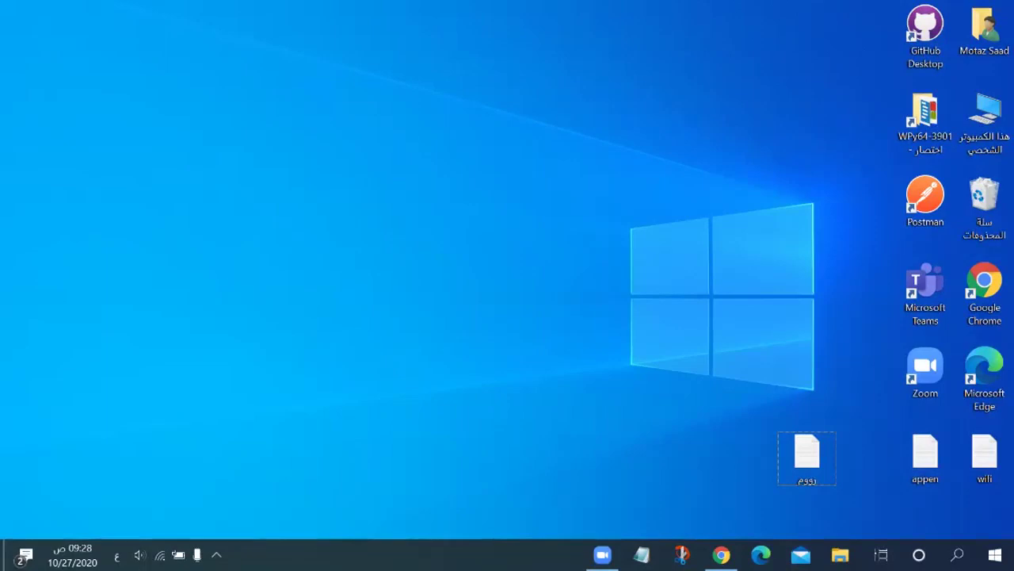
Raise the system volume from 26 to 28 with the media keys.
key(XF86AudioLowerVolume)
key(XF86AudioRaiseVolume)
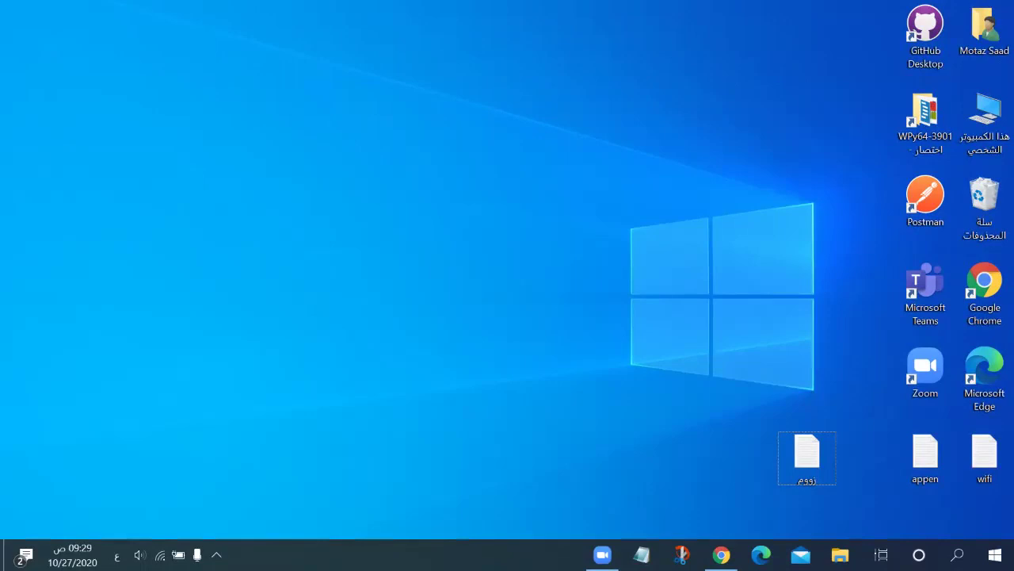
Try louder and quieter volume levels with the media keys, finishing at about 30.
key(XF86AudioRaiseVolume)
key(XF86AudioRaiseVolume)
key(XF86AudioRaiseVolume)
key(XF86AudioRaiseVolume)
key(XF86AudioRaiseVolume)
key(XF86AudioRaiseVolume)
key(XF86AudioRaiseVolume)
key(XF86AudioRaiseVolume)
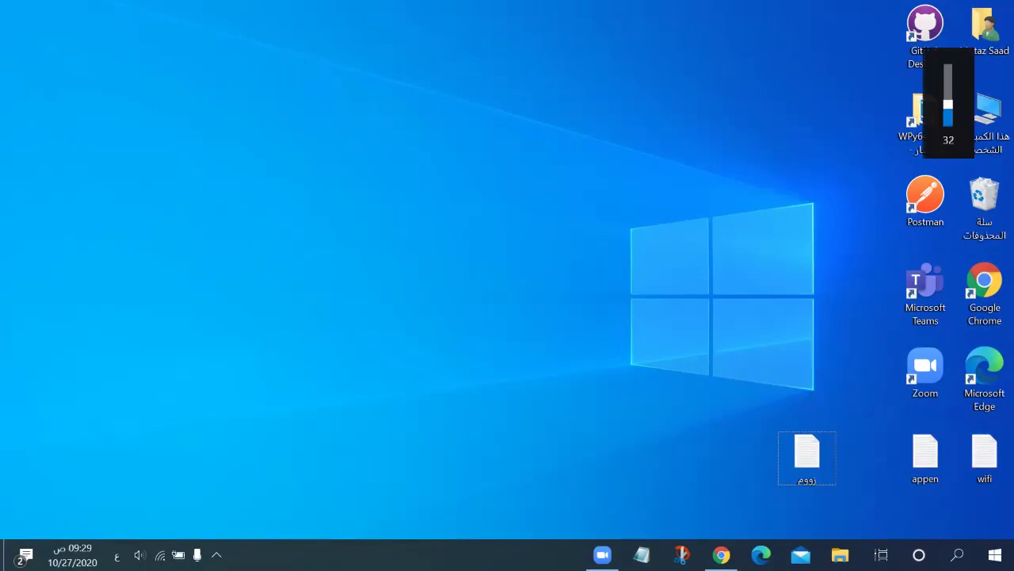
key(XF86AudioLowerVolume)
key(XF86AudioLowerVolume)
key(XF86AudioLowerVolume)
key(XF86AudioLowerVolume)
key(XF86AudioLowerVolume)
key(XF86AudioLowerVolume)
key(XF86AudioLowerVolume)
key(XF86AudioLowerVolume)
key(XF86AudioLowerVolume)
key(XF86AudioLowerVolume)
key(XF86AudioLowerVolume)
key(XF86AudioLowerVolume)
key(XF86AudioLowerVolume)
key(XF86AudioLowerVolume)
key(XF86AudioLowerVolume)
key(XF86AudioLowerVolume)
key(XF86AudioLowerVolume)
key(XF86AudioLowerVolume)
key(XF86AudioLowerVolume)
key(XF86AudioLowerVolume)
key(XF86AudioRaiseVolume)
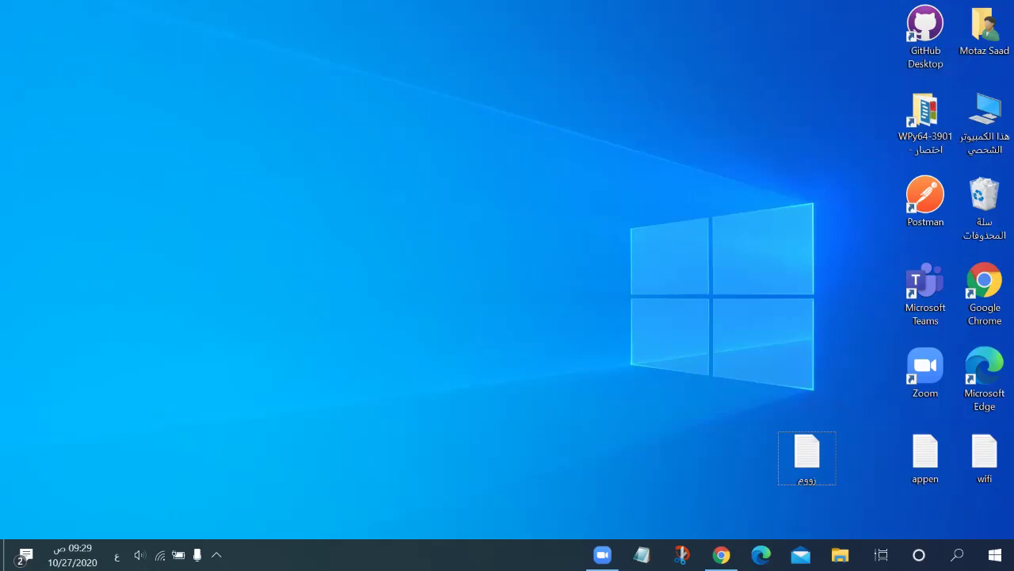
key(XF86AudioRaiseVolume)
key(XF86AudioRaiseVolume)
key(XF86AudioRaiseVolume)
key(XF86AudioRaiseVolume)
key(XF86AudioRaiseVolume)
key(XF86AudioRaiseVolume)
key(XF86AudioRaiseVolume)
key(XF86AudioRaiseVolume)
key(XF86AudioRaiseVolume)
key(XF86AudioRaiseVolume)
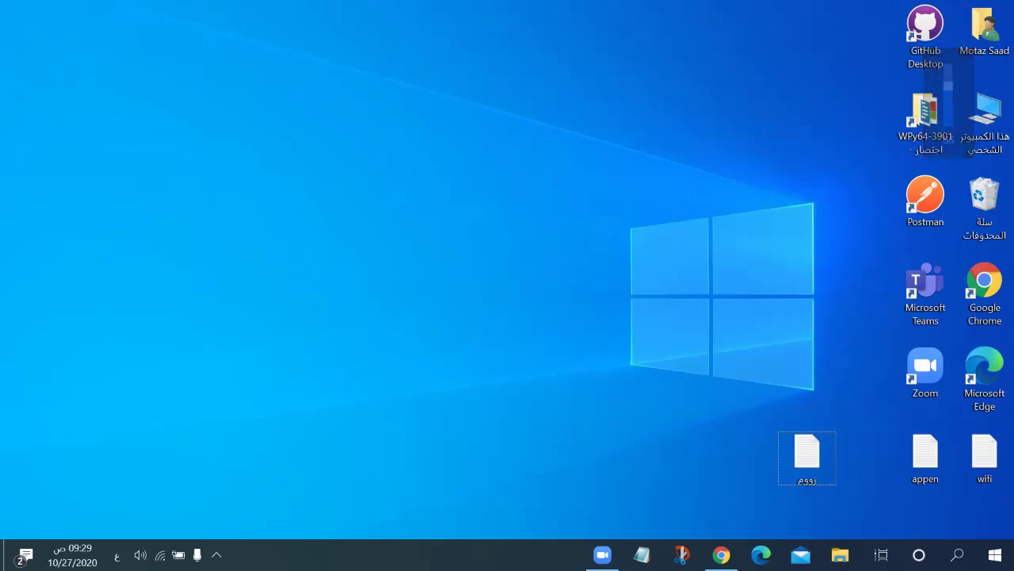
key(XF86AudioLowerVolume)
key(XF86AudioLowerVolume)
key(XF86AudioLowerVolume)
key(XF86AudioLowerVolume)
key(XF86AudioLowerVolume)
key(XF86AudioLowerVolume)
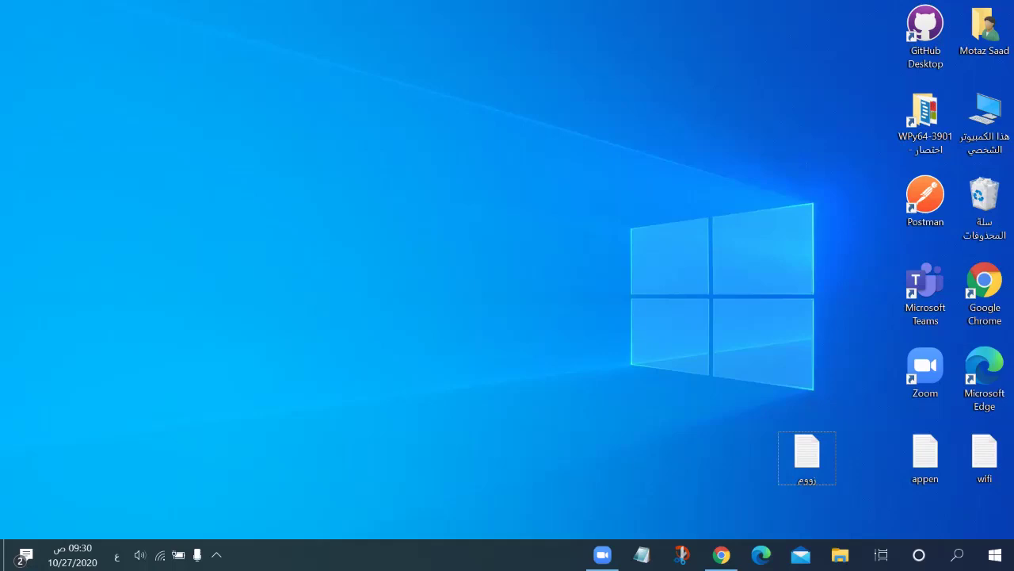
key(XF86AudioLowerVolume)
key(XF86AudioLowerVolume)
key(XF86AudioLowerVolume)
key(XF86AudioLowerVolume)
key(XF86AudioLowerVolume)
key(XF86AudioLowerVolume)
key(XF86AudioLowerVolume)
key(XF86AudioLowerVolume)
key(XF86AudioLowerVolume)
key(XF86AudioLowerVolume)
key(XF86AudioLowerVolume)
key(XF86AudioLowerVolume)
key(XF86AudioLowerVolume)
key(XF86AudioLowerVolume)
key(XF86AudioLowerVolume)
key(XF86AudioRaiseVolume)
Bring up Zoom's screen-sharing Meeting Controls, then open and close the More menu.
mouse_move(602, 555)
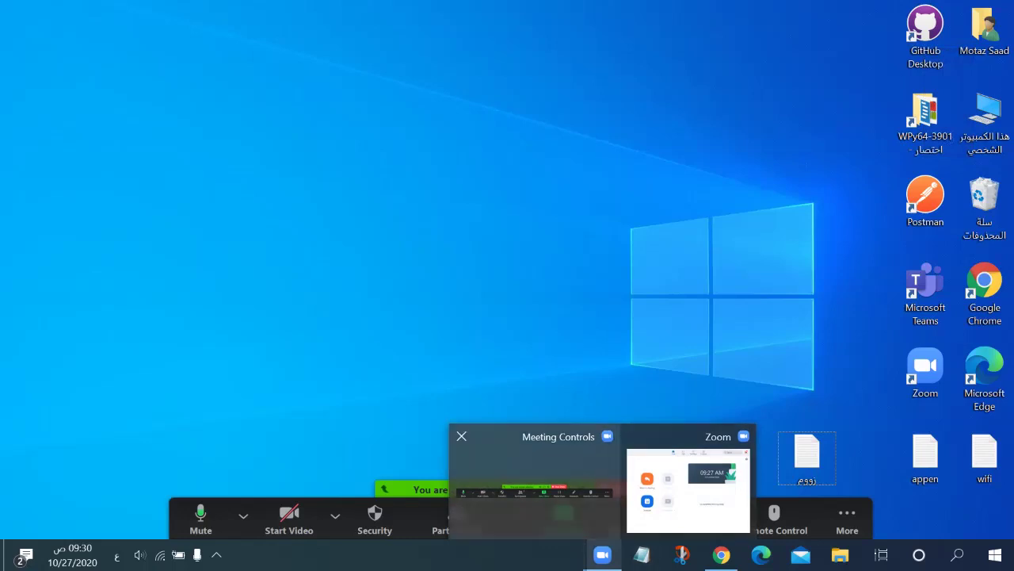
click(531, 475)
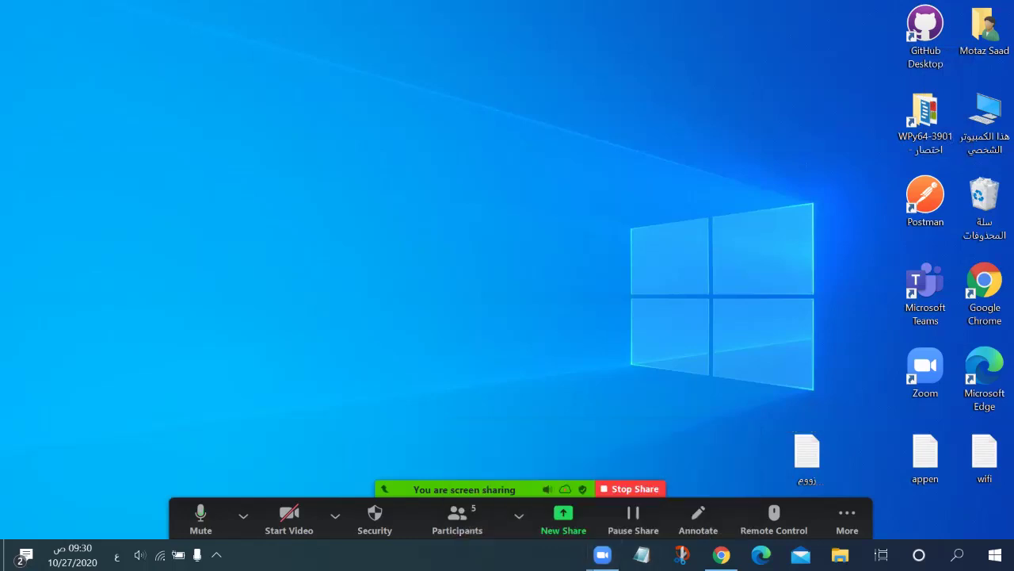
click(847, 519)
click(776, 283)
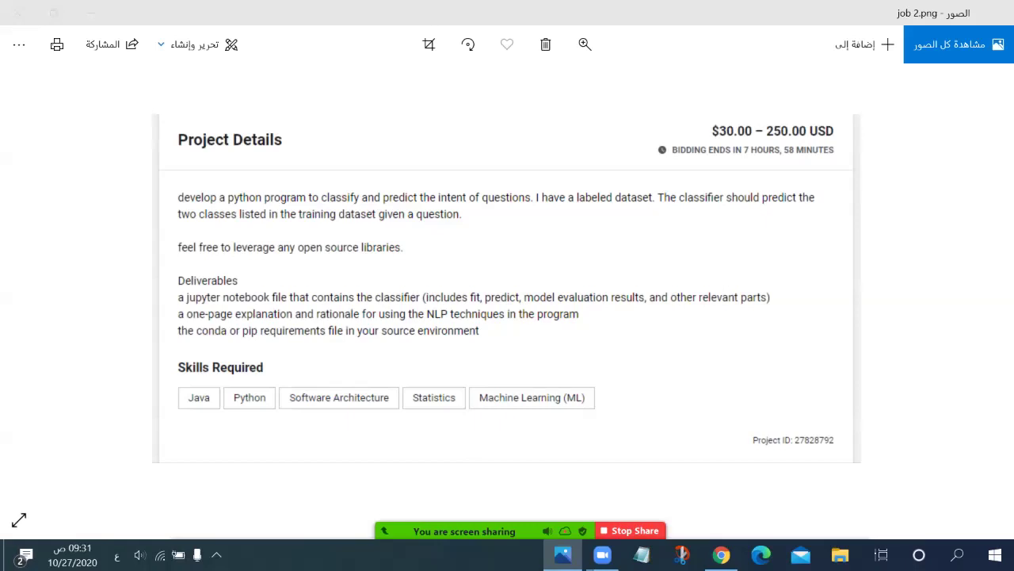
Zoom in on the Project Details image and open the Zoom meeting chat with Alt+H.
key(ctrl+plus)
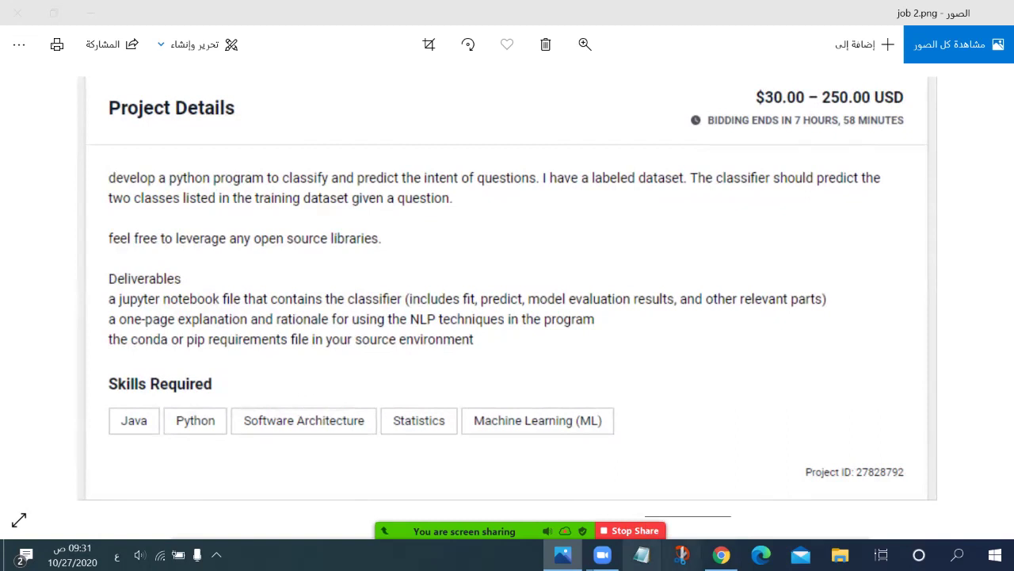
click(847, 519)
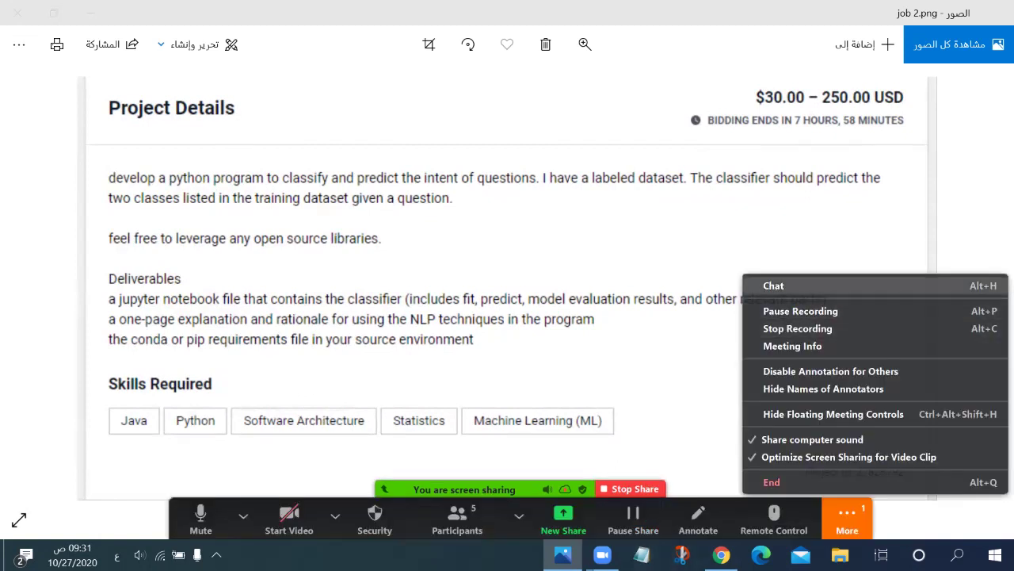
key(alt+h)
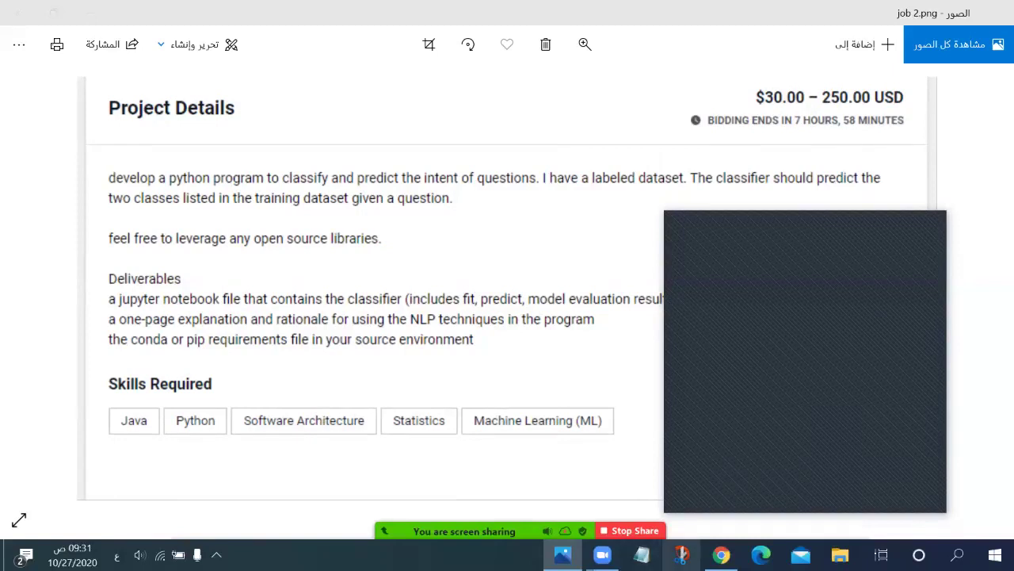
Type 'كيف الطقس في لندن' into a new Notepad note and start a new line.
click(642, 554)
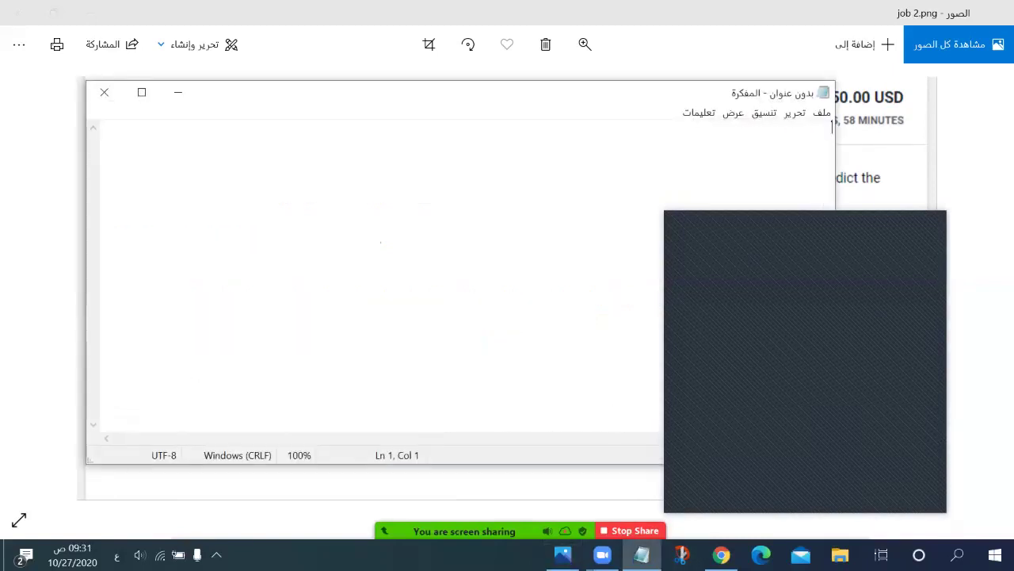
text(كيف ال)
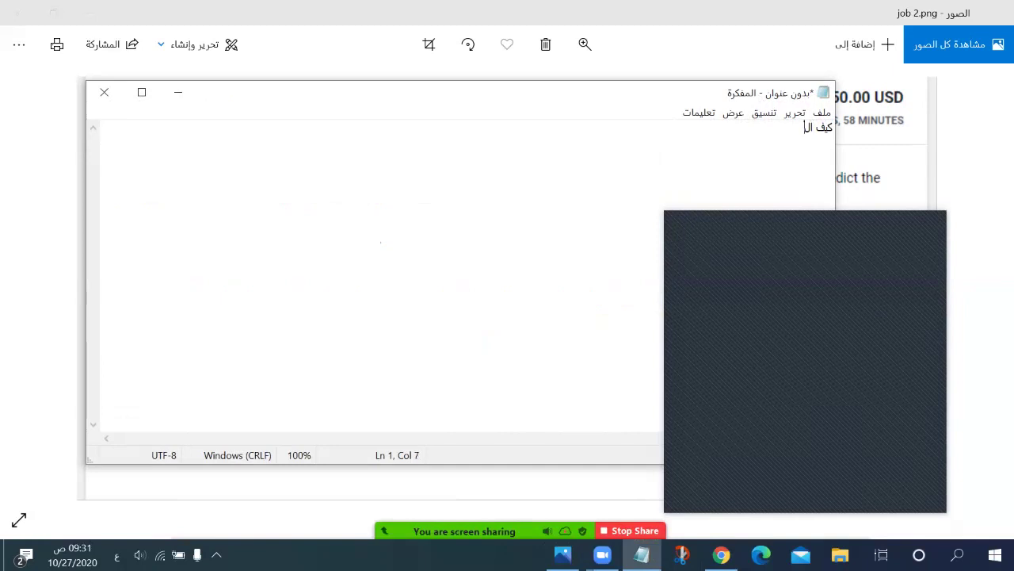
text(طقس في لندن)
key(Return)
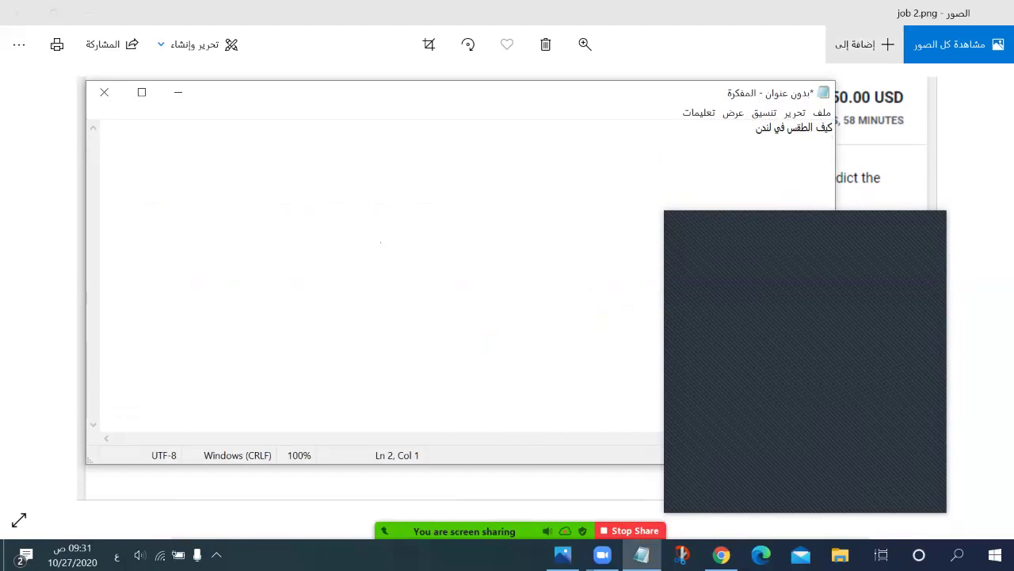
Set the note's font size to 18 through Format > Font.
click(765, 112)
key(Return)
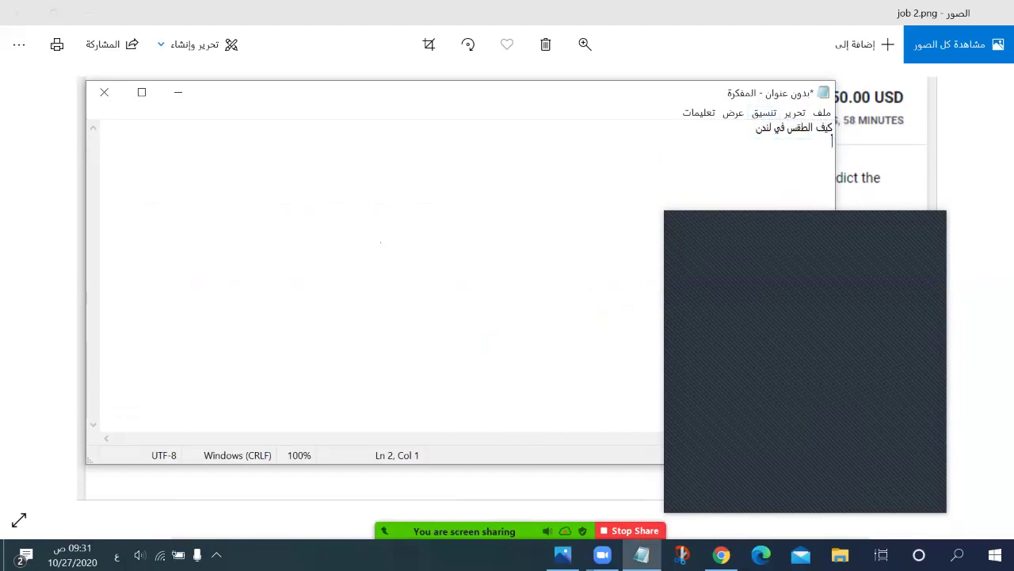
drag(600, 136, 307, 108)
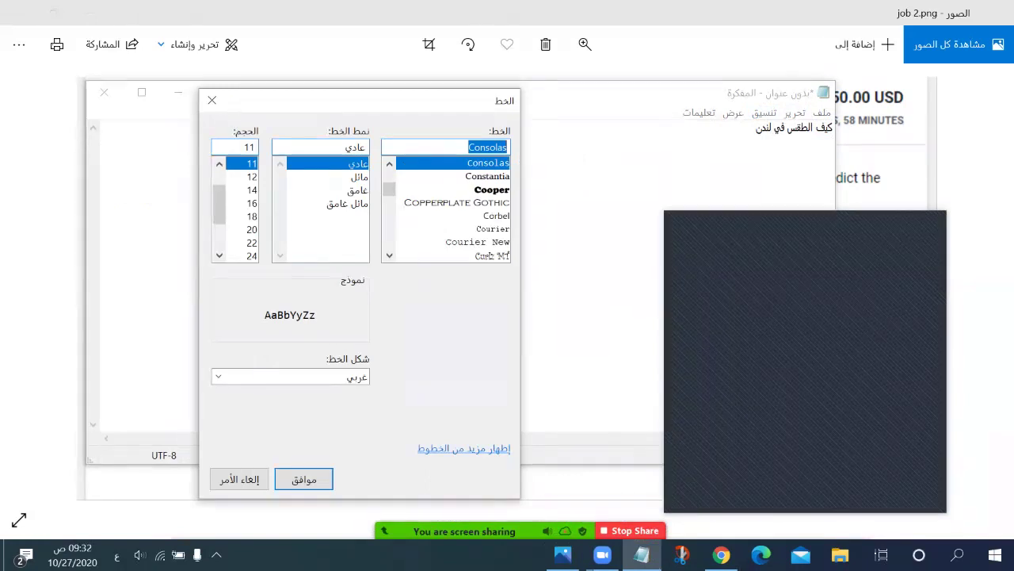
click(252, 216)
click(303, 479)
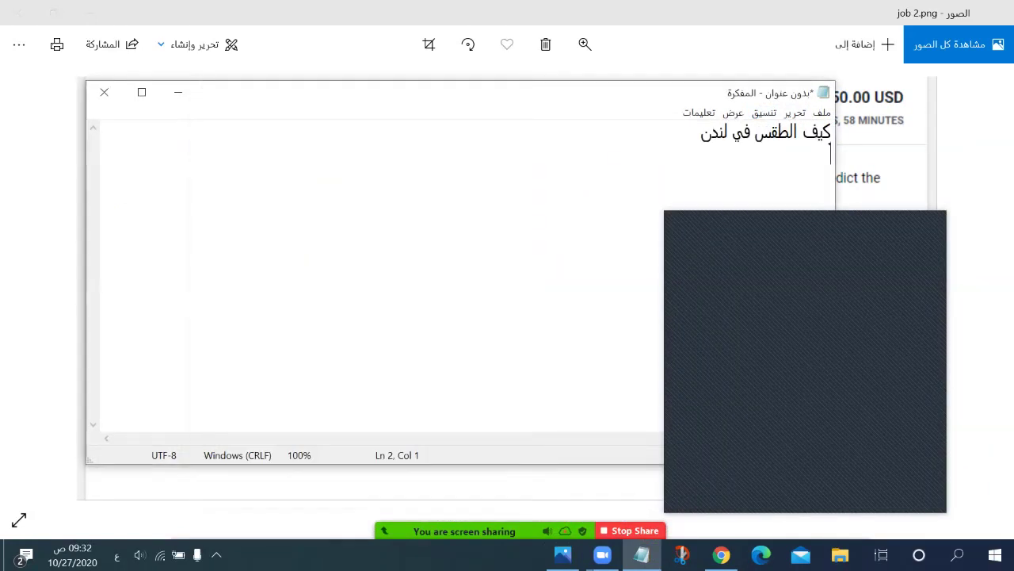
Select the words الطقس, كيف and لندن in the sentence one at a time.
drag(798, 132, 749, 132)
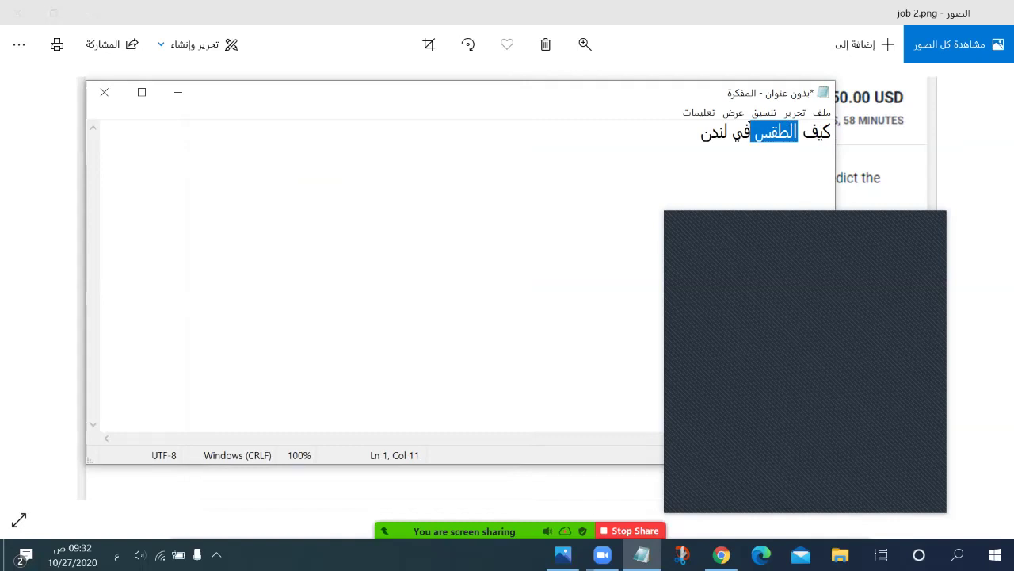
double_click(816, 132)
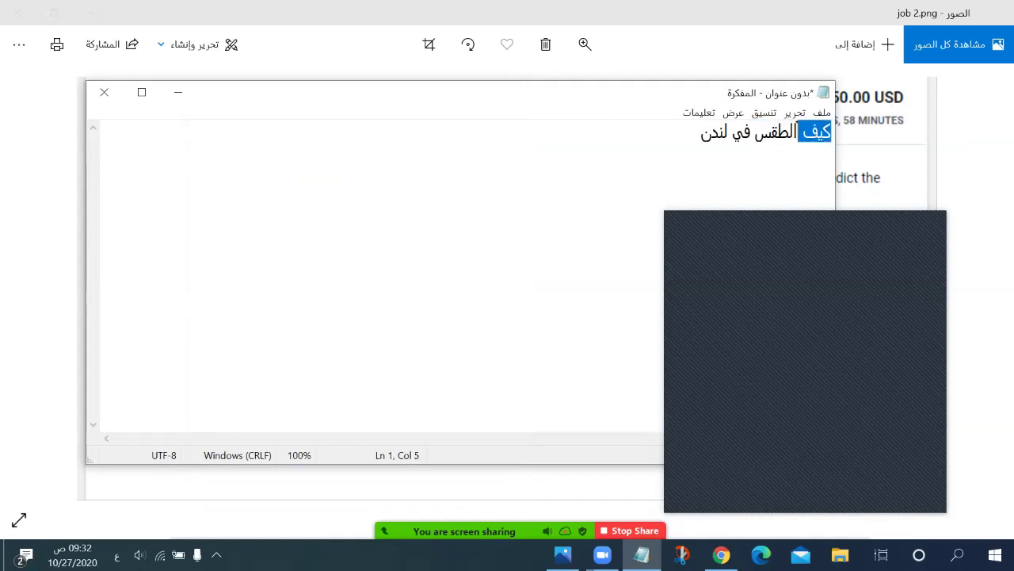
double_click(697, 132)
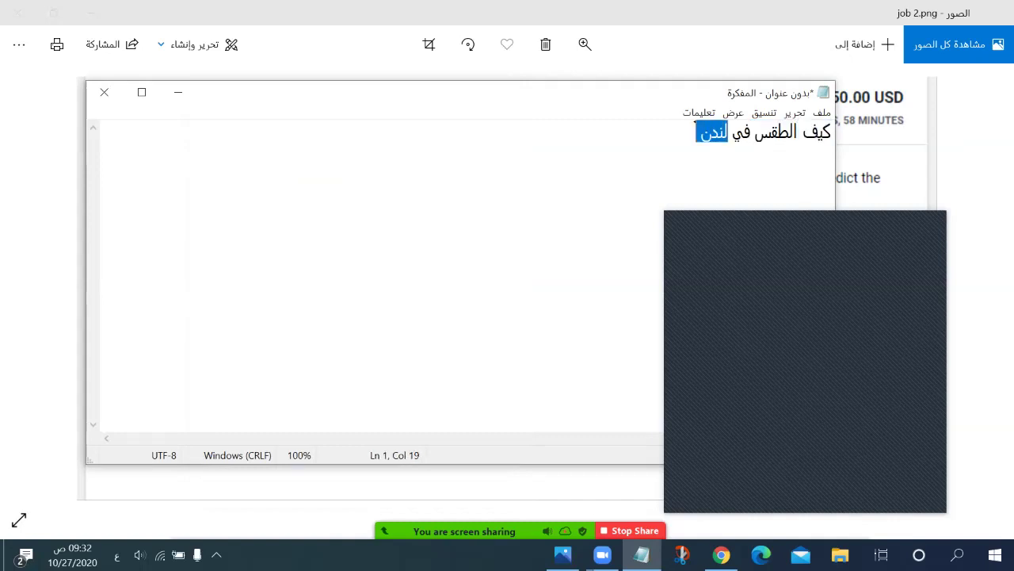
double_click(774, 132)
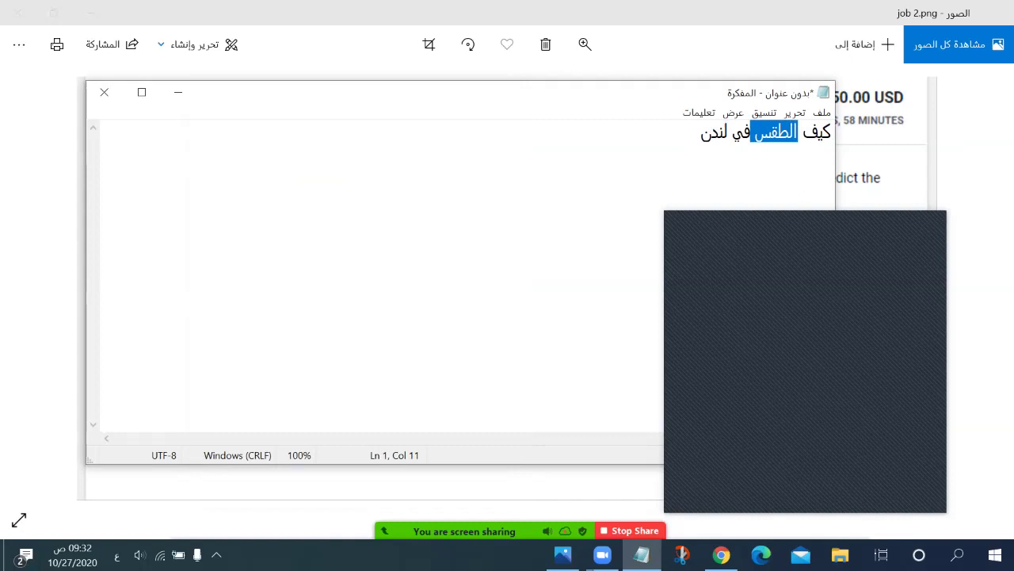
double_click(697, 132)
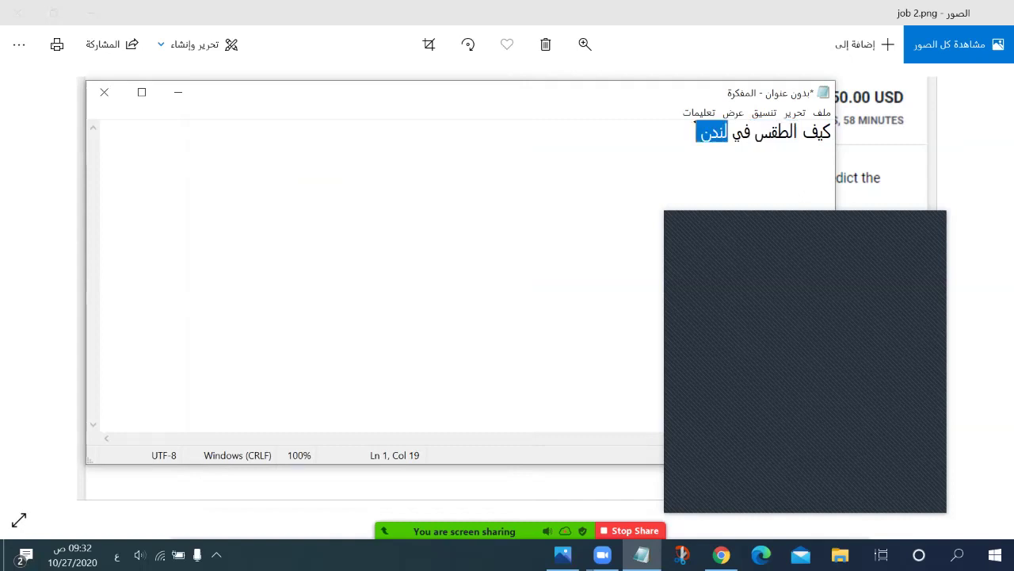
Copy the London question onto line 2 and replace لندن with امستردام.
click(696, 131)
drag(696, 132, 832, 132)
key(ctrl+c)
key(End)
key(Return)
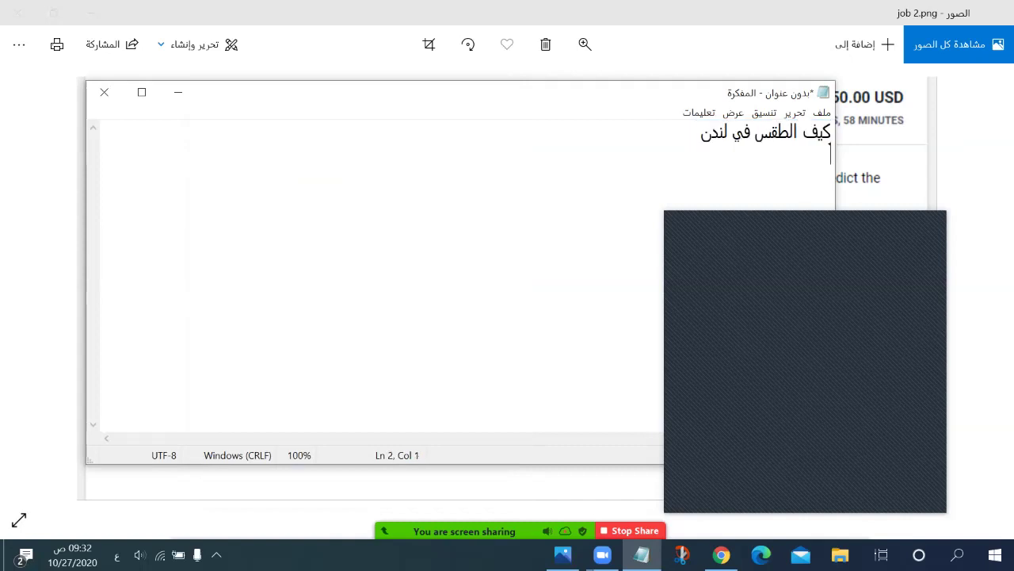
key(ctrl+v)
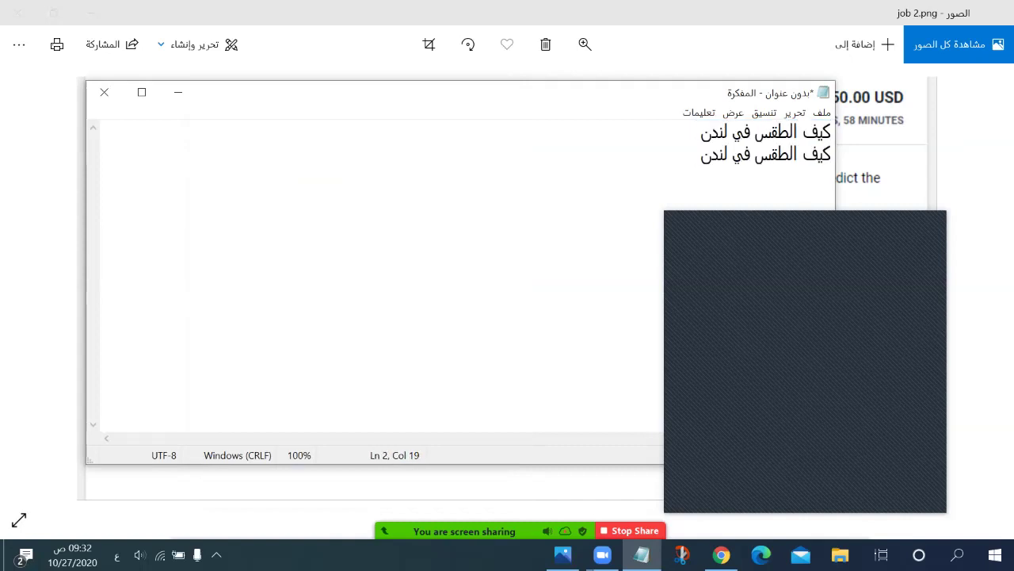
double_click(696, 154)
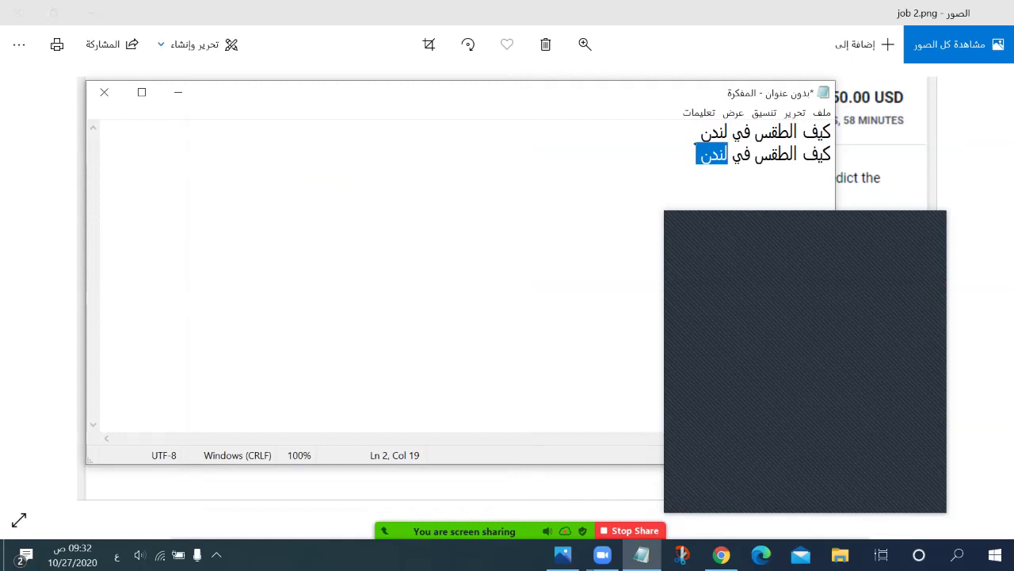
key(BackSpace)
text(امستر)
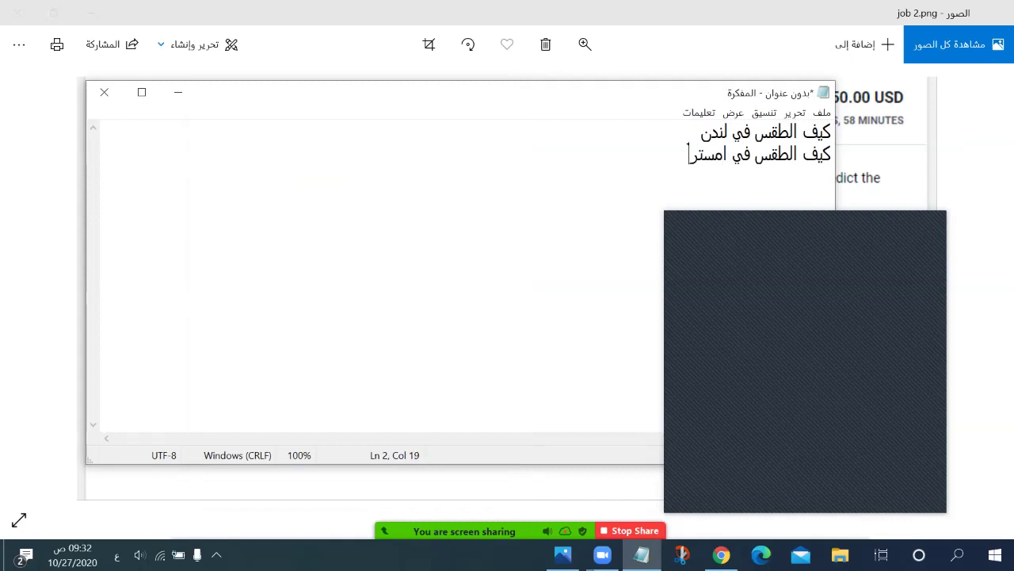
text(دام)
Select الطقس and امستردام on line 2, then the whole line with Shift+Home.
drag(727, 154, 715, 154)
click(794, 154)
double_click(794, 155)
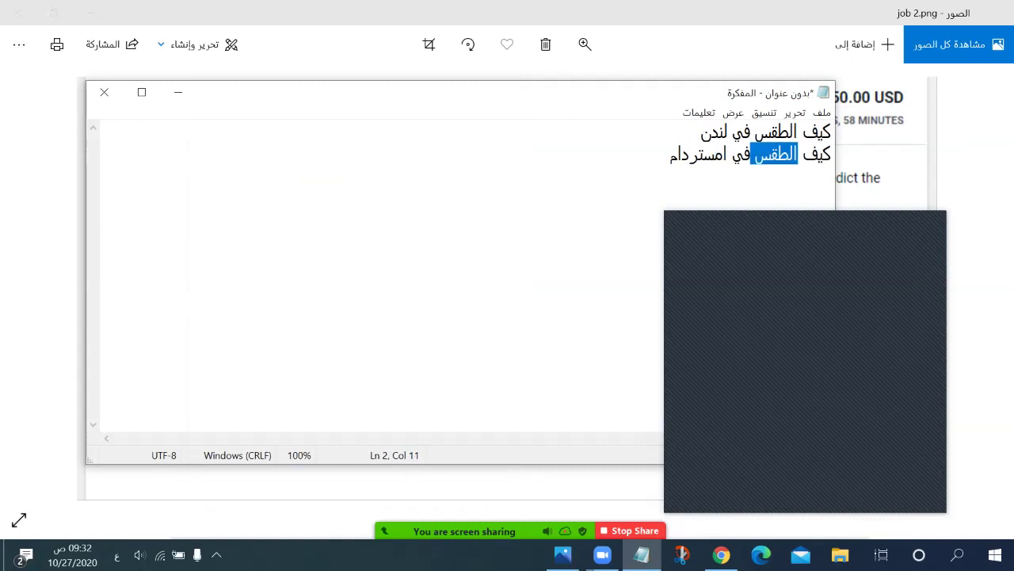
double_click(697, 154)
click(667, 154)
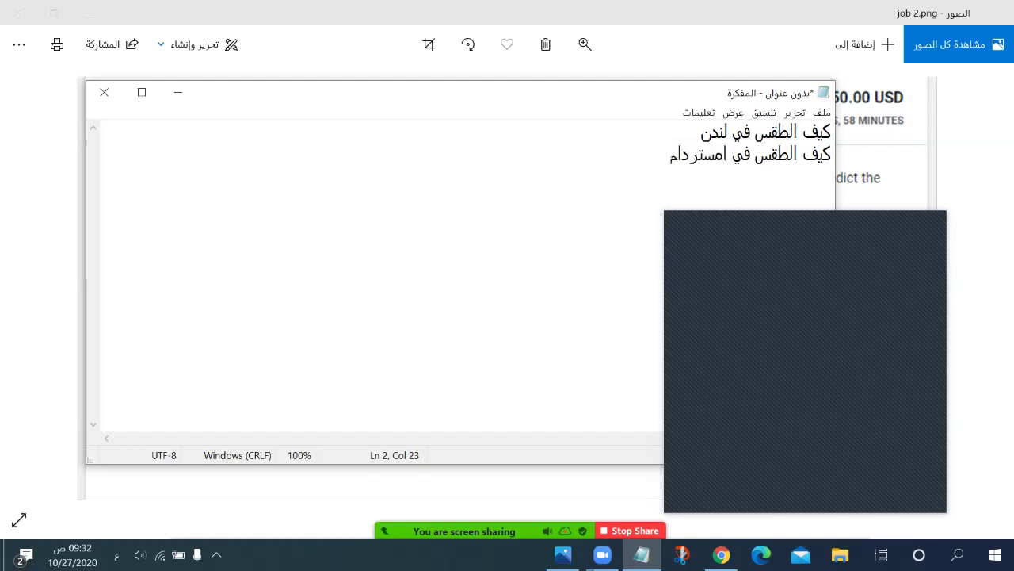
key(shift+Home)
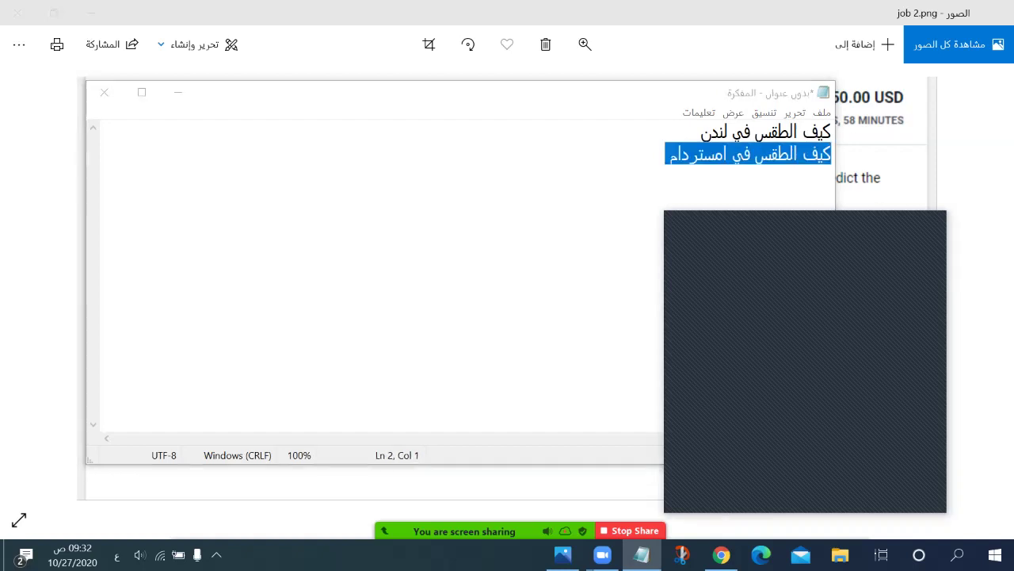
click(670, 155)
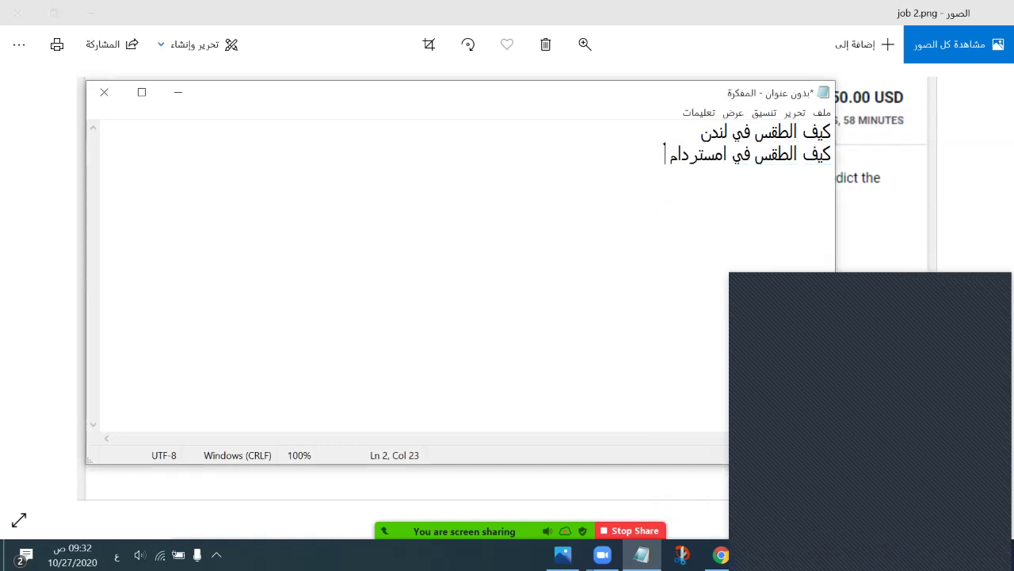
Paste line 2 as line 3 and insert اليوم: 'كيف الطقس اليوم في امستردام'.
key(shift+Home)
click(823, 150)
key(Left)
click(829, 176)
key(ctrl+v)
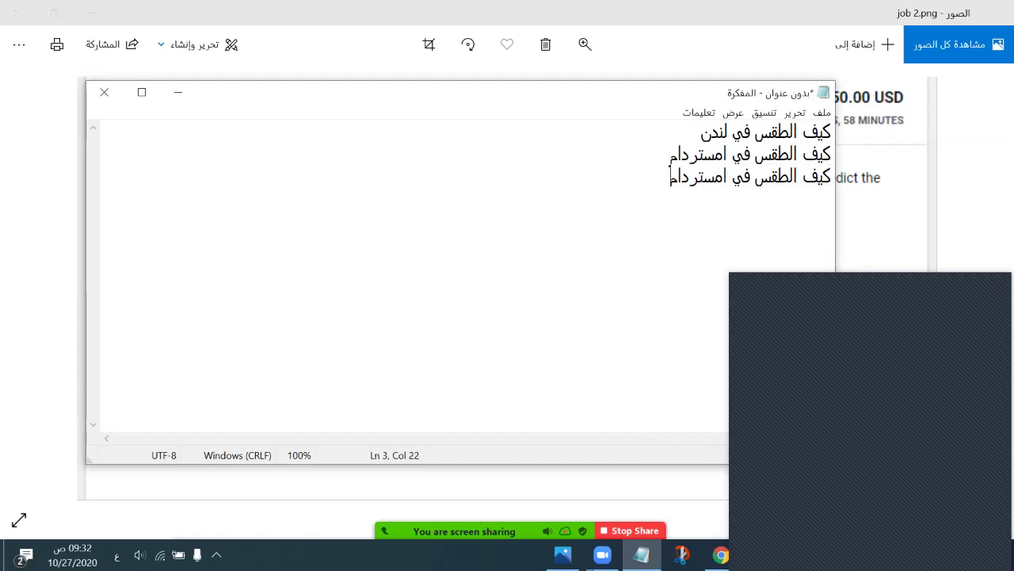
click(749, 176)
text(اليوم)
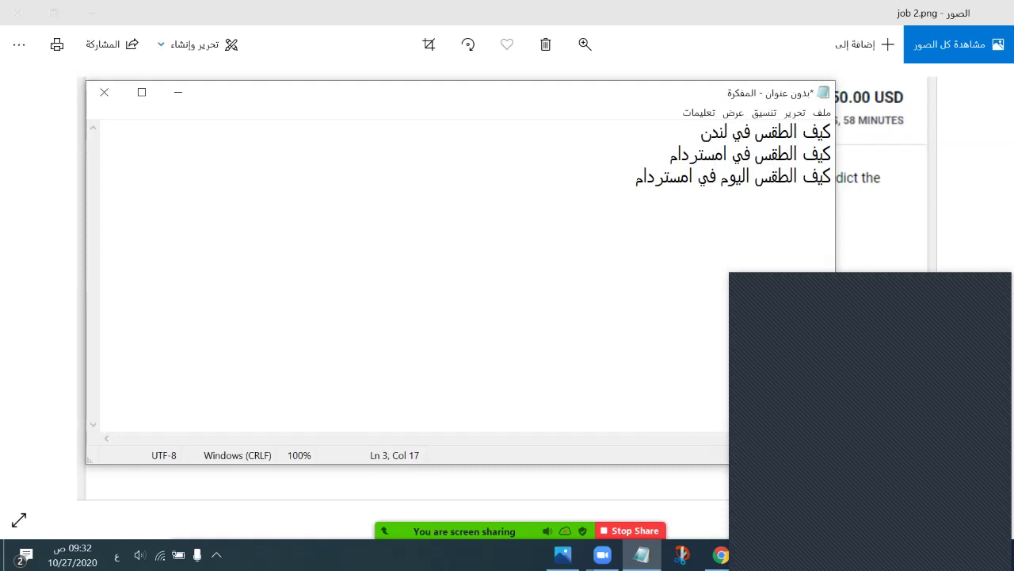
click(818, 175)
click(636, 176)
Add a fourth line reading 'ما هو الطقس اليوم في لندن'.
key(Return)
text(ما هو الطب)
key(BackSpace)
text(قس اليوم في لندن)
key(Return)
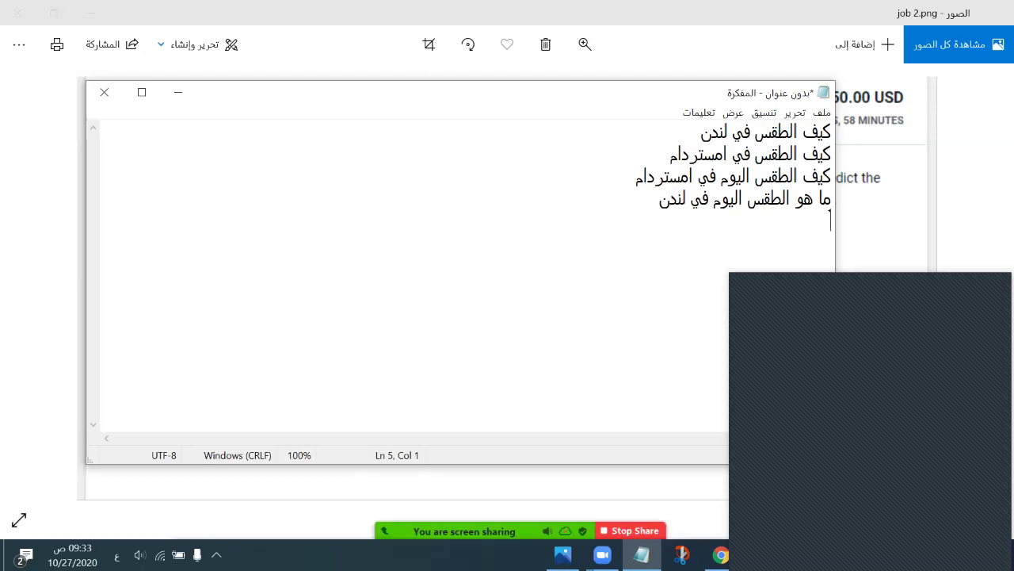
Check the job image, then start a definitions line 'لندن =' below the questions.
key(alt+Tab)
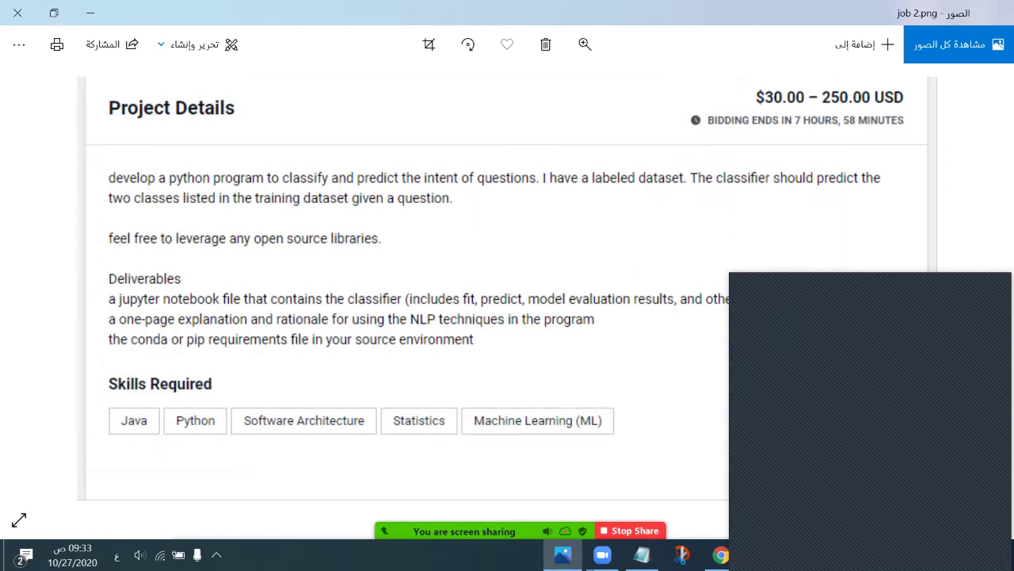
key(alt+Tab)
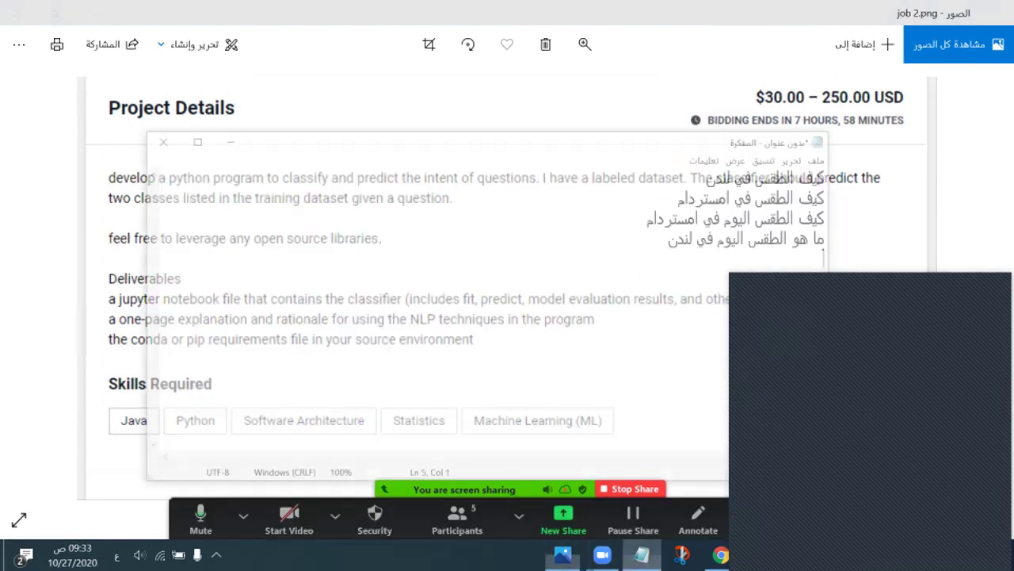
double_click(767, 198)
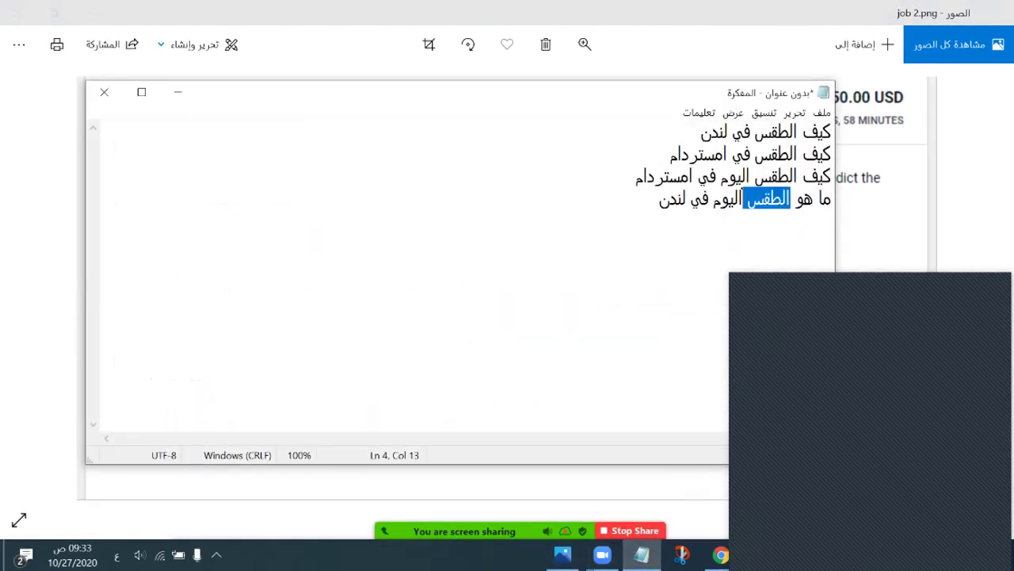
double_click(670, 198)
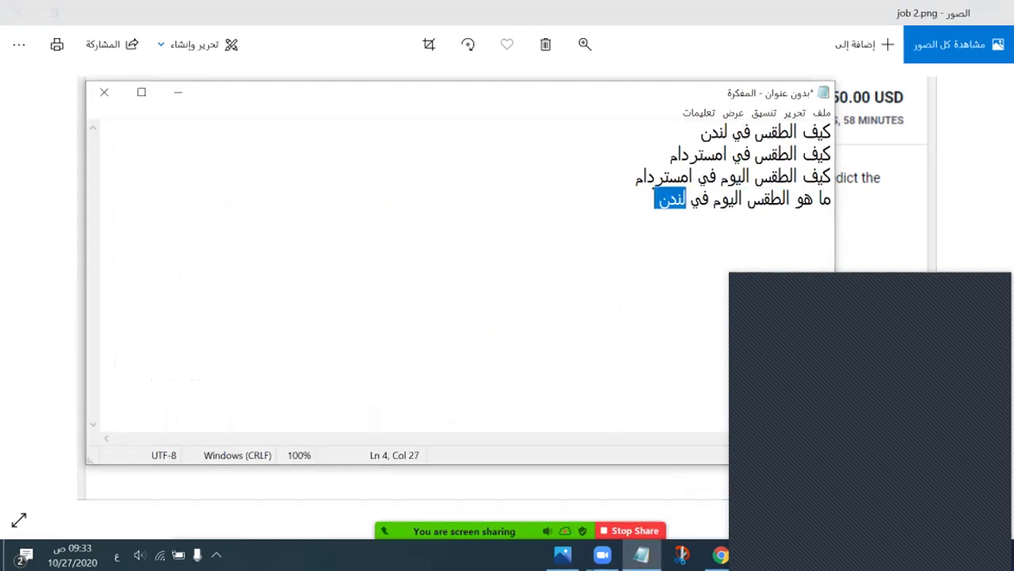
click(829, 220)
key(Return)
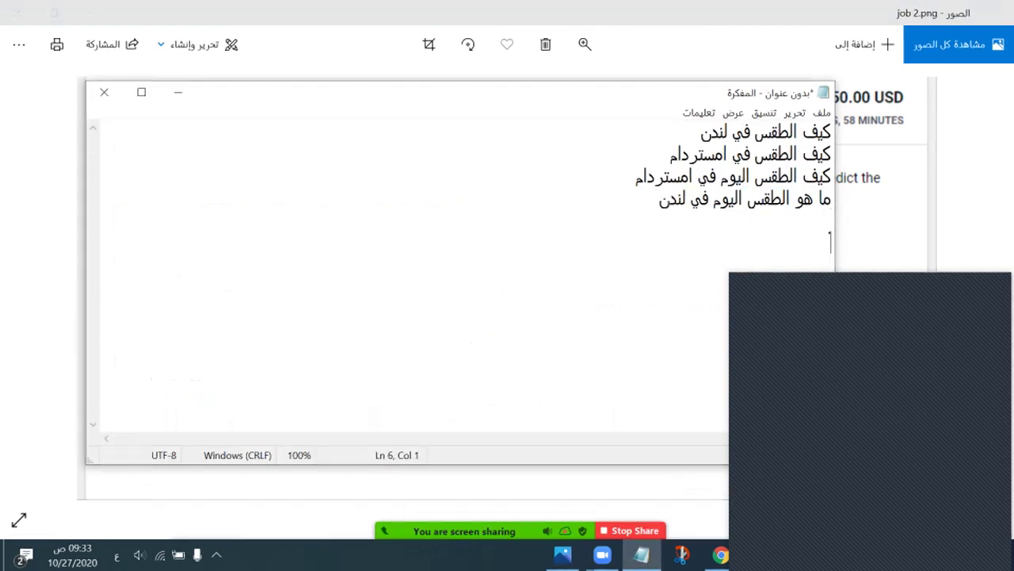
text(لندن =،)
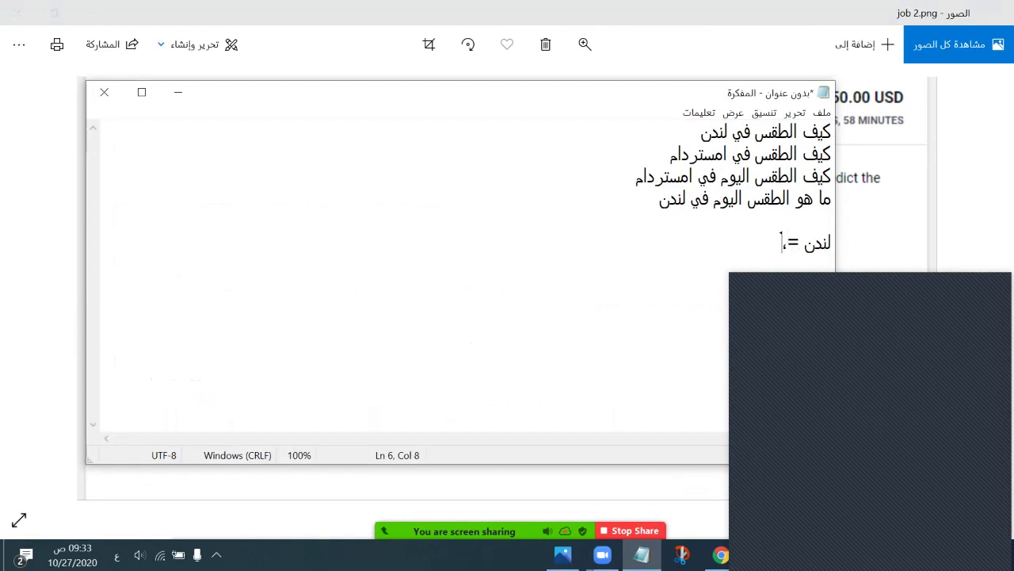
Define لندن and امتسردام as مدينة on their own lines.
key(BackSpace)
text(مدينة)
key(Return)
text(امتسر دام)
key(BackSpace)
text(م = مدينة)
key(Return)
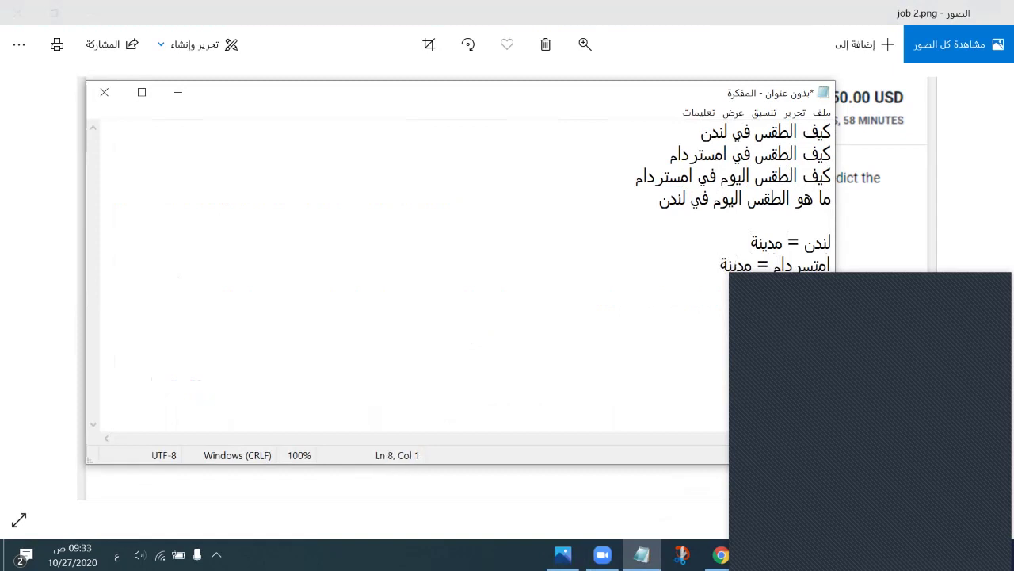
key(BackSpace)
key(Return)
Add definitions كيف/ما هو = اداة استفهام and طقس = حرارة ورطوبة ورياح.
text(كيف = )
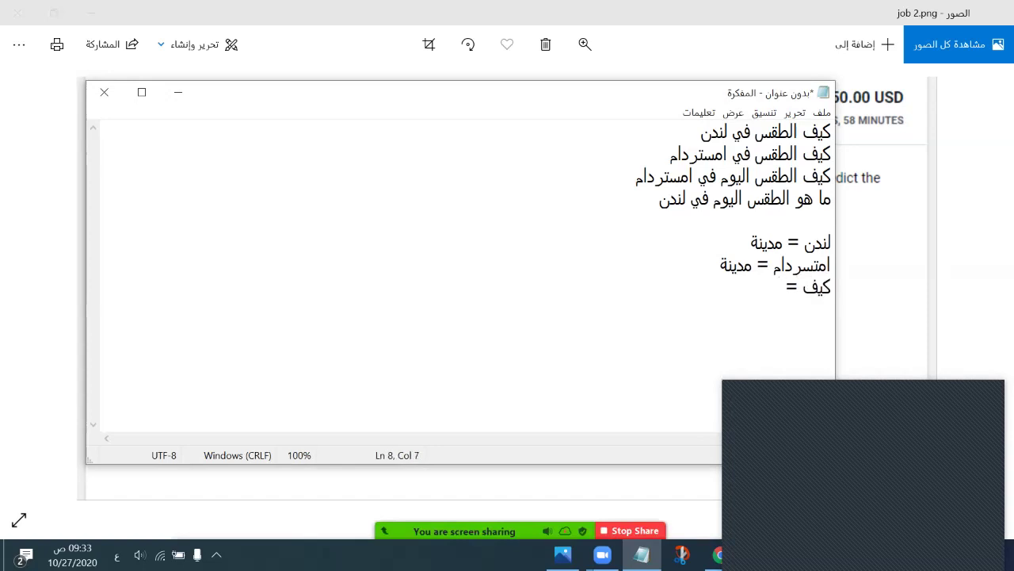
text(=ا)
text(ما خو)
key(BackSpace)
key(BackSpace)
text(و)
key(BackSpace)
key(BackSpace)
text(هو = ادا)
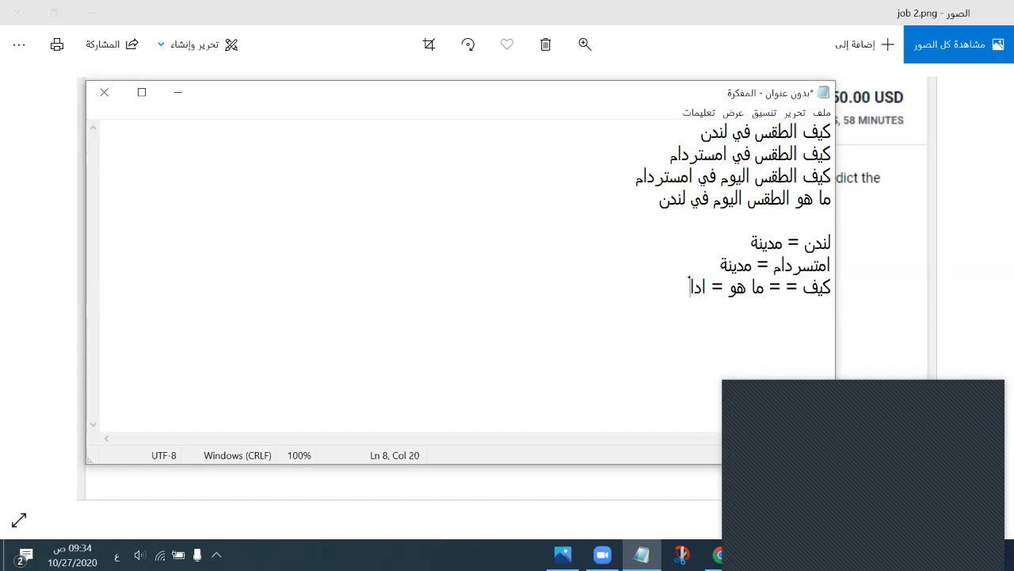
text(ة استفهام)
key(Return)
text(طقس )
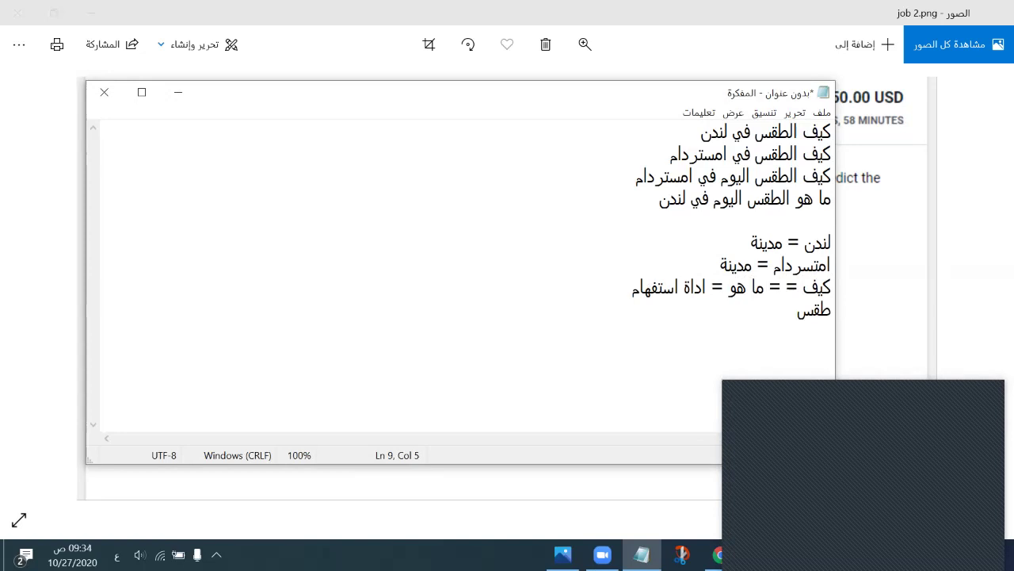
text(= حرا)
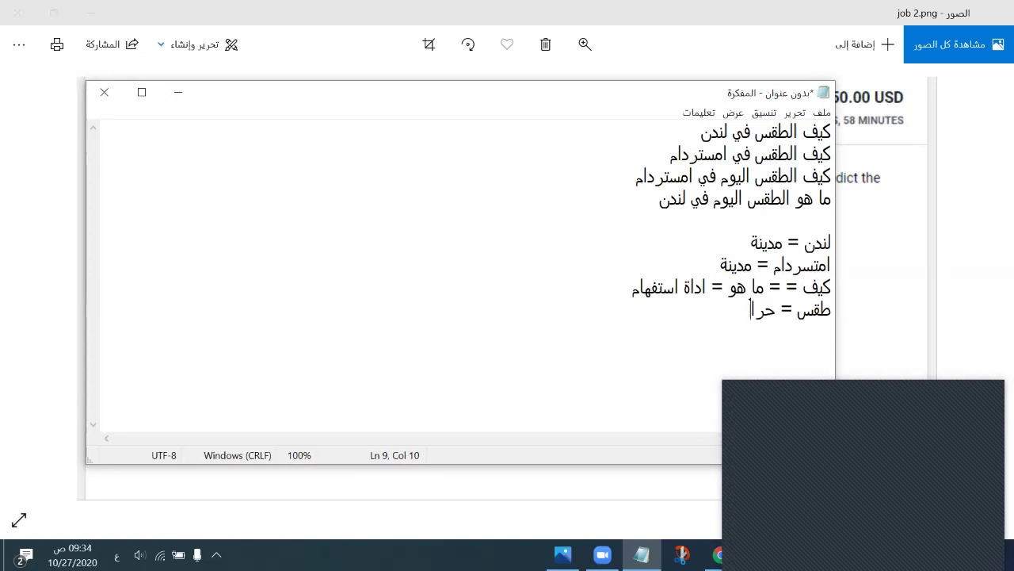
text(رة ورطوبة ورا)
key(BackSpace)
text(ياح)
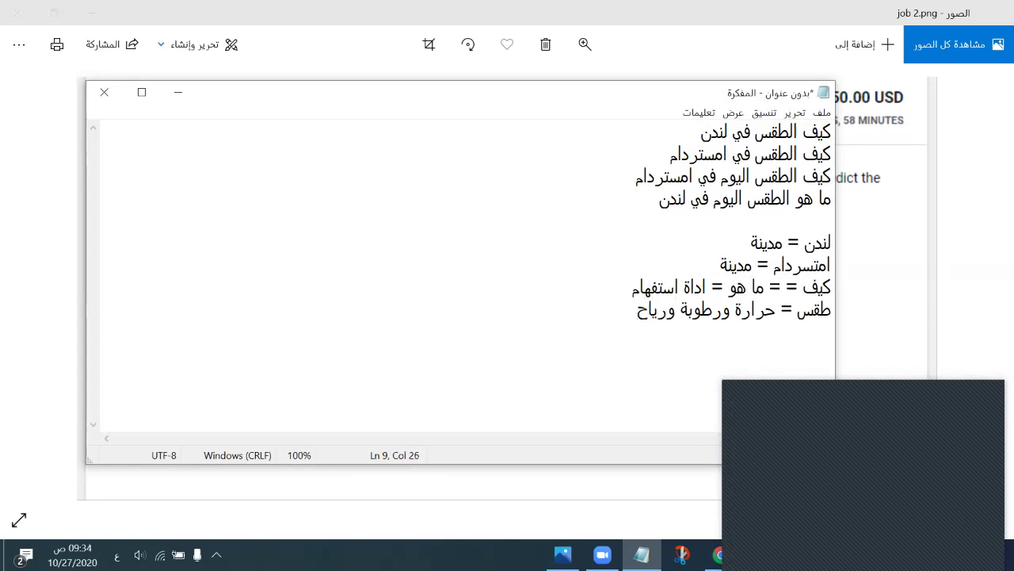
drag(832, 198, 654, 198)
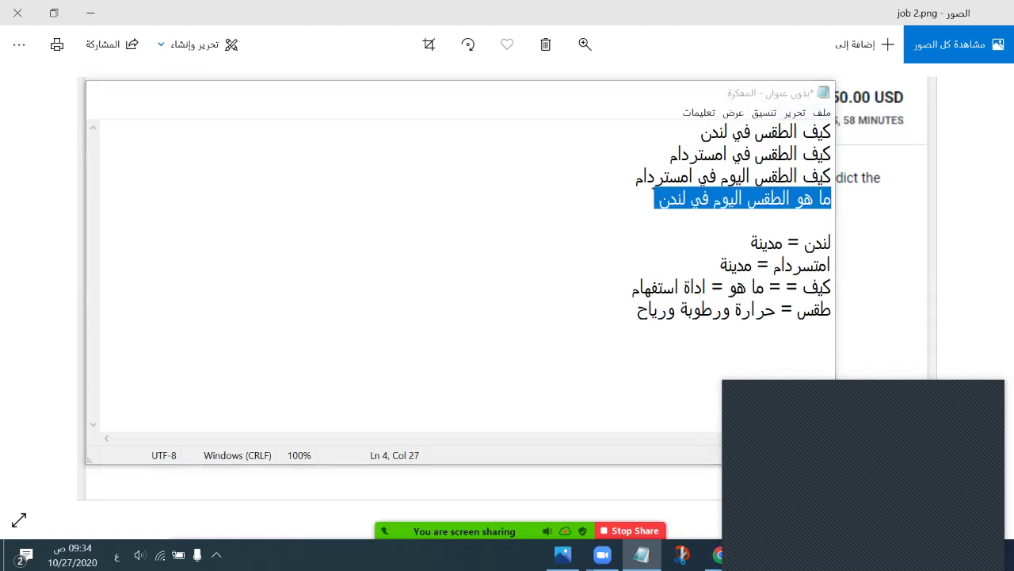
Switch between Notepad and the job details image, then close Photos with Alt+F4.
key(alt+Tab)
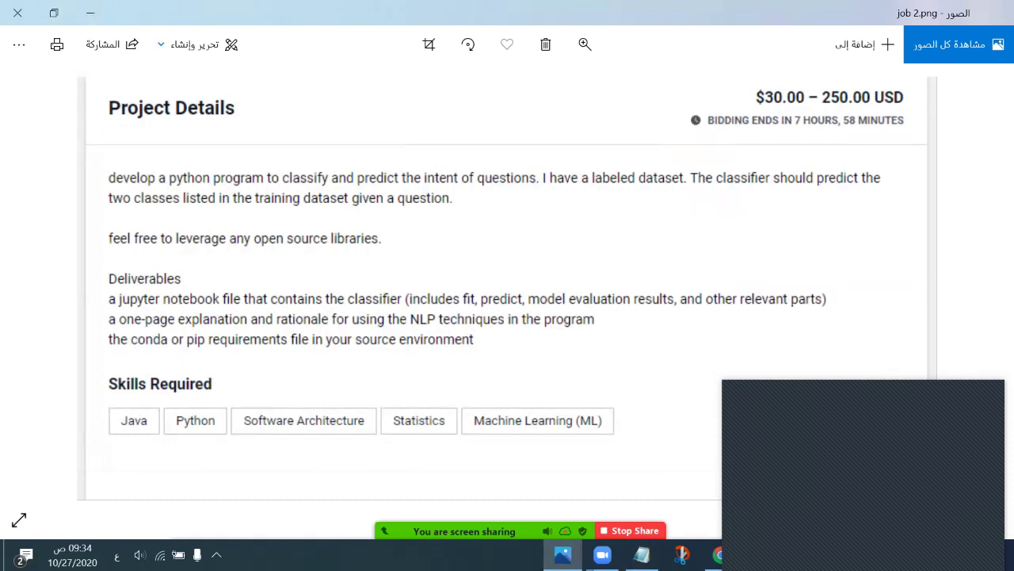
key(alt+Tab)
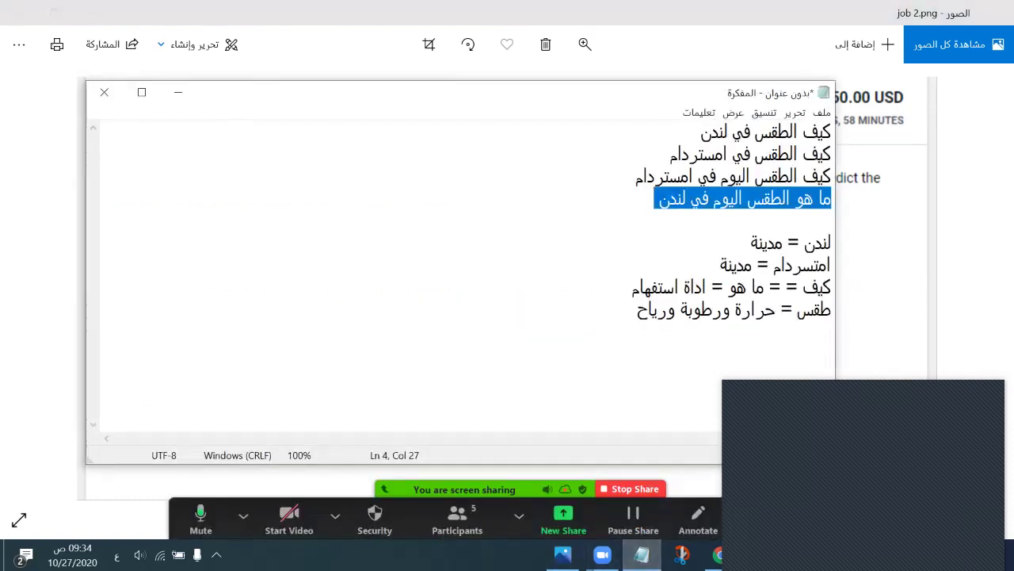
key(alt+Tab)
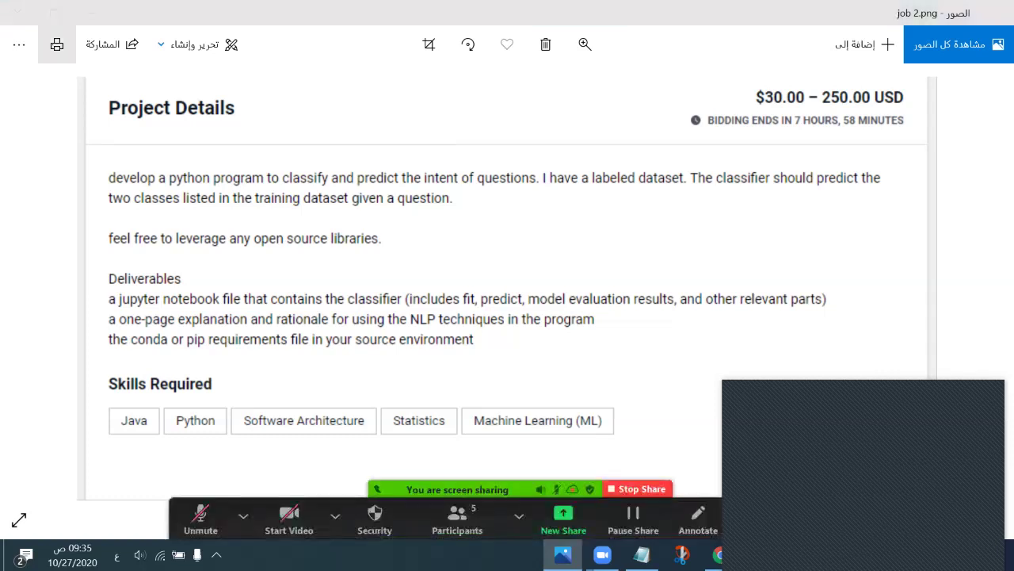
key(alt+F4)
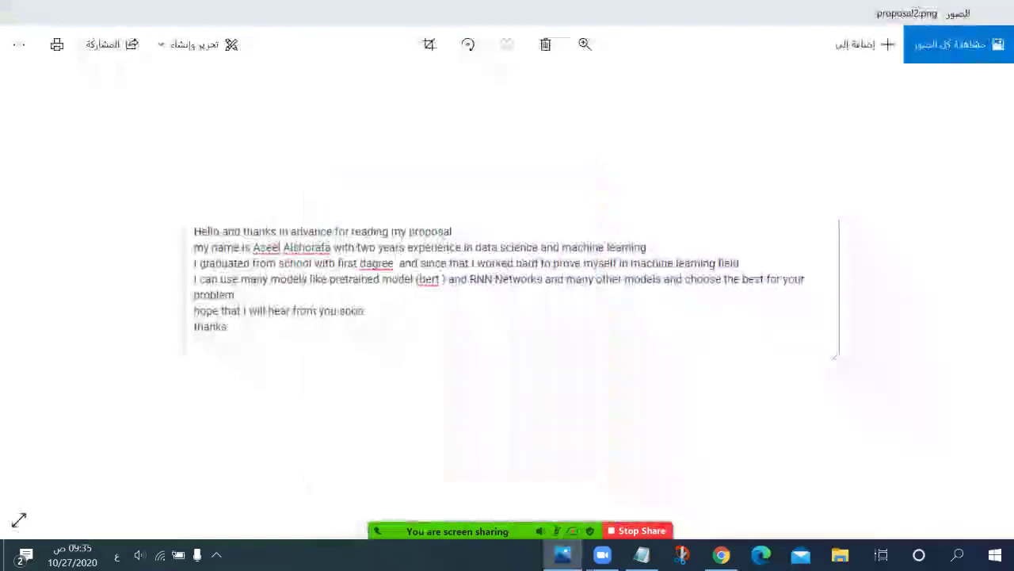
Open the proposal2.png drafted-proposal image in Photos.
mouse_move(457, 530)
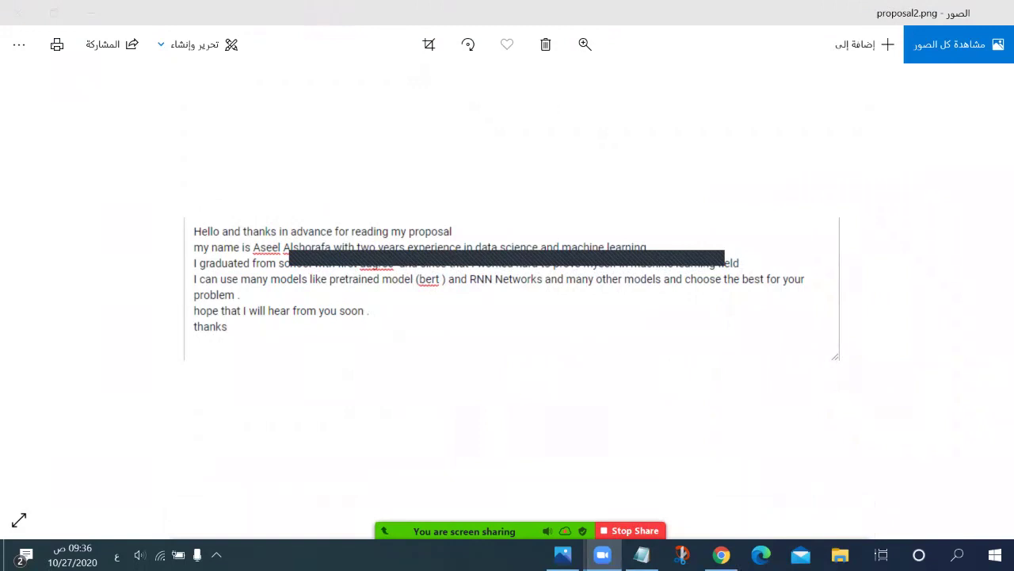
Review proposal2.png, the sample proposal offering pretrained BERT, RNN networks and other models.
key(alt+s)
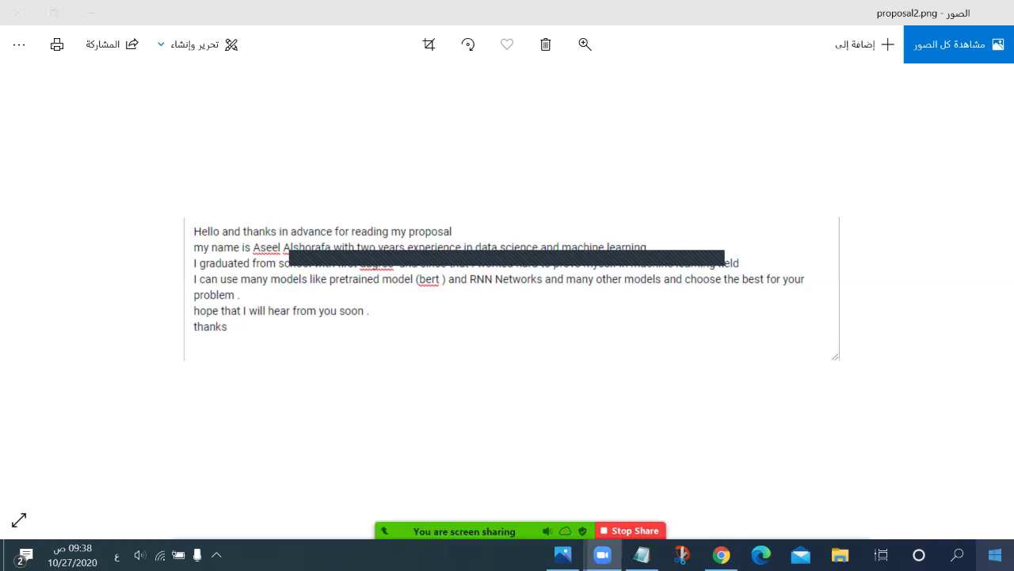
Search 'word' in the Start menu, launch Word, and create a blank document.
key(super)
scroll(872, 301, down, 5)
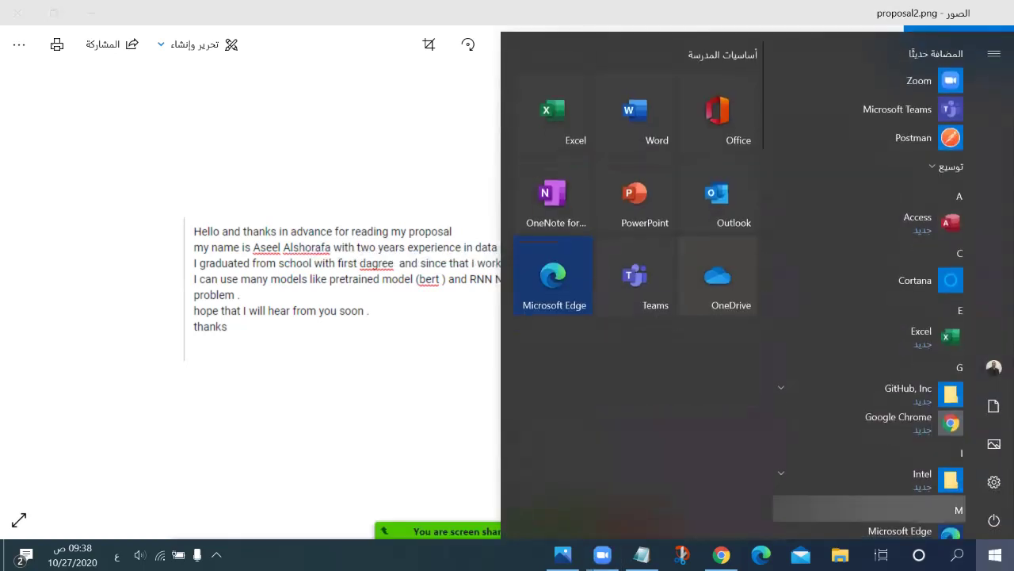
scroll(872, 367, down, 5)
scroll(872, 367, up, 5)
scroll(872, 367, up, 10)
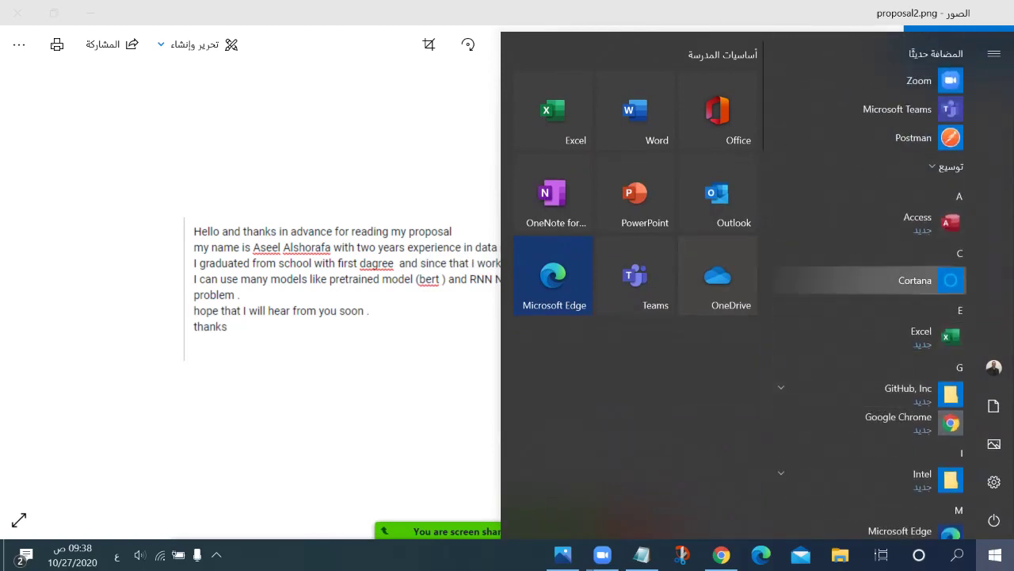
scroll(872, 300, down, 3)
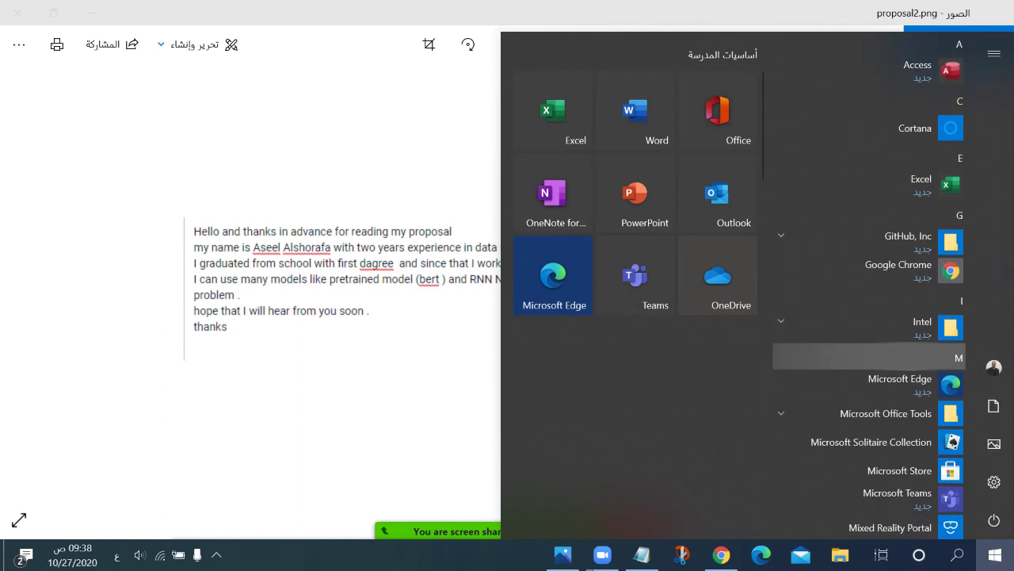
text(صخق)
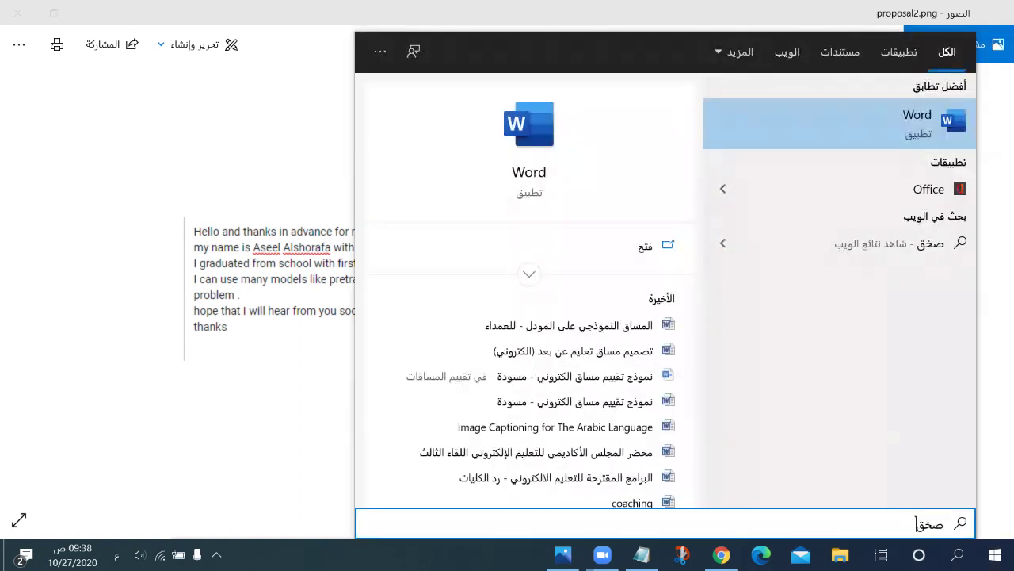
key(Return)
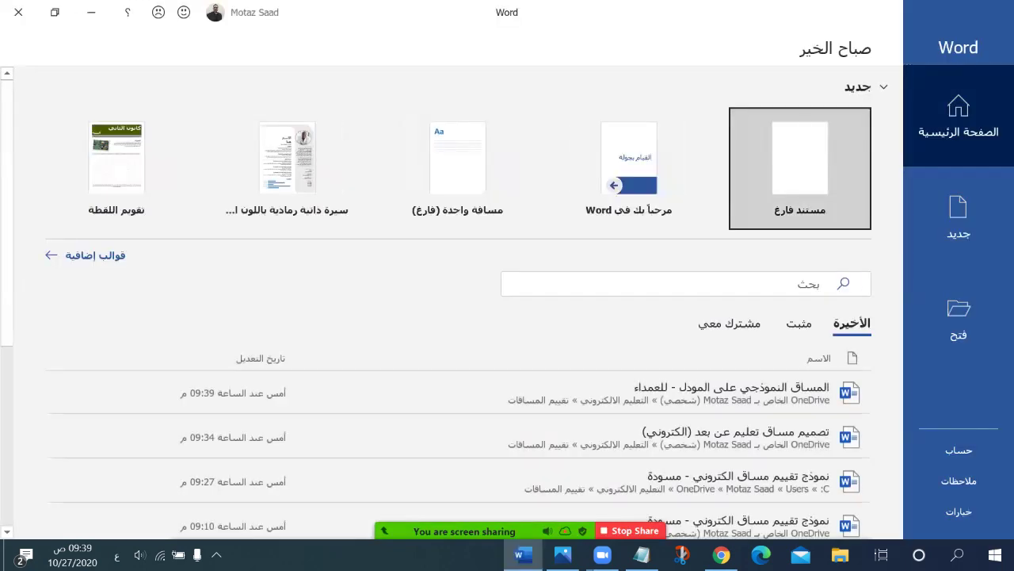
key(Return)
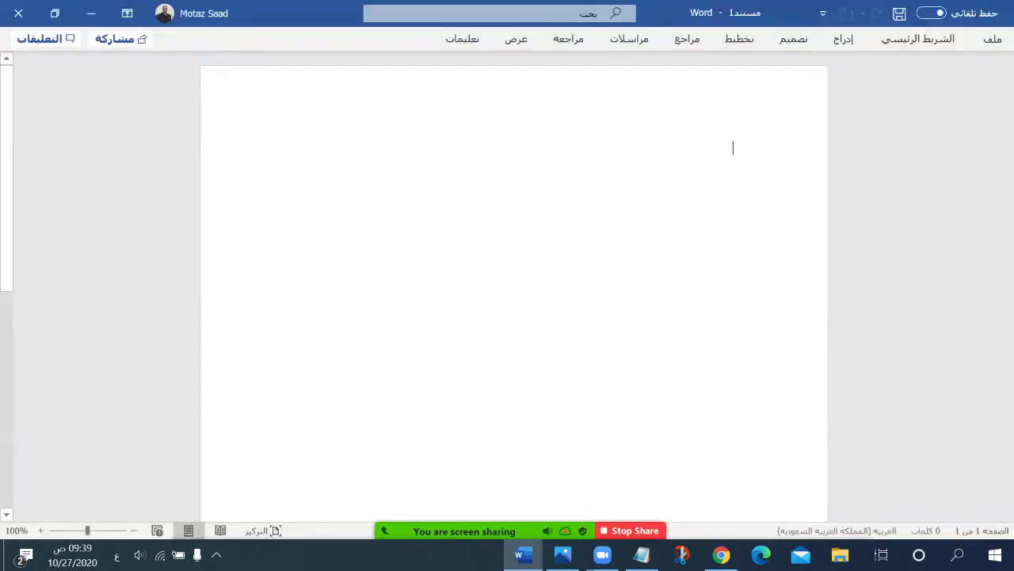
In English input, type 'Hello,' and a sentence about NLP projects on the Kaggle platform.
key(ctrl+shift)
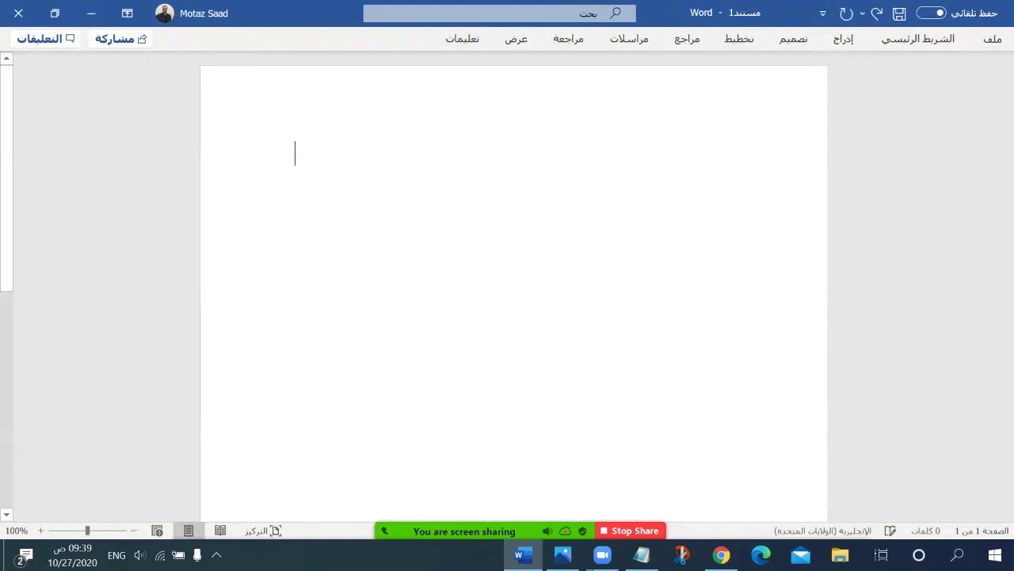
text(Hello,)
key(Return)
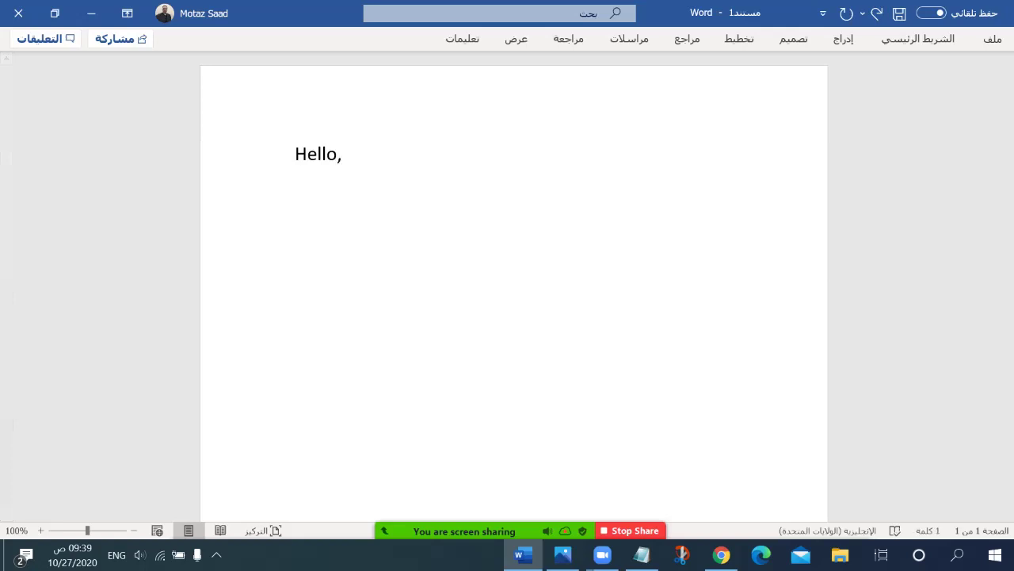
text(I have a good e)
key(BackSpace)
key(BackSpace)
key(BackSpace)
key(BackSpace)
key(BackSpace)
key(BackSpace)
key(BackSpace)
key(BackSpace)
key(BackSpace)
key(BackSpace)
key(BackSpace)
key(BackSpace)
key(BackSpace)
text(w)
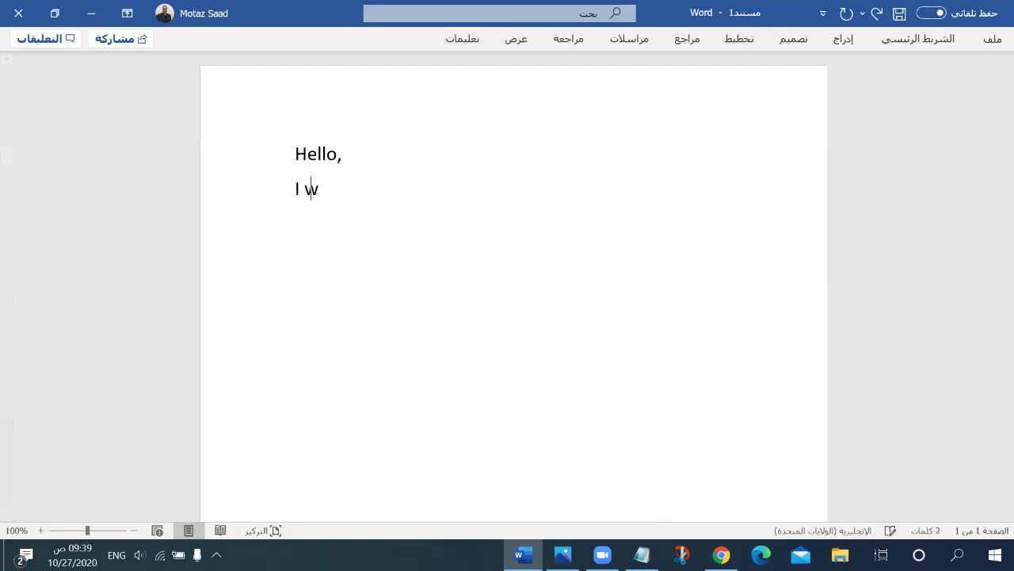
text(orked on so many NLP projects )
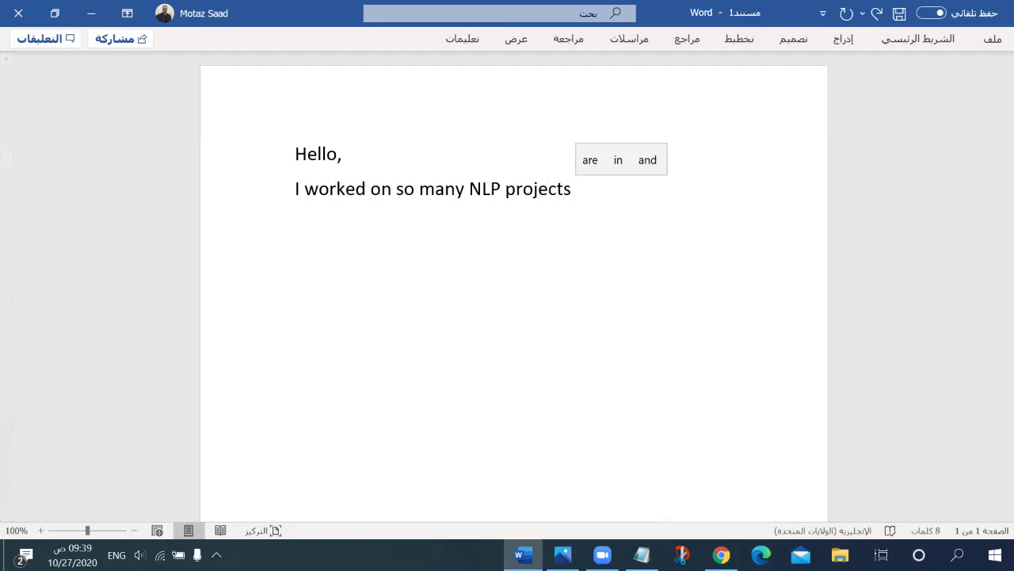
text(on )
text(Kag)
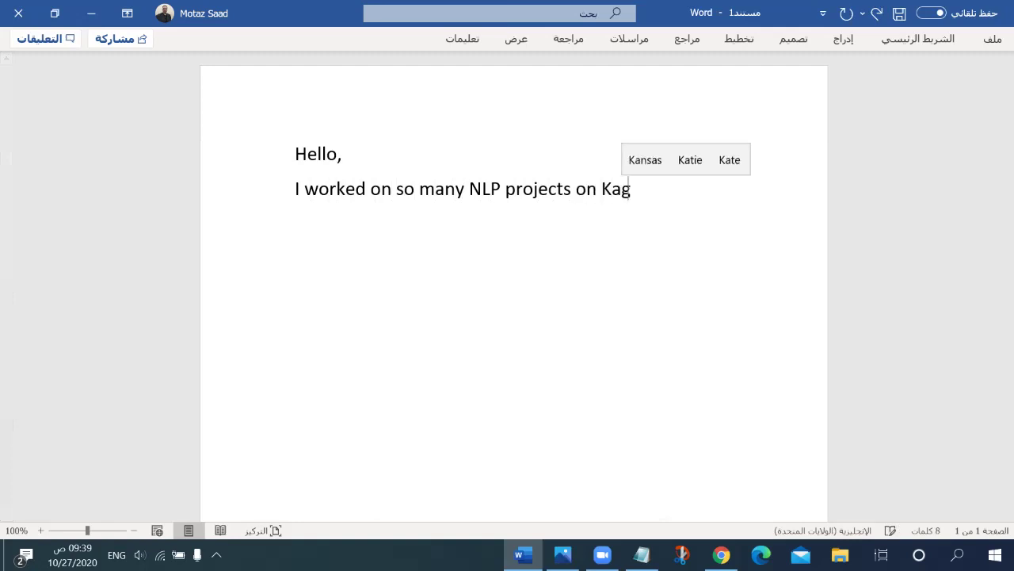
text(gle platform)
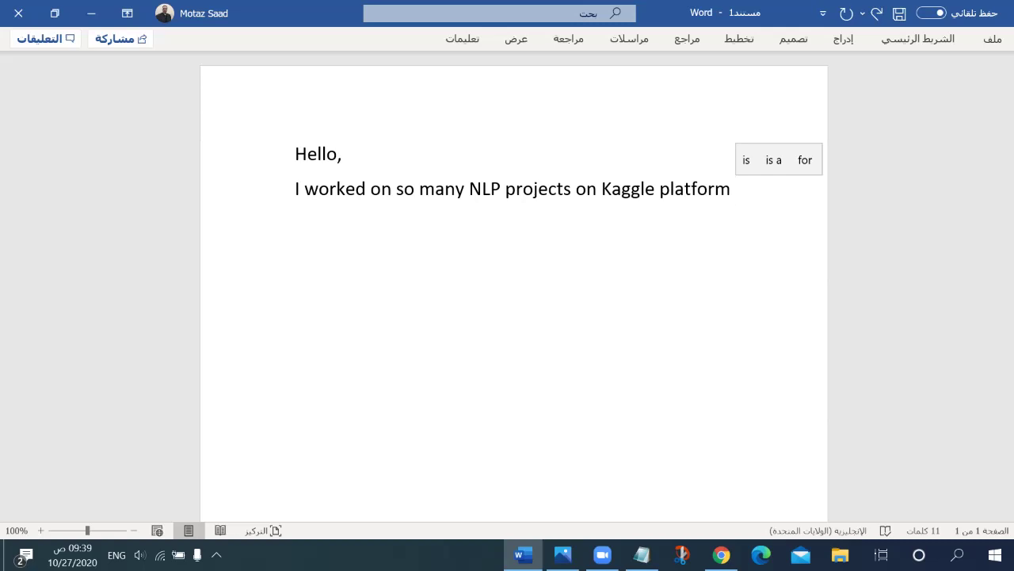
key(BackSpace)
key(Return)
key(Return)
key(Return)
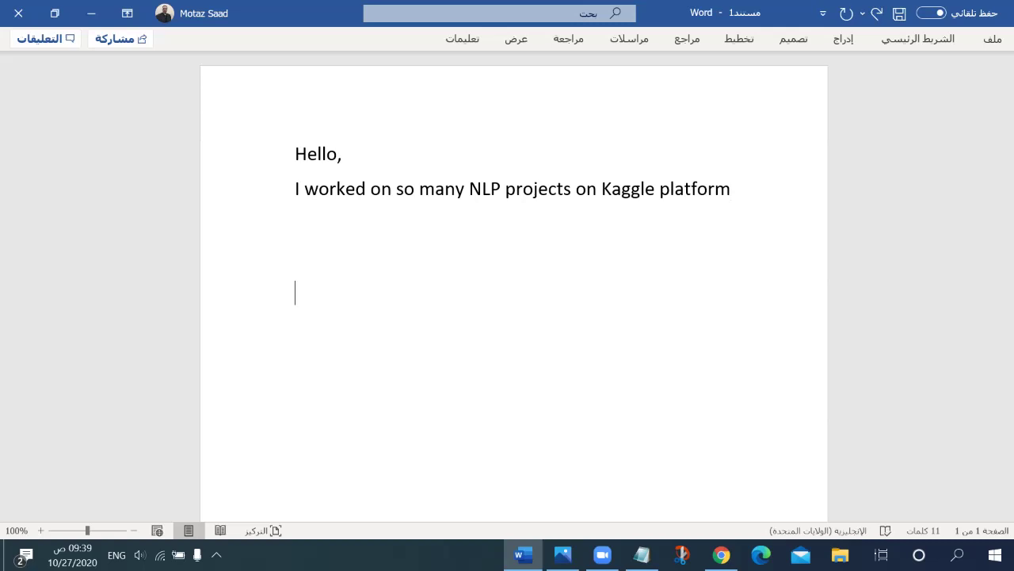
Add the headings 'Size of the data' and 'Links' on separate lines.
text(Size )
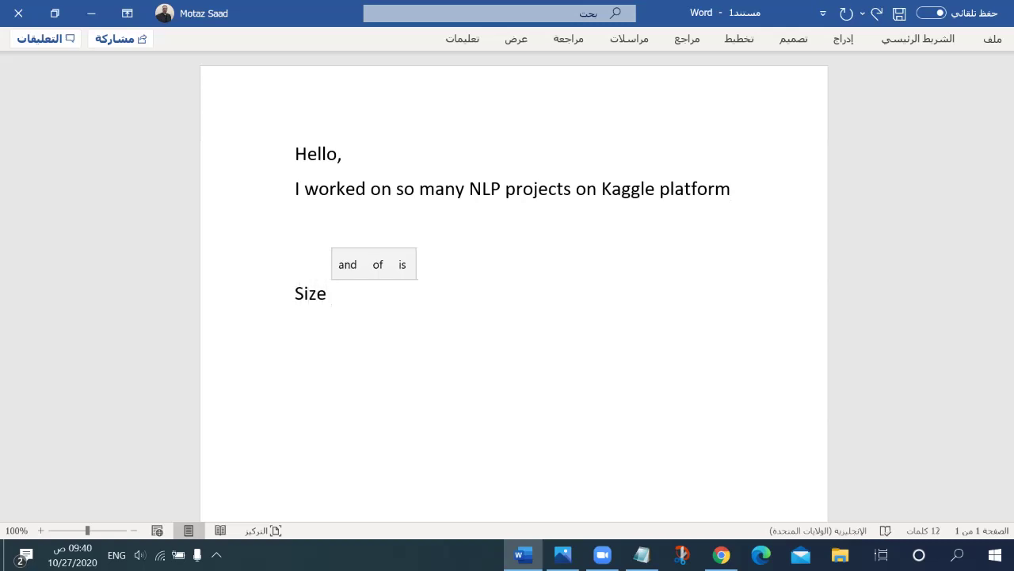
text(of the )
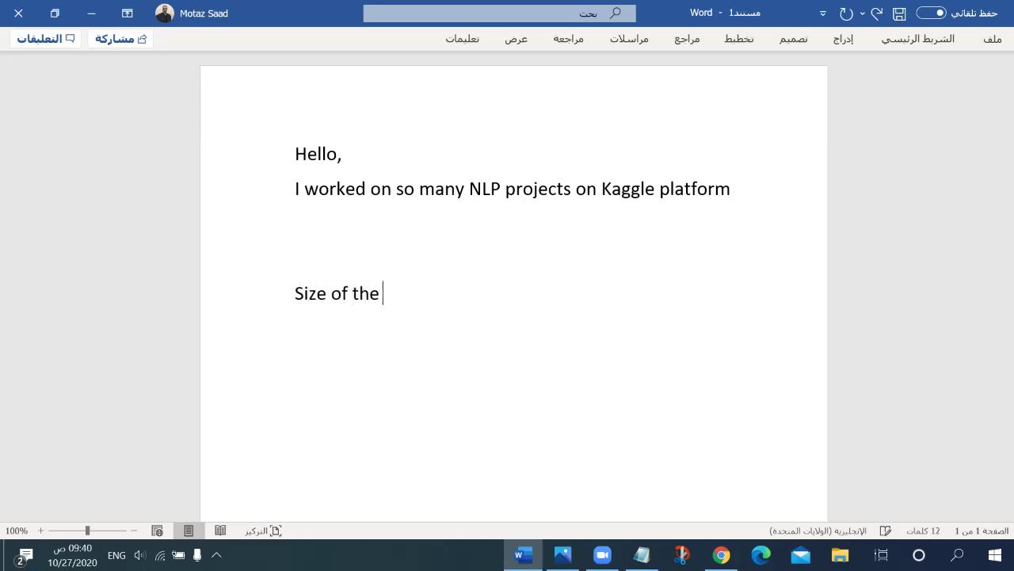
text(data)
key(Return)
key(Return)
text(Links)
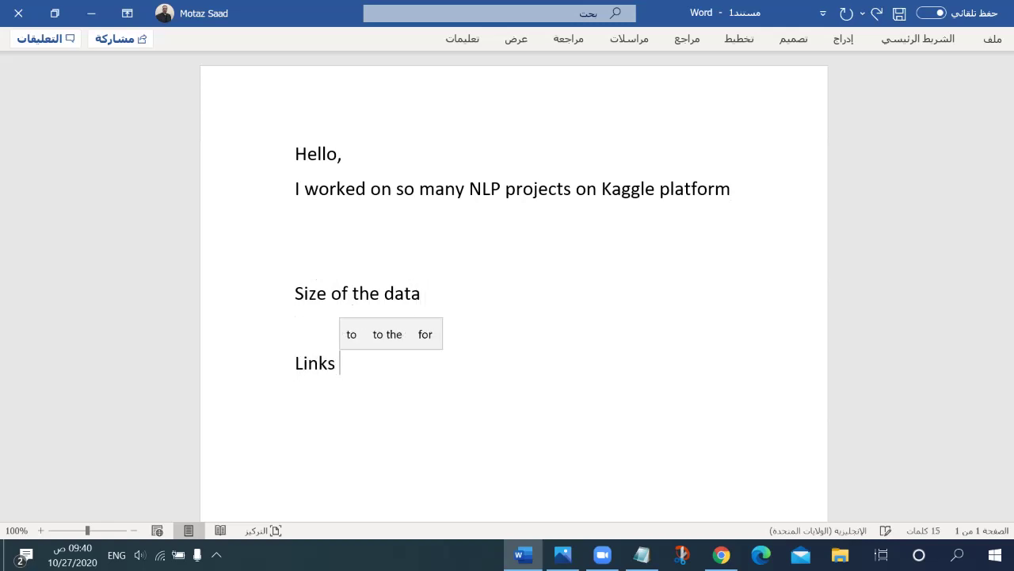
key(Return)
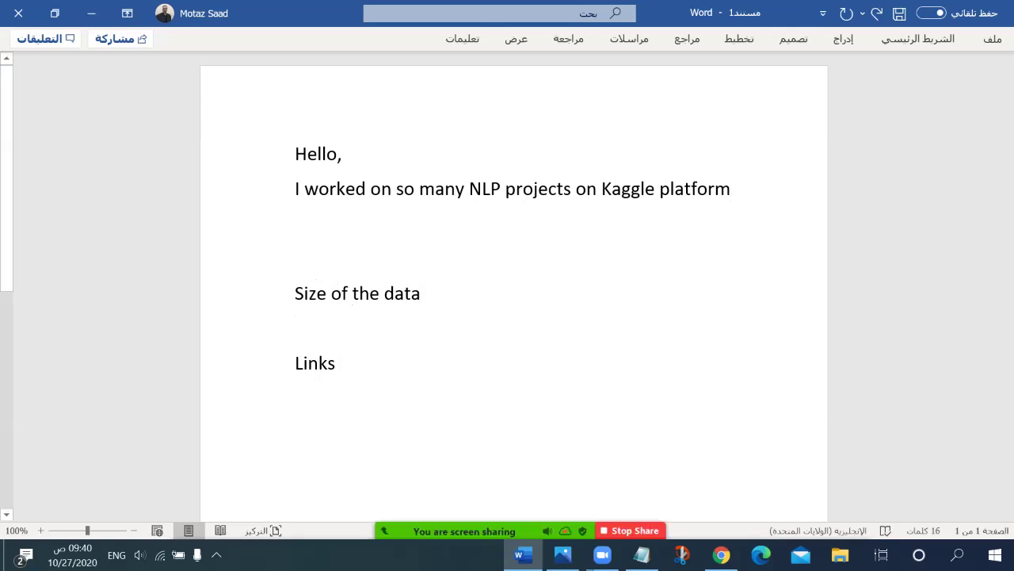
Insert a comma after 'platform' in the Kaggle sentence, then open a new Chrome tab.
drag(420, 189, 731, 189)
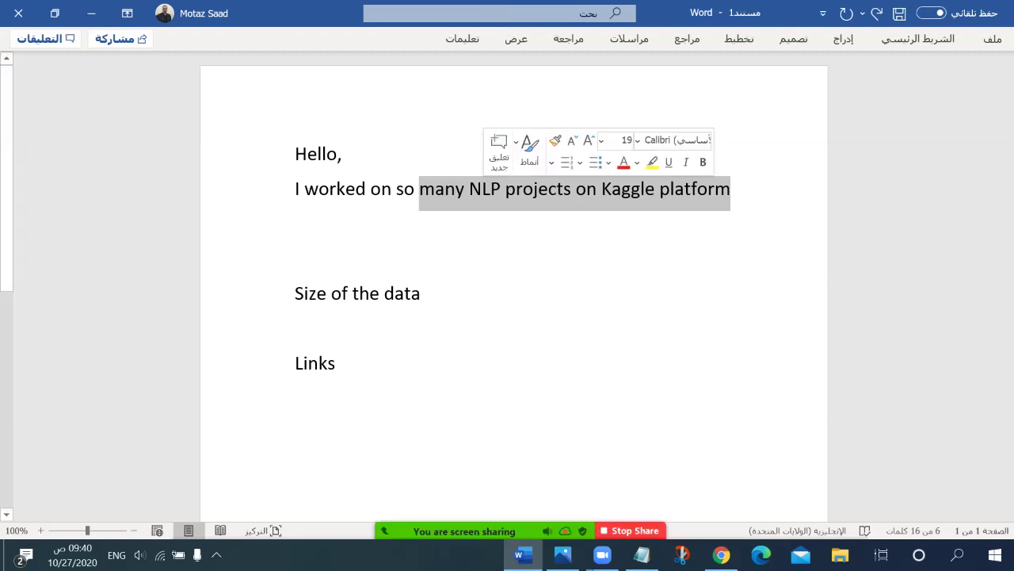
click(731, 189)
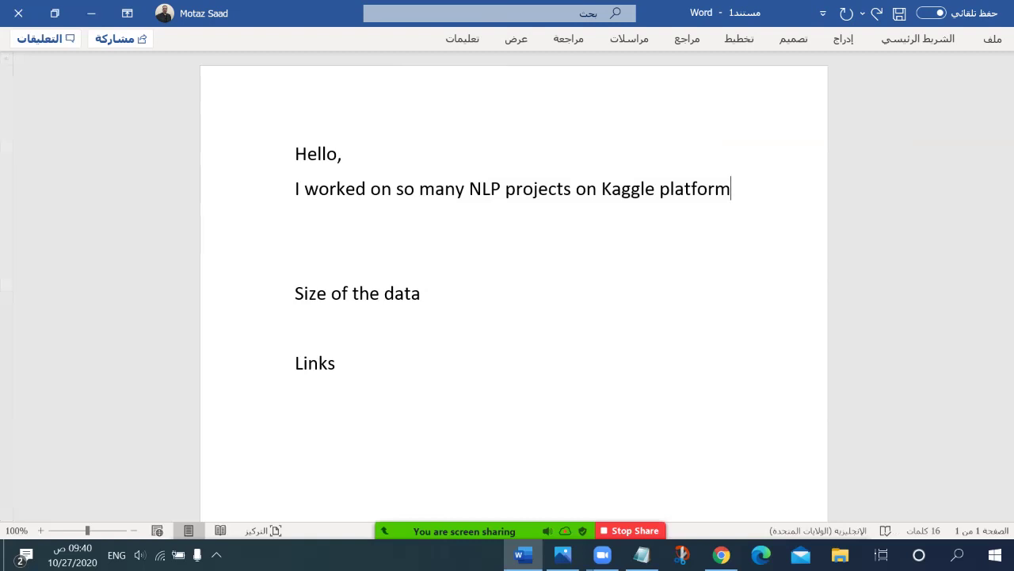
text(,)
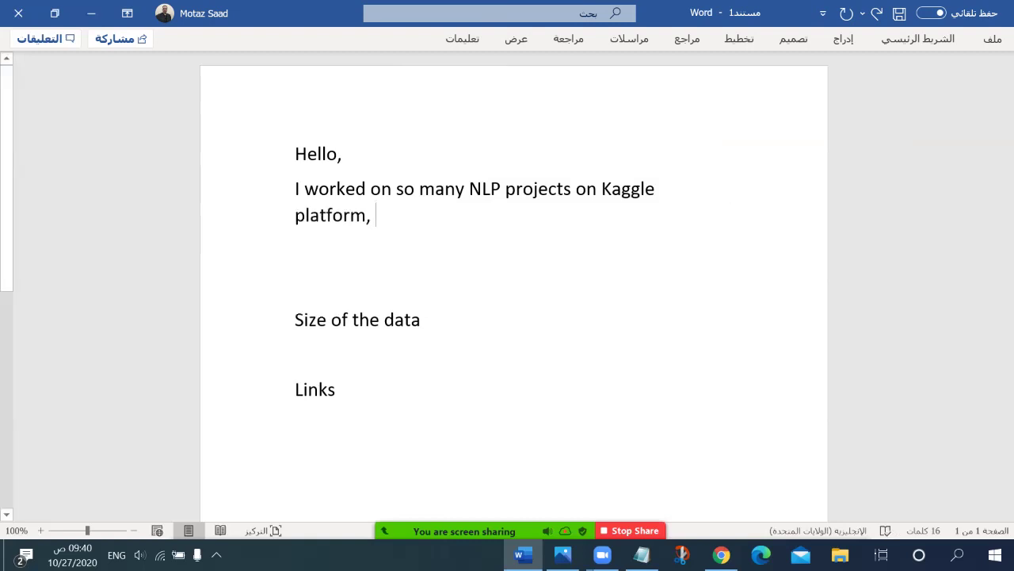
click(721, 555)
key(ctrl+t)
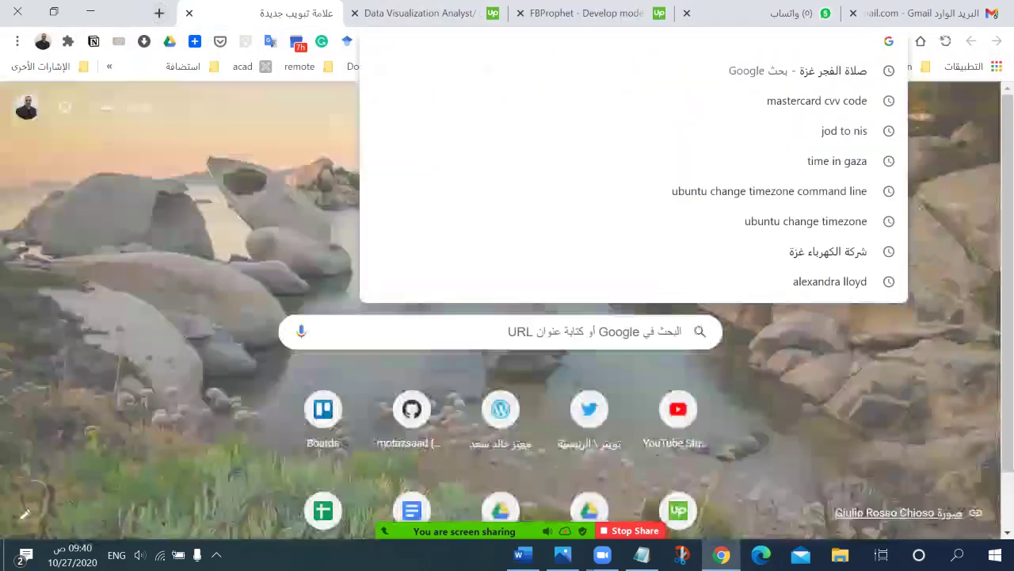
Search for 'github intent classification' from the Chrome address bar.
text(git)
key(End)
key(BackSpace)
key(BackSpace)
key(BackSpace)
key(BackSpace)
key(BackSpace)
key(BackSpace)
key(BackSpace)
key(BackSpace)
key(BackSpace)
key(BackSpace)
key(BackSpace)
text(m)
key(Tab)
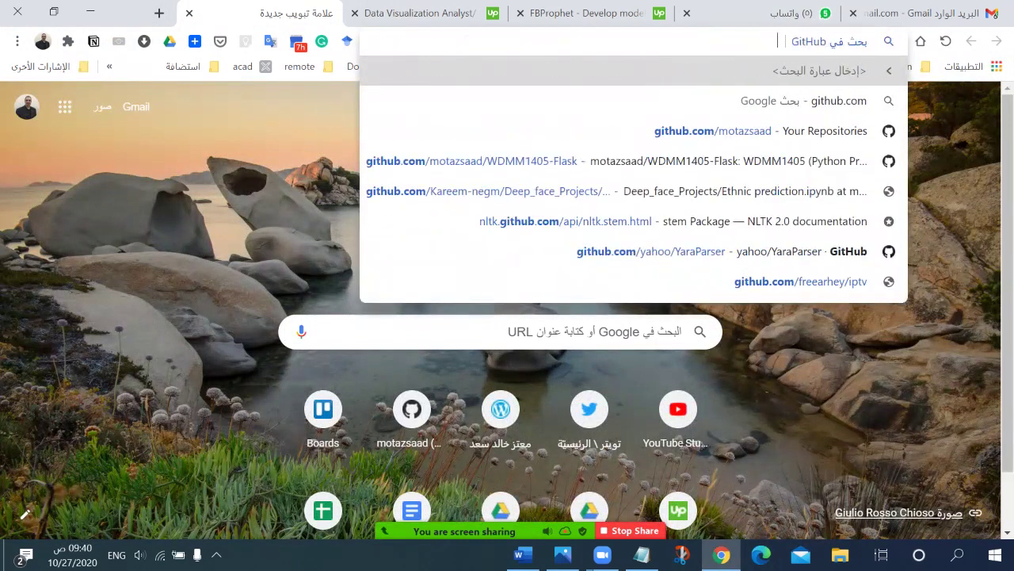
text(intent)
text( k)
key(BackSpace)
key(BackSpace)
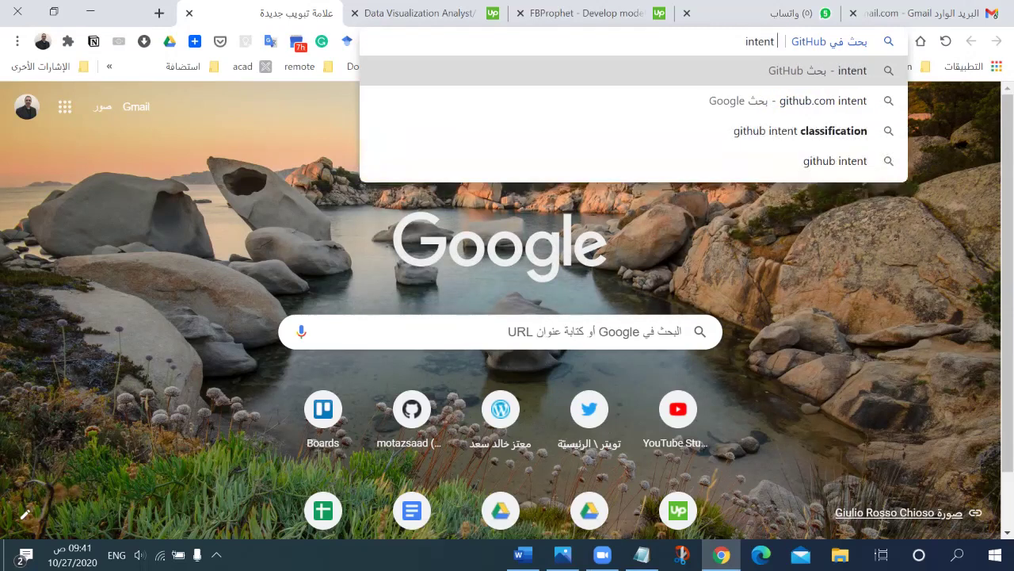
key(Down)
key(Down)
key(Return)
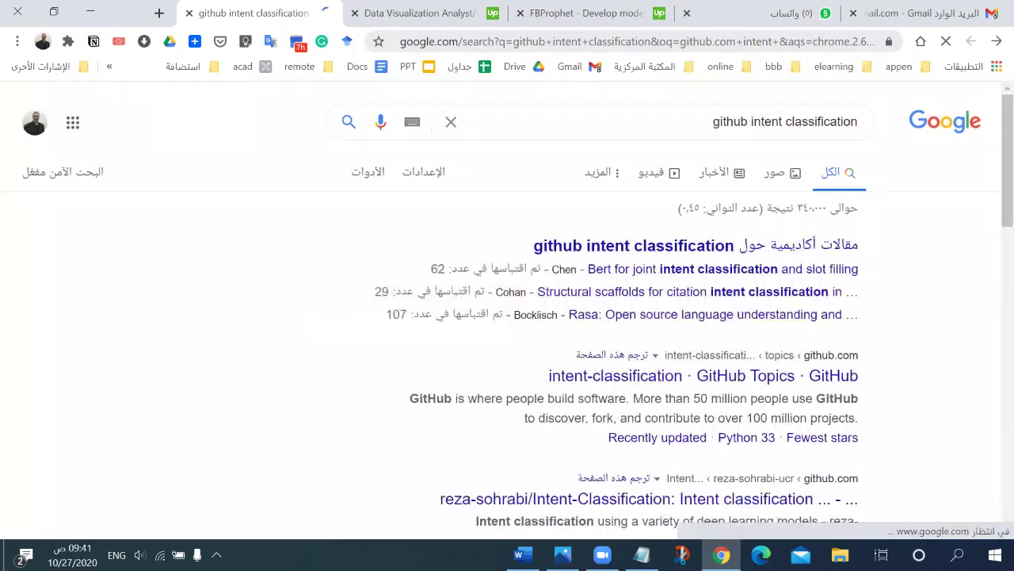
Open the intent-classification topic, then open DeepPavlov's question-answering and intent-classification tags in new tabs.
click(703, 375)
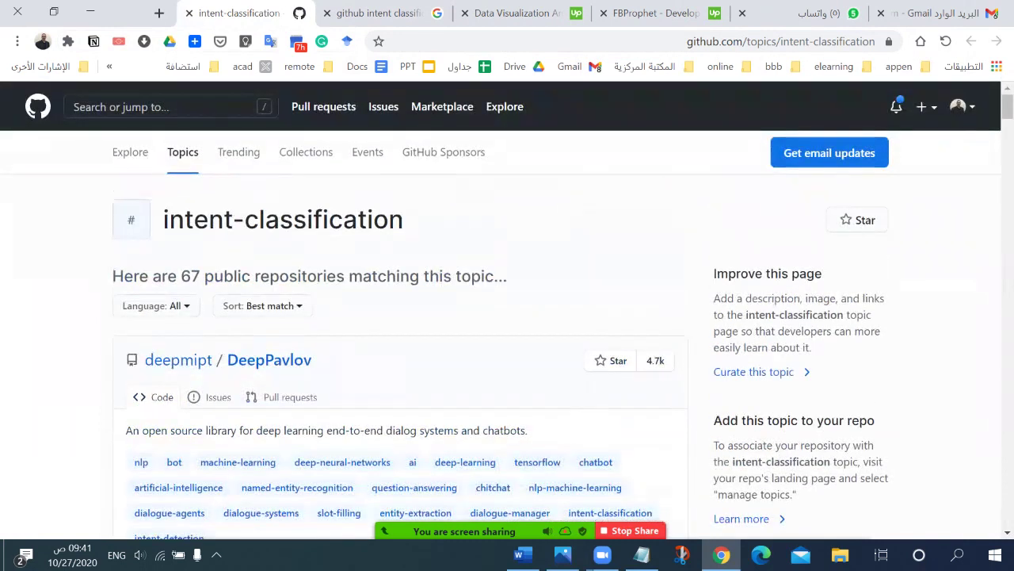
drag(162, 276, 386, 276)
scroll(387, 276, down, 3)
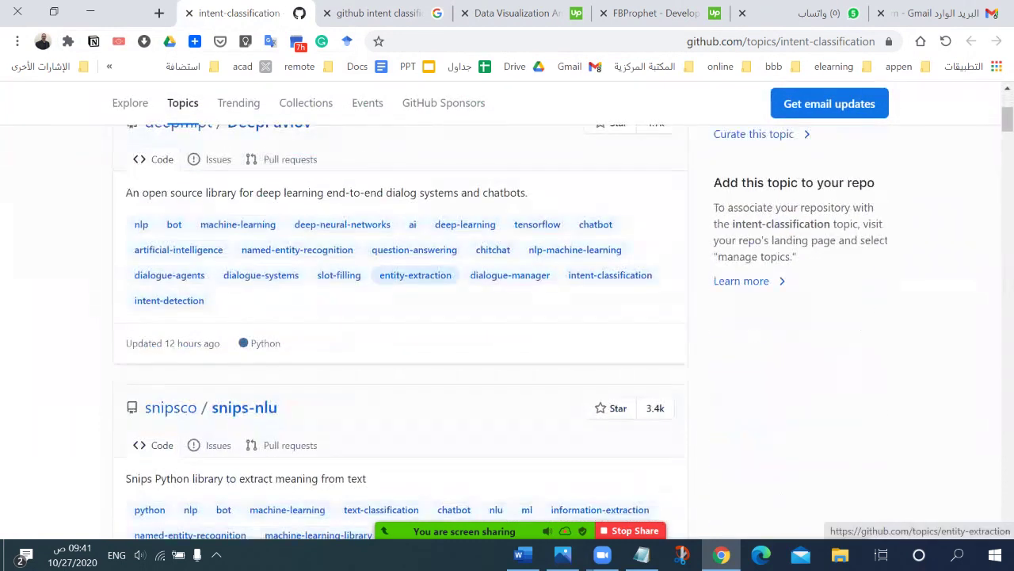
scroll(400, 317, up, 1)
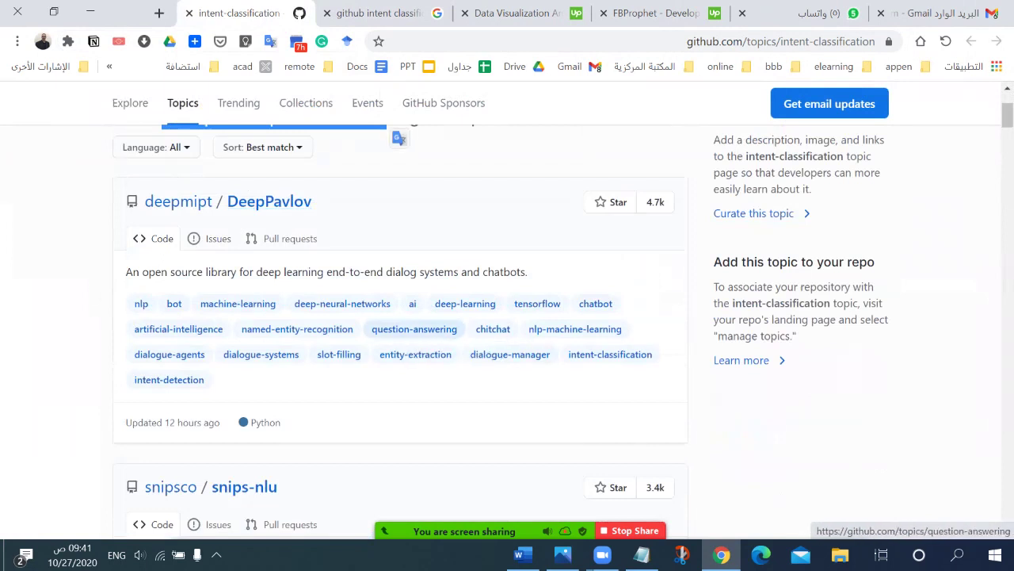
middle_click(414, 328)
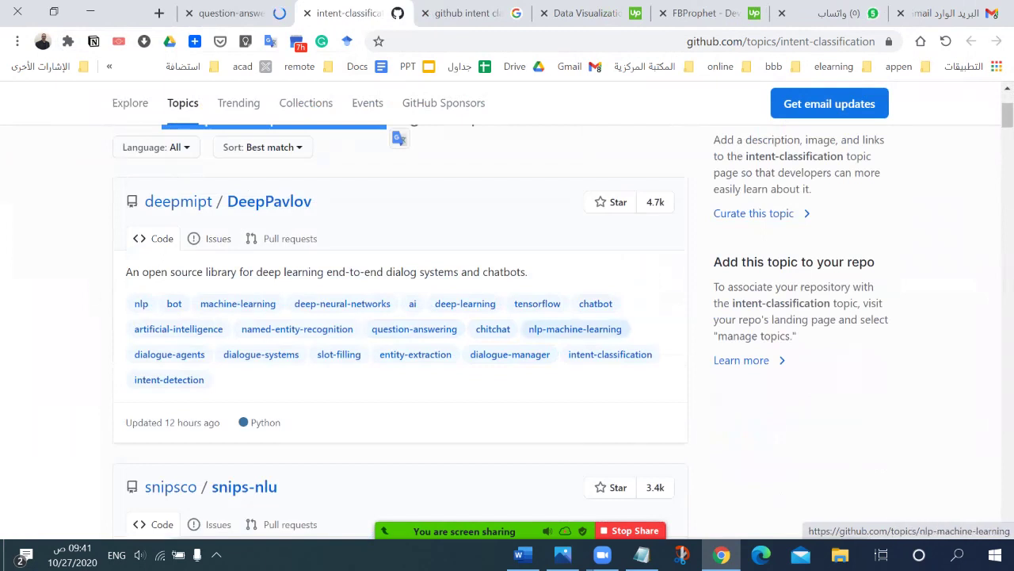
middle_click(610, 355)
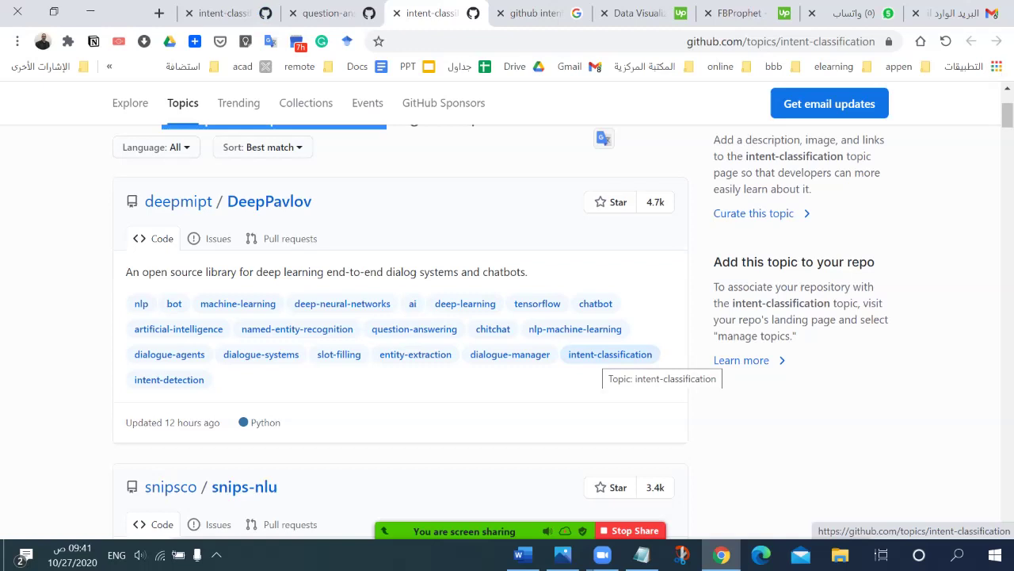
Browse the 687 question-answering repositories, led by nlp_chinese_corpus, and open the Best match sort menu.
click(333, 13)
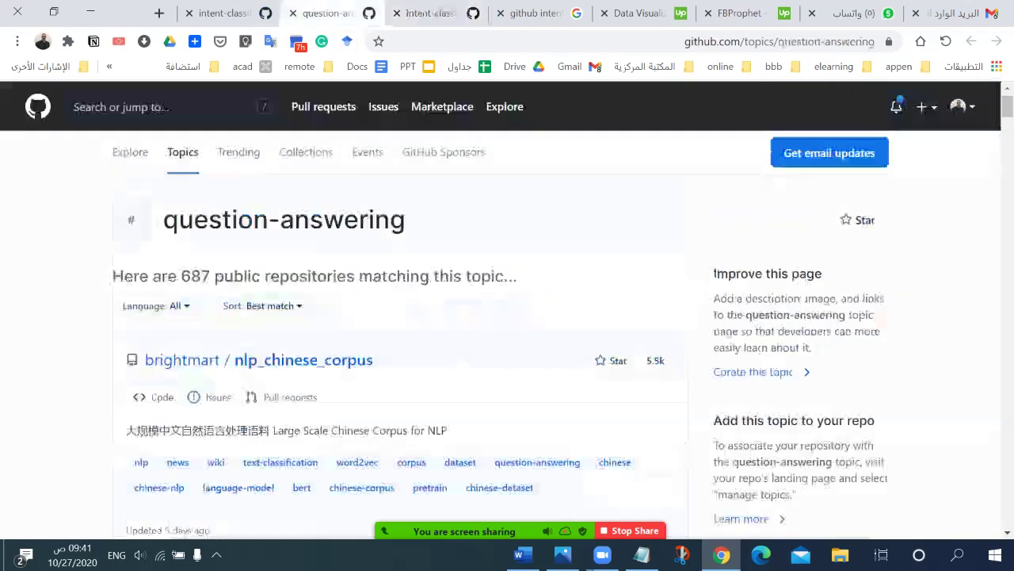
scroll(507, 317, down, 1)
scroll(507, 317, up, 1)
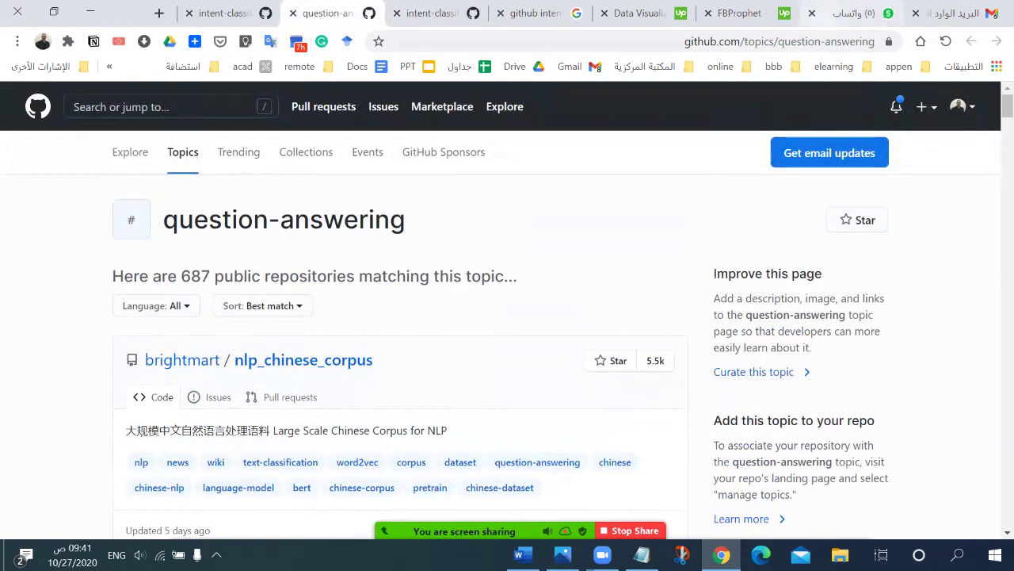
drag(744, 41, 775, 41)
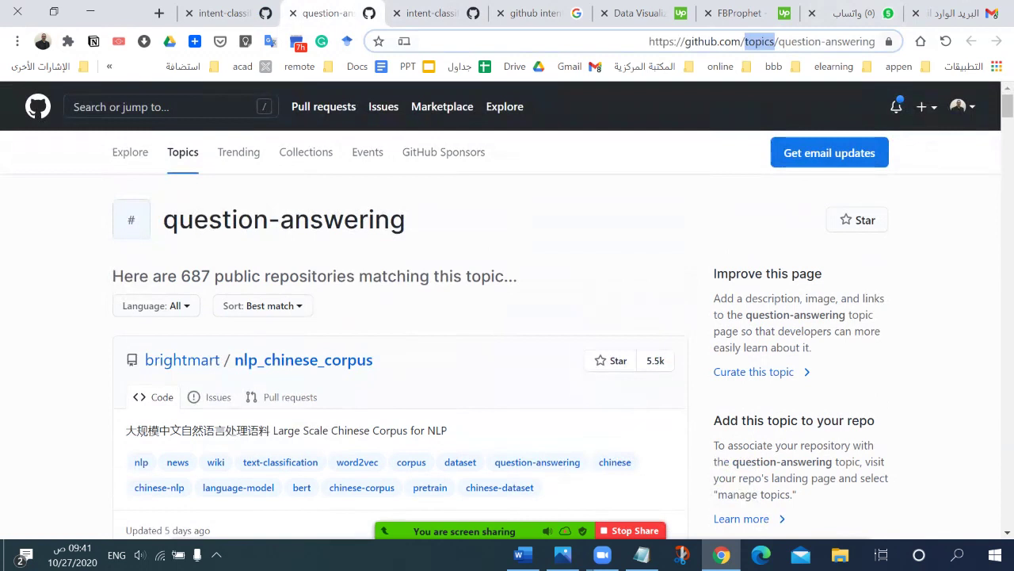
scroll(507, 309, down, 6)
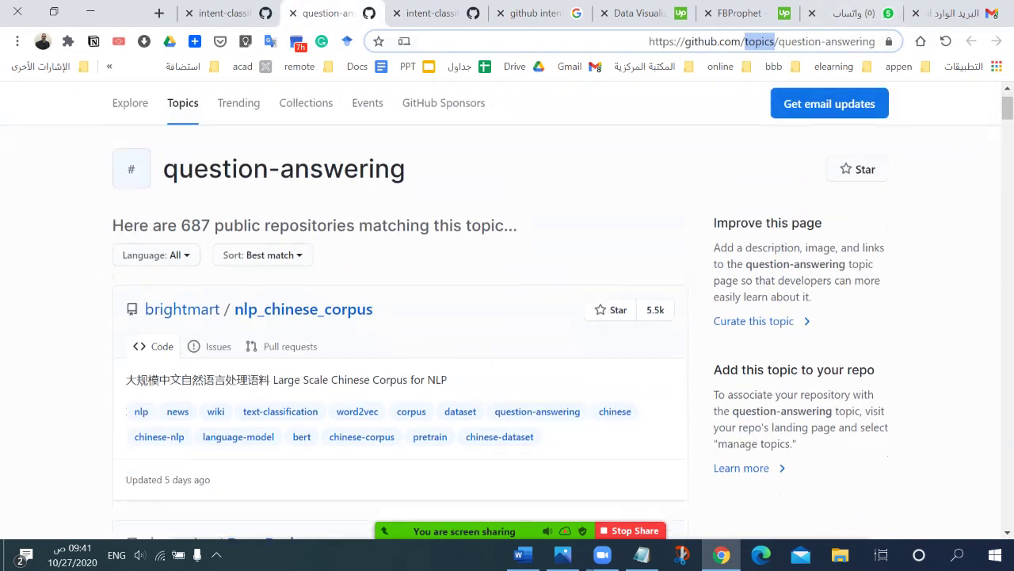
scroll(507, 309, down, 10)
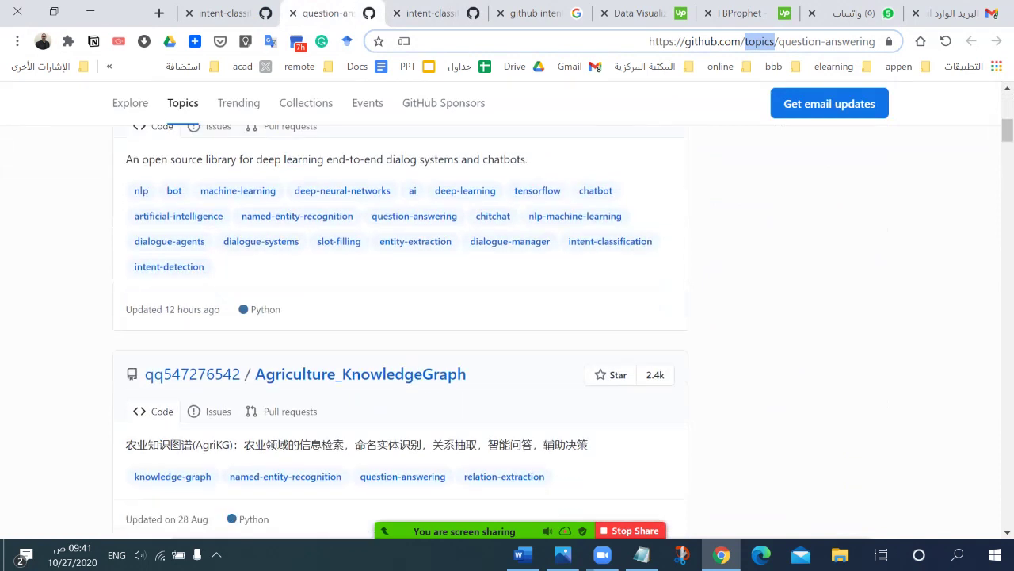
scroll(507, 309, down, 5)
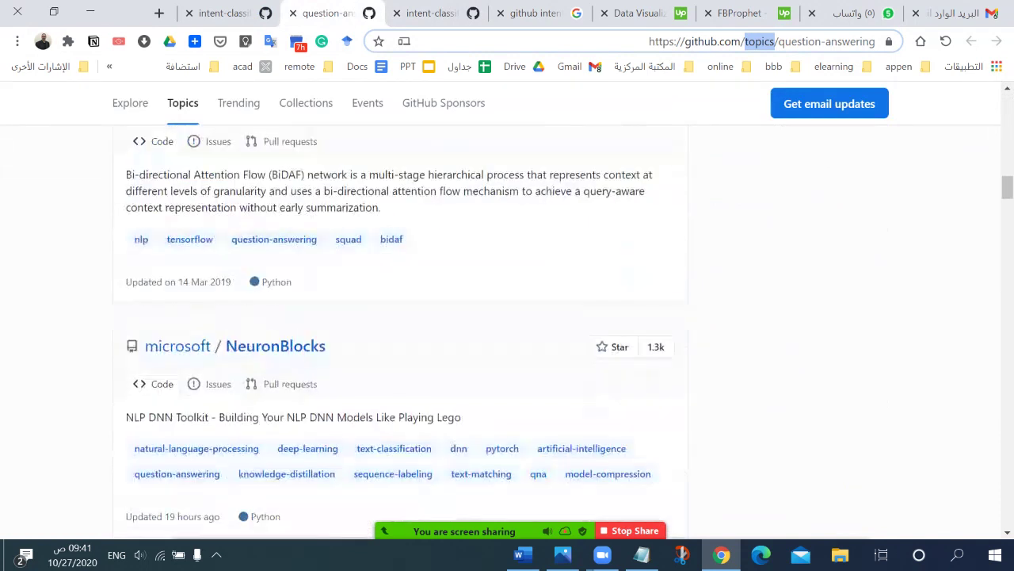
scroll(507, 309, down, 3)
scroll(507, 309, down, 6)
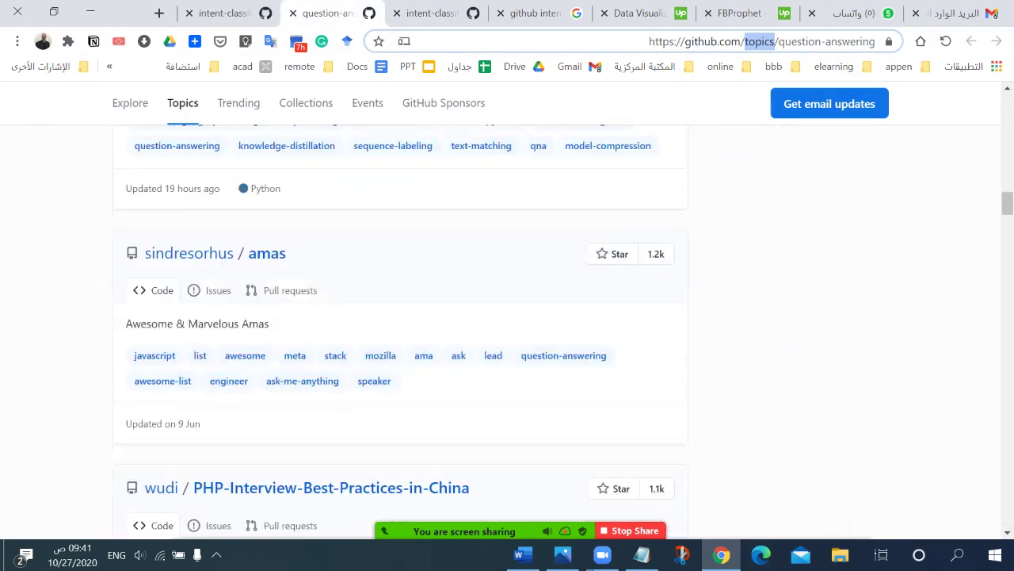
scroll(507, 309, down, 5)
scroll(507, 309, up, 20)
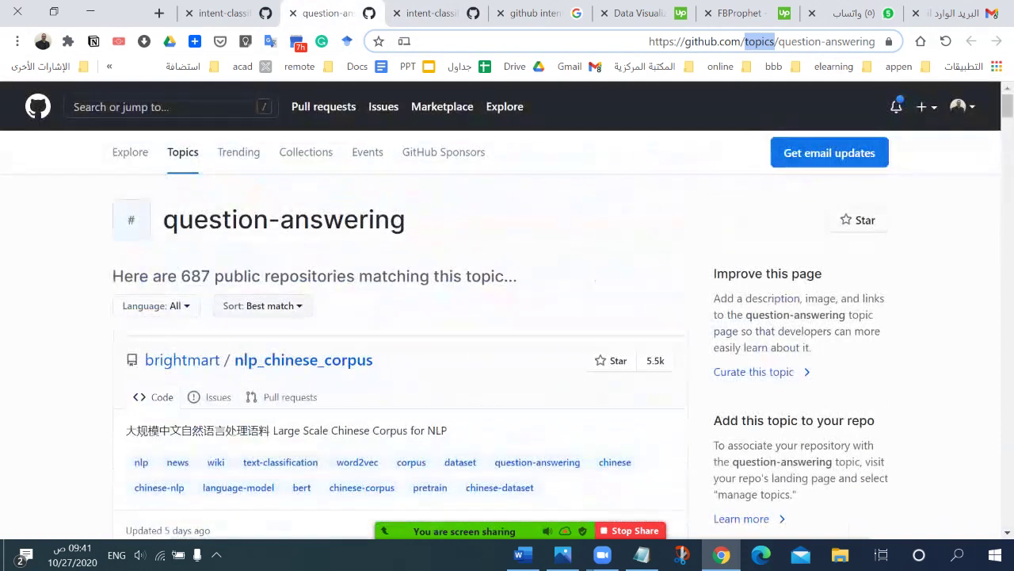
click(262, 305)
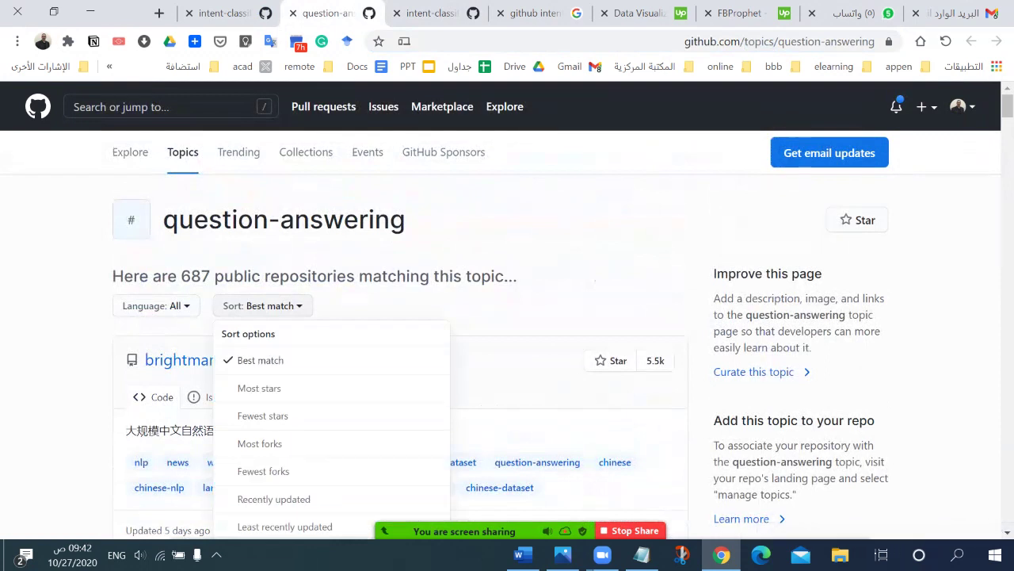
Filter question-answering repositories to Python (317 results) and go back to the intent-classification tab.
key(Escape)
click(157, 305)
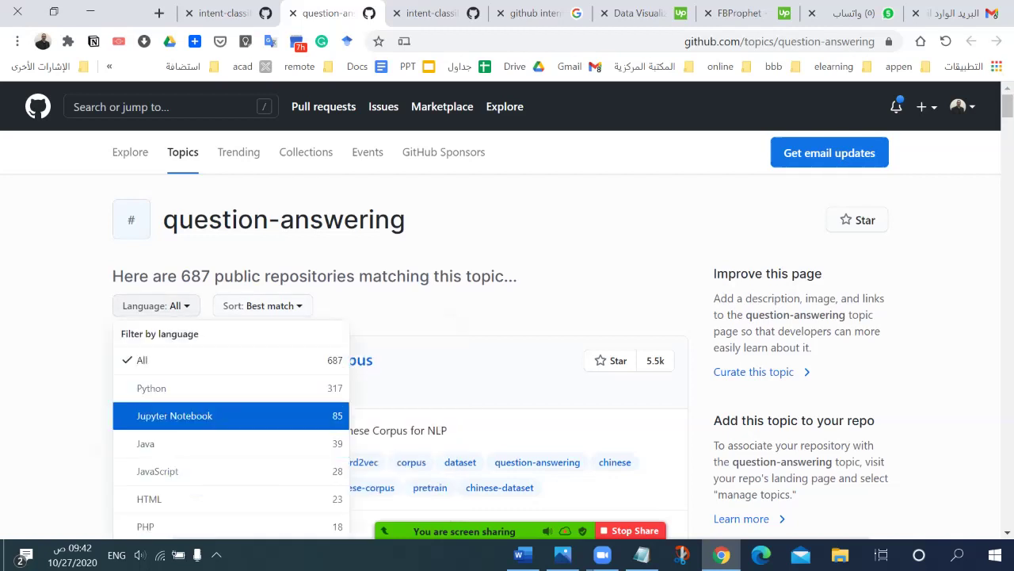
click(152, 388)
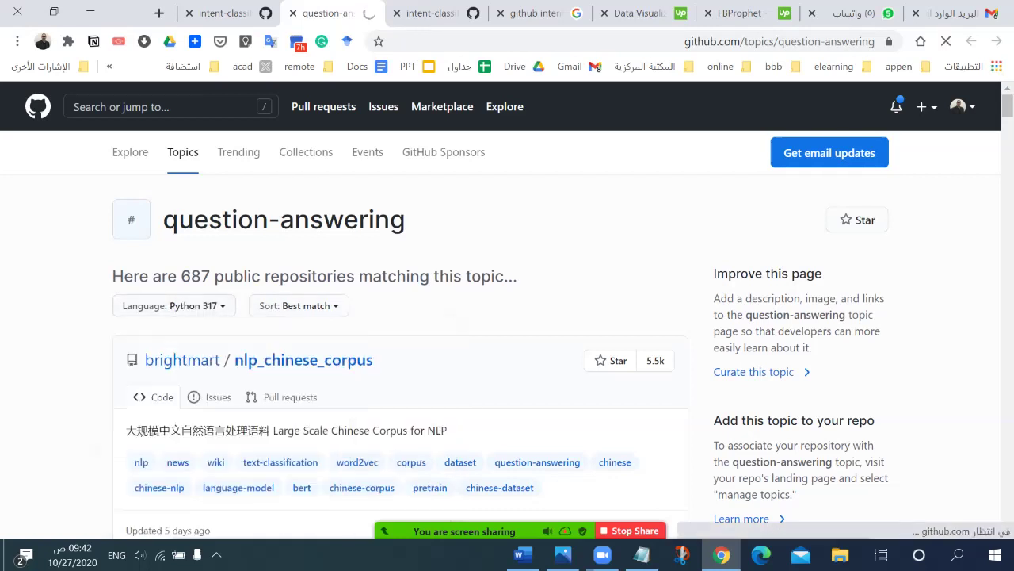
scroll(507, 309, down, 2)
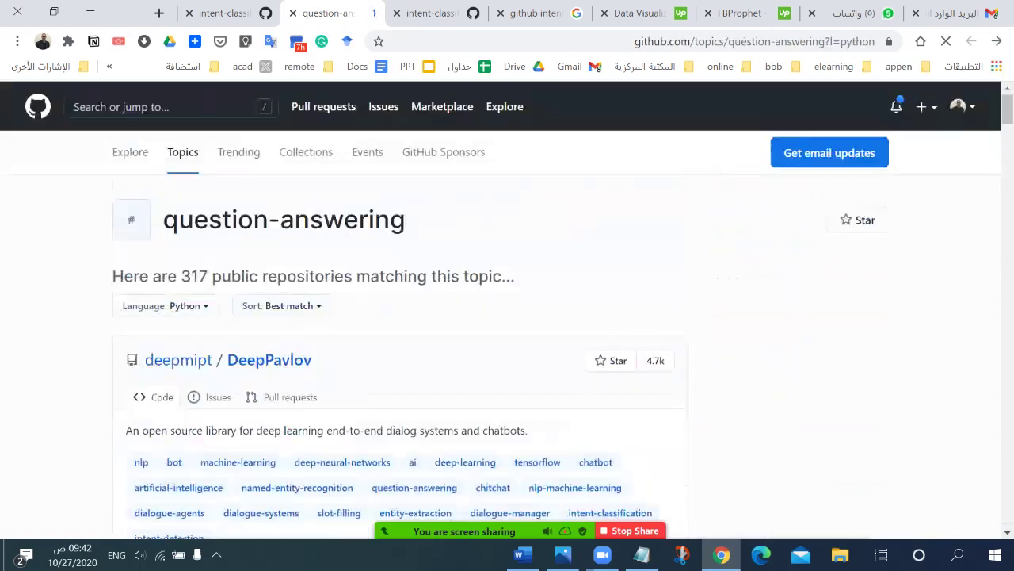
scroll(270, 201, down, 2)
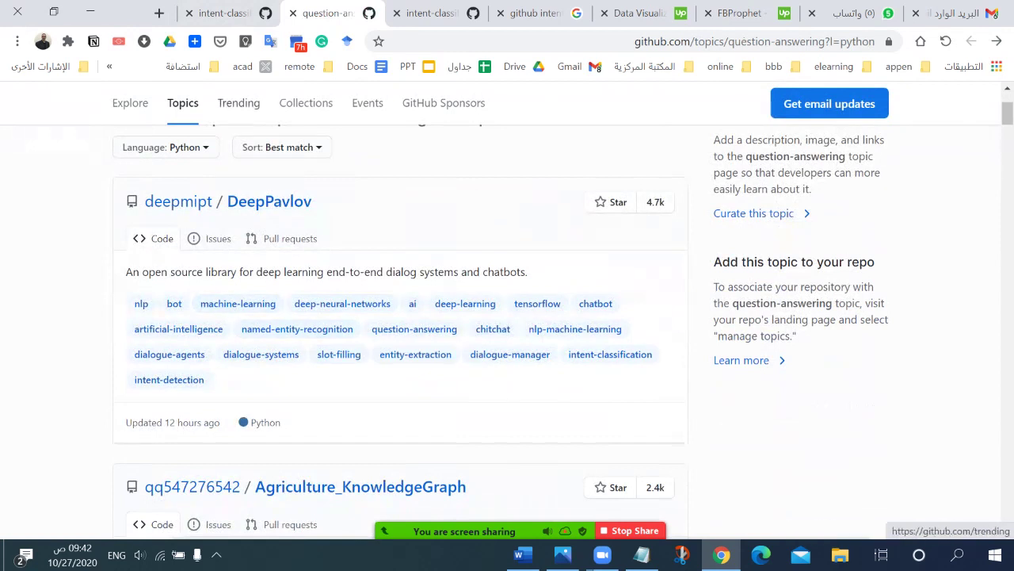
key(ctrl+shift+Tab)
drag(800, 41, 875, 41)
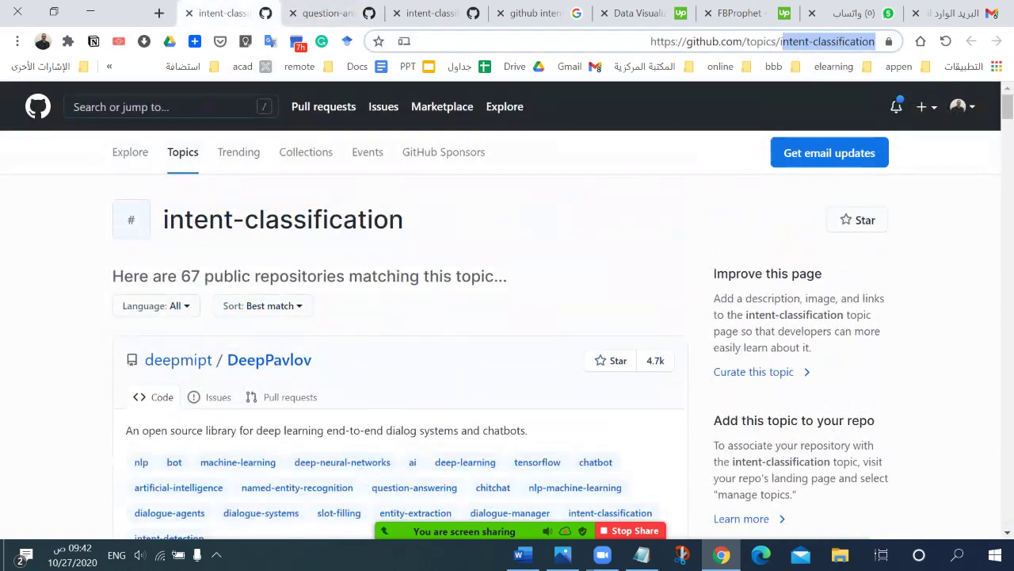
Inspect the intent-classification topic address and the snips-nlu repository description.
double_click(702, 42)
double_click(761, 41)
double_click(844, 41)
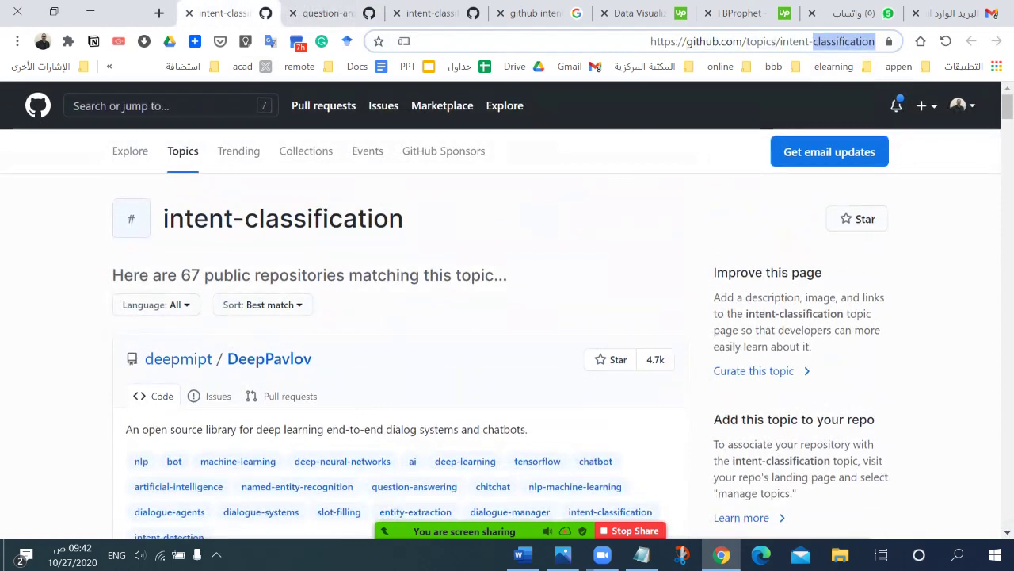
scroll(270, 203, down, 2)
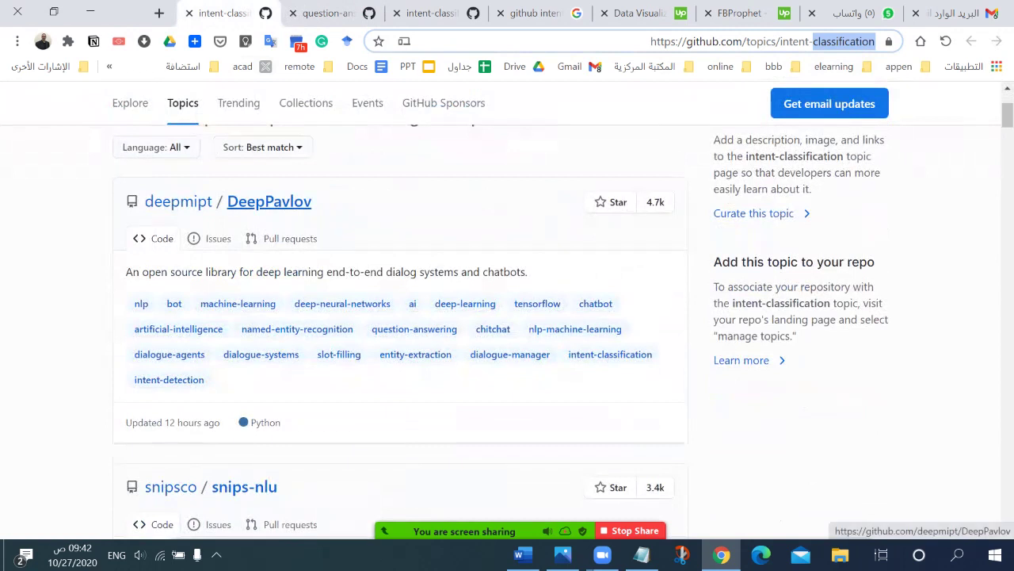
scroll(244, 328, down, 2)
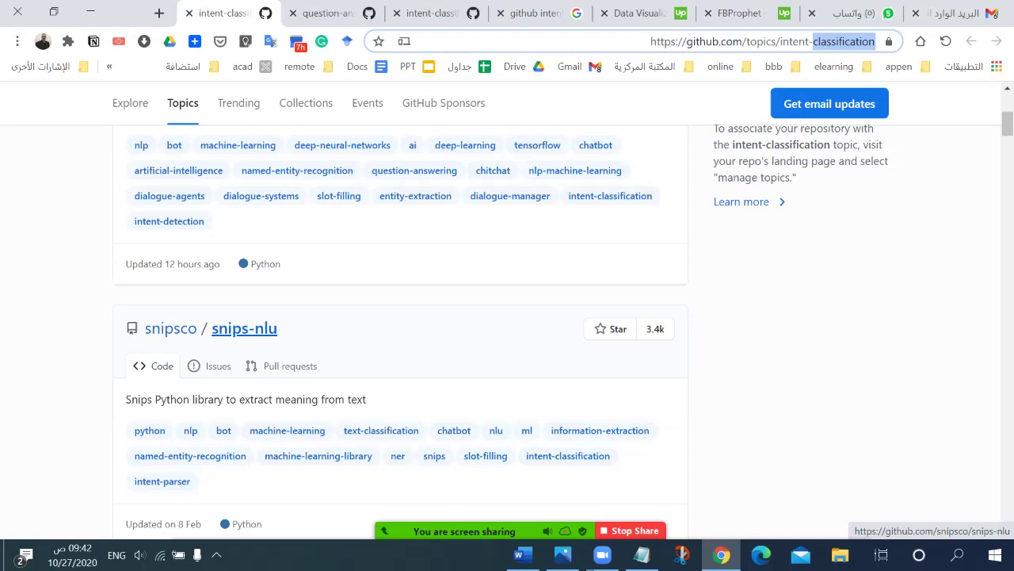
scroll(244, 328, down, 3)
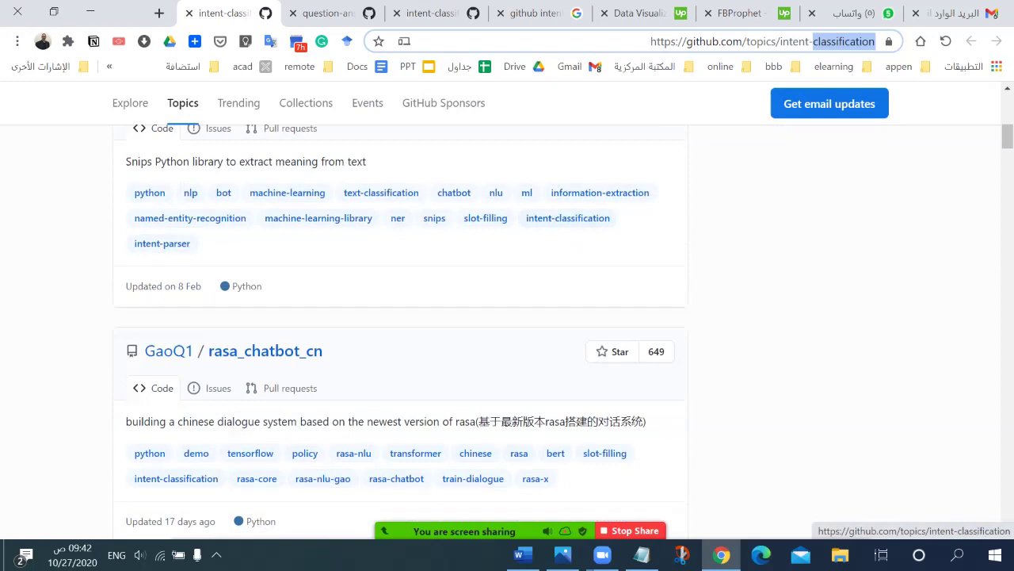
scroll(564, 330, up, 1)
drag(244, 240, 369, 240)
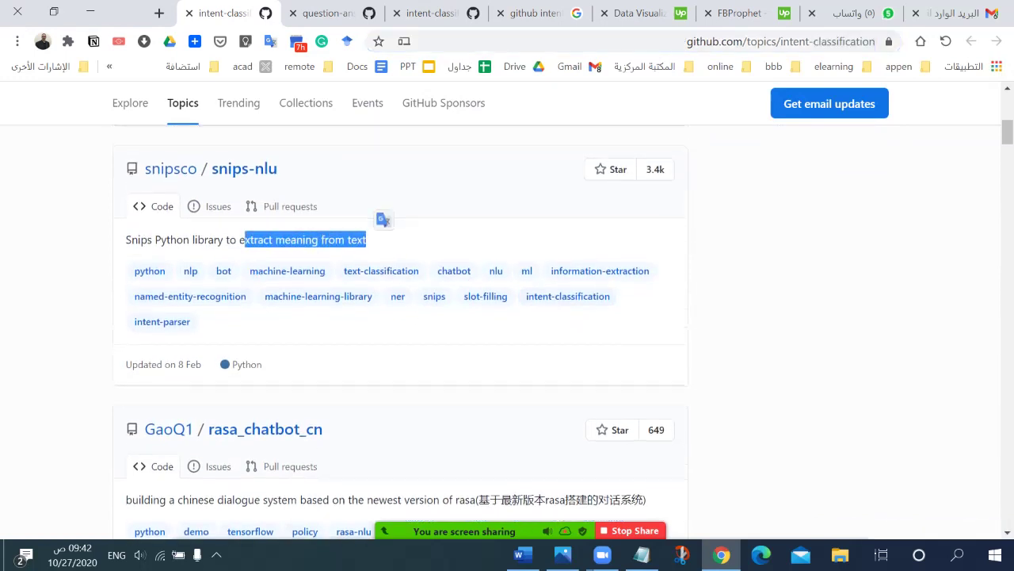
click(369, 240)
Look over the multi-task-NLP entry, then open deepmipt/DeepPavlov in a background tab.
scroll(266, 274, down, 2)
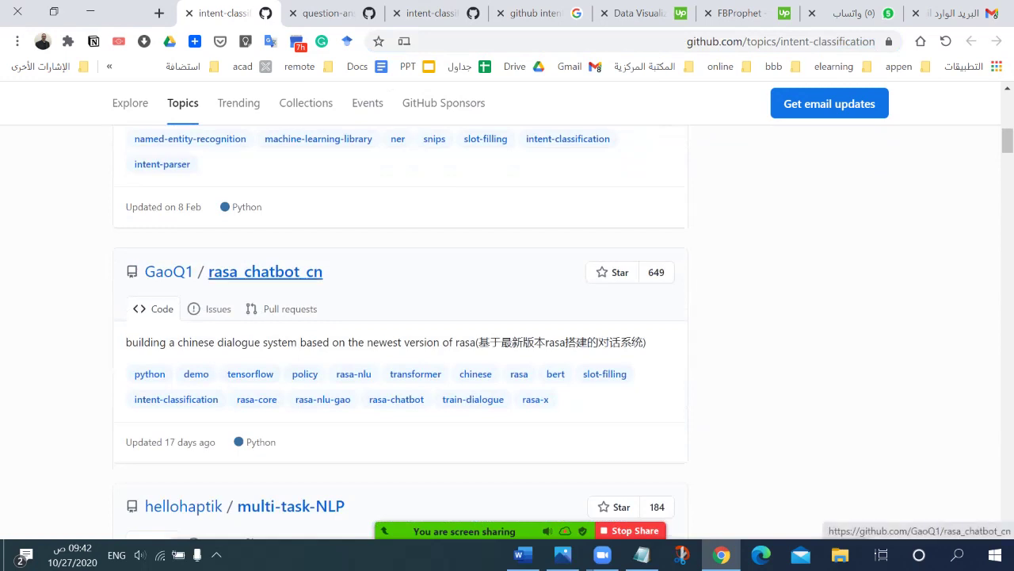
scroll(266, 271, down, 3)
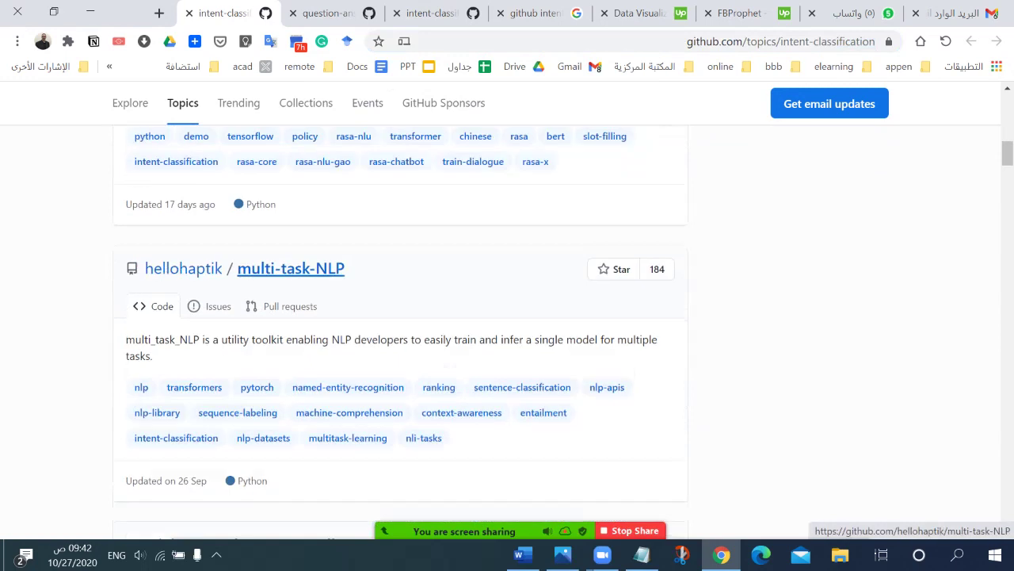
drag(144, 339, 669, 366)
scroll(669, 366, up, 5)
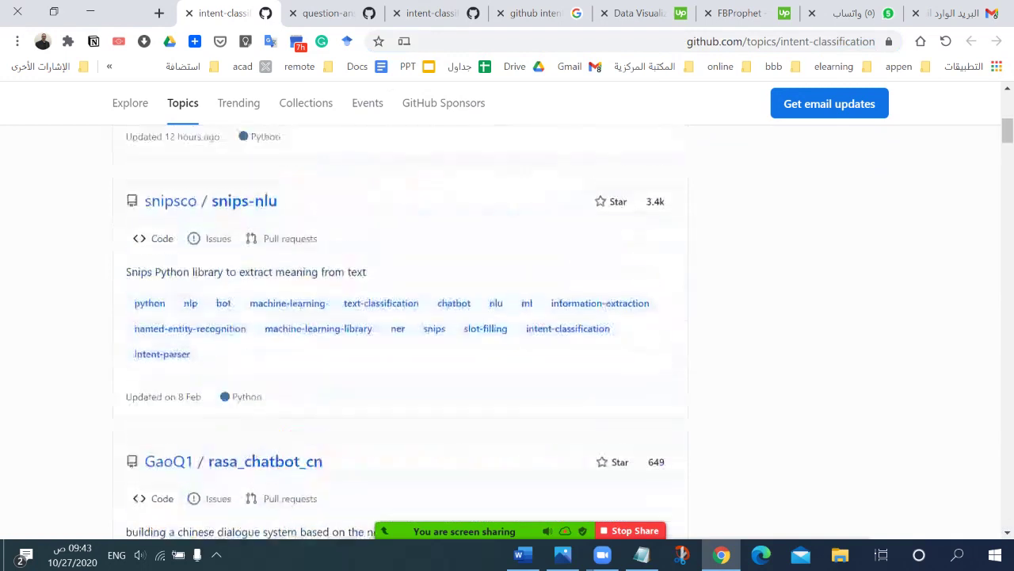
scroll(670, 366, down, 3)
scroll(202, 235, down, 4)
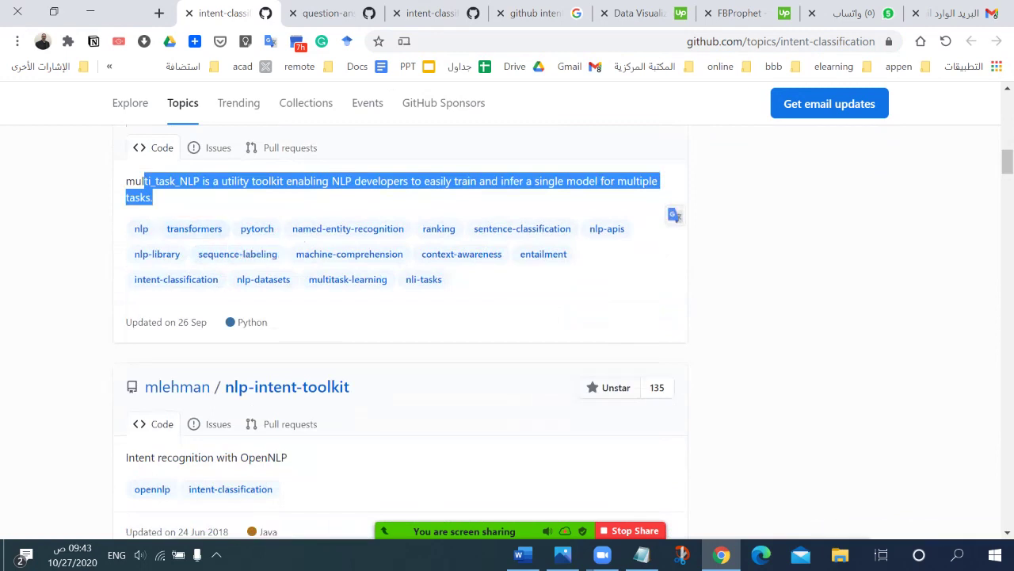
scroll(349, 254, up, 3)
scroll(507, 317, up, 10)
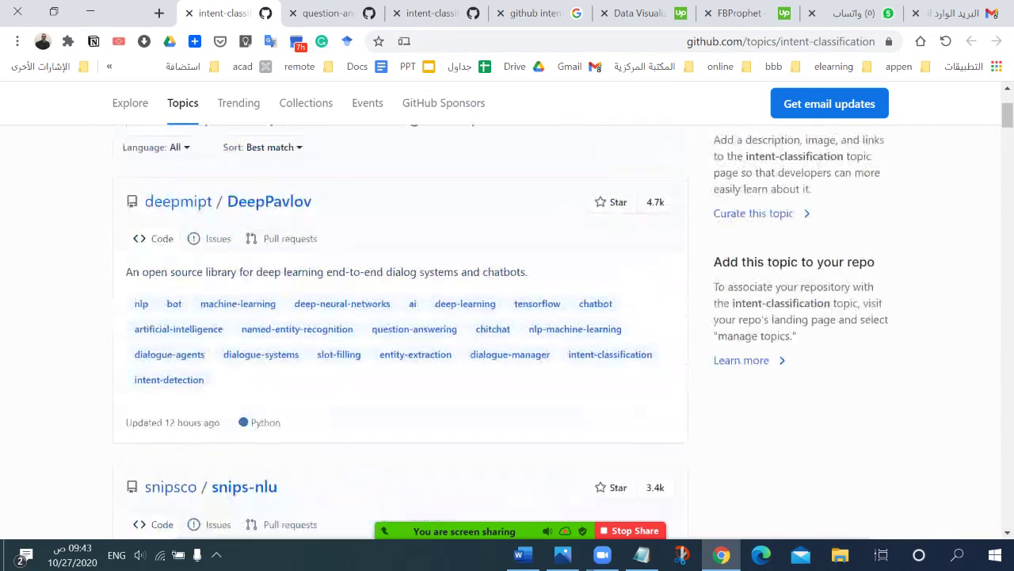
scroll(507, 317, down, 1)
scroll(238, 317, down, 1)
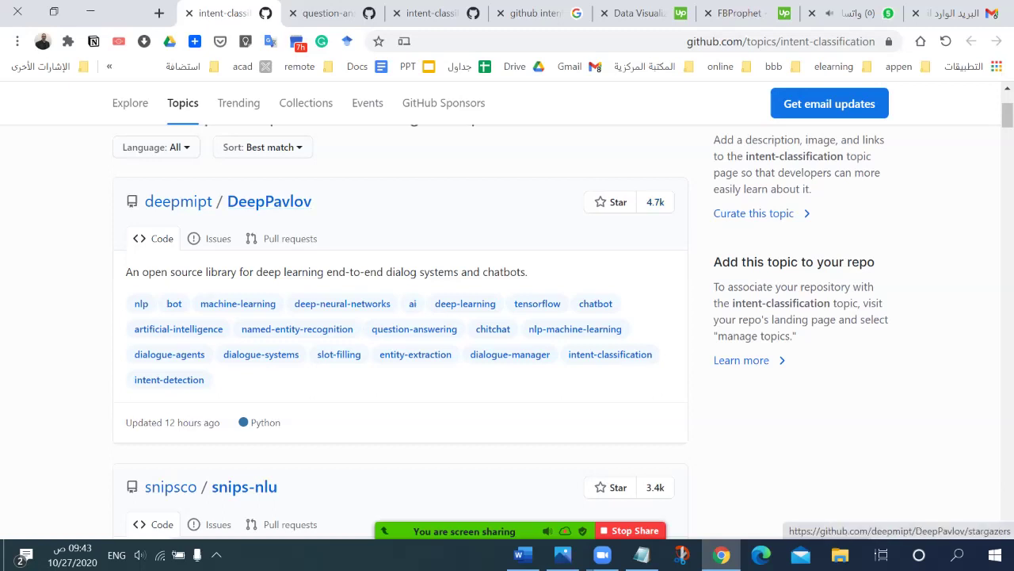
middle_click(285, 202)
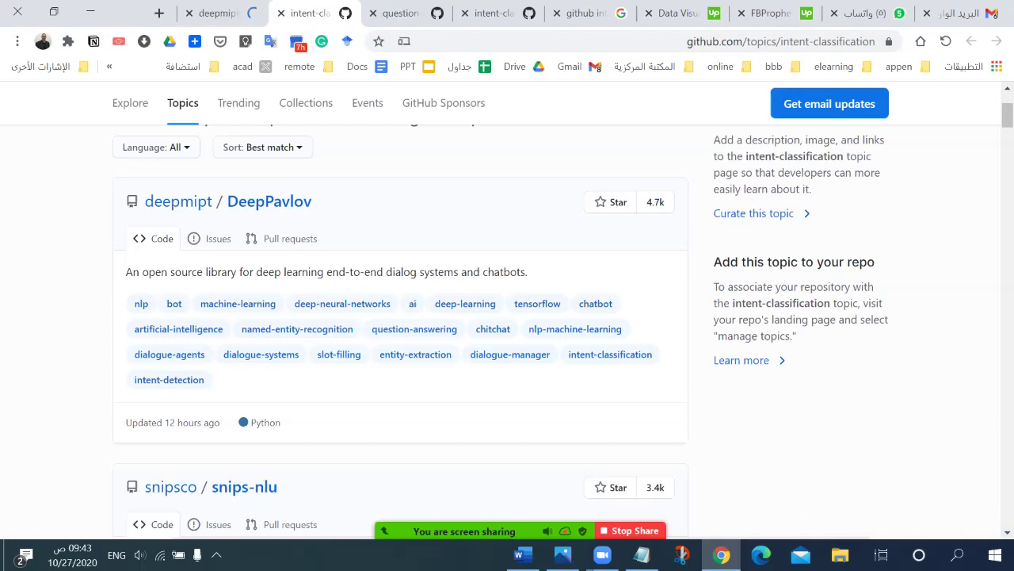
Switch to the DeepPavlov tab and read through its README, including Quick Links and models.
key(ctrl+Tab)
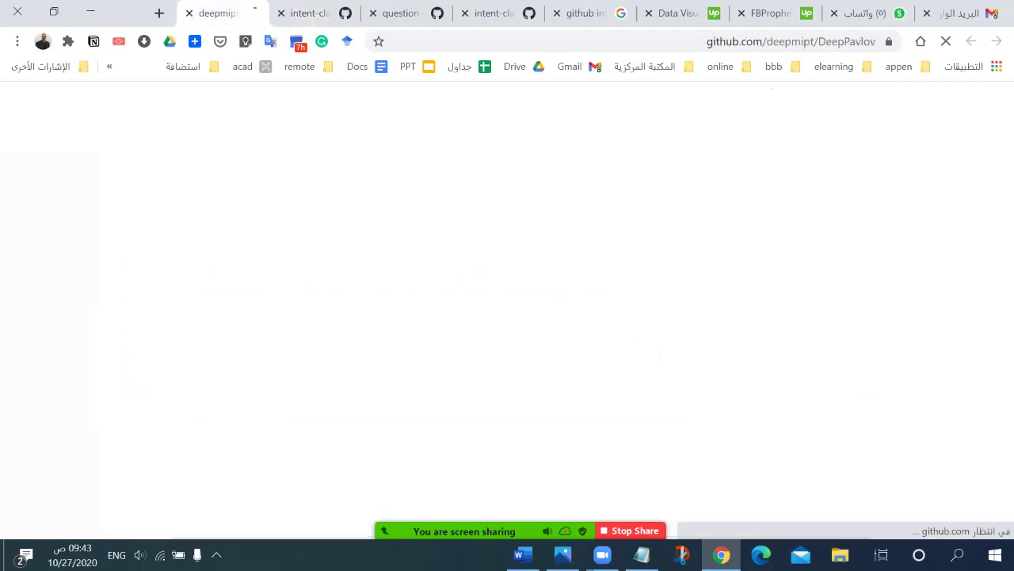
scroll(616, 214, down, 13)
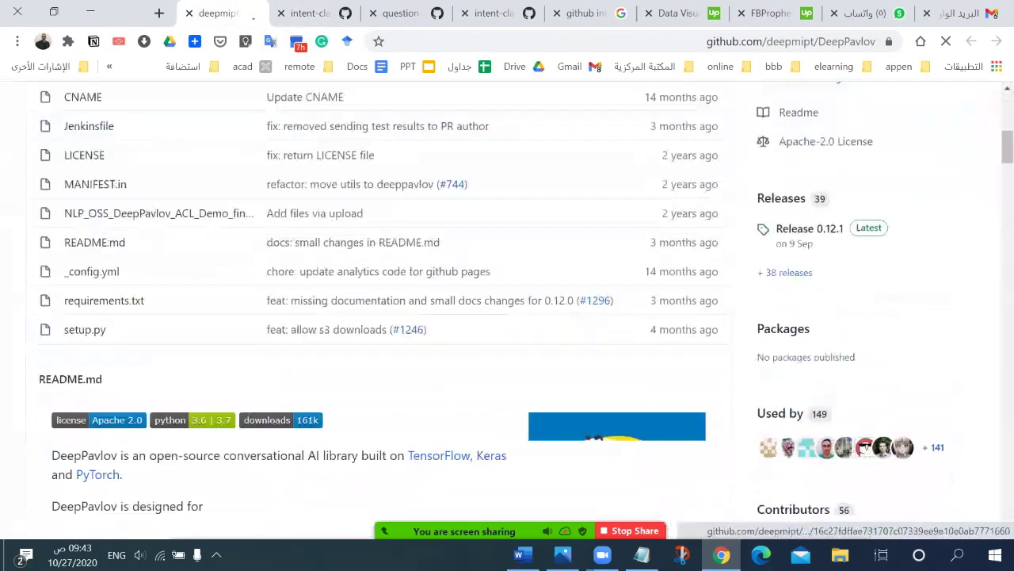
scroll(616, 214, up, 4)
scroll(617, 213, up, 2)
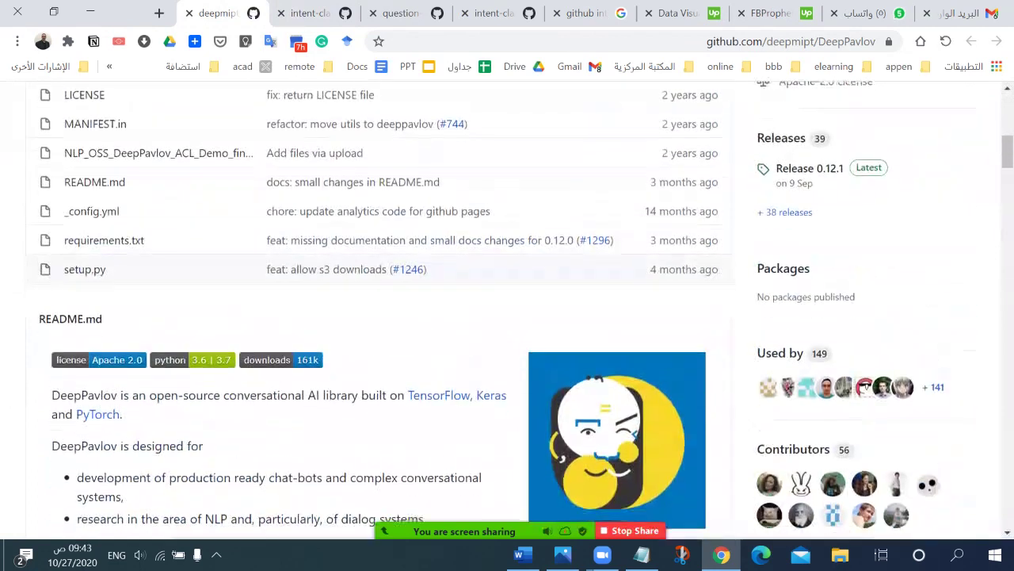
scroll(616, 214, down, 1)
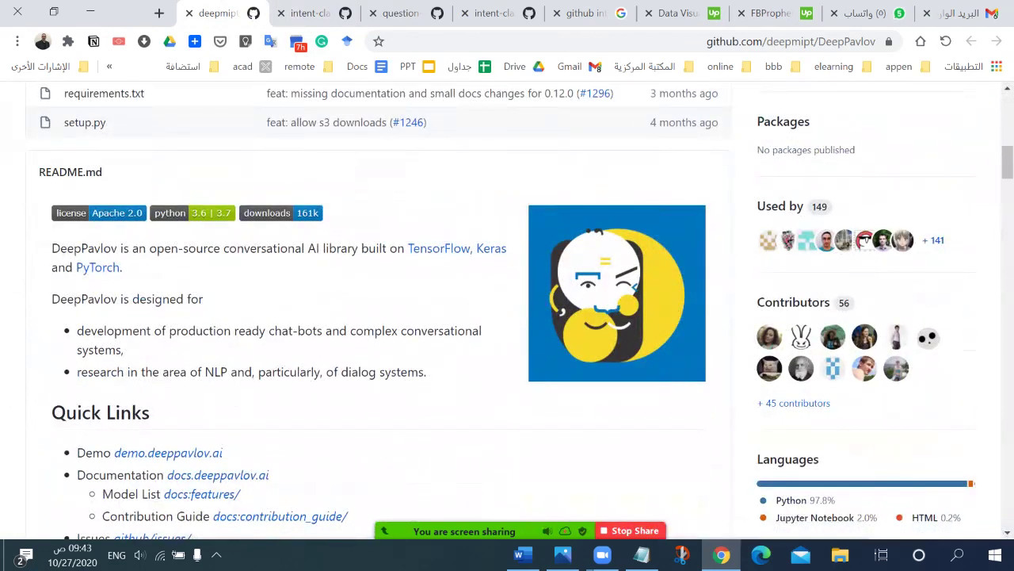
scroll(168, 294, down, 2)
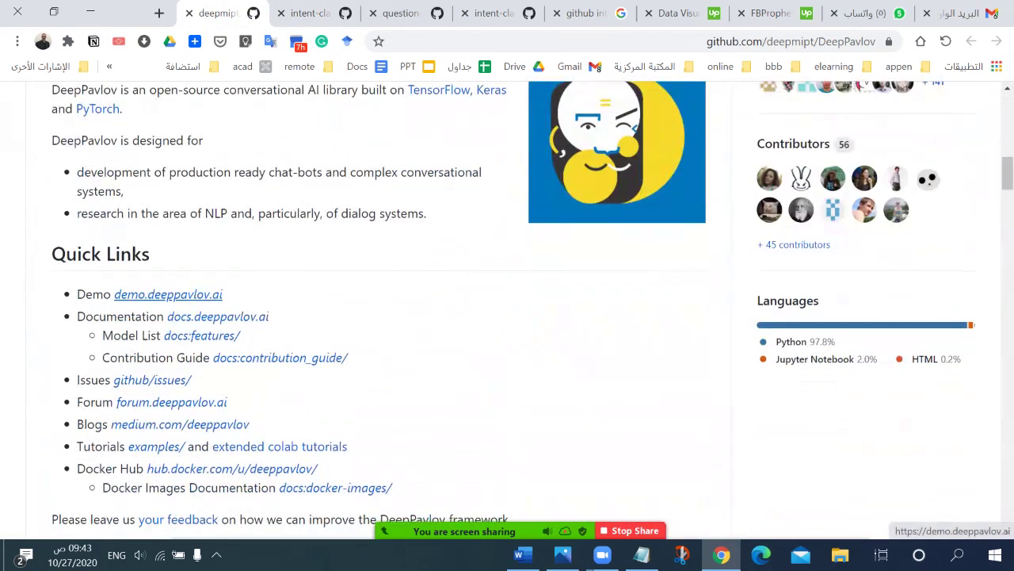
scroll(277, 367, down, 1)
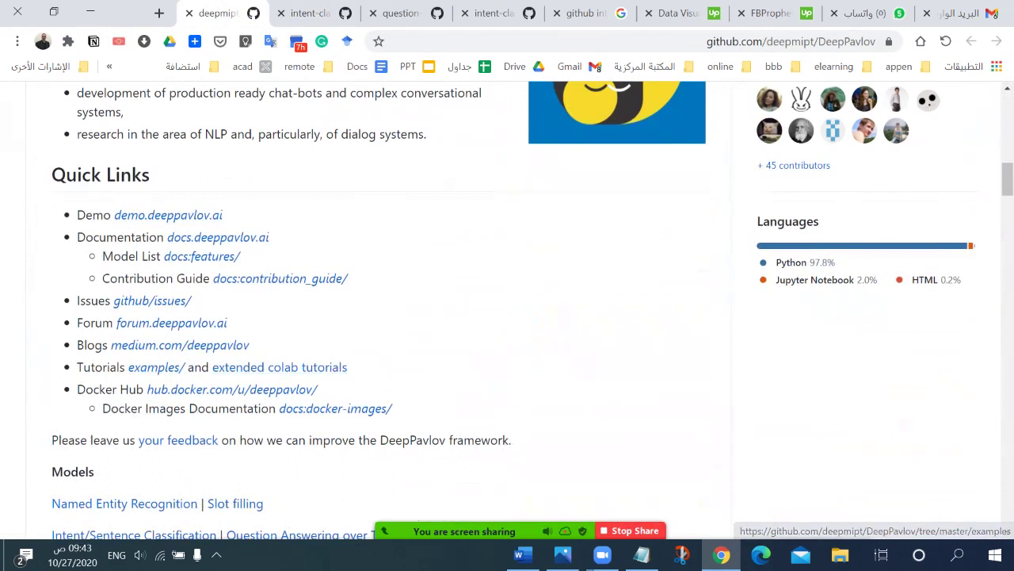
scroll(277, 367, down, 5)
scroll(158, 270, up, 3)
scroll(159, 270, down, 5)
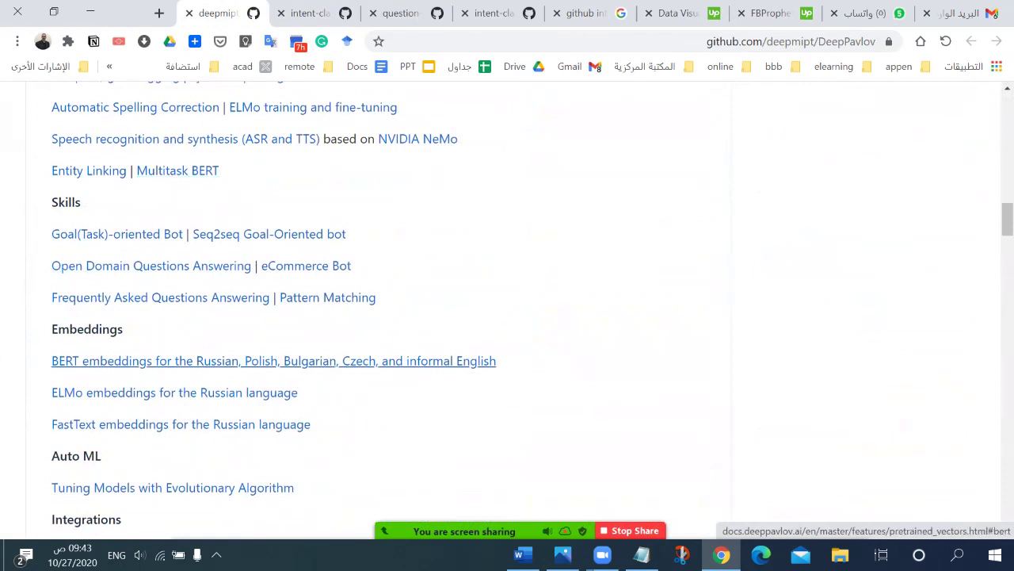
scroll(181, 423, down, 2)
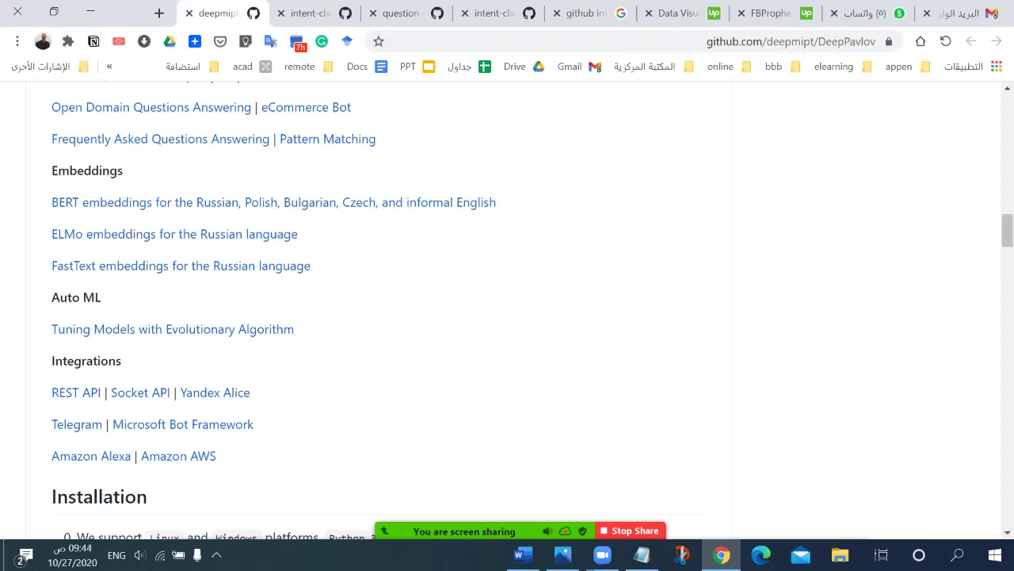
scroll(182, 420, down, 1)
scroll(183, 413, down, 6)
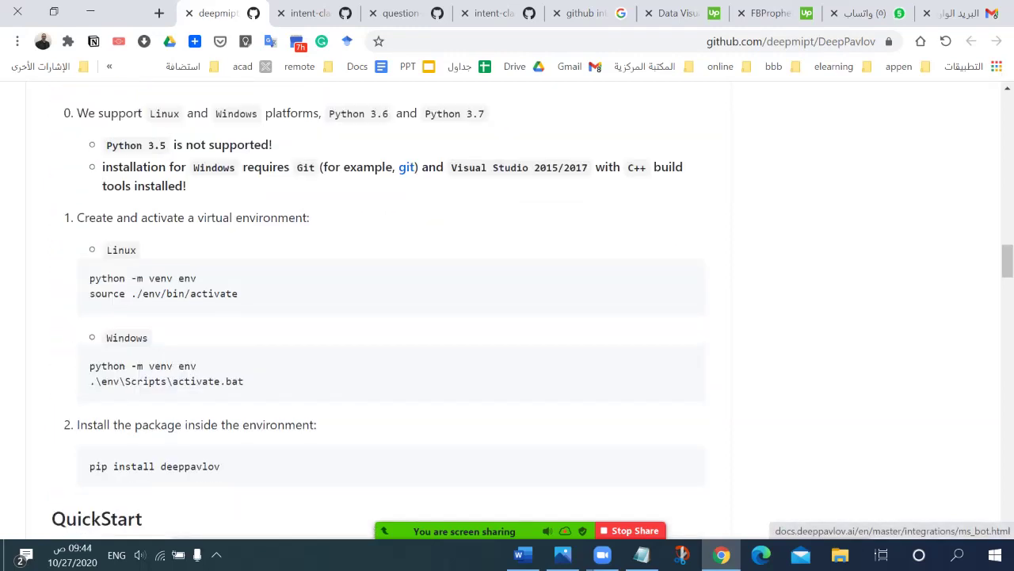
scroll(533, 316, down, 12)
scroll(532, 316, up, 11)
scroll(532, 315, up, 20)
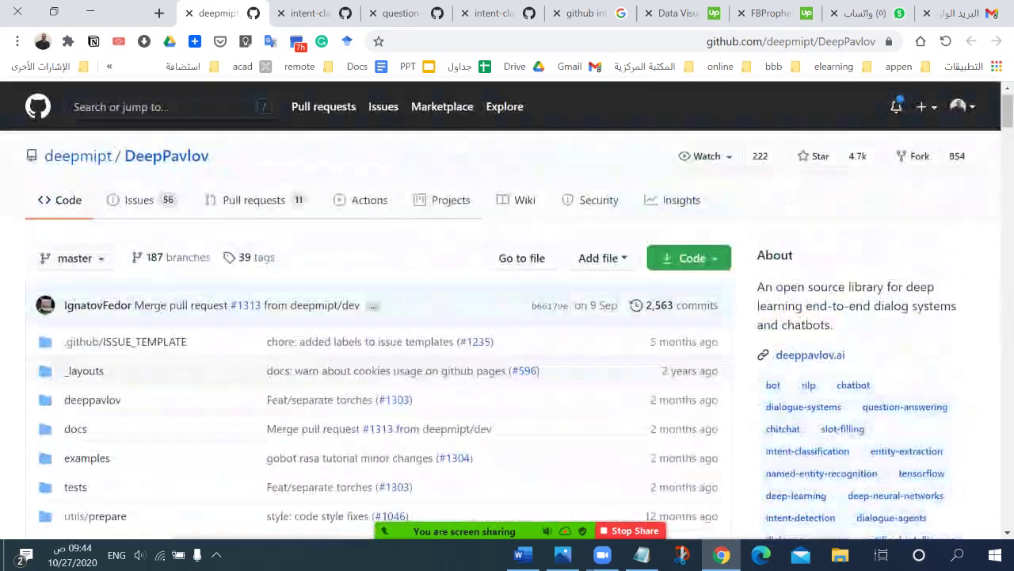
Star deepmipt/DeepPavlov, bringing it to 4,738 stars, and keep reviewing the README.
click(815, 156)
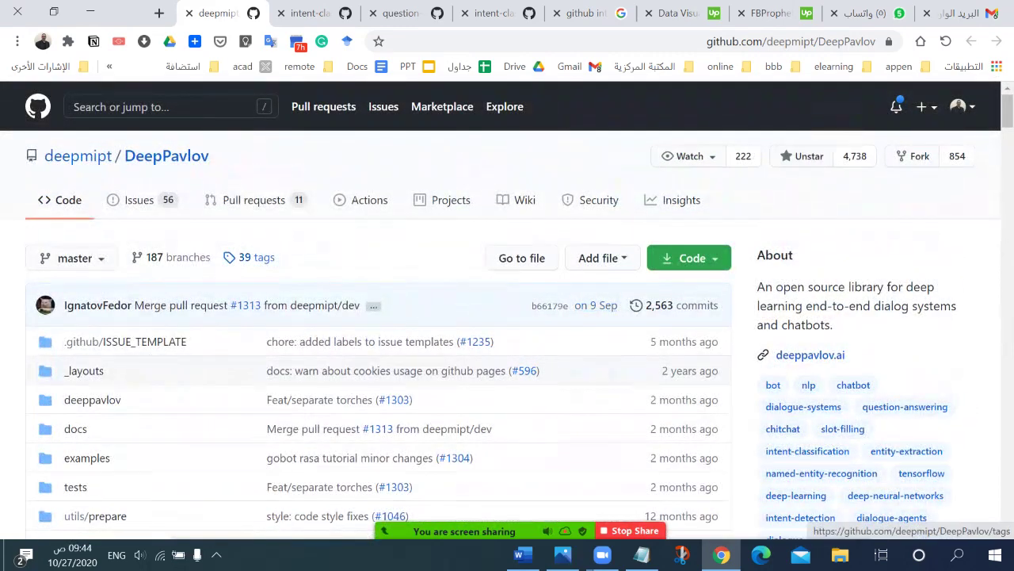
scroll(250, 257, down, 15)
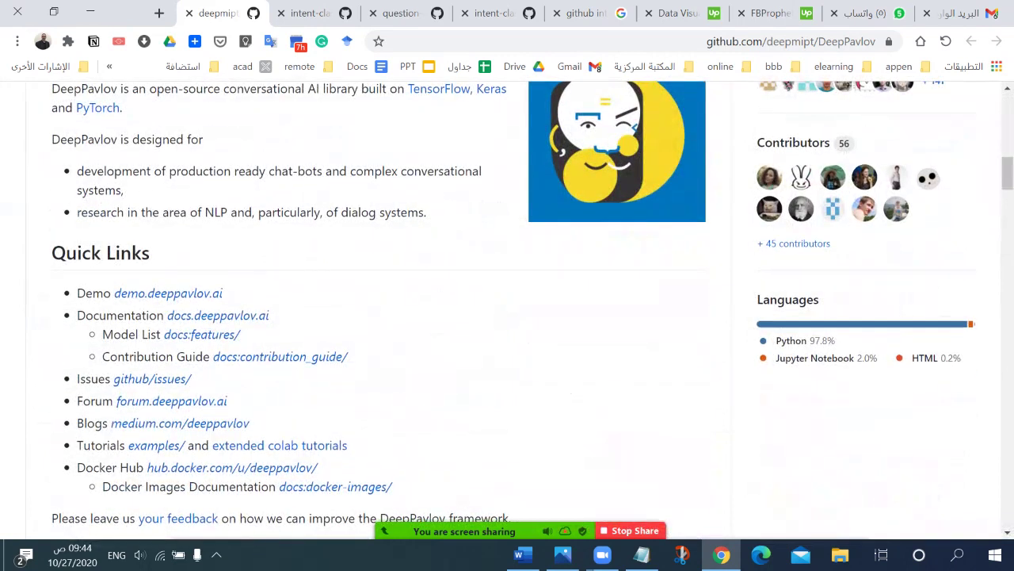
scroll(507, 309, down, 6)
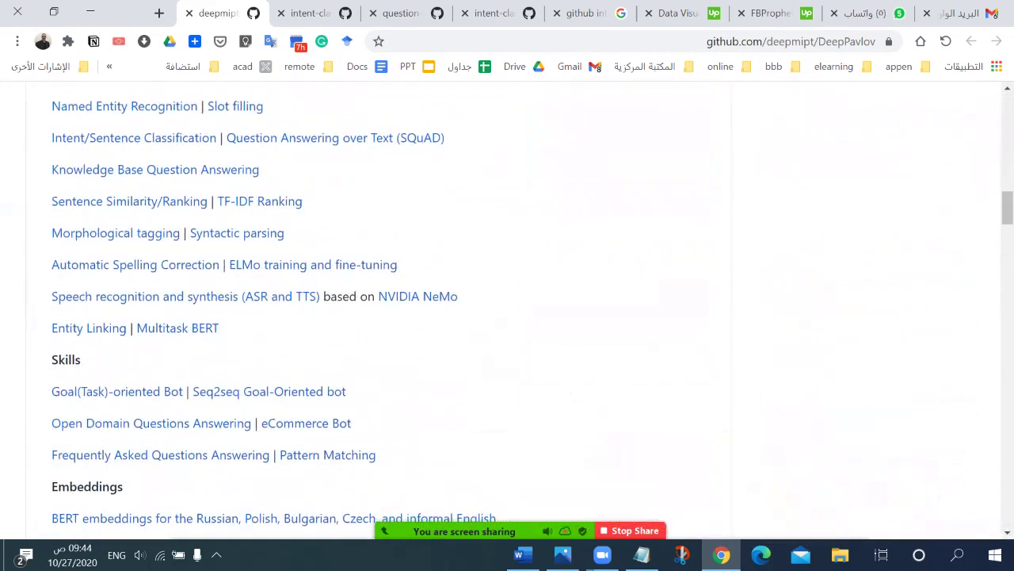
scroll(507, 310, down, 10)
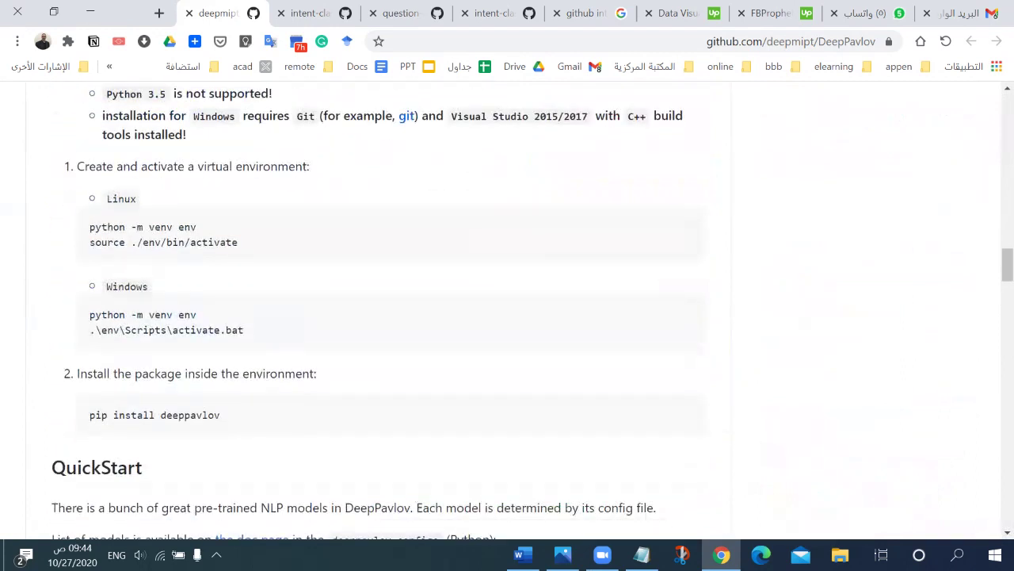
scroll(507, 309, down, 13)
scroll(507, 309, up, 20)
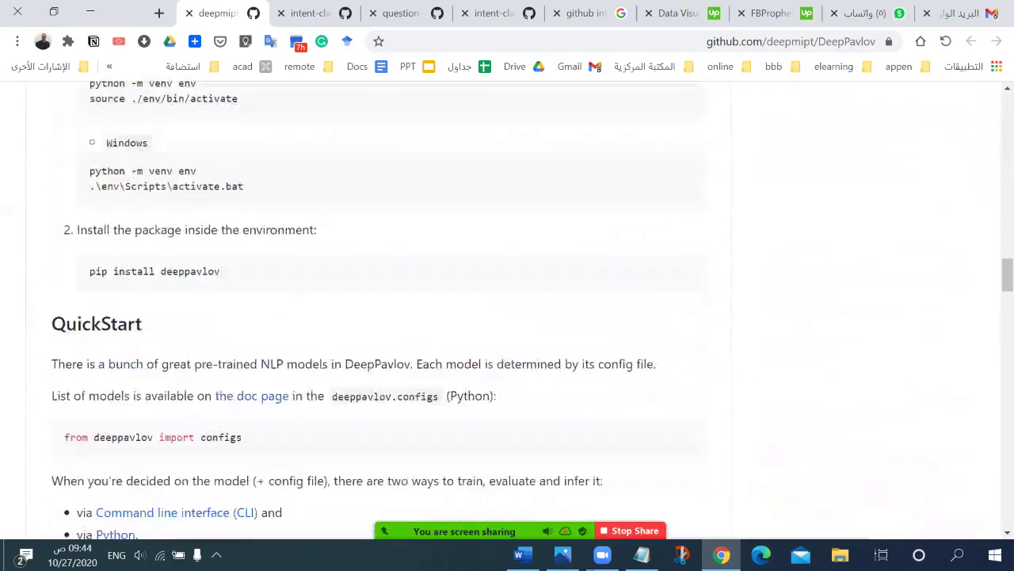
scroll(152, 300, up, 4)
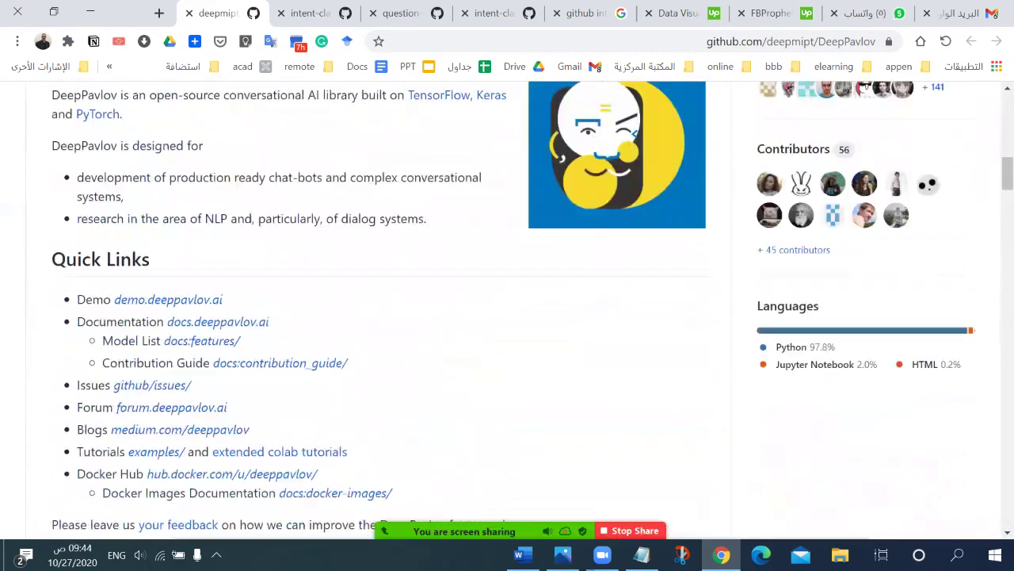
scroll(152, 301, down, 3)
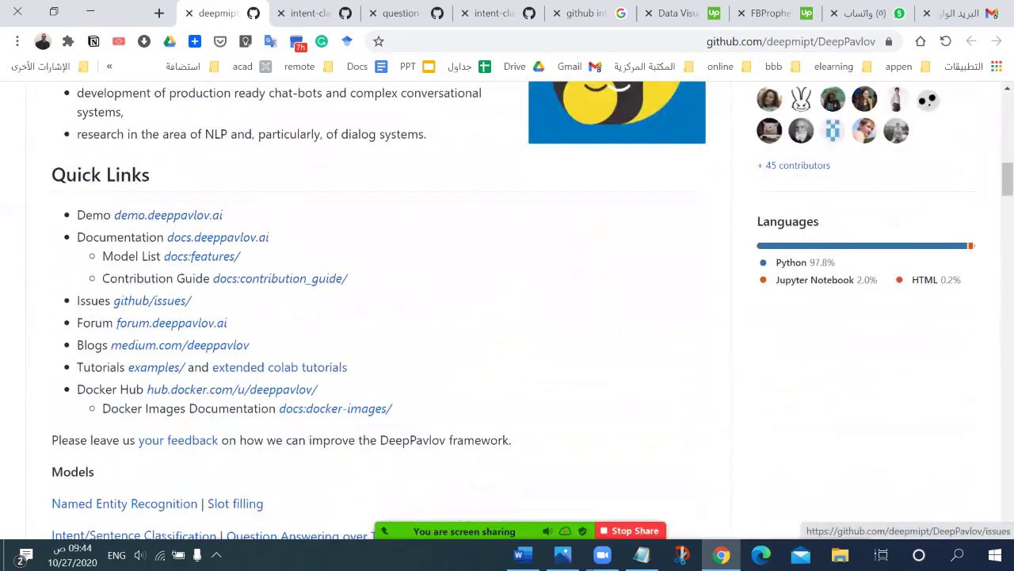
scroll(152, 300, up, 6)
scroll(152, 293, down, 6)
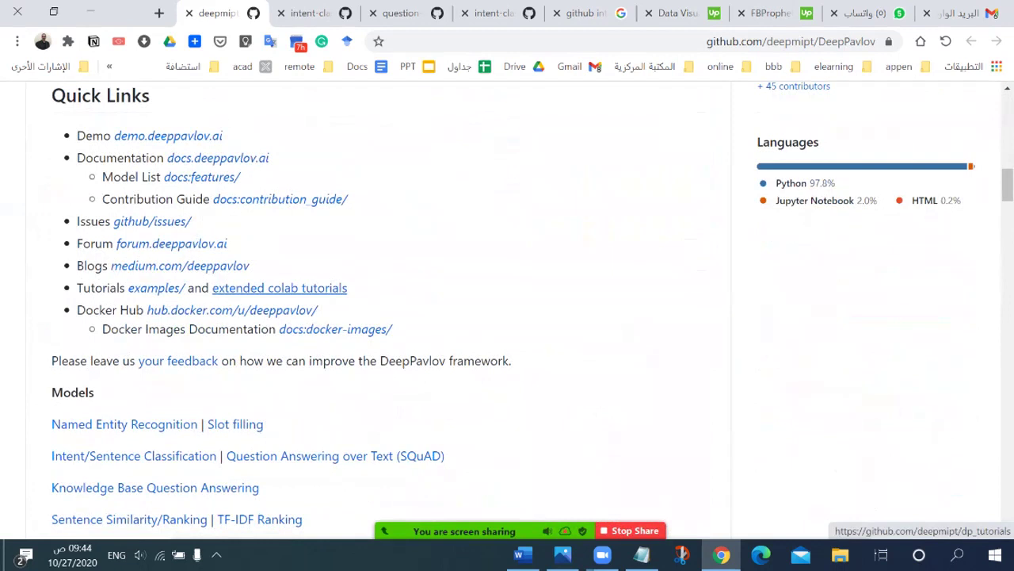
Open the extended Colab tutorials repository and scroll through its page.
click(279, 288)
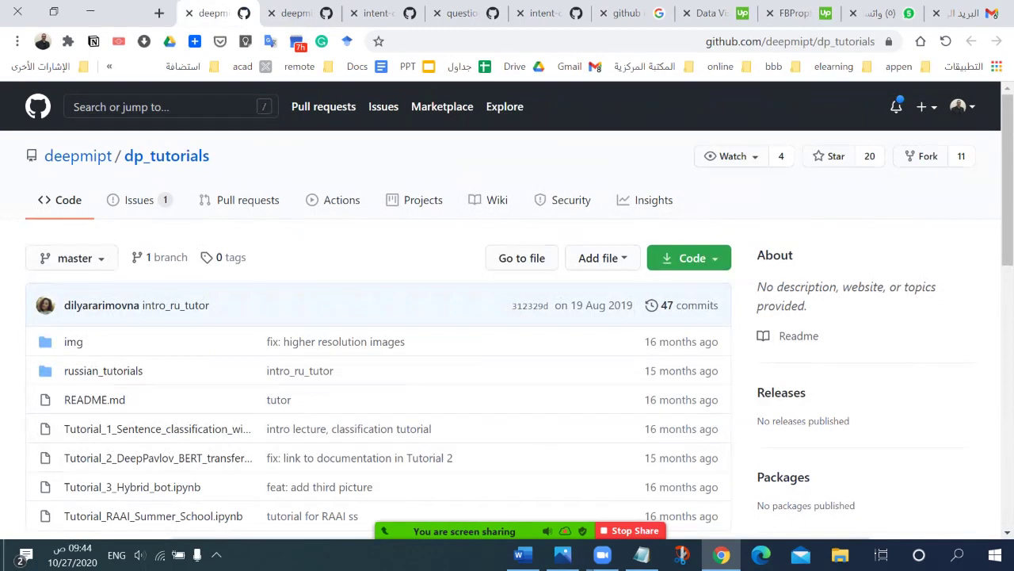
scroll(151, 277, down, 2)
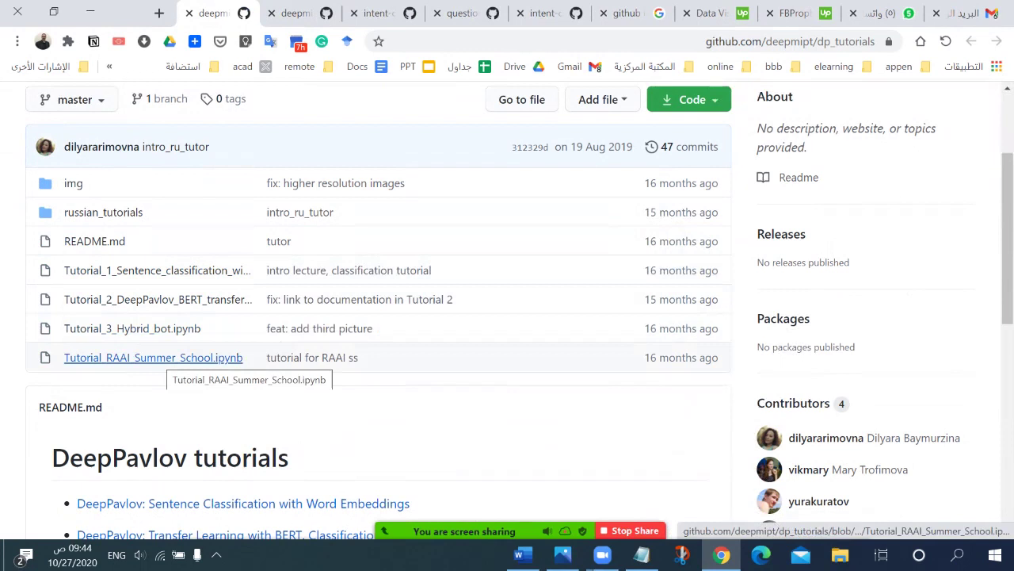
scroll(168, 361, down, 5)
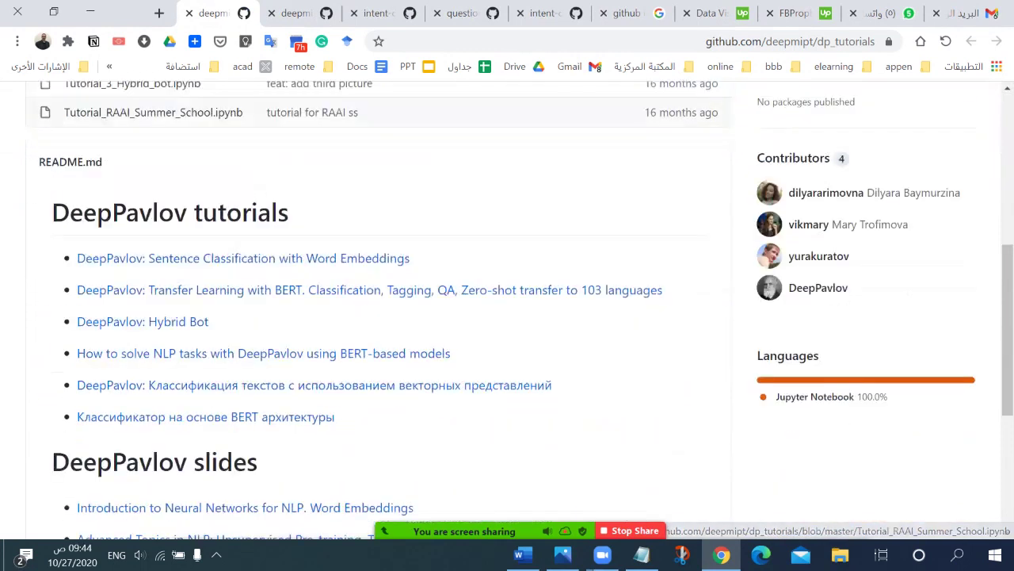
scroll(168, 361, up, 2)
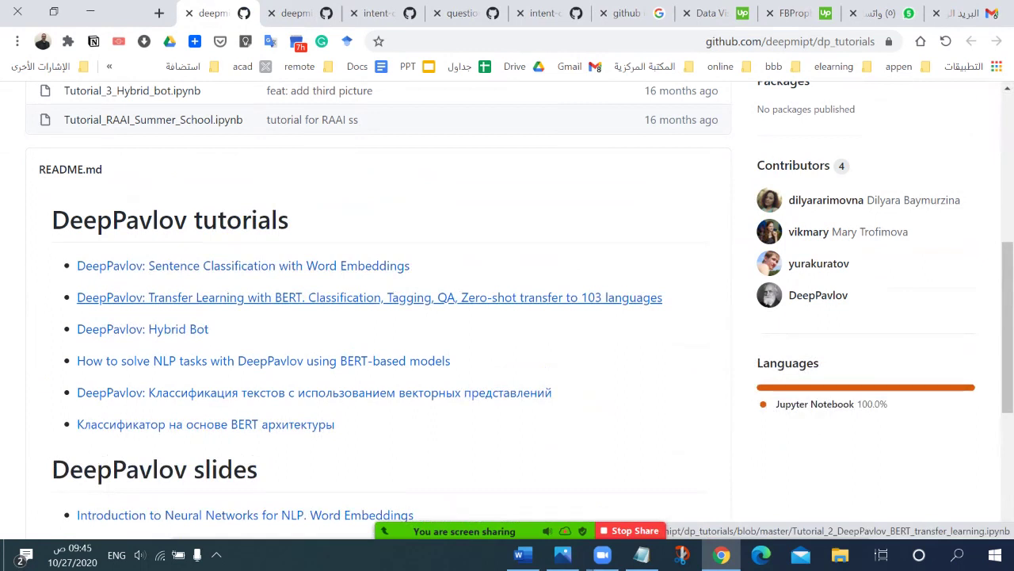
scroll(365, 298, up, 6)
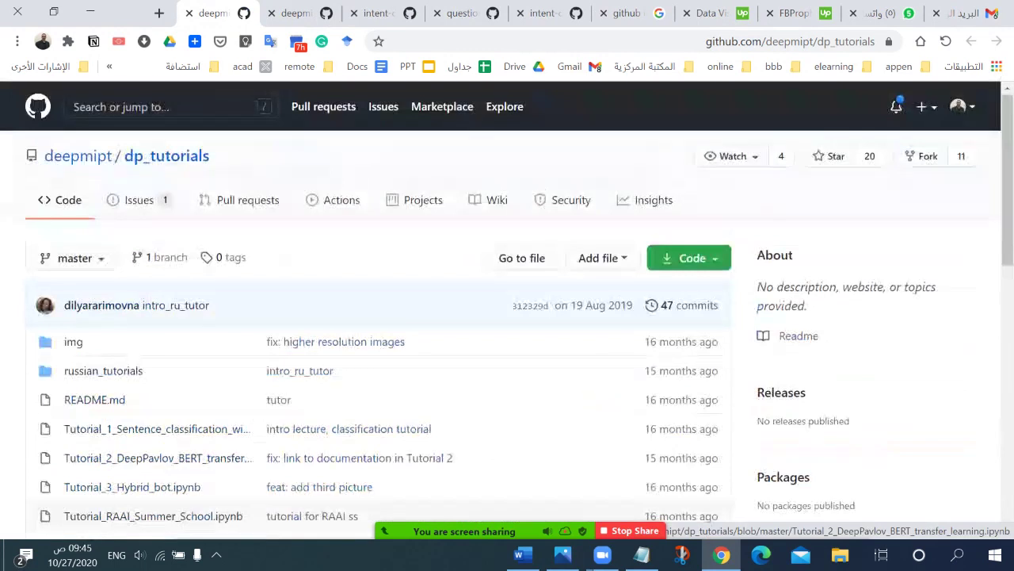
Copy the DeepPavlov repository URL from the address bar and return to Word.
click(297, 13)
key(ctrl+l)
key(ctrl+c)
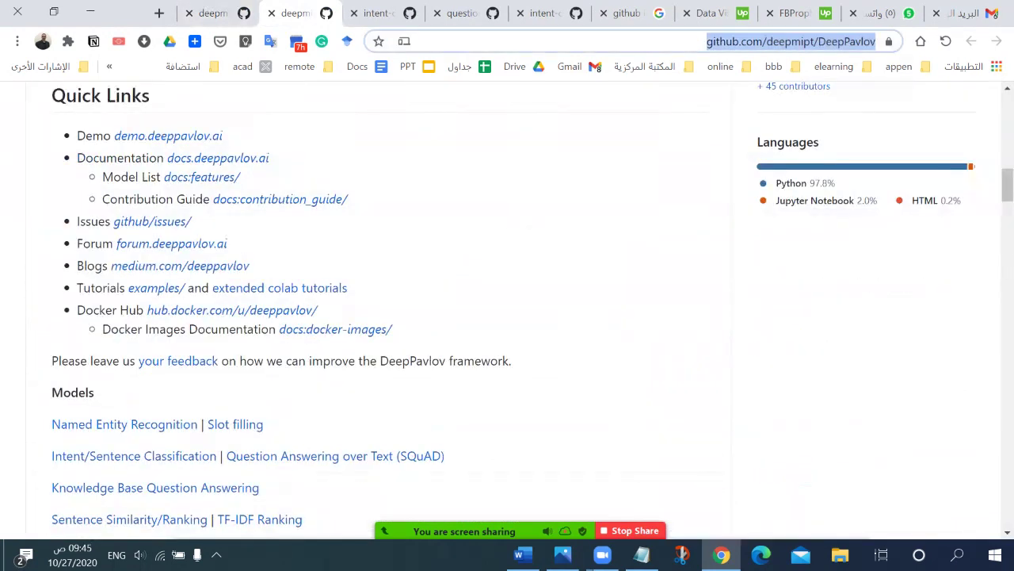
key(alt+Tab)
Continue the Kaggle sentence with 'and worked on DeepPavlov library for similar tasks'.
text(and wo)
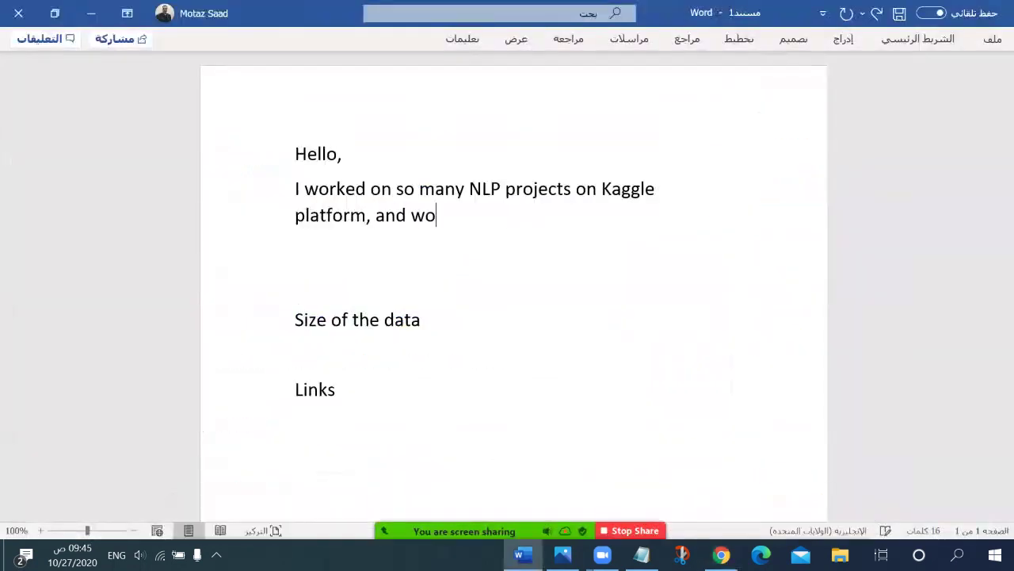
text(rked on)
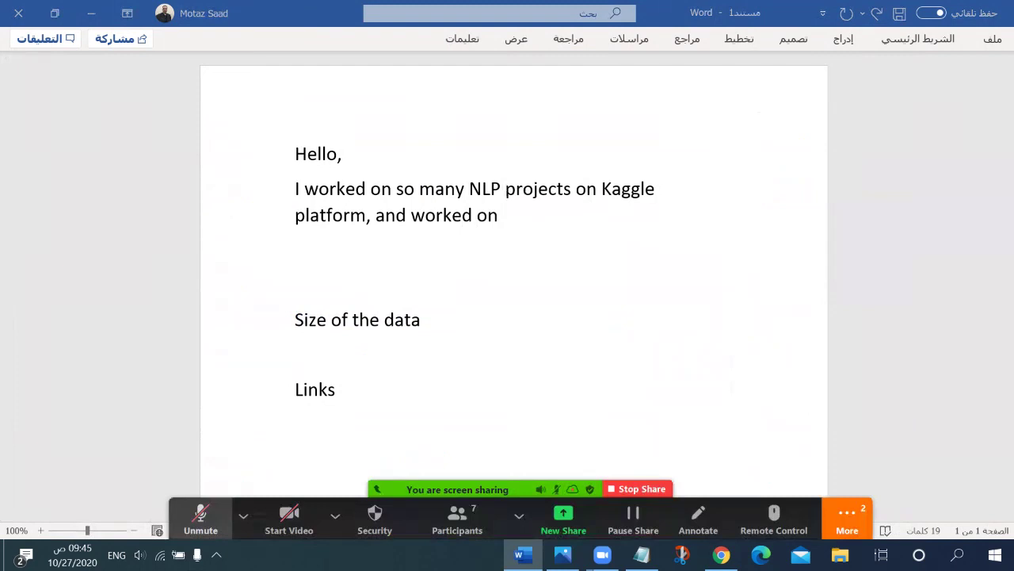
key(alt+a)
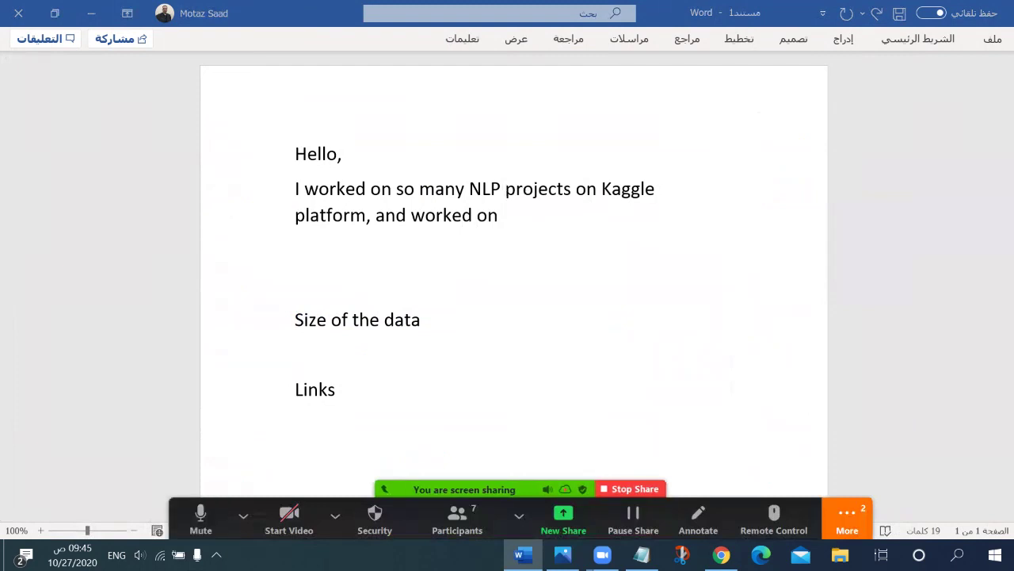
text(Deep)
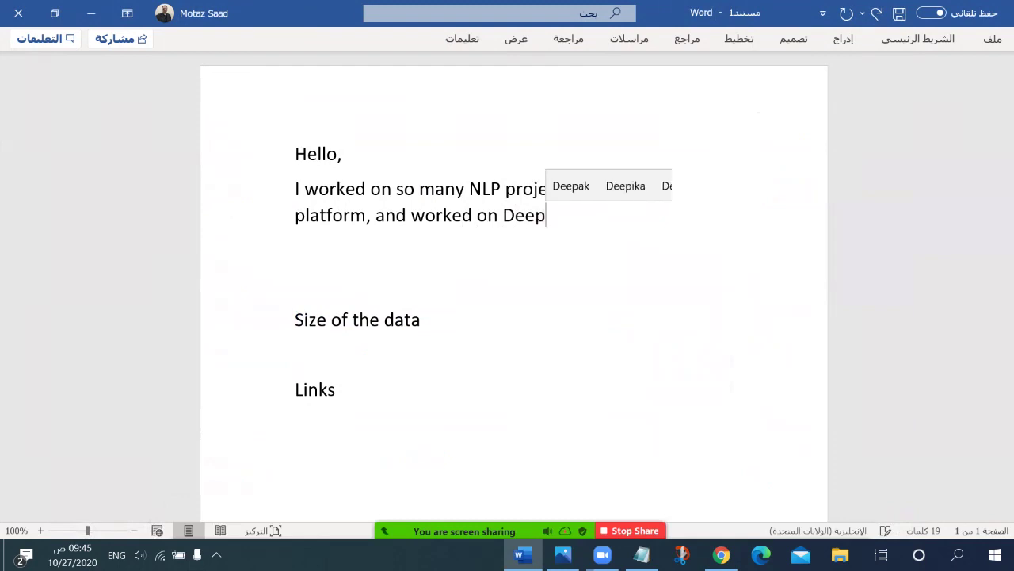
text(Pa)
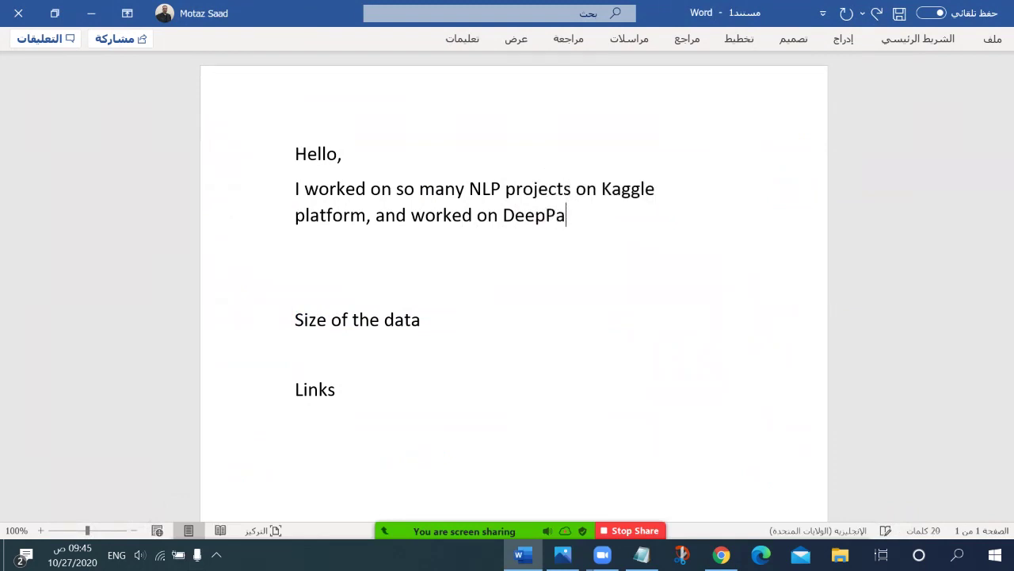
text(vlov )
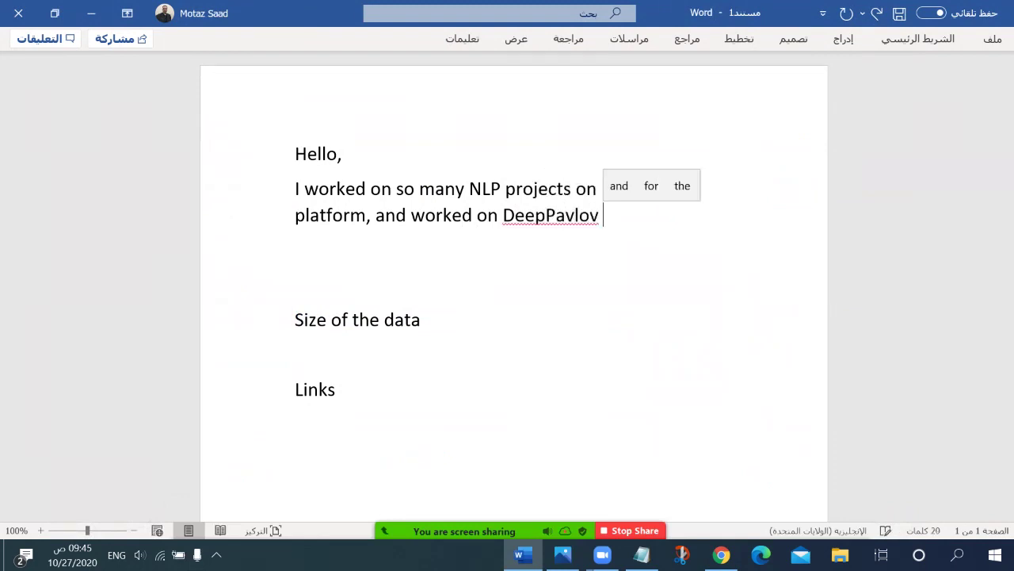
text(lo)
key(BackSpace)
text(i)
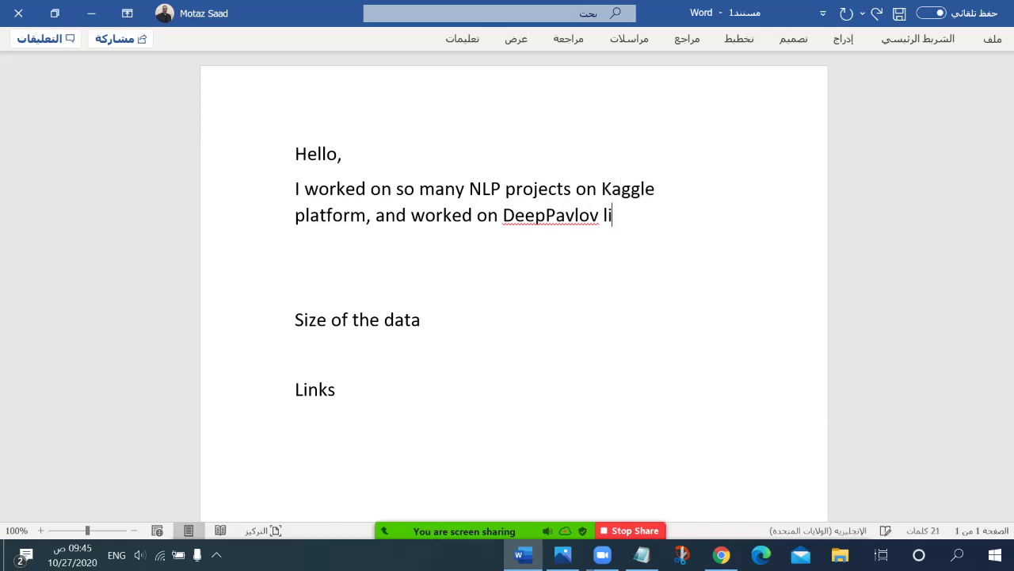
text(brary )
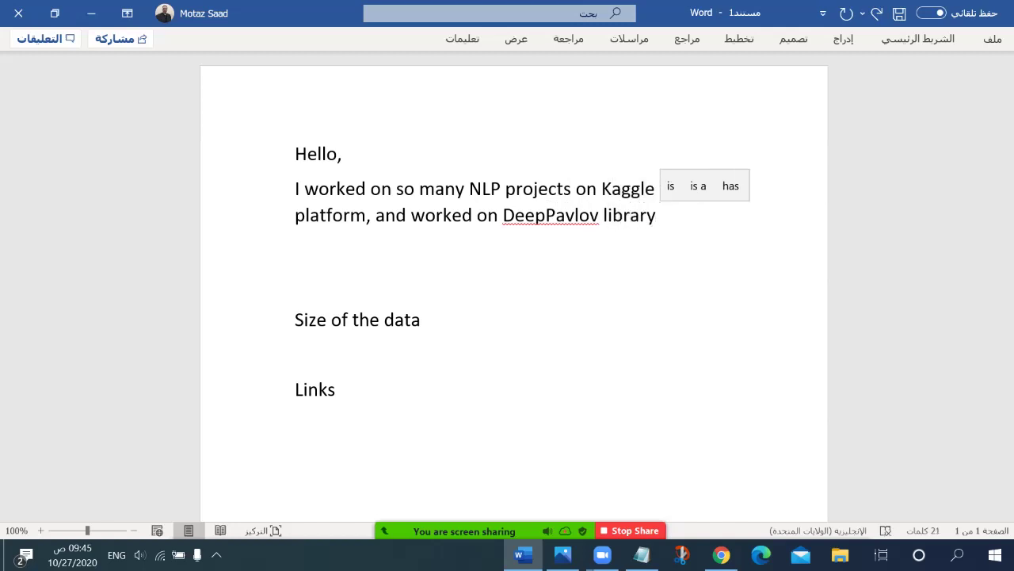
text(for )
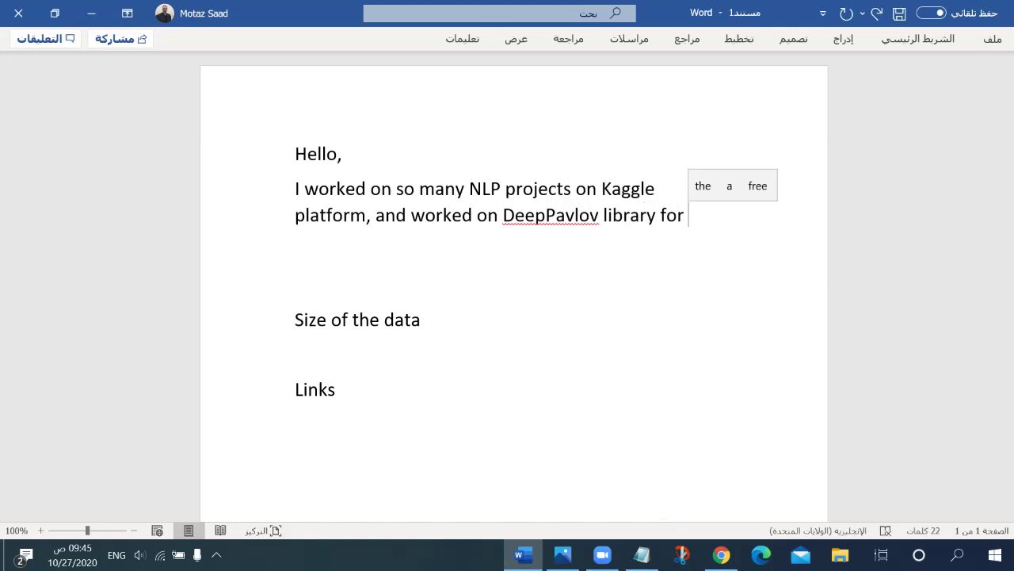
text(similar t)
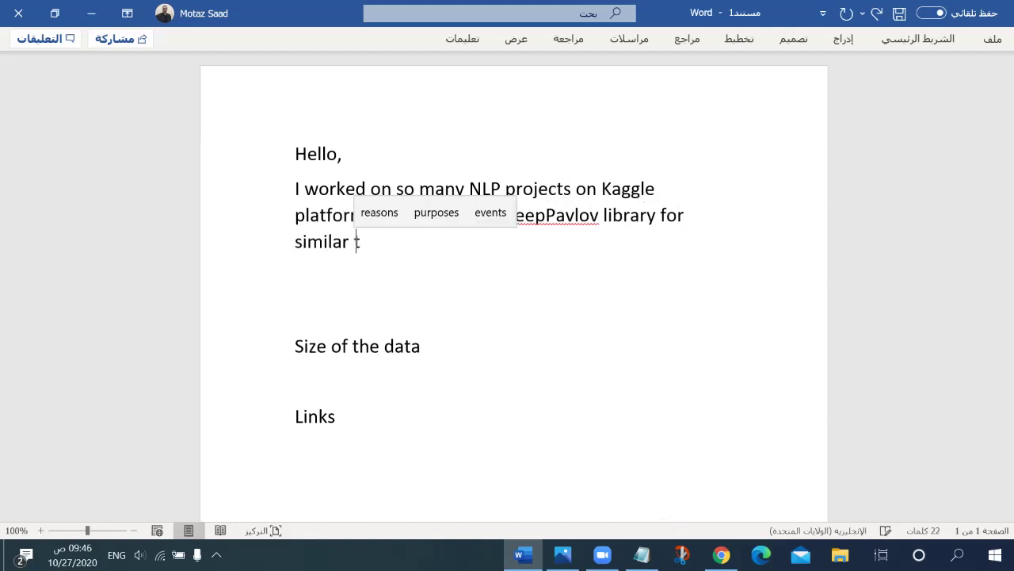
text(asks)
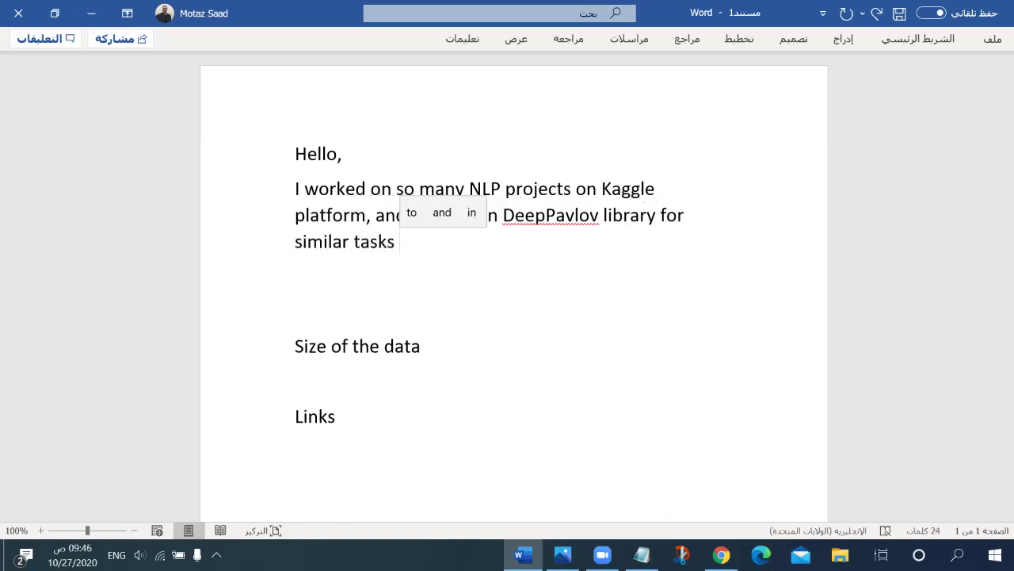
Paste the DeepPavlov GitHub link between 'library' and 'for'.
click(661, 215)
key(ctrl+v)
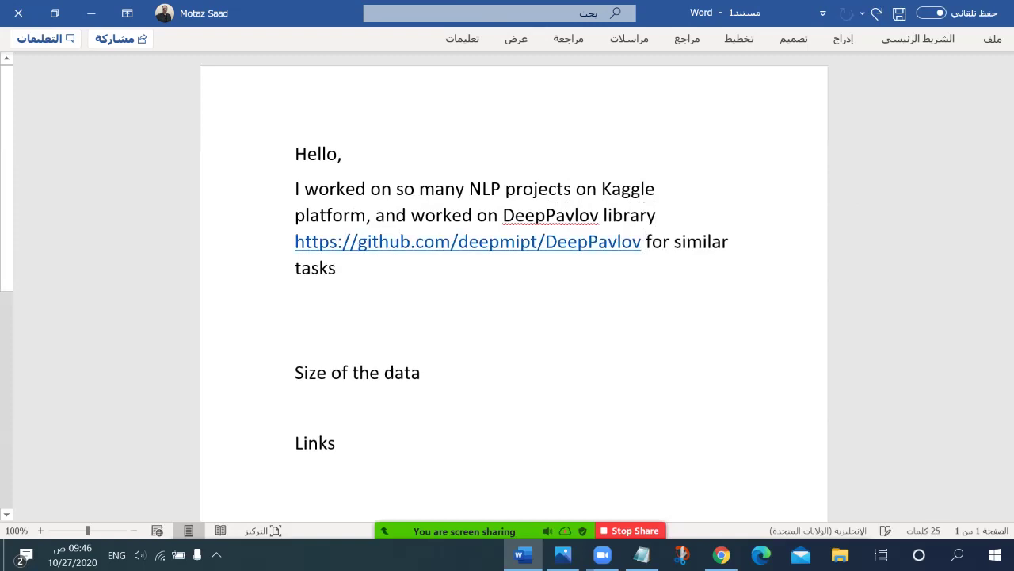
double_click(316, 268)
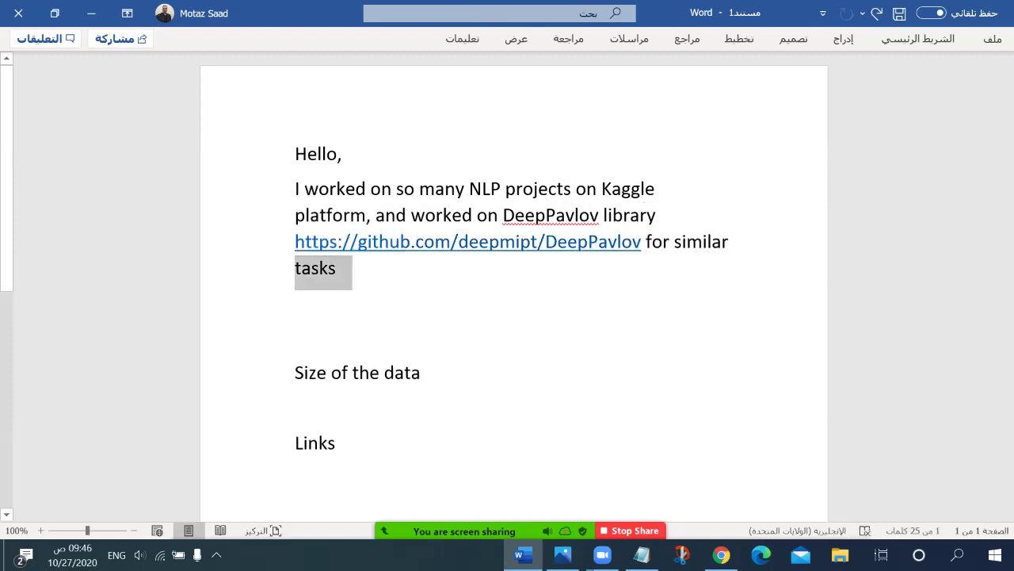
key(Right)
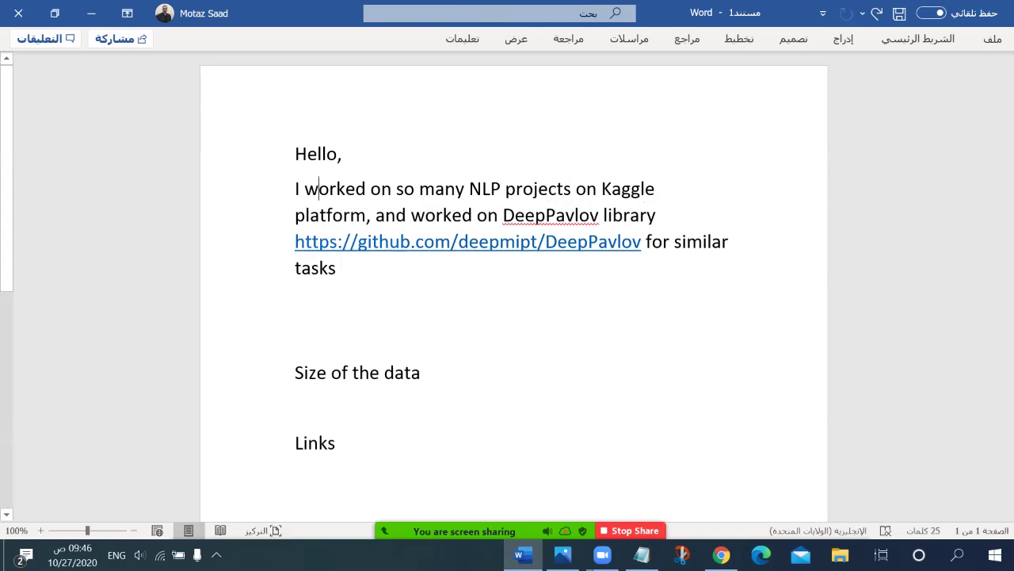
Complete the Links line to read 'Kaggle project: 3 links'.
click(340, 442)
text(Kaggle project)
key(BackSpace)
text(: 3 l)
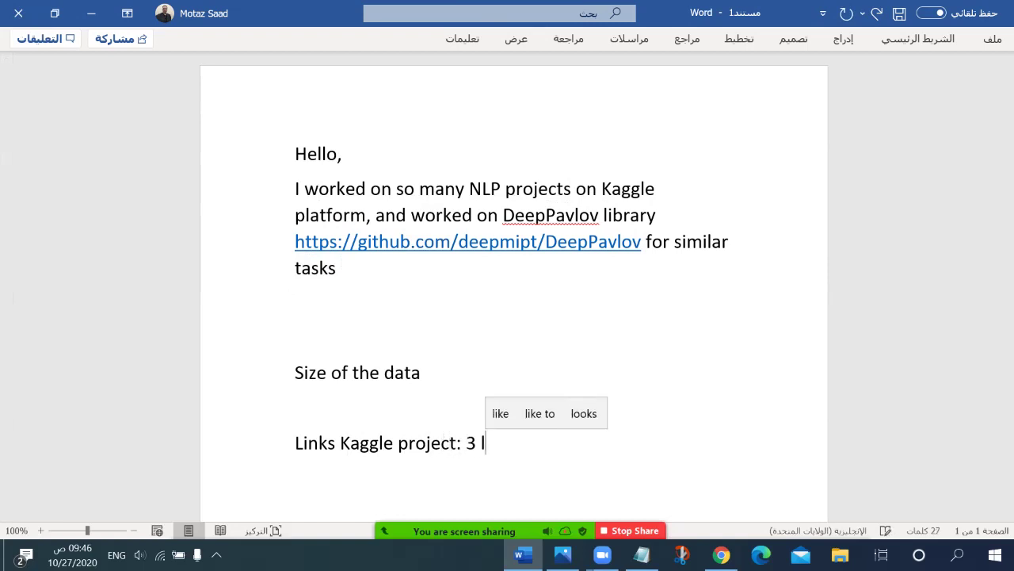
text(inks)
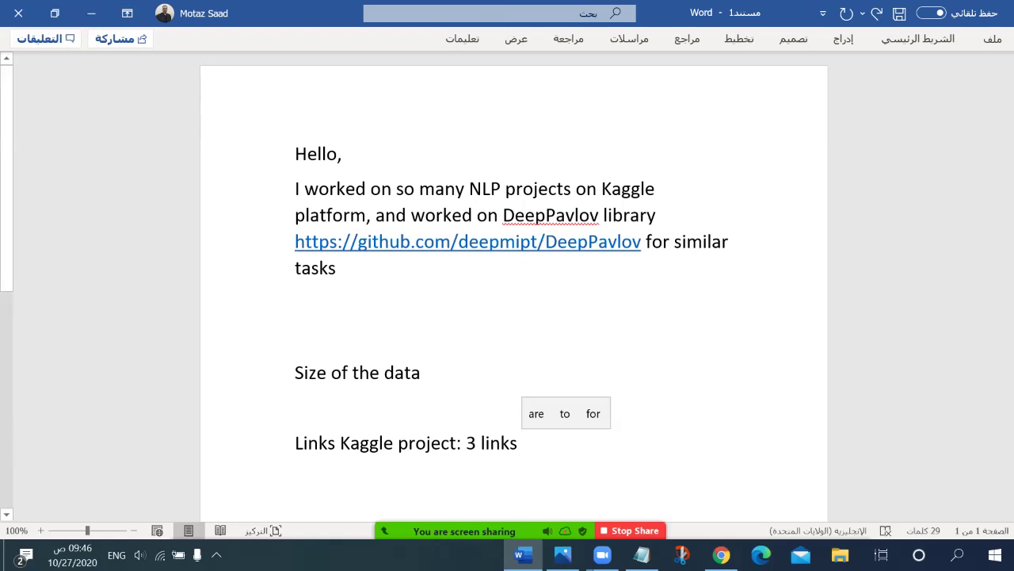
End the opening paragraph after 'tasks' with ', and I can build a ML model for you.'.
click(341, 268)
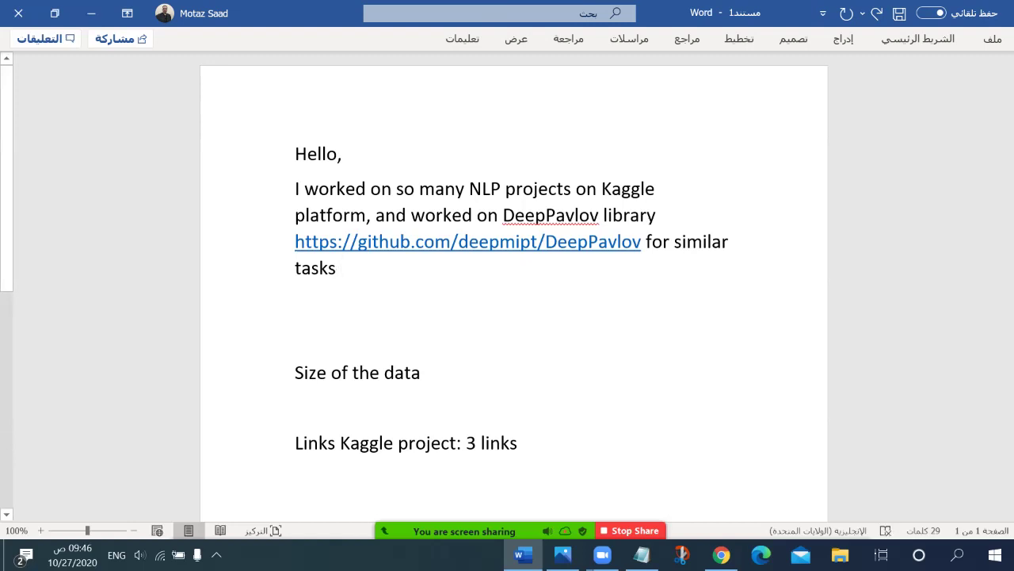
text(,)
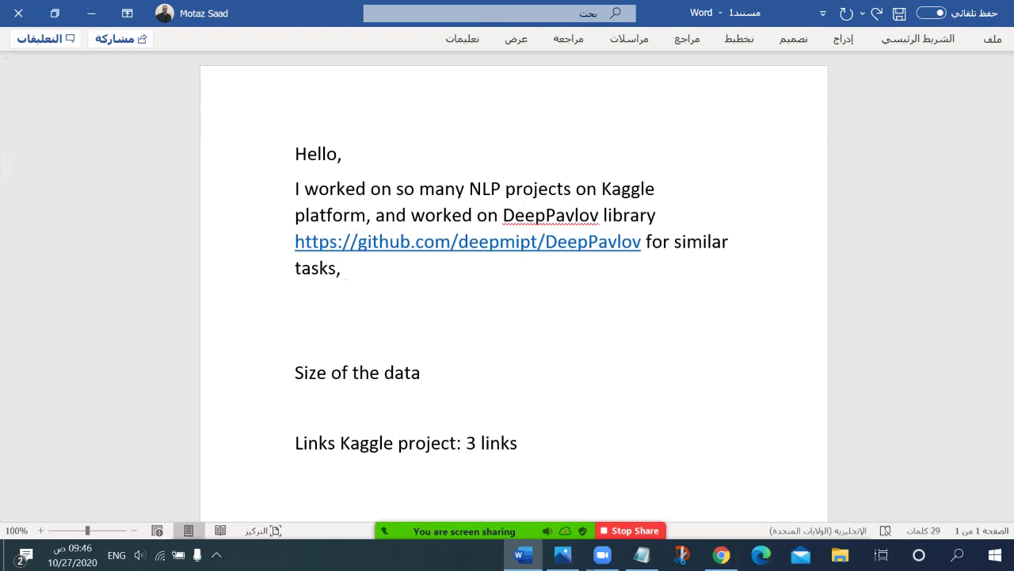
text( and I c)
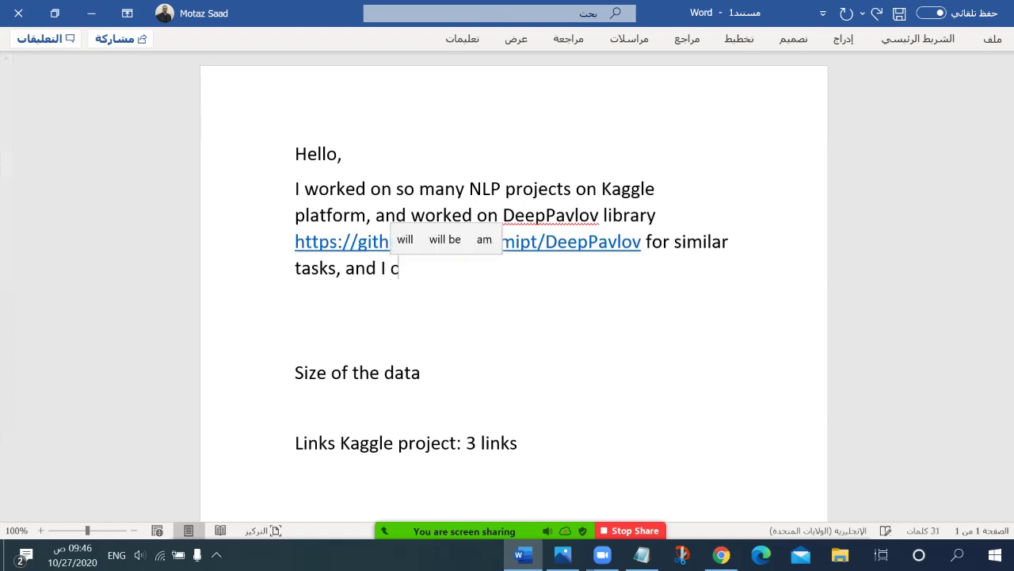
text(an buil)
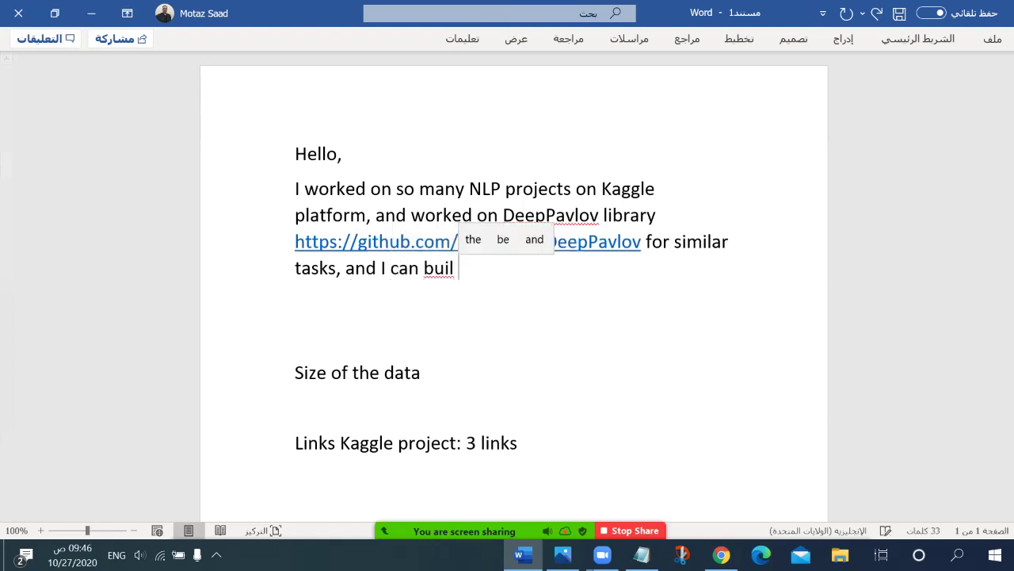
text(d a ML)
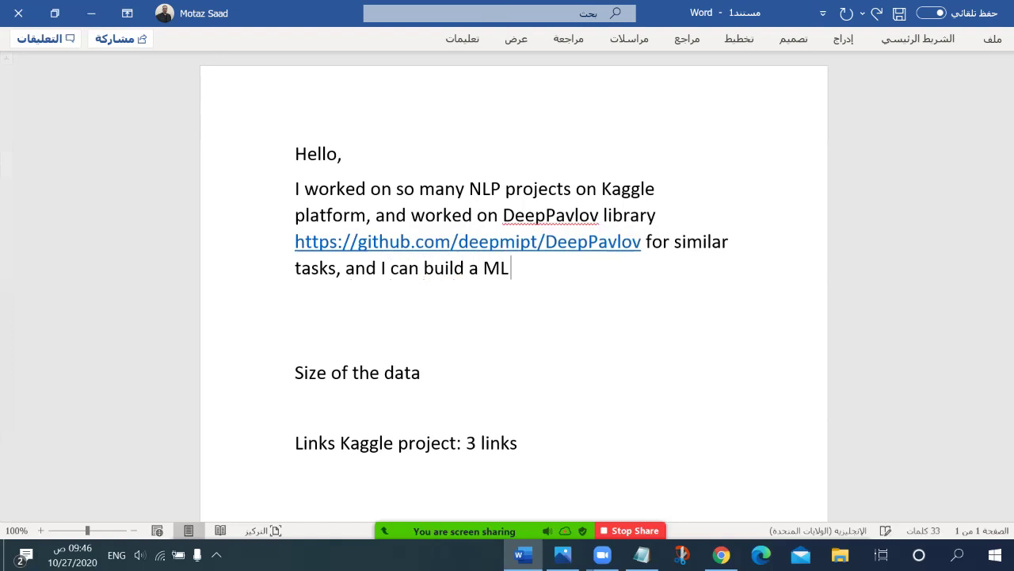
text( model fo)
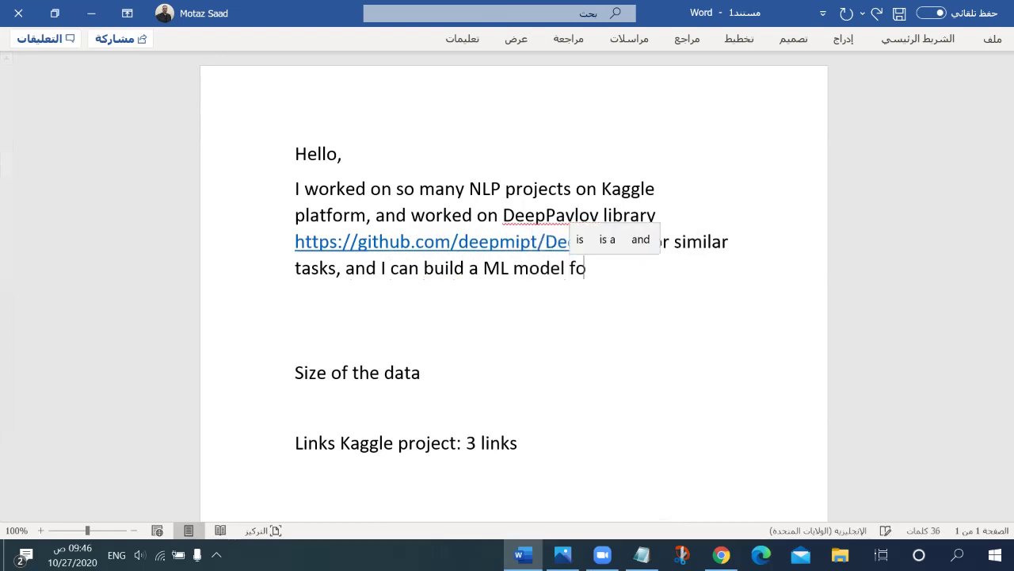
text(r your.)
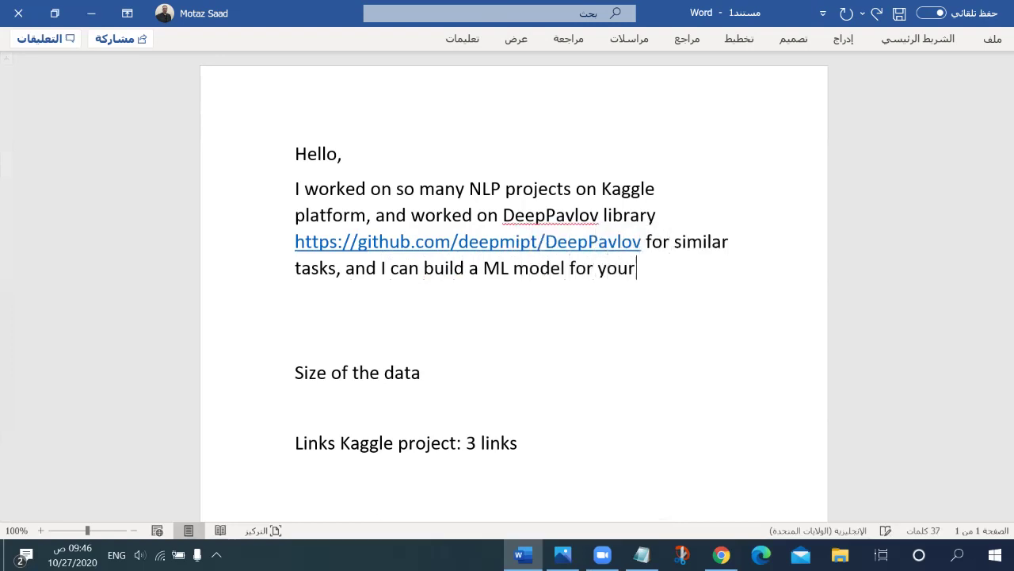
key(Down)
key(Up)
key(BackSpace)
key(BackSpace)
key(BackSpace)
text(.)
key(BackSpace)
text(.)
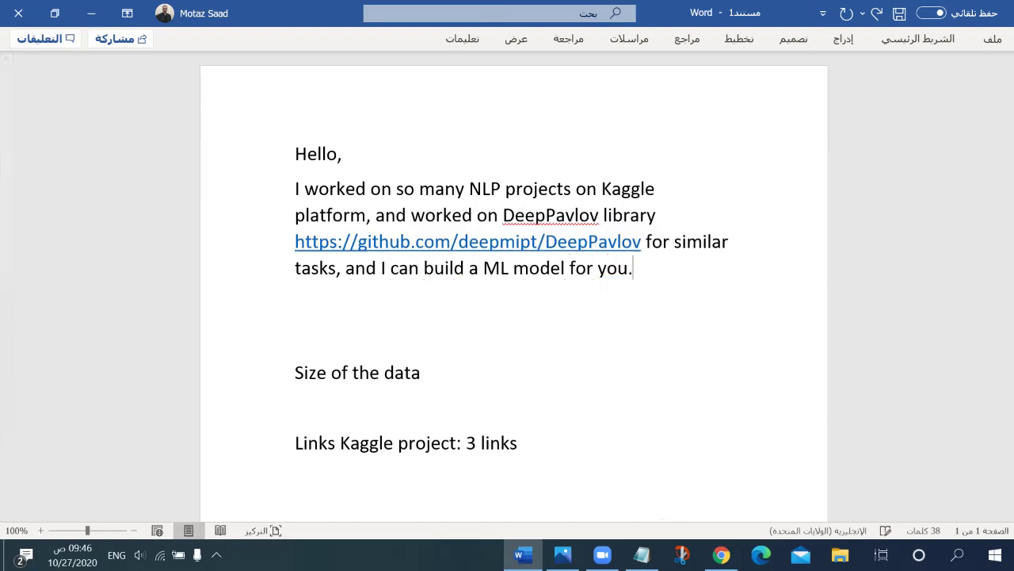
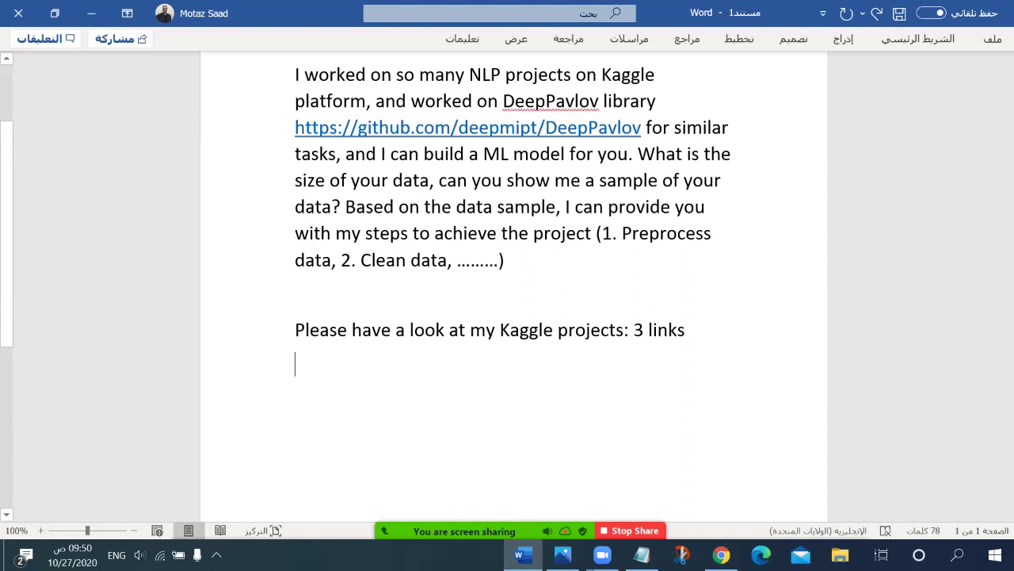
Add the closing line 'Please let me know if you have any questions or concerns.'.
key(Return)
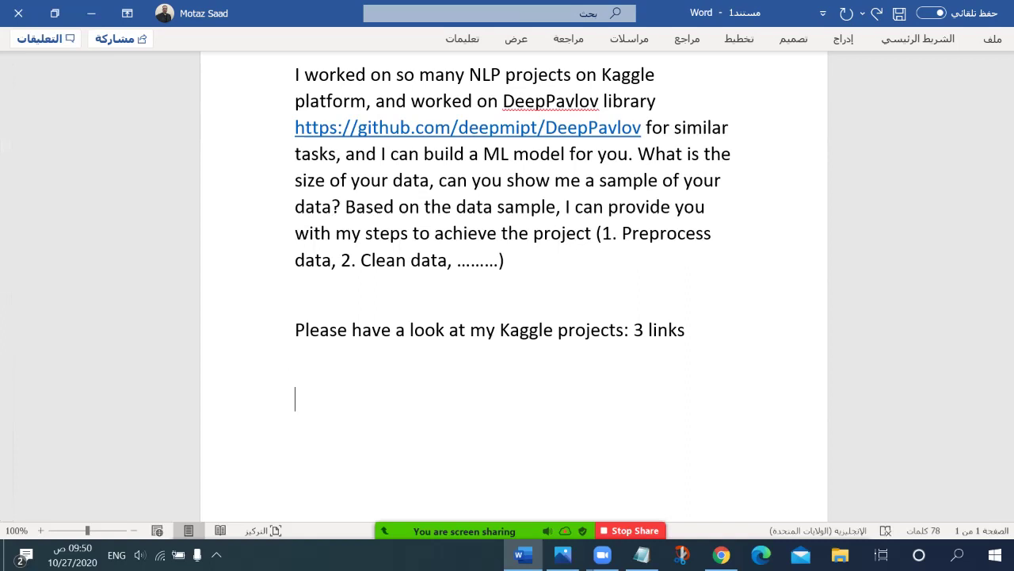
text(Pl)
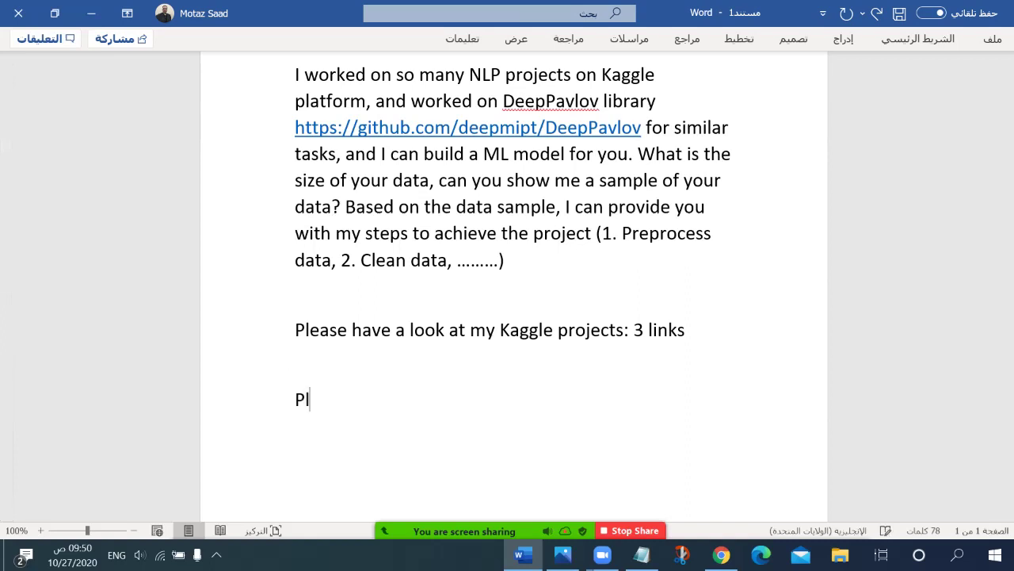
text(ease let me know if y)
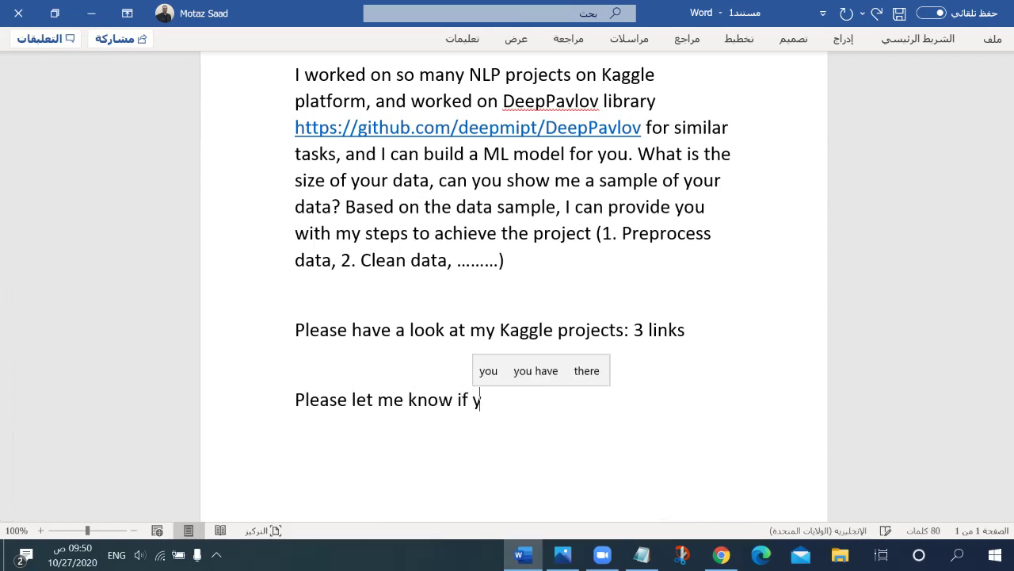
text(ou have any)
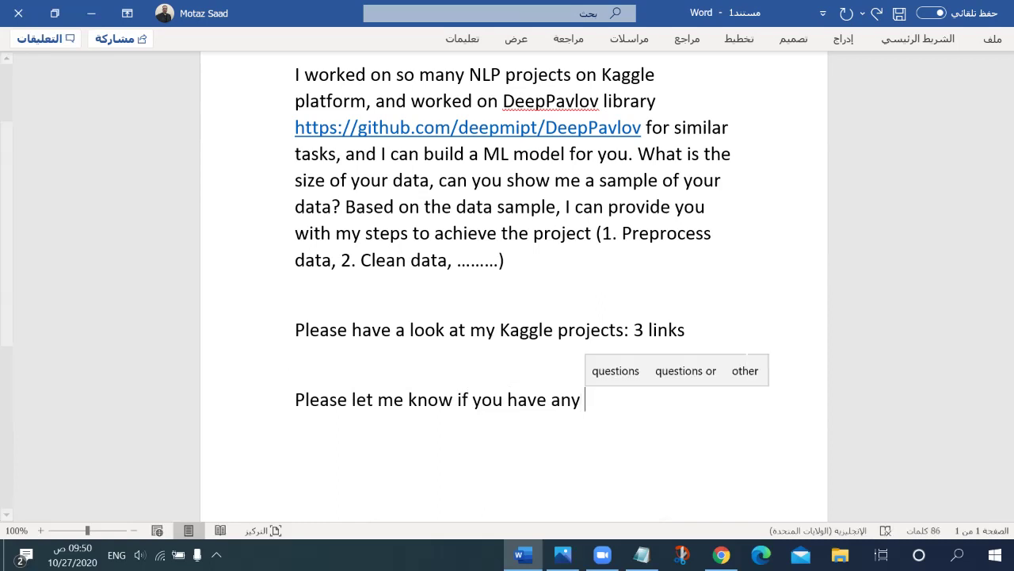
key(Up)
key(Return)
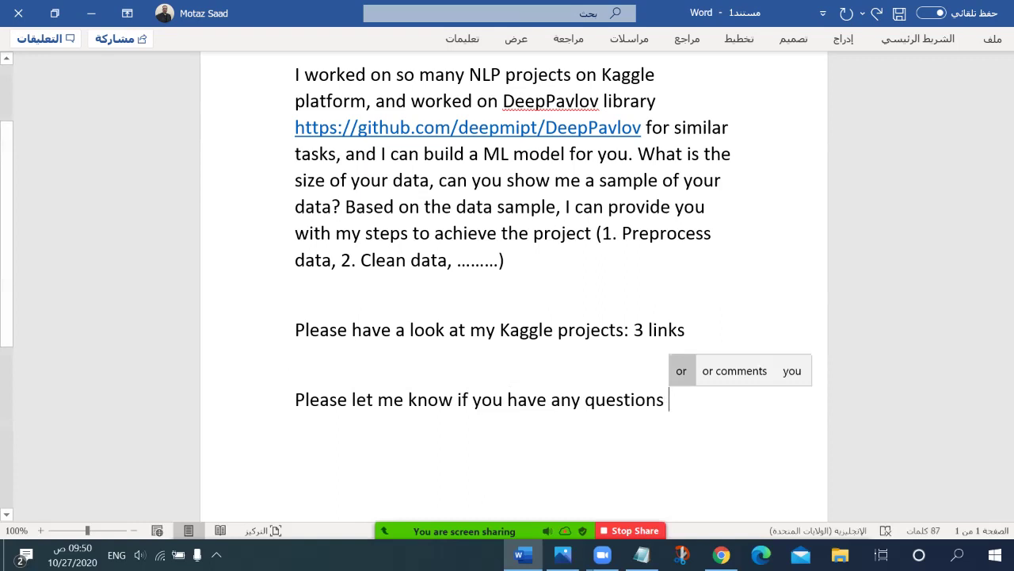
key(Up)
key(Return)
key(Up)
key(Return)
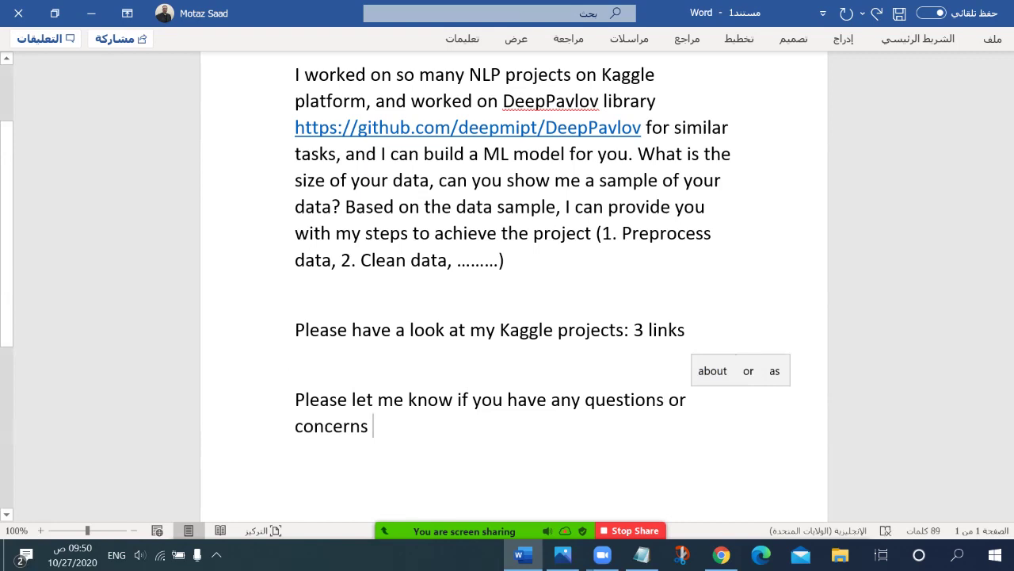
text(.)
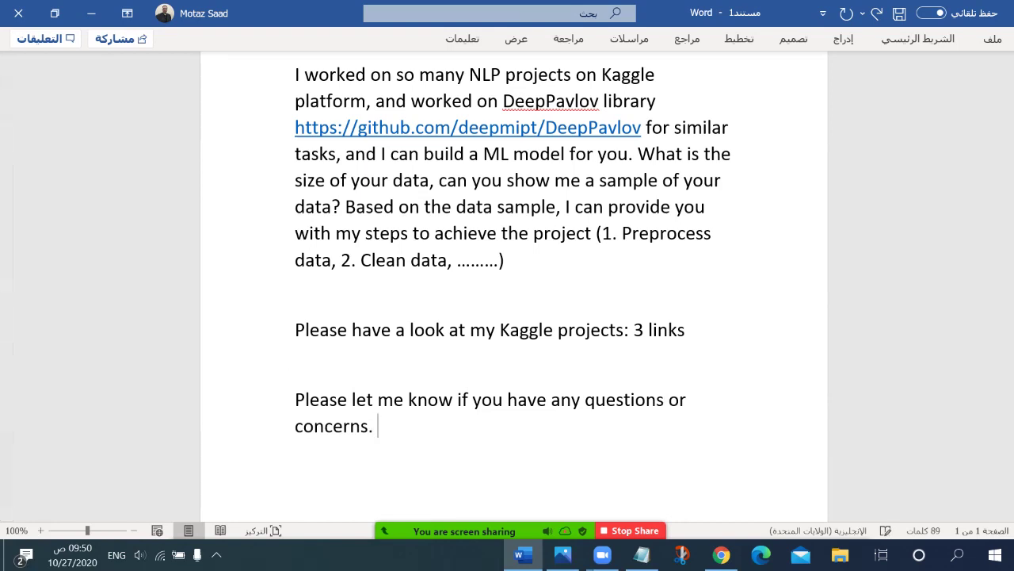
Sign off with 'Best regards,' followed by the sender's full name.
key(Return)
text(Best regards,)
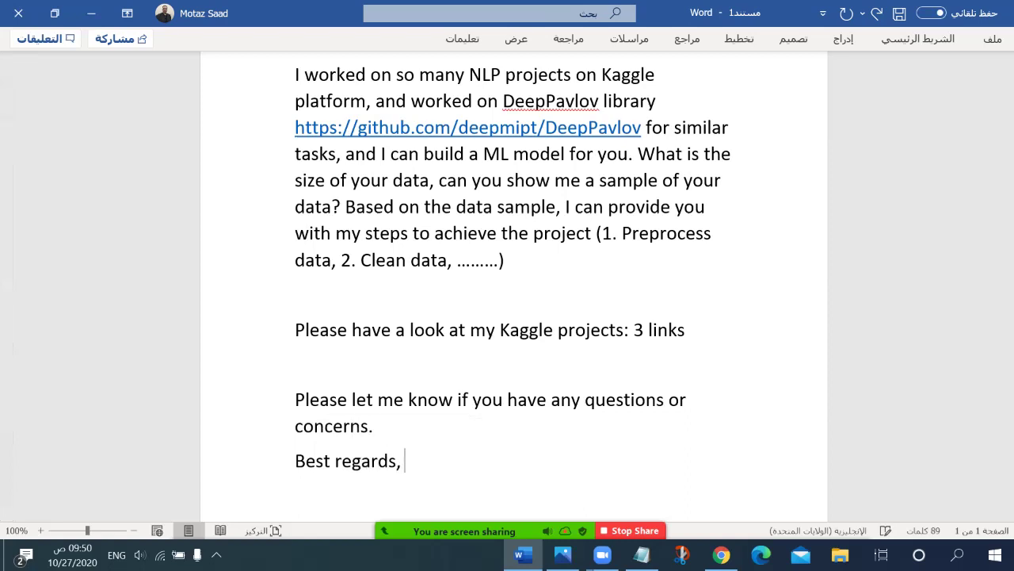
key(Return)
text(Motaz)
key(BackSpace)
key(BackSpace)
key(BackSpace)
key(BackSpace)
key(BackSpace)
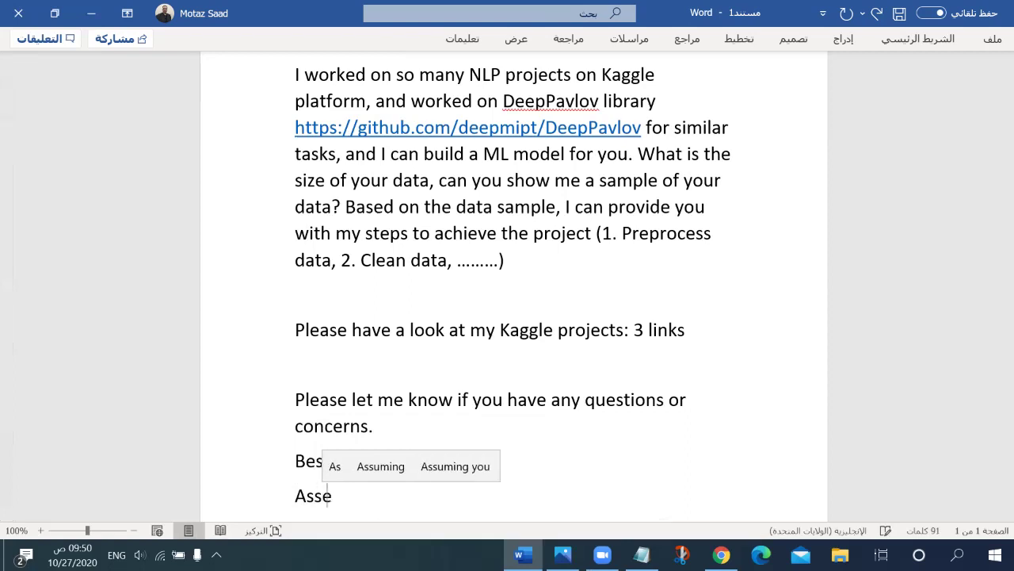
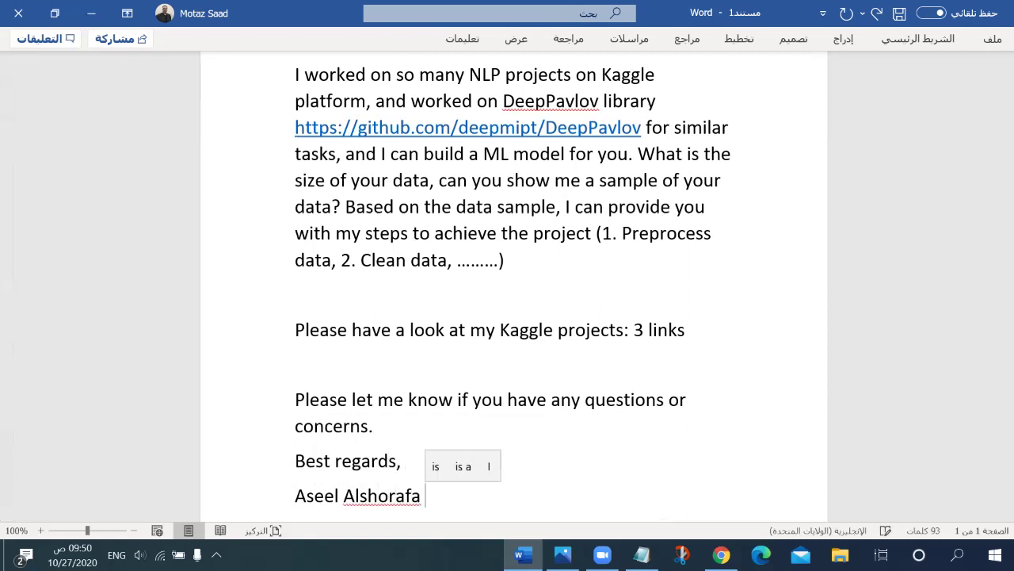
scroll(514, 285, down, 1)
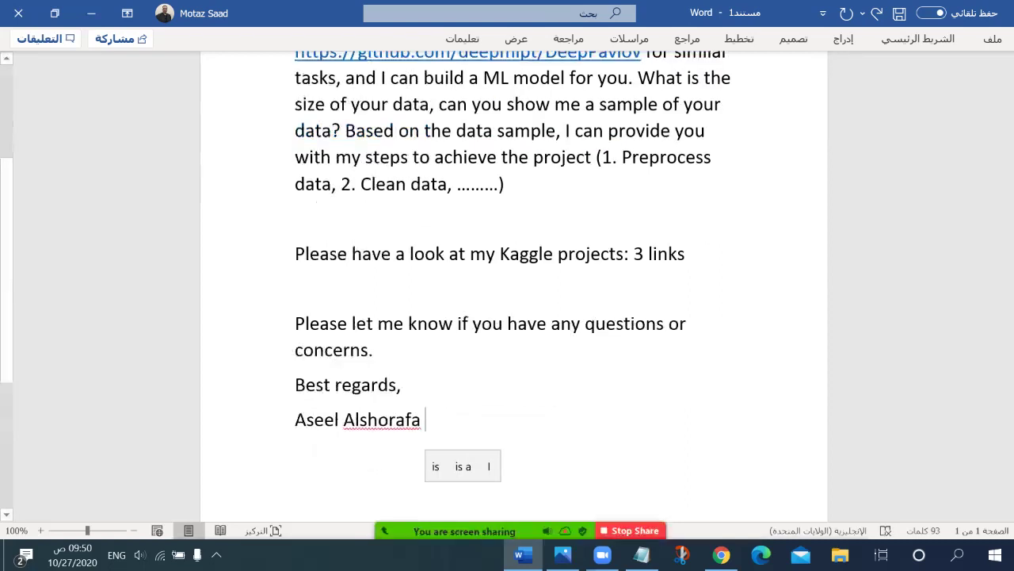
Insert a blank line before the opening 'I worked on…' paragraph.
key(shift+Home)
scroll(513, 286, up, 2)
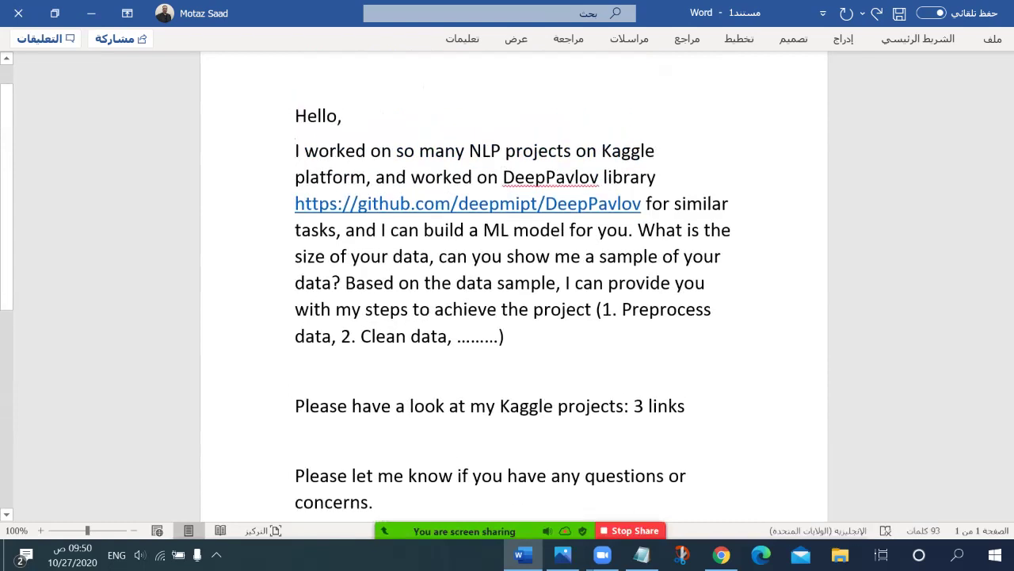
key(Return)
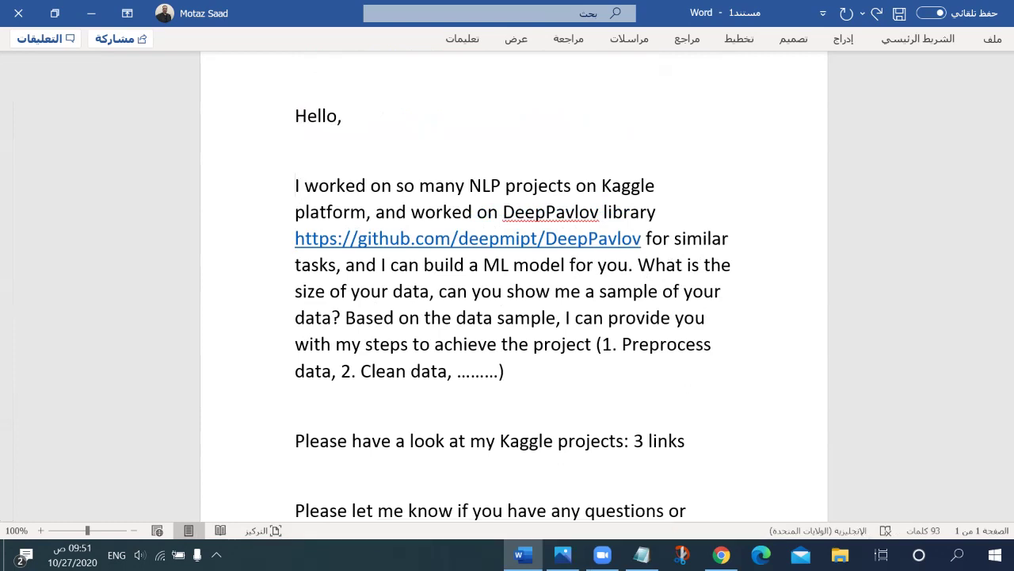
Delete the empty lines above and below the Kaggle links sentence.
scroll(513, 317, down, 5)
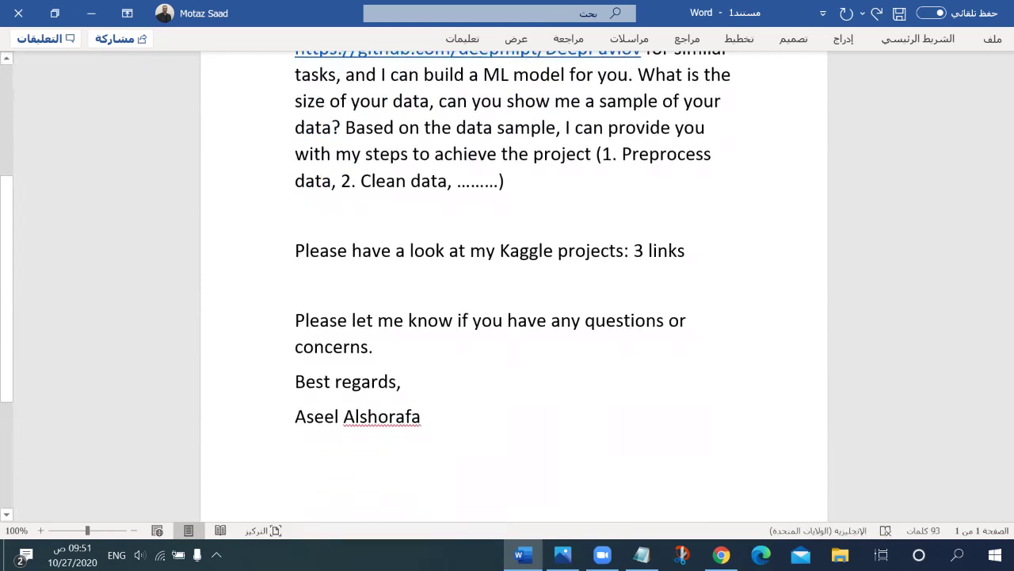
triple_click(357, 416)
scroll(513, 285, up, 1)
click(266, 208)
key(Delete)
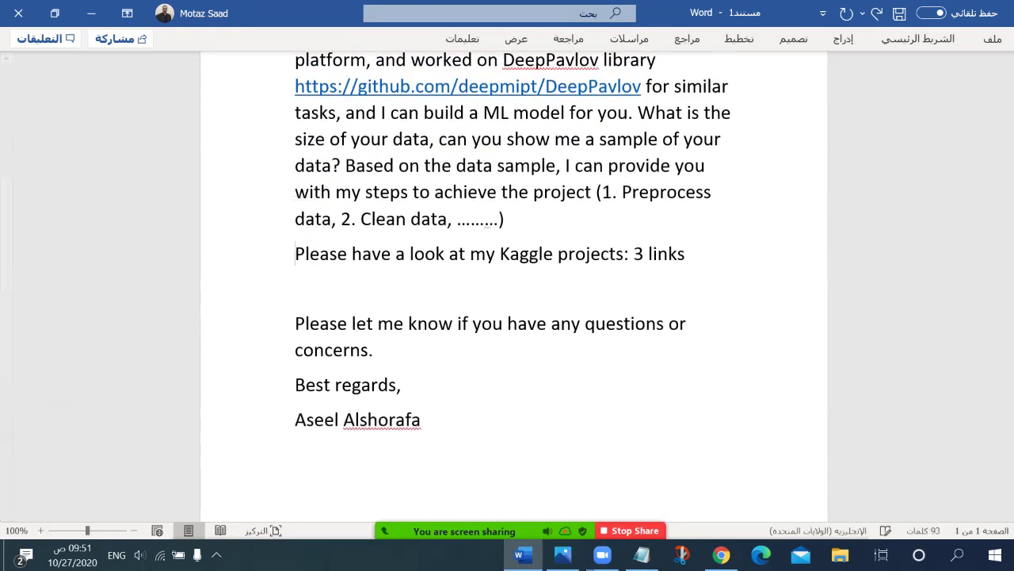
key(Delete)
key(Up)
key(Up)
key(Up)
key(Up)
key(Up)
key(Up)
key(Up)
key(Up)
key(Up)
key(Up)
key(Up)
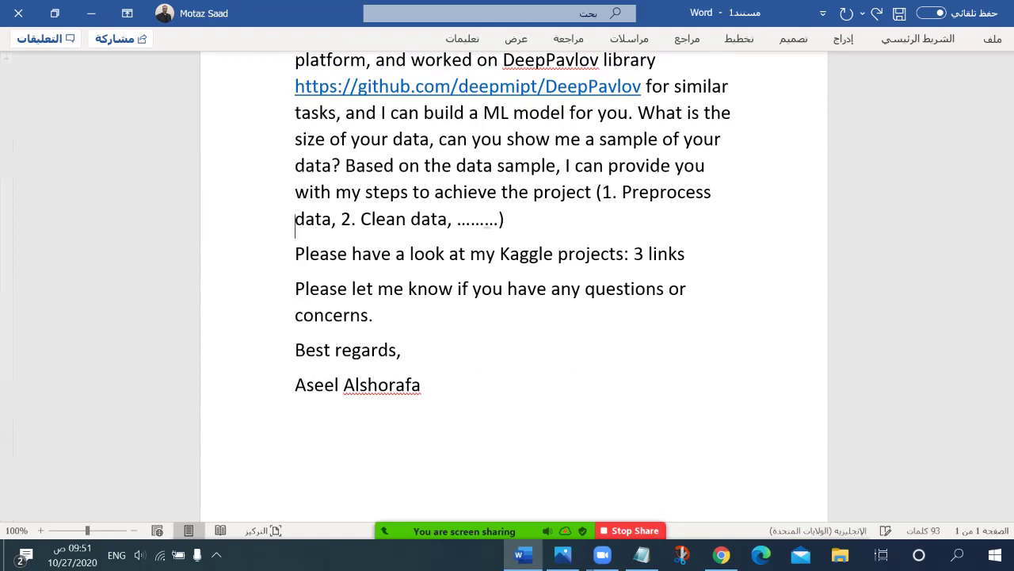
key(Down)
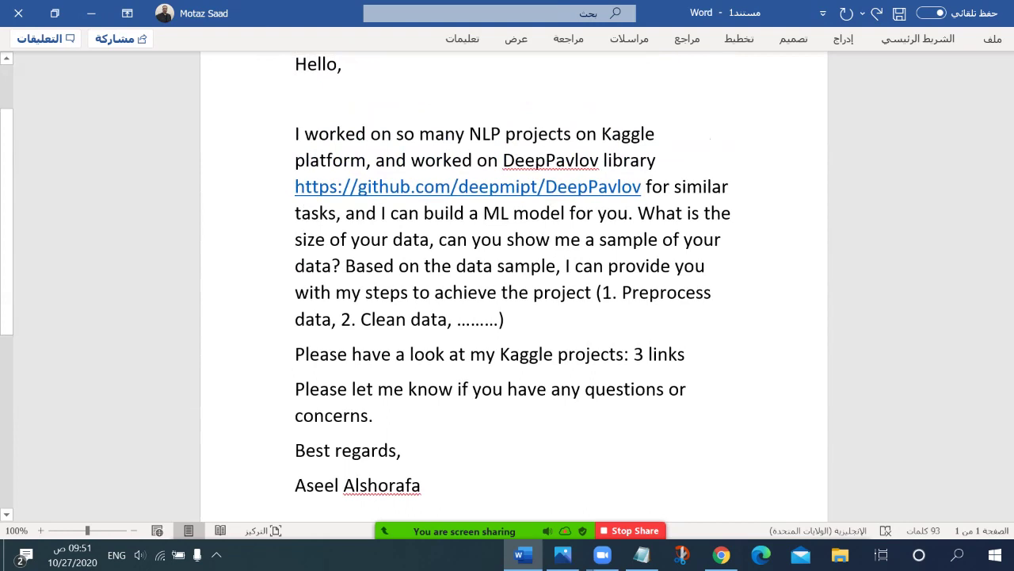
scroll(513, 285, up, 1)
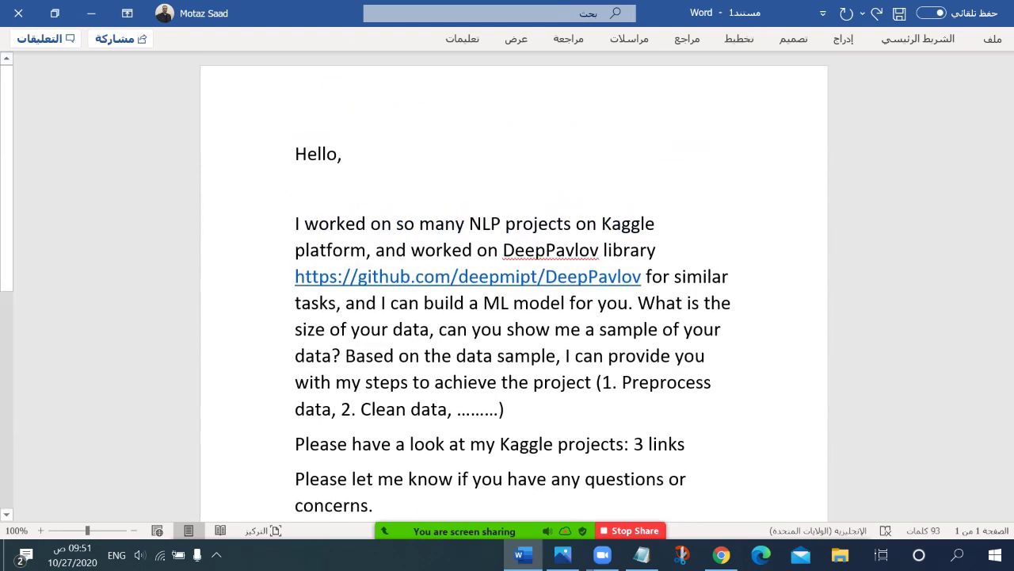
click(992, 38)
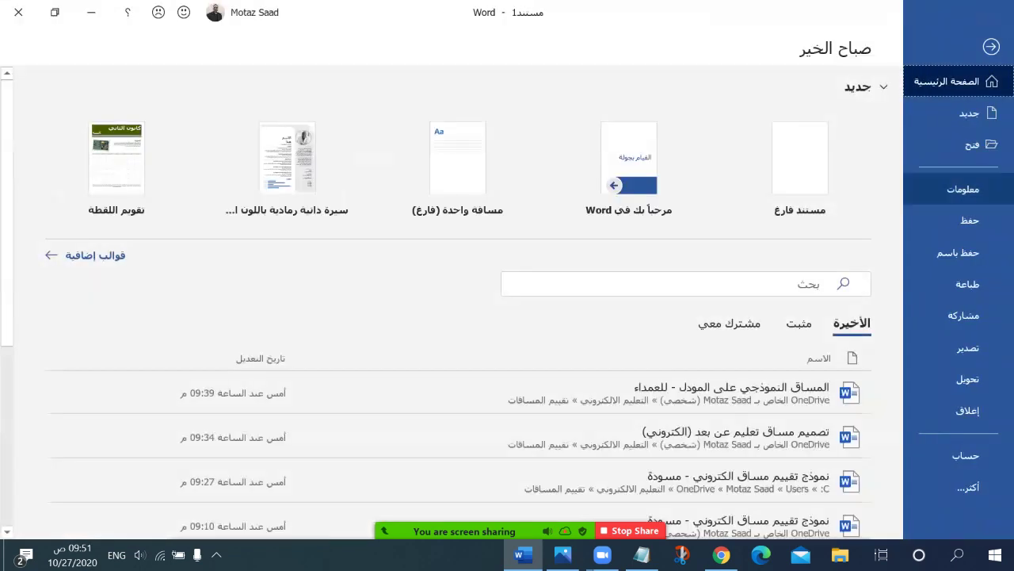
In Save As, browse to OneDrive's WAC folder and create a new folder named propsals.
click(959, 252)
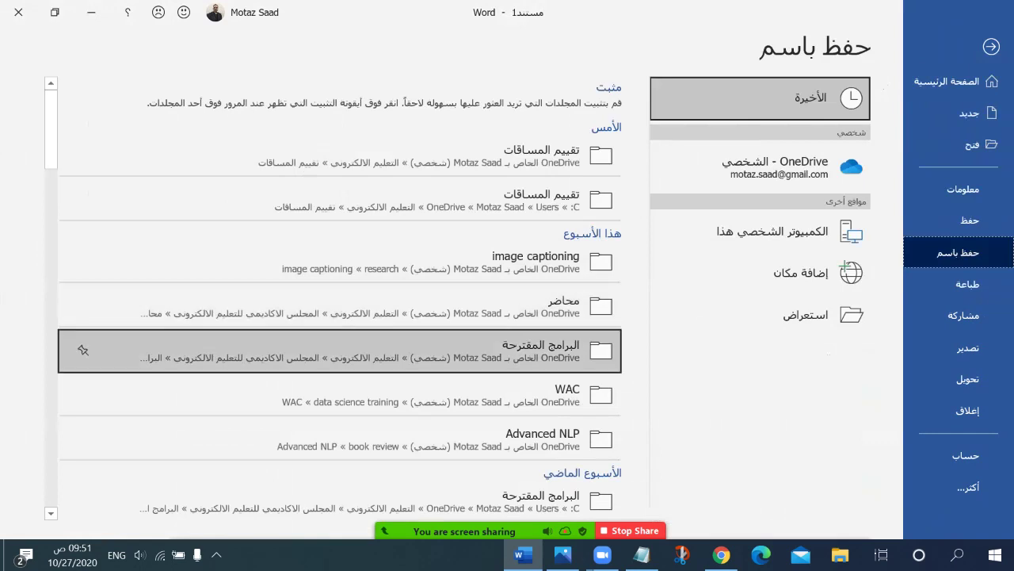
click(341, 262)
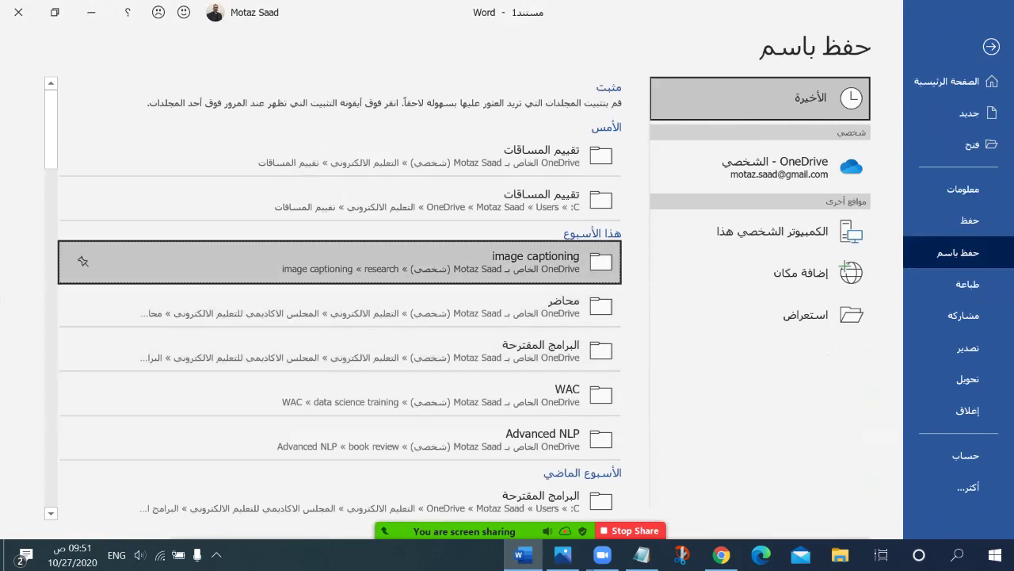
click(800, 314)
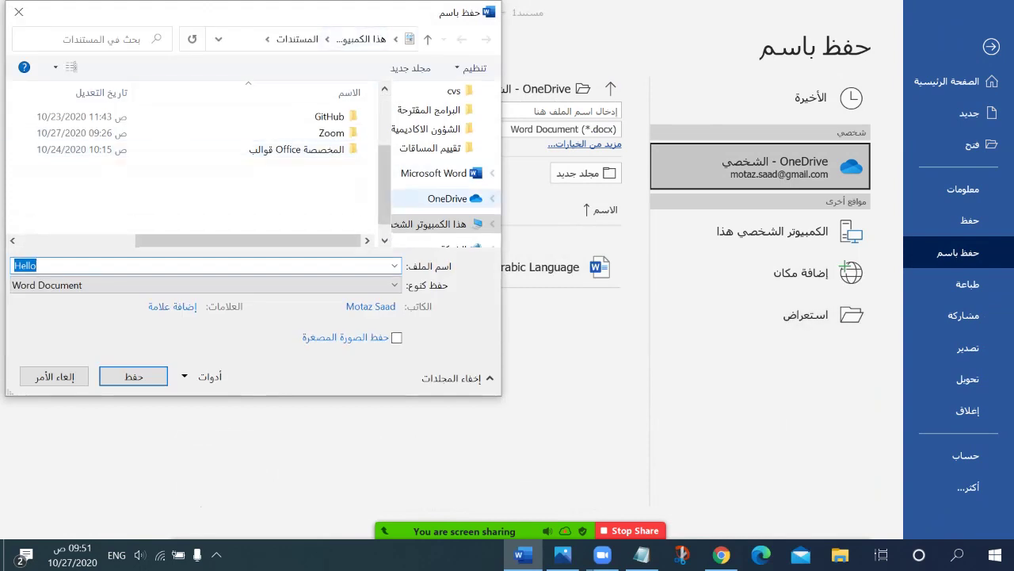
click(447, 198)
click(301, 198)
key(Return)
key(Down)
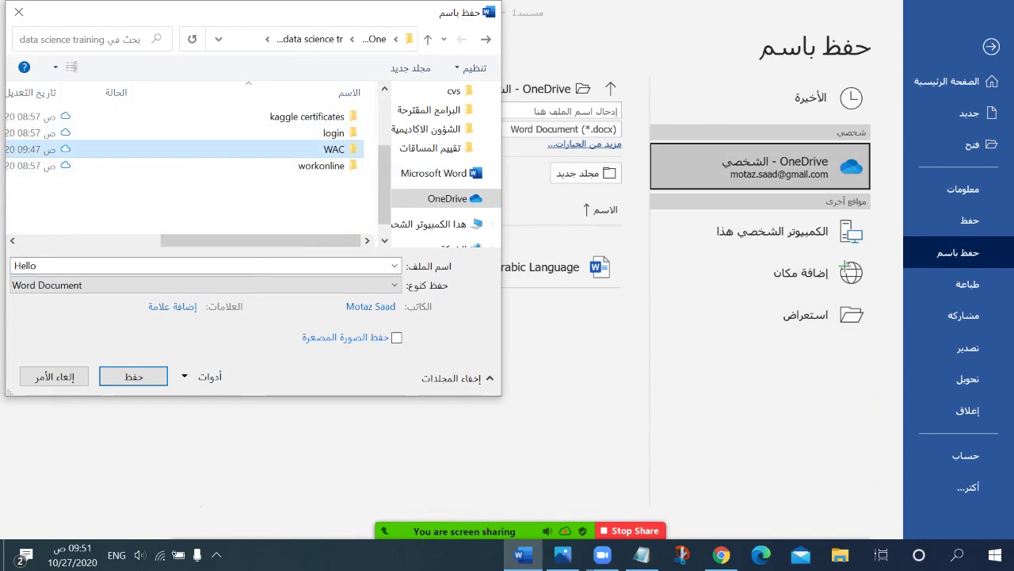
key(Return)
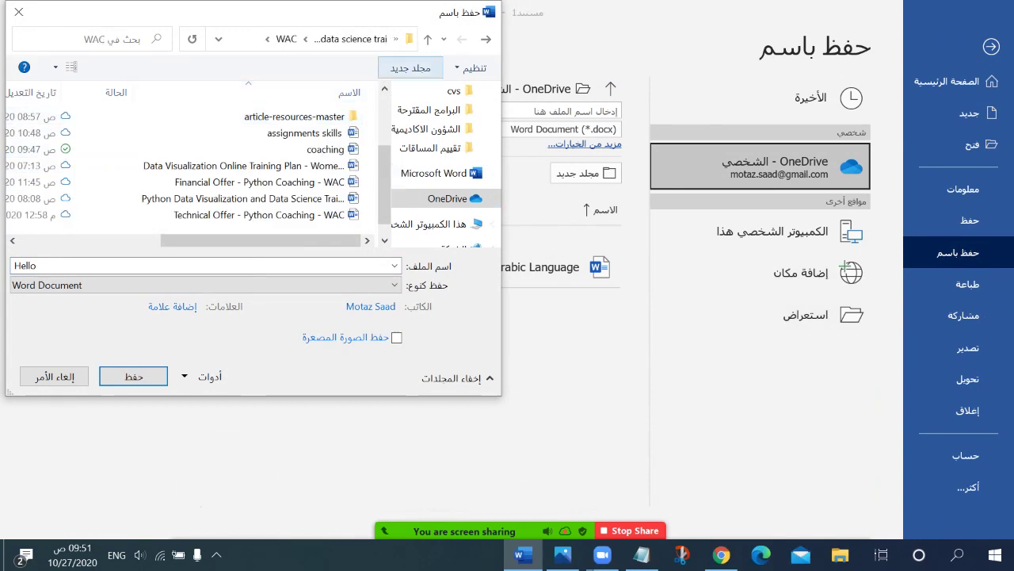
click(410, 68)
text(propsals)
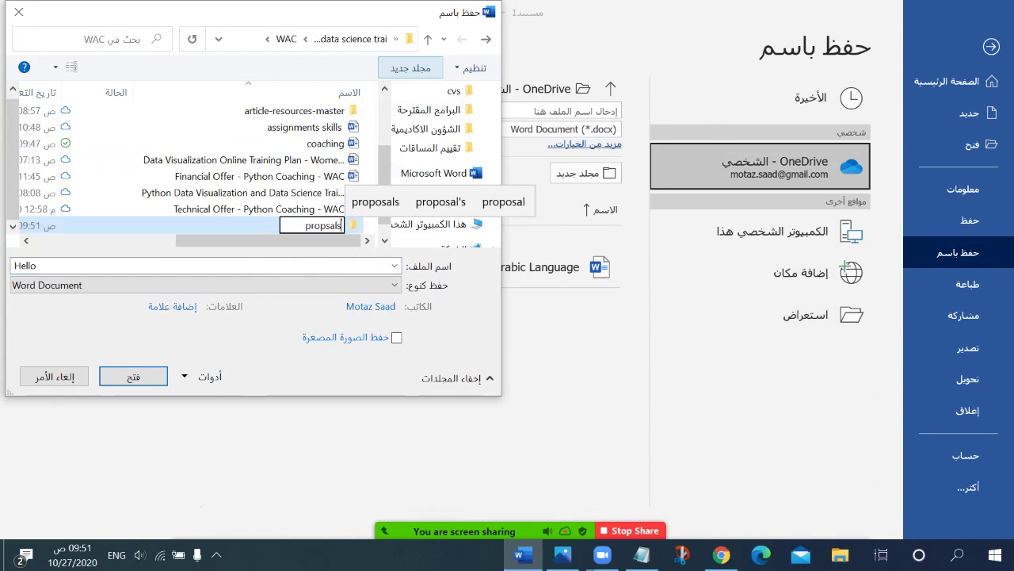
key(Return)
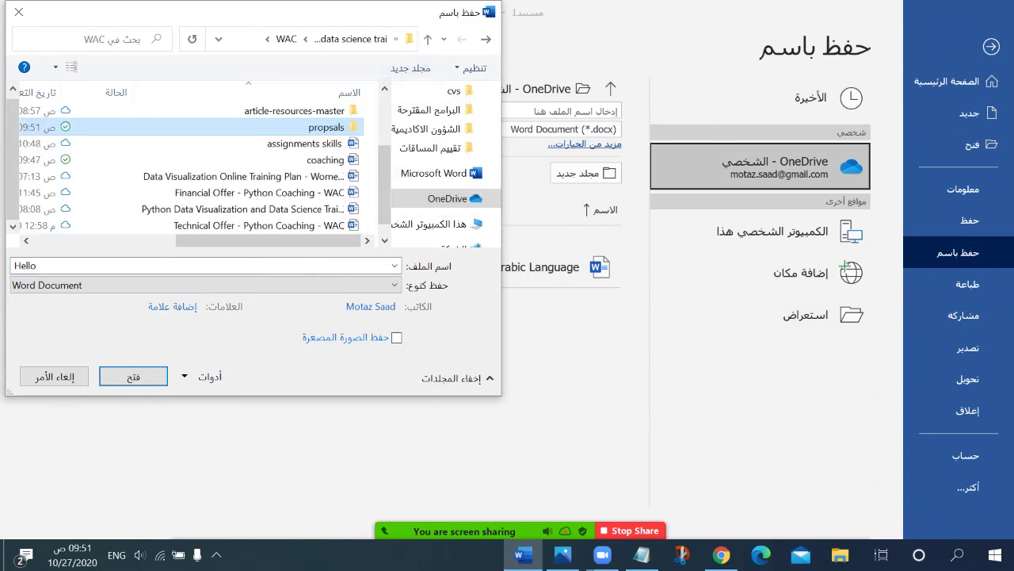
Save the letter inside propsals as 'NLP intents classification'.
key(Return)
text(NLP inte)
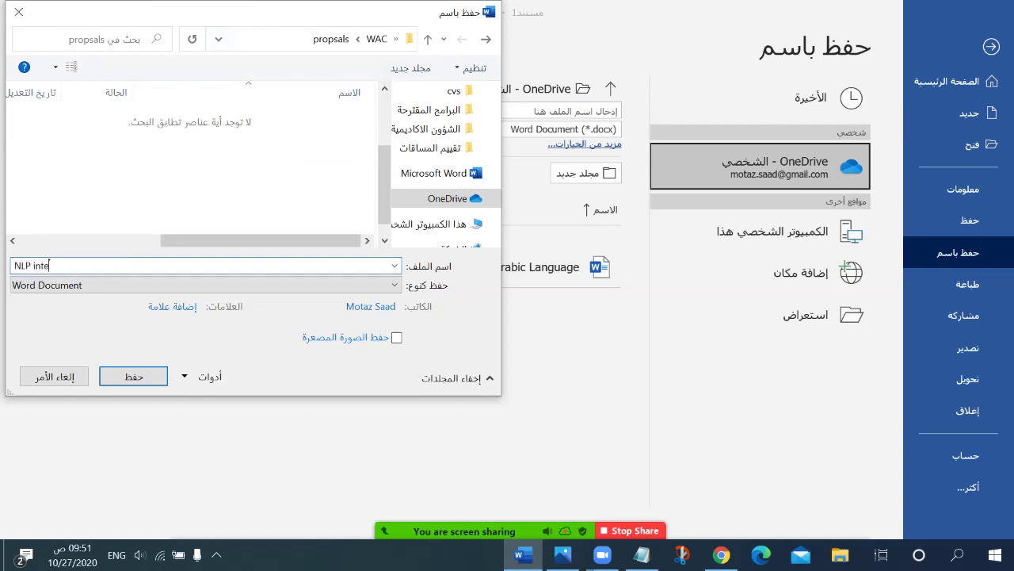
text(nts classification)
key(ctrl+a)
key(Return)
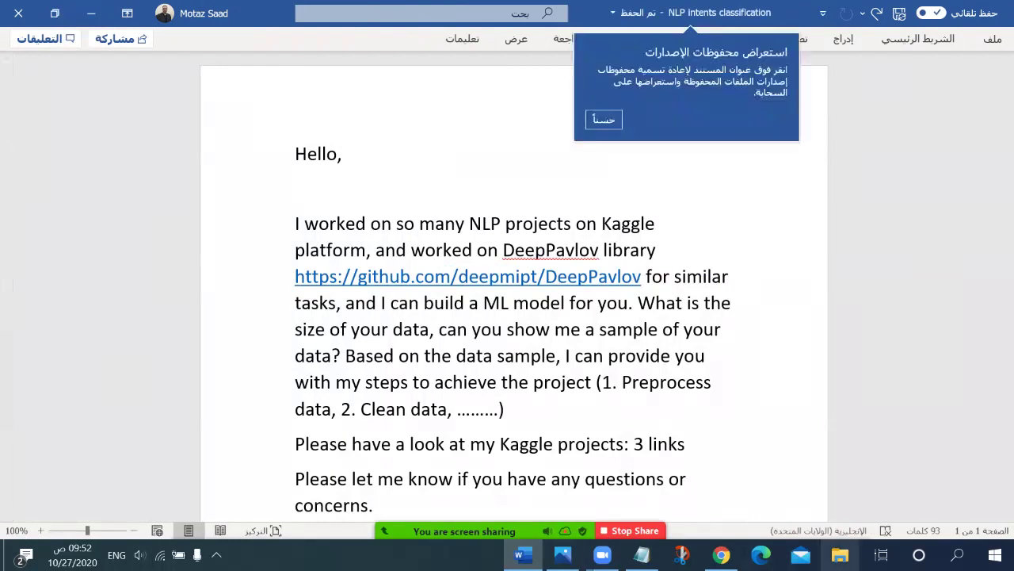
Show the saved letter's location in File Explorer, then select the coaching document in WAC.
click(840, 555)
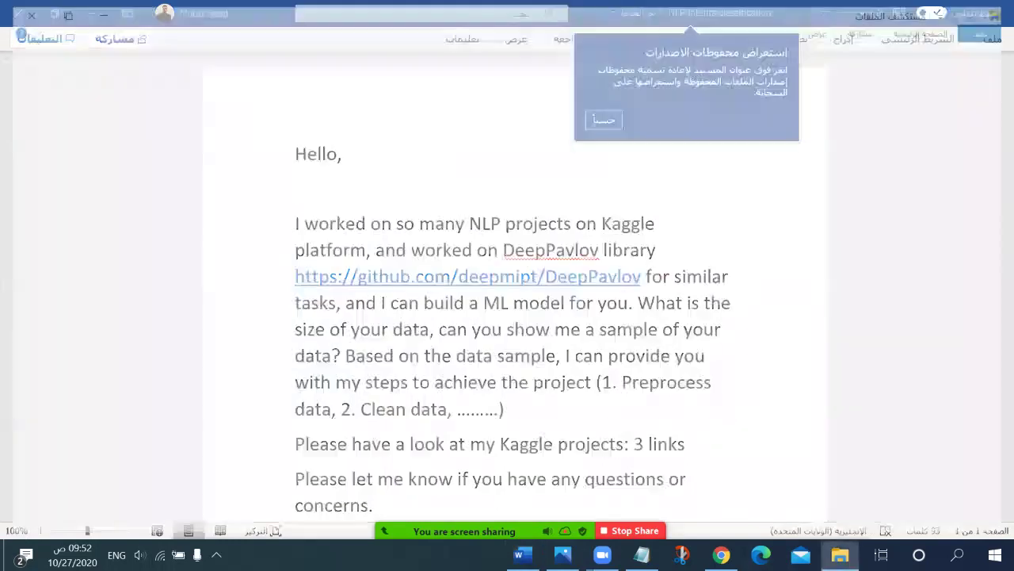
click(769, 247)
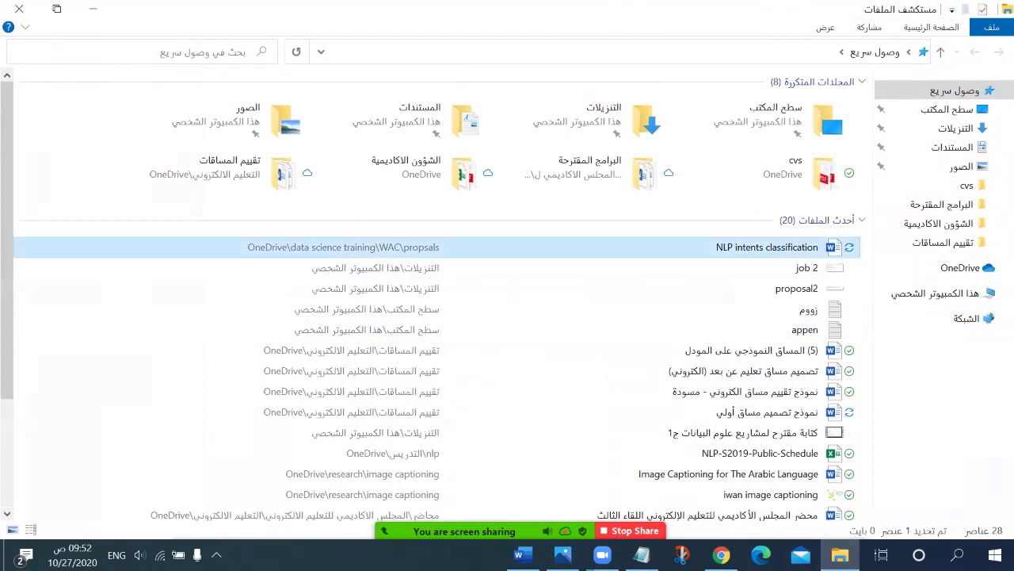
right_click(769, 247)
click(708, 505)
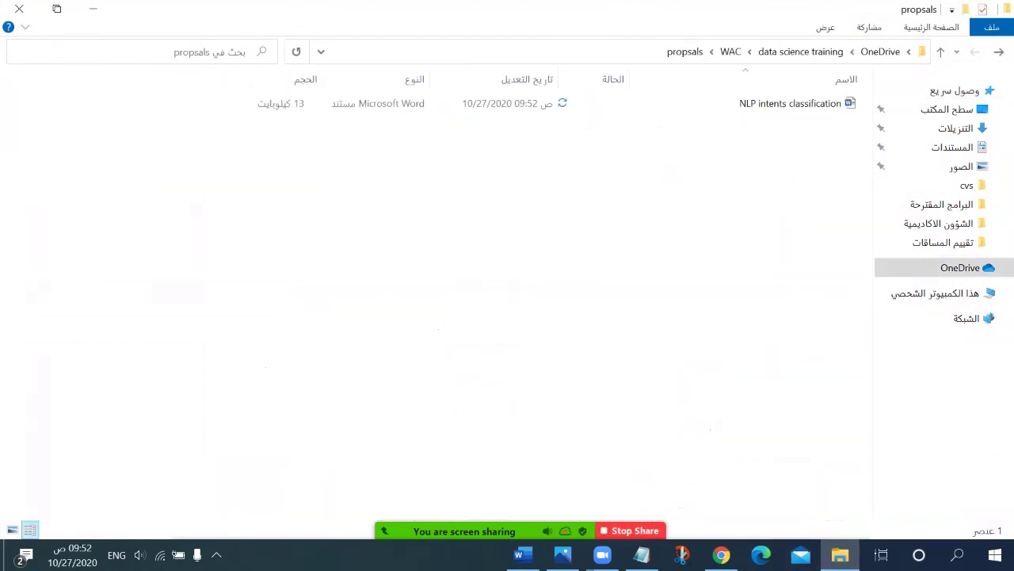
click(731, 51)
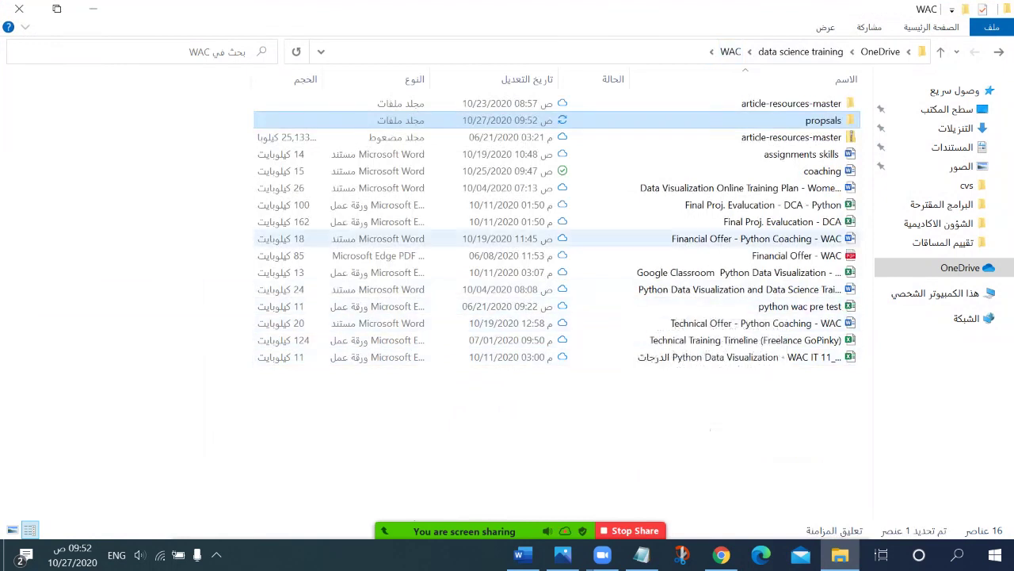
click(816, 170)
Open the coaching document and snap it right, with the NLP letter on the left.
key(Return)
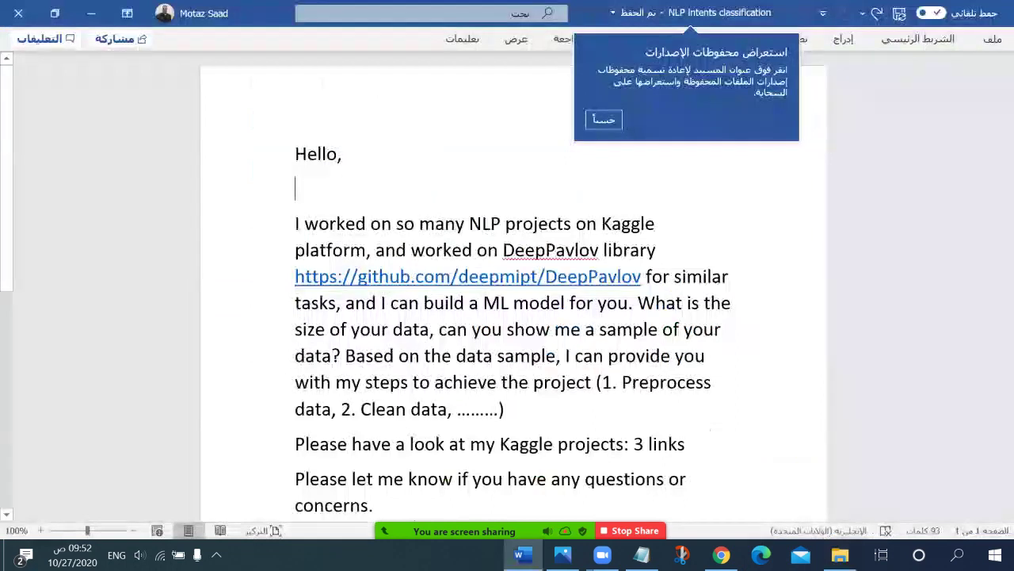
scroll(507, 285, down, 6)
scroll(507, 285, up, 3)
click(388, 224)
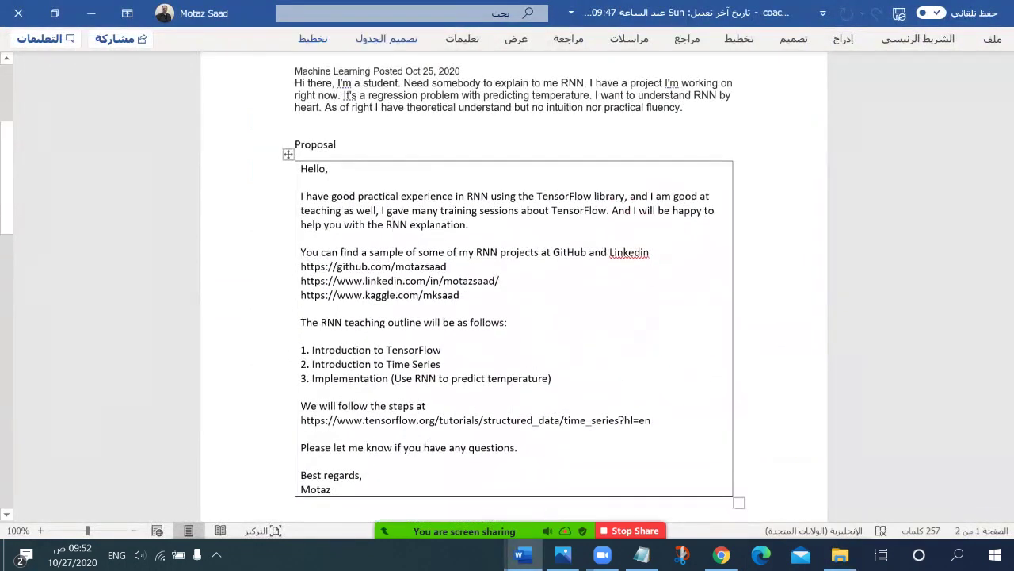
key(super+Right)
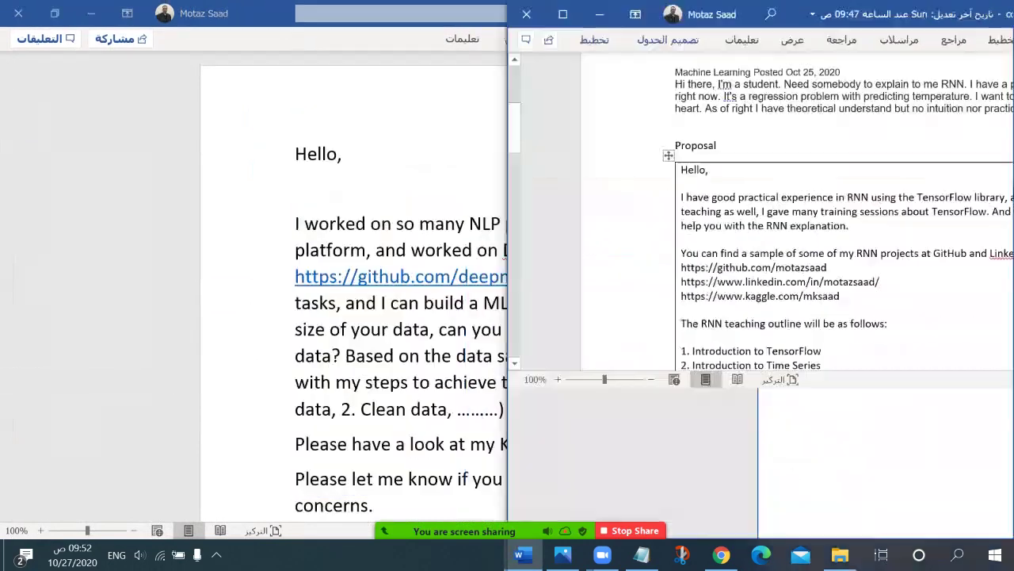
key(Return)
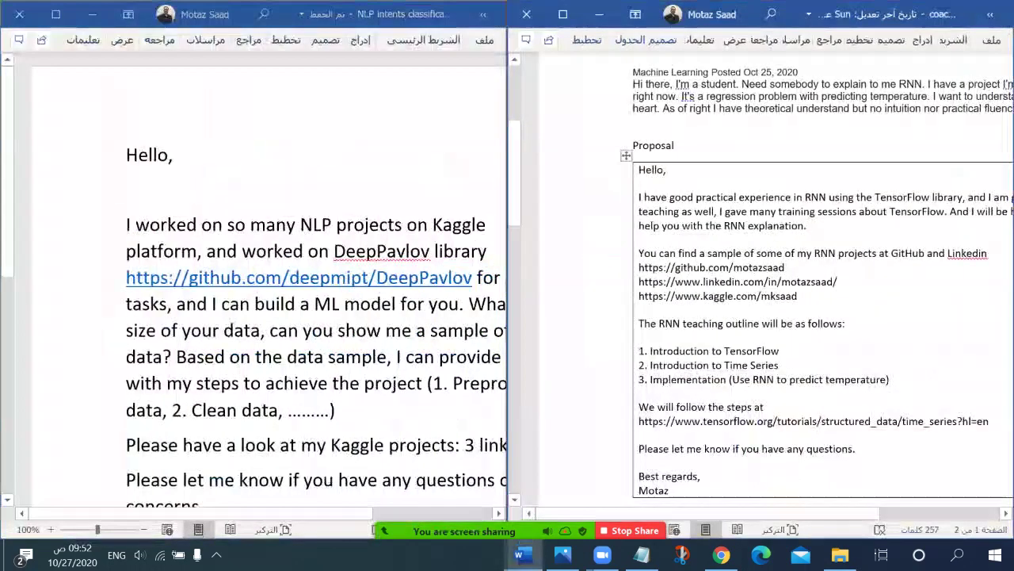
Review the RNN proposal's experience and links paragraphs, then select the entire NLP letter.
ctrl+scroll(254, 286, down, 3)
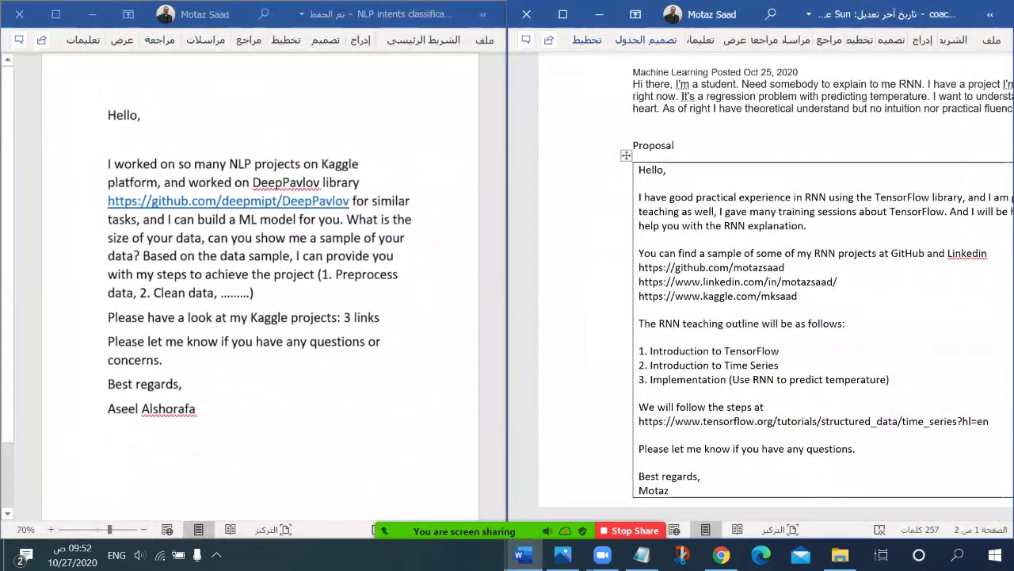
click(723, 225)
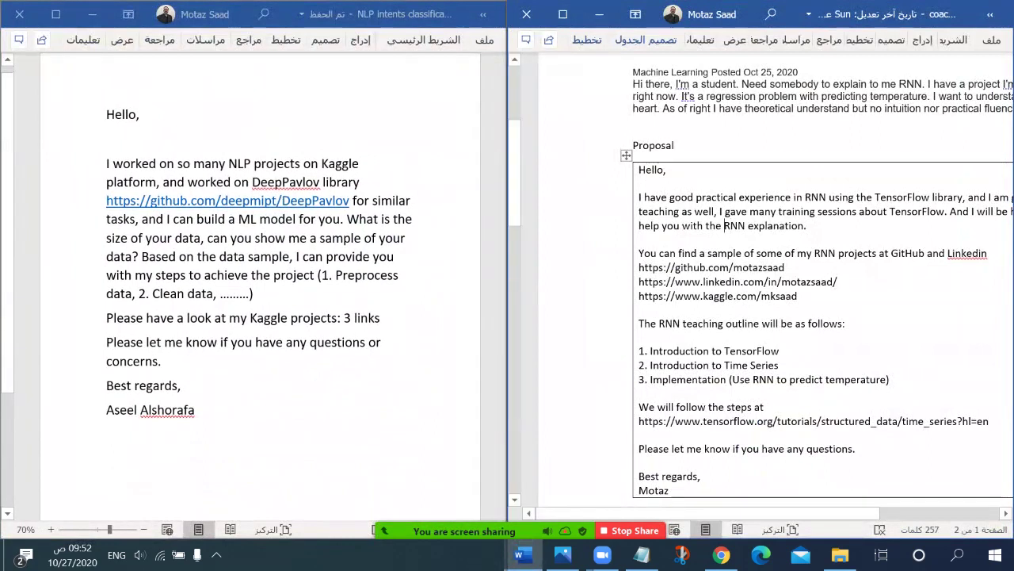
ctrl+scroll(816, 317, down, 1)
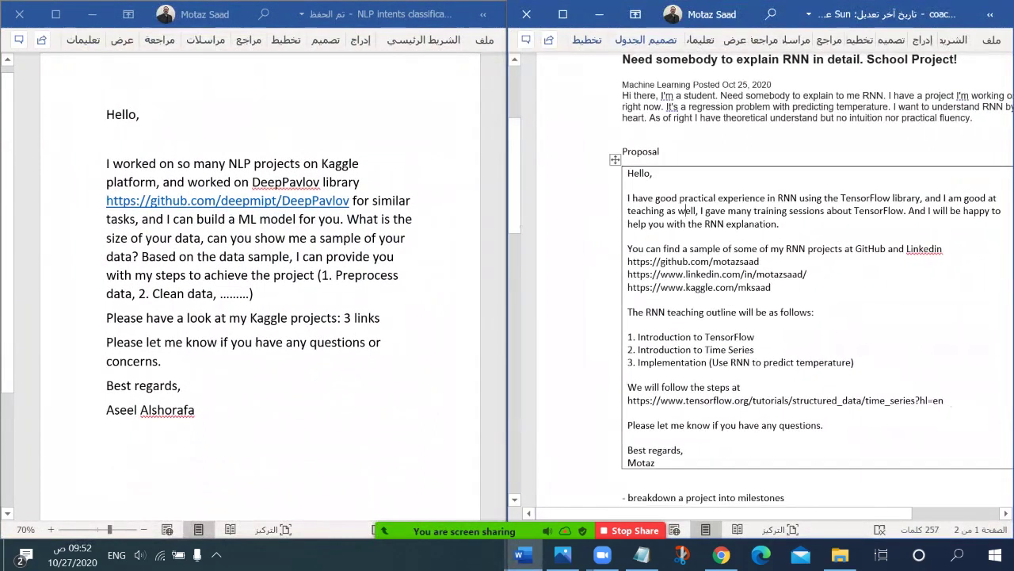
double_click(786, 197)
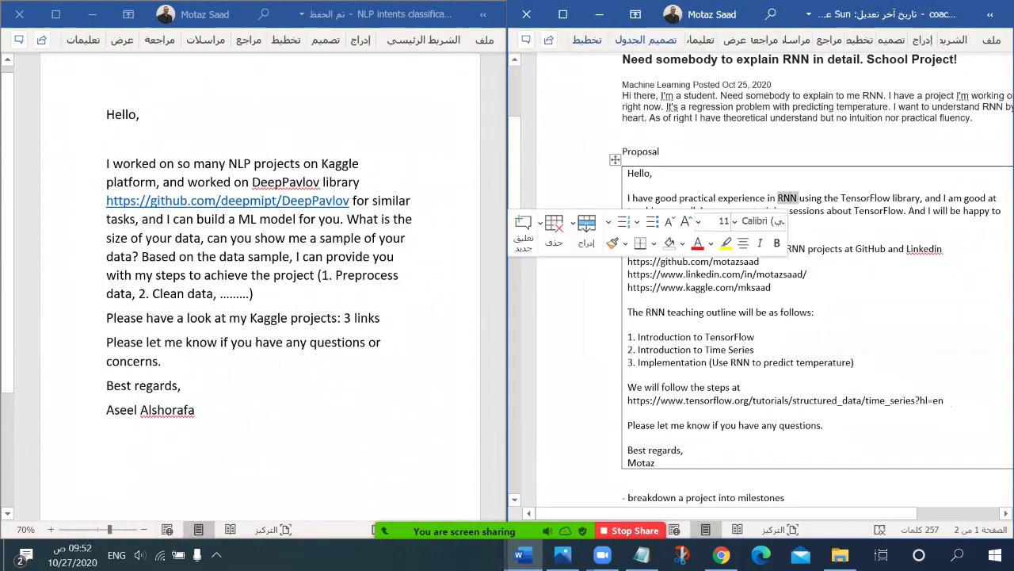
click(886, 198)
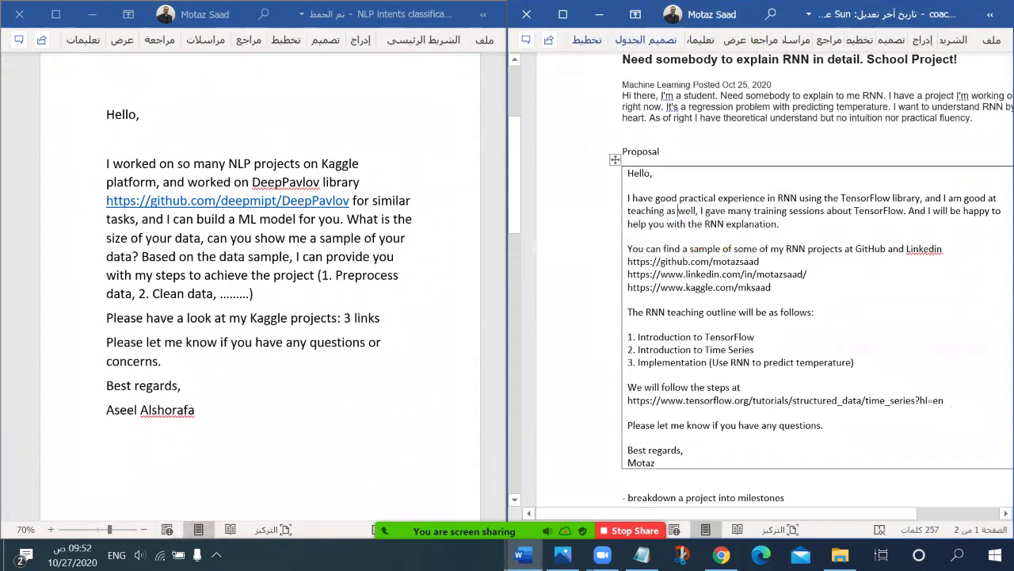
drag(773, 287, 628, 211)
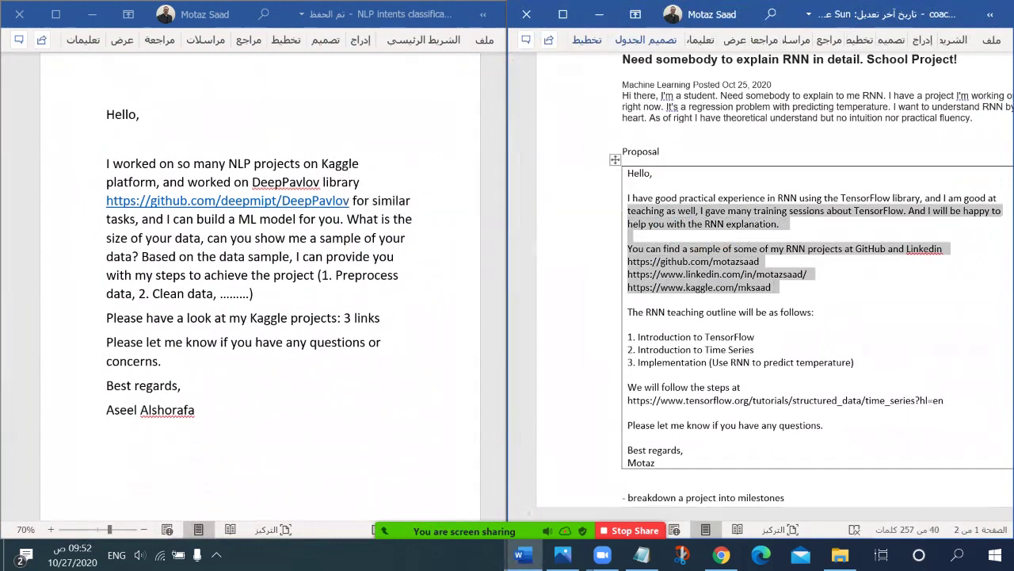
click(349, 119)
key(ctrl+a)
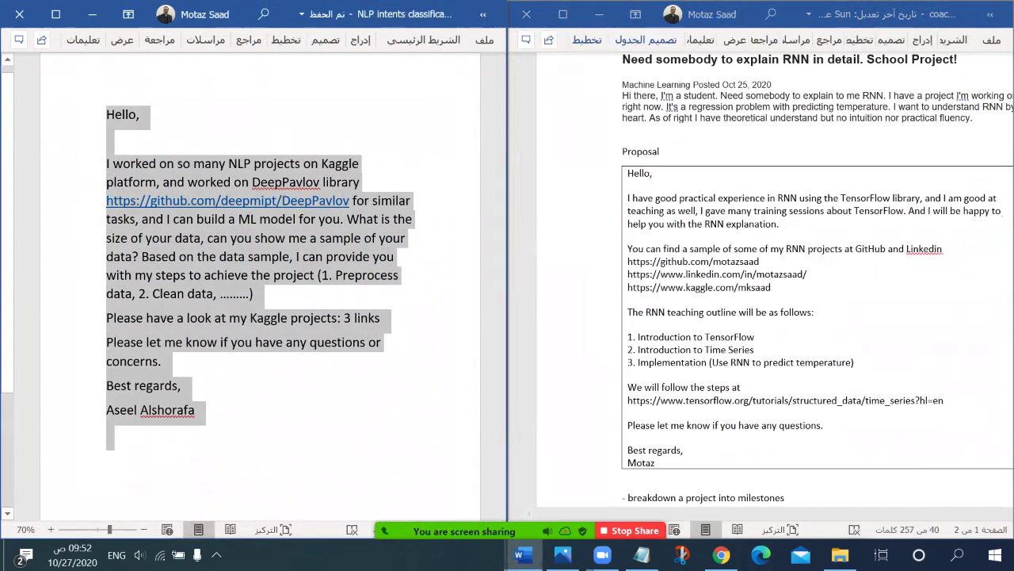
key(Right)
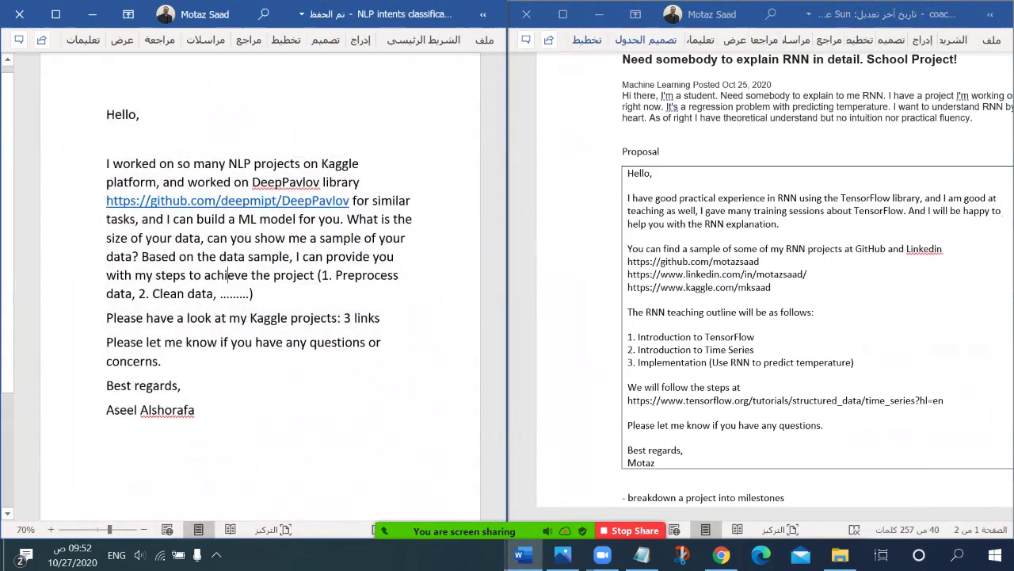
key(ctrl+a)
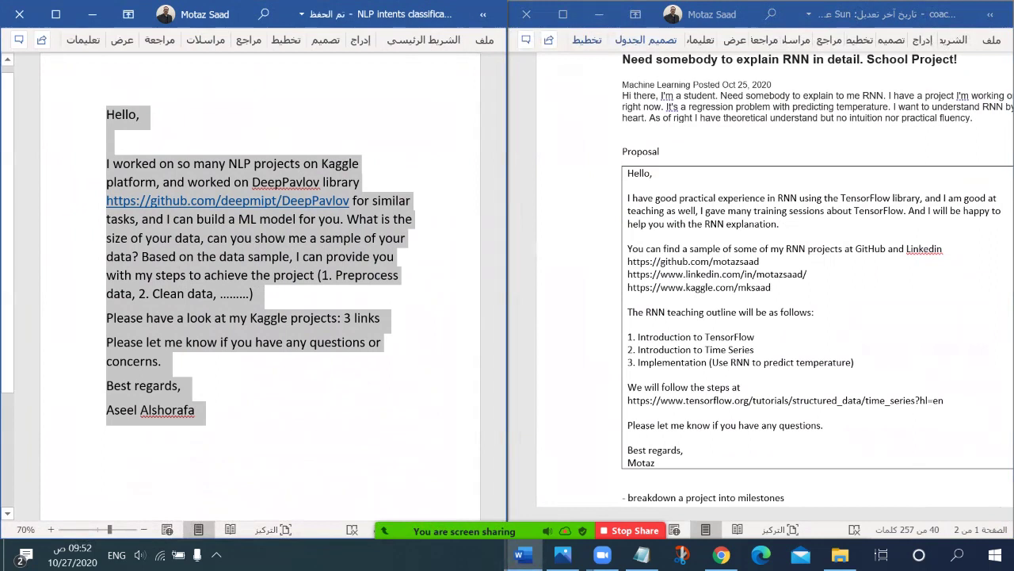
Search 'grammar' in a new Chrome tab and open the Grammarly dashboard.
key(alt+Tab)
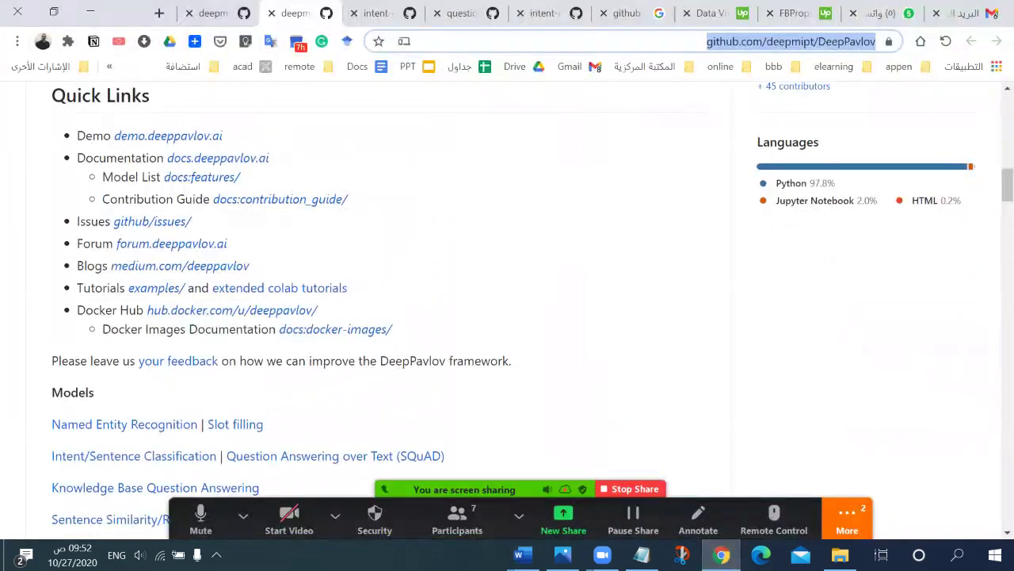
key(ctrl+t)
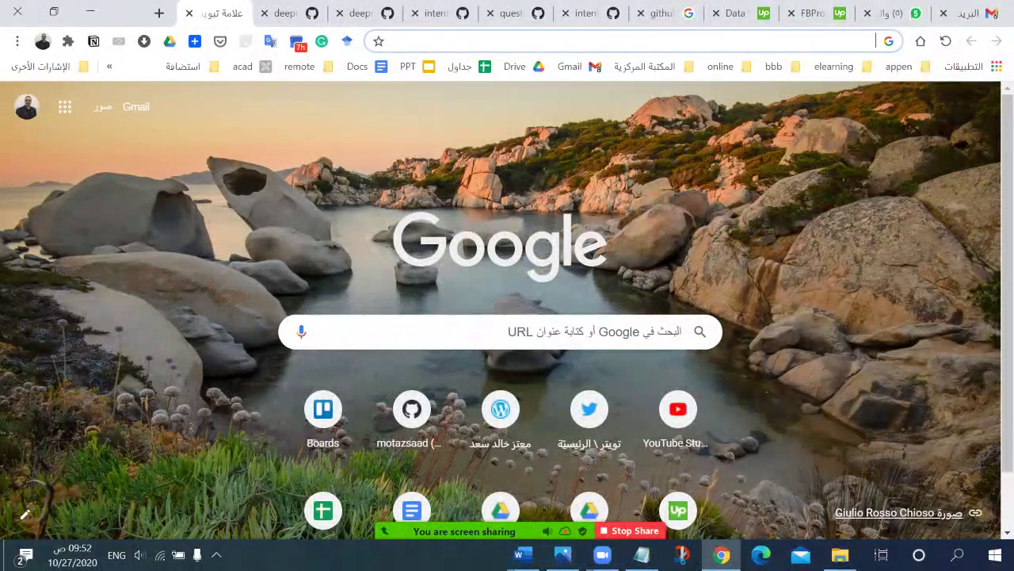
text(r)
key(BackSpace)
key(BackSpace)
text(gra)
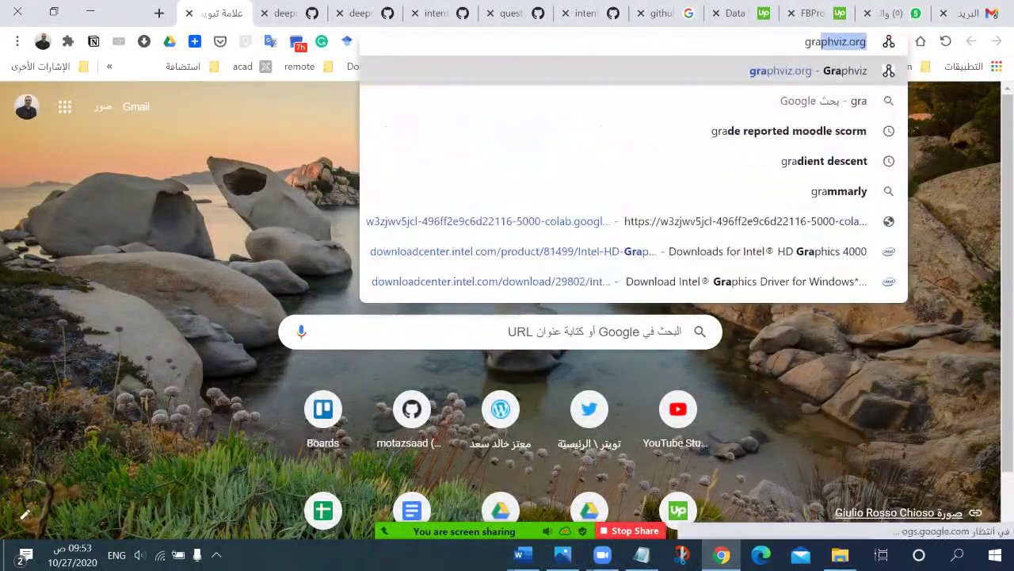
text(mmar)
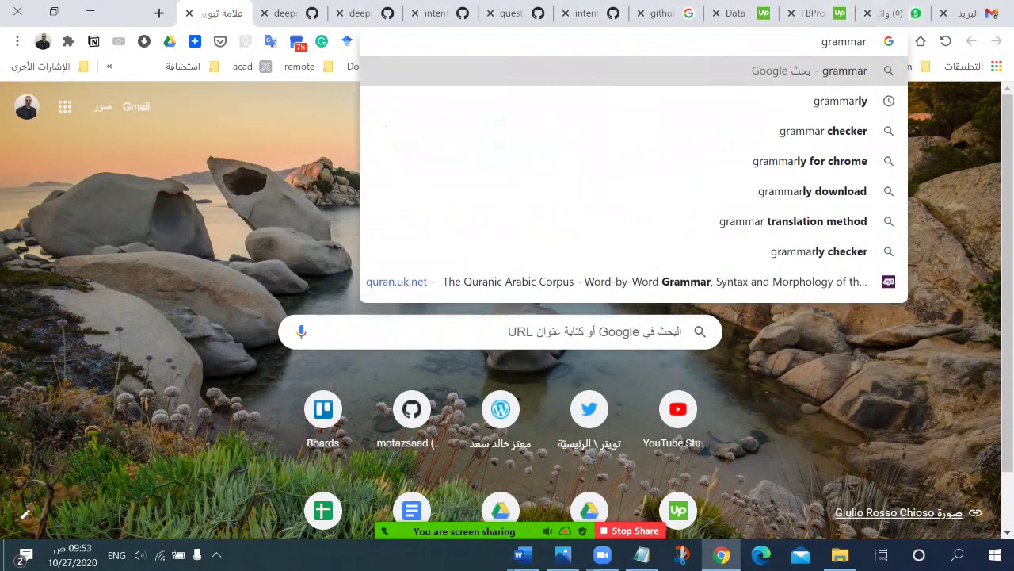
key(Down)
key(Return)
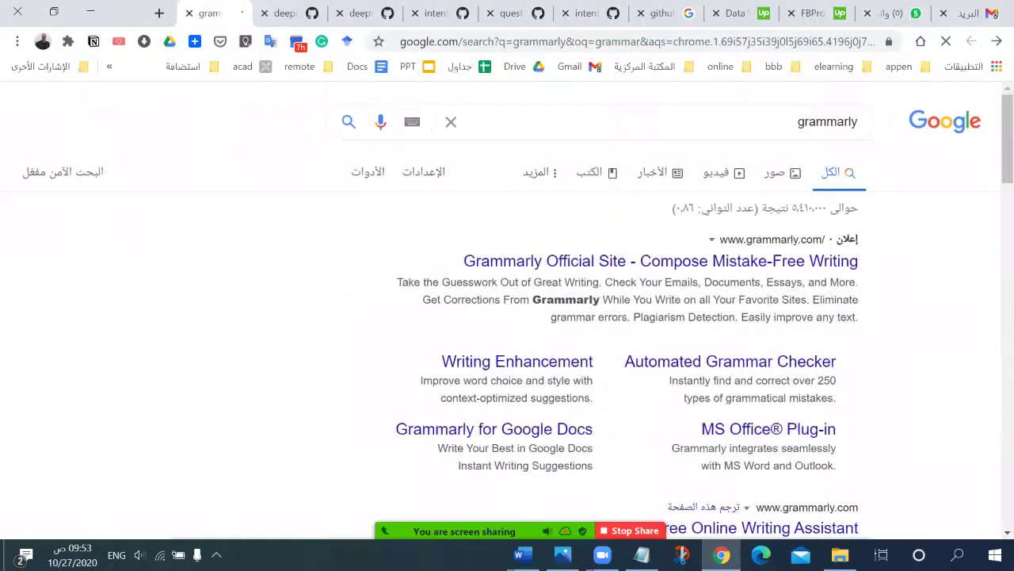
scroll(713, 211, down, 4)
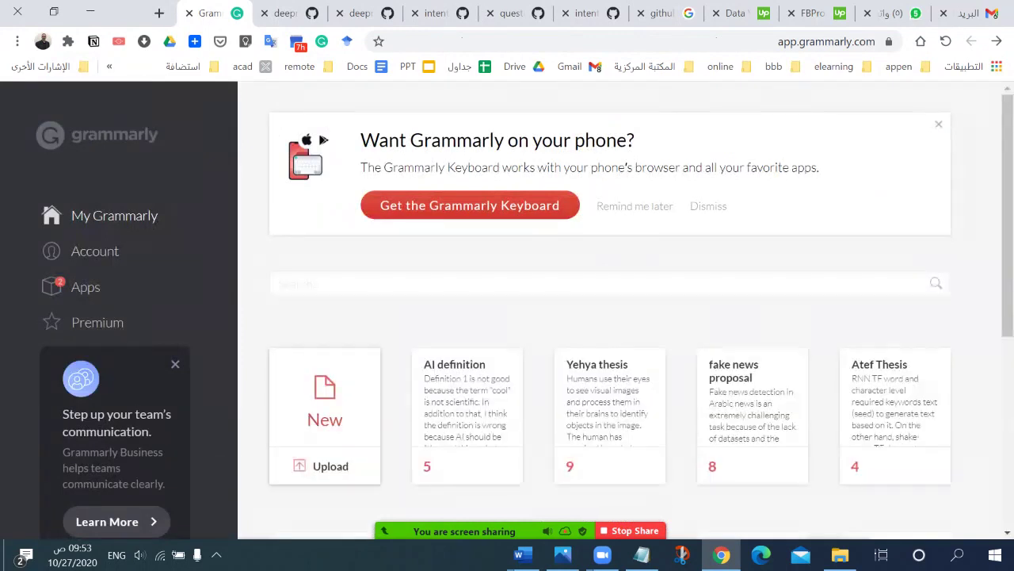
Create a new Grammarly document titled 'NLP intent classification' and paste the letter into it.
scroll(611, 317, down, 1)
click(325, 329)
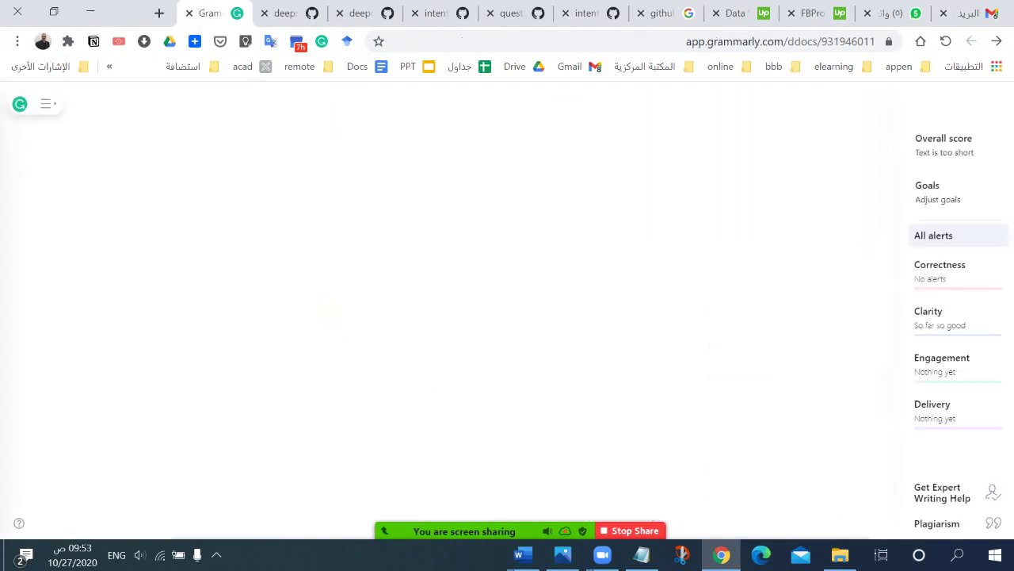
click(83, 252)
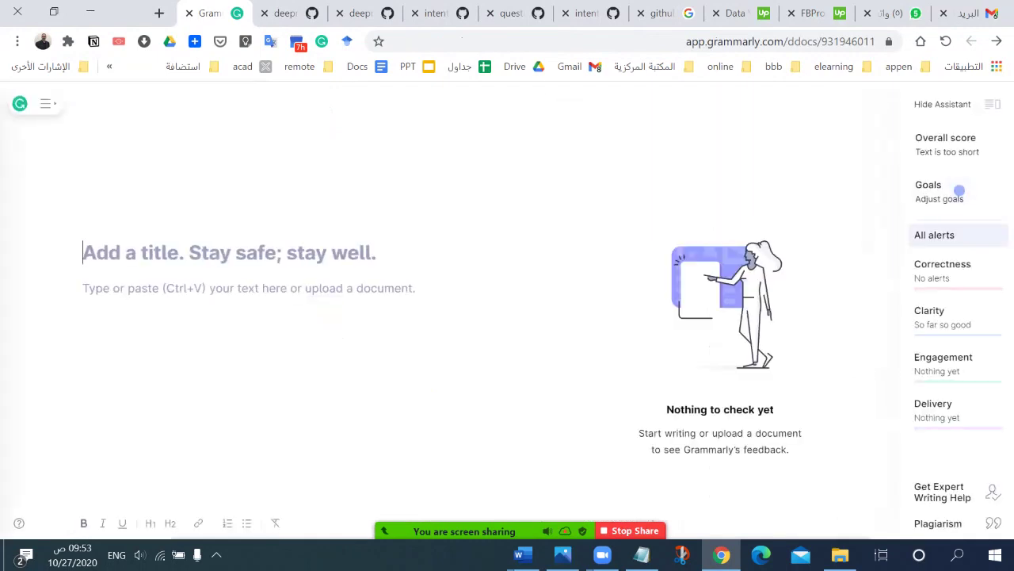
text(NLP)
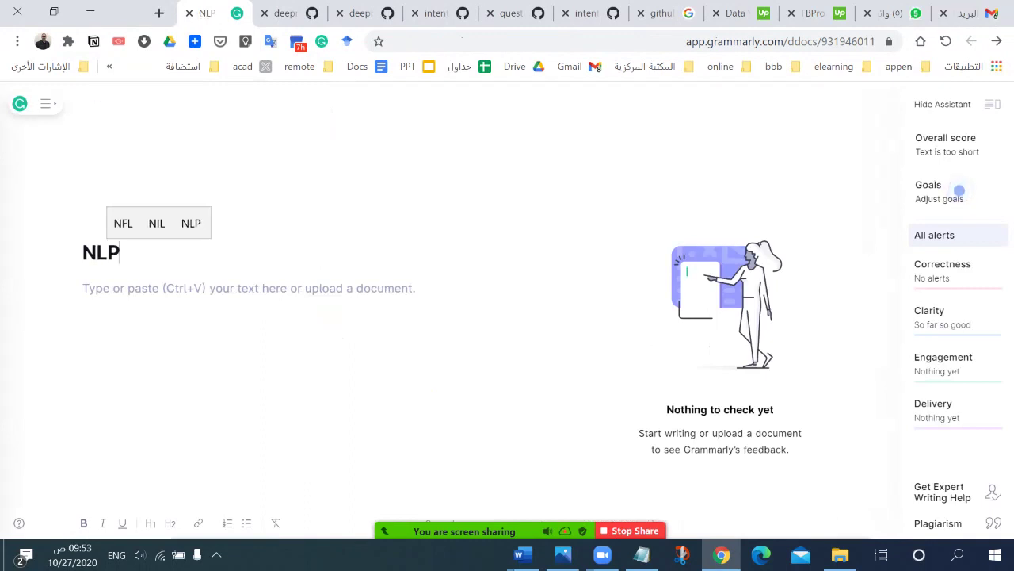
text( intent classifc)
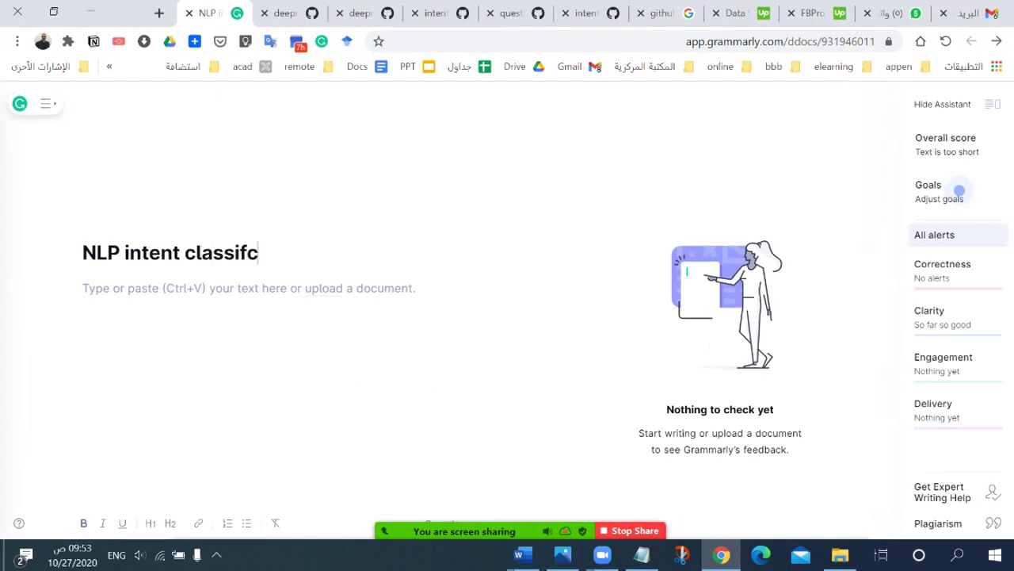
key(BackSpace)
text(ication)
key(Return)
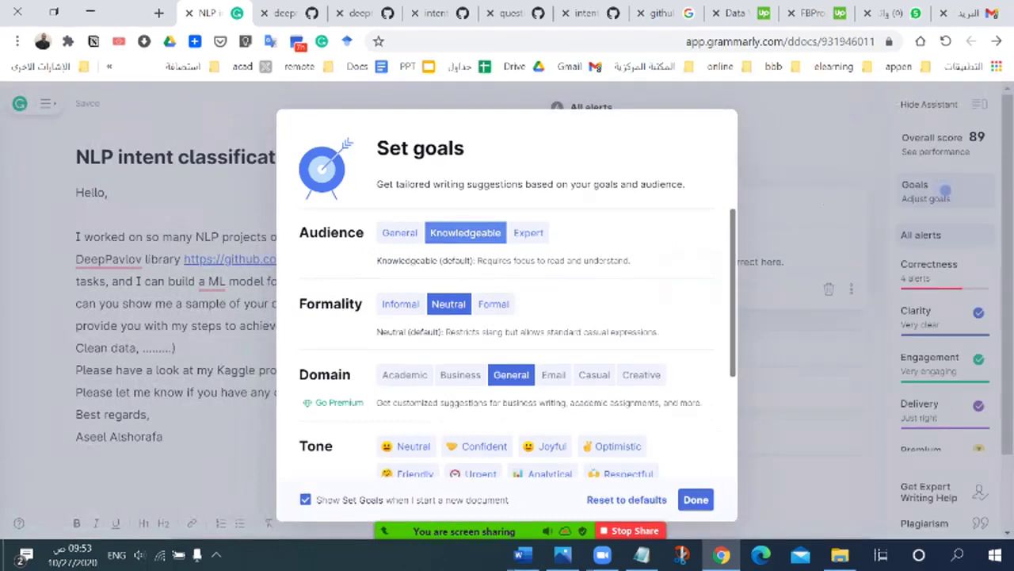
Review the Set goals options, highlighting the Audience and Formality headings.
drag(388, 148, 457, 149)
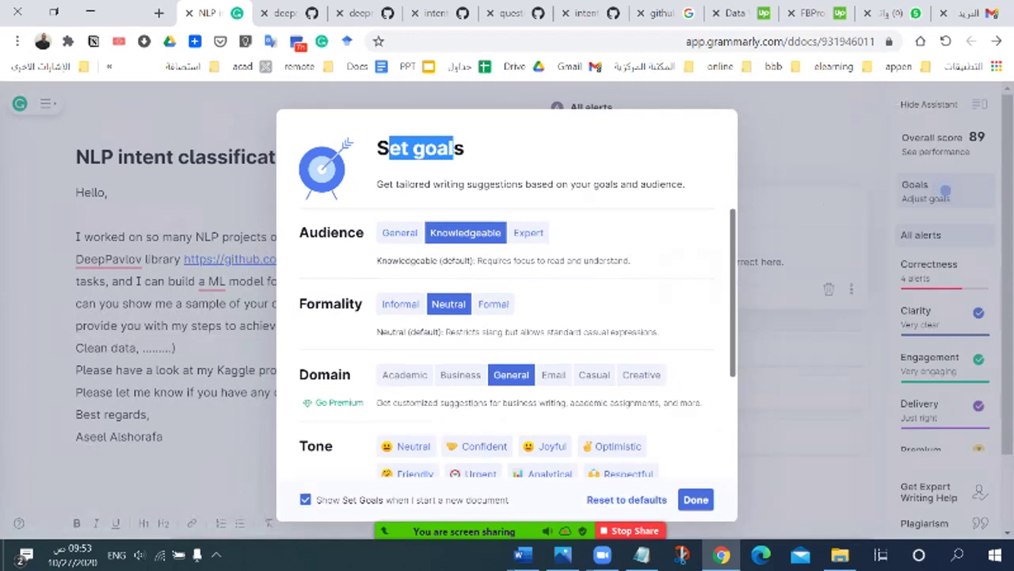
drag(298, 232, 348, 232)
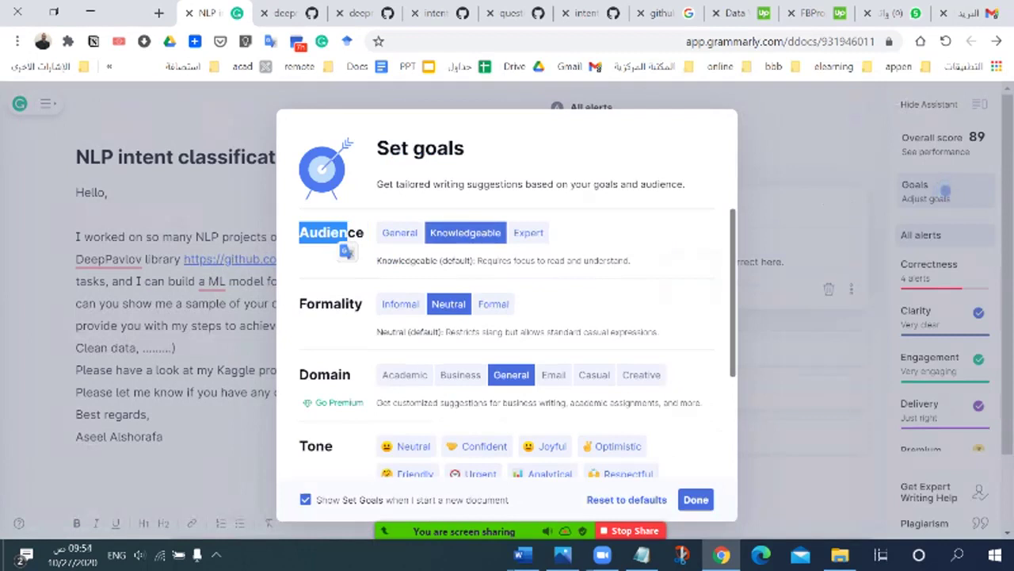
mouse_move(366, 304)
mouse_down()
mouse_move(331, 304)
mouse_move(349, 304)
mouse_up()
double_click(333, 303)
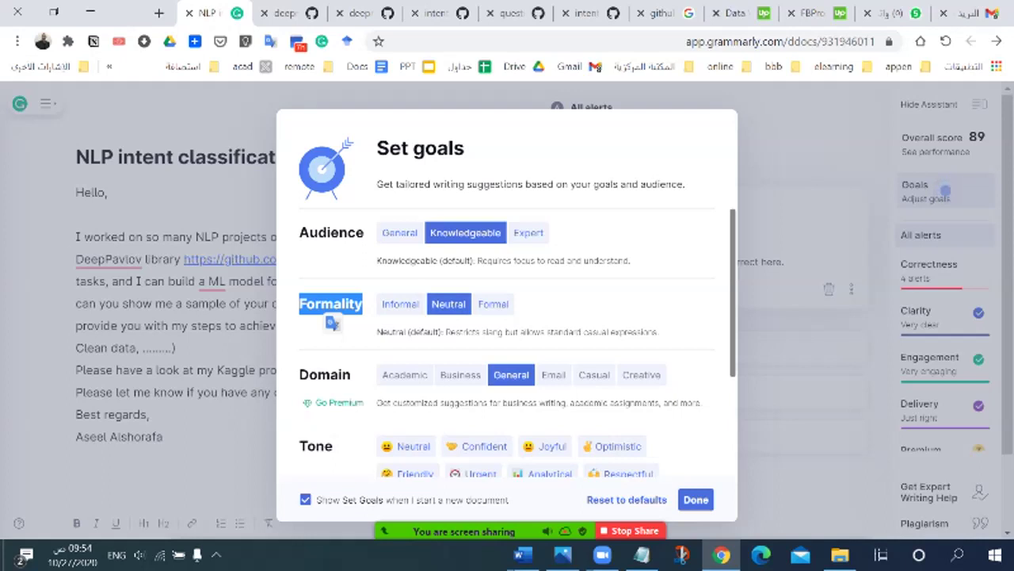
scroll(333, 322, down, 2)
scroll(333, 321, up, 1)
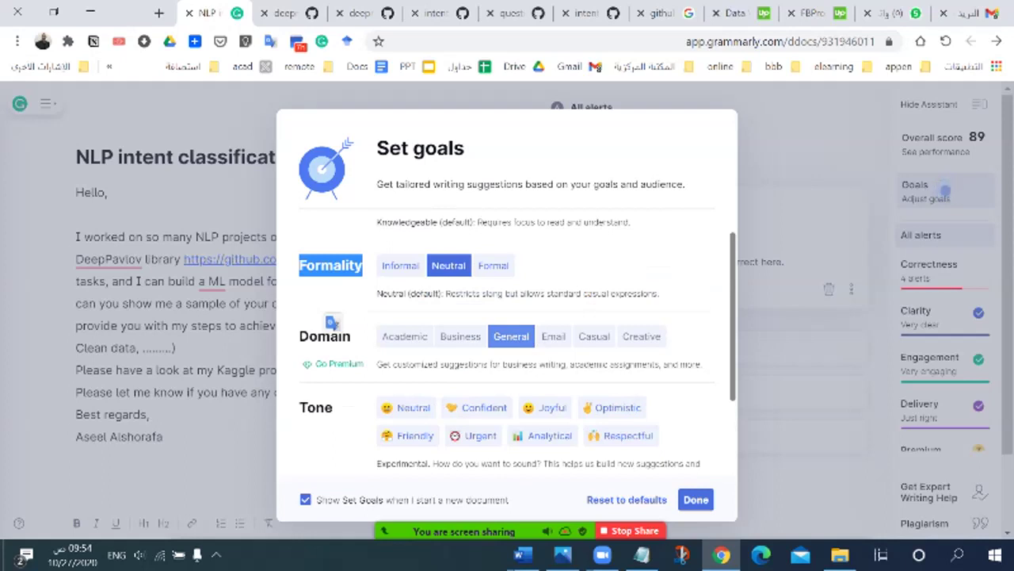
scroll(332, 323, down, 2)
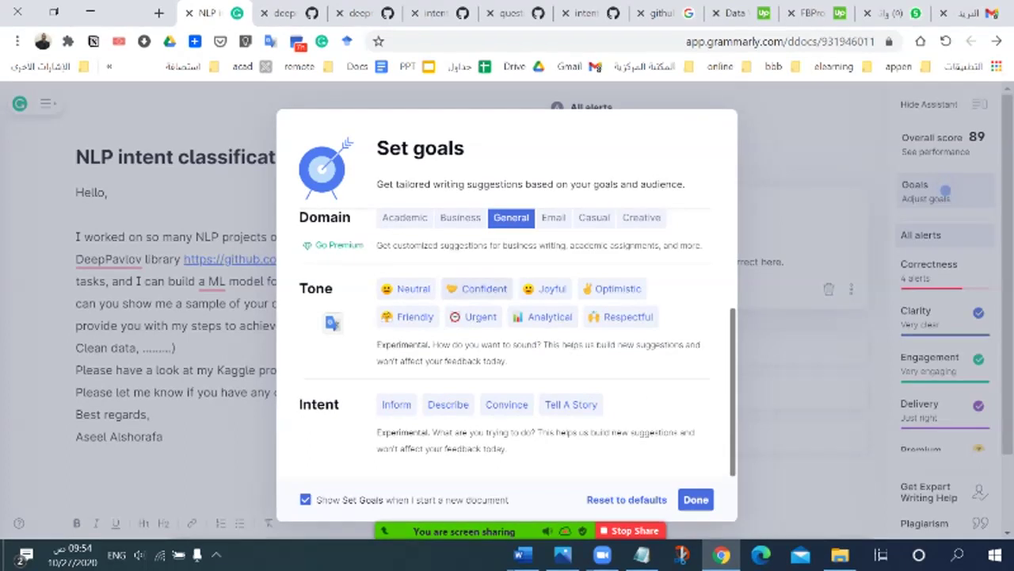
Set goals to Confident tone, Formal formality and Convince intent, then finish the setup.
click(482, 289)
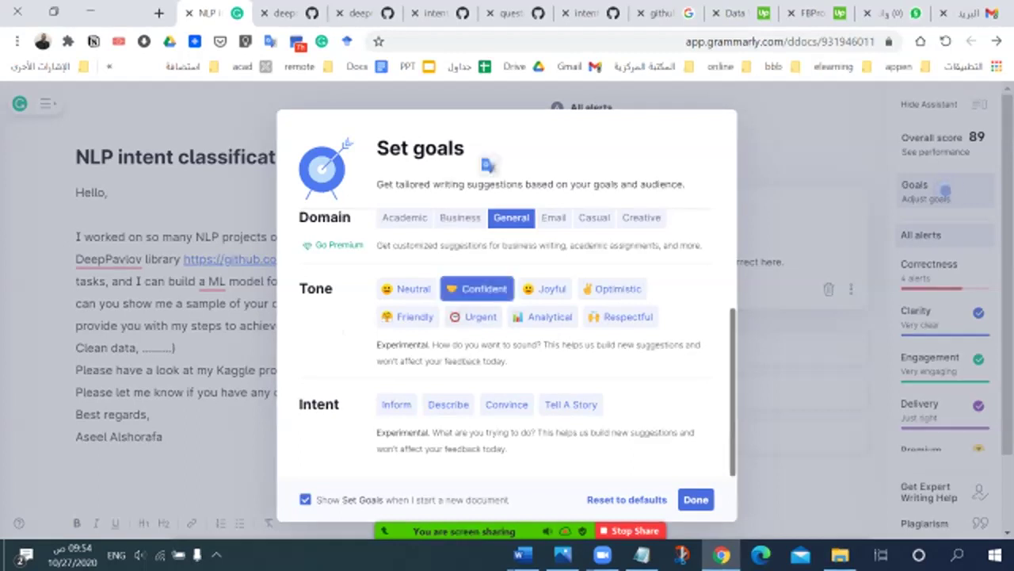
scroll(487, 164, up, 2)
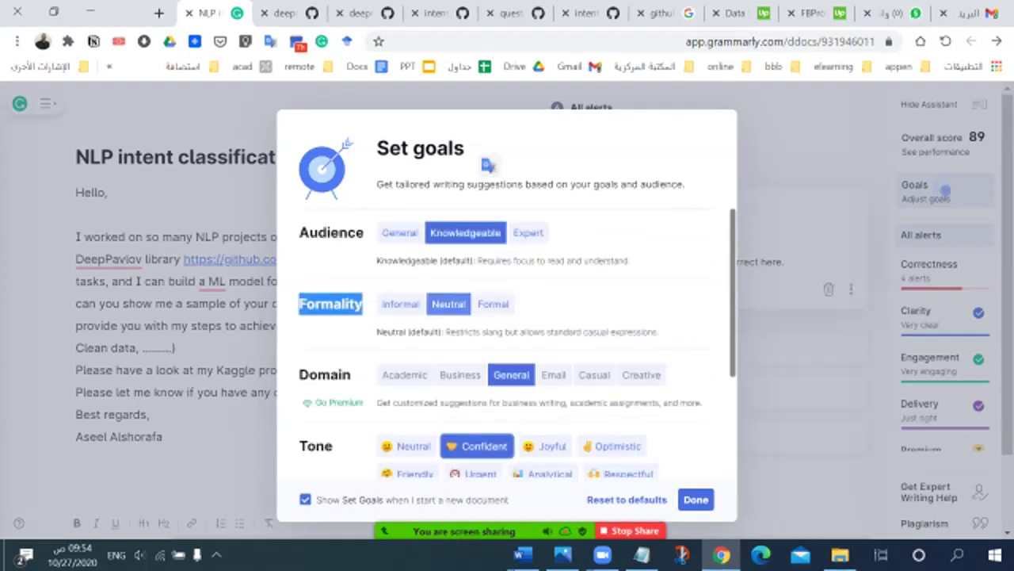
click(498, 309)
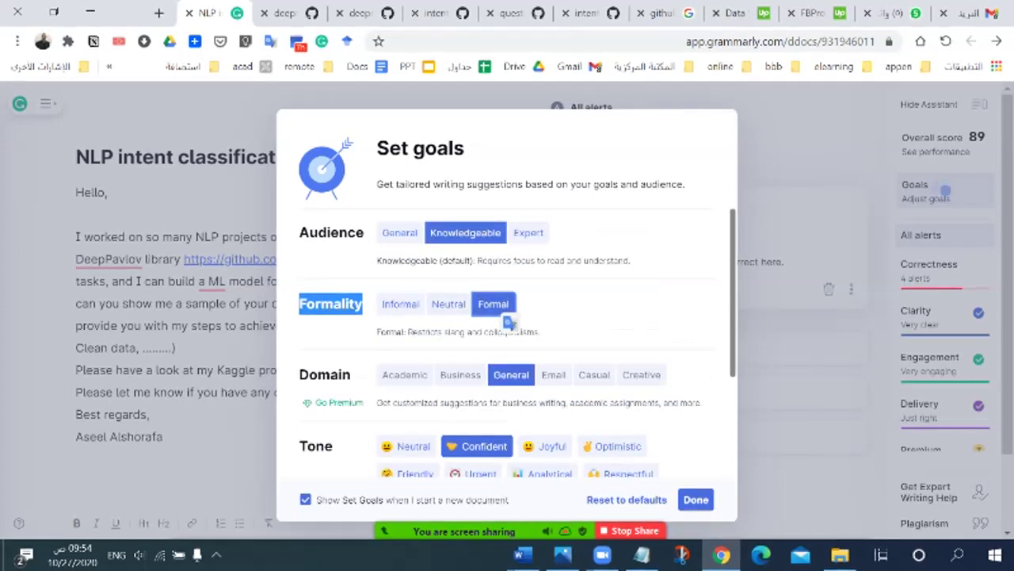
drag(525, 261, 635, 276)
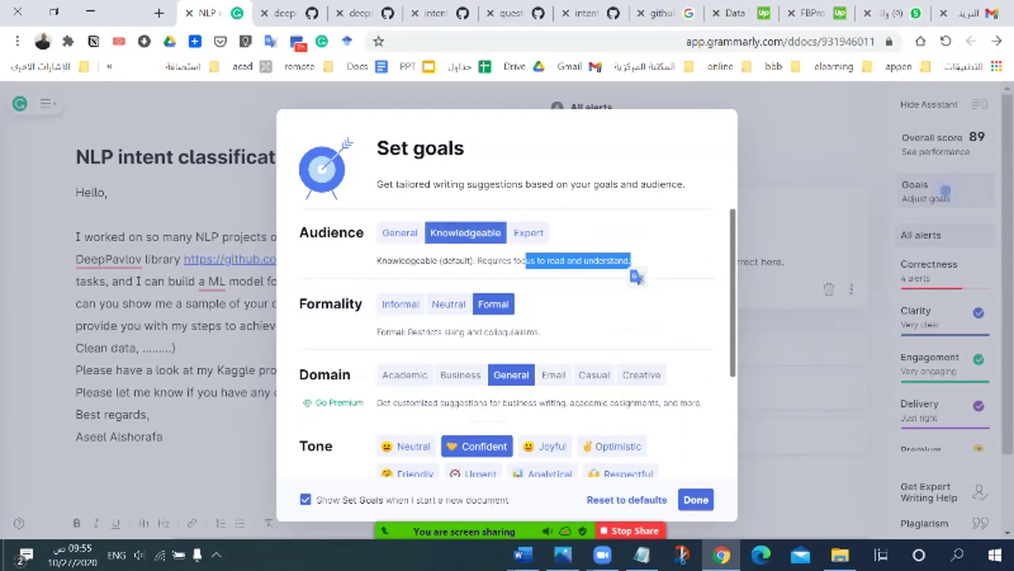
scroll(507, 333, down, 2)
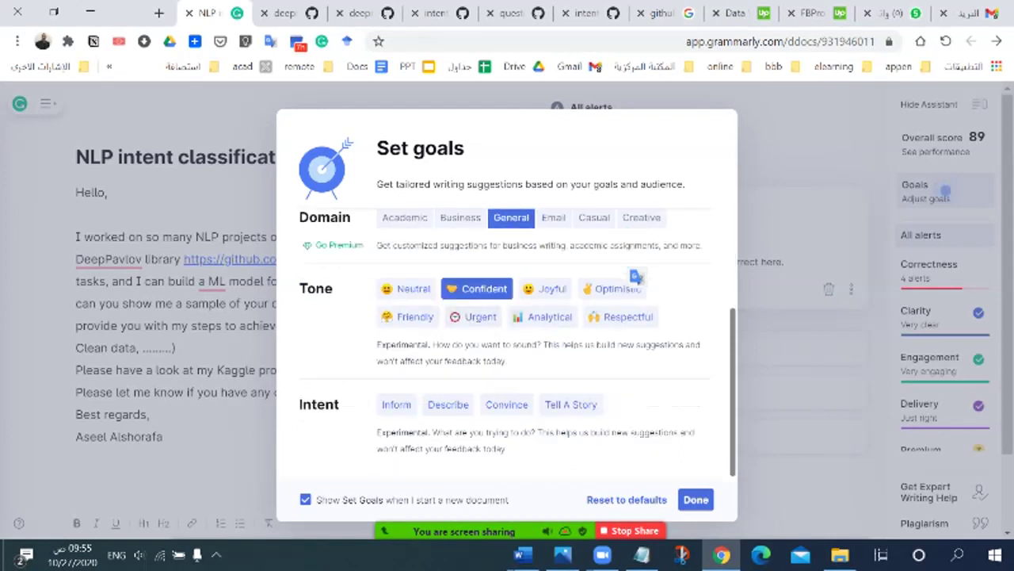
scroll(636, 276, up, 2)
scroll(637, 276, down, 2)
click(507, 404)
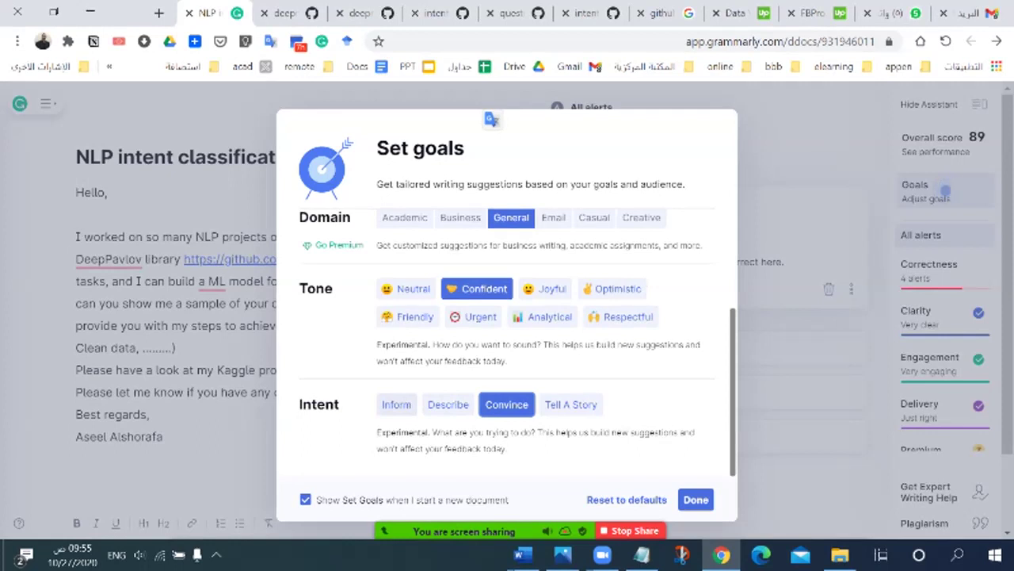
double_click(319, 404)
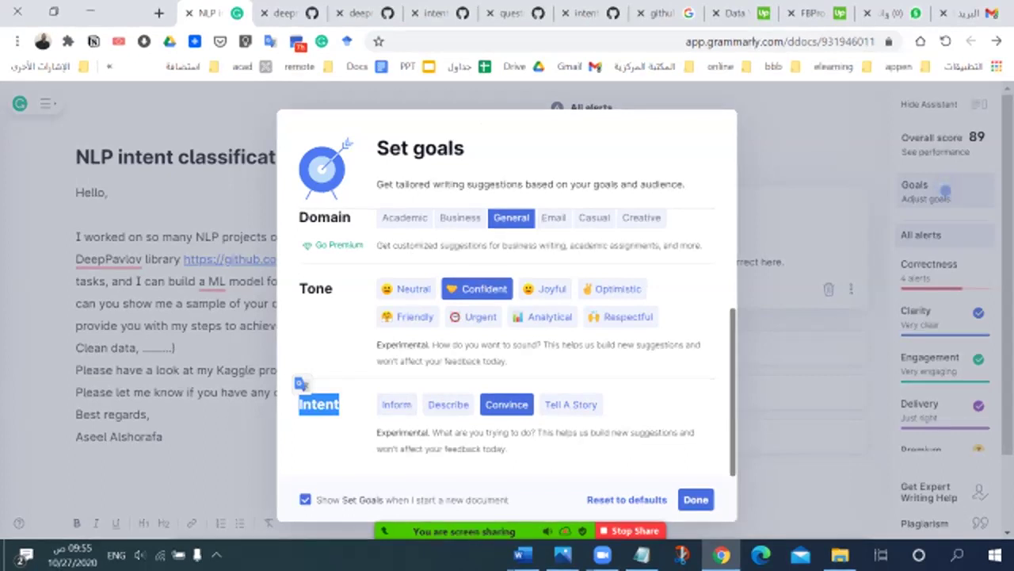
click(696, 499)
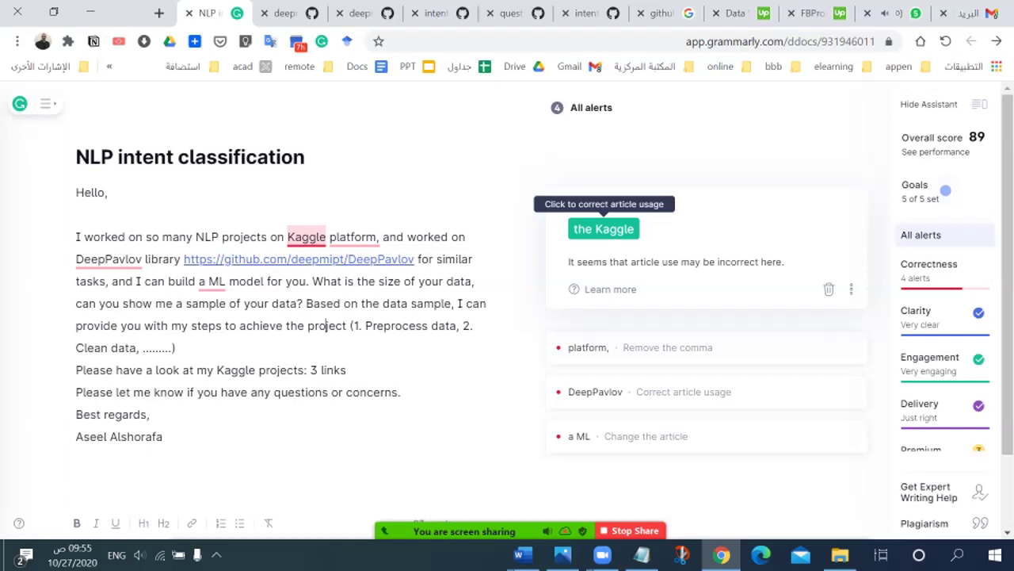
Accept the 'the Kaggle', remove-comma-after-platform and 'an ML' suggestions.
click(604, 228)
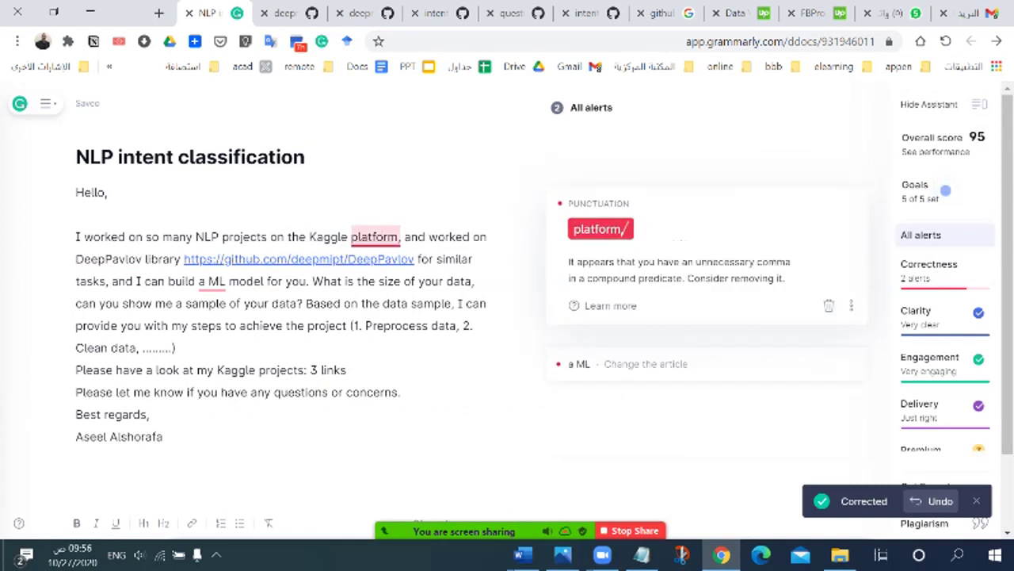
click(602, 229)
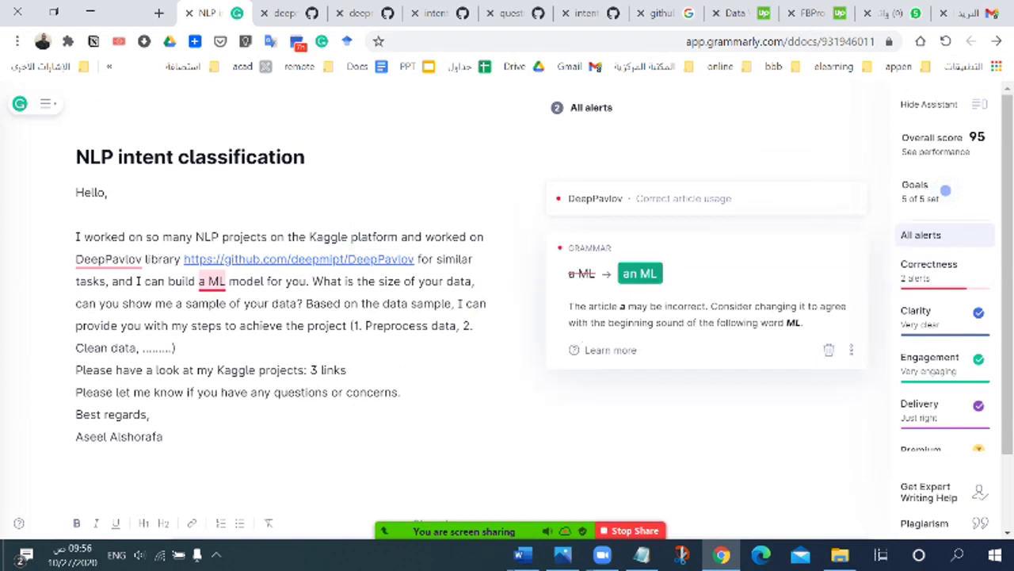
click(640, 272)
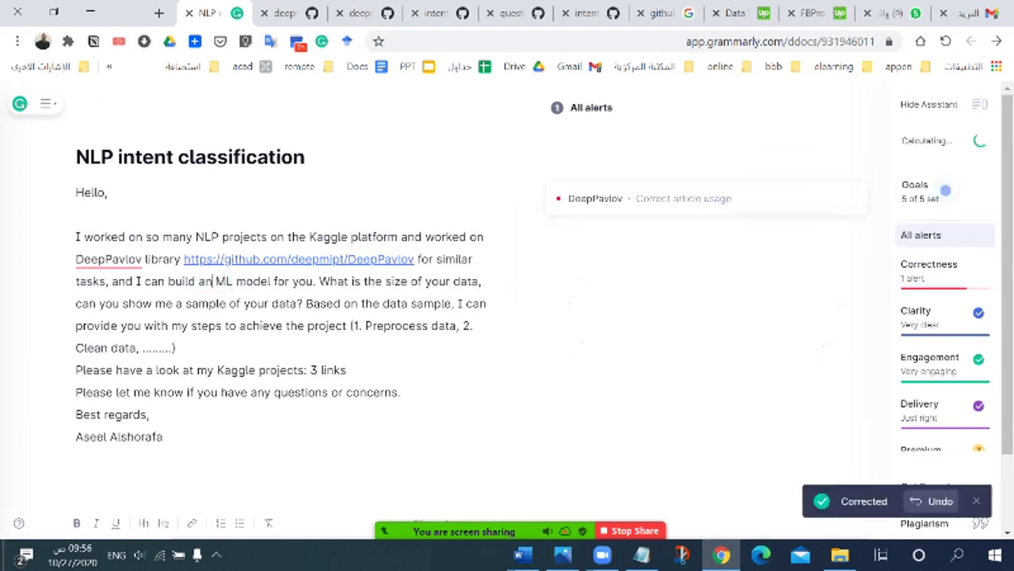
scroll(946, 190, down, 2)
scroll(946, 191, up, 2)
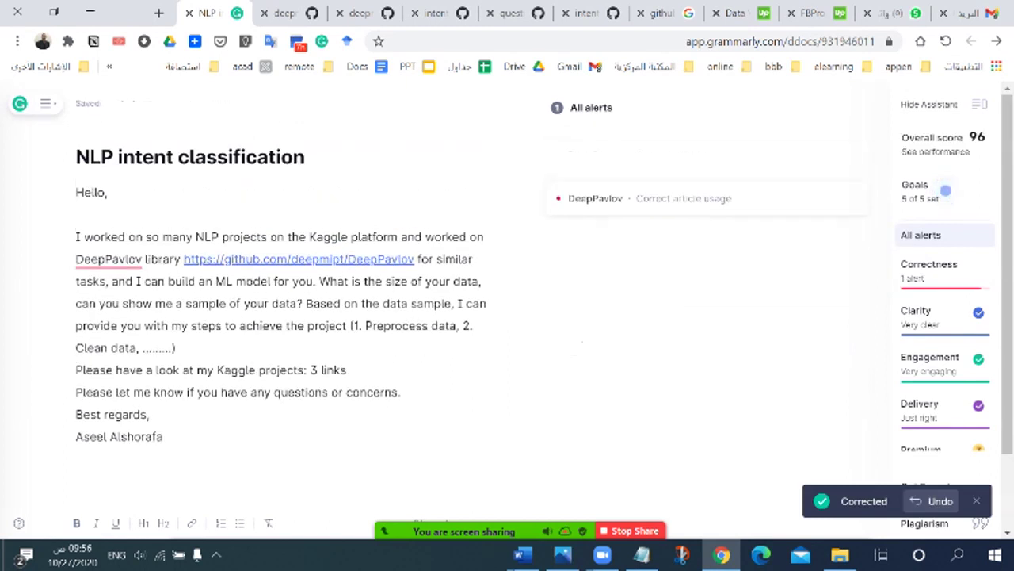
drag(164, 437, 77, 214)
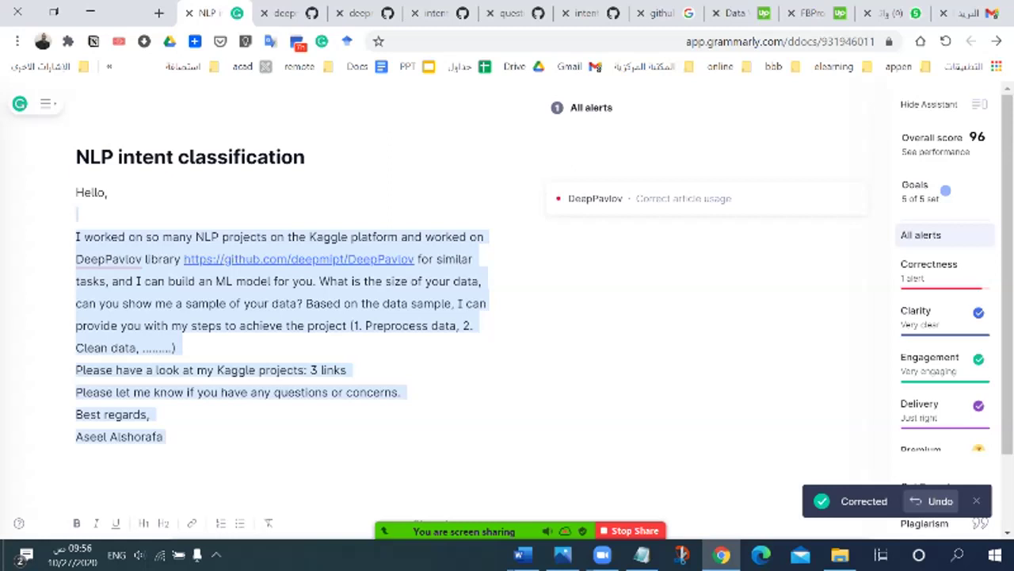
click(177, 347)
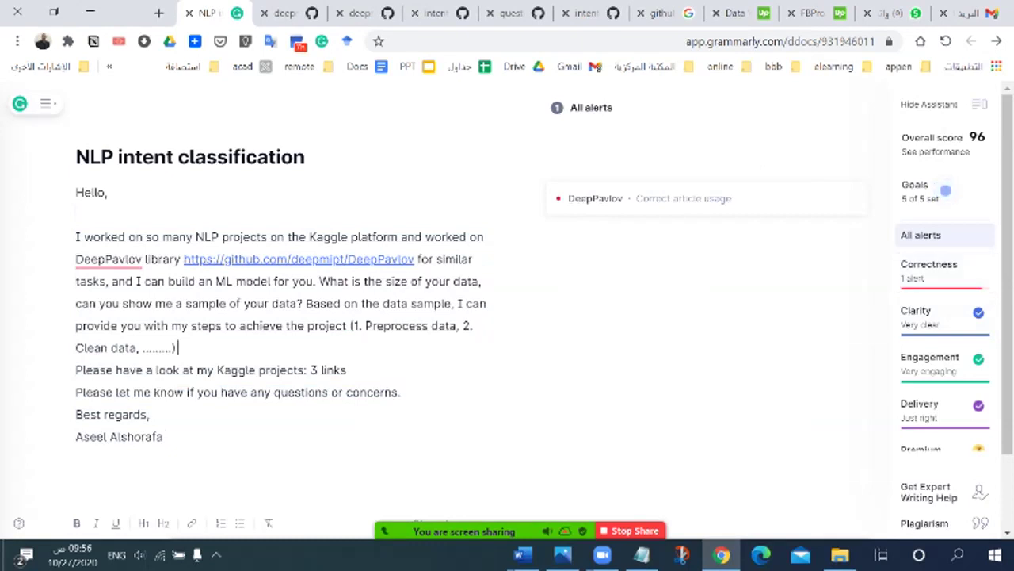
Review Grammarly's corrected letter and select all of its text.
scroll(943, 364, down, 1)
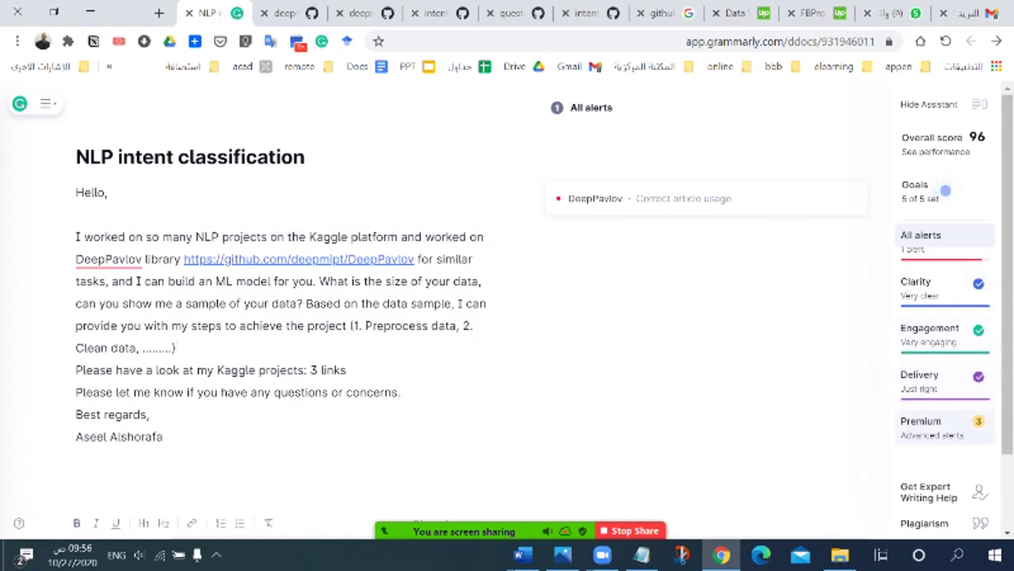
scroll(943, 356, up, 1)
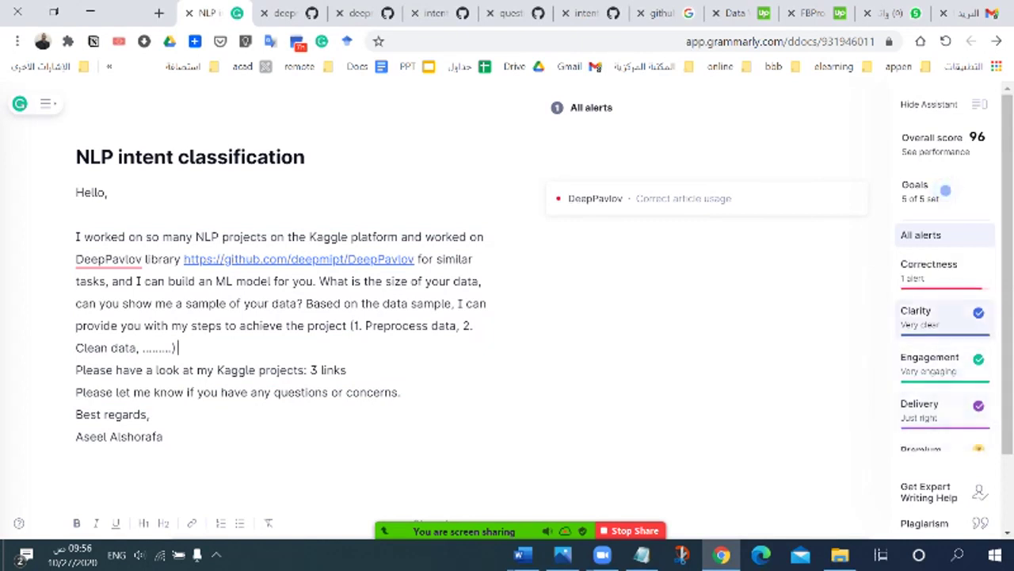
scroll(943, 357, down, 1)
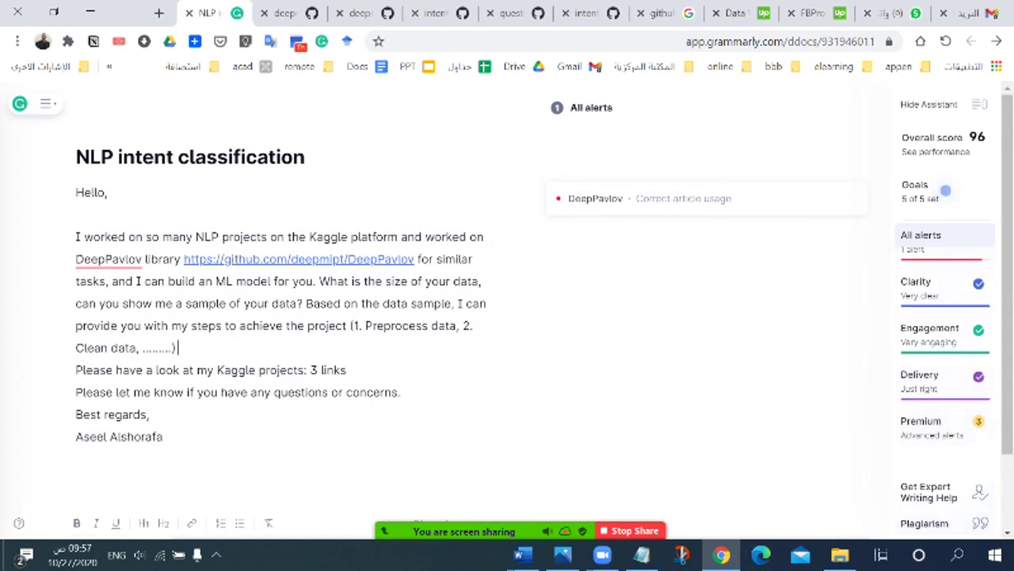
scroll(924, 516, down, 2)
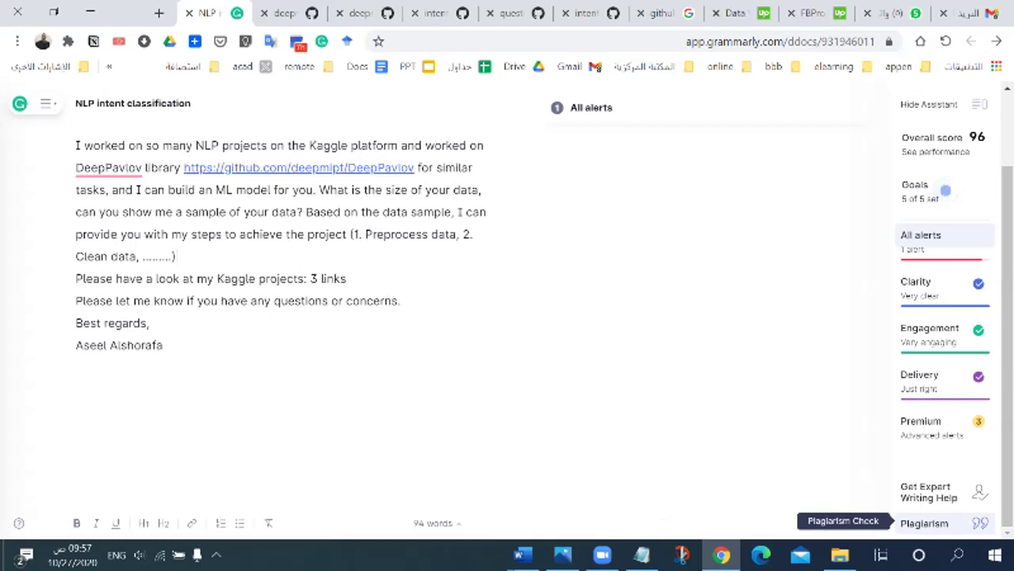
scroll(316, 277, up, 2)
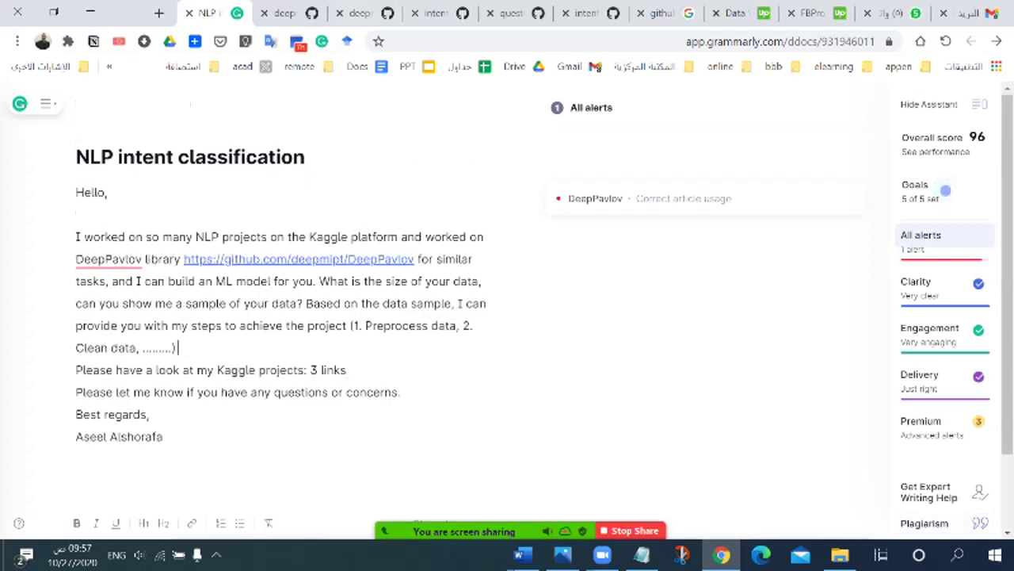
key(ctrl+a)
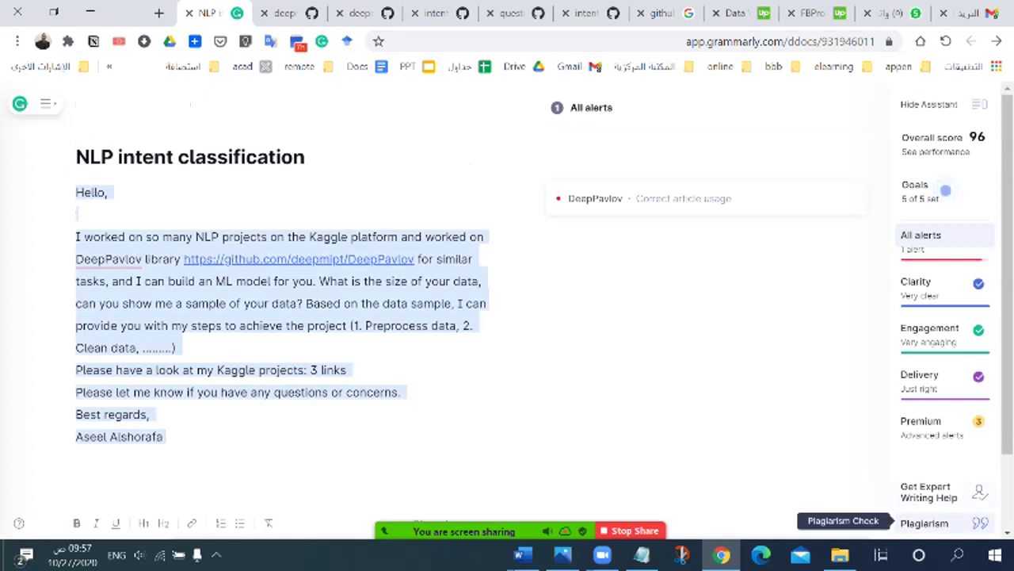
Try a plagiarism check, dismiss the premium offer, and select the letter body for Word.
click(924, 523)
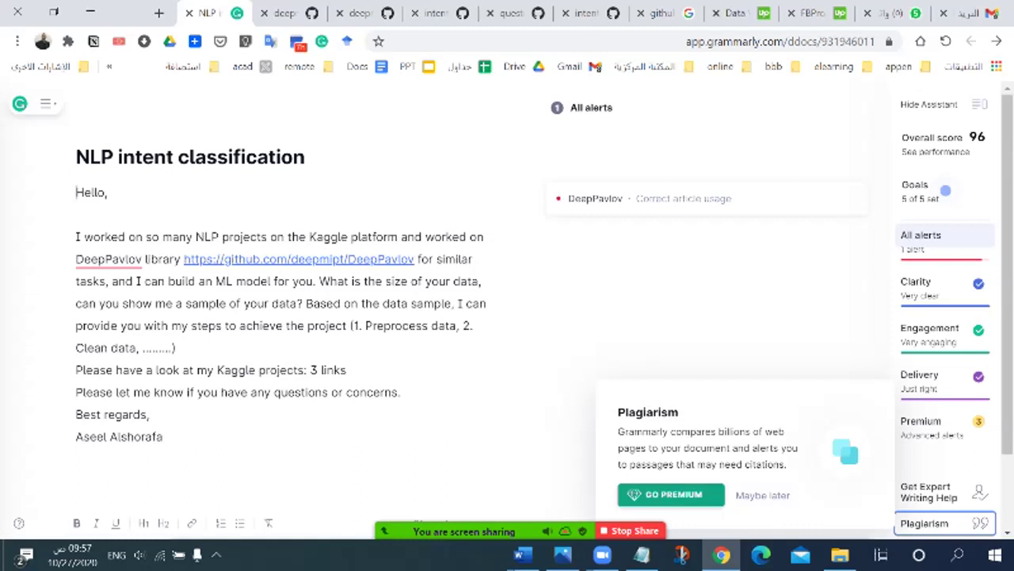
click(762, 495)
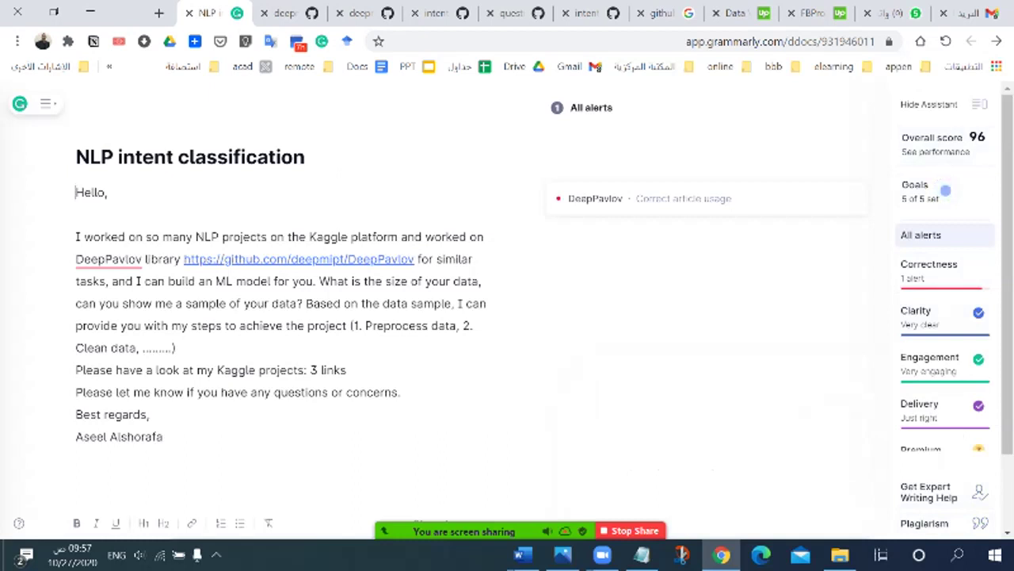
key(shift+Up)
key(shift+Up)
key(shift+Up)
key(shift+Up)
key(shift+Up)
key(shift+Up)
key(shift+Up)
key(shift+Up)
key(shift+Up)
key(shift+Up)
key(shift+Up)
key(shift+Up)
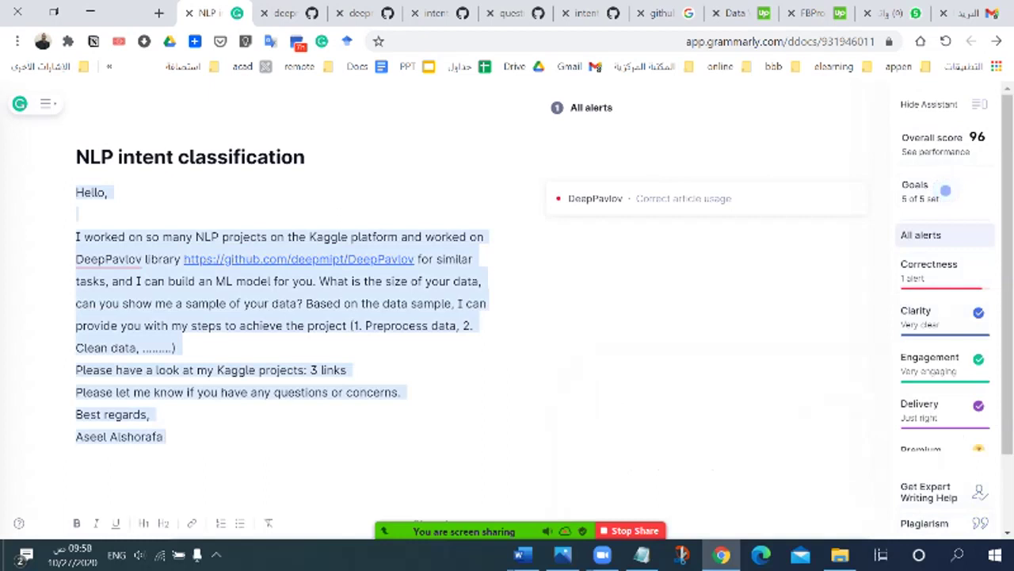
click(520, 554)
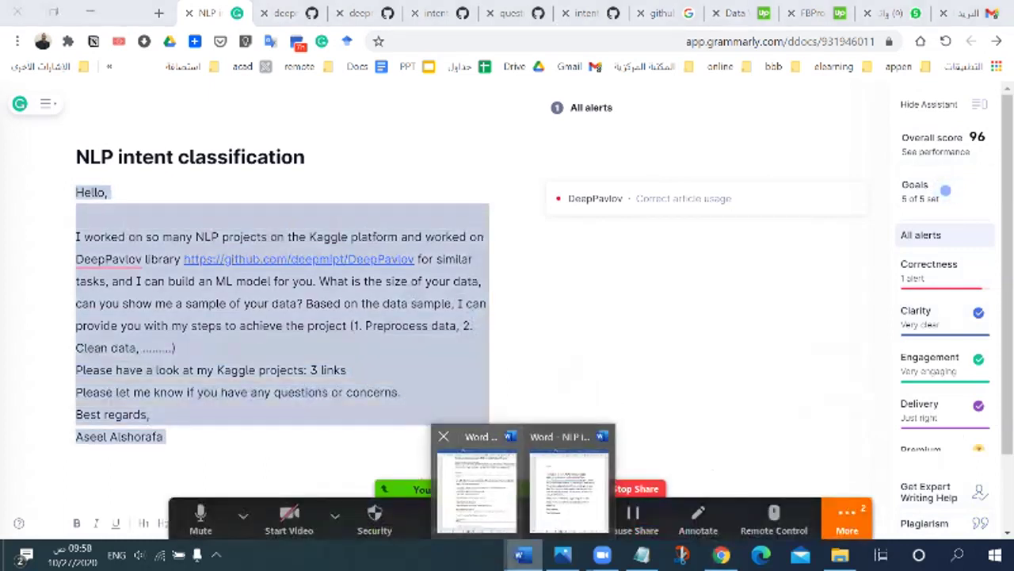
Paste the corrected text over the Word letter as Keep Text Only, set left-to-right, return to Grammarly.
click(569, 485)
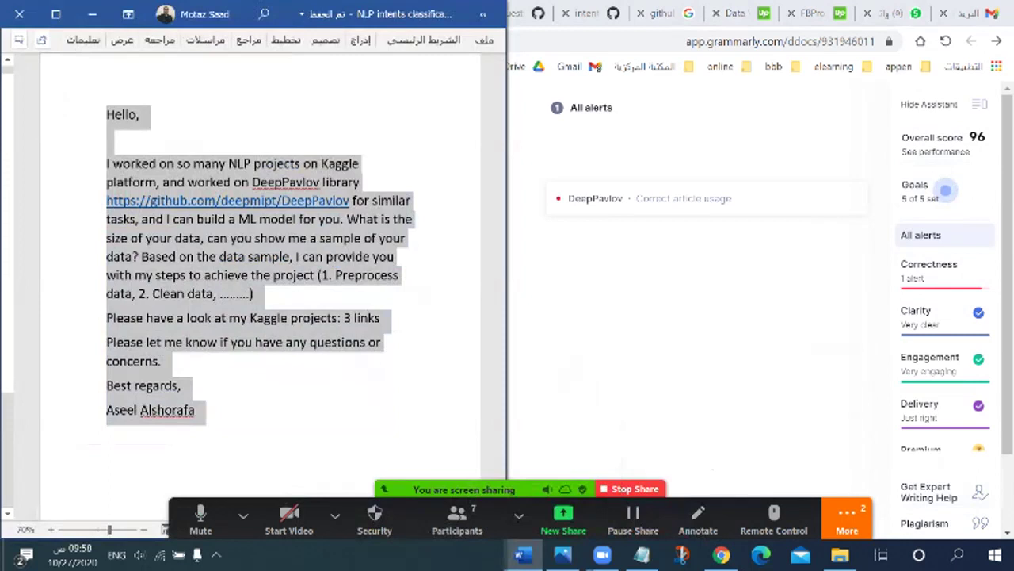
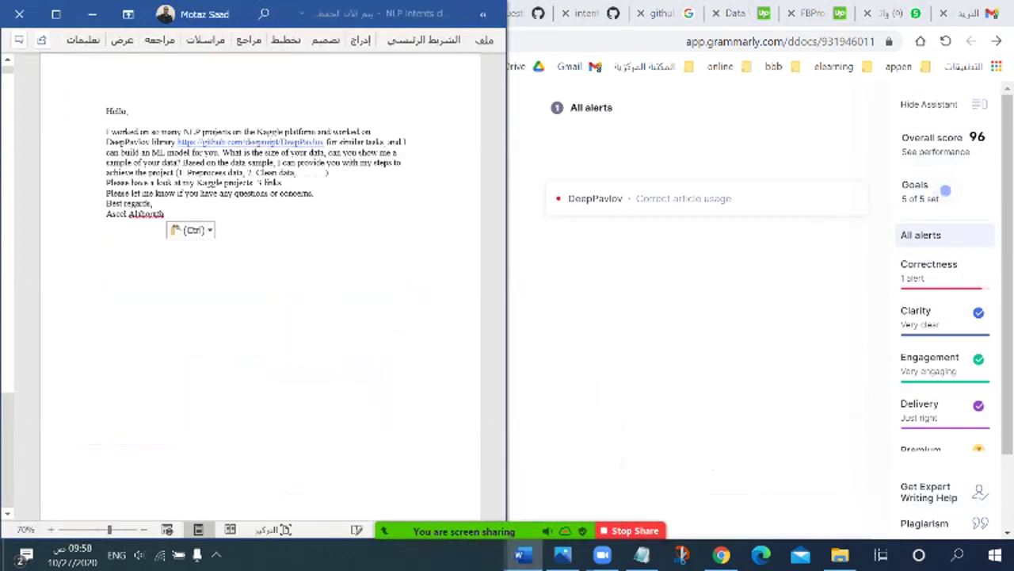
key(ctrl)
key(t)
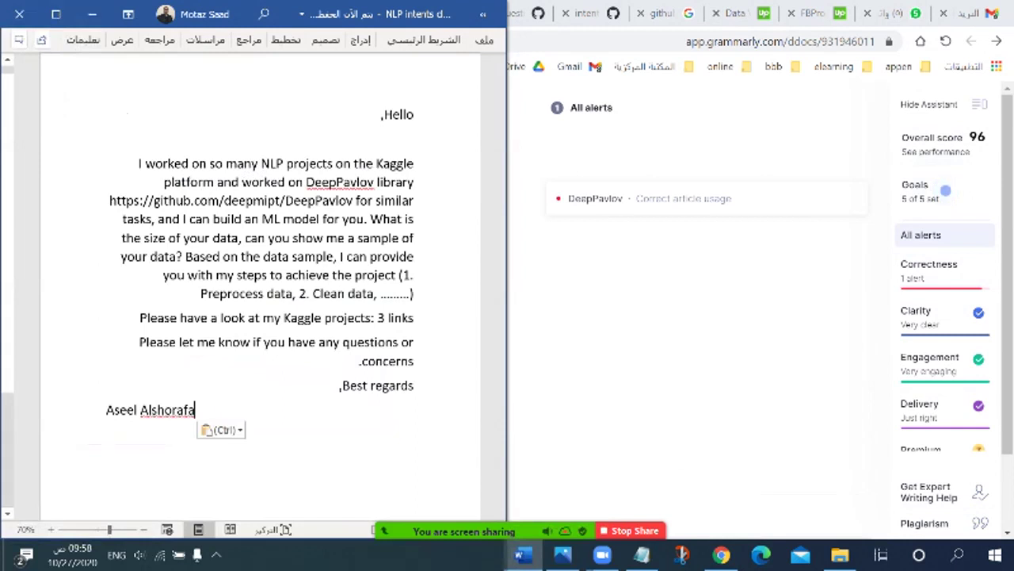
key(ctrl+a)
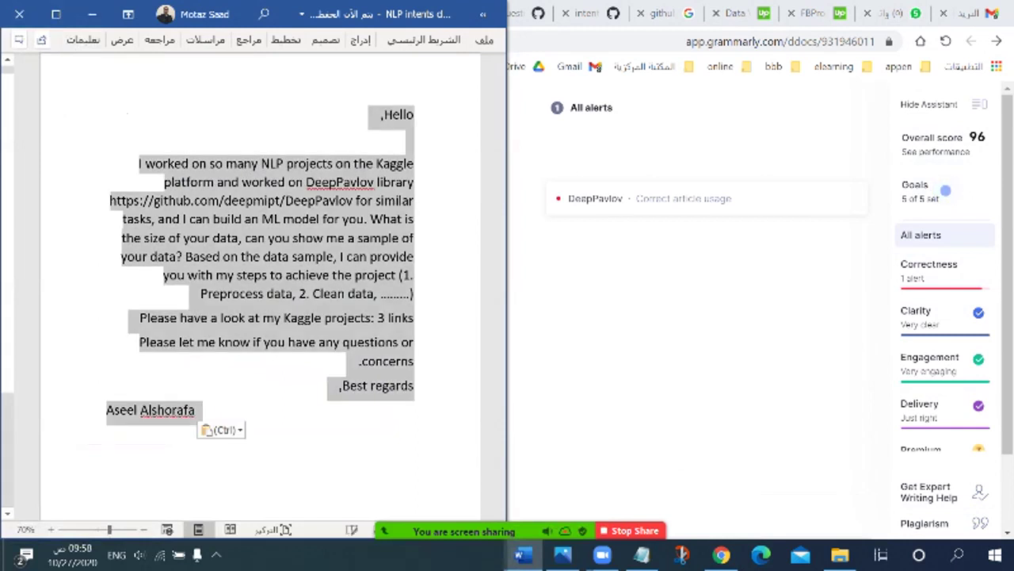
key(ctrl+shift)
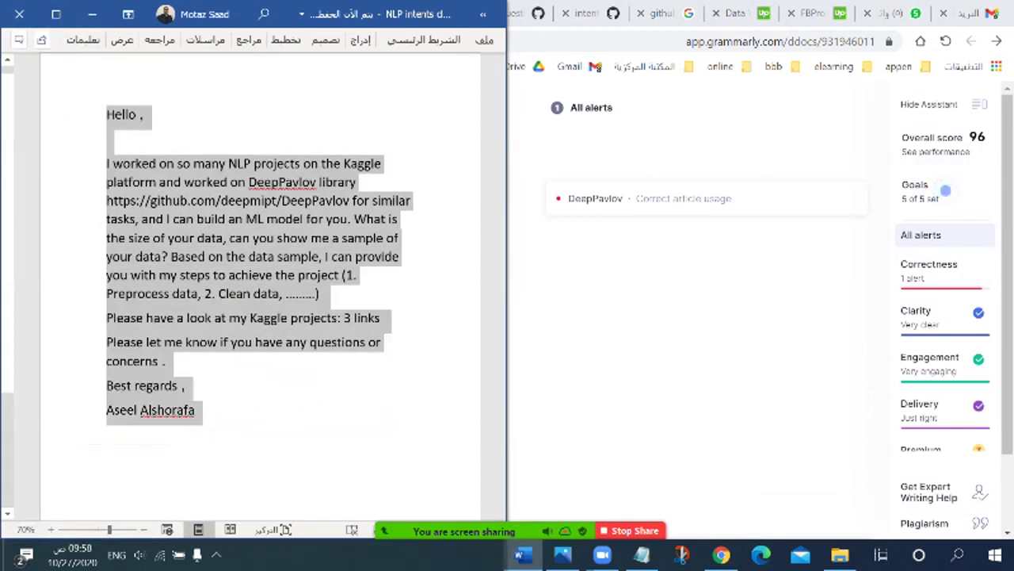
key(alt+Tab)
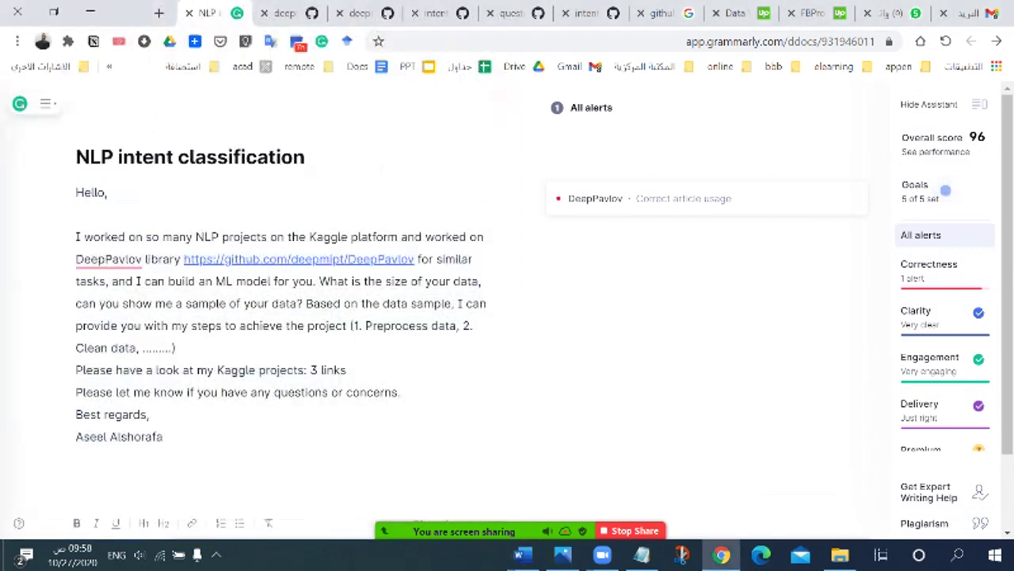
Copy the title 'NLP intent classification' from Grammarly and paste it above the greeting in Word.
triple_click(227, 157)
key(ctrl+c)
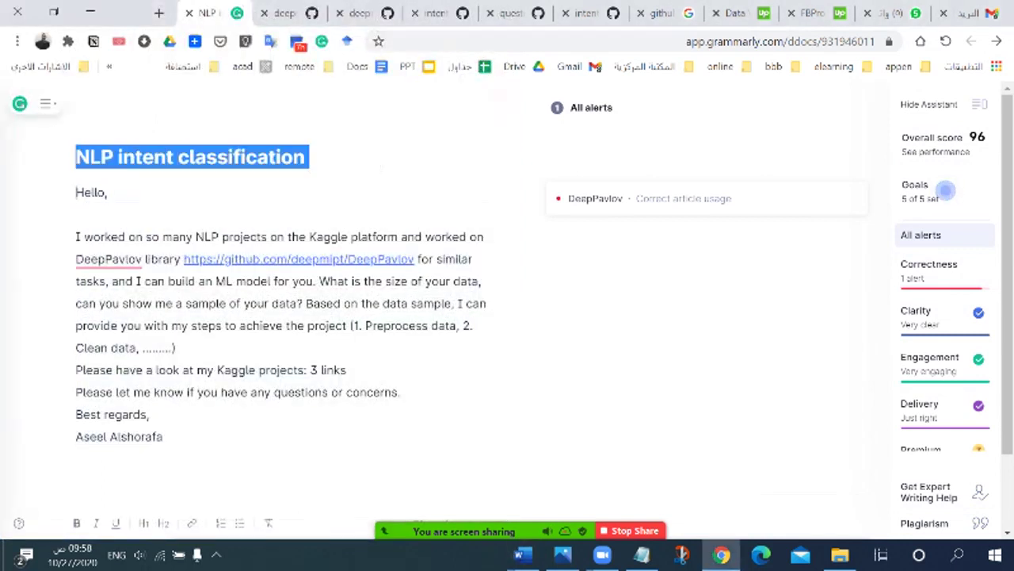
key(alt+Tab)
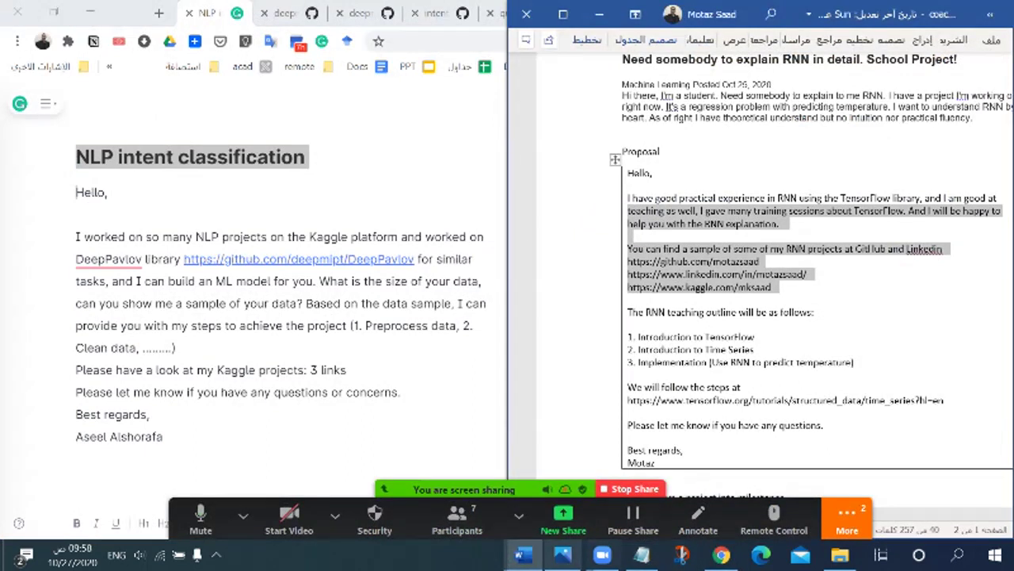
key(alt+Tab)
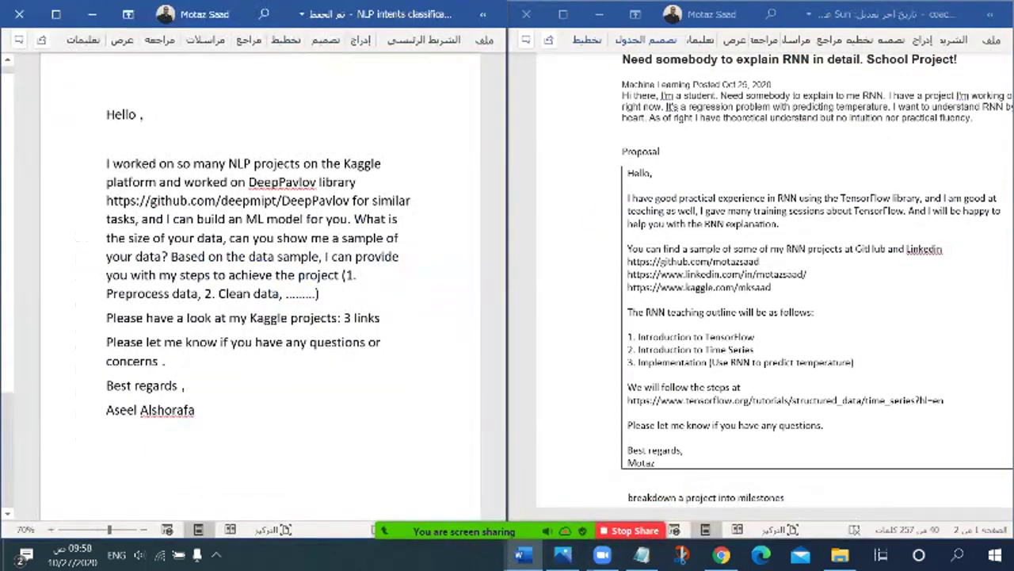
key(Return)
key(Return)
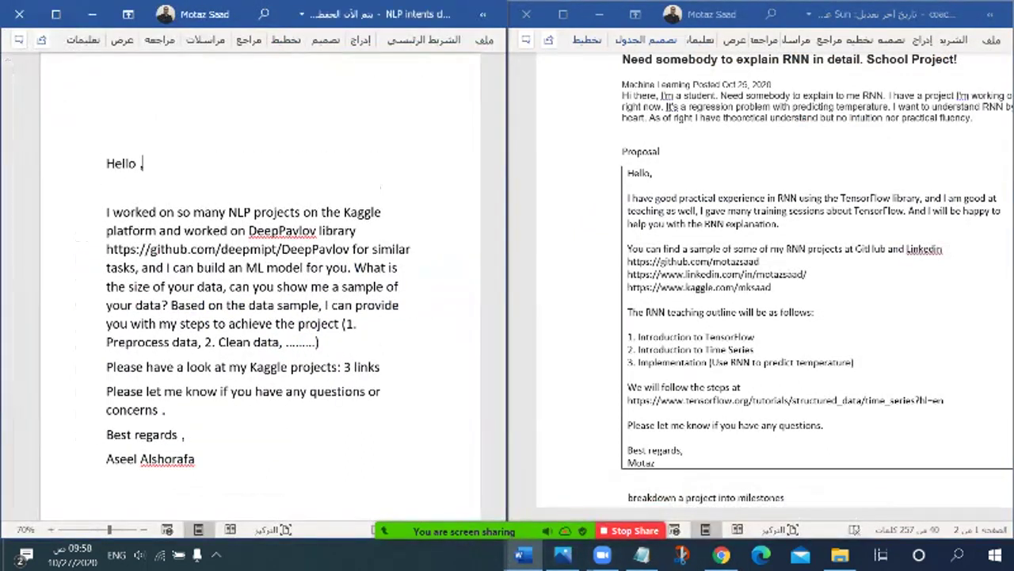
click(128, 164)
click(128, 163)
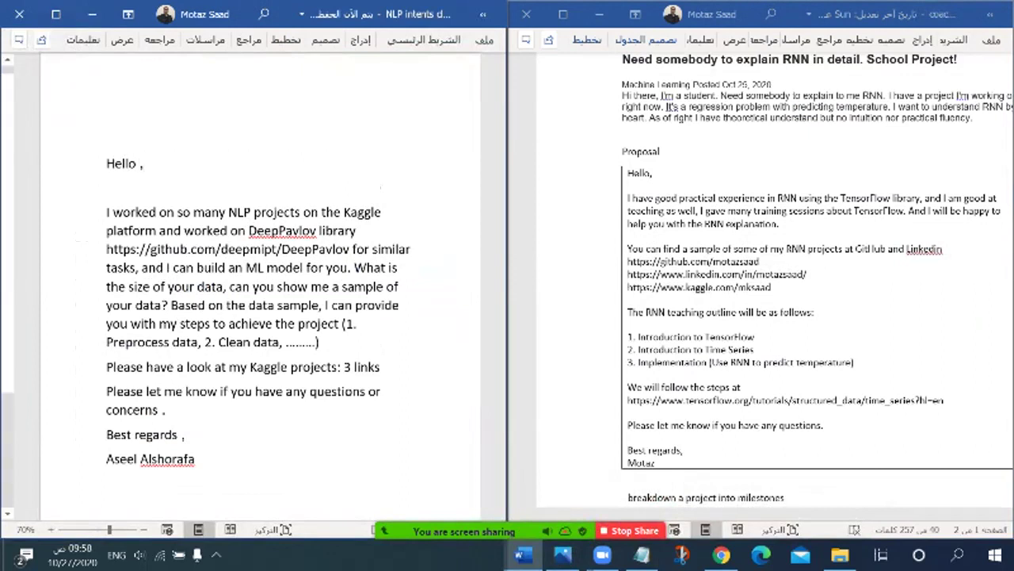
click(56, 13)
click(360, 114)
key(ctrl+v)
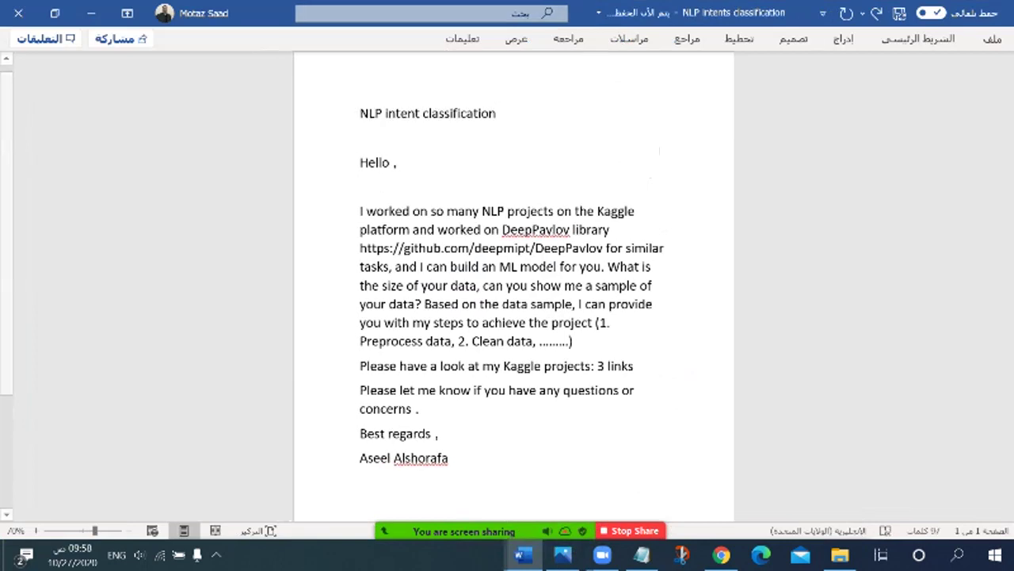
Retype the letter's greeting as 'Hello,'.
click(918, 38)
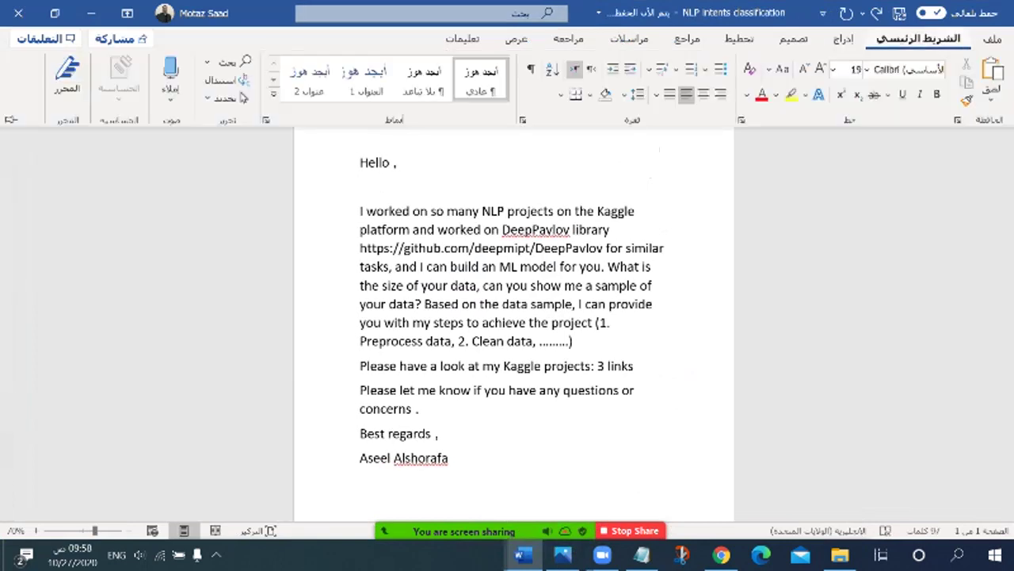
key(ctrl+a)
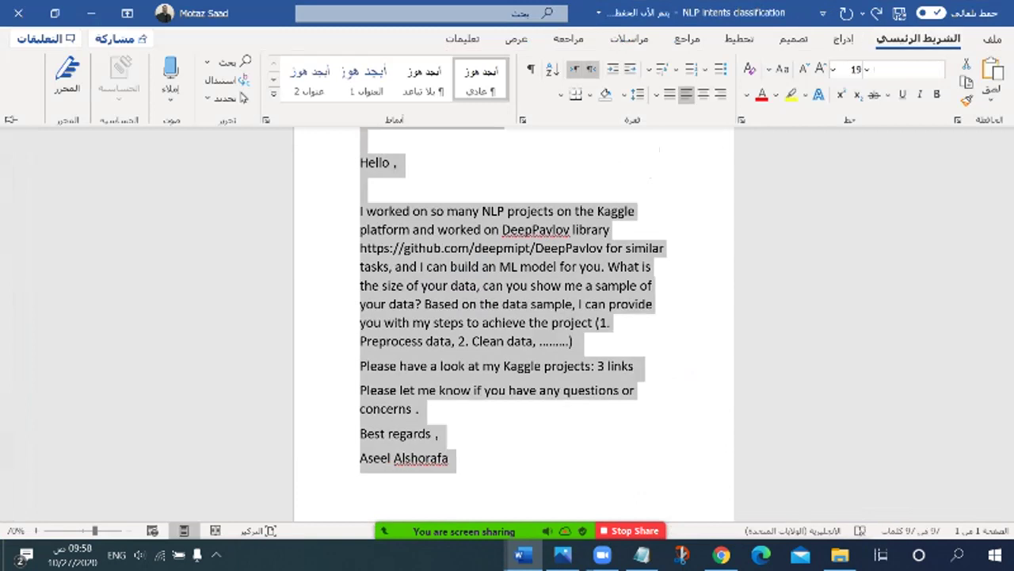
click(395, 164)
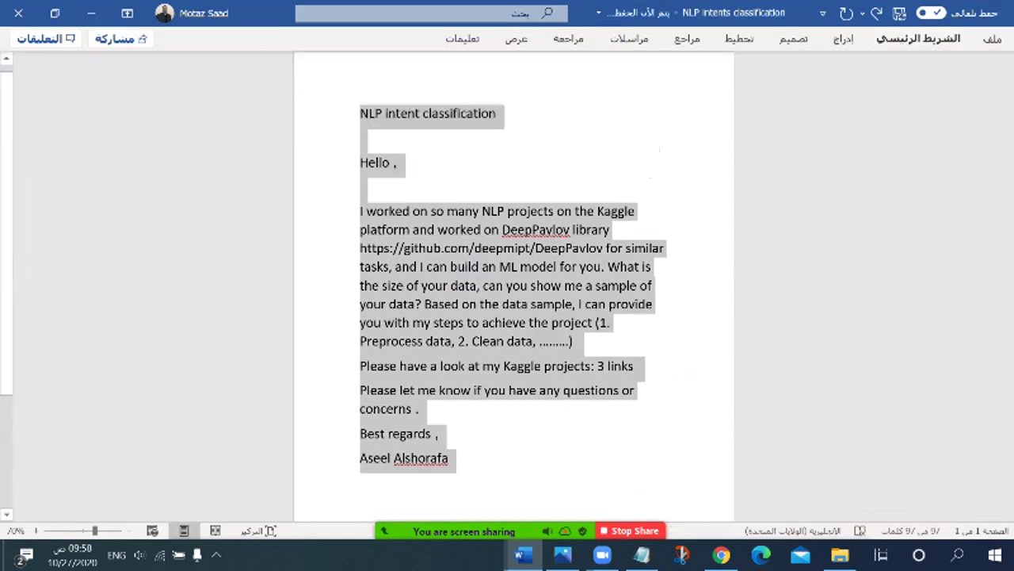
click(395, 164)
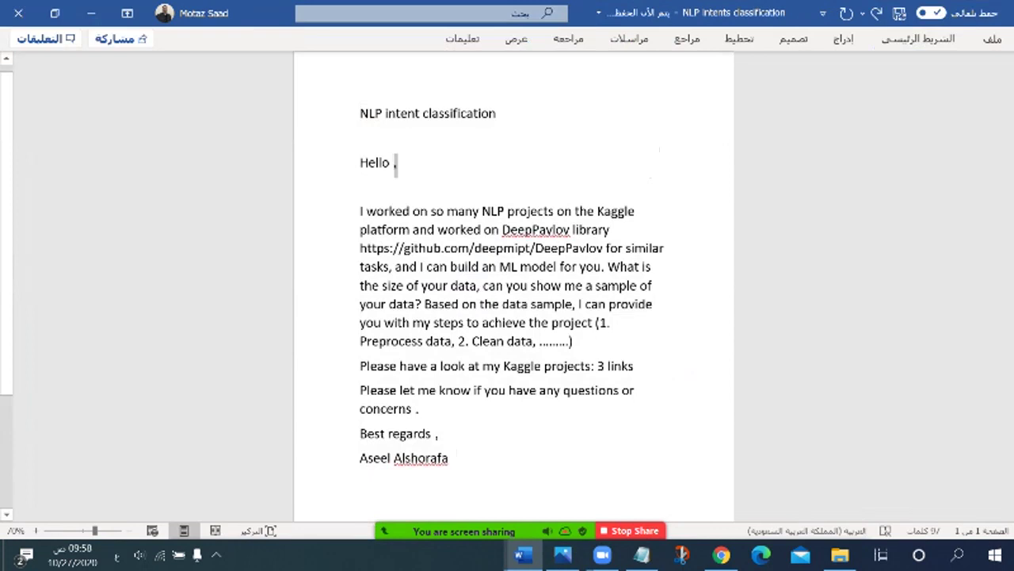
drag(395, 164, 363, 165)
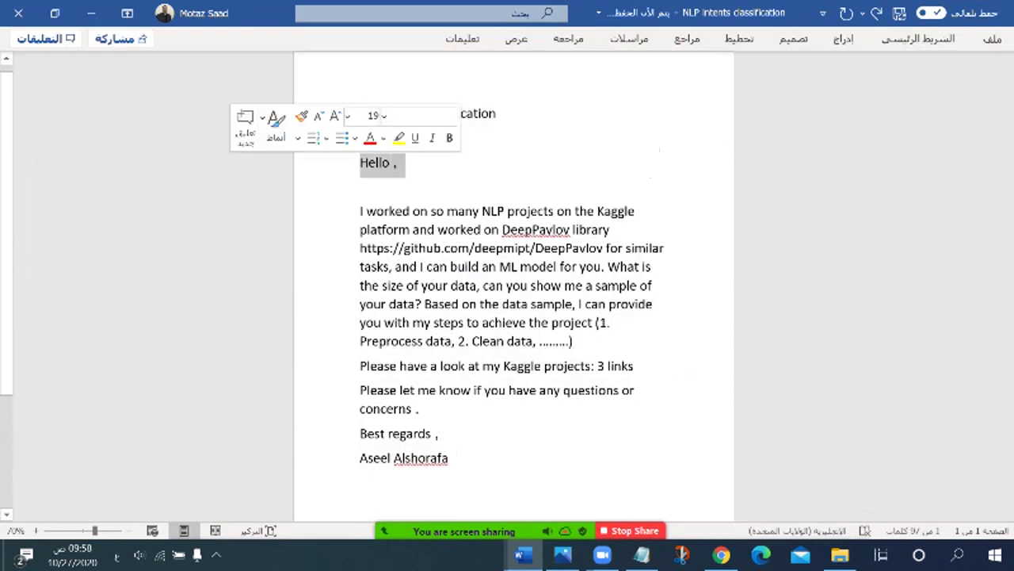
text(Hello,)
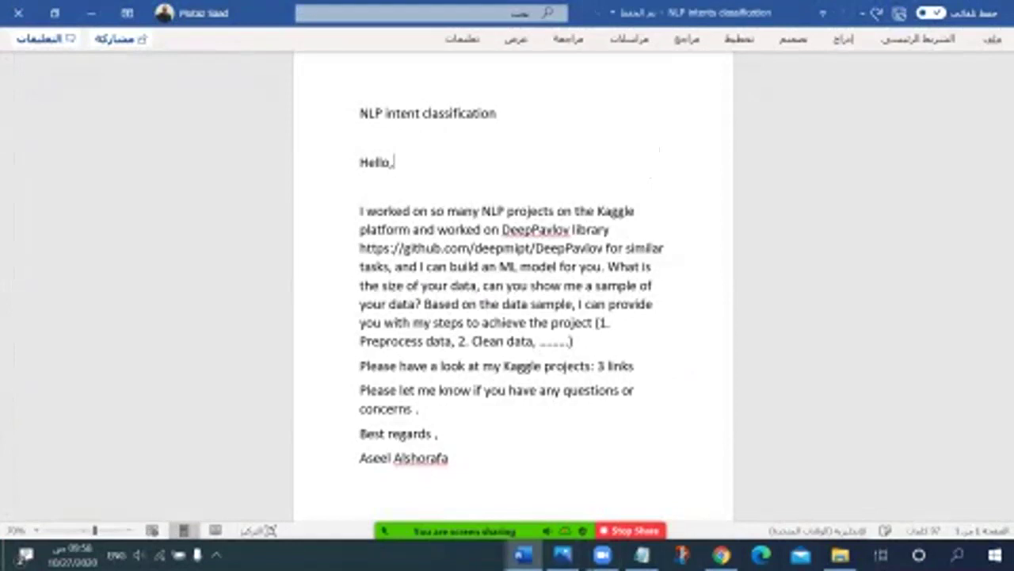
click(917, 534)
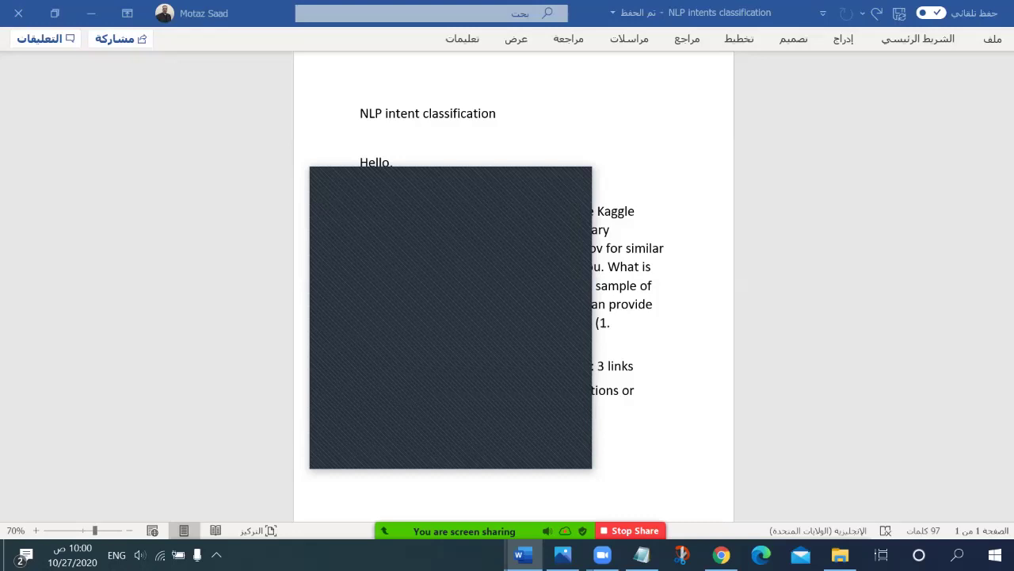
Google 'intent example' in a new browser tab and skim the results.
key(alt+Tab)
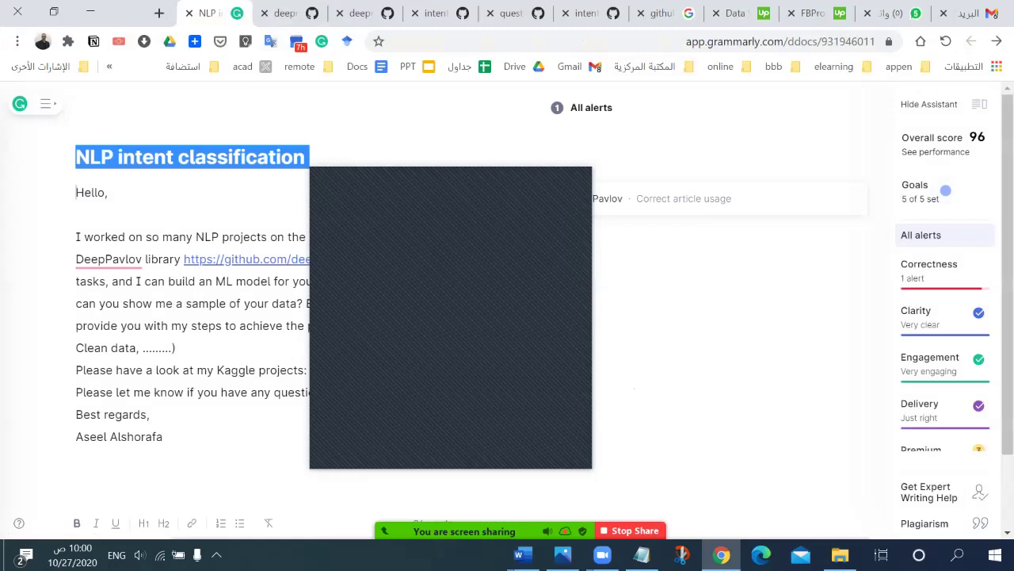
click(158, 13)
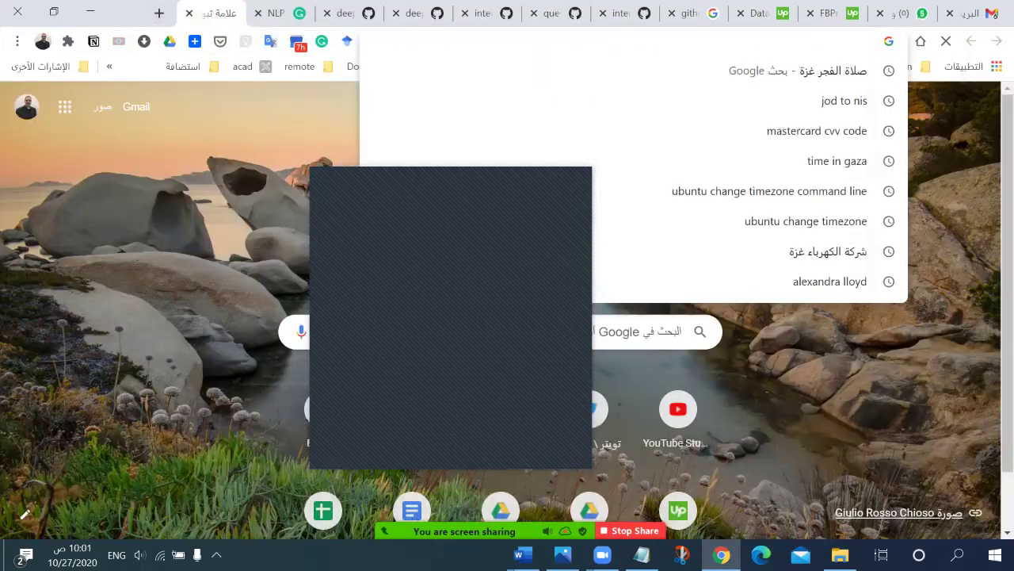
text(intent example)
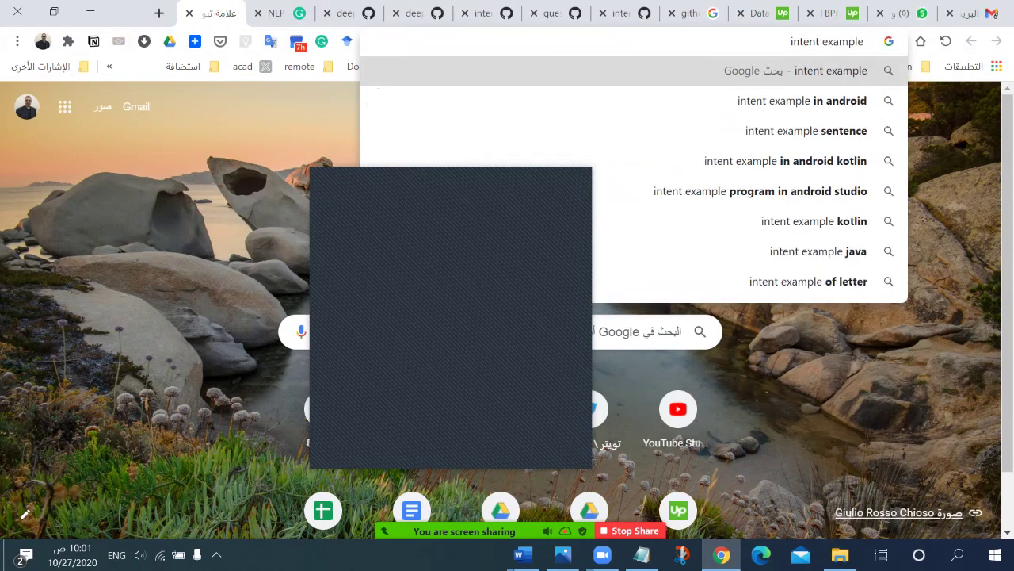
key(Down)
key(Down)
key(Return)
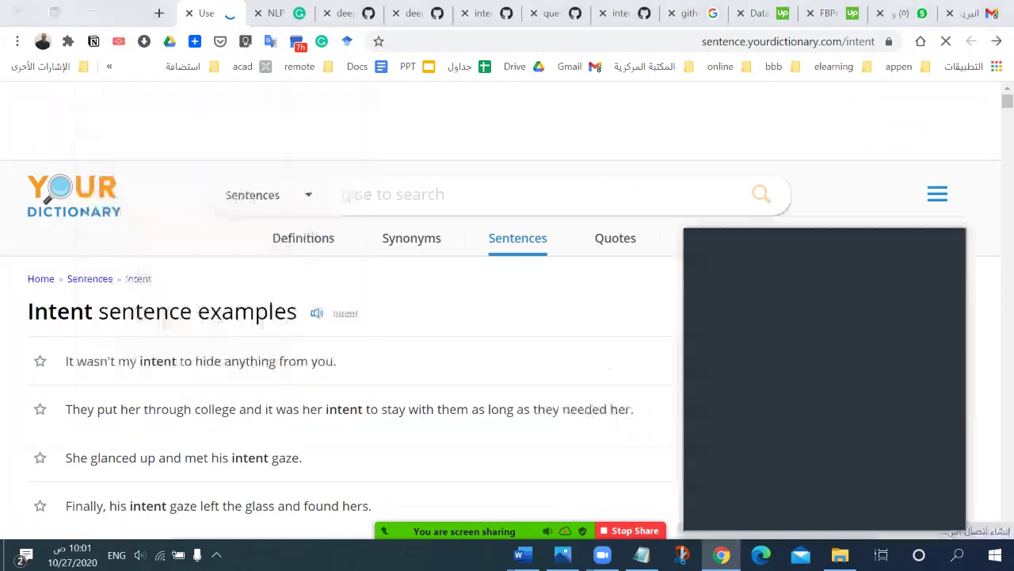
scroll(507, 333, down, 1)
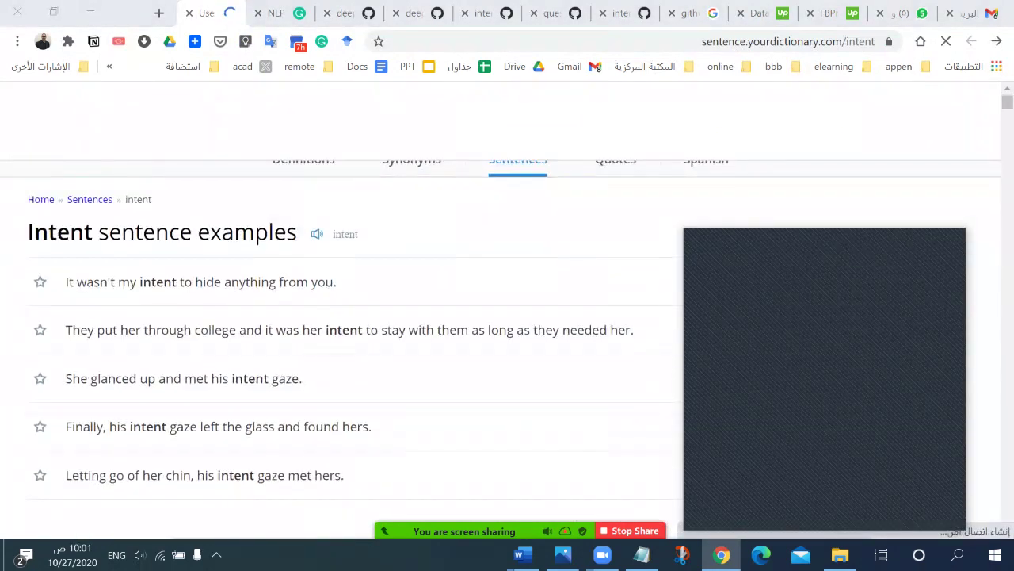
scroll(357, 341, down, 2)
scroll(356, 340, down, 5)
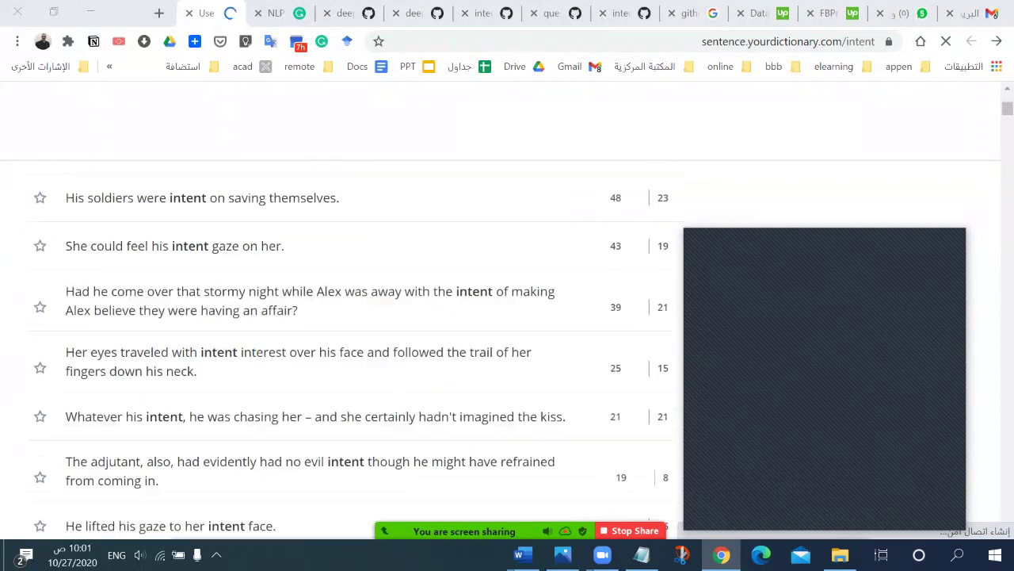
scroll(356, 340, up, 8)
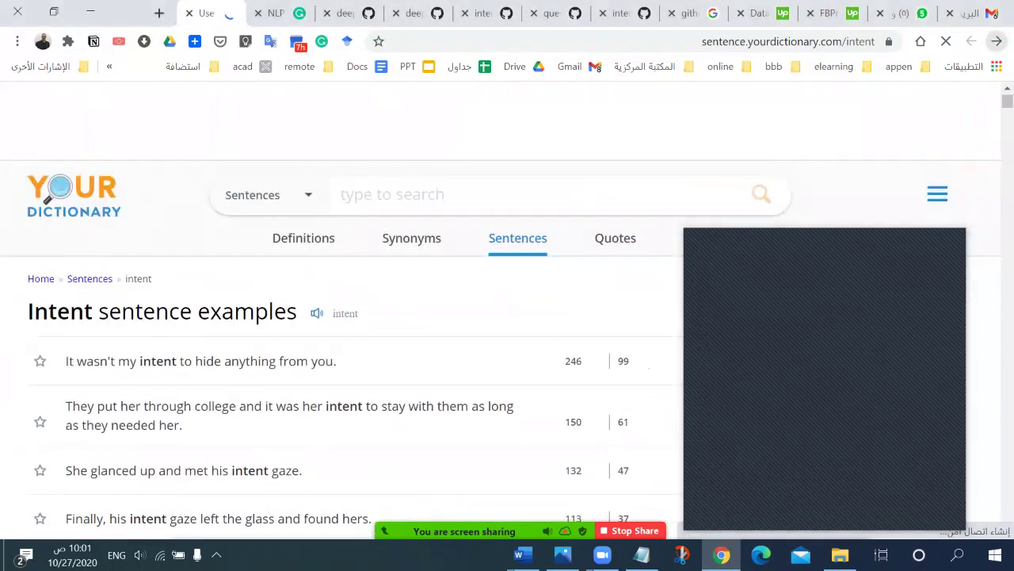
Refine the search to the suggested query 'nlp intent example'.
key(alt+Left)
key(/)
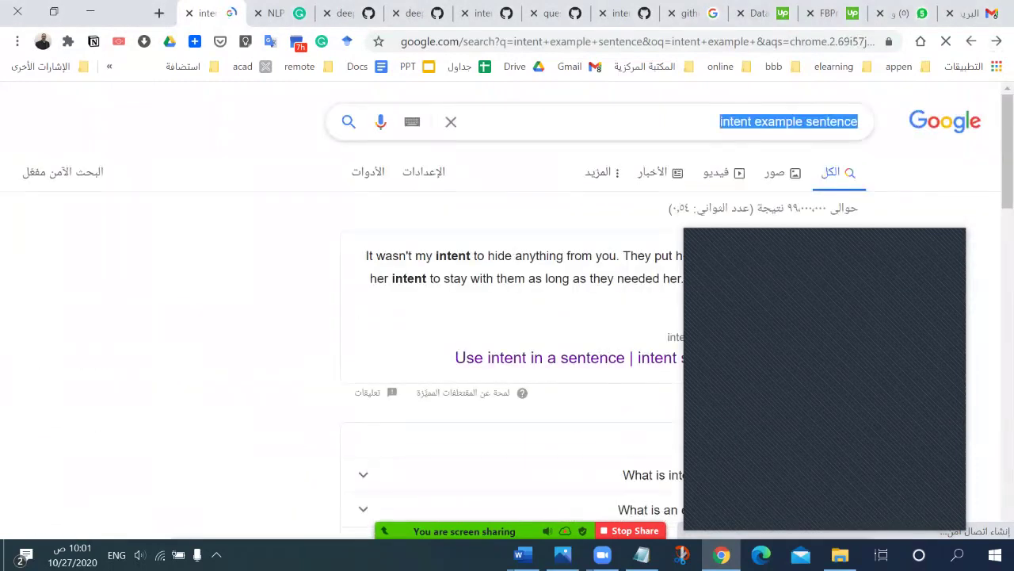
text(NL)
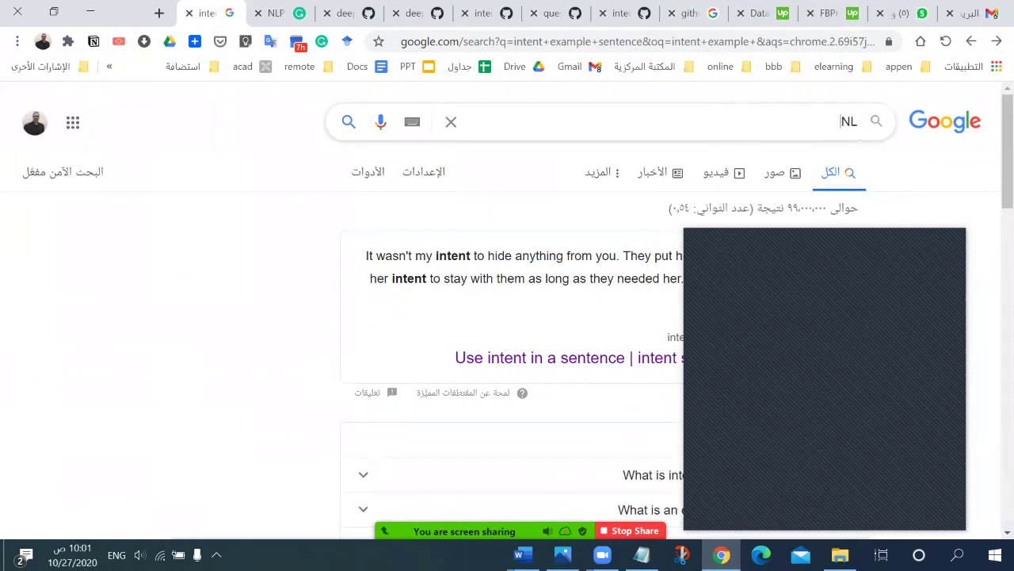
text(P in)
key(BackSpace)
text(intent)
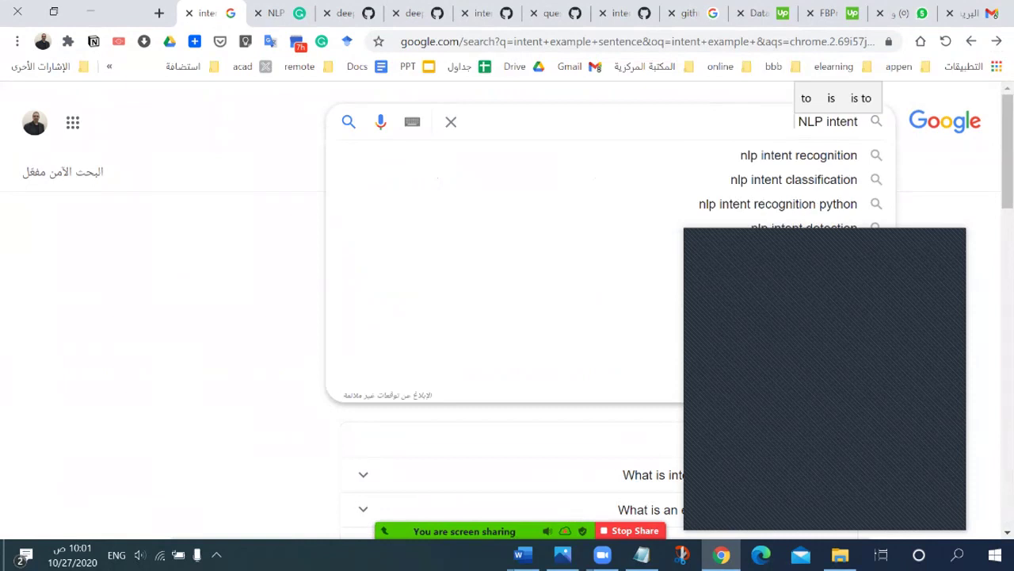
text( exa)
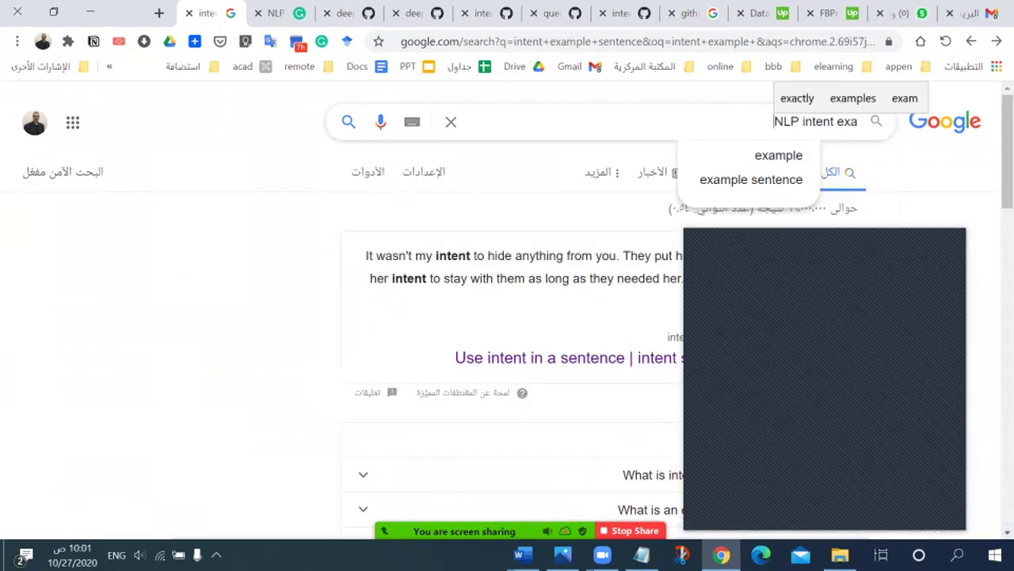
key(Down)
key(Return)
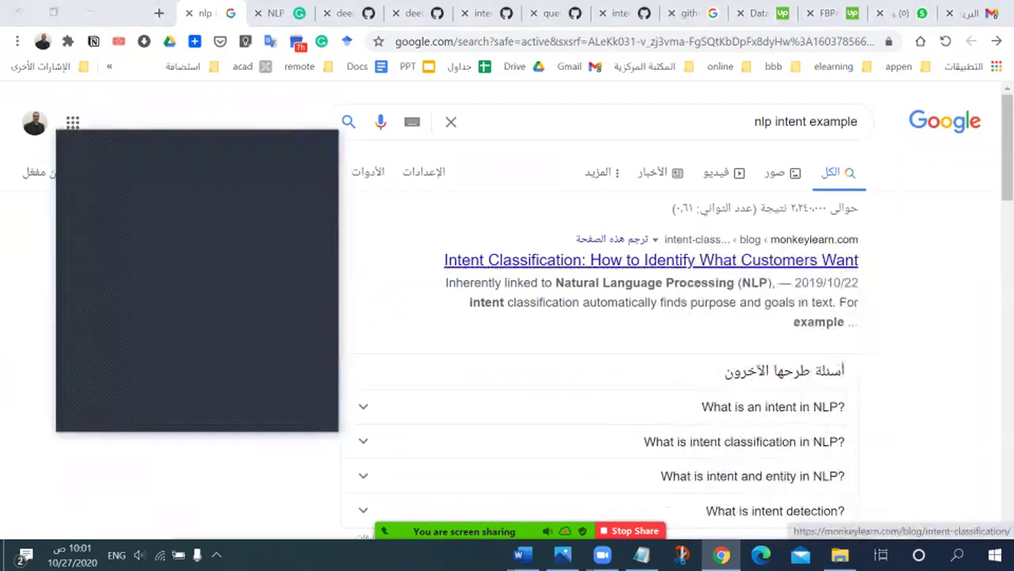
Open MonkeyLearn's intent classification article in a new tab and read through it.
middle_click(650, 260)
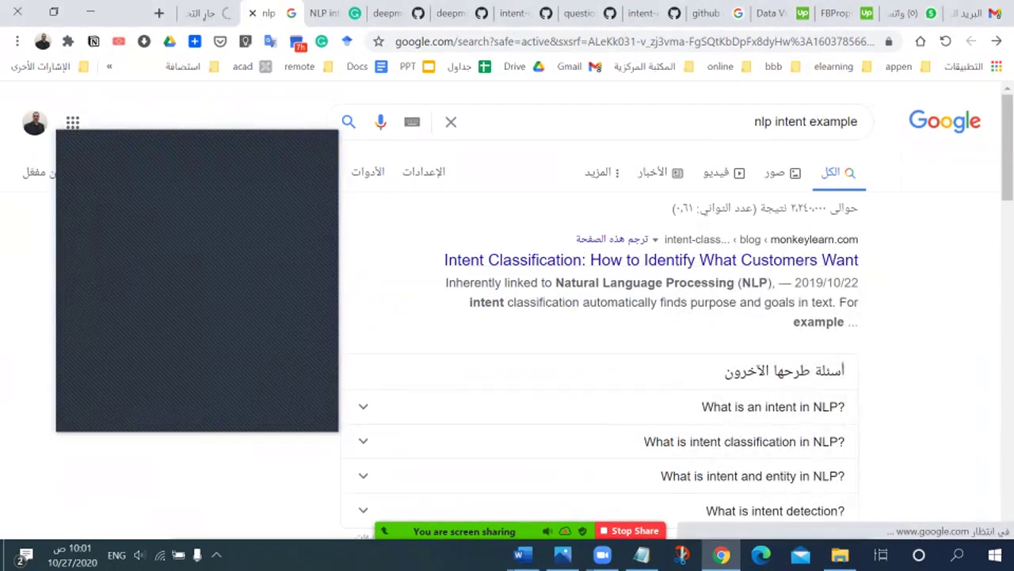
key(ctrl+Tab)
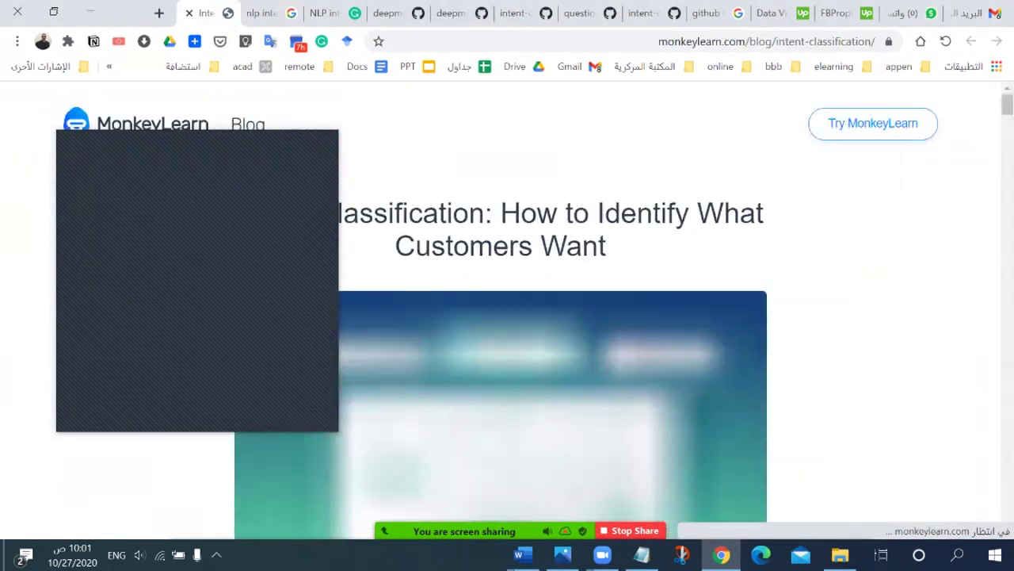
scroll(501, 317, down, 2)
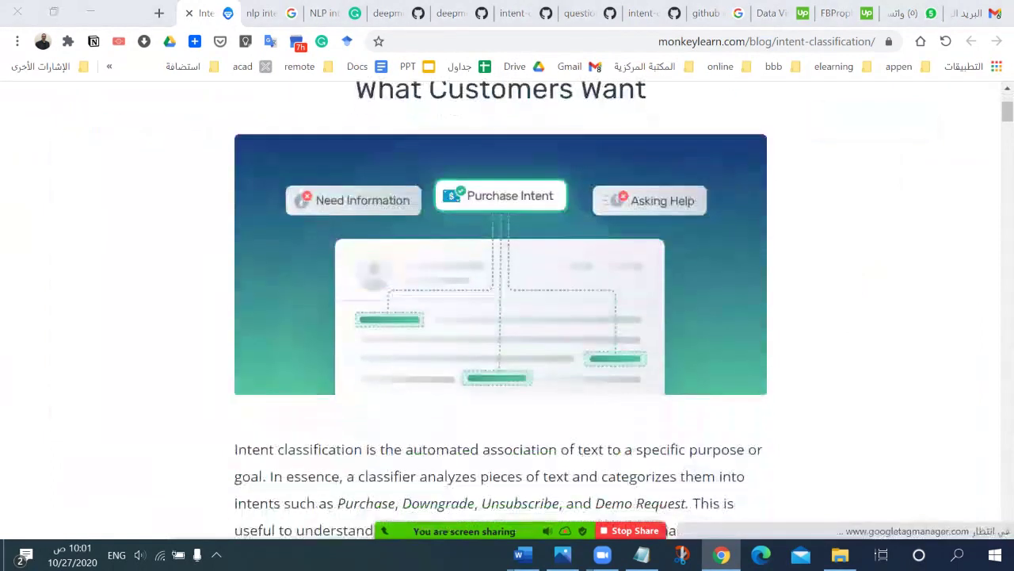
scroll(501, 317, down, 15)
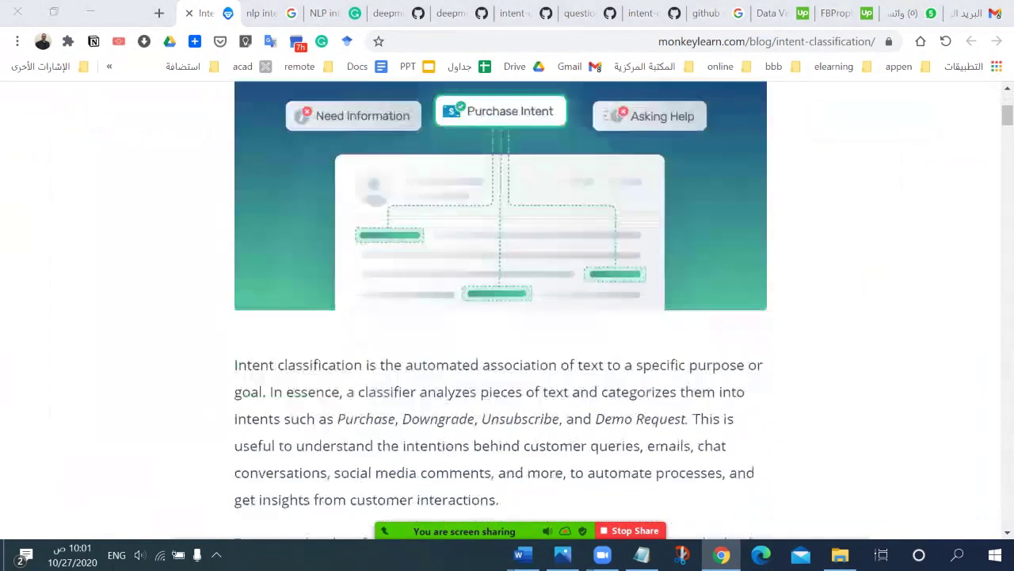
scroll(501, 317, down, 20)
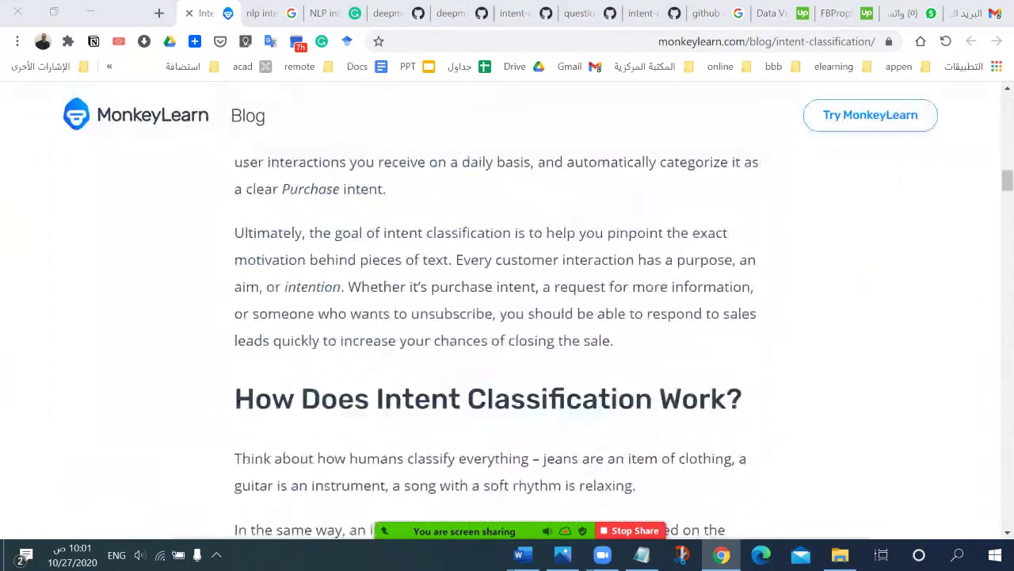
scroll(501, 317, down, 12)
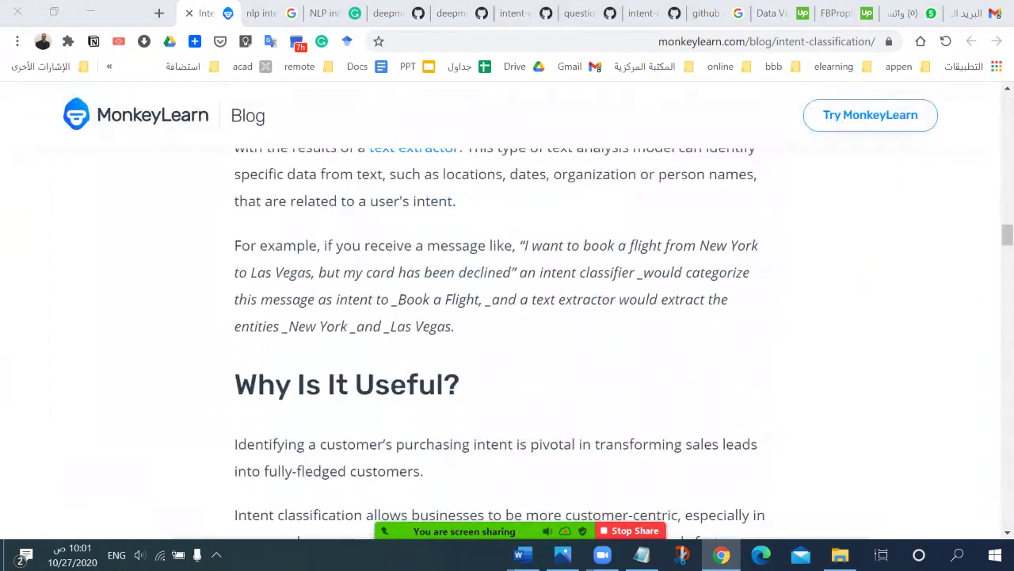
scroll(500, 317, down, 15)
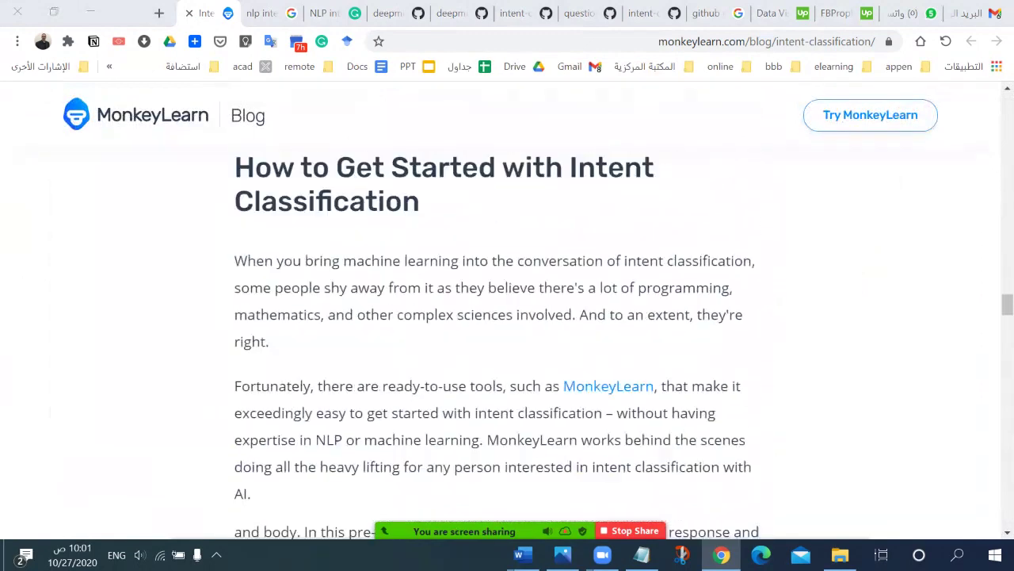
scroll(501, 317, down, 7)
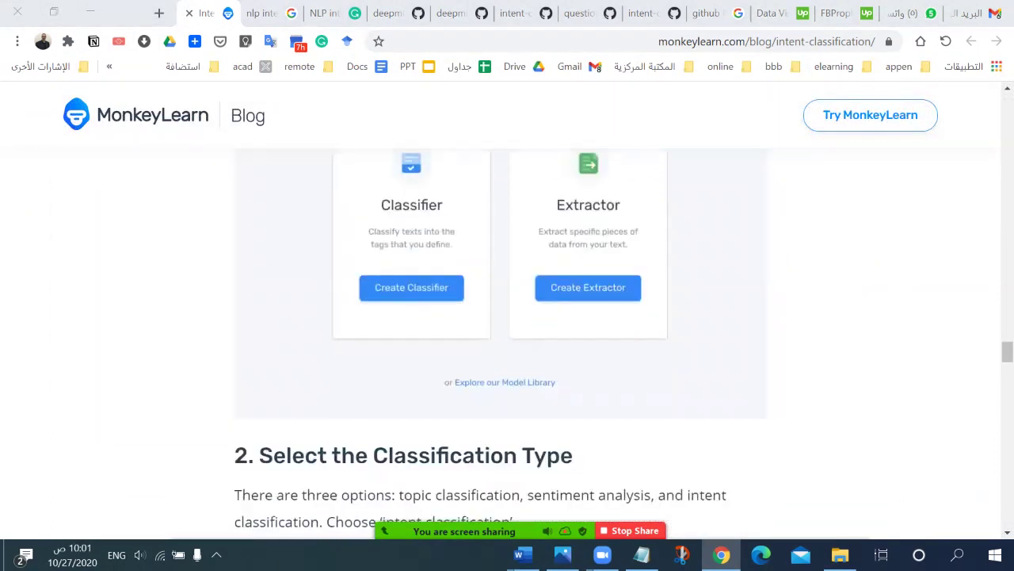
scroll(501, 317, up, 2)
scroll(500, 317, down, 6)
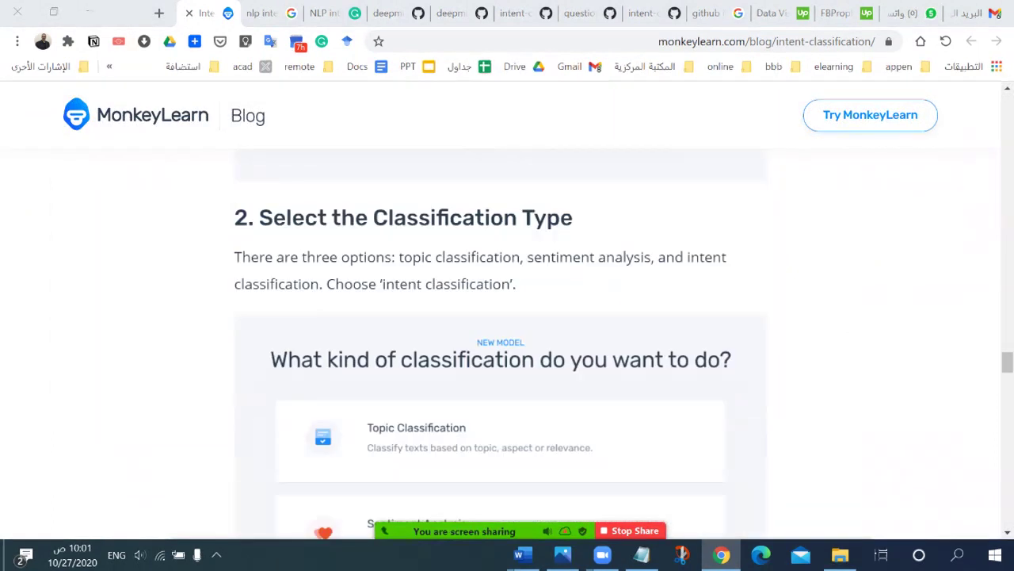
scroll(501, 317, down, 5)
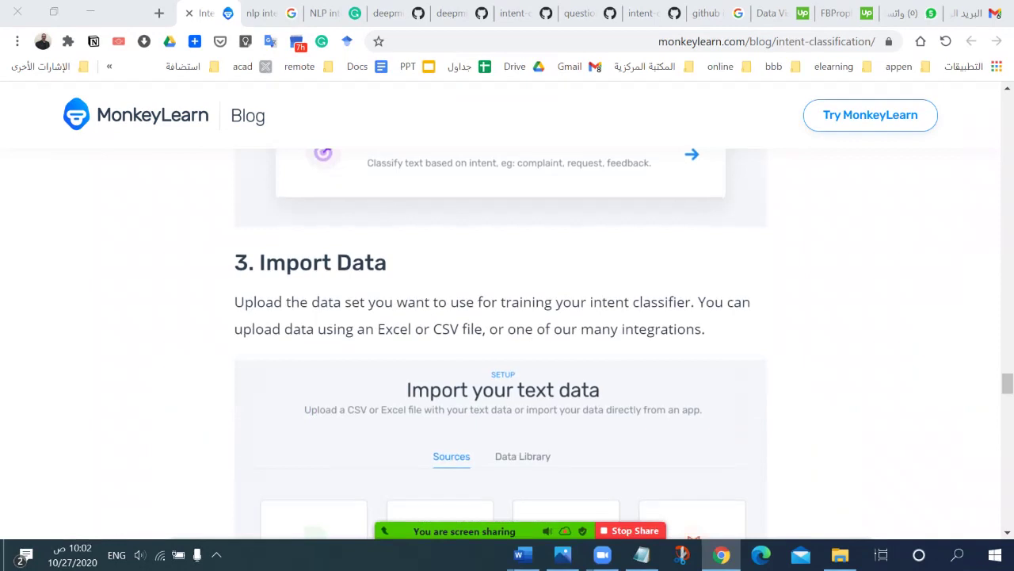
scroll(501, 317, down, 10)
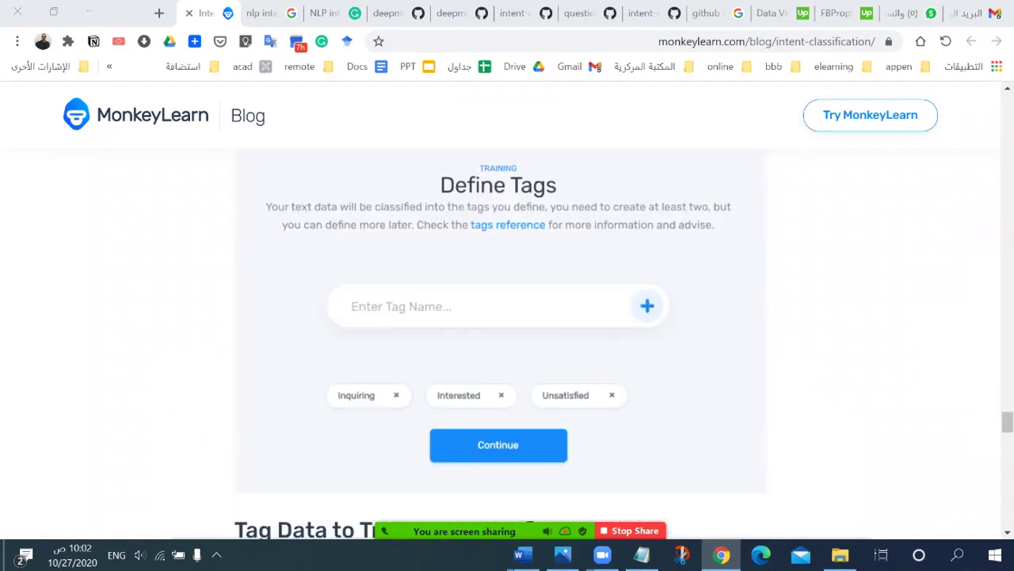
double_click(688, 41)
scroll(501, 317, down, 8)
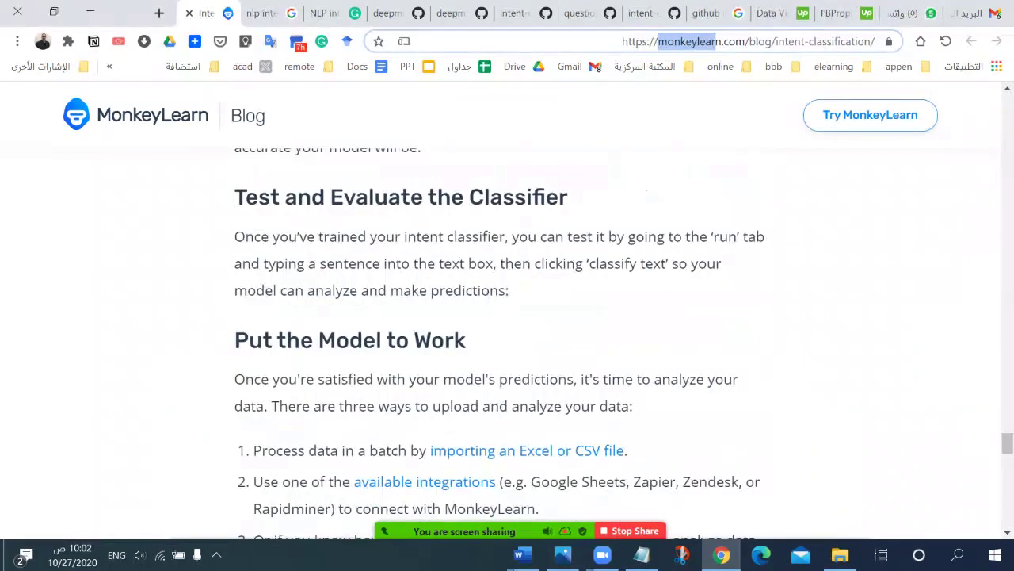
scroll(501, 317, down, 4)
scroll(501, 317, down, 10)
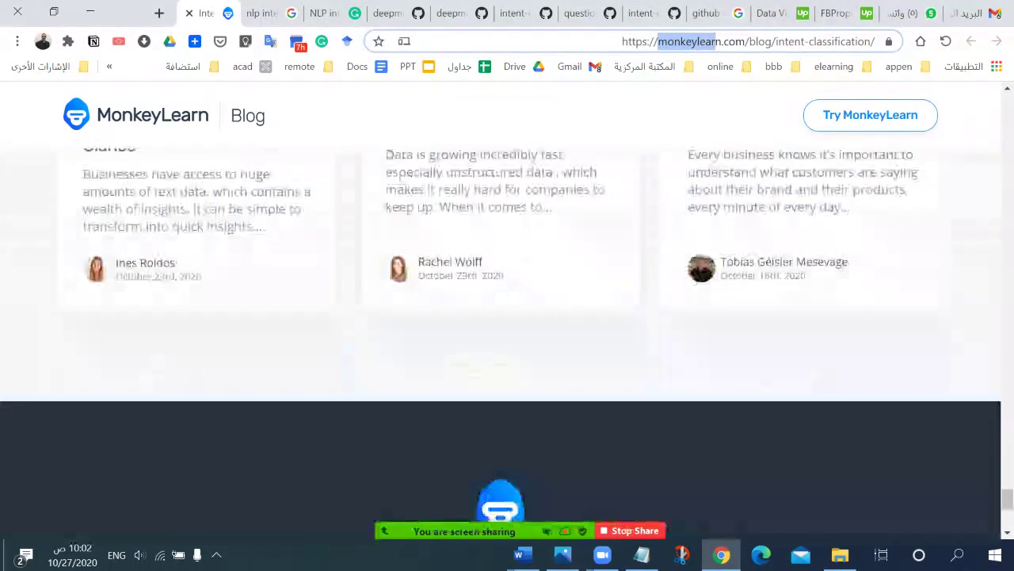
scroll(501, 317, up, 12)
scroll(501, 316, up, 15)
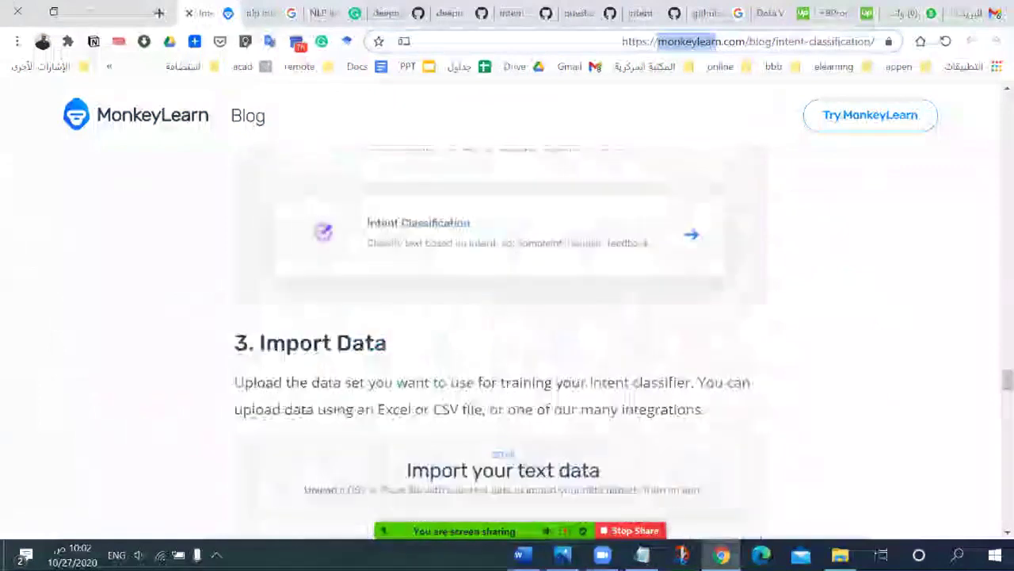
key(Home)
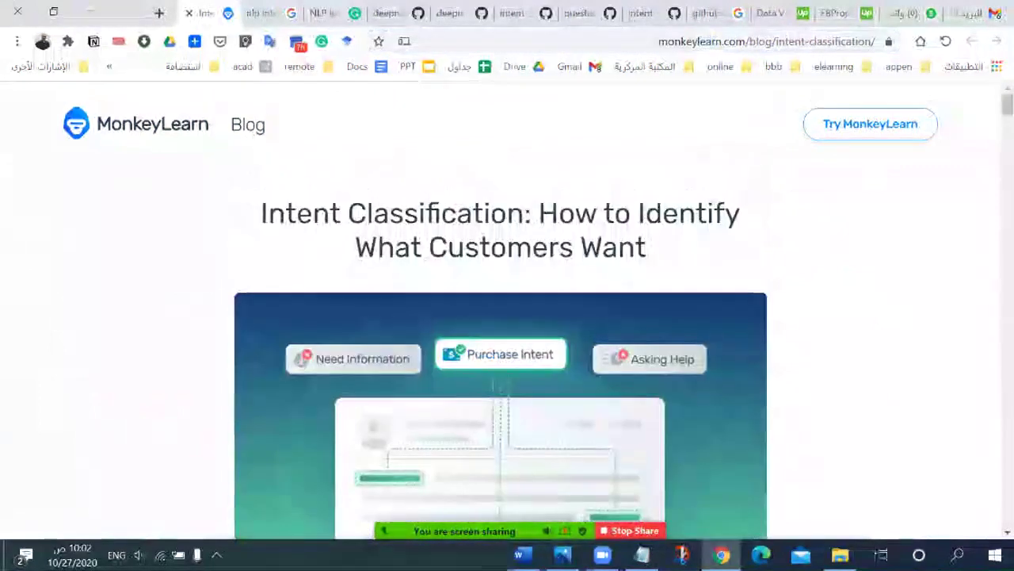
scroll(501, 317, down, 3)
scroll(501, 317, up, 2)
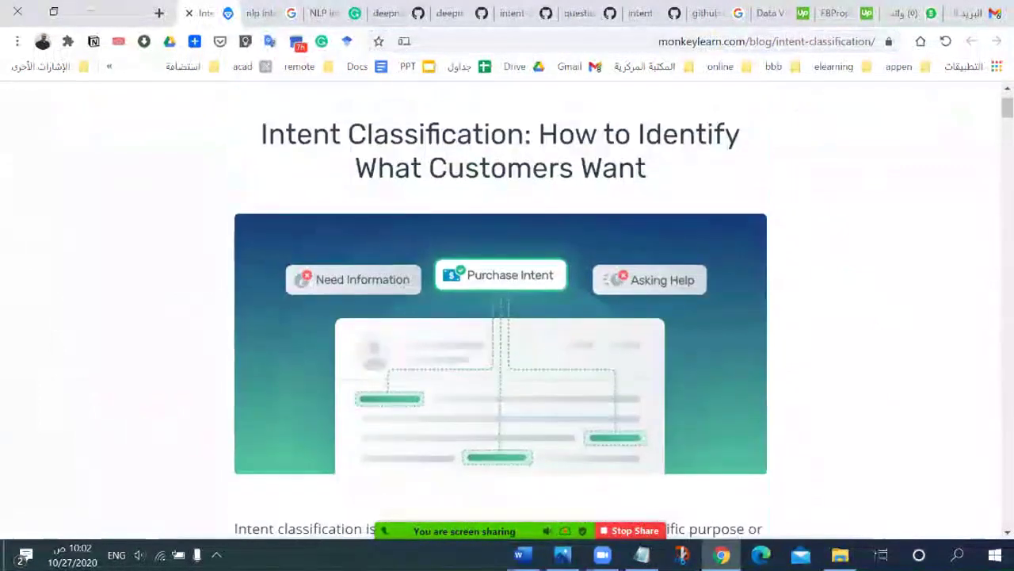
scroll(508, 365, down, 8)
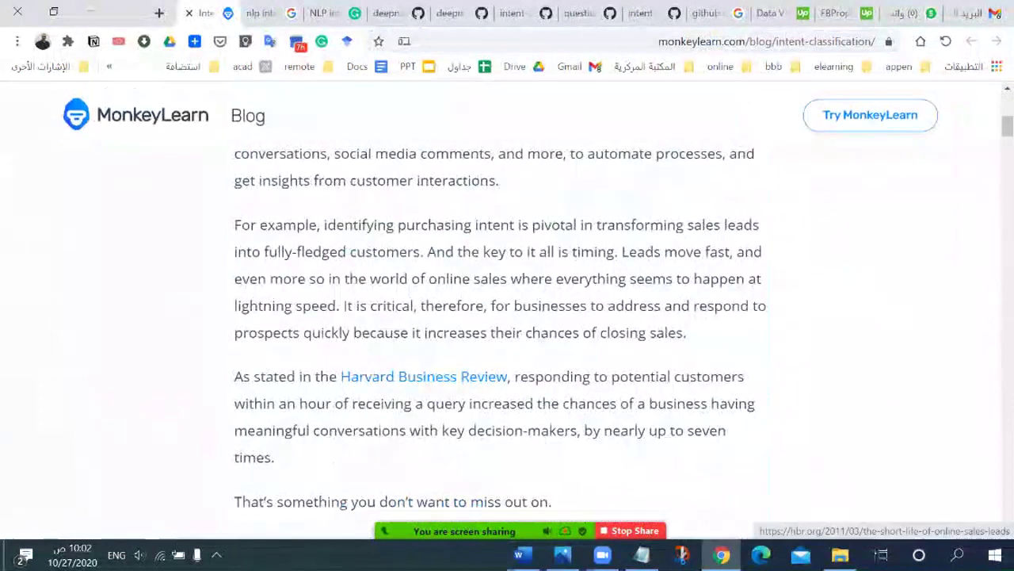
scroll(507, 365, down, 3)
scroll(507, 317, down, 5)
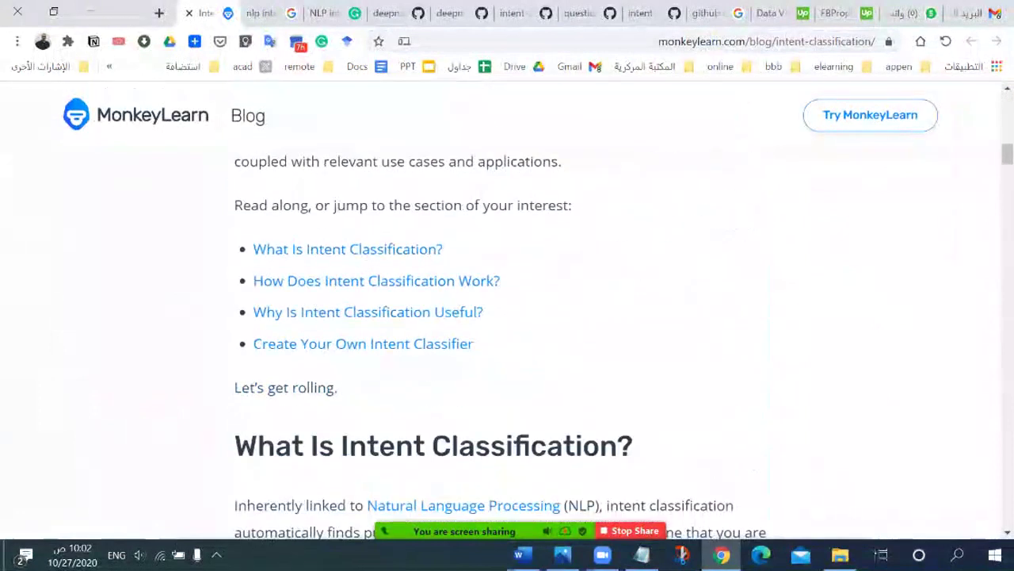
scroll(507, 317, down, 2)
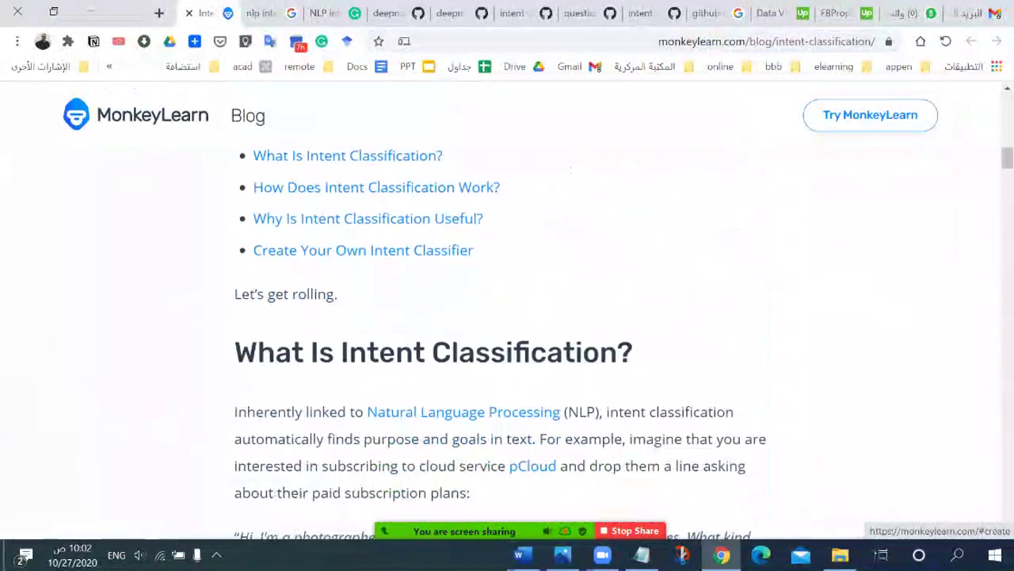
Select passages on the intent classification definition, the example message and locating queries.
drag(381, 391, 631, 392)
scroll(638, 252, down, 2)
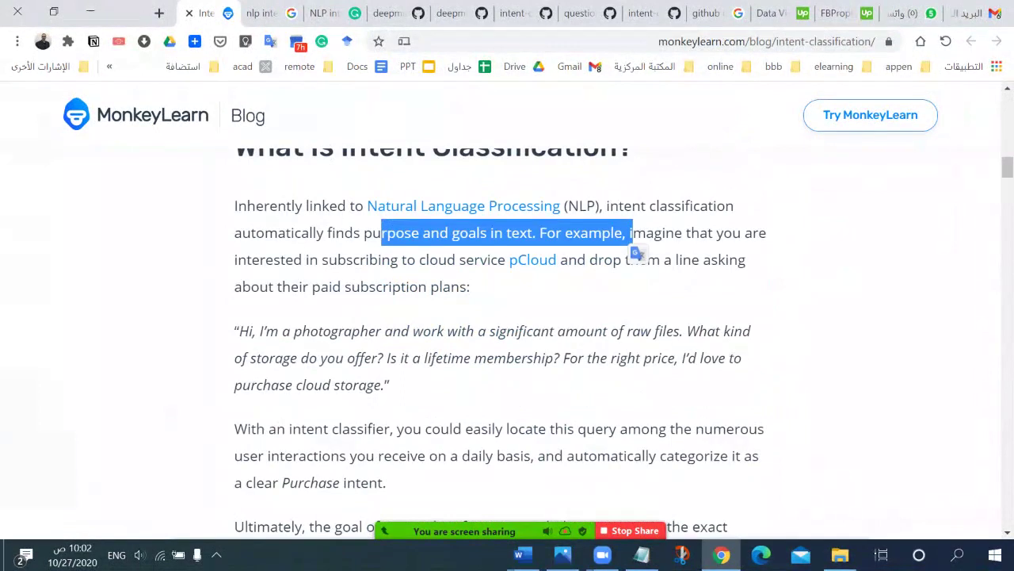
click(638, 258)
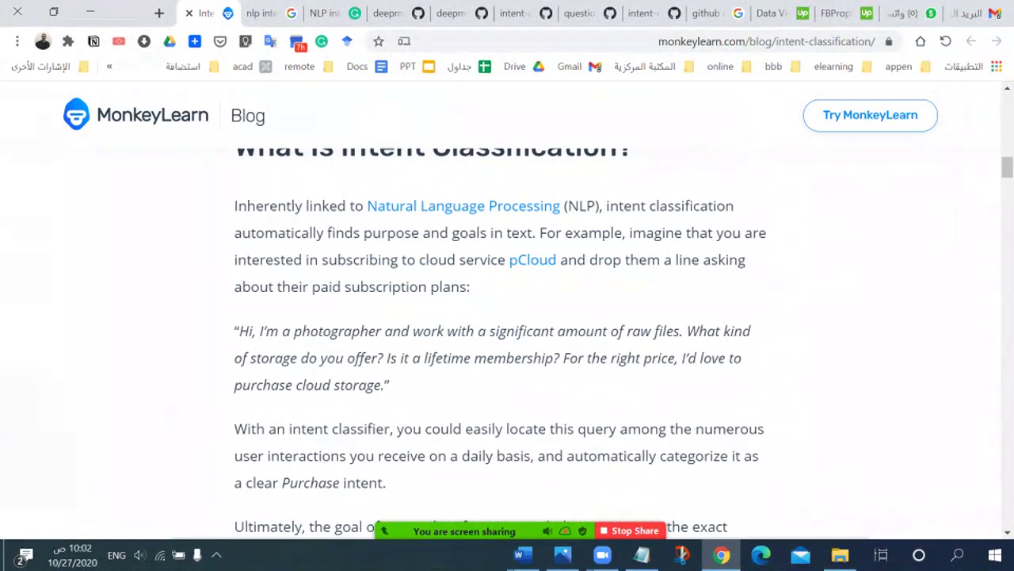
drag(238, 331, 384, 358)
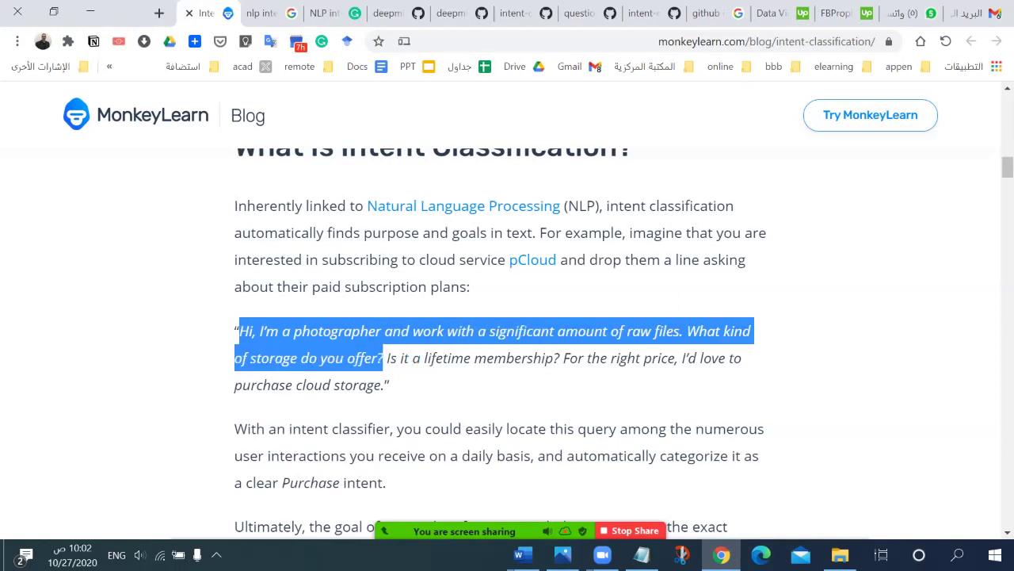
drag(384, 357, 389, 385)
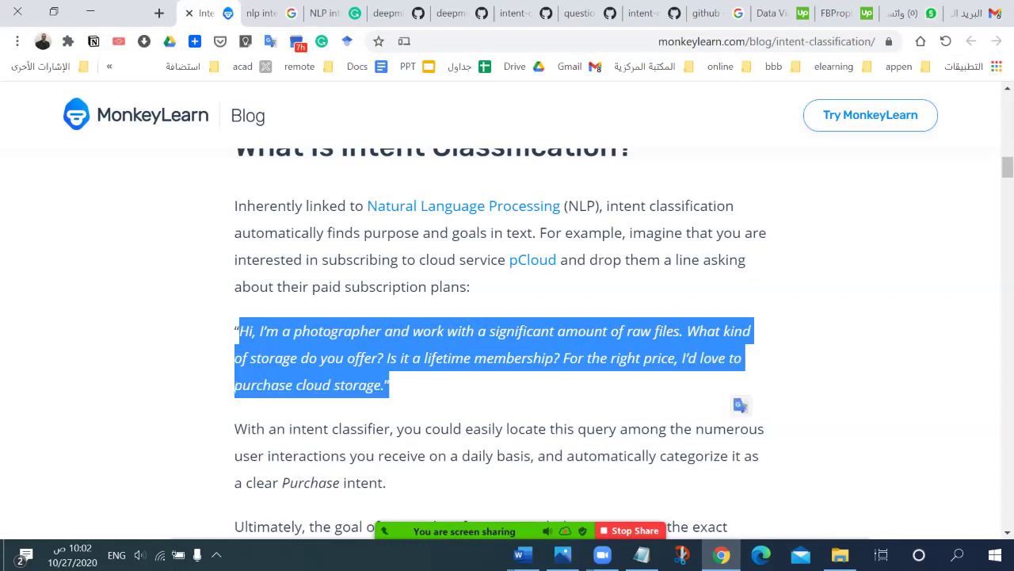
scroll(507, 333, down, 2)
drag(250, 270, 502, 270)
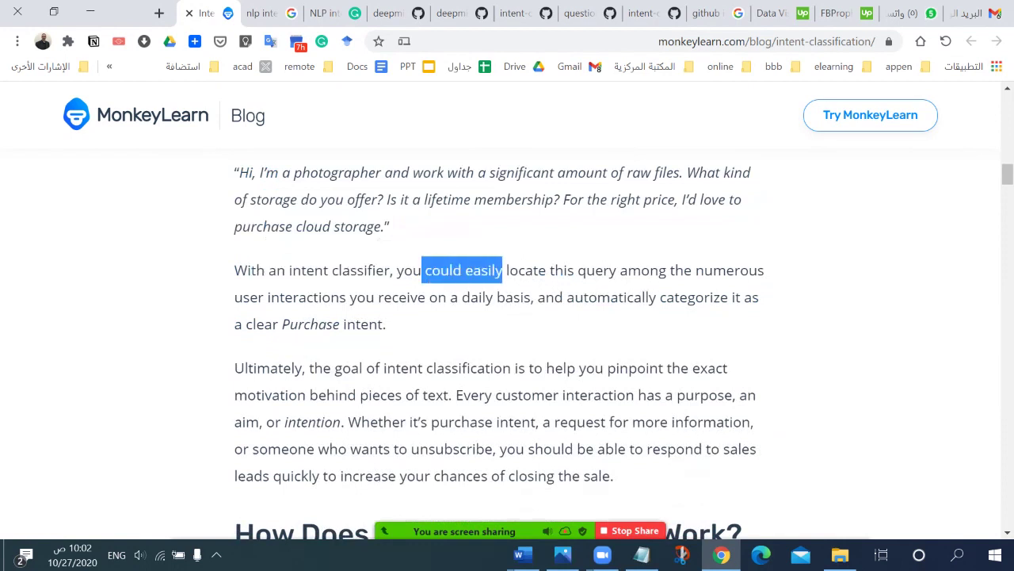
double_click(526, 271)
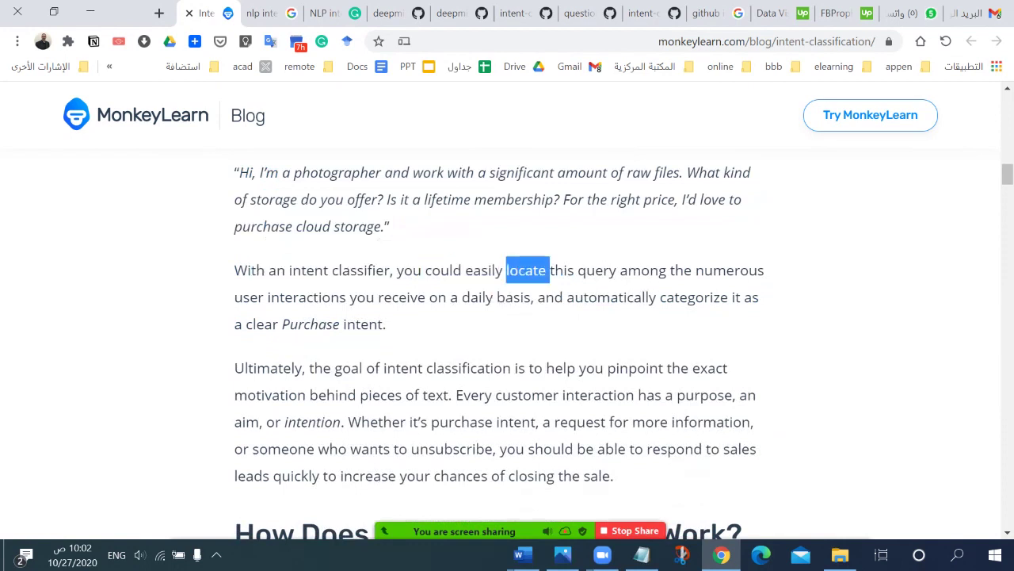
click(527, 271)
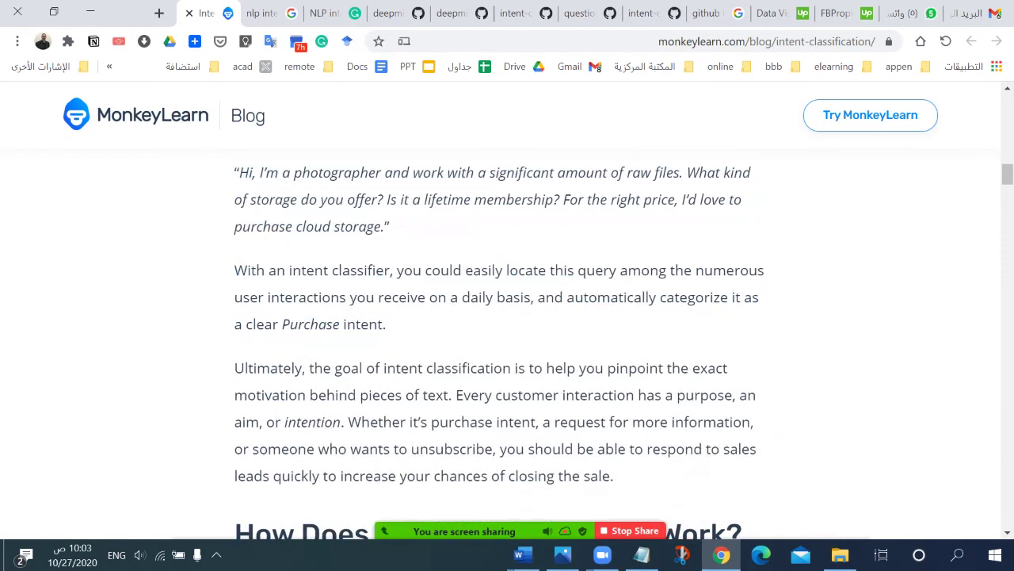
drag(307, 297, 417, 297)
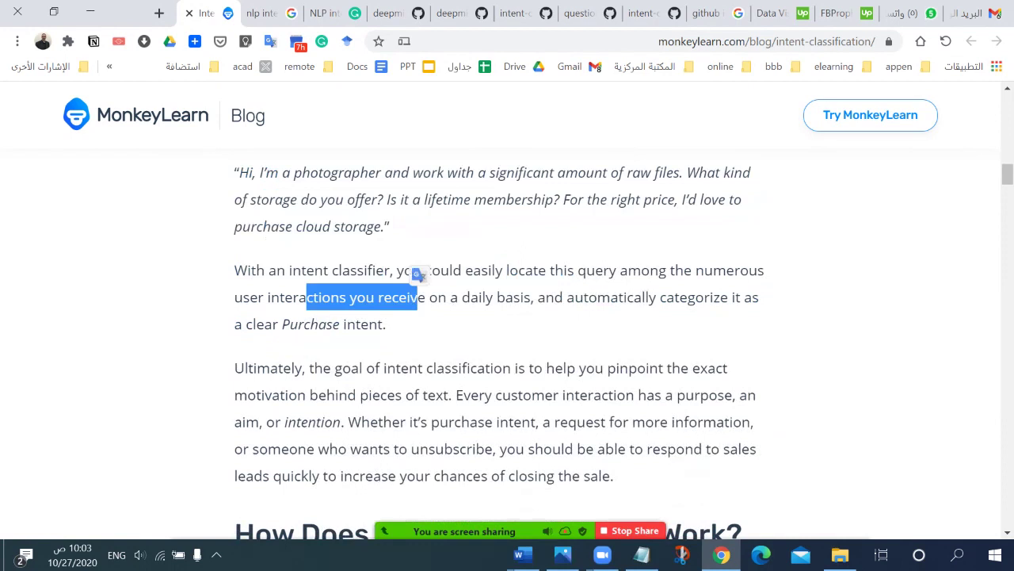
drag(378, 324, 282, 324)
Highlight the entire photographer quote and its 'Purchase intent' label.
scroll(285, 332, up, 1)
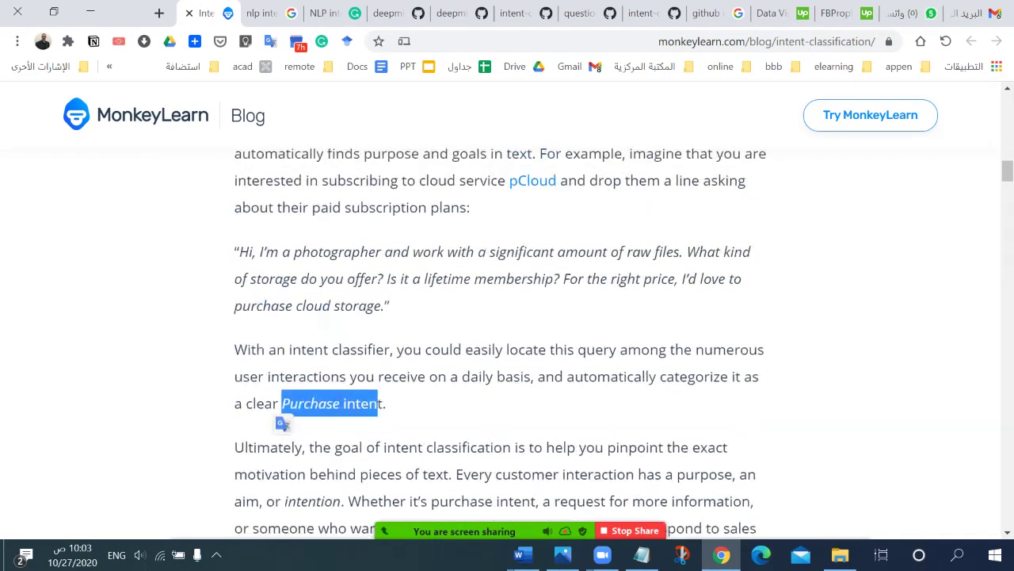
drag(235, 251, 389, 306)
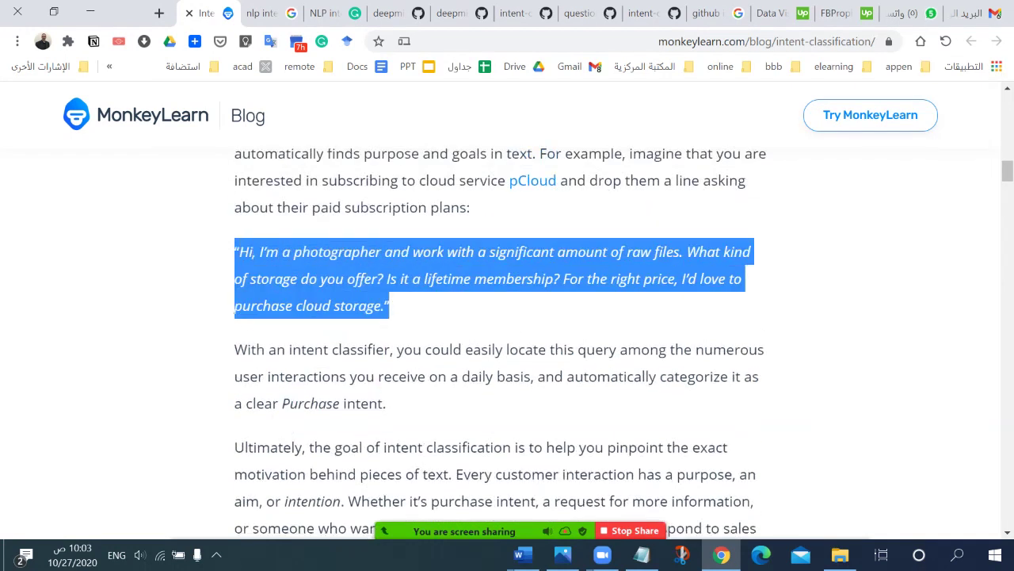
drag(383, 403, 279, 403)
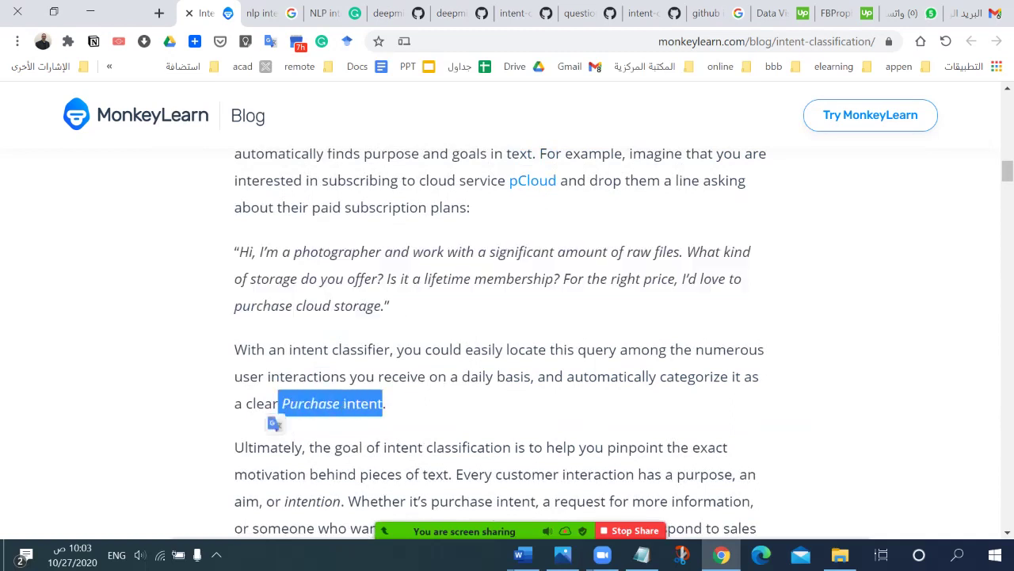
drag(240, 251, 423, 252)
drag(557, 252, 604, 252)
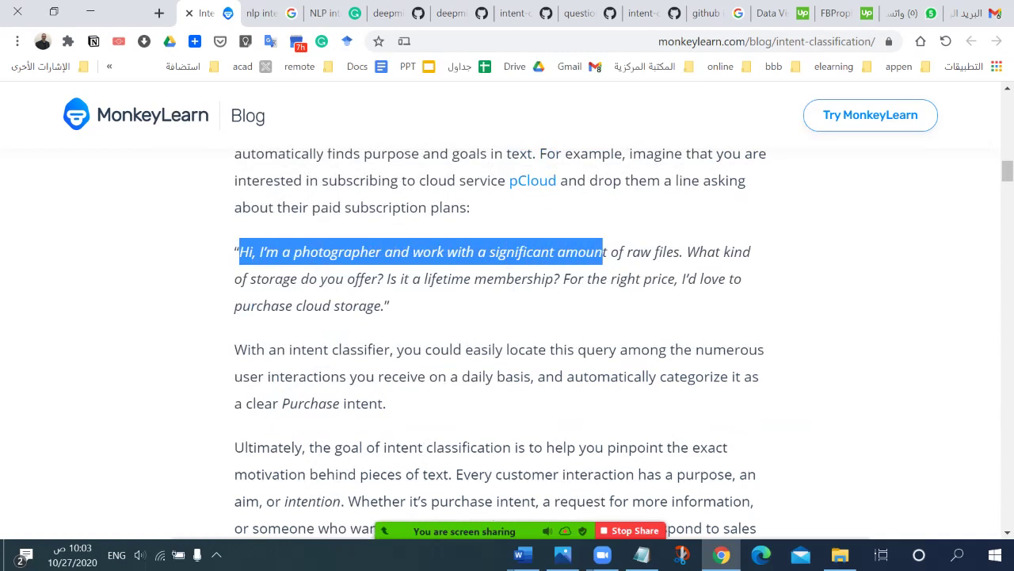
drag(604, 252, 545, 279)
click(546, 279)
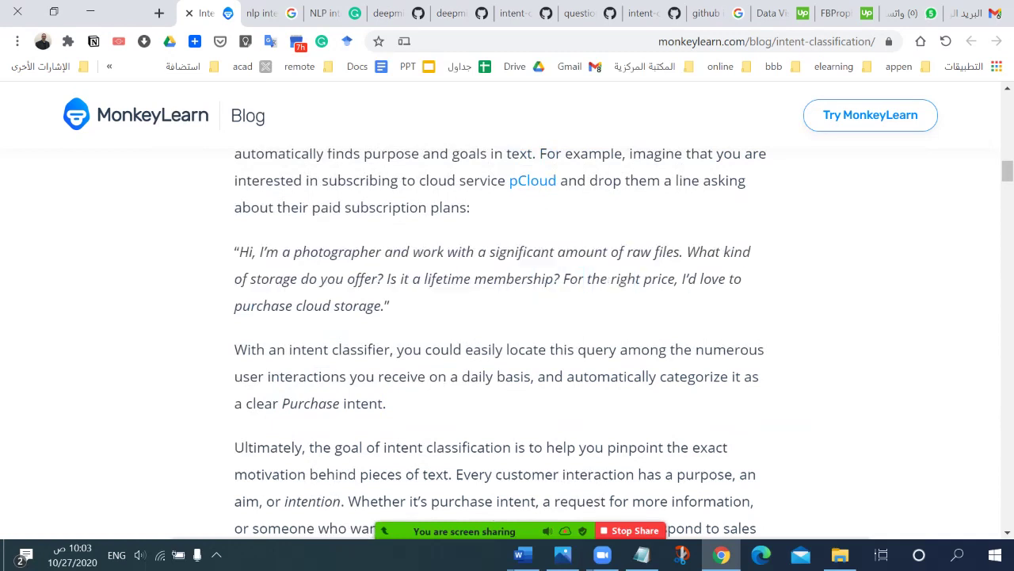
drag(685, 279, 390, 305)
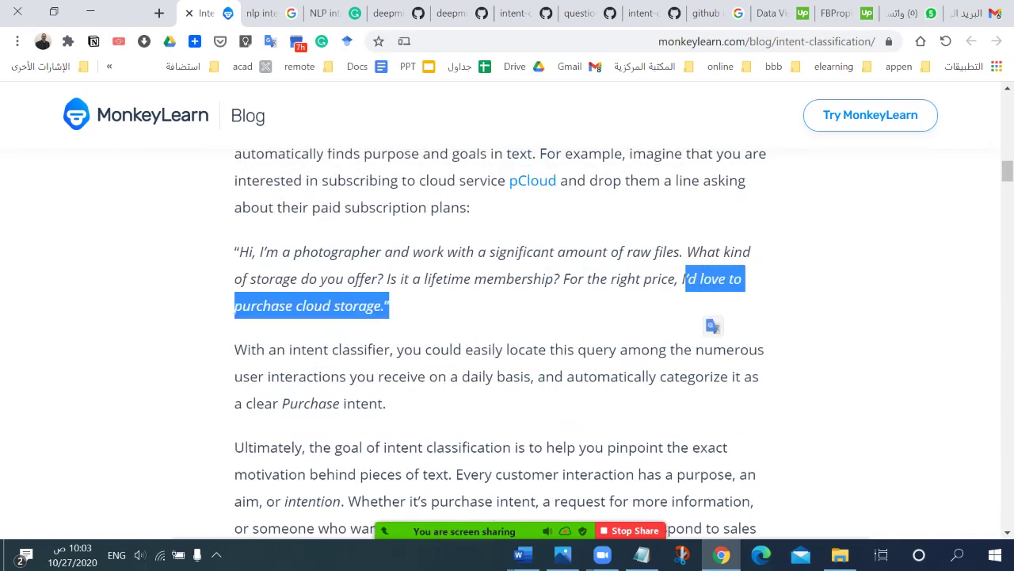
drag(234, 252, 390, 305)
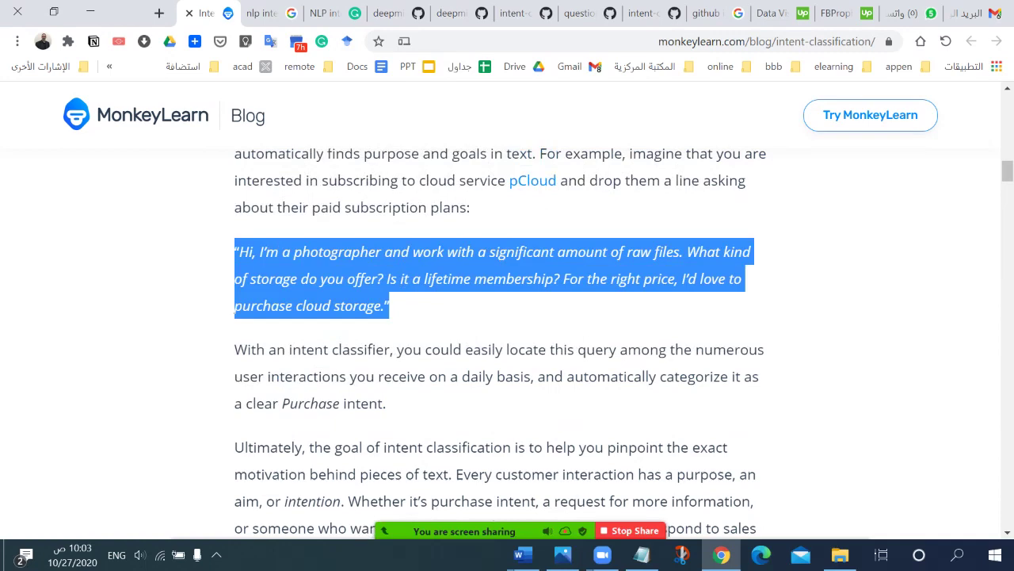
scroll(499, 317, down, 3)
scroll(491, 317, down, 2)
scroll(491, 317, up, 10)
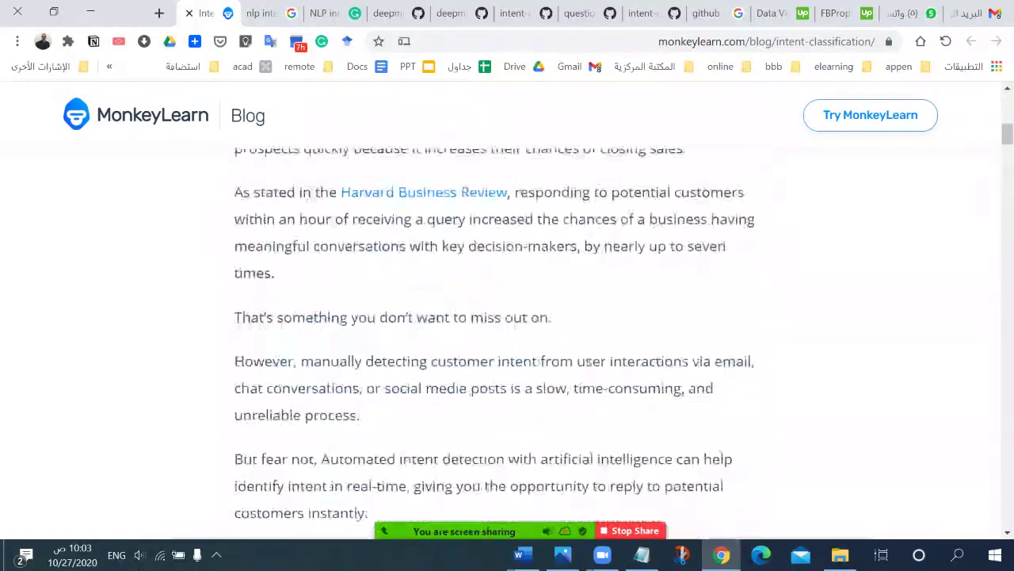
scroll(499, 317, up, 5)
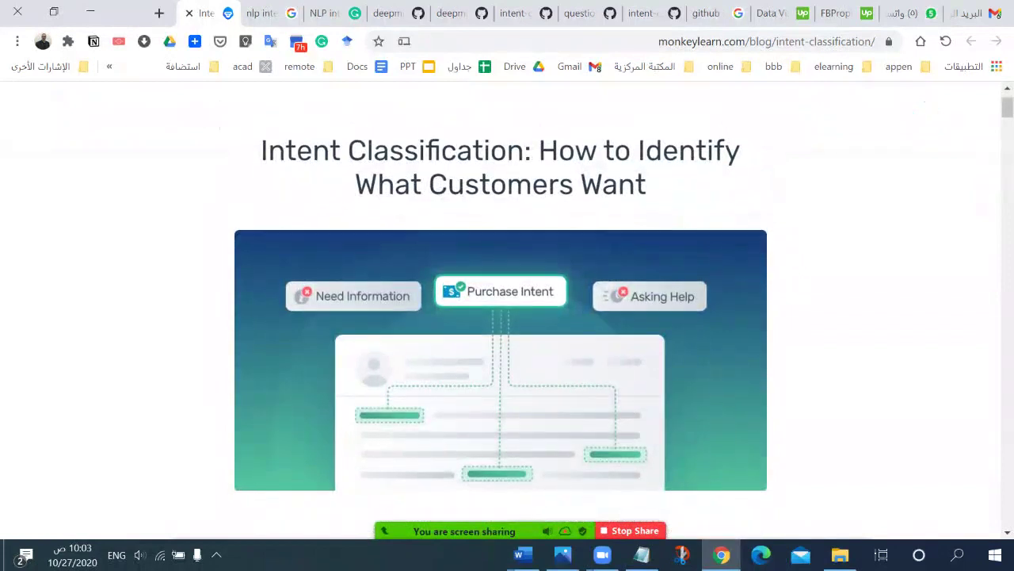
scroll(500, 317, down, 2)
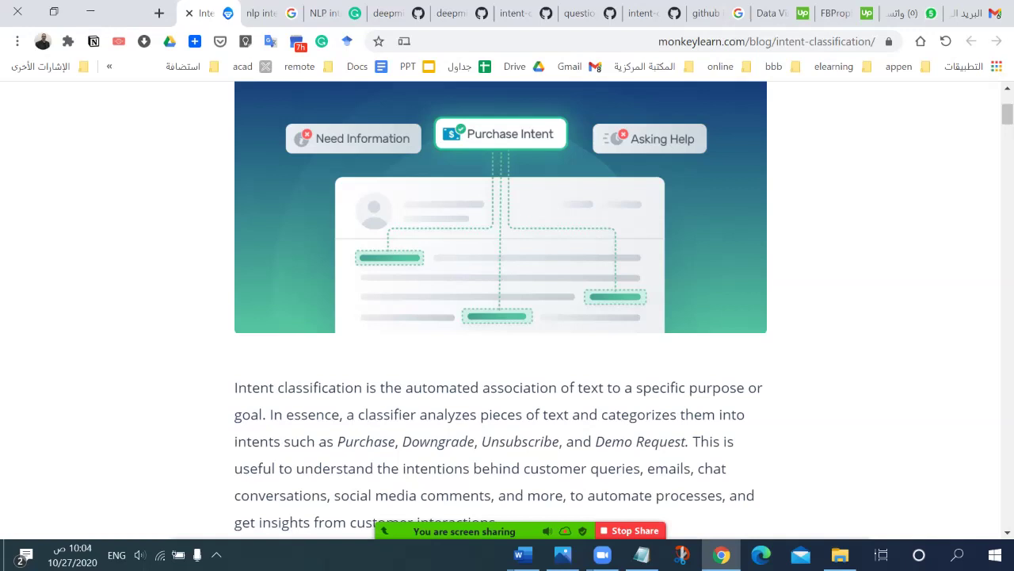
scroll(507, 309, down, 15)
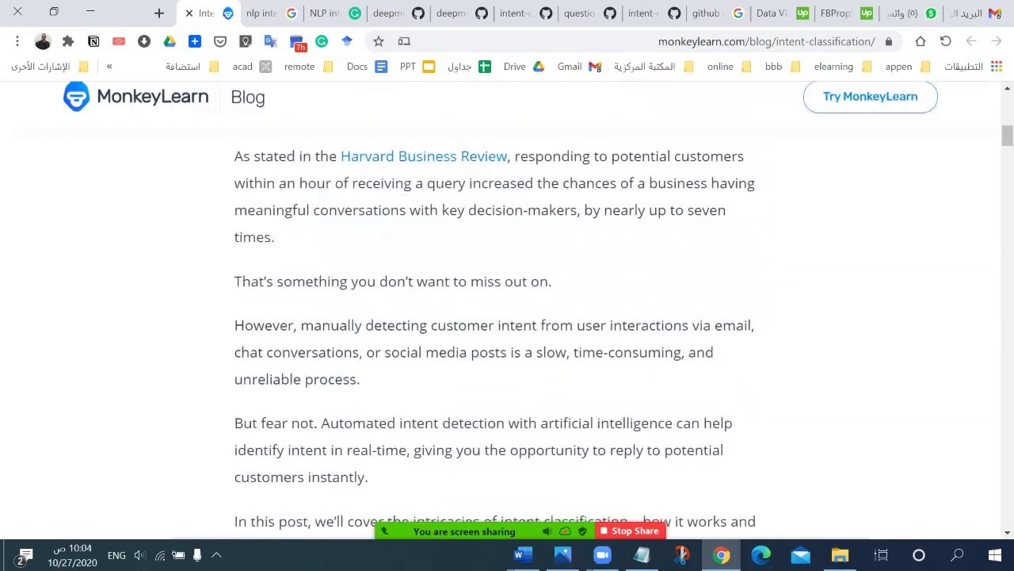
triple_click(448, 388)
scroll(507, 340, down, 8)
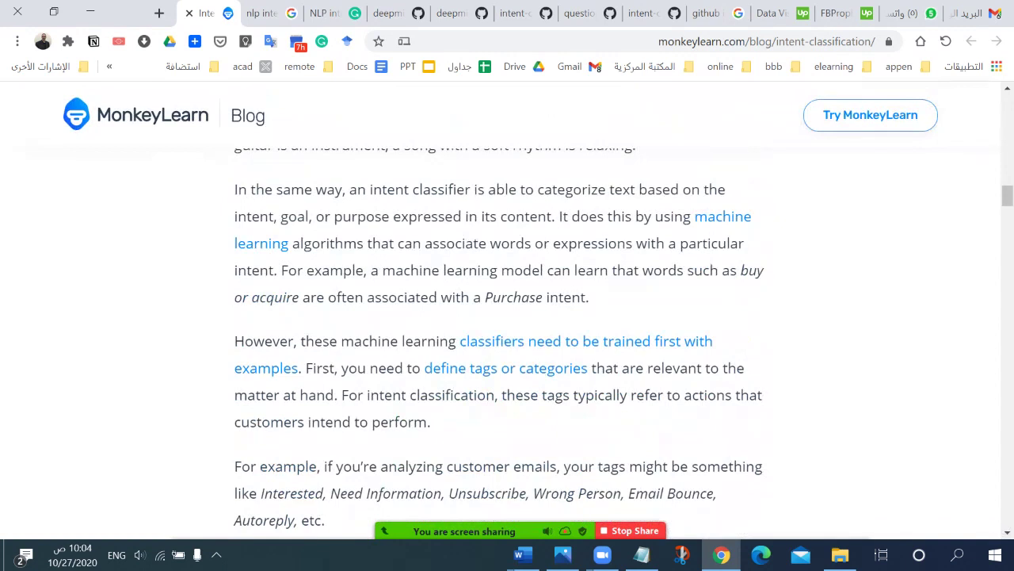
scroll(475, 293, down, 6)
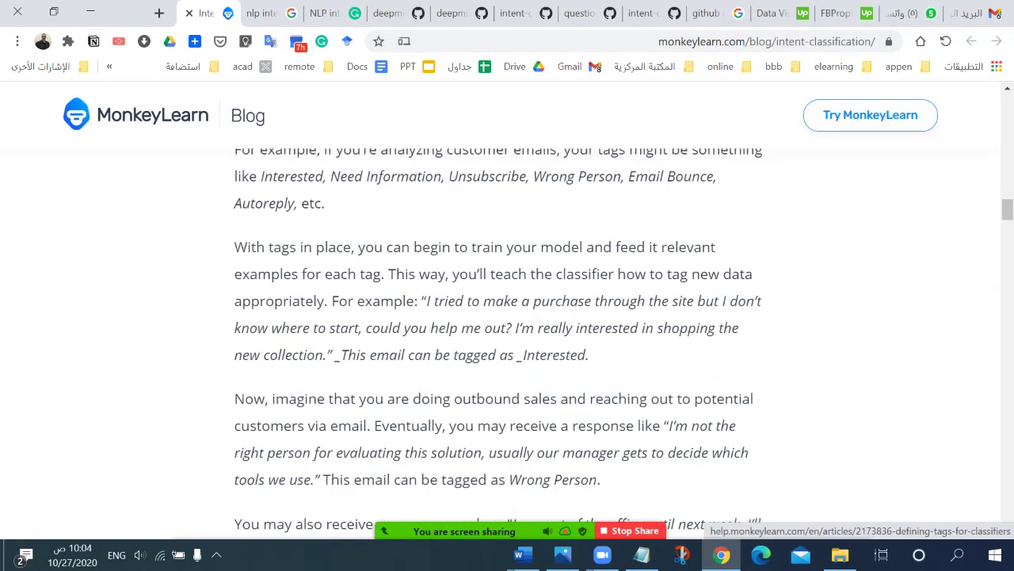
scroll(498, 347, up, 3)
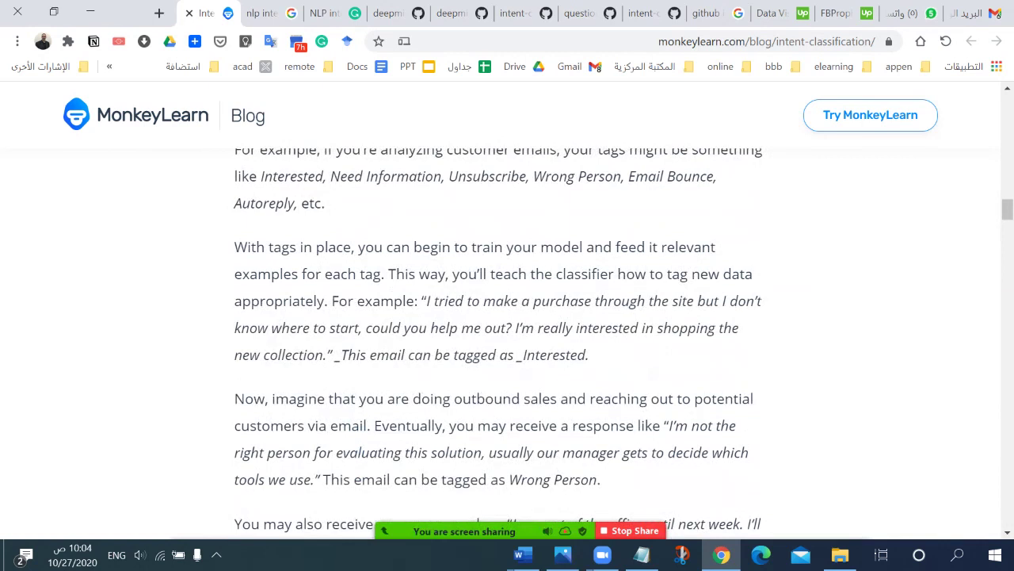
scroll(453, 351, up, 15)
scroll(452, 351, down, 7)
scroll(453, 351, up, 3)
scroll(501, 317, up, 10)
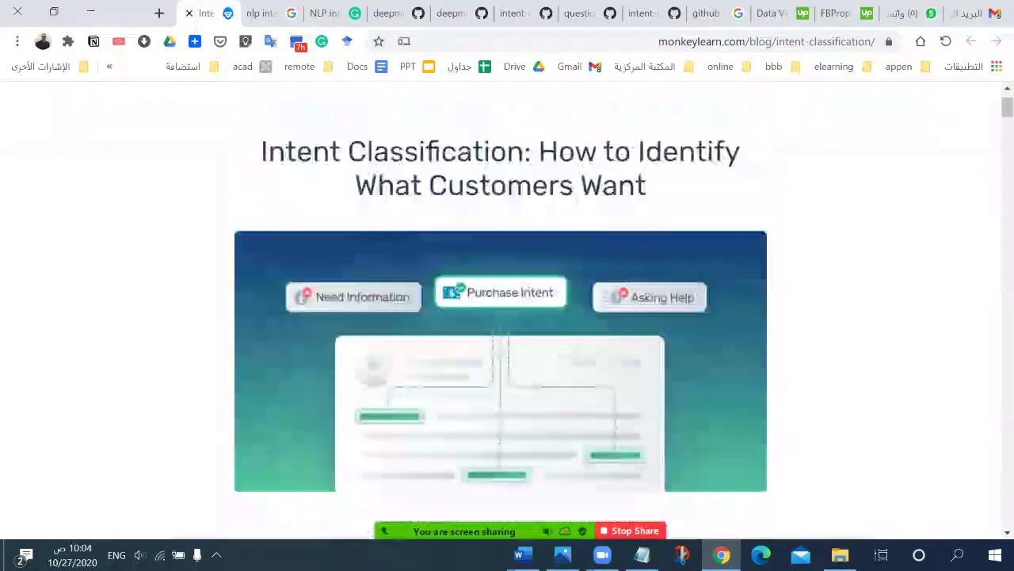
scroll(500, 317, down, 1)
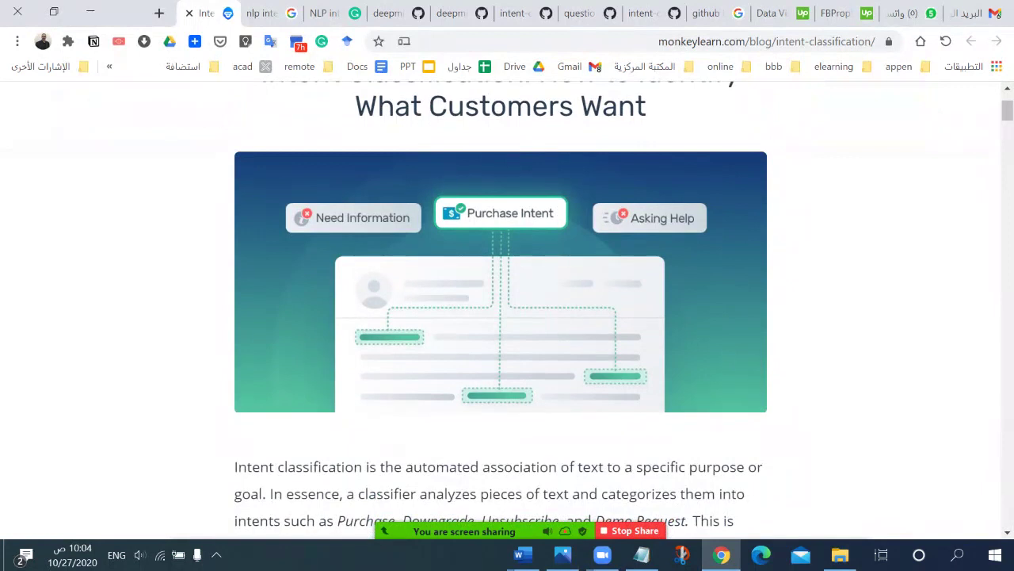
scroll(501, 317, down, 1)
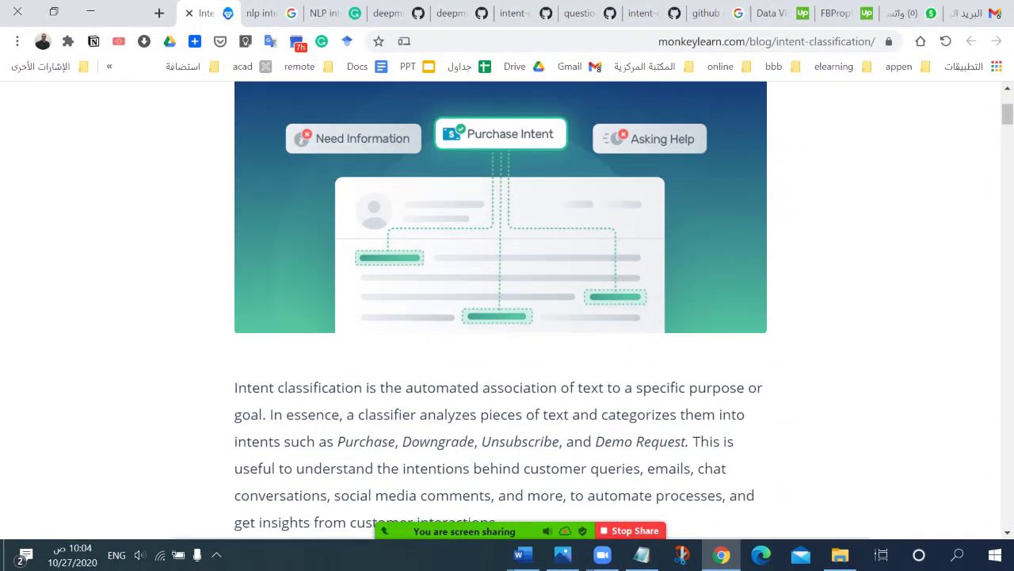
mouse_move(519, 555)
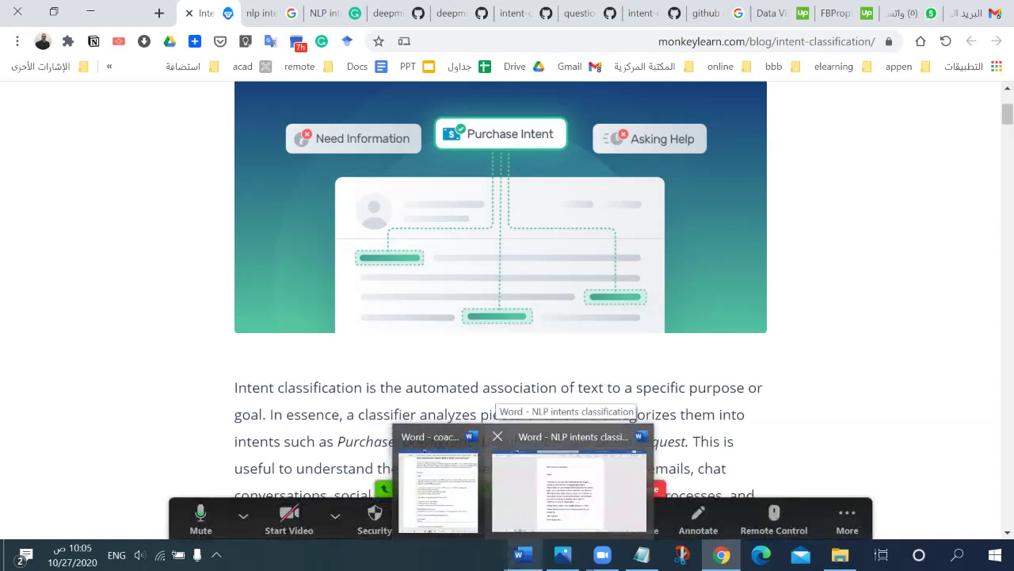
click(569, 484)
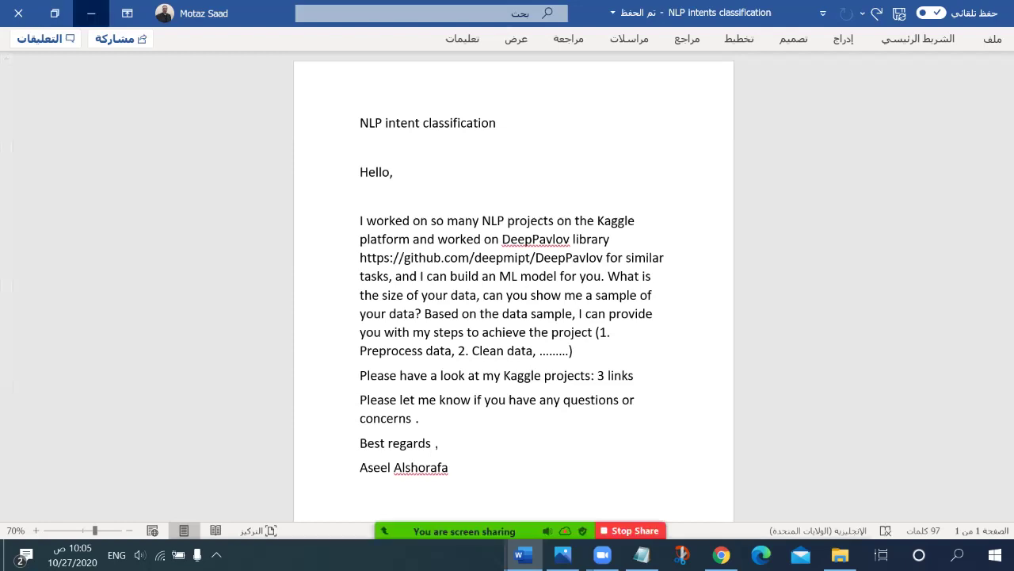
key(alt+Tab)
scroll(501, 309, up, 4)
scroll(501, 309, down, 5)
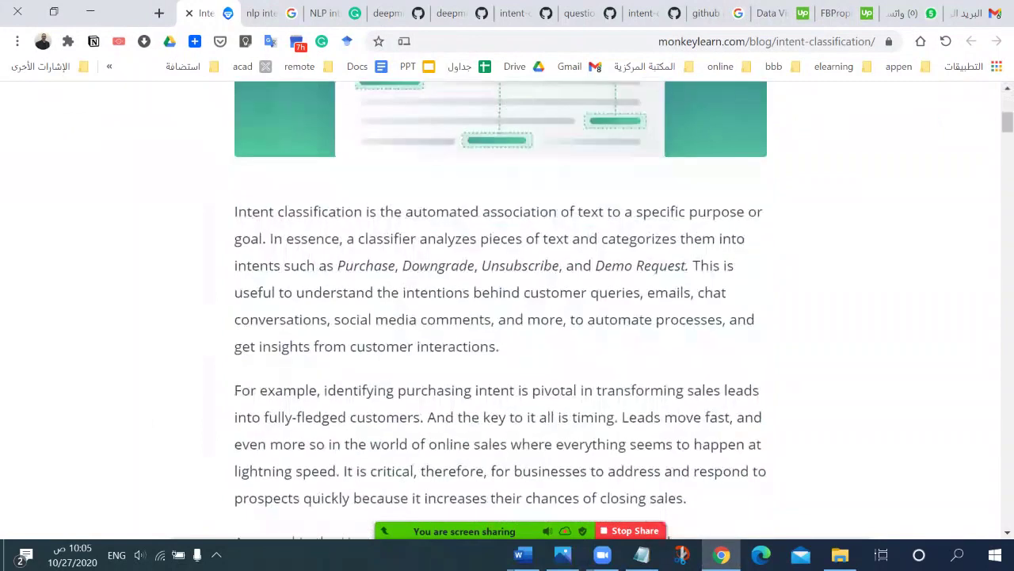
scroll(501, 309, up, 3)
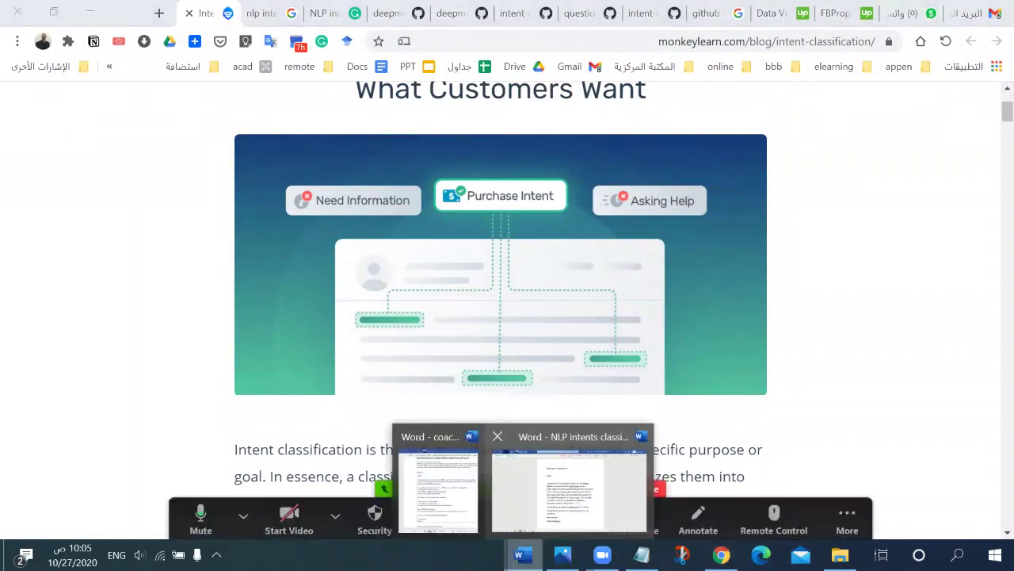
click(587, 483)
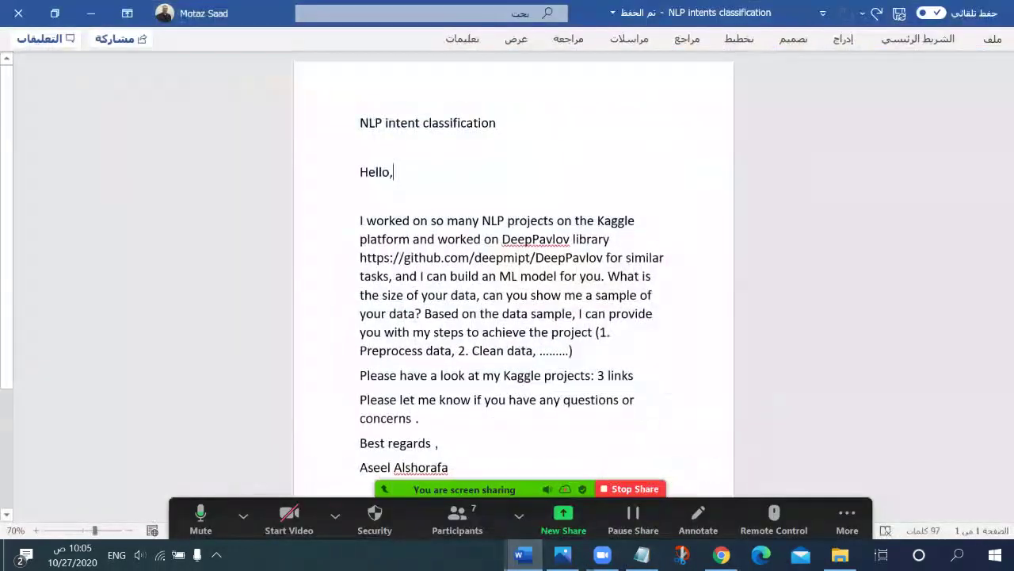
key(ctrl+a)
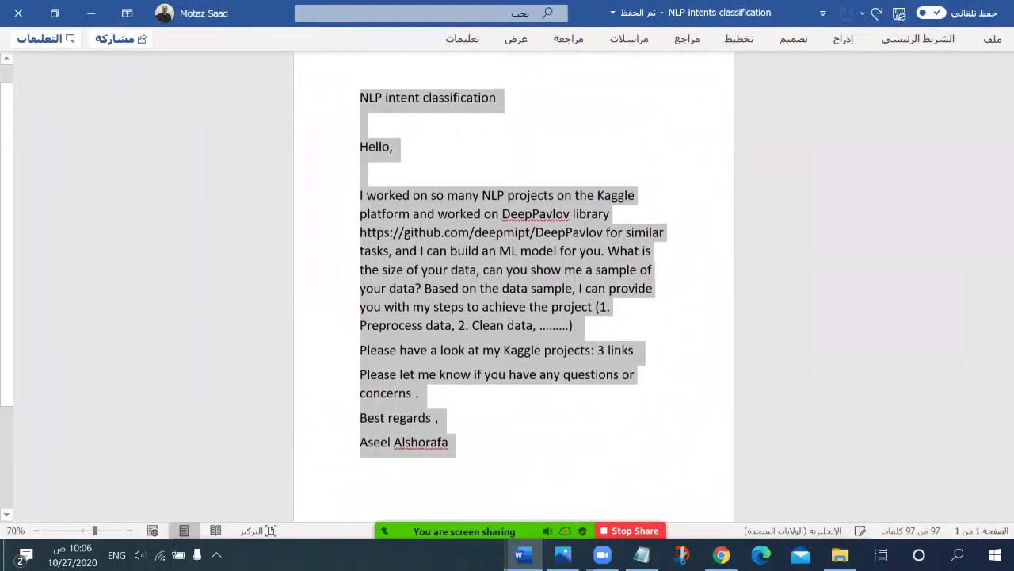
click(91, 14)
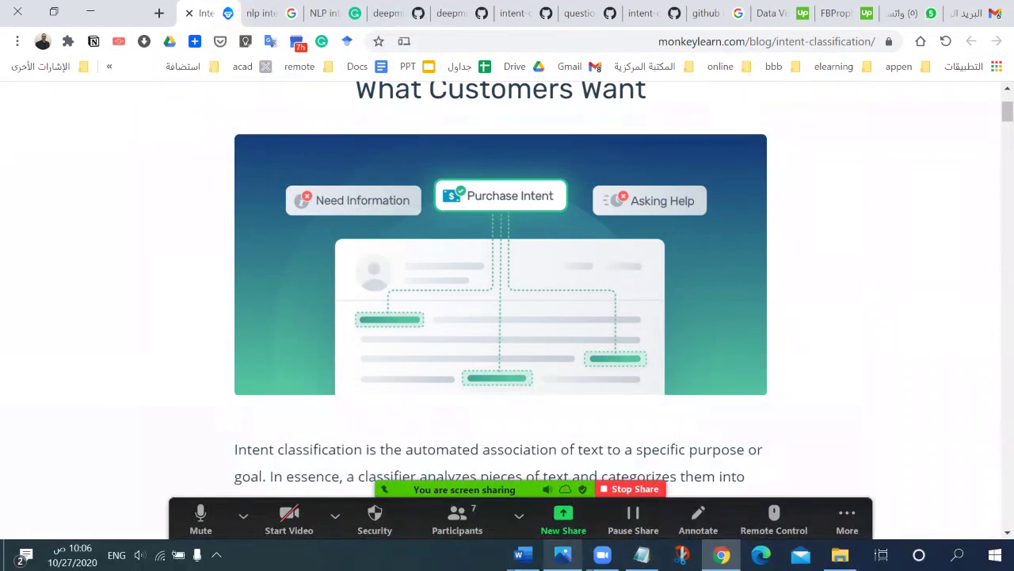
mouse_move(602, 554)
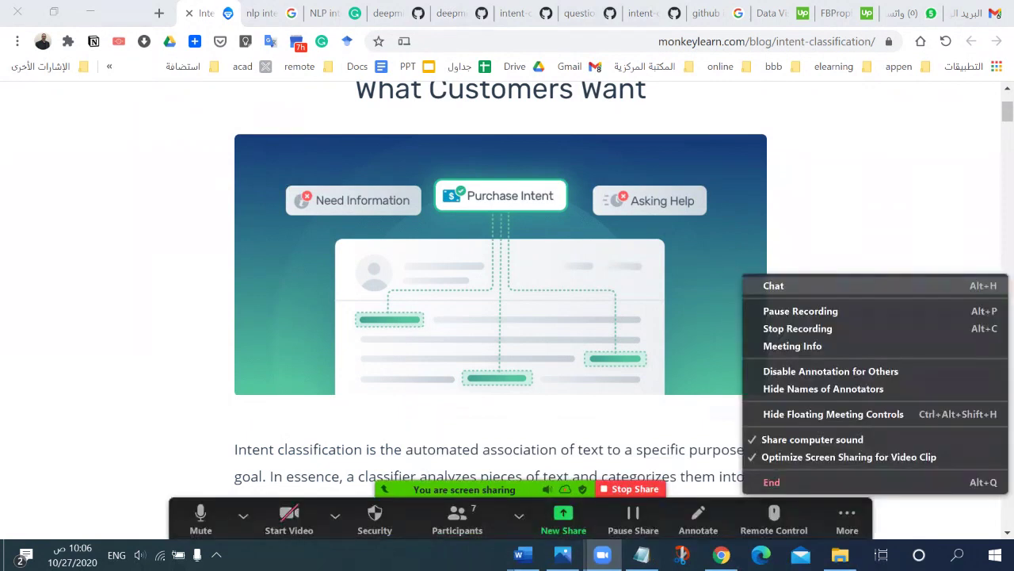
Bring up the Zoom chat panel with Alt+H over the shared MonkeyLearn page.
key(alt+h)
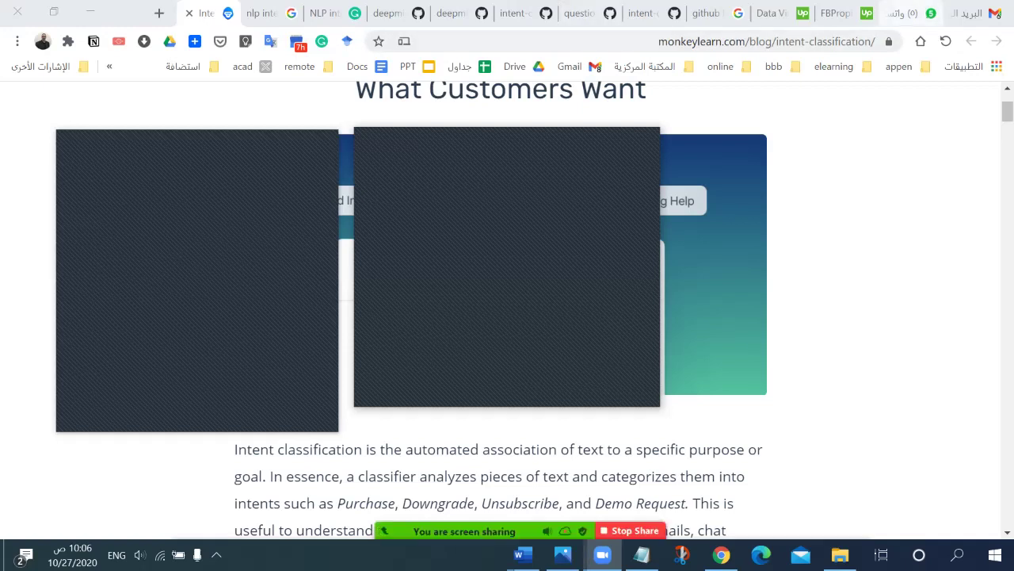
Download the proposal .docx shared in the Wac/DCA20 Python WhatsApp chat.
click(904, 13)
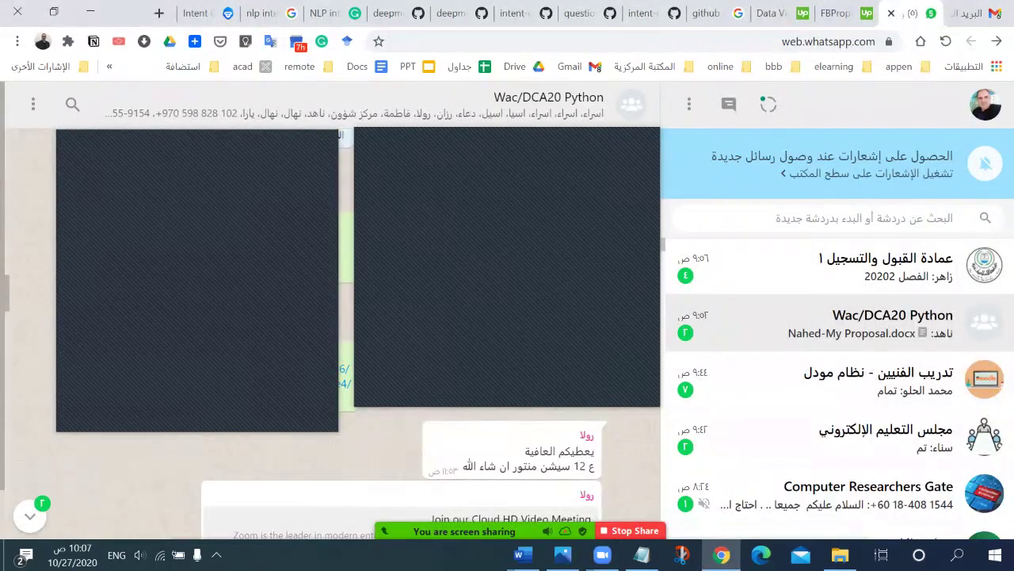
scroll(396, 332, up, 10)
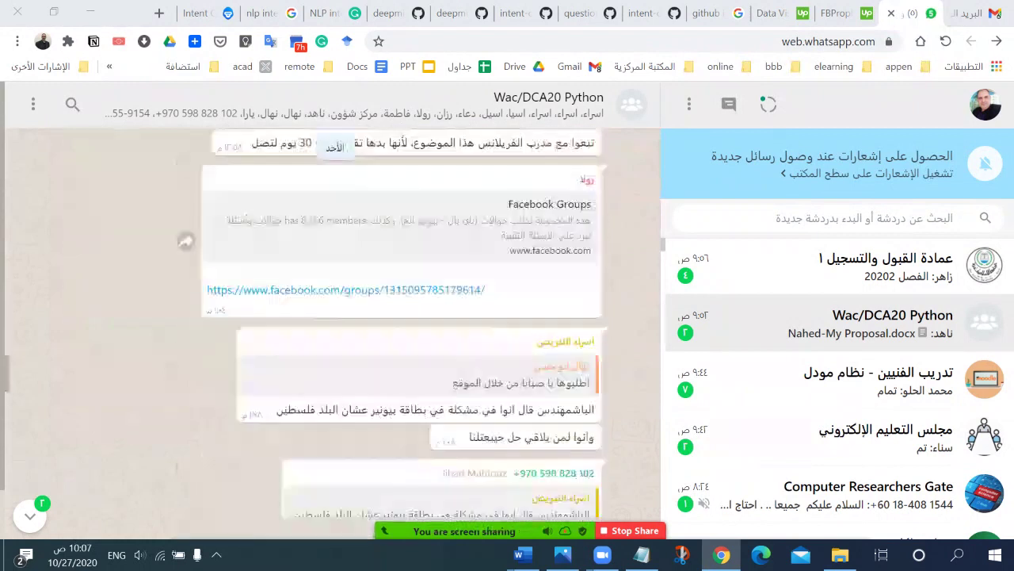
scroll(333, 332, down, 10)
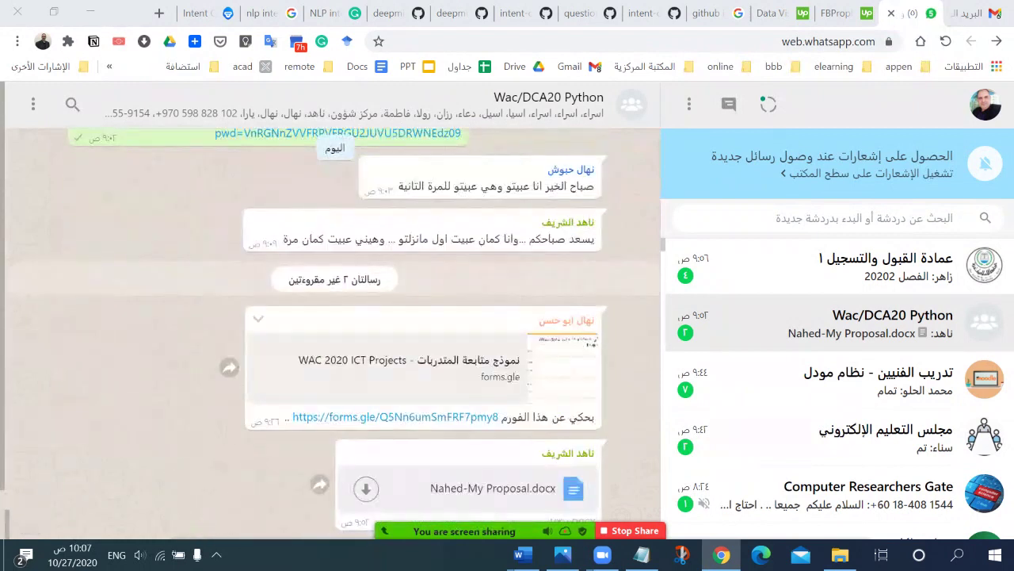
scroll(349, 397, down, 2)
click(366, 433)
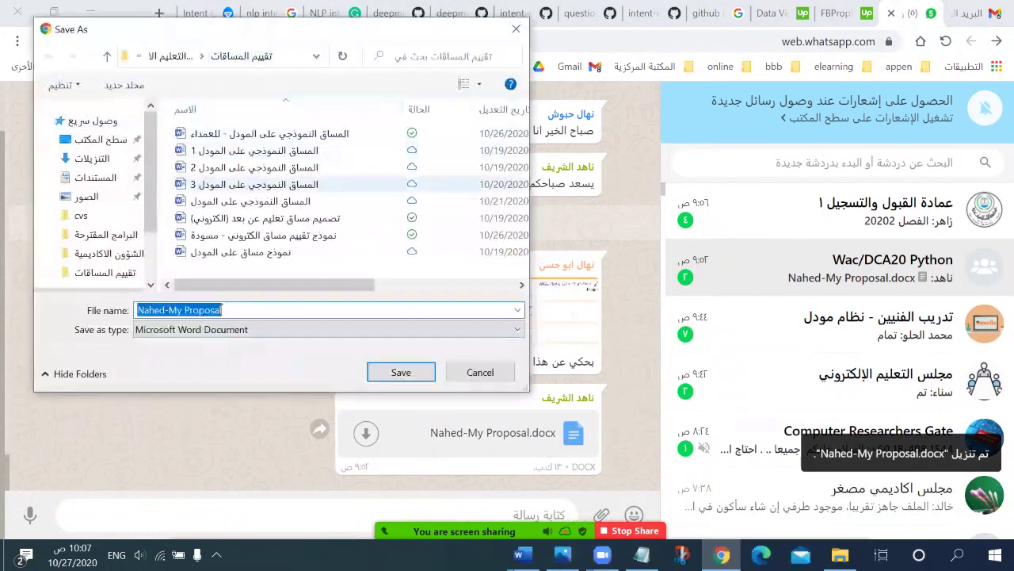
Save the proposal to OneDrive > data science training > WAC > propsals.
click(170, 55)
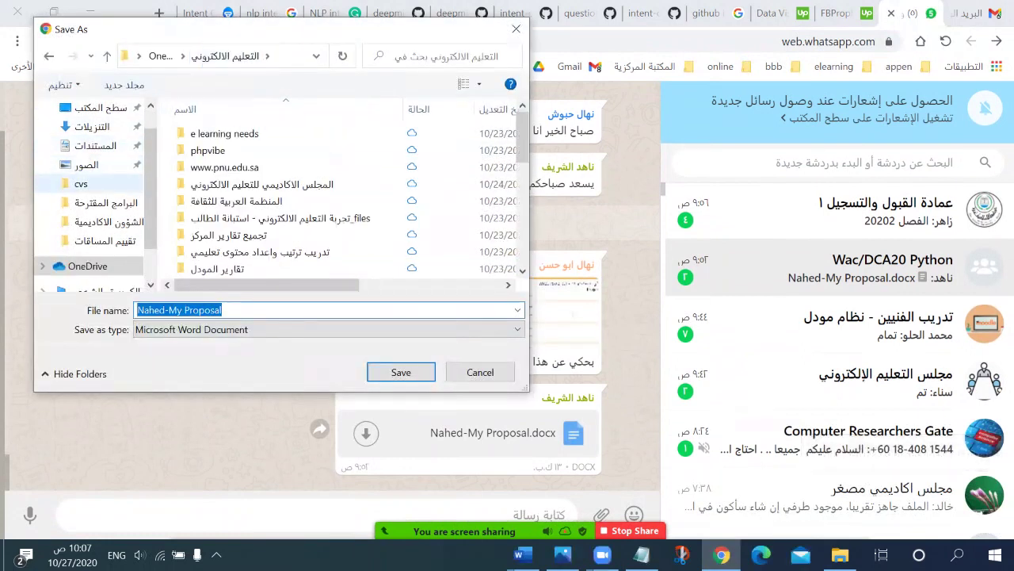
scroll(87, 196, up, 1)
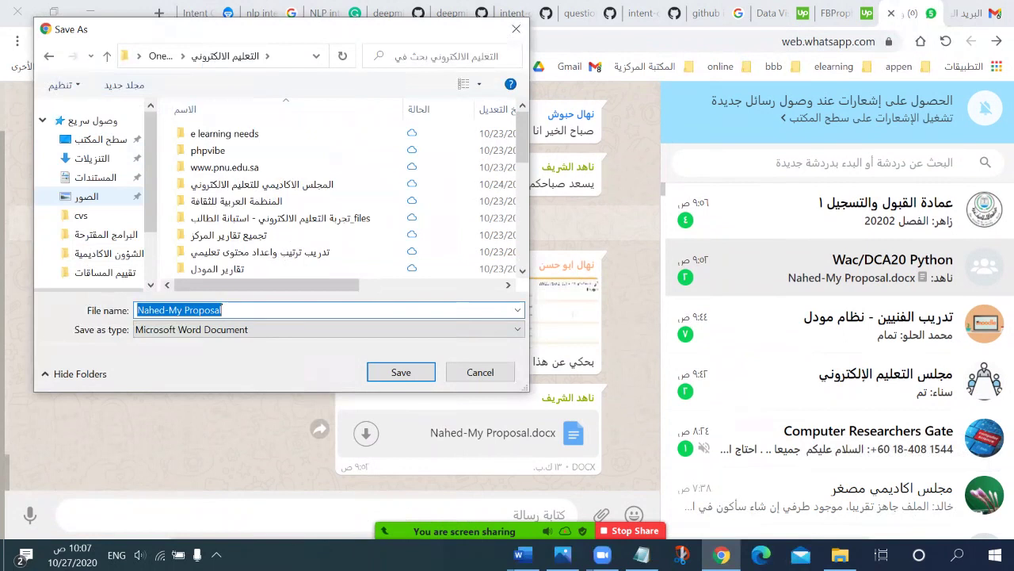
scroll(87, 202, down, 3)
click(87, 209)
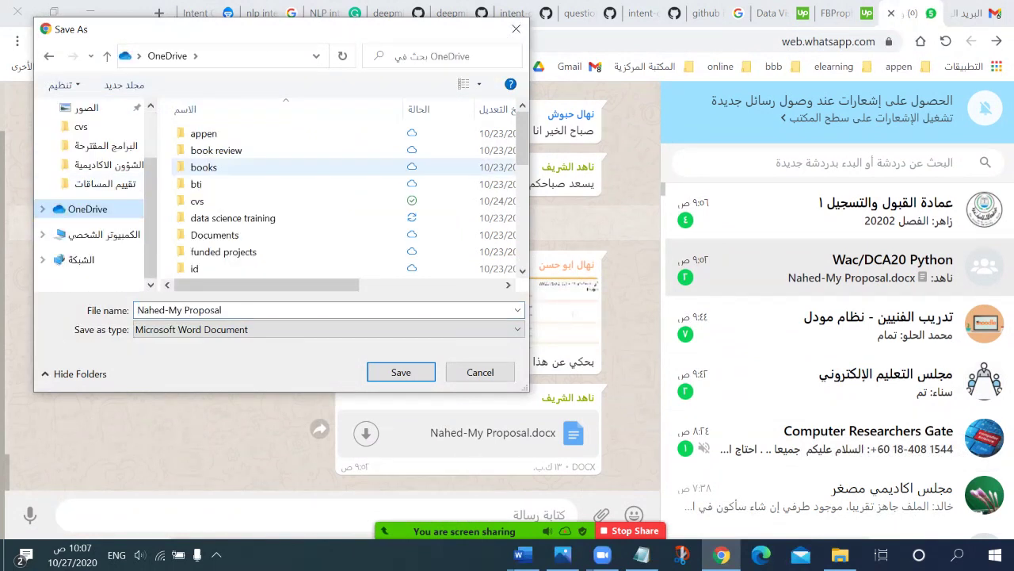
click(233, 218)
double_click(233, 218)
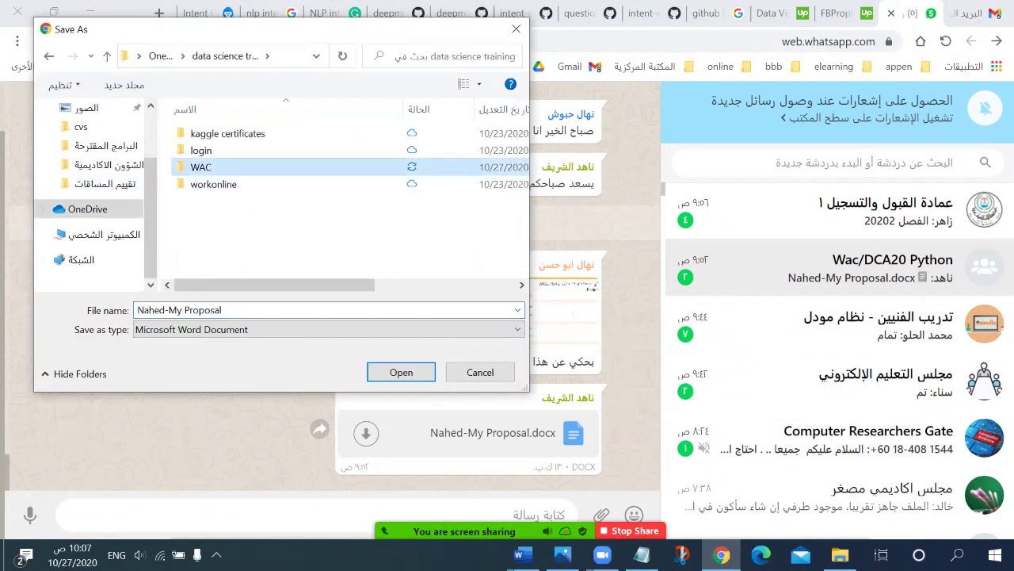
double_click(206, 166)
click(208, 149)
key(Return)
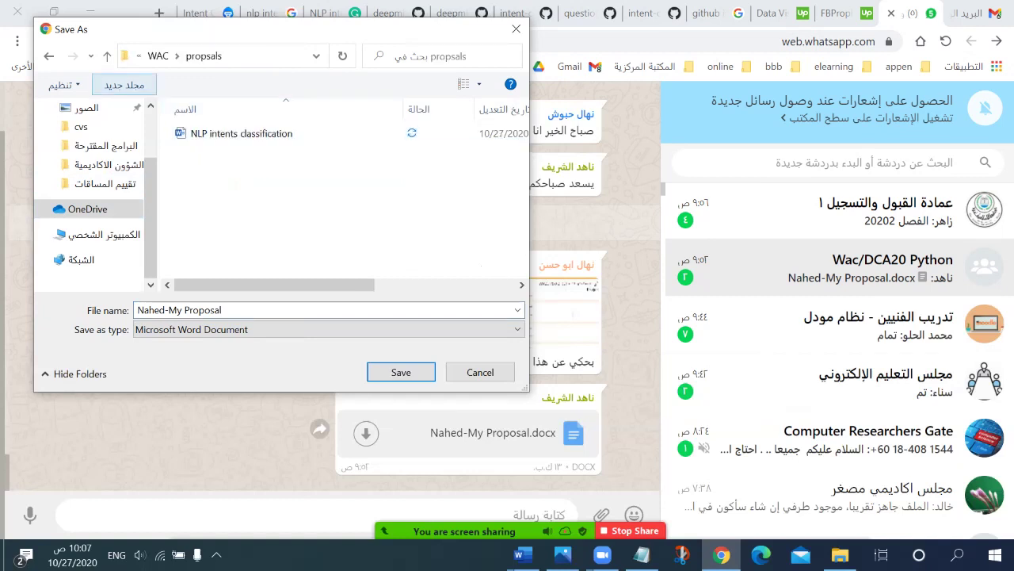
key(Return)
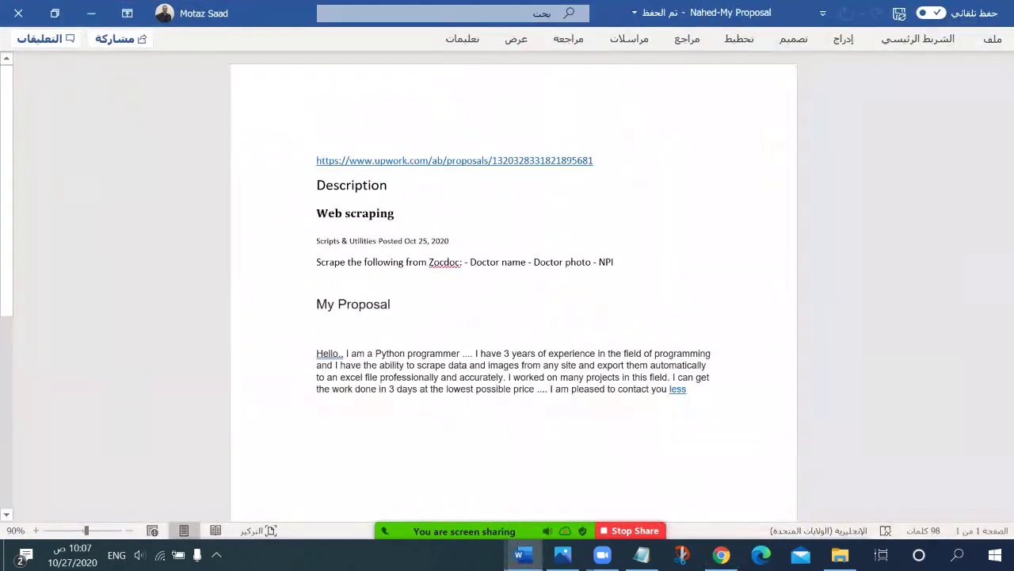
Go over the proposal's Upwork link, Web scraping heading, job category, posting date and requirements.
scroll(507, 285, up, 9)
click(413, 188)
click(242, 294)
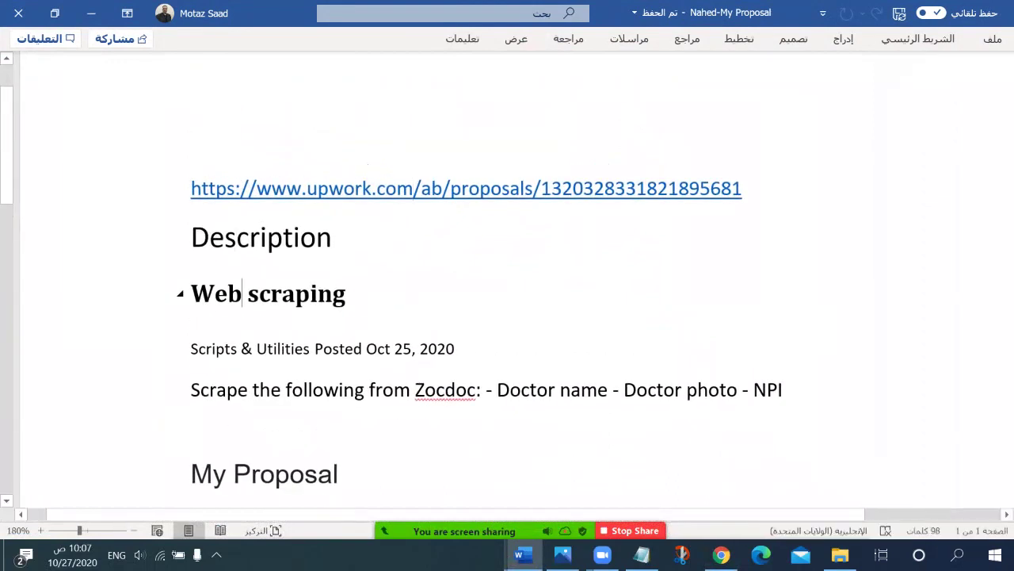
click(206, 348)
click(291, 349)
click(366, 349)
click(191, 390)
click(520, 389)
click(674, 389)
click(769, 389)
Select the Doctor name, Doctor photo and NPI requirements in turn.
click(517, 389)
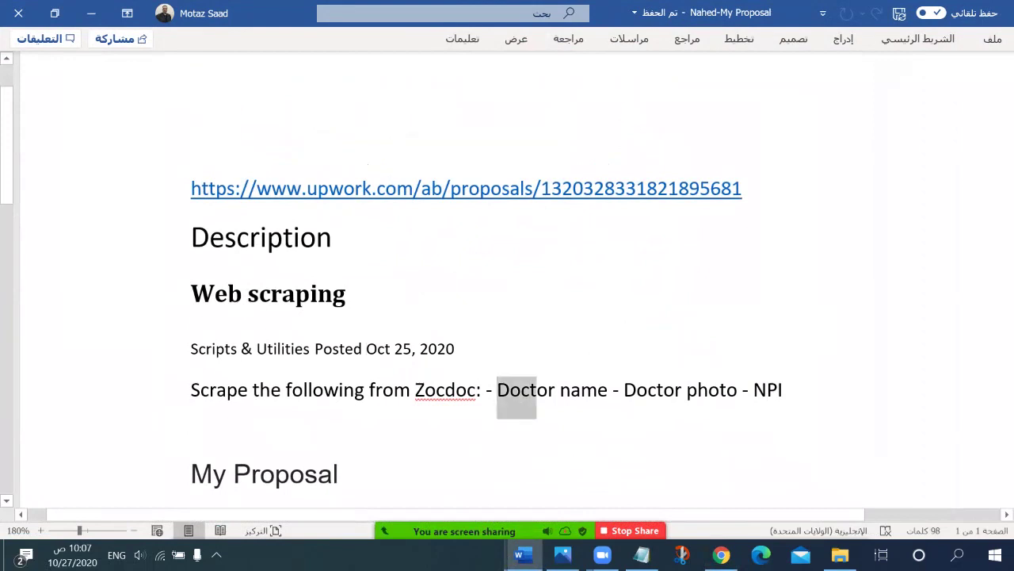
drag(536, 389, 612, 389)
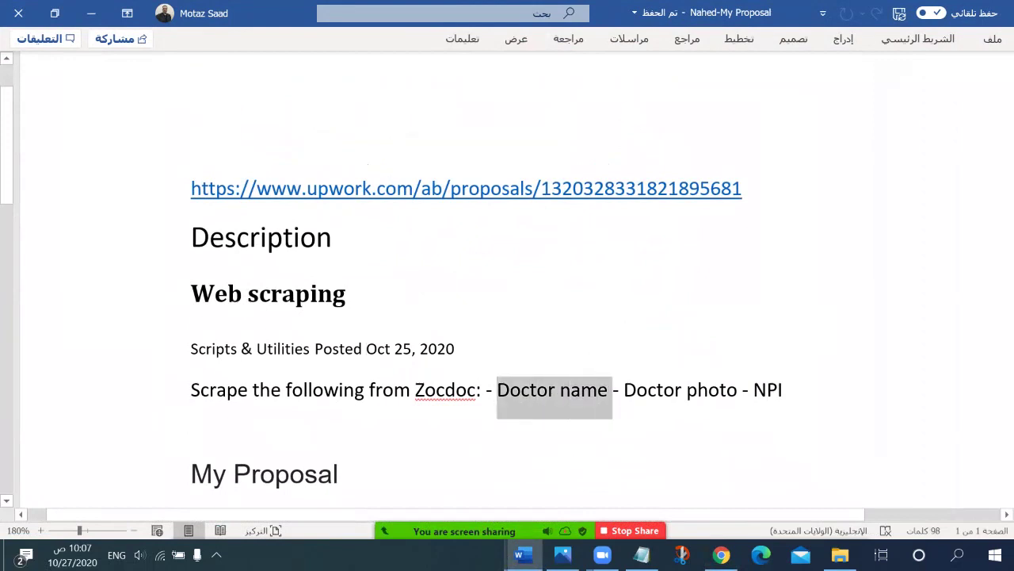
drag(624, 389, 782, 389)
click(753, 389)
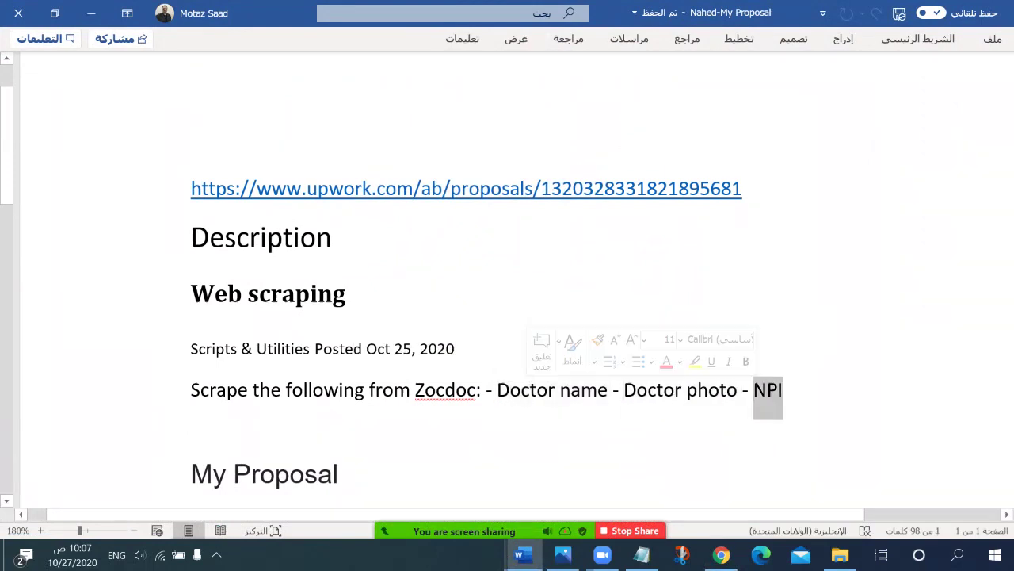
scroll(768, 389, down, 3)
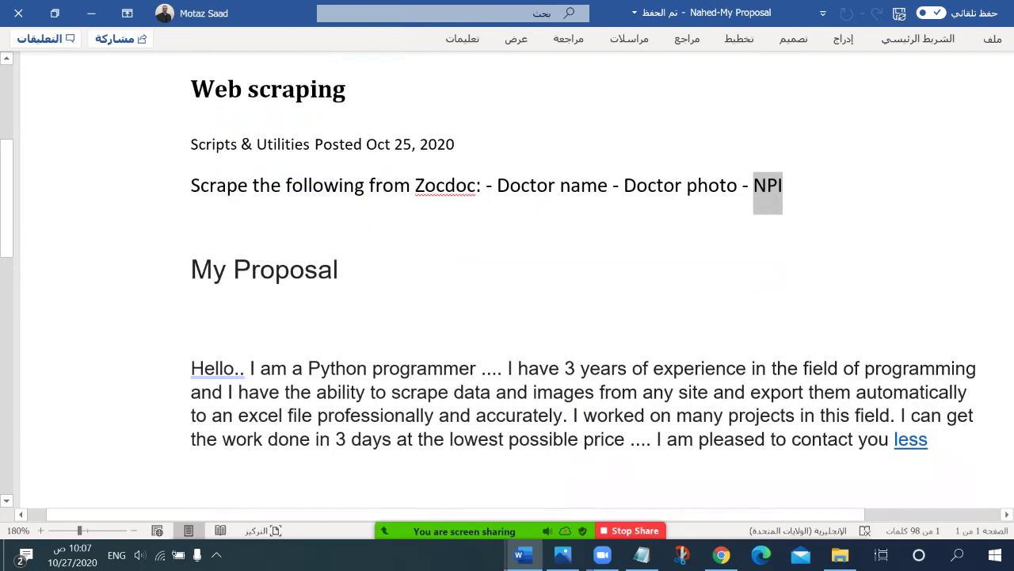
scroll(573, 190, up, 3)
click(573, 188)
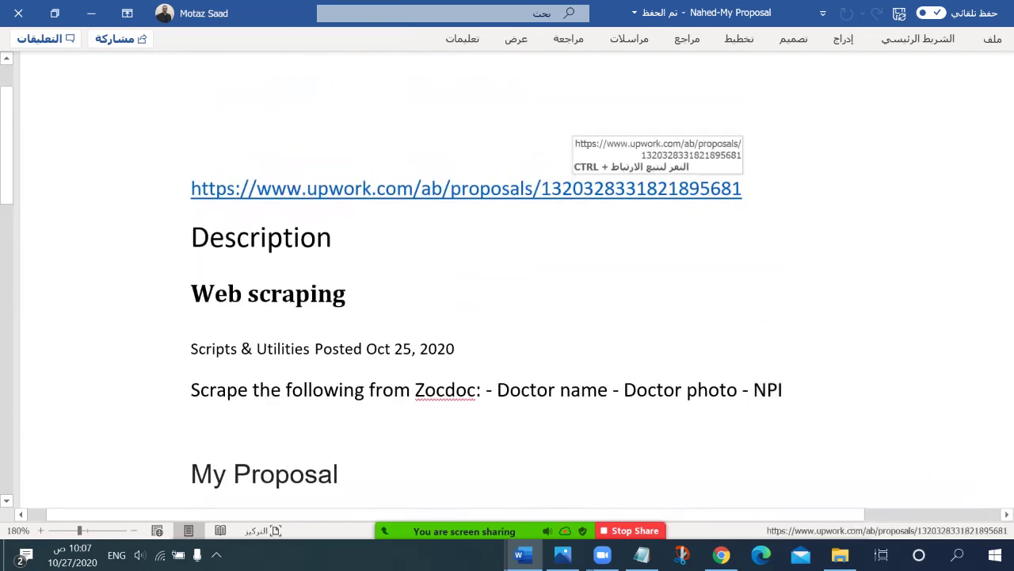
Copy the Upwork proposal link from Word and load it in Chrome, which shows Permission denied.
ctrl+click(573, 188)
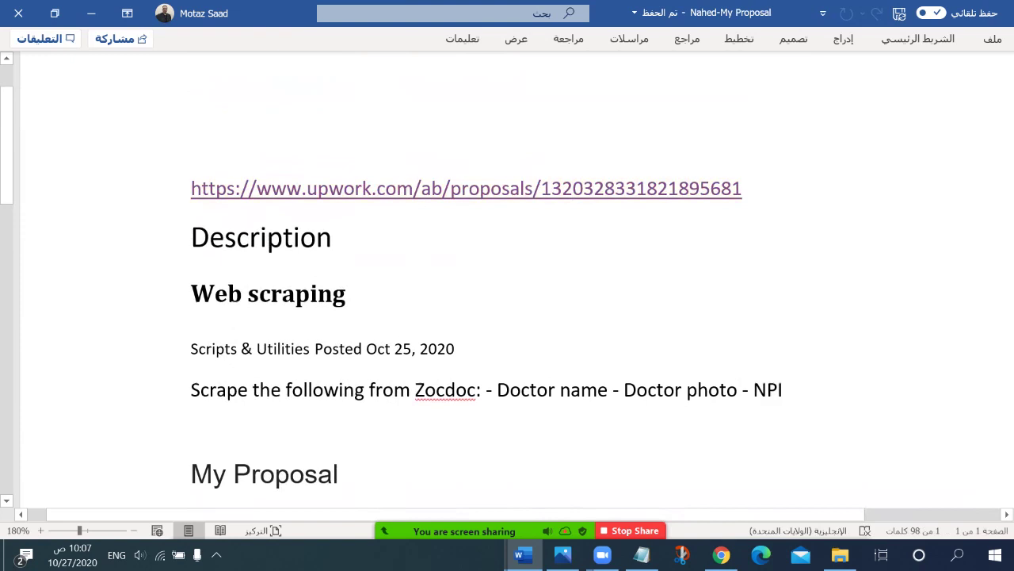
click(626, 187)
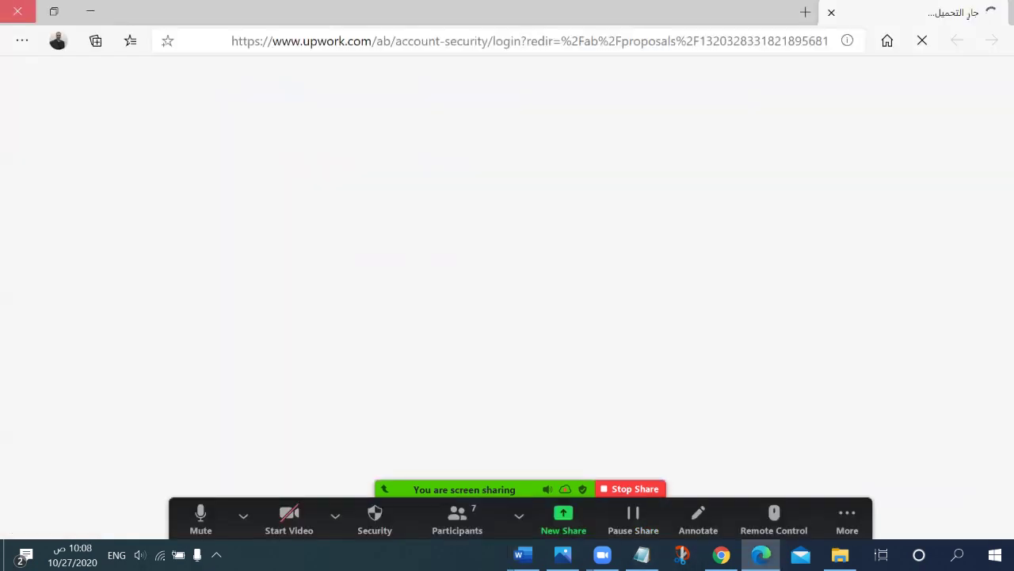
key(alt+Tab)
triple_click(626, 188)
key(ctrl+c)
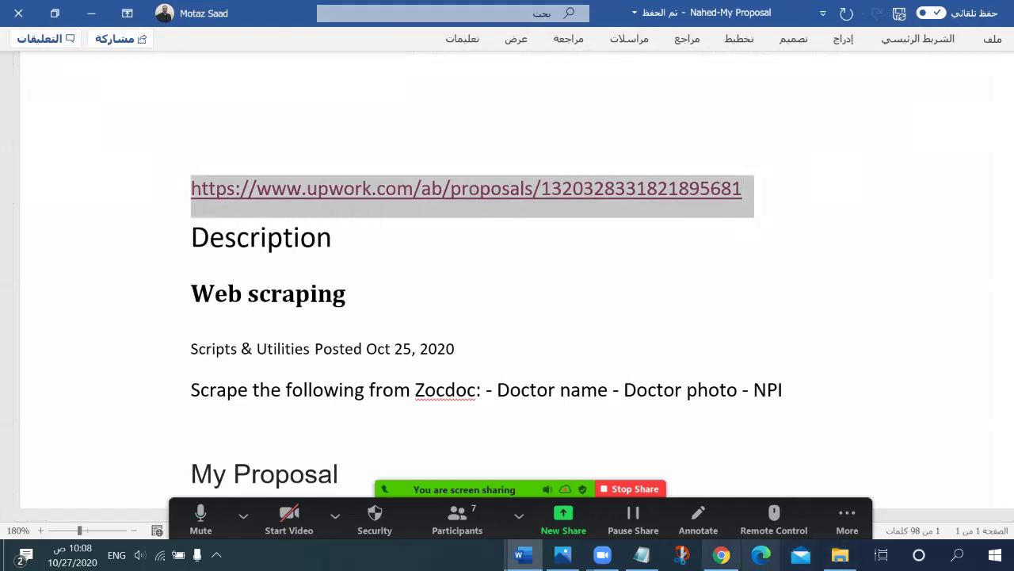
click(721, 555)
click(204, 12)
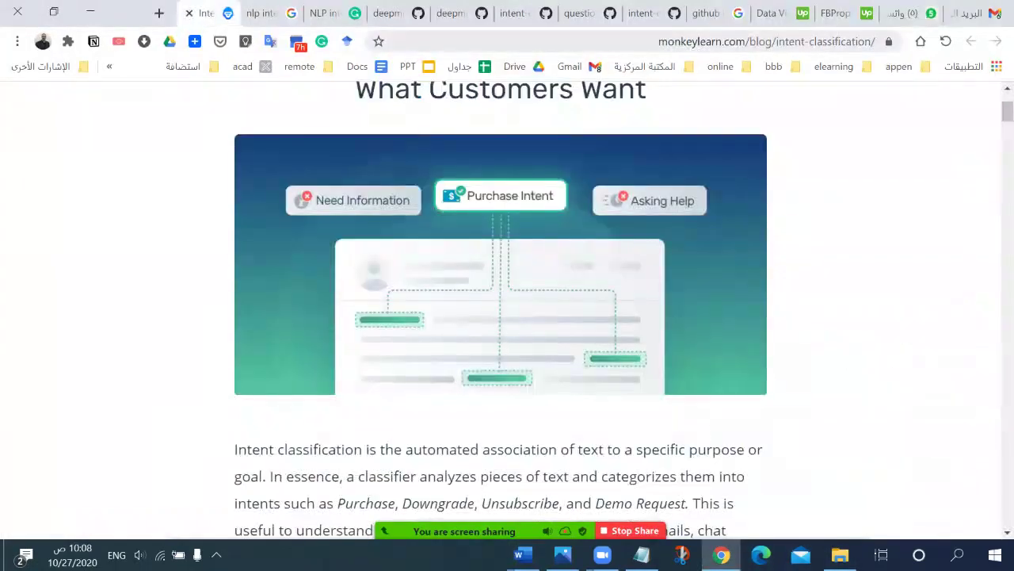
key(ctrl+l)
key(ctrl+v)
key(Return)
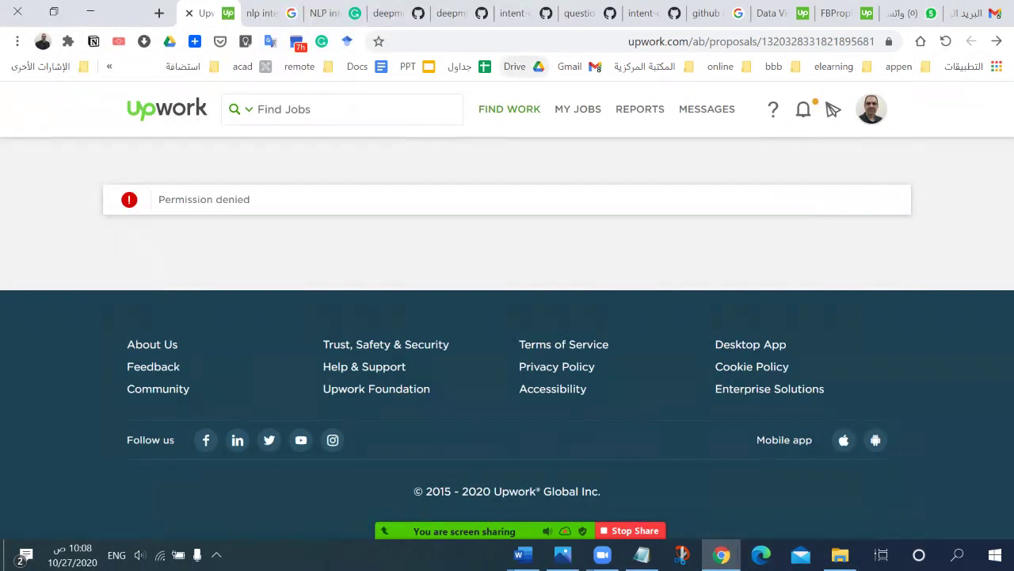
Compare the proposal id with the Data Visualization and FBProphet job posting addresses.
drag(710, 42, 876, 42)
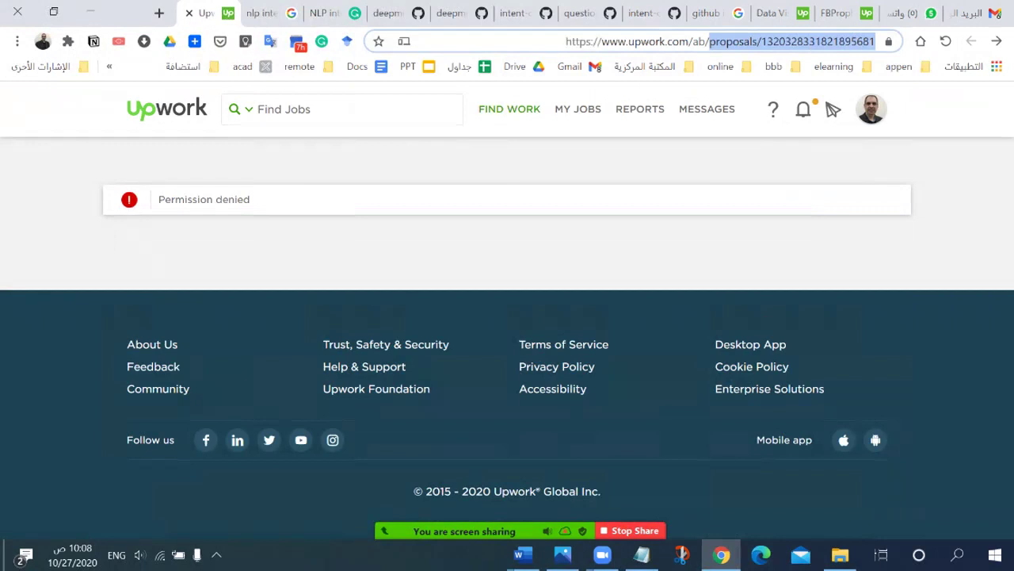
click(519, 554)
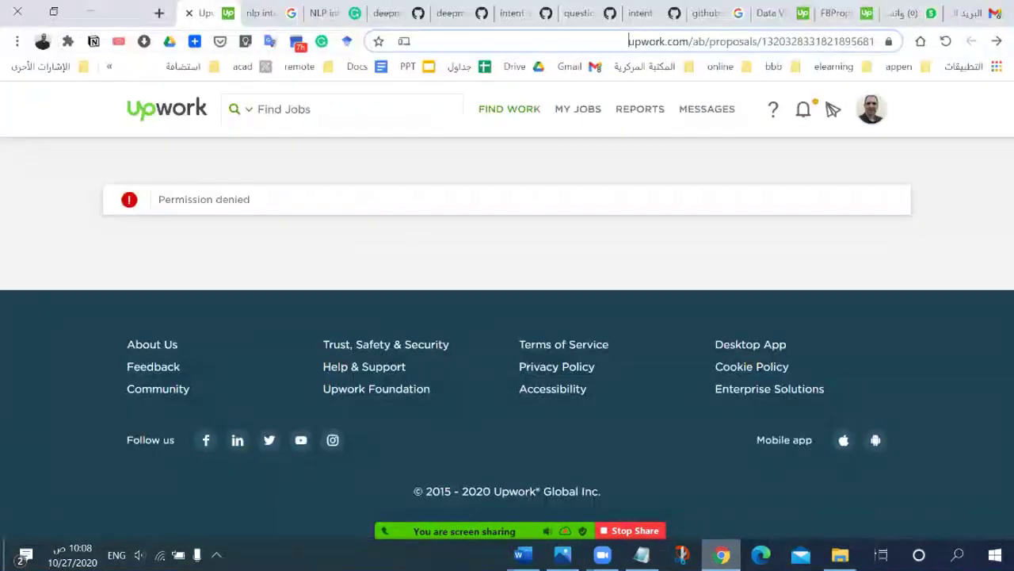
click(721, 554)
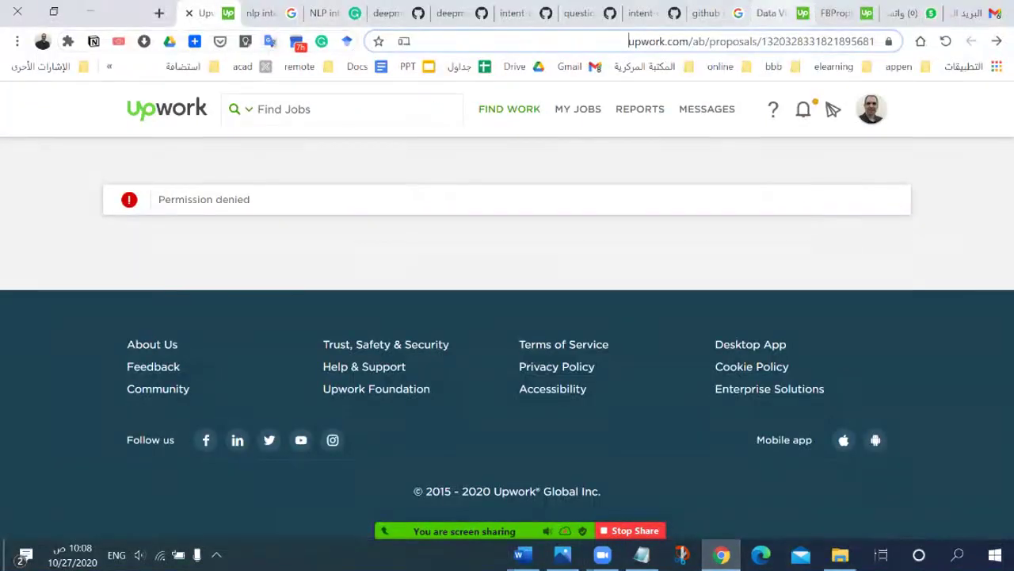
click(781, 13)
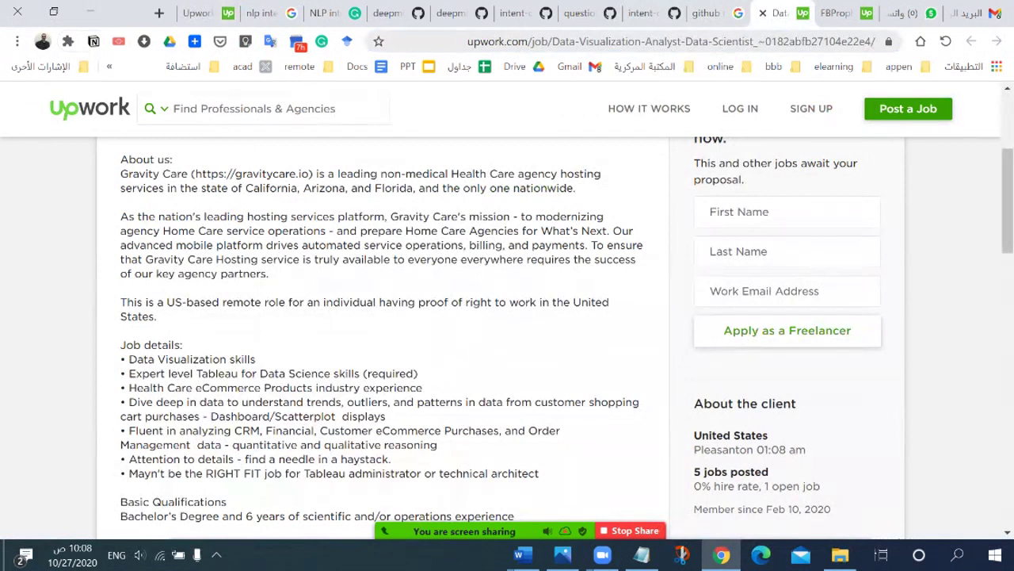
key(ctrl+l)
drag(560, 41, 875, 42)
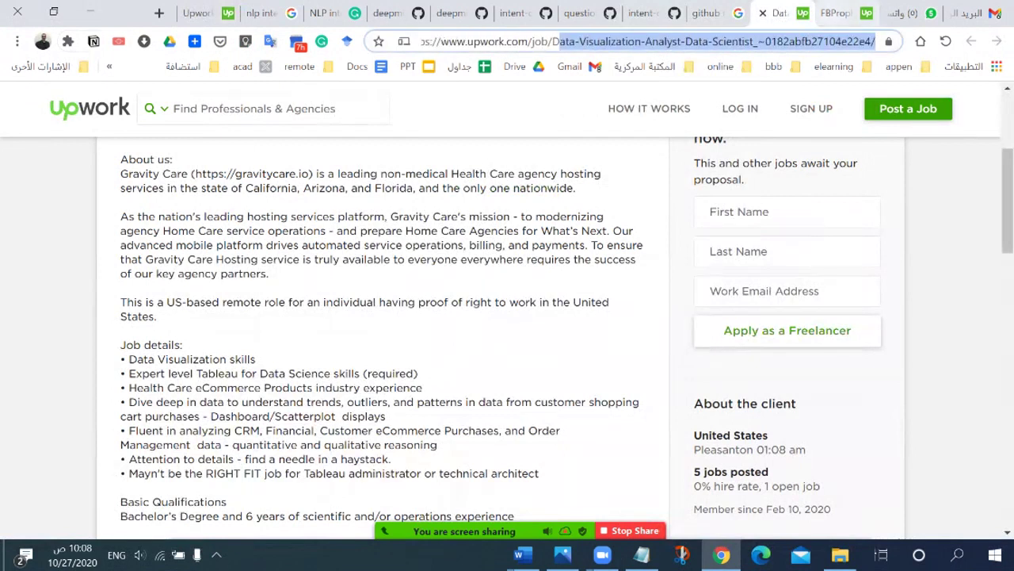
click(844, 13)
drag(726, 41, 875, 42)
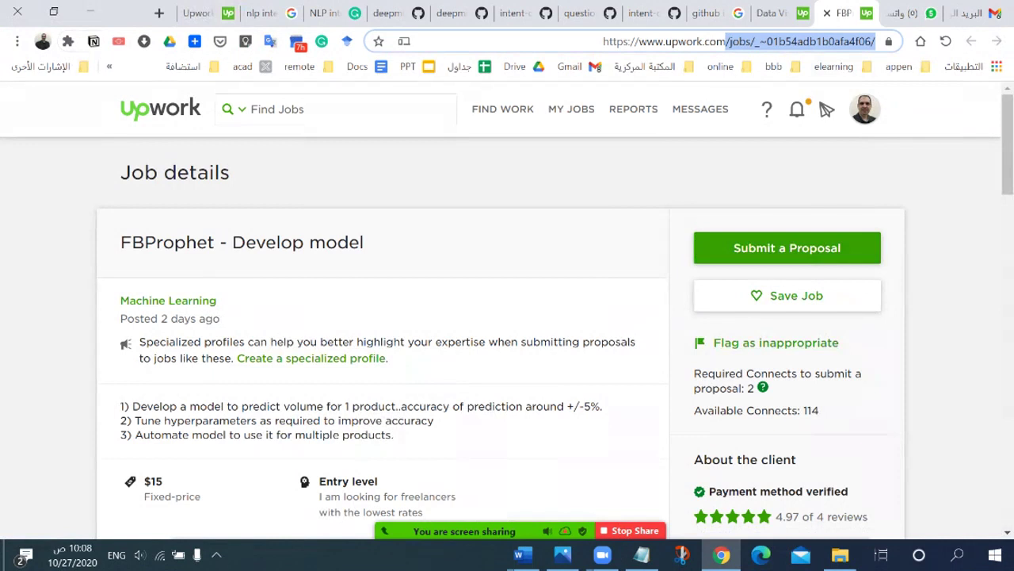
Close the Permission denied proposal tab and return to the Word proposal.
key(ctrl+1)
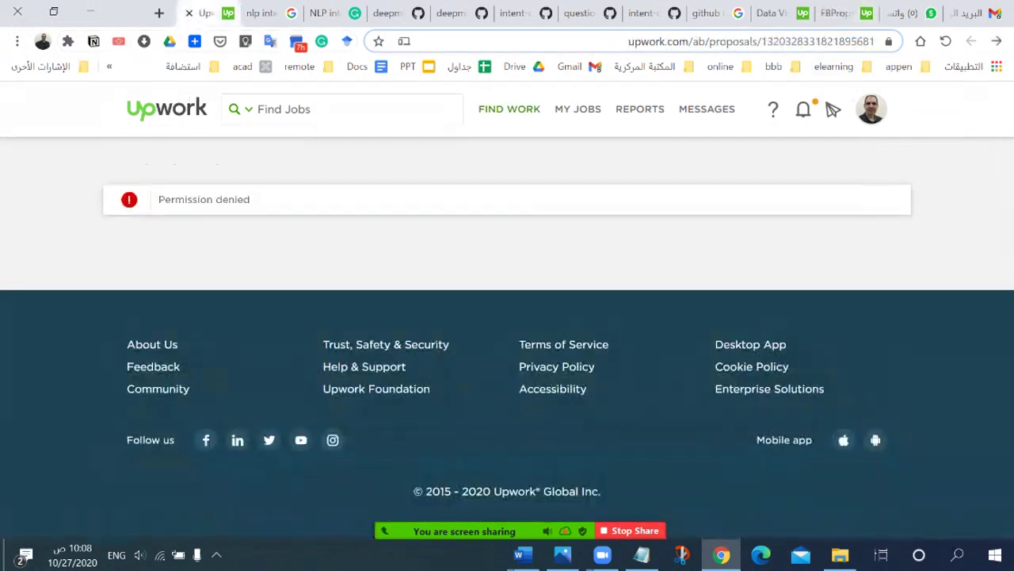
click(188, 12)
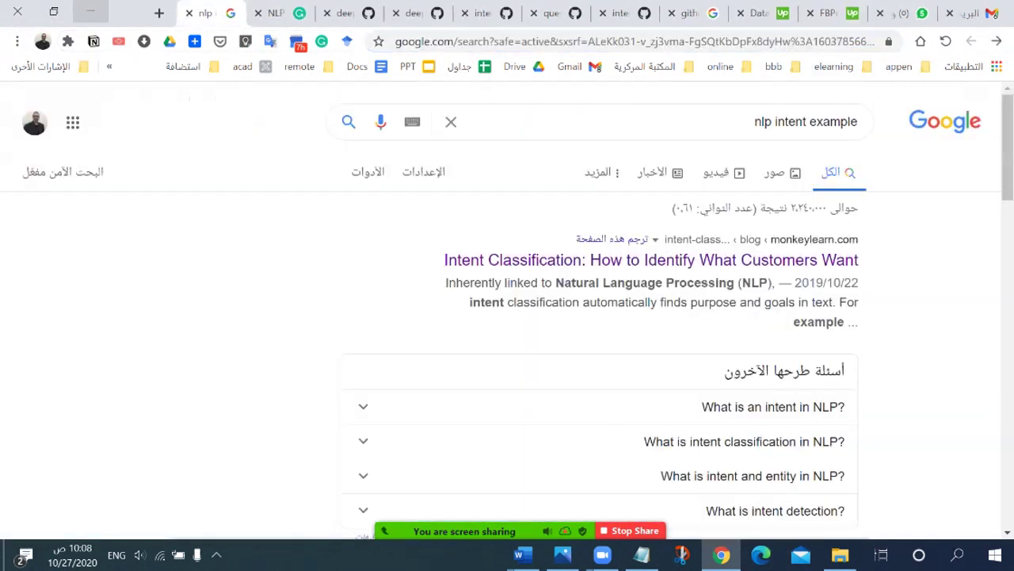
key(alt+Tab)
scroll(508, 277, down, 4)
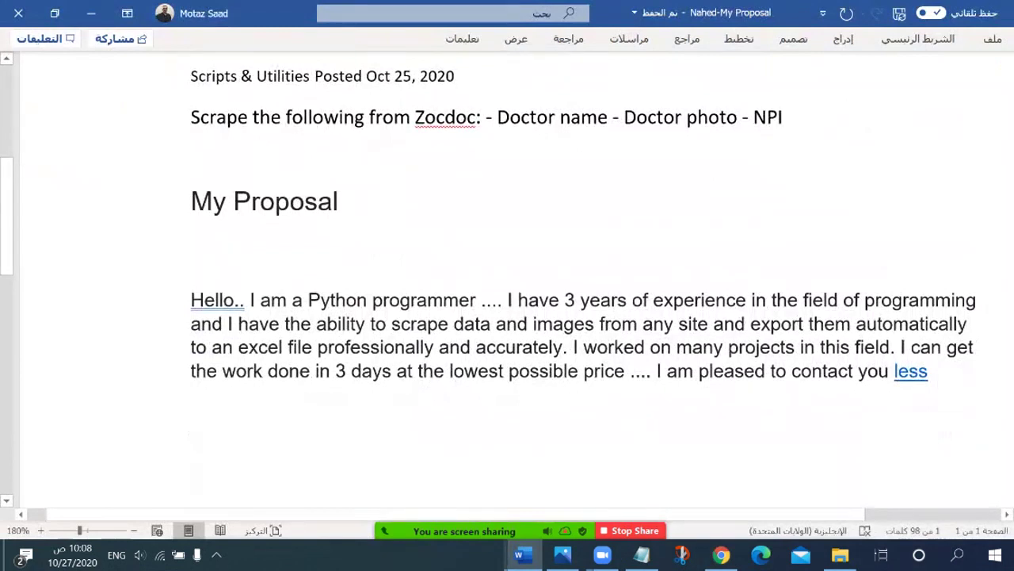
Search Google for Zocdoc and highlight the doctor's full name on a profile page.
double_click(444, 117)
key(ctrl+c)
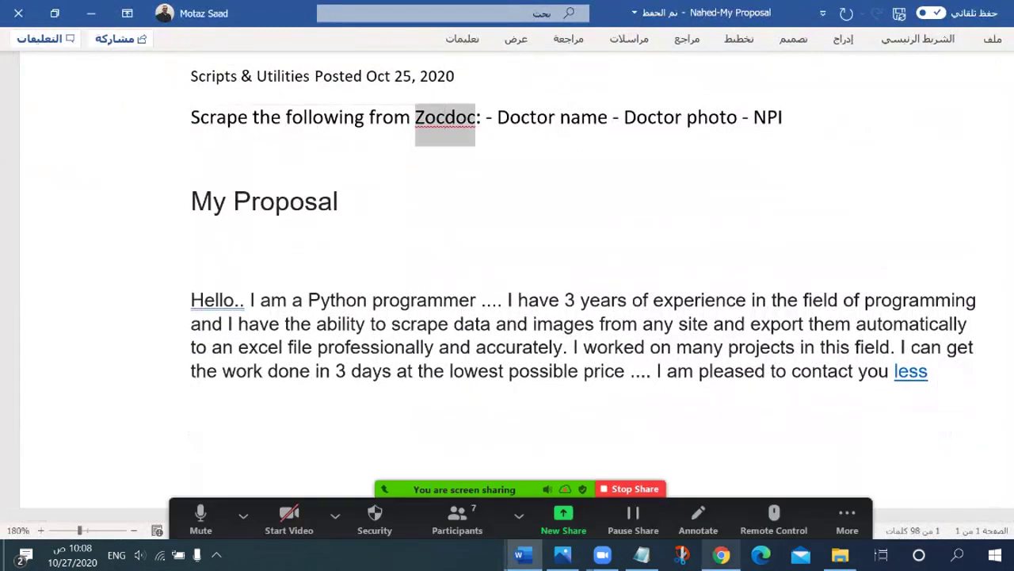
click(721, 555)
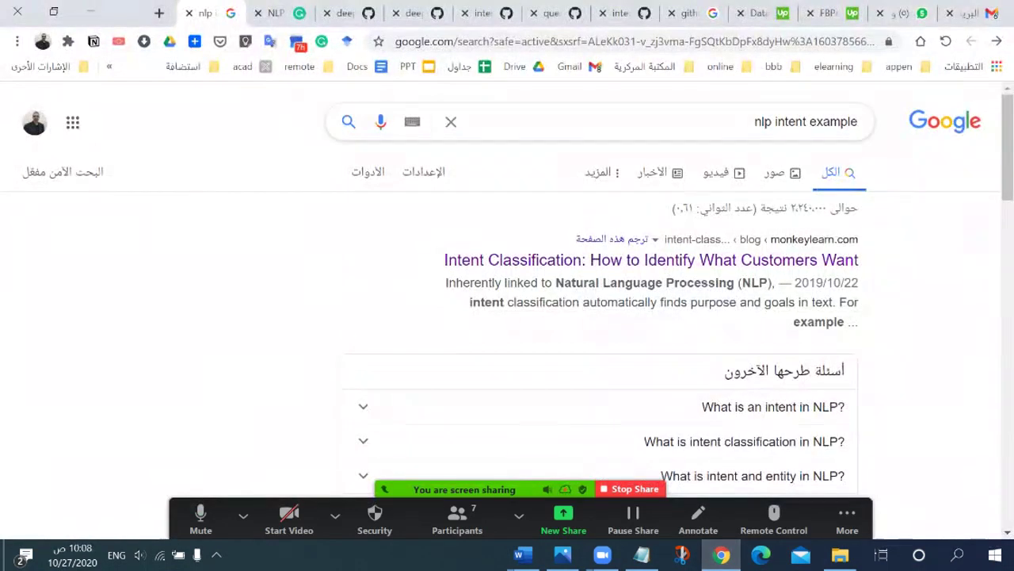
triple_click(806, 121)
key(ctrl+v)
key(Return)
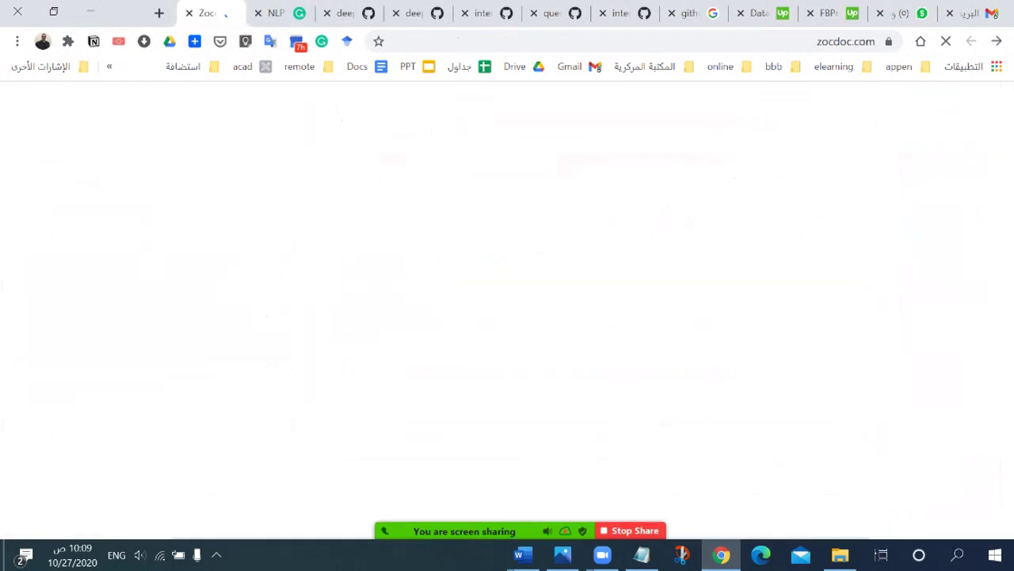
scroll(507, 317, down, 3)
scroll(507, 316, down, 1)
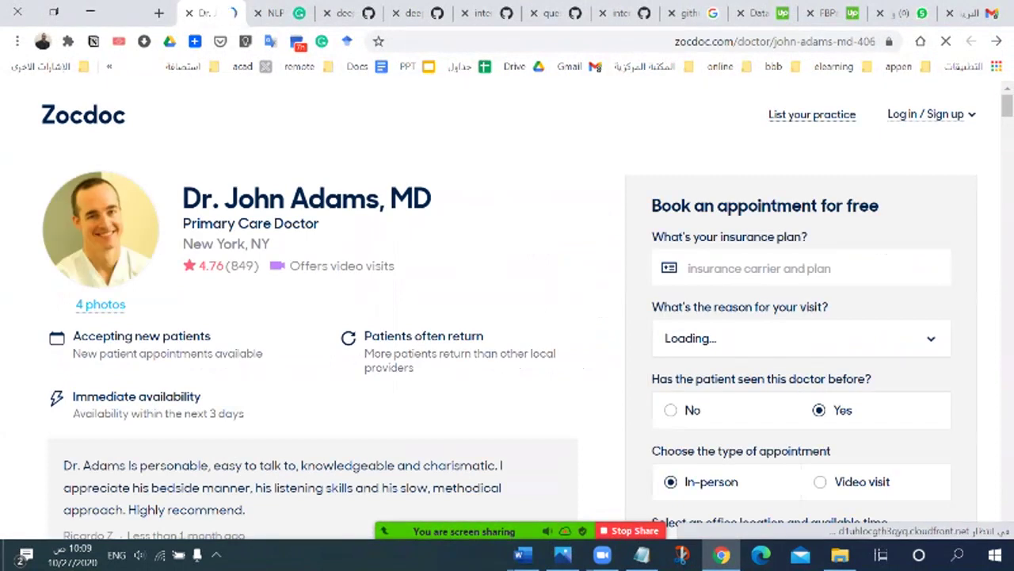
drag(432, 198, 182, 198)
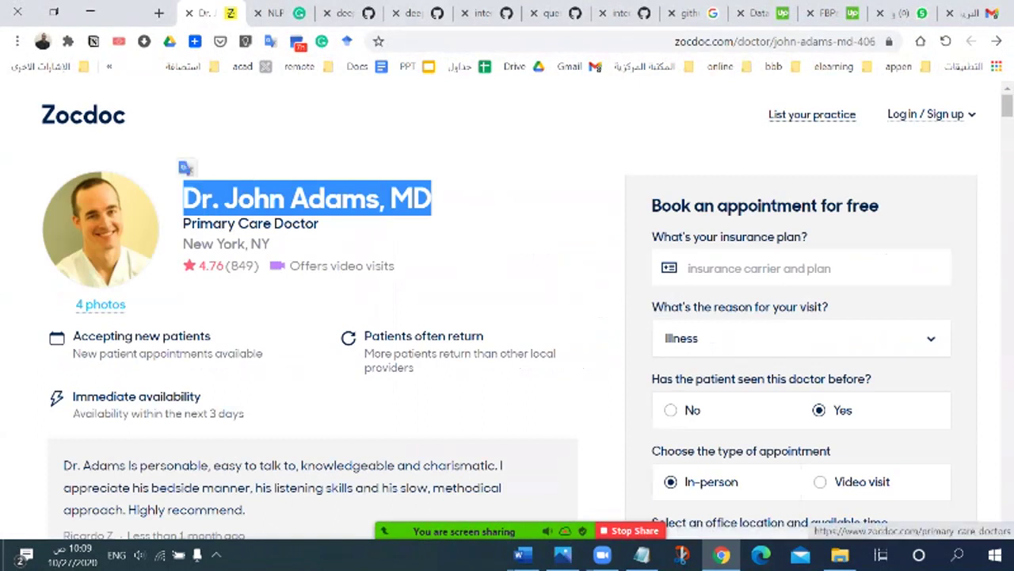
Close the NLP intents classification Word window, keeping the proposal document open.
click(522, 553)
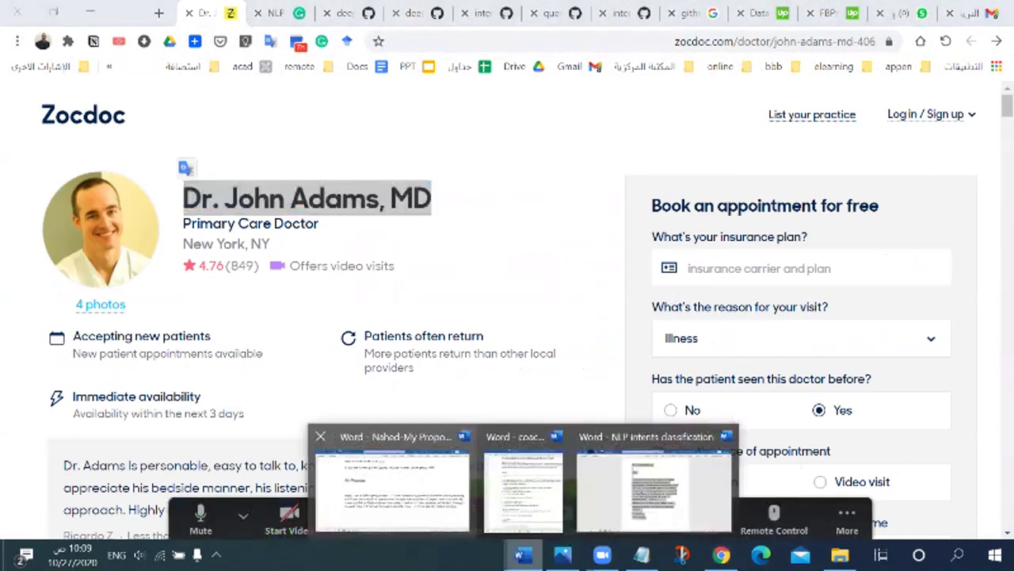
click(583, 436)
click(444, 491)
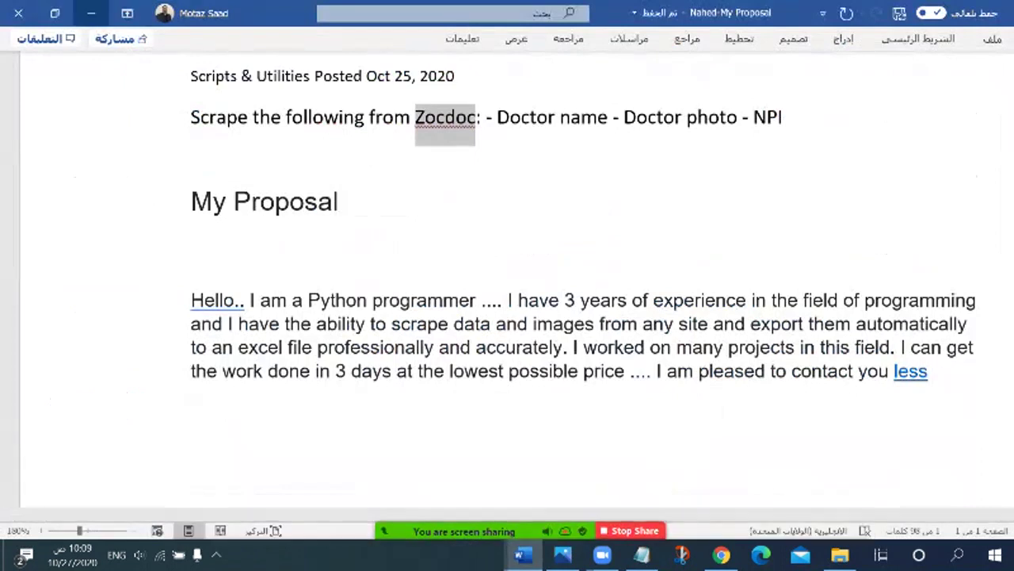
key(alt+Tab)
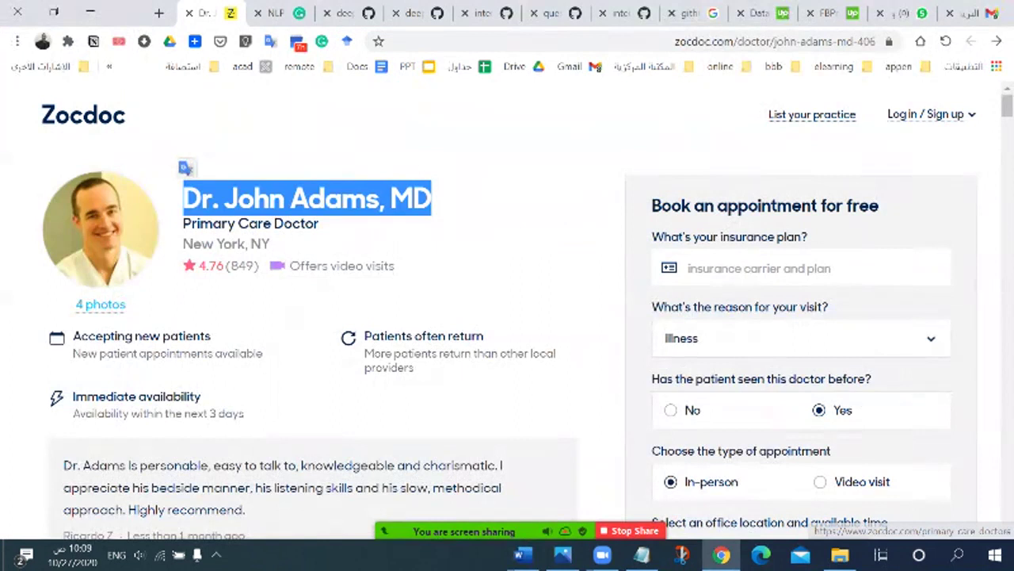
Highlight the doctor's specialty, Primary Care Doctor, and scroll through the profile.
drag(320, 225, 183, 224)
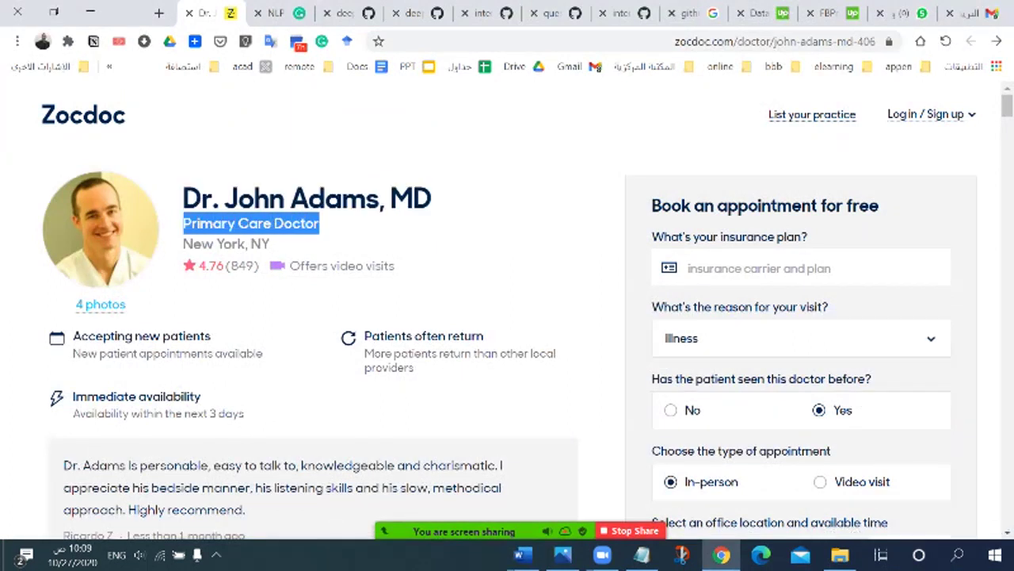
scroll(509, 317, down, 3)
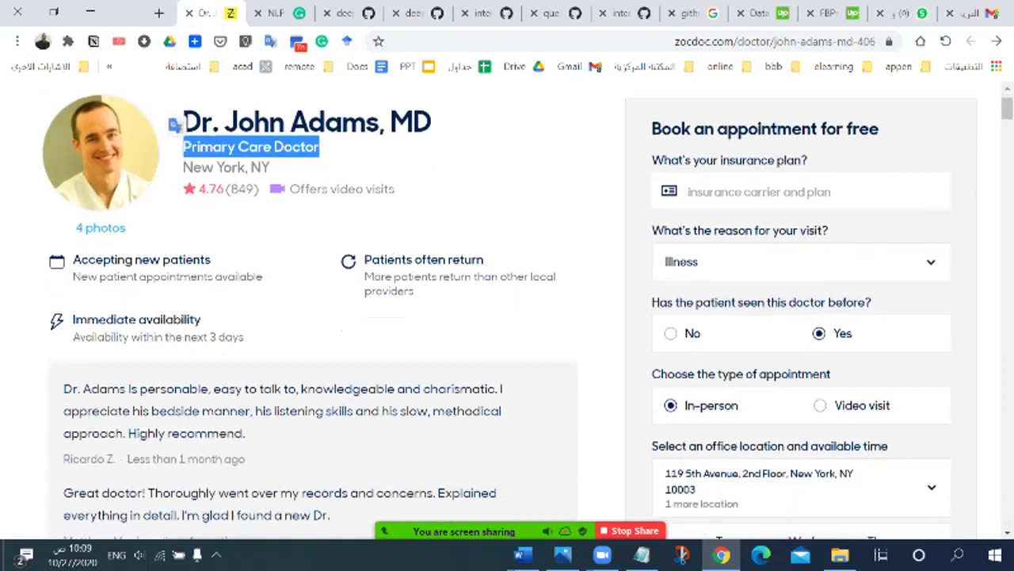
scroll(510, 311, down, 1)
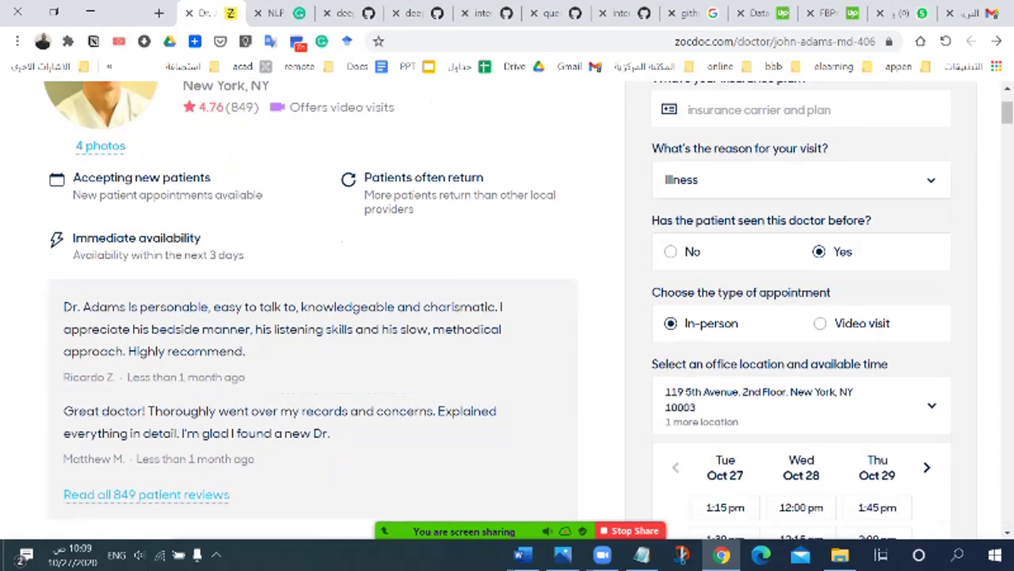
scroll(510, 310, up, 4)
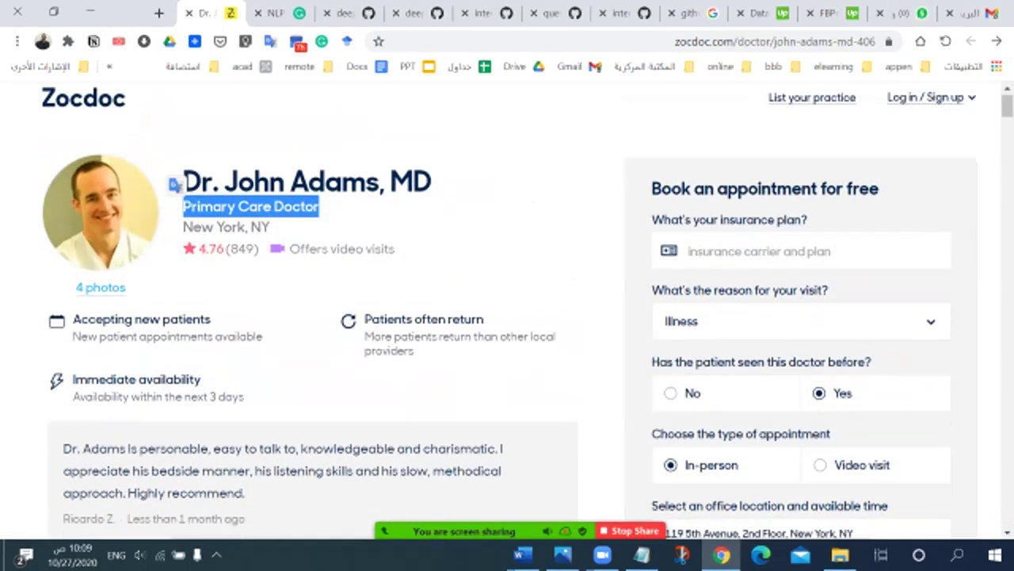
scroll(509, 311, down, 10)
scroll(510, 311, up, 8)
scroll(510, 311, up, 5)
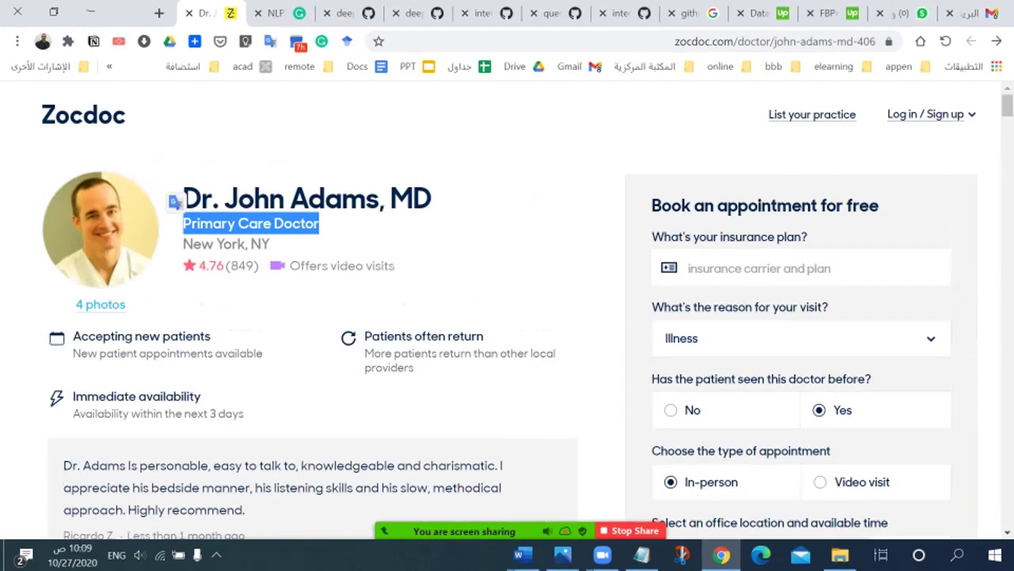
Locate and select the doctor's NPI number on the Zocdoc profile, then return to Word.
scroll(507, 317, down, 9)
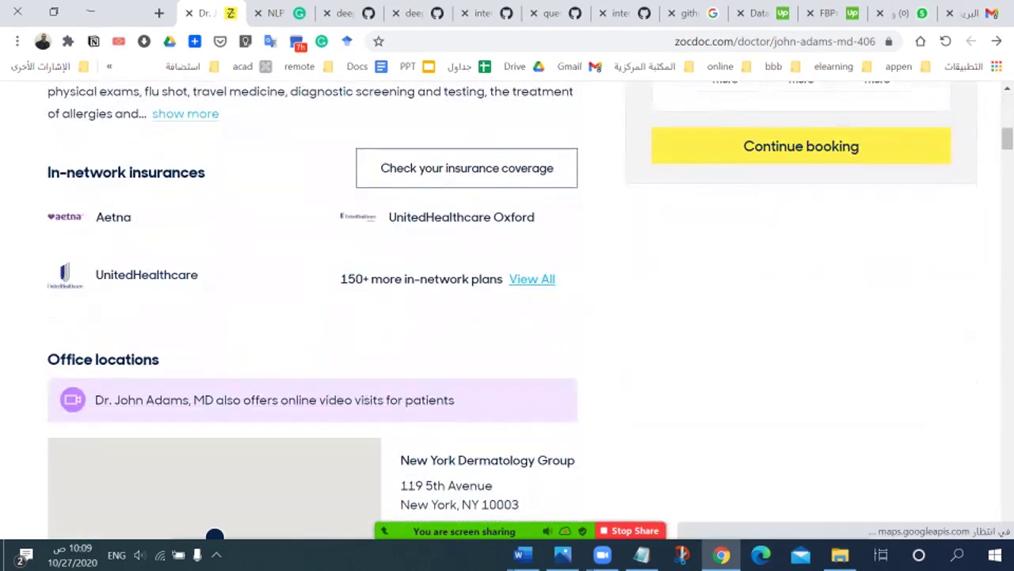
scroll(313, 305, down, 2)
scroll(313, 304, down, 1)
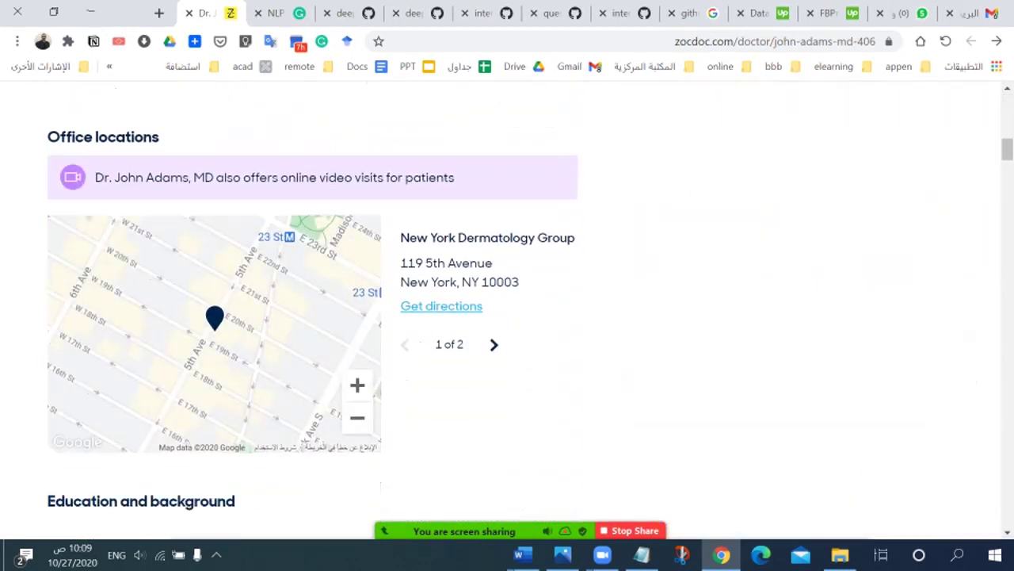
scroll(507, 305, down, 3)
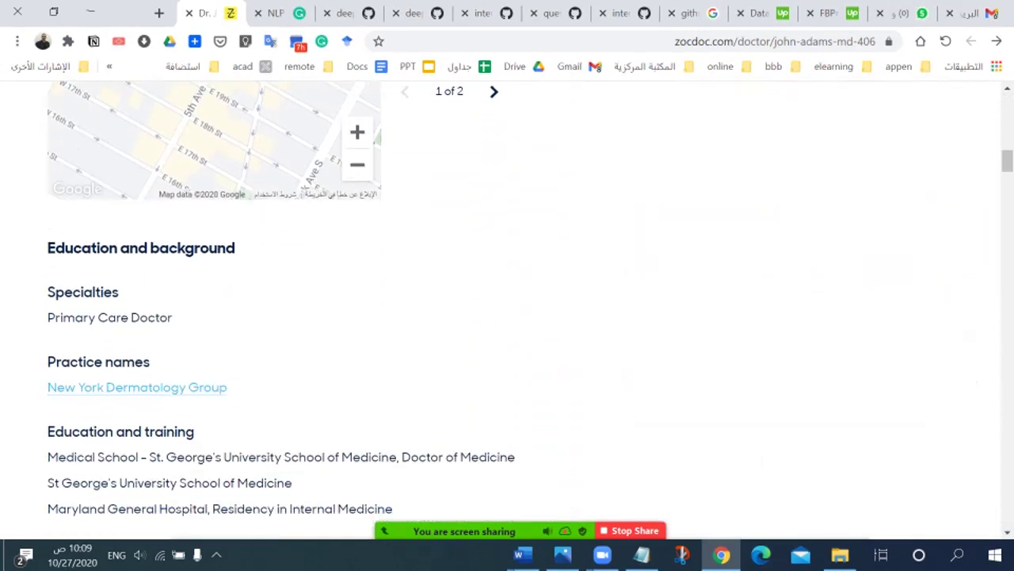
scroll(507, 305, down, 5)
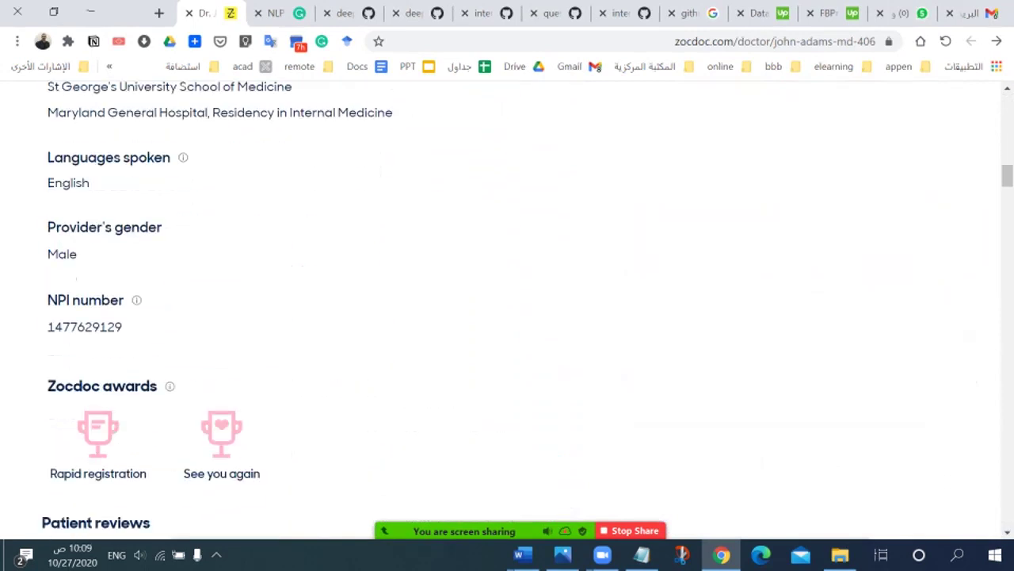
double_click(84, 326)
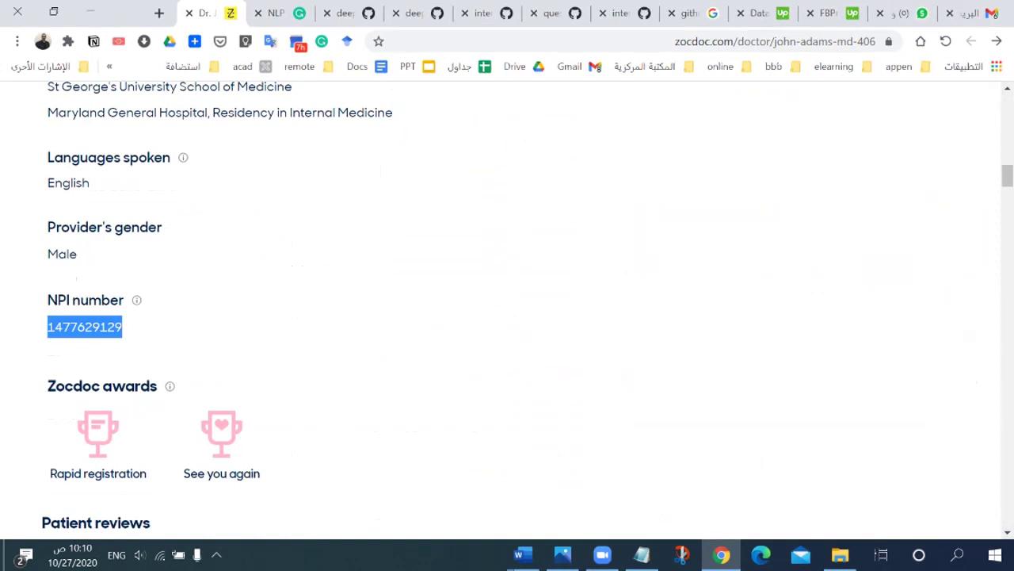
scroll(507, 309, down, 4)
scroll(507, 310, up, 7)
scroll(507, 309, up, 15)
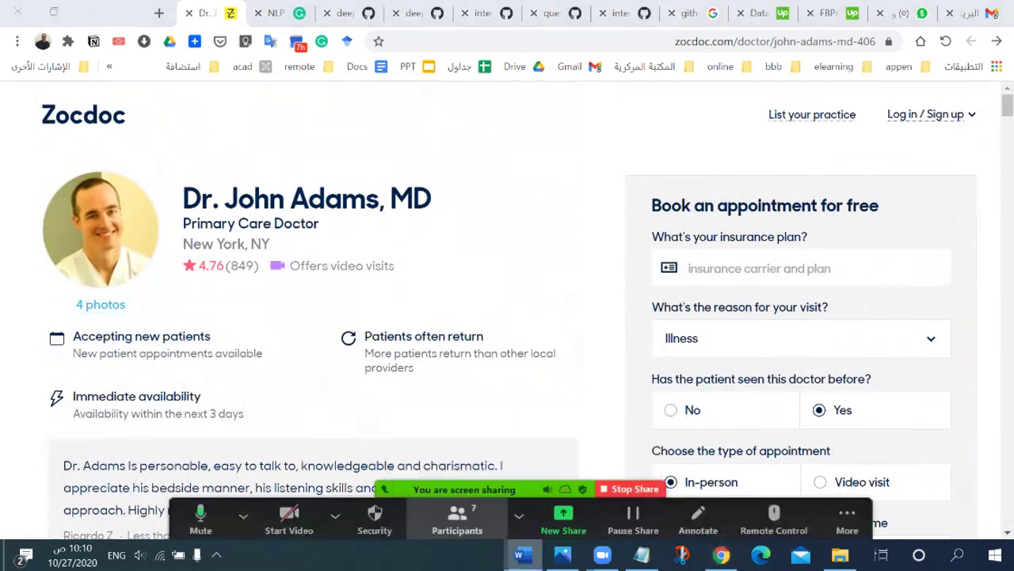
click(519, 555)
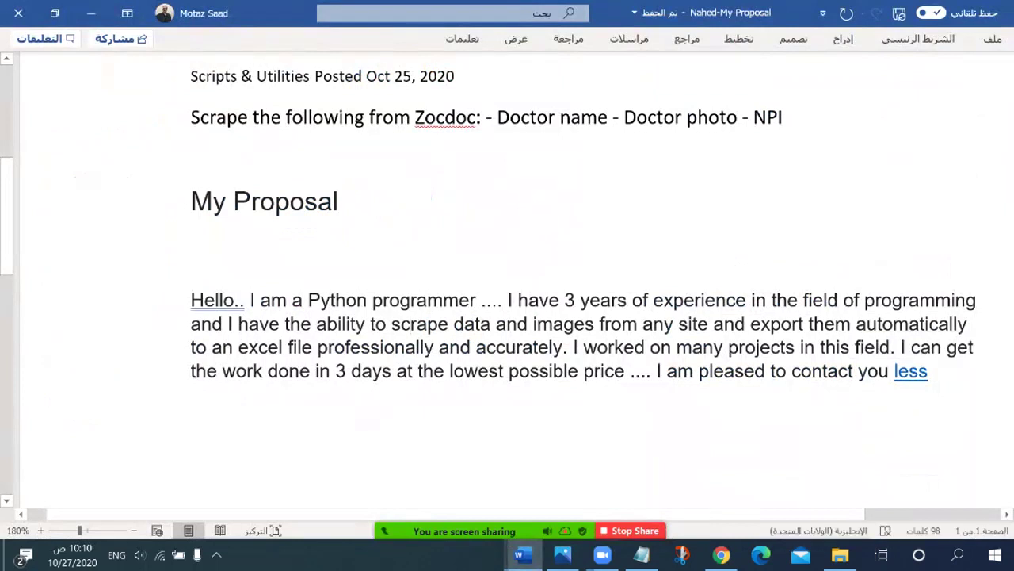
drag(251, 301, 568, 347)
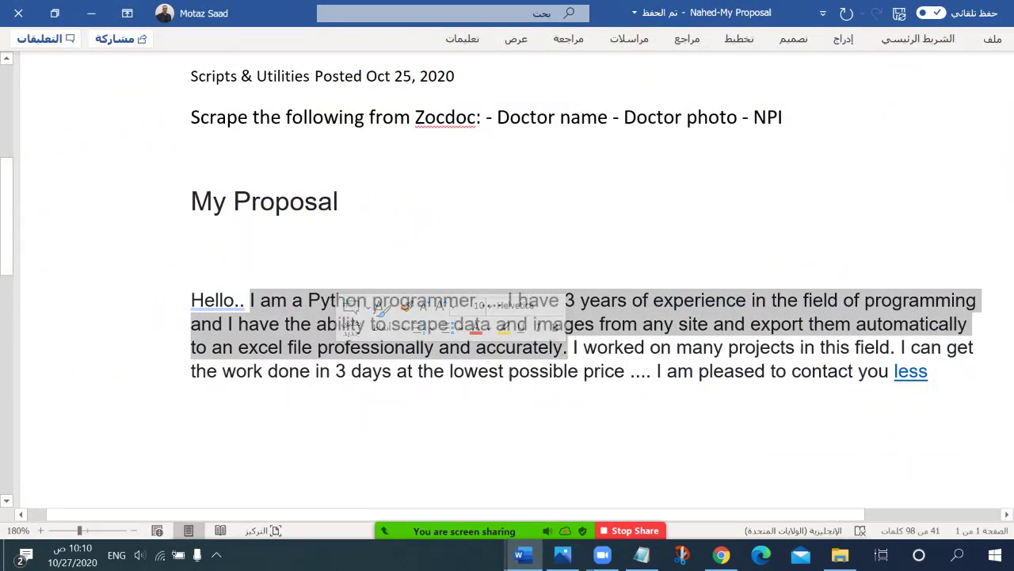
drag(728, 347, 793, 371)
click(372, 371)
drag(191, 371, 583, 371)
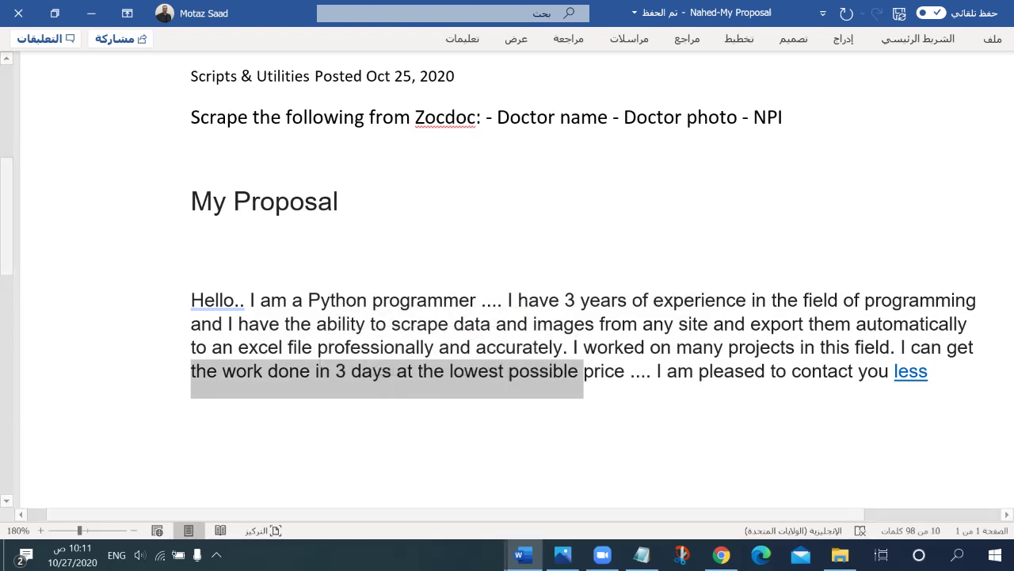
mouse_move(563, 554)
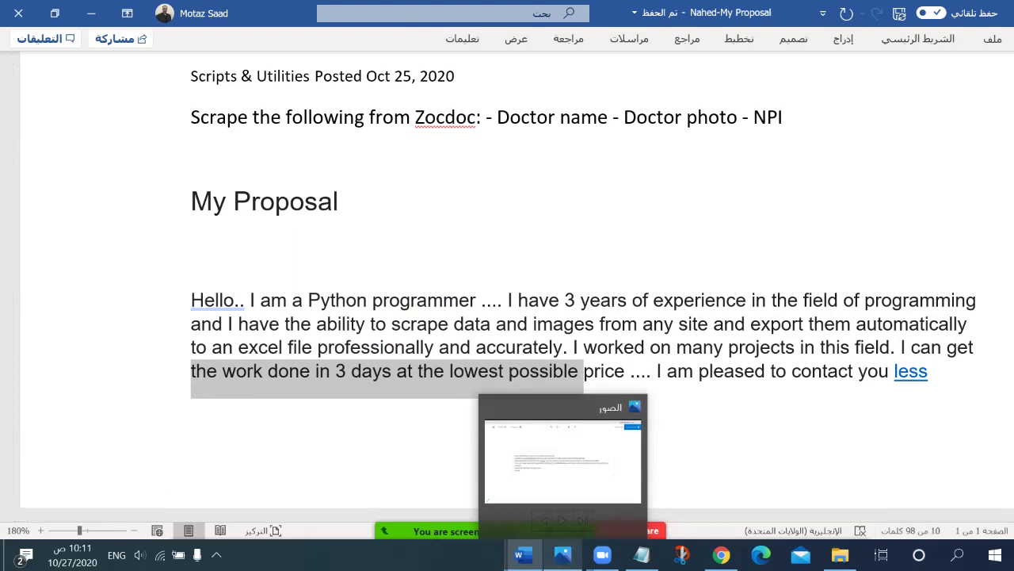
click(552, 324)
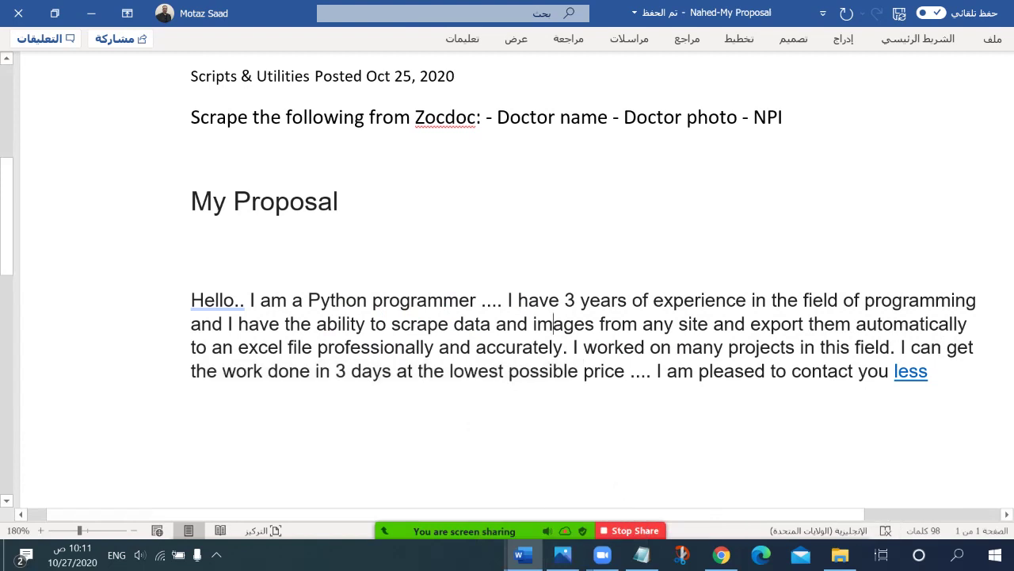
drag(417, 371, 630, 371)
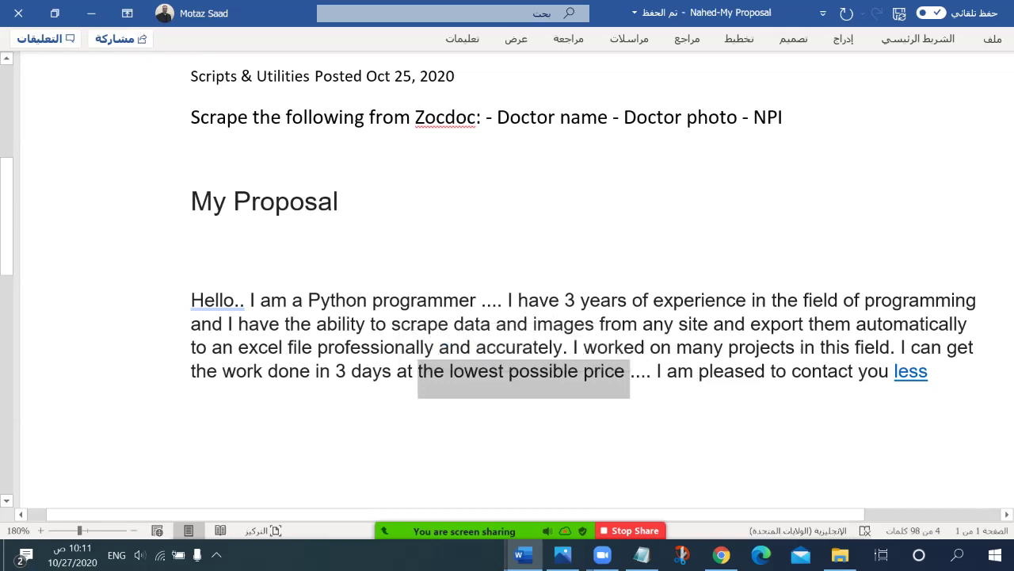
drag(657, 371, 889, 371)
scroll(555, 317, down, 5)
scroll(507, 285, up, 6)
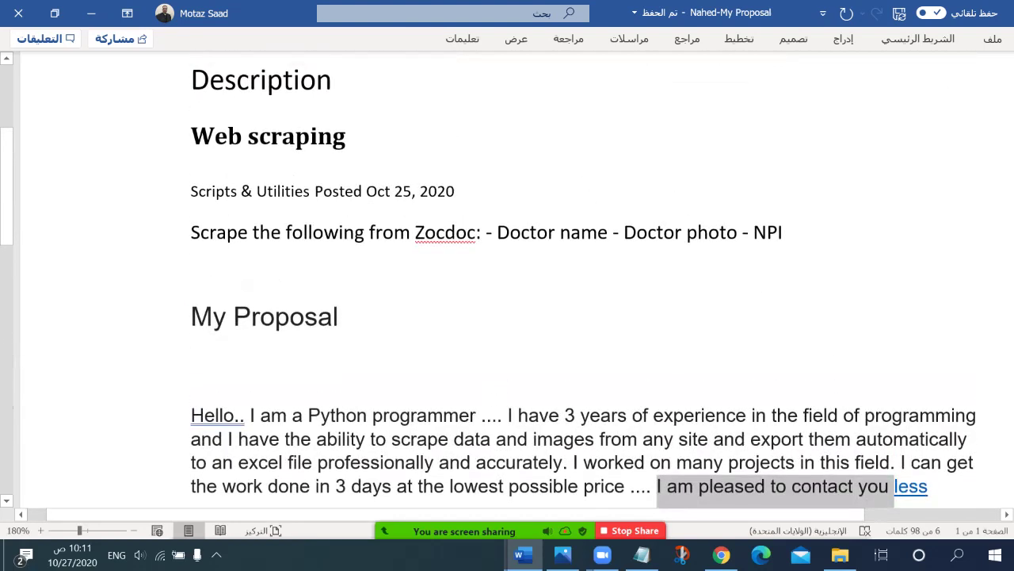
scroll(507, 286, up, 2)
scroll(507, 286, down, 5)
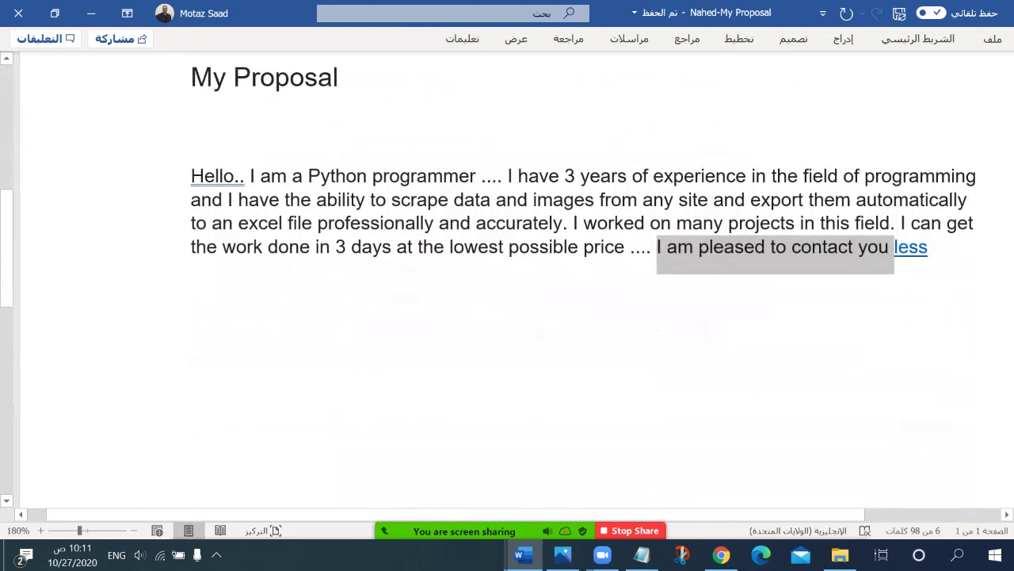
scroll(507, 285, up, 2)
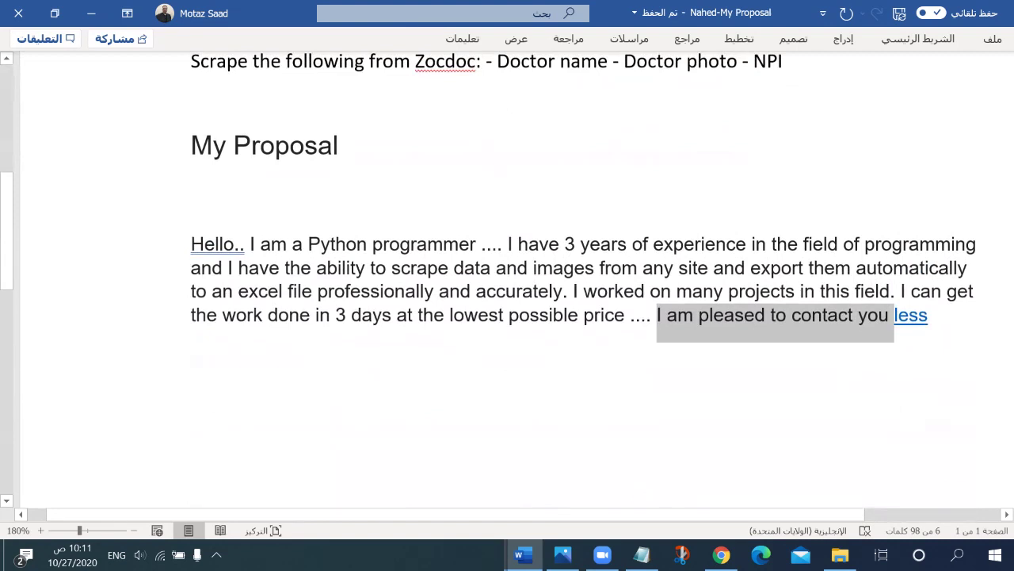
scroll(507, 286, up, 4)
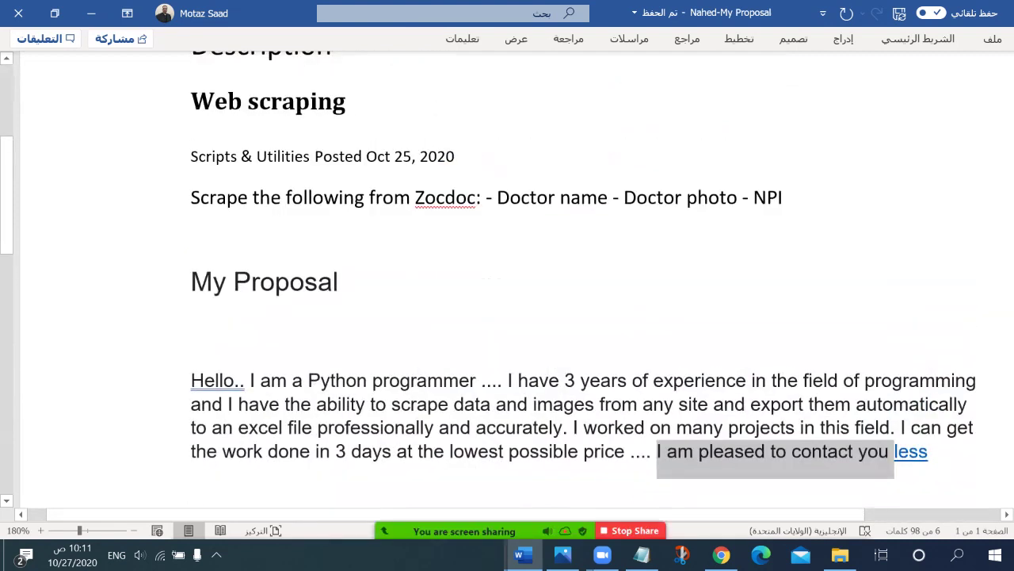
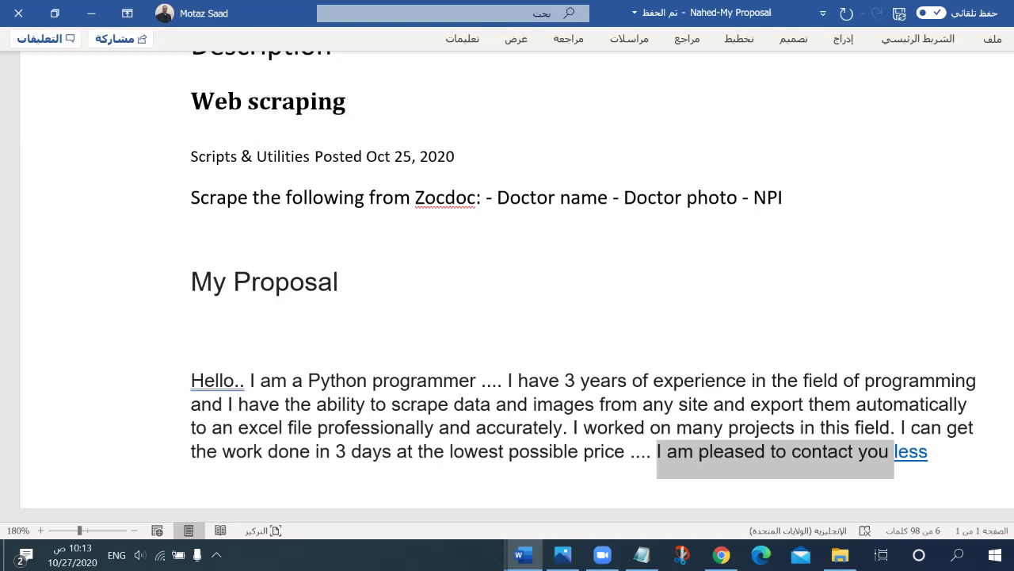
Start a new paragraph at 'I worked on many projects…' in the Word proposal.
scroll(507, 317, down, 3)
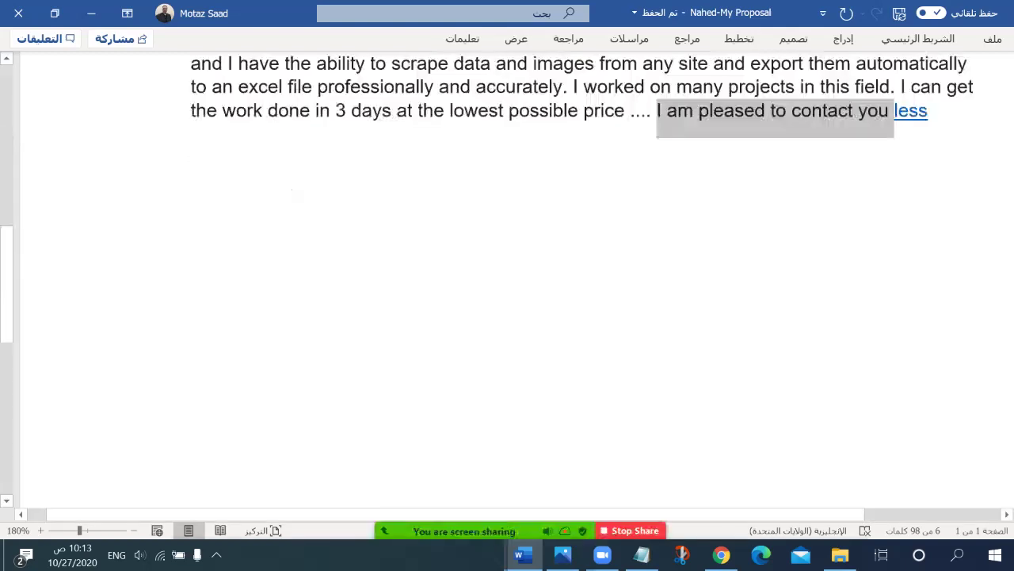
scroll(507, 278, up, 5)
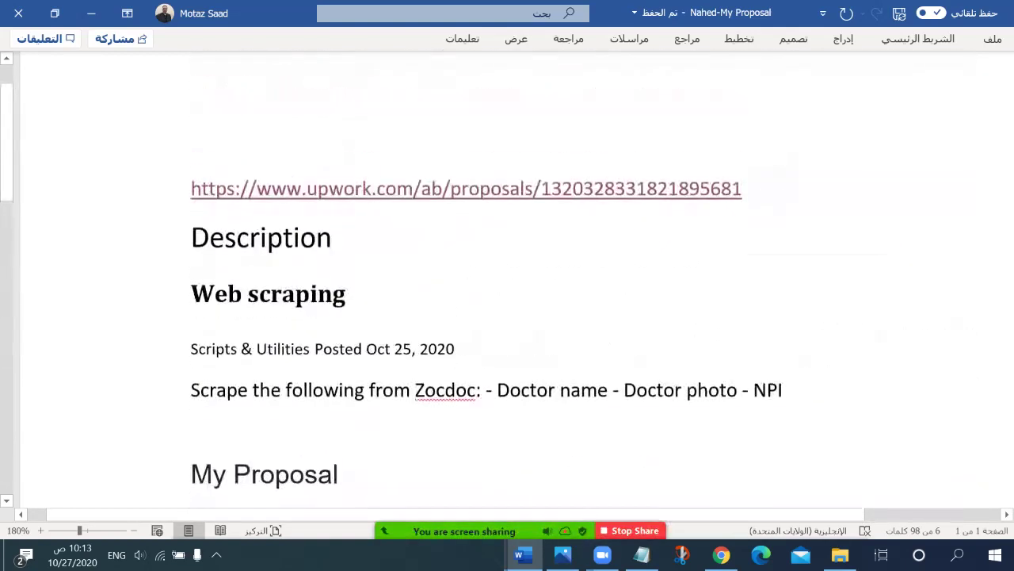
scroll(507, 277, down, 4)
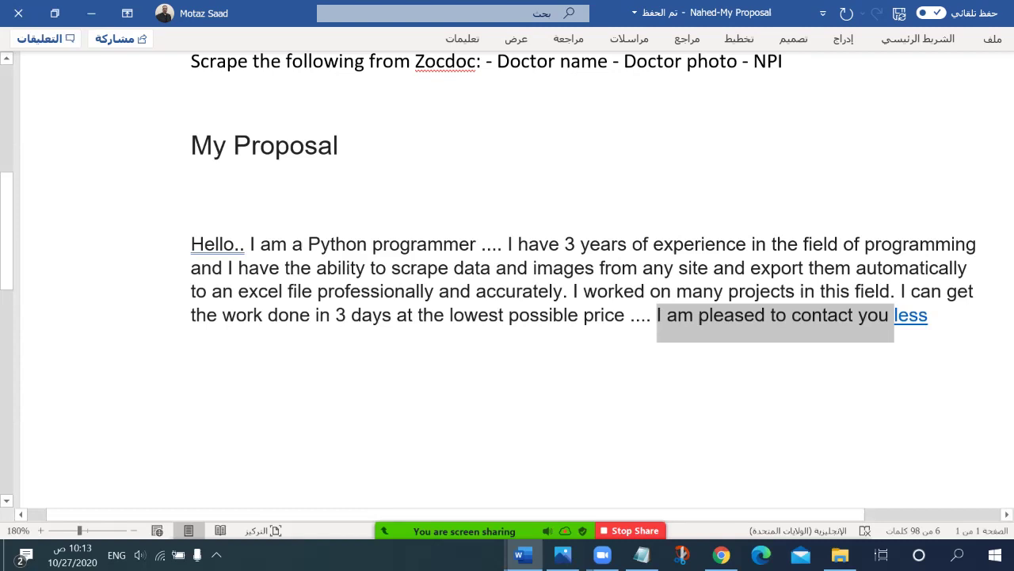
click(574, 291)
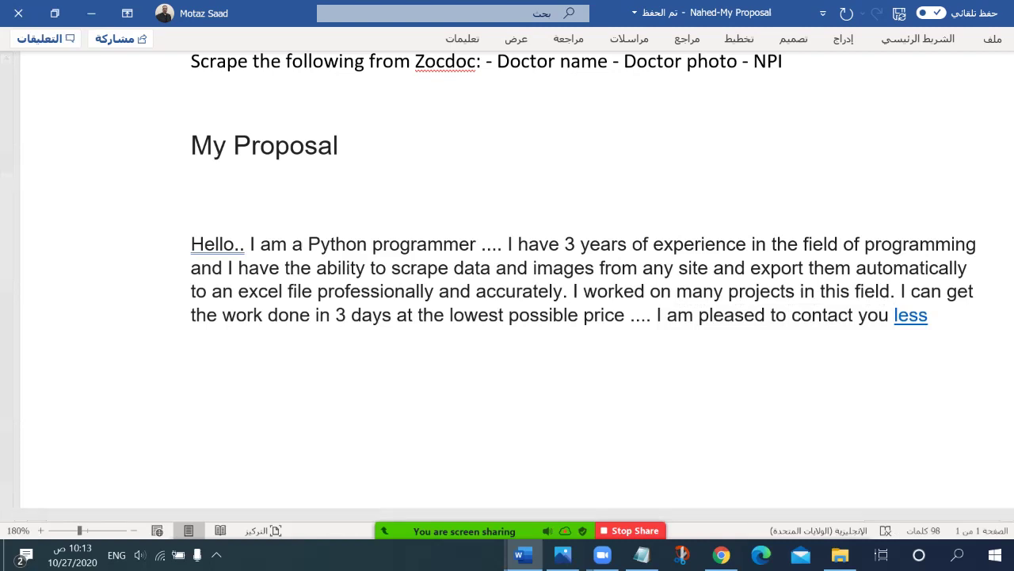
click(576, 244)
key(Down)
key(Down)
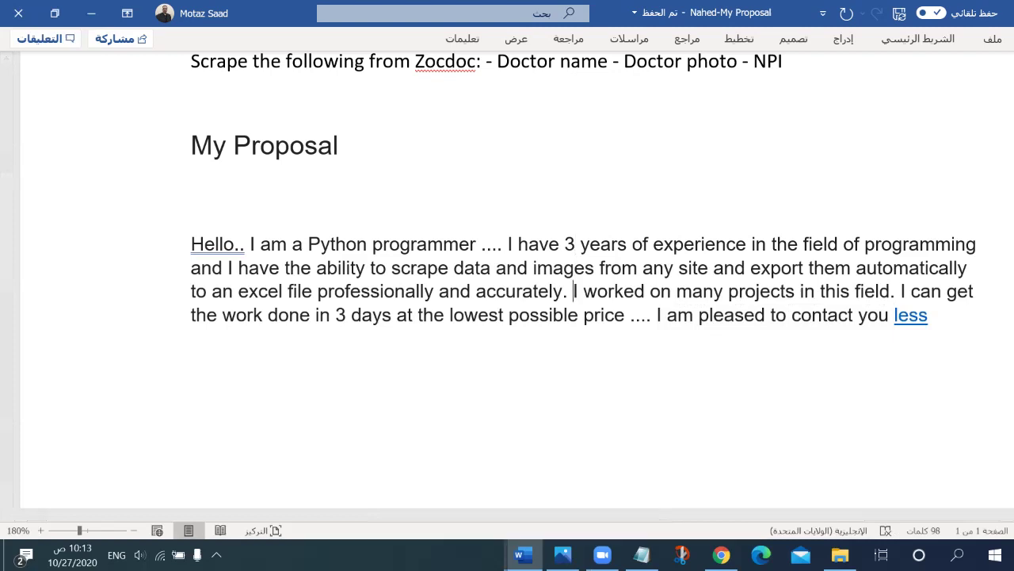
click(580, 244)
click(506, 290)
key(Right)
key(Right)
key(Right)
key(Right)
key(Right)
key(Right)
key(Right)
key(Right)
key(Right)
key(Return)
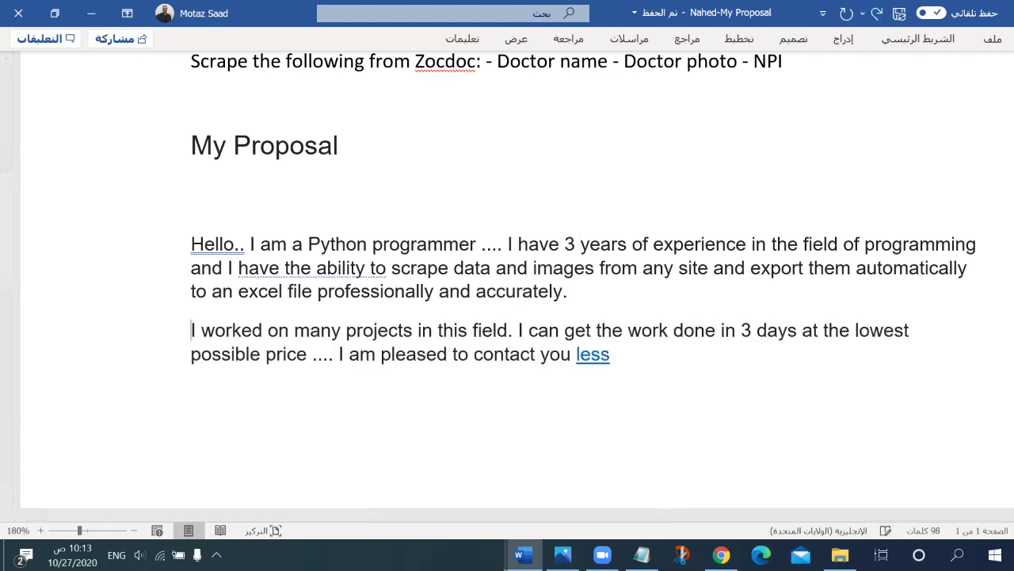
key(Right)
click(530, 330)
click(573, 291)
key(Delete)
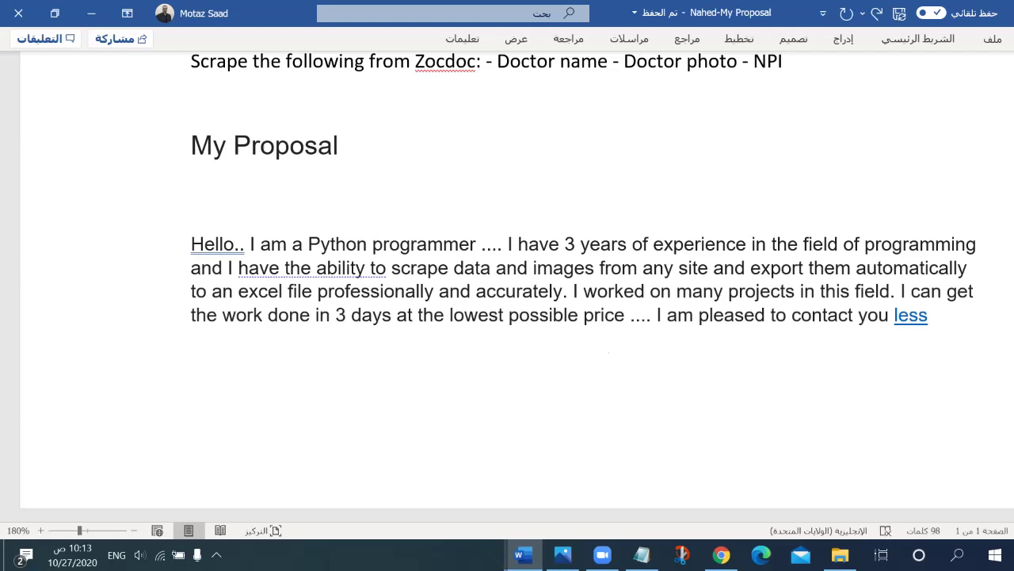
key(Return)
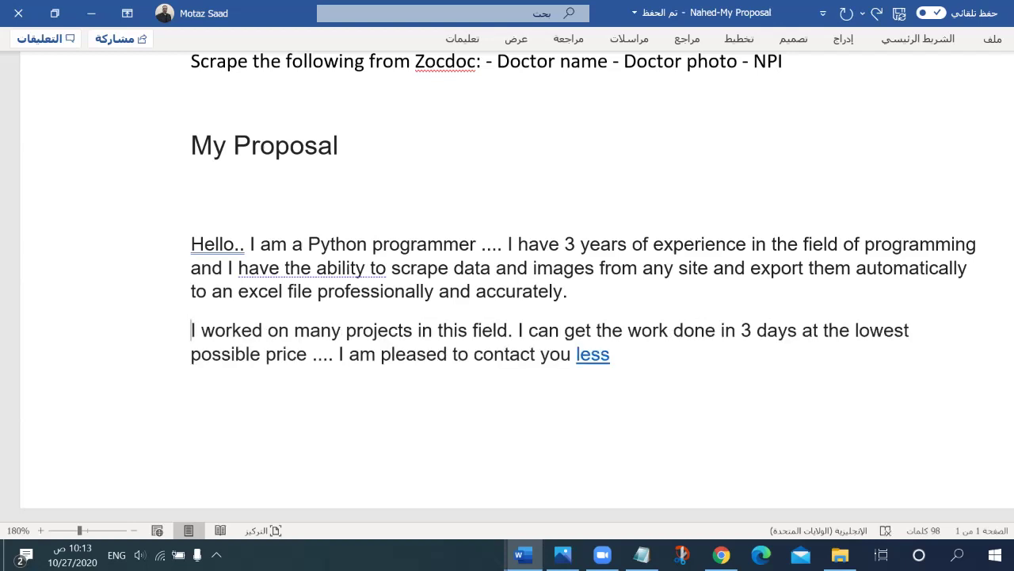
Select the whole proposal text and switch over to the Chrome browser.
click(191, 353)
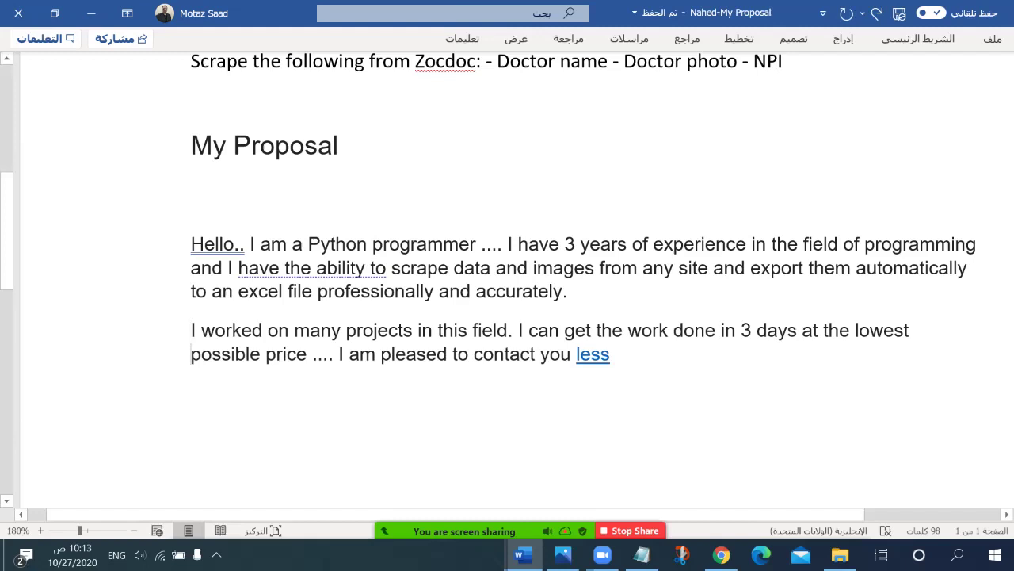
drag(610, 373, 191, 244)
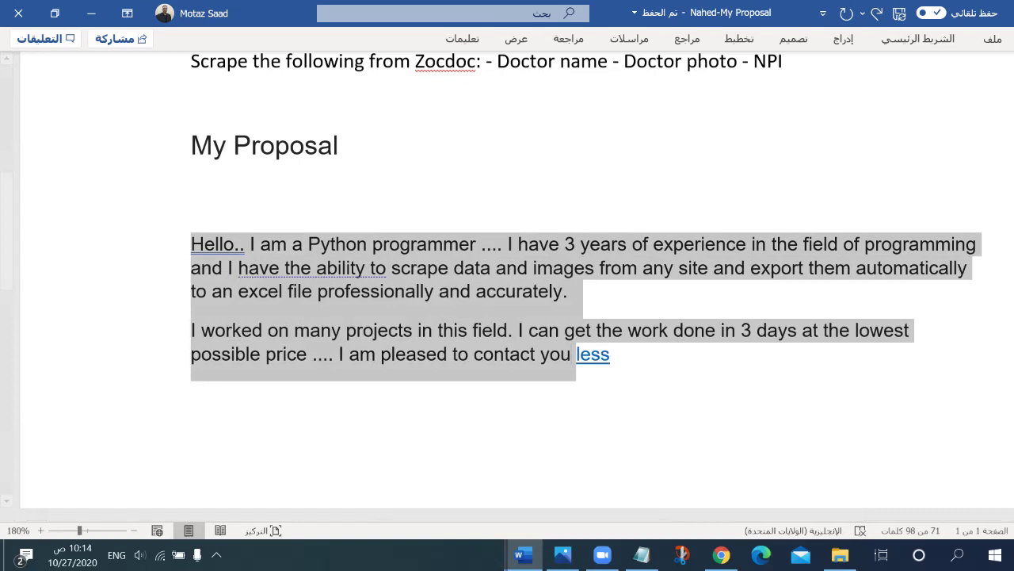
click(344, 291)
drag(317, 291, 562, 292)
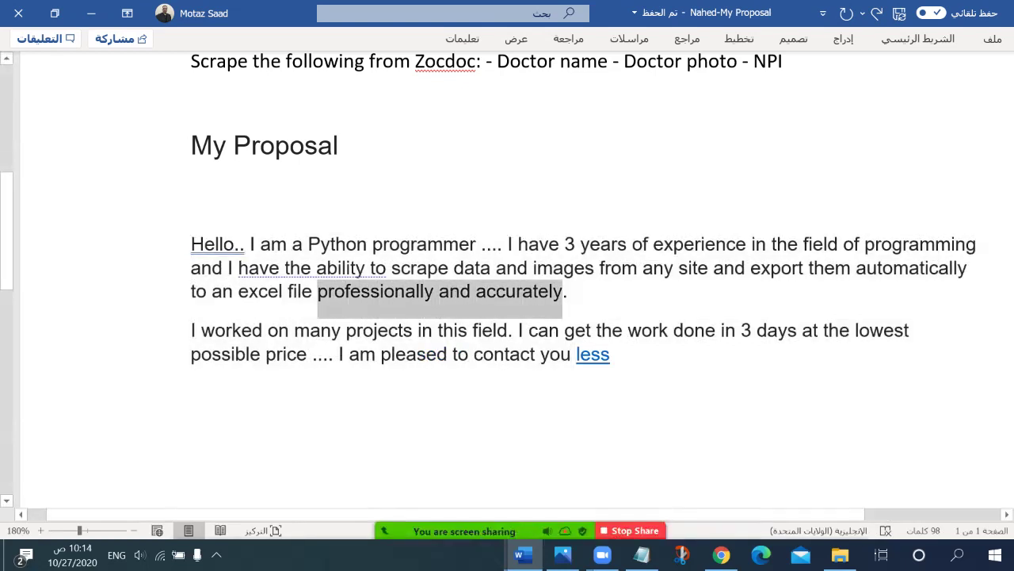
click(509, 354)
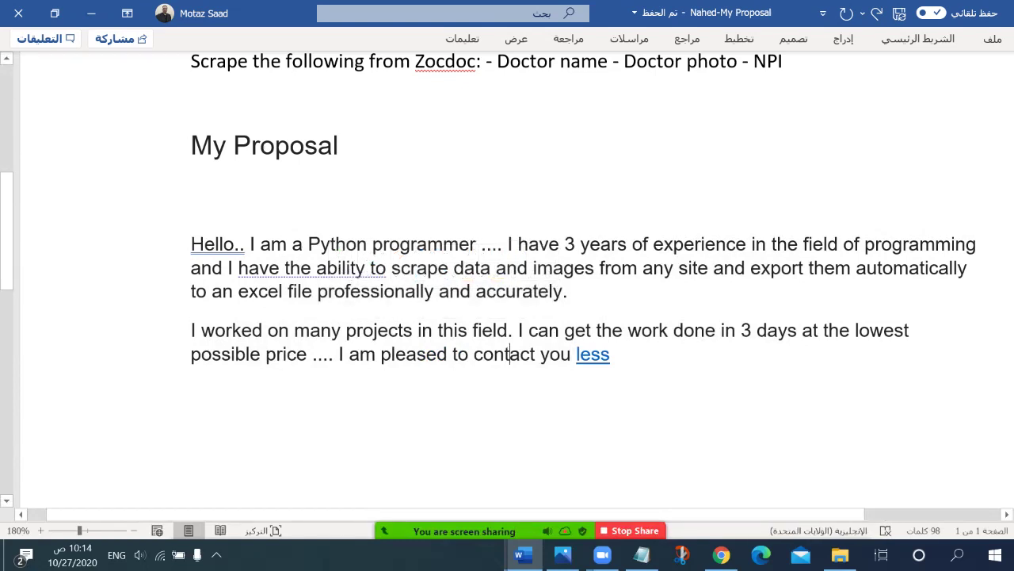
mouse_move(191, 244)
mouse_down()
mouse_move(611, 354)
mouse_move(191, 244)
mouse_up()
click(428, 268)
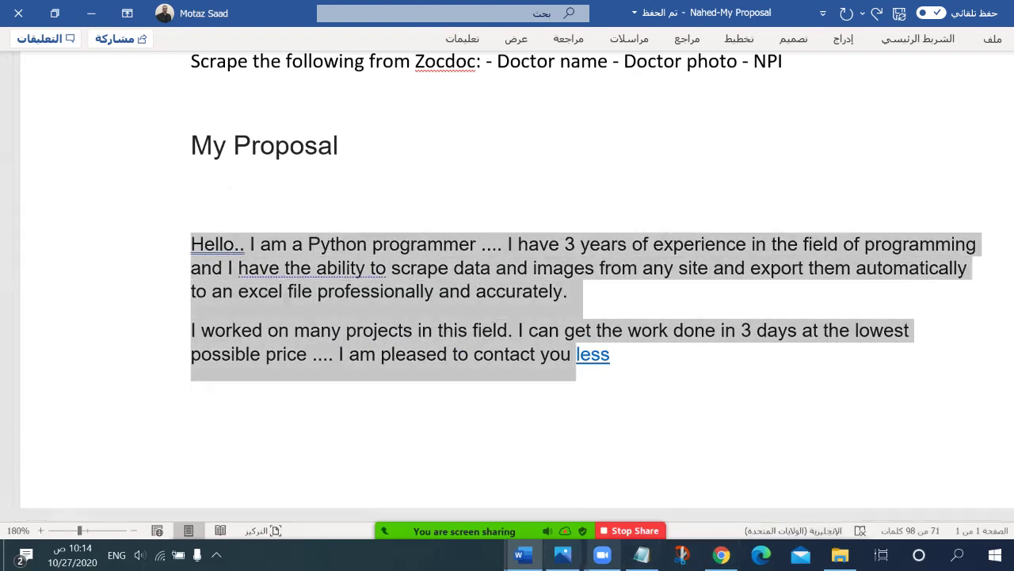
click(721, 554)
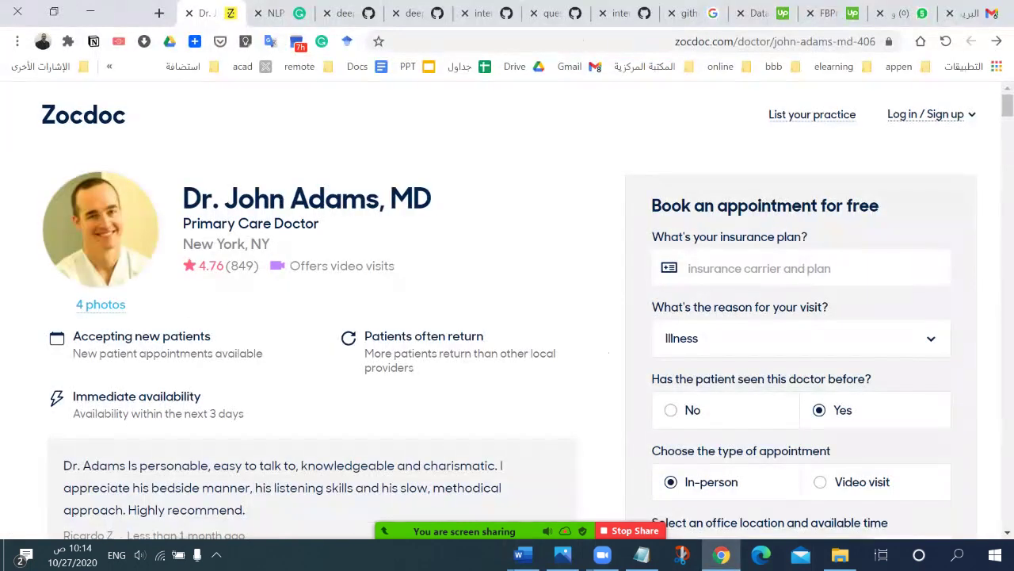
Go from the NLP intent classification document to the Grammarly home page.
click(275, 13)
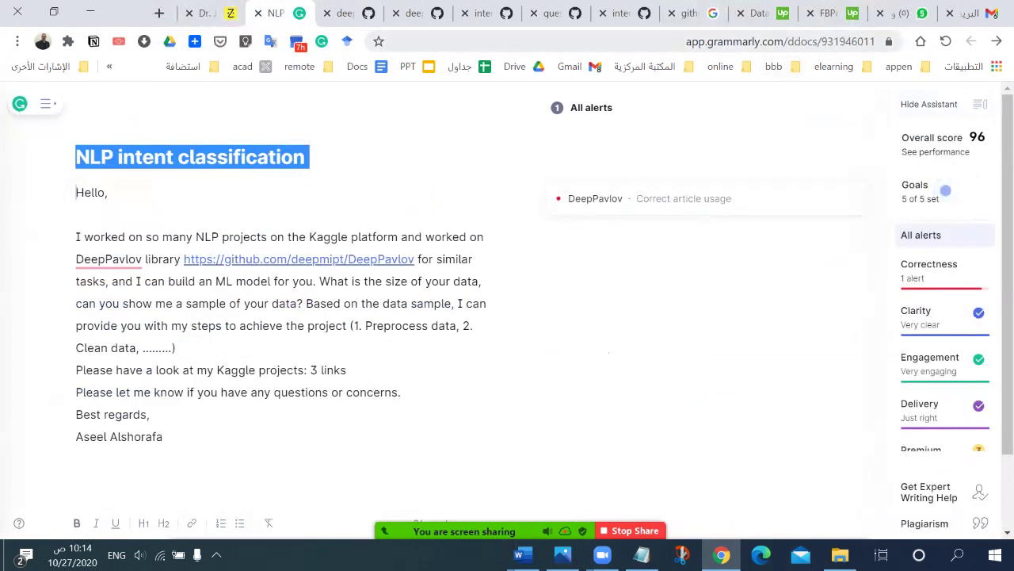
drag(875, 41, 784, 42)
key(BackSpace)
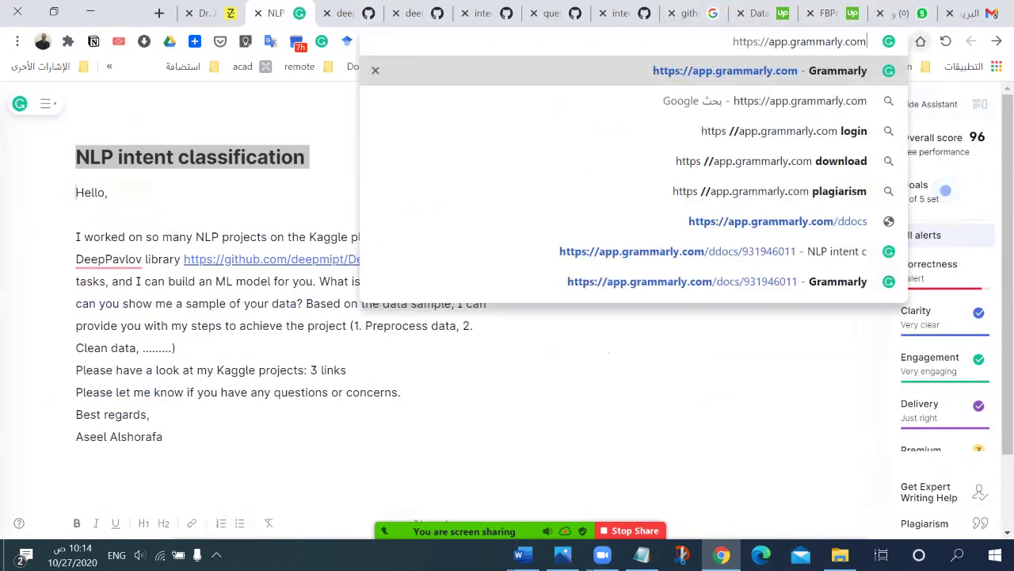
key(Return)
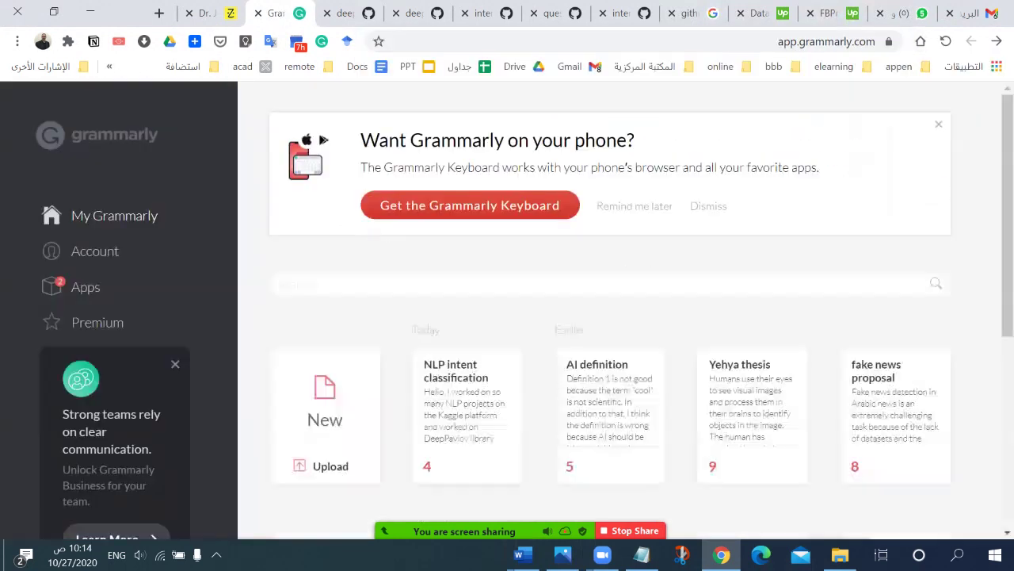
Create a new Grammarly document titled 'web scrapping' and paste the proposal into it.
click(325, 408)
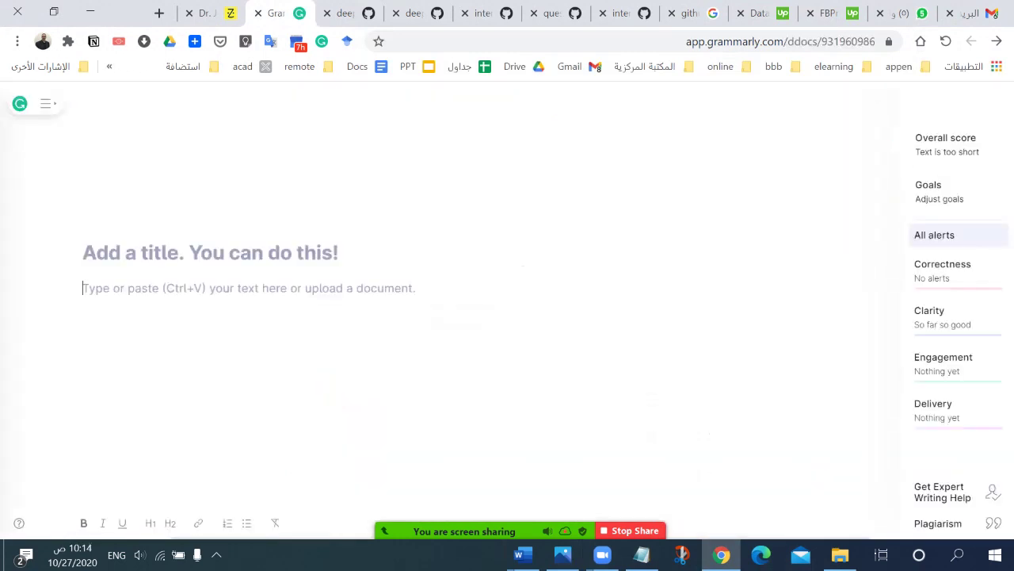
text(web s)
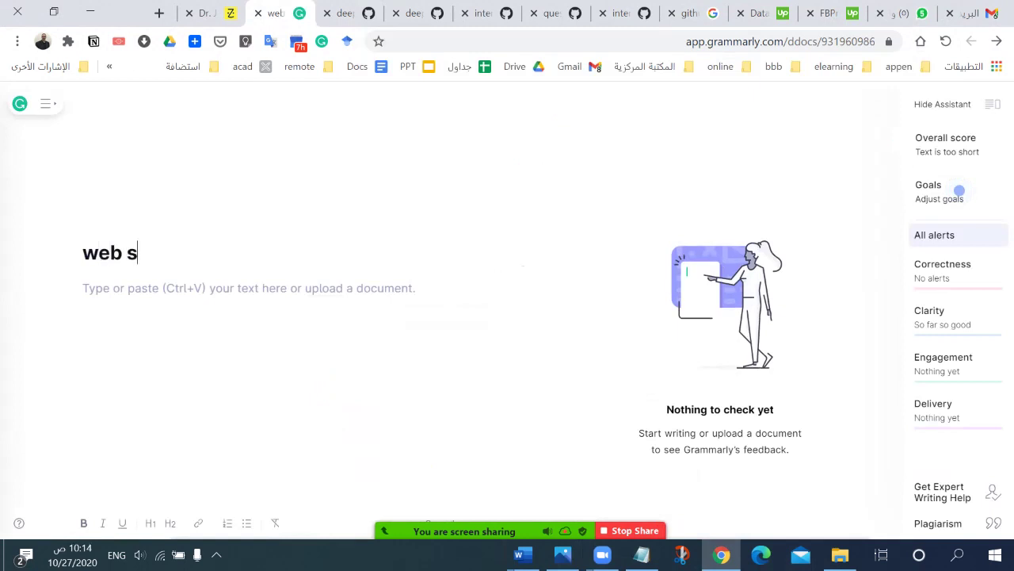
text(crapping)
key(Return)
text(Hello.. I am a Python programmer ... I have 5 years of experience in the field of programming and I have the ability to scrape data and images from any site and export them automatically to an excel file professionally and accurately. I worked on many projects in this field. I can get the work done in 3 days at the lowest possible price .... I am pleased to contact you)
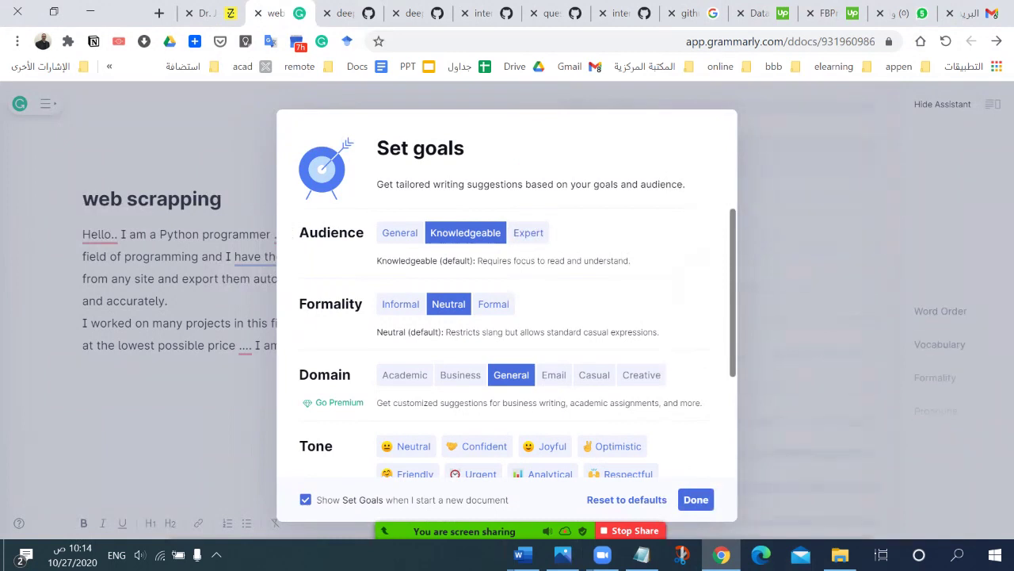
Choose Formal formality, Convince intent and Confident tone as the writing goals and apply them.
click(493, 304)
scroll(507, 333, down, 2)
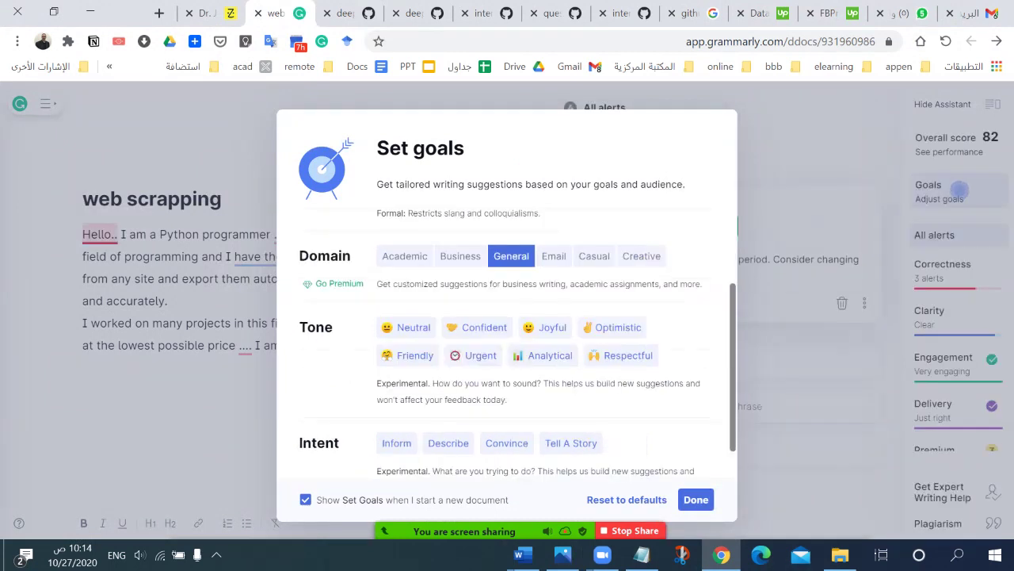
click(491, 404)
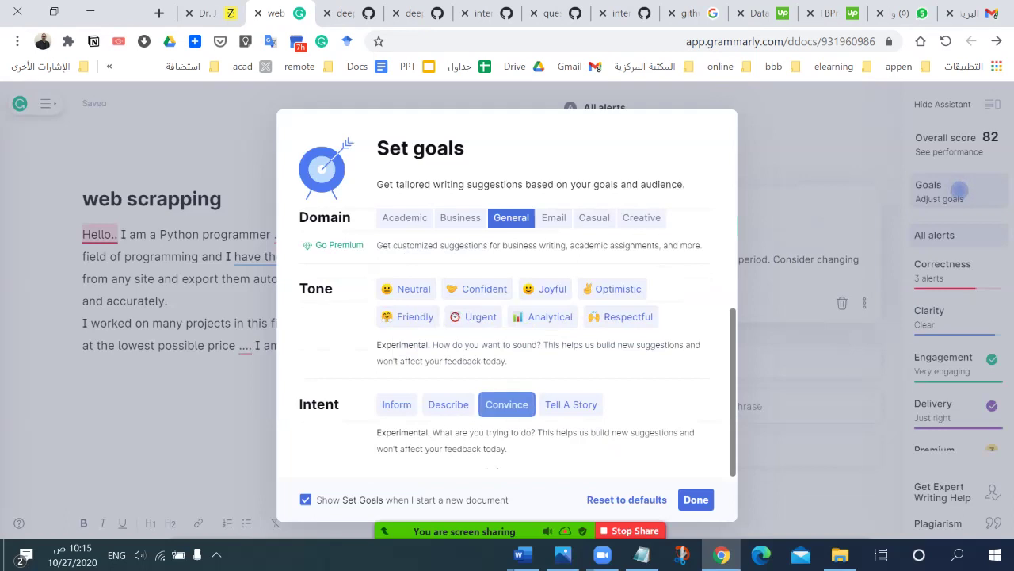
click(506, 287)
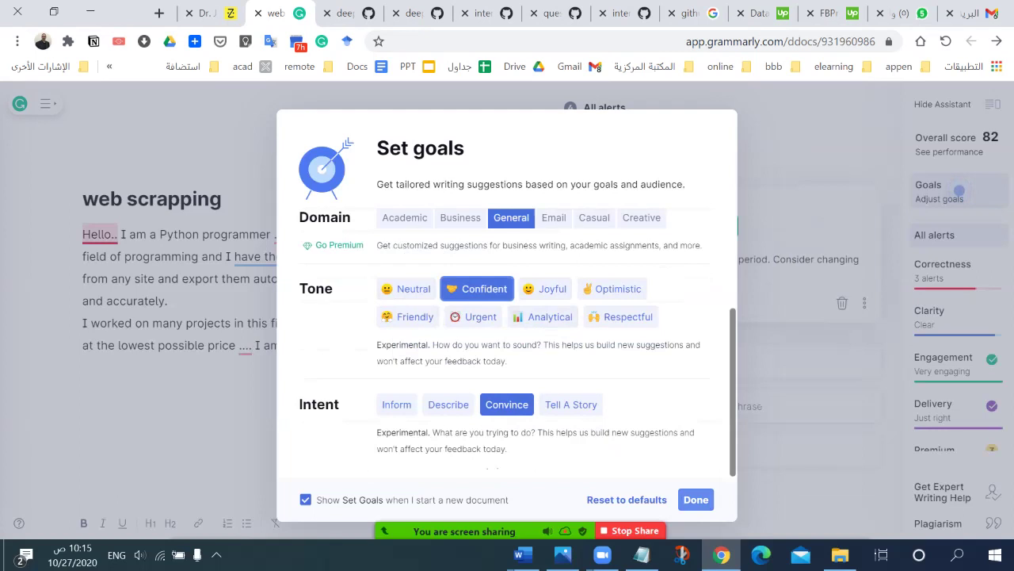
click(695, 499)
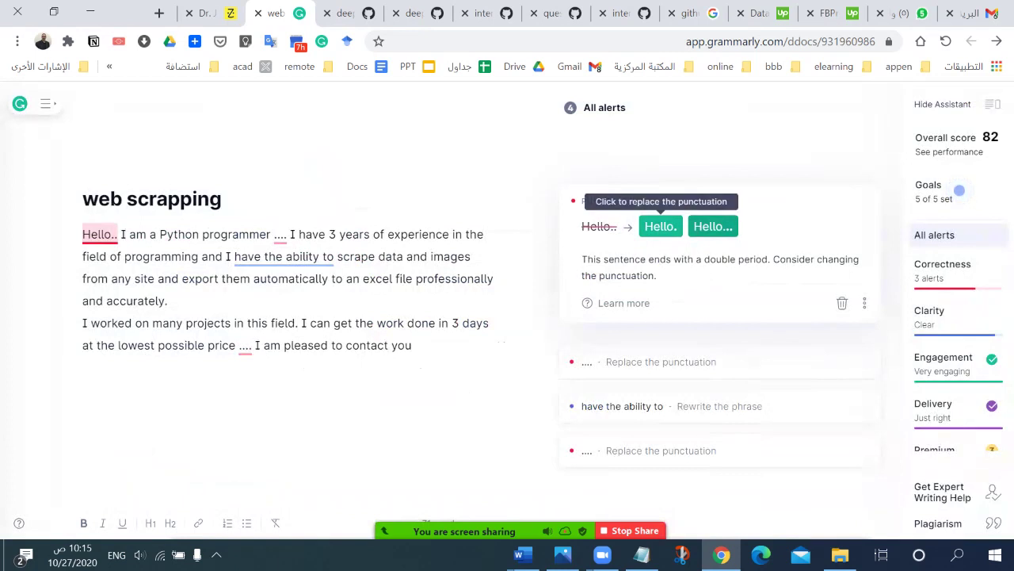
Fix the greeting to 'Hello,' on its own line and remove the stray period.
key(BackSpace)
key(BackSpace)
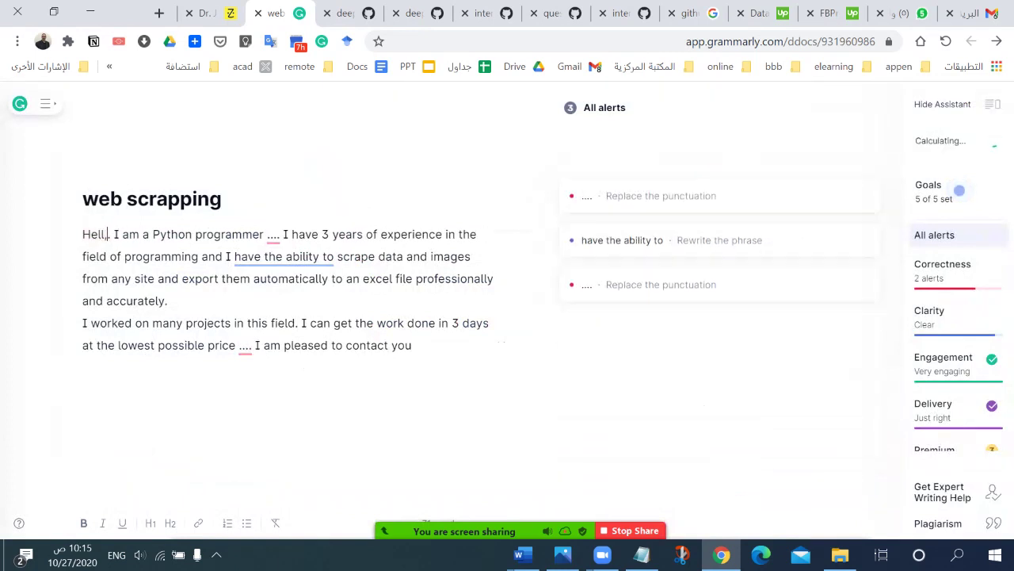
text(o,)
key(Return)
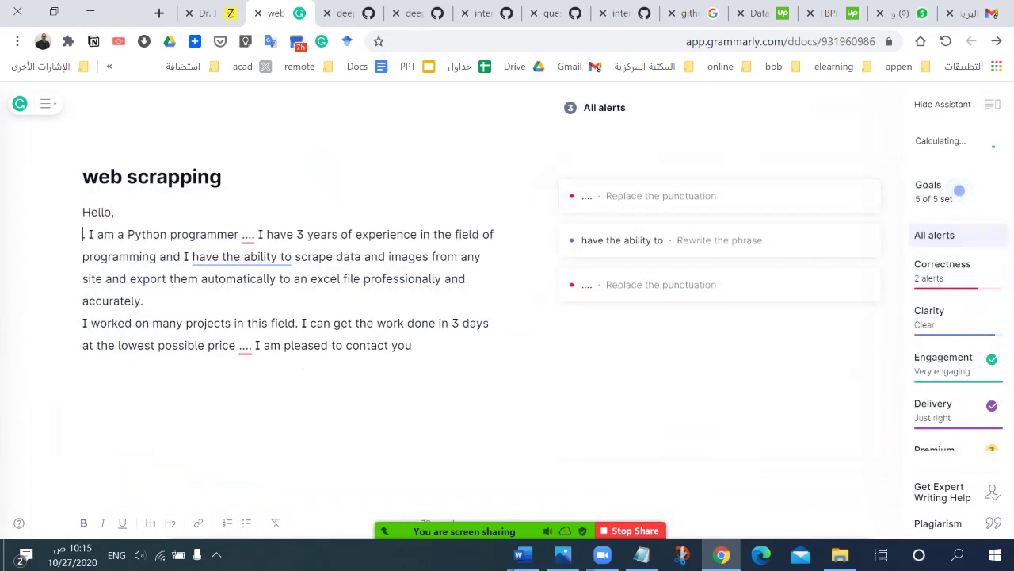
key(Delete)
key(Delete)
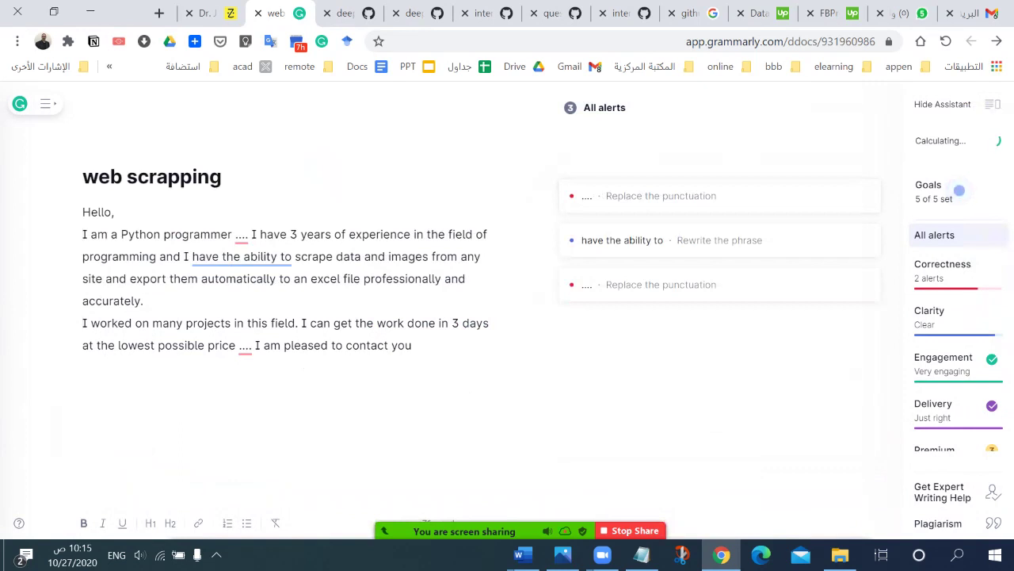
Replace the dots after 'programmer' with 'and' and change 'have the ability to' to 'can'.
click(241, 234)
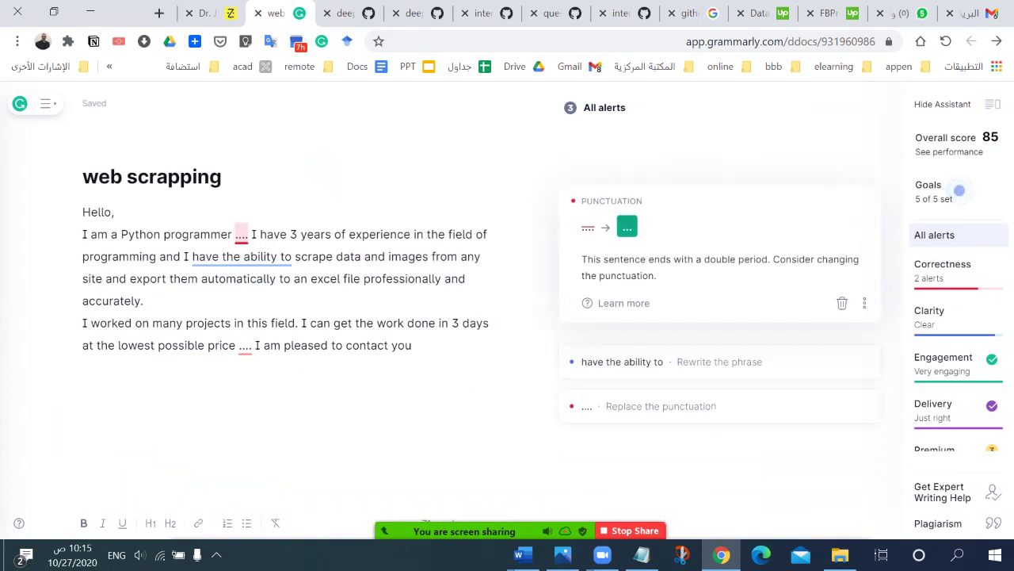
key(BackSpace)
key(BackSpace)
key(BackSpace)
key(BackSpace)
key(BackSpace)
text(and)
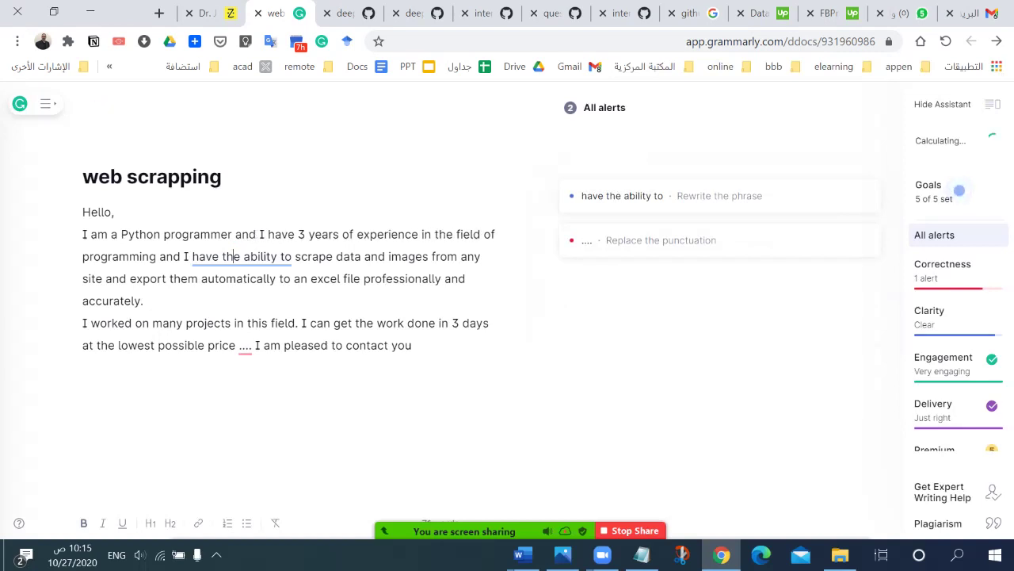
click(232, 256)
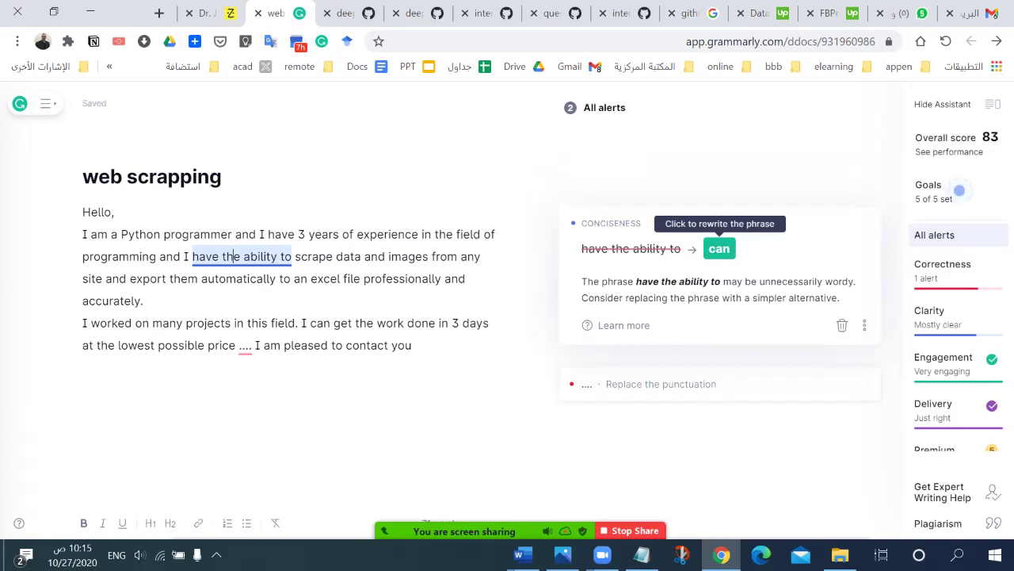
click(719, 248)
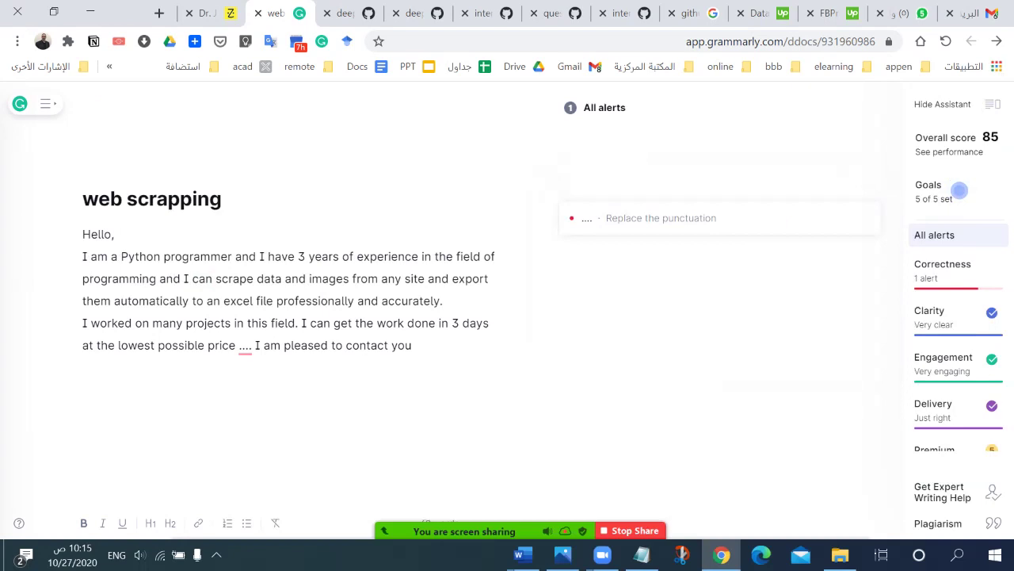
Delete the stray dots after 'price' and move the closing sentence onto its own line.
key(shift+Right)
key(shift+Right)
key(shift+Right)
key(shift+Right)
key(shift+Right)
key(shift+Right)
key(shift+Right)
key(shift+Left)
key(BackSpace)
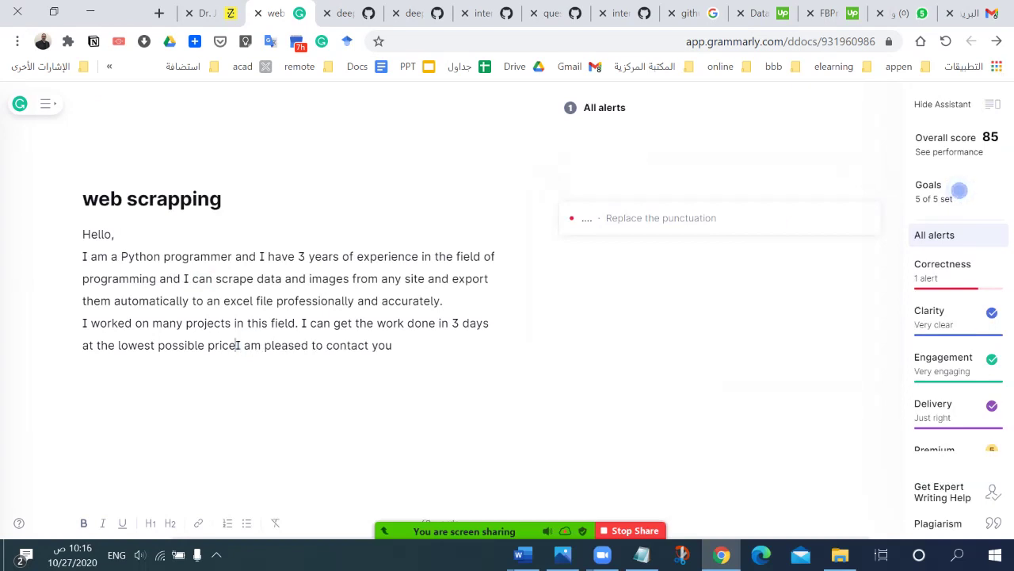
key(Return)
key(Return)
key(Return)
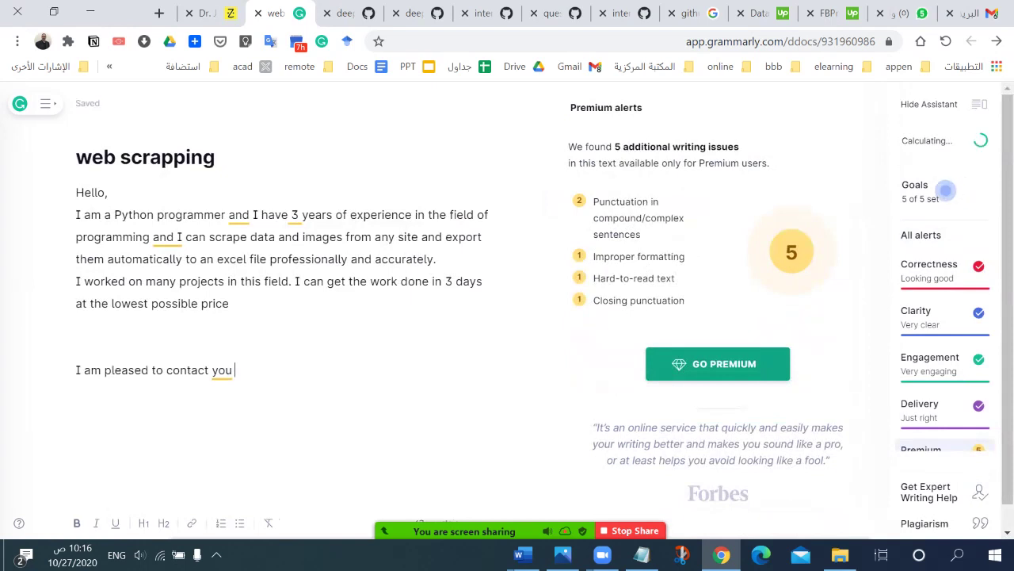
key(shift+End)
Rewrite the closing as 'Please let me know if you have any inquiries', accepting the 'inquiries' spelling.
text(Please )
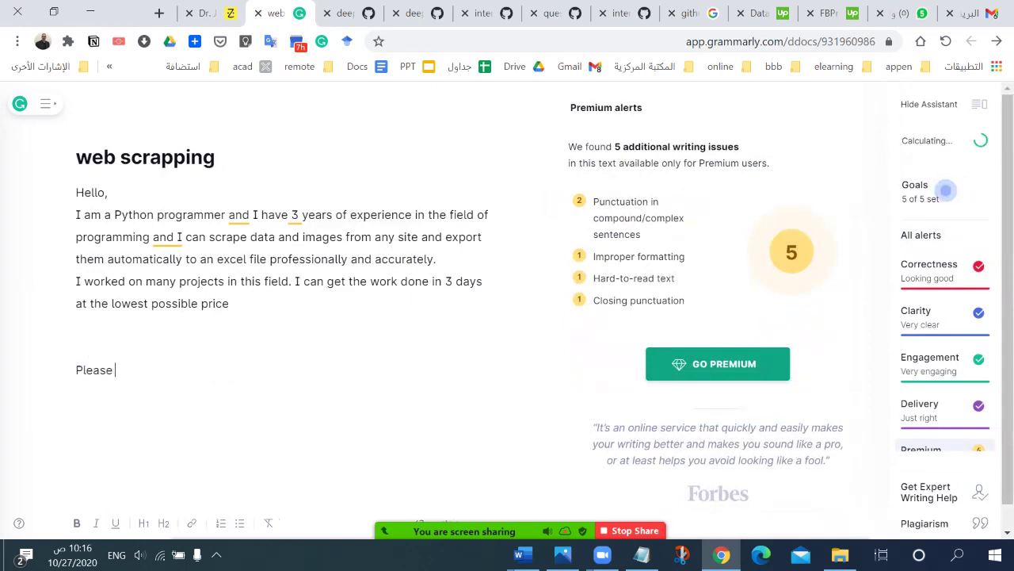
text(let m)
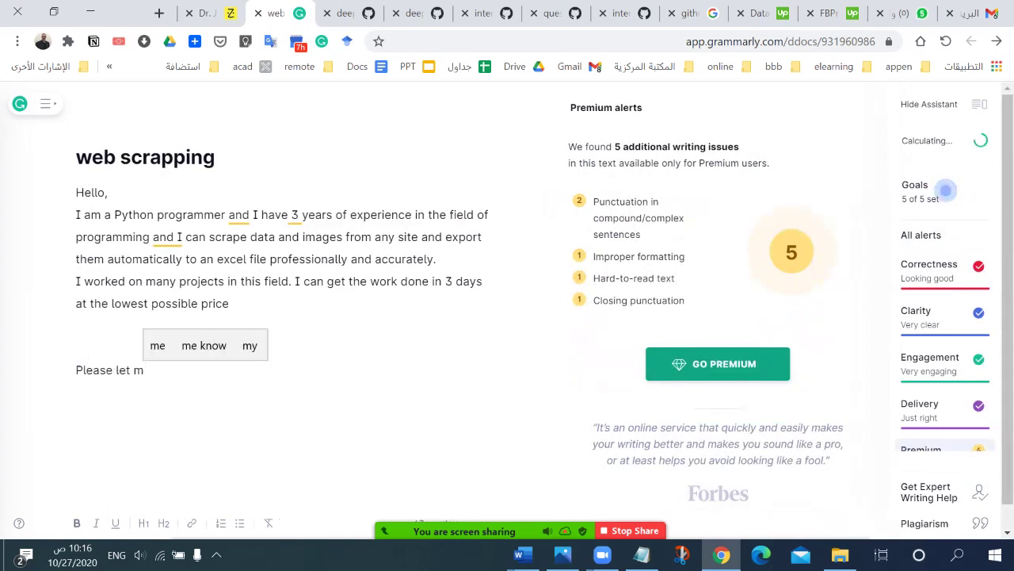
text(e know if )
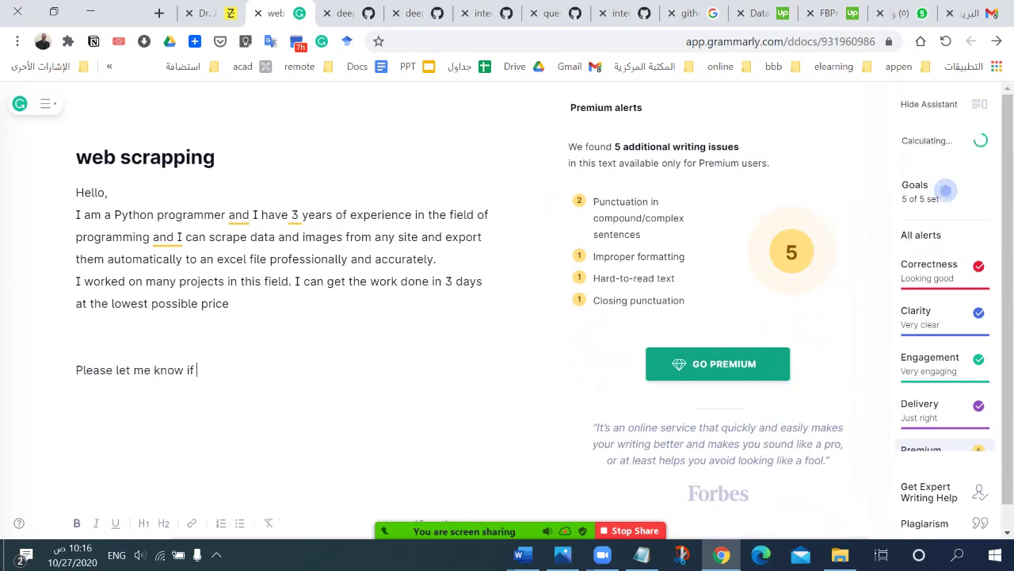
text(you have any)
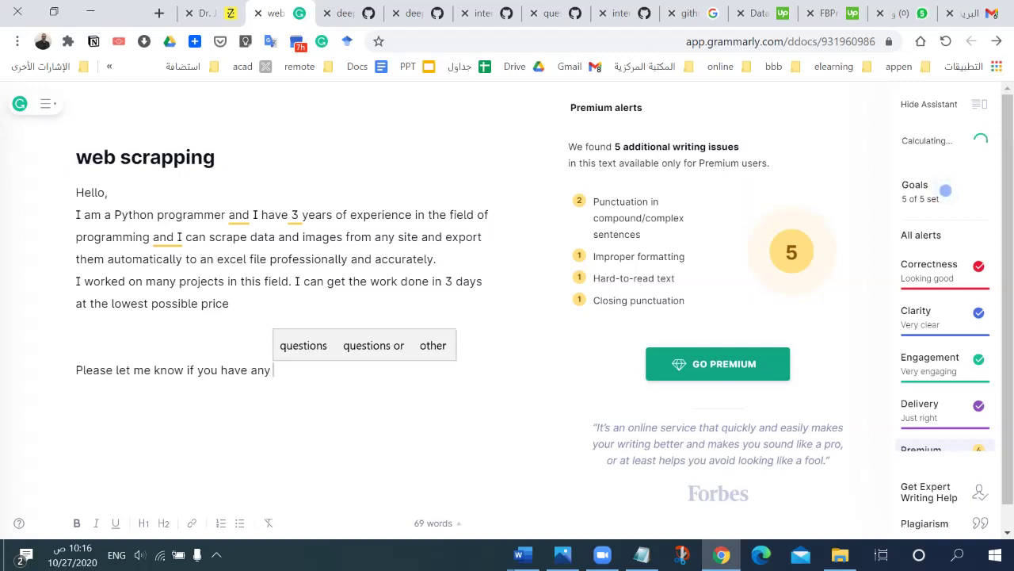
text( in)
key(BackSpace)
key(BackSpace)
text(enq)
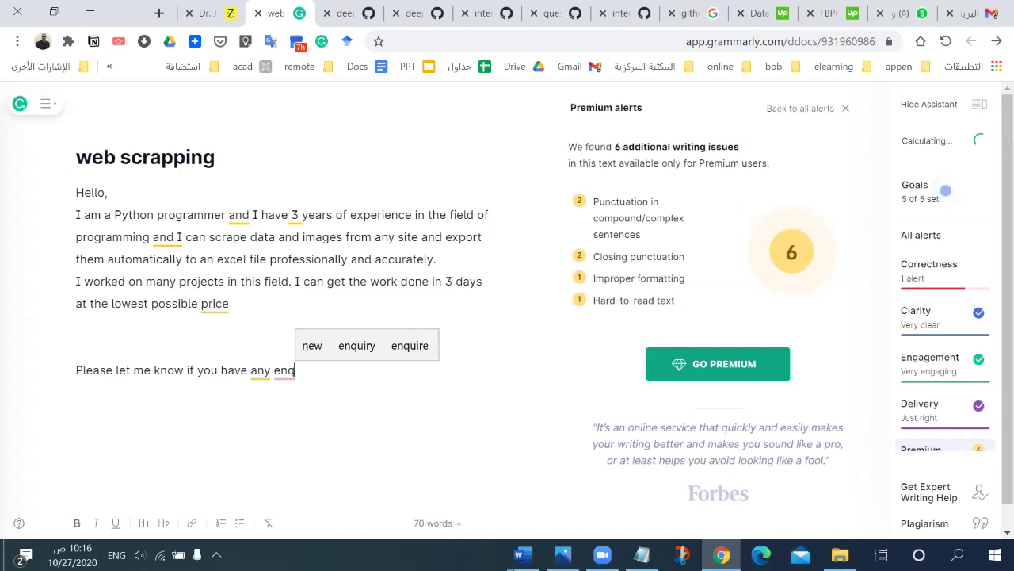
text(i)
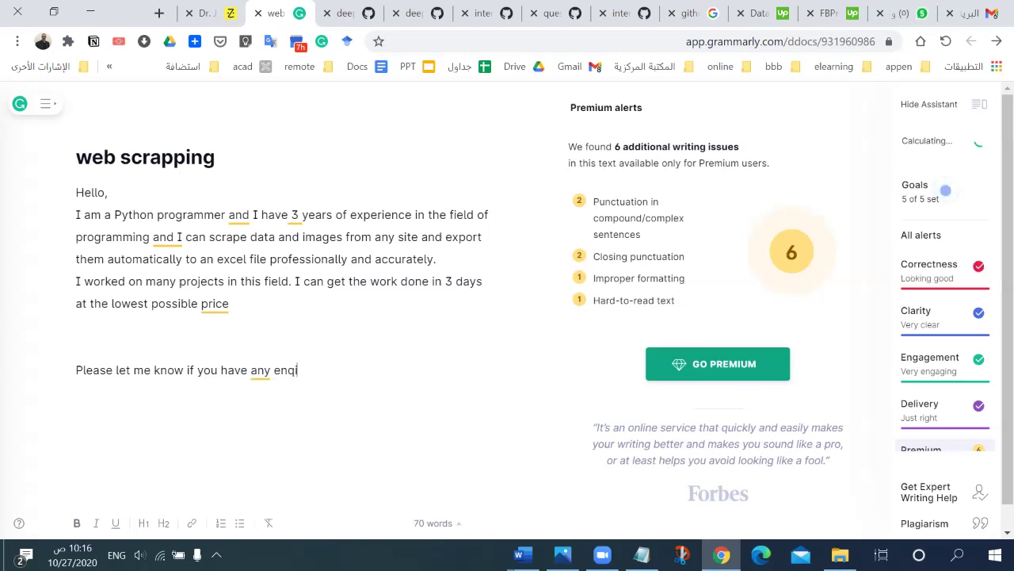
key(BackSpace)
text(uiries)
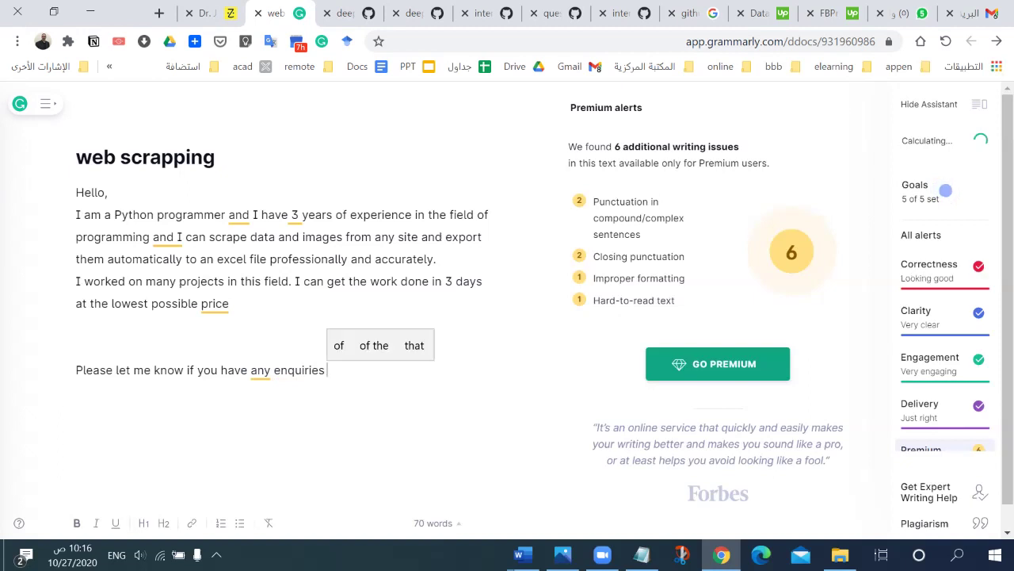
click(301, 369)
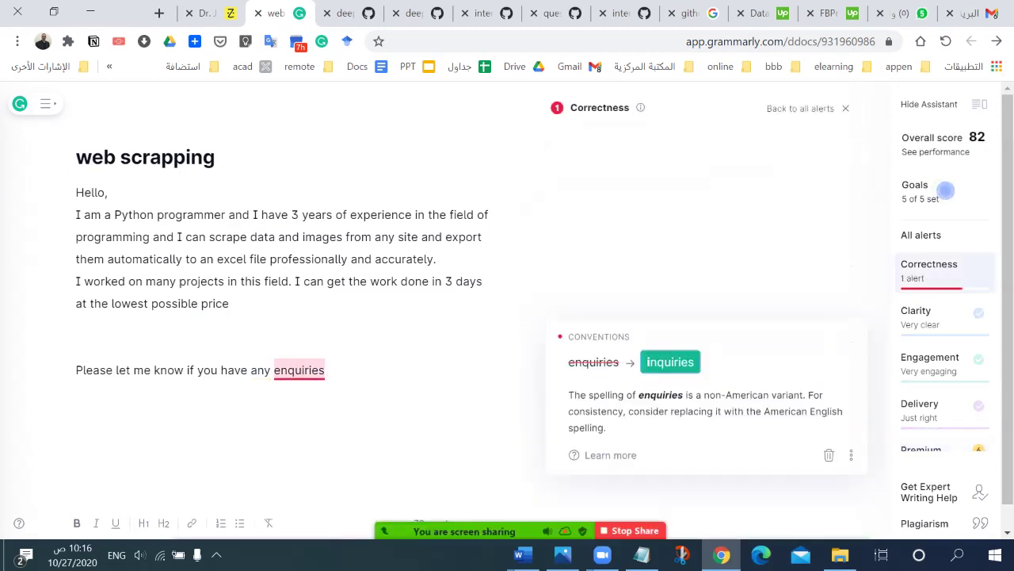
click(670, 362)
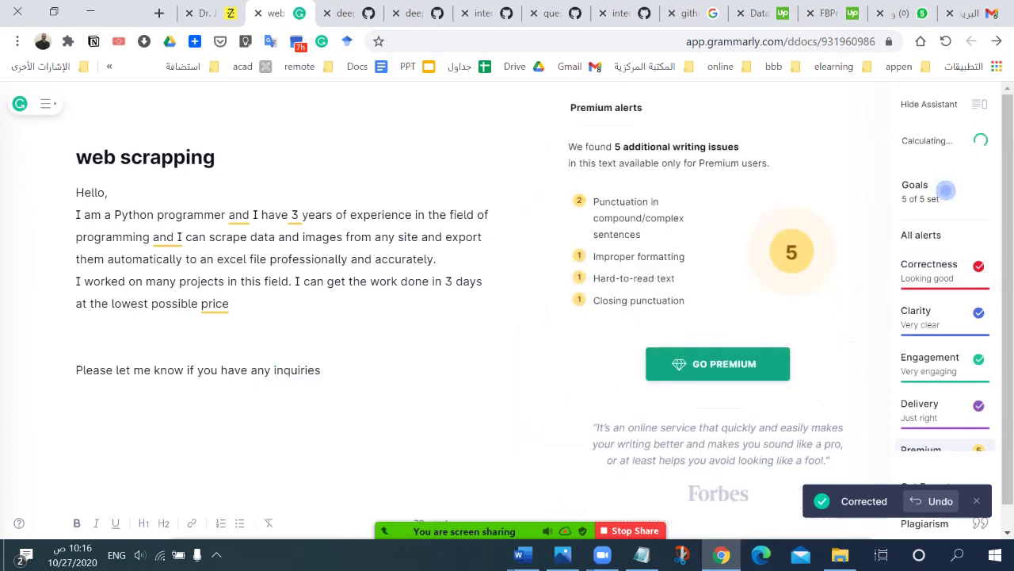
Change the word 'price' to 'cost.'.
click(210, 302)
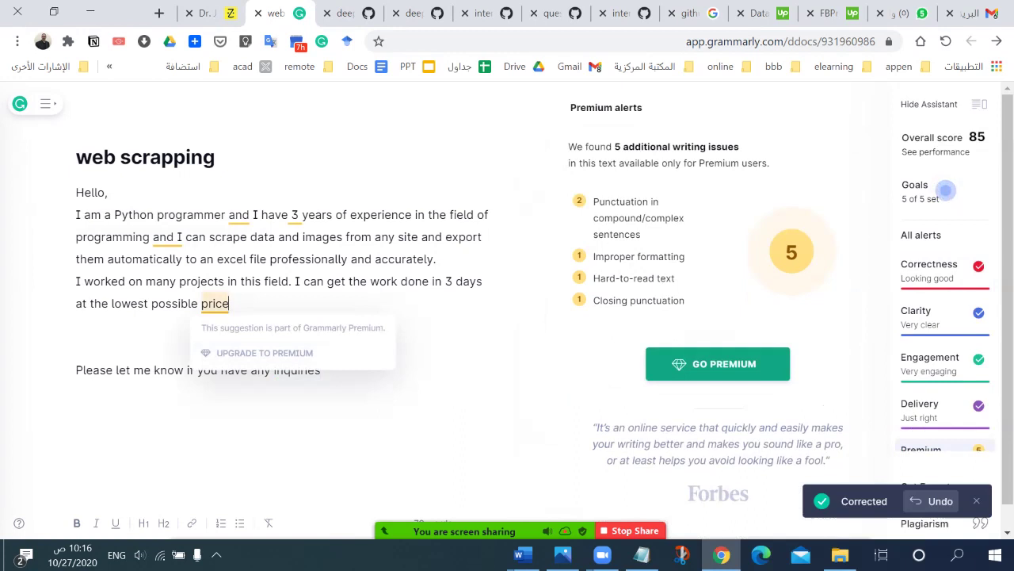
key(BackSpace)
key(BackSpace)
key(BackSpace)
key(BackSpace)
key(BackSpace)
text(cost)
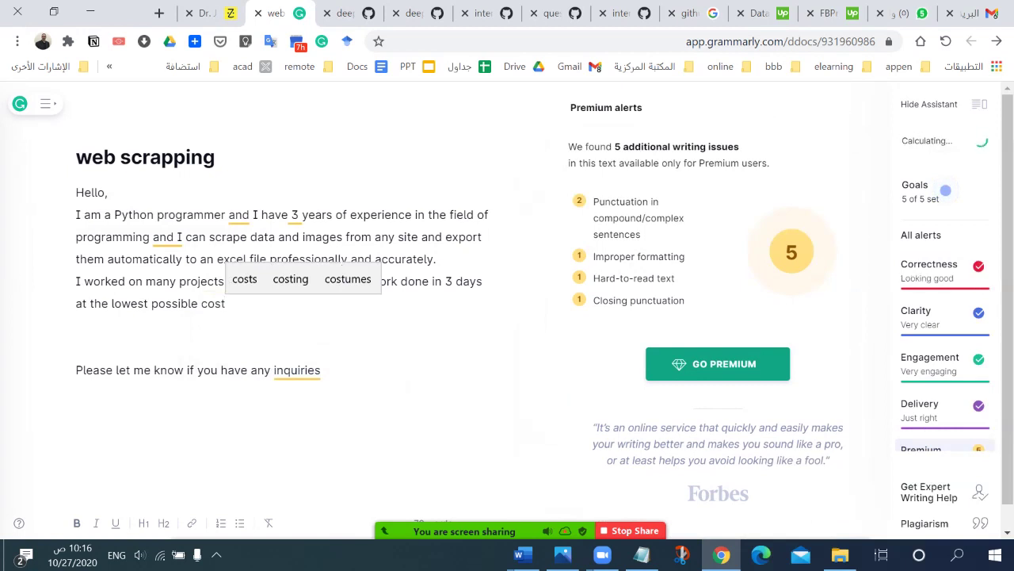
text(.)
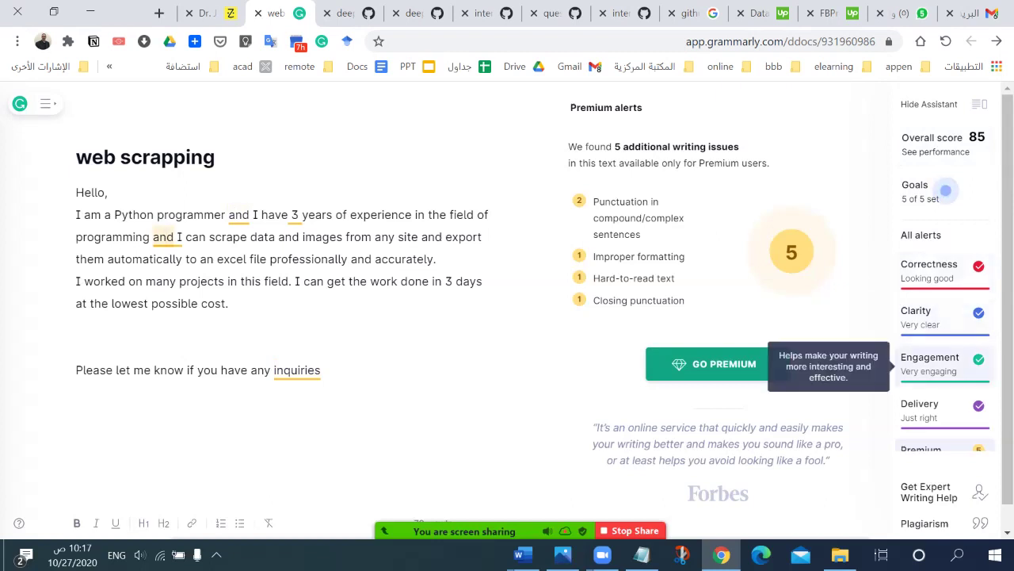
Insert an empty line after the first paragraph ending 'accurately.'.
scroll(943, 420, down, 1)
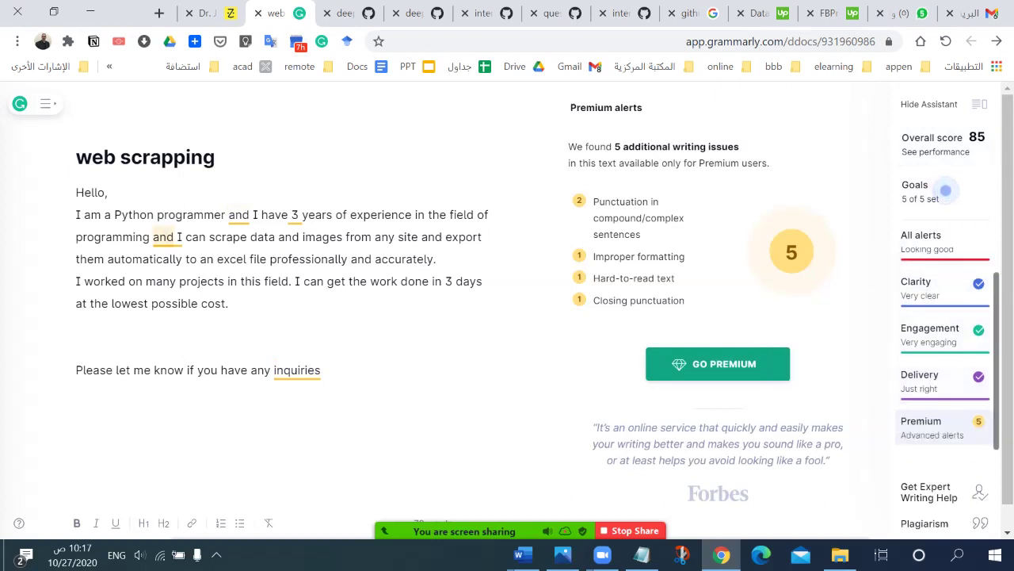
scroll(943, 420, up, 1)
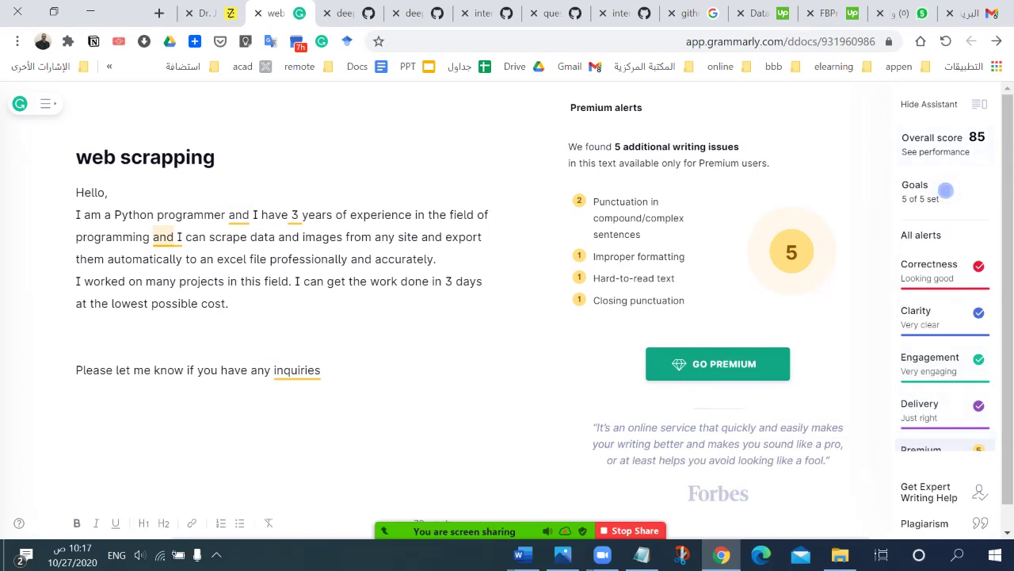
drag(437, 259, 76, 214)
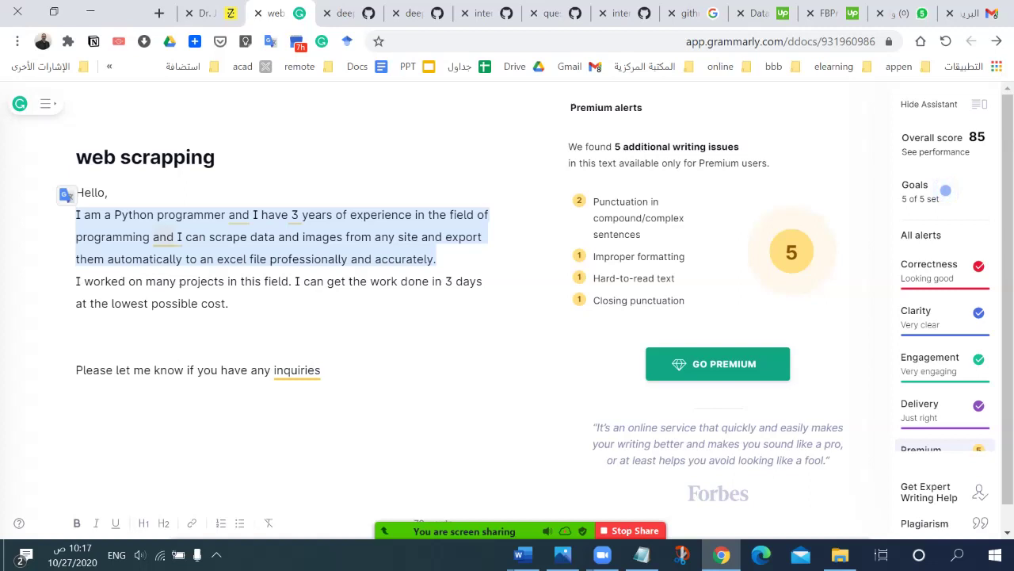
click(945, 190)
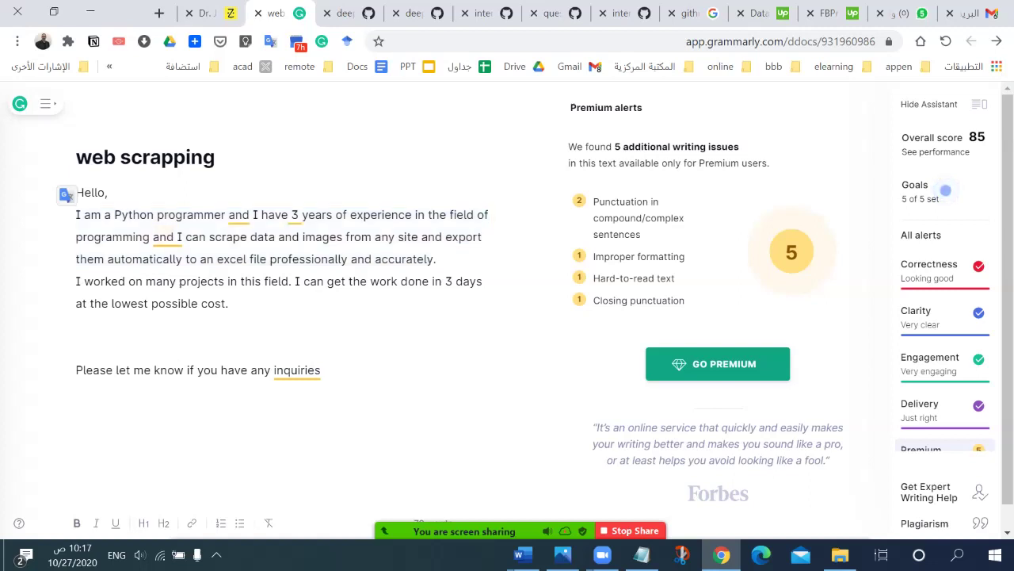
key(Return)
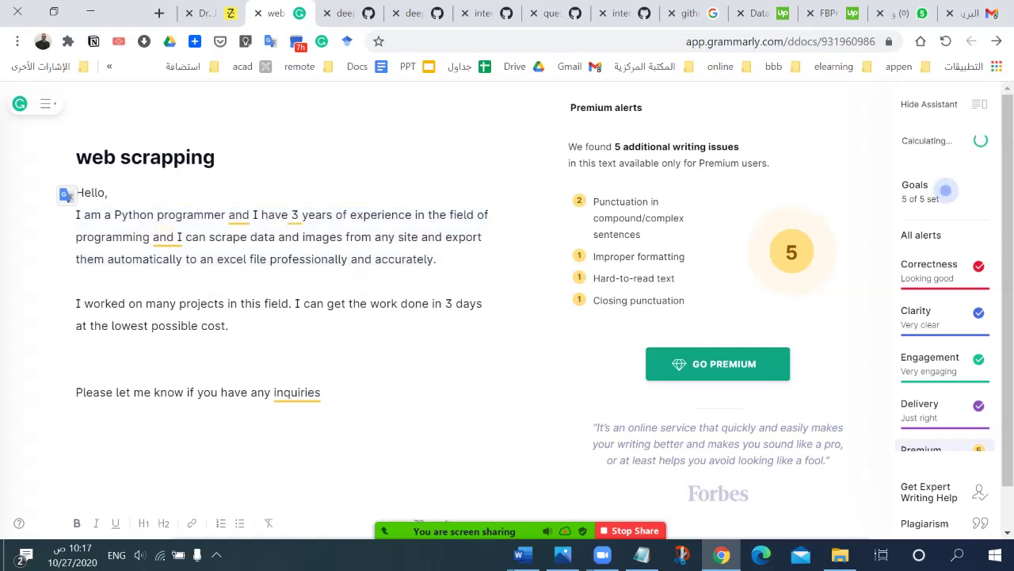
key(shift+Down)
key(shift+Down)
key(shift+Down)
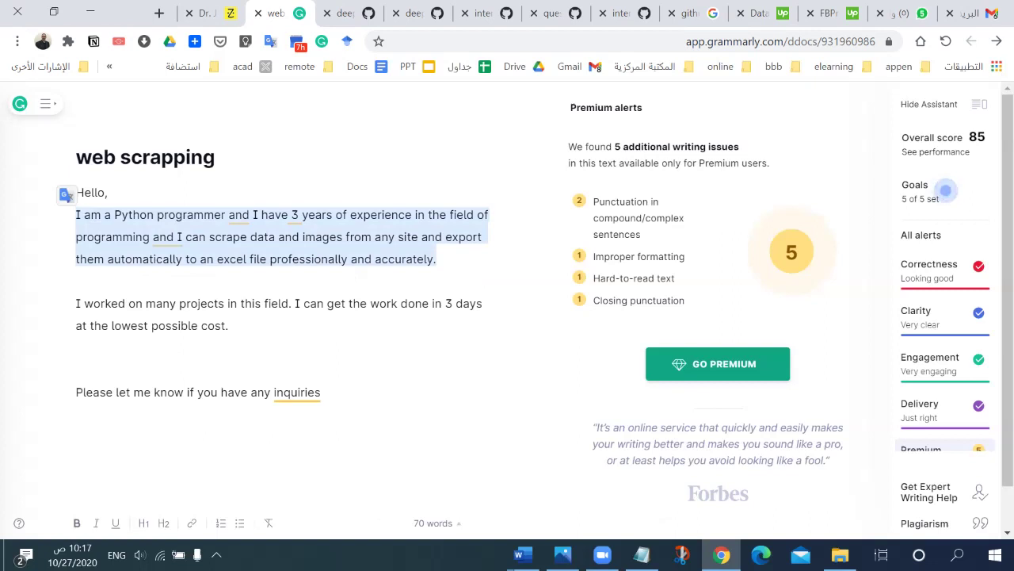
key(Down)
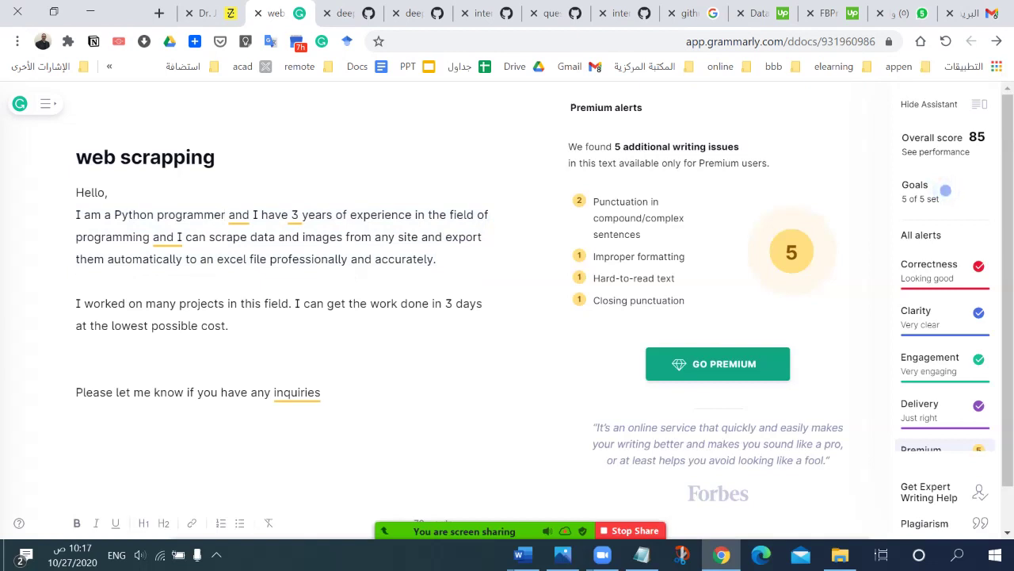
End the first sentence with a period after 'programming' and remove the following 'and'.
text(,)
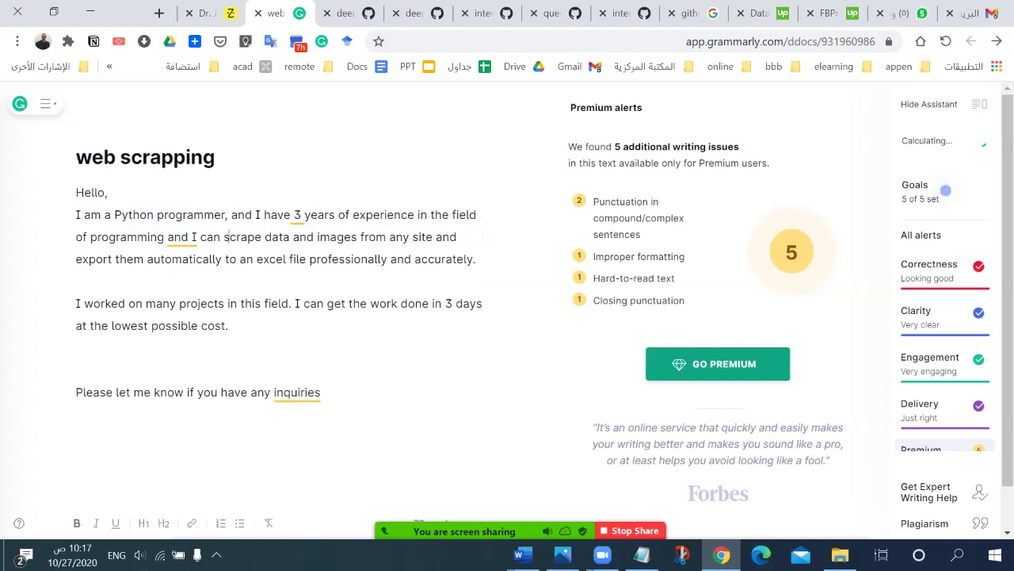
key(Left)
key(Left)
key(Left)
key(Left)
key(Left)
key(Left)
key(Left)
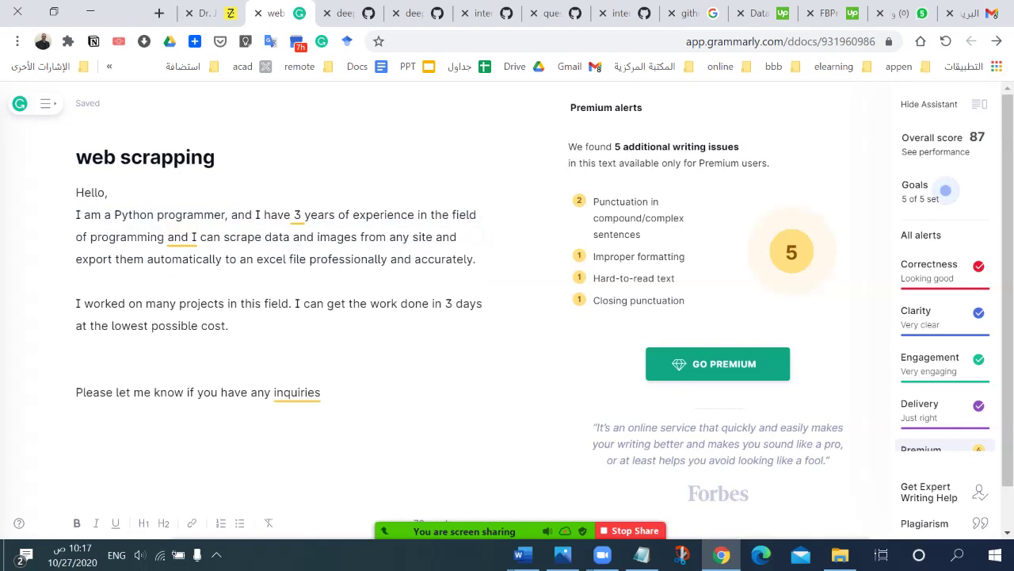
text(,)
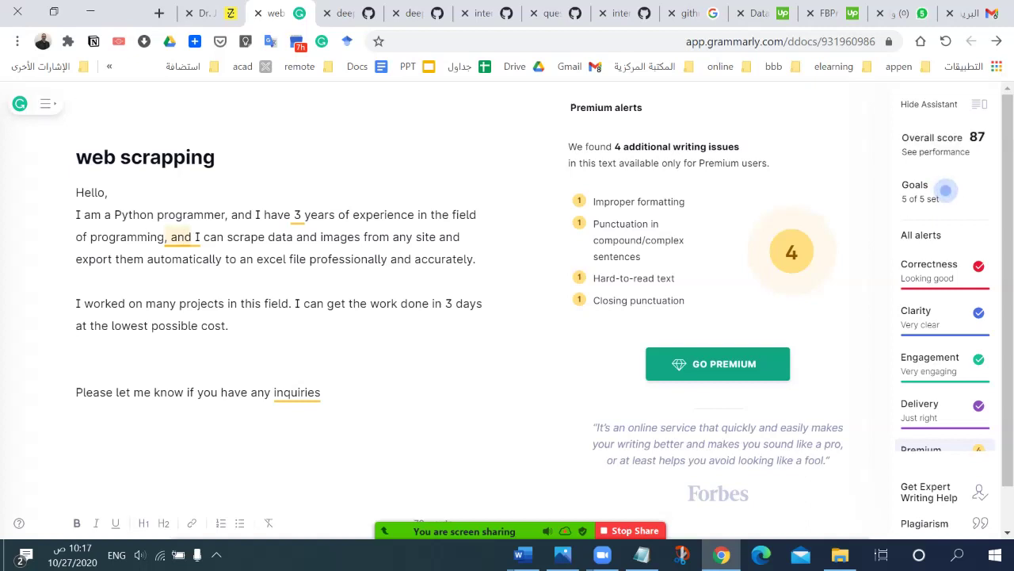
text(three)
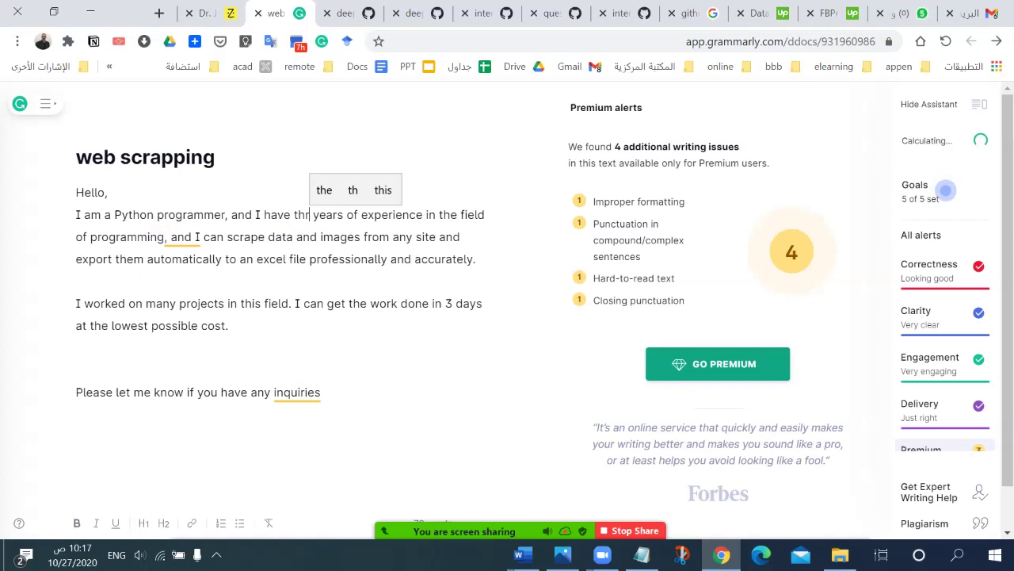
key(Down)
key(Down)
key(Down)
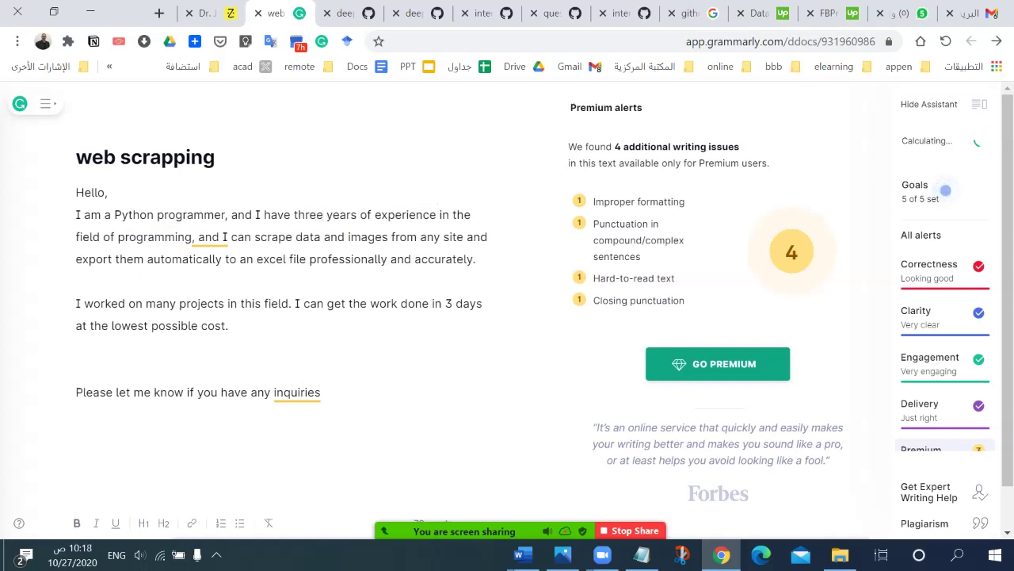
text(,)
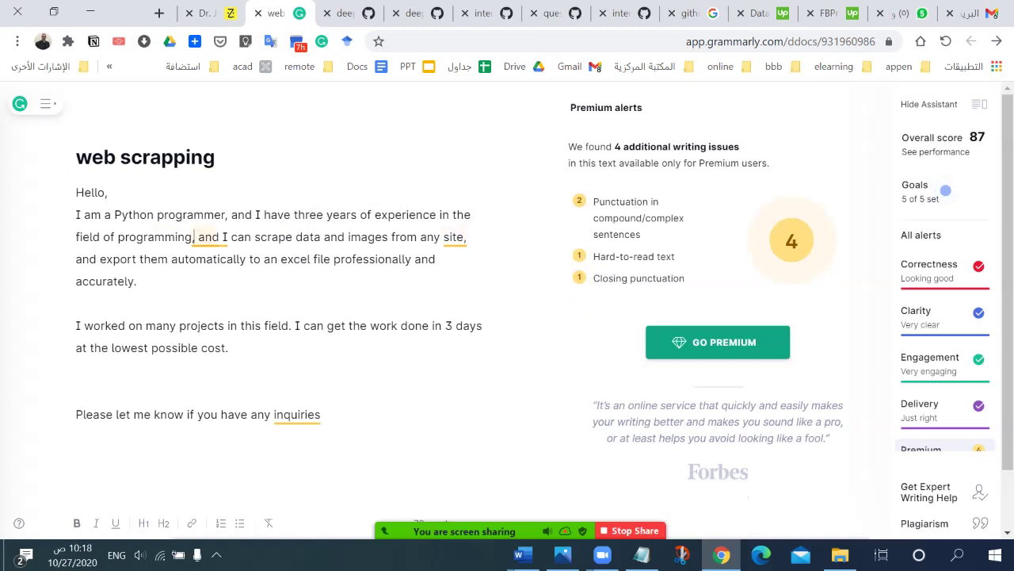
key(BackSpace)
text(/)
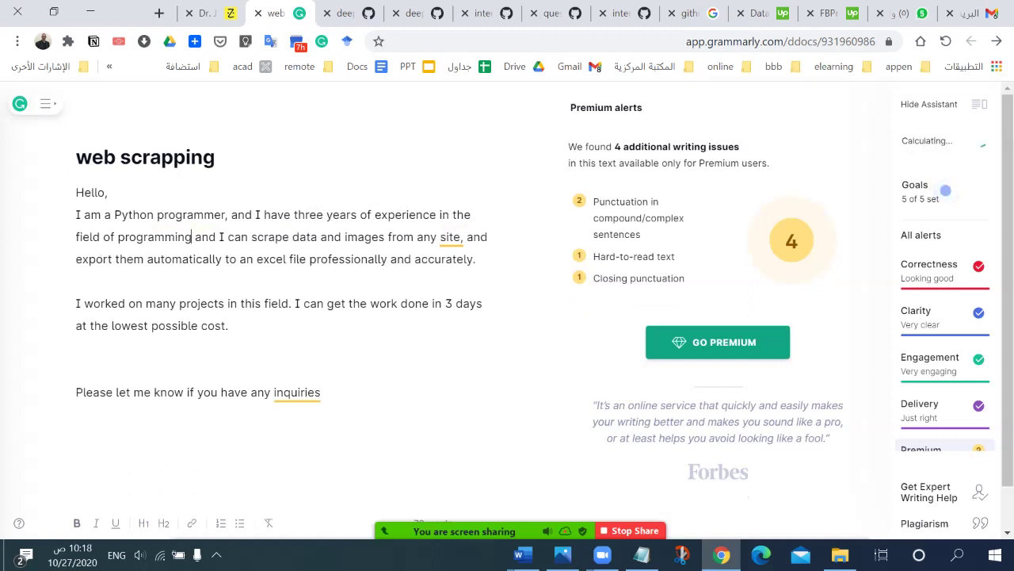
key(BackSpace)
text(.)
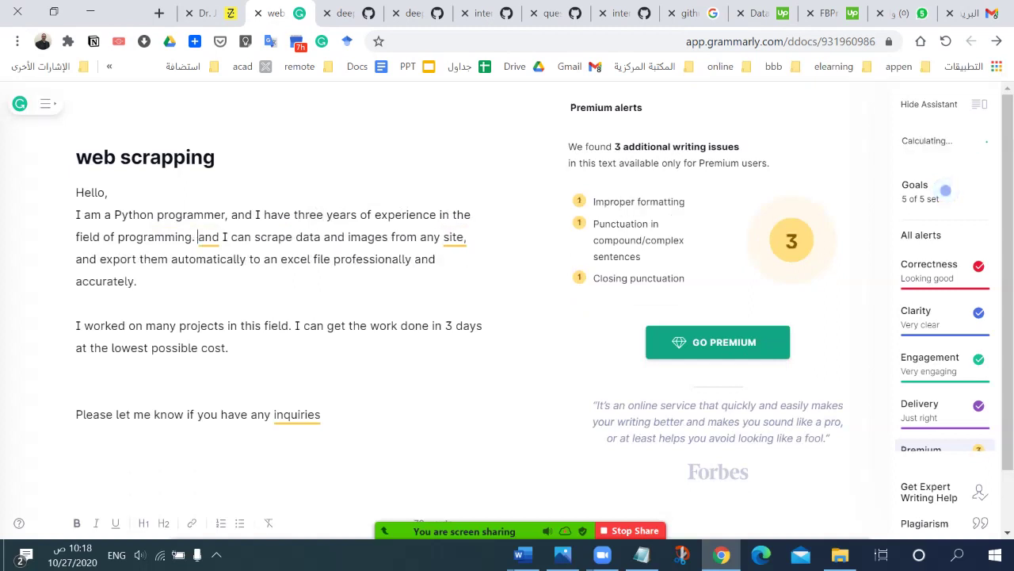
key(Delete)
key(Delete)
key(Delete)
key(Delete)
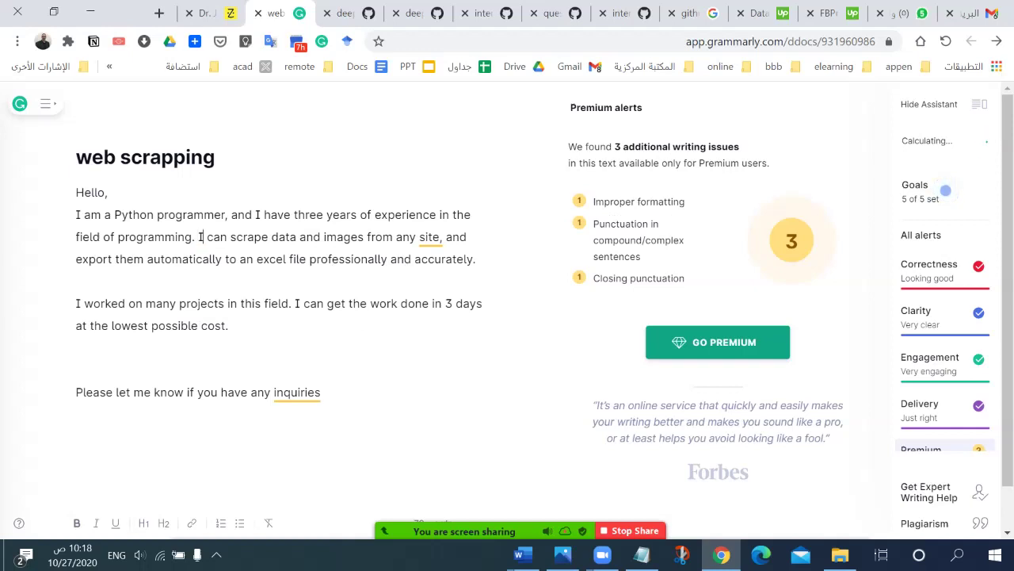
Change the word 'site' to 'webite'.
key(ctrl+Right)
key(ctrl+Right)
key(Right)
key(Right)
key(Right)
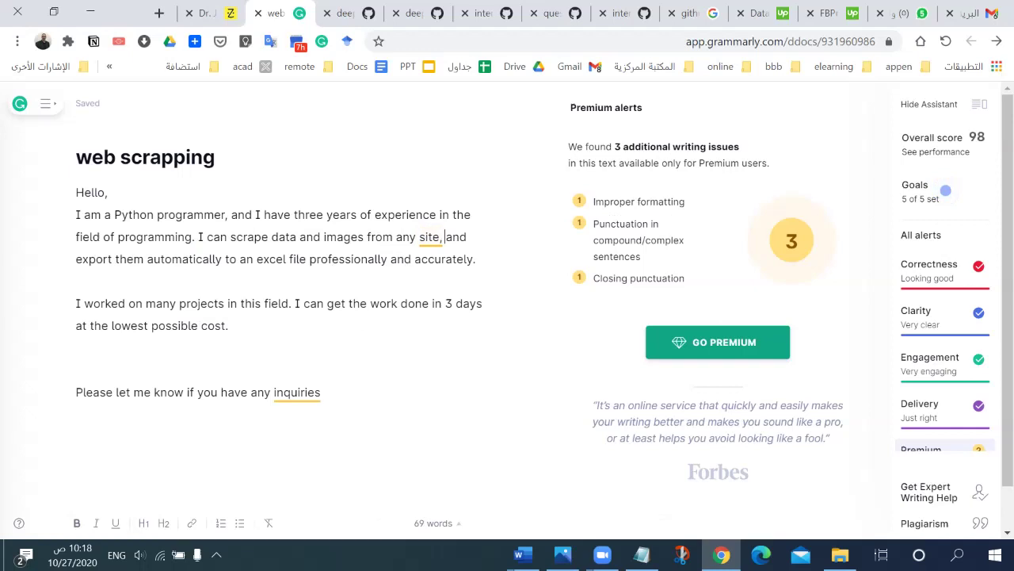
key(Right)
key(BackSpace)
text(web)
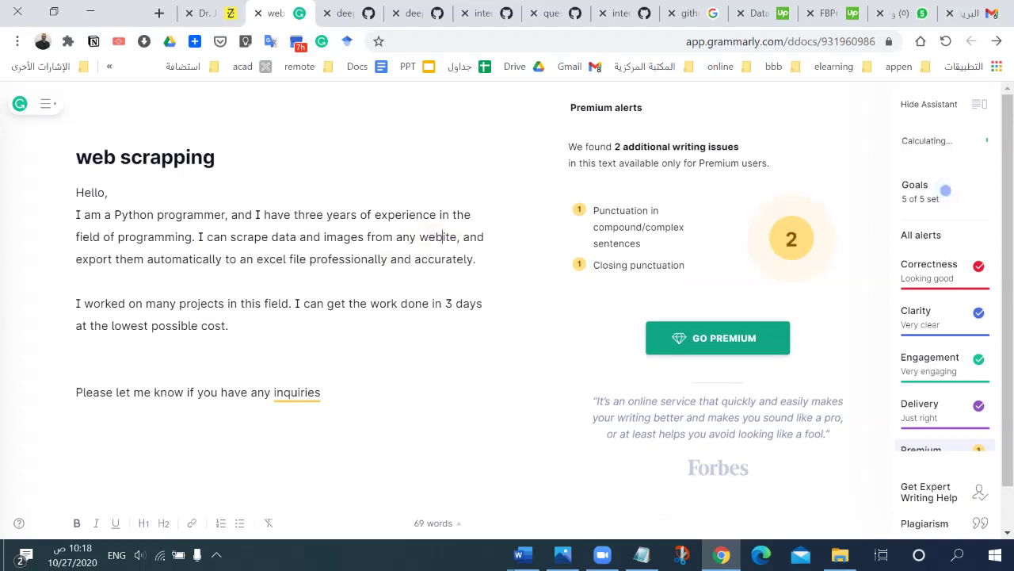
click(461, 237)
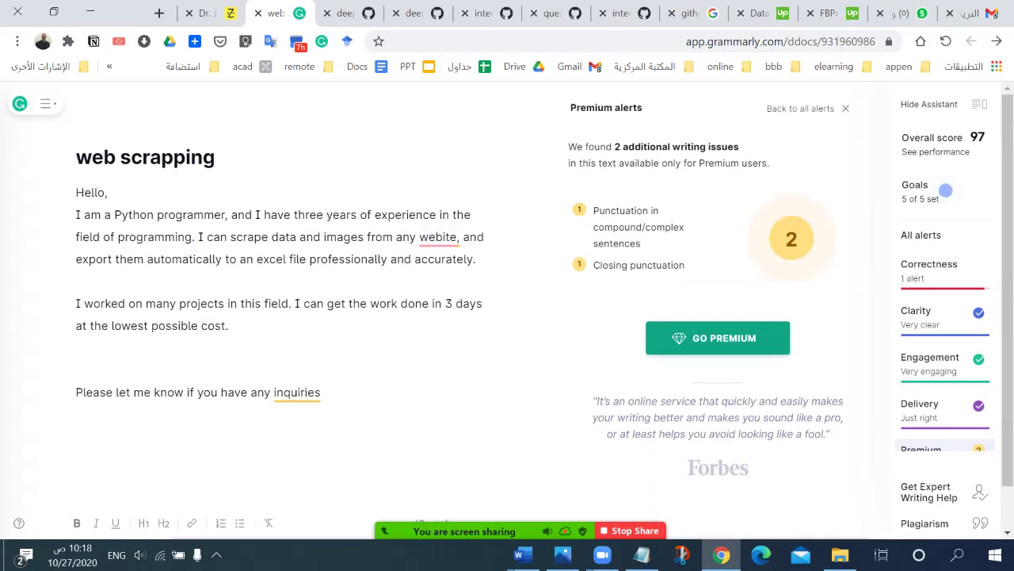
Delete 'automatically' and 'professionally and accurately', ending the sentence with 'or any format you want'.
double_click(184, 260)
key(BackSpace)
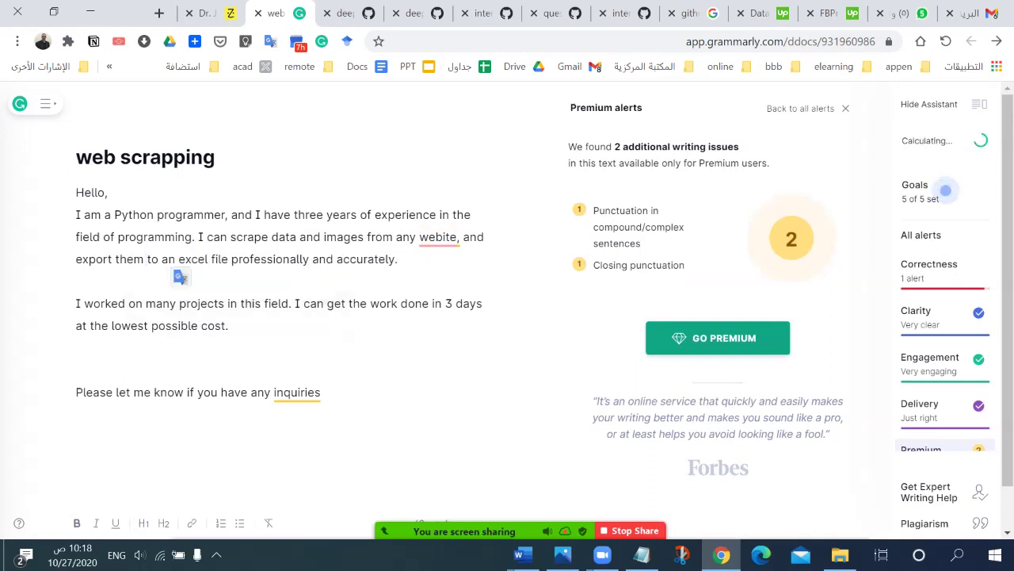
double_click(270, 259)
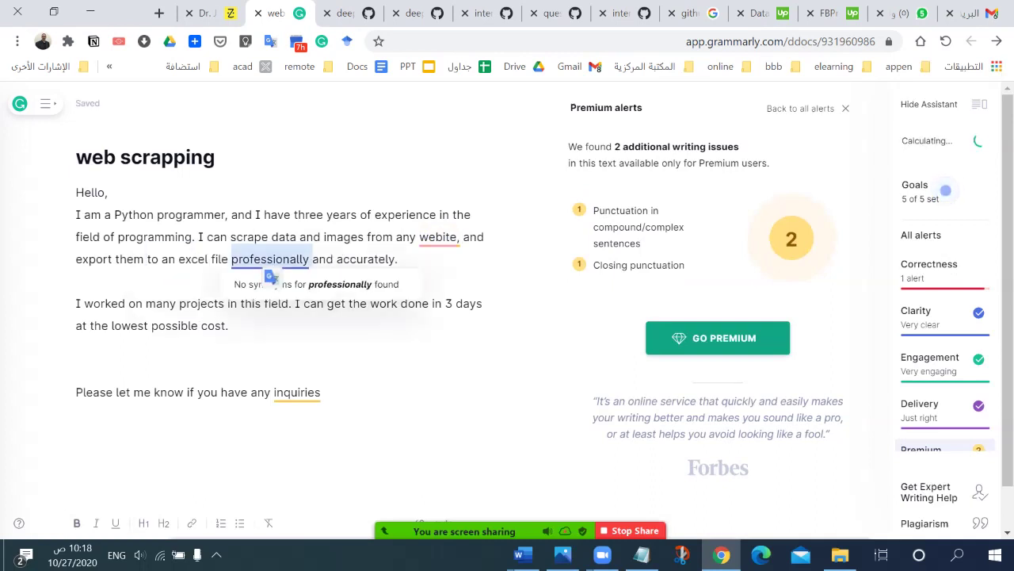
click(298, 237)
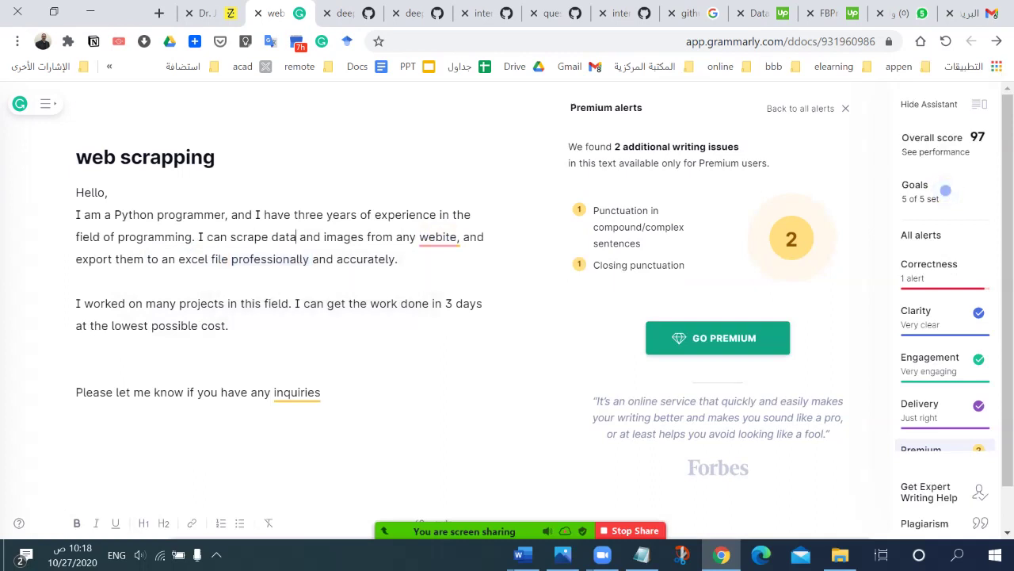
double_click(271, 259)
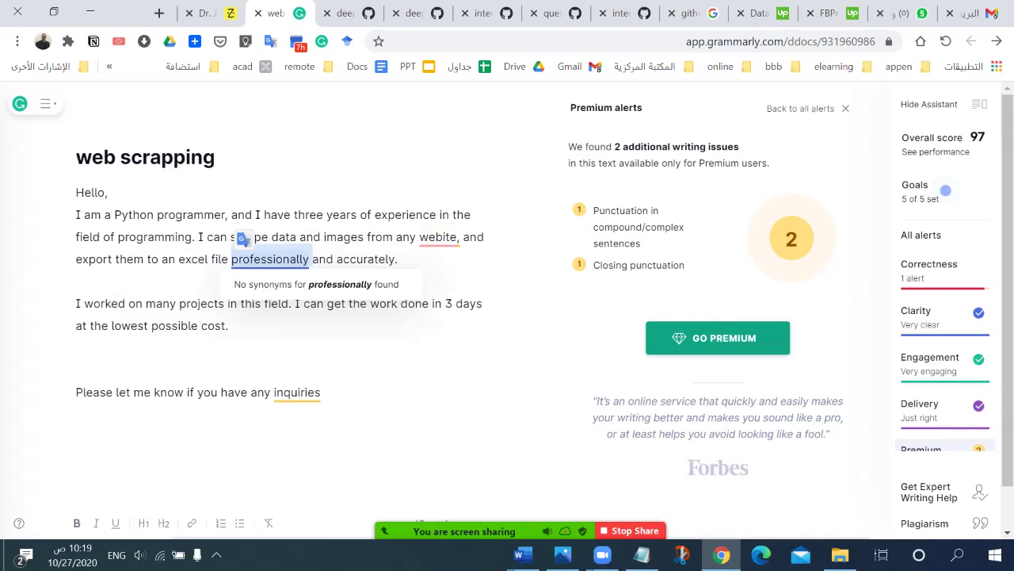
key(Delete)
key(Delete)
key(Delete)
key(Delete)
key(Delete)
key(Delete)
key(Delete)
key(Delete)
key(Delete)
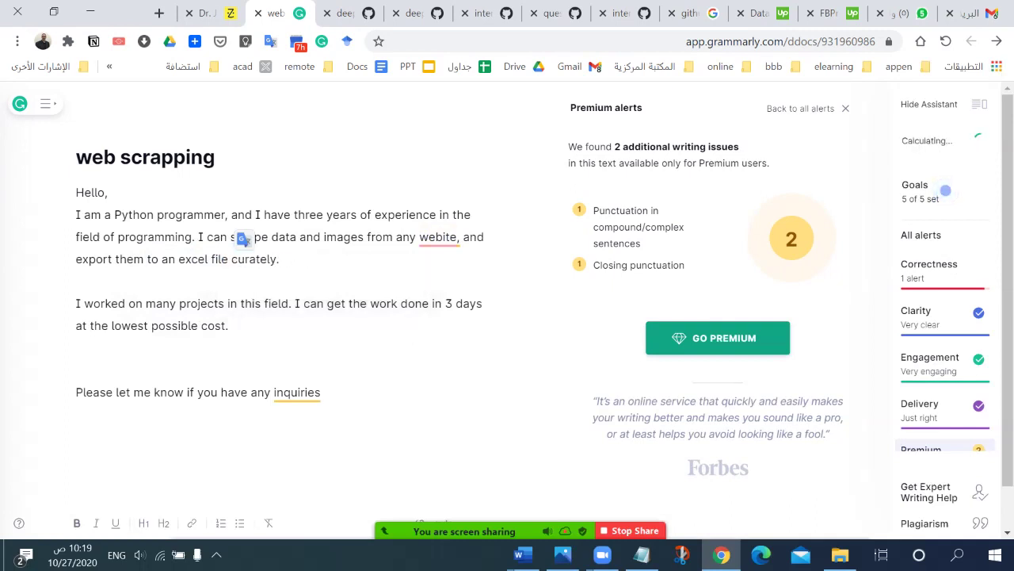
key(Delete)
key(Delete)
key(Delete)
key(Delete)
key(Delete)
key(Delete)
key(Delete)
text(or any format you want)
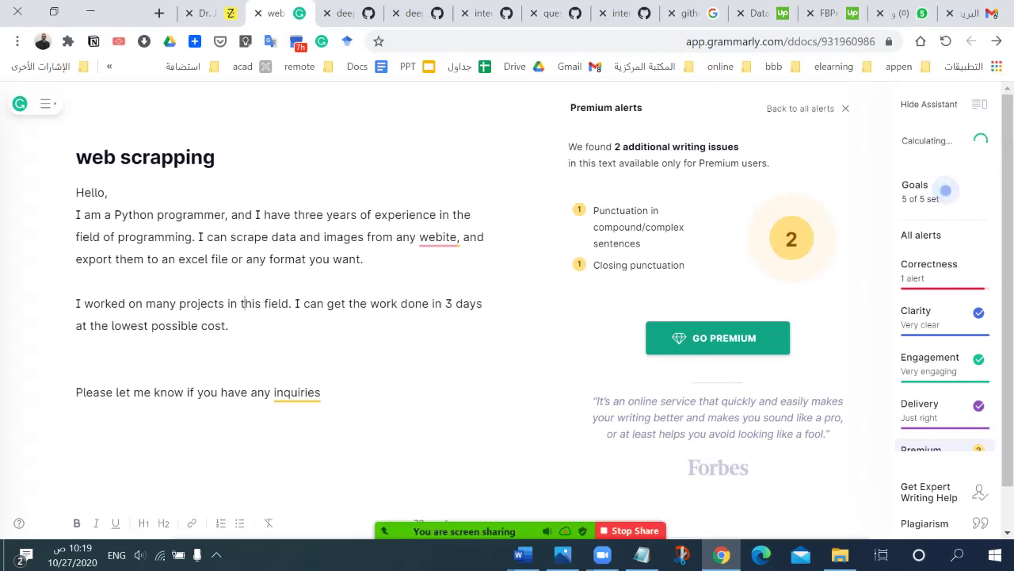
right_click(443, 236)
key(Escape)
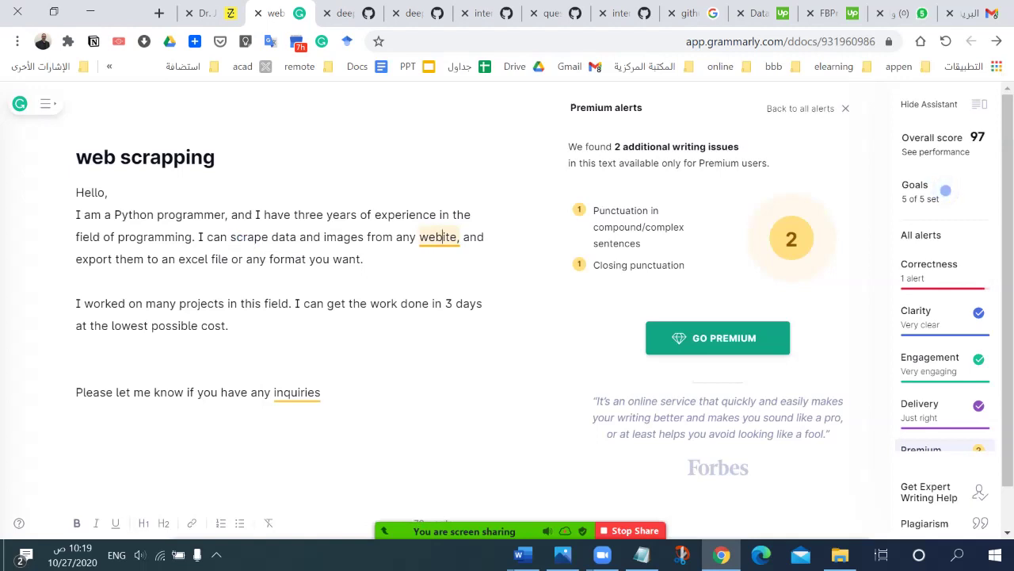
Add a period after 'inquiries' and a new line 'Looking forward to hearing from you.'.
click(299, 391)
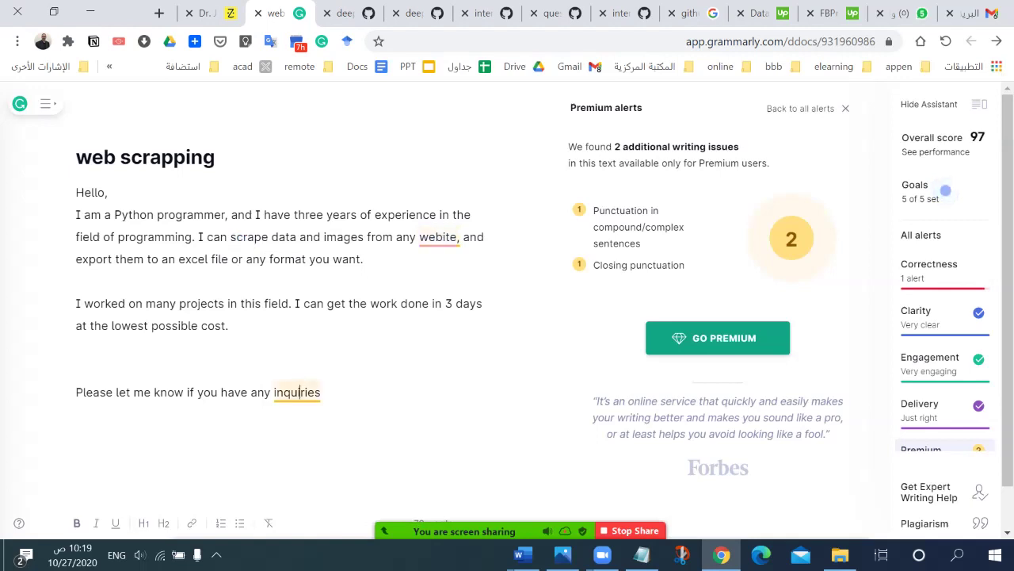
text(.)
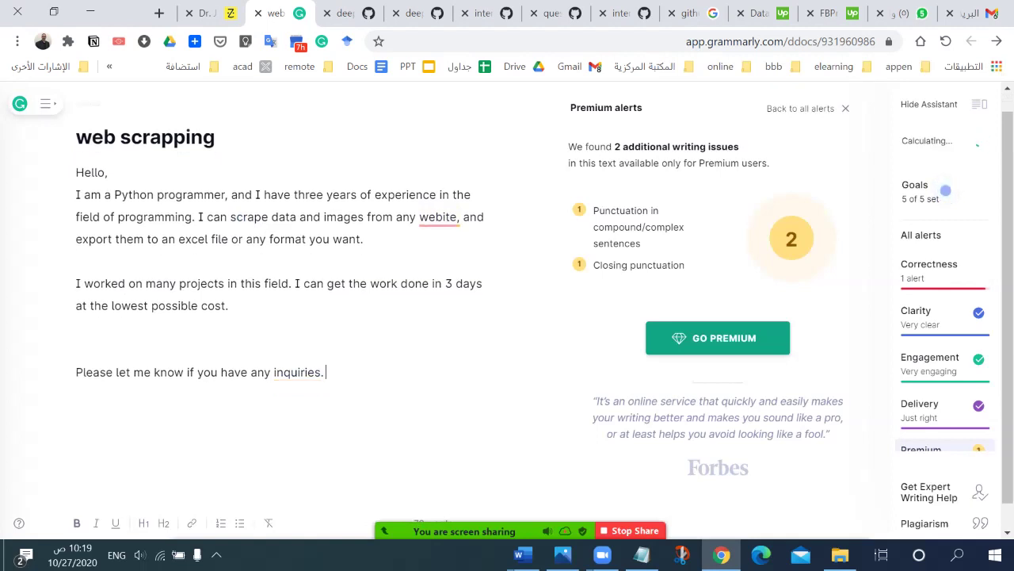
key(Return)
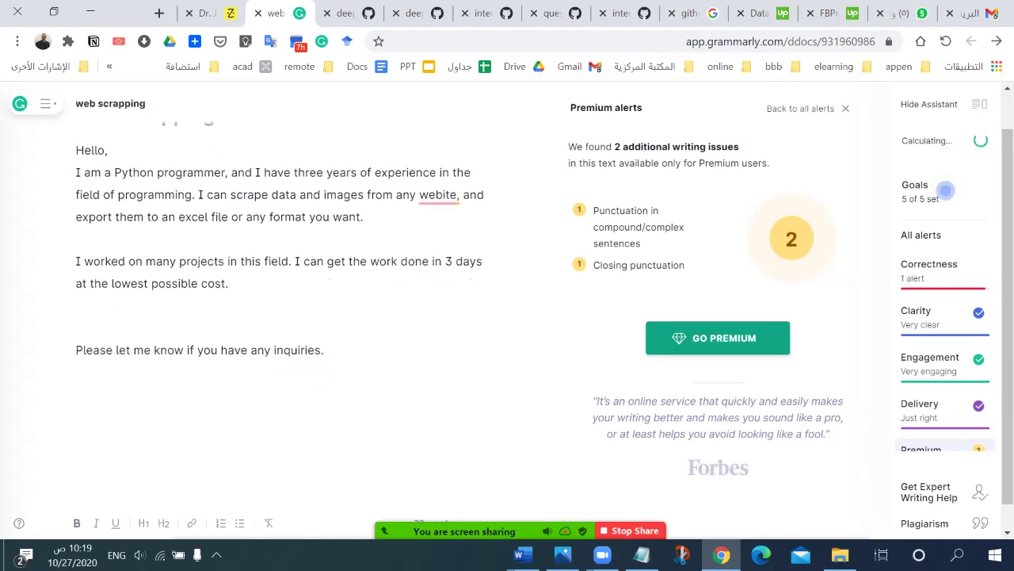
text(B)
key(BackSpace)
text(Looking)
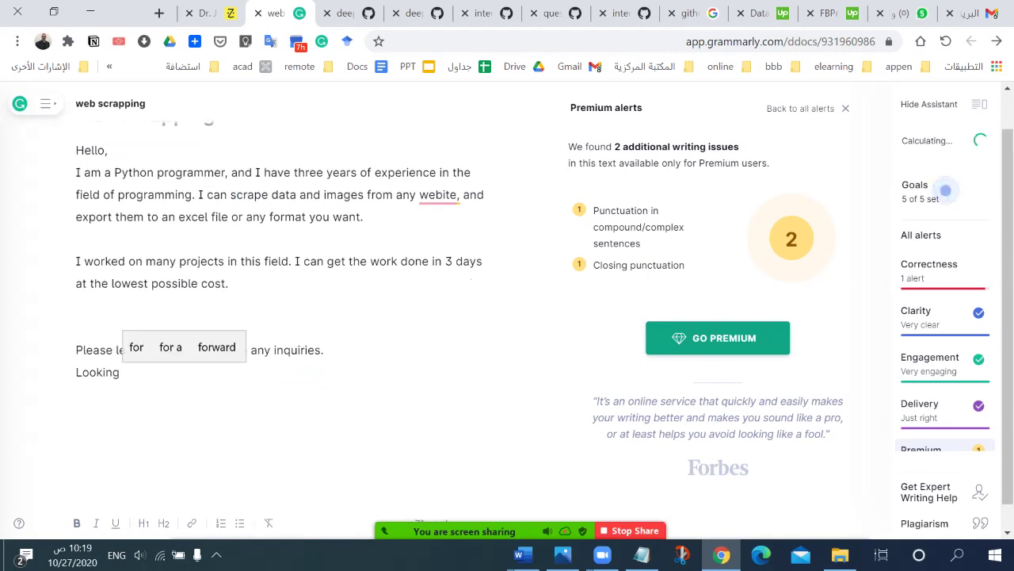
text( forward to)
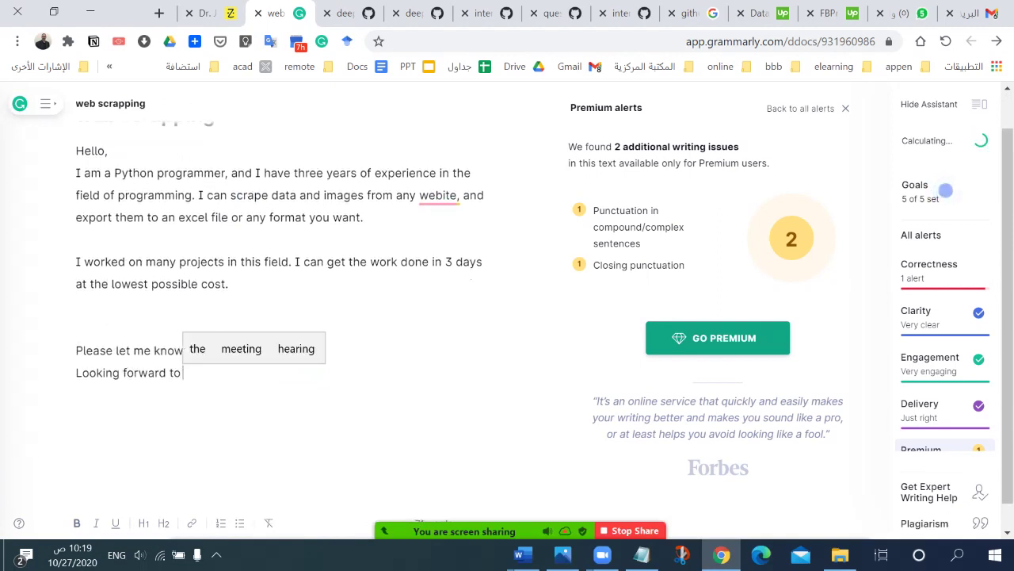
key(Right)
key(Right)
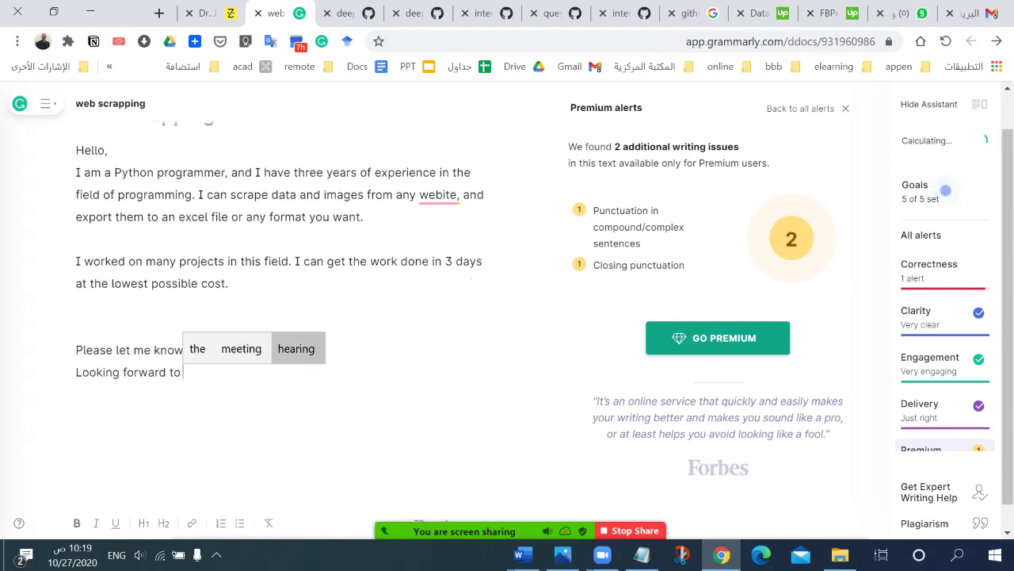
key(Return)
key(Right)
key(Right)
key(Return)
key(Right)
key(Left)
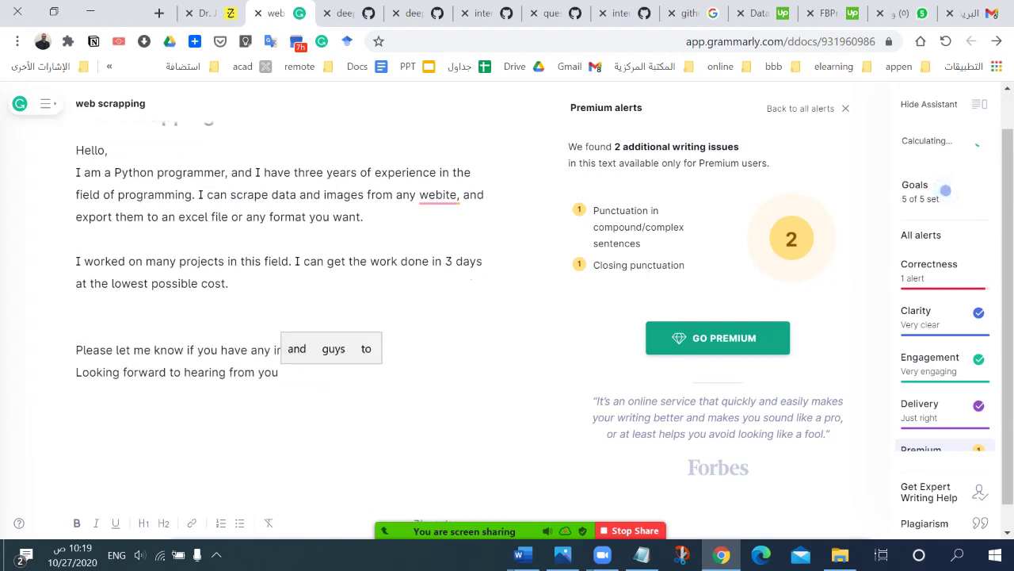
text(.)
key(Return)
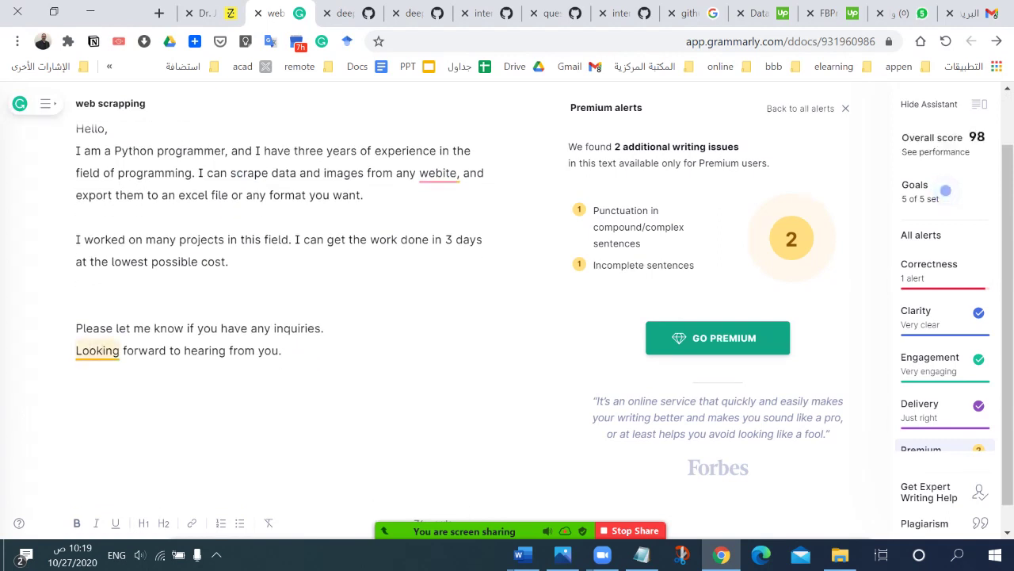
Reword the closing line to start 'I am looking forward…'.
text(I am)
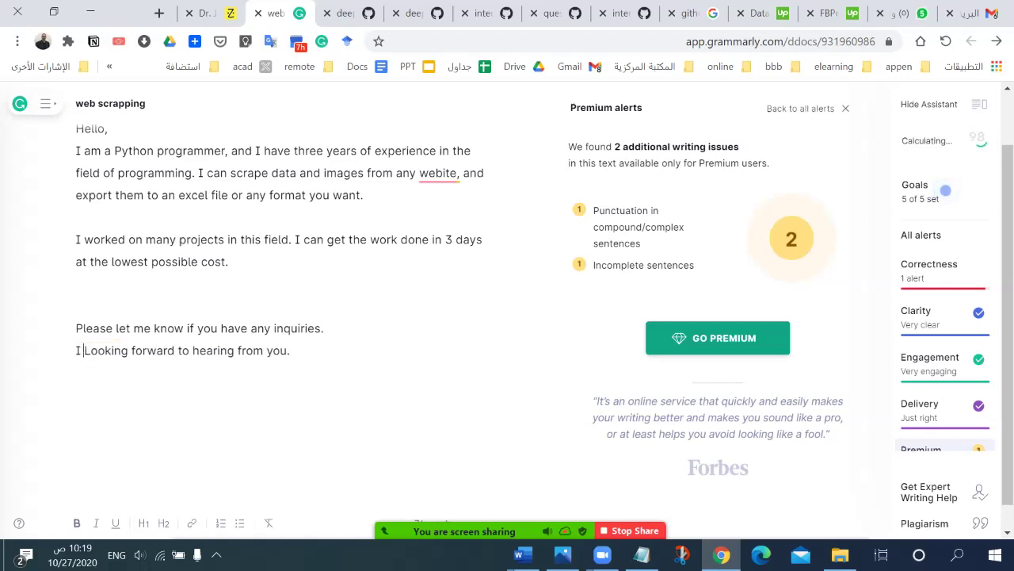
key(Delete)
key(Delete)
text(lo)
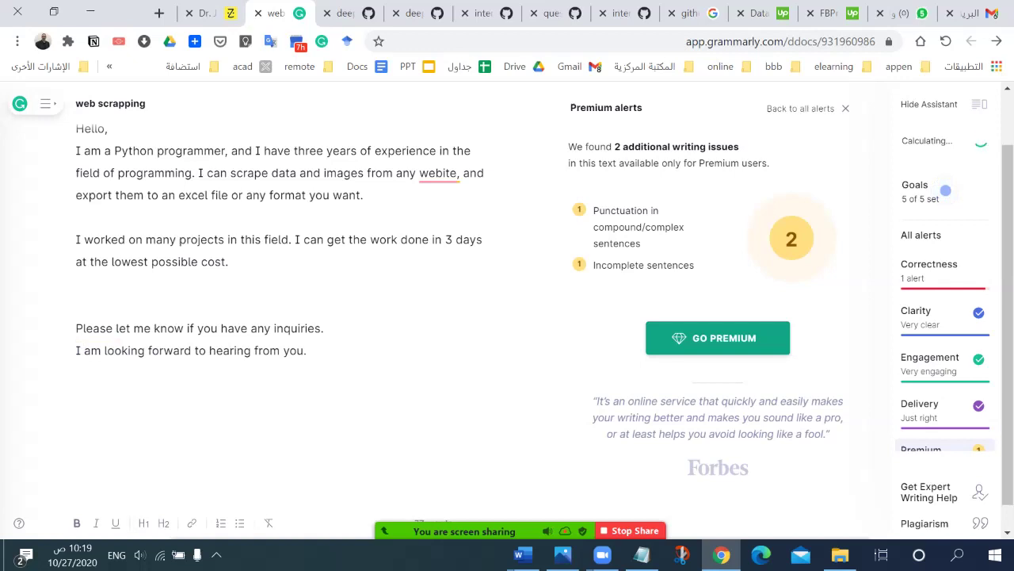
scroll(449, 237, up, 2)
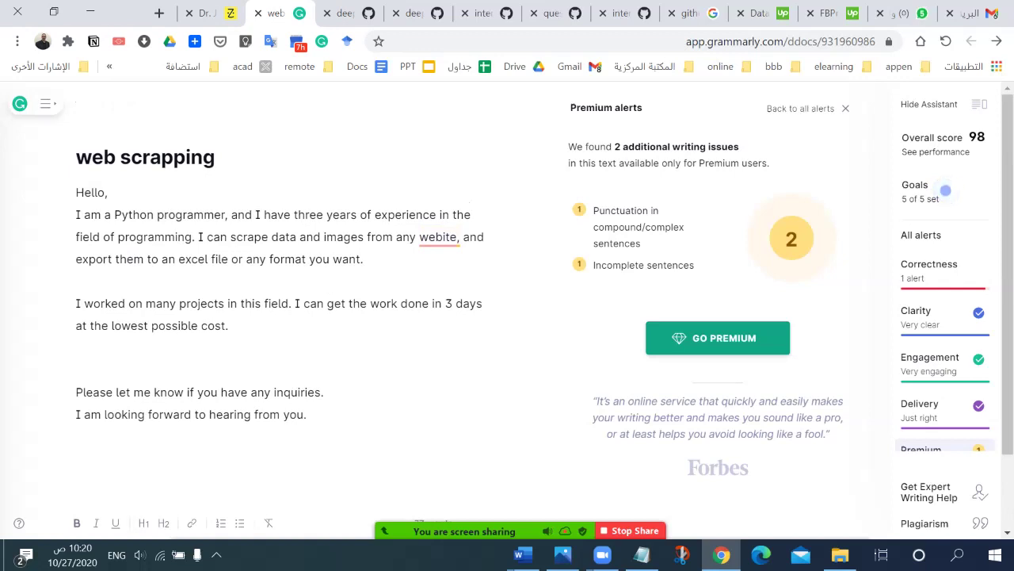
Replace 'work' with 'job' and remove the extra blank line above the closing paragraph.
double_click(385, 304)
click(270, 288)
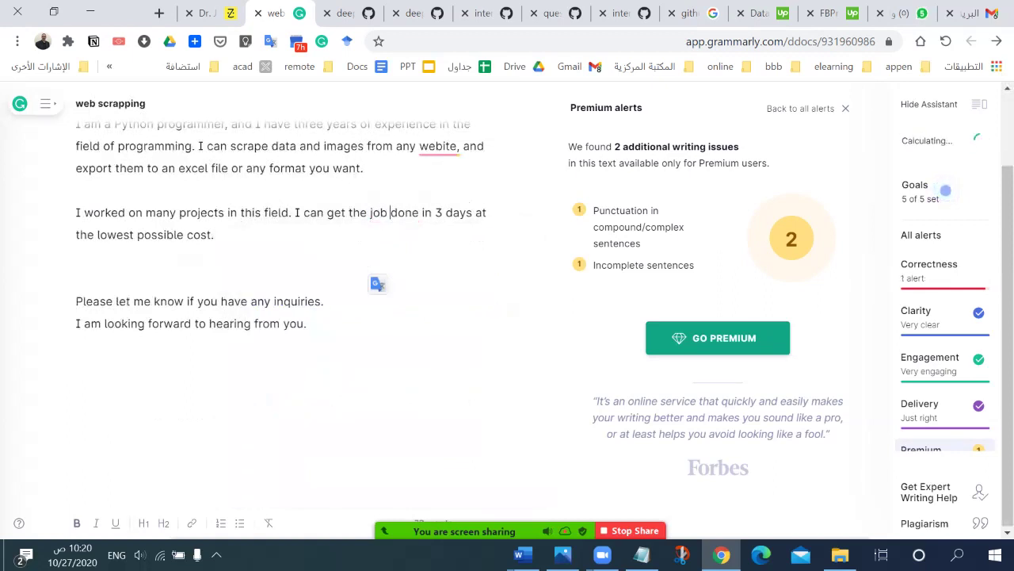
scroll(282, 278, up, 1)
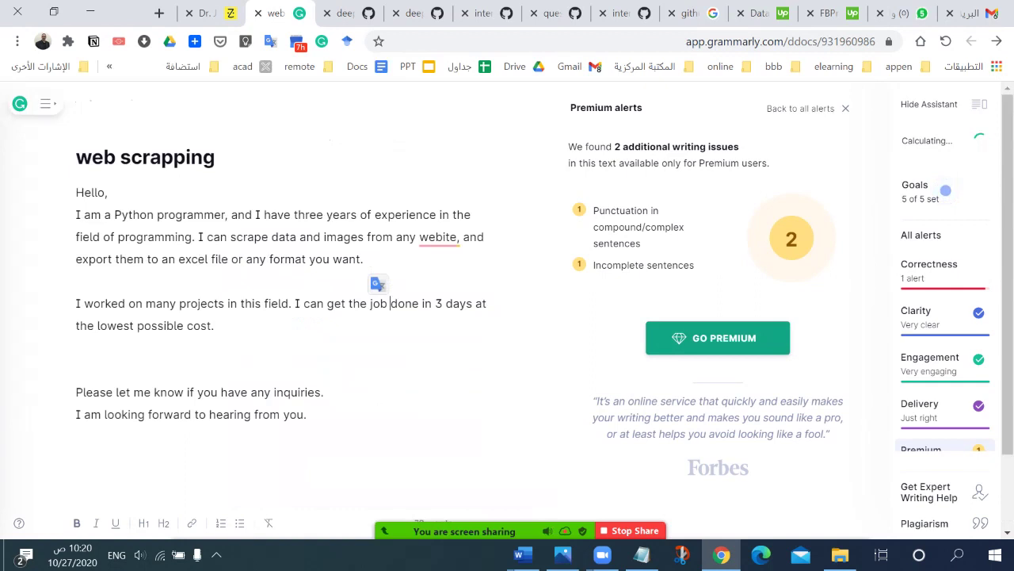
drag(311, 416, 76, 190)
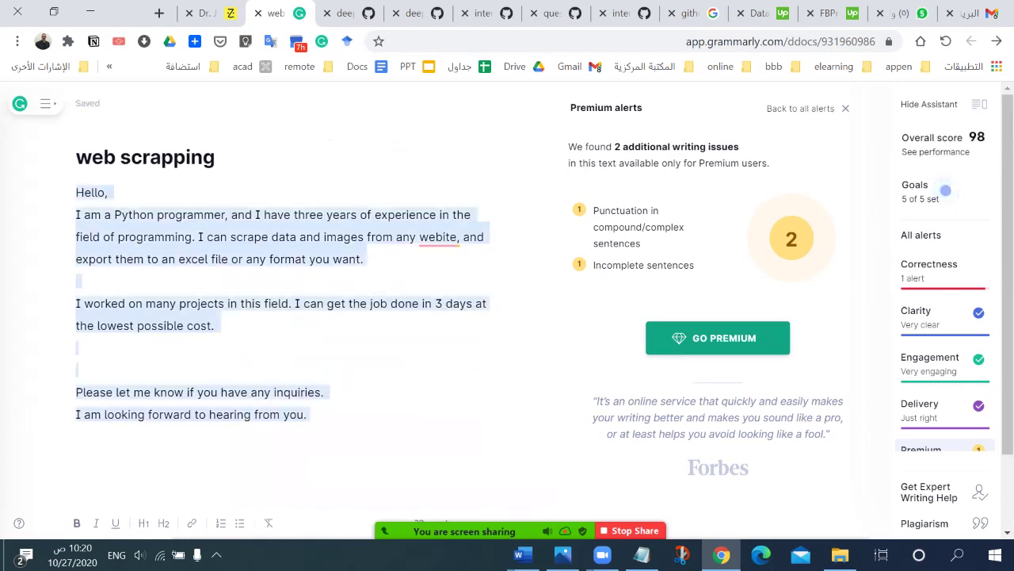
click(76, 369)
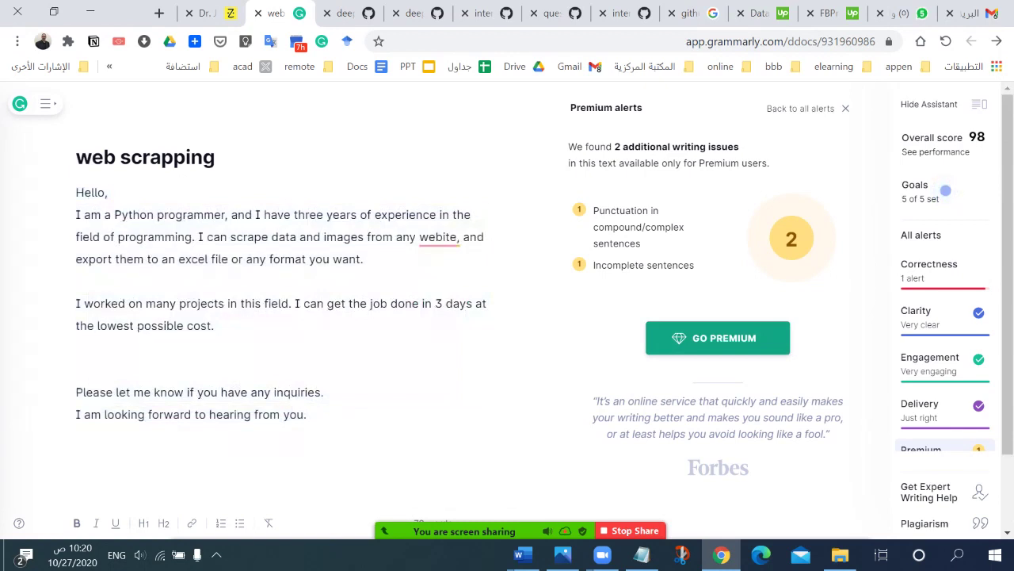
key(BackSpace)
Sign the letter with the writer's first name on a new line below the closing.
click(308, 392)
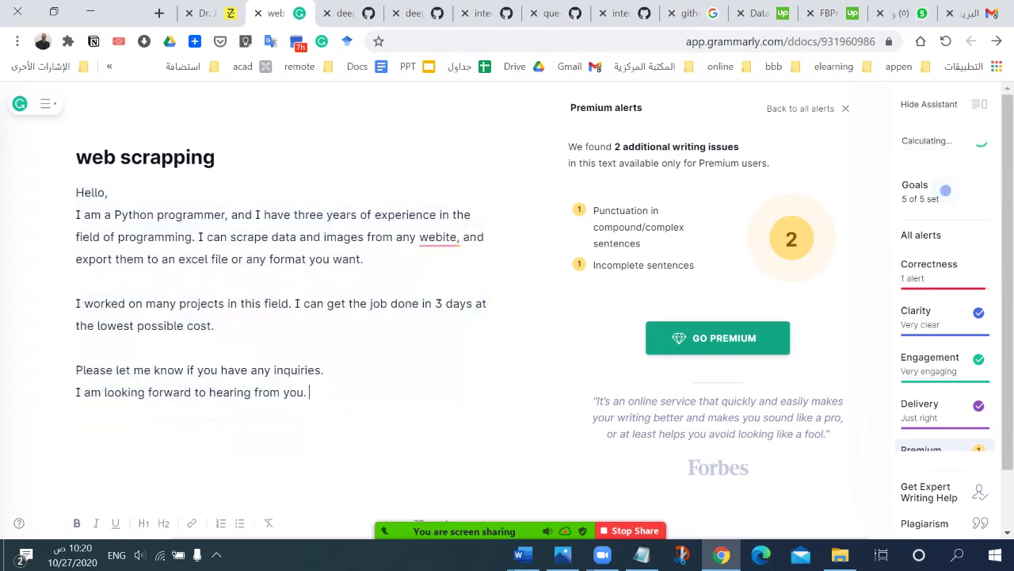
key(Return)
text(Nahed)
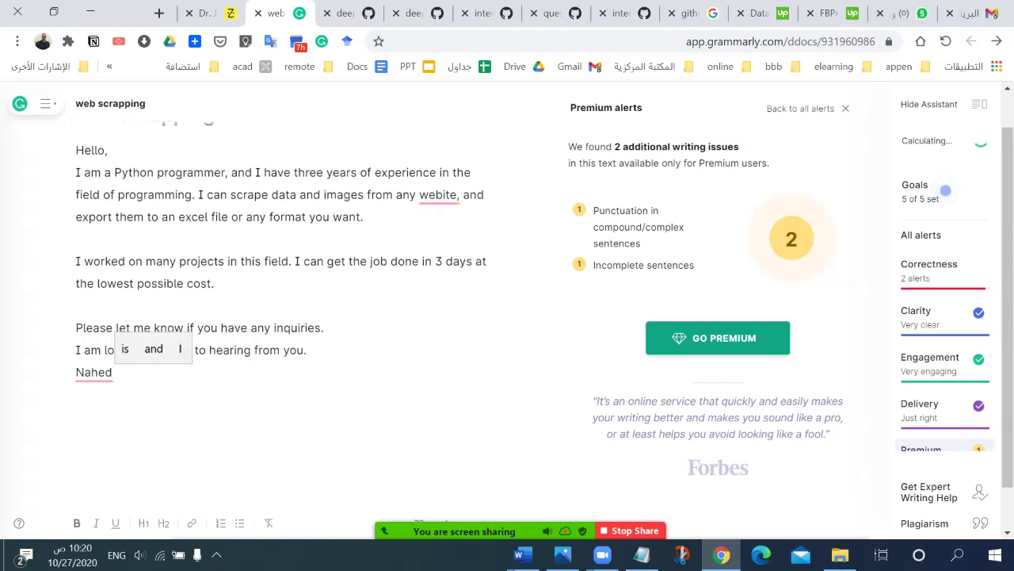
Copy the whole Grammarly letter, from greeting to signature, to bring it into Word.
click(89, 372)
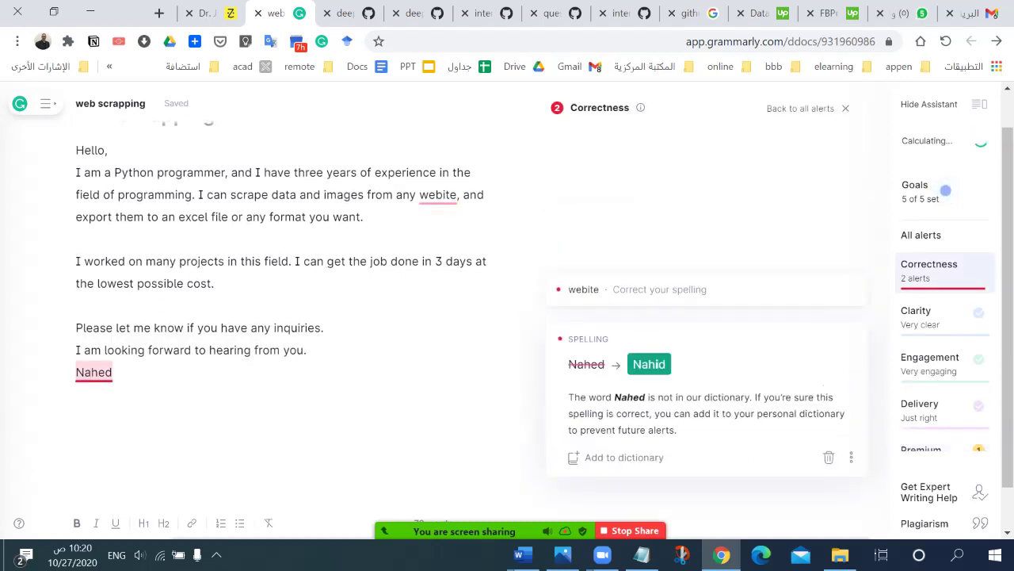
drag(115, 372, 75, 150)
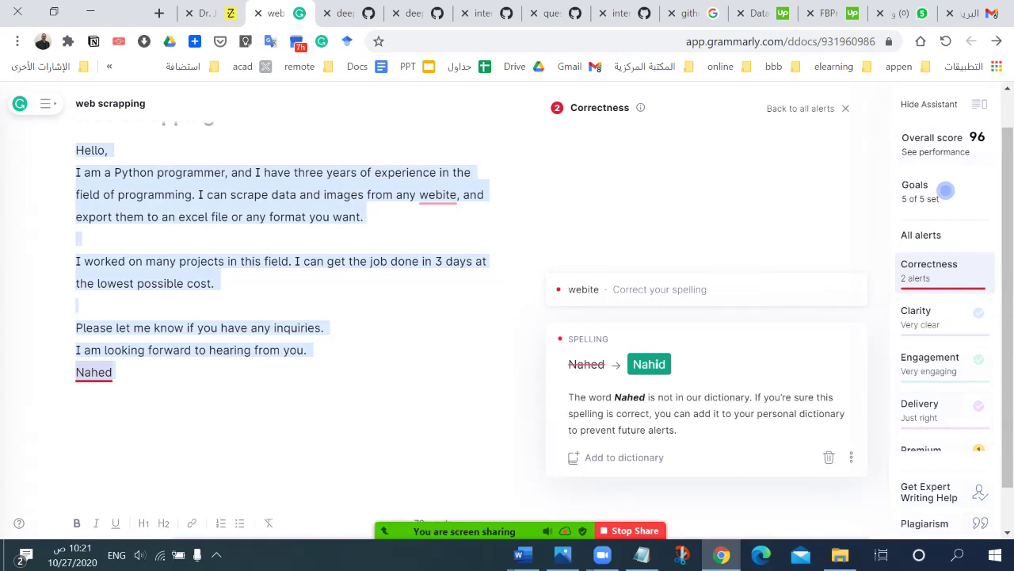
click(520, 555)
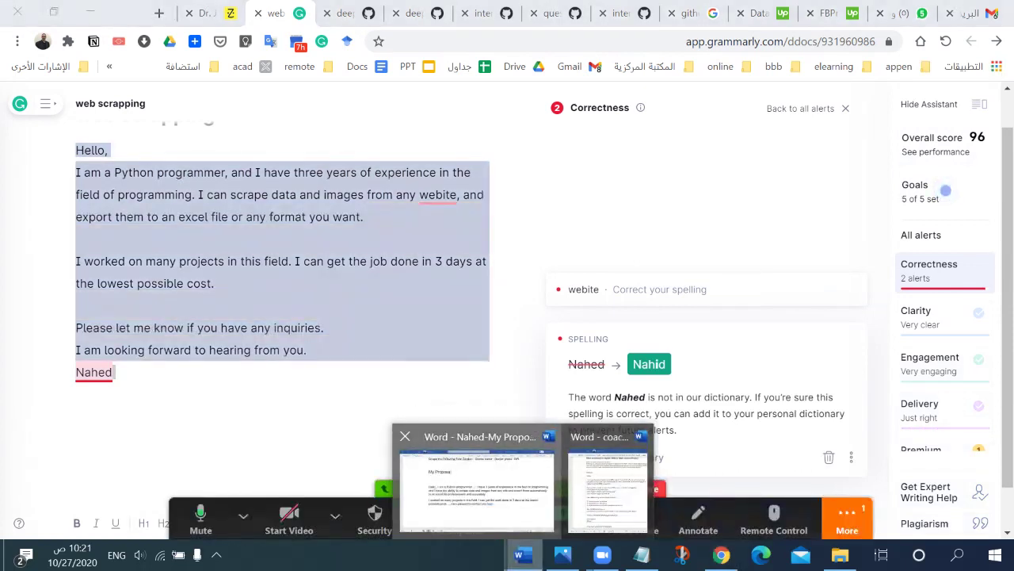
Paste the copied letter at the end of the proposal document.
click(475, 483)
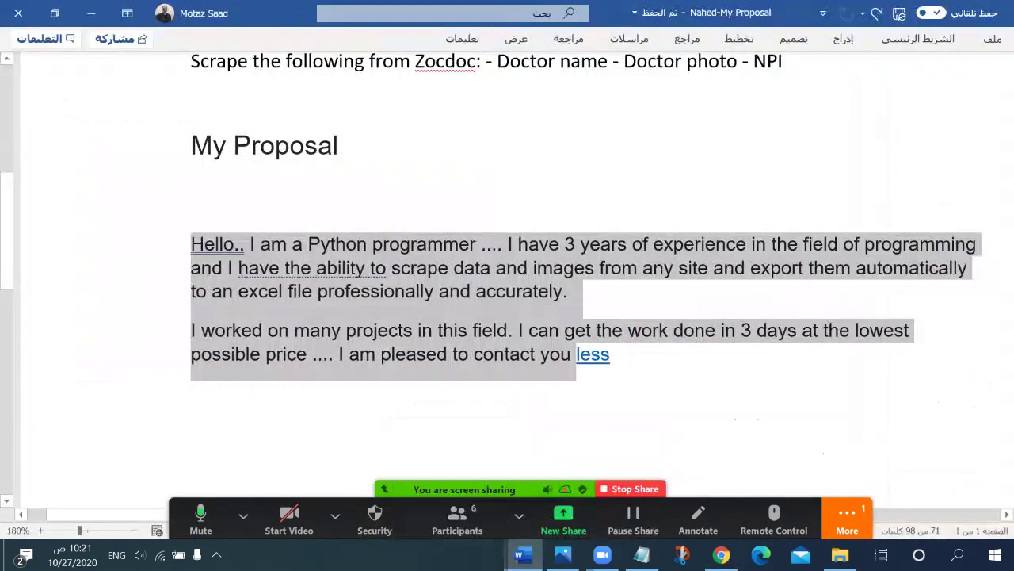
key(ctrl+End)
key(ctrl+v)
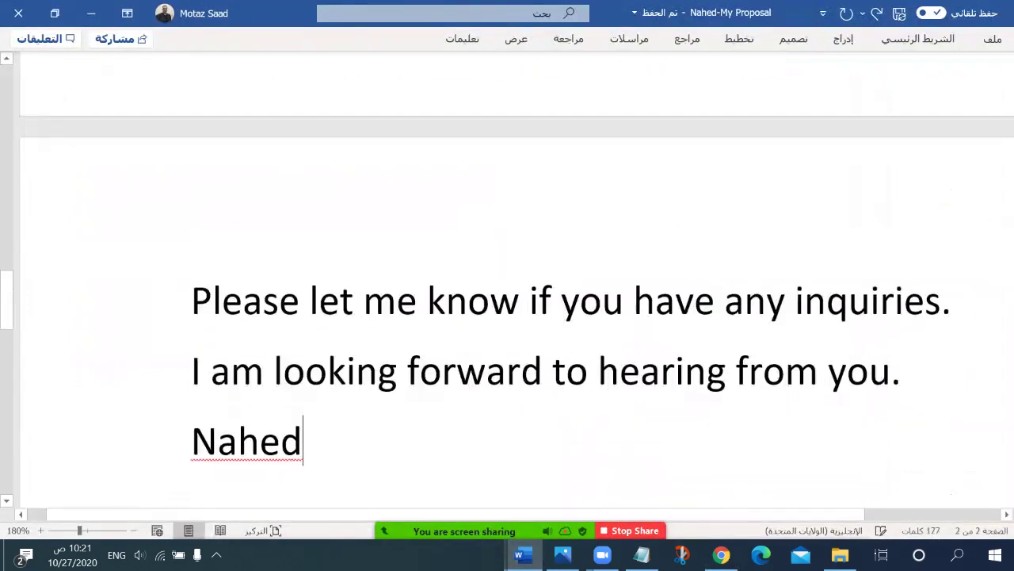
scroll(507, 302, up, 8)
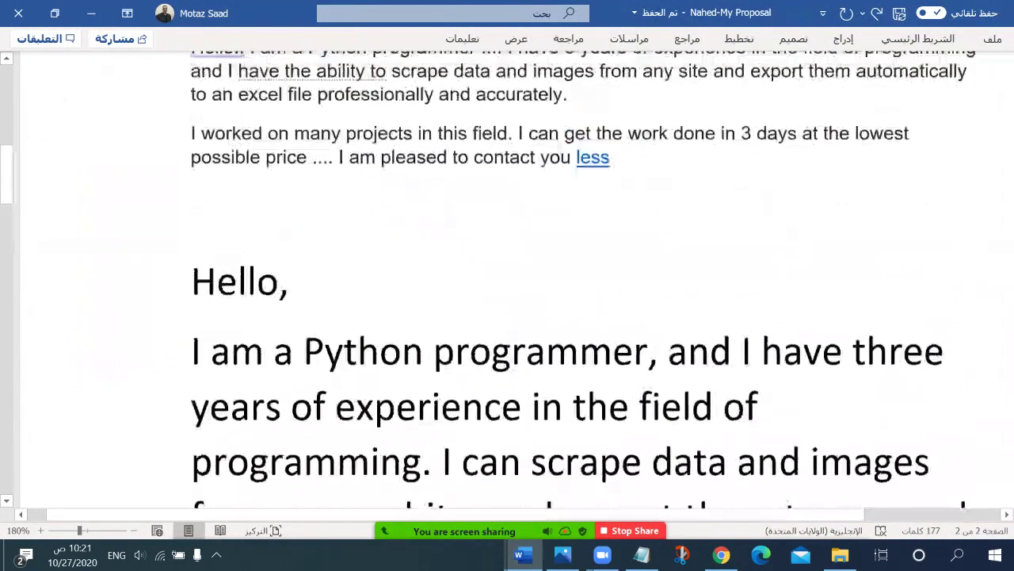
scroll(507, 302, down, 3)
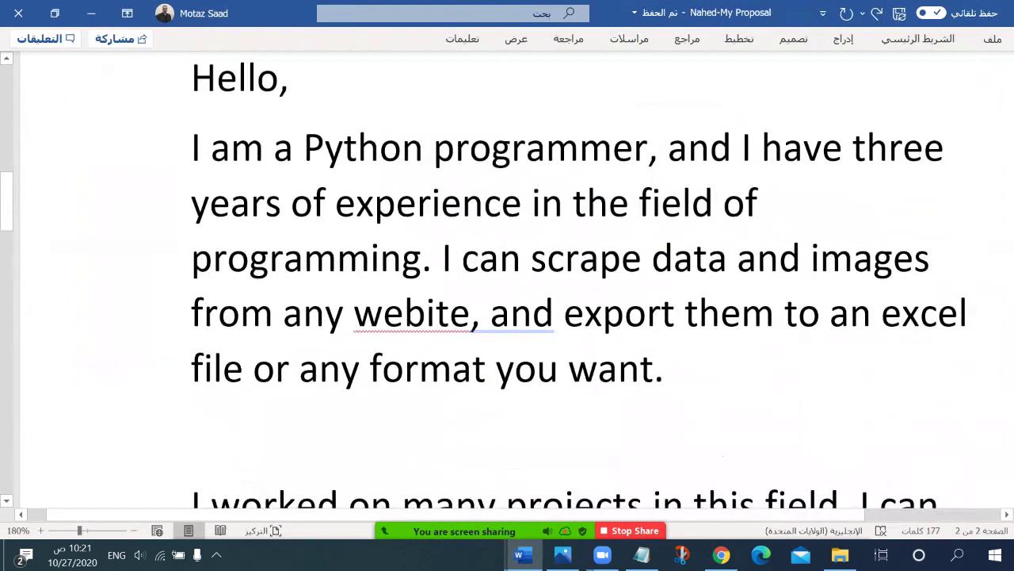
Check correction options for the comma after 'webite', then close the proposal document.
right_click(511, 311)
key(Escape)
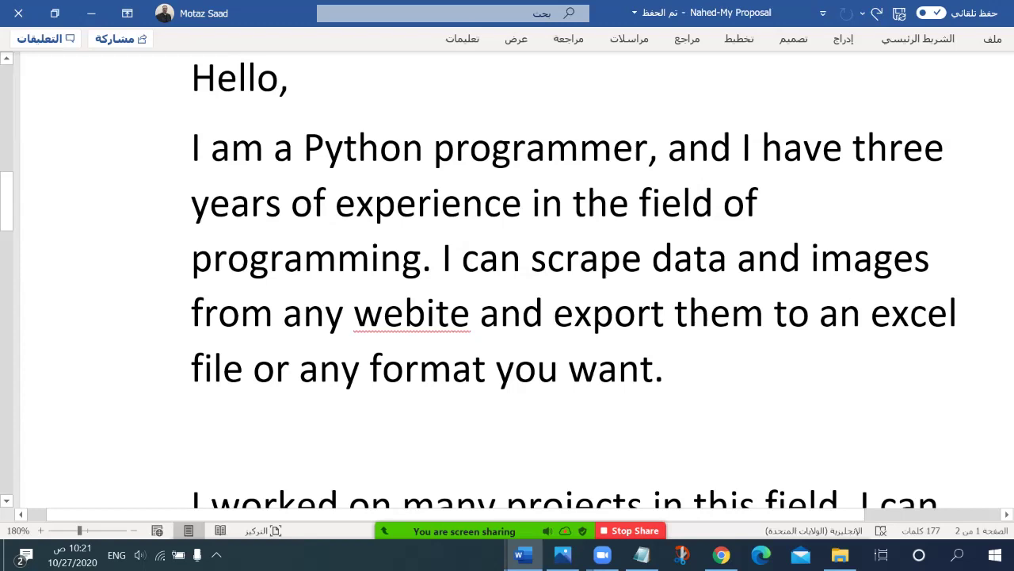
click(18, 13)
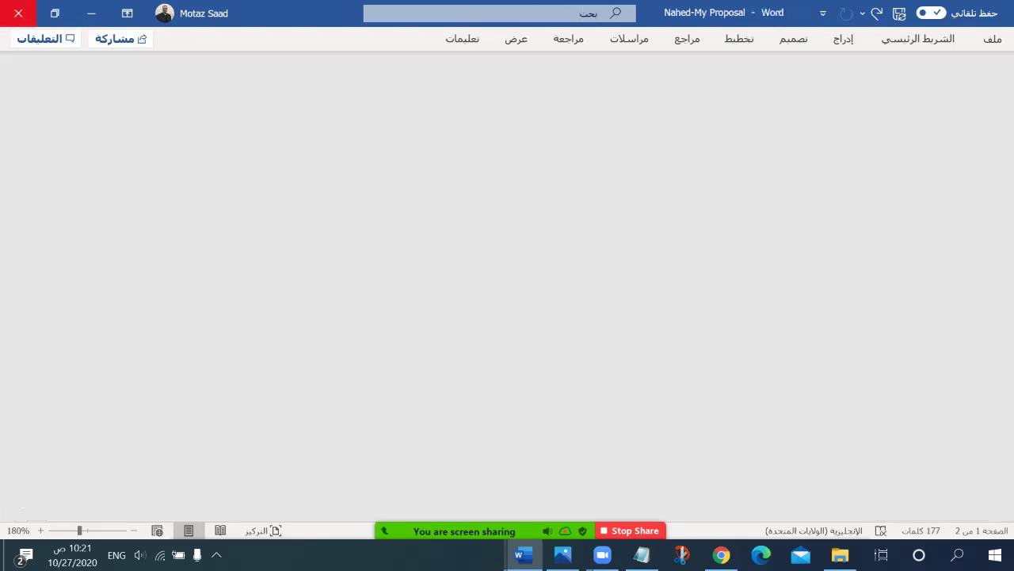
click(240, 261)
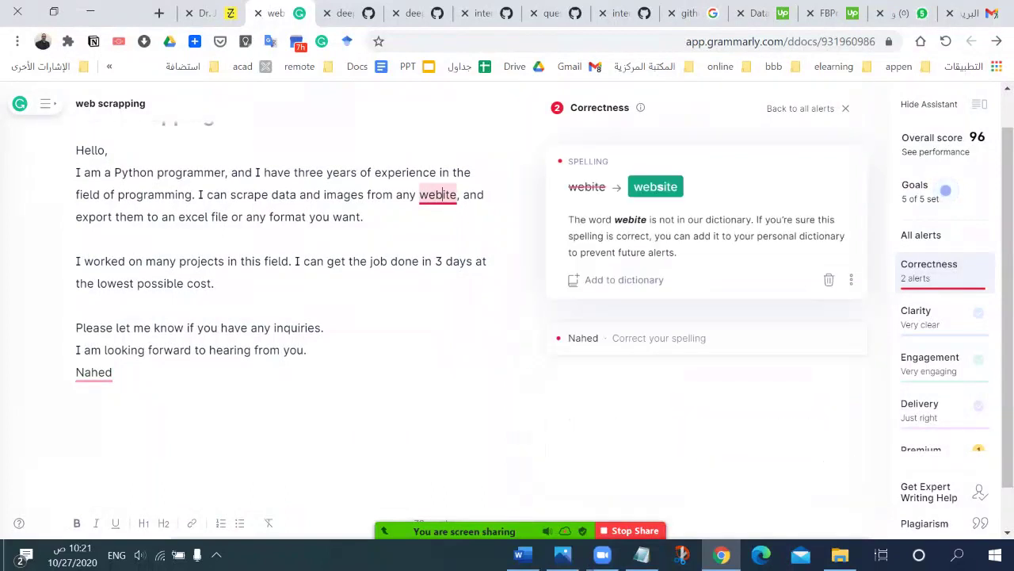
Correct 'webite' to 'website', delete the comma after it, and select the whole letter.
text(s)
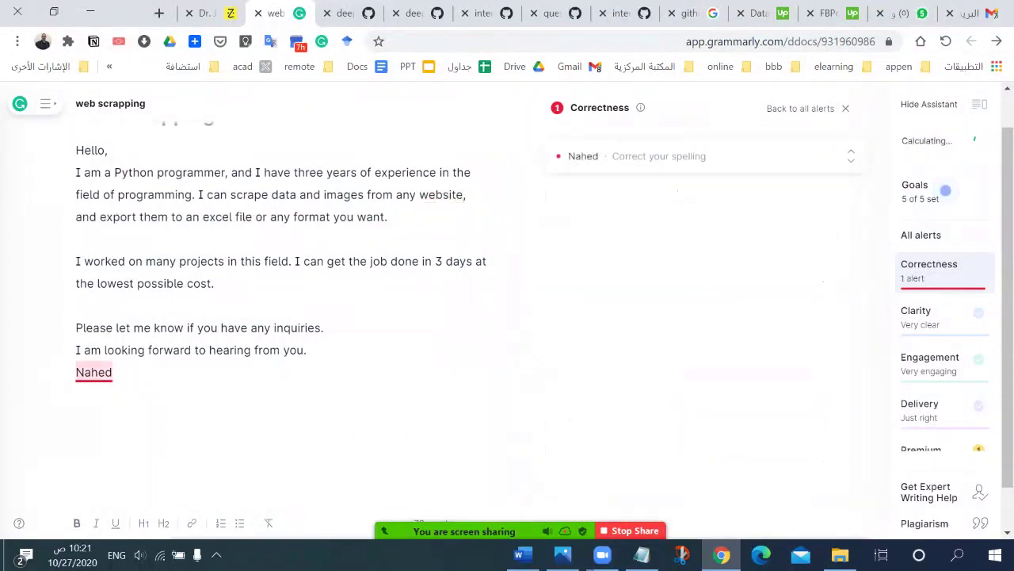
key(BackSpace)
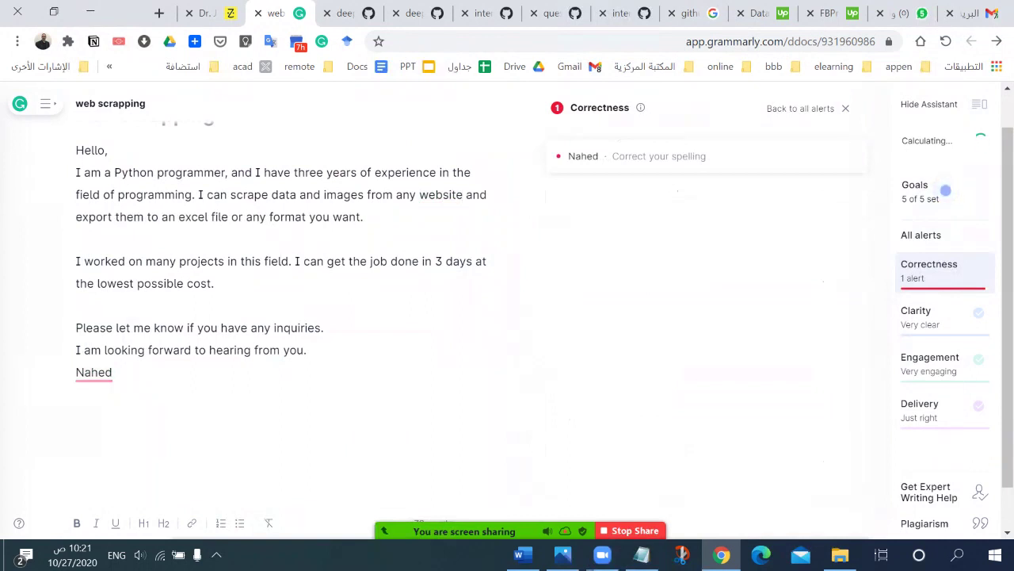
scroll(274, 301, up, 1)
key(ctrl+a)
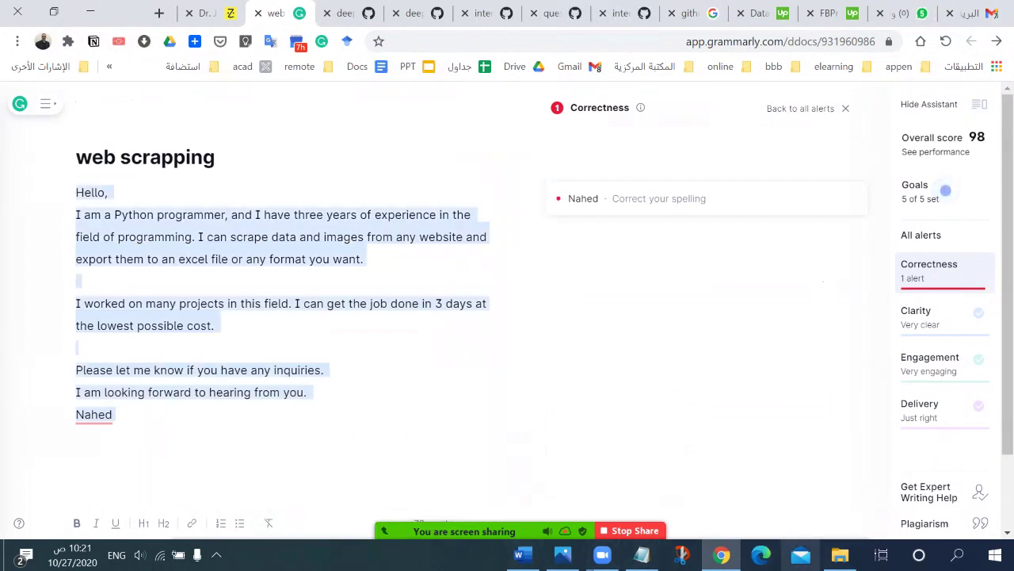
Open the proposal Word document from the propsals folder in File Explorer.
click(840, 555)
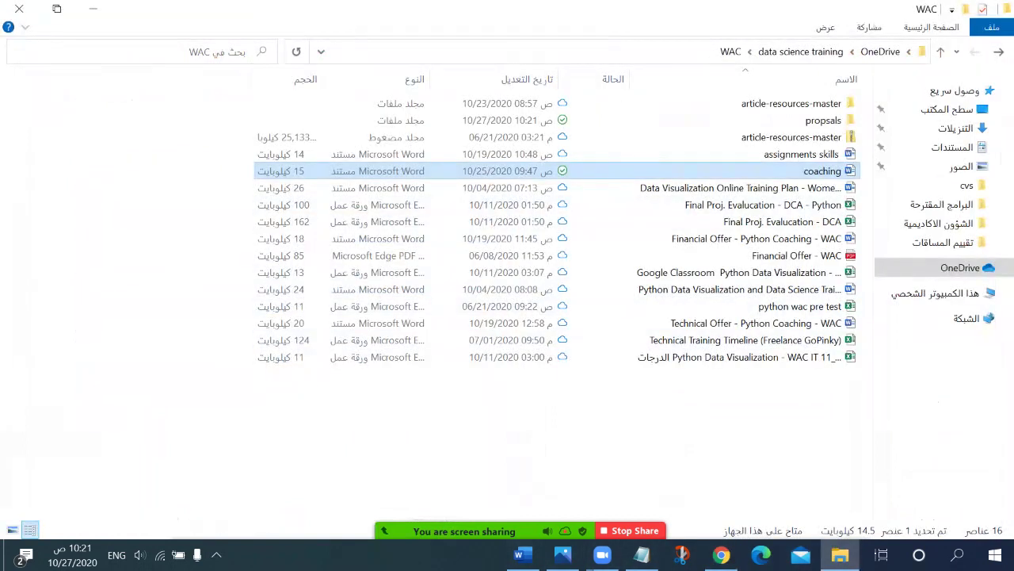
double_click(824, 120)
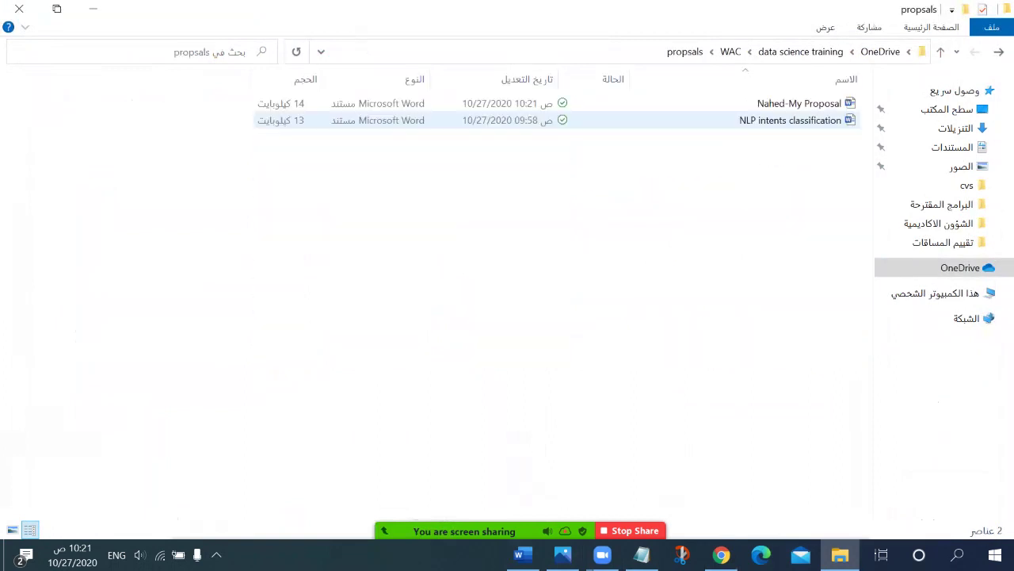
click(800, 103)
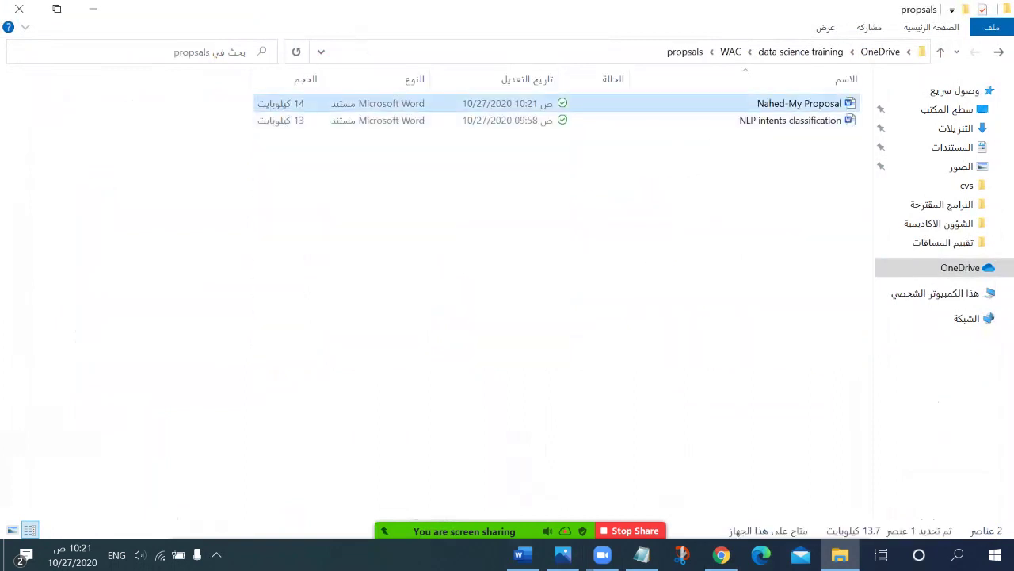
key(alt+Tab)
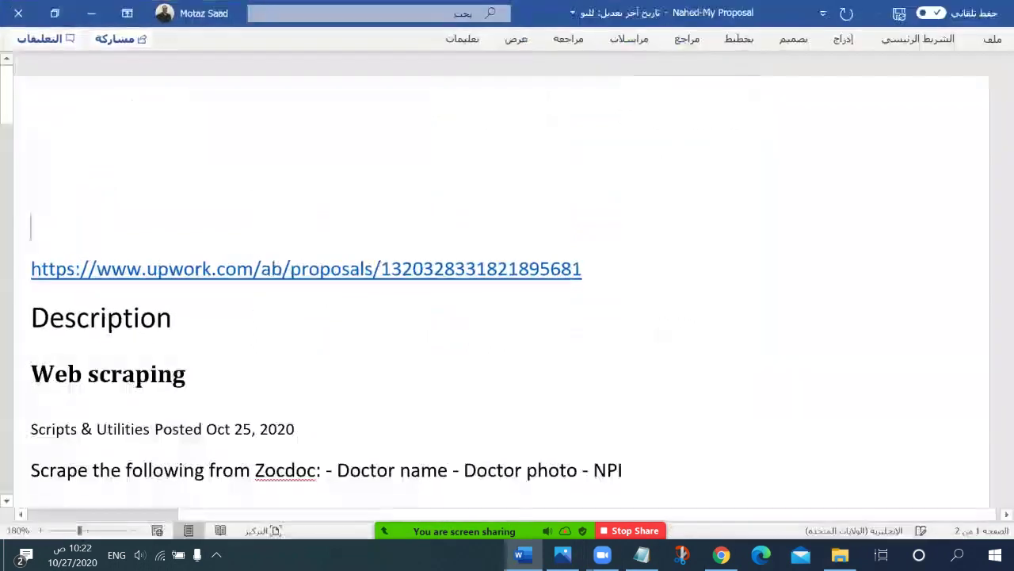
Select the whole proposal, including the pasted letter, and delete it.
scroll(507, 278, down, 3)
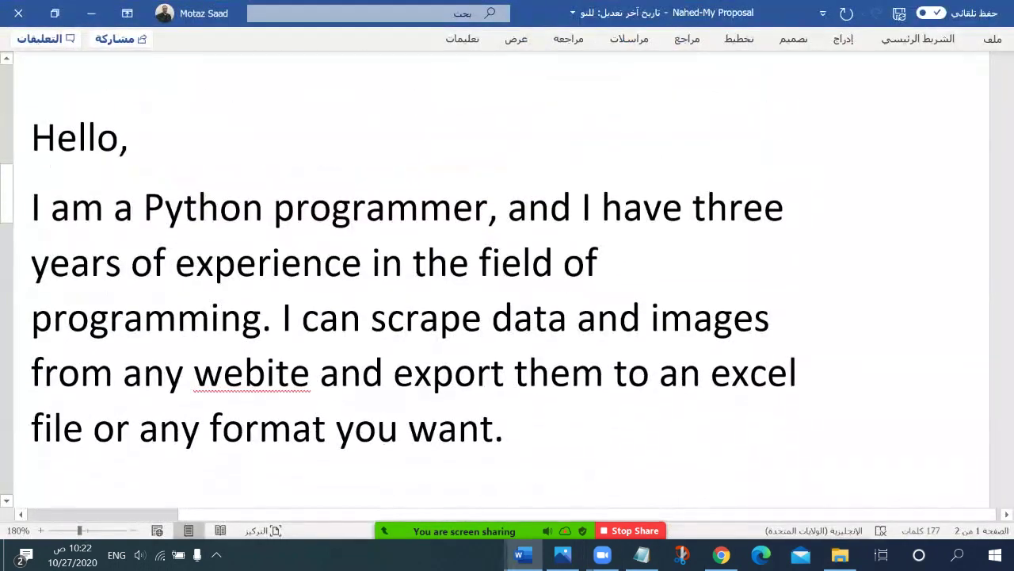
key(ctrl+a)
scroll(507, 278, down, 3)
scroll(507, 278, down, 5)
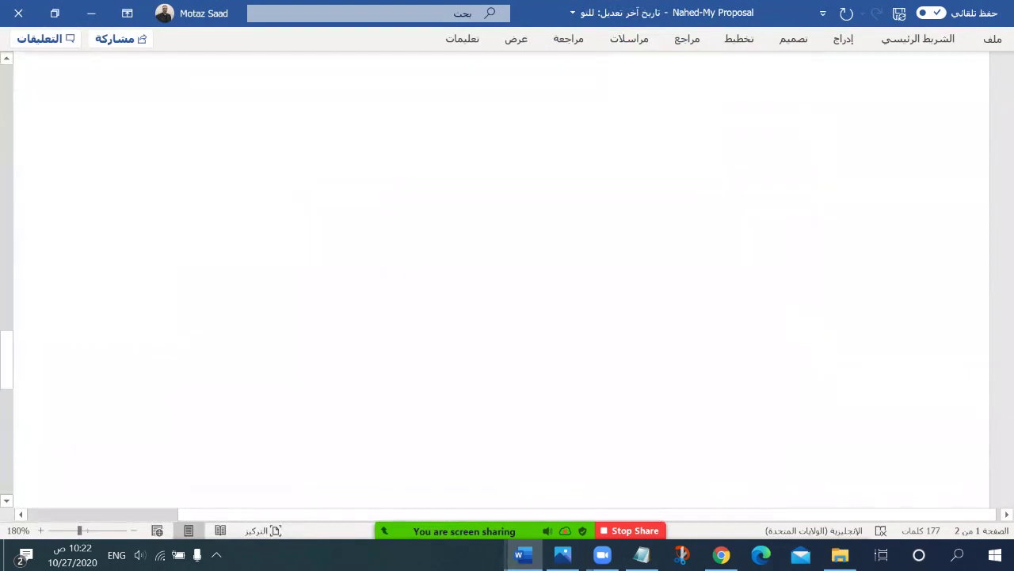
scroll(507, 277, up, 6)
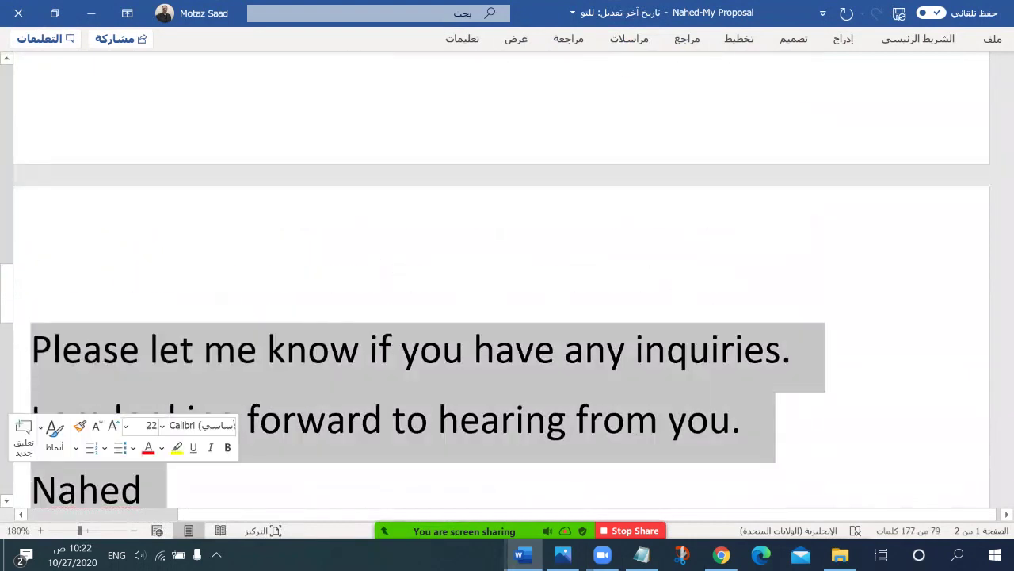
key(Delete)
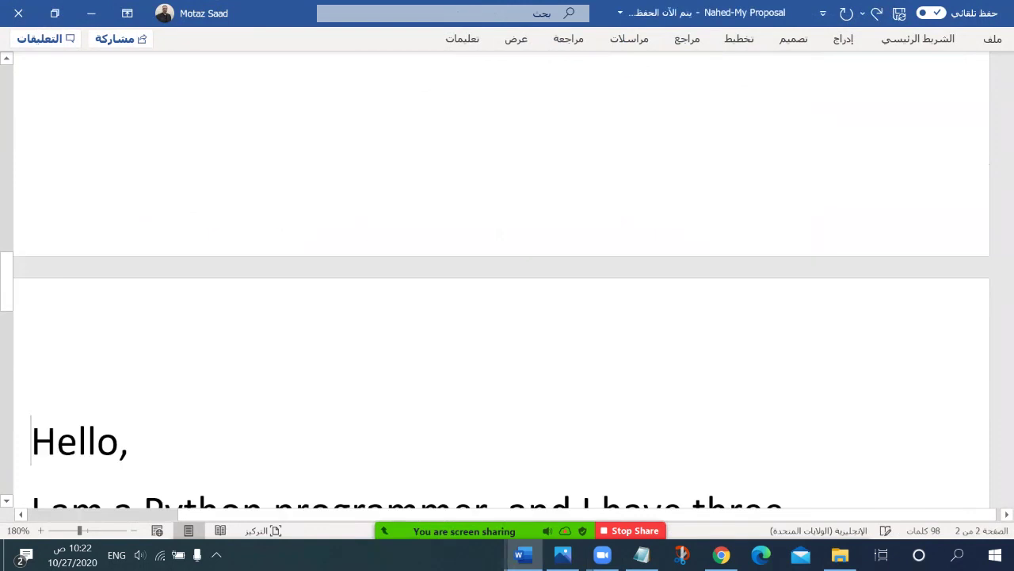
Undo the deletion, close the proposal document, and open a new Chrome tab.
key(ctrl+z)
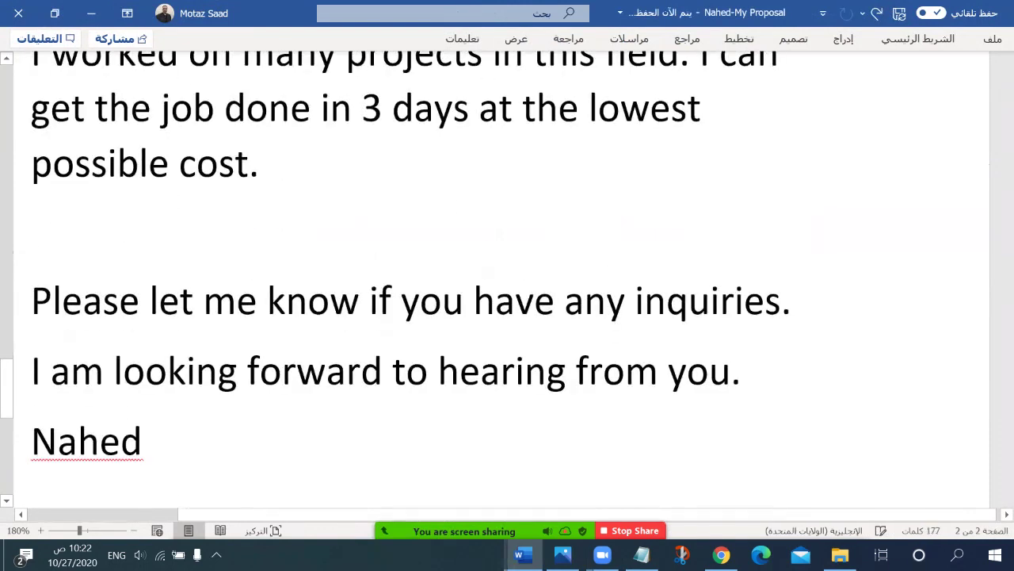
click(18, 13)
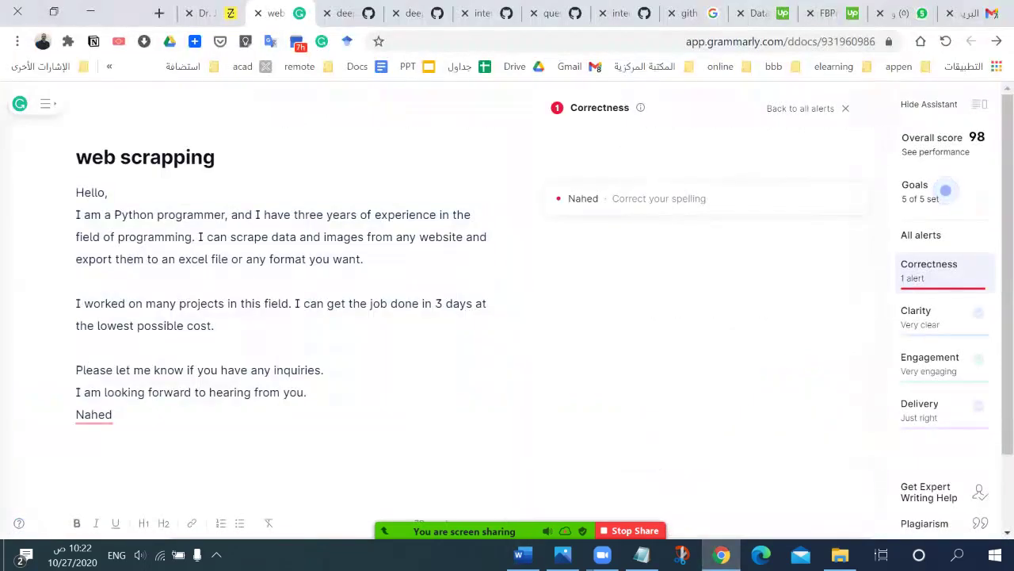
click(159, 13)
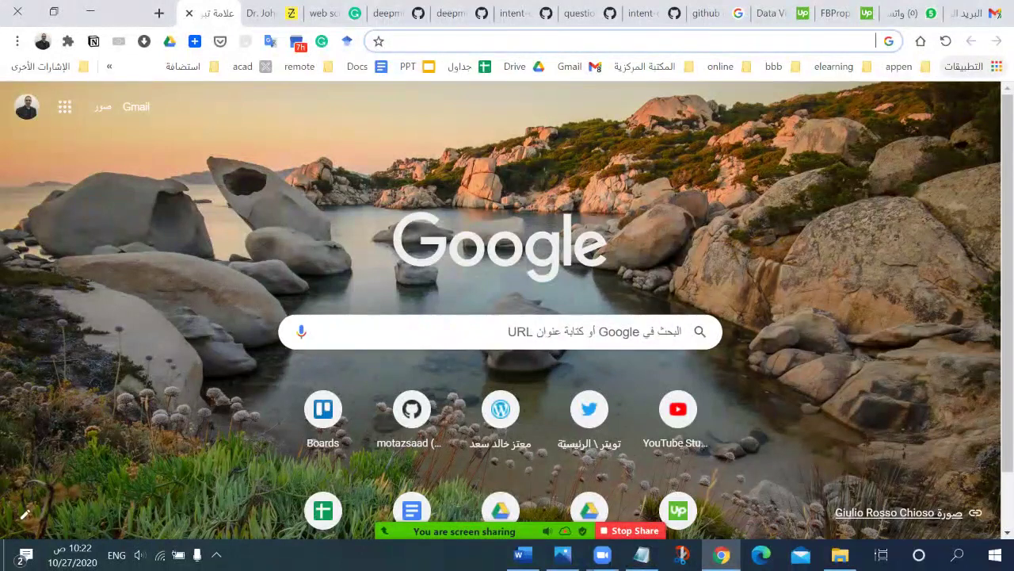
Search the Chrome Web Store for 'grammarly' and open the Grammarly for Chrome page.
click(967, 67)
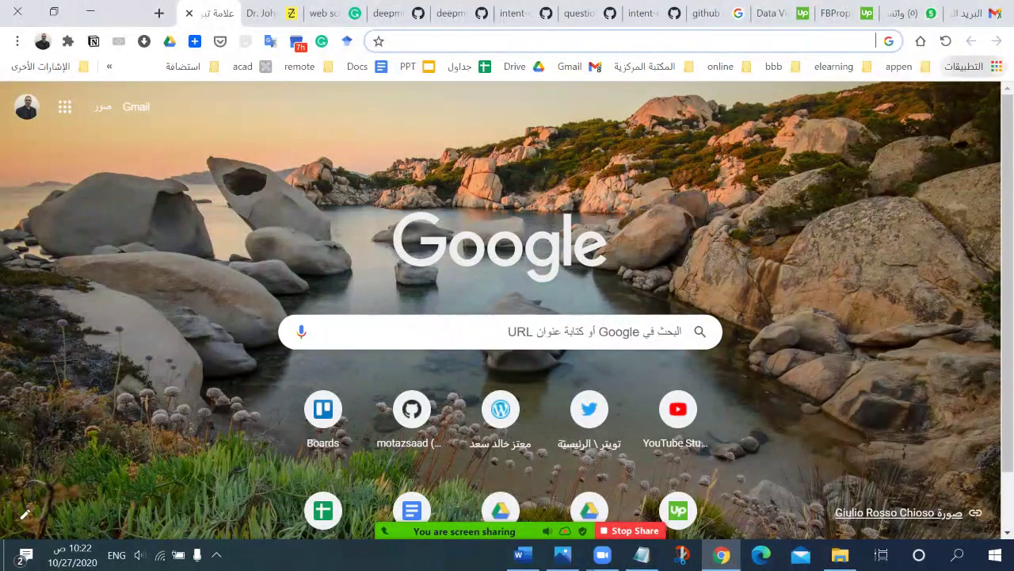
key(ctrl+l)
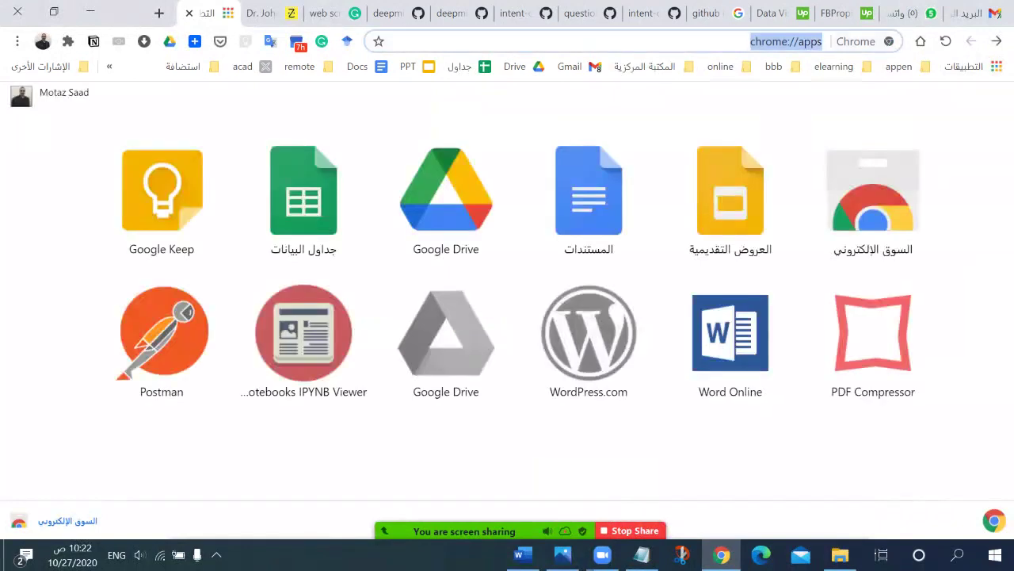
click(883, 198)
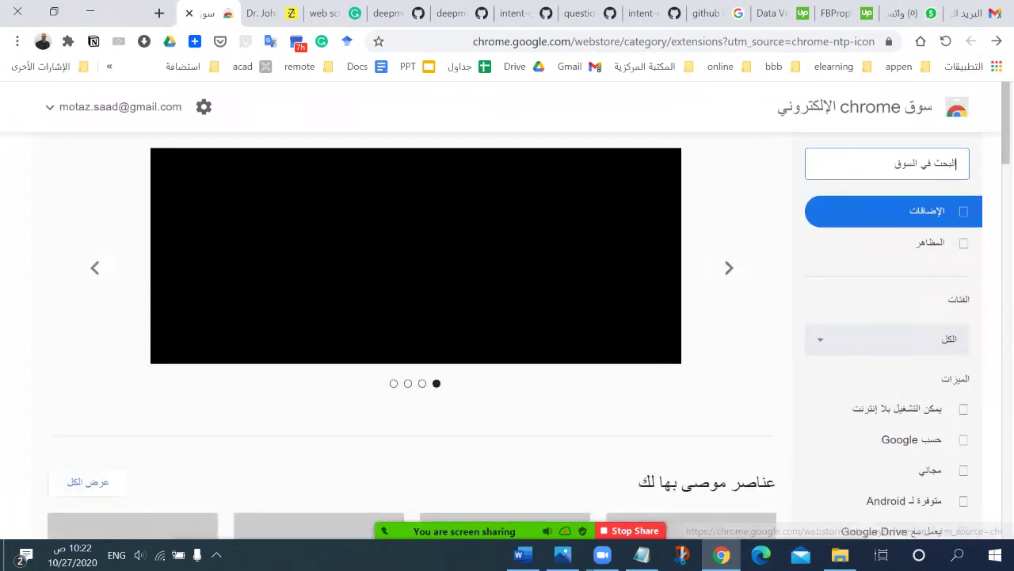
text(g)
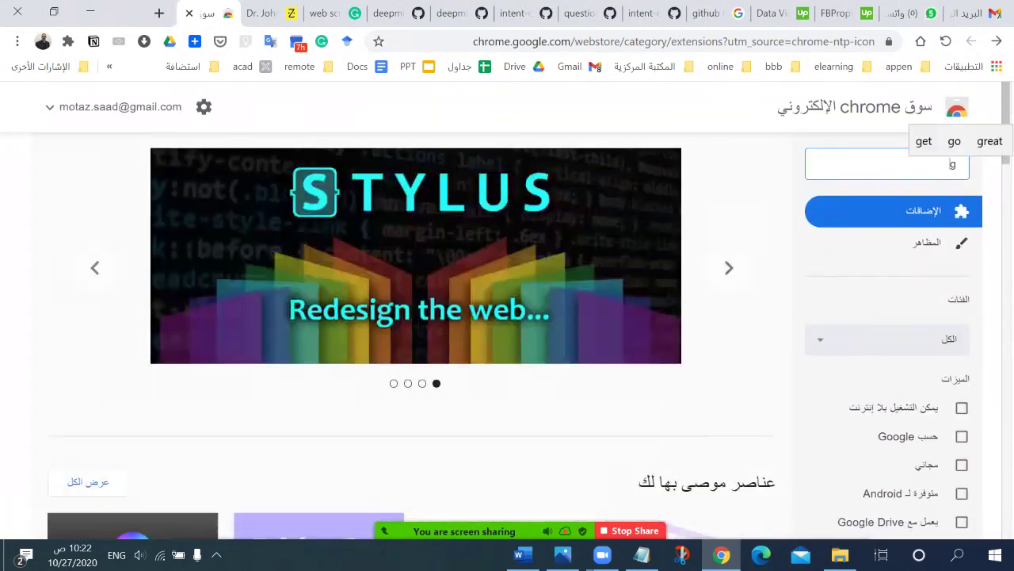
text(rama)
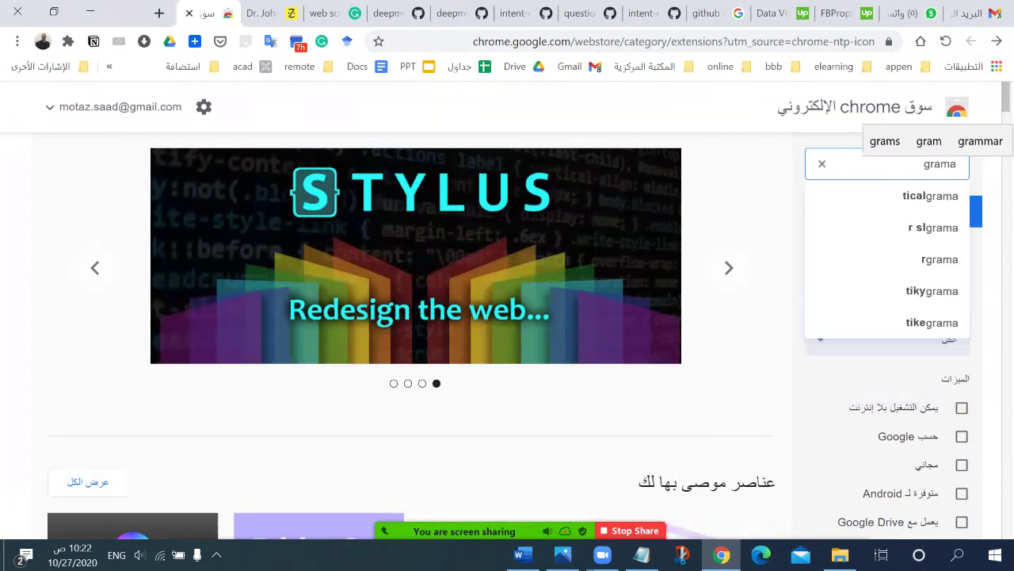
key(BackSpace)
text(marly)
key(Return)
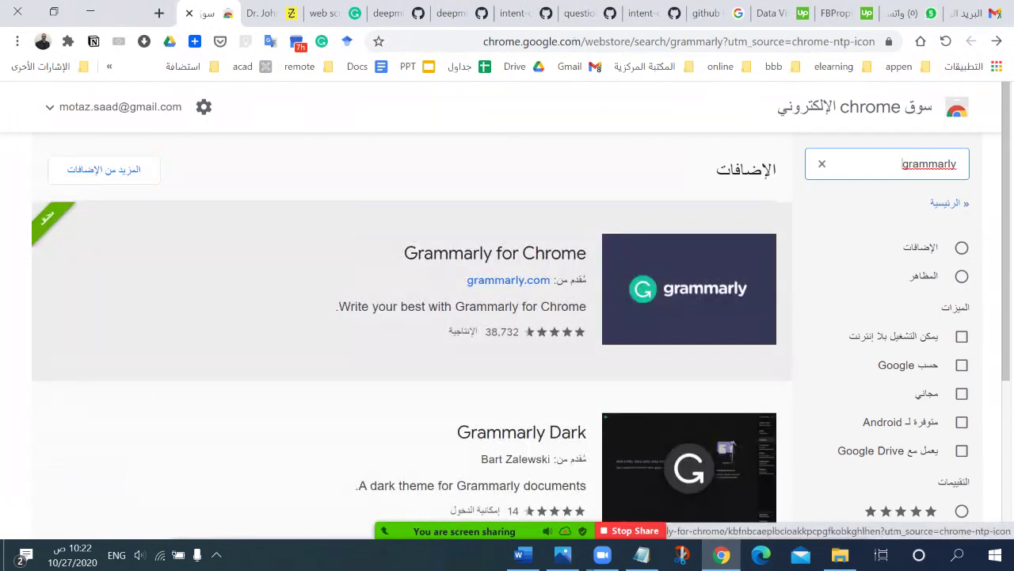
click(495, 252)
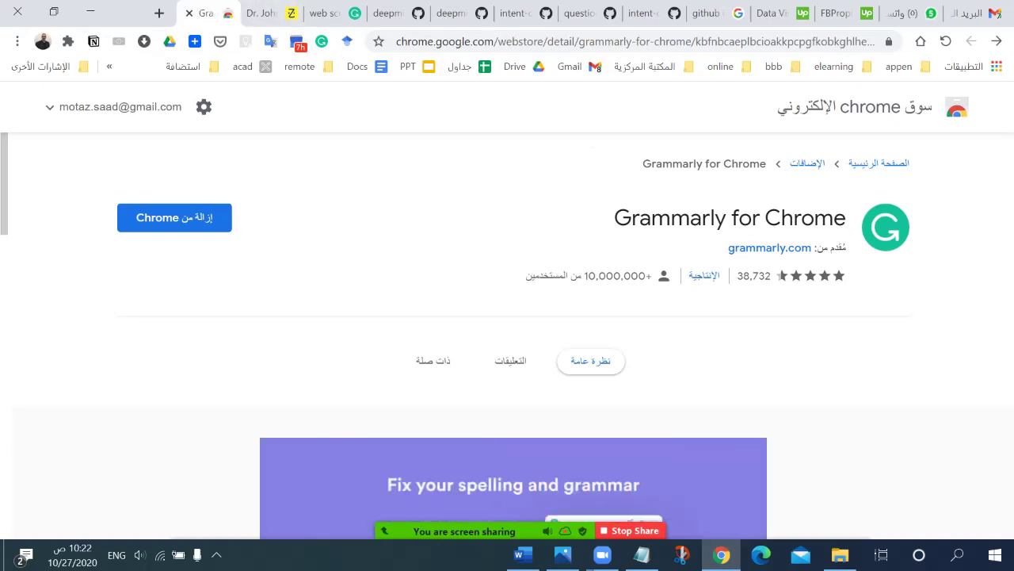
Turn the system volume down, then close the Grammarly extension tab.
key(XF86AudioRaiseVolume)
key(XF86AudioRaiseVolume)
key(XF86AudioRaiseVolume)
key(XF86AudioRaiseVolume)
key(XF86AudioRaiseVolume)
key(XF86AudioRaiseVolume)
key(XF86AudioRaiseVolume)
key(XF86AudioRaiseVolume)
key(XF86AudioRaiseVolume)
key(XF86AudioRaiseVolume)
key(XF86AudioRaiseVolume)
key(XF86AudioRaiseVolume)
key(XF86AudioRaiseVolume)
key(XF86AudioRaiseVolume)
key(XF86AudioRaiseVolume)
key(XF86AudioRaiseVolume)
key(XF86AudioRaiseVolume)
key(XF86AudioRaiseVolume)
key(XF86AudioRaiseVolume)
key(XF86AudioRaiseVolume)
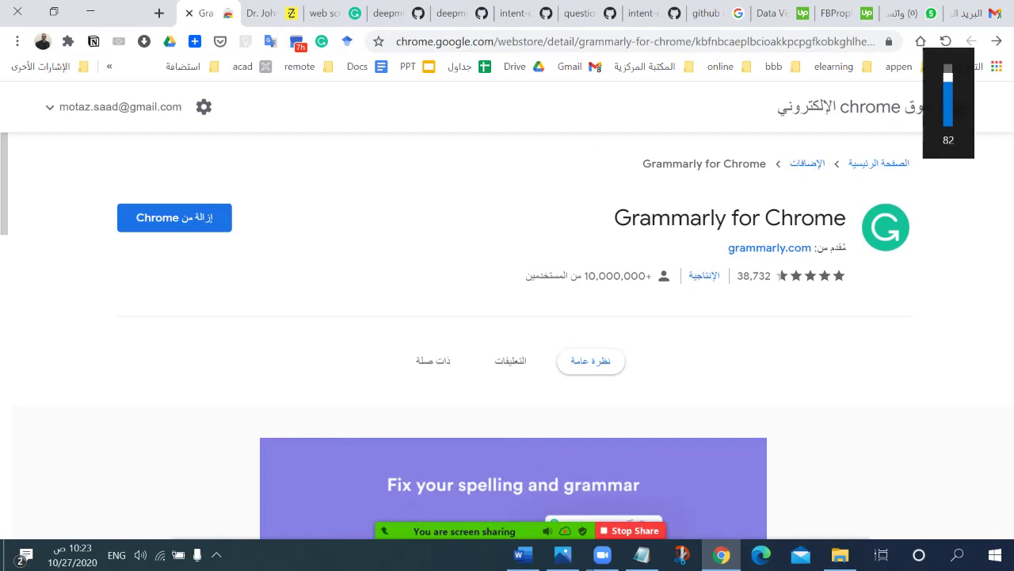
key(XF86AudioLowerVolume)
key(XF86AudioLowerVolume)
key(XF86AudioLowerVolume)
key(XF86AudioLowerVolume)
key(XF86AudioLowerVolume)
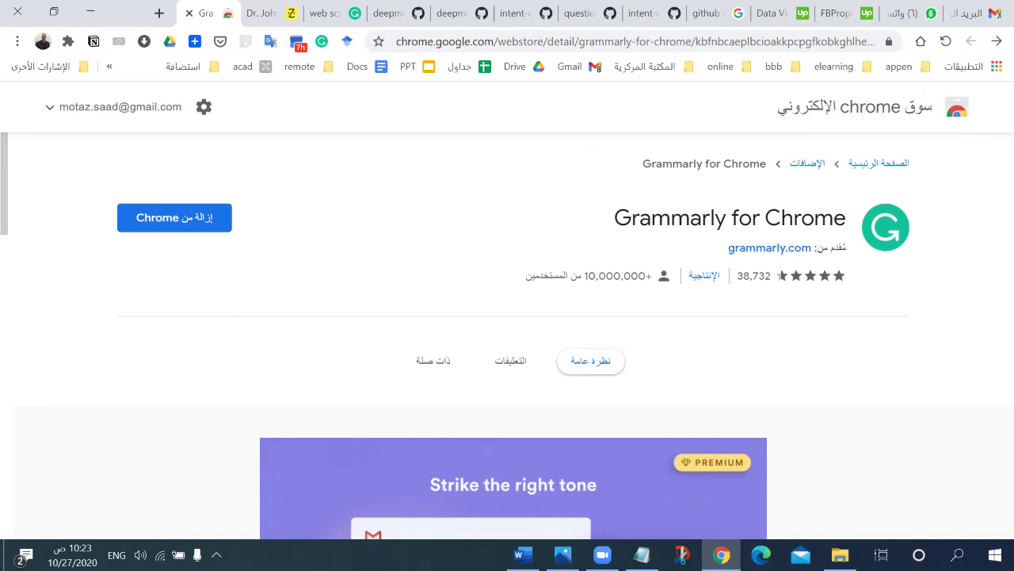
key(XF86AudioLowerVolume)
key(XF86AudioLowerVolume)
key(XF86AudioLowerVolume)
key(XF86AudioLowerVolume)
key(XF86AudioLowerVolume)
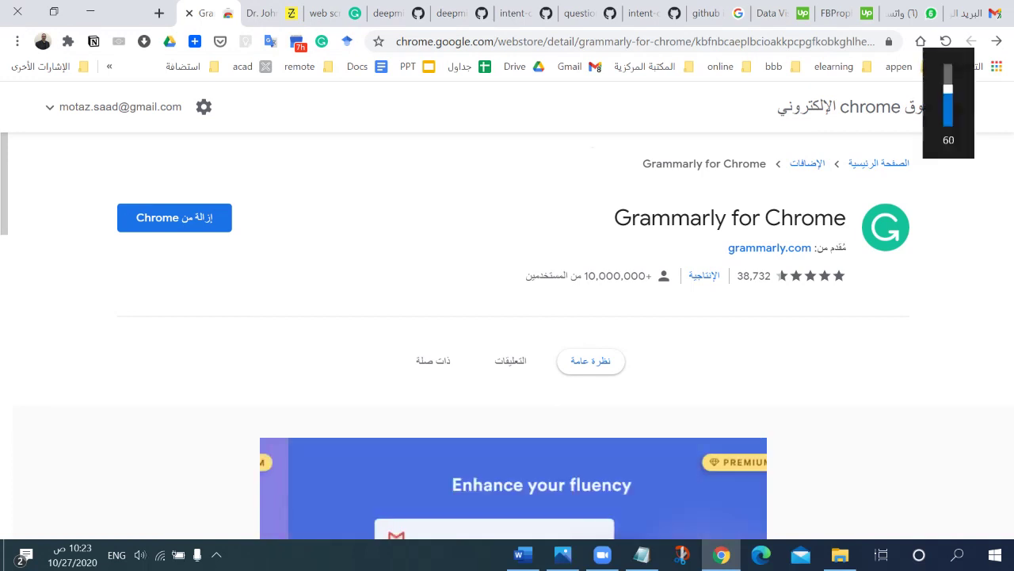
key(XF86AudioLowerVolume)
key(XF86AudioLowerVolume)
key(XF86AudioLowerVolume)
key(XF86AudioLowerVolume)
key(XF86AudioLowerVolume)
key(XF86AudioLowerVolume)
key(XF86AudioLowerVolume)
key(XF86AudioLowerVolume)
key(XF86AudioLowerVolume)
key(XF86AudioLowerVolume)
key(XF86AudioLowerVolume)
key(XF86AudioLowerVolume)
key(XF86AudioLowerVolume)
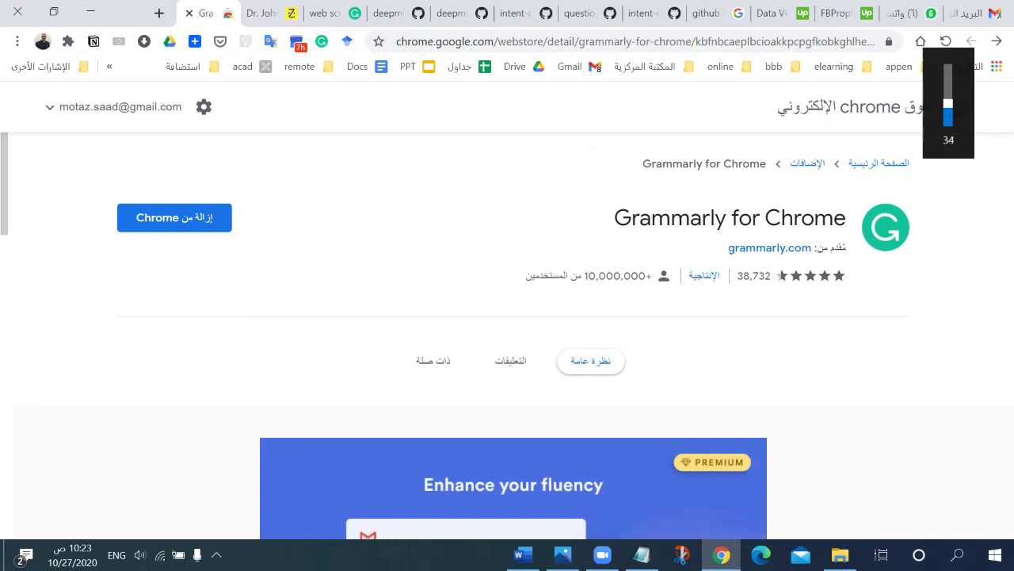
key(XF86AudioLowerVolume)
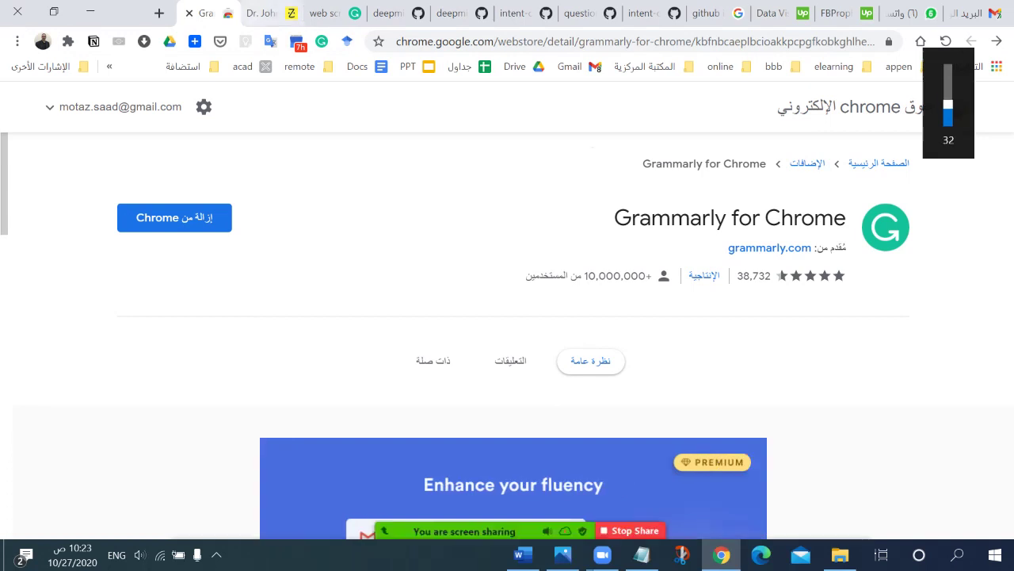
key(ctrl+w)
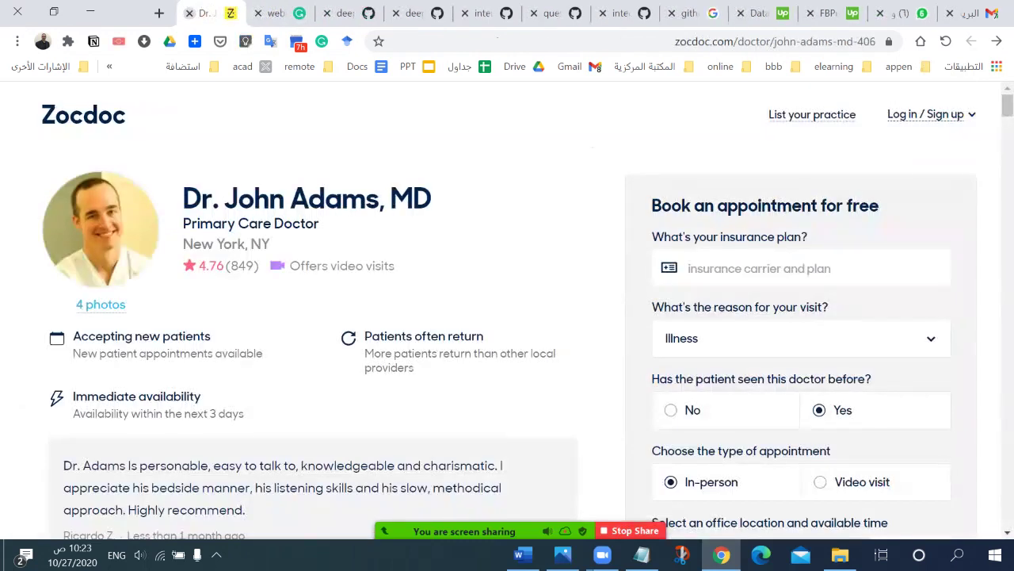
Close the Zocdoc doctor tab and switch to the propsals folder in File Explorer.
key(ctrl+w)
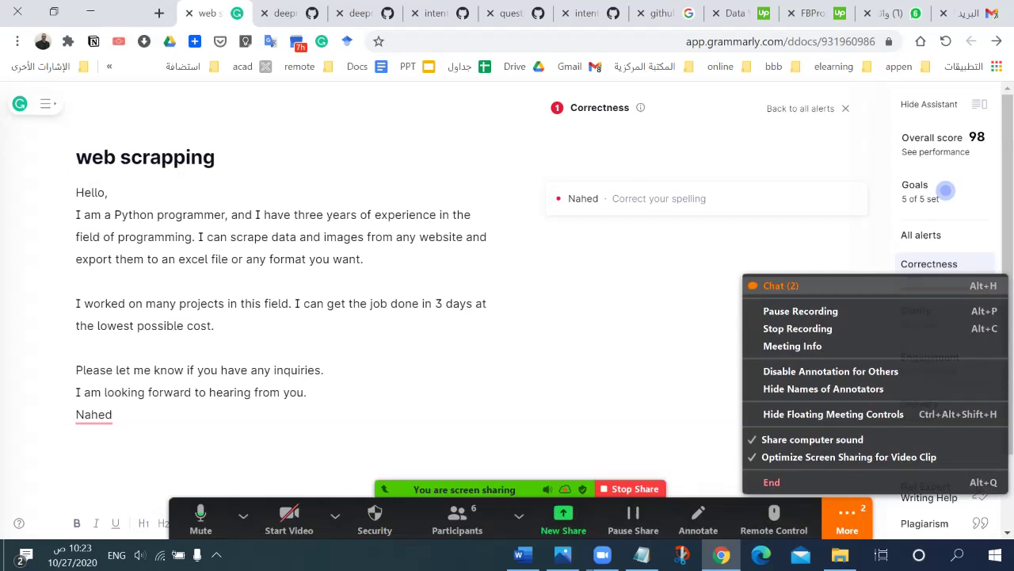
key(alt+Tab)
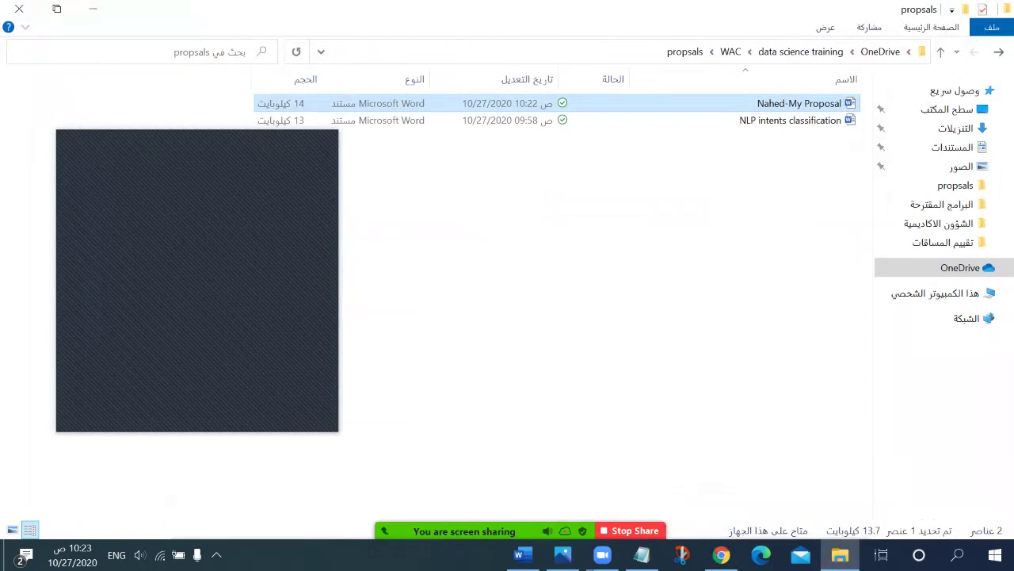
drag(790, 120, 383, 184)
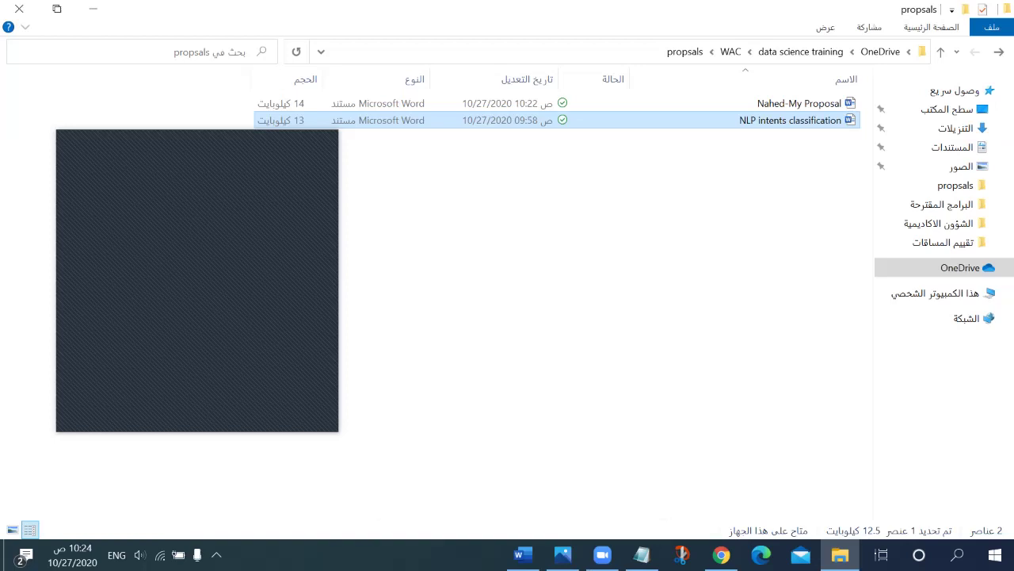
Switch from File Explorer back to the Grammarly web scrapping draft in Chrome.
key(alt+Tab)
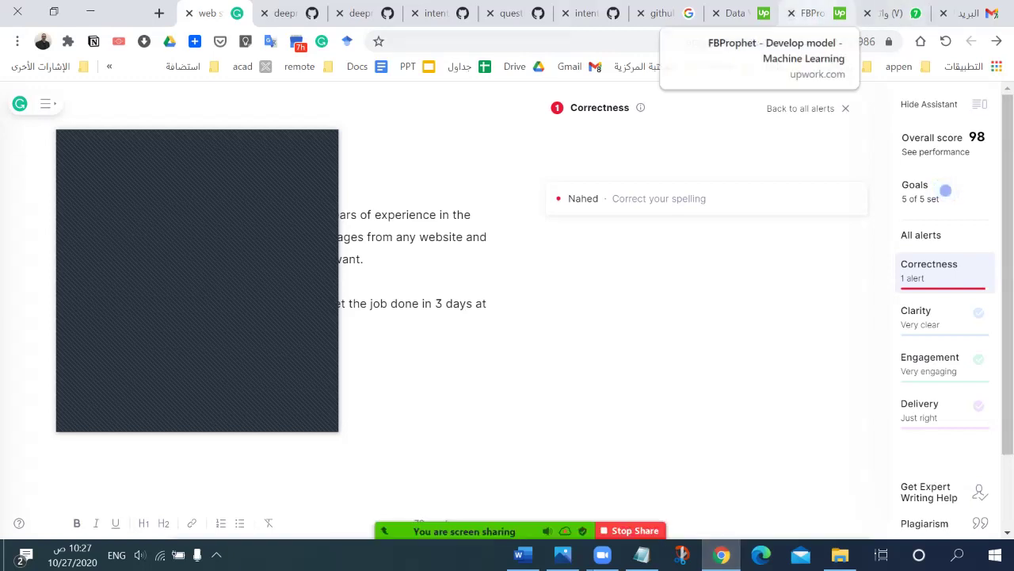
From the FBProphet job tab, go to the Upwork home feed and open account Settings.
click(812, 14)
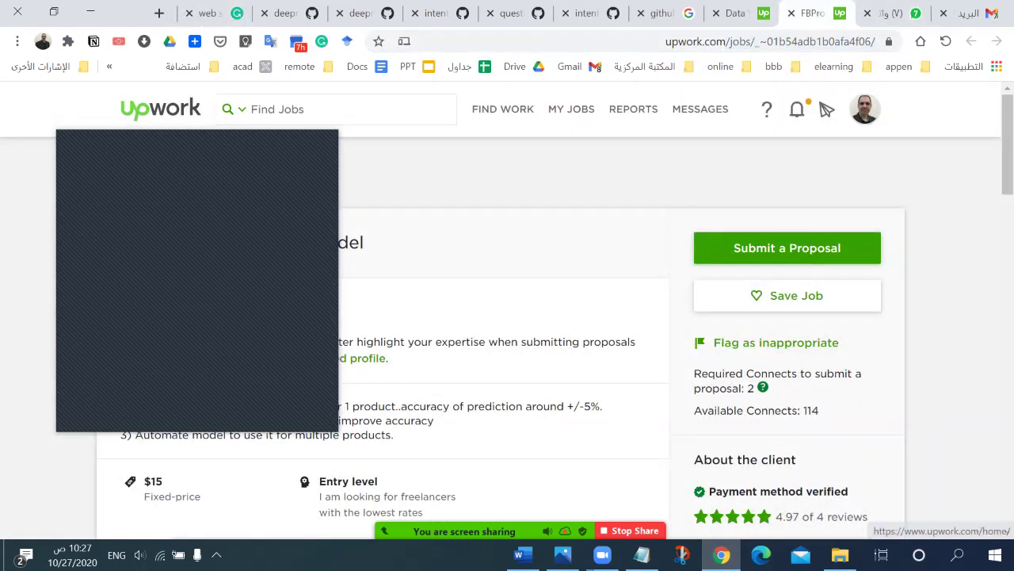
key(ctrl+Tab)
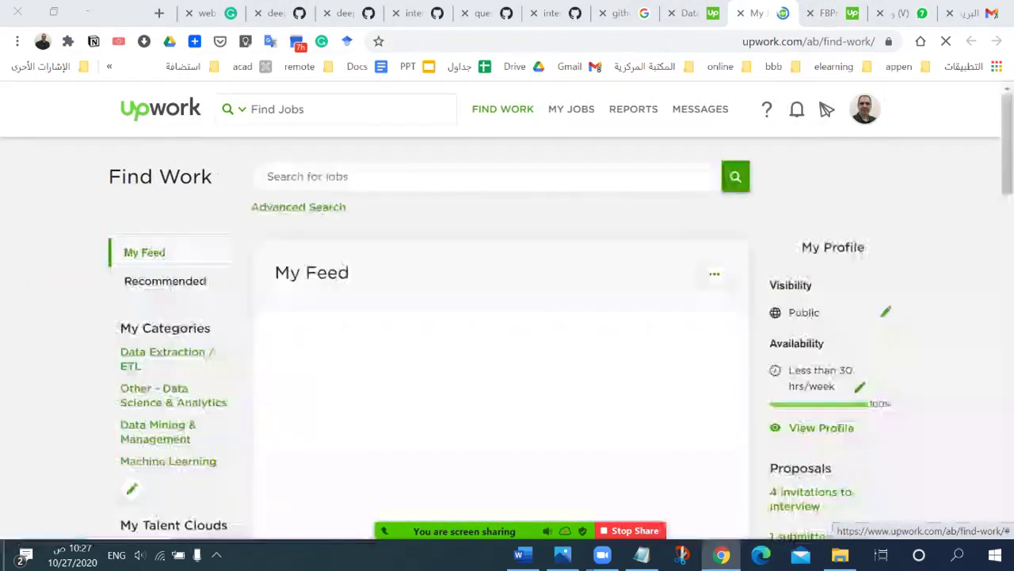
mouse_move(866, 108)
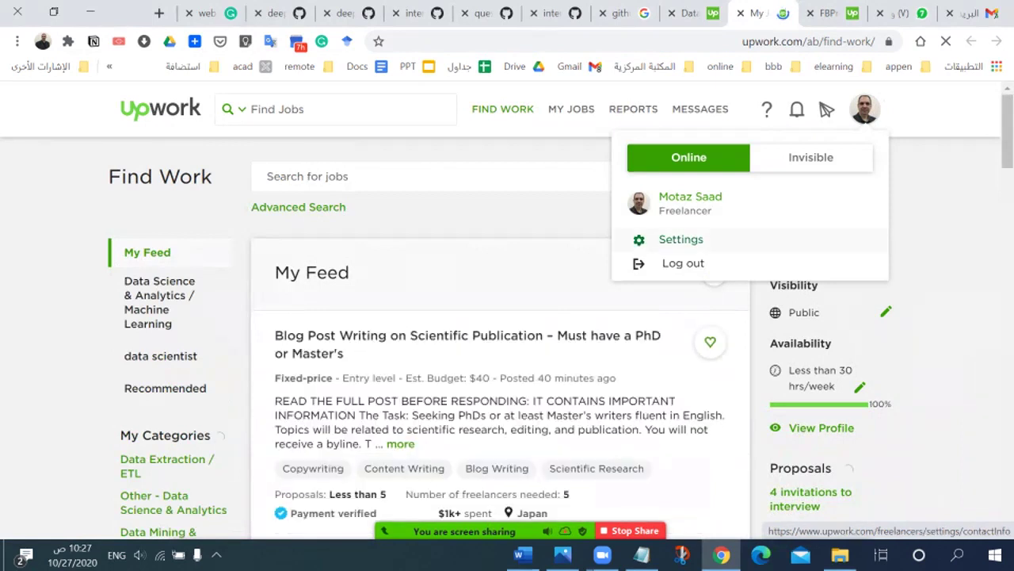
click(681, 239)
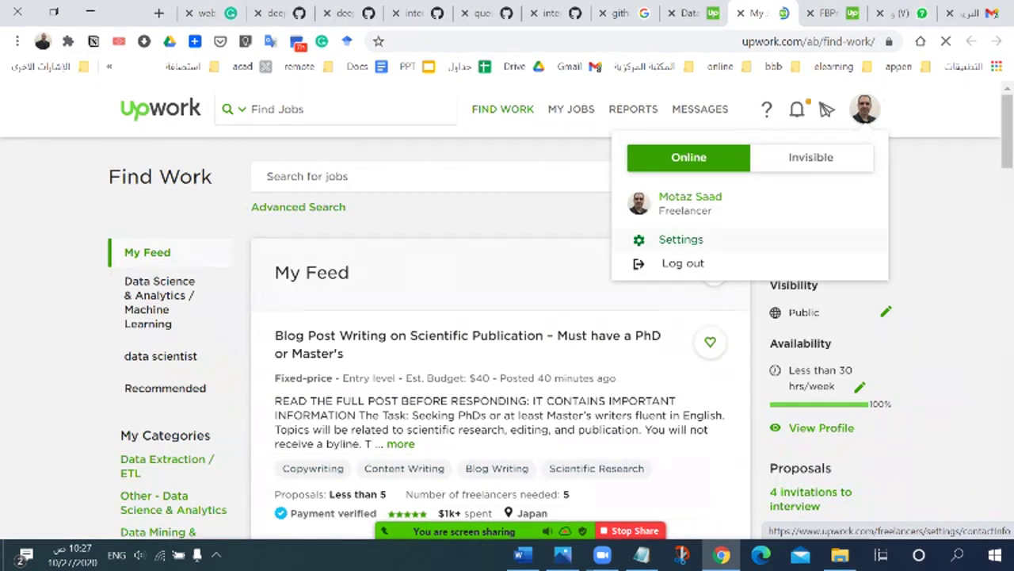
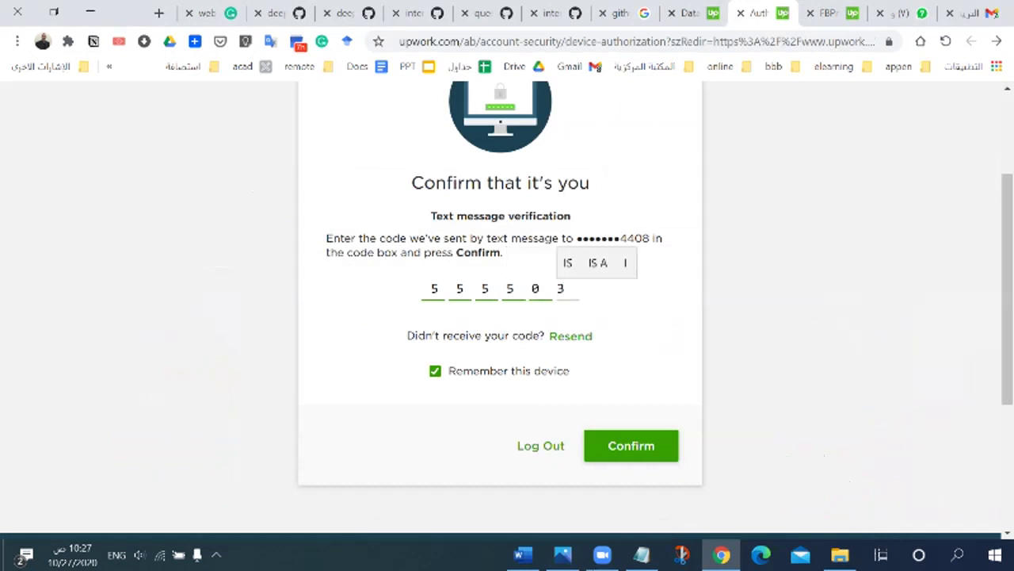
Enter the SMS verification code and the saved account password to pass the security checks.
key(Return)
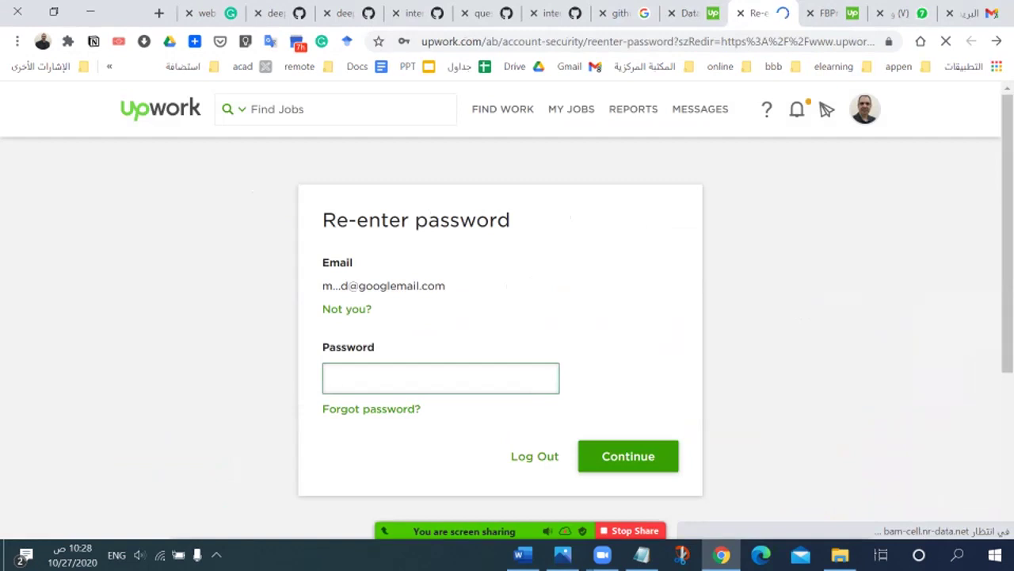
key(Down)
key(Return)
key(Return)
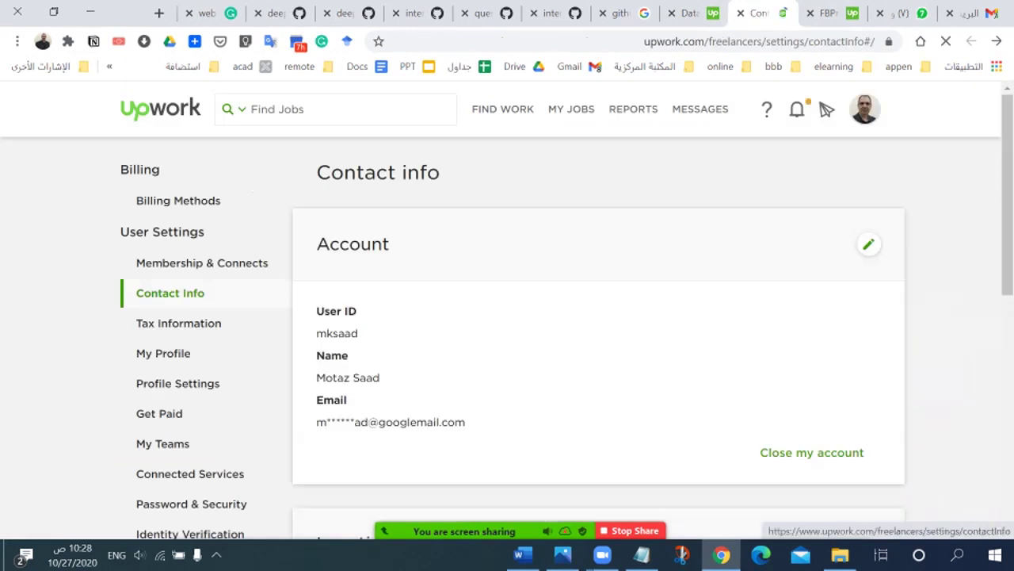
Open the freelancer profile and its profile settings page, browsing through the options.
click(163, 353)
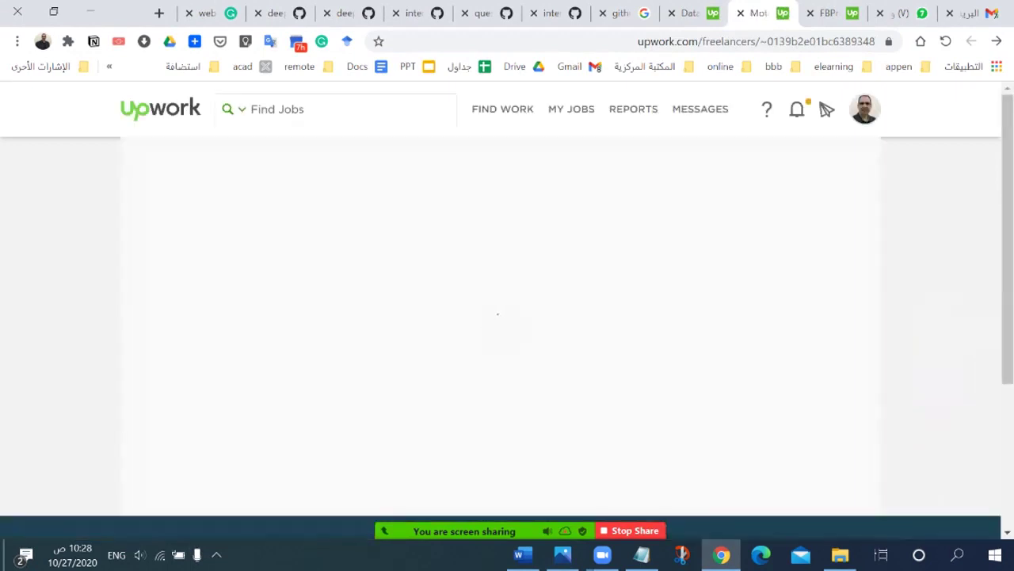
scroll(507, 317, down, 5)
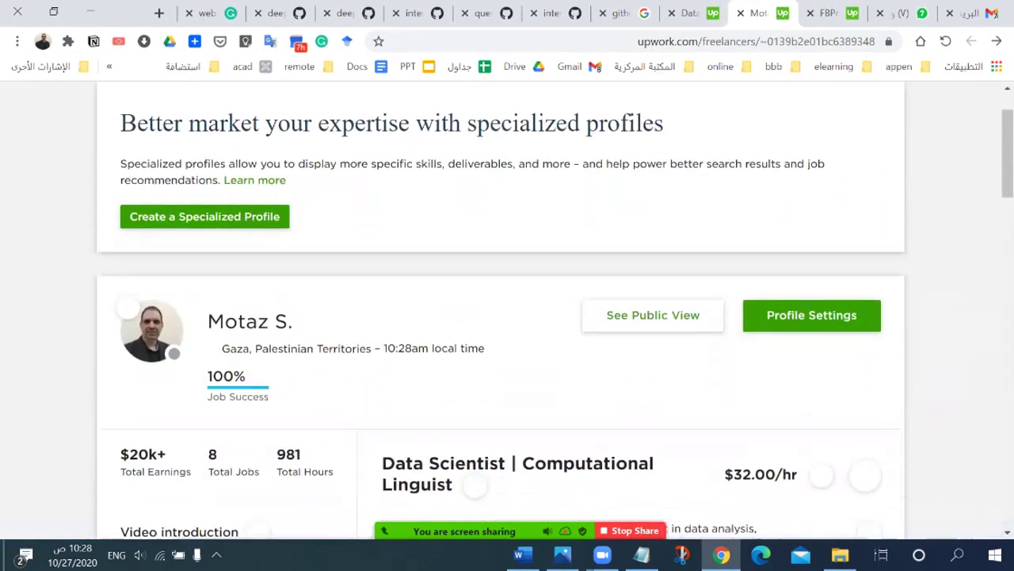
scroll(507, 317, up, 3)
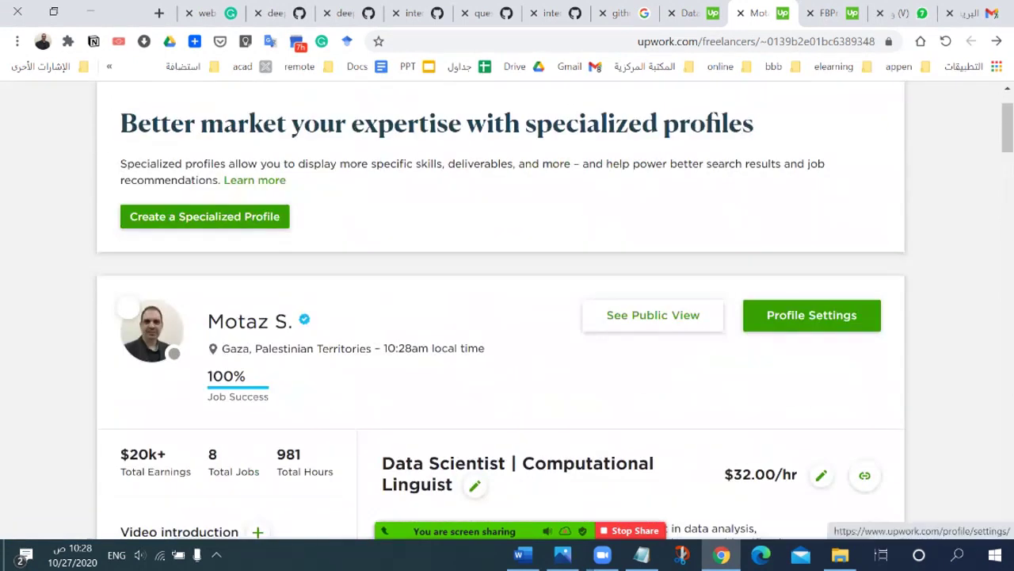
click(812, 315)
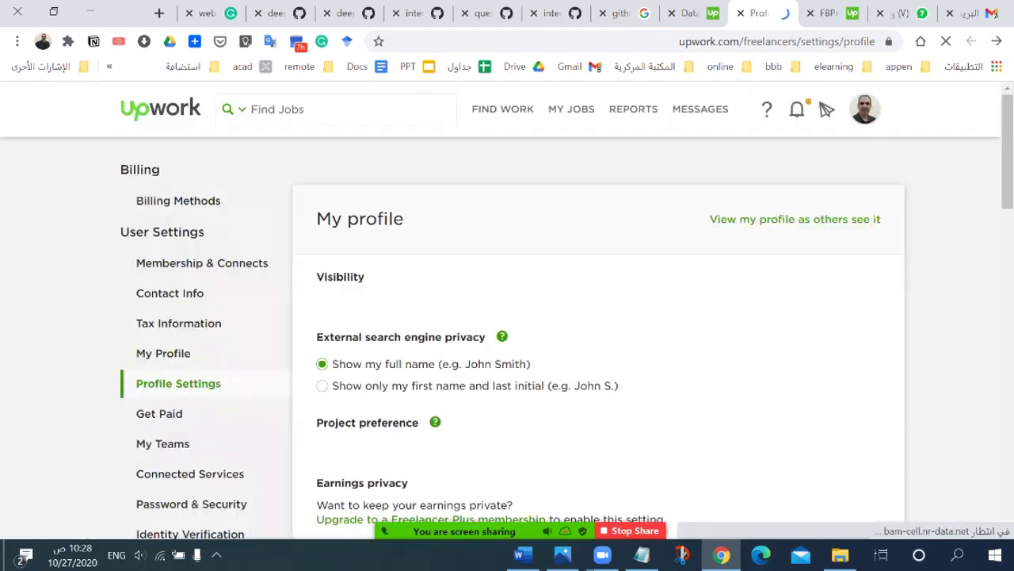
scroll(507, 317, down, 2)
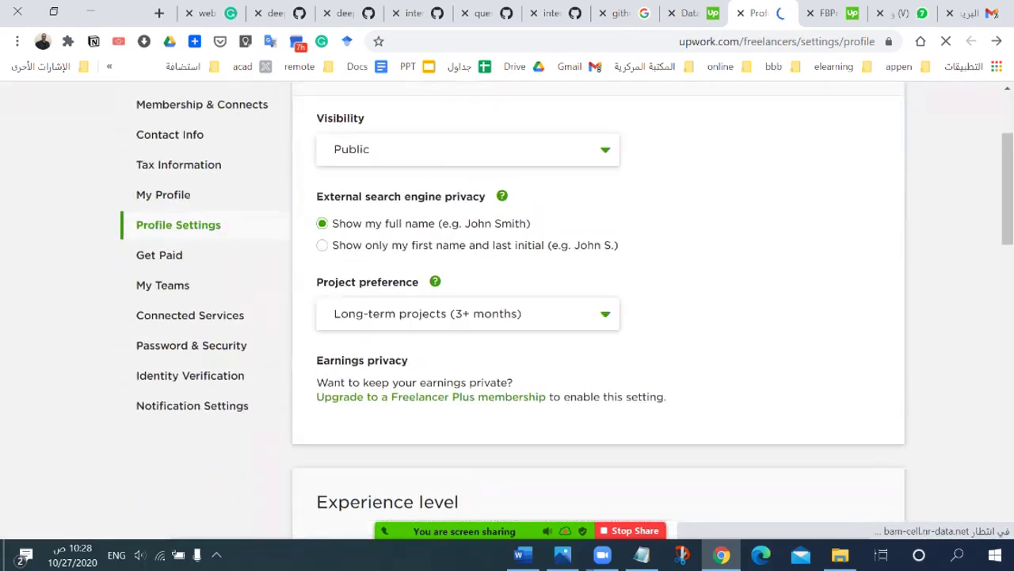
scroll(507, 317, down, 2)
scroll(508, 317, down, 5)
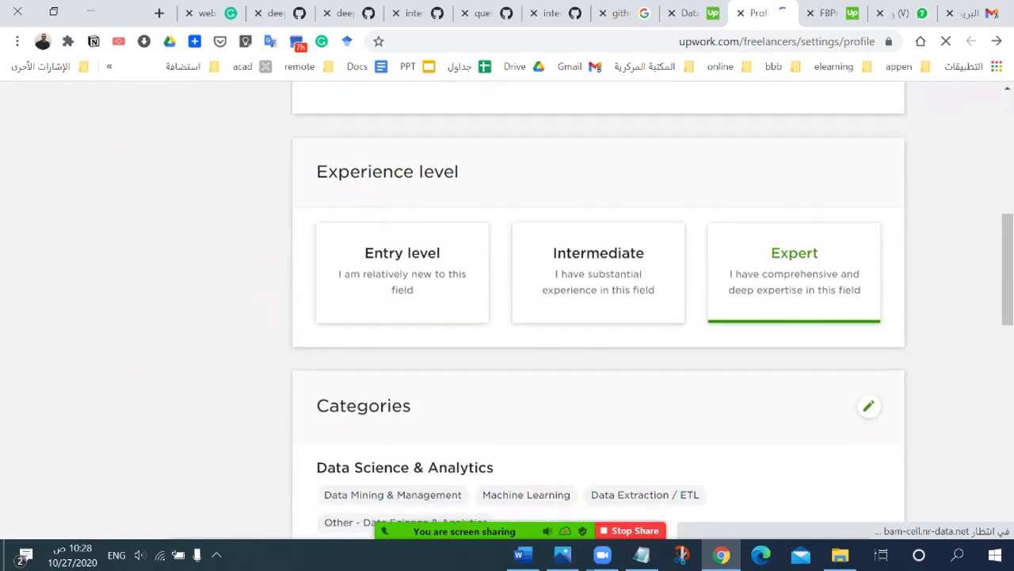
scroll(508, 317, down, 1)
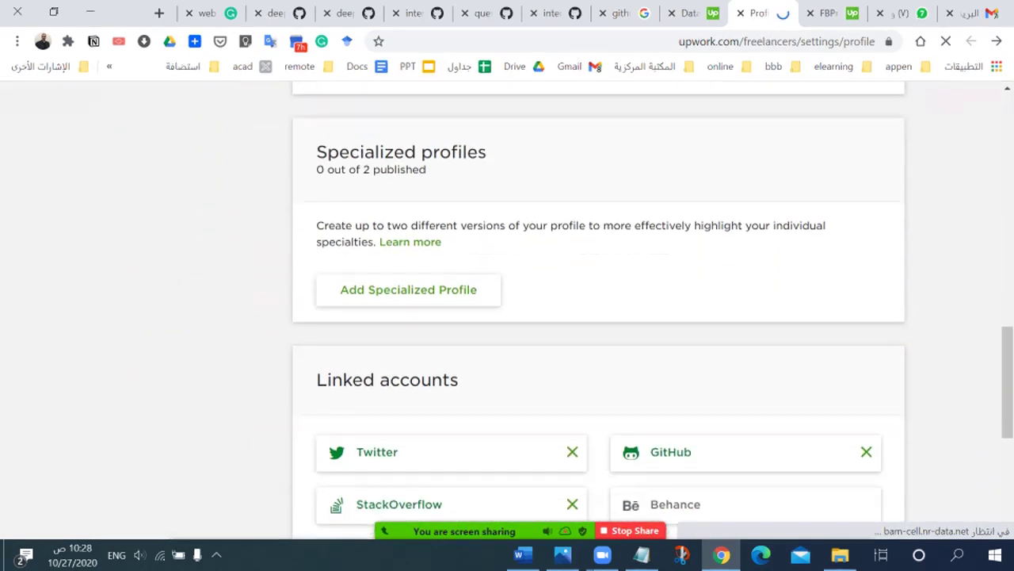
scroll(507, 317, down, 4)
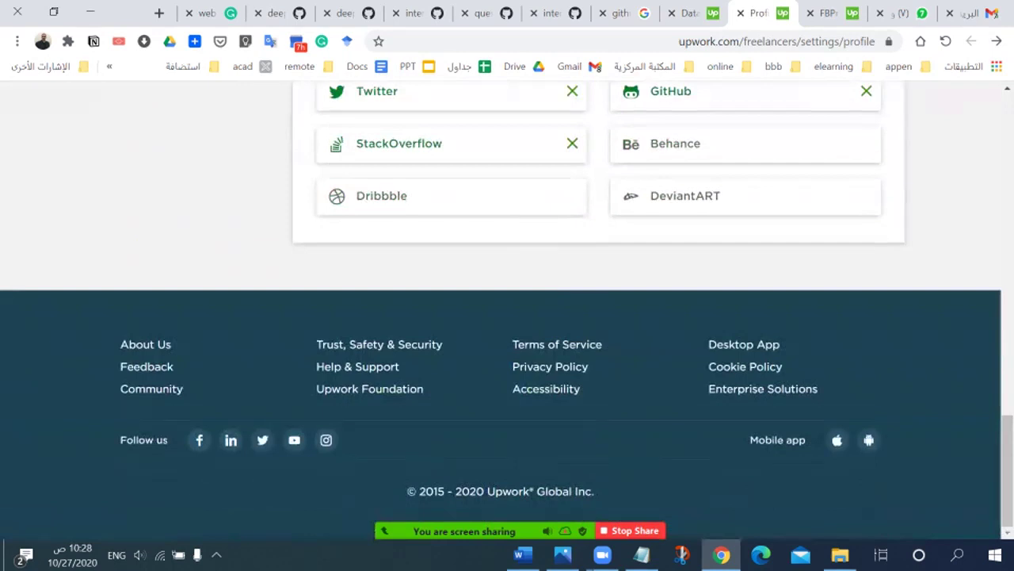
scroll(507, 317, up, 12)
scroll(507, 317, up, 1)
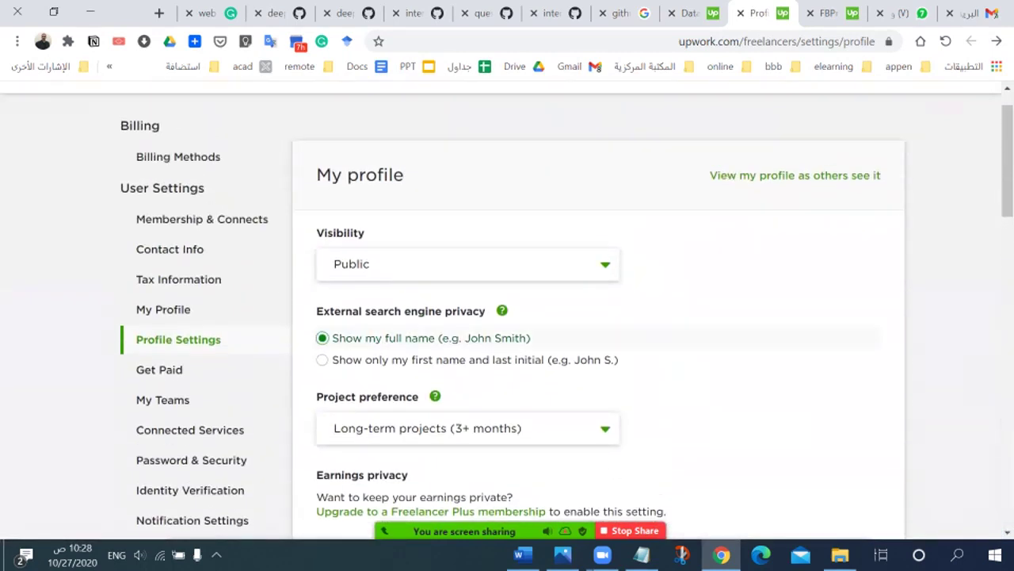
Keep profile visibility set to Public and close the profile settings tab.
click(467, 264)
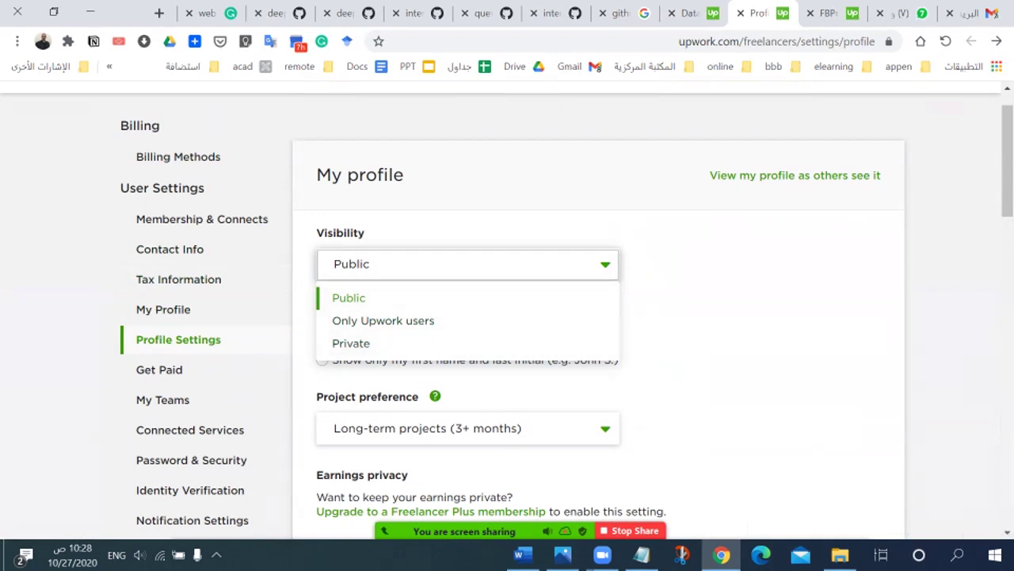
click(349, 297)
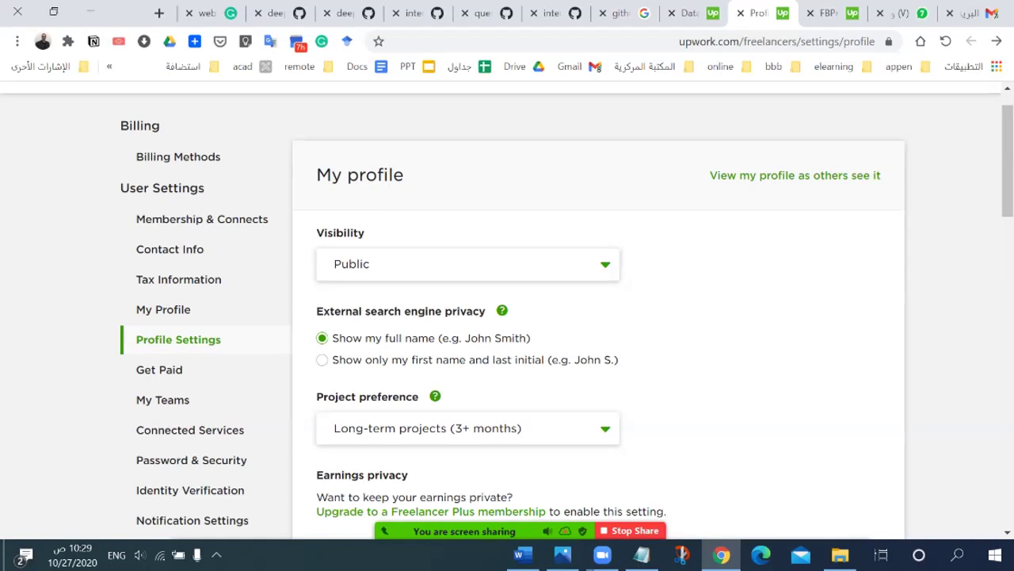
scroll(824, 106, up, 1)
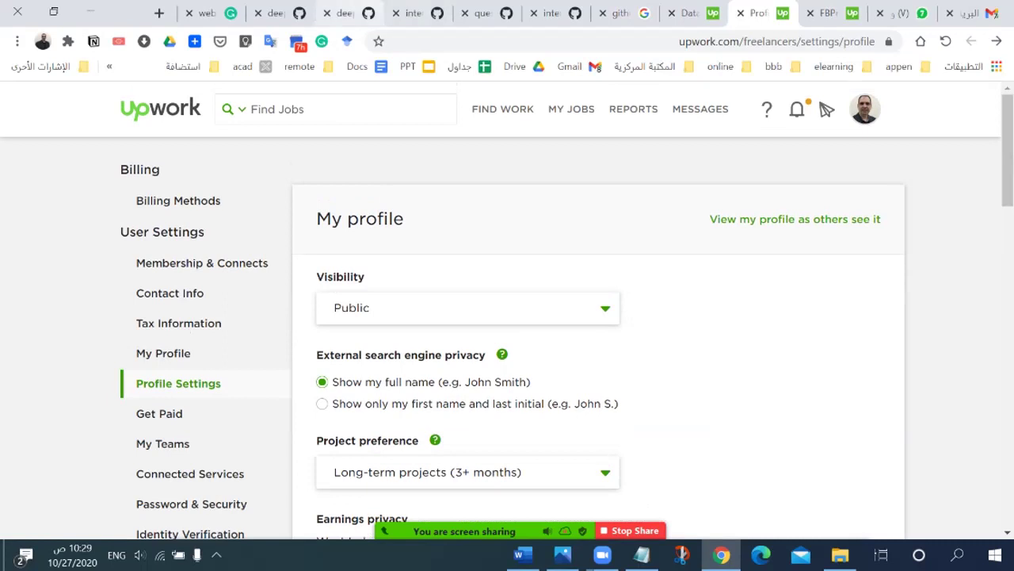
click(740, 13)
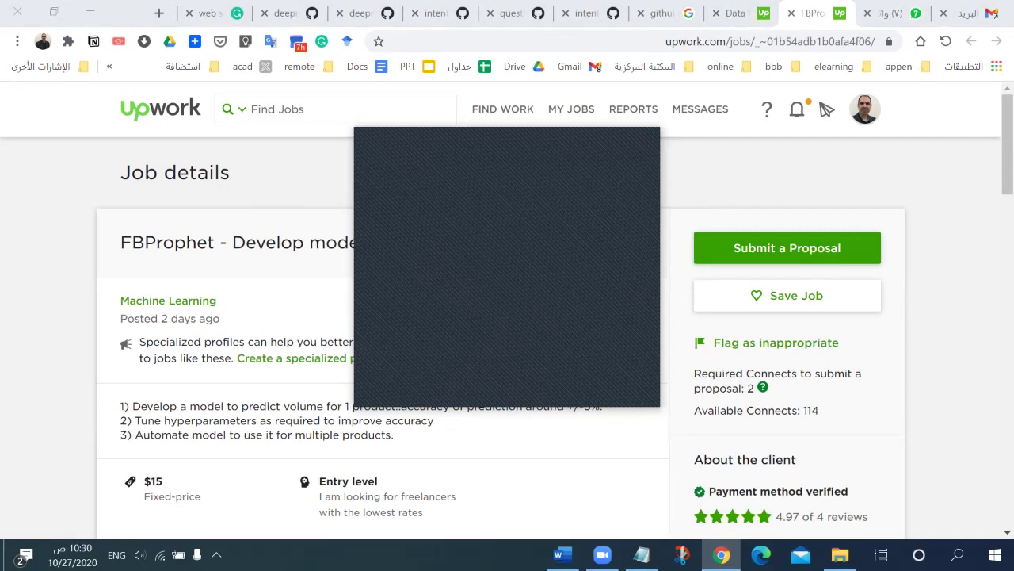
Switch to the Data Visualization Analyst posting and highlight its posting date and pay range.
key(ctrl+shift+Tab)
scroll(238, 333, up, 3)
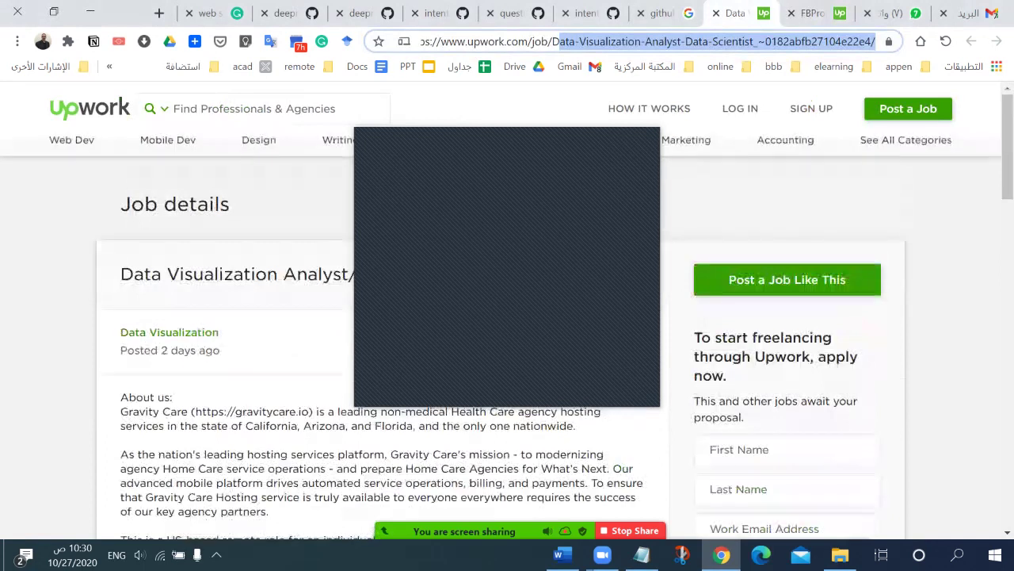
scroll(238, 333, down, 4)
scroll(238, 333, down, 4)
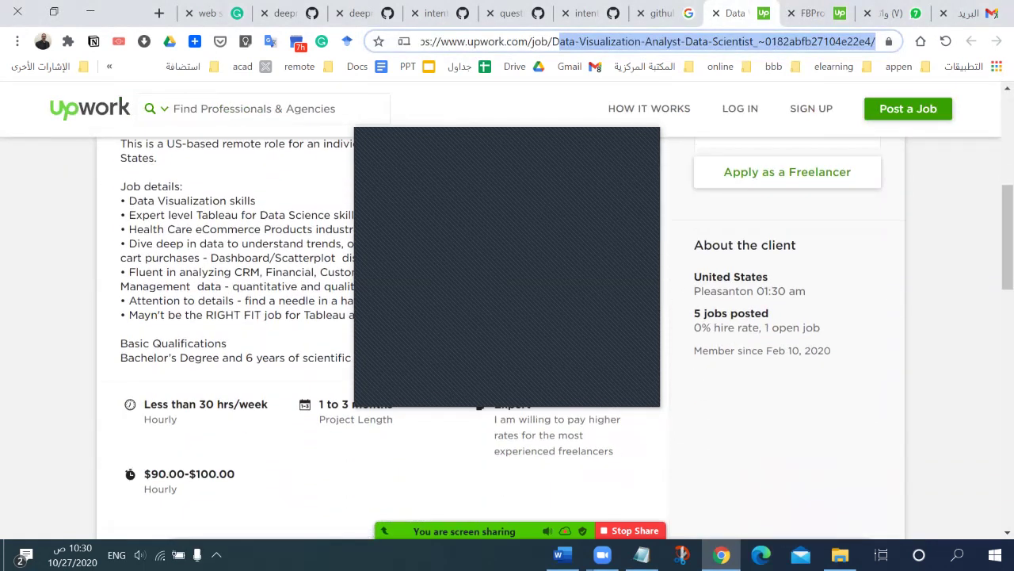
scroll(238, 333, up, 6)
drag(220, 350, 118, 342)
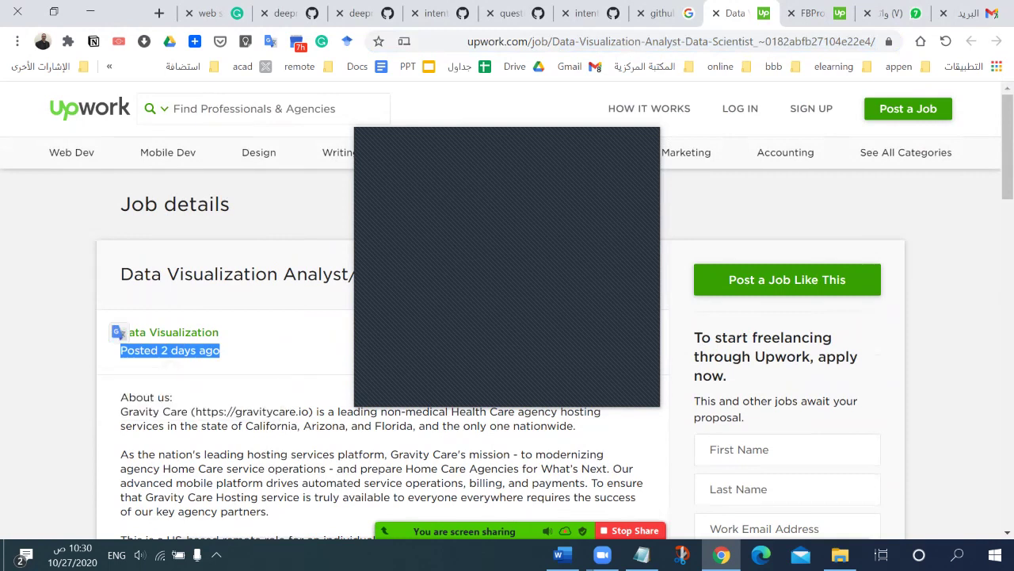
scroll(507, 317, down, 5)
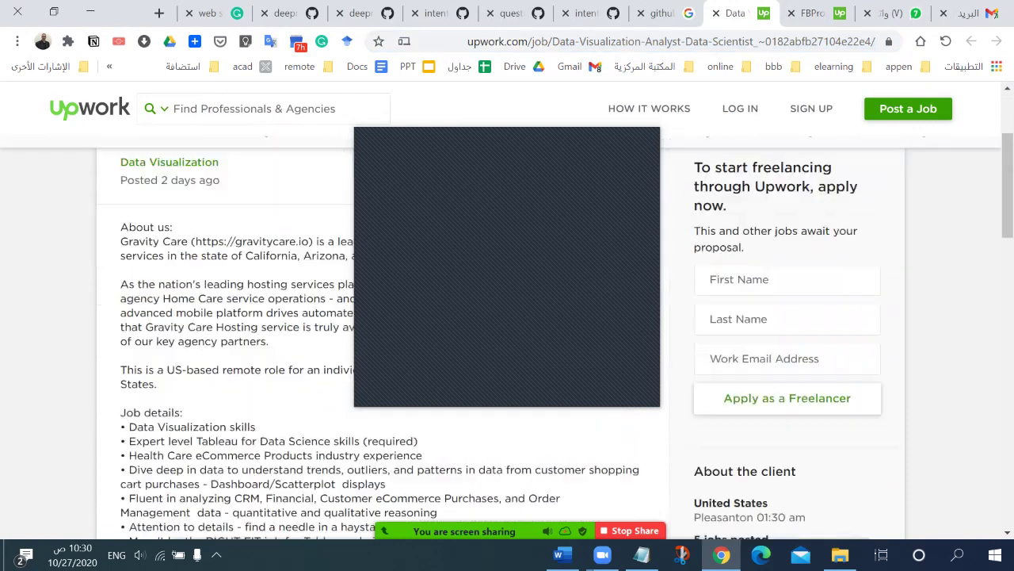
scroll(235, 315, down, 2)
drag(235, 315, 144, 315)
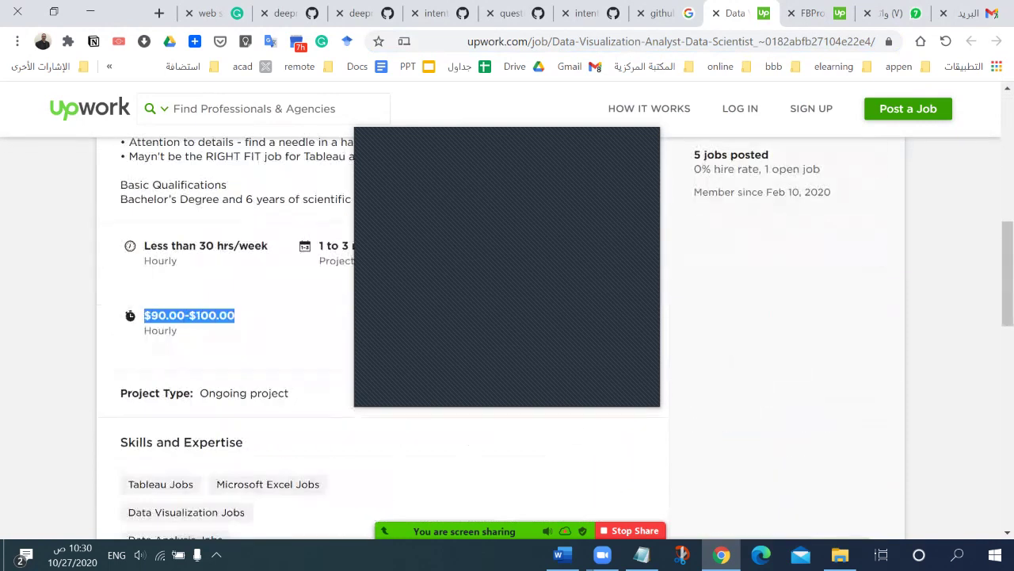
scroll(507, 317, up, 7)
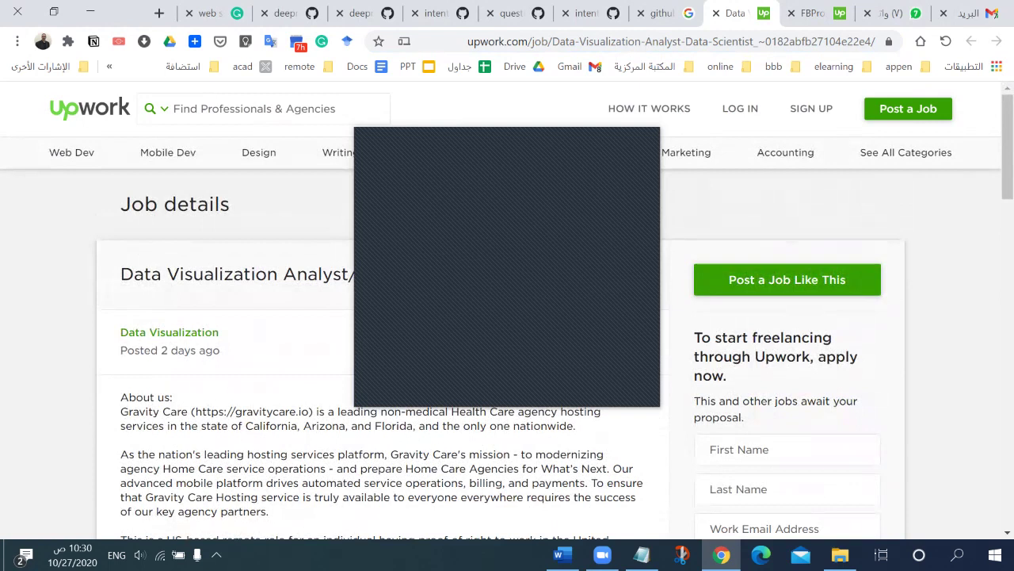
Start saving the shared proposal and navigate via Quick access into the propsals folder.
click(846, 519)
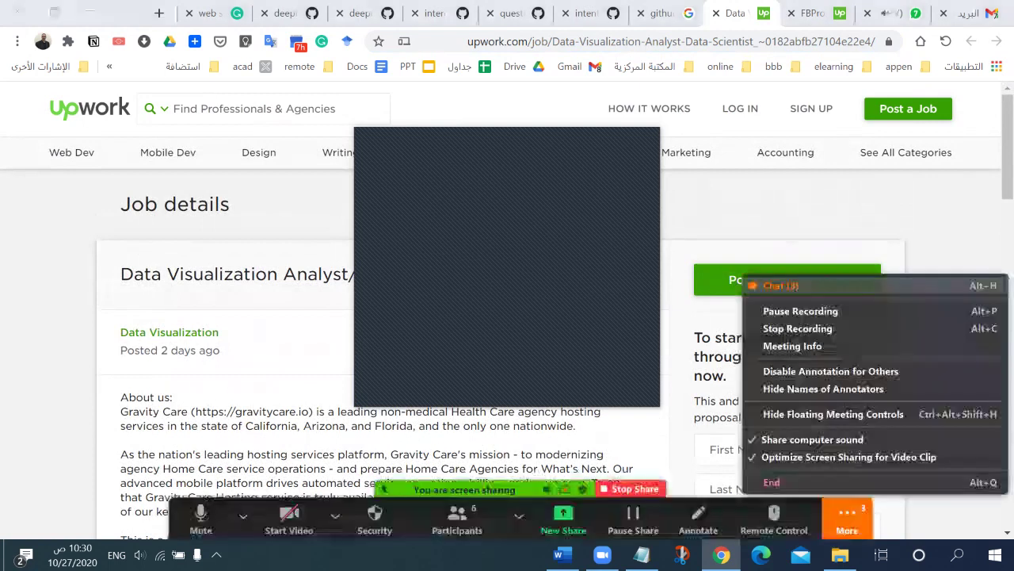
key(Escape)
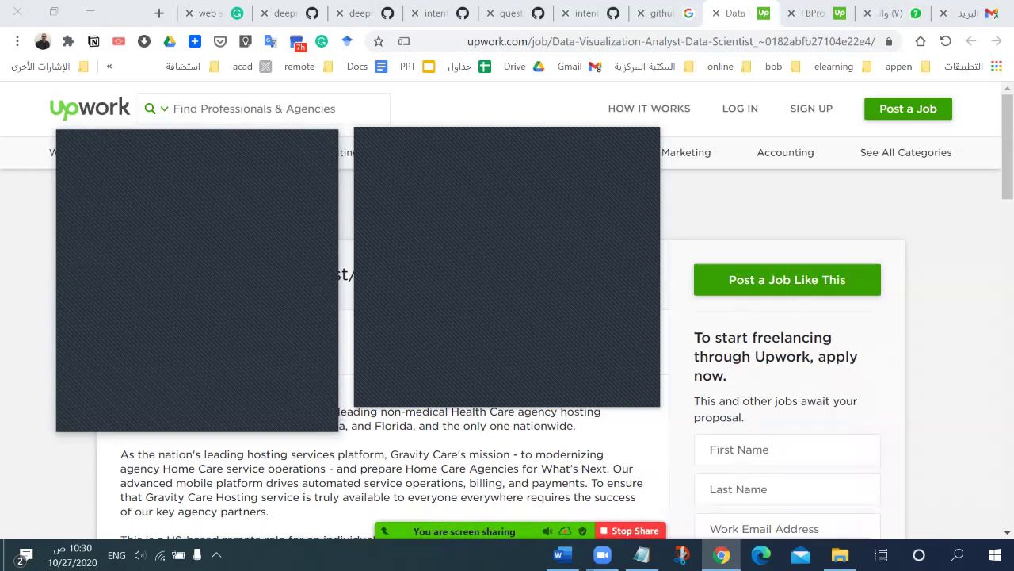
key(ctrl+s)
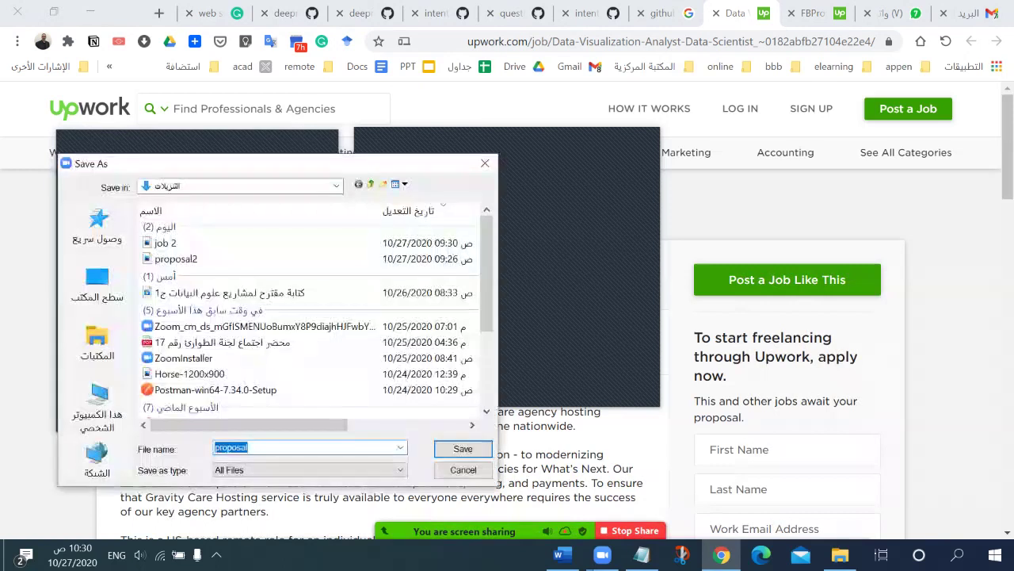
click(97, 230)
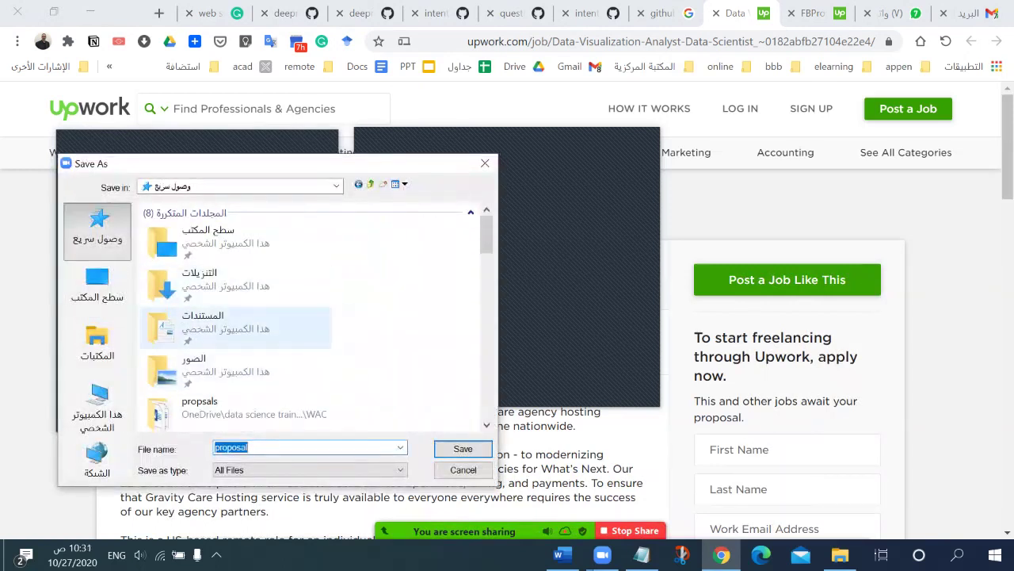
scroll(309, 317, down, 3)
scroll(309, 317, down, 3)
scroll(309, 317, up, 6)
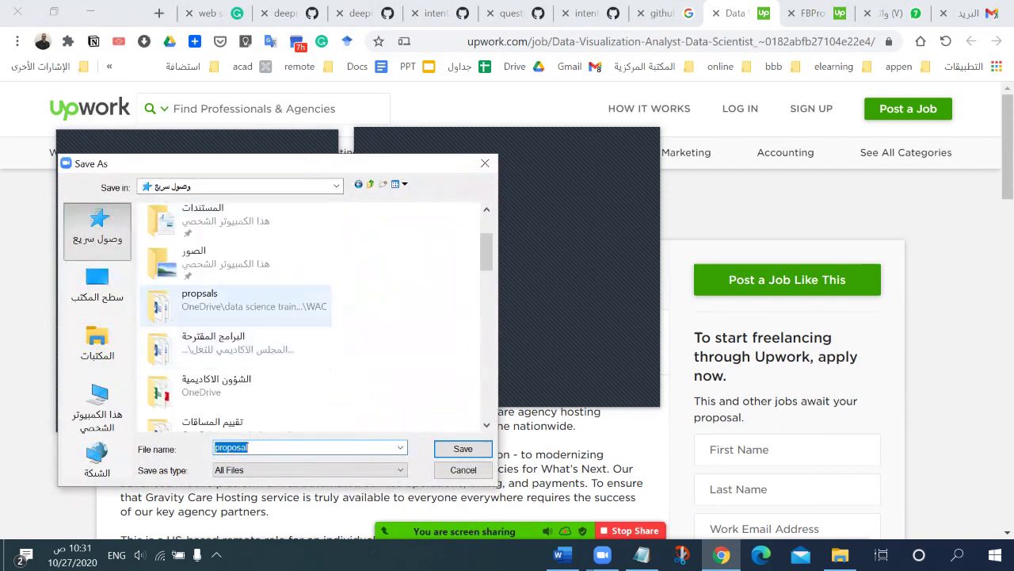
double_click(200, 300)
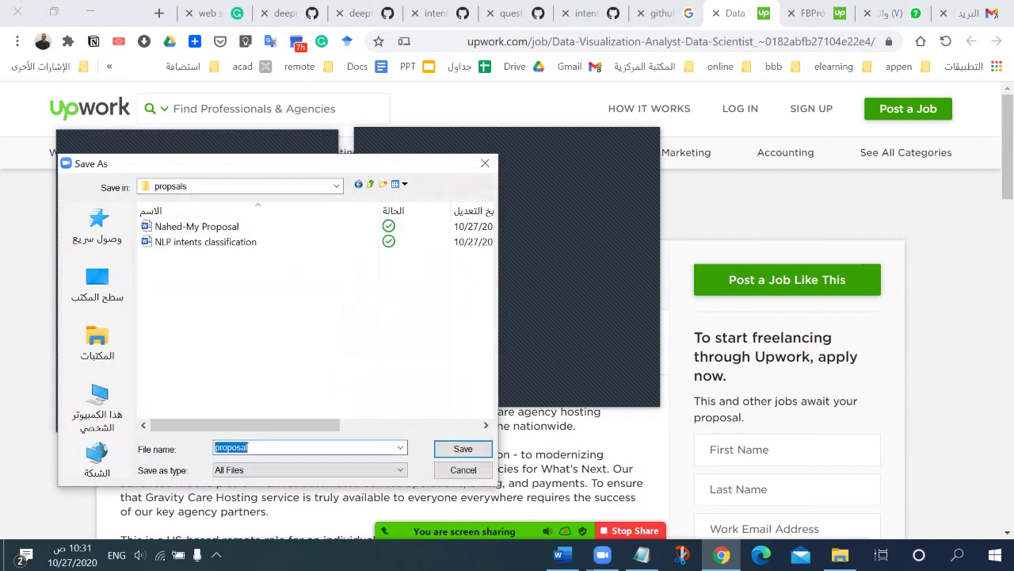
Save it with the participant's name before 'proposal', then try opening the saved file.
click(215, 447)
text(Nihal)
key(Return)
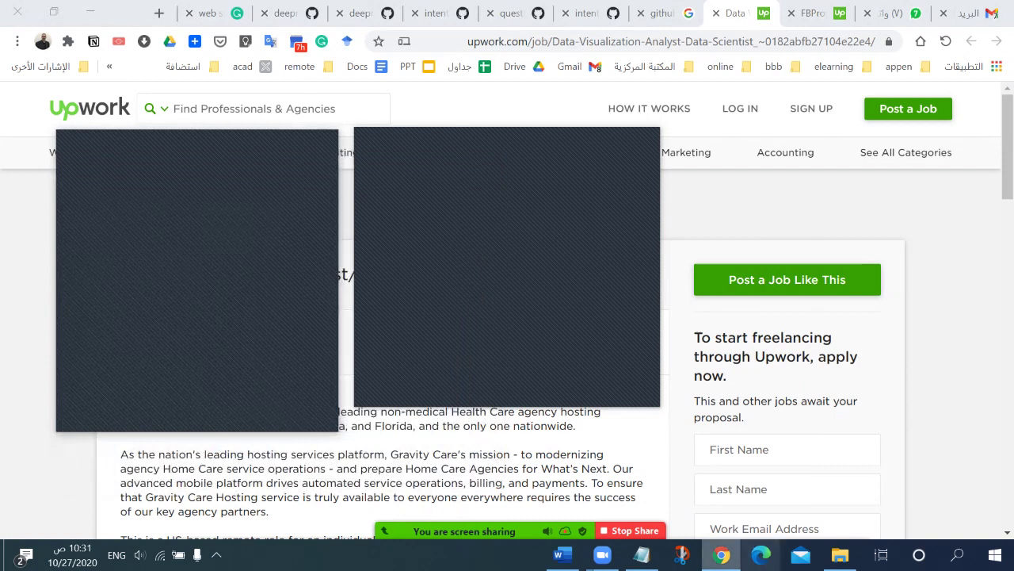
key(alt+Tab)
double_click(810, 120)
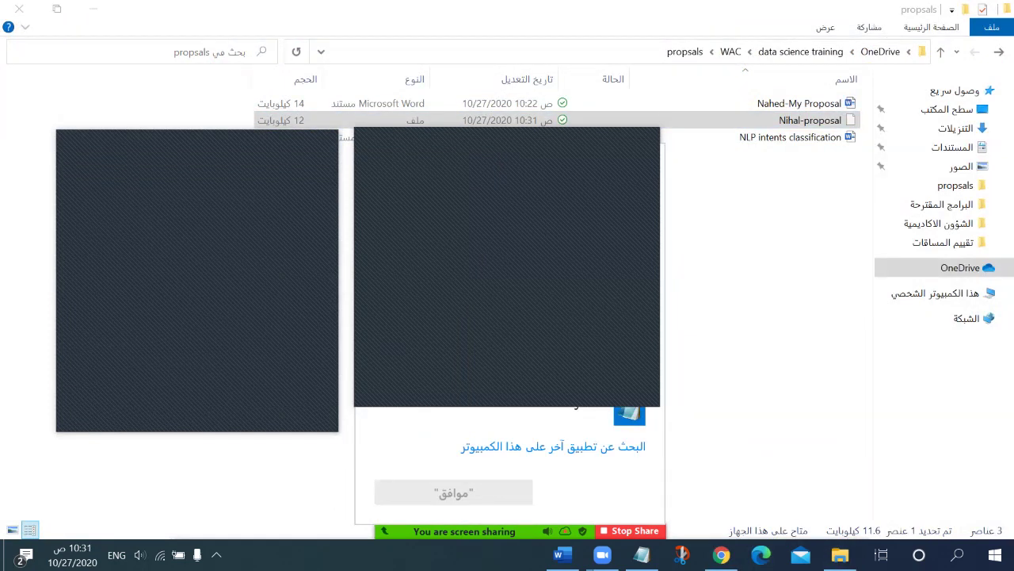
Append a .docx extension to the saved proposal's file name, correcting a typo.
key(Escape)
key(F2)
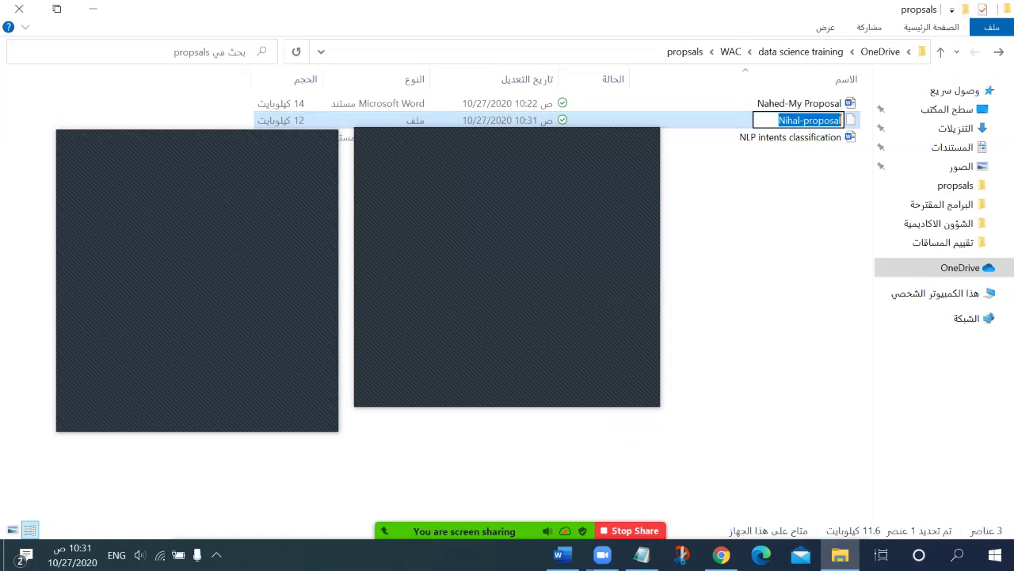
key(End)
text(.dox)
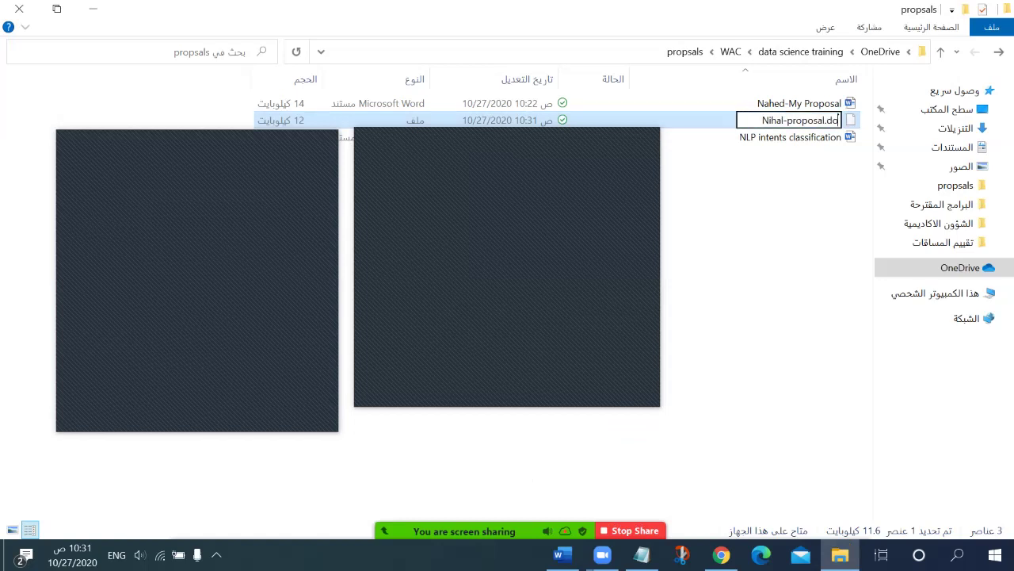
key(BackSpace)
text(cx)
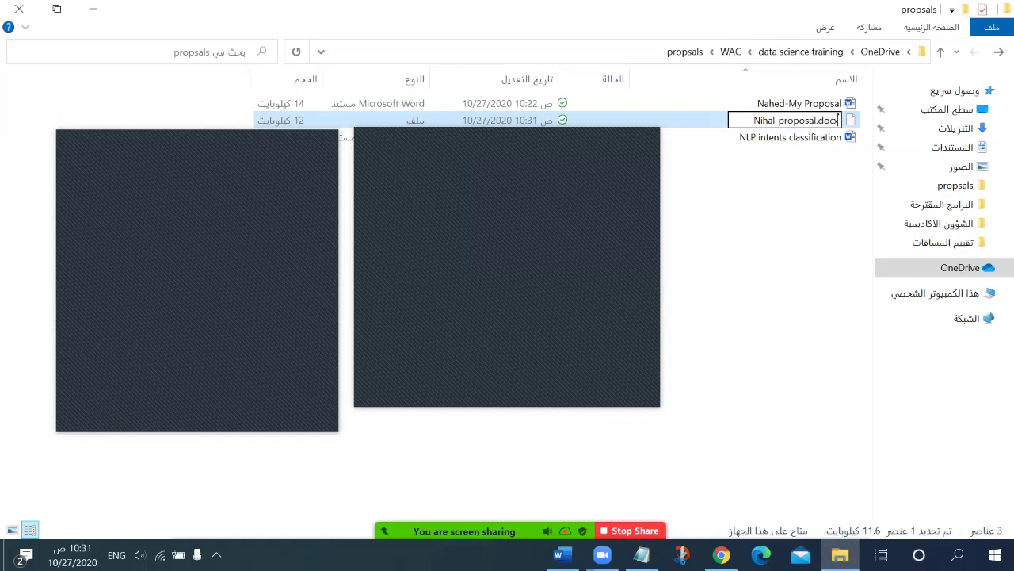
key(Return)
key(Return)
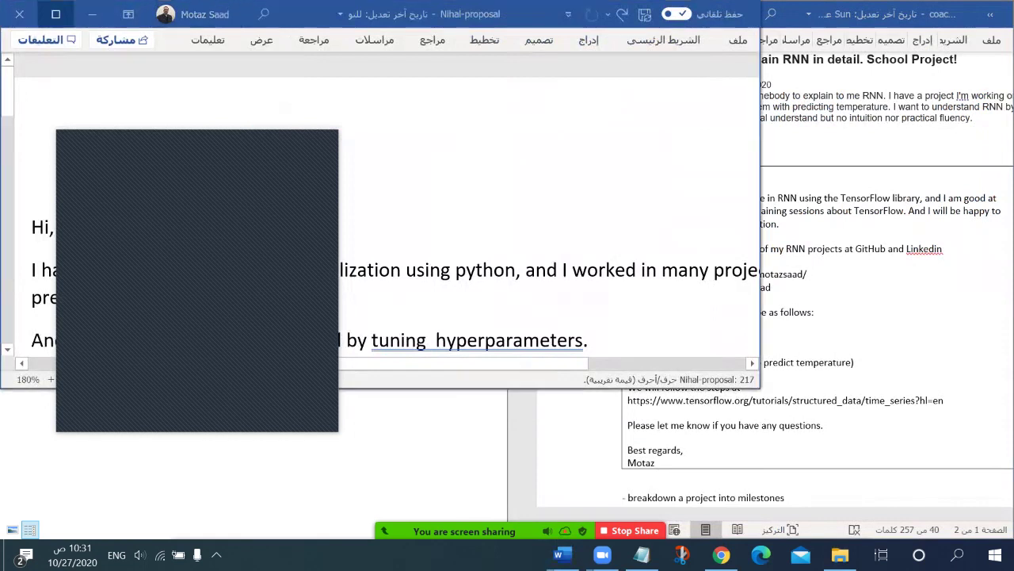
Maximize the Word proposal, review its data-visualization experience phrase, then return to Chrome.
key(super+Up)
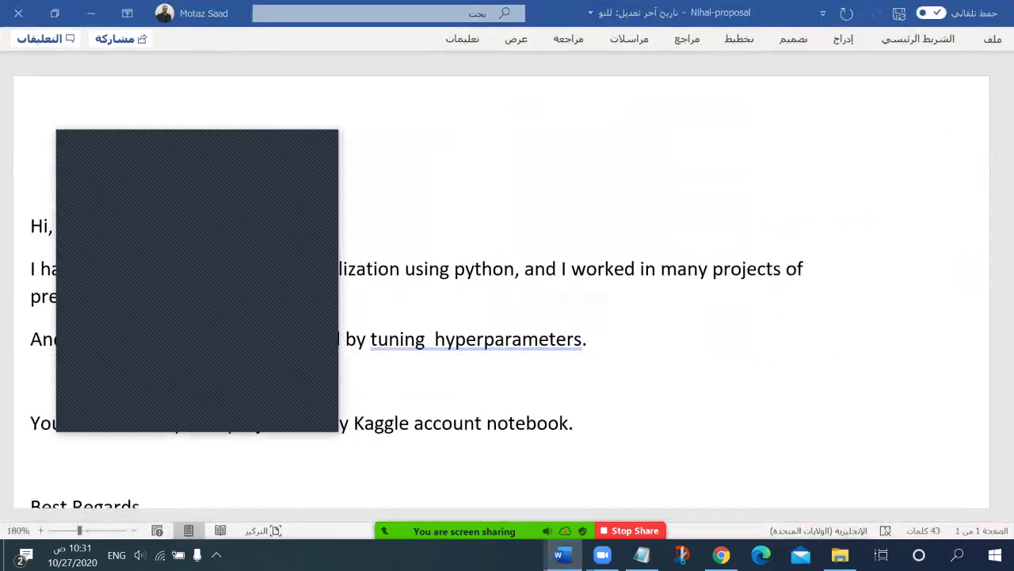
scroll(507, 285, down, 3)
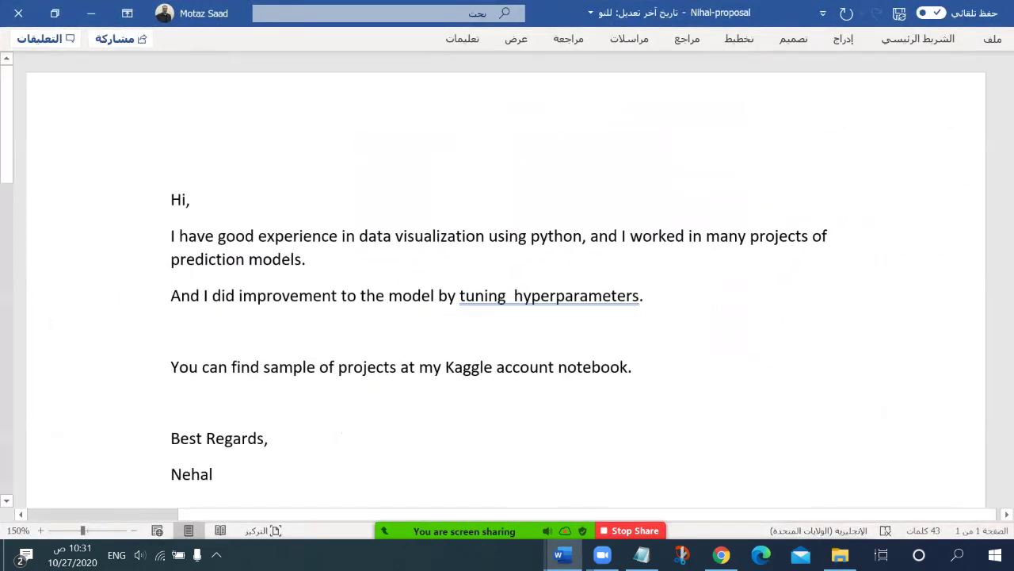
drag(589, 232, 231, 232)
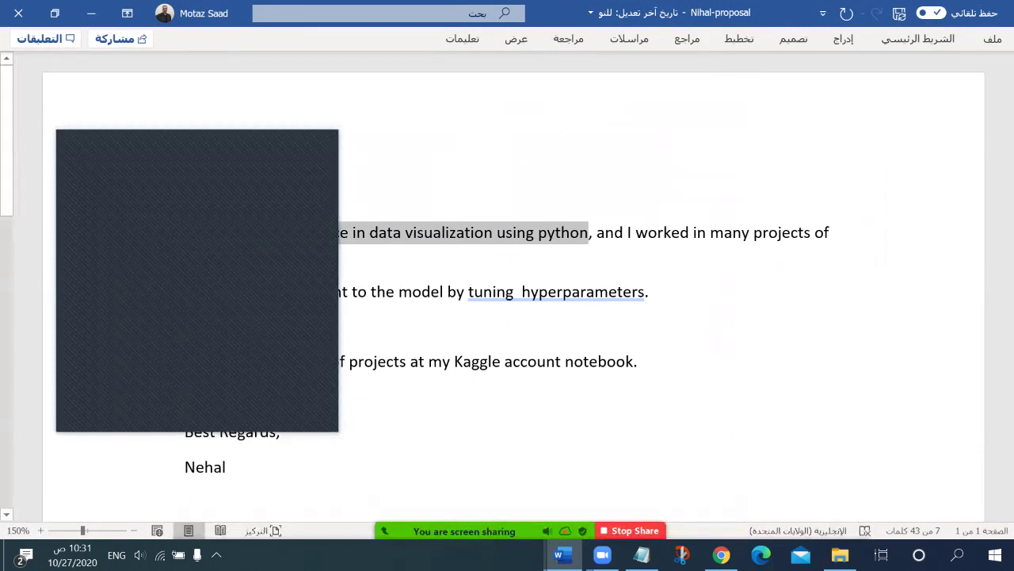
click(475, 232)
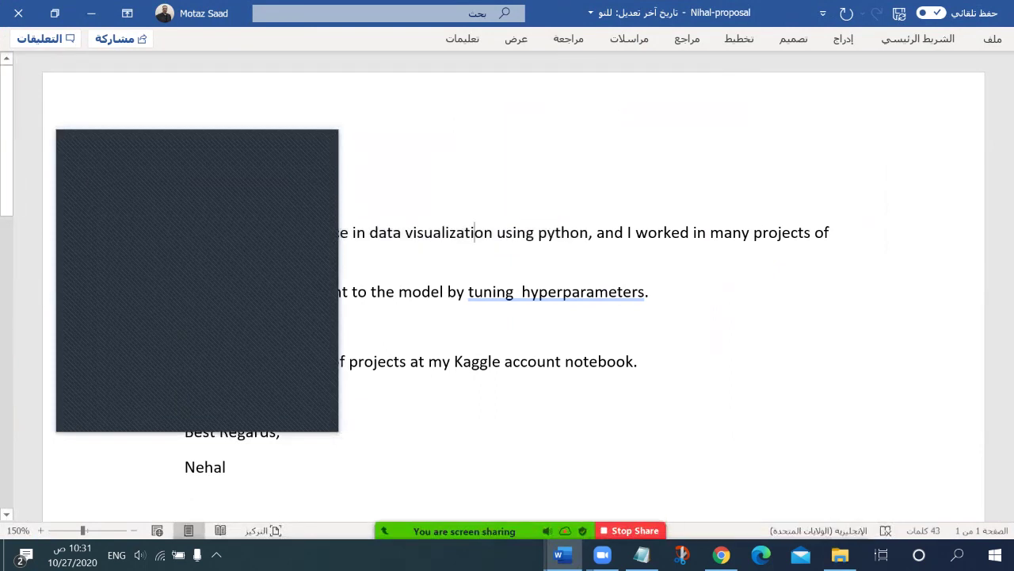
click(721, 555)
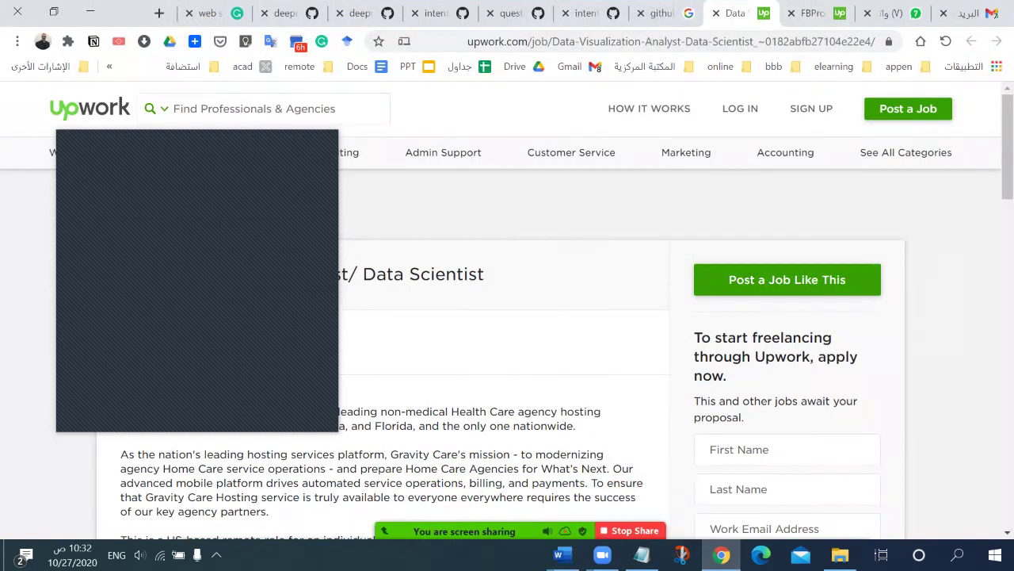
After briefly bringing up the Word proposal, switch to the FBProphet - Develop model job tab.
scroll(507, 333, down, 3)
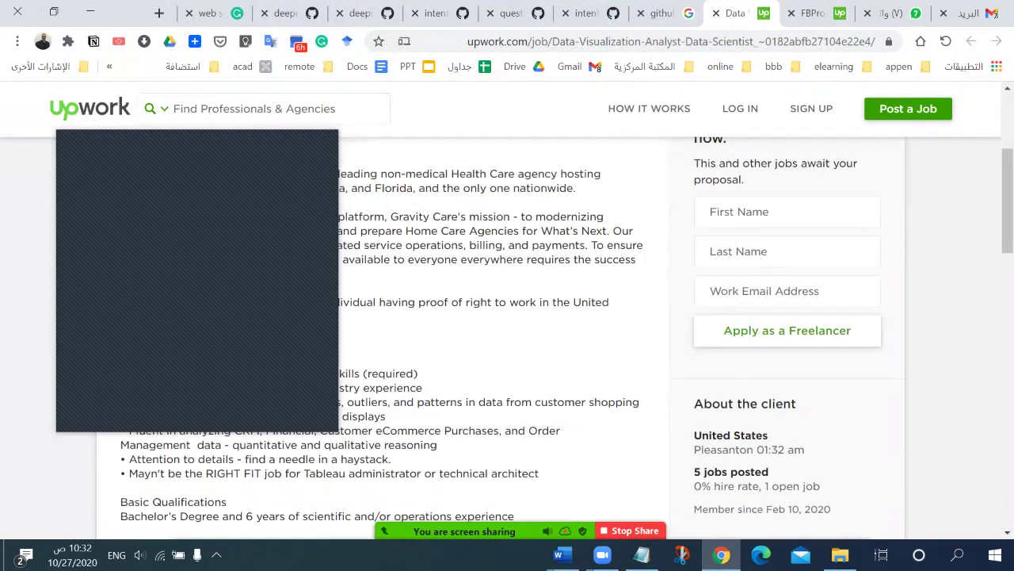
scroll(507, 332, up, 1)
scroll(507, 333, down, 1)
scroll(507, 333, up, 3)
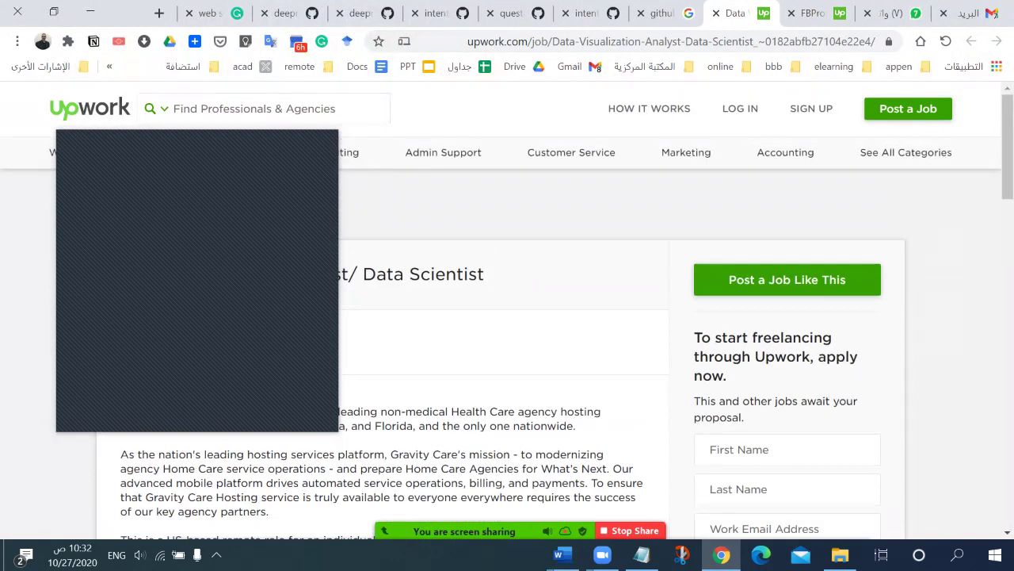
mouse_move(562, 555)
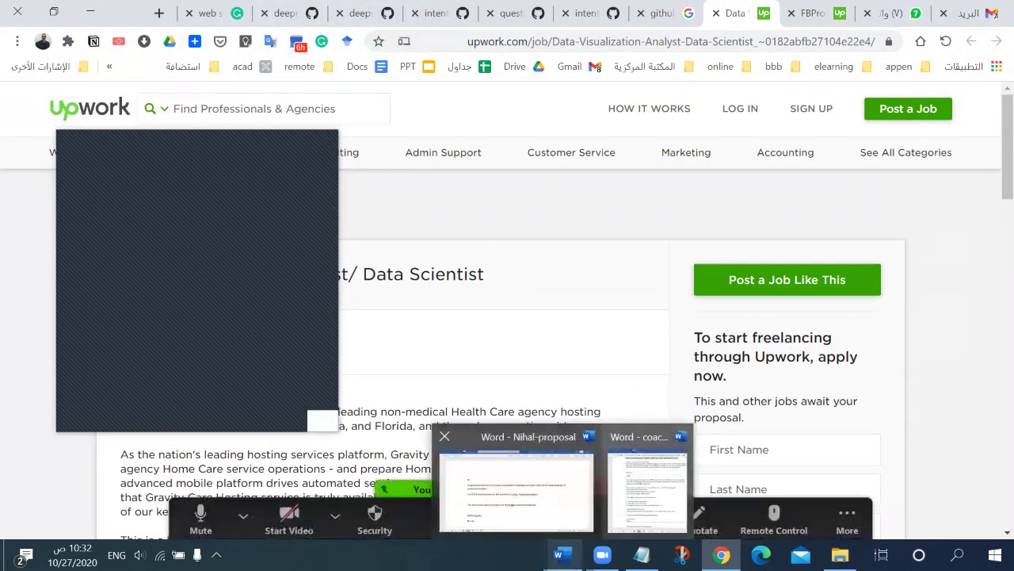
click(516, 490)
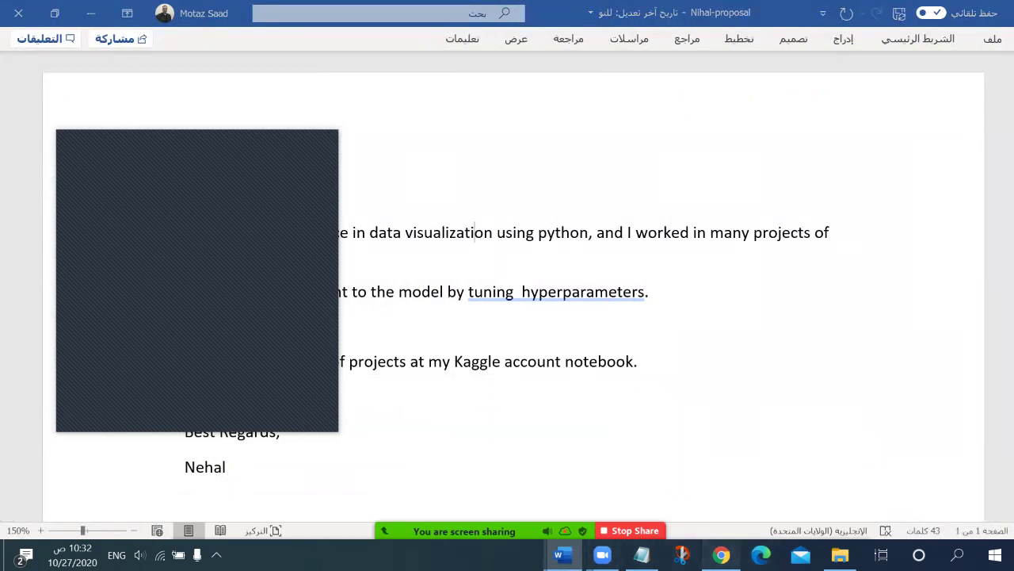
key(alt+Tab)
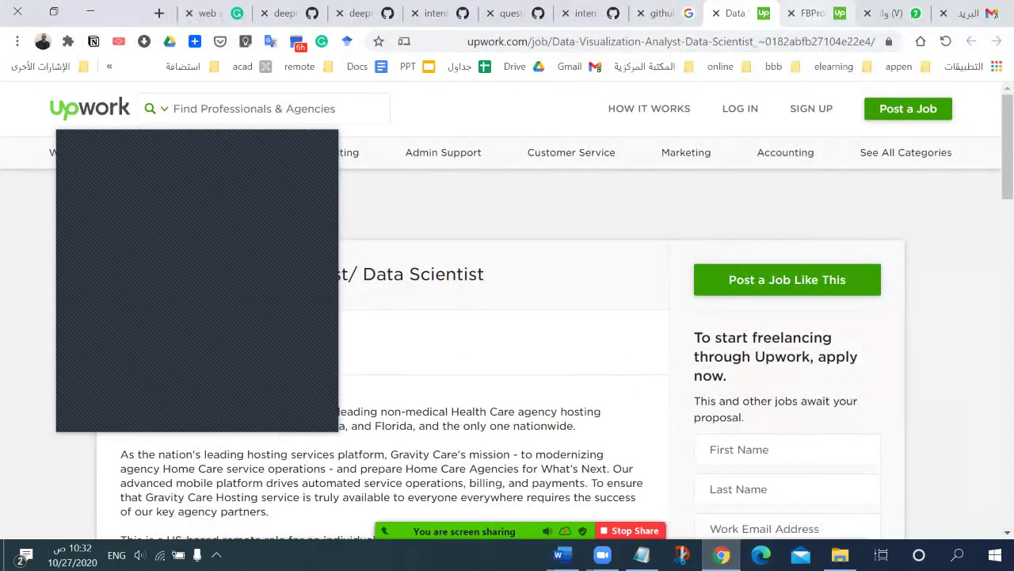
key(ctrl+Tab)
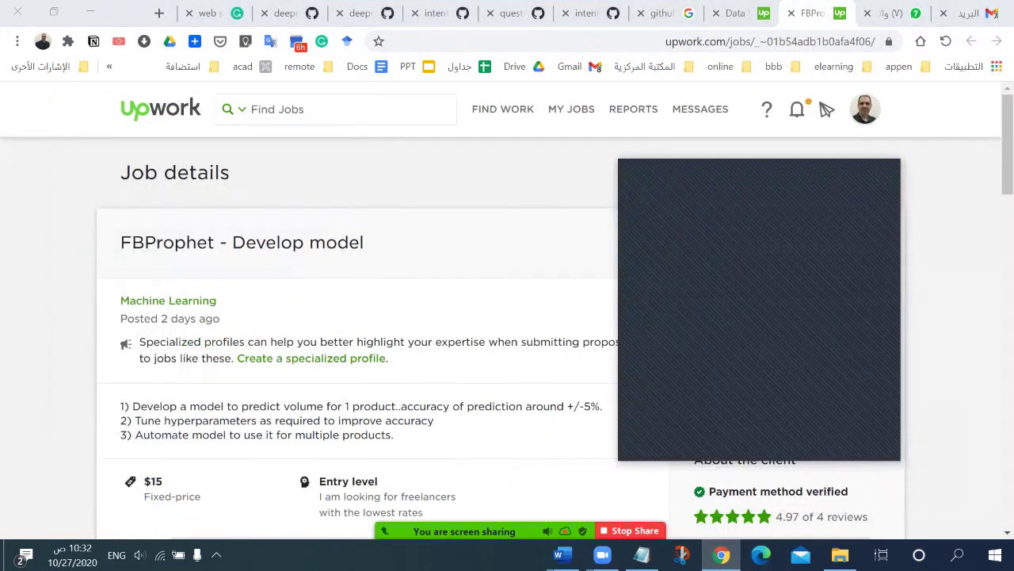
Copy the FBProphet job link and paste it on its own line above 'Hi,' in Word.
drag(120, 242, 364, 242)
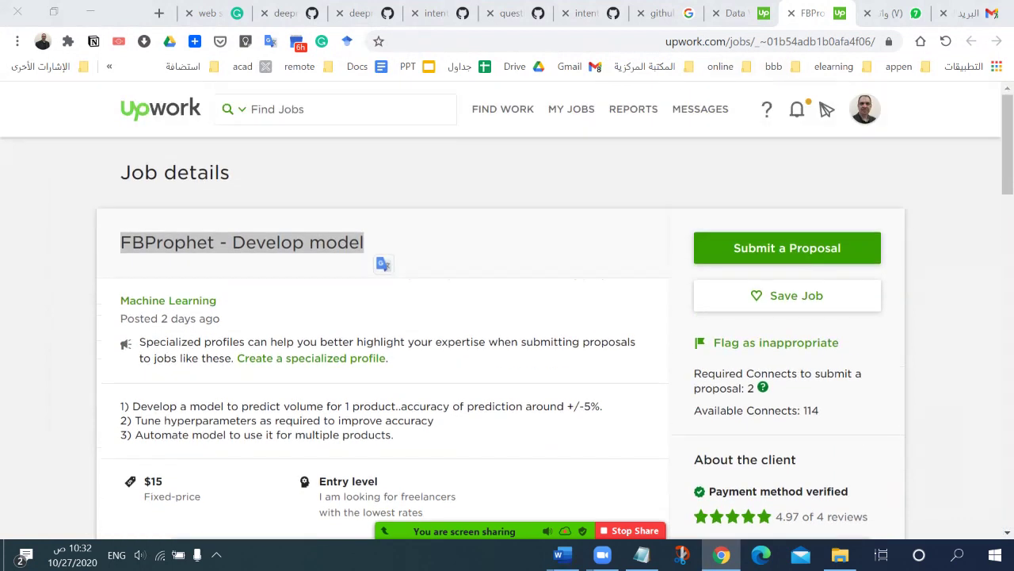
key(ctrl+l)
key(ctrl+c)
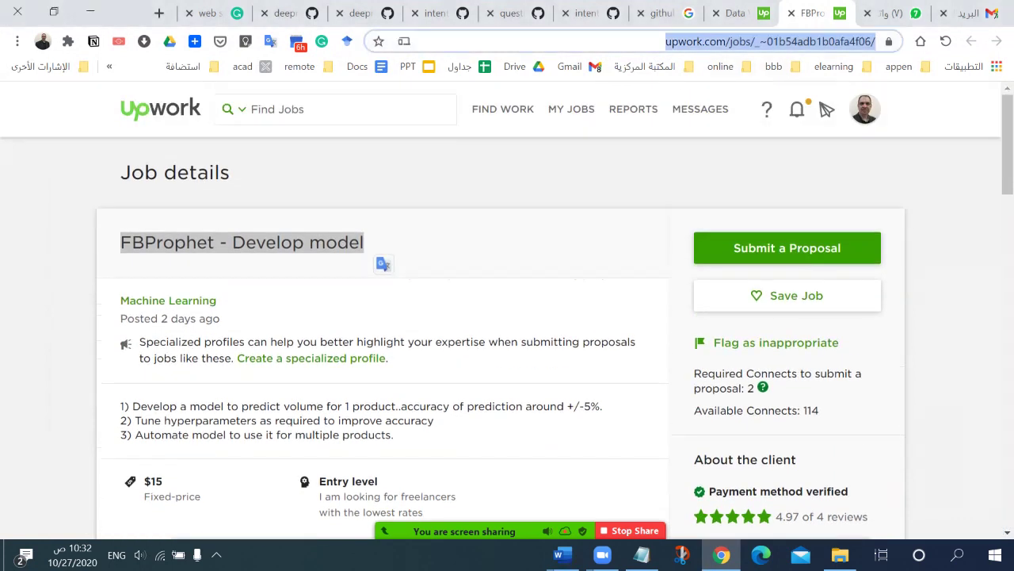
mouse_move(562, 554)
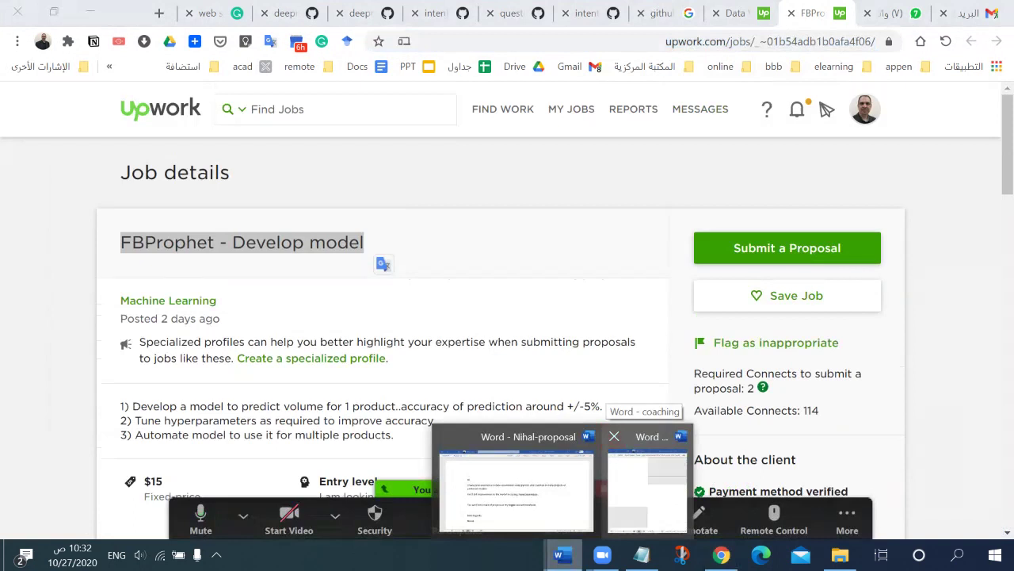
click(536, 479)
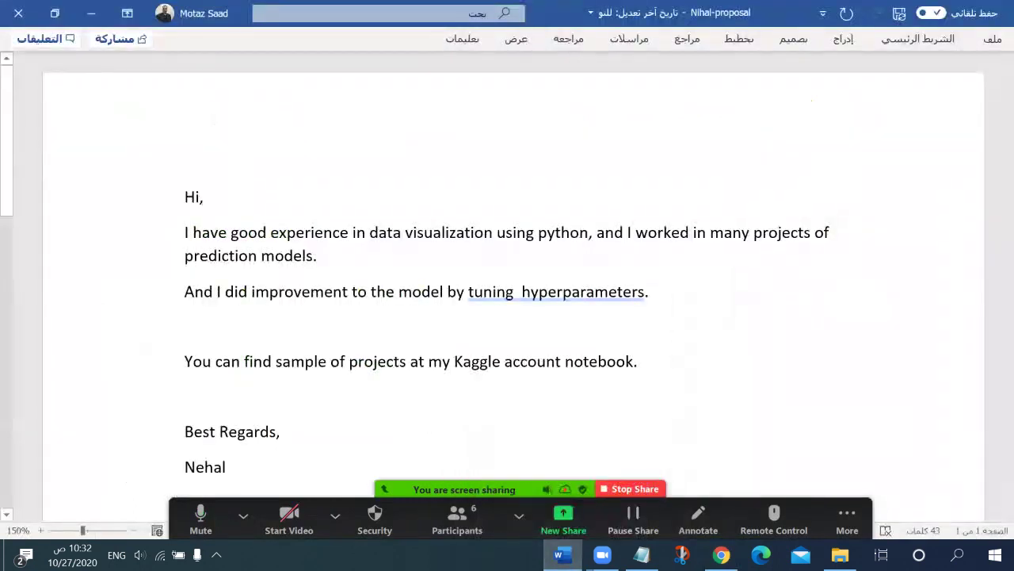
key(ctrl+v)
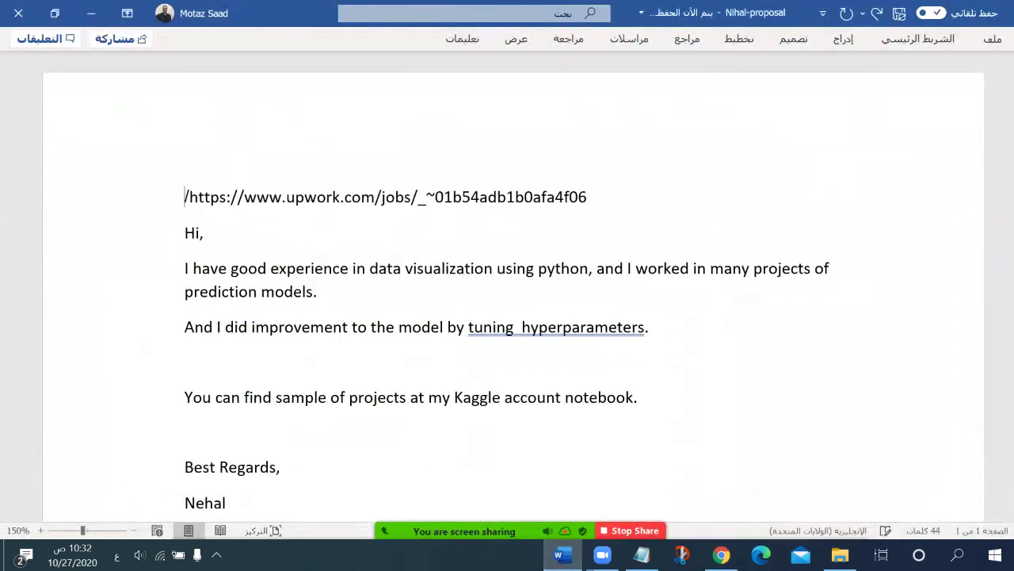
key(Return)
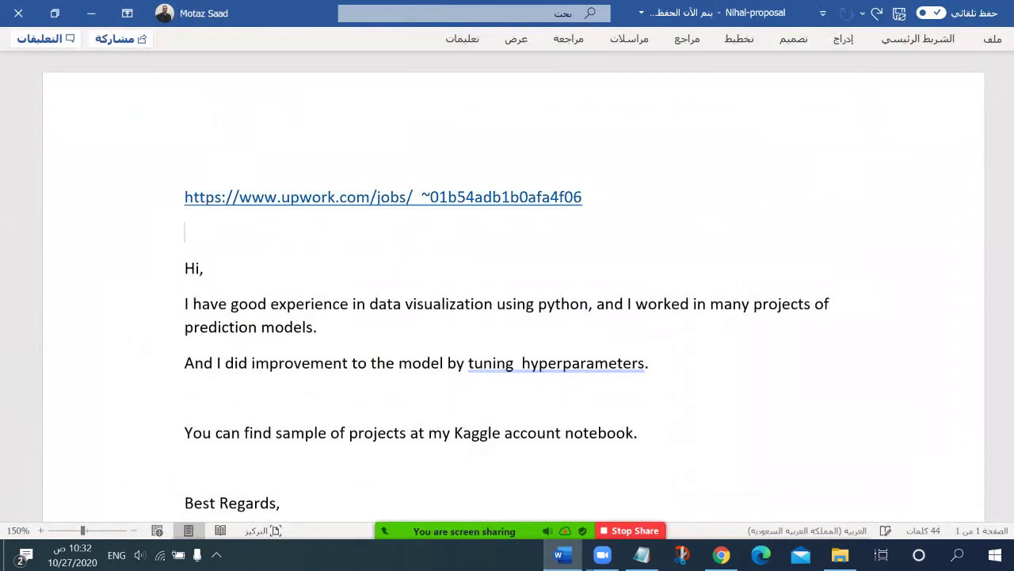
Copy the three numbered job requirements and paste them under the link in Word.
key(alt+Tab)
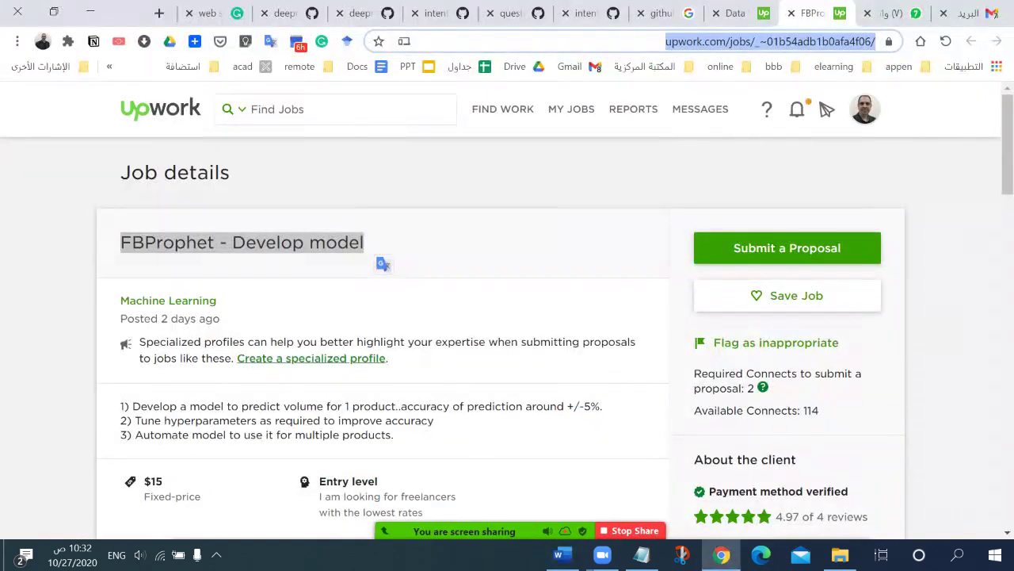
key(alt+Tab)
key(alt+Tab)
scroll(507, 317, down, 1)
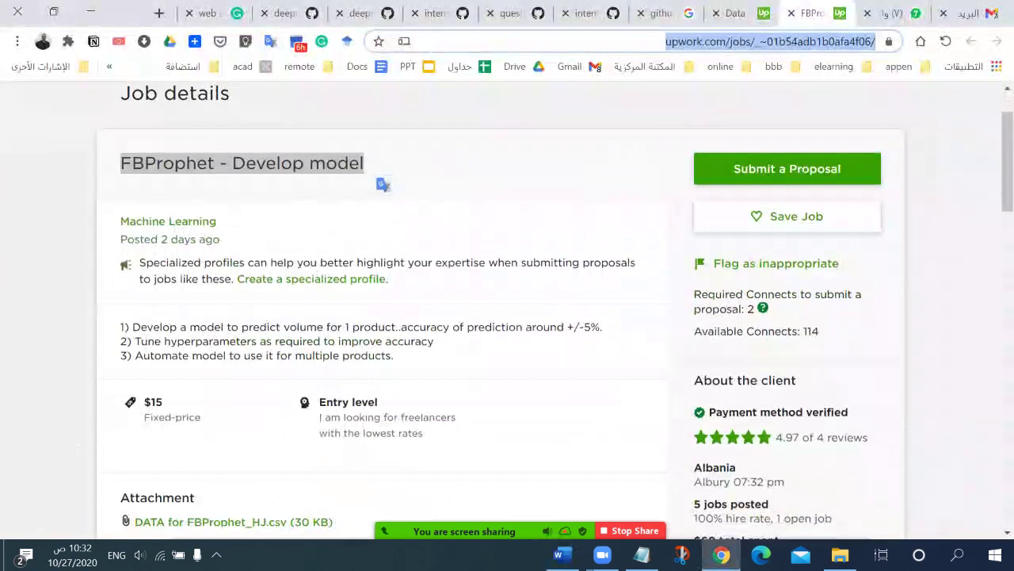
scroll(507, 317, down, 1)
drag(394, 277, 120, 247)
key(ctrl+c)
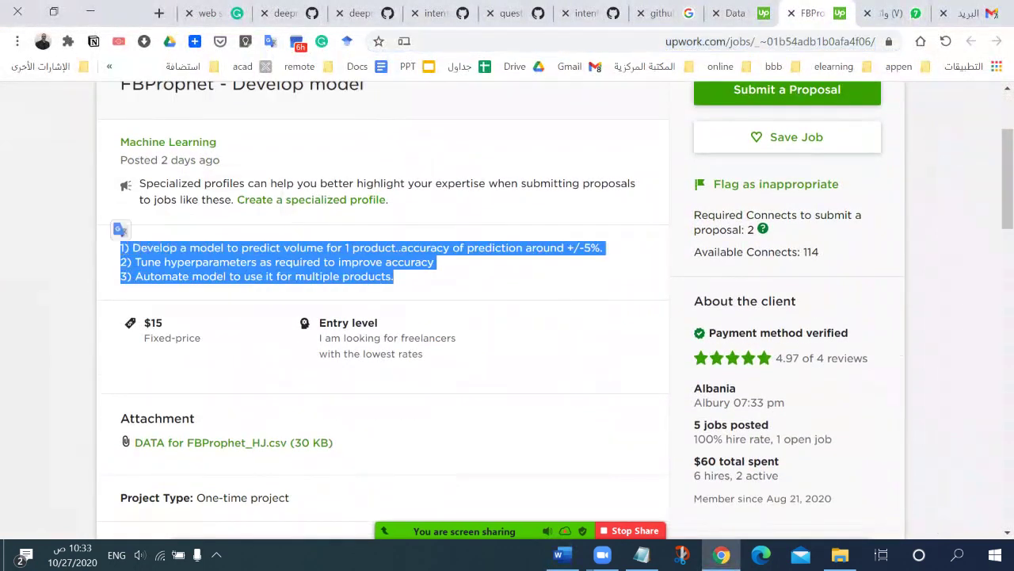
key(alt+Tab)
key(ctrl+v)
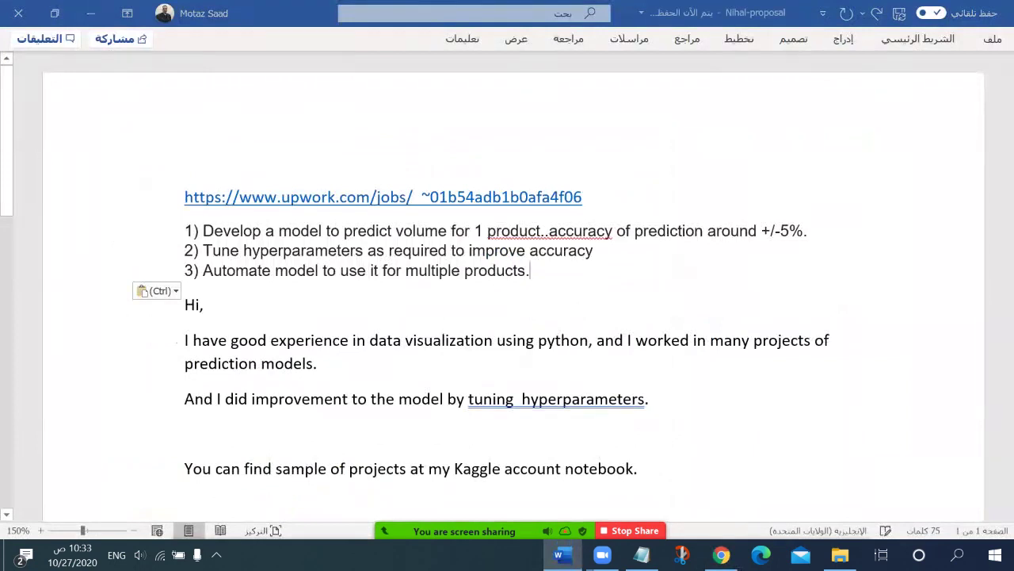
key(alt+Tab)
drag(164, 324, 143, 323)
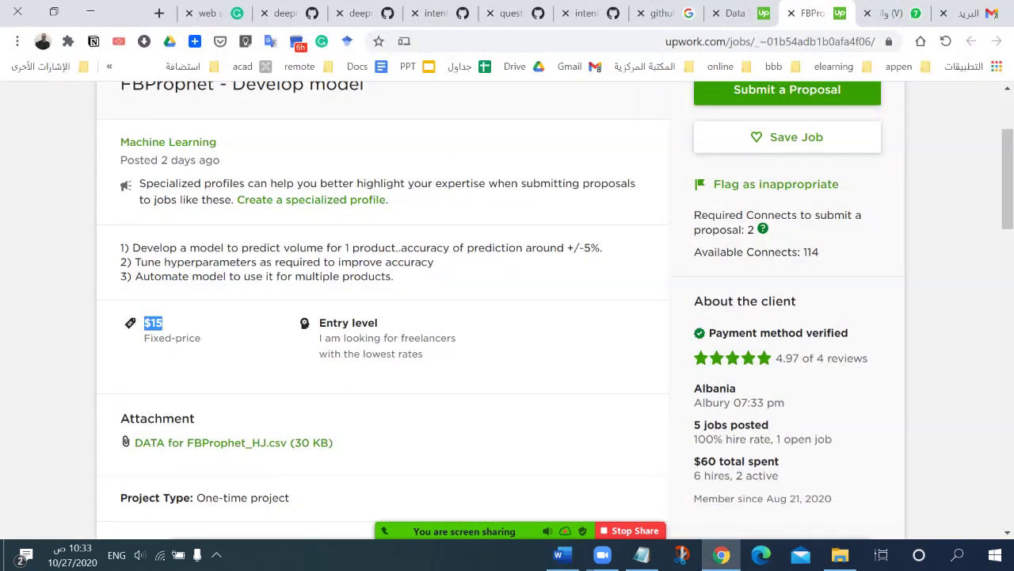
scroll(238, 317, down, 2)
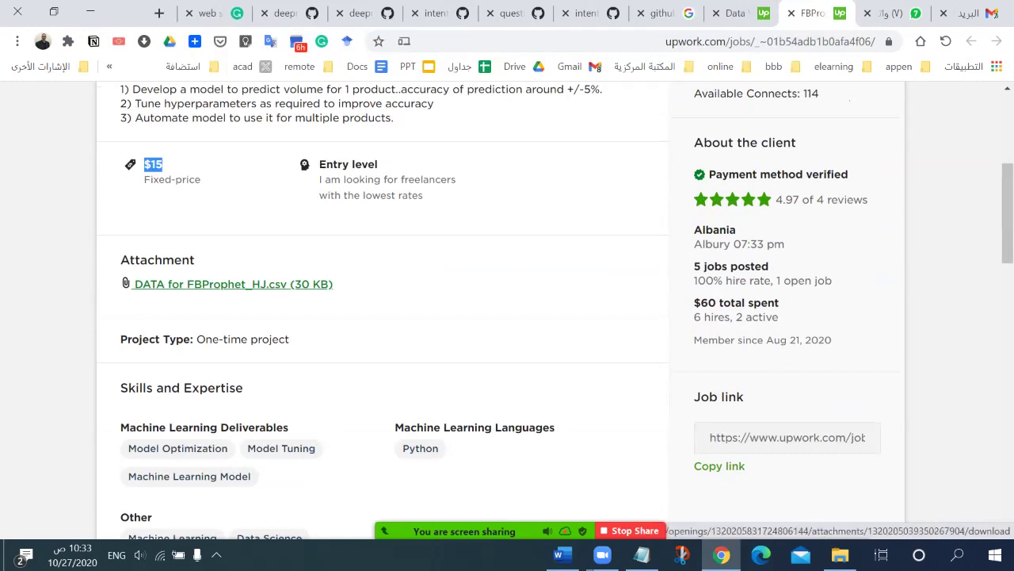
scroll(233, 284, down, 3)
scroll(507, 309, down, 2)
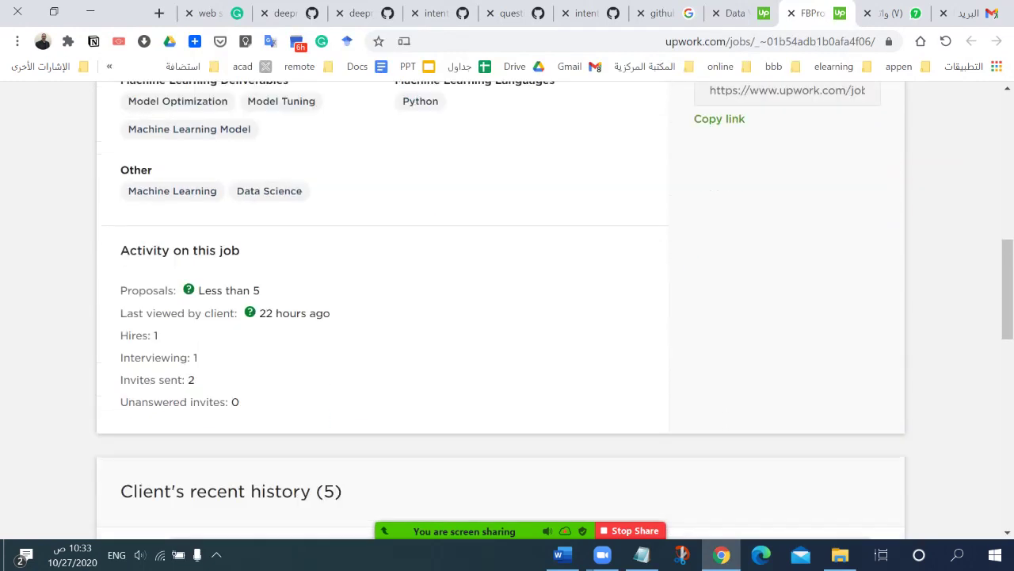
scroll(508, 309, up, 1)
scroll(507, 309, down, 1)
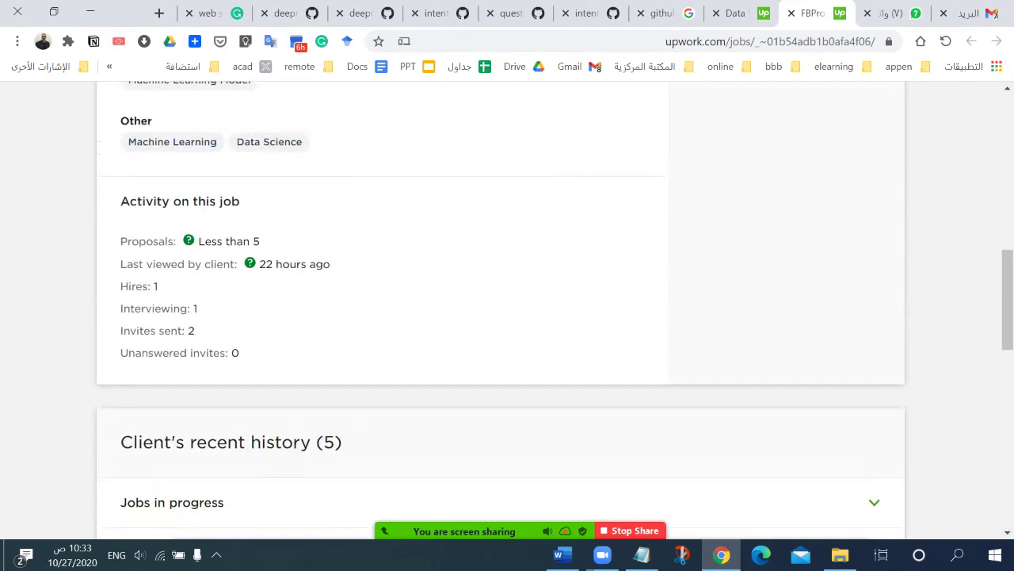
triple_click(135, 286)
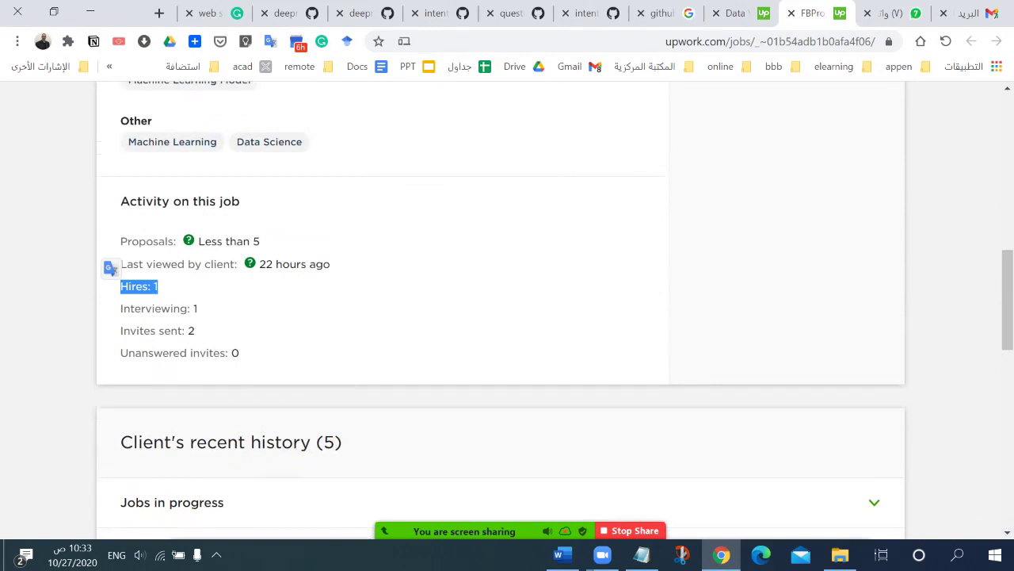
scroll(507, 309, up, 10)
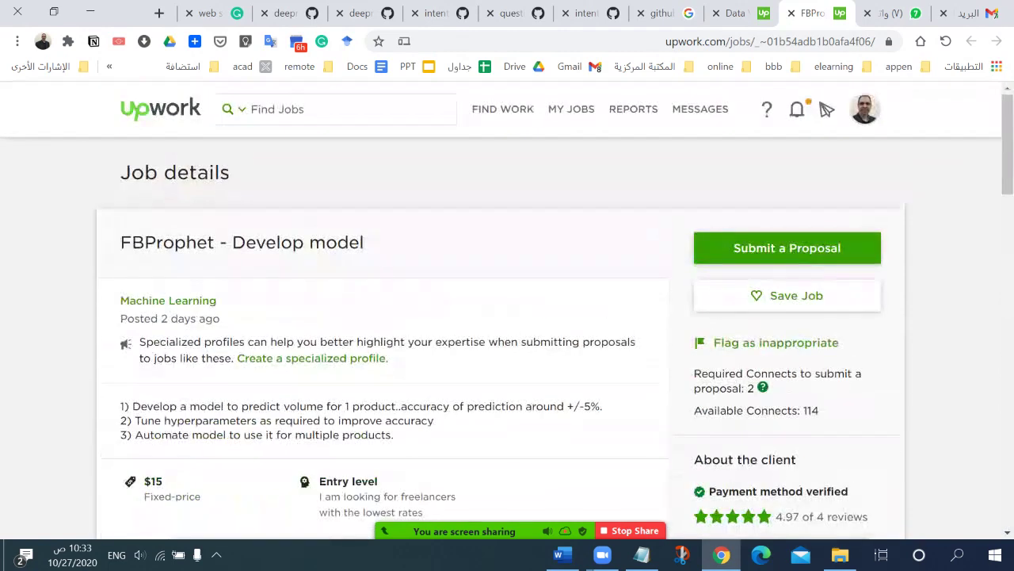
scroll(508, 309, down, 2)
scroll(507, 309, up, 2)
drag(221, 318, 120, 318)
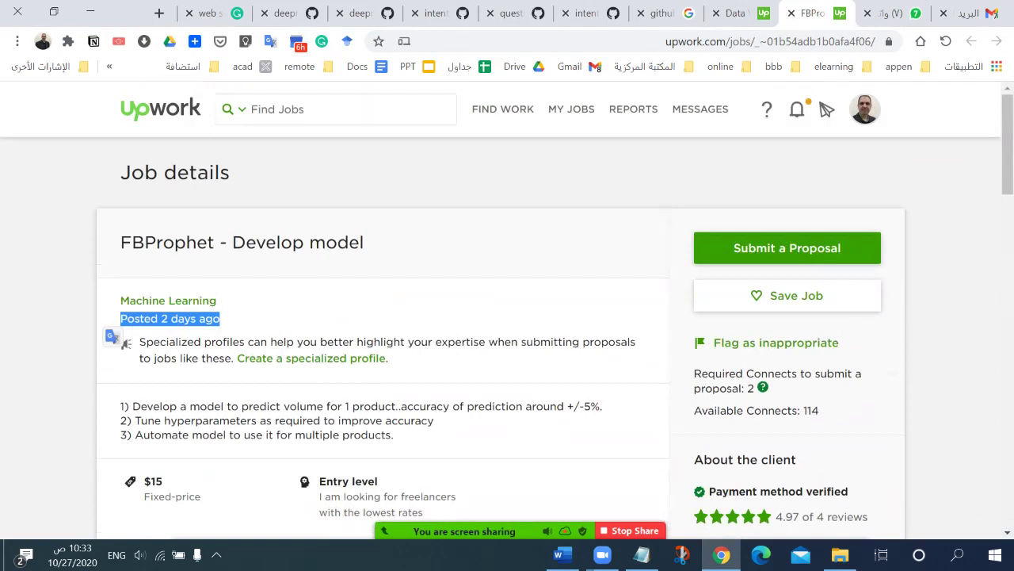
click(562, 555)
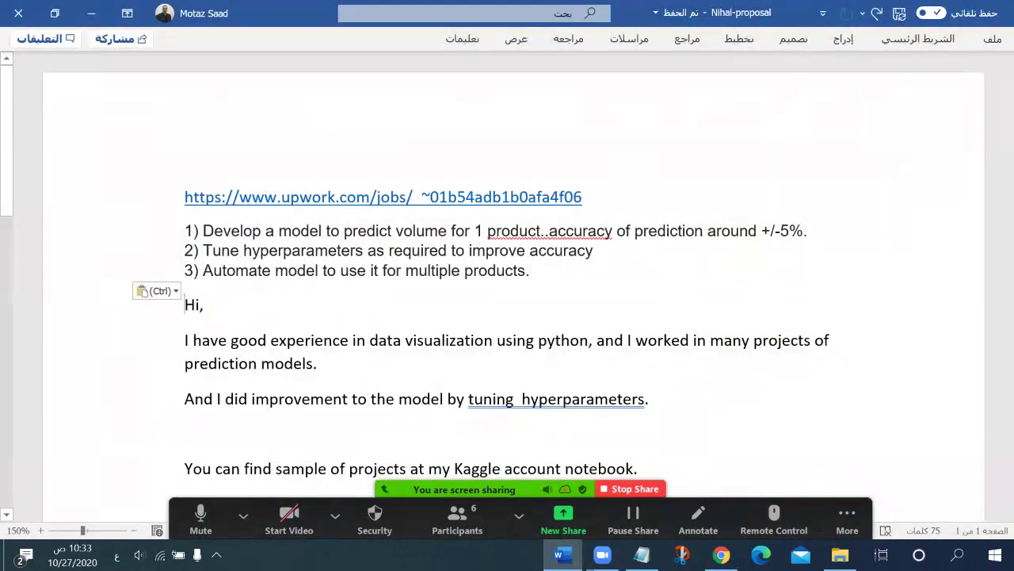
Left-align the whole document, undoing a stray empty paragraph and accidental right alignment.
key(End)
key(Return)
key(ctrl+z)
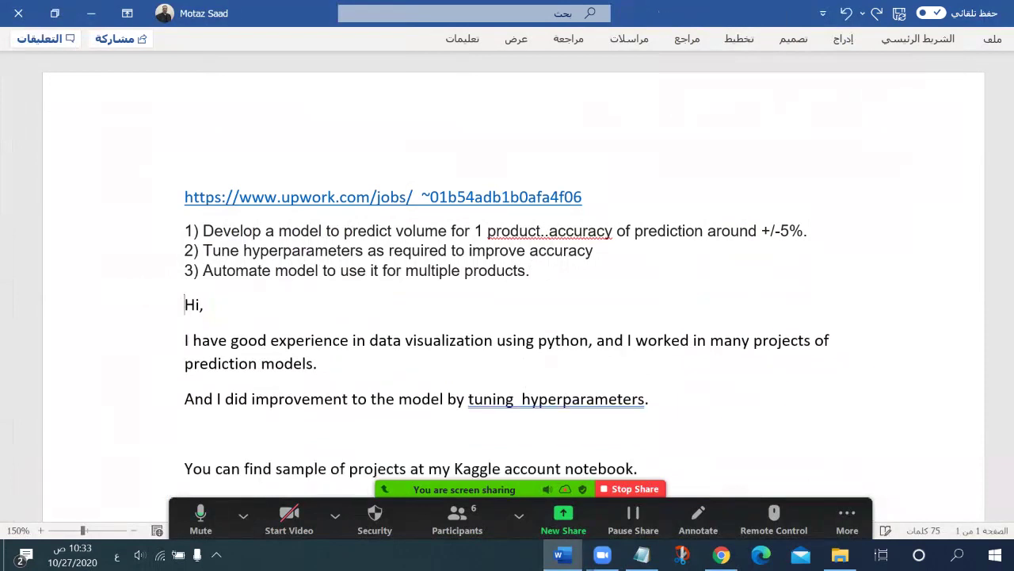
key(ctrl+a)
key(ctrl+r)
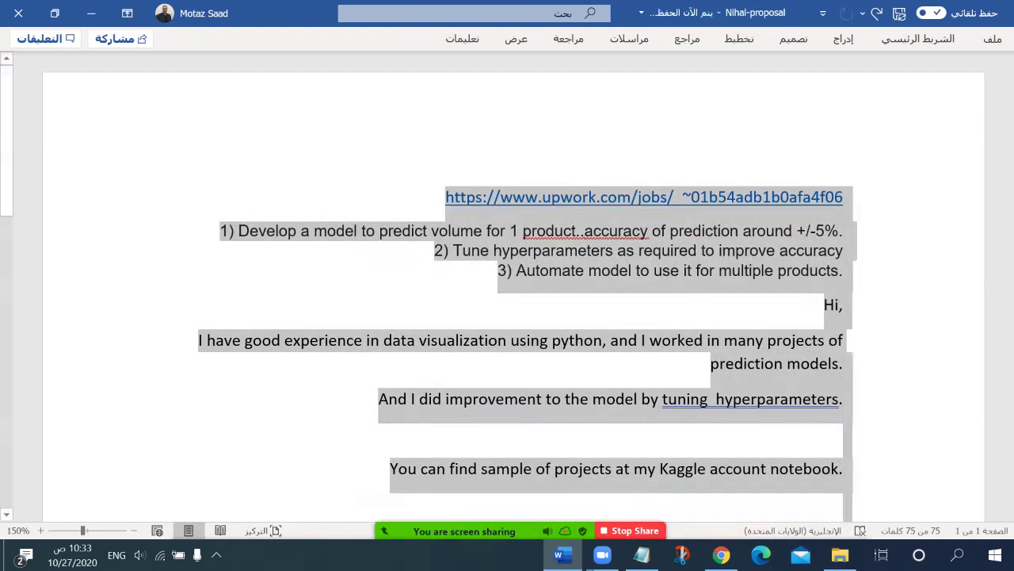
click(918, 38)
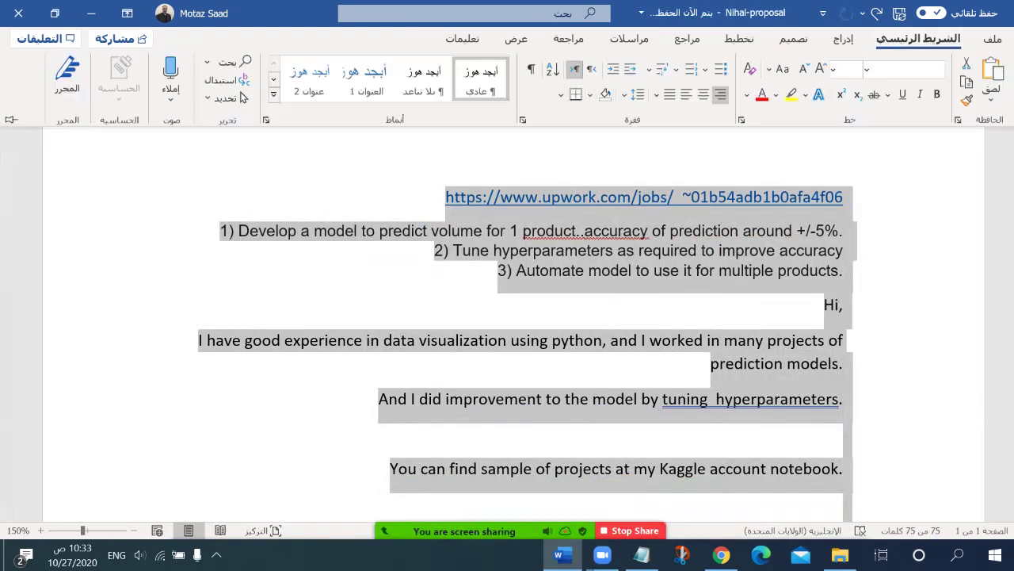
click(686, 94)
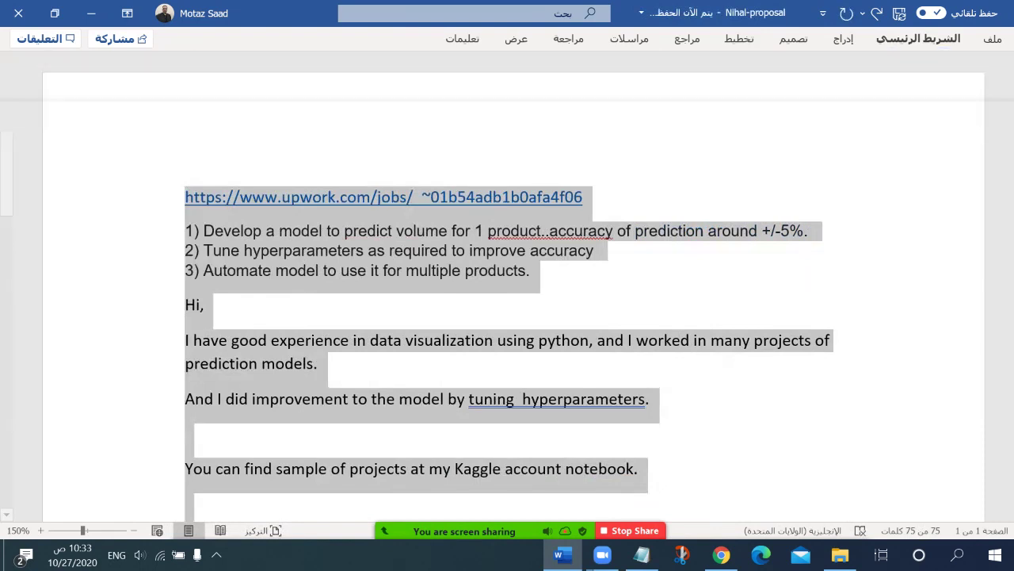
Insert a 'Proposal' line just above the 'Hi,' greeting.
click(186, 304)
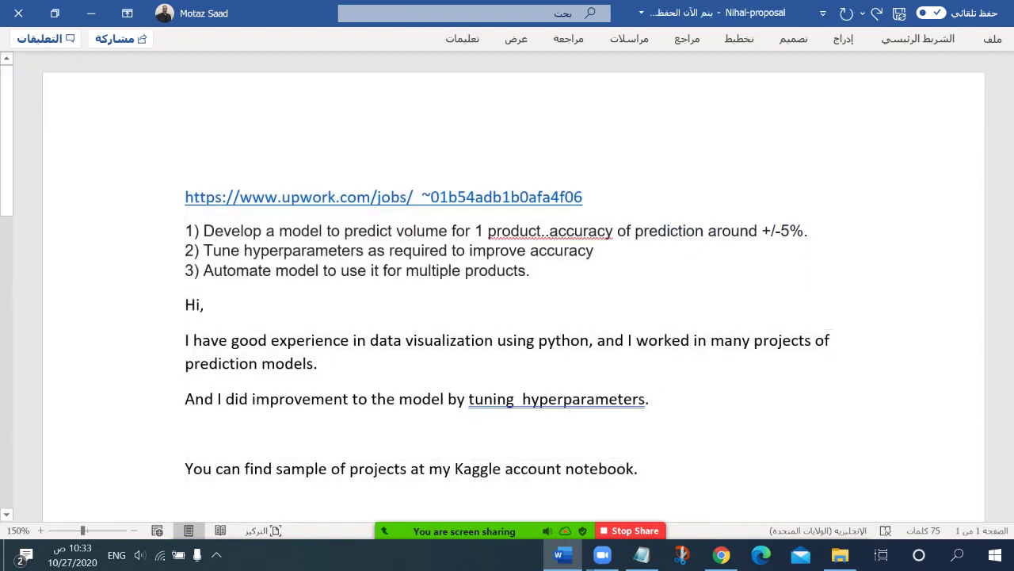
key(Return)
text(Proposal)
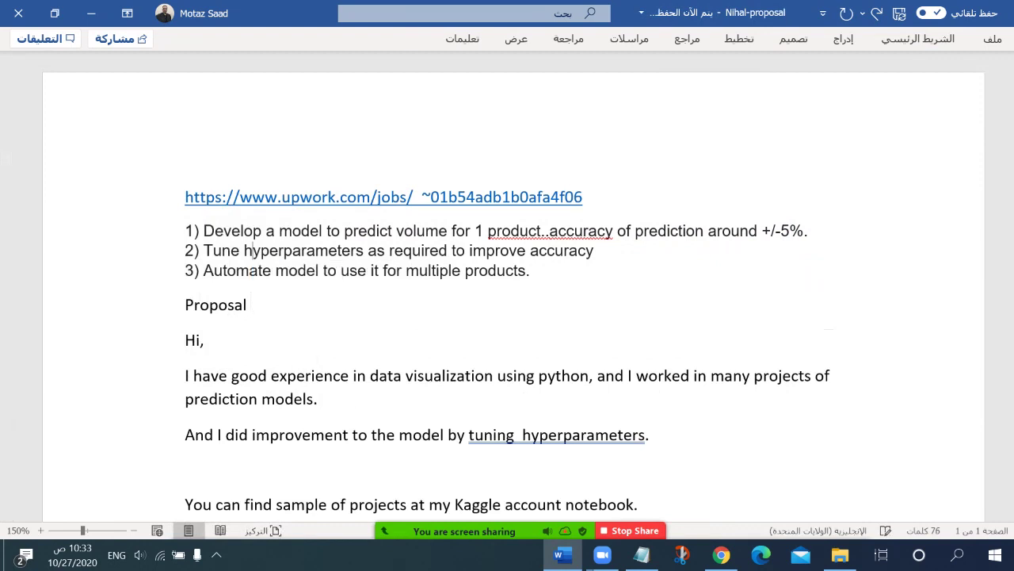
Select parts of the first requirement around its +/-5% accuracy figure.
drag(279, 230, 616, 231)
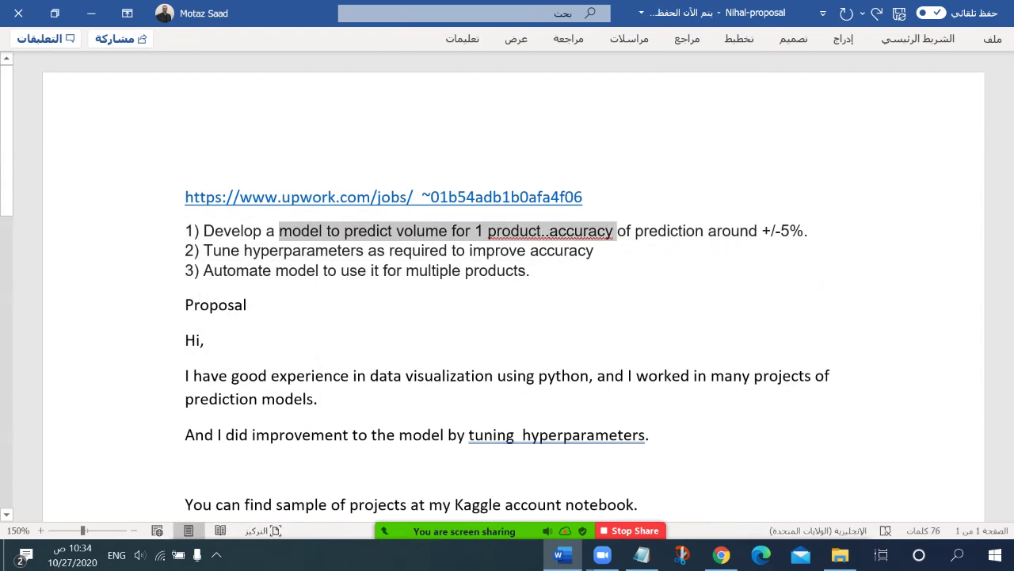
click(519, 231)
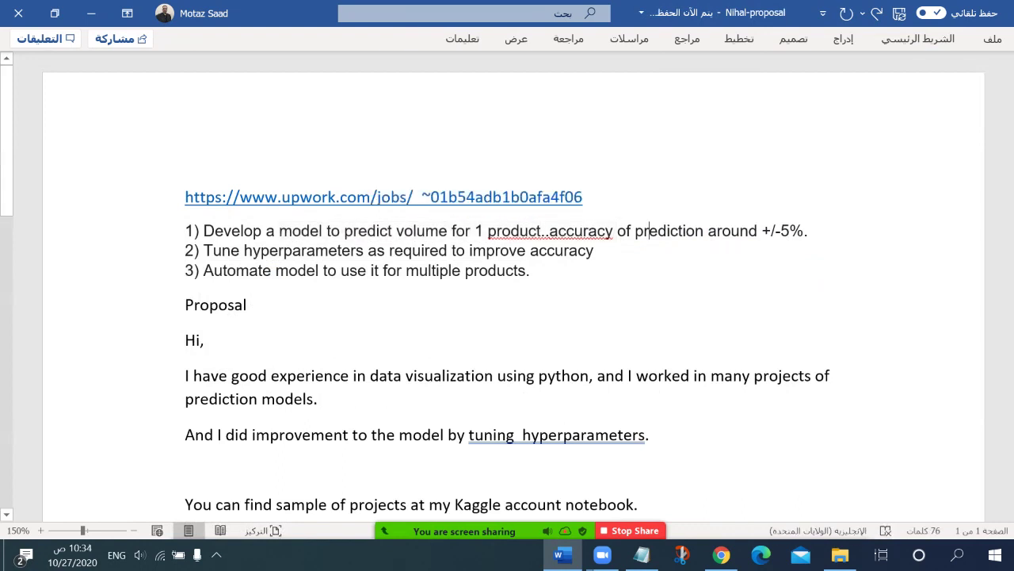
drag(716, 230, 808, 231)
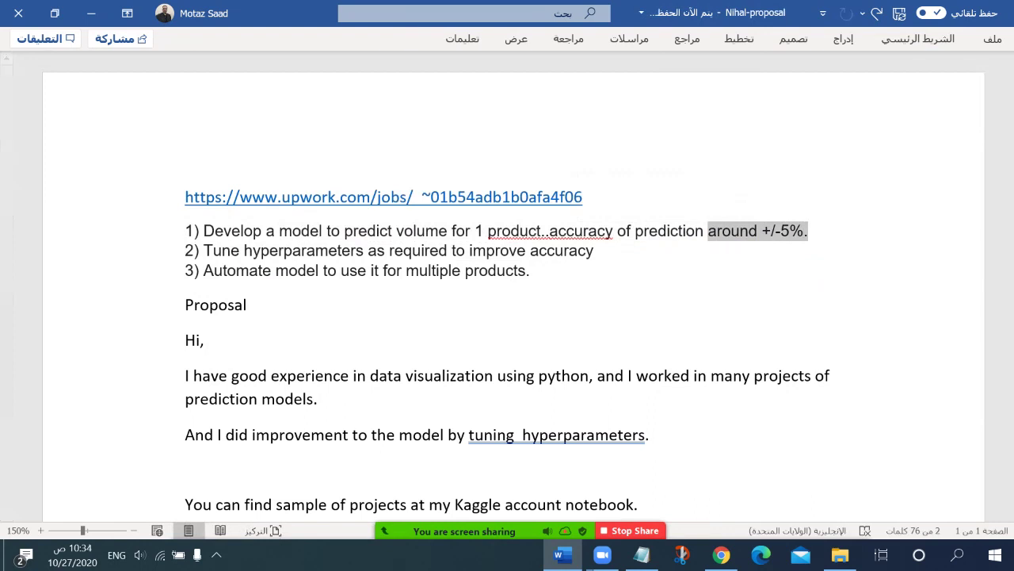
key(Left)
key(Right)
key(Right)
key(Right)
key(Right)
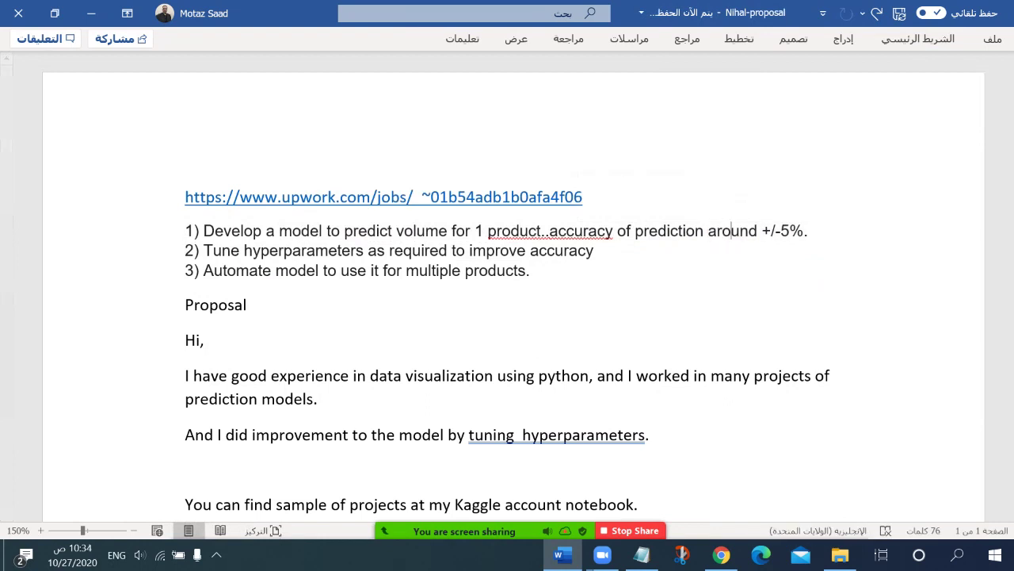
key(Right)
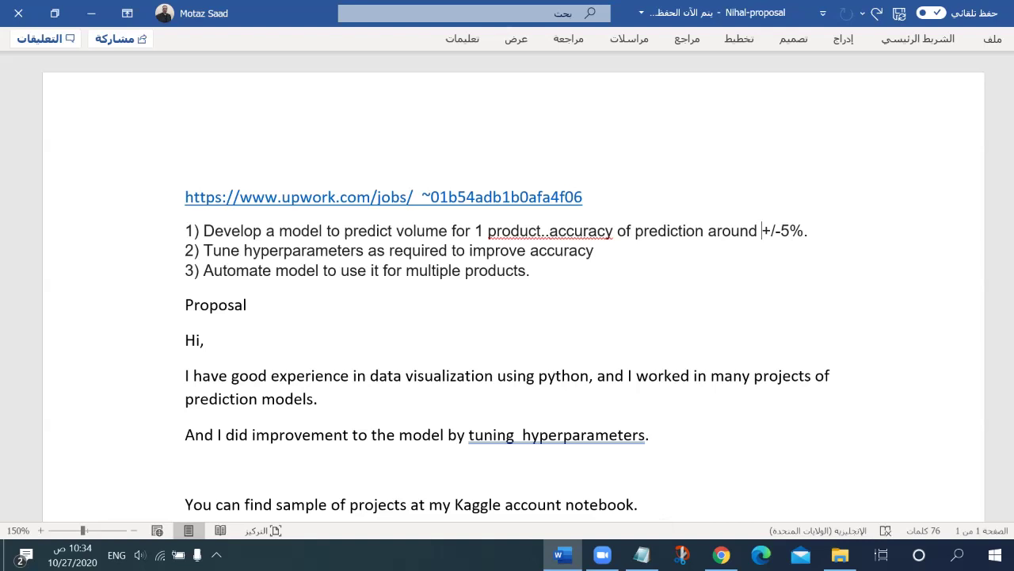
key(Right)
key(shift+Right)
key(shift+Right)
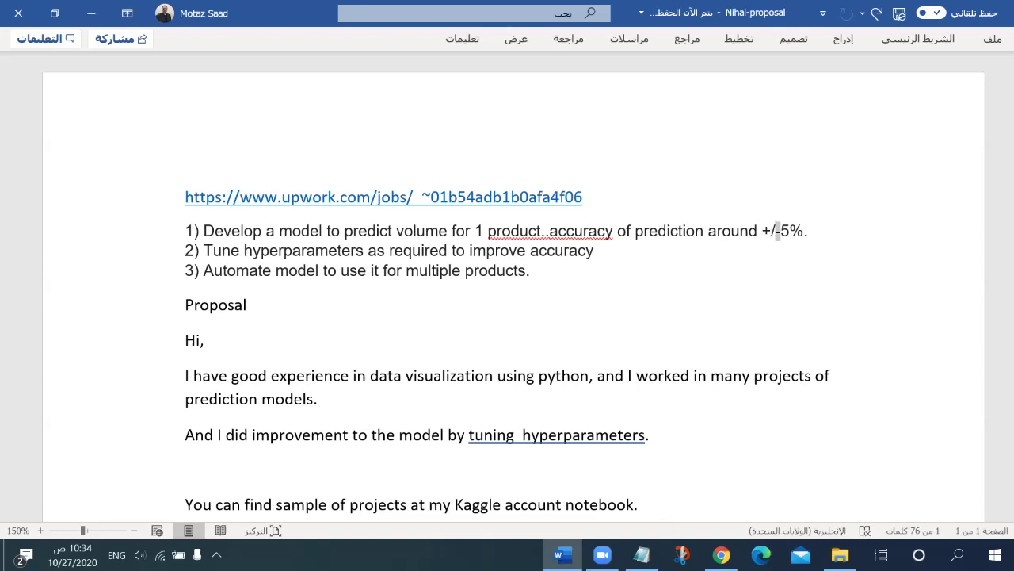
key(shift+Right)
Delete the extra period so requirement 1 reads 'product. accuracy of prediction'.
click(595, 250)
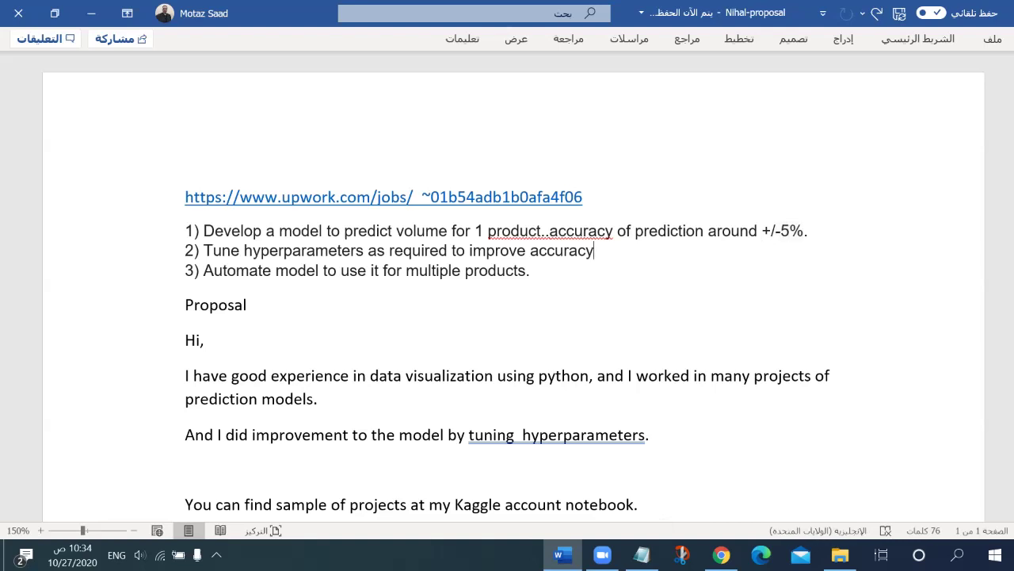
key(shift+Home)
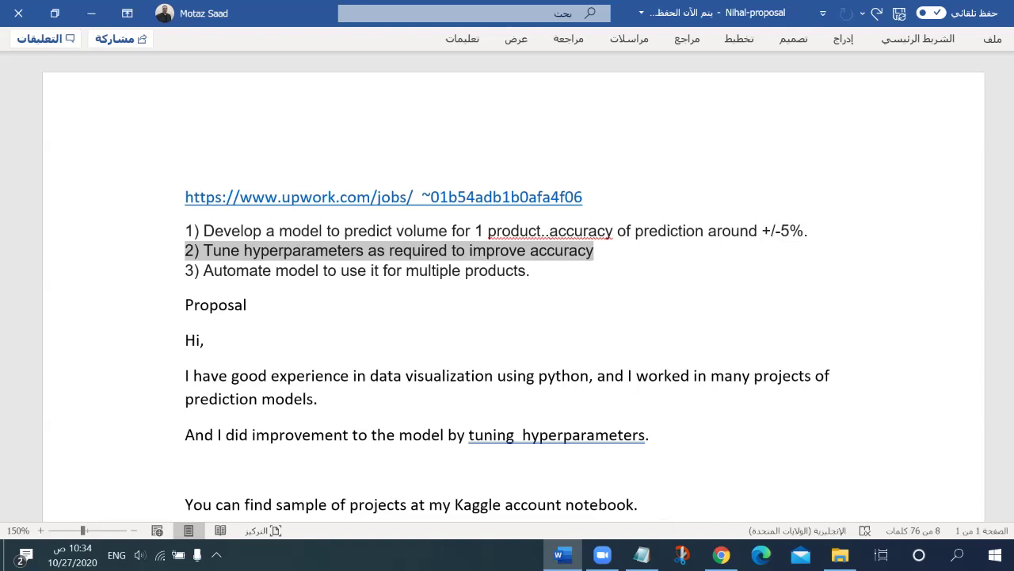
key(Down)
key(shift+Down)
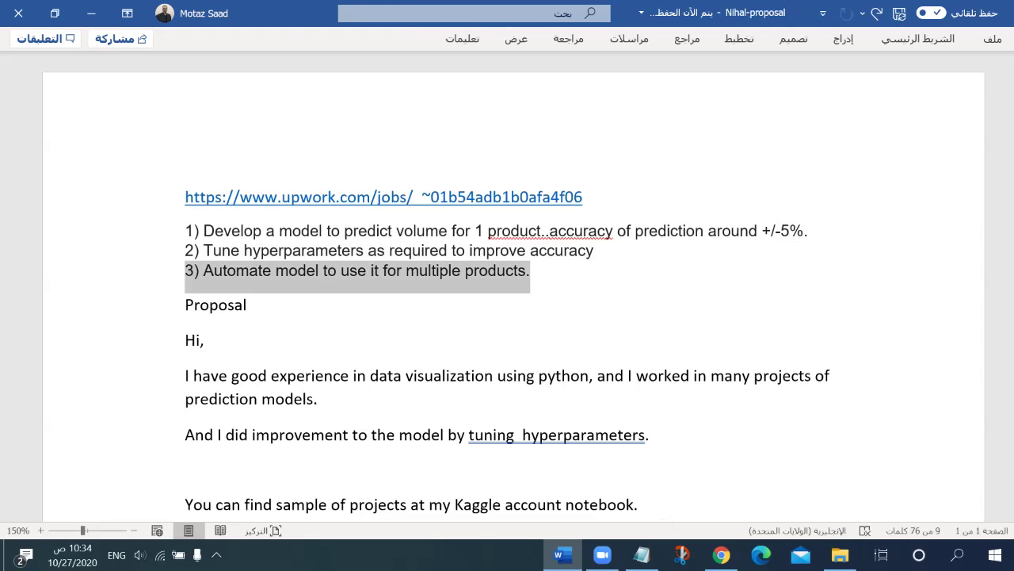
key(Right)
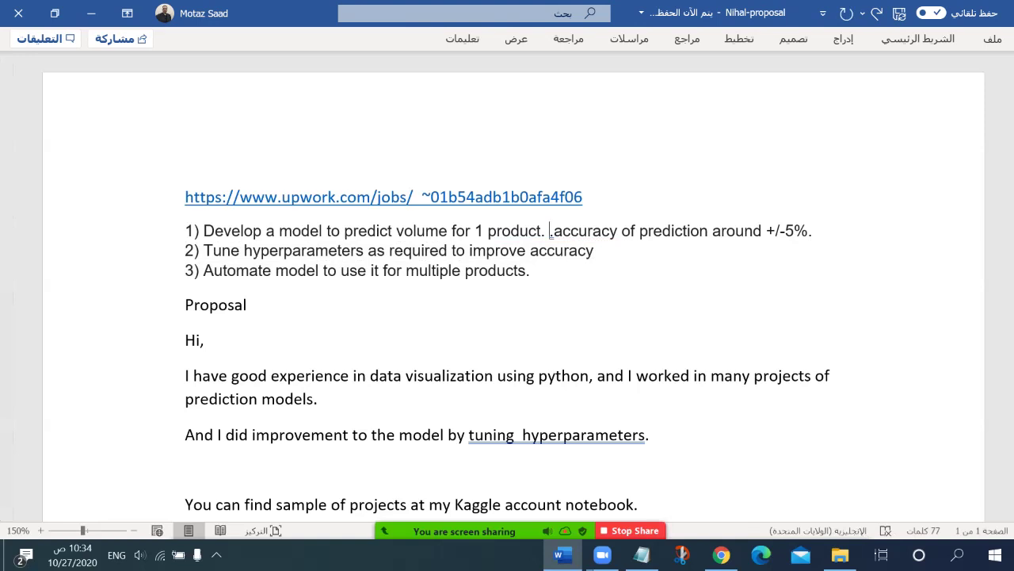
key(BackSpace)
key(Left)
key(Left)
key(Left)
key(Left)
key(Right)
key(Right)
key(shift+Left)
key(shift+Left)
key(shift+Left)
key(shift+Left)
key(shift+Left)
key(shift+Left)
key(shift+Left)
click(531, 271)
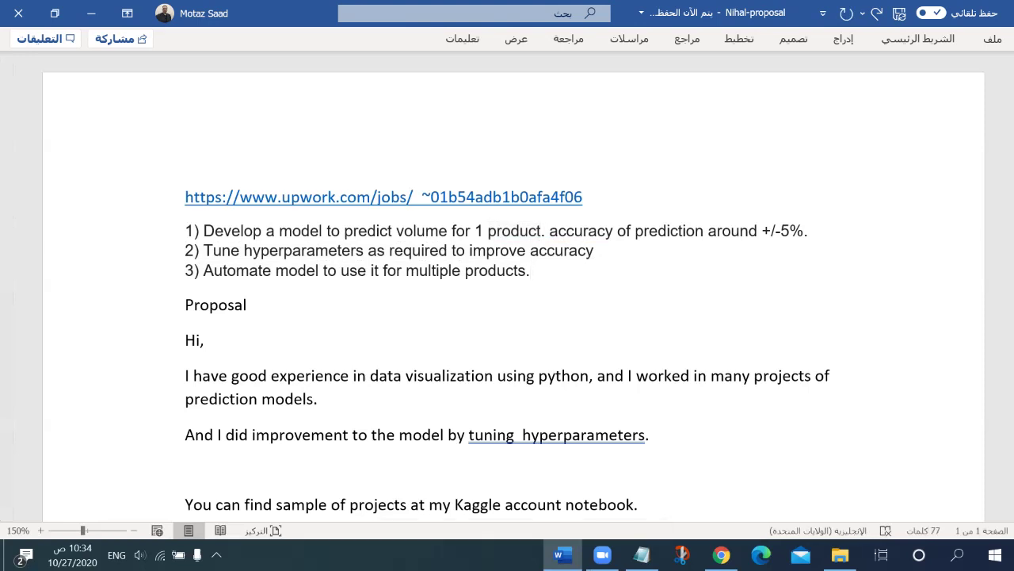
key(shift+Home)
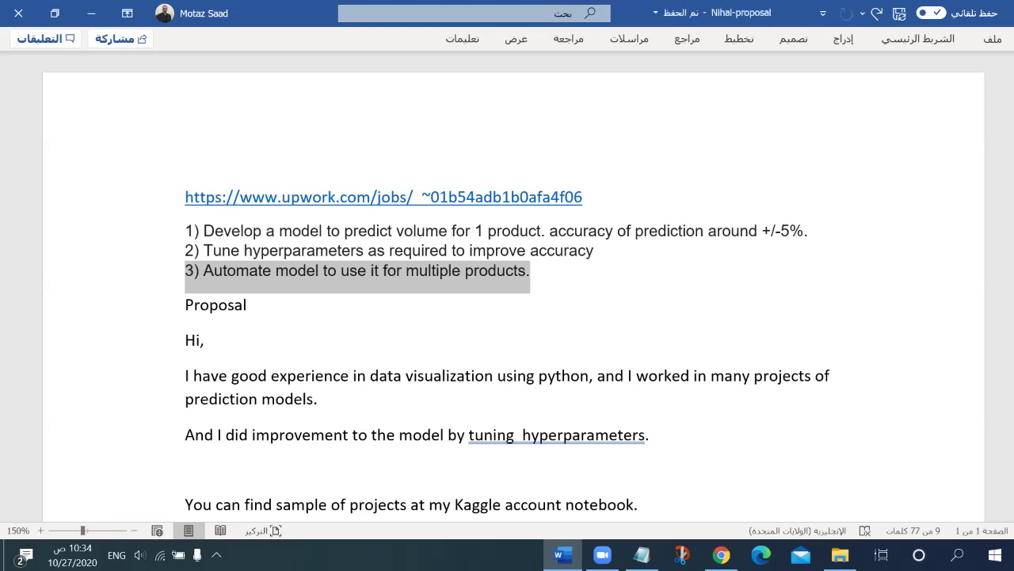
Review the requirements by selecting phrases in the first and third items.
scroll(507, 317, down, 3)
scroll(507, 317, up, 2)
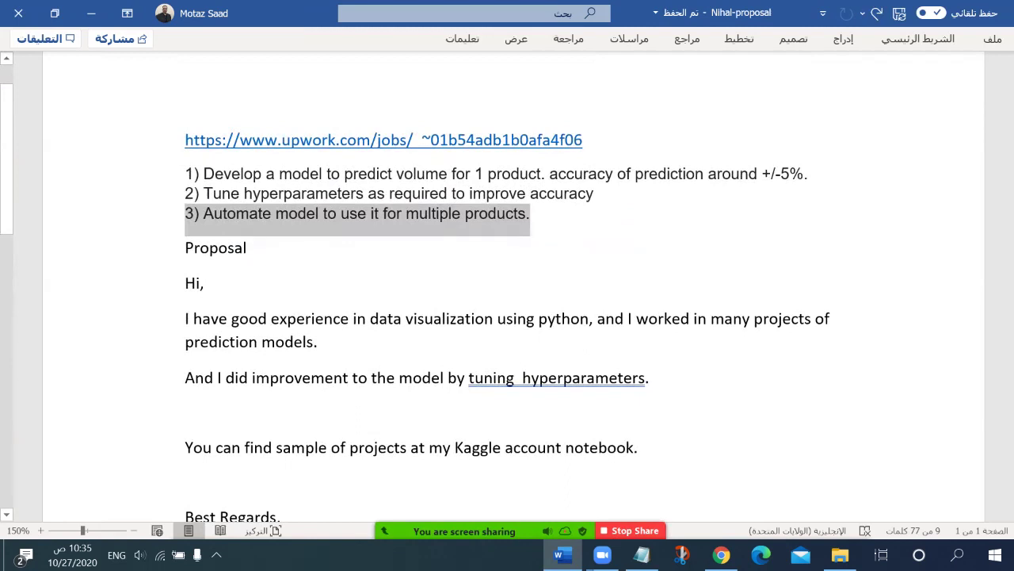
scroll(507, 317, up, 2)
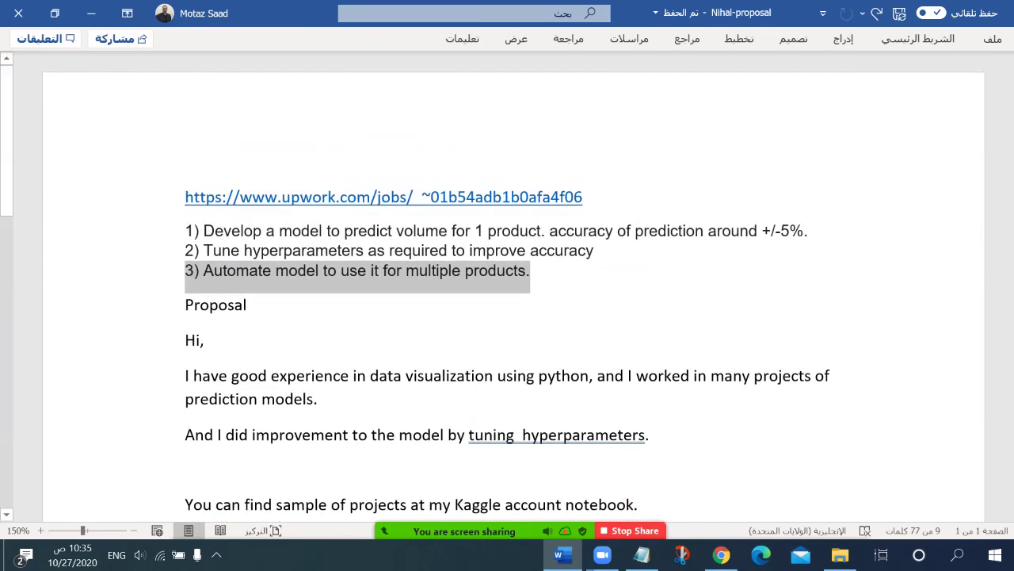
click(486, 250)
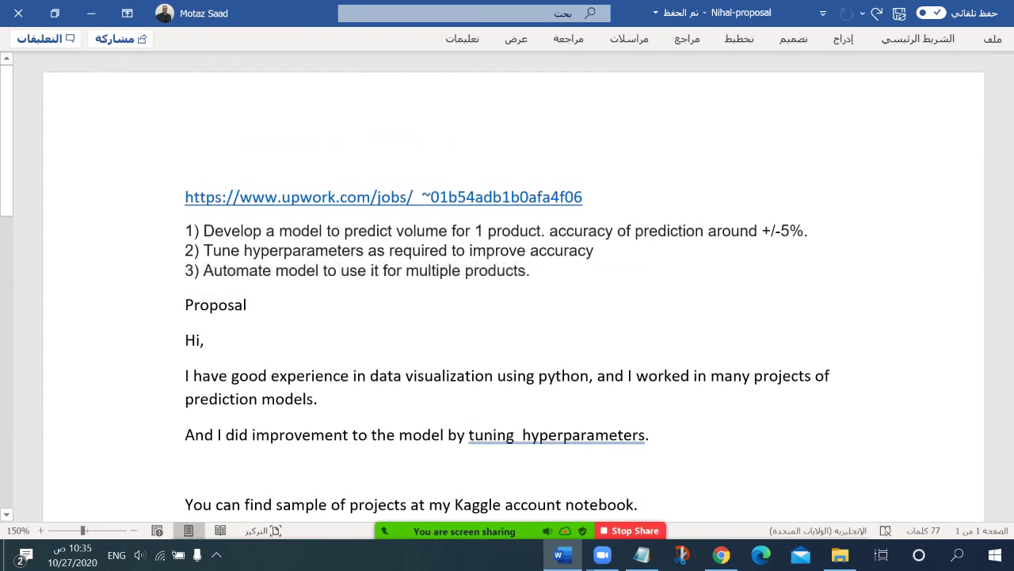
drag(548, 231, 200, 231)
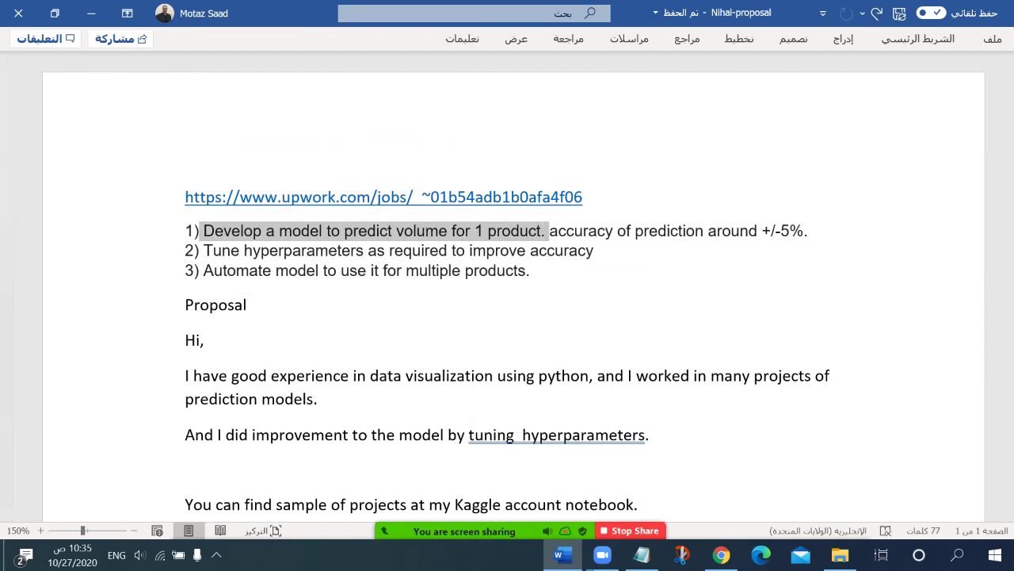
drag(200, 231, 200, 231)
drag(204, 271, 526, 270)
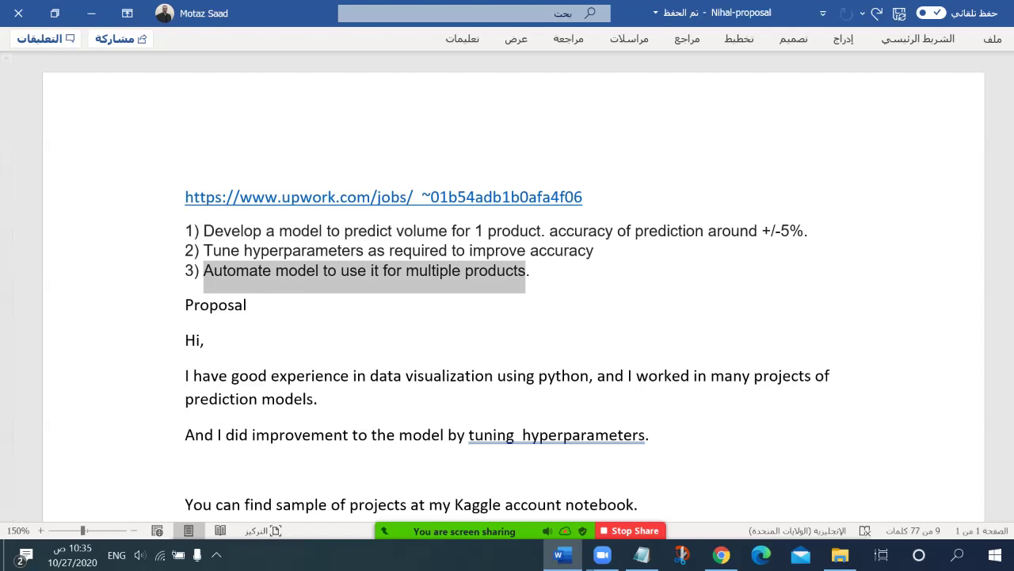
drag(542, 231, 345, 231)
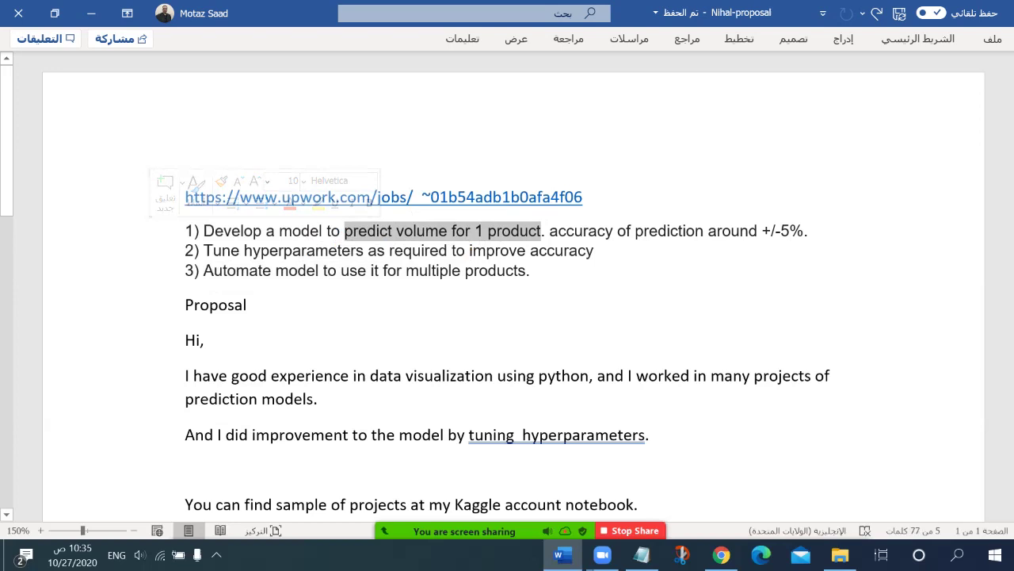
drag(464, 271, 204, 270)
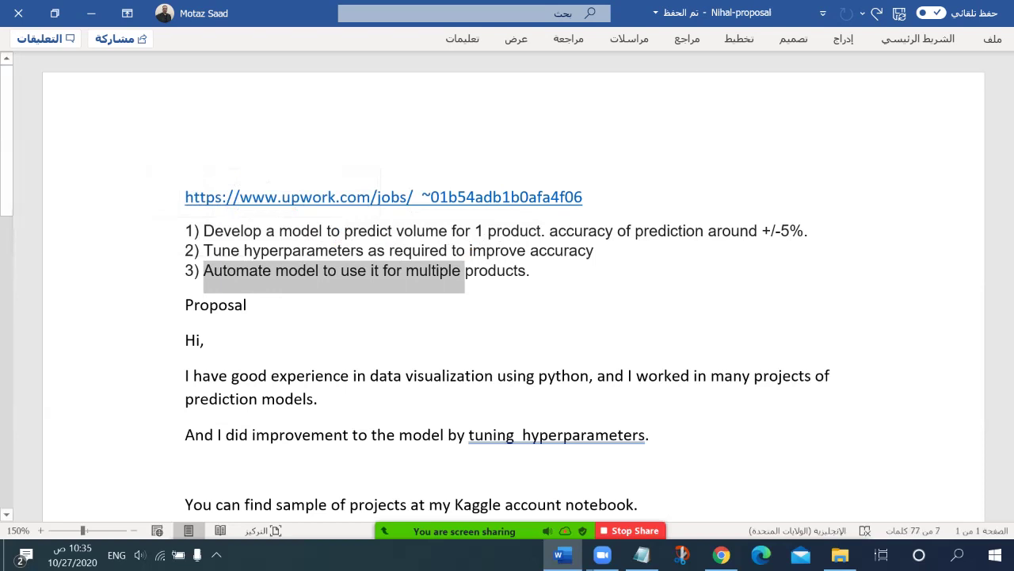
Make the 'Proposal' heading line bold.
click(185, 305)
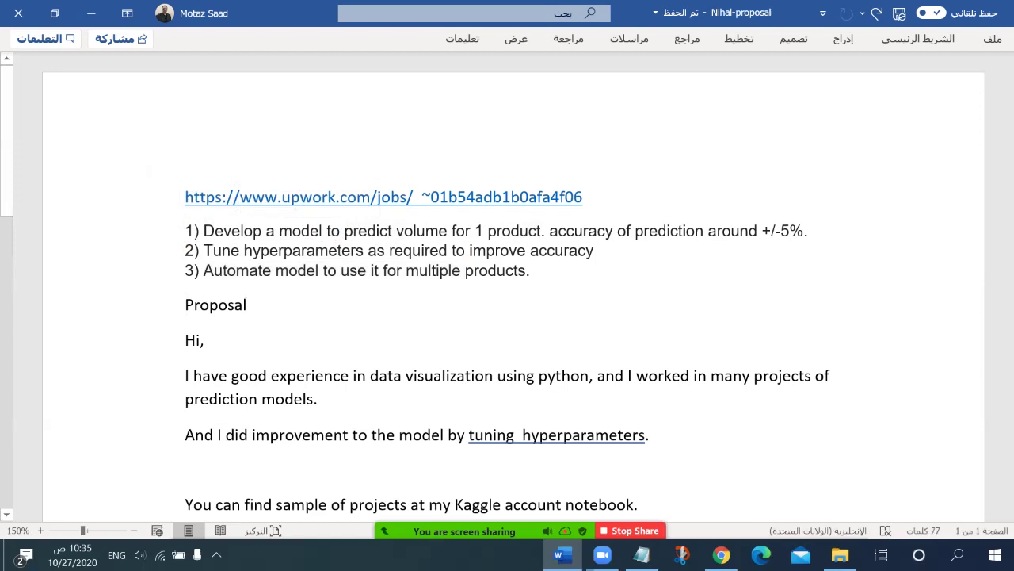
triple_click(218, 305)
key(ctrl+b)
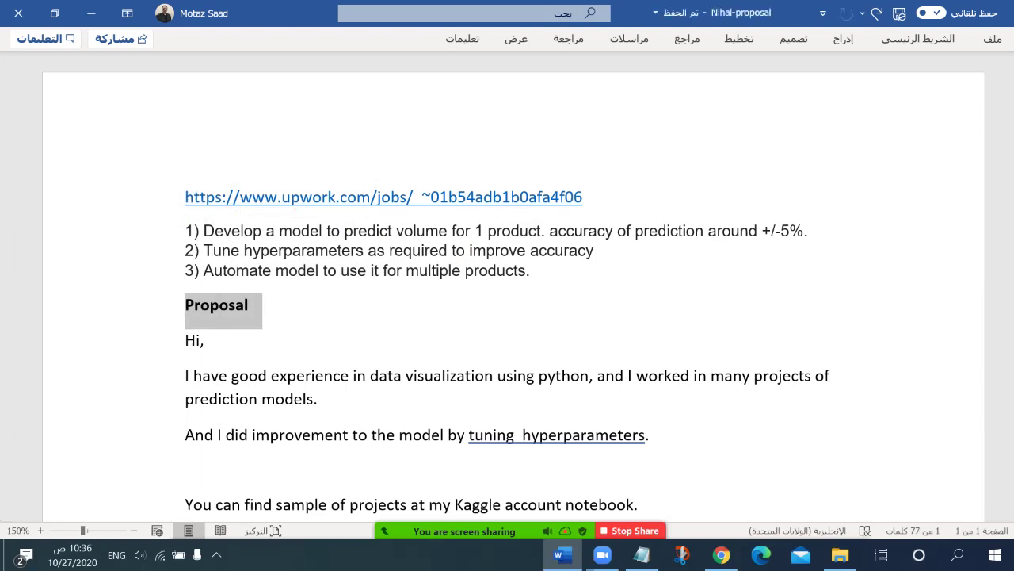
click(721, 555)
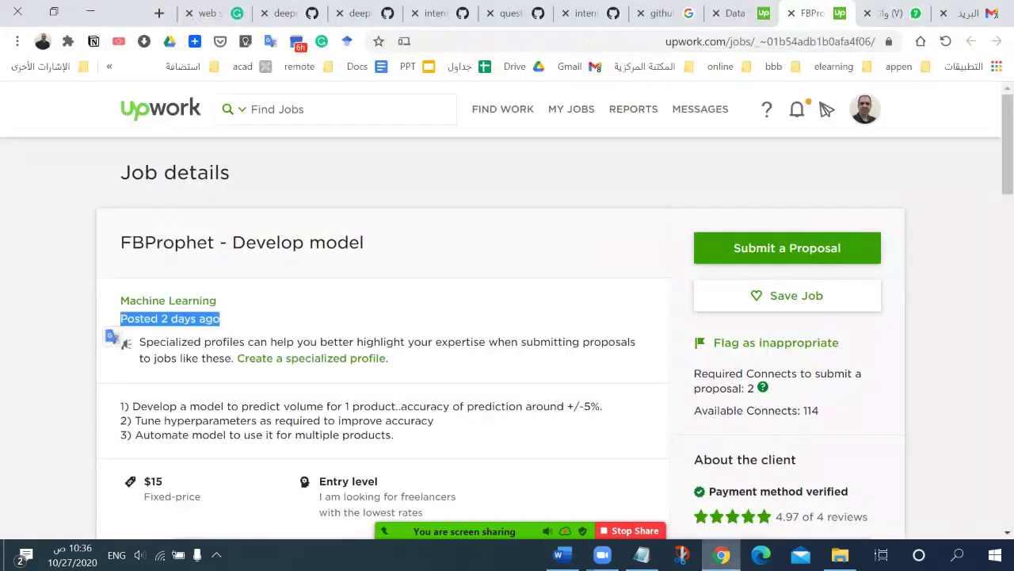
double_click(153, 481)
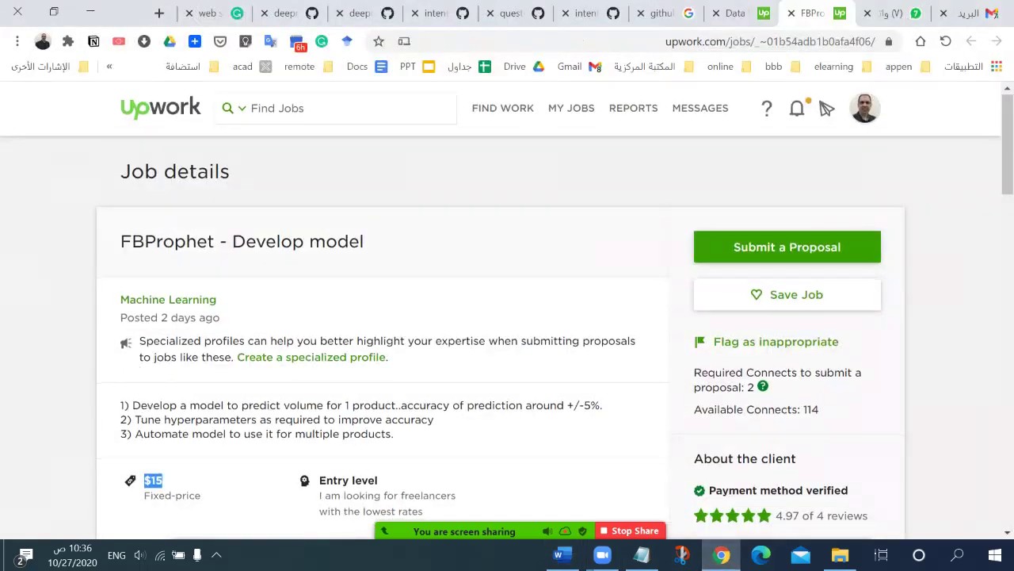
scroll(507, 317, down, 2)
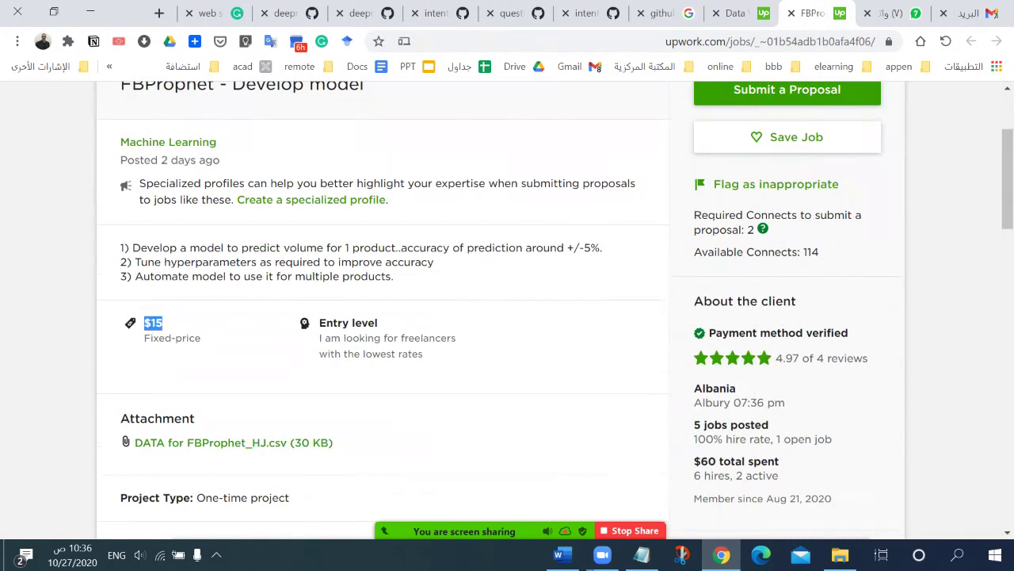
drag(424, 354, 318, 322)
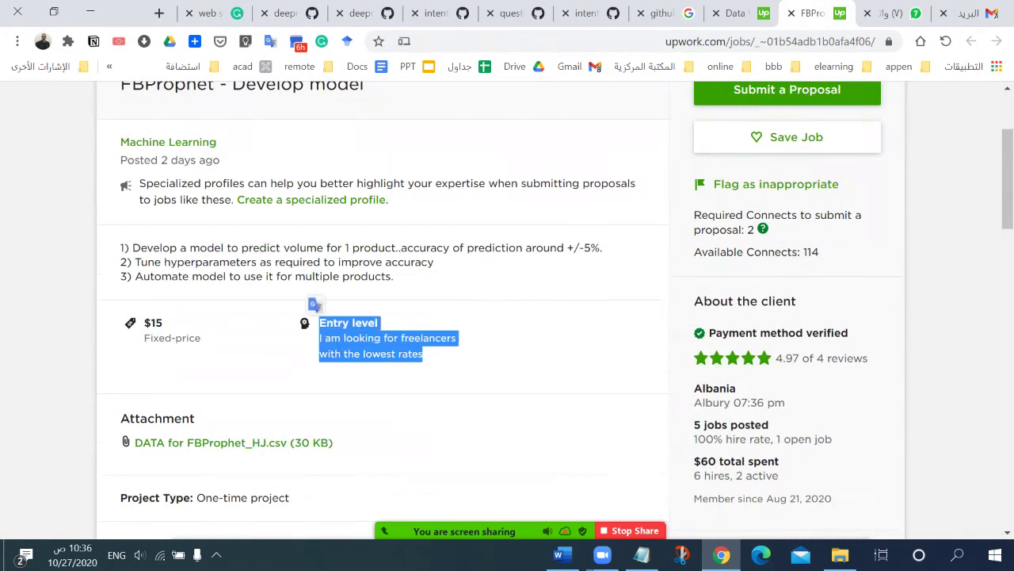
drag(406, 261, 119, 262)
click(119, 261)
drag(394, 276, 121, 248)
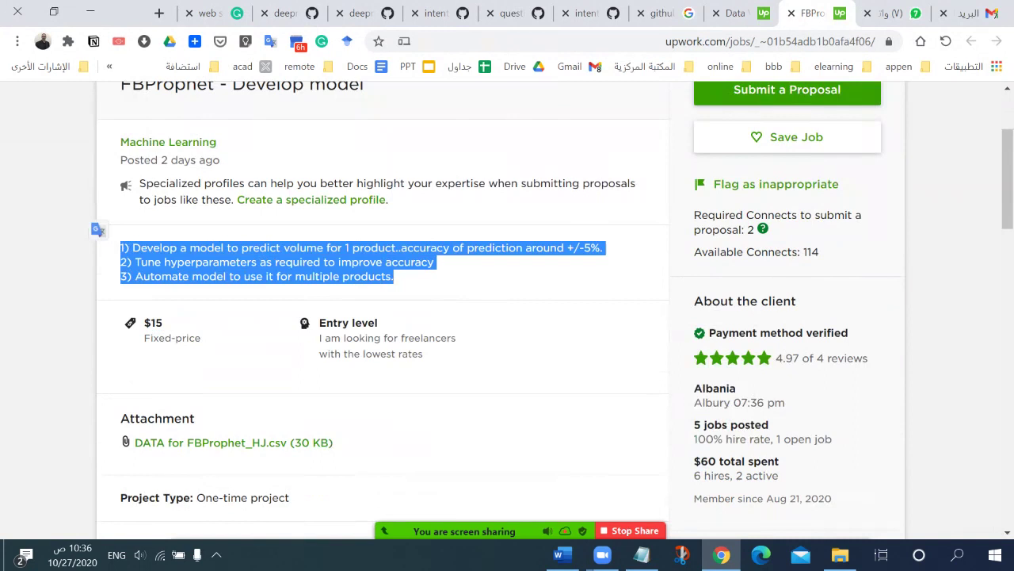
click(324, 324)
drag(319, 322, 379, 322)
drag(423, 353, 319, 338)
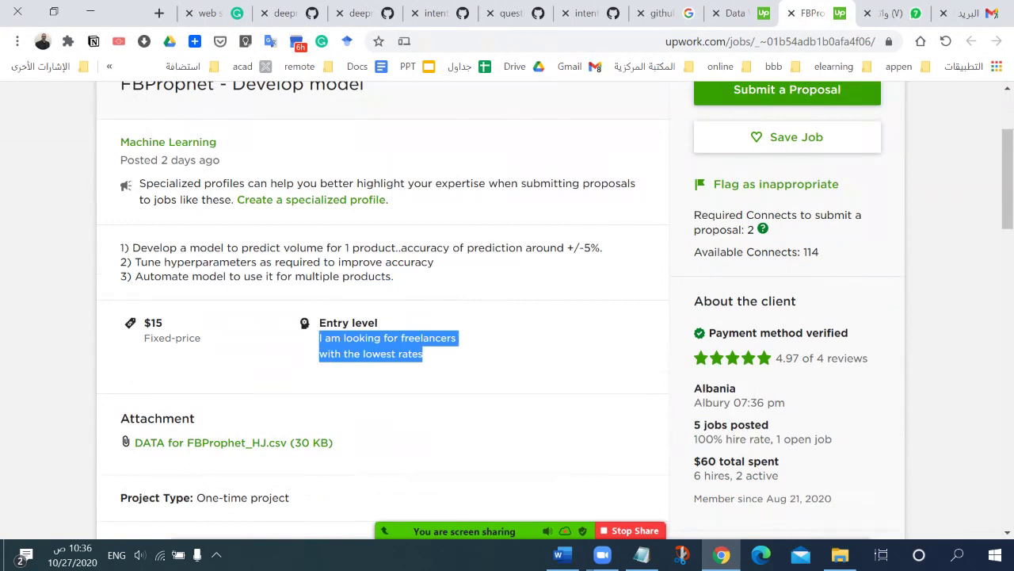
click(340, 367)
drag(423, 353, 319, 339)
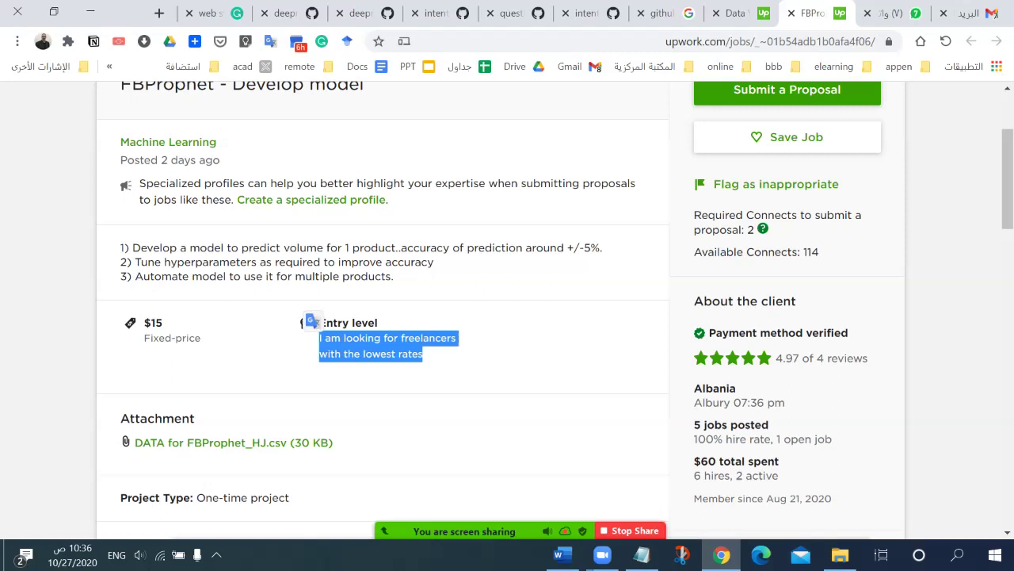
Download the 'DATA for FBProphet_HJ.csv' attachment into the propsals folder and open it in Excel.
click(233, 283)
scroll(233, 284, down, 2)
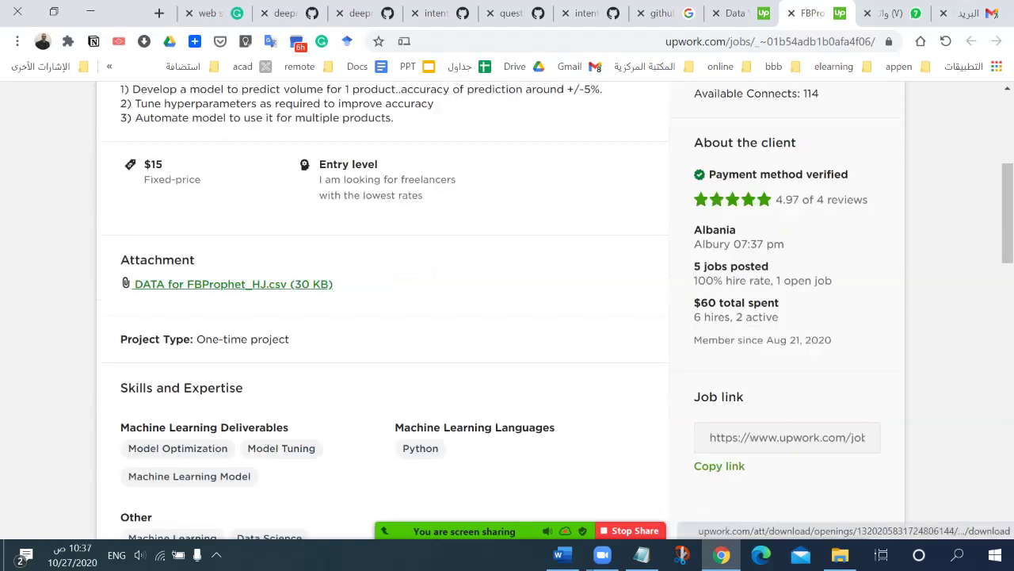
click(233, 284)
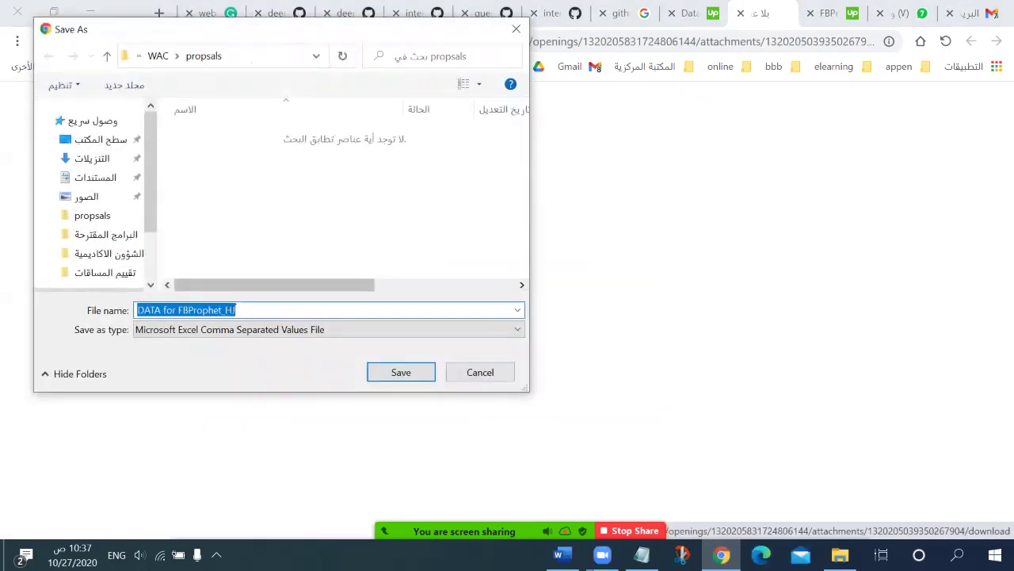
key(Return)
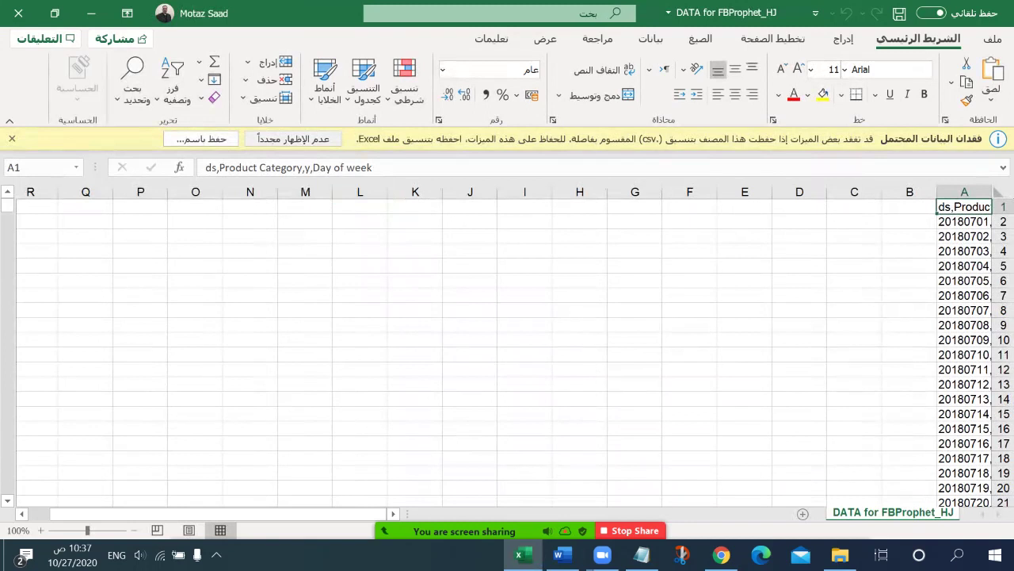
Split column A with comma-delimited Text to Columns into ds, Product Category, y and Day of week.
click(293, 139)
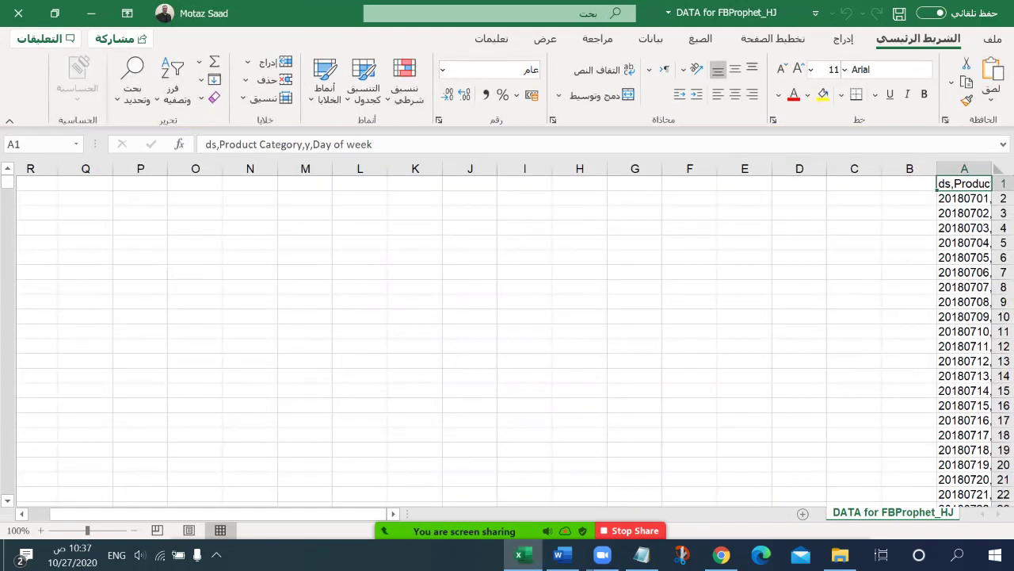
click(964, 169)
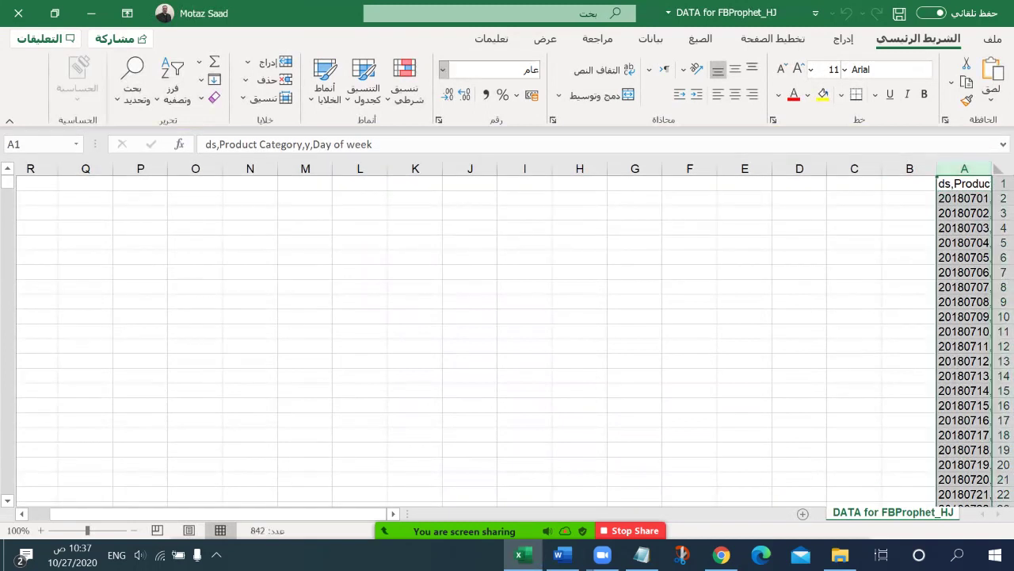
click(650, 38)
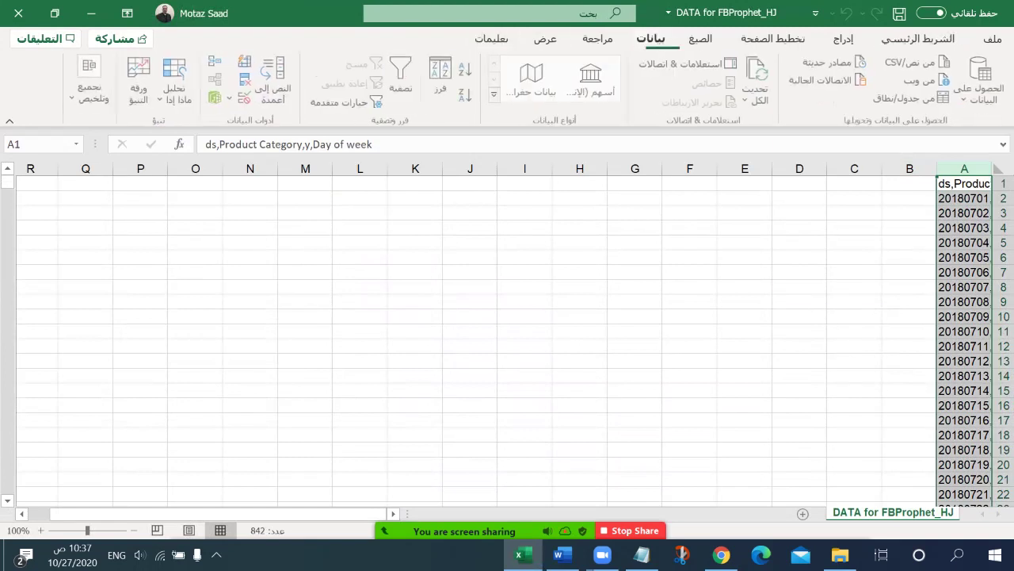
click(275, 80)
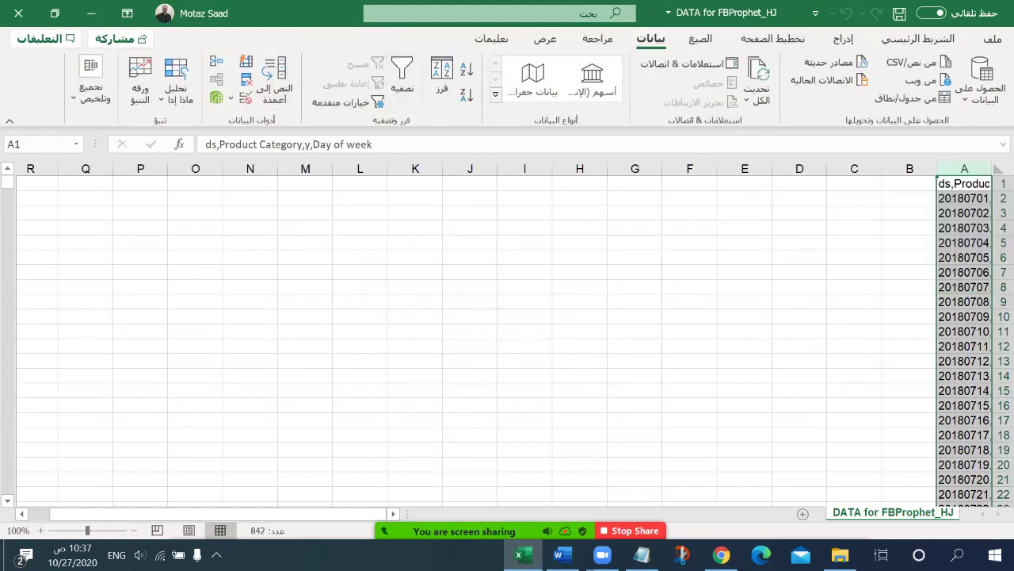
click(409, 404)
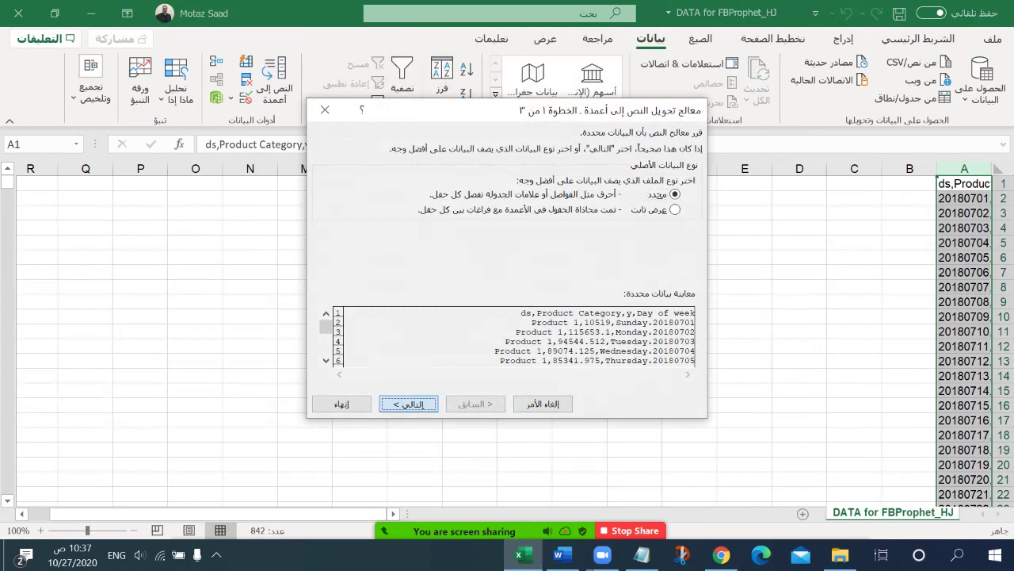
click(690, 177)
click(690, 193)
click(690, 192)
click(689, 208)
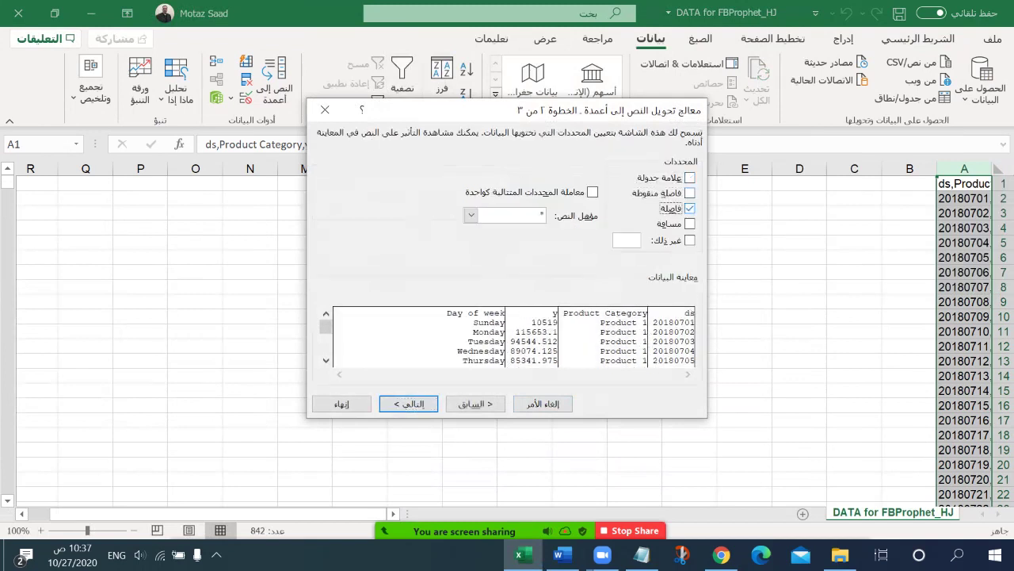
click(408, 403)
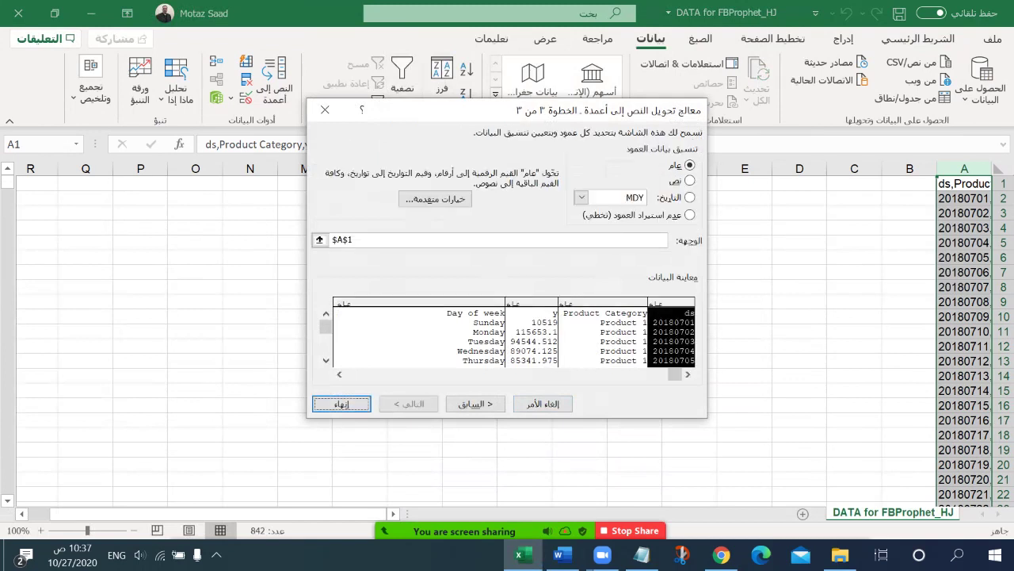
click(342, 403)
click(469, 332)
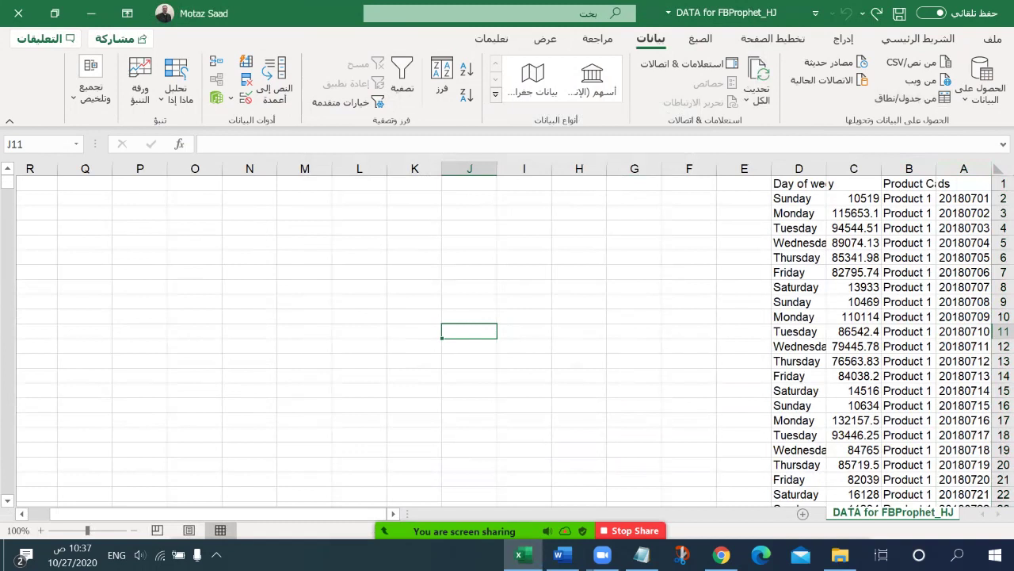
Set the sheet to left-to-right and widen columns B, C and D to fit their contents.
click(773, 38)
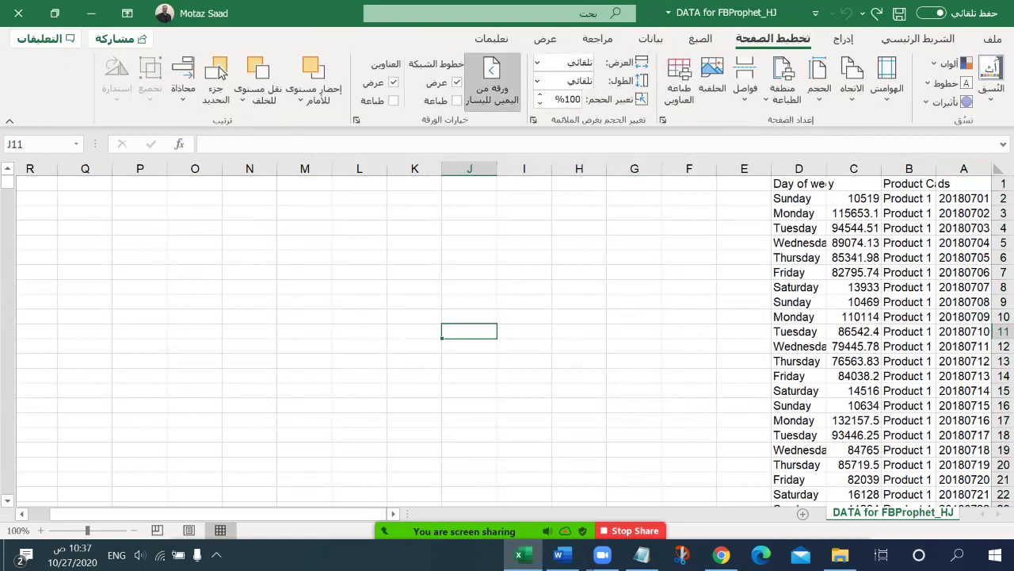
click(492, 80)
key(ctrl+Home)
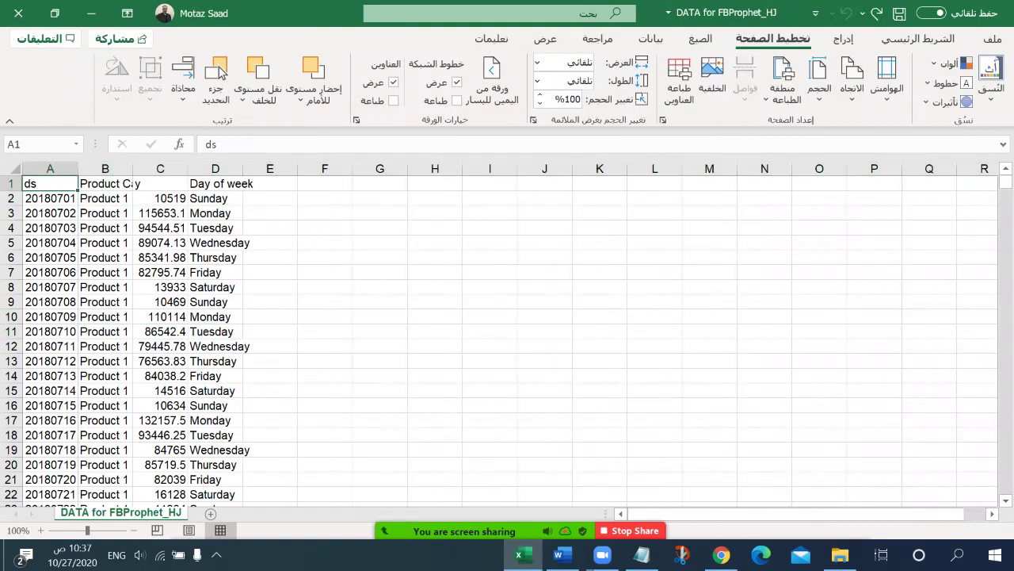
double_click(132, 169)
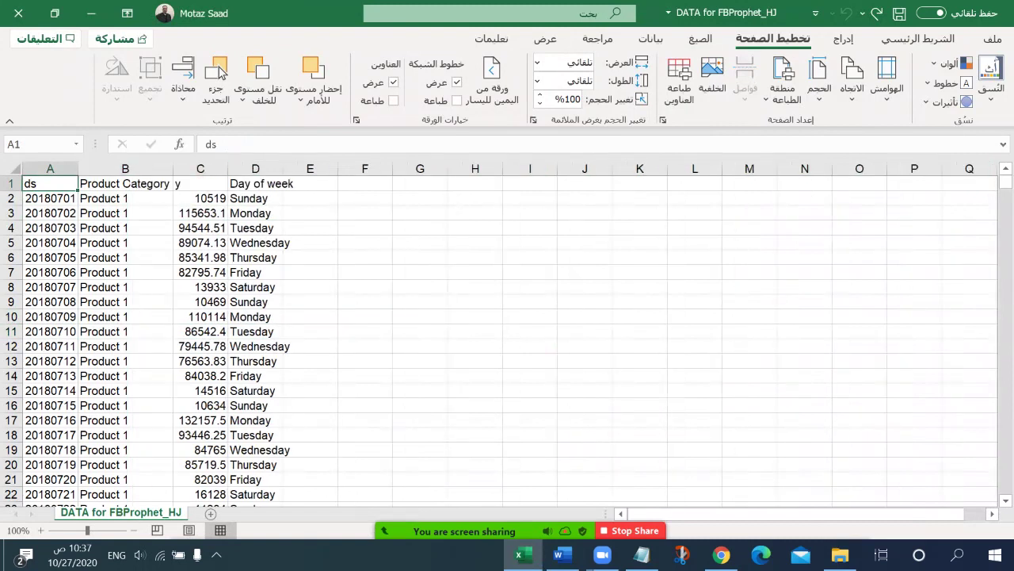
double_click(228, 169)
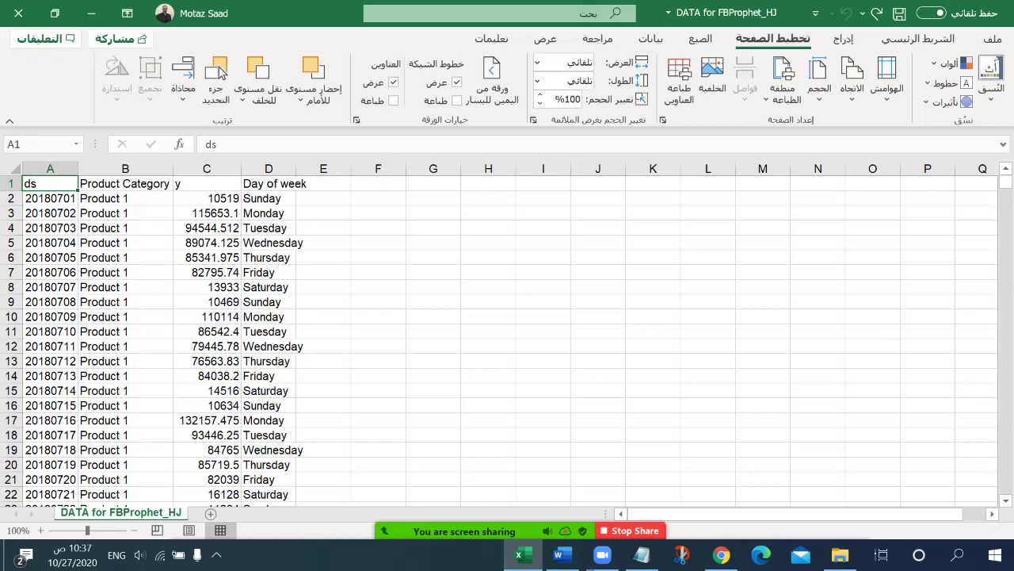
double_click(296, 168)
click(206, 302)
Select the ds dates in column A and the Product Category values in column B.
click(50, 198)
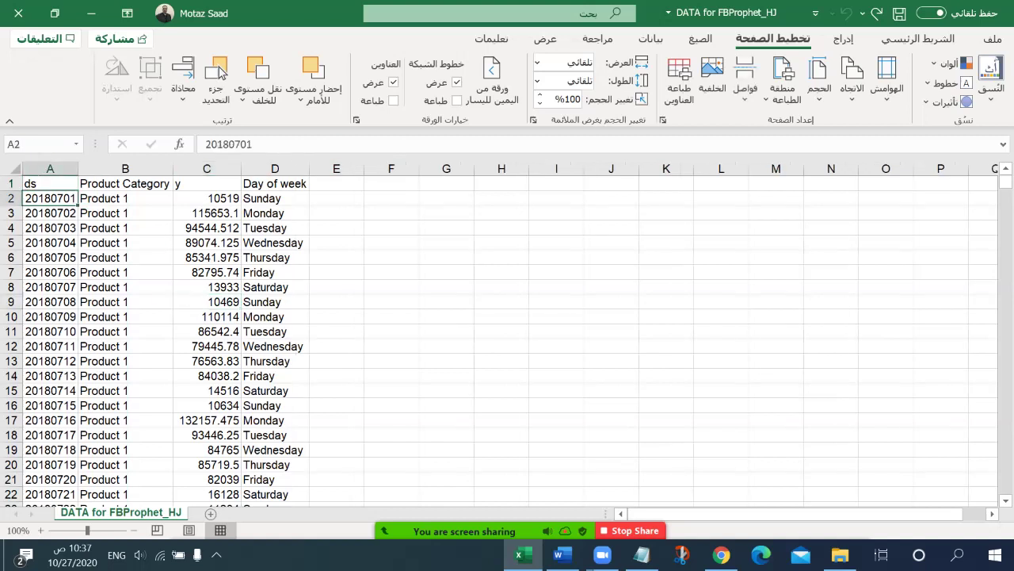
key(Down)
key(Down)
key(Down)
key(Down)
key(Down)
key(Down)
key(Down)
key(Down)
key(Up)
key(Up)
key(Up)
key(Up)
key(Up)
key(Up)
key(Up)
key(Up)
key(Up)
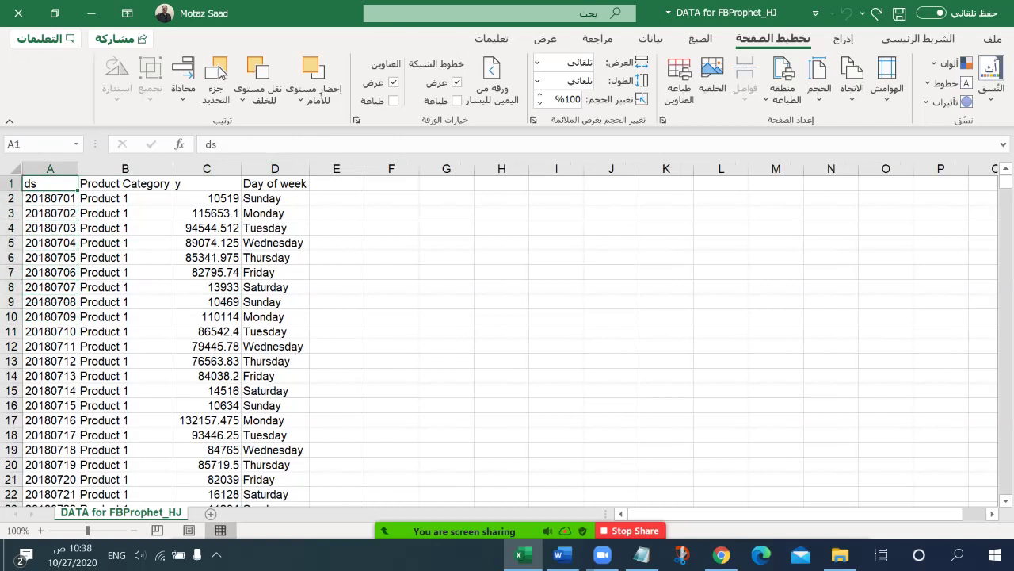
key(ctrl+shift+Down)
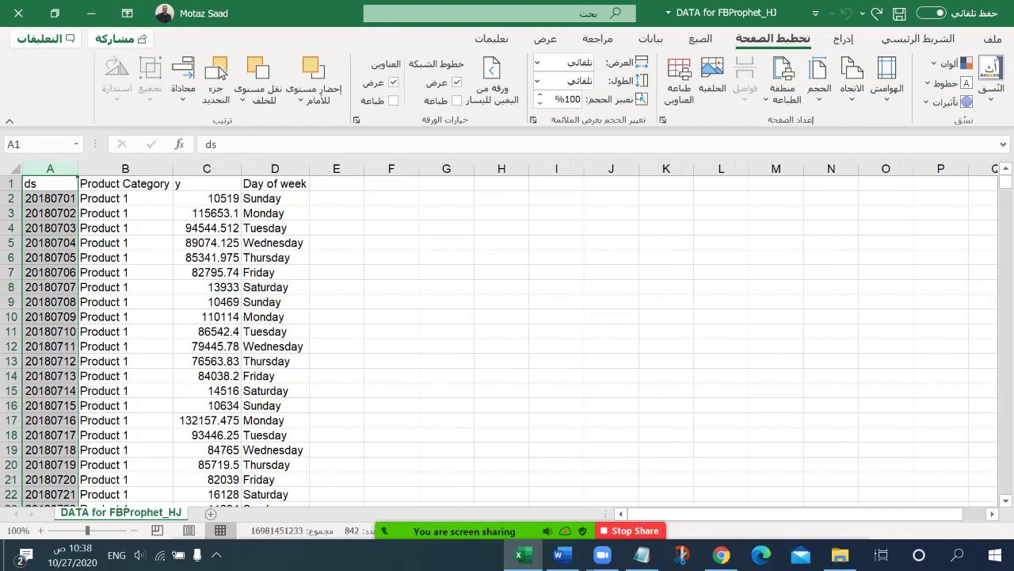
drag(125, 198, 125, 499)
scroll(125, 333, down, 10)
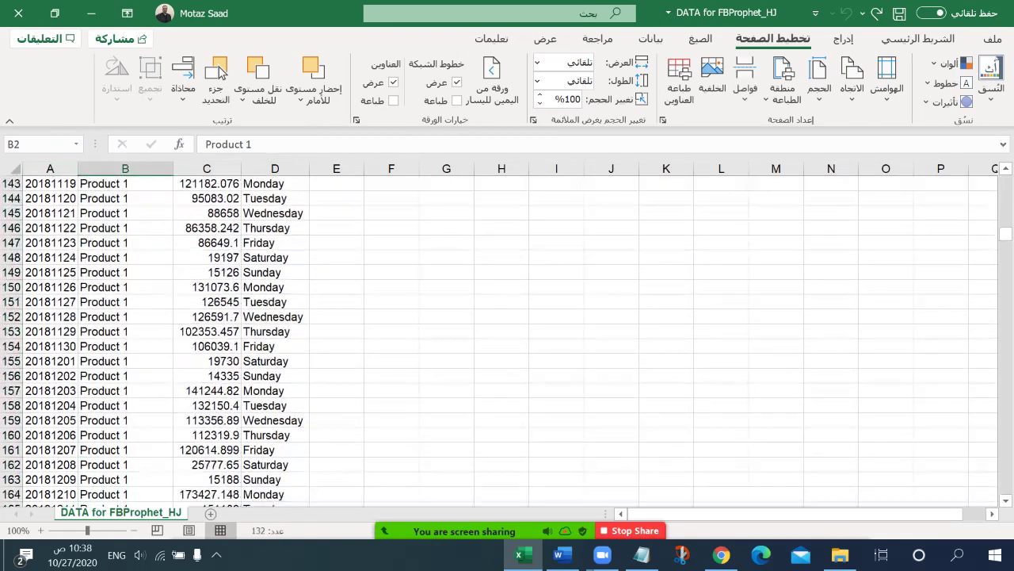
drag(1006, 234, 1006, 180)
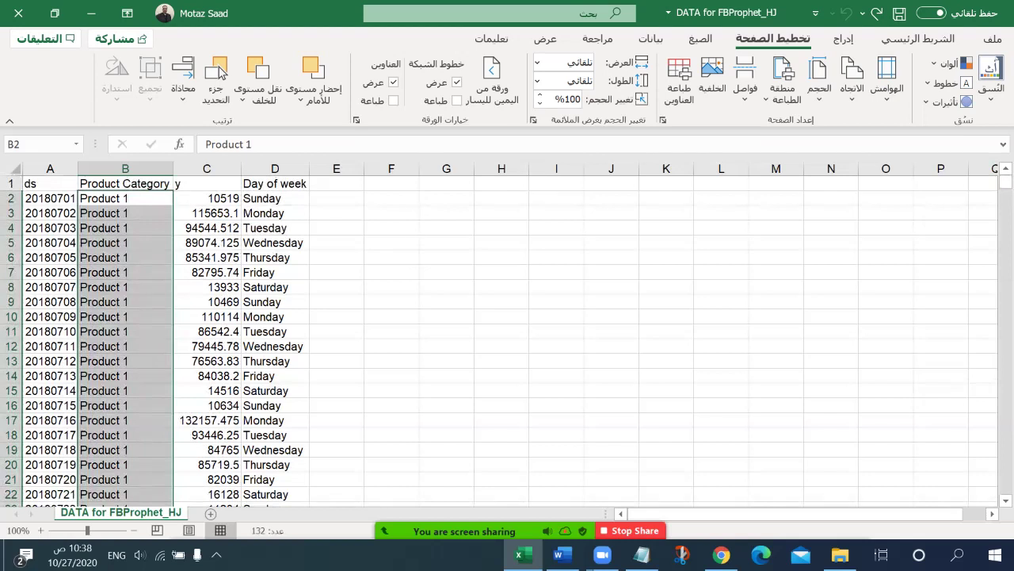
Inspect the first Product Category and y values, such as 10519 in C2.
click(125, 213)
click(125, 198)
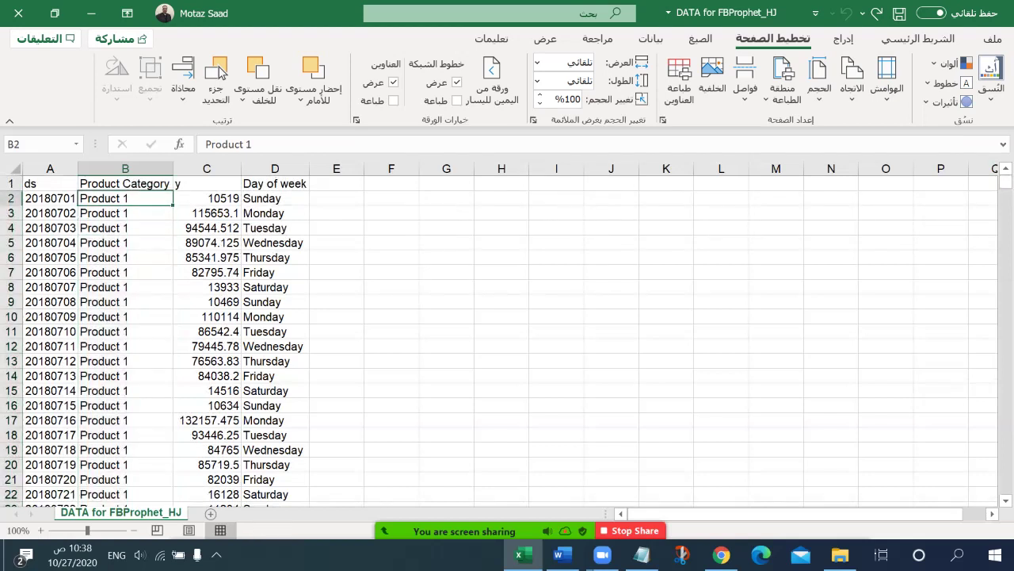
click(207, 198)
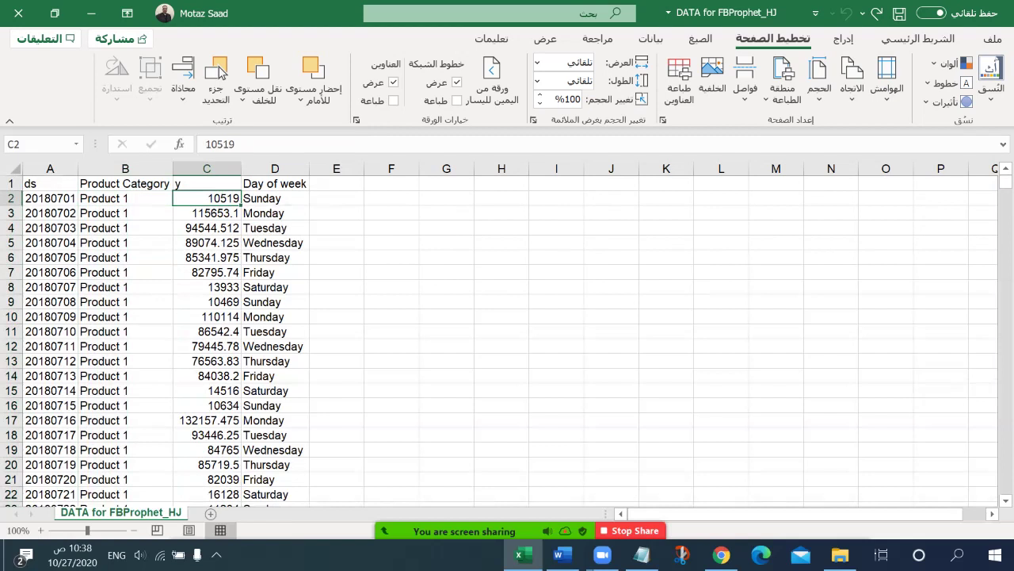
click(125, 198)
click(207, 198)
click(207, 183)
click(207, 198)
click(206, 183)
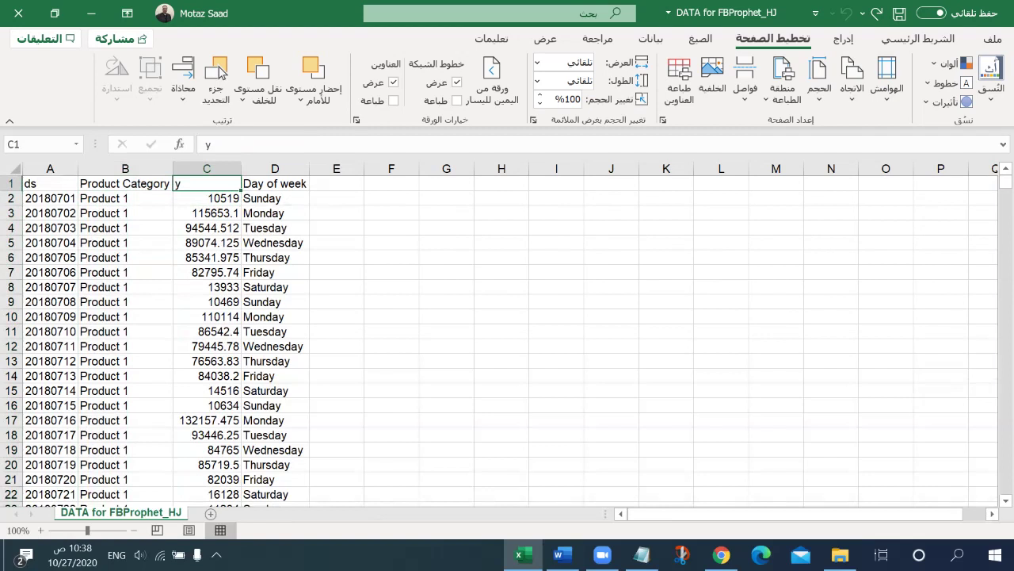
Step through the Day of week values and the first ds dates in row 2.
click(275, 198)
key(Down)
key(Down)
key(Down)
key(Down)
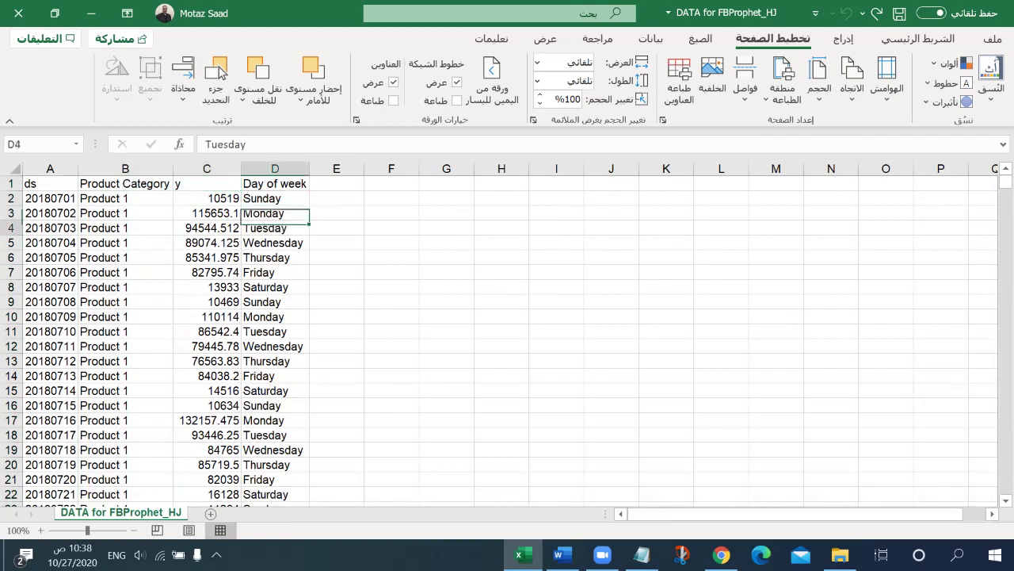
key(Down)
key(Up)
key(Up)
key(Up)
key(Up)
key(Up)
key(Up)
key(Down)
key(Up)
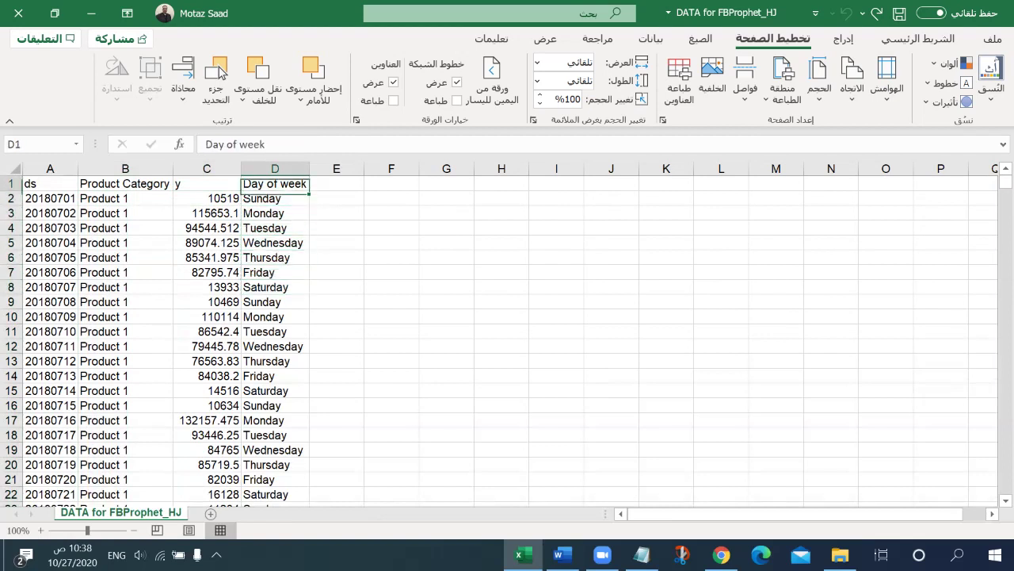
key(Down)
key(Left)
key(Left)
key(Left)
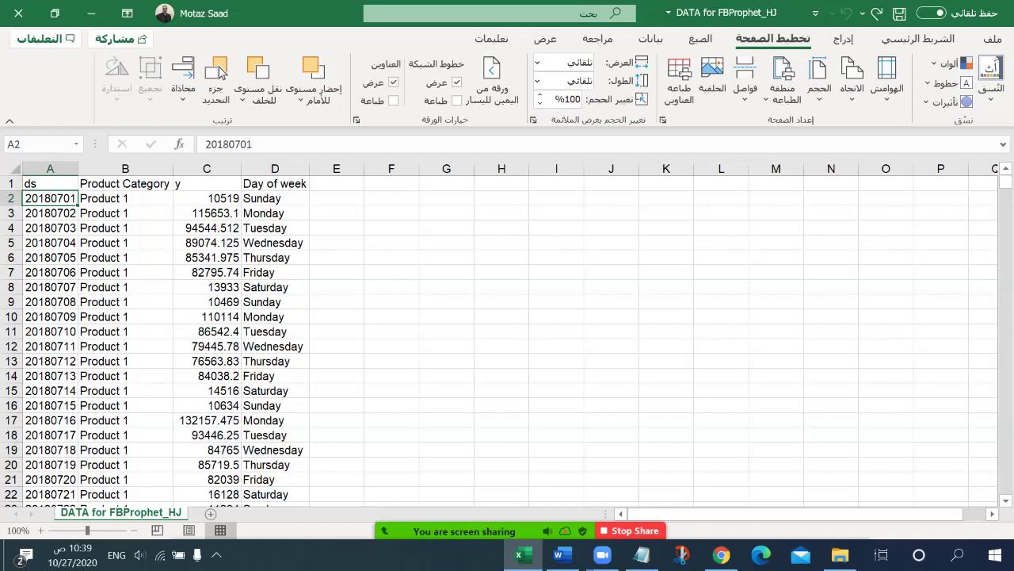
key(Down)
key(Up)
key(Down)
Enter the header 'month' in E1 and start a formula in E2.
key(Up)
key(Right)
key(Right)
key(Right)
key(Right)
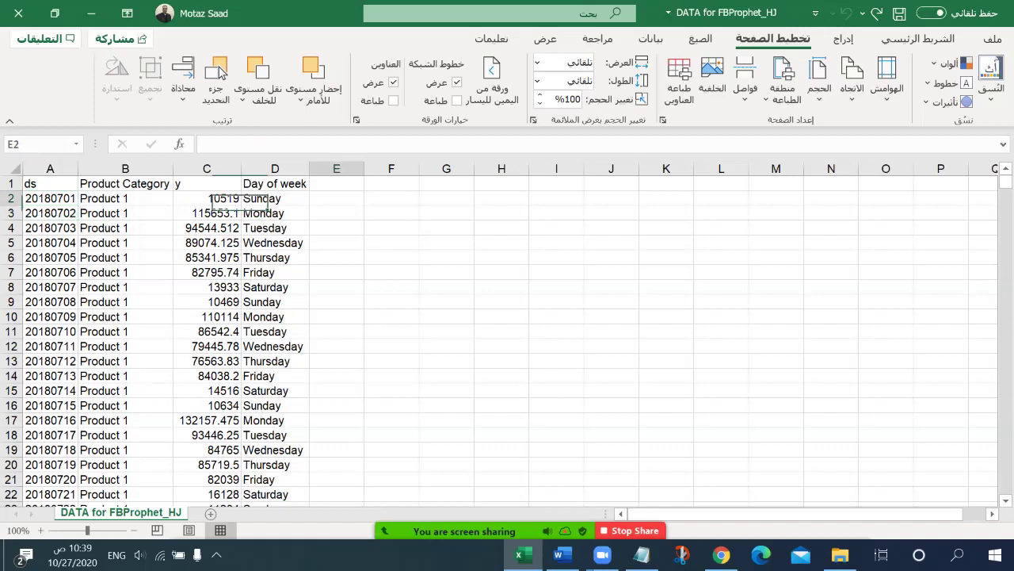
key(Up)
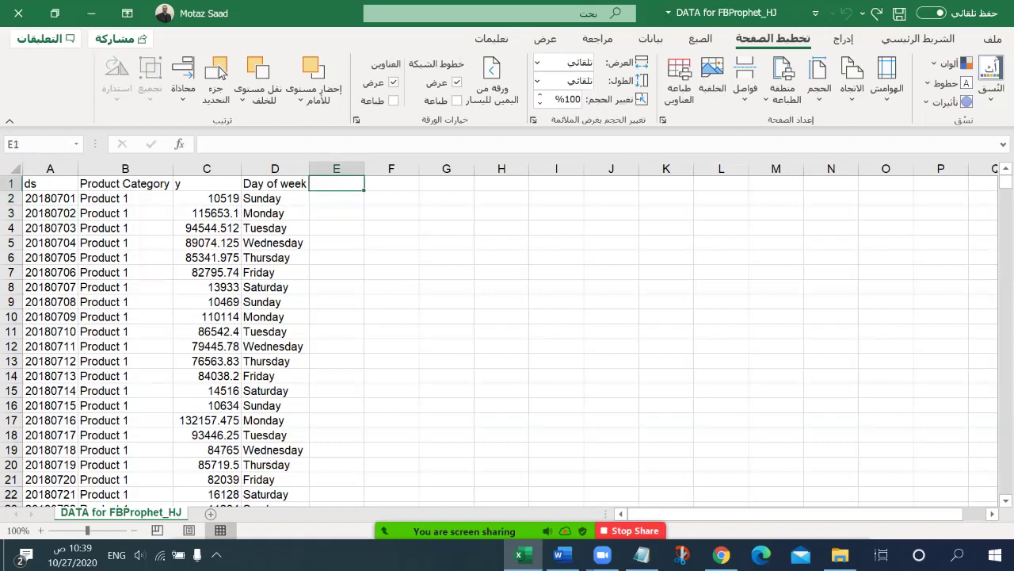
text(month)
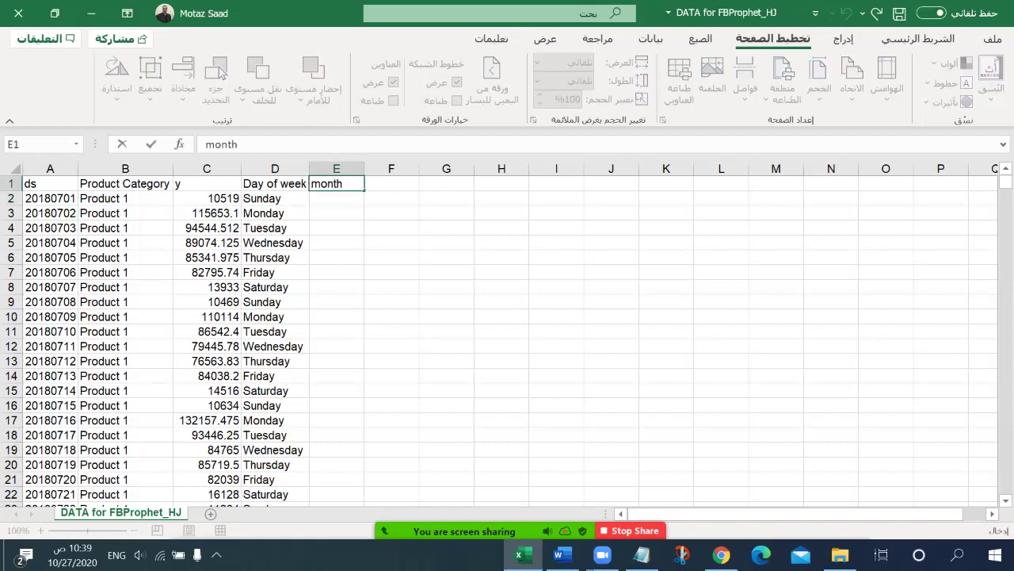
key(Return)
text(=)
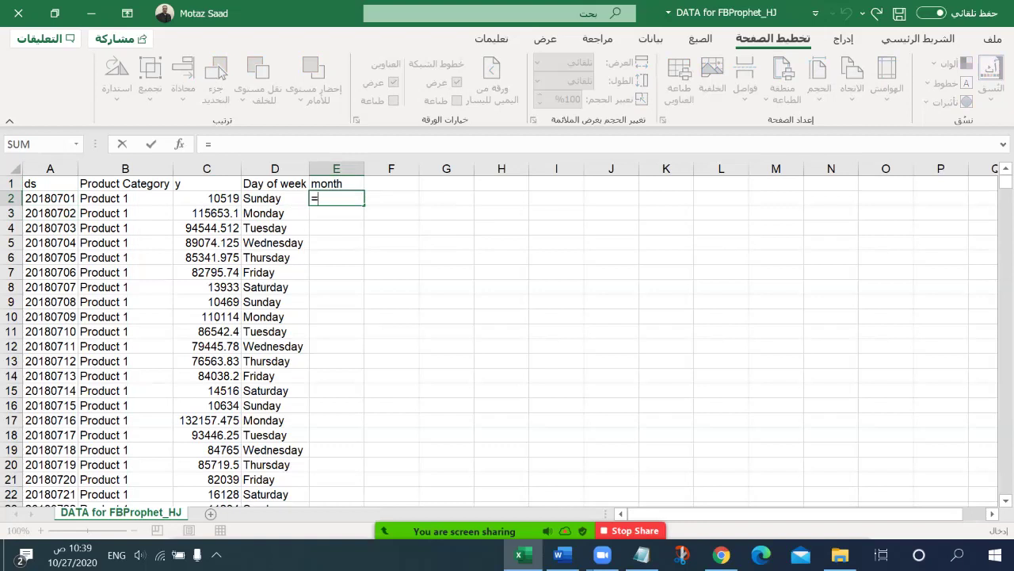
text(d)
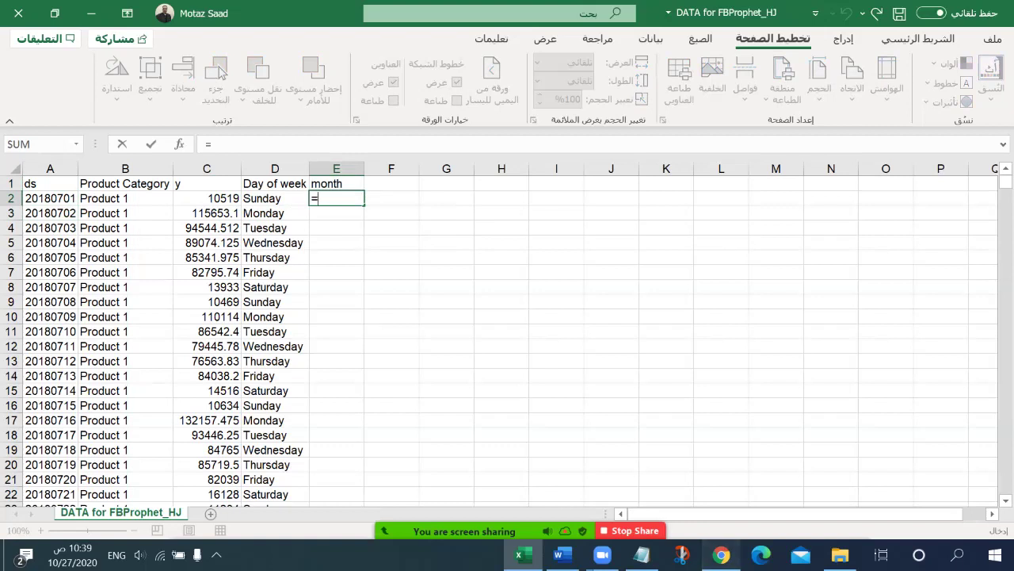
click(721, 555)
Search the web for 'excel substring' in a new Chrome tab.
click(210, 12)
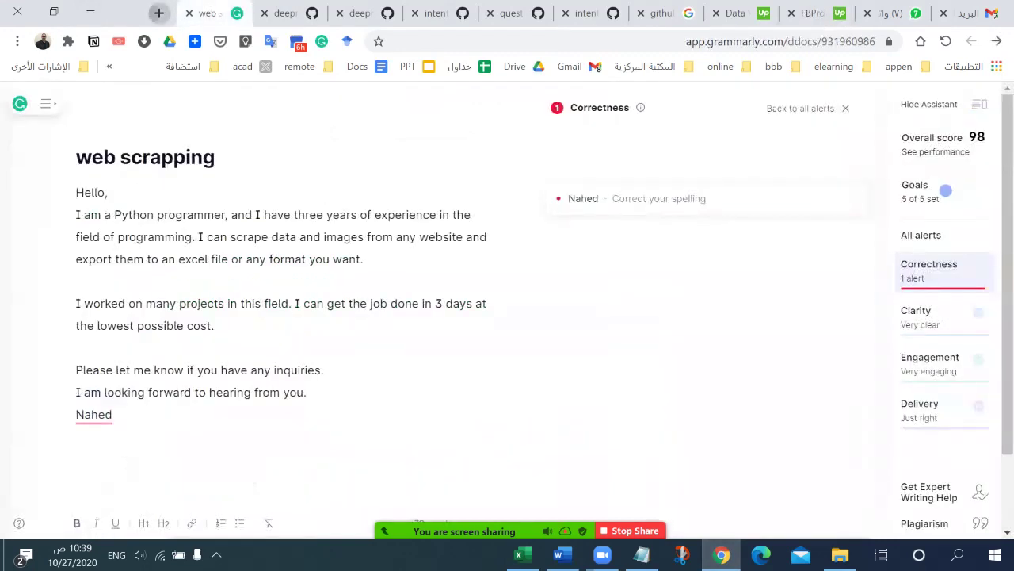
click(159, 13)
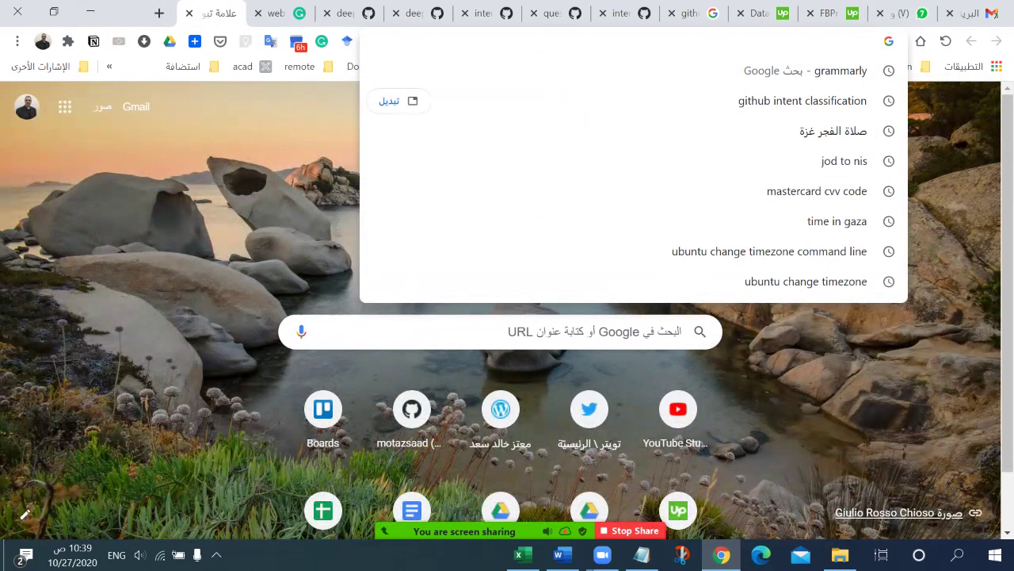
text(excel syub)
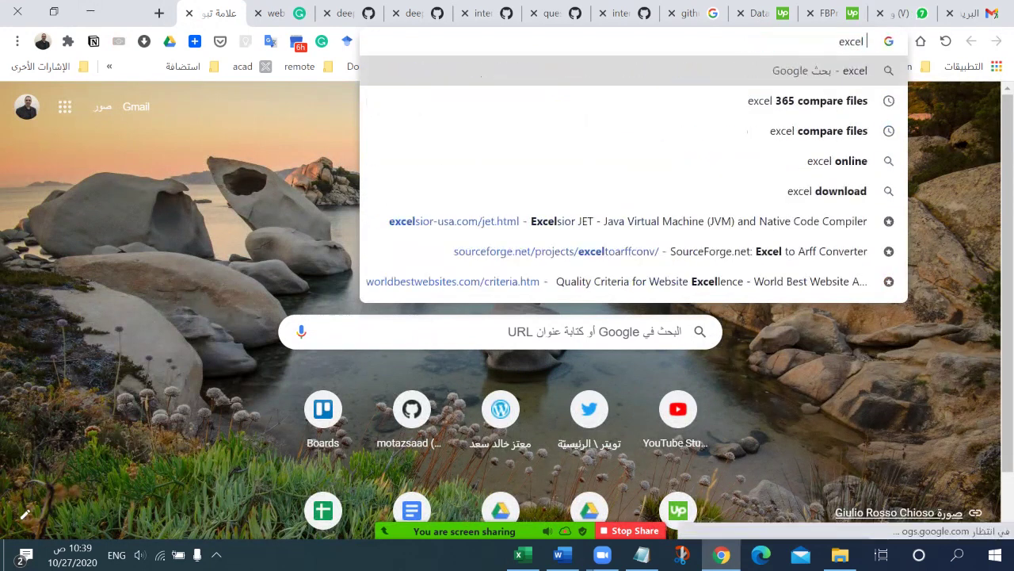
key(BackSpace)
key(BackSpace)
key(BackSpace)
text(ubs)
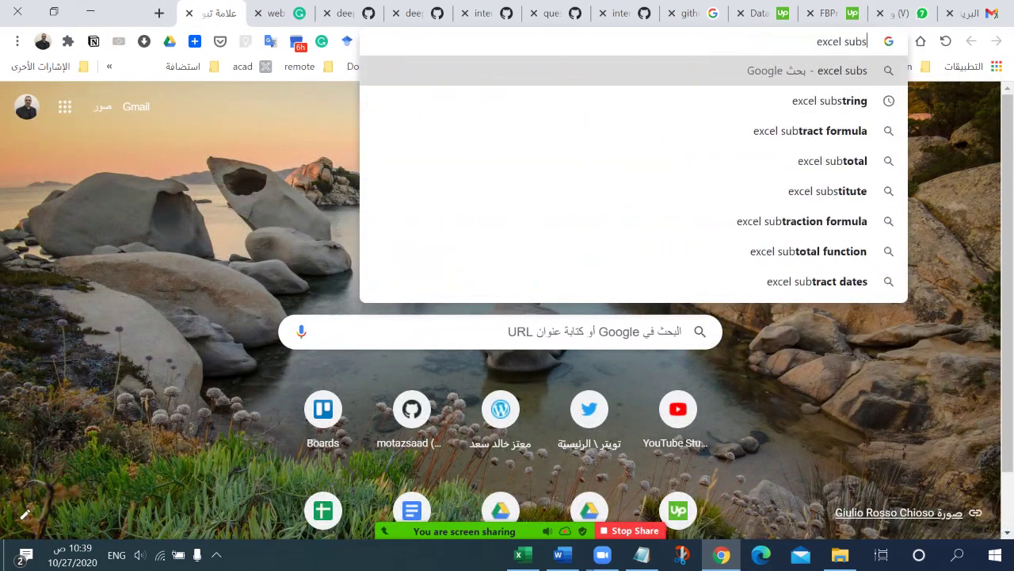
text(tring)
key(Return)
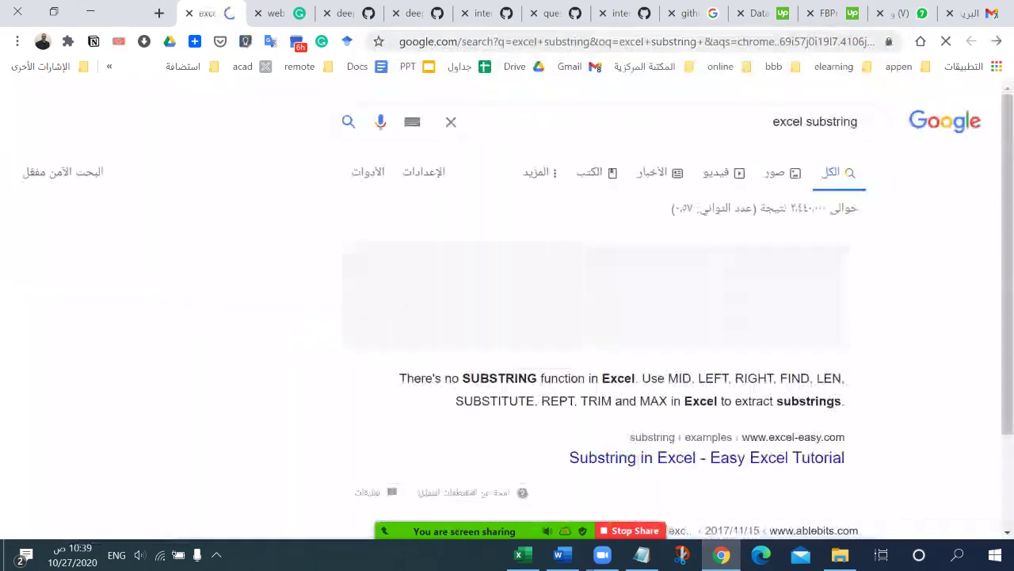
Read through the Excel Easy Substring tutorial's MID, LEFT and RIGHT examples.
scroll(616, 213, down, 4)
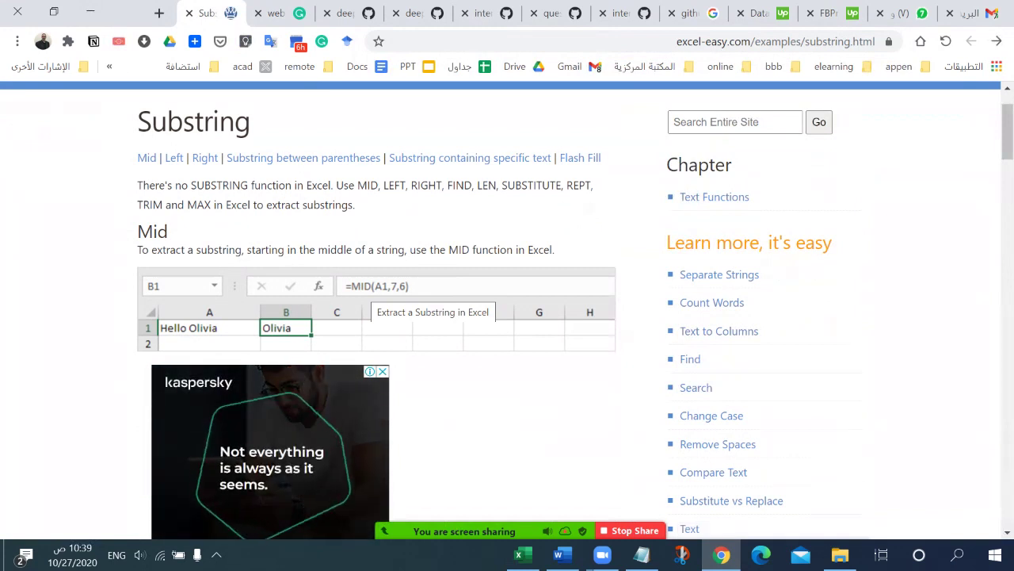
scroll(507, 309, down, 5)
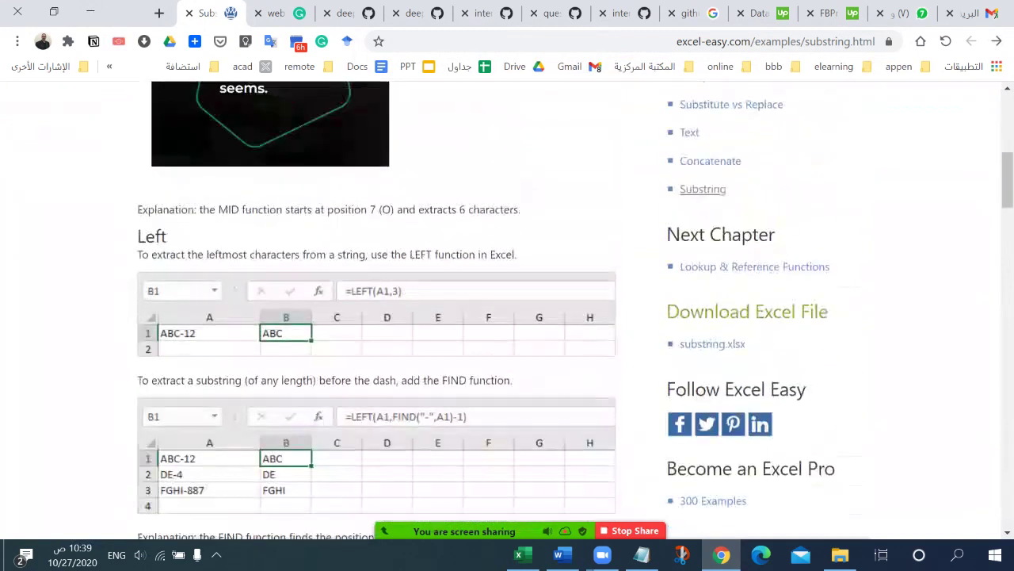
scroll(379, 303, down, 1)
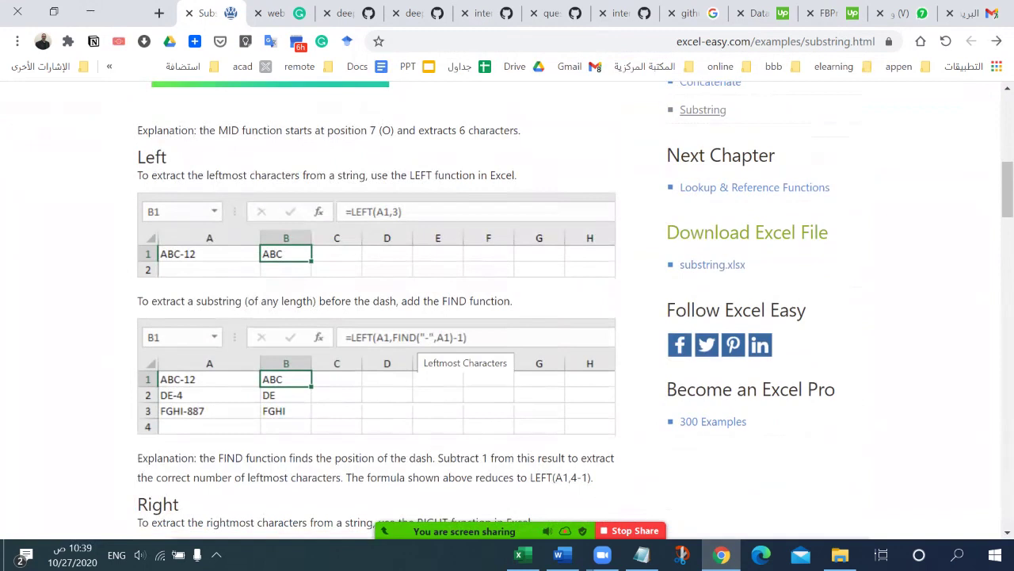
scroll(379, 309, down, 4)
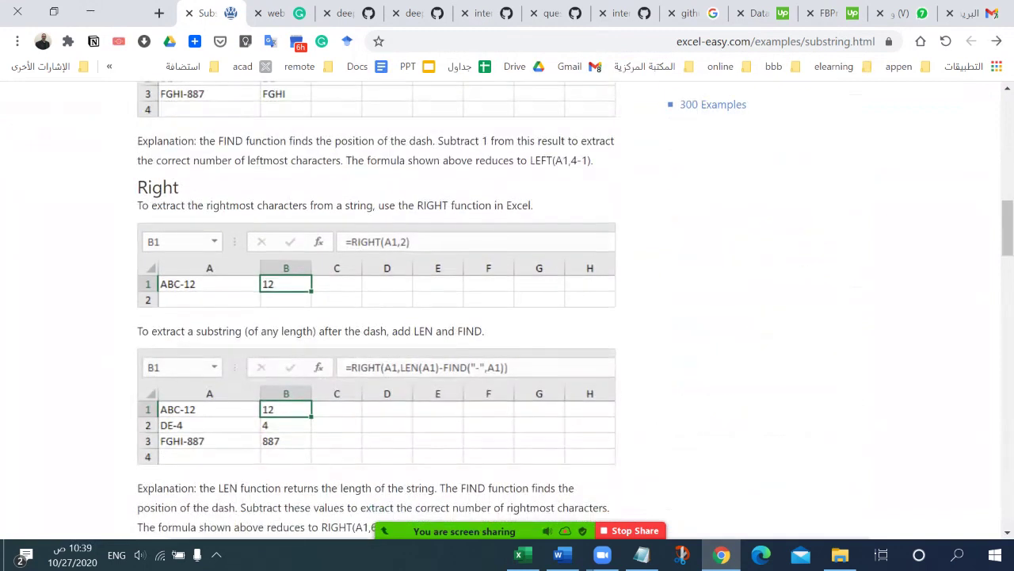
scroll(379, 309, down, 1)
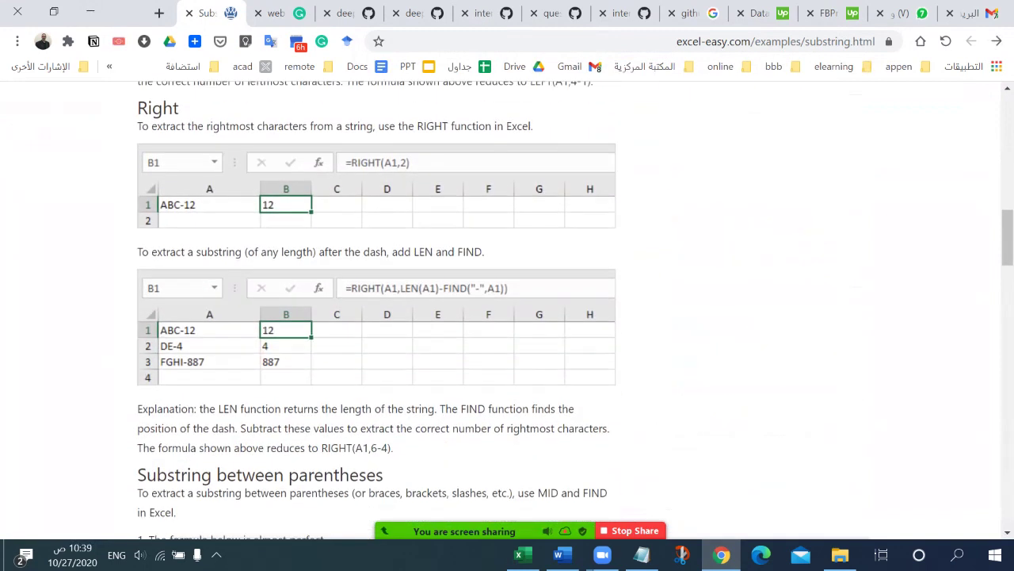
scroll(379, 309, down, 4)
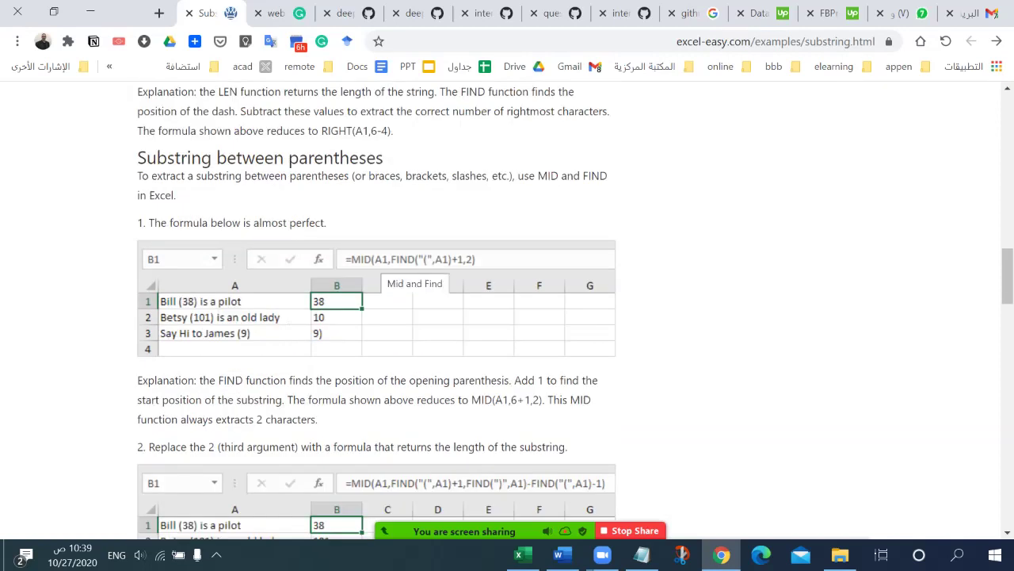
Enter =MID(A2;4;2) in cell E2.
key(alt+Tab)
text(=mid)
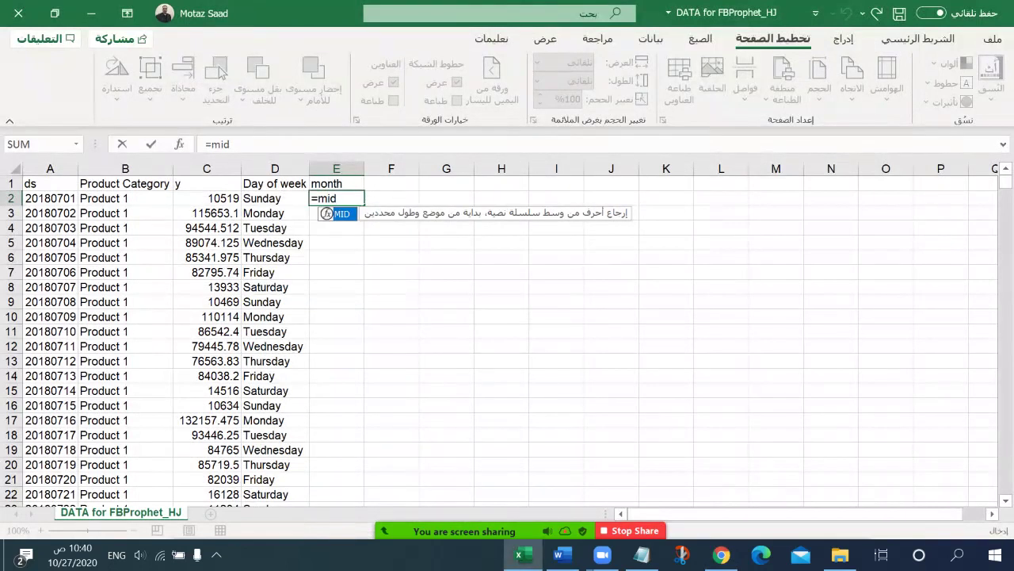
text(()
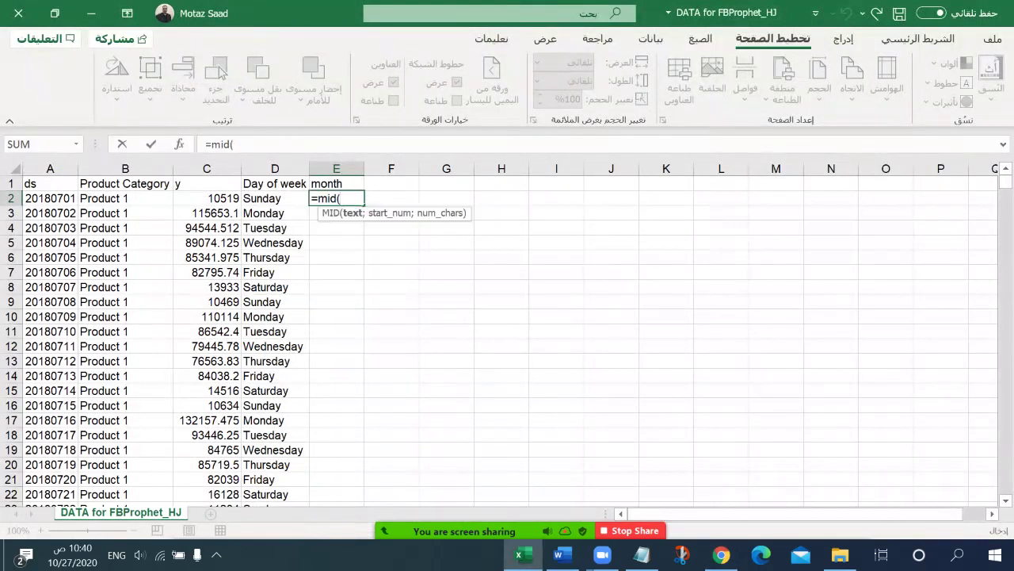
click(50, 198)
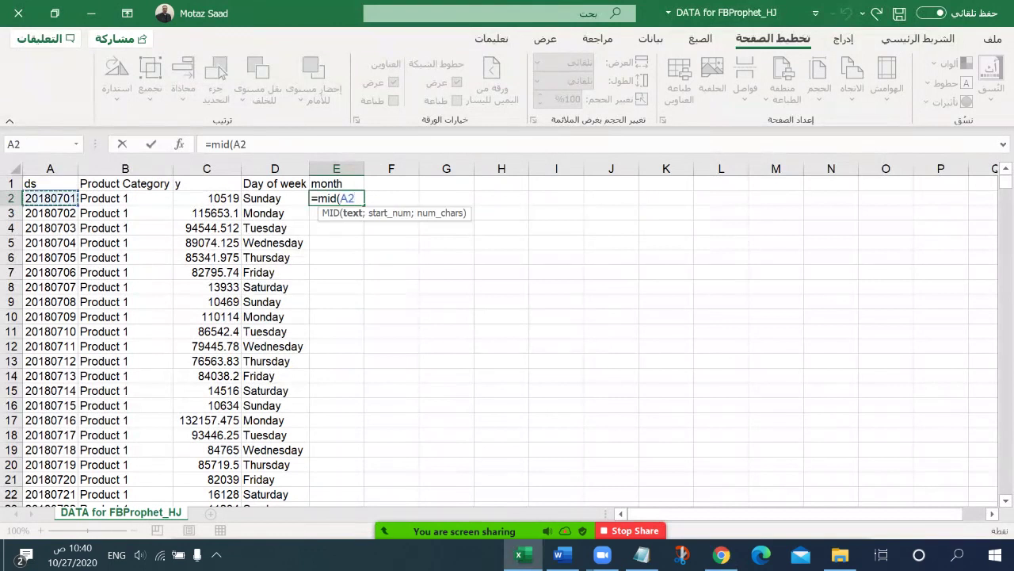
text(;)
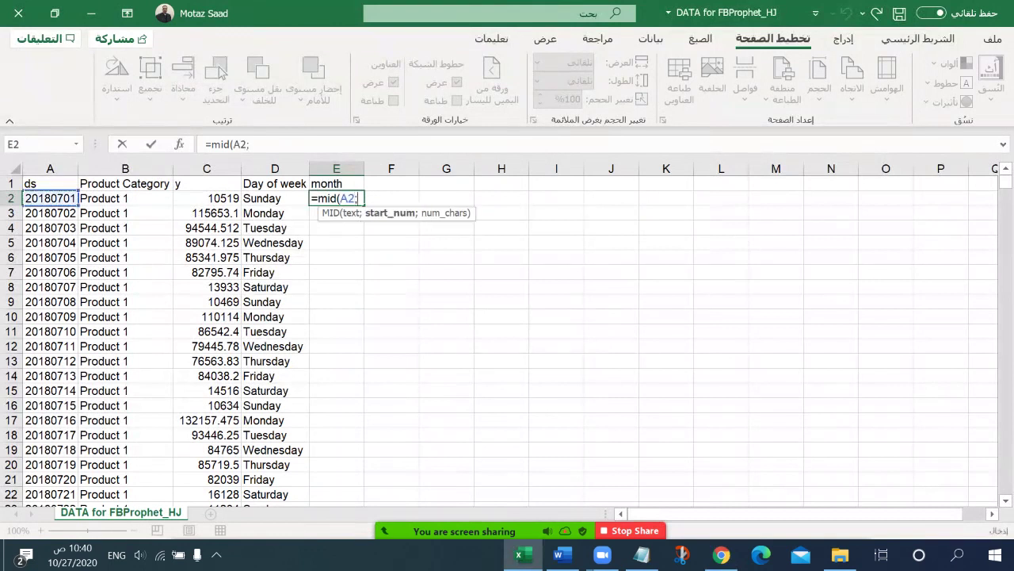
text(4;)
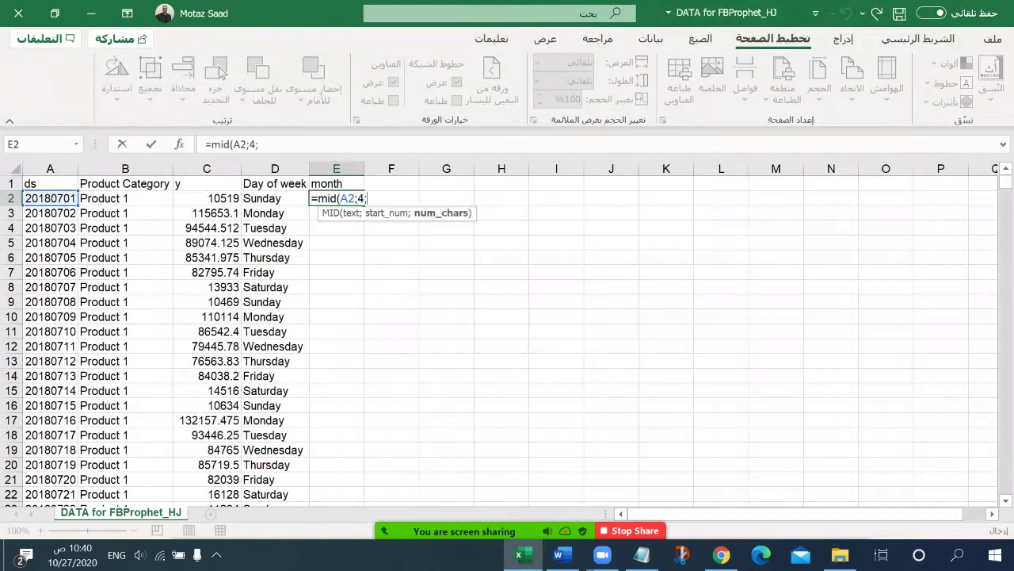
text(2))
key(Return)
Change the MID start position from 4 to 5 so E2 shows the month 07.
key(Up)
key(ctrl+Left)
key(ctrl+Right)
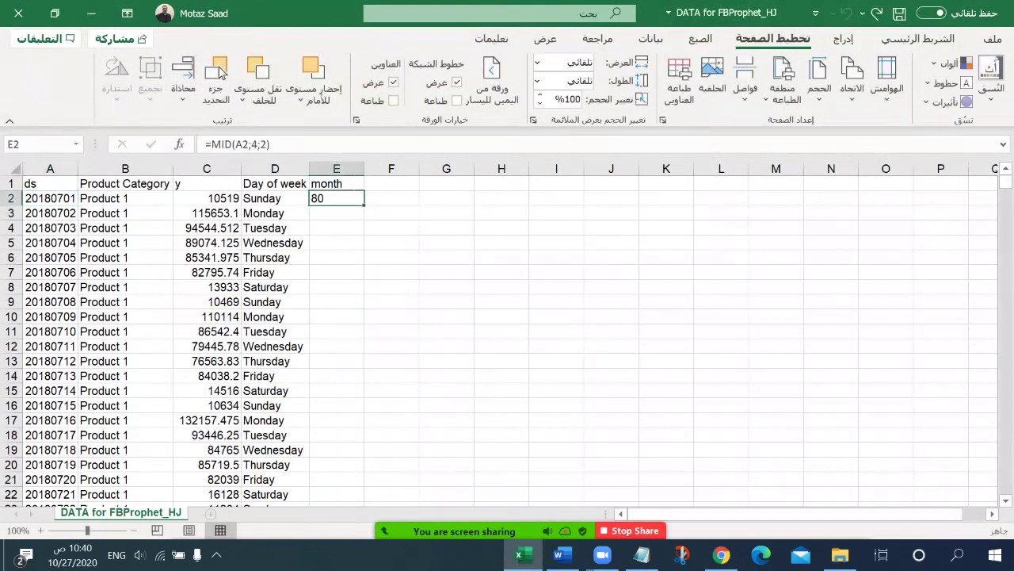
click(254, 144)
key(shift+Left)
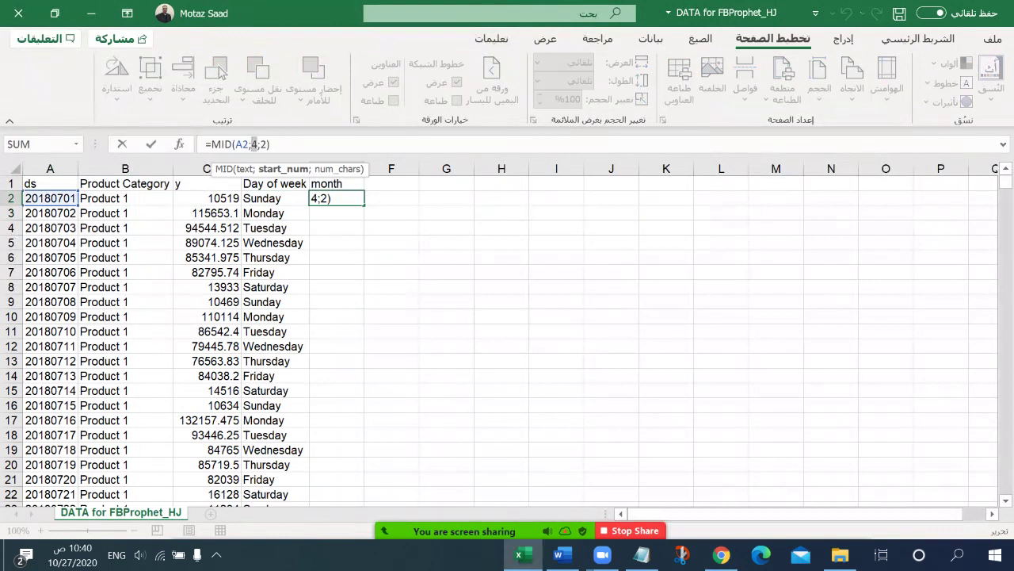
text(5)
key(Return)
key(Up)
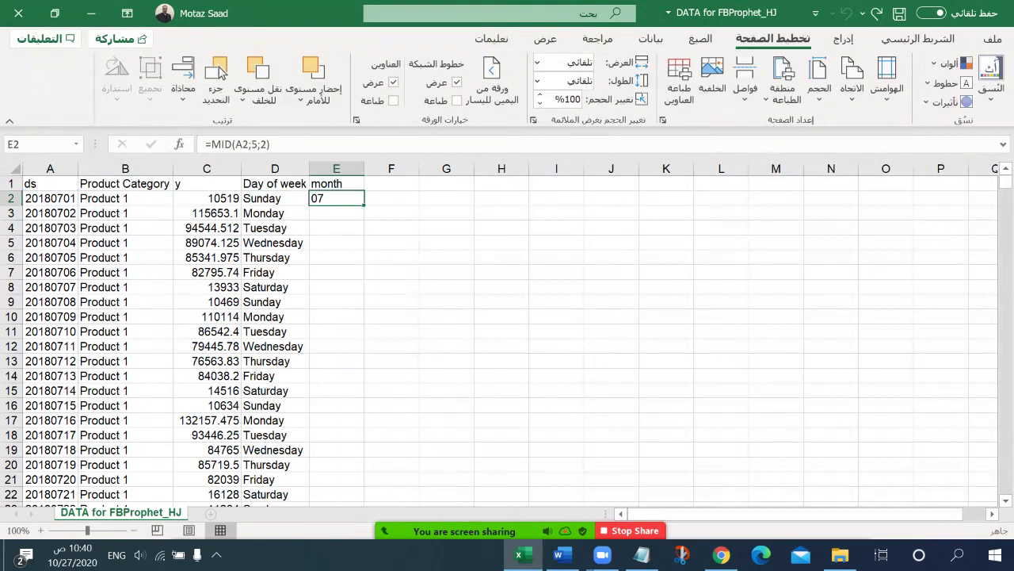
Fill the month formula down column E and compare dates with months in rows 41–53.
double_click(364, 205)
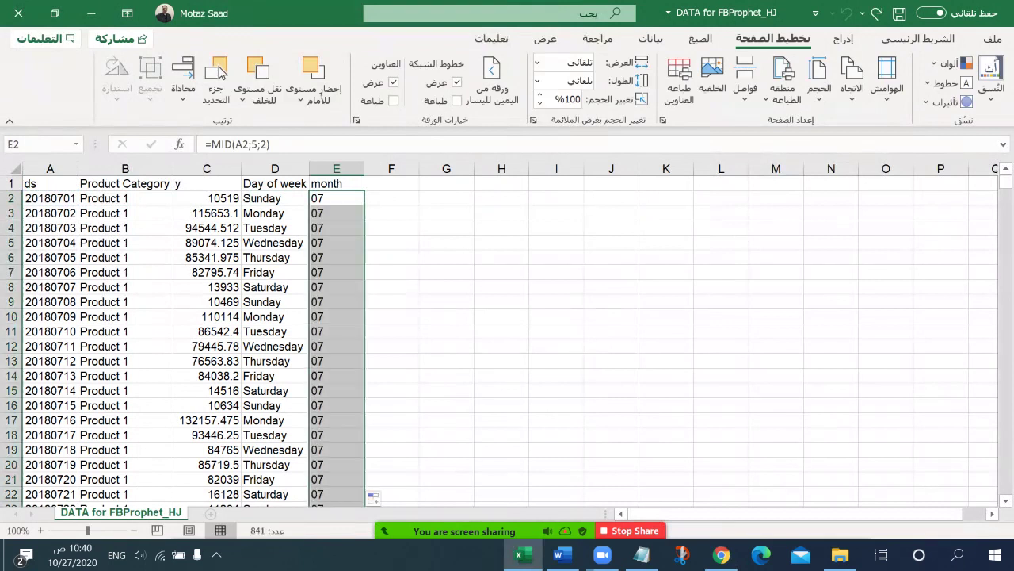
scroll(190, 341, down, 4)
scroll(190, 341, up, 2)
scroll(190, 341, down, 9)
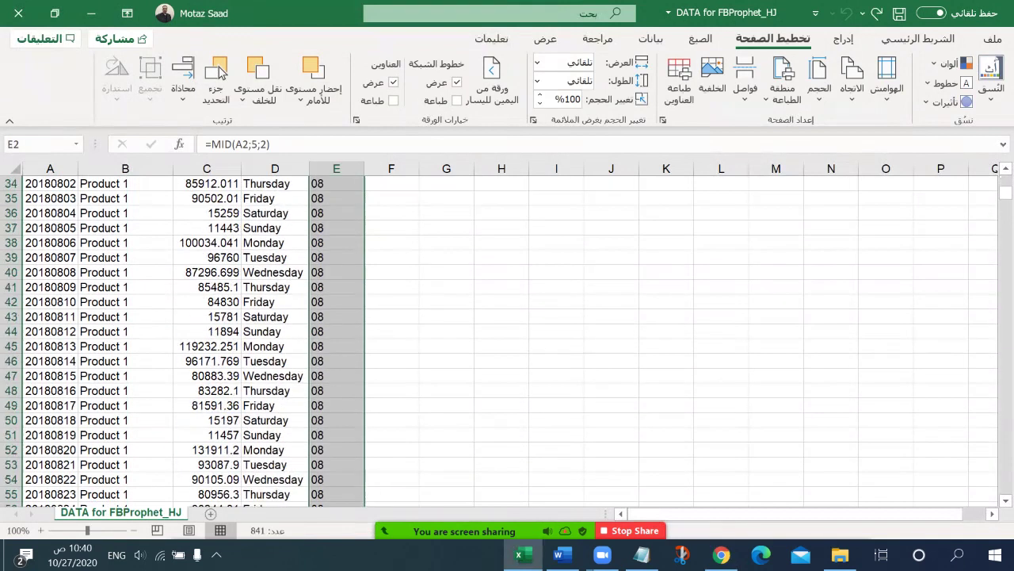
click(50, 405)
drag(50, 287, 336, 465)
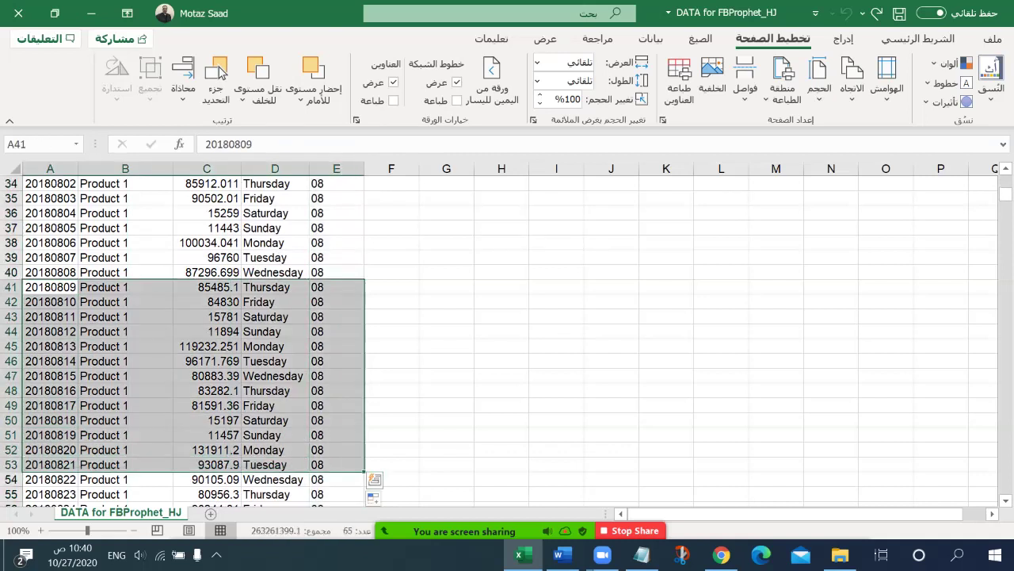
scroll(190, 341, down, 6)
scroll(191, 341, up, 10)
scroll(507, 341, up, 7)
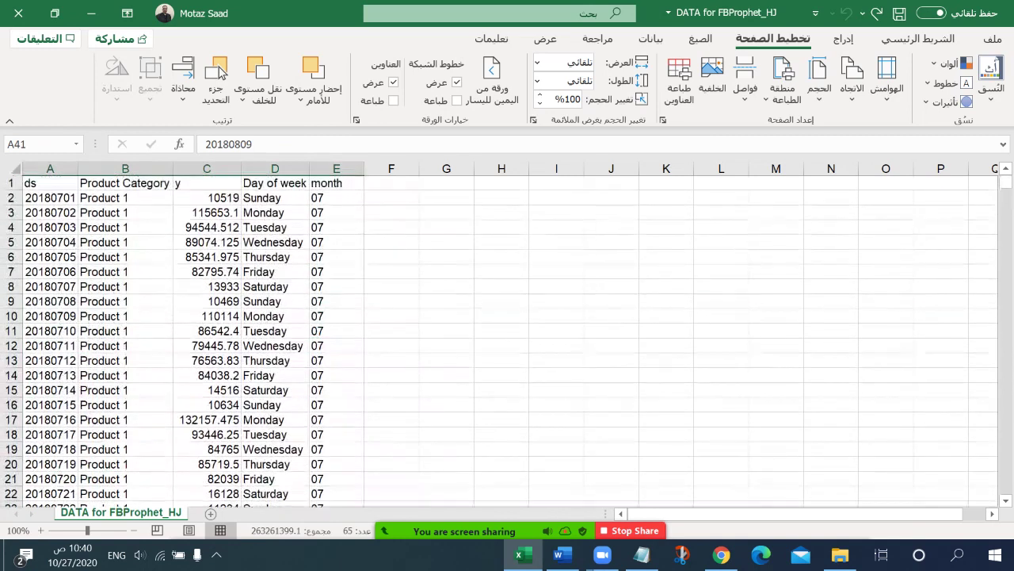
Recheck the arguments of E2's =MID(A2;5;2), recommit it, and select the month column.
click(336, 198)
click(233, 144)
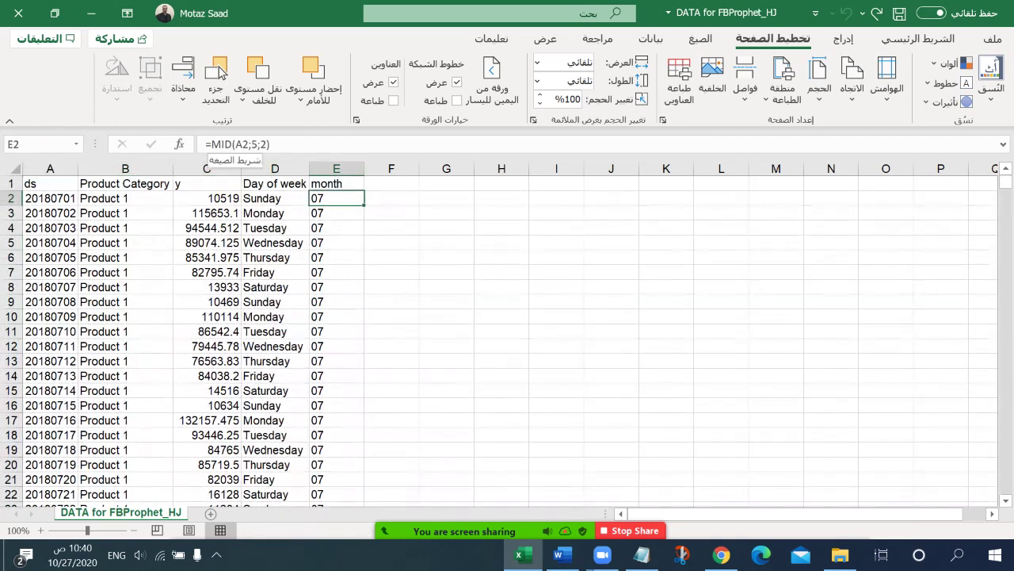
click(242, 144)
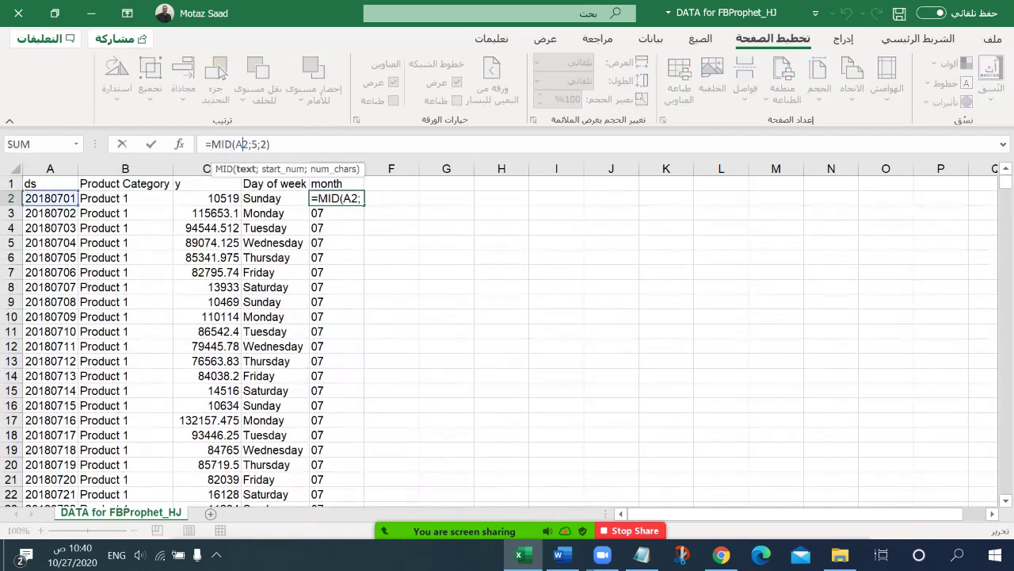
double_click(255, 145)
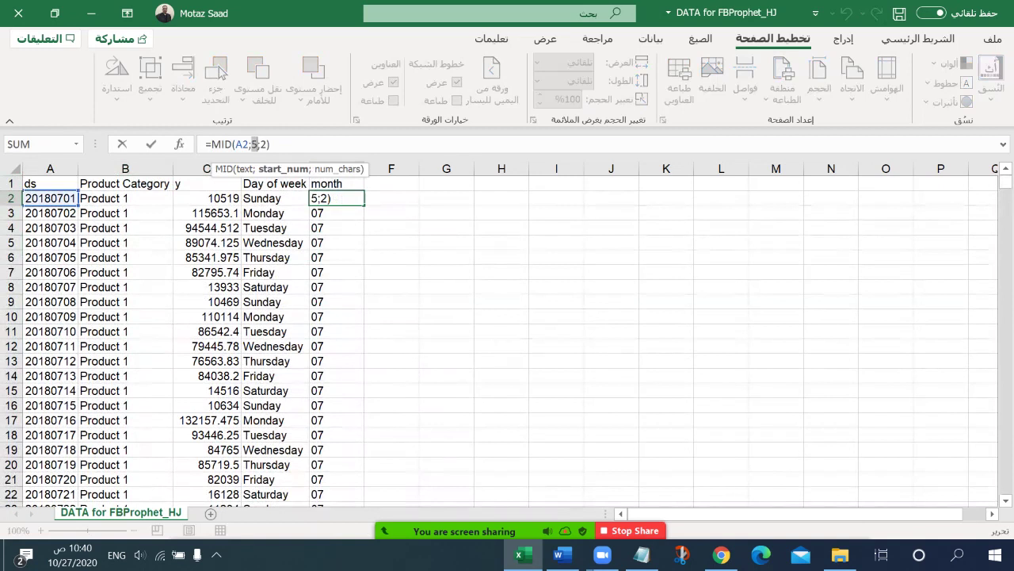
key(Right)
key(Right)
key(shift+Right)
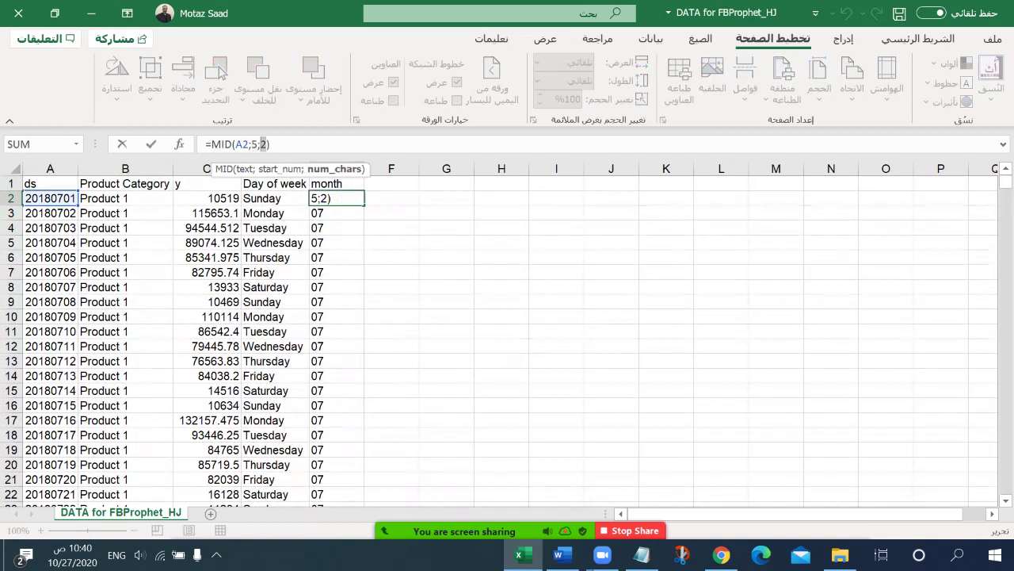
key(ctrl+Return)
scroll(507, 341, down, 1)
scroll(508, 340, up, 1)
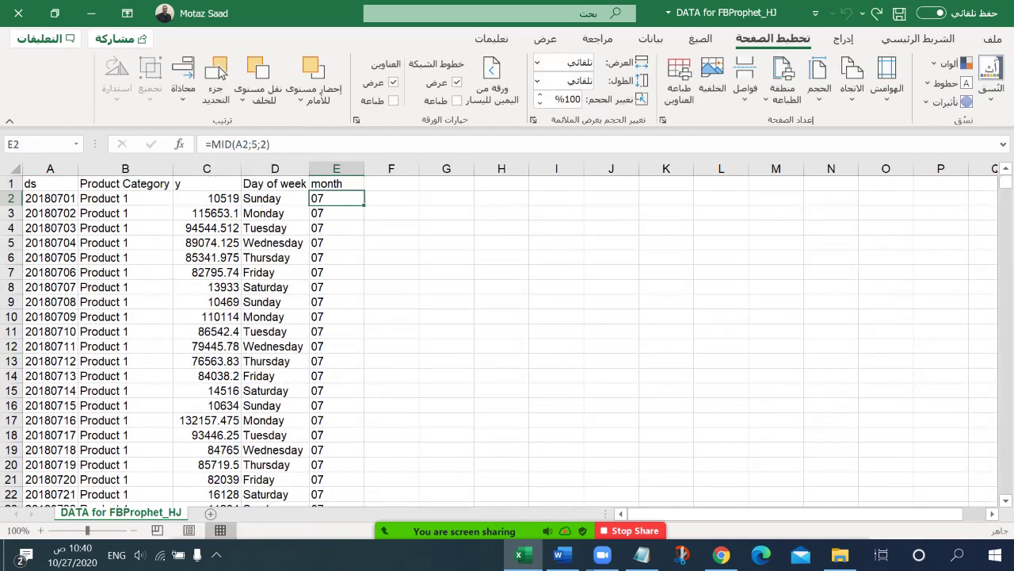
click(336, 169)
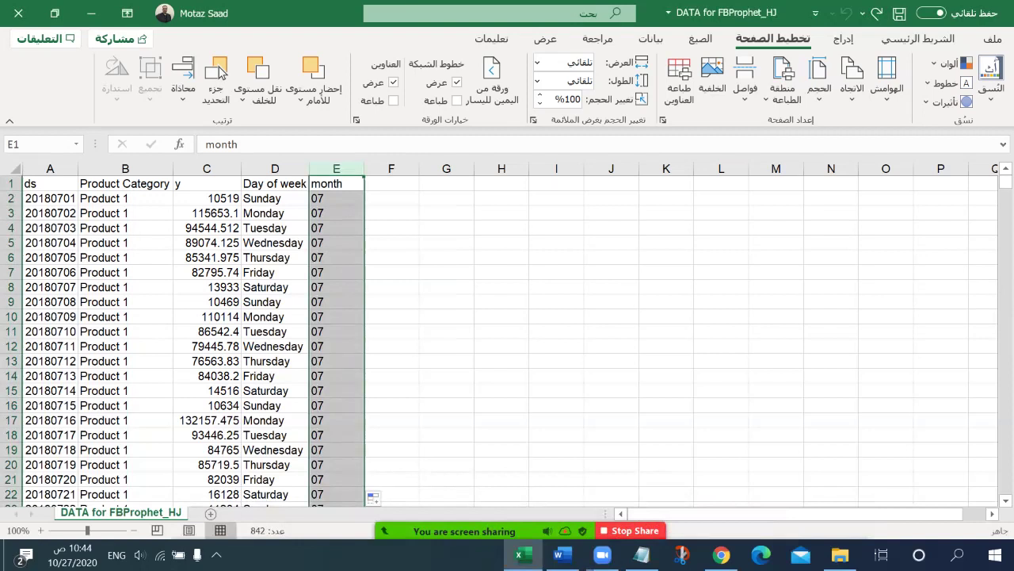
AutoFit the width of month column E with Alt+H, O, I.
key(alt+h)
key(o)
key(i)
click(326, 214)
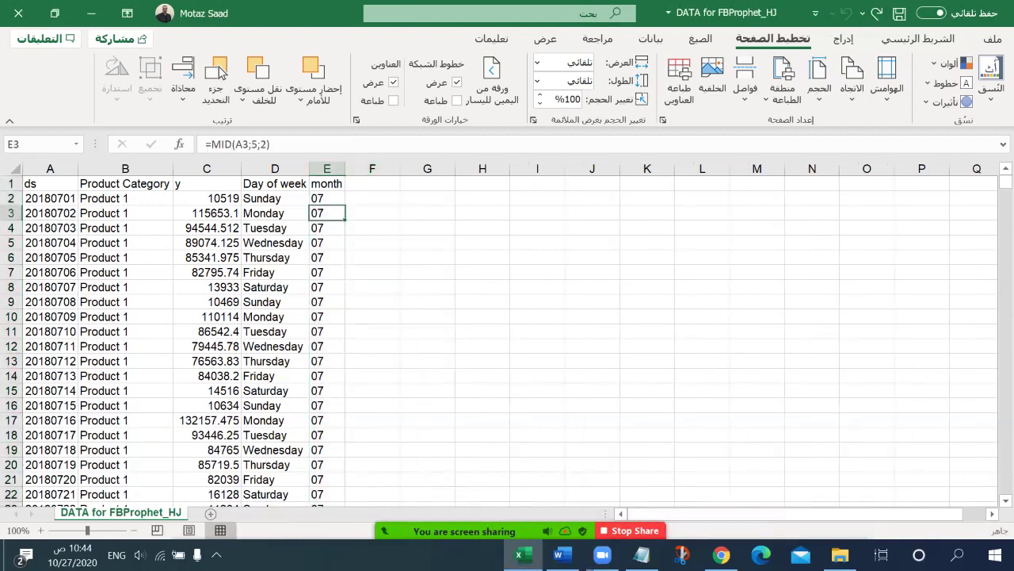
Review row 2's values: Product 1, y 10519, Sunday and month 07.
click(275, 198)
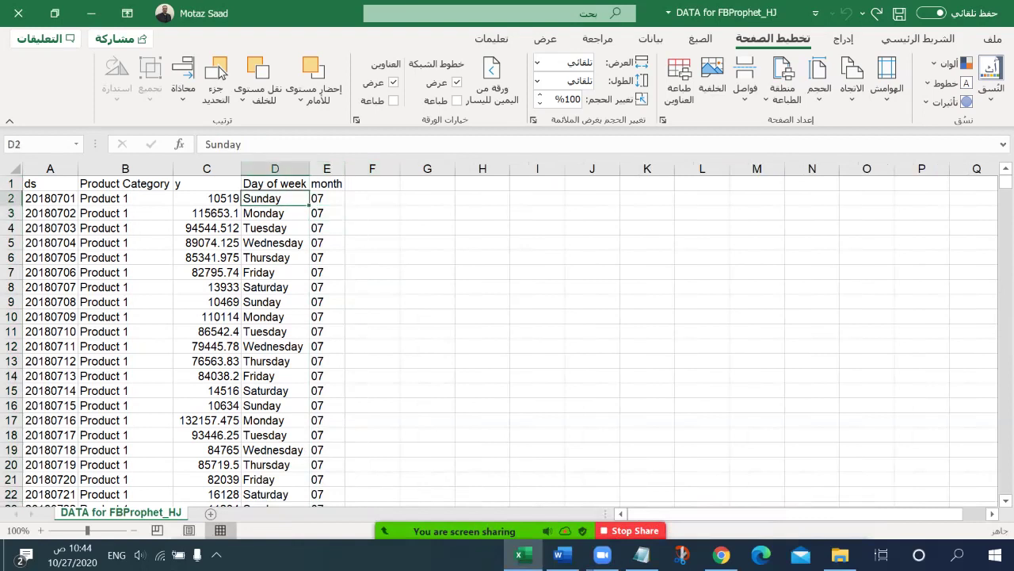
key(Left)
key(Left)
key(Left)
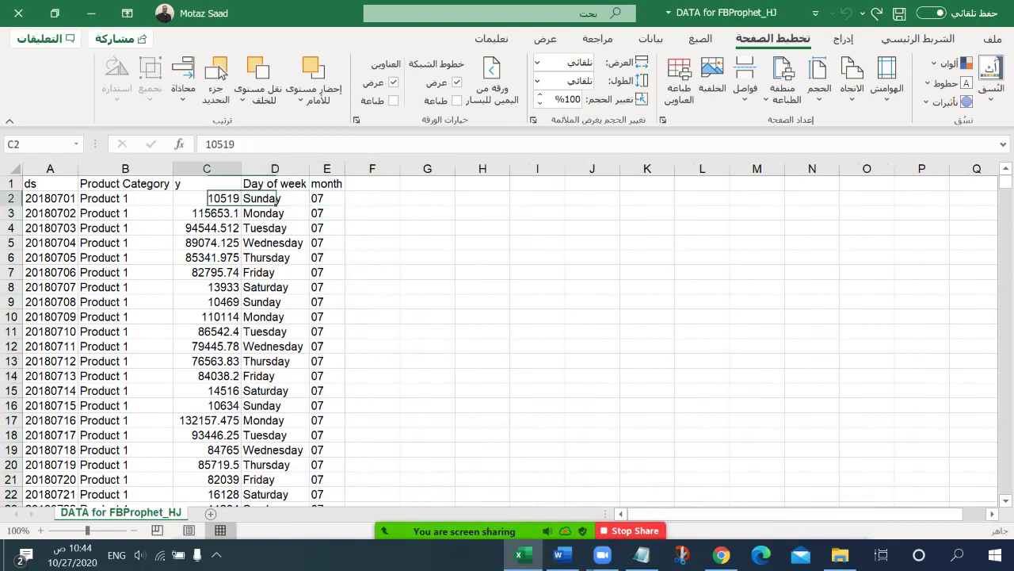
key(Right)
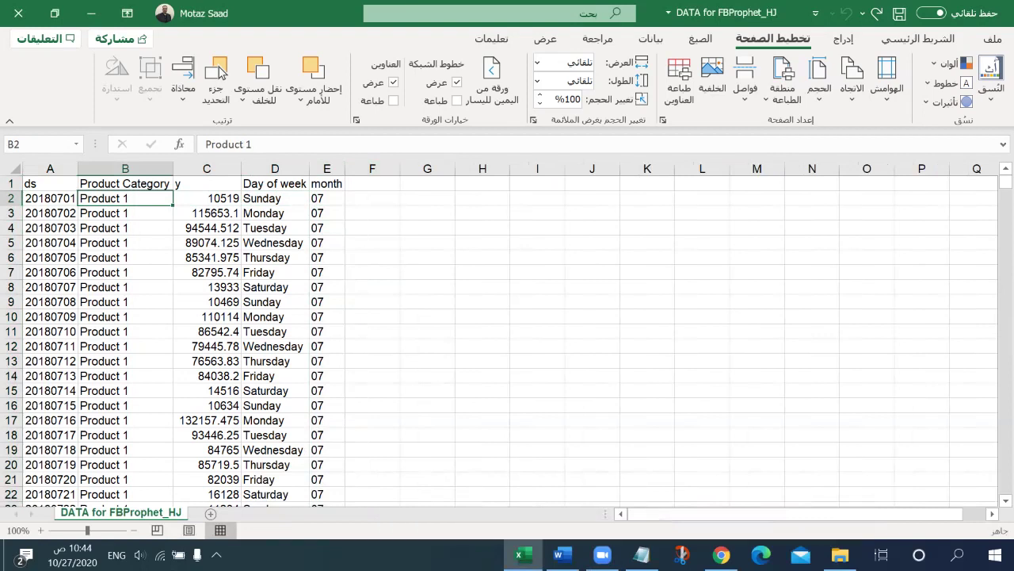
click(206, 198)
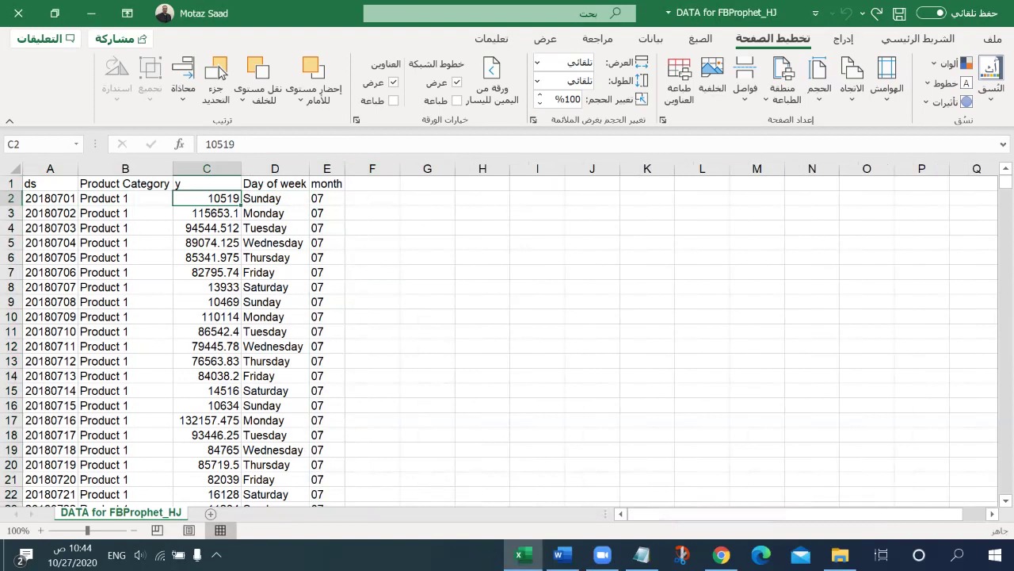
key(Right)
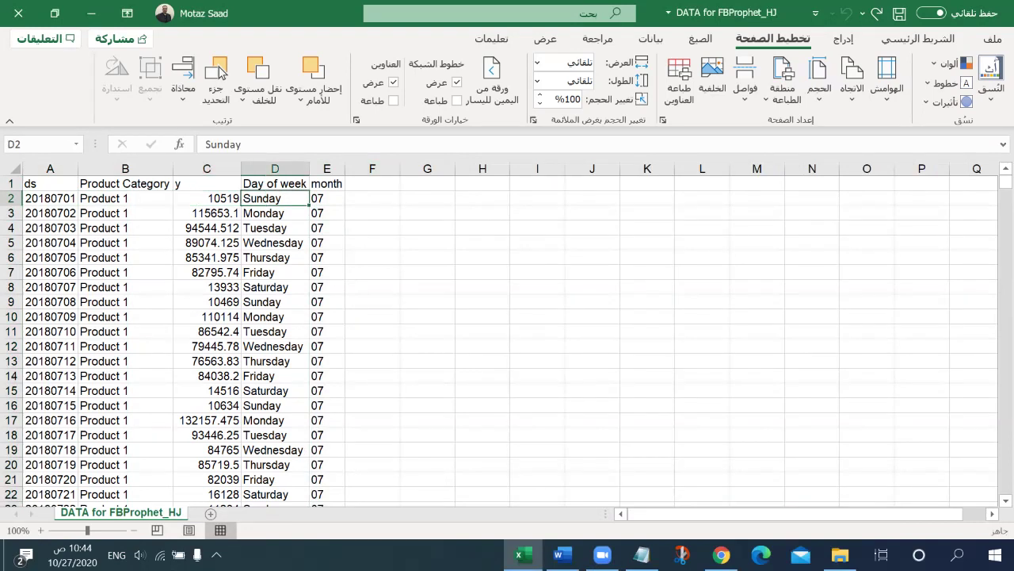
key(Right)
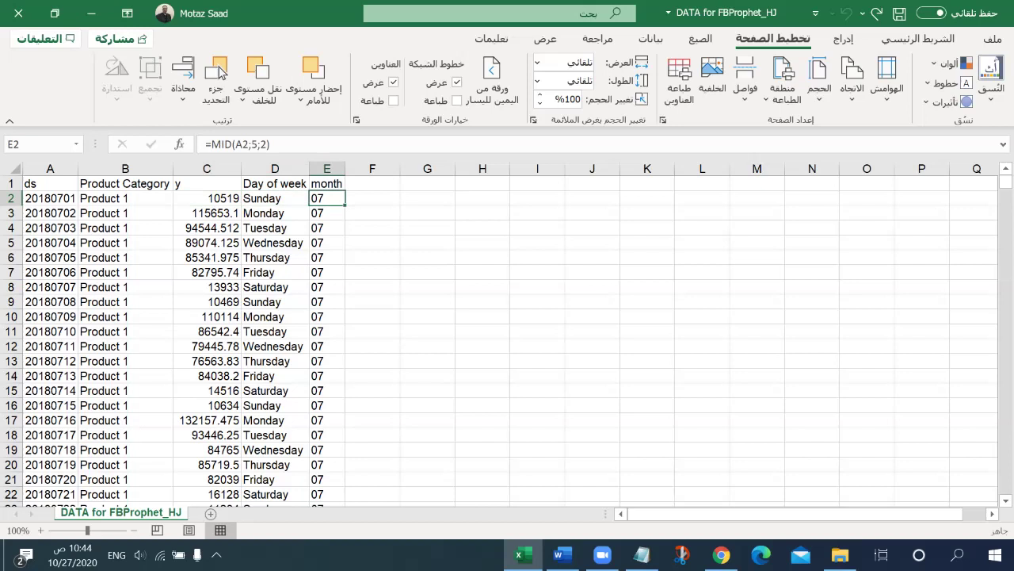
key(Left)
key(Left)
key(Left)
key(Left)
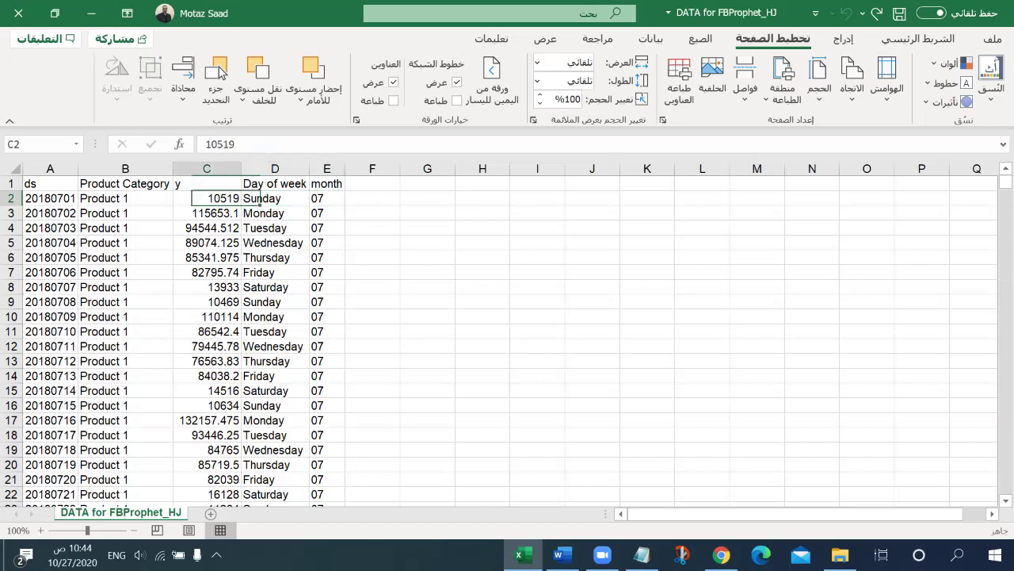
key(Right)
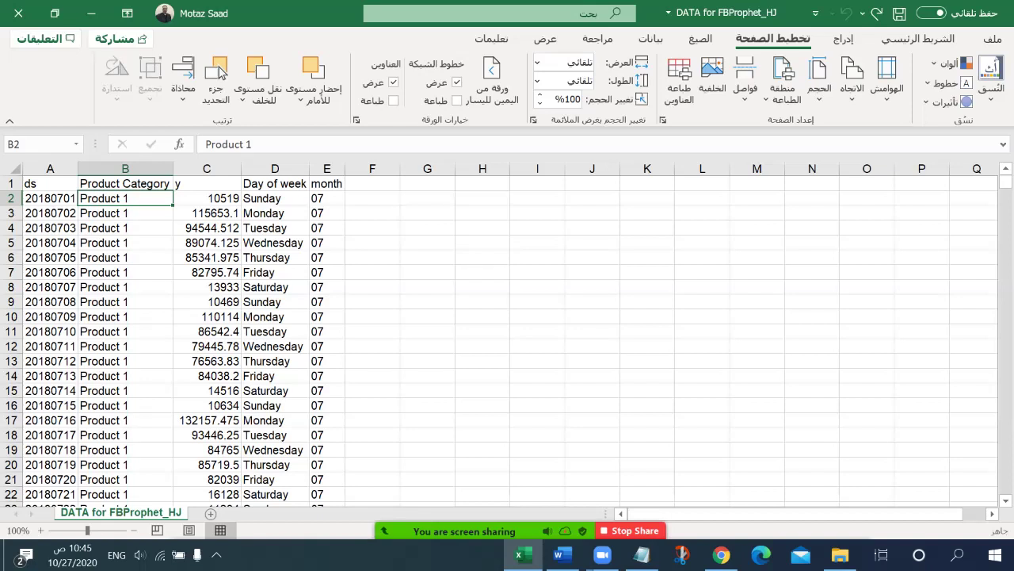
key(Right)
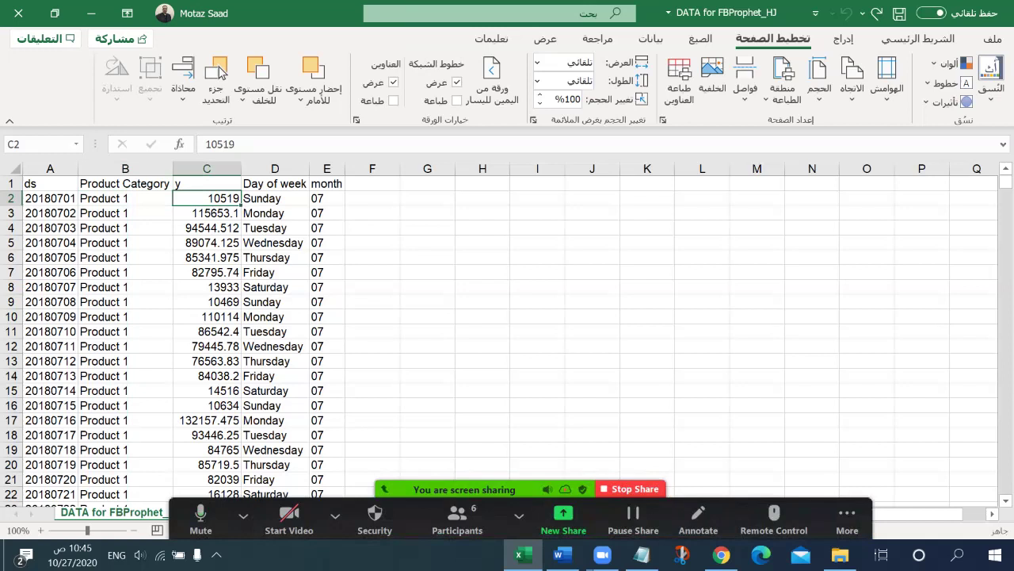
key(Right)
key(Right)
key(Left)
key(Left)
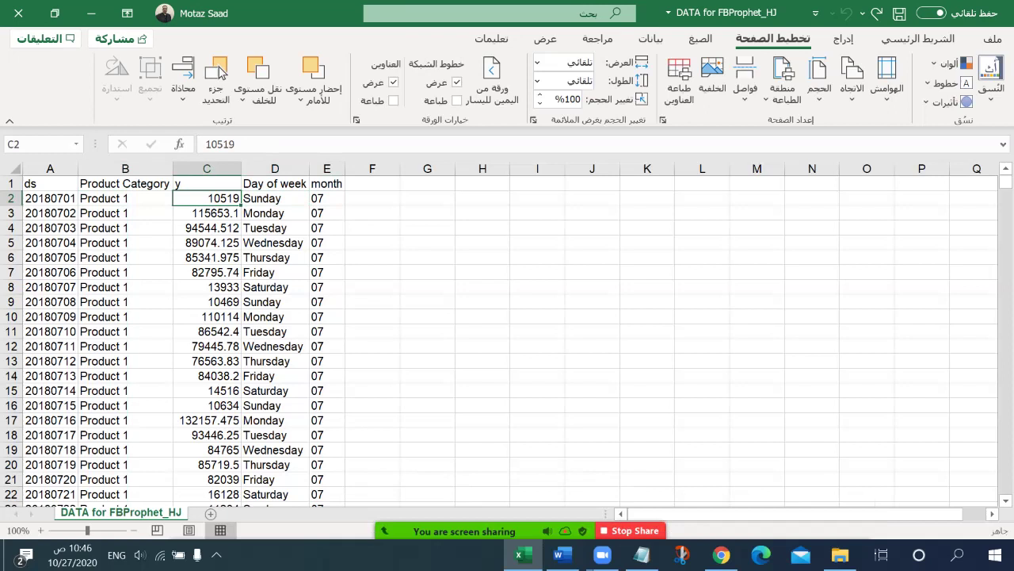
key(Right)
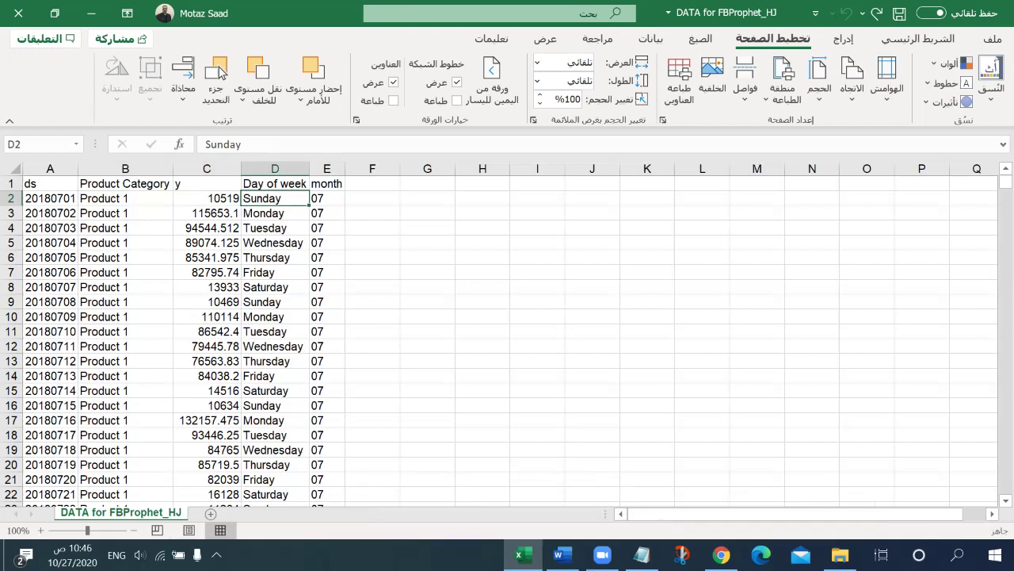
key(Down)
key(Down)
key(Down)
key(Down)
key(Down)
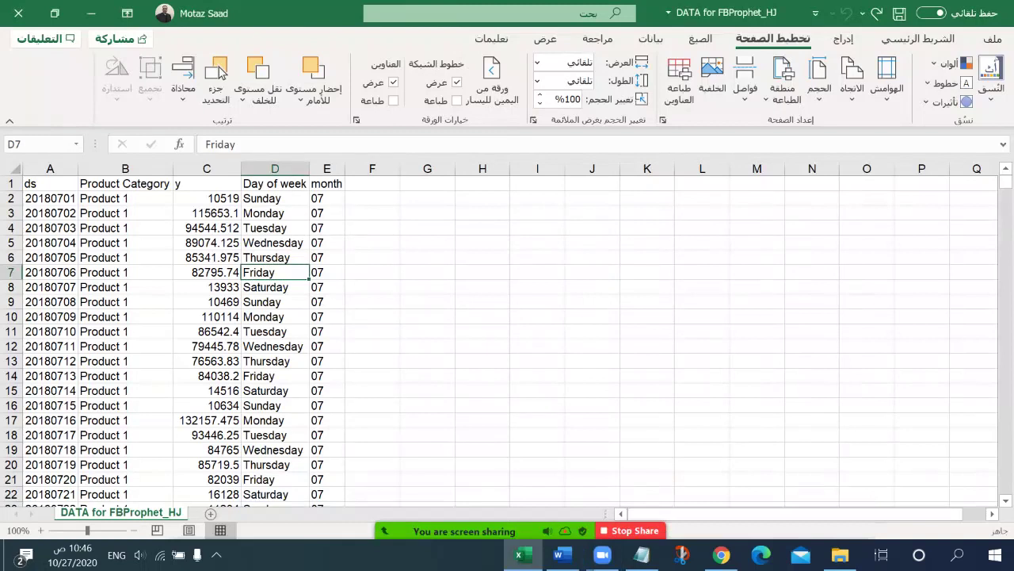
click(274, 169)
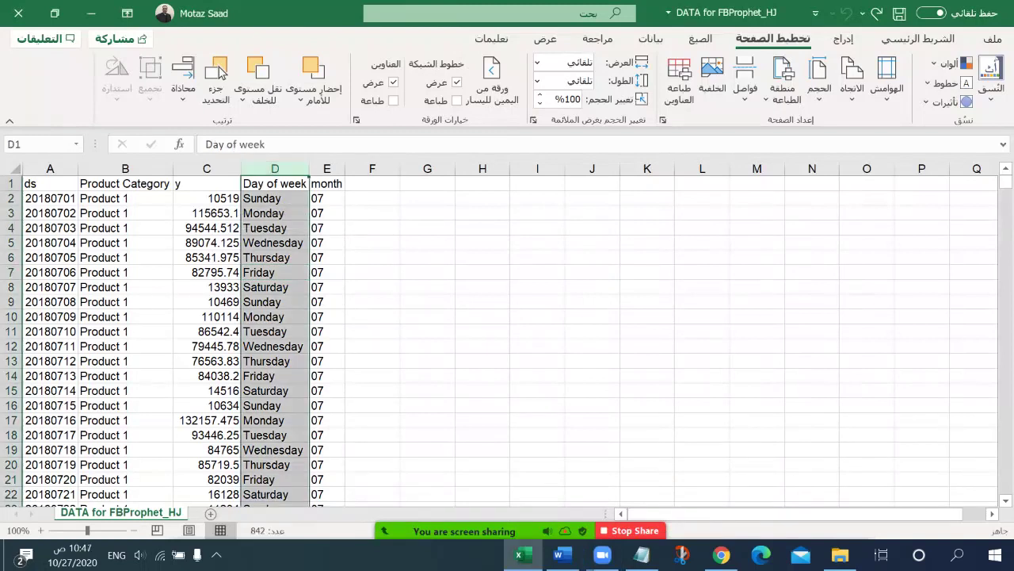
click(326, 169)
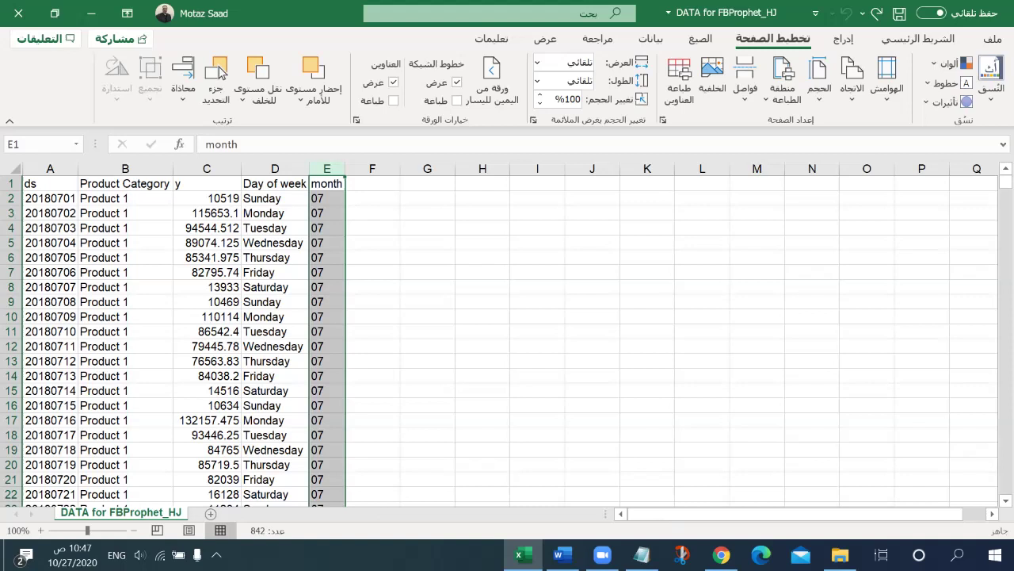
scroll(507, 341, down, 12)
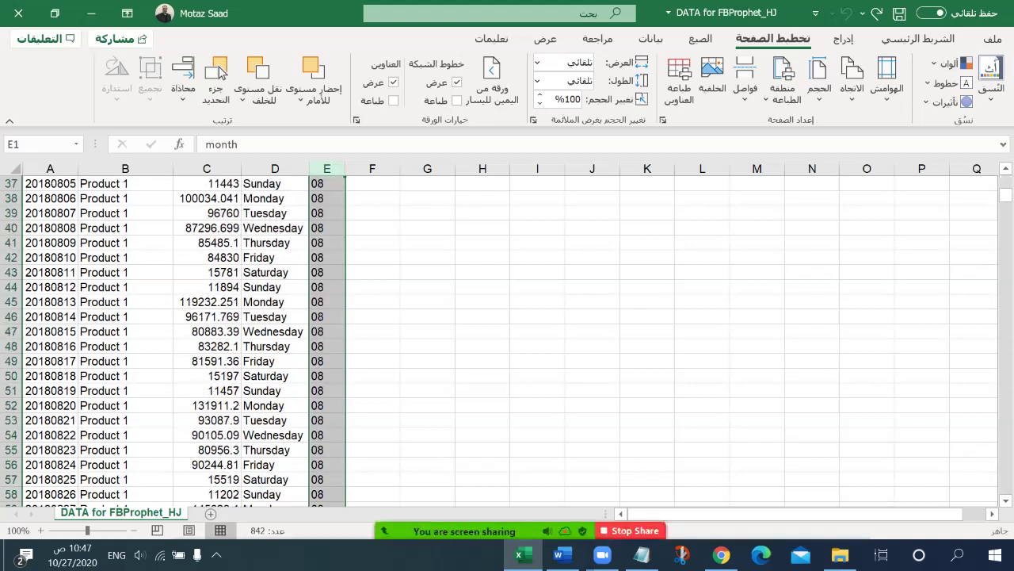
click(327, 287)
drag(326, 257, 327, 332)
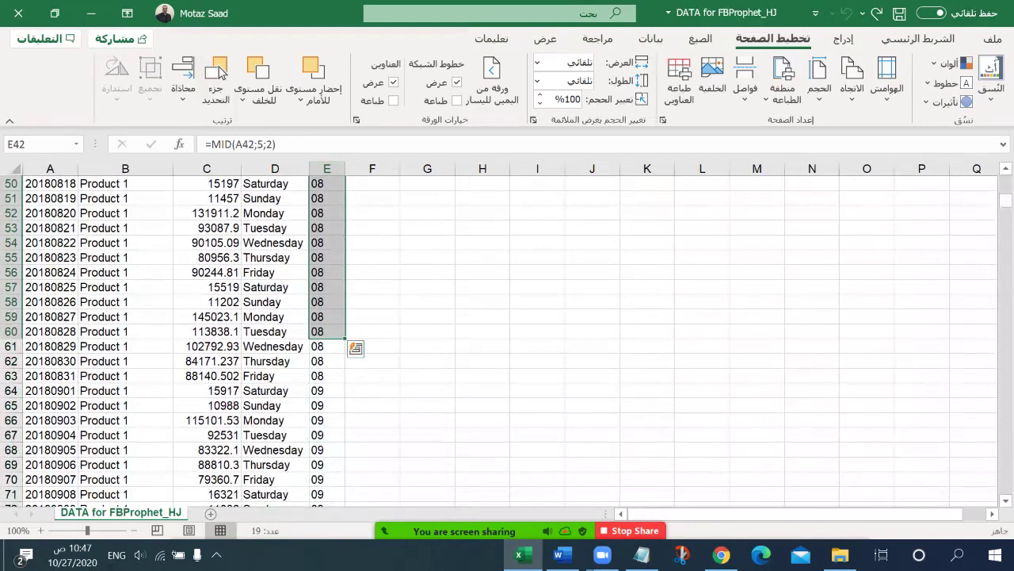
scroll(507, 341, up, 3)
scroll(507, 341, up, 2)
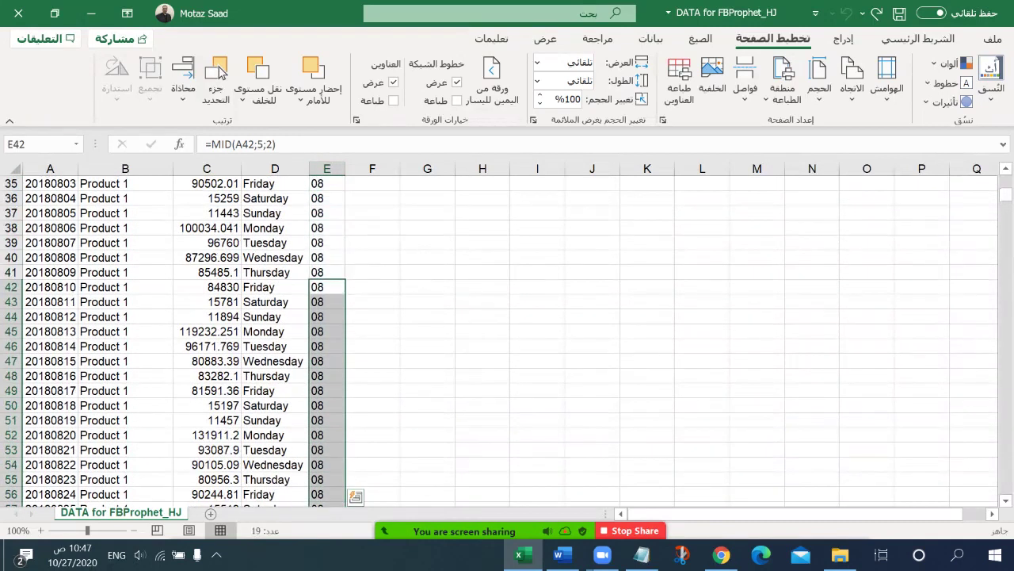
scroll(507, 341, up, 3)
scroll(507, 341, up, 8)
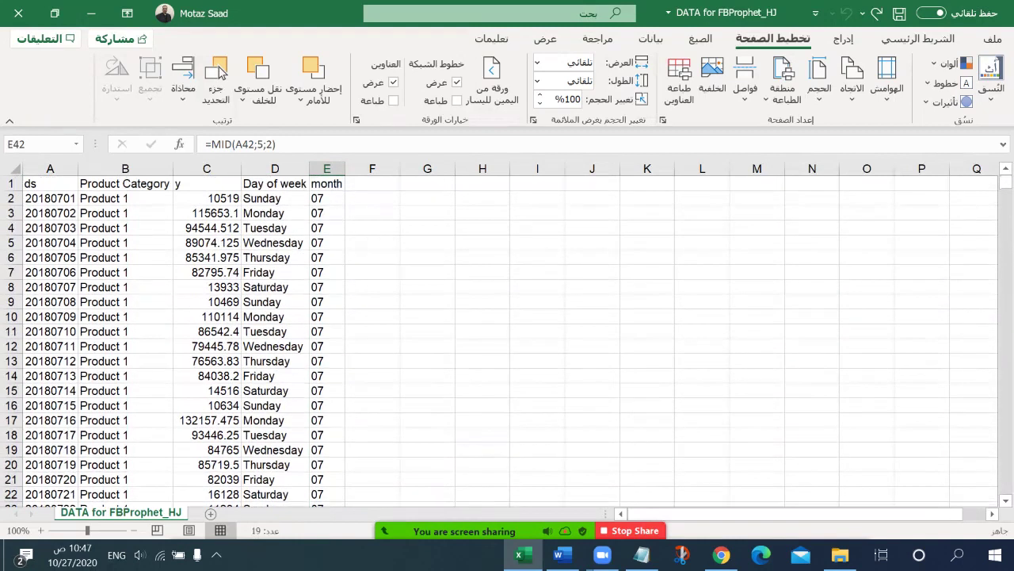
drag(326, 168, 88, 168)
click(269, 213)
click(325, 198)
click(262, 198)
click(210, 198)
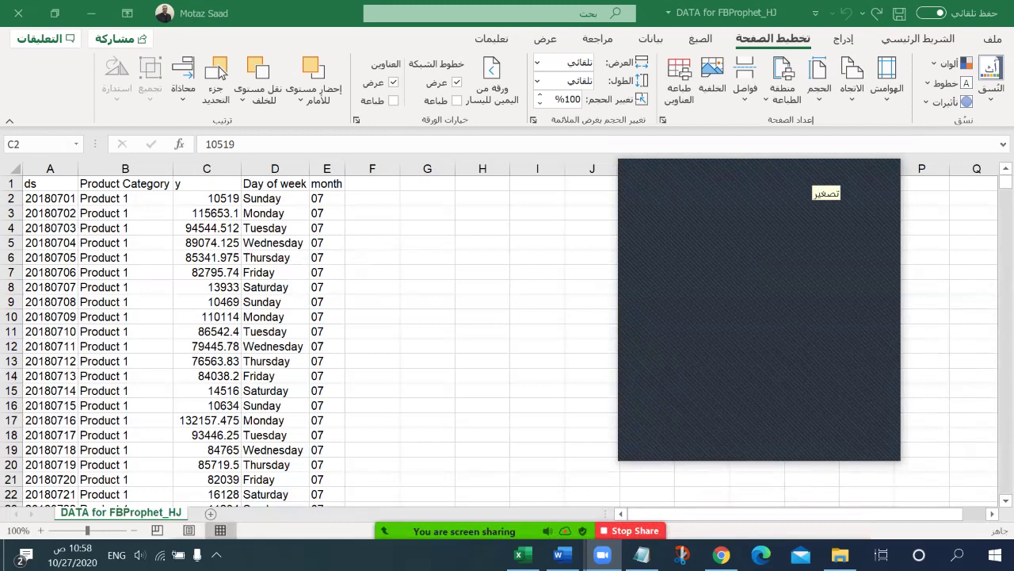
Dismiss the overlay and check the y, Day of week and month values in row 2.
click(824, 176)
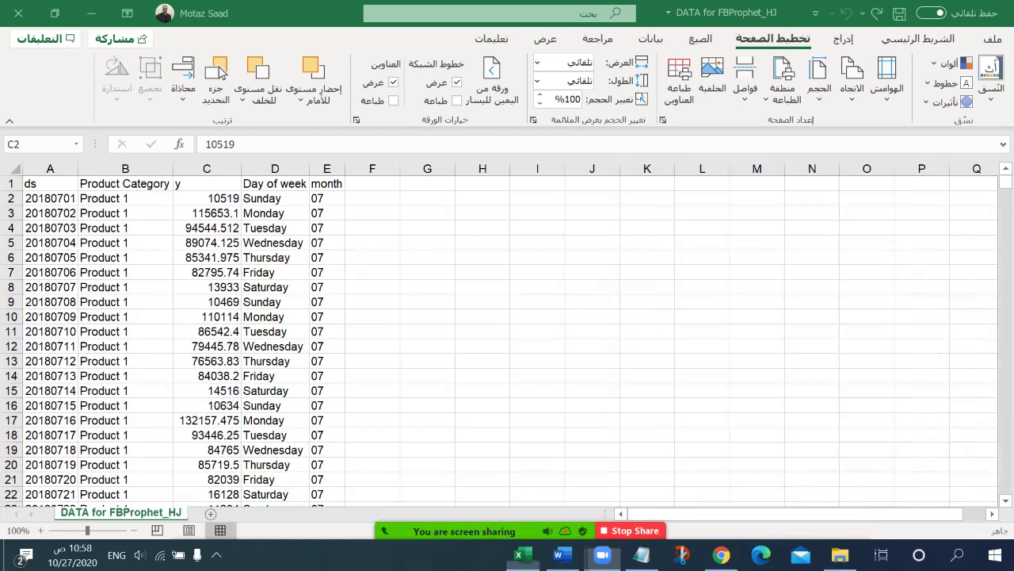
scroll(507, 341, down, 3)
scroll(507, 340, up, 3)
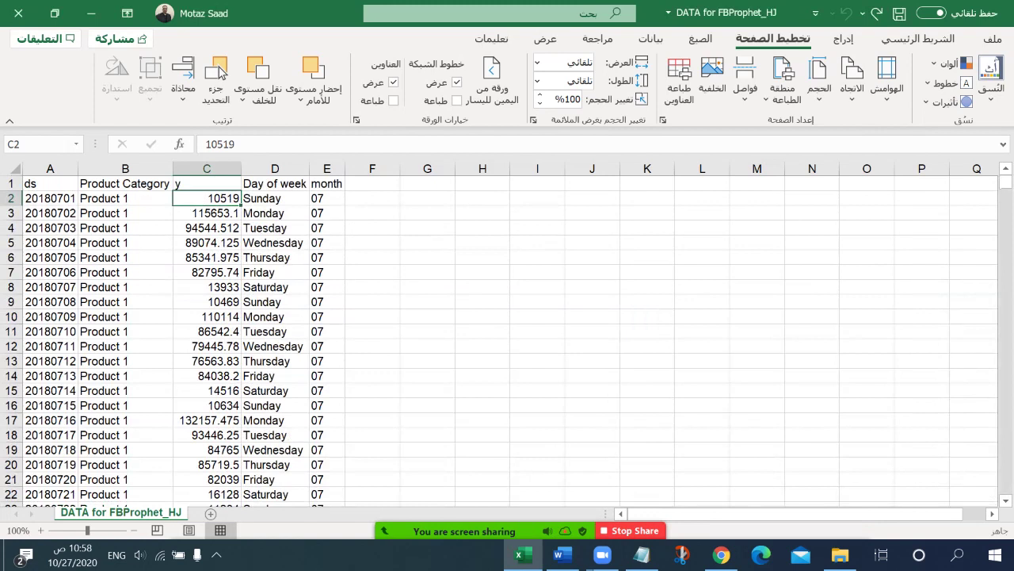
click(274, 242)
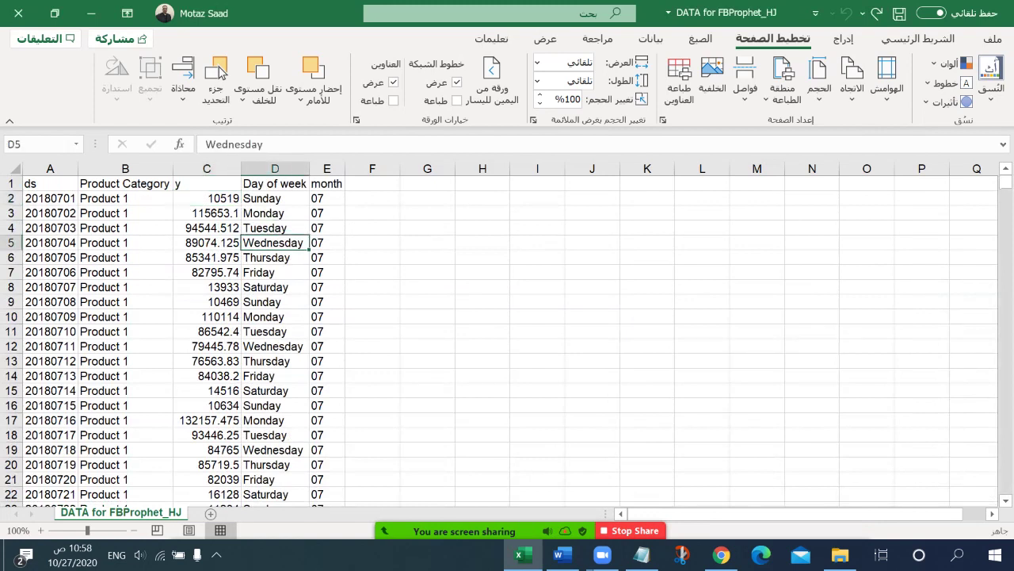
key(Up)
key(Up)
key(Up)
key(Left)
key(Left)
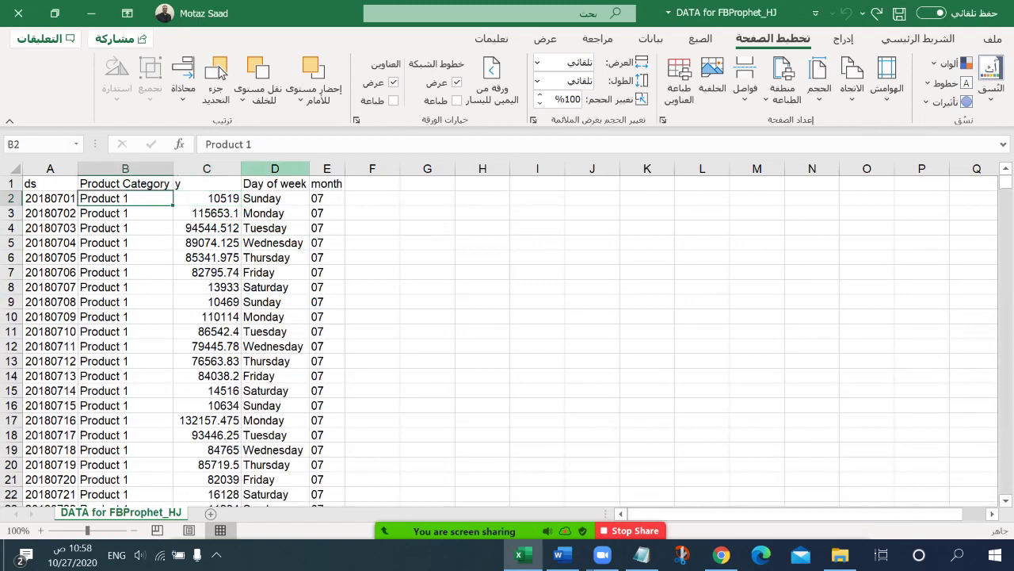
key(Right)
key(Right)
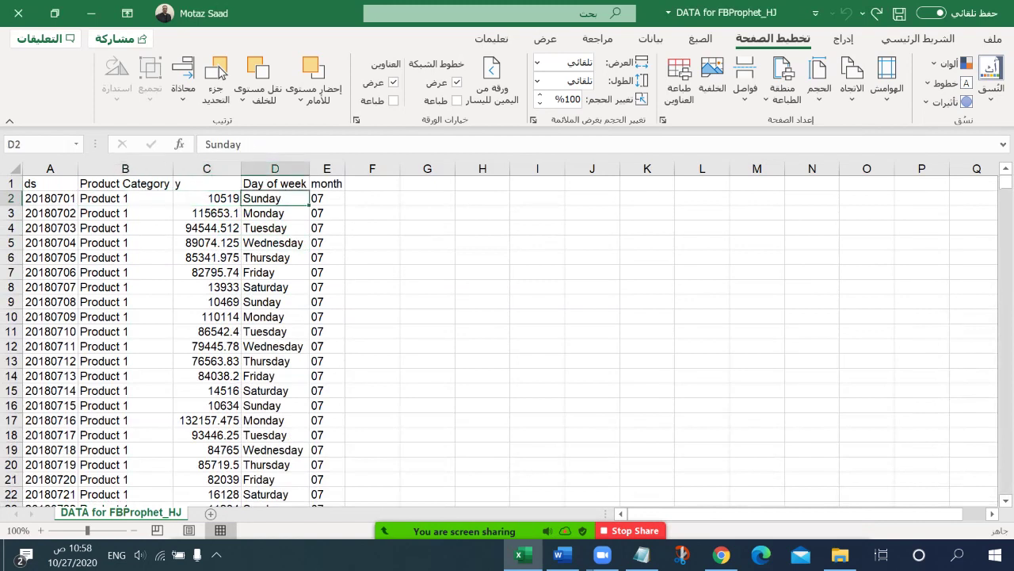
key(Right)
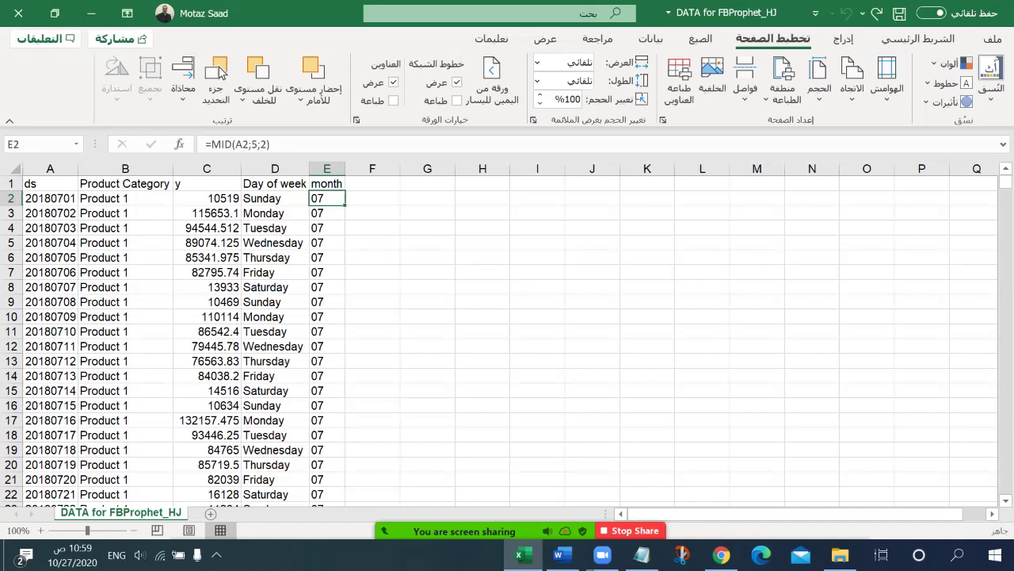
key(Left)
key(Left)
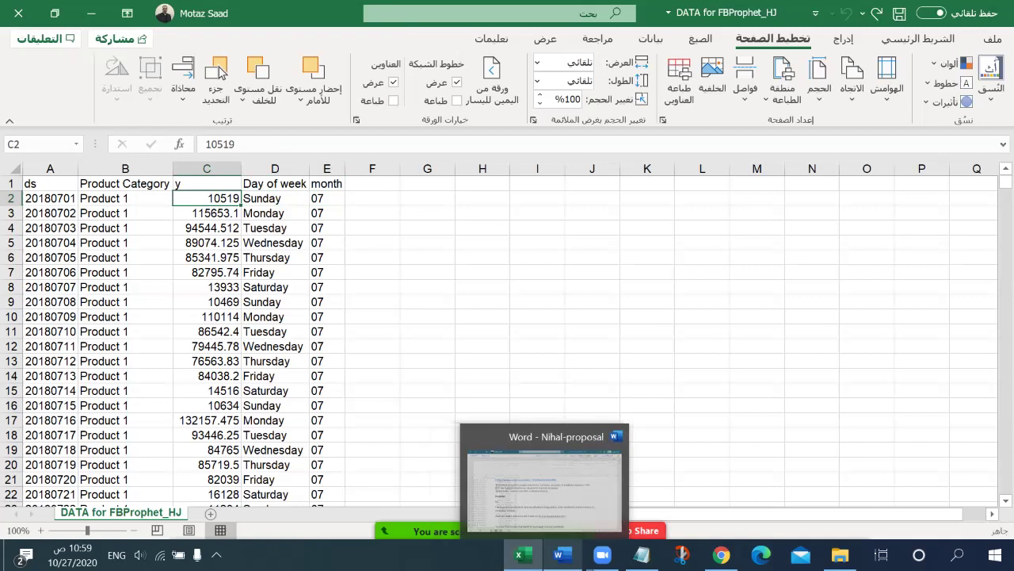
Bring the Word proposal document back to the front.
click(559, 554)
scroll(439, 269, down, 3)
scroll(439, 269, up, 3)
click(439, 269)
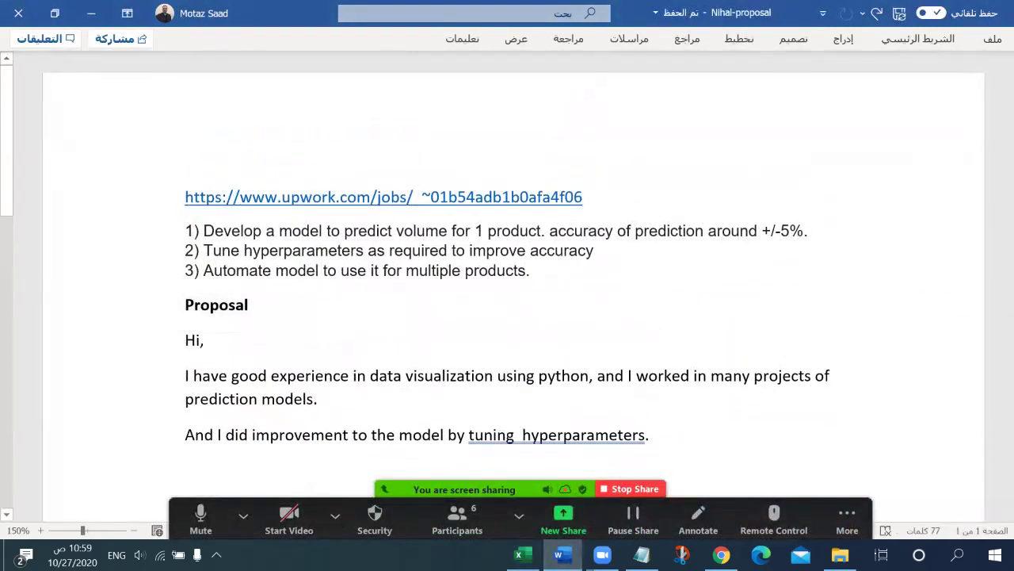
scroll(439, 270, down, 2)
drag(193, 318, 590, 319)
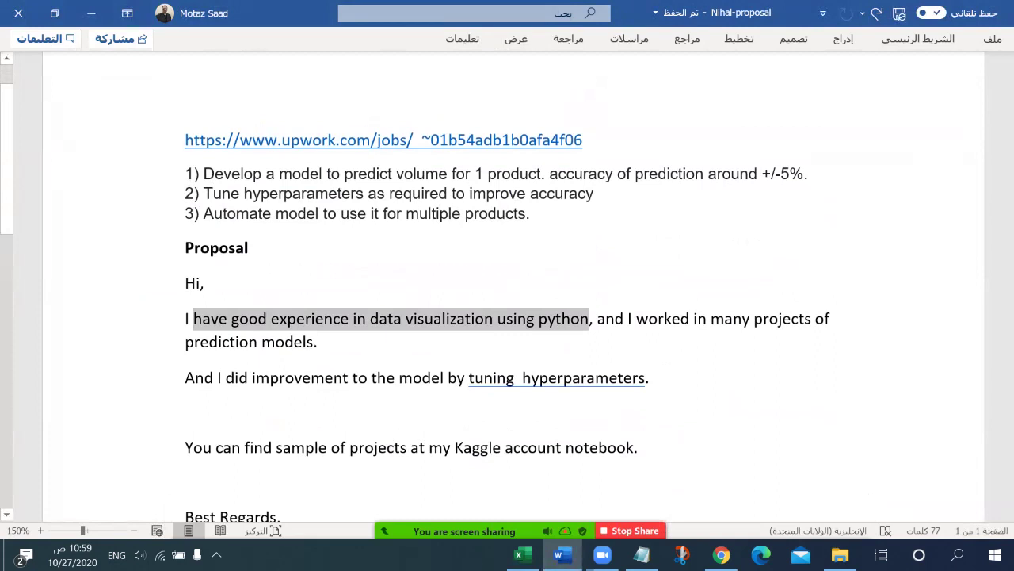
drag(353, 319, 537, 319)
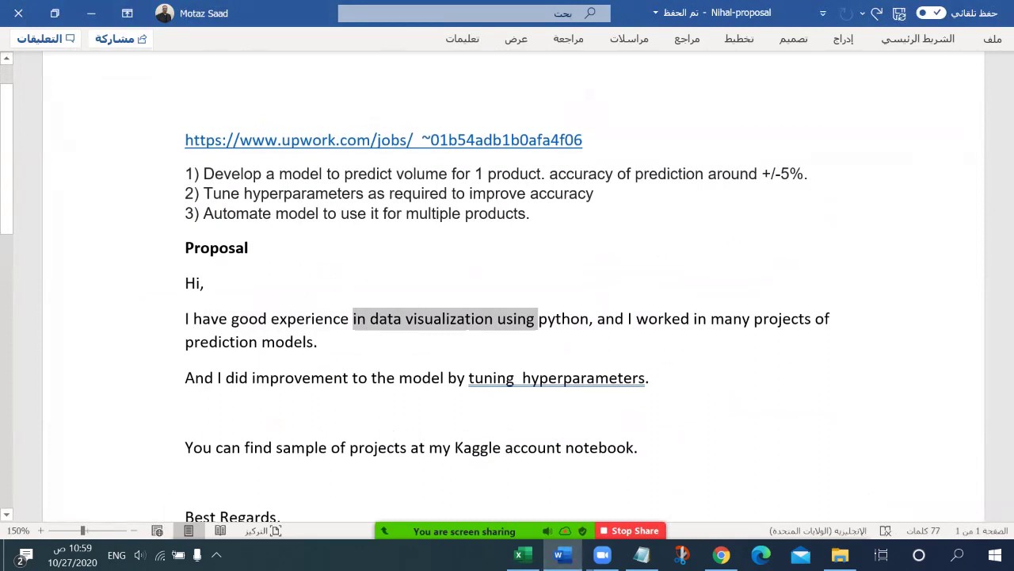
scroll(507, 317, up, 2)
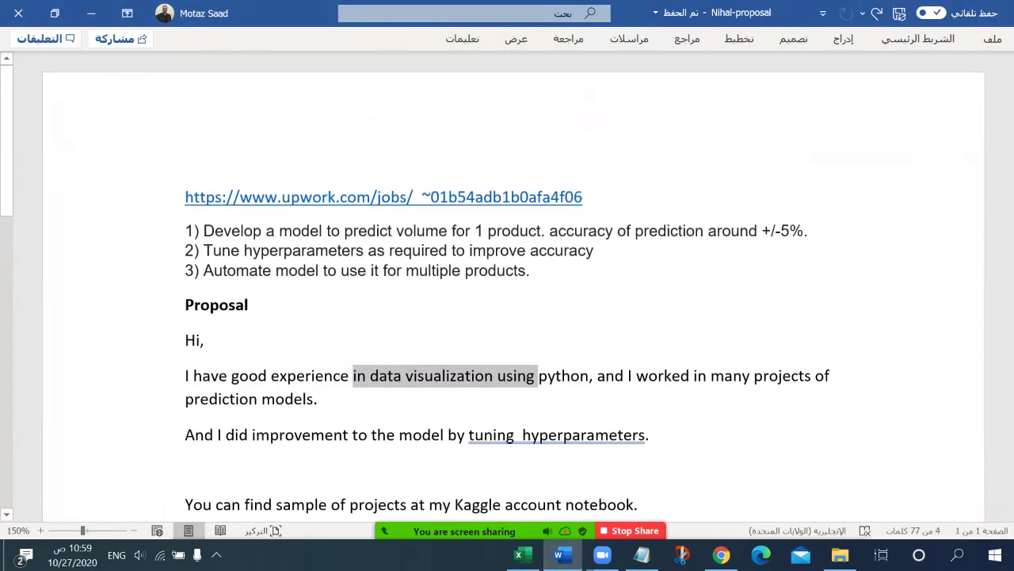
drag(279, 231, 488, 230)
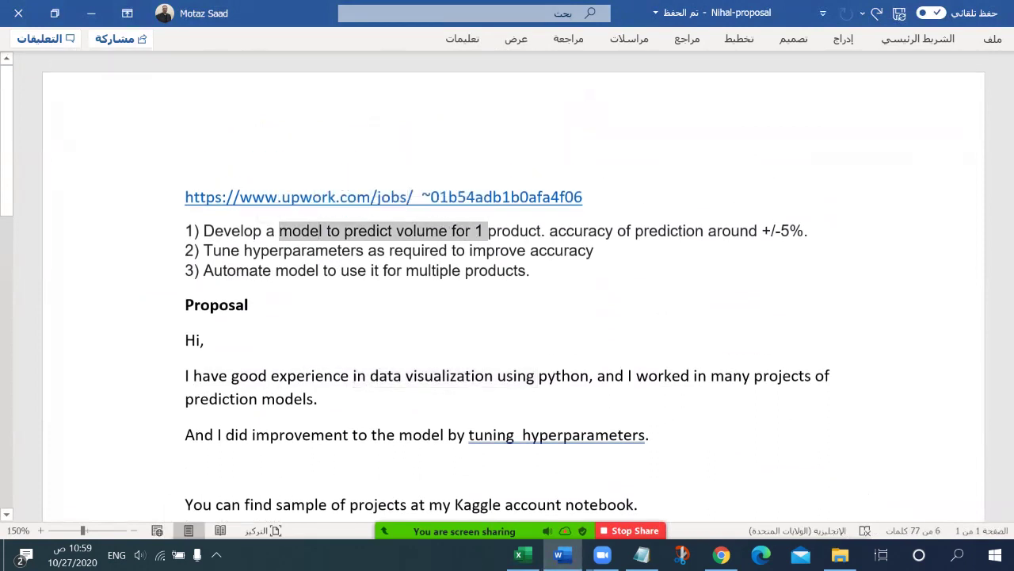
drag(597, 376, 327, 399)
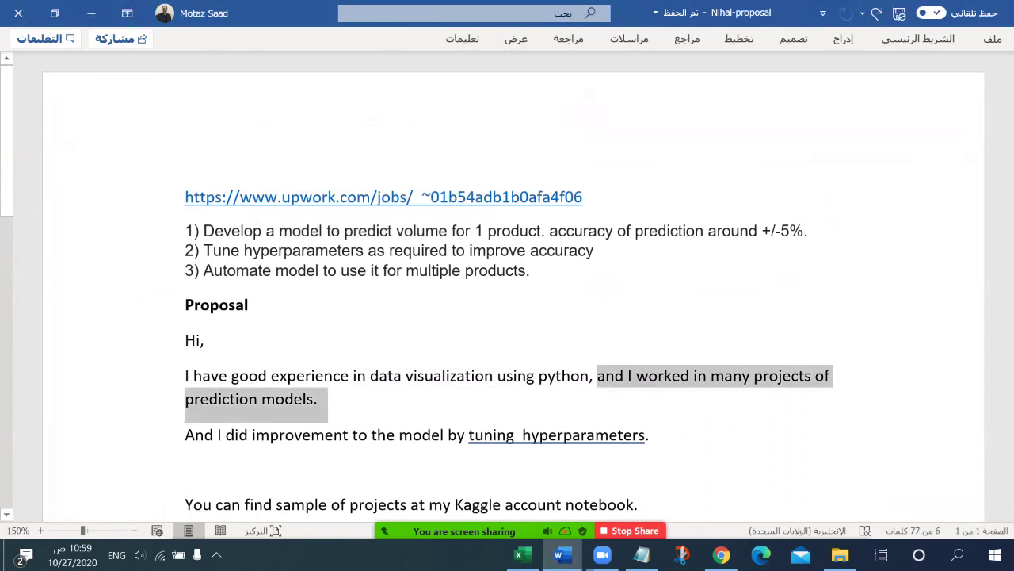
scroll(507, 286, down, 5)
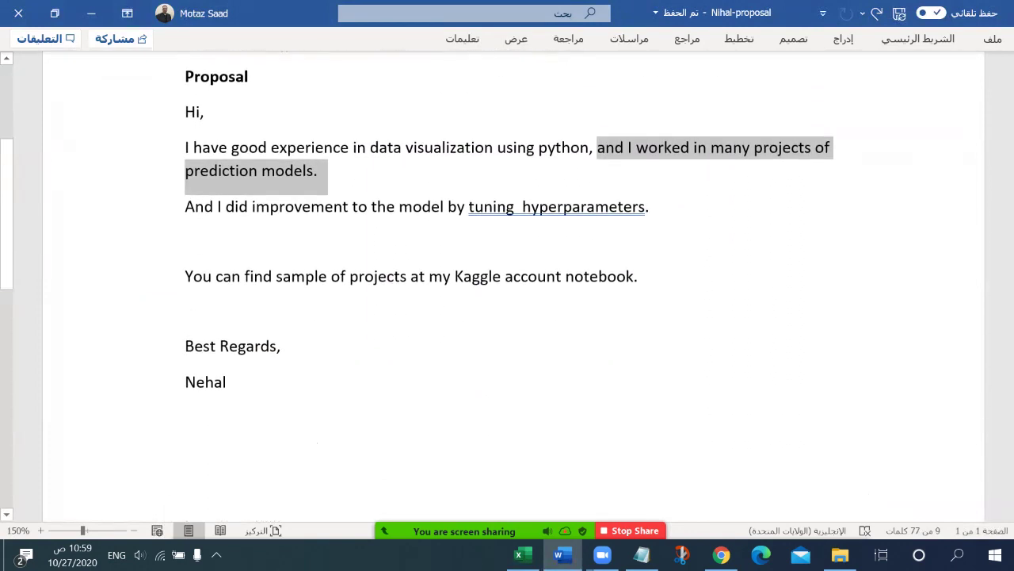
drag(185, 206, 645, 206)
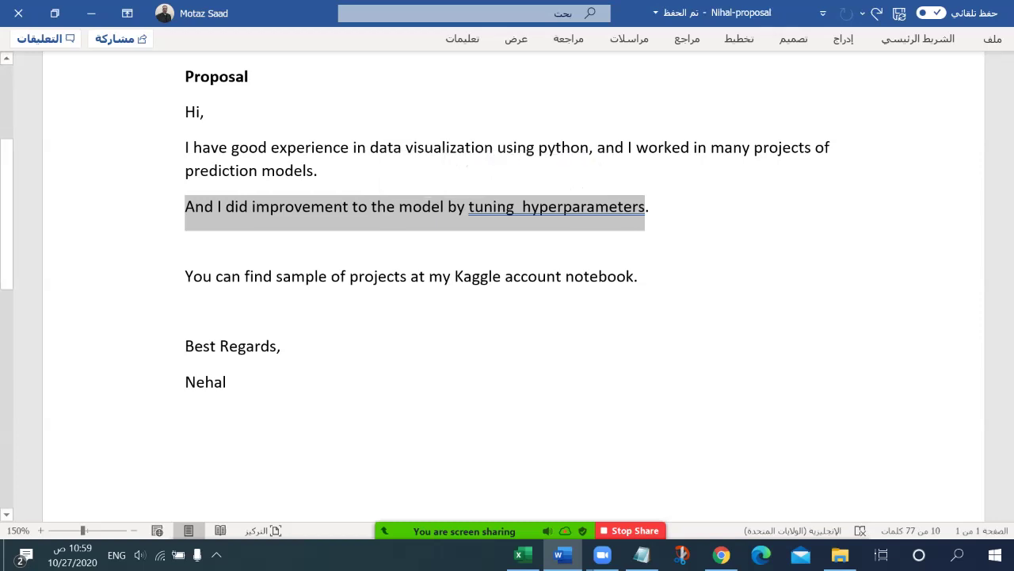
scroll(507, 285, up, 1)
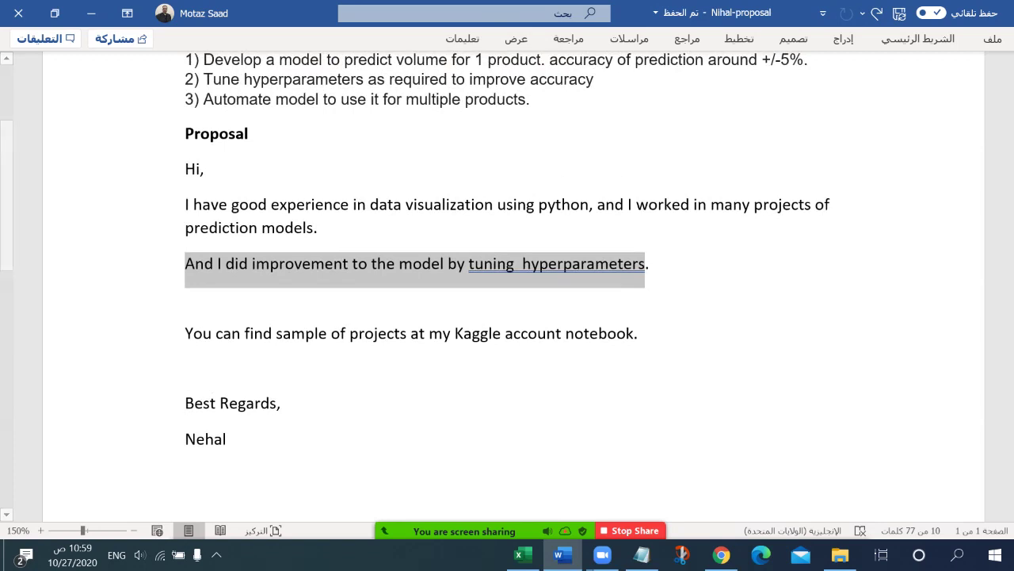
drag(279, 332, 648, 332)
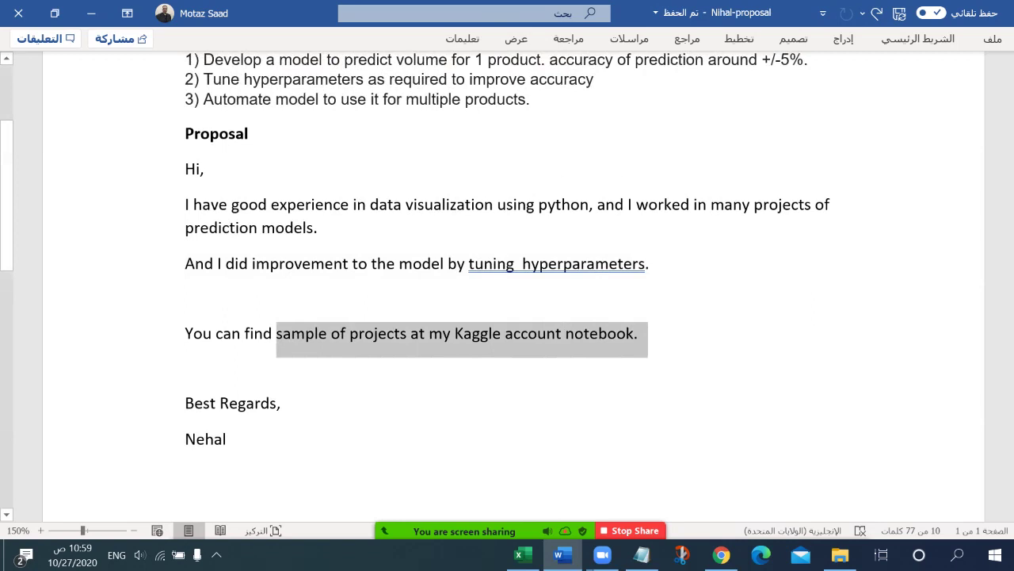
scroll(507, 285, down, 3)
scroll(507, 286, up, 3)
Select the words 'Kaggle account' in the Kaggle sentence.
click(331, 333)
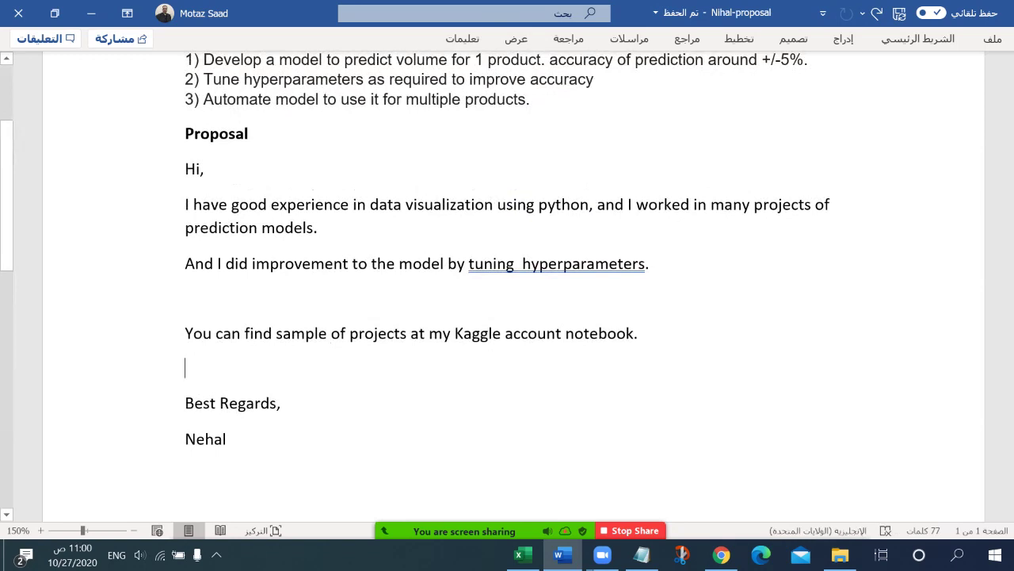
drag(454, 332, 565, 333)
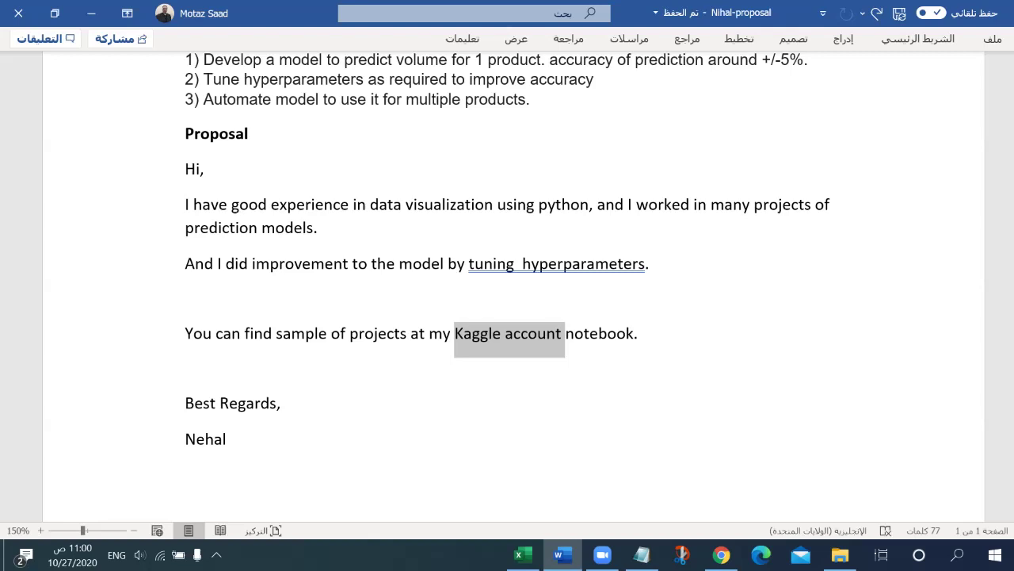
scroll(507, 286, down, 3)
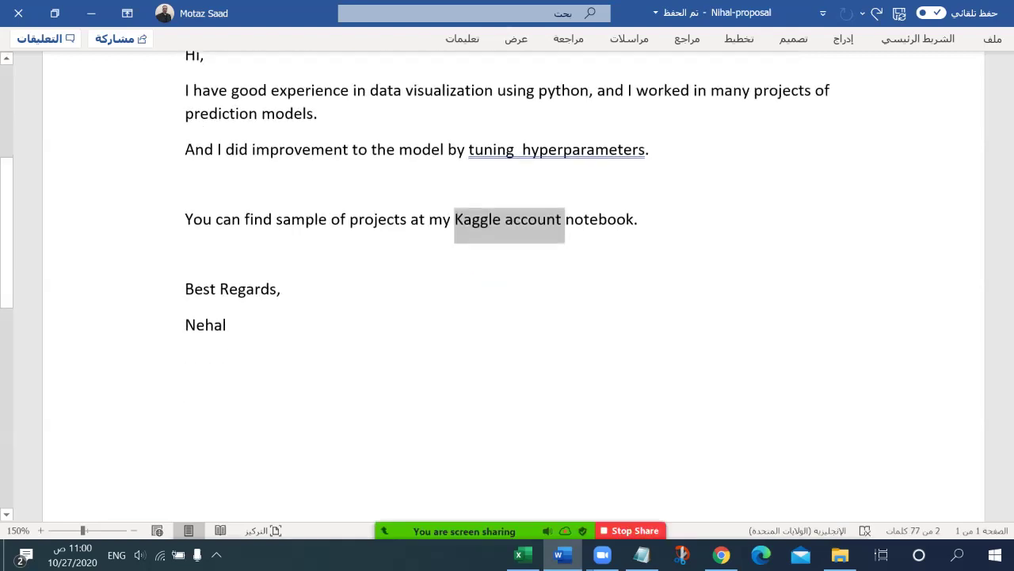
scroll(507, 285, up, 3)
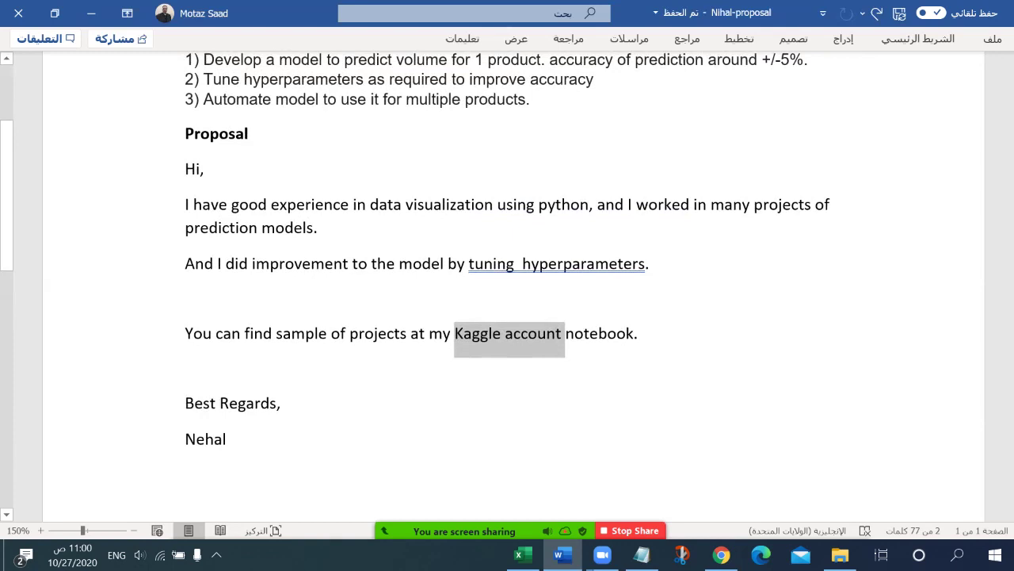
scroll(507, 285, down, 6)
scroll(507, 285, up, 6)
Insert a page break after the signature, then bring the Excel data sheet forward.
click(227, 439)
key(ctrl+Return)
scroll(507, 285, down, 6)
scroll(507, 285, up, 6)
scroll(508, 286, up, 15)
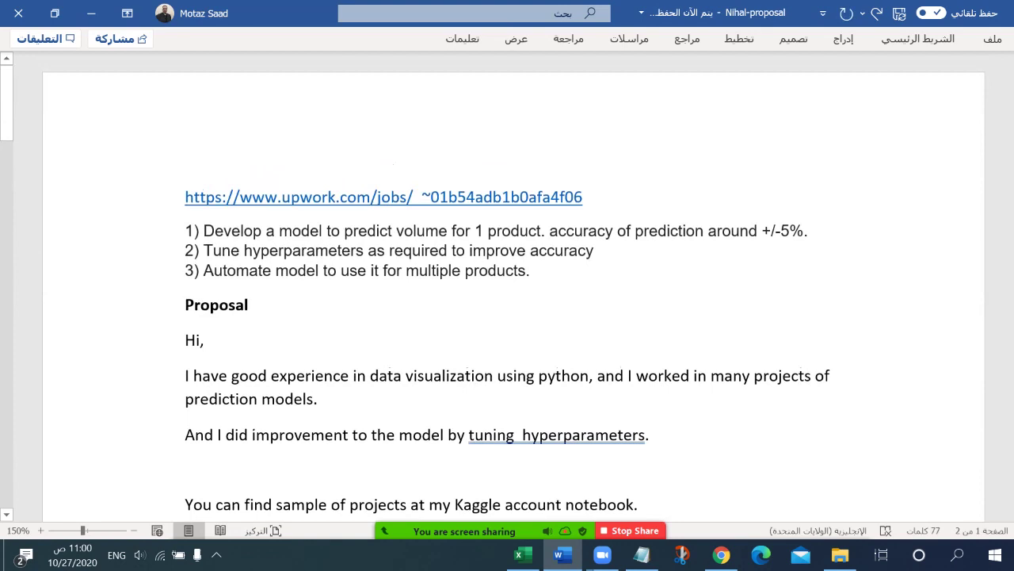
scroll(507, 285, down, 4)
scroll(507, 285, up, 3)
scroll(507, 285, down, 1)
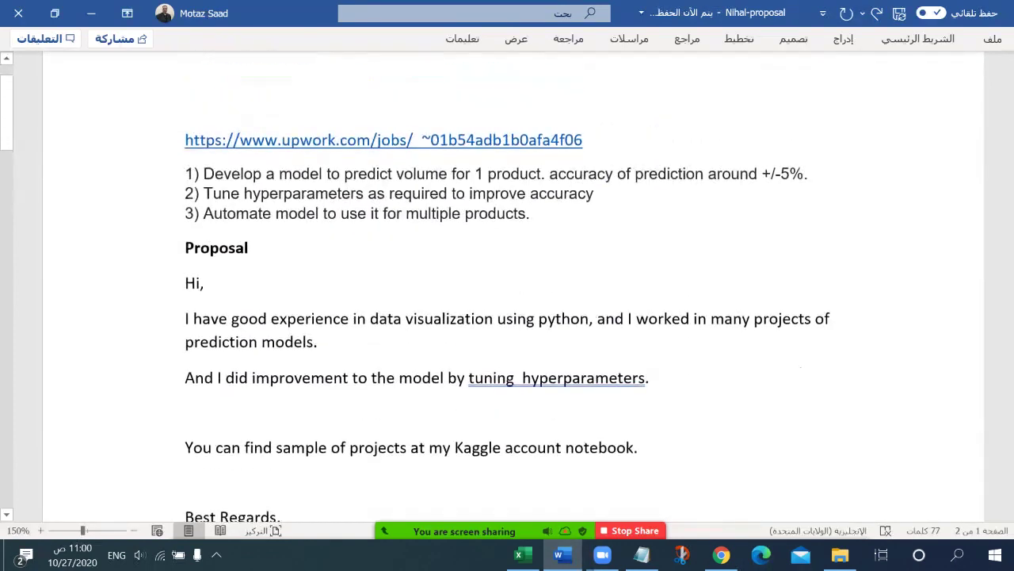
key(alt+Tab)
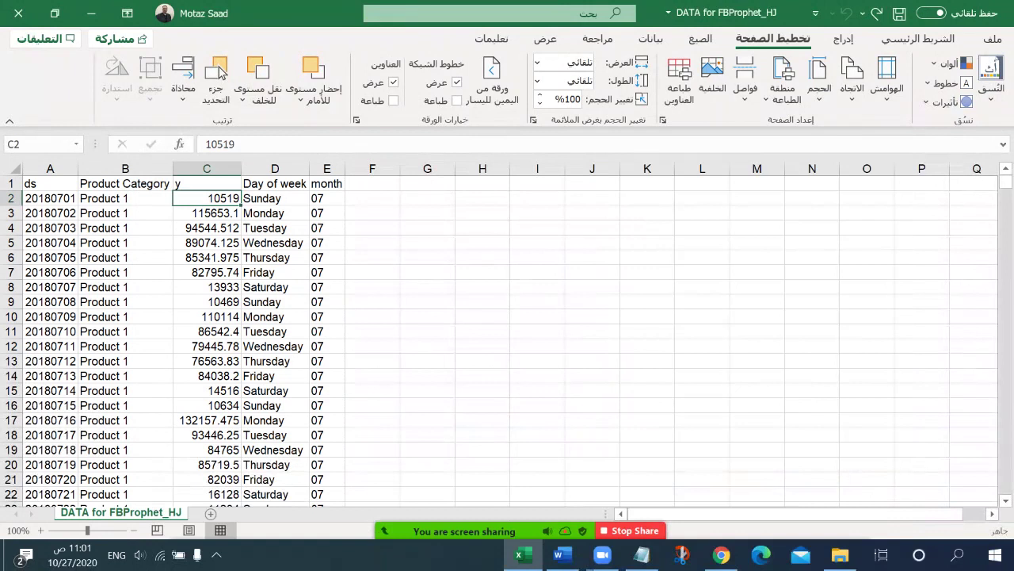
Review the Day of week values in column D, then return to the Word proposal.
key(Right)
key(Down)
key(Down)
key(Down)
key(Up)
key(Up)
key(Up)
key(Down)
key(Down)
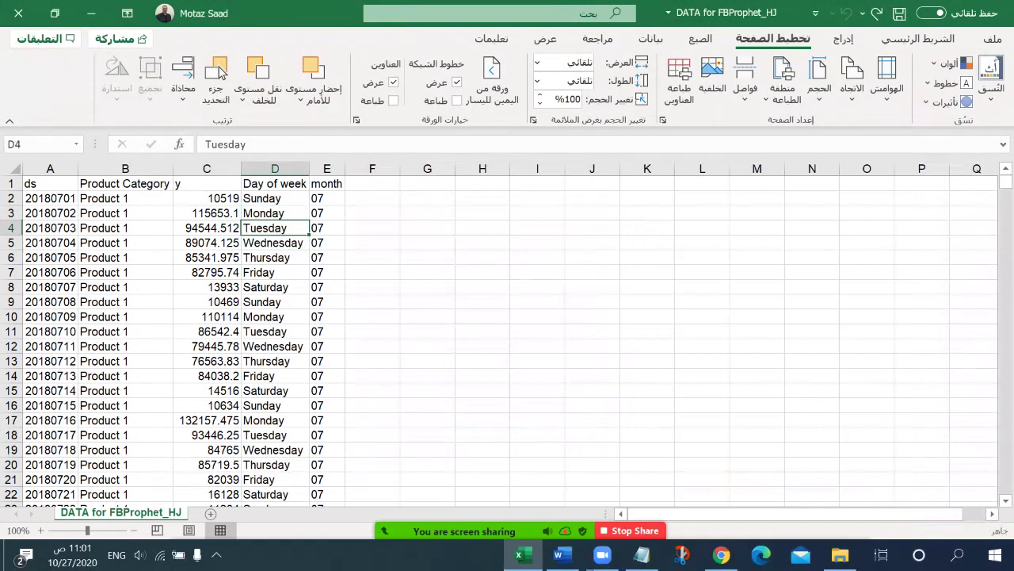
click(559, 555)
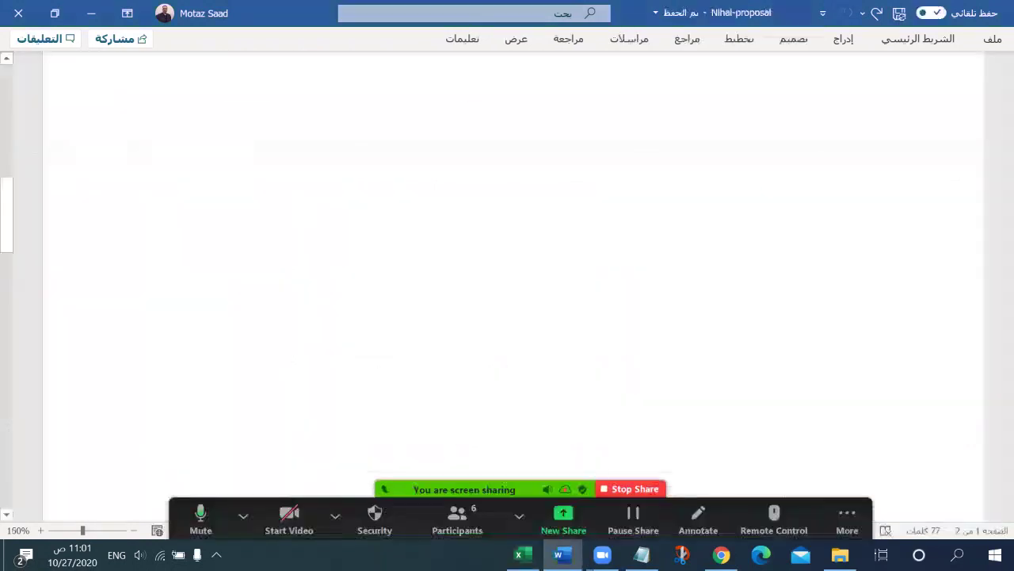
Start a new page that opens with the greeting 'Hi,'.
click(226, 267)
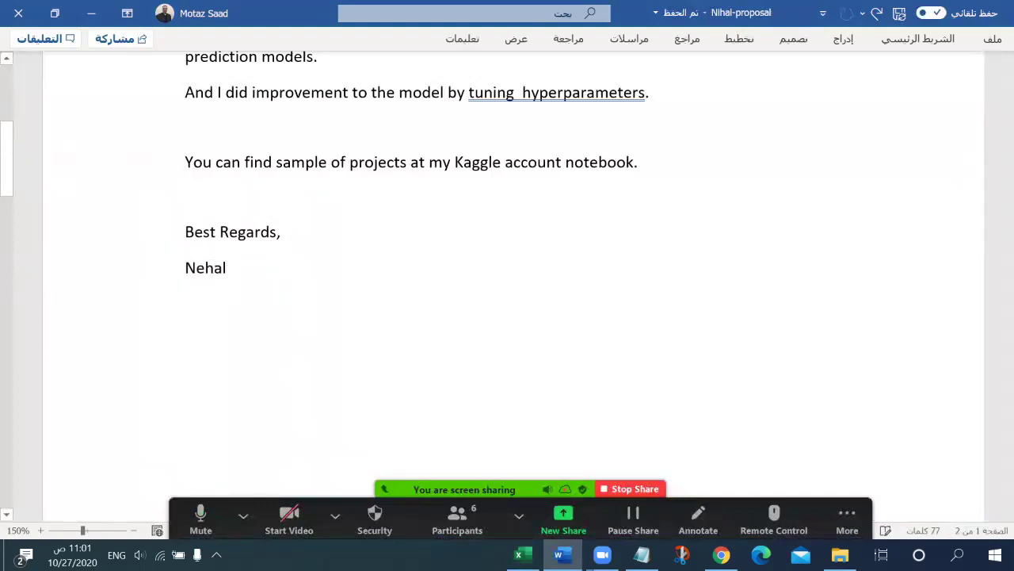
key(ctrl+Return)
text(Hi)
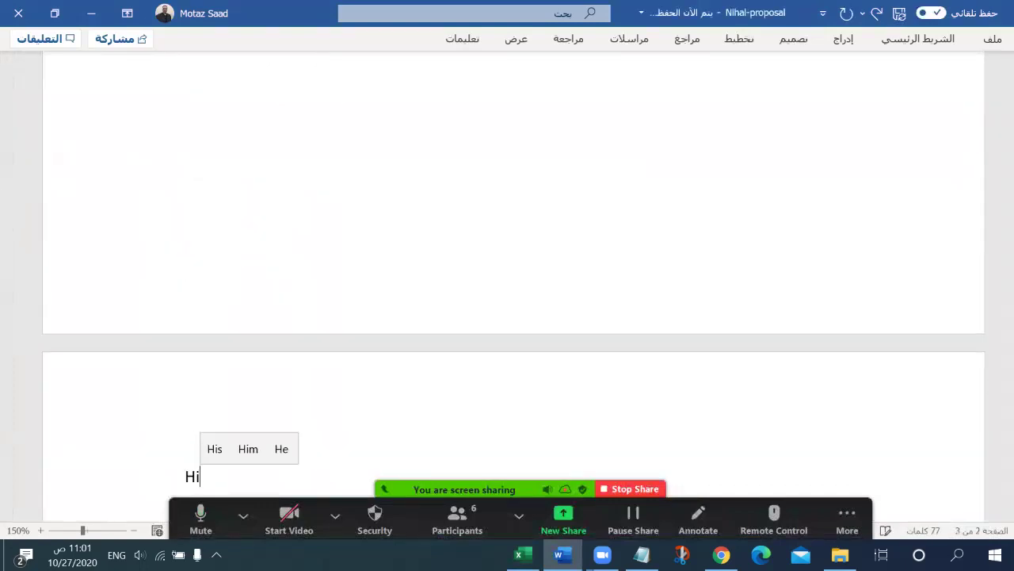
text(,)
key(Return)
scroll(507, 285, down, 3)
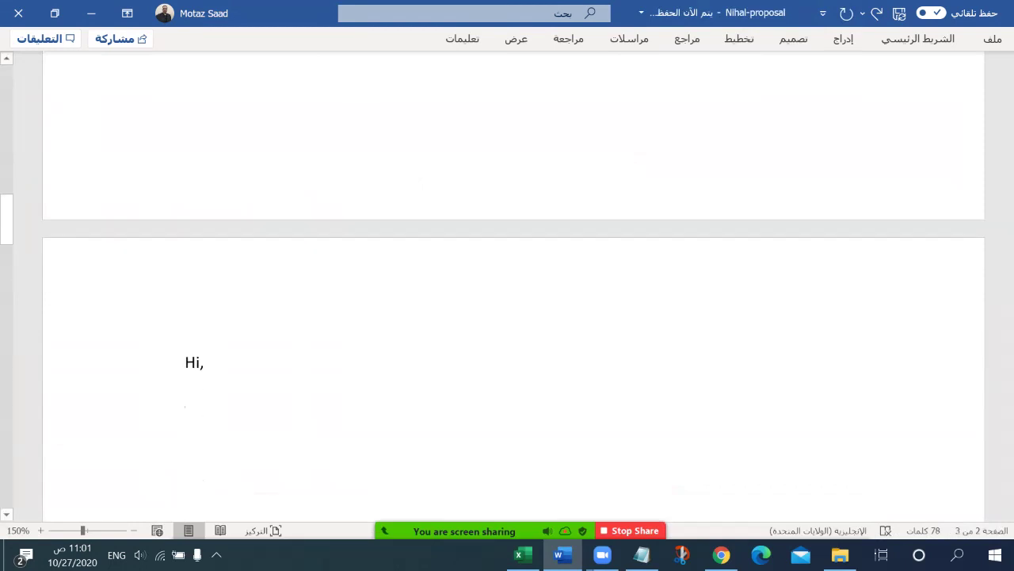
scroll(507, 286, down, 3)
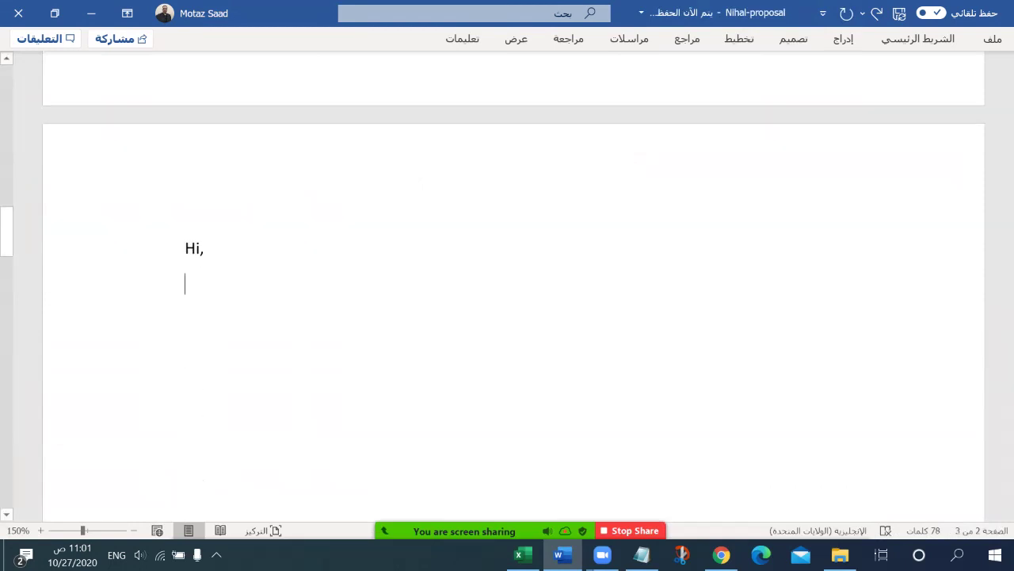
Type the line 'I worked on many regeression (prediction) projects', correcting the typos in prediction.
text(I worked o)
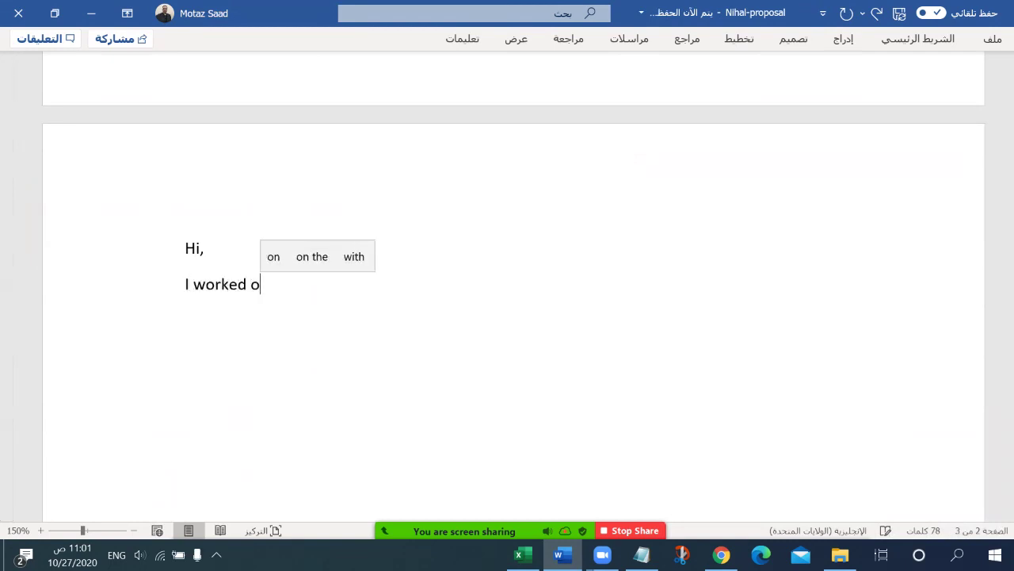
text(n many reg)
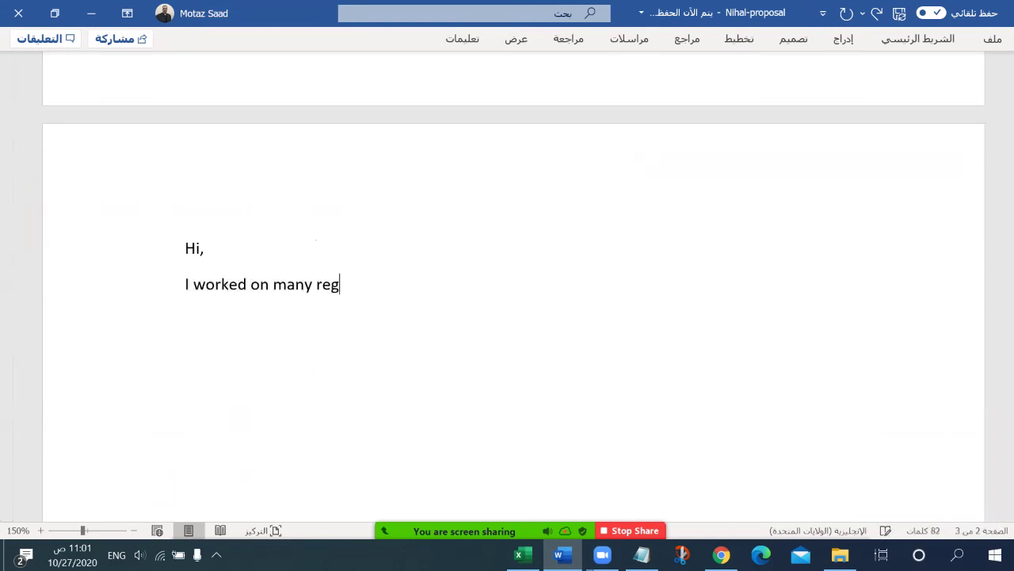
text(eressi)
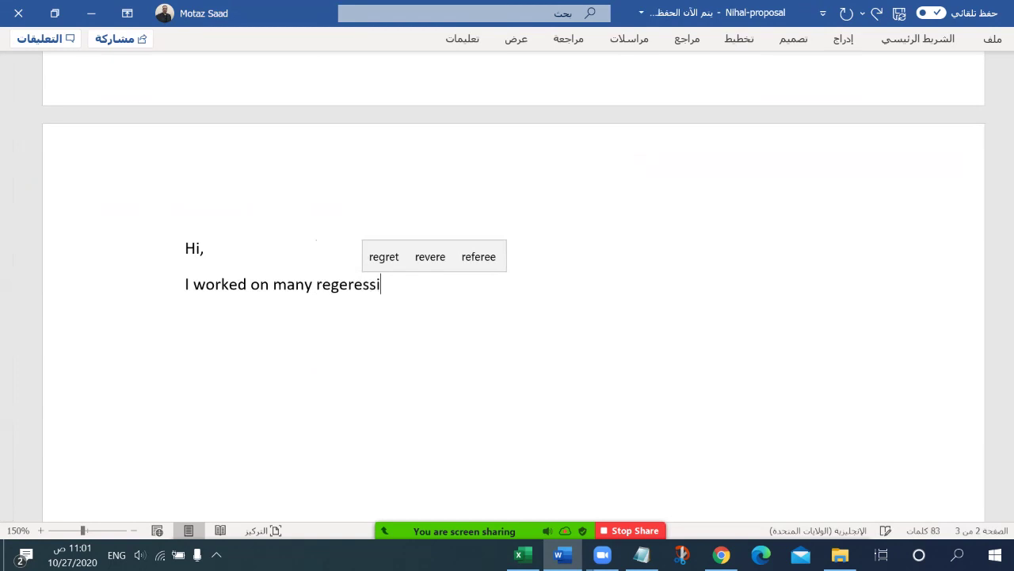
text(on (pre)
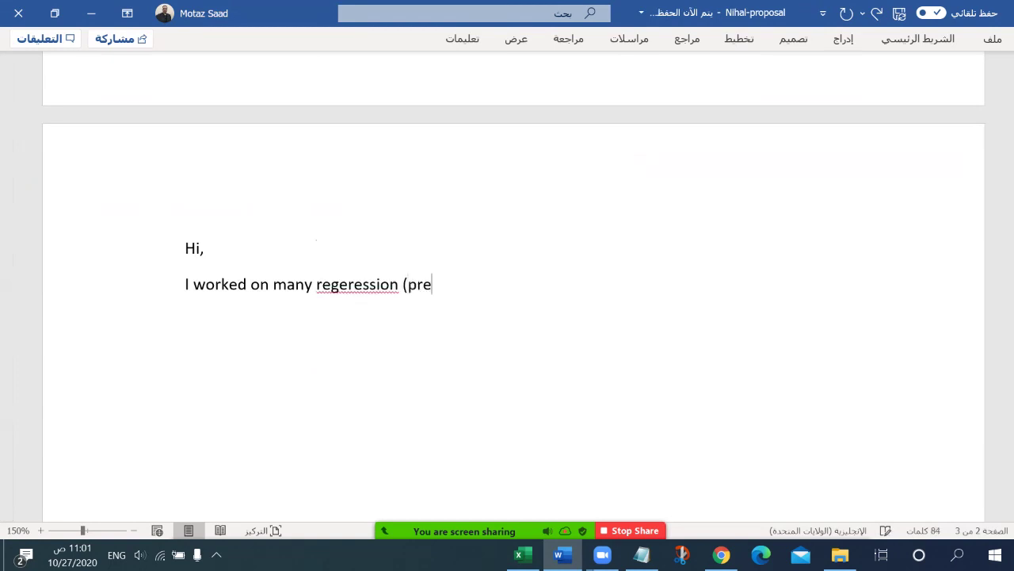
text(idctio)
key(BackSpace)
key(BackSpace)
key(BackSpace)
key(BackSpace)
key(BackSpace)
key(BackSpace)
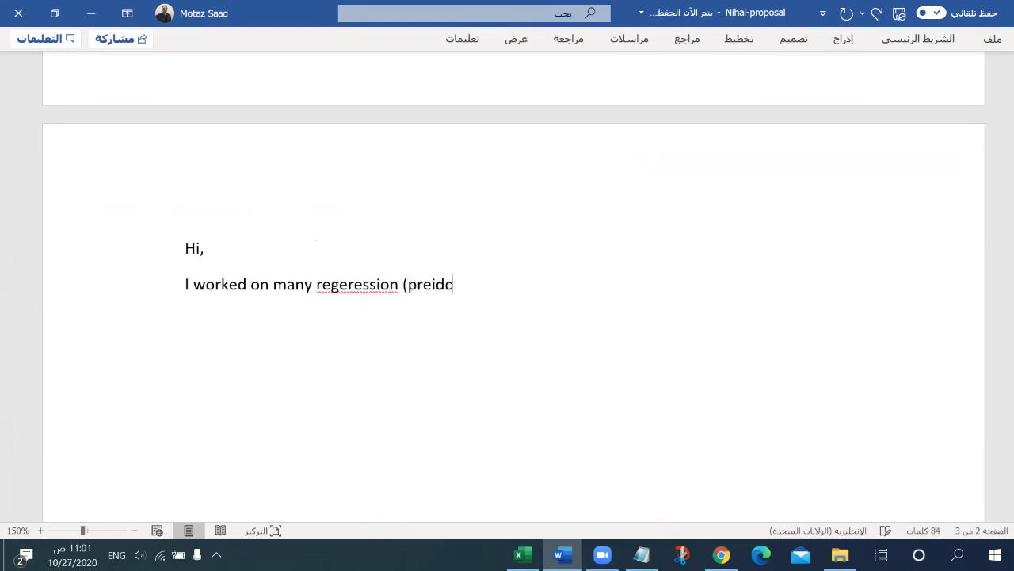
key(BackSpace)
text(ed)
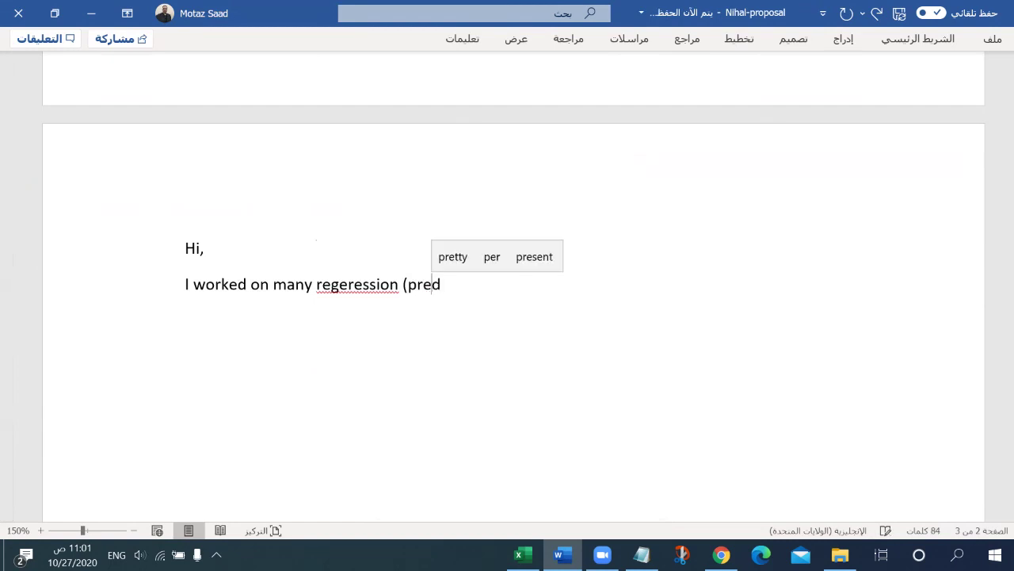
text(iction) or)
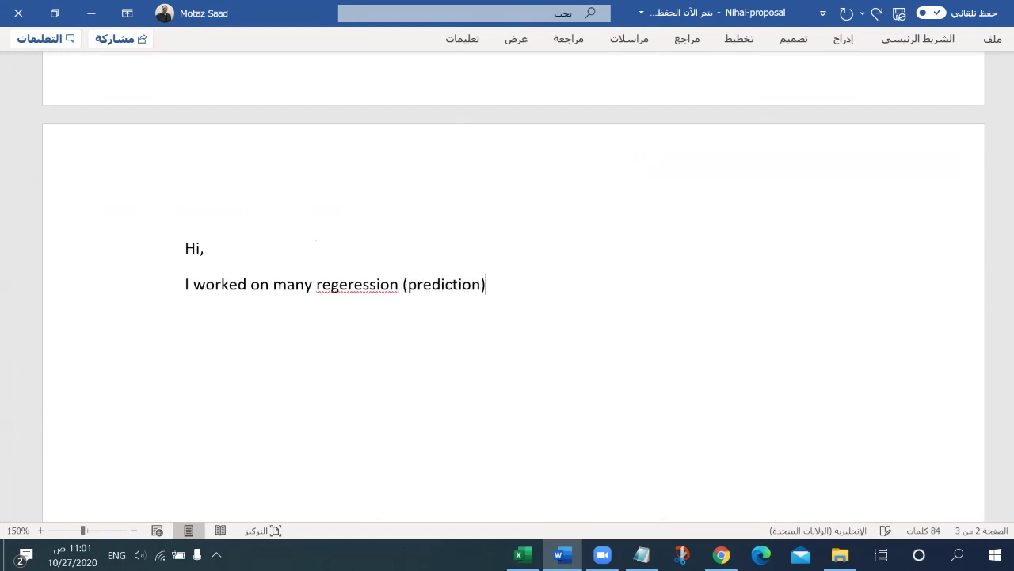
text(o)
key(BackSpace)
key(BackSpace)
key(BackSpace)
text(pro)
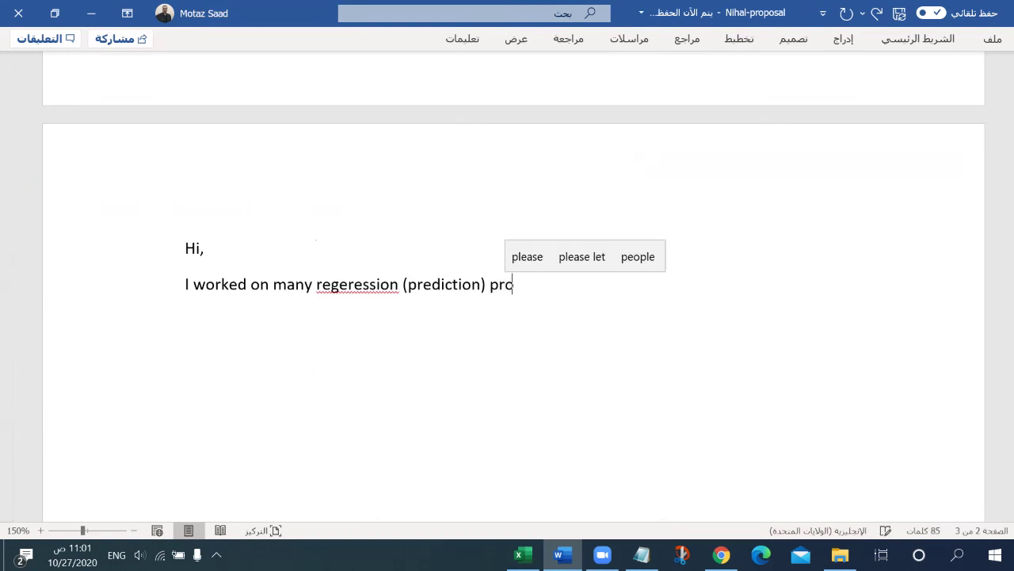
text(jects)
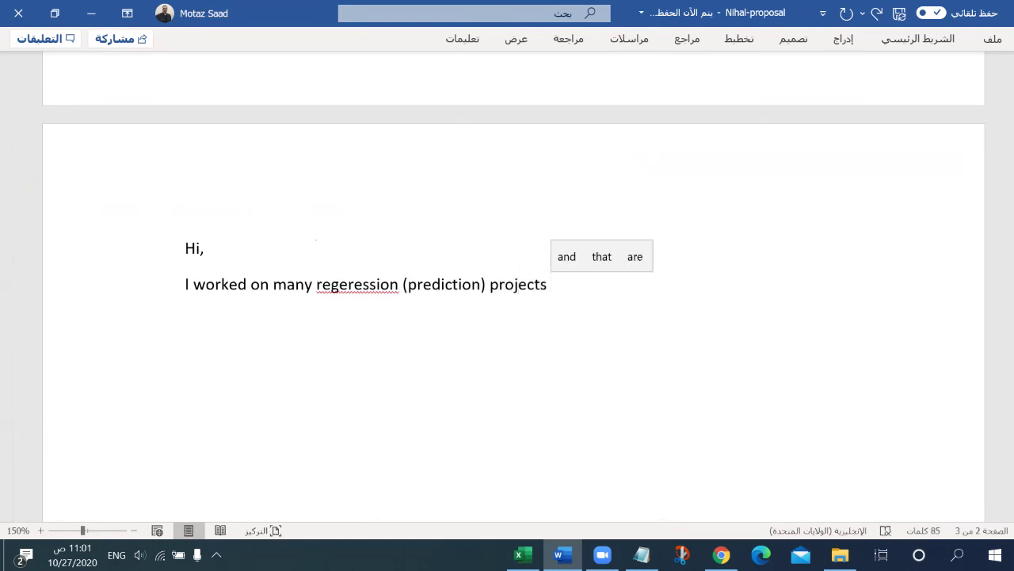
Correct 'regeression' to 'regressions' using Word's spelling and grammar suggestions.
right_click(369, 284)
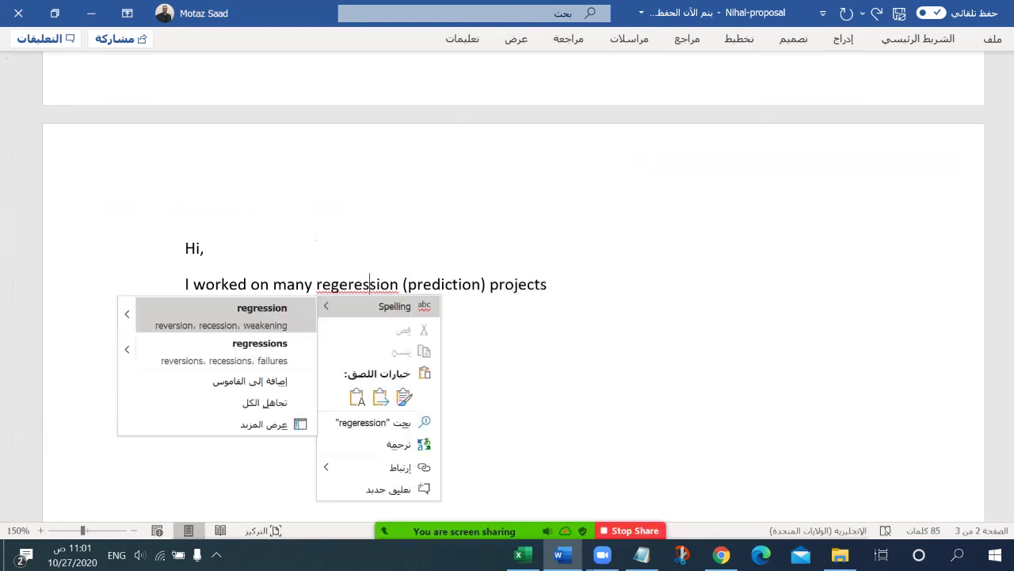
click(260, 306)
triple_click(357, 283)
click(542, 284)
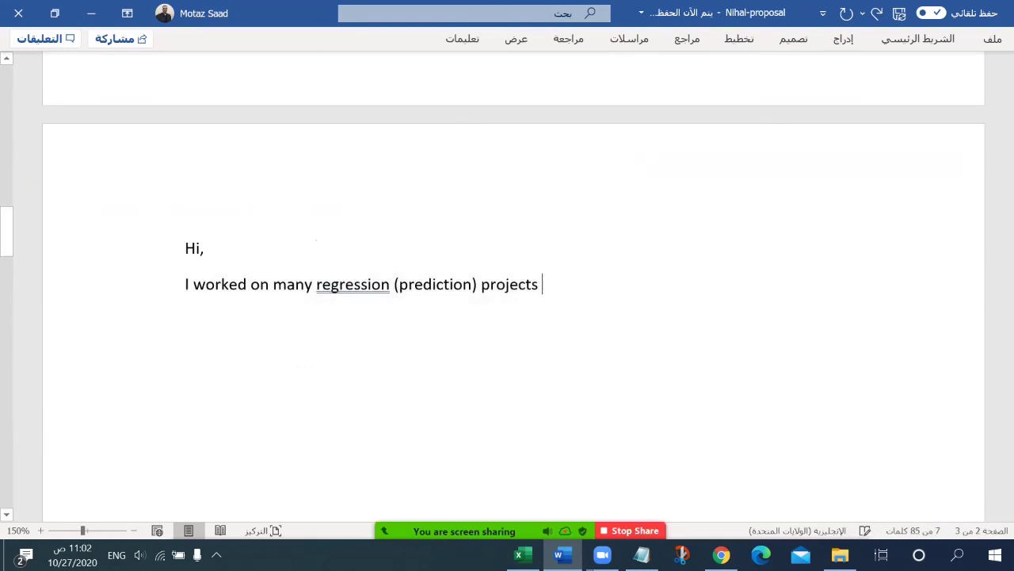
click(346, 283)
right_click(346, 286)
click(260, 331)
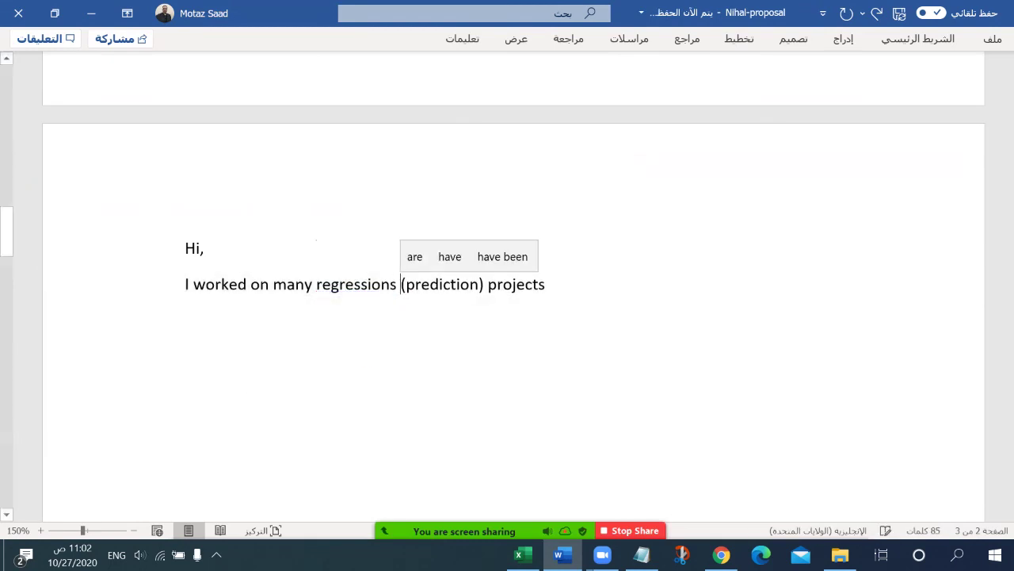
click(549, 284)
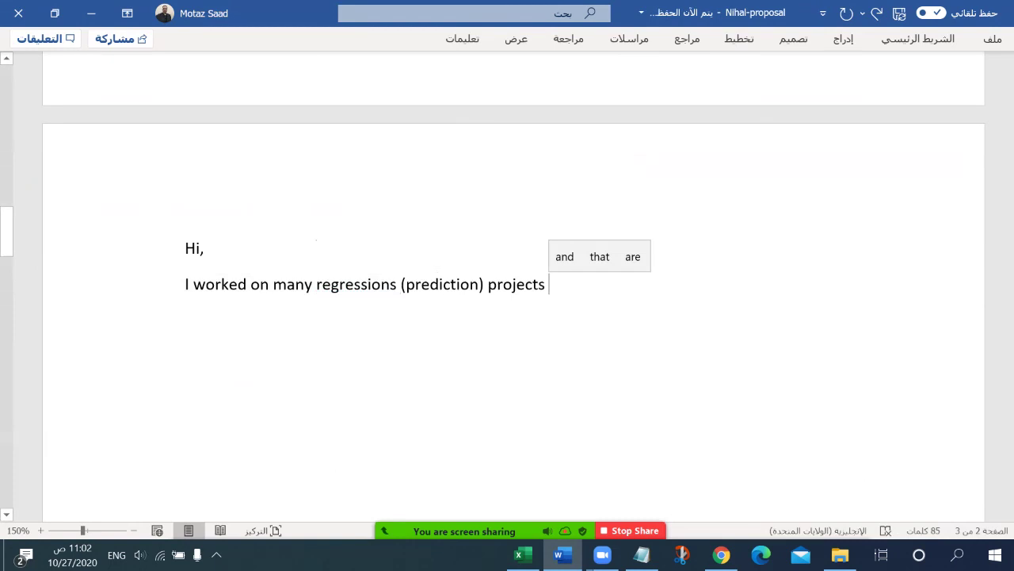
Finish the sentence with 'feature engineering (derive new feature), as well as working on time series data.'.
scroll(507, 317, up, 2)
scroll(507, 317, down, 3)
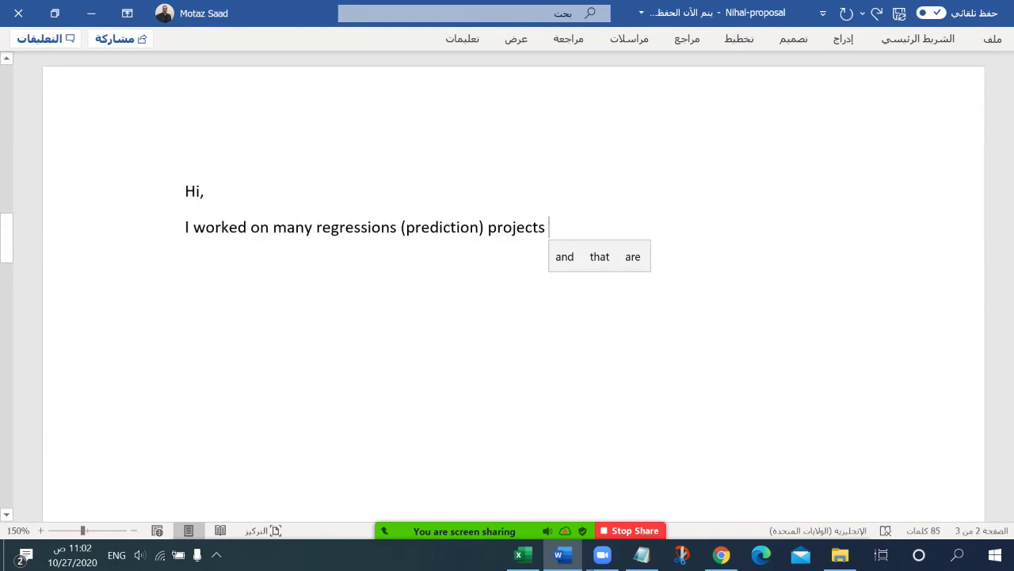
text(and )
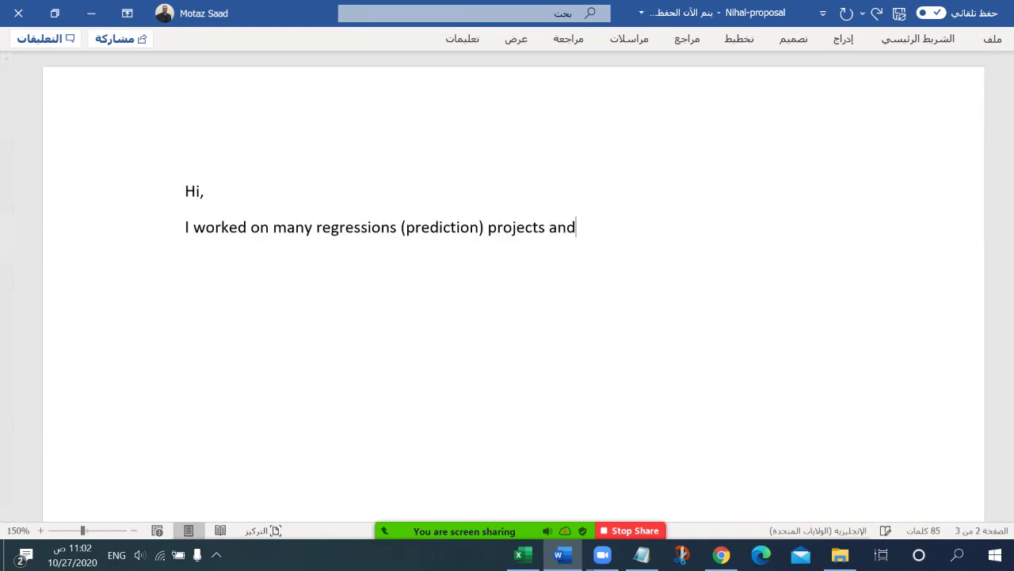
text(I can )
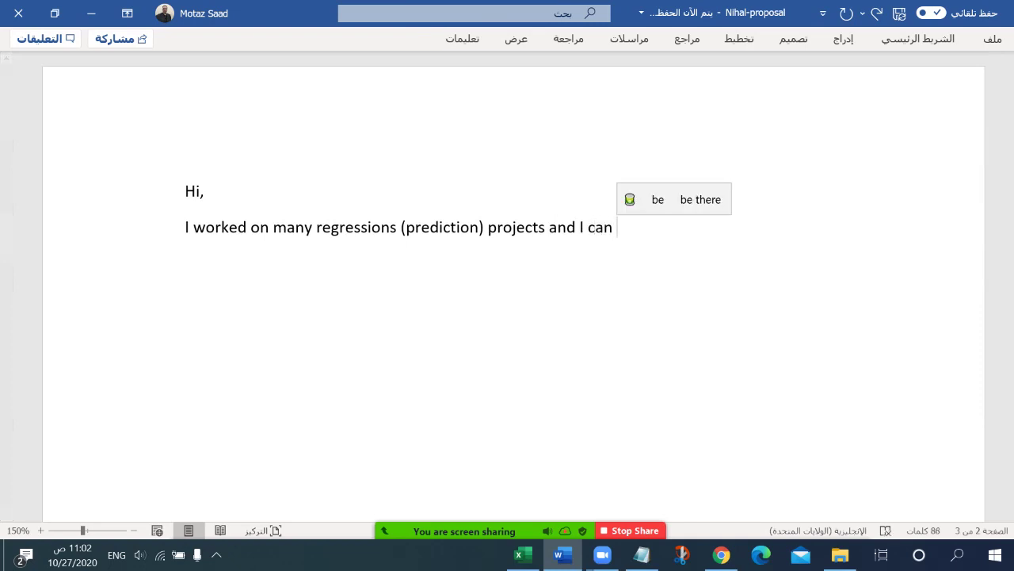
text(perform )
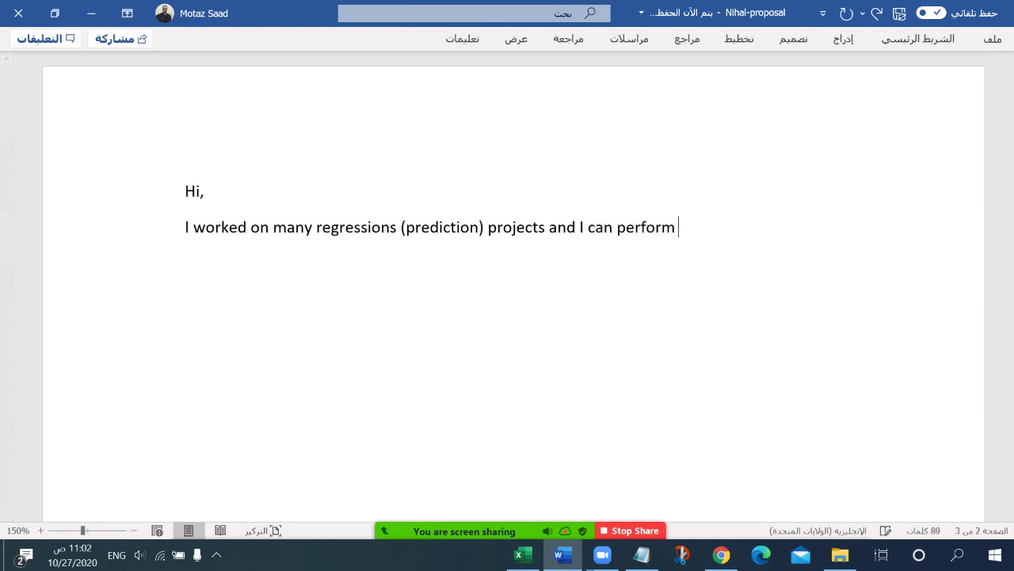
text(feature engi)
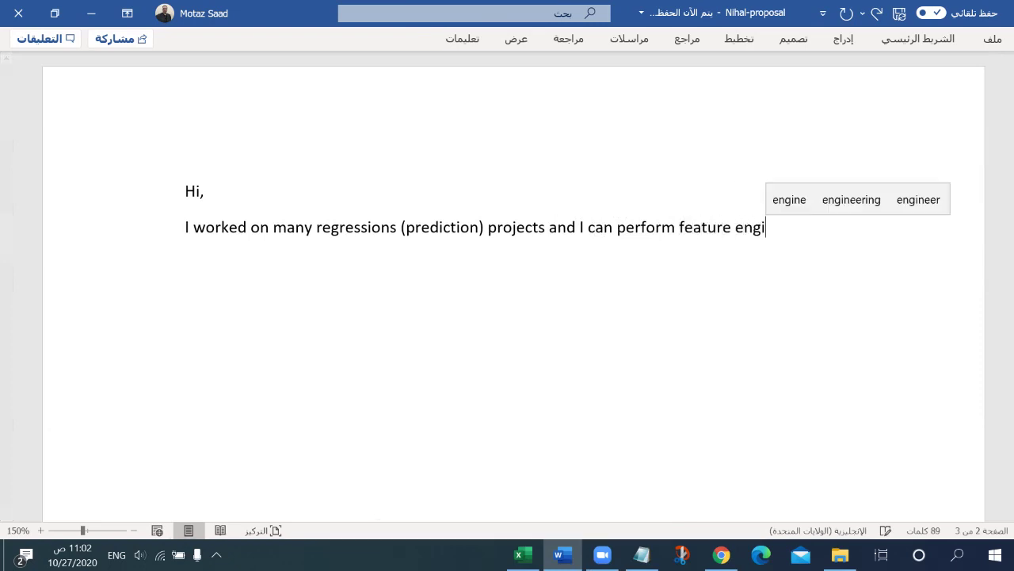
text(neering ()
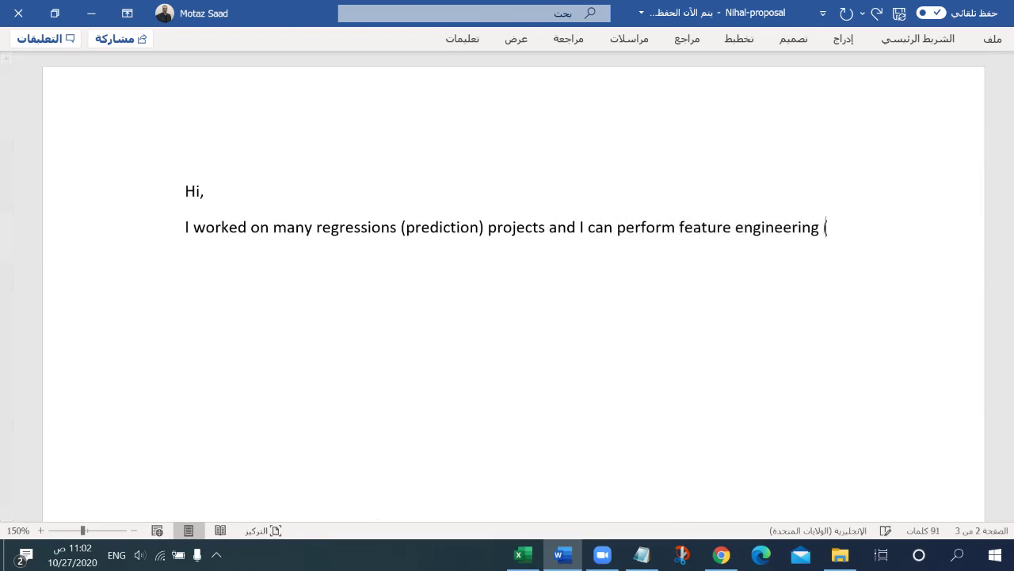
text(de)
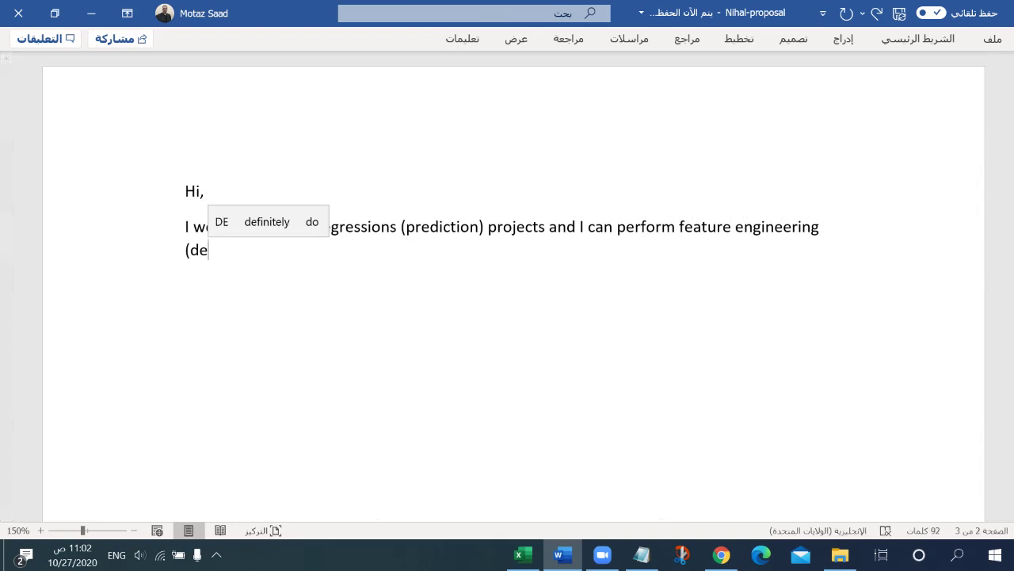
text(rive )
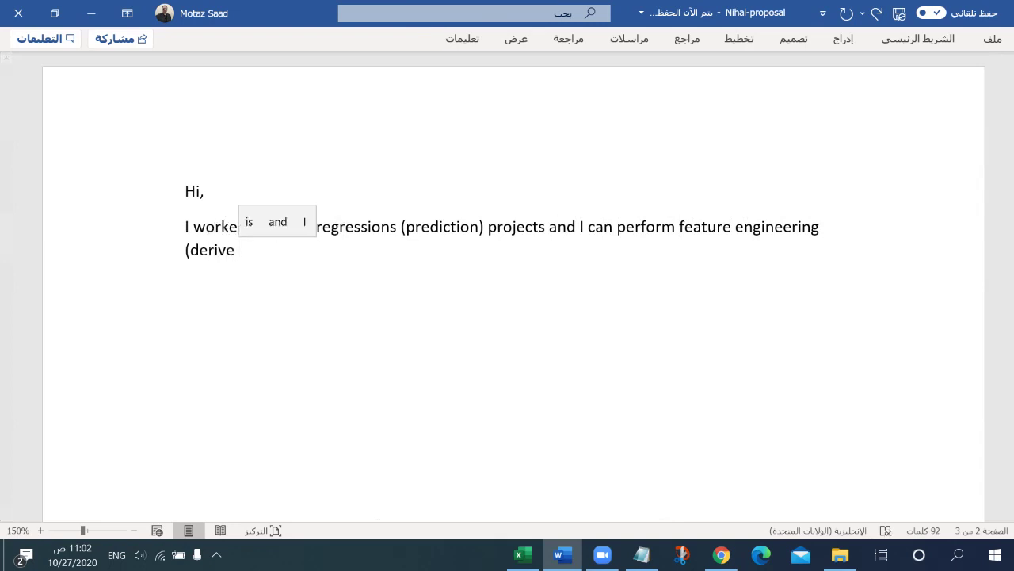
text(new feature),)
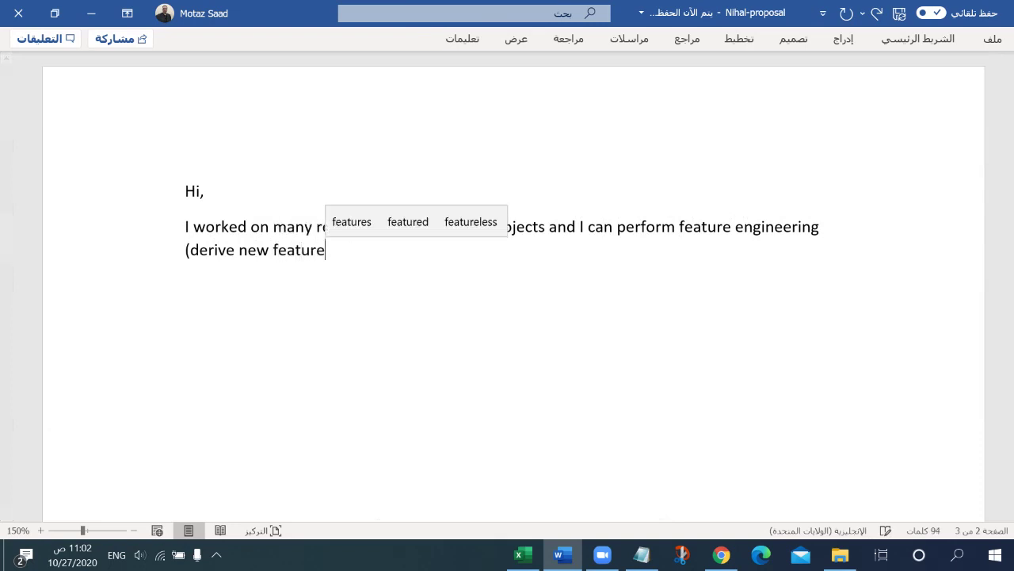
key(BackSpace)
text(, )
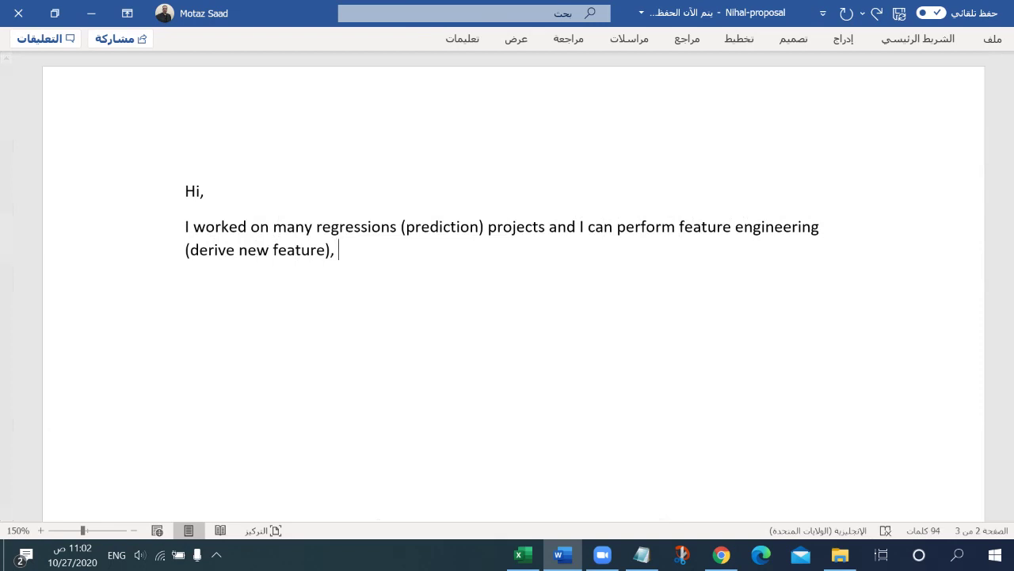
text(ans)
key(BackSpace)
key(BackSpace)
text(s well as )
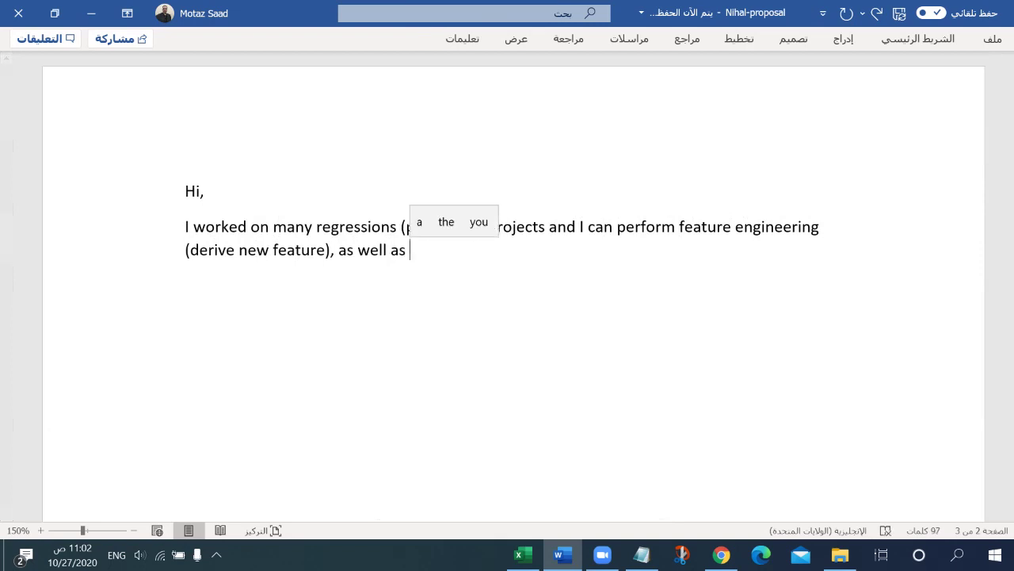
text(working )
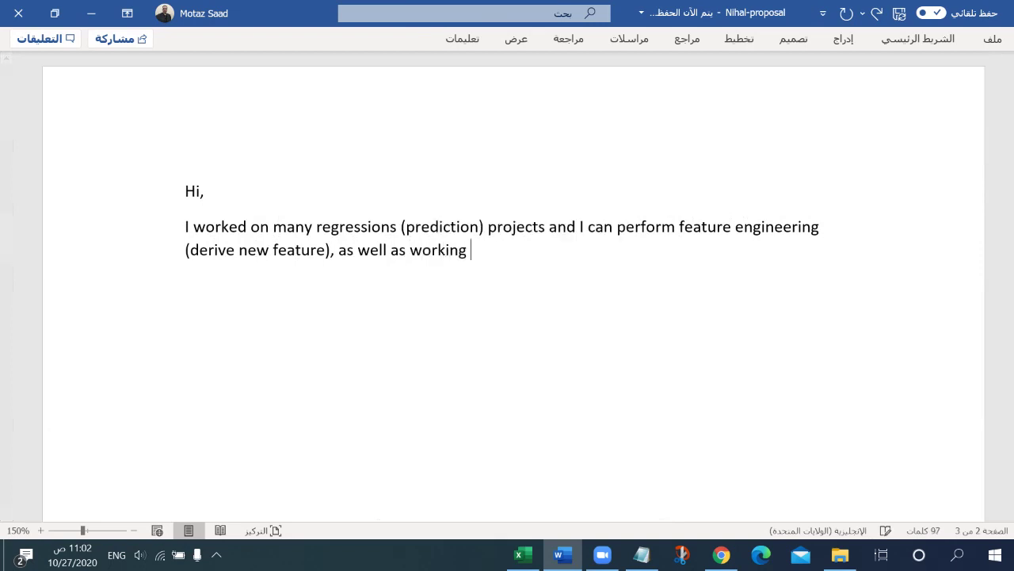
text(on time se)
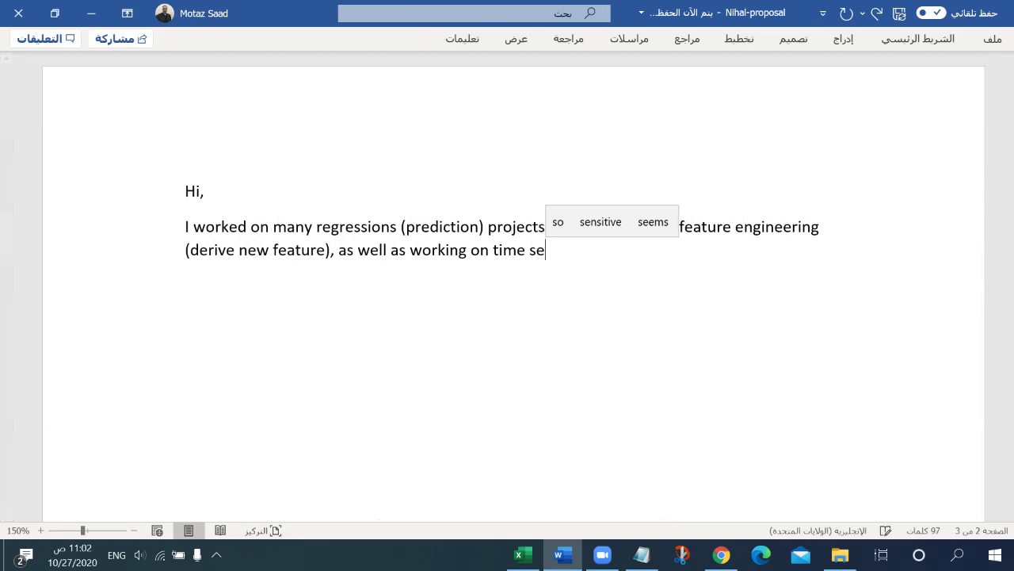
text(ries data.)
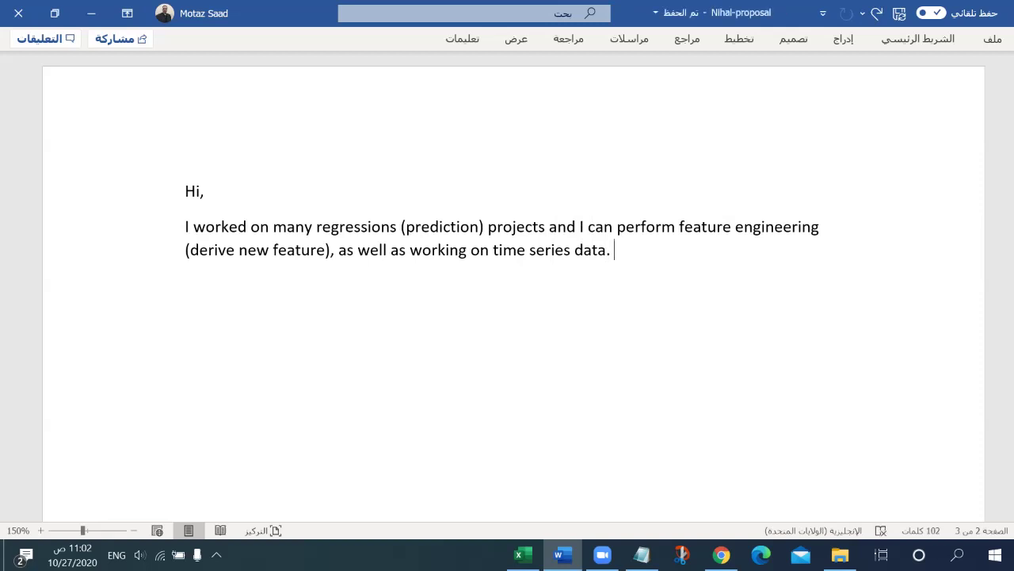
key(alt+Tab)
Move Excel's active cell to A4, then switch back to the Word proposal.
key(Up)
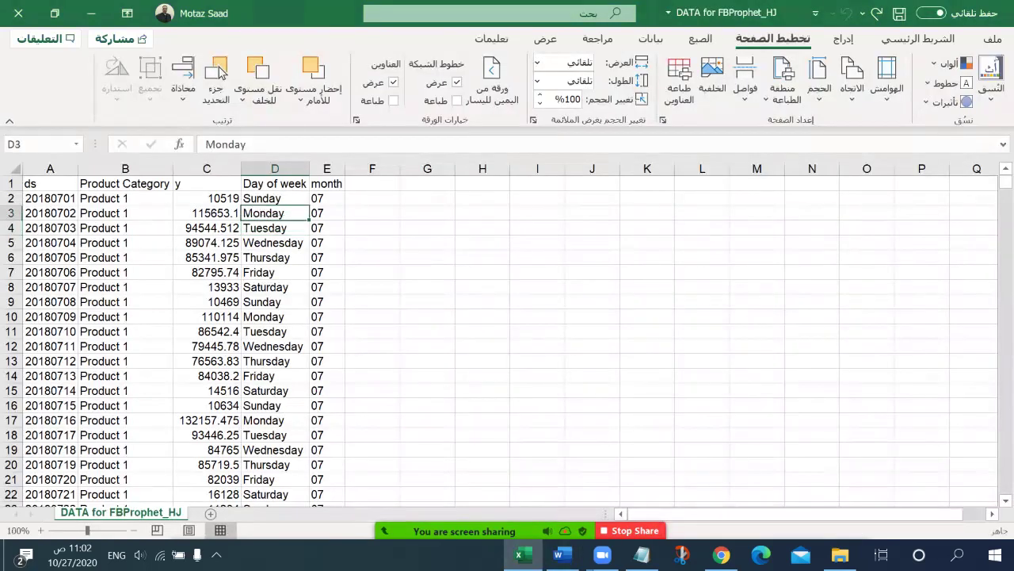
key(Up)
key(Up)
key(Right)
key(Right)
key(Left)
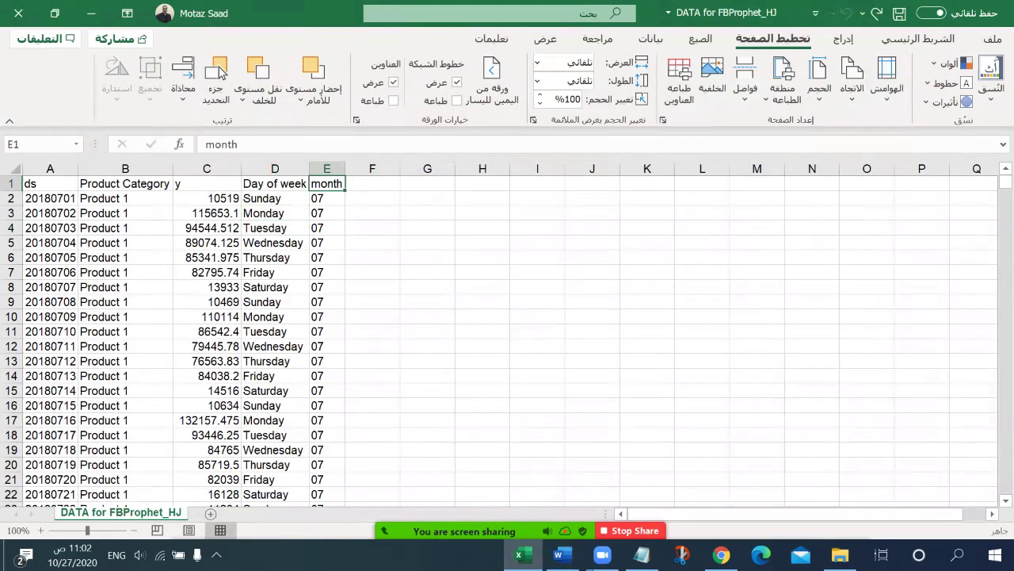
key(ctrl+Home)
key(Down)
key(Down)
key(Down)
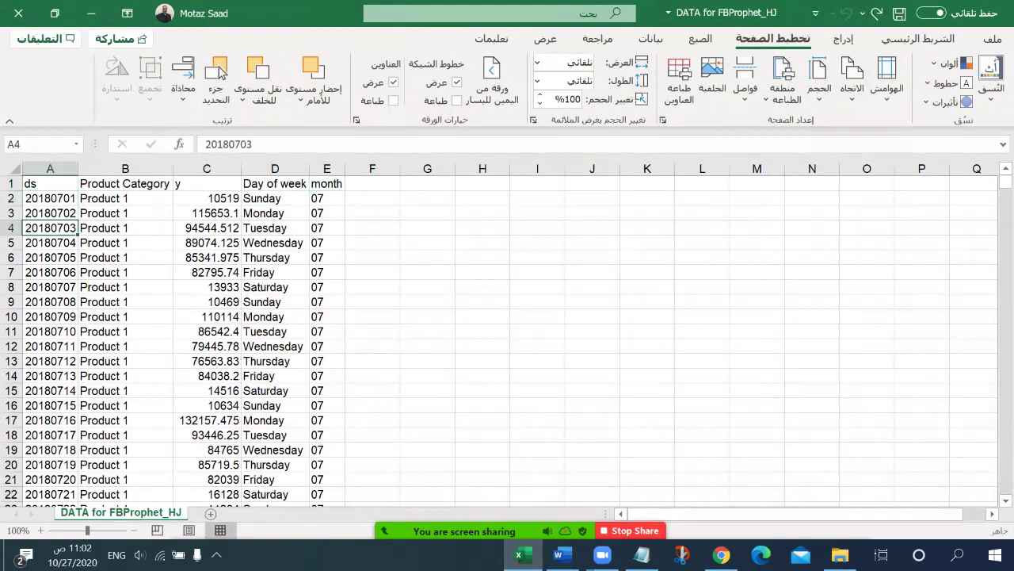
key(alt+Tab)
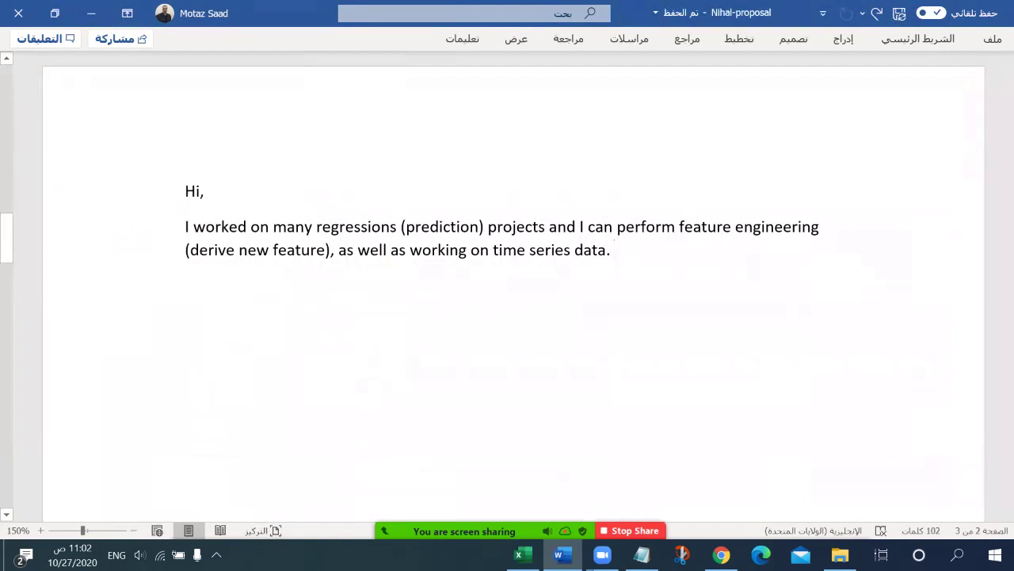
Add the line 'Steps to achieve the project' below the intro, with a new line after it.
key(Return)
key(Return)
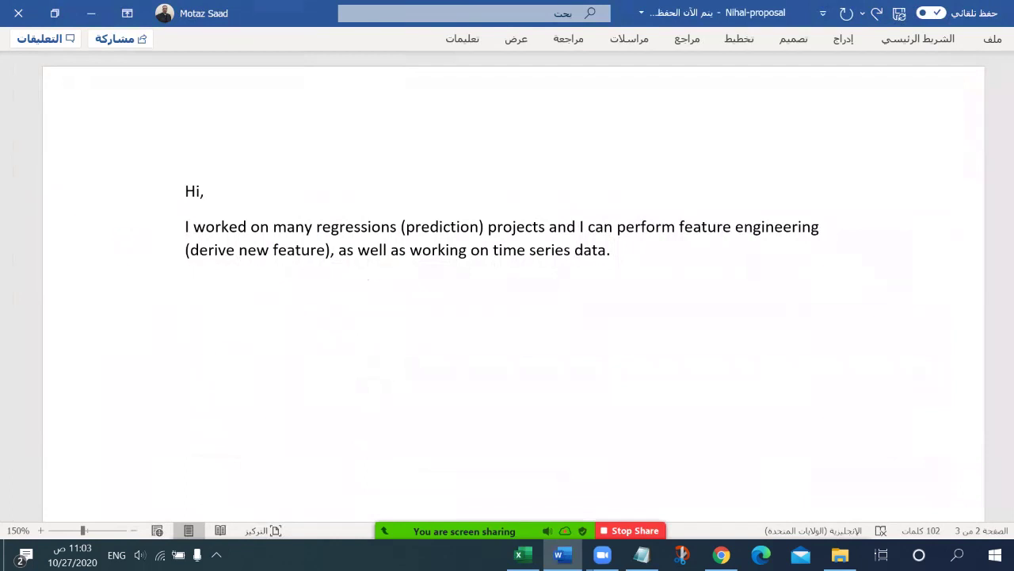
key(BackSpace)
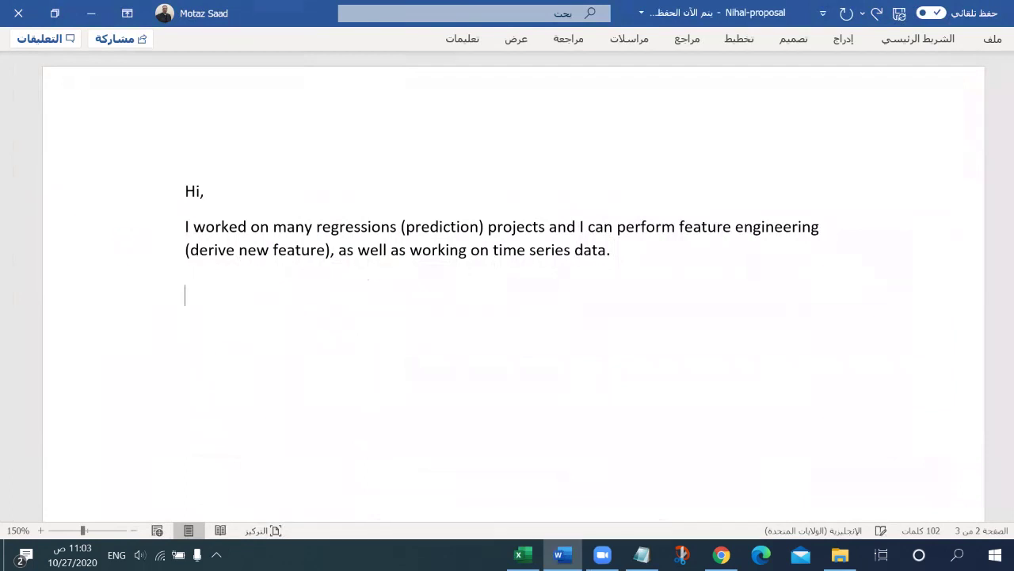
text(Steps )
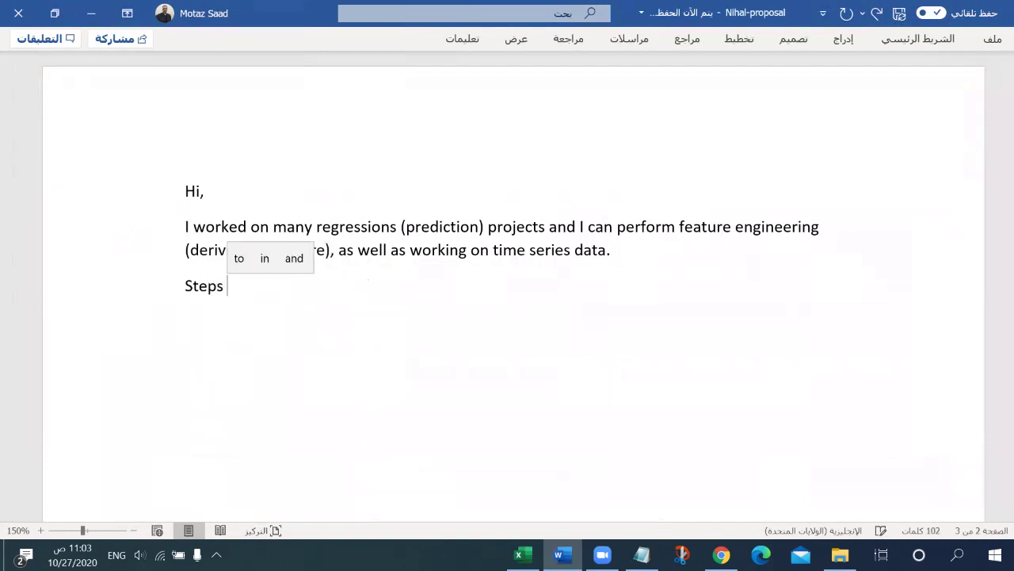
text(to perrom)
key(BackSpace)
key(BackSpace)
key(BackSpace)
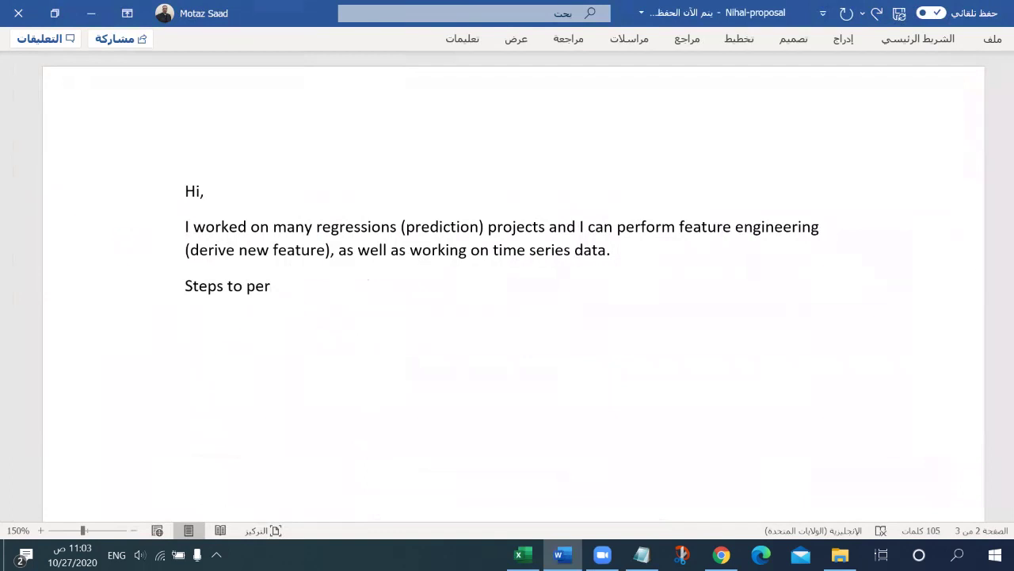
key(BackSpace)
key(BackSpace)
key(BackSpace)
text(achieve the po)
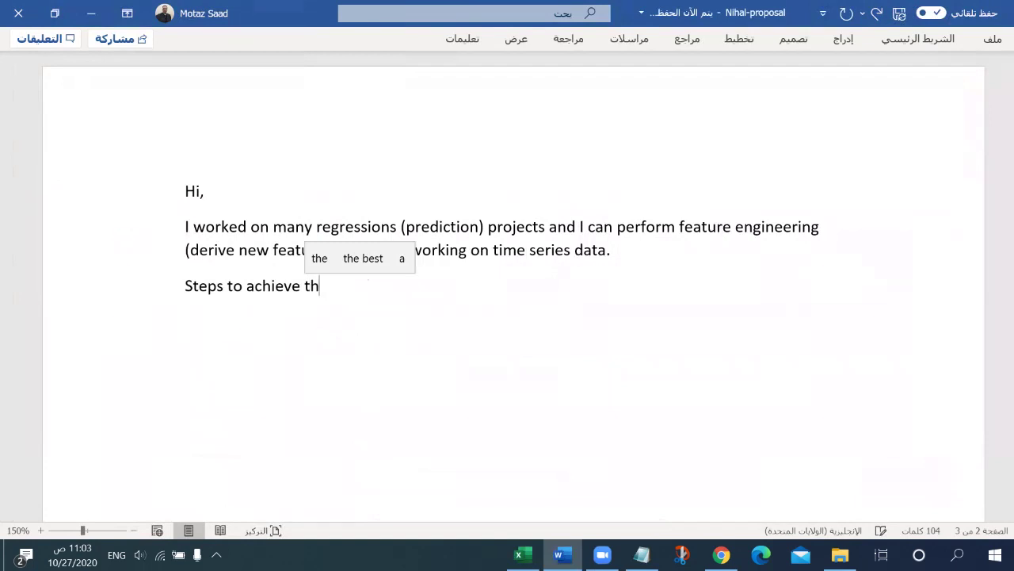
text(ject)
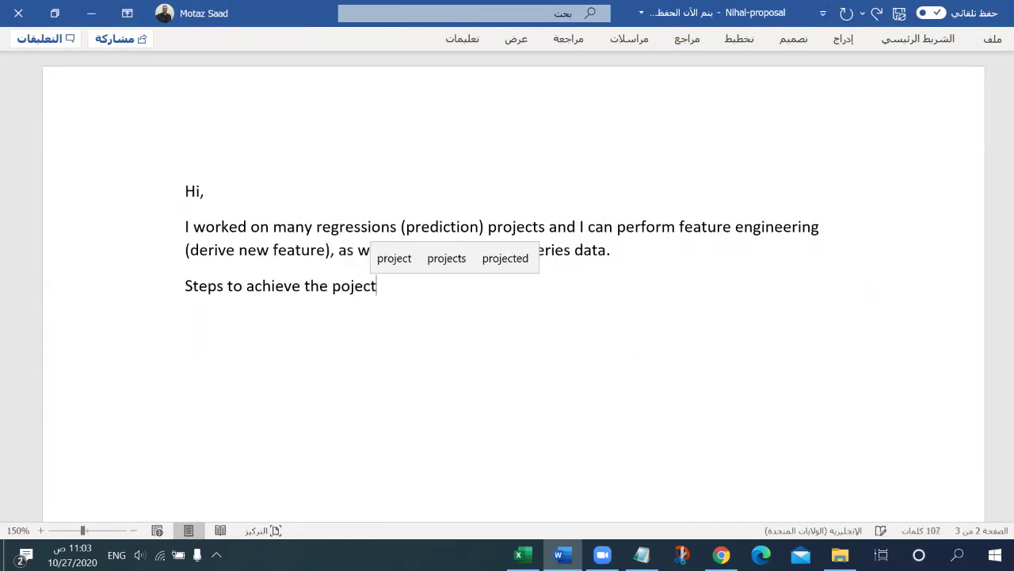
key(Return)
Begin numbered step 1 as 'Prepare data and derive new feature' and add step 2.
text(1>)
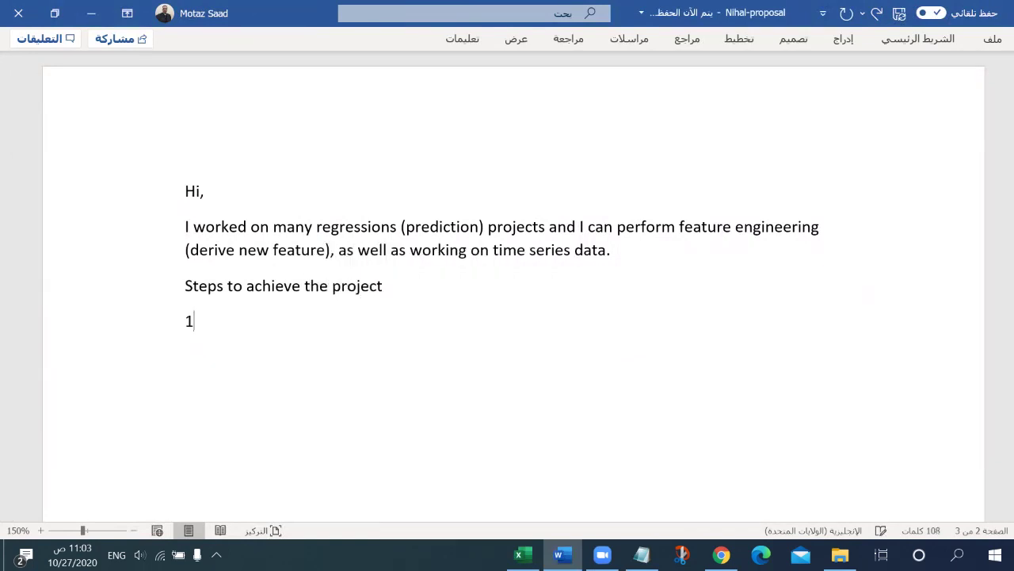
key(BackSpace)
key(BackSpace)
text(1. Pera)
key(BackSpace)
text(pare data and )
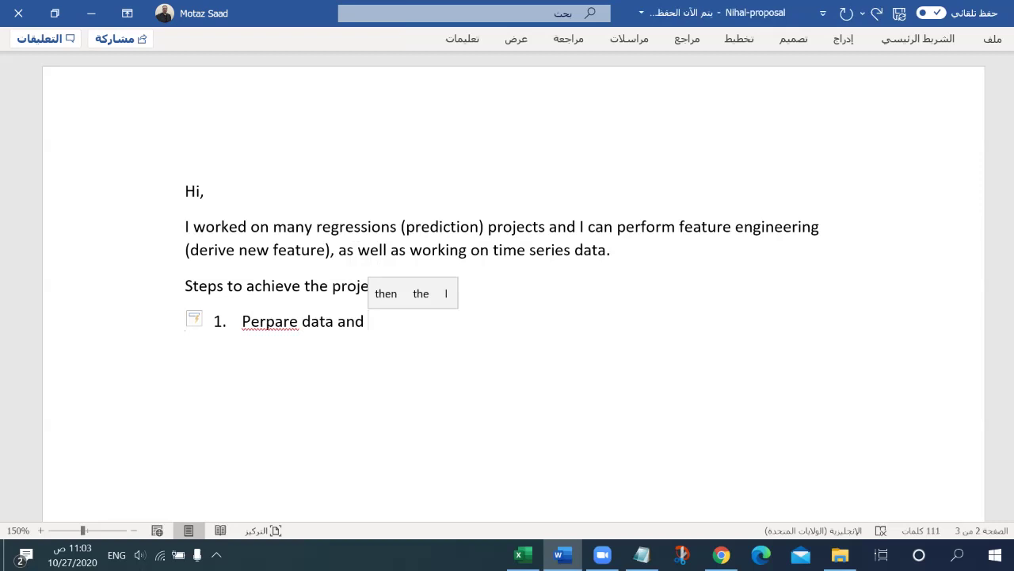
text(der)
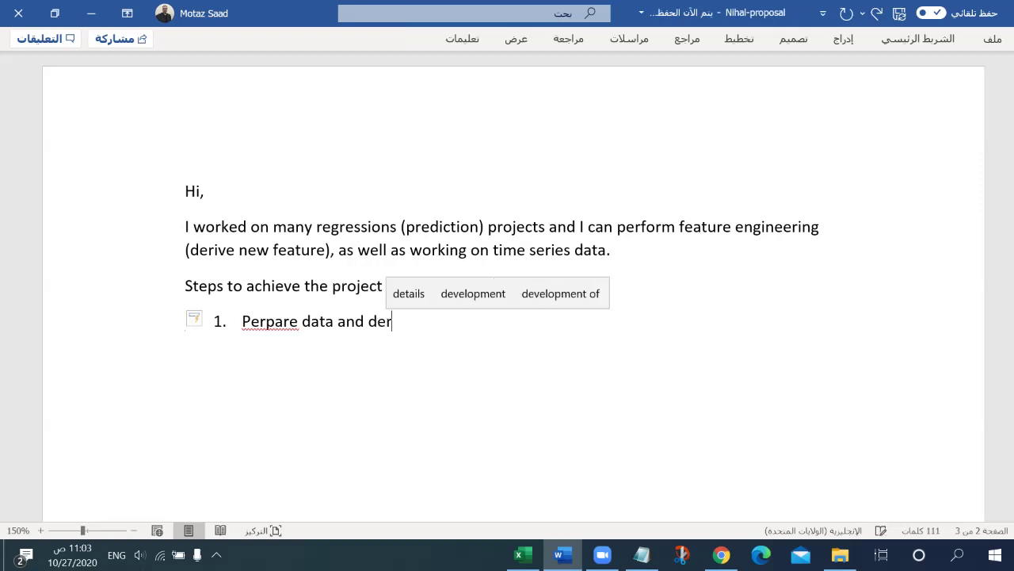
text(ive new feature)
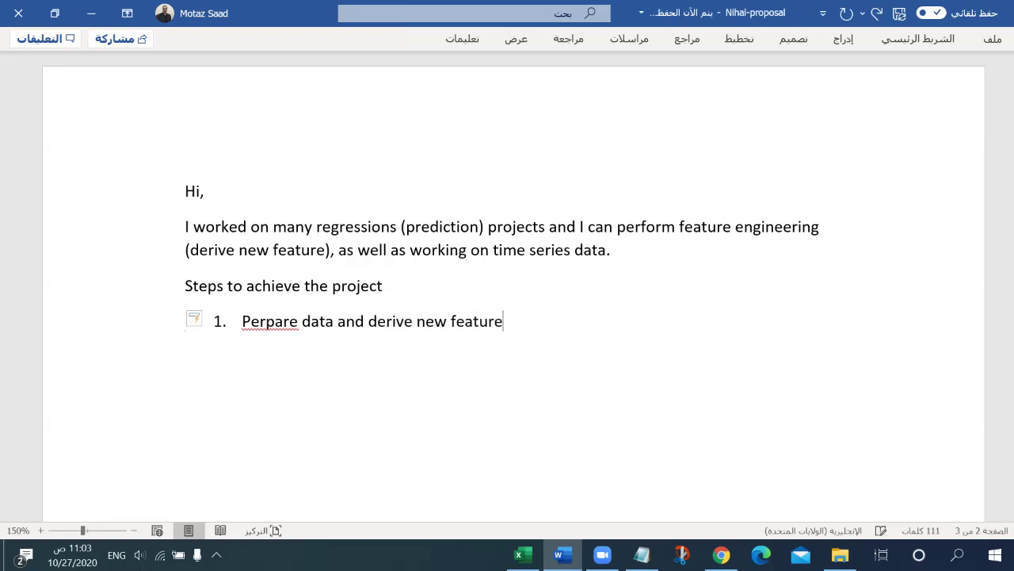
right_click(283, 321)
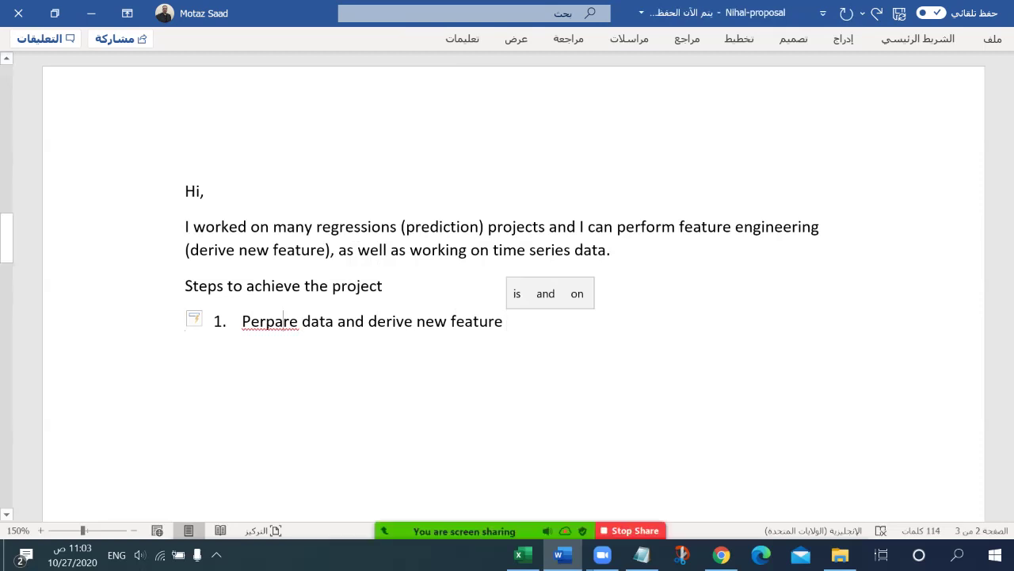
key(Escape)
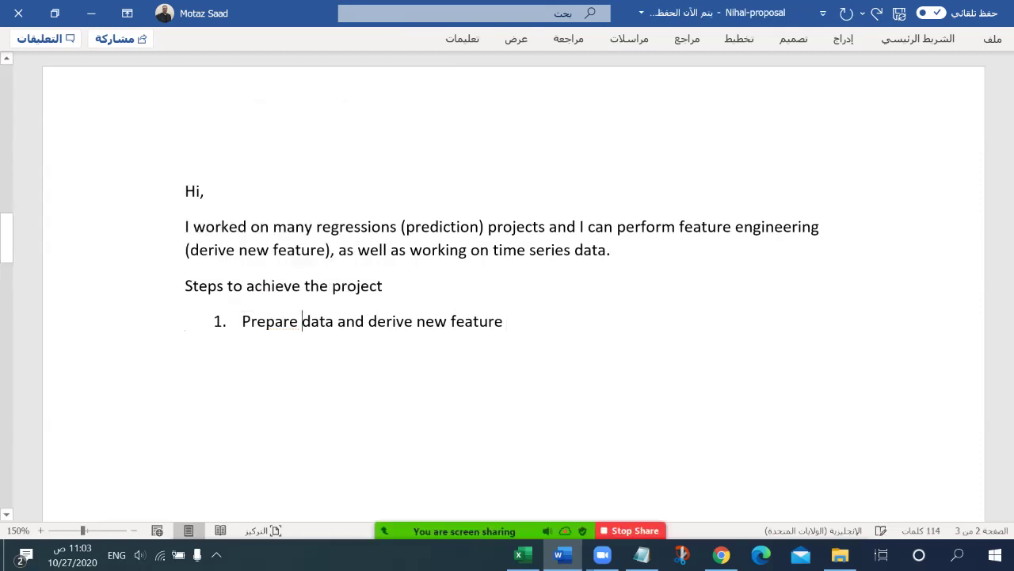
key(End)
key(Return)
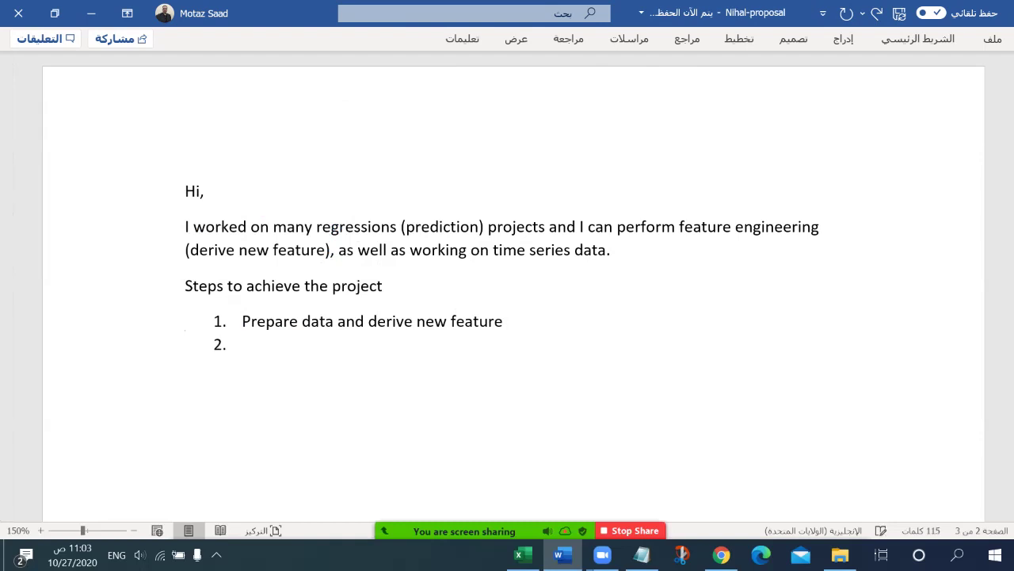
Reword step 1 to 'Prepare data, derive new features, split data into train and test'.
key(Up)
key(End)
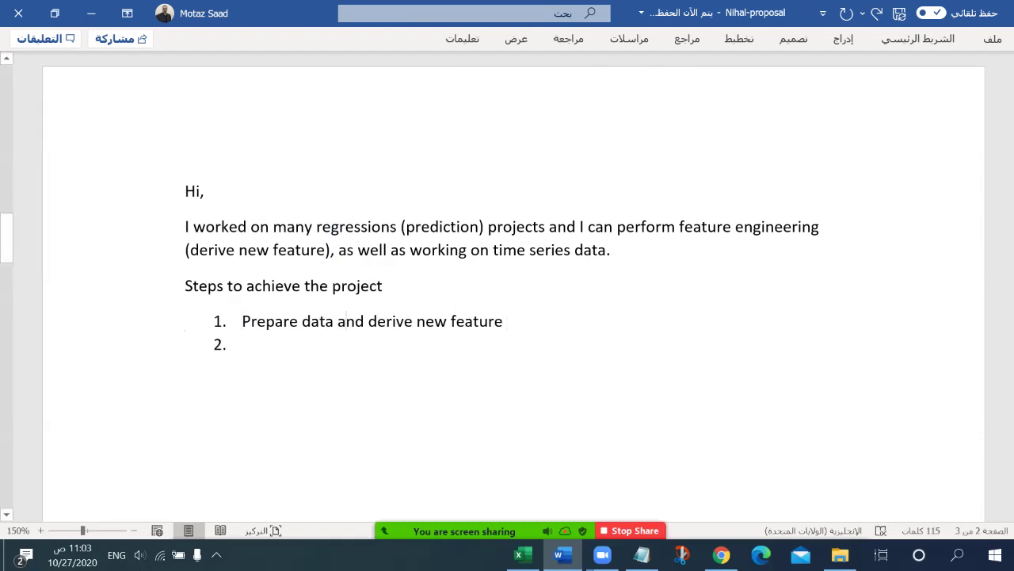
double_click(340, 321)
key(BackSpace)
text(,)
key(End)
key(BackSpace)
text(s, )
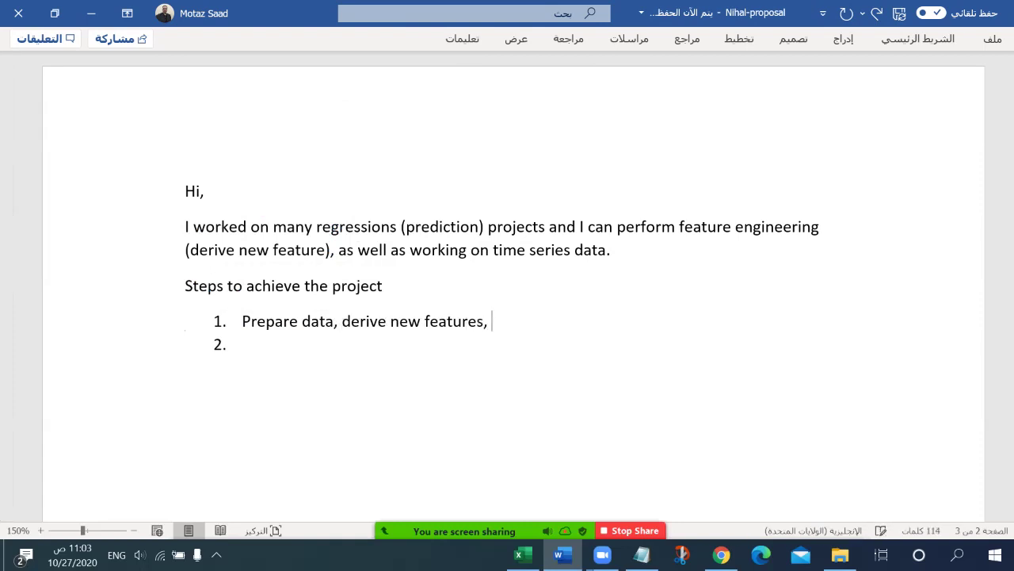
text(split da)
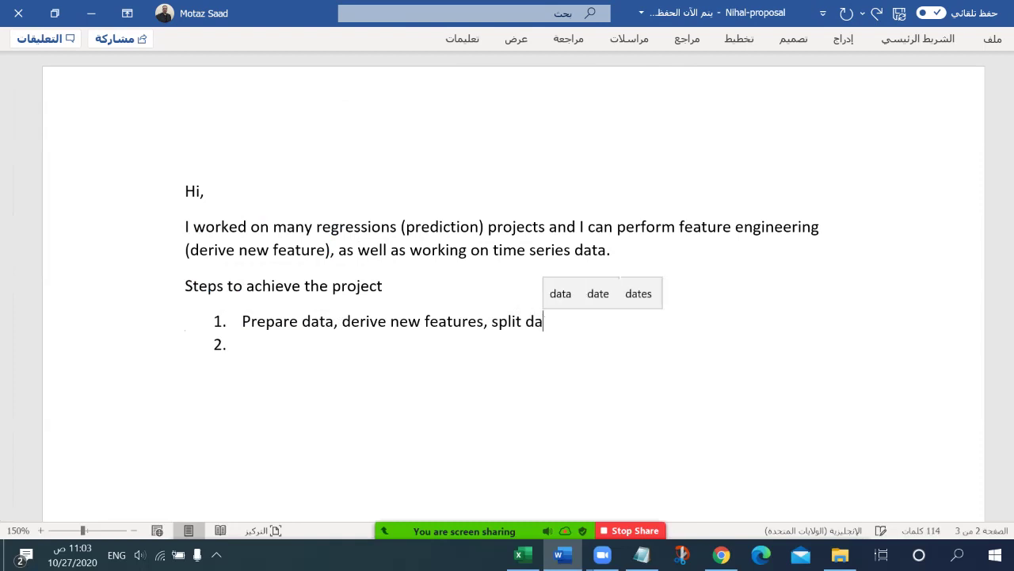
text(ta into tra)
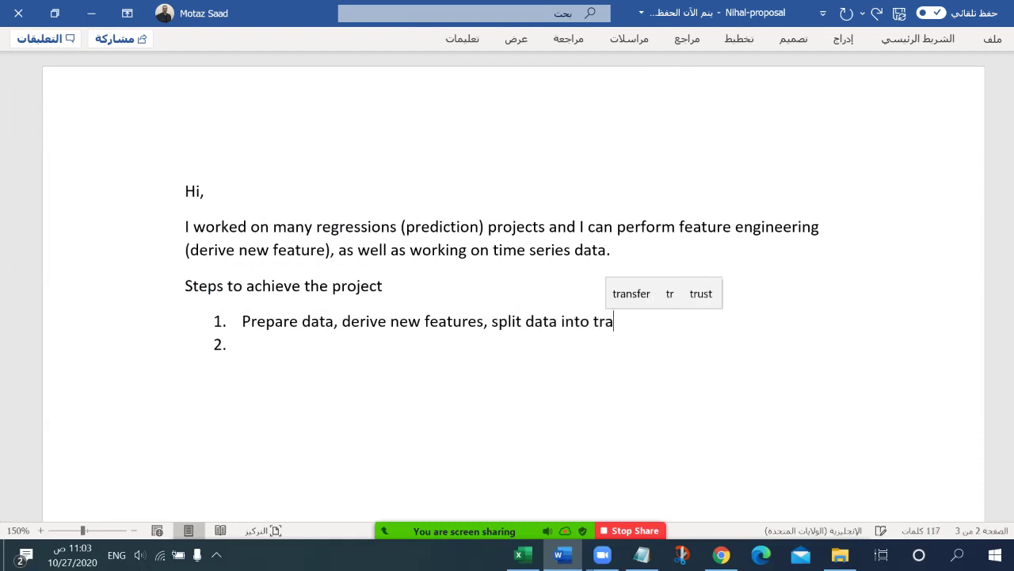
text(in and test)
key(Down)
Type step 2 as 'Arrange data was time series window (we can discuss the window size)'.
text(bui)
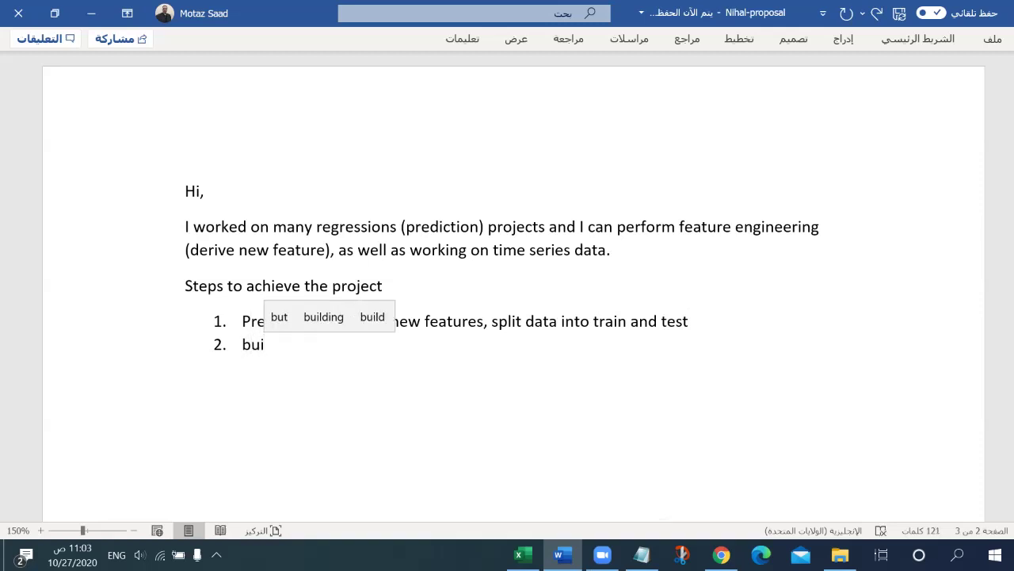
key(BackSpace)
key(BackSpace)
key(BackSpace)
text(arr)
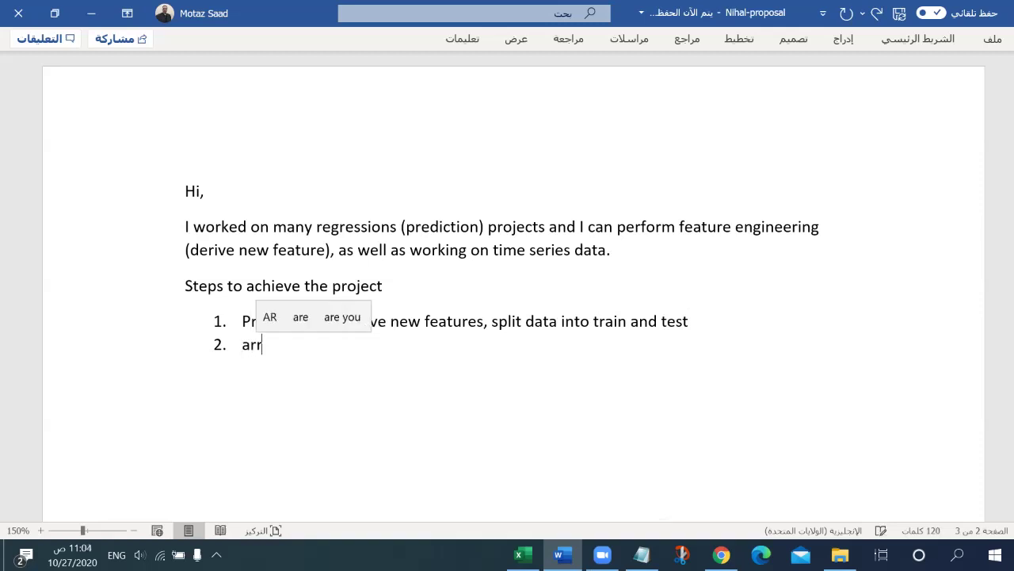
text(ange data)
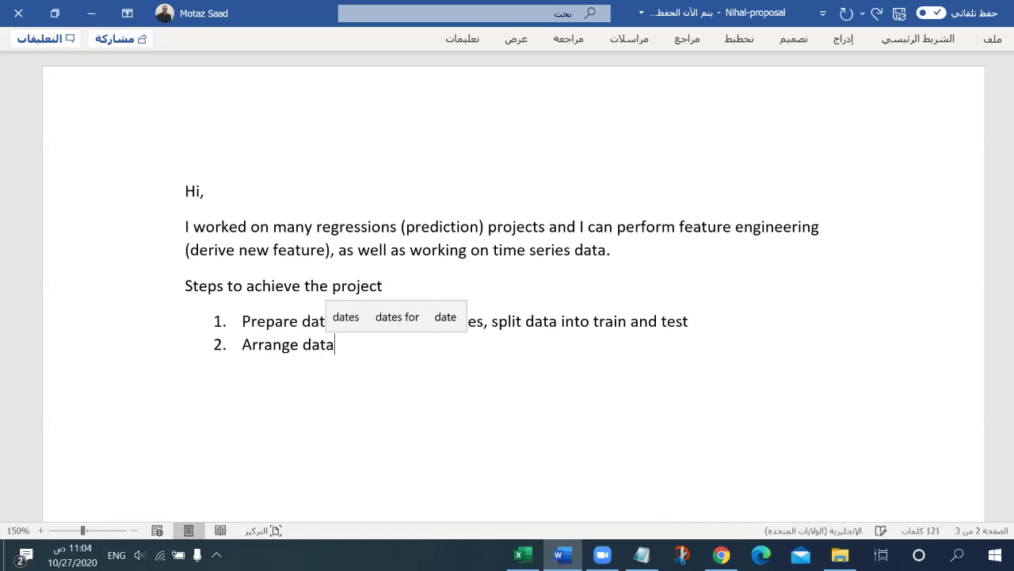
text( was time)
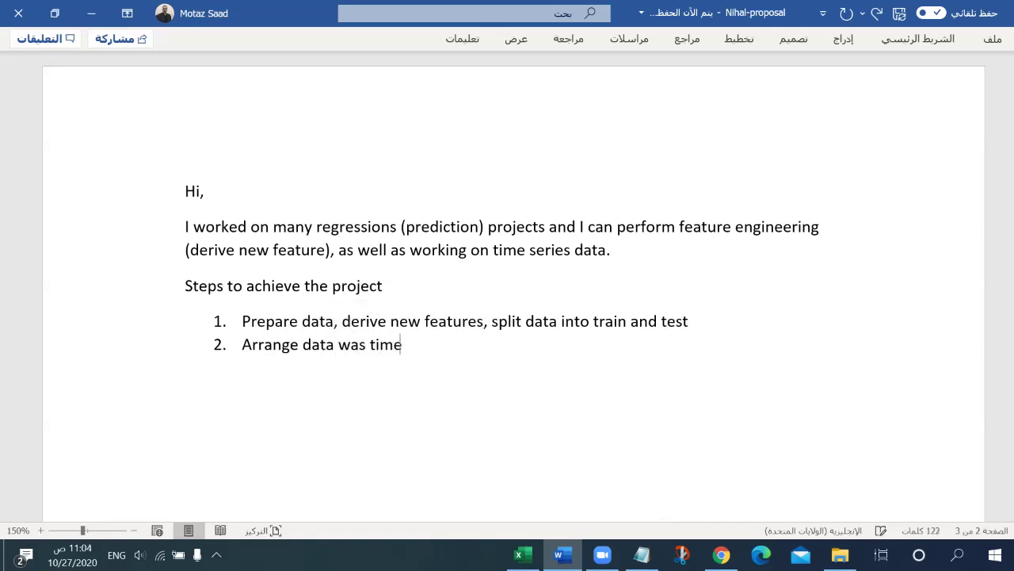
text( series window ()
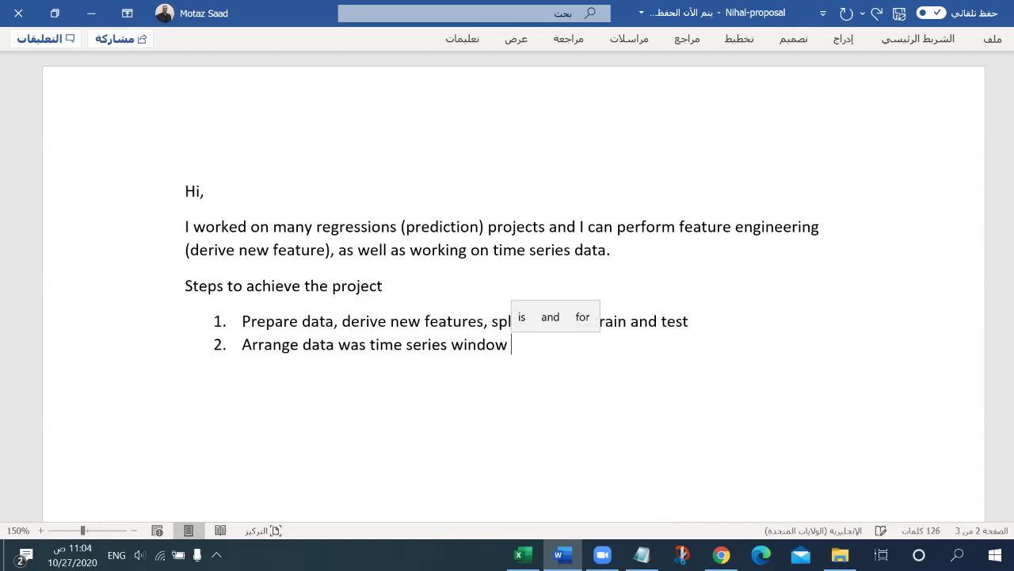
text(we)
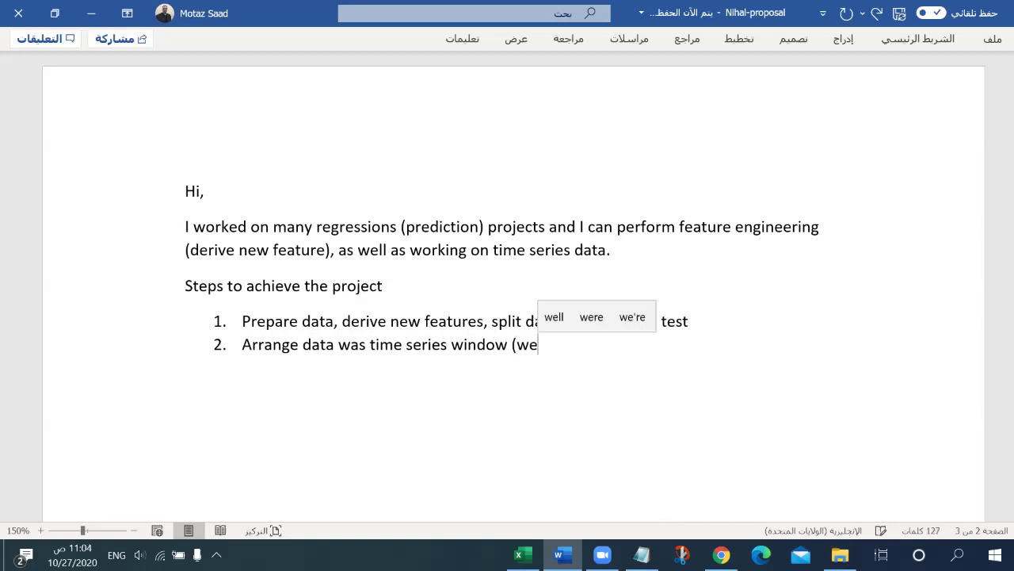
text( can discu)
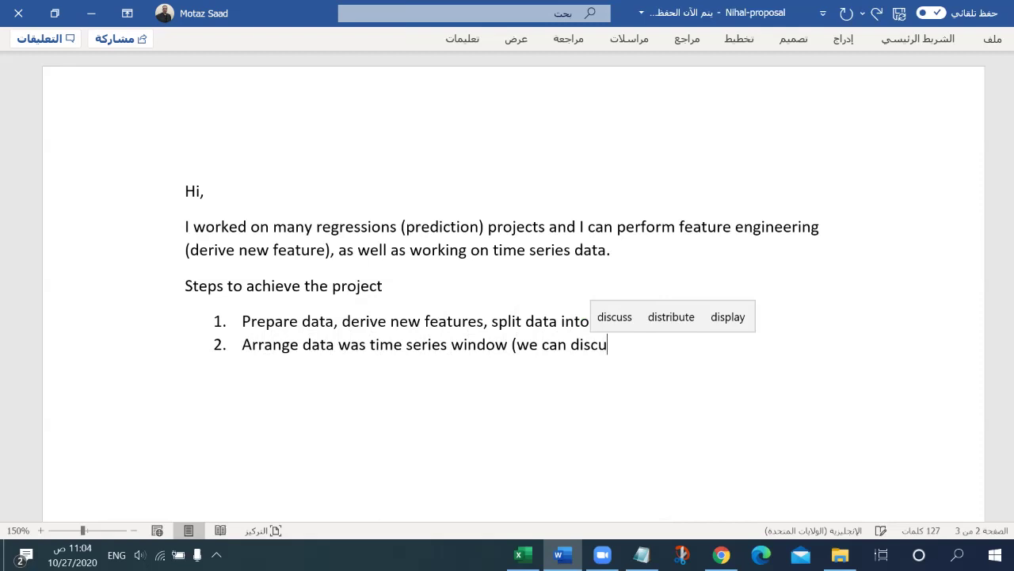
text(ss the di)
key(BackSpace)
key(BackSpace)
text(windo)
text(w )
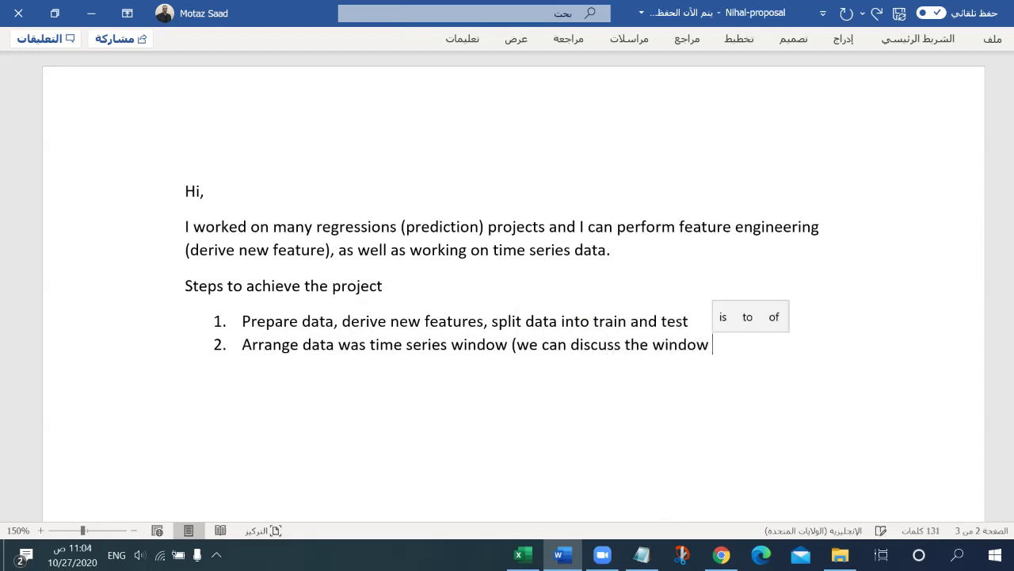
text(size))
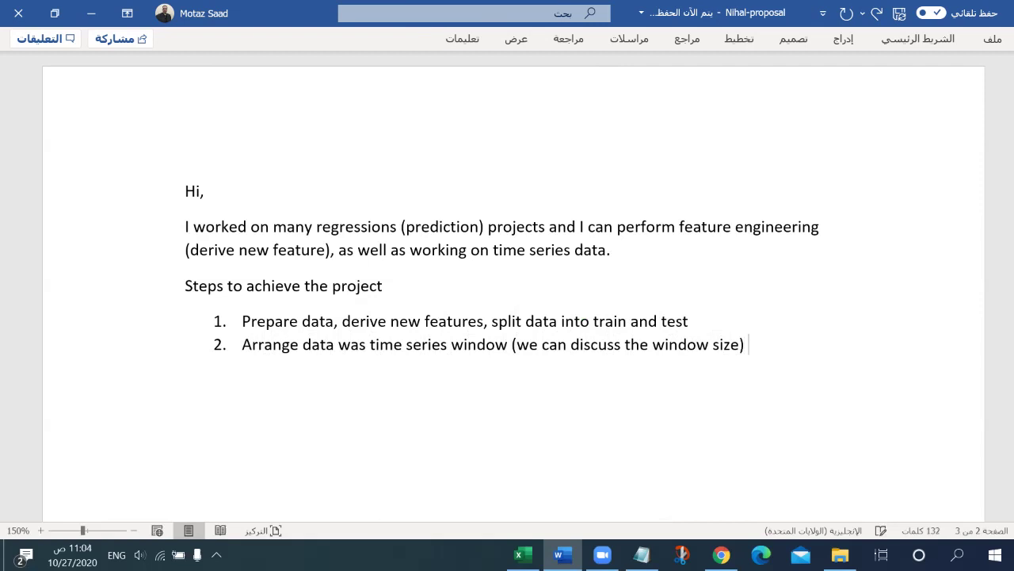
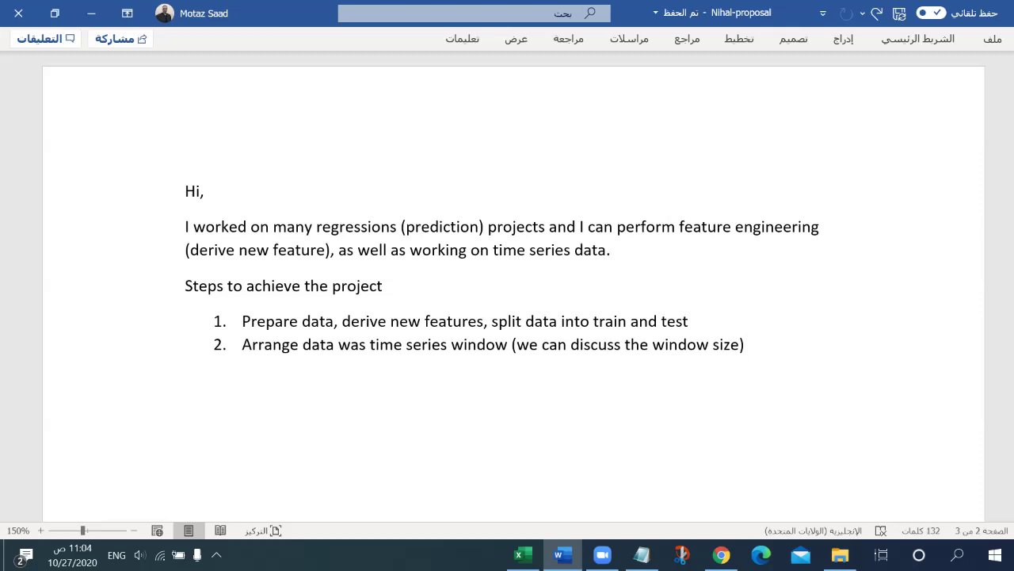
Add step 3: 'Build ML model using RNN or regression algorithm'.
key(Return)
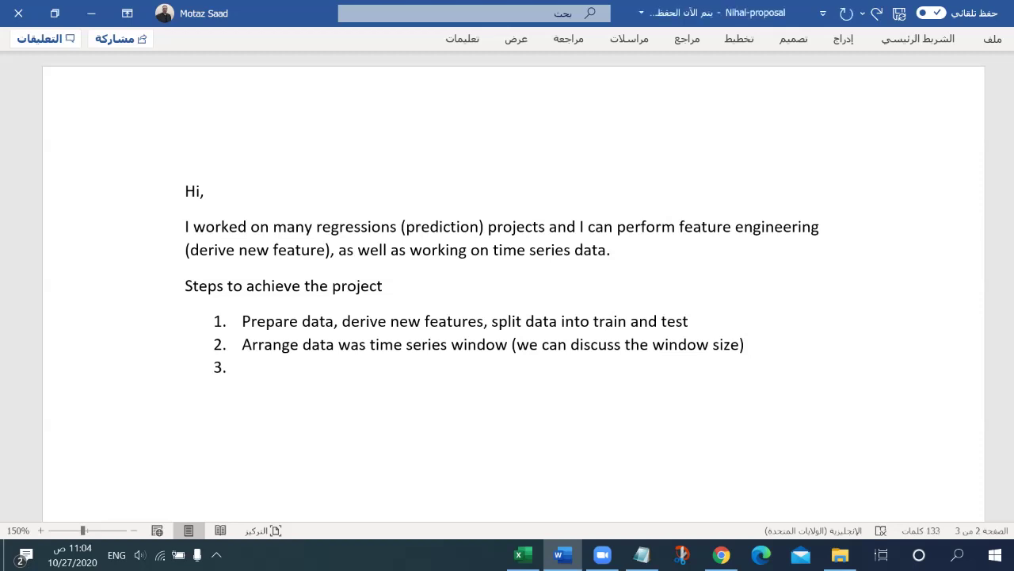
text(buld)
key(BackSpace)
key(BackSpace)
text(ild )
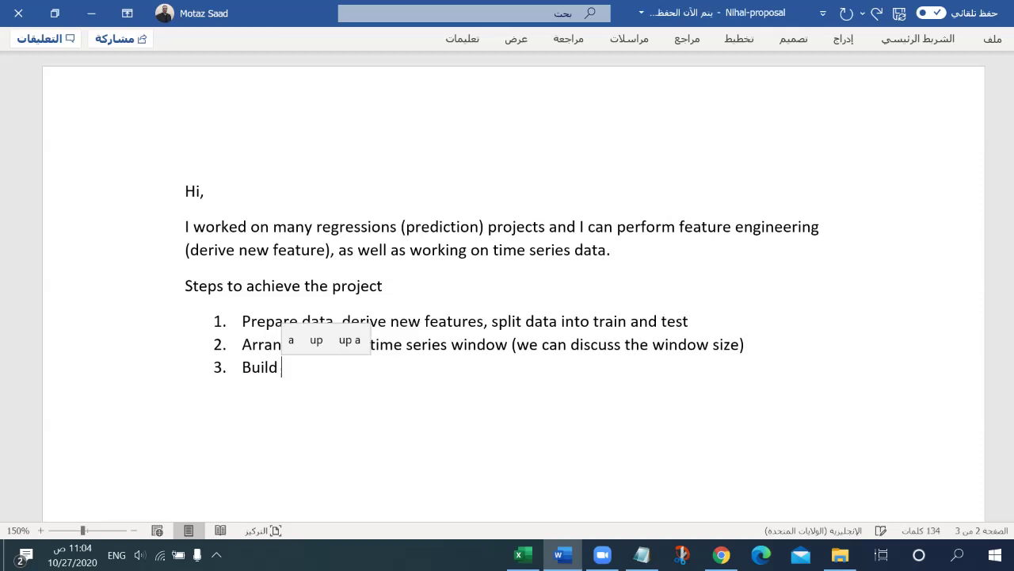
text(ML model )
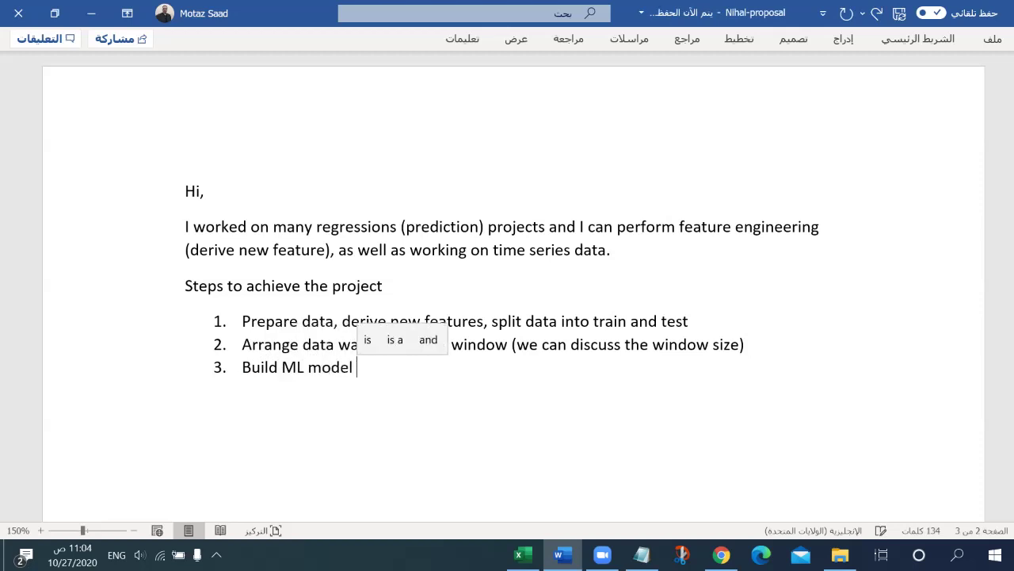
text(using RNN)
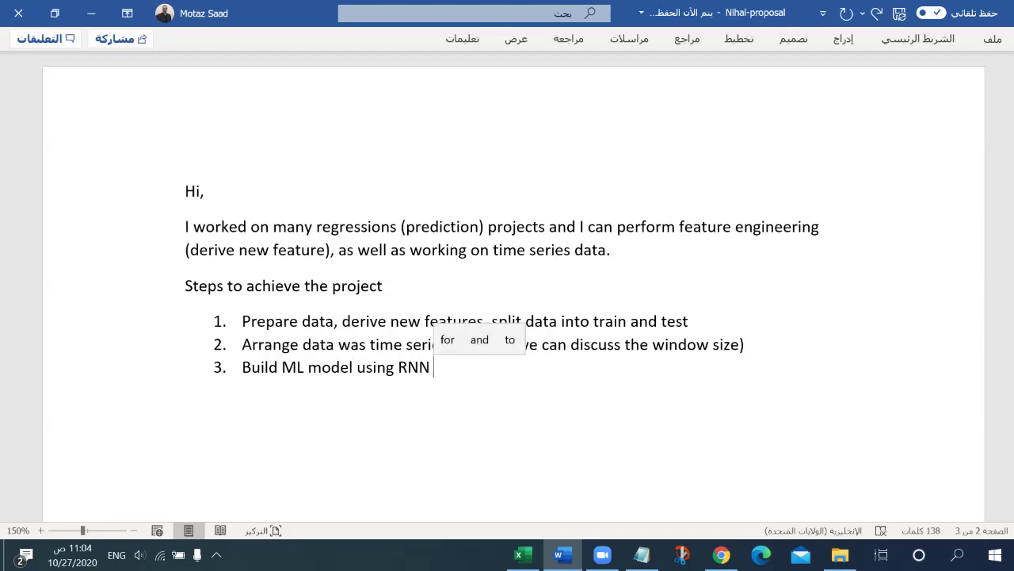
text( (regression)
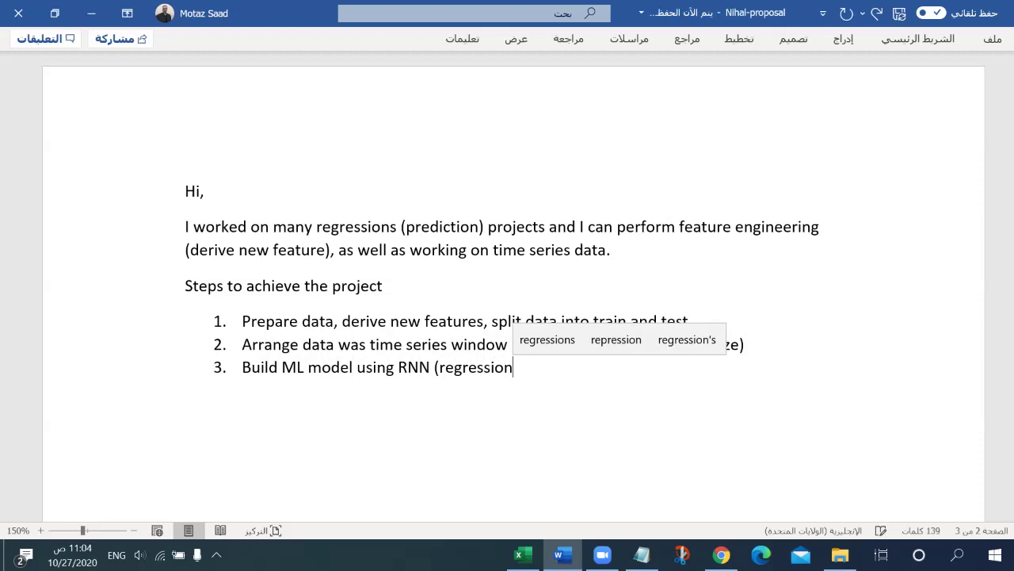
key(BackSpace)
key(BackSpace)
key(BackSpace)
key(BackSpace)
key(BackSpace)
key(BackSpace)
key(BackSpace)
key(BackSpace)
key(BackSpace)
key(BackSpace)
key(BackSpace)
text(or)
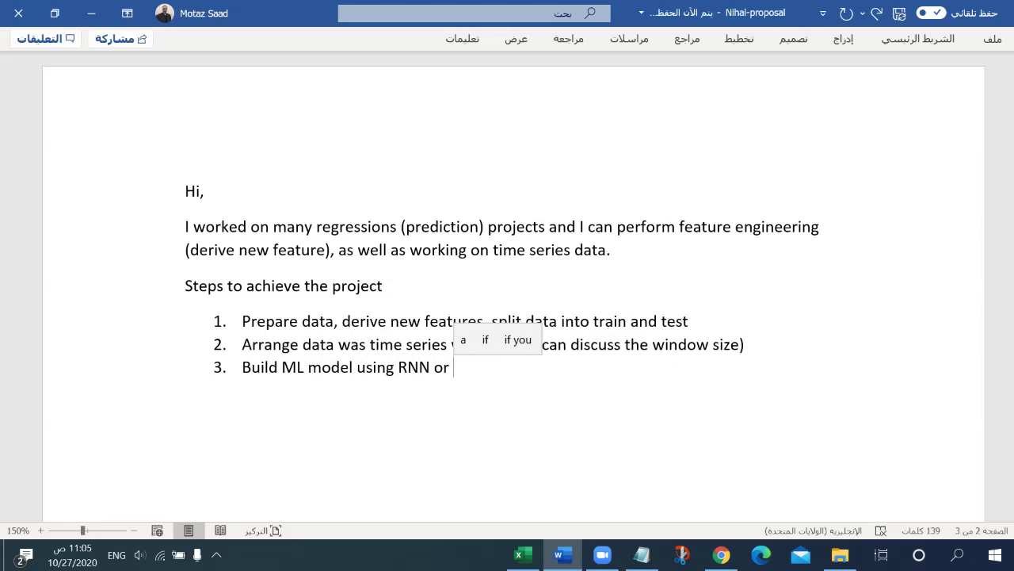
text(re)
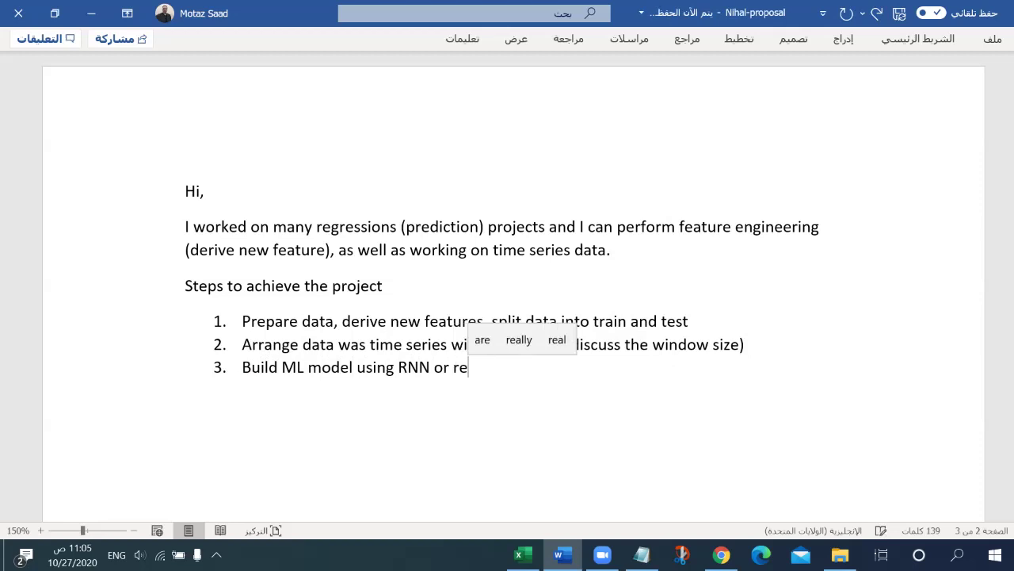
text(gress)
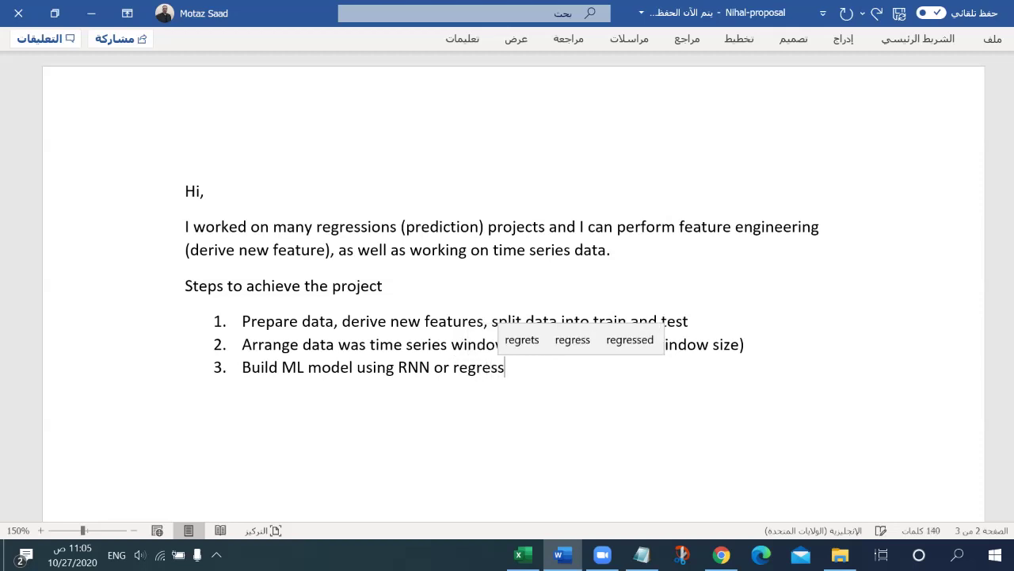
text(ion algorithm)
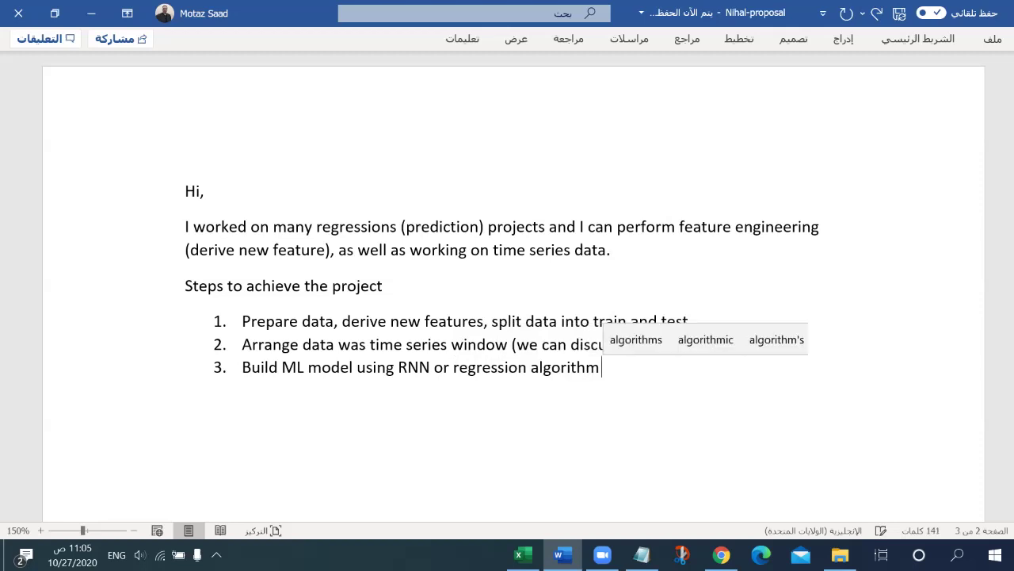
Add step 4: 'Repeat the same steps for other products', leaving a new line below.
key(Return)
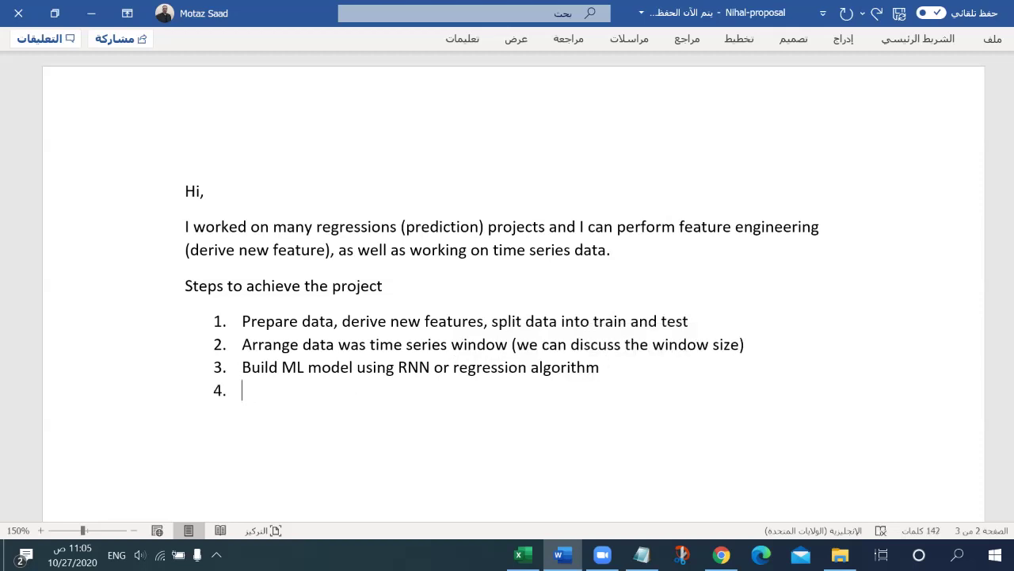
text(repleat th)
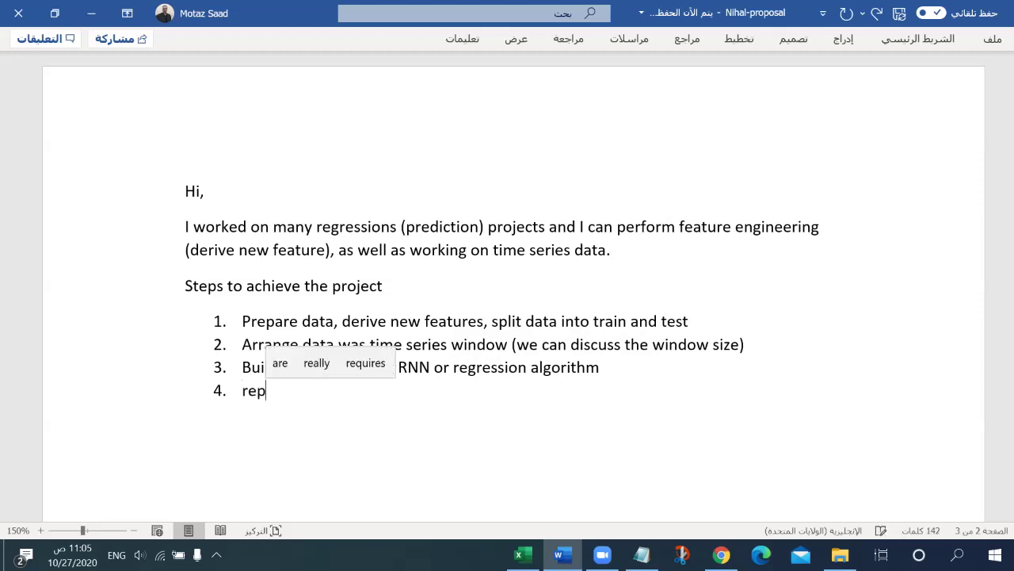
key(BackSpace)
key(BackSpace)
key(BackSpace)
key(BackSpace)
key(BackSpace)
key(BackSpace)
key(BackSpace)
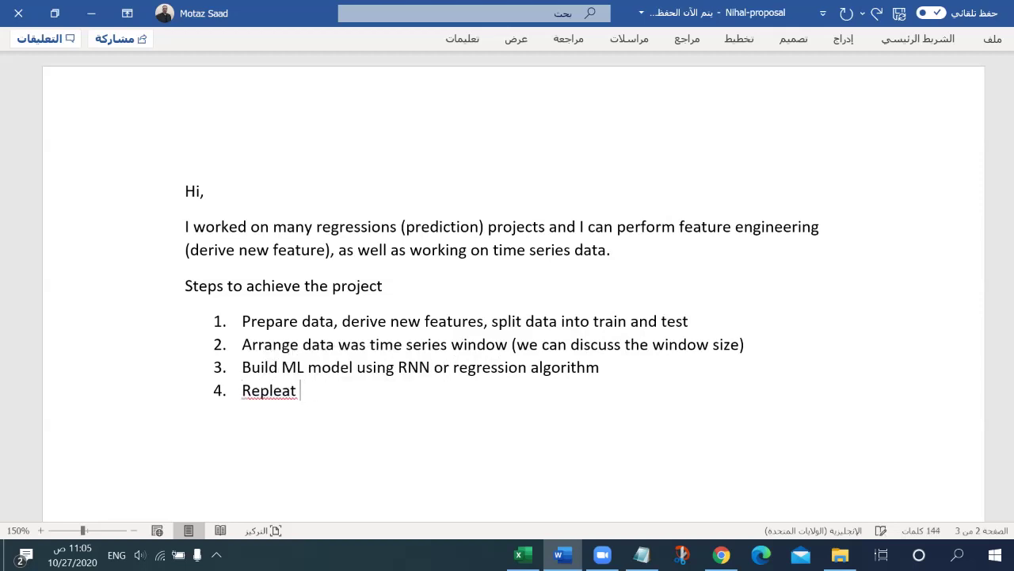
text(eat the s)
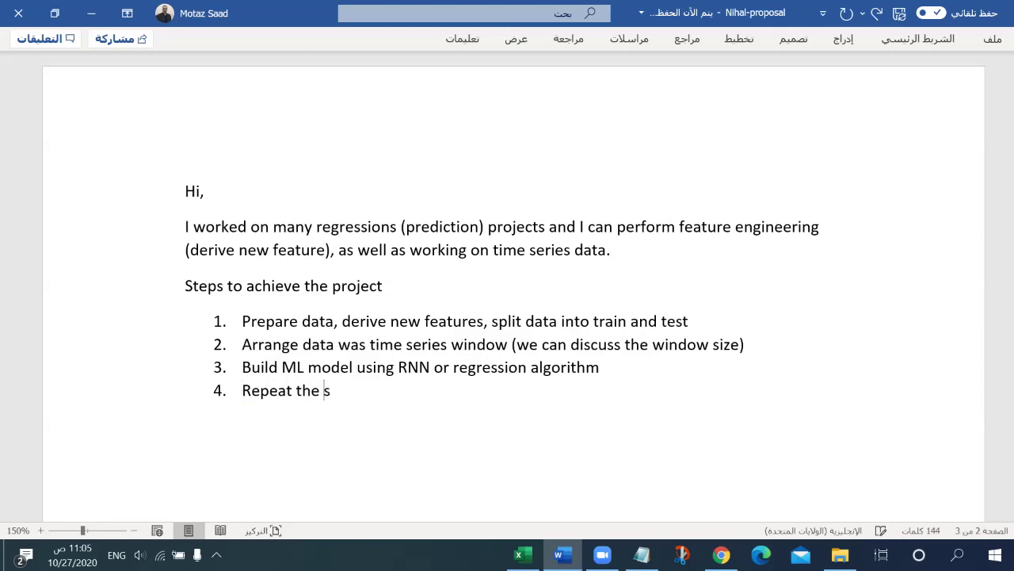
text(ame steps for )
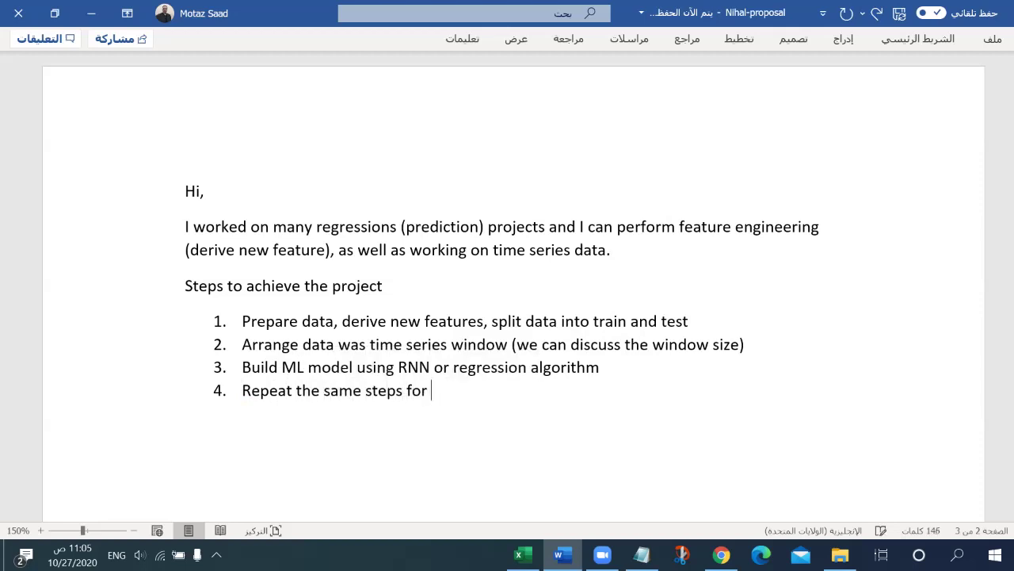
text(other products)
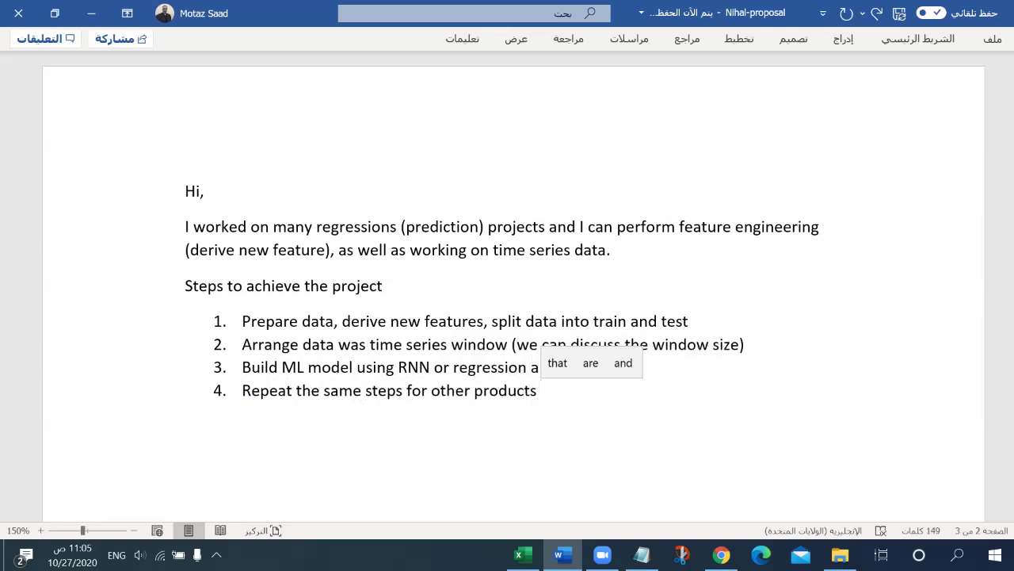
key(Return)
key(Return)
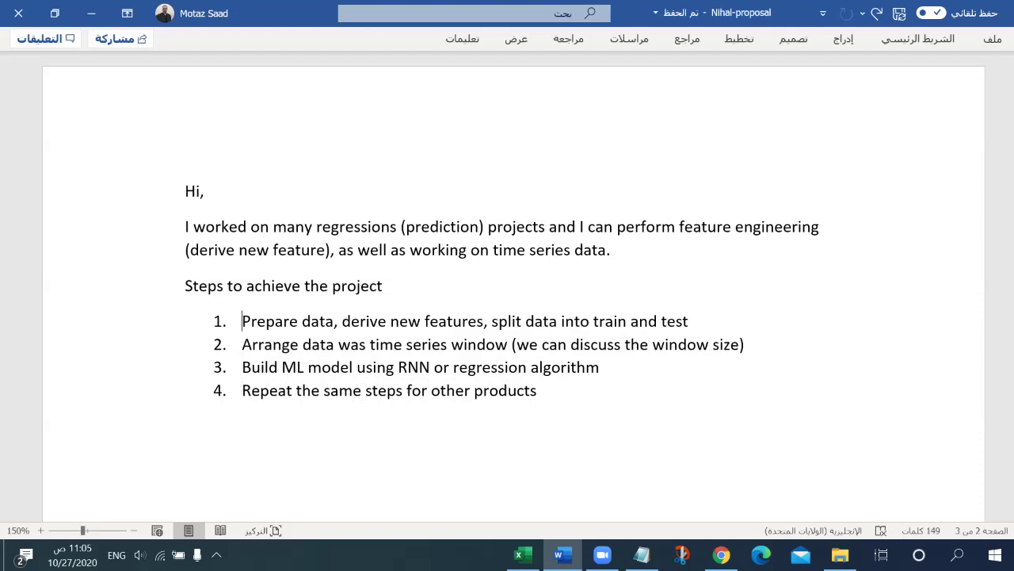
key(shift+Down)
key(shift+Down)
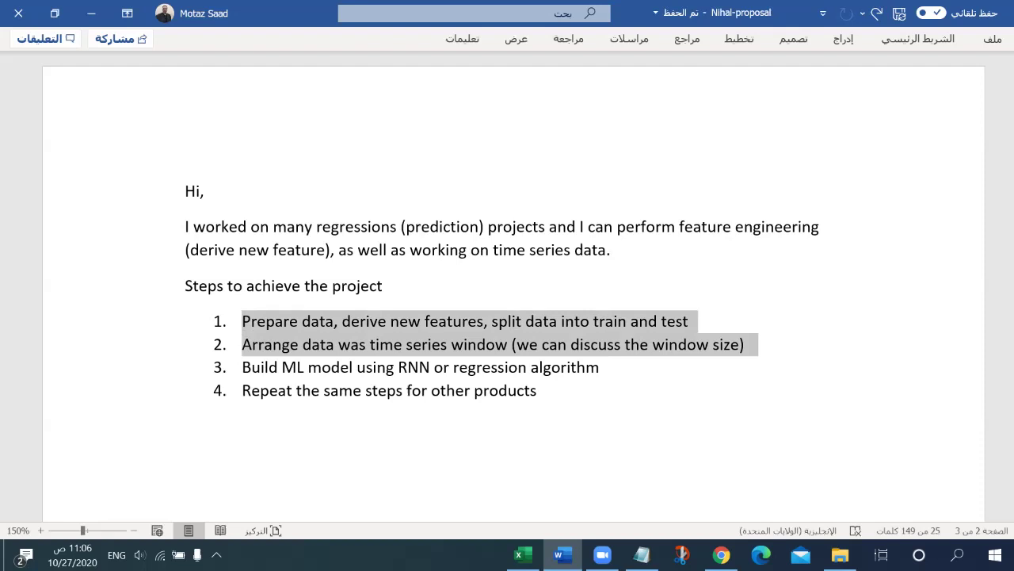
click(196, 418)
key(Up)
key(Up)
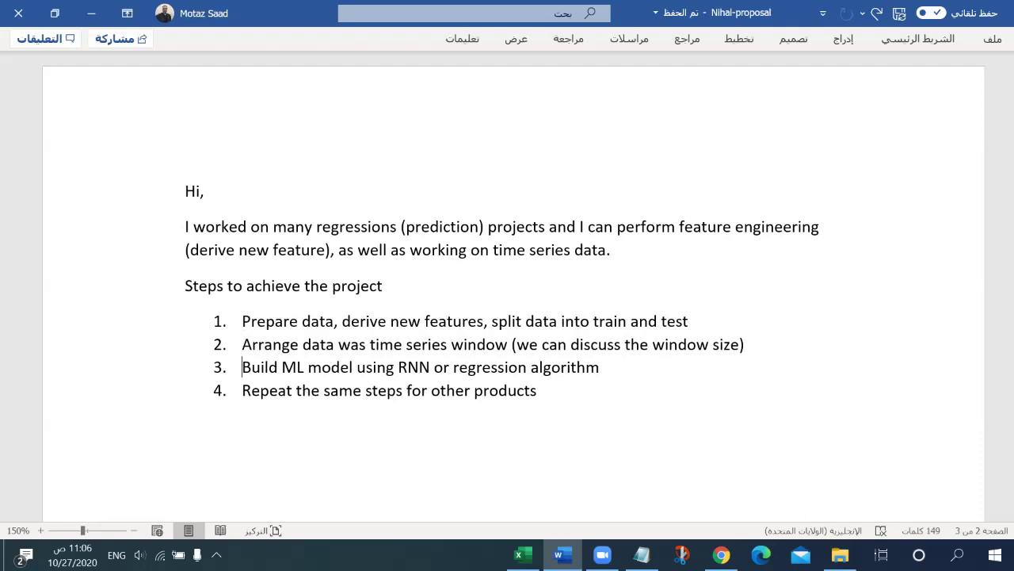
key(shift+Down)
key(shift+Down)
key(shift+Down)
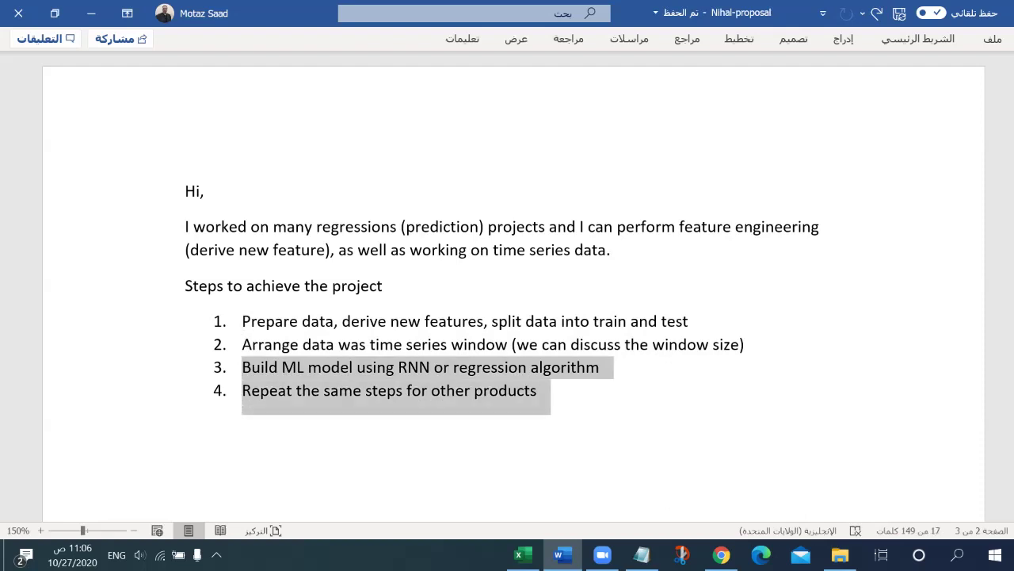
click(242, 321)
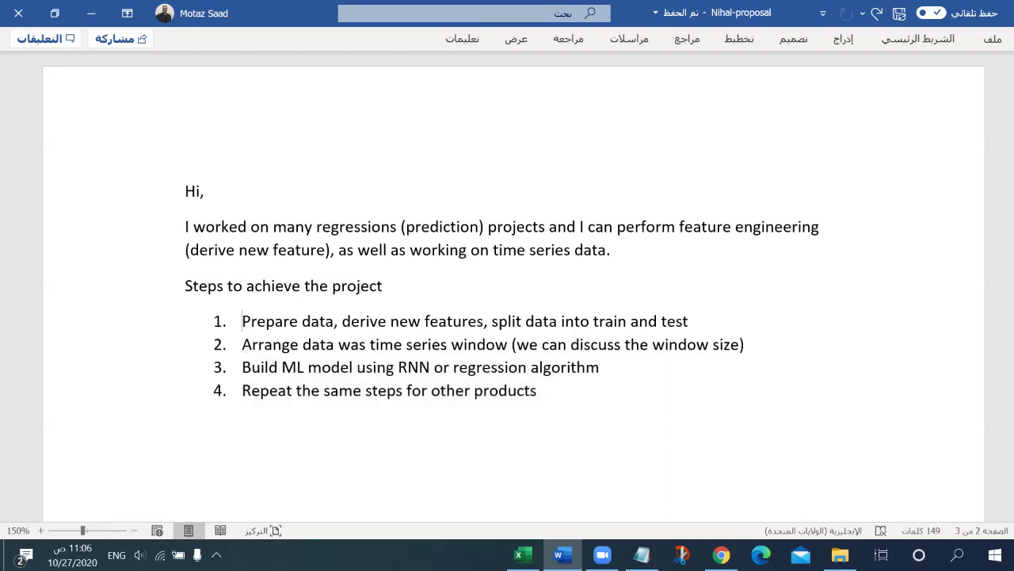
click(689, 321)
text(()
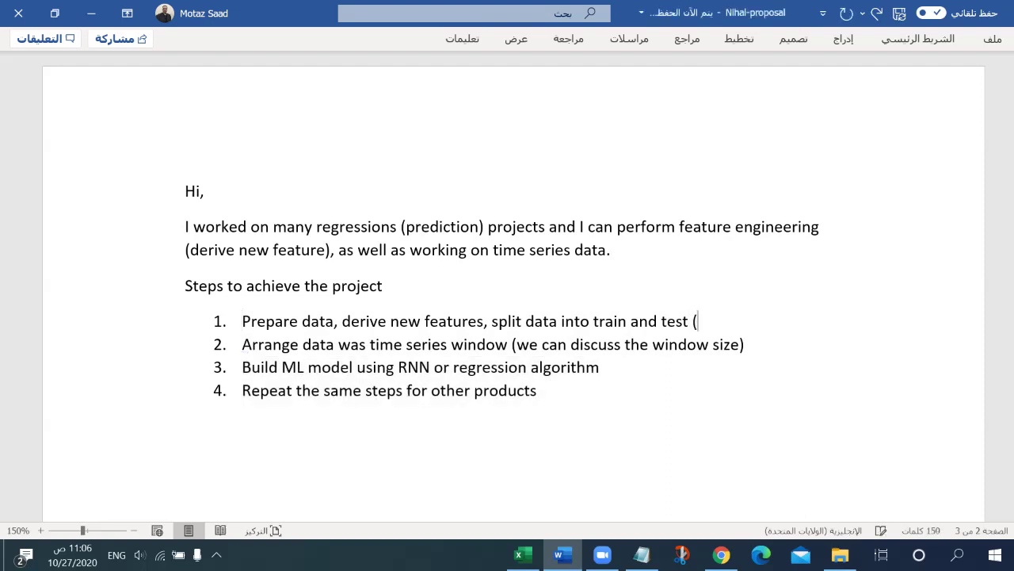
text(1day))
key(Down)
key(End)
click(741, 321)
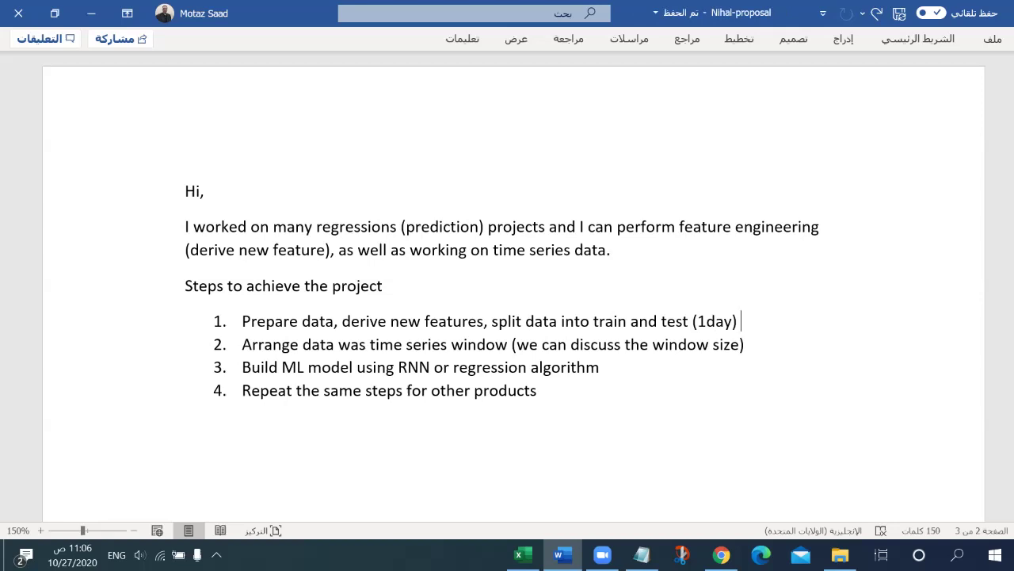
key(Left)
key(Left)
key(Left)
key(Left)
key(Left)
key(Left)
key(Delete)
text(2)
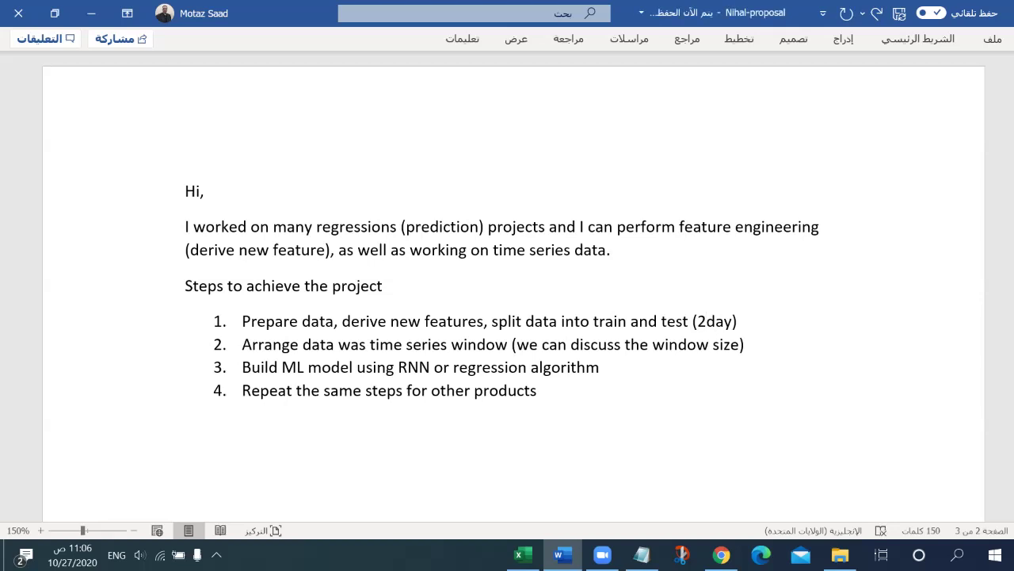
key(BackSpace)
key(BackSpace)
key(BackSpace)
key(BackSpace)
key(BackSpace)
key(Down)
key(Down)
Type the timeline line '1, 2 take 2 days, 3 take one day, 1day for each other products'.
key(Return)
key(Return)
text(1, 2 take)
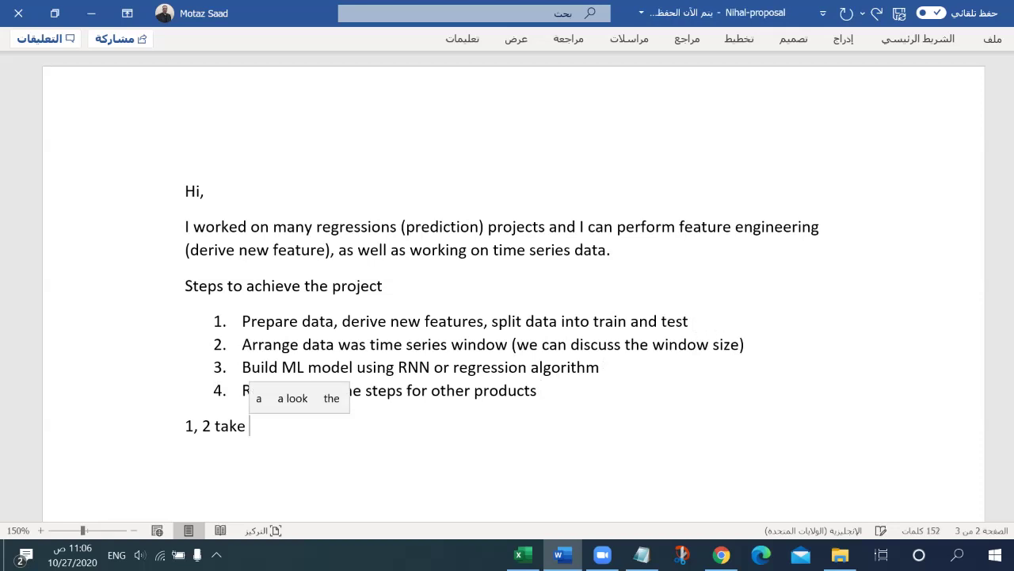
text( 2 )
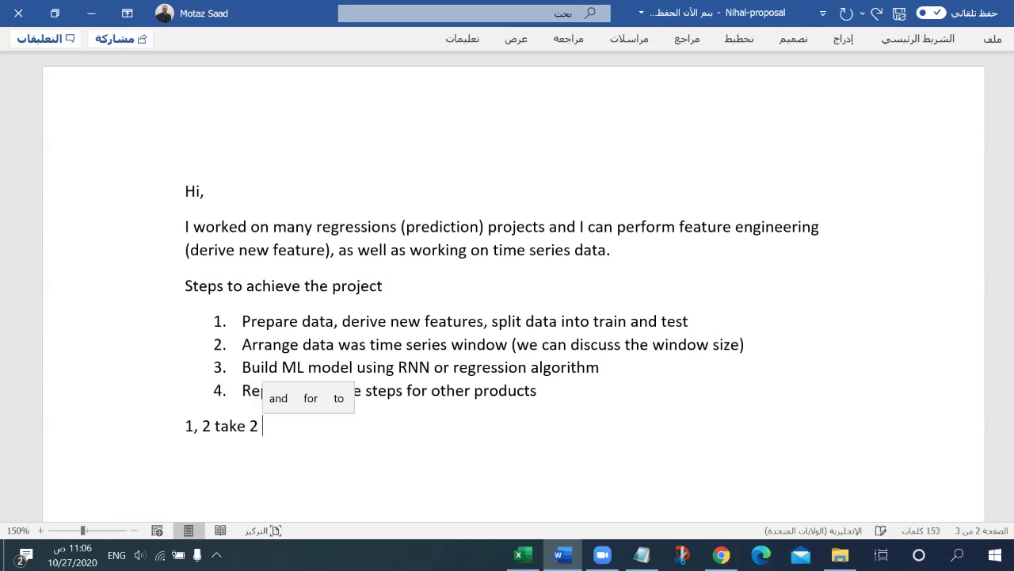
text(days, 3 t)
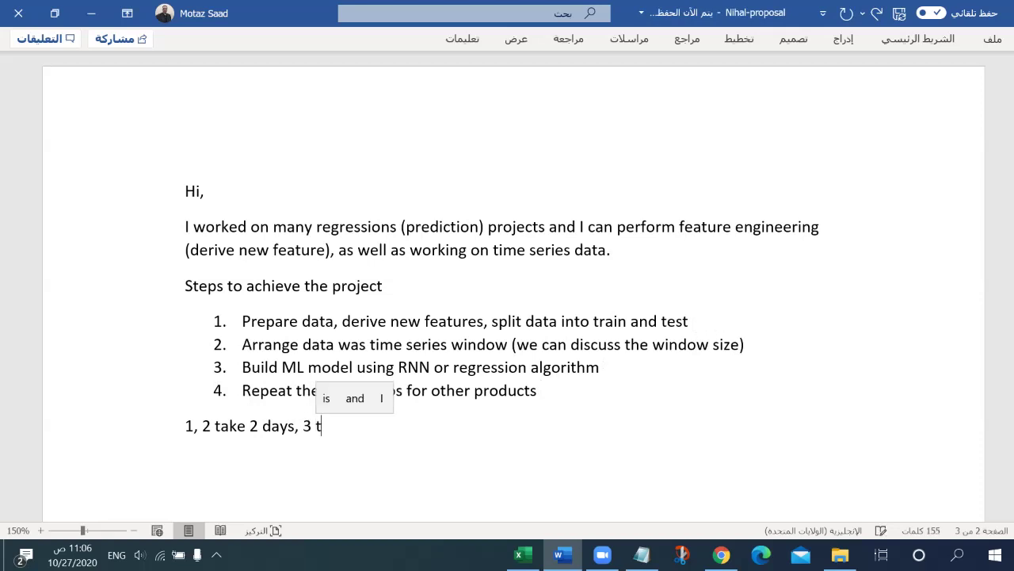
text(ake one day, )
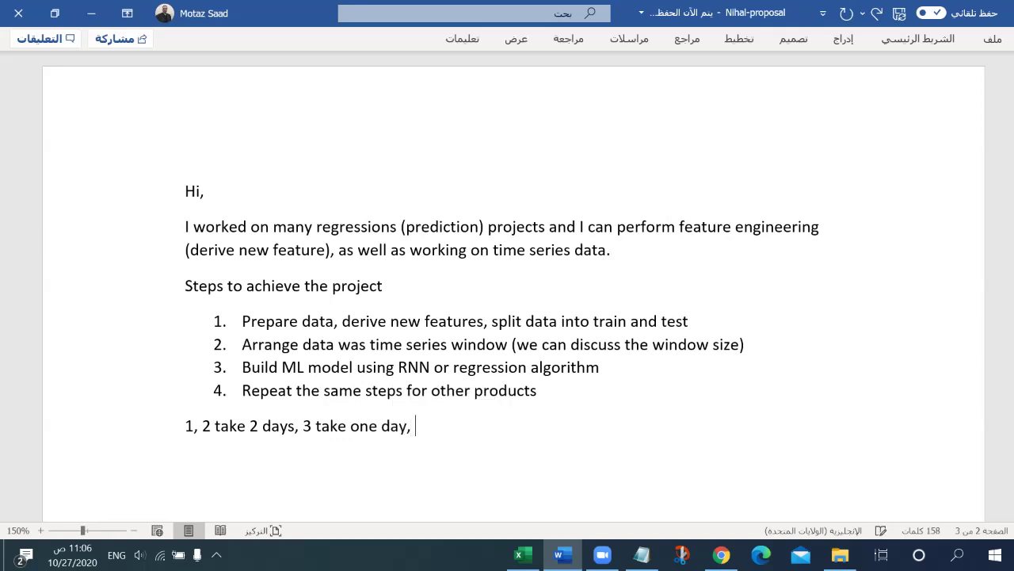
text(1day for each )
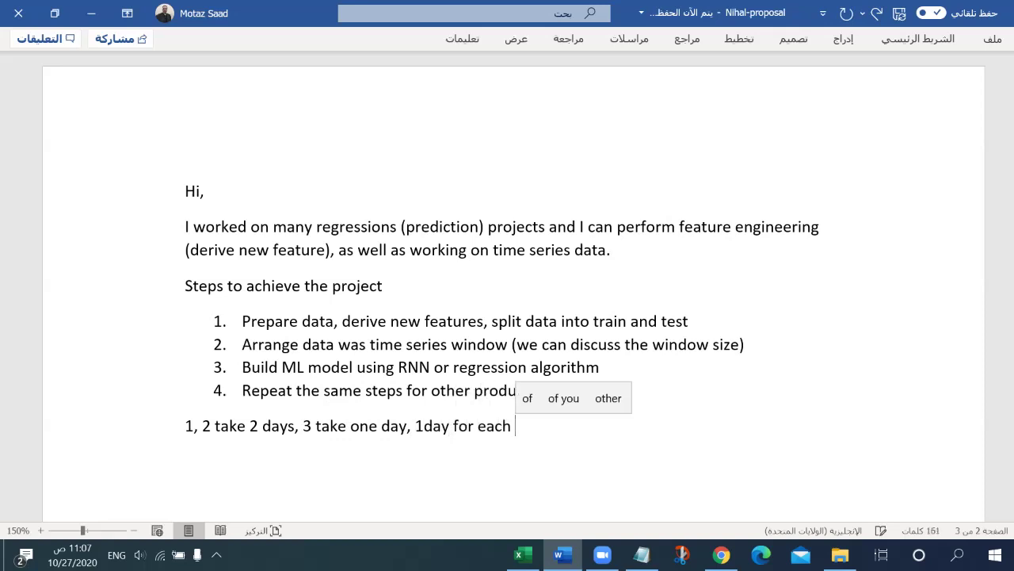
text(othe)
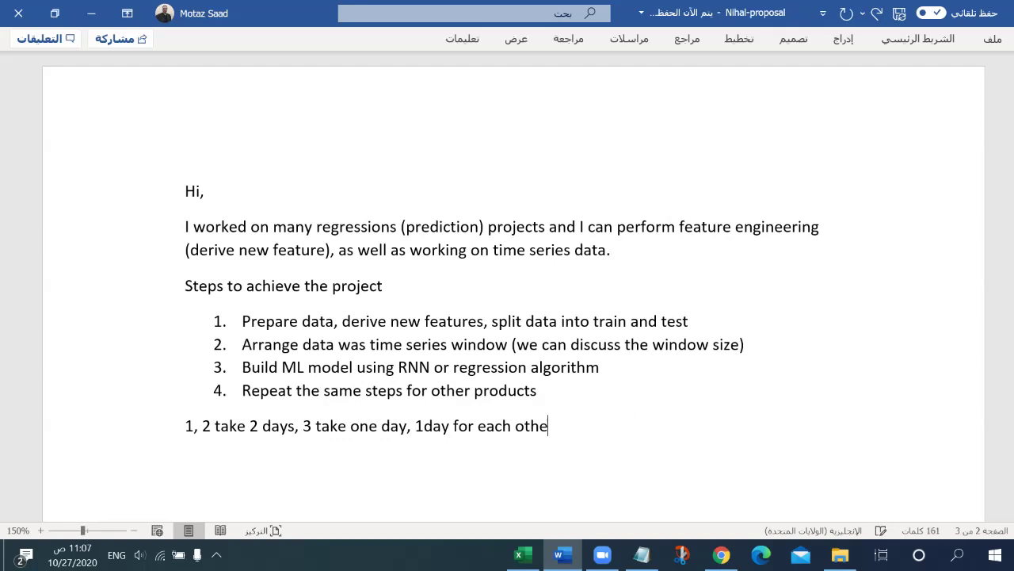
text(r products)
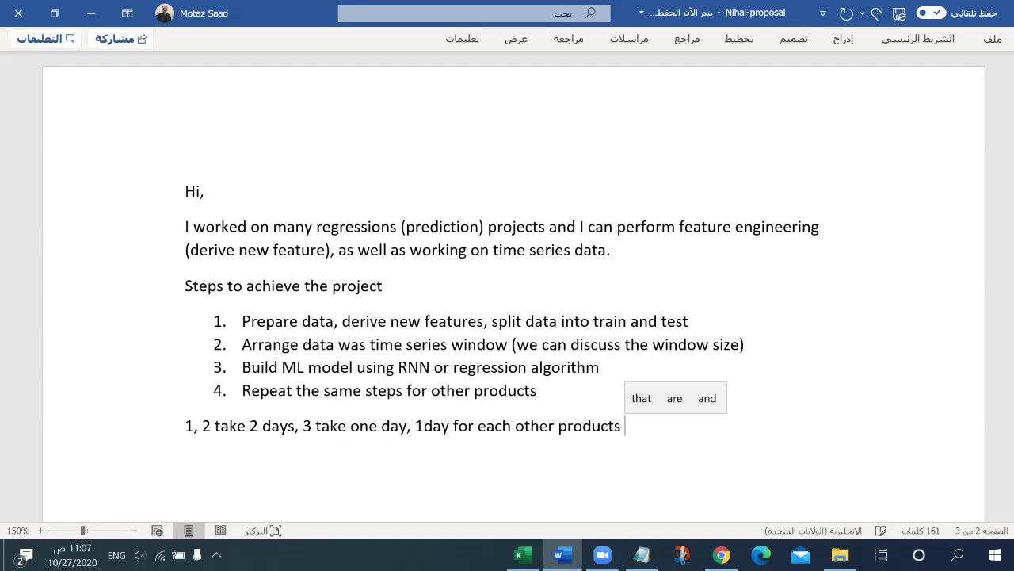
key(Return)
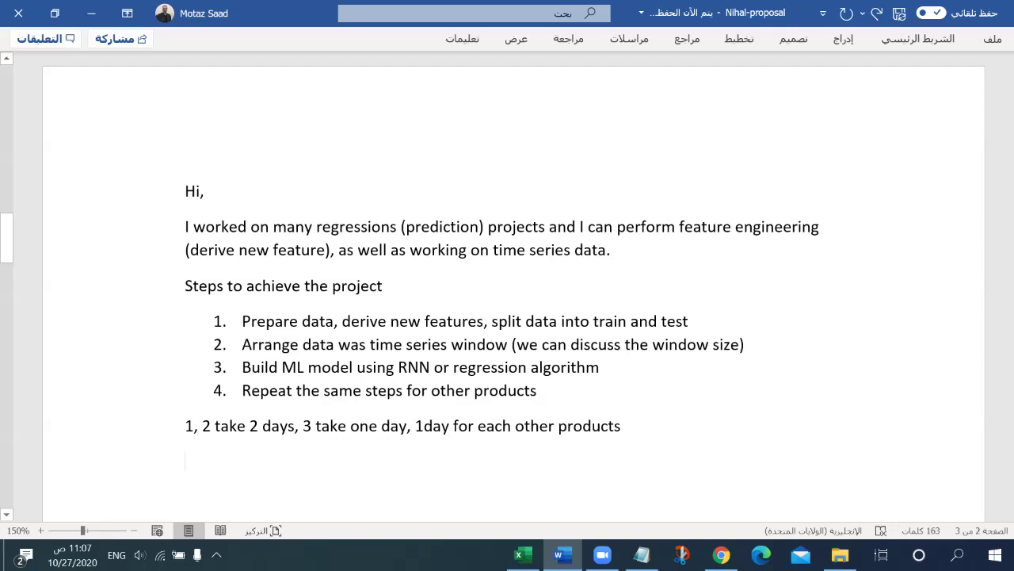
Separate '1' from 'day' in the timeline line and start a new line below it.
scroll(513, 285, down, 1)
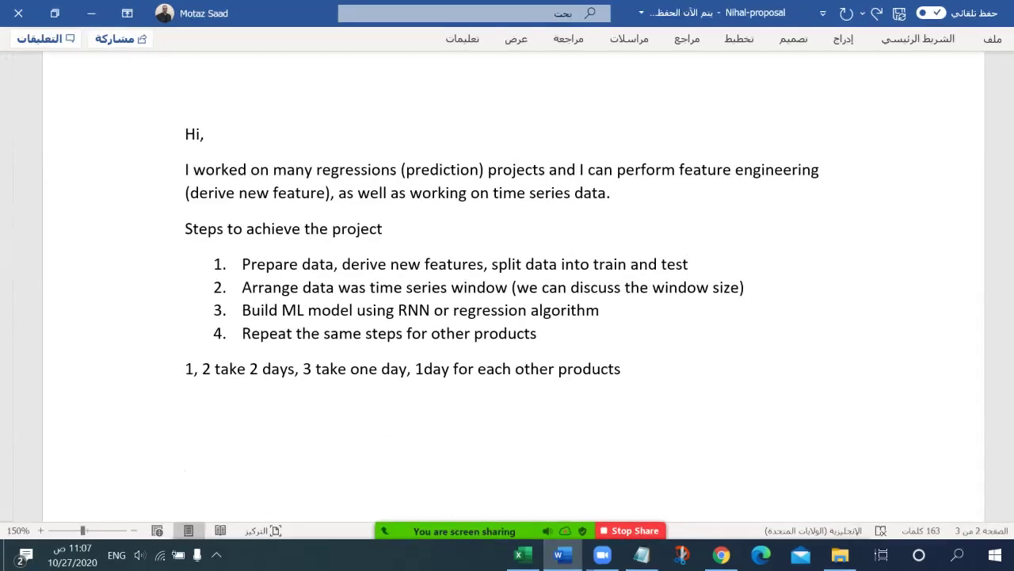
click(424, 369)
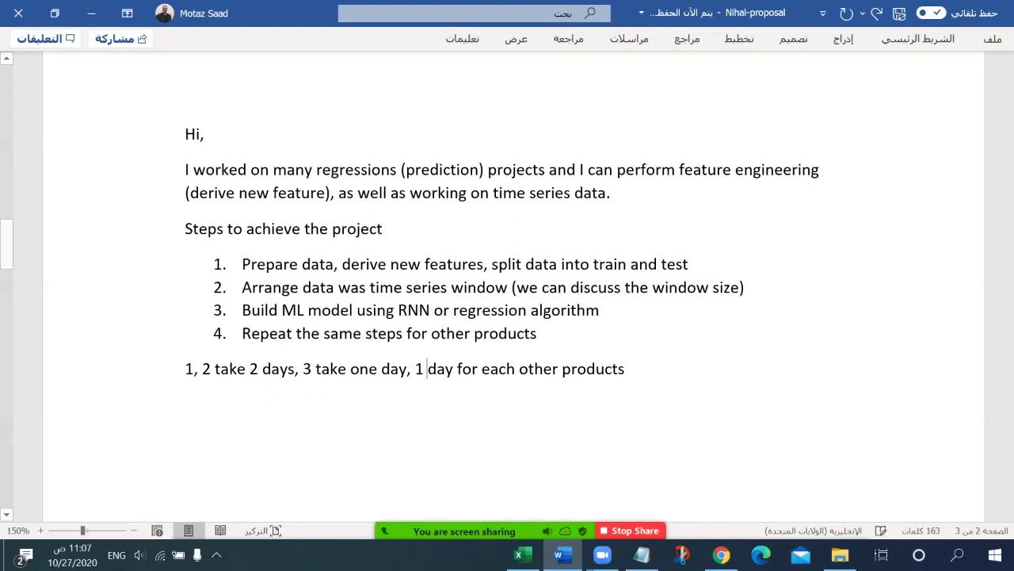
triple_click(427, 368)
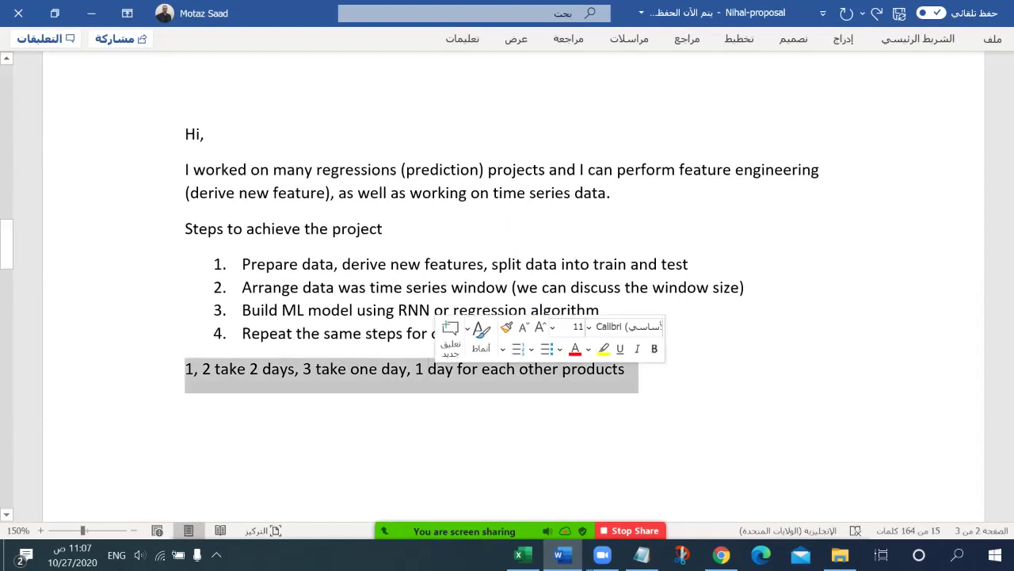
click(628, 368)
key(Return)
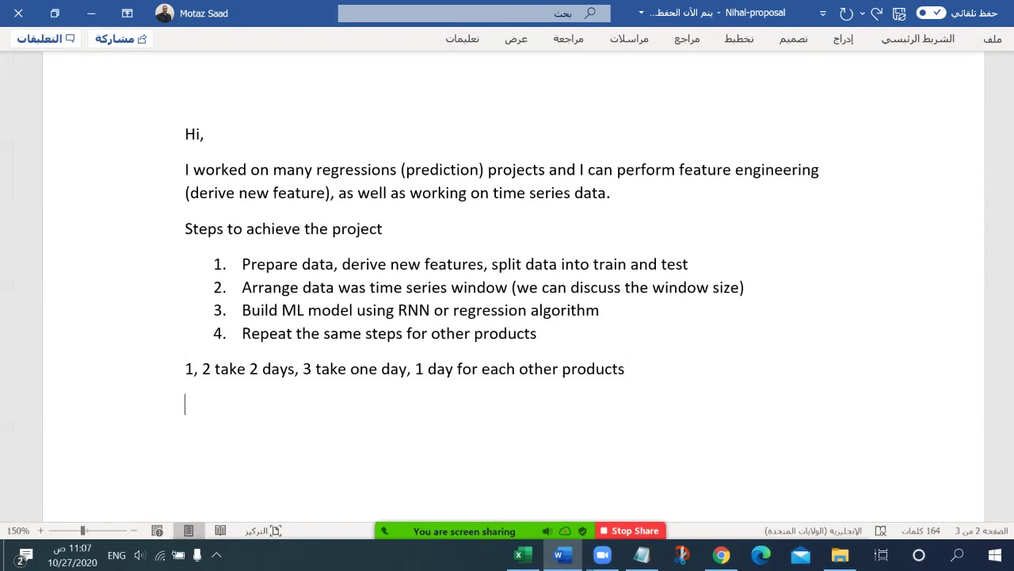
Add the price lines 'Steps 1, 2: $50' and 'Steps 3: $50'.
text(steps)
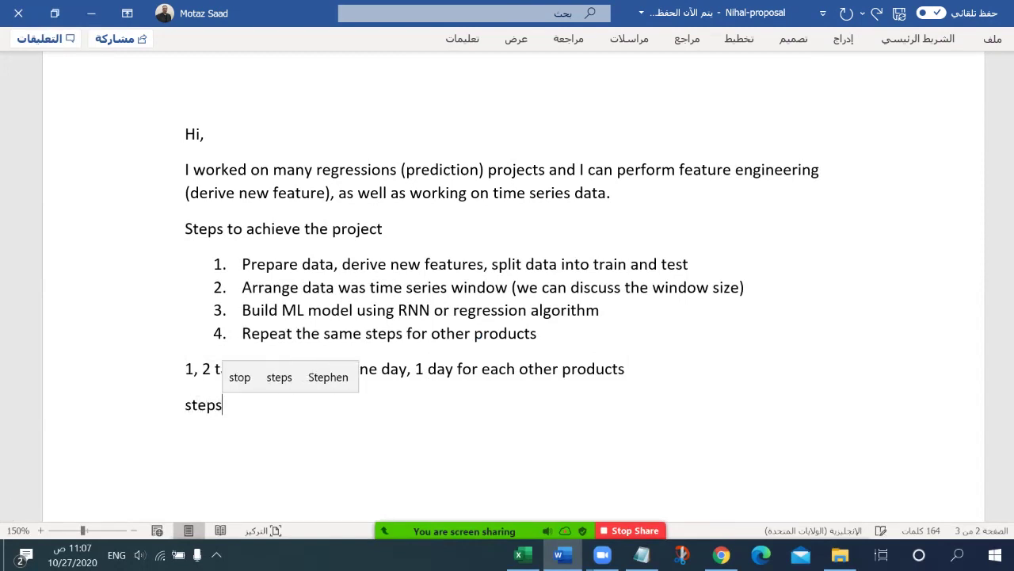
text( 1, 2)
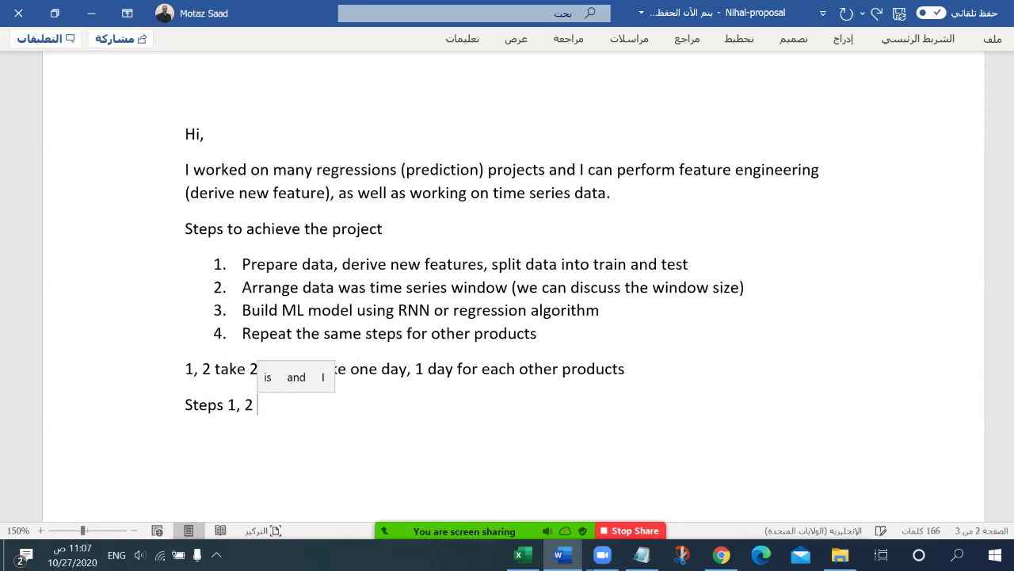
text( 50)
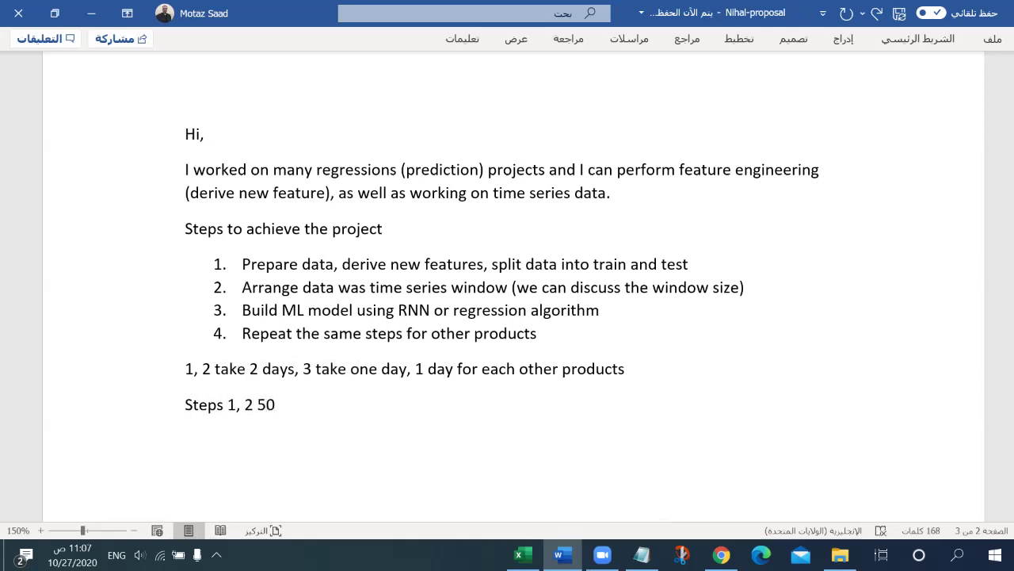
click(257, 404)
text($)
key(Left)
key(Left)
text(:)
text(Steps 3)
key(BackSpace)
text(2:)
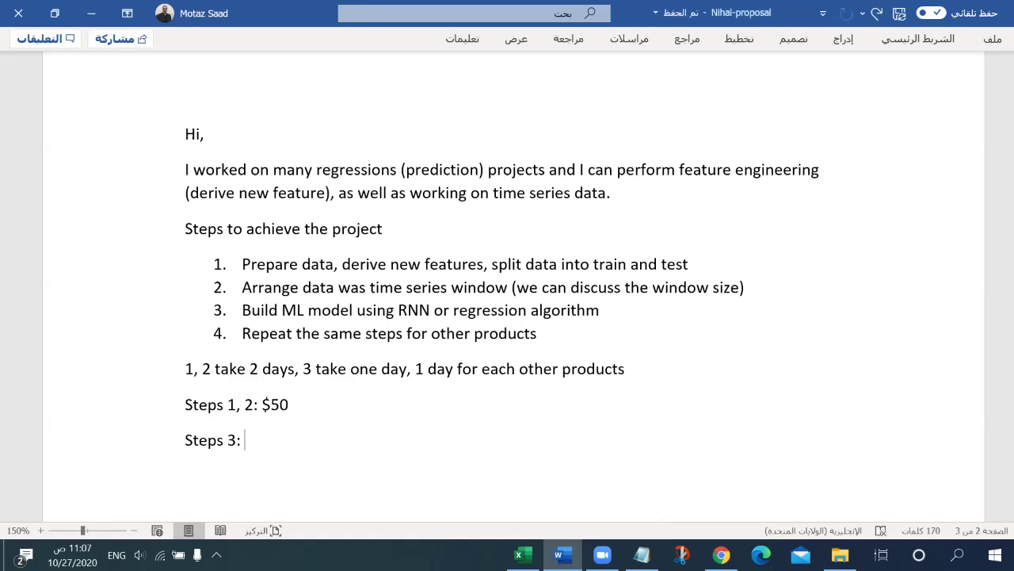
text( $)
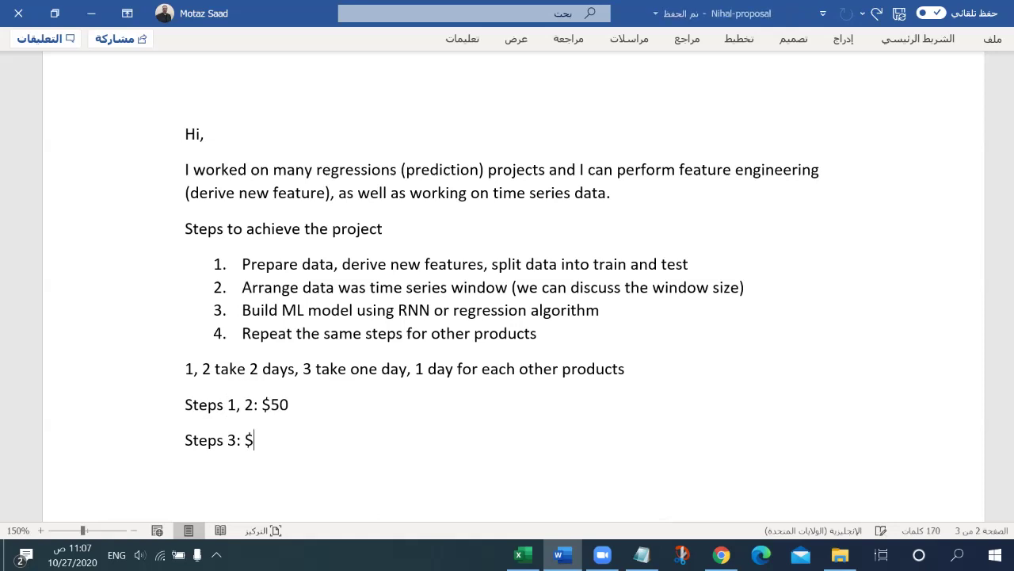
text(40)
key(BackSpace)
key(BackSpace)
text(50)
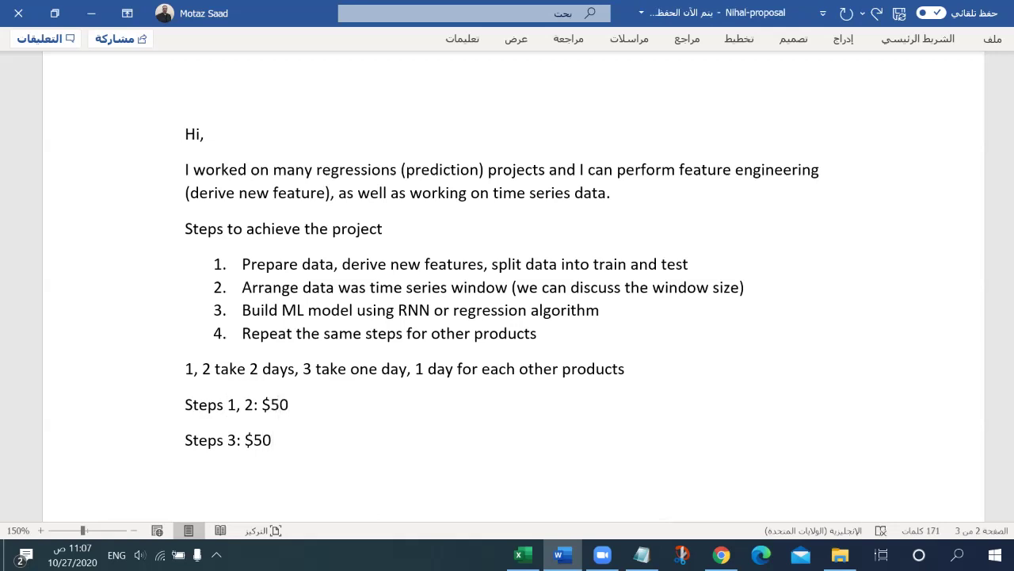
key(Return)
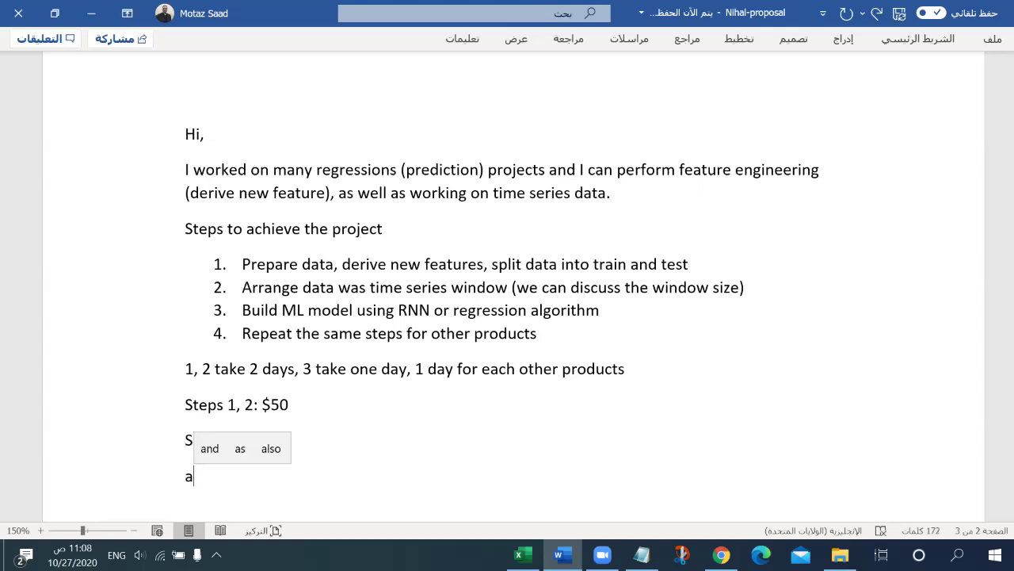
Add a '$50 / product' price line followed by two empty paragraphs.
key(BackSpace)
text(50)
key(BackSpace)
key(BackSpace)
text(4)
key(BackSpace)
text(50)
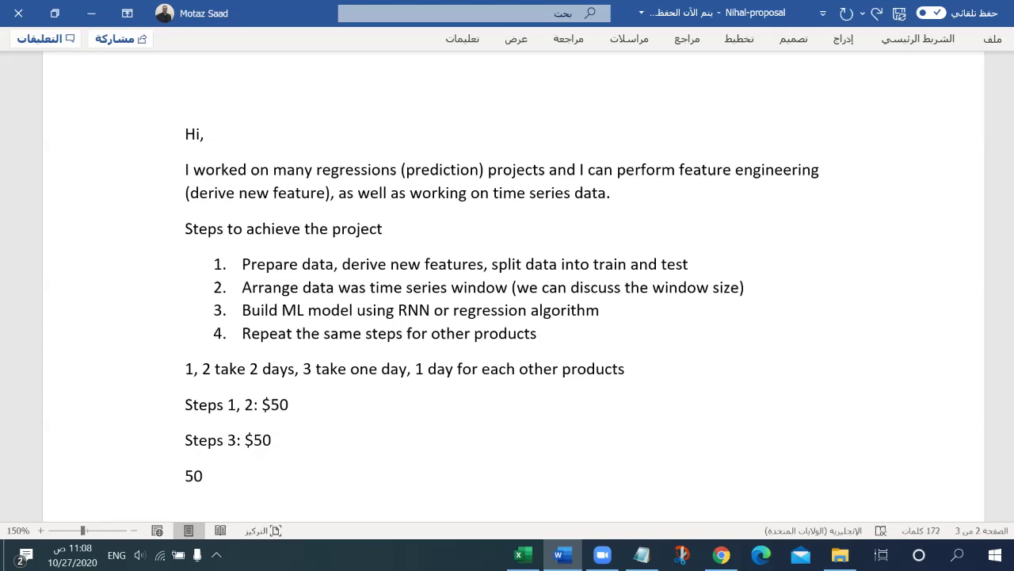
key(BackSpace)
key(BackSpace)
text($50 / model (product))
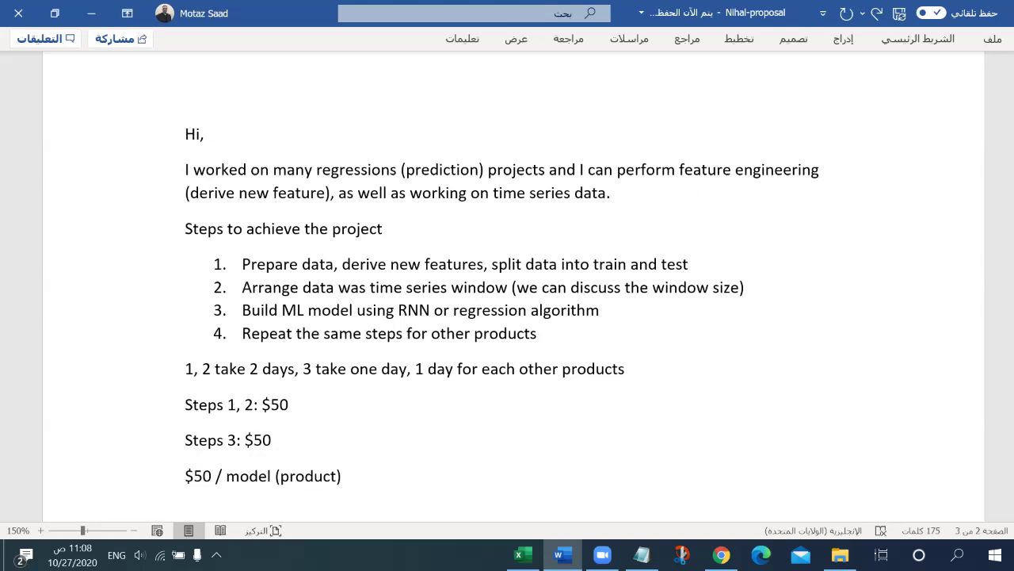
key(BackSpace)
key(BackSpace)
key(BackSpace)
key(BackSpace)
key(BackSpace)
key(BackSpace)
key(BackSpace)
key(BackSpace)
key(BackSpace)
key(BackSpace)
key(BackSpace)
key(BackSpace)
key(BackSpace)
key(BackSpace)
key(BackSpace)
key(BackSpace)
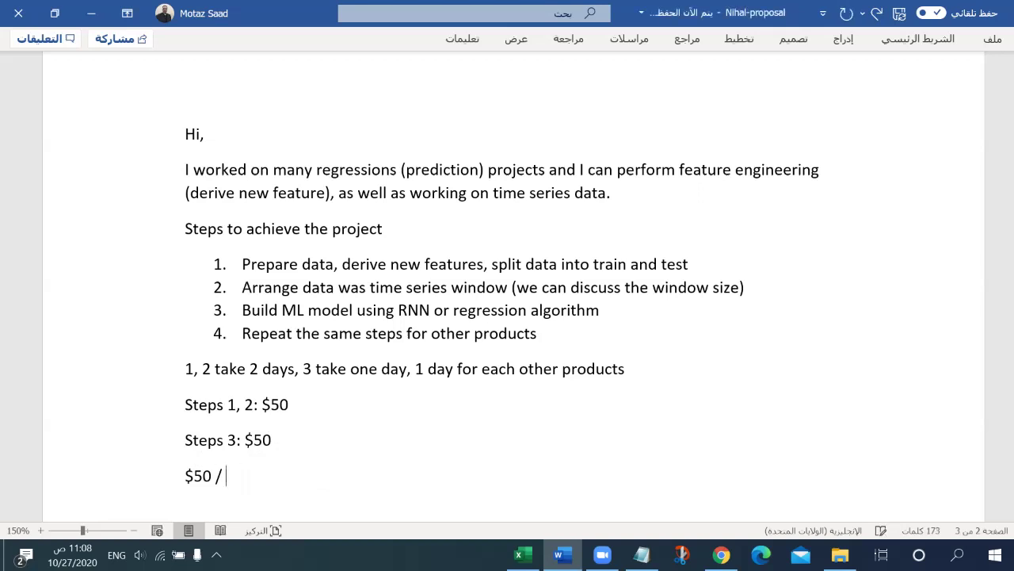
text(produc)
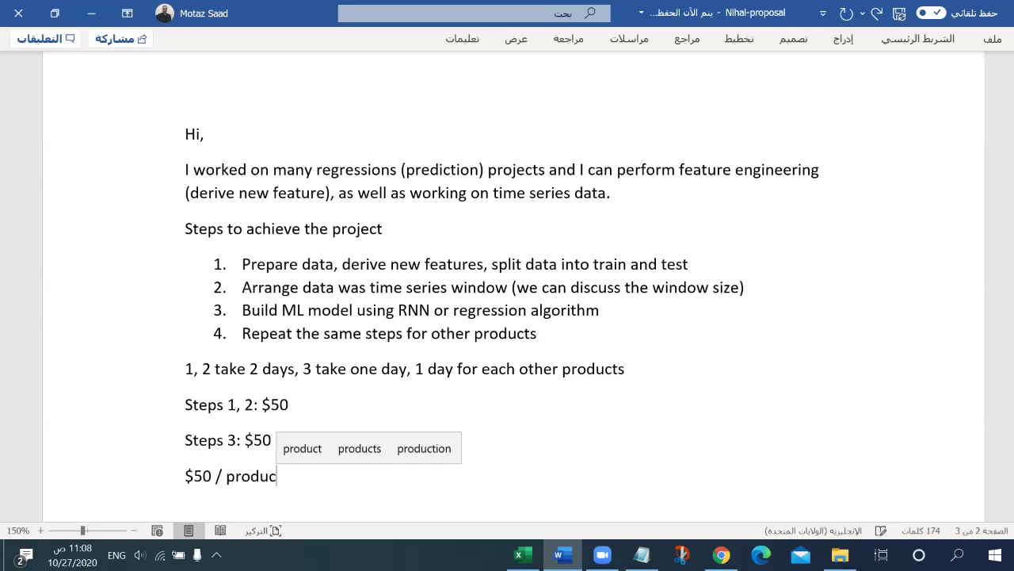
text(t)
key(Return)
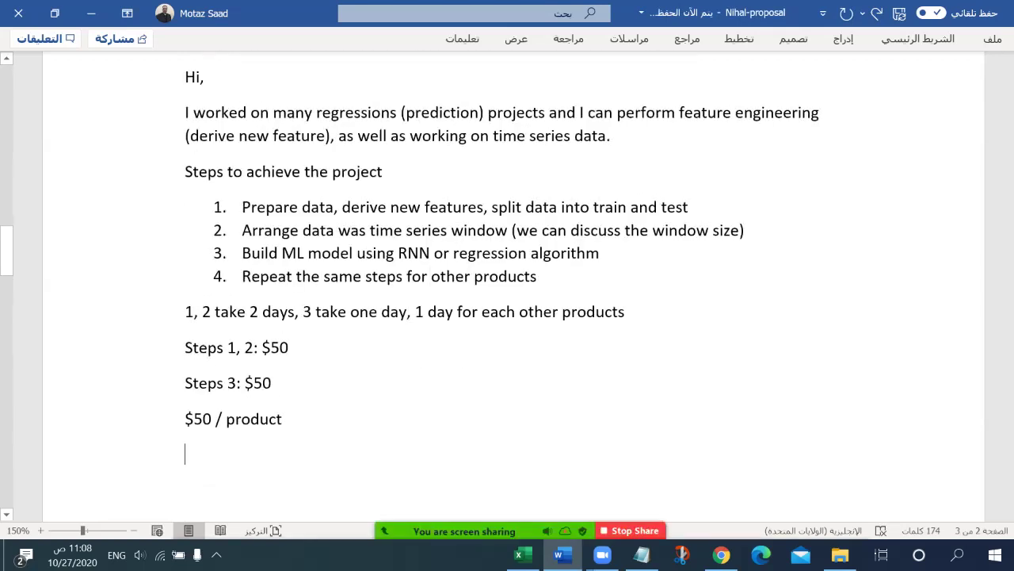
scroll(508, 285, up, 2)
scroll(507, 285, down, 4)
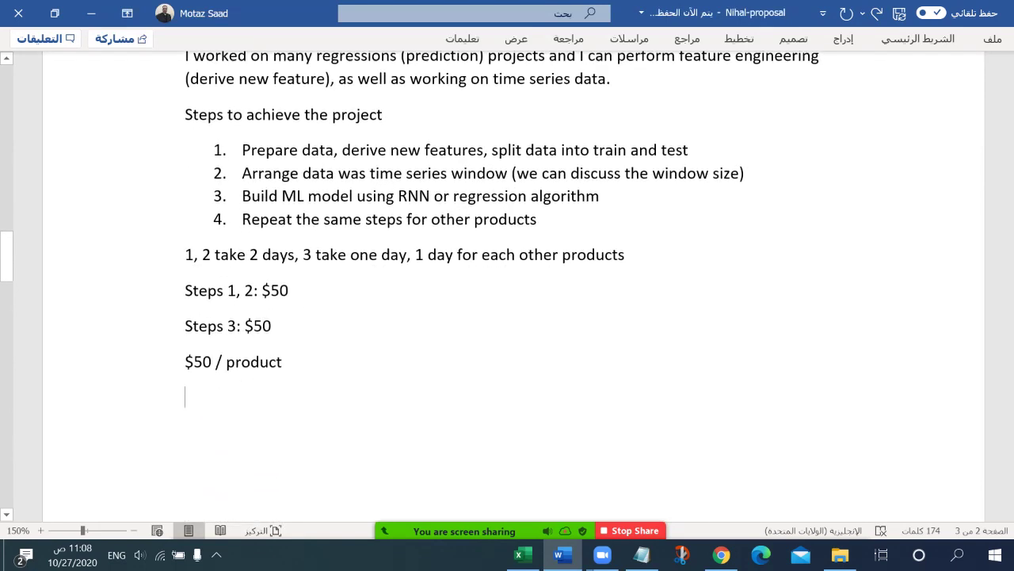
key(Return)
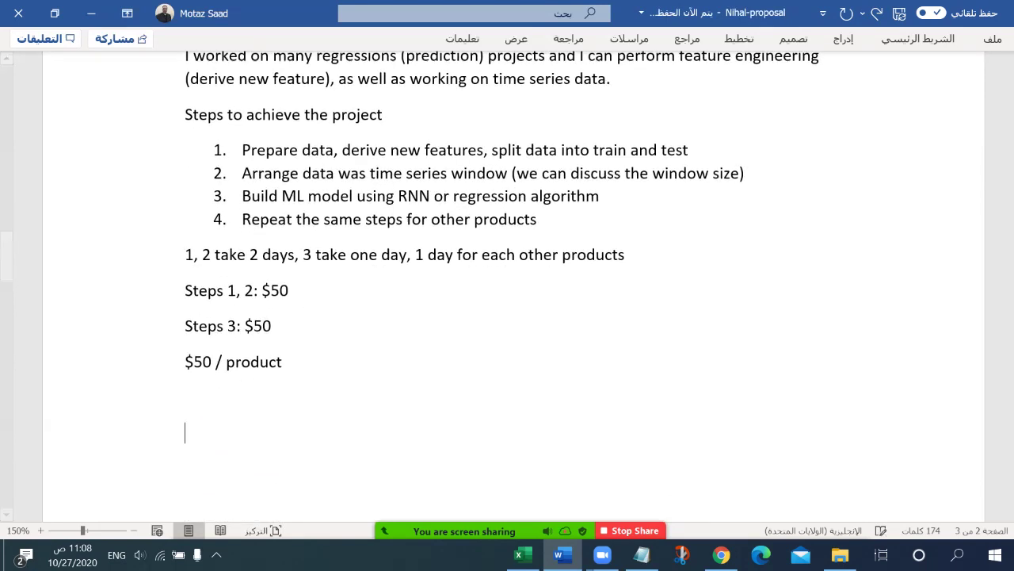
Type 'You can find similar prediction projects at', correcting 'pridction' via spelling suggestions.
text(You can fi)
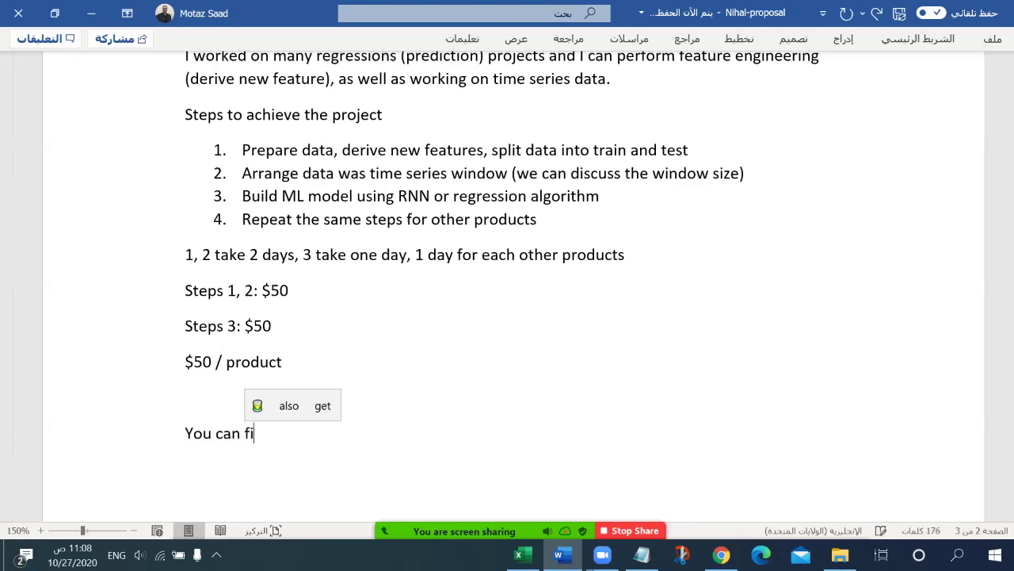
text(nd )
text(sim)
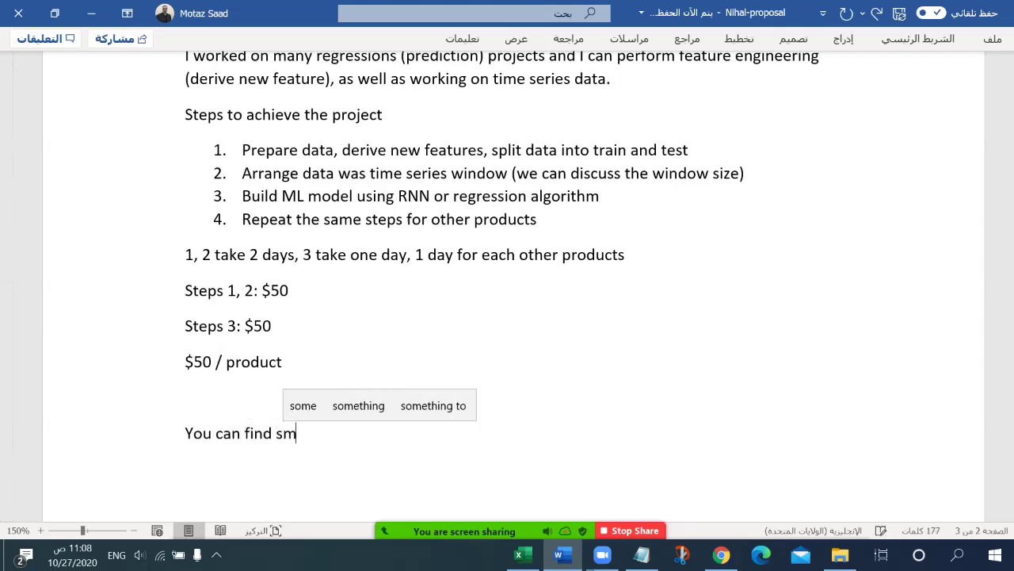
key(BackSpace)
text(imilar)
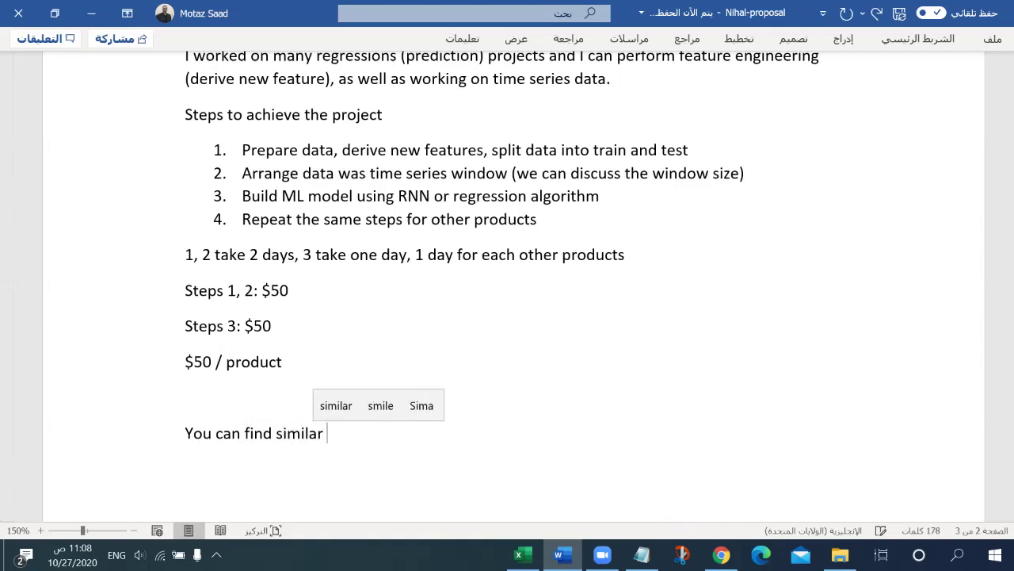
text( pridction)
text( prij)
key(BackSpace)
key(BackSpace)
text(o)
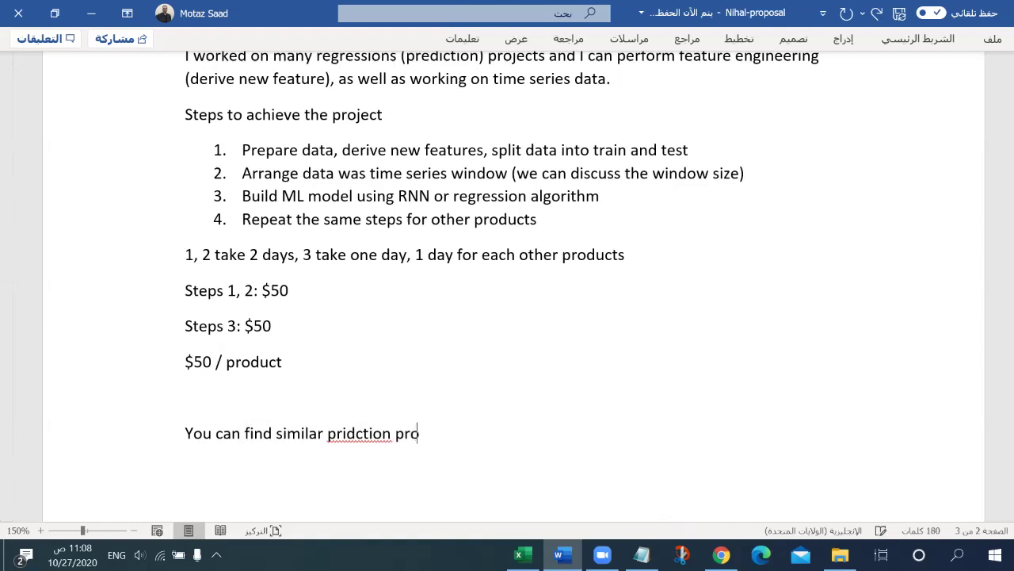
text(ject)
key(BackSpace)
text(s at)
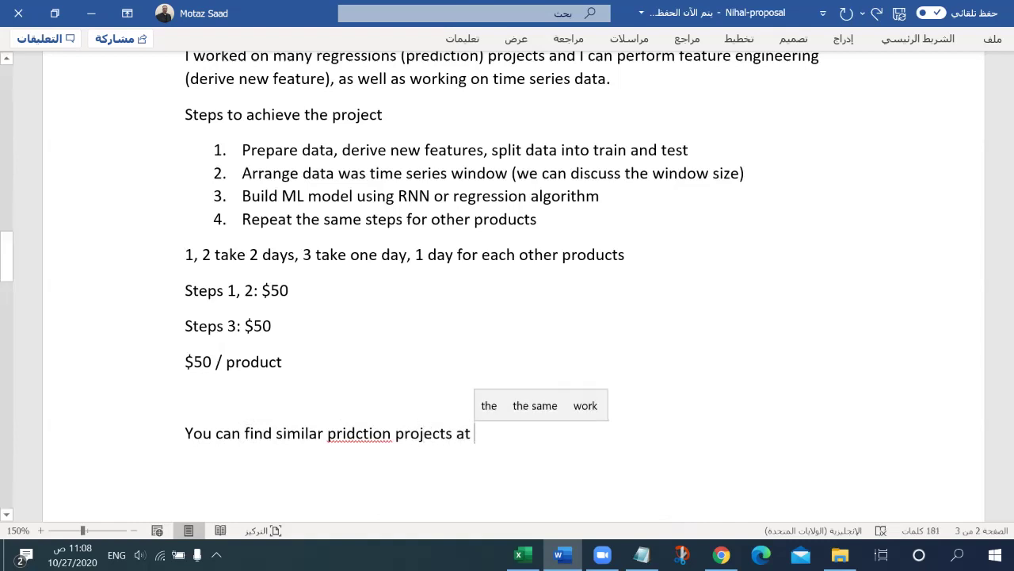
right_click(347, 433)
mouse_move(385, 229)
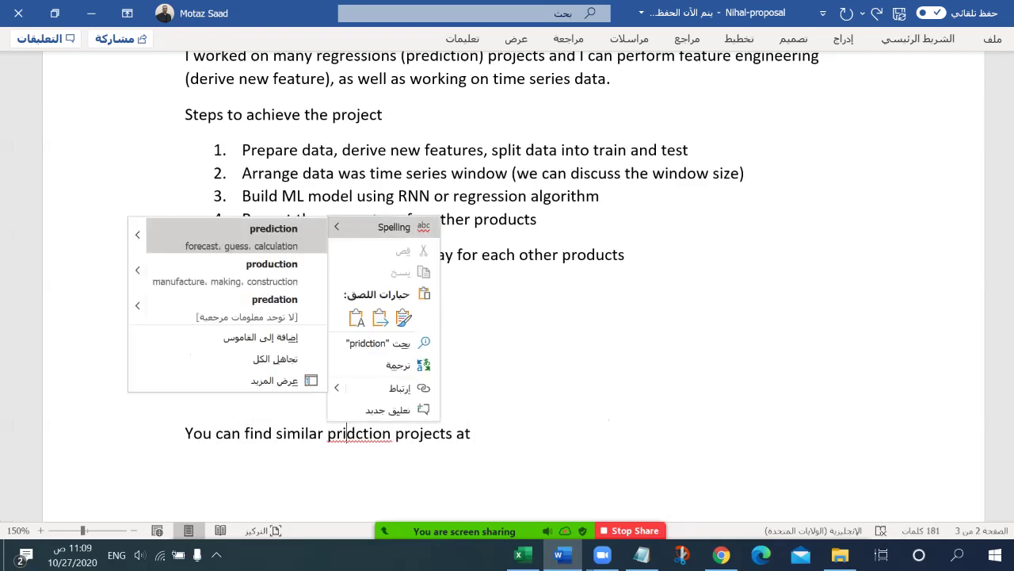
click(246, 229)
Finish the sentence with '3 links' and start a new paragraph.
click(487, 432)
text(likn)
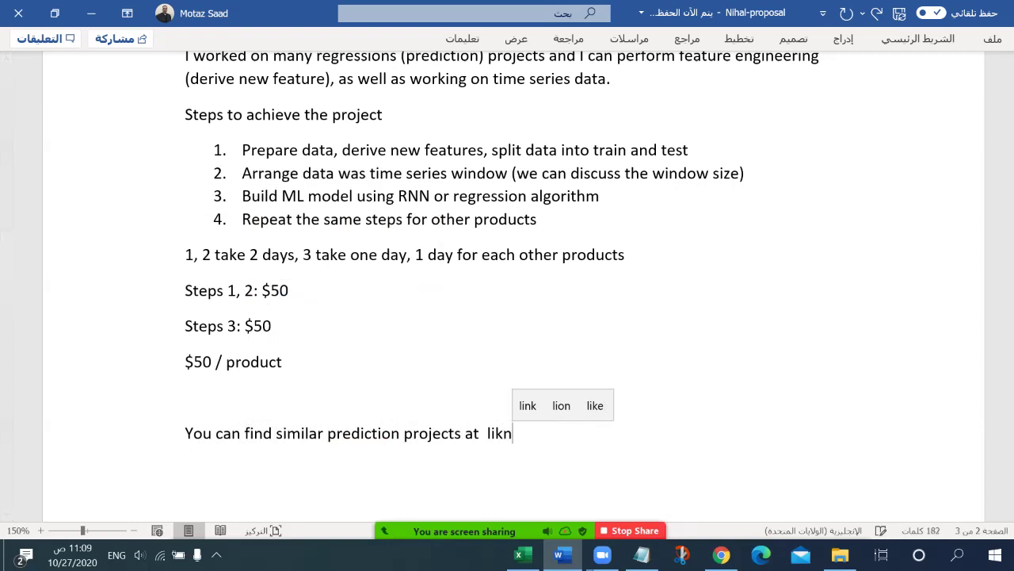
key(BackSpace)
key(BackSpace)
text(nk)
key(BackSpace)
key(BackSpace)
key(BackSpace)
key(BackSpace)
key(BackSpace)
key(BackSpace)
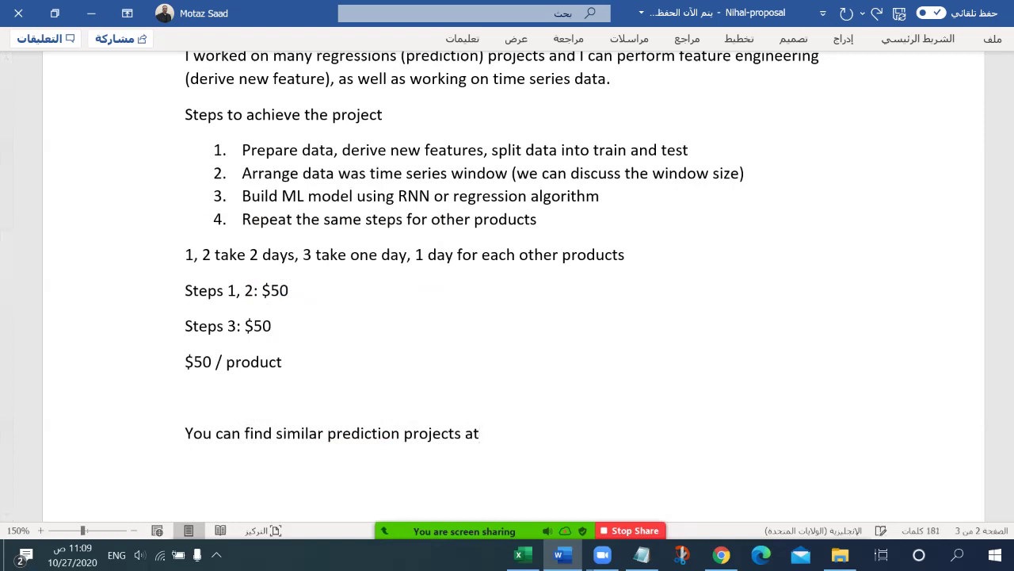
text(3 ln)
key(BackSpace)
text(inks)
key(Return)
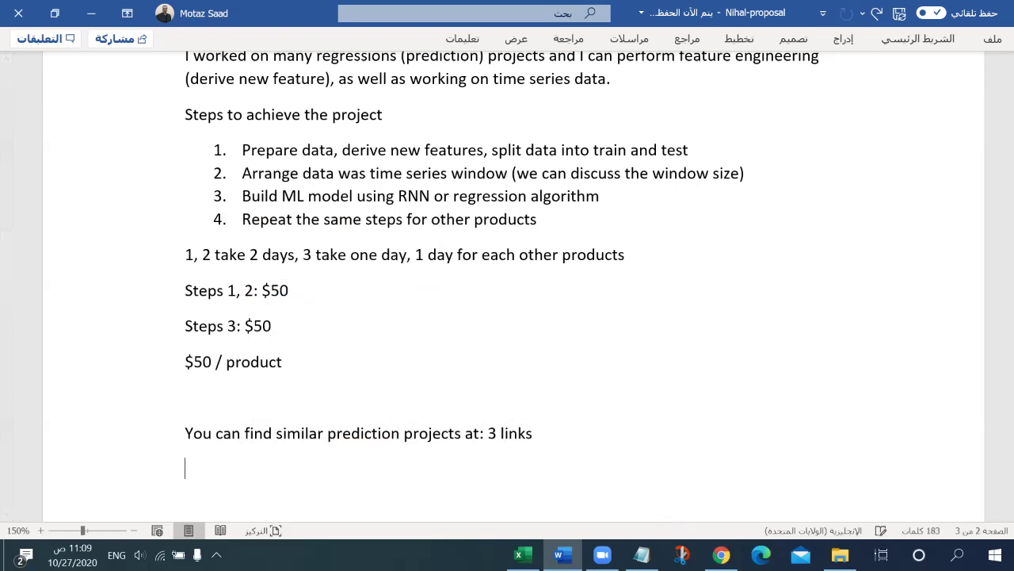
Type 'Please let me know if you have any question.' and begin 'I am look'.
text(Please le)
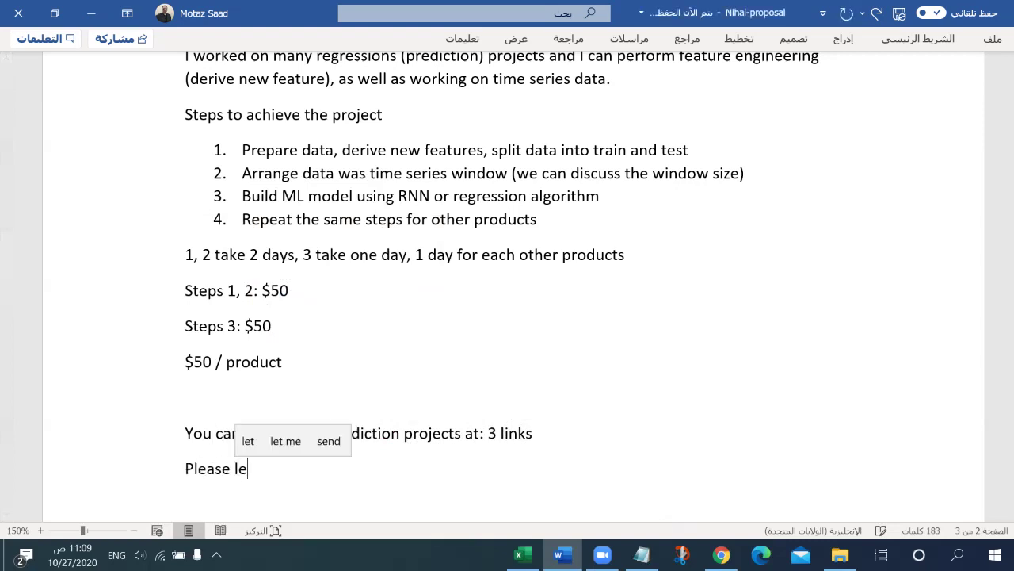
text(t me kno)
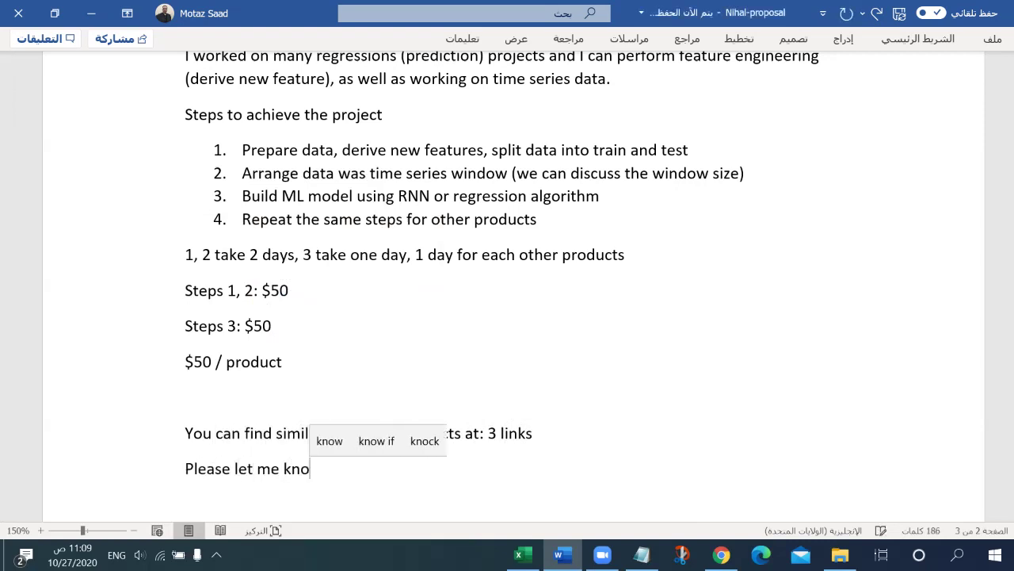
text(w if you ha)
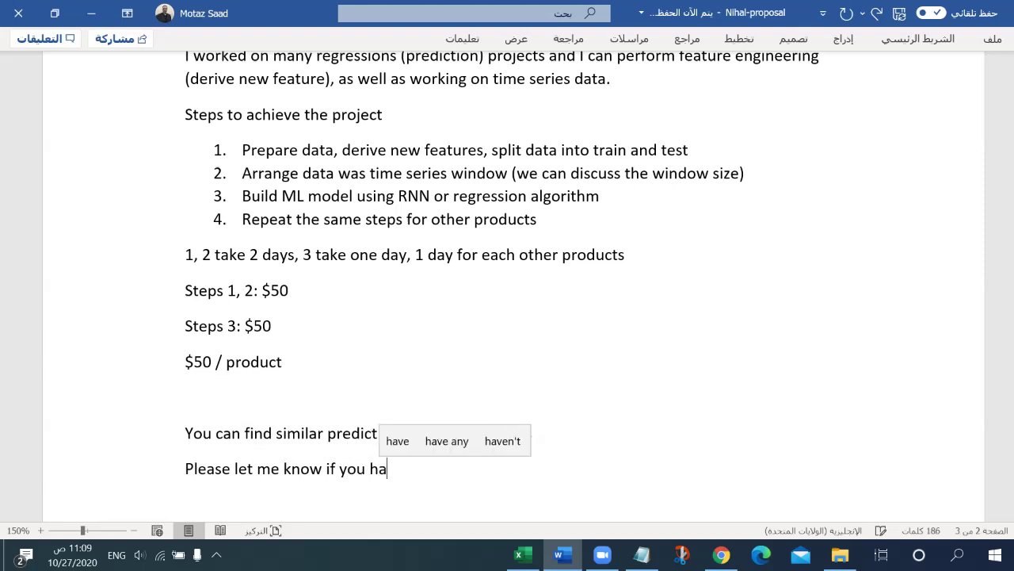
key(BackSpace)
key(BackSpace)
text(any q)
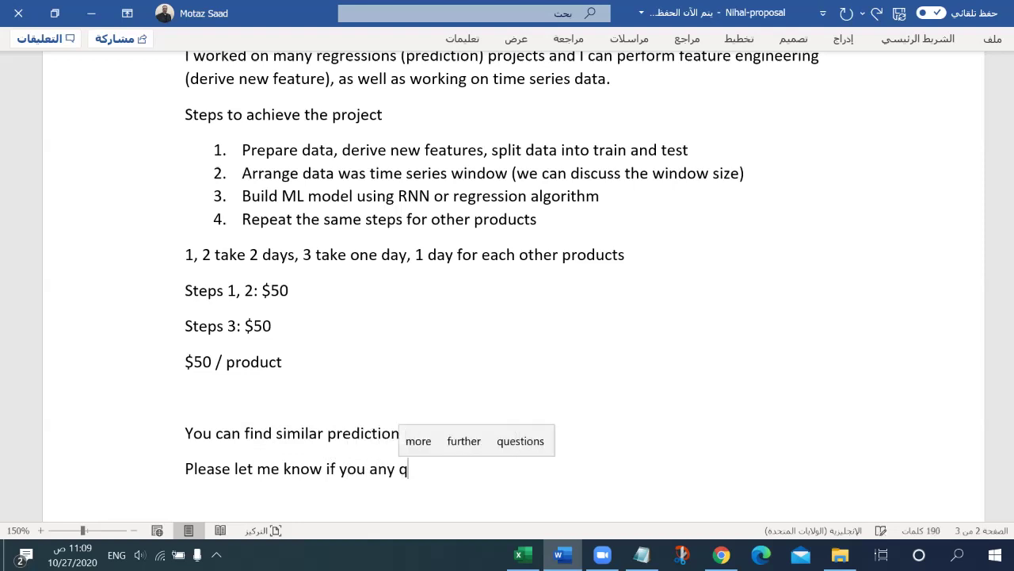
text(uestion. )
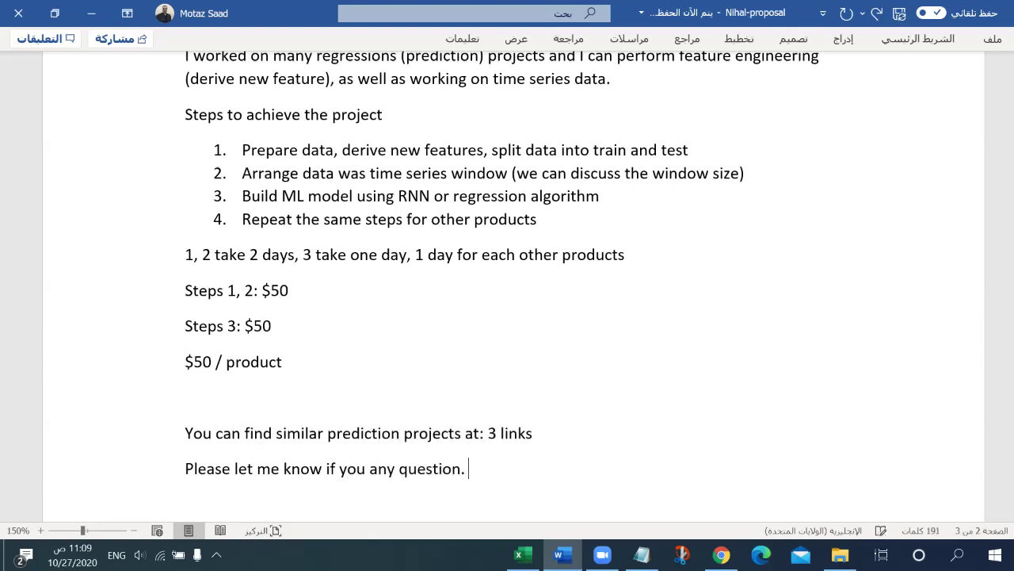
text(I am I)
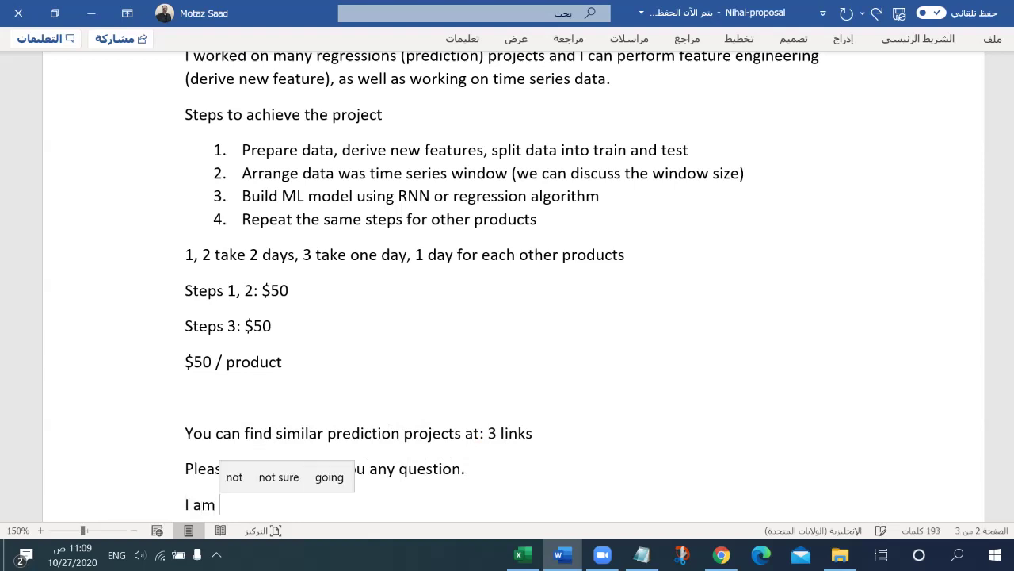
text(oo)
key(Return)
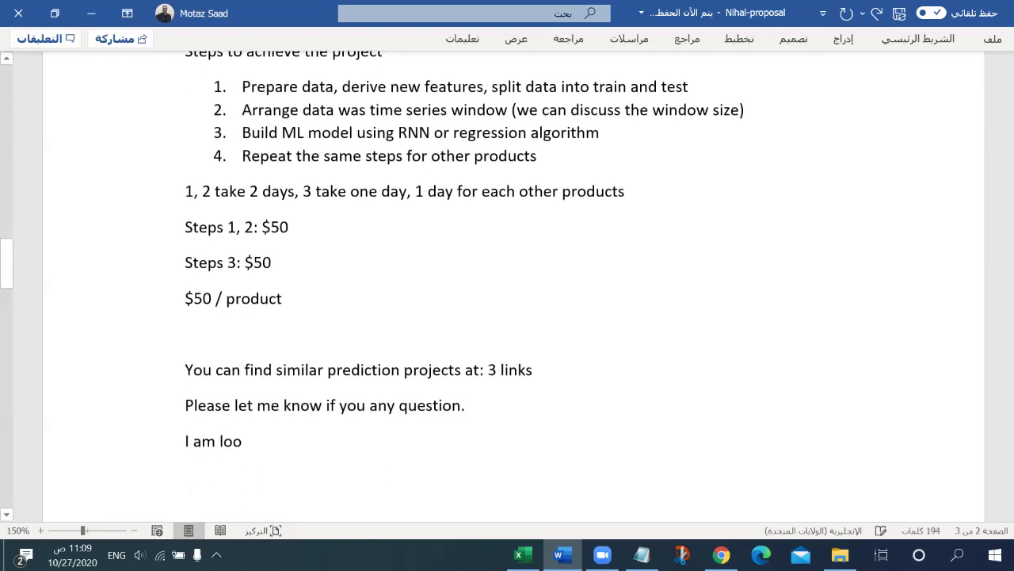
key(BackSpace)
text(k)
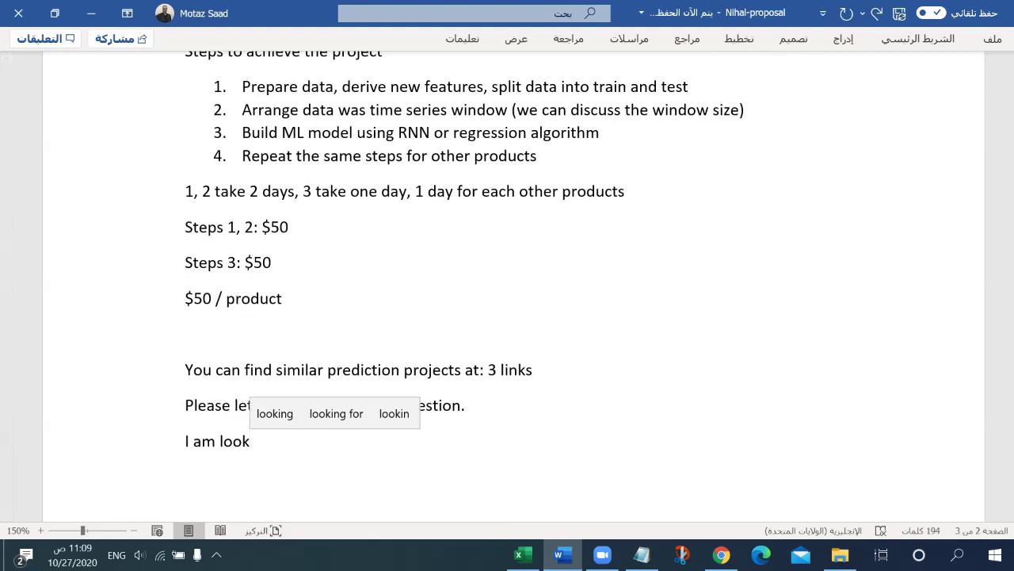
Complete 'I am looking forward to hearing from you' using Word's text predictions.
key(Up)
key(Left)
key(Return)
key(Up)
key(Right)
key(Return)
key(Up)
key(Left)
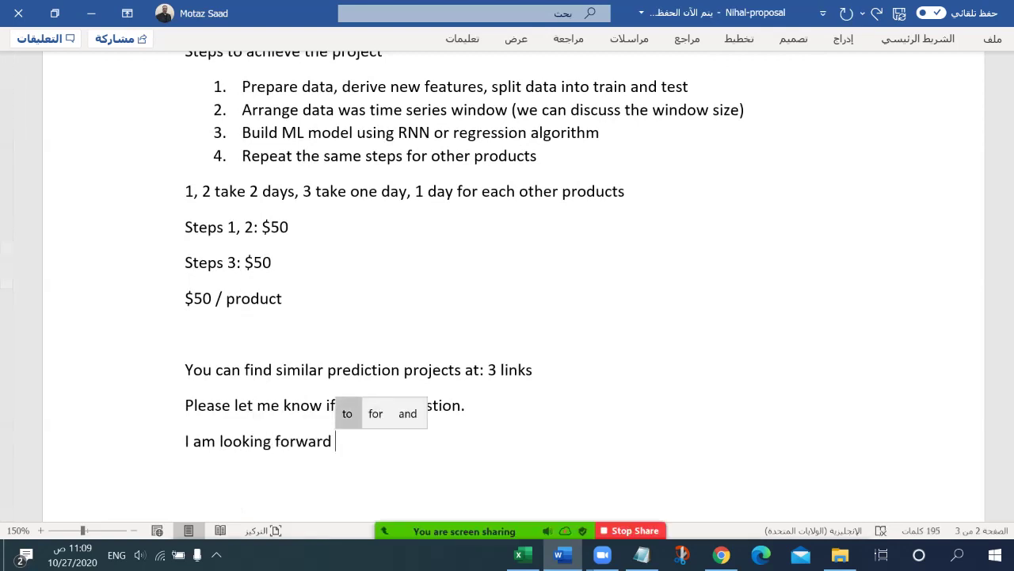
key(Return)
key(Up)
key(Right)
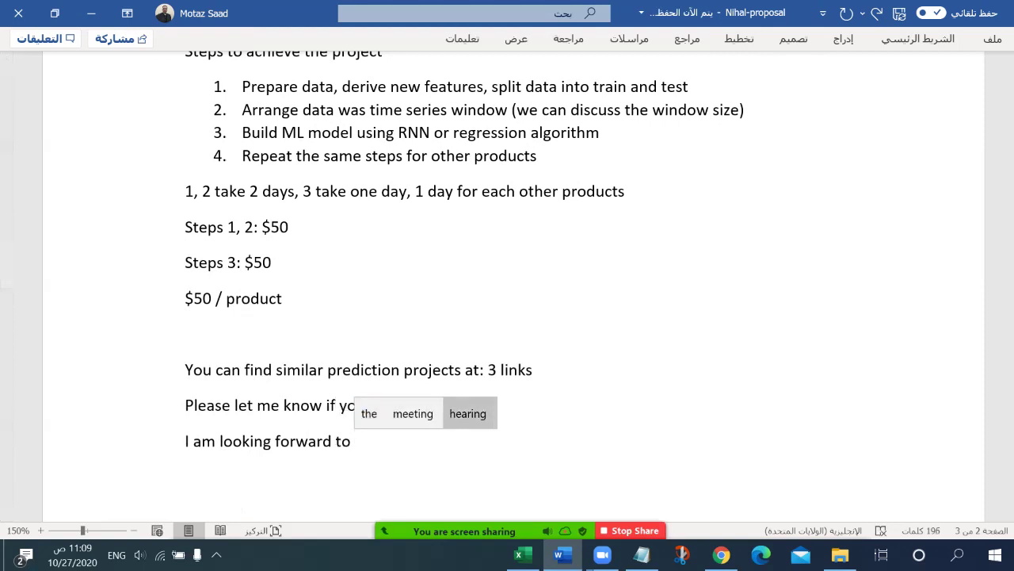
key(Return)
key(Up)
key(Return)
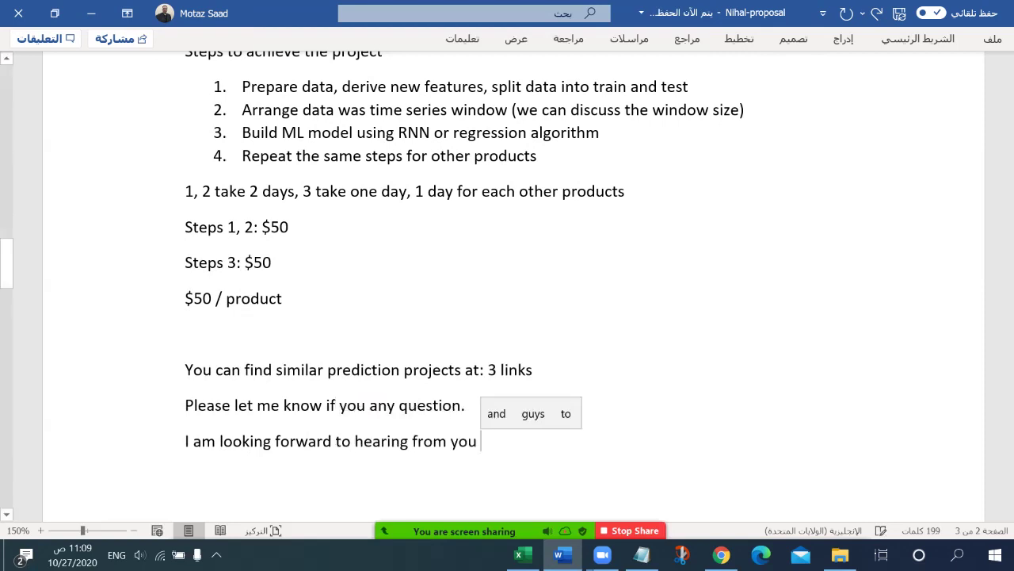
Close the proposal with 'Best regards,' and the sender's name.
text(.Be)
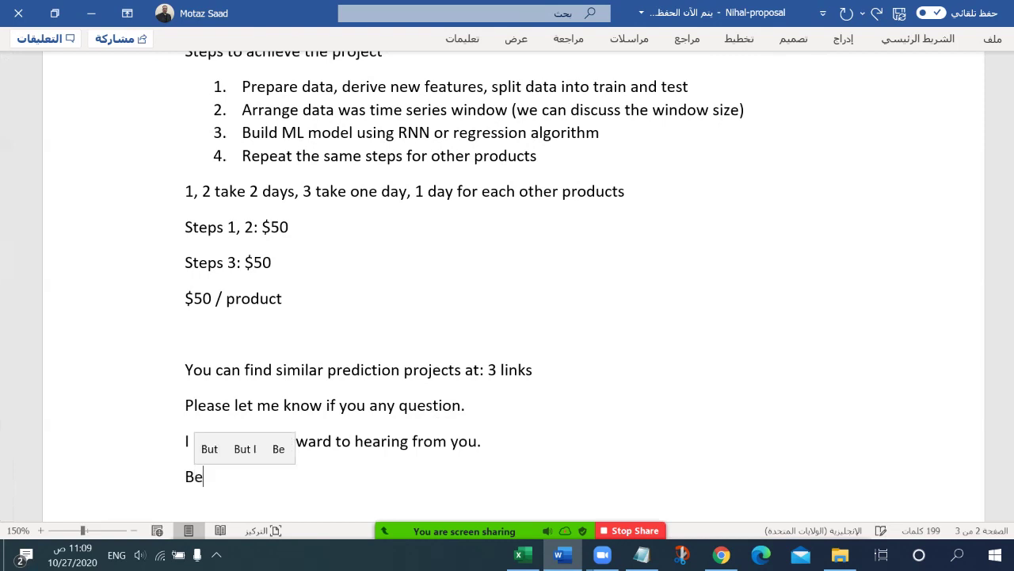
text(st regards,)
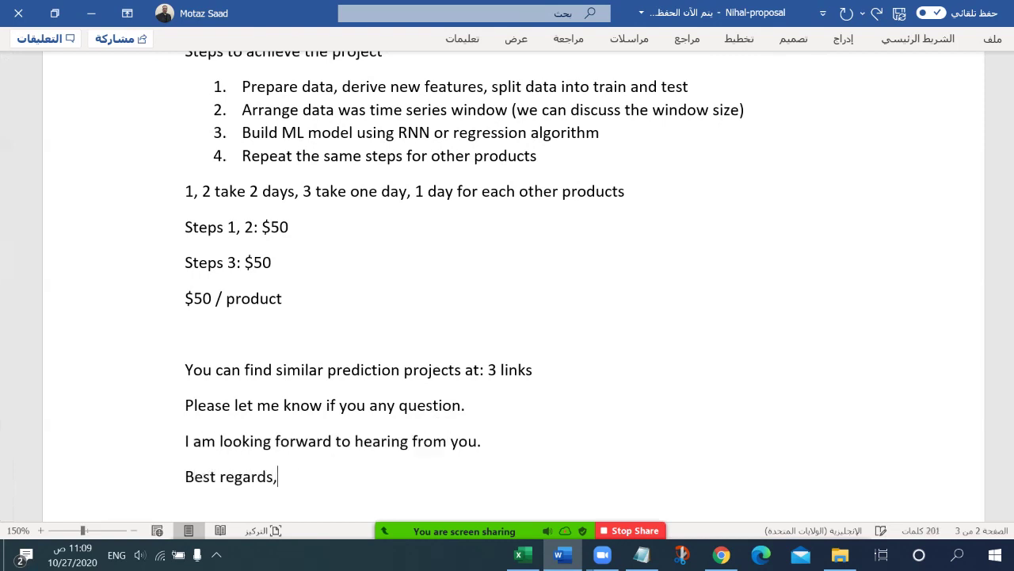
text(Nihal)
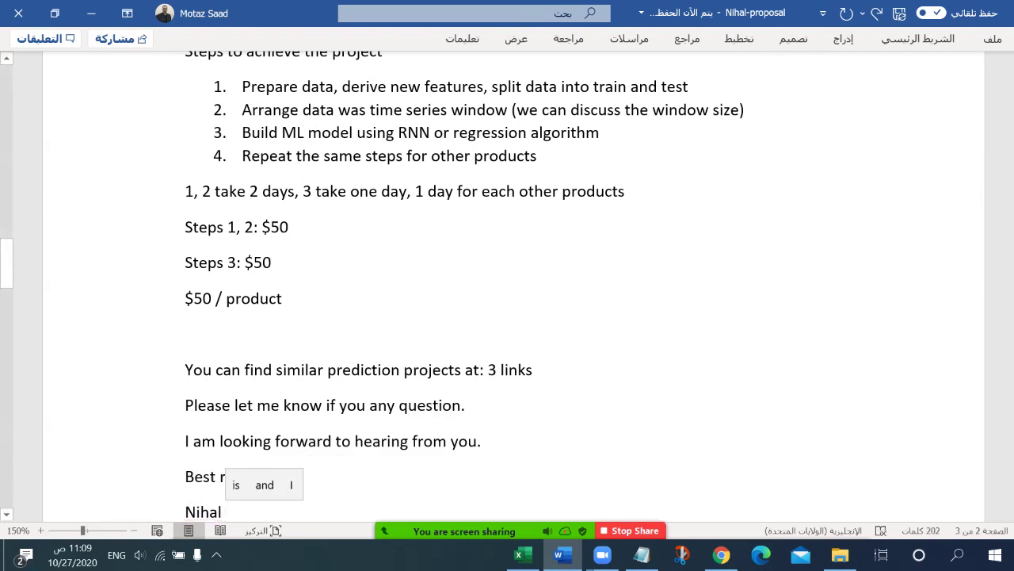
scroll(429, 369, up, 1)
scroll(429, 369, down, 3)
scroll(429, 369, up, 2)
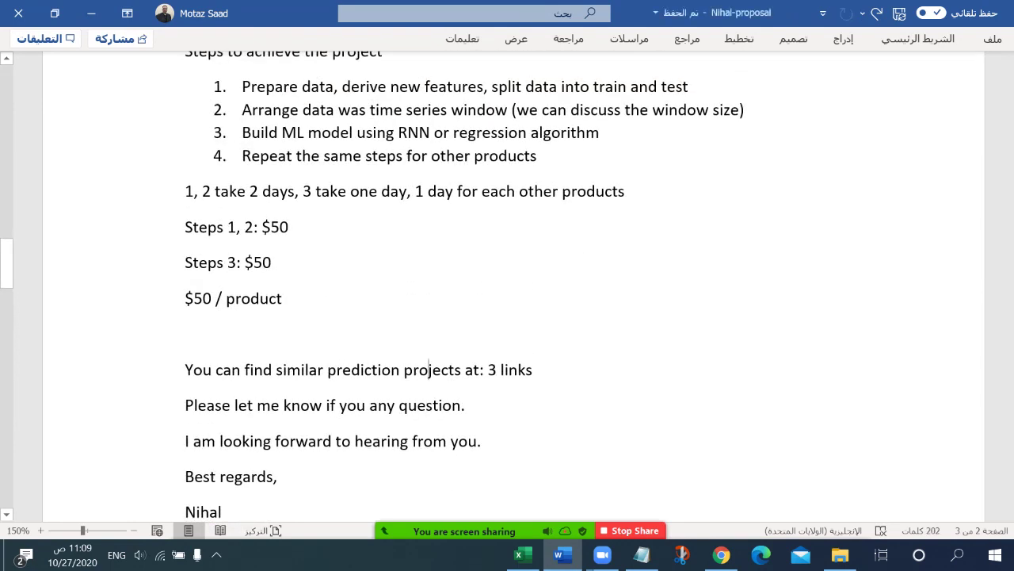
scroll(429, 369, up, 1)
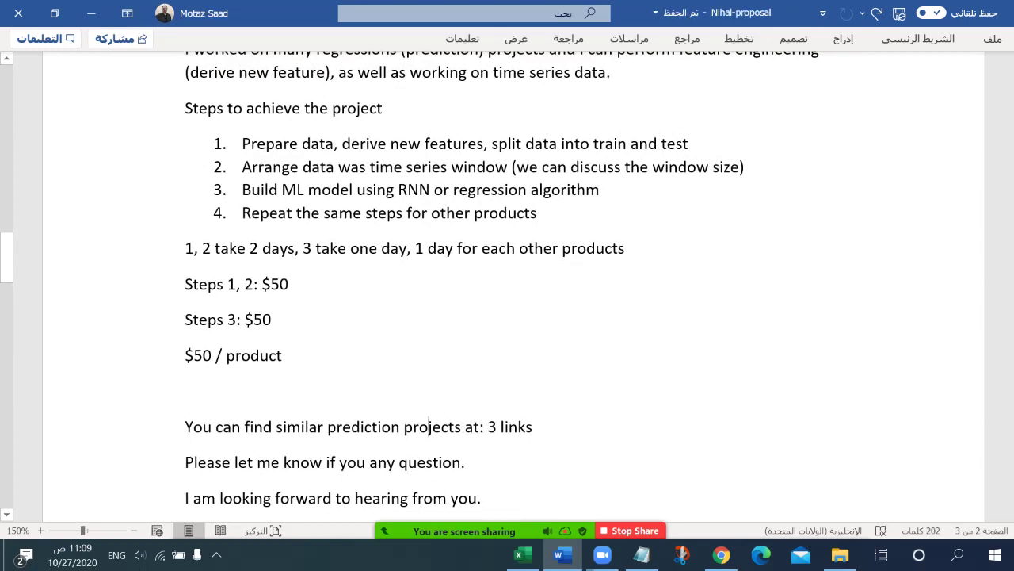
click(519, 554)
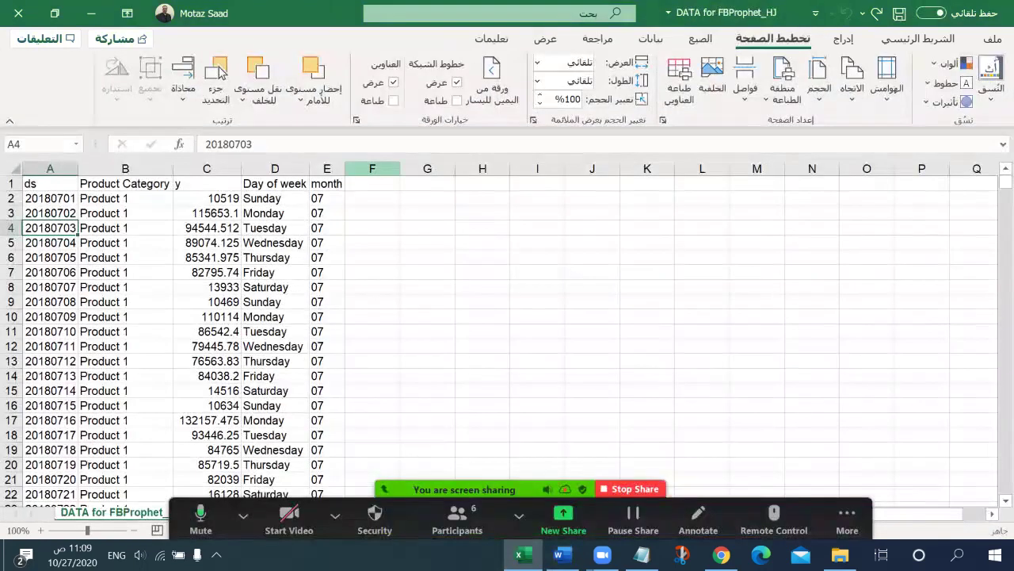
Review the FBProphet sales columns B1:E34 down to last row 842, then return to Word.
drag(126, 183, 344, 458)
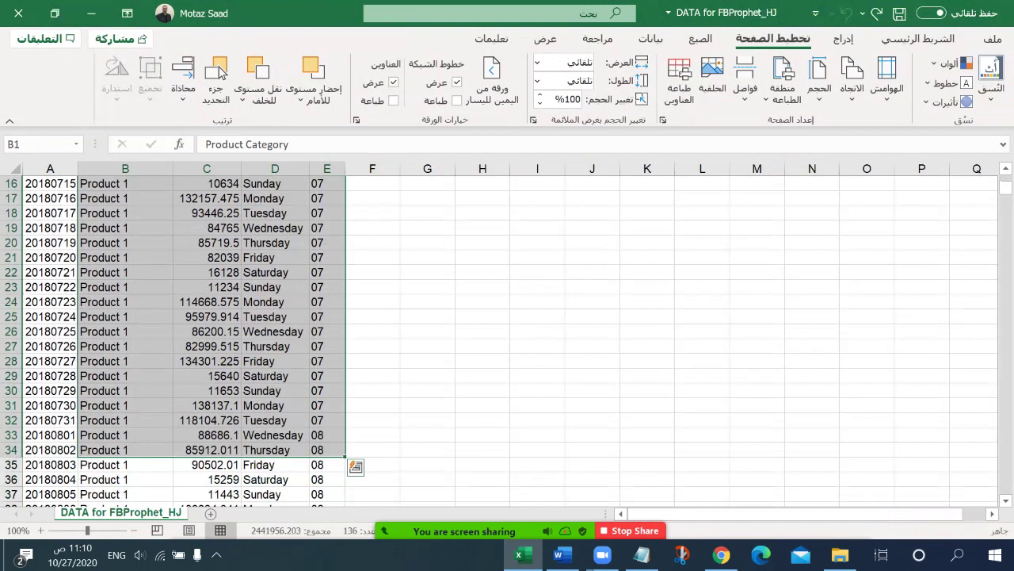
scroll(507, 341, down, 20)
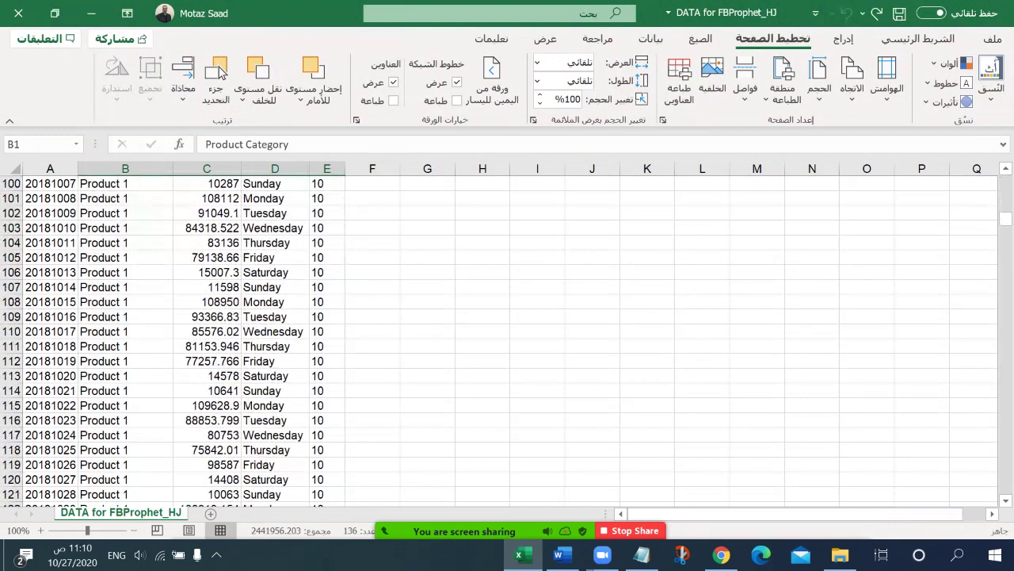
drag(1005, 219, 1005, 488)
scroll(507, 341, down, 7)
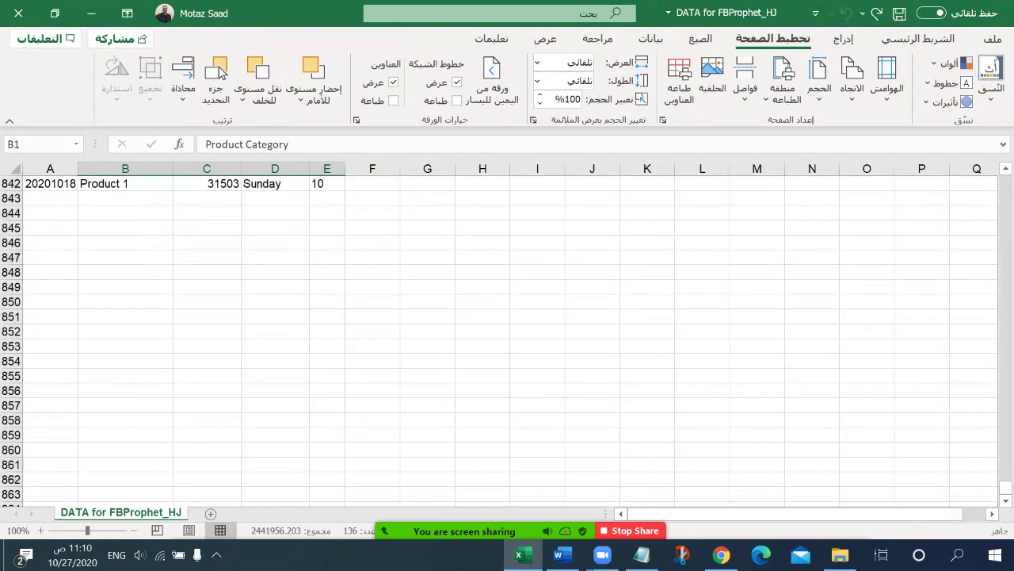
scroll(508, 341, up, 4)
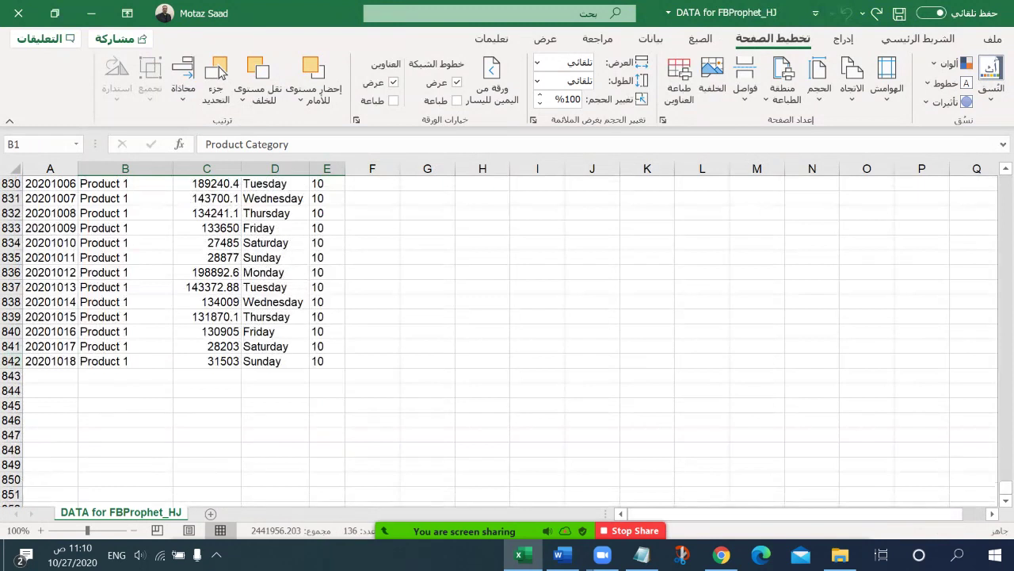
key(ctrl+Down)
drag(1005, 488, 1004, 181)
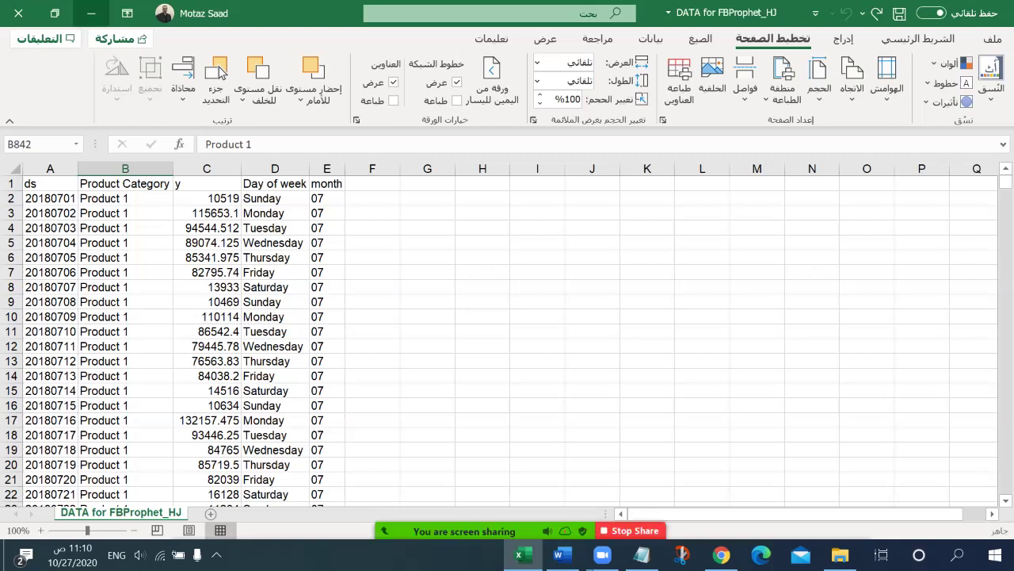
click(91, 13)
scroll(507, 285, down, 3)
Review the four numbered project steps and highlight the tuning requirement in the job brief.
scroll(507, 286, up, 5)
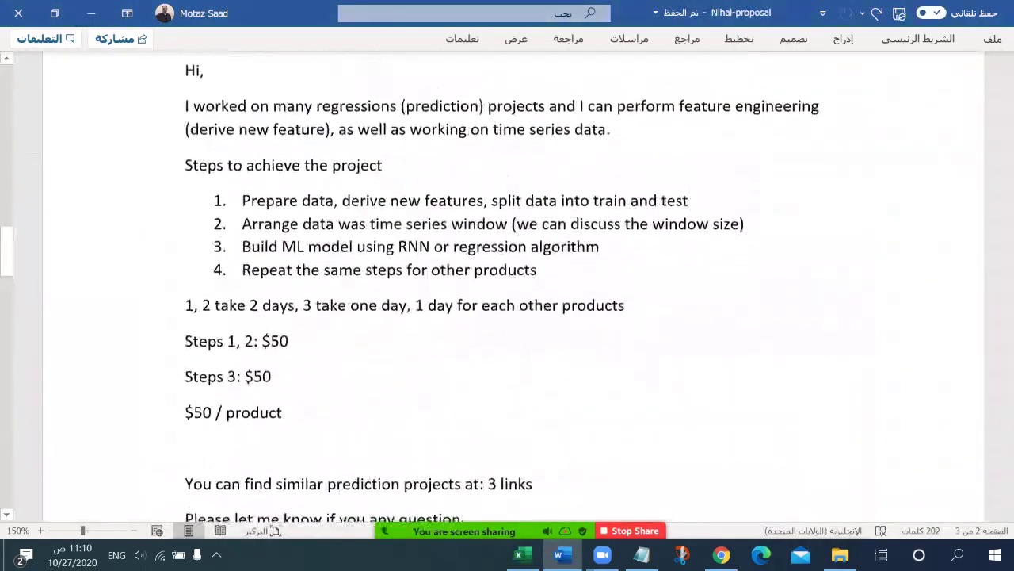
drag(246, 201, 546, 274)
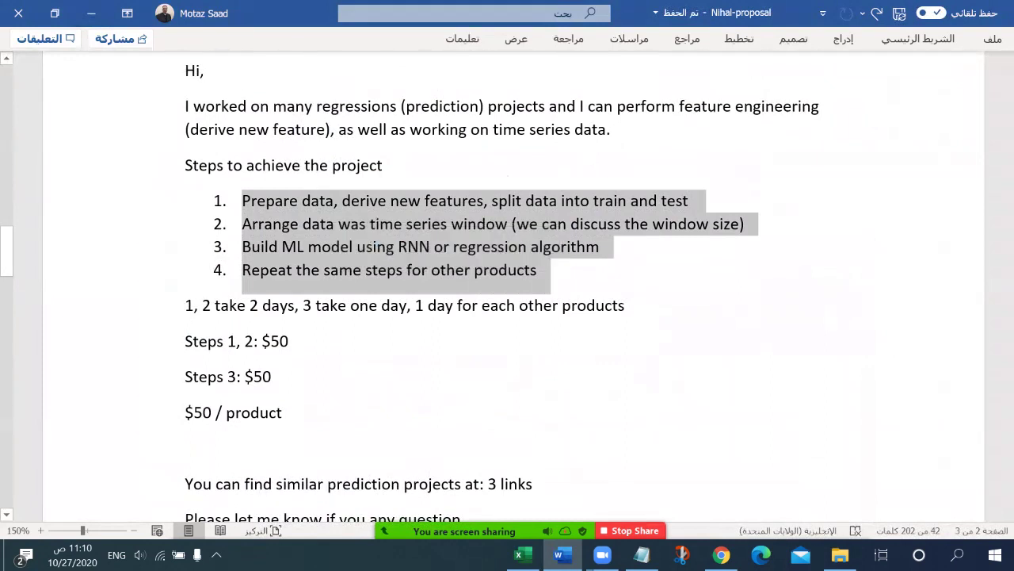
click(507, 305)
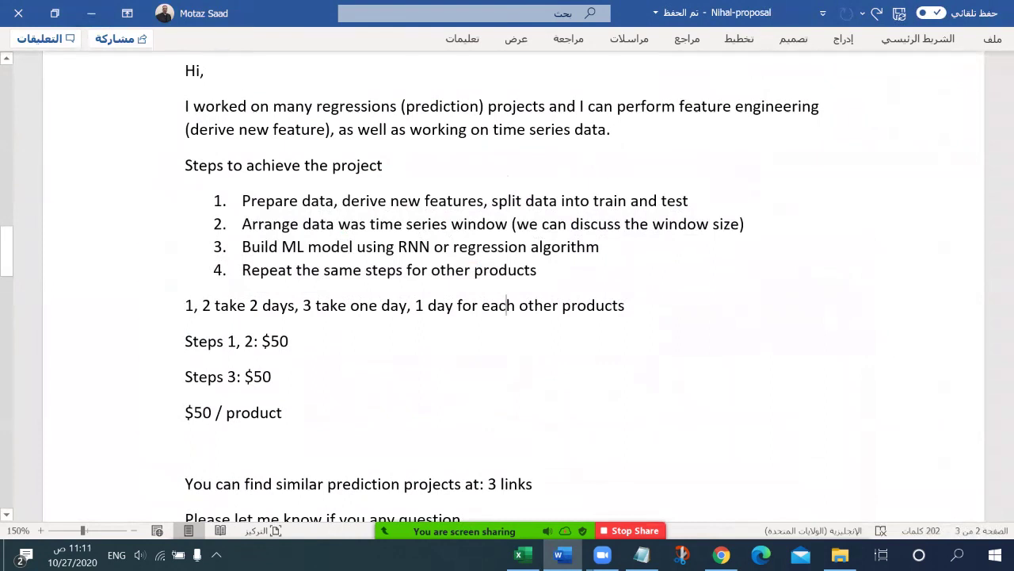
scroll(507, 285, down, 5)
scroll(507, 285, up, 2)
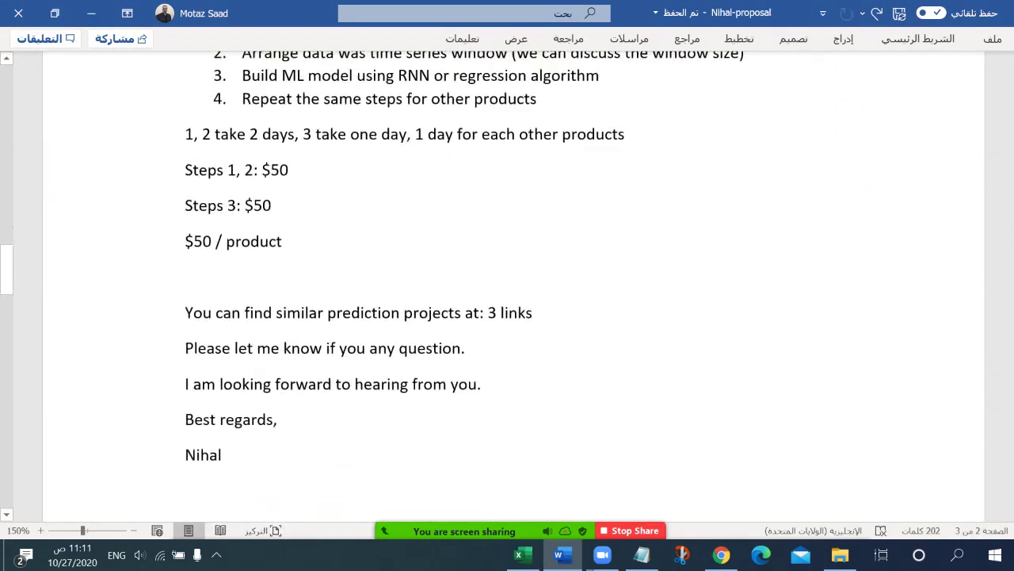
scroll(507, 286, up, 10)
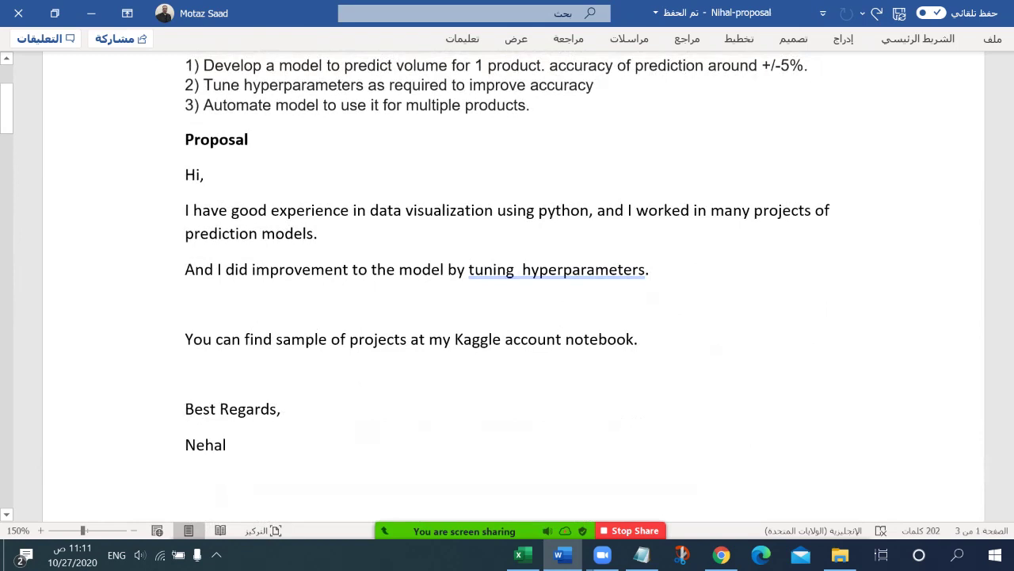
scroll(507, 285, up, 1)
scroll(507, 286, down, 1)
drag(372, 264, 659, 264)
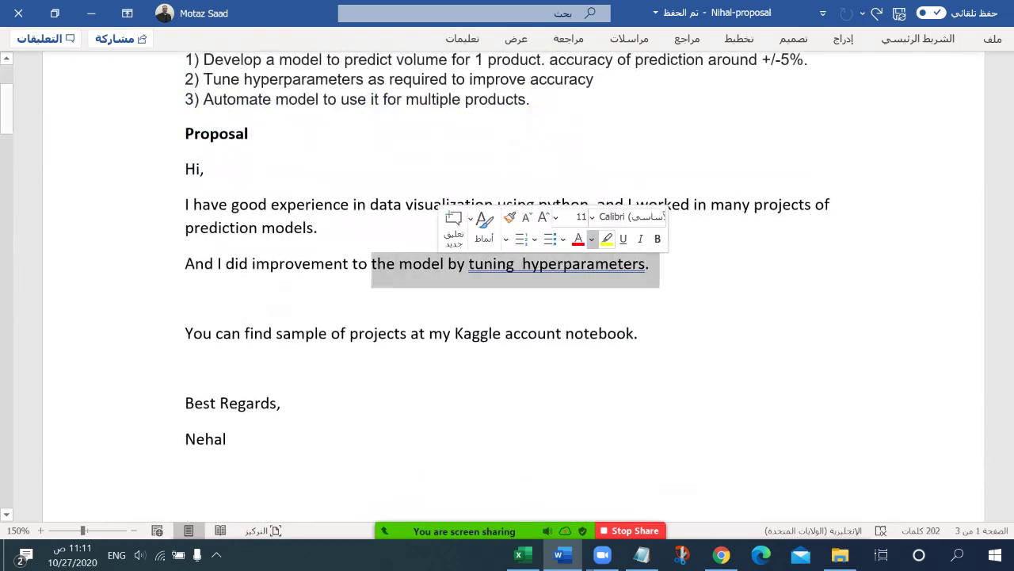
scroll(507, 286, up, 3)
drag(280, 250, 594, 250)
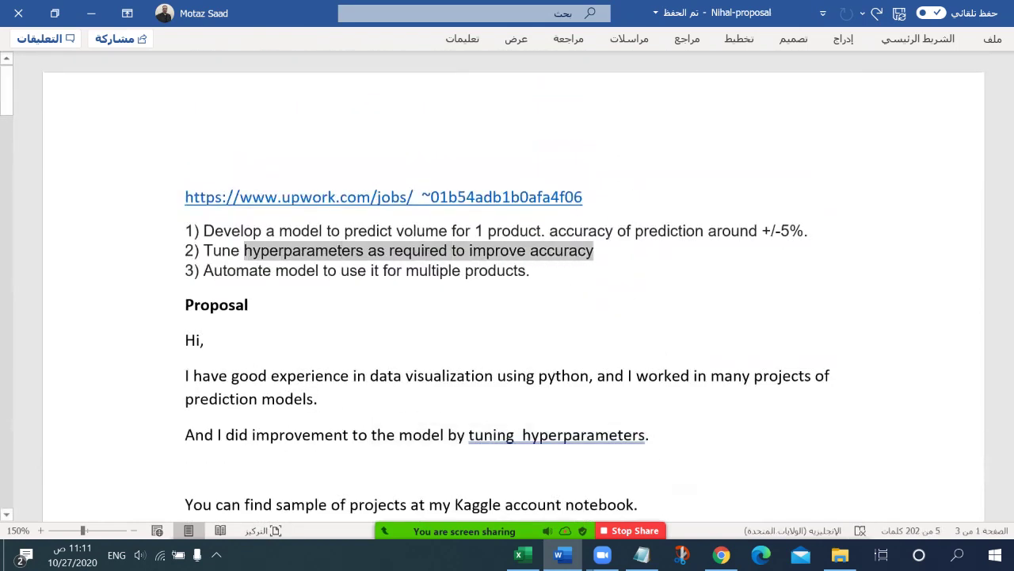
scroll(507, 285, down, 3)
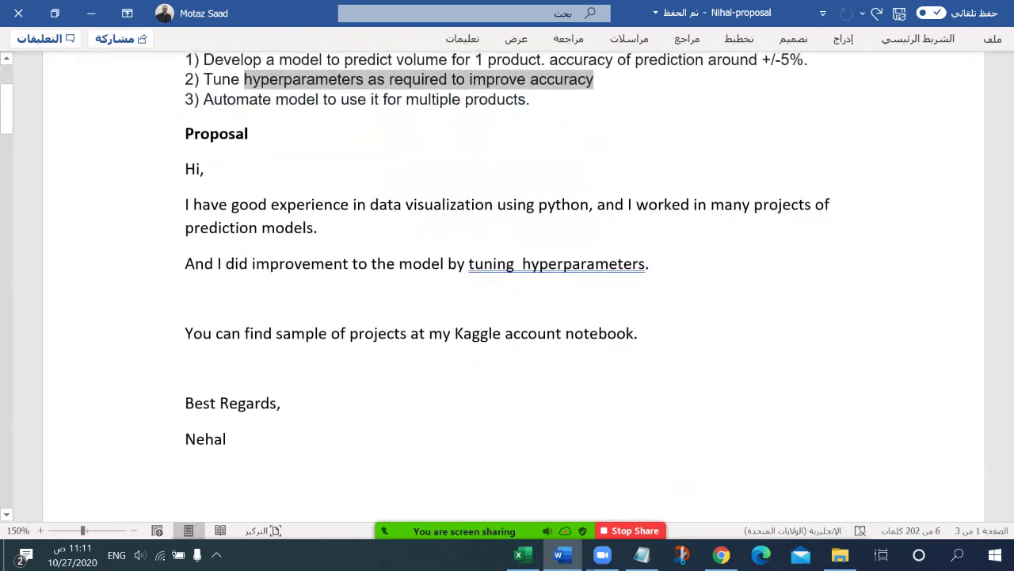
scroll(507, 285, down, 15)
scroll(507, 285, up, 4)
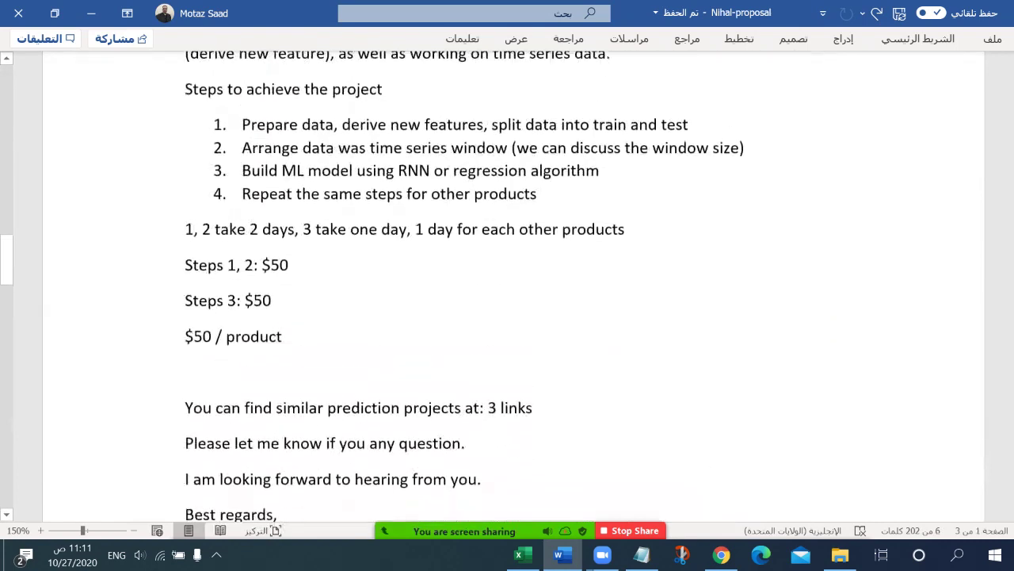
scroll(507, 285, up, 1)
scroll(507, 285, up, 3)
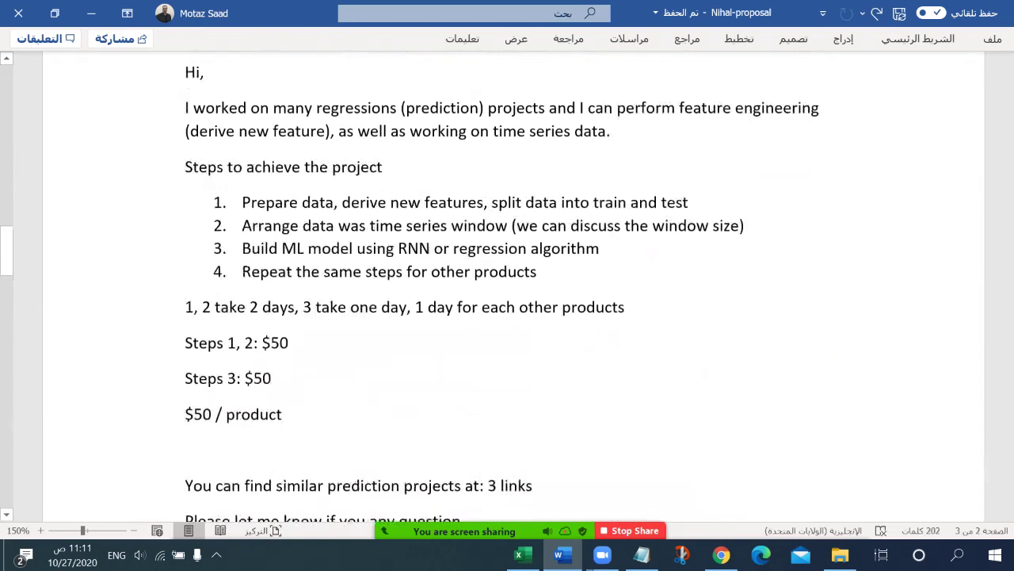
Insert an empty step 4 after the model-building step, pushing 'Repeat the same steps…' to 5.
triple_click(420, 355)
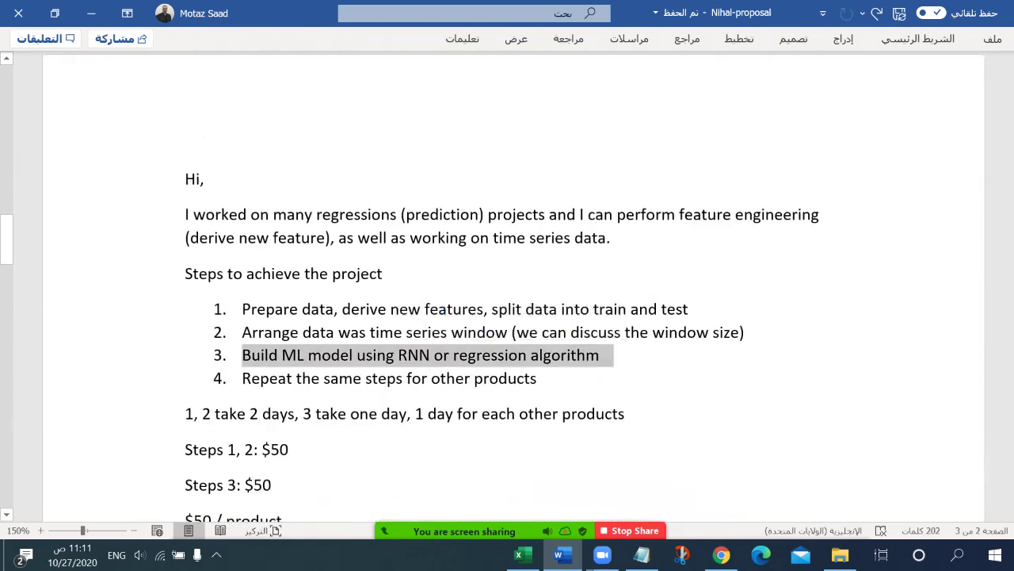
key(End)
key(Return)
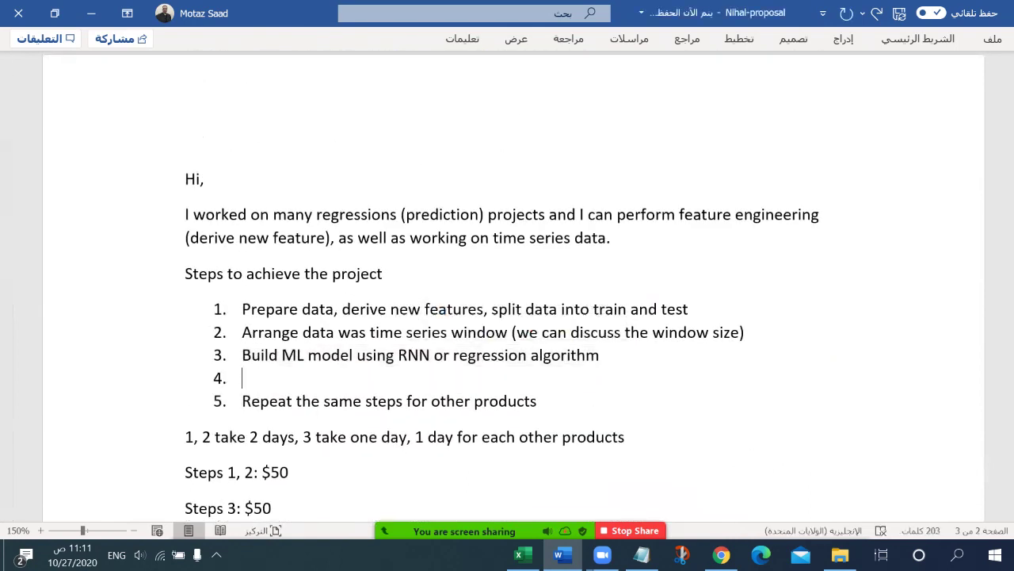
Extend the pricing line to read 'Steps 3, 4: $50'.
scroll(507, 285, down, 3)
click(236, 336)
text(, 4)
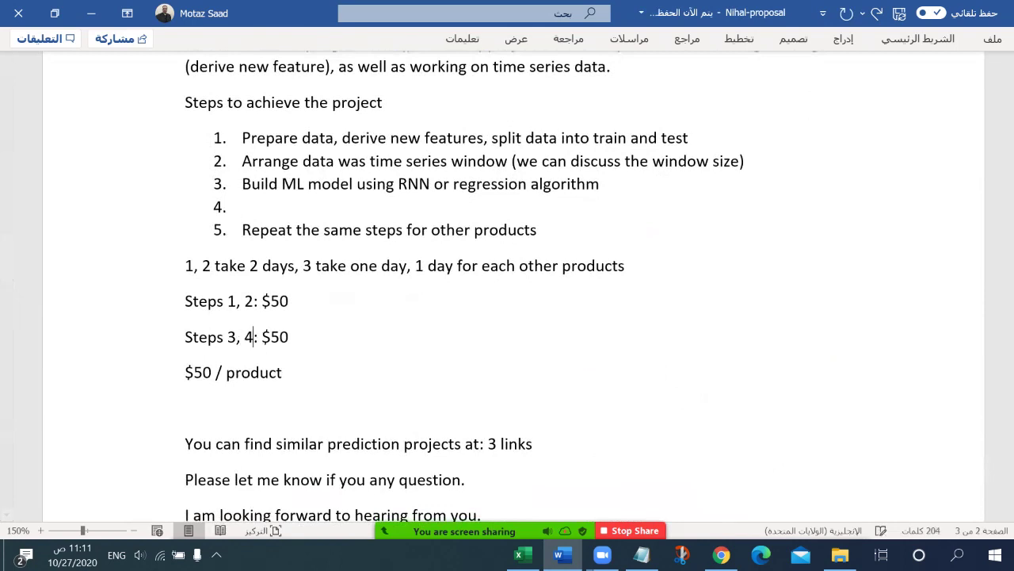
Enter 'Parameters' in the empty step 4, accepting the spelling correction.
click(242, 207)
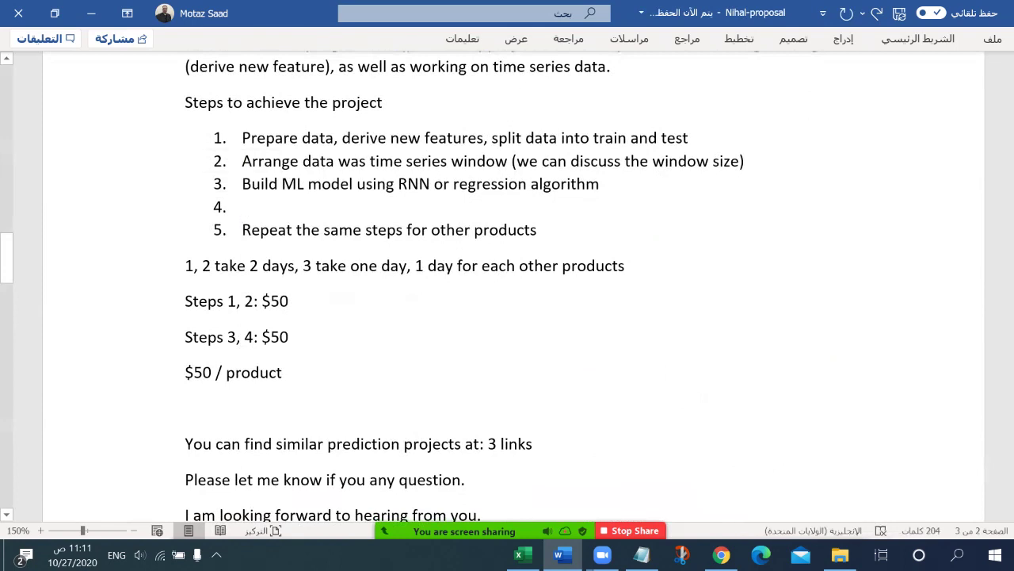
text(para)
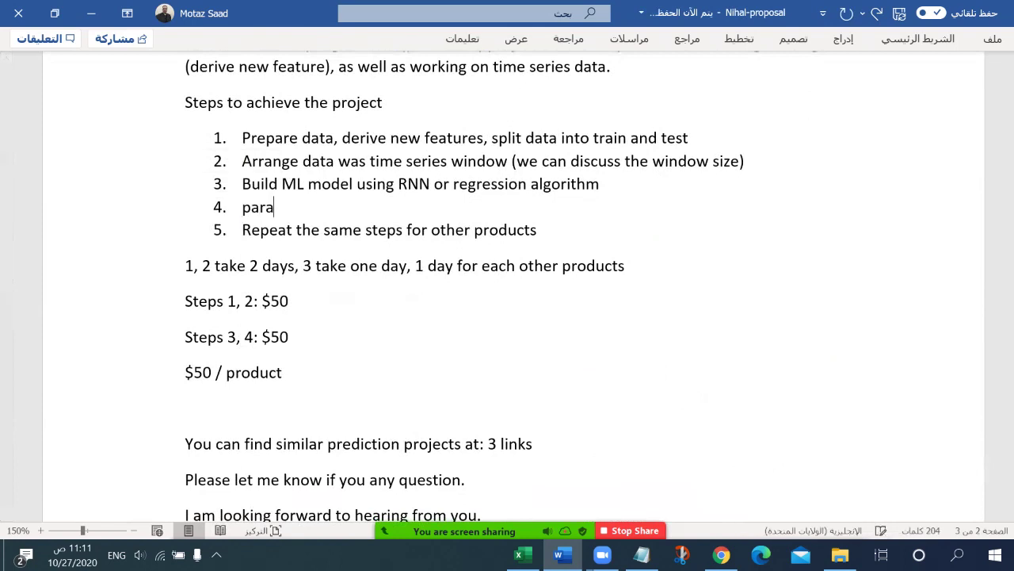
text(mter)
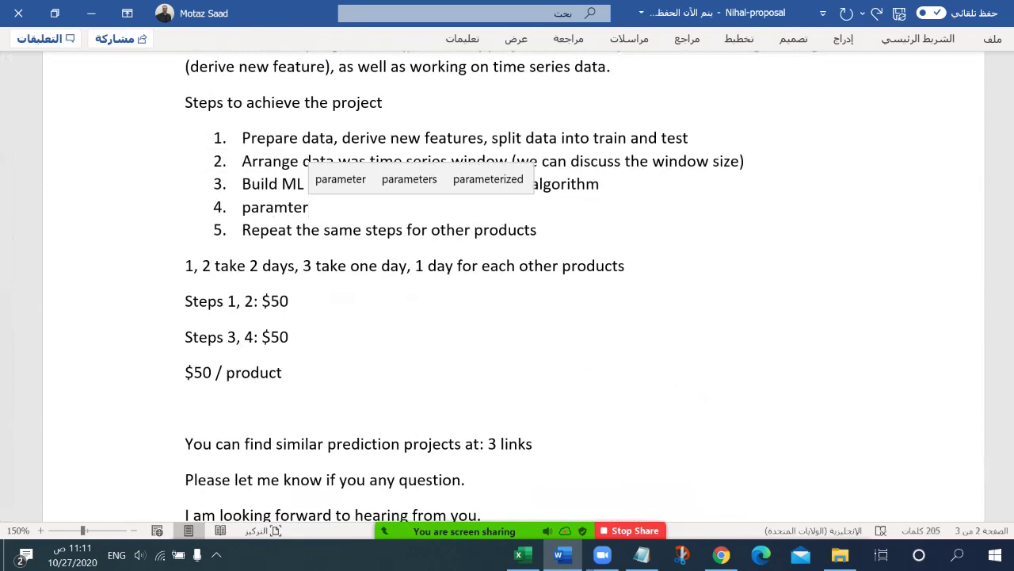
key(Up)
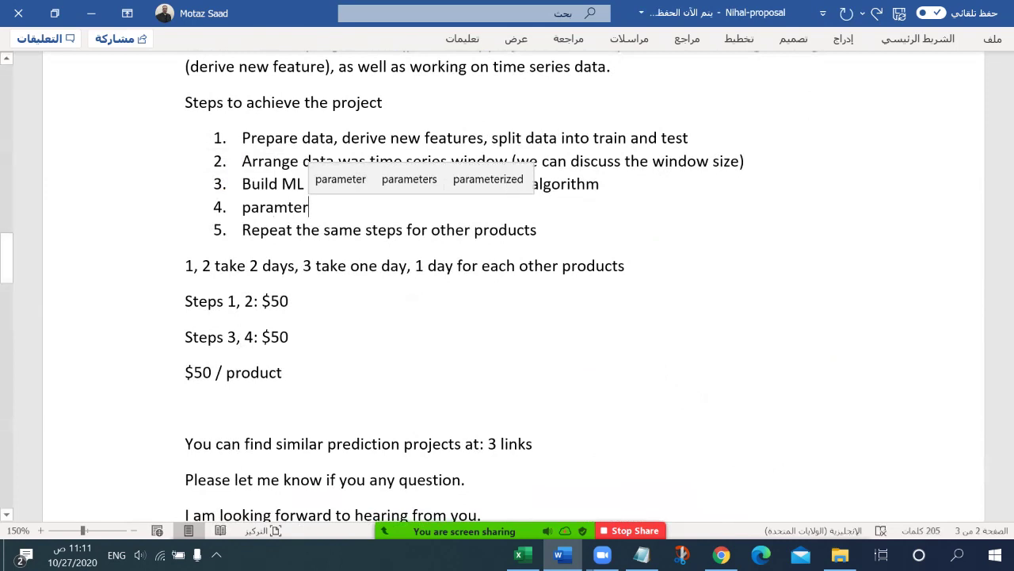
key(Right)
key(Return)
text(hyper)
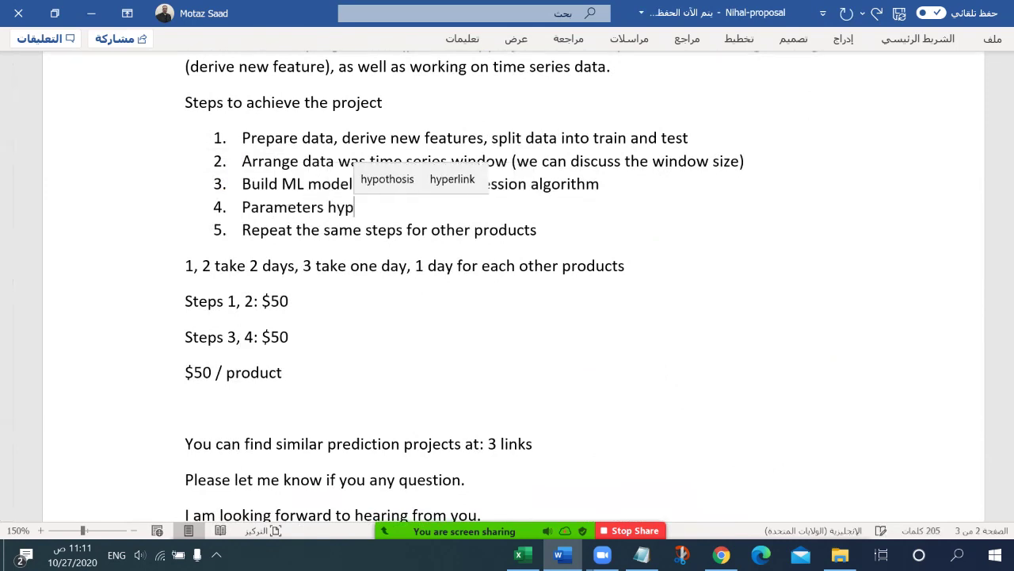
key(BackSpace)
key(BackSpace)
key(BackSpace)
key(BackSpace)
key(BackSpace)
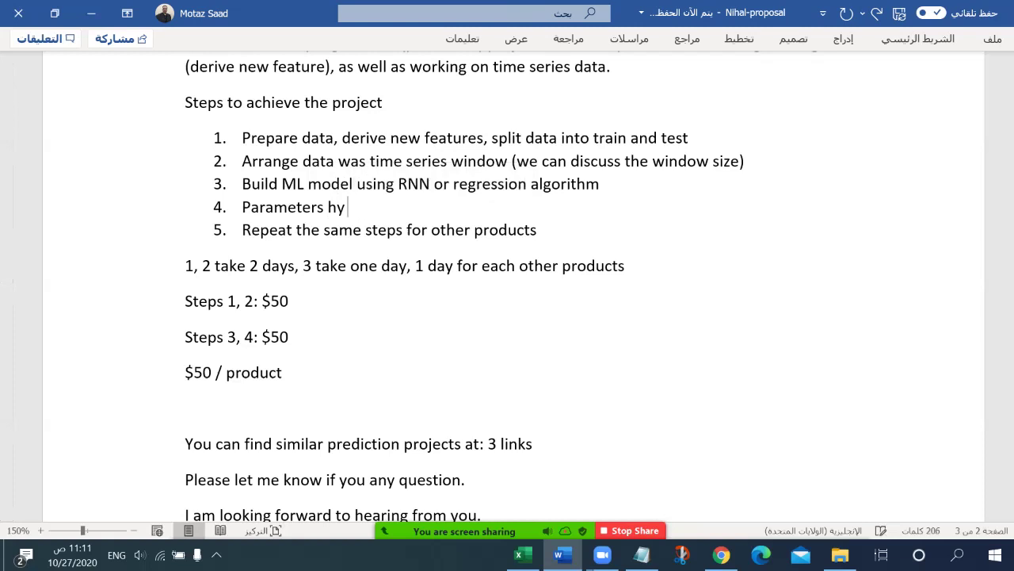
Complete step 4 as 'Hyper-Parameters tuning (best algorithm, best window)'.
key(Home)
text(hyper)
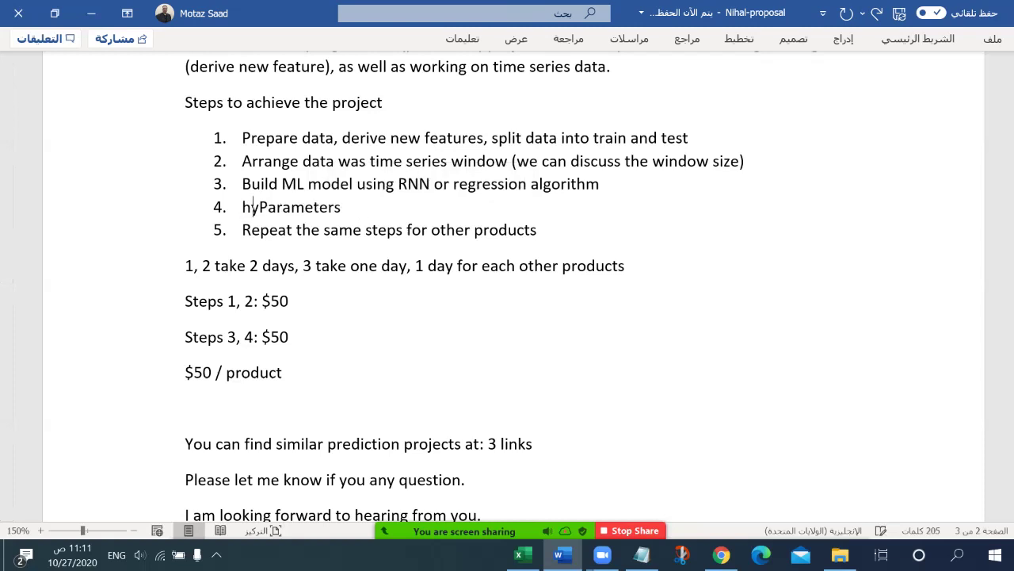
text(-)
key(End)
text(tuning )
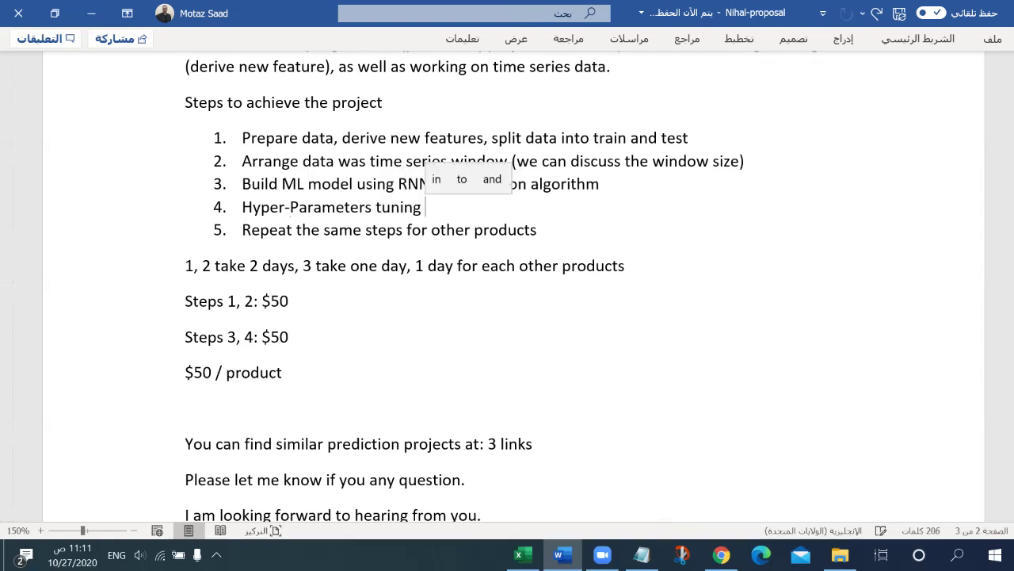
text(()
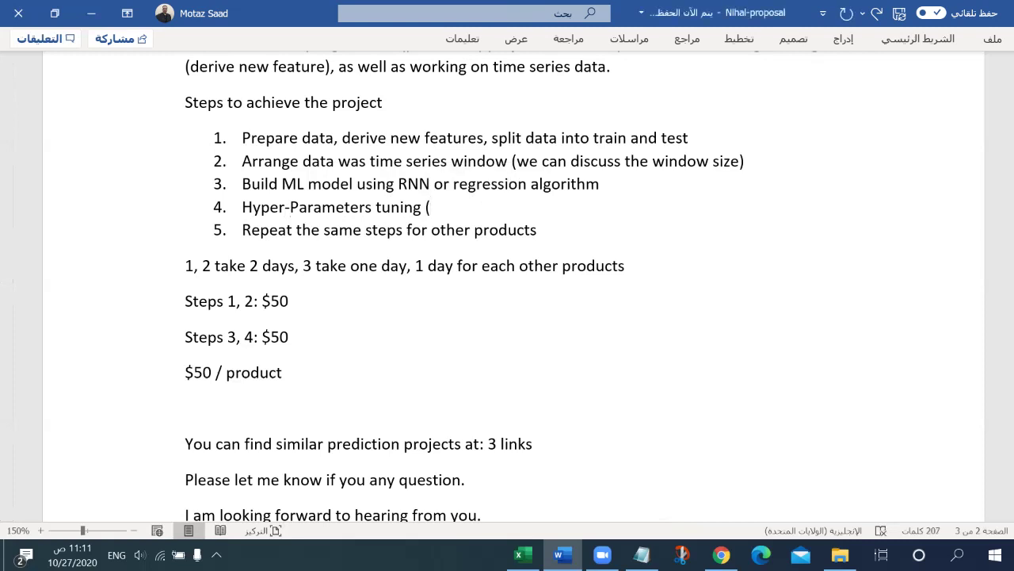
text(alo)
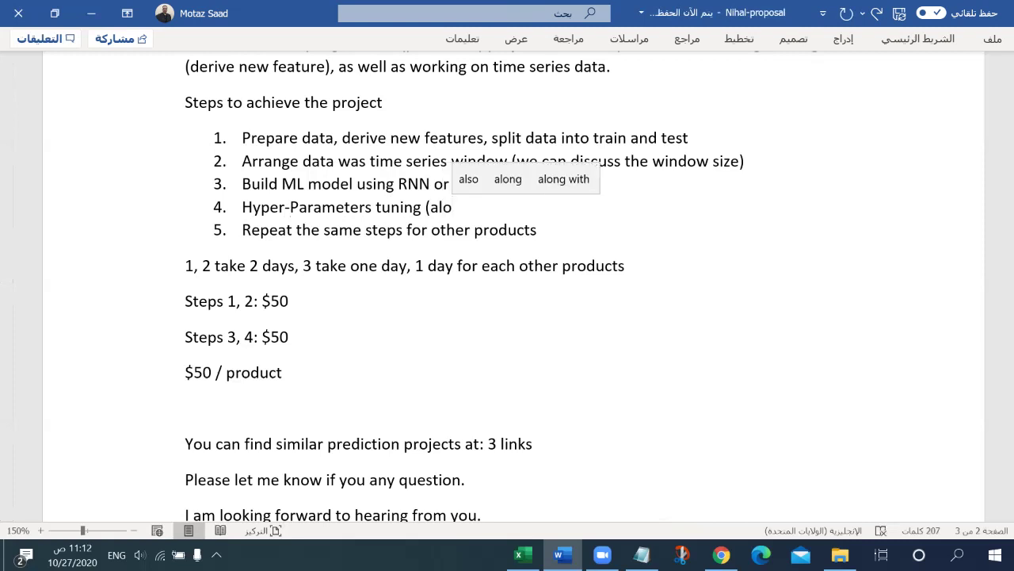
key(BackSpace)
key(BackSpace)
key(BackSpace)
text(e)
key(BackSpace)
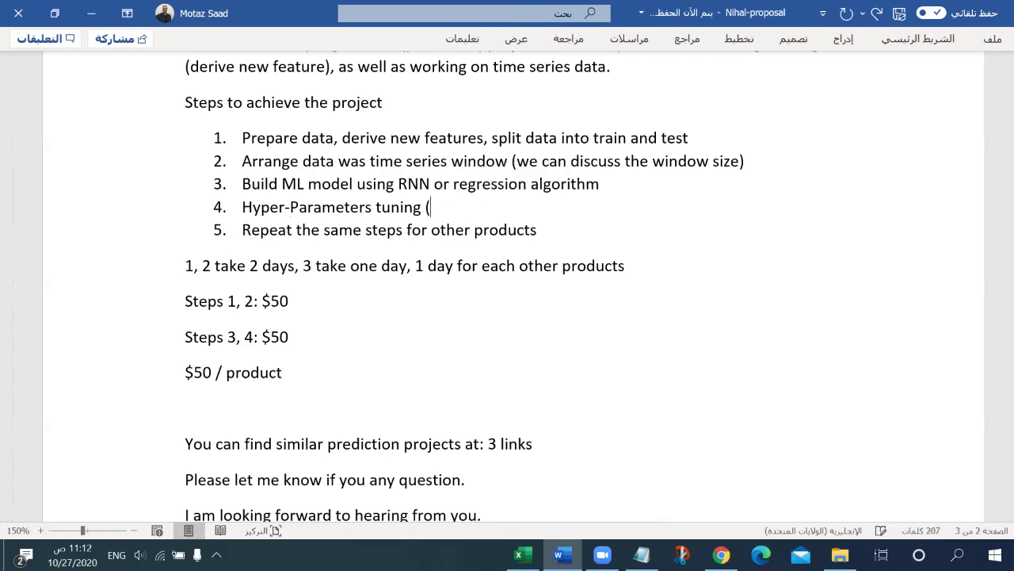
text(best algo)
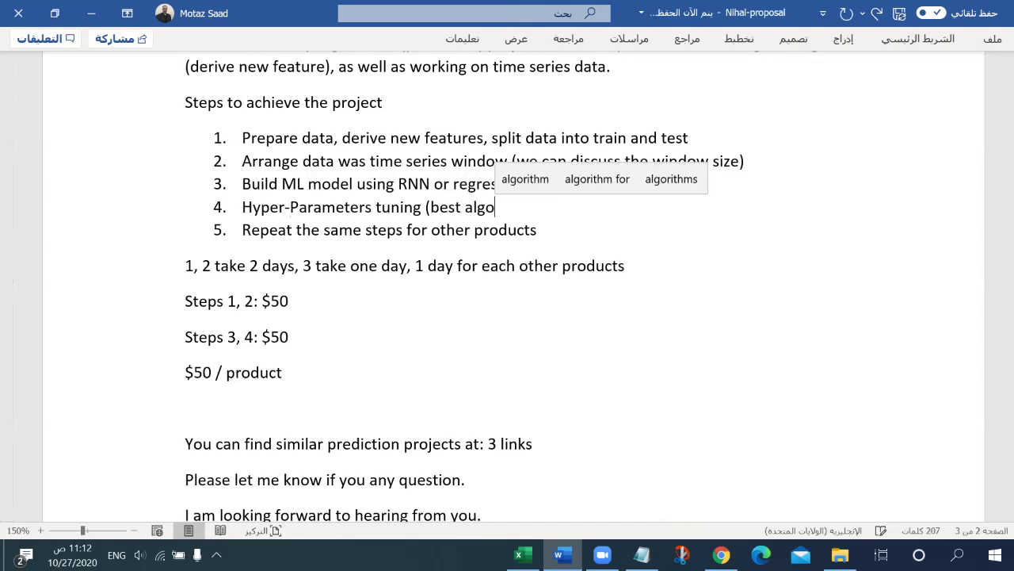
text(rithm, be)
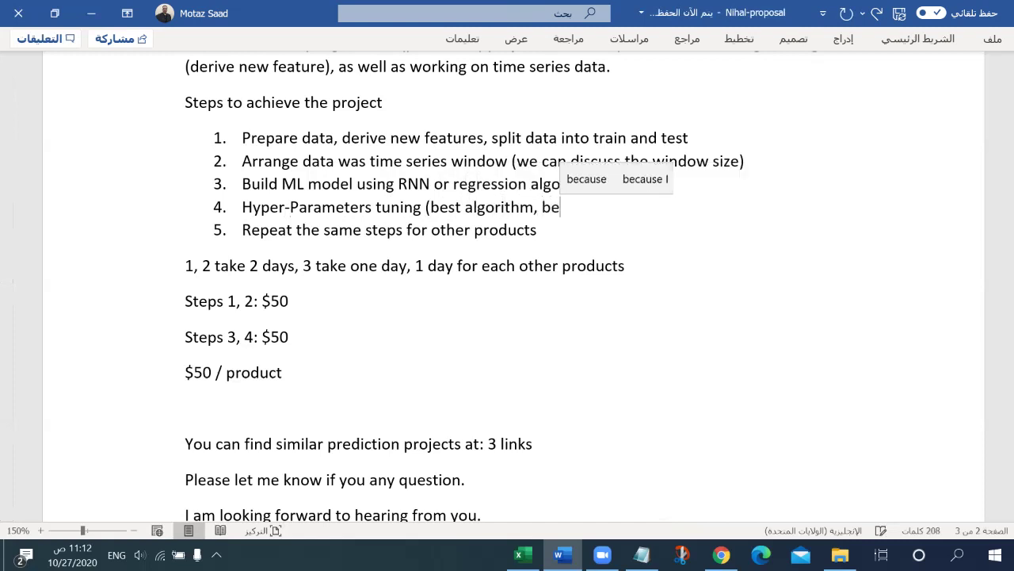
text(st window))
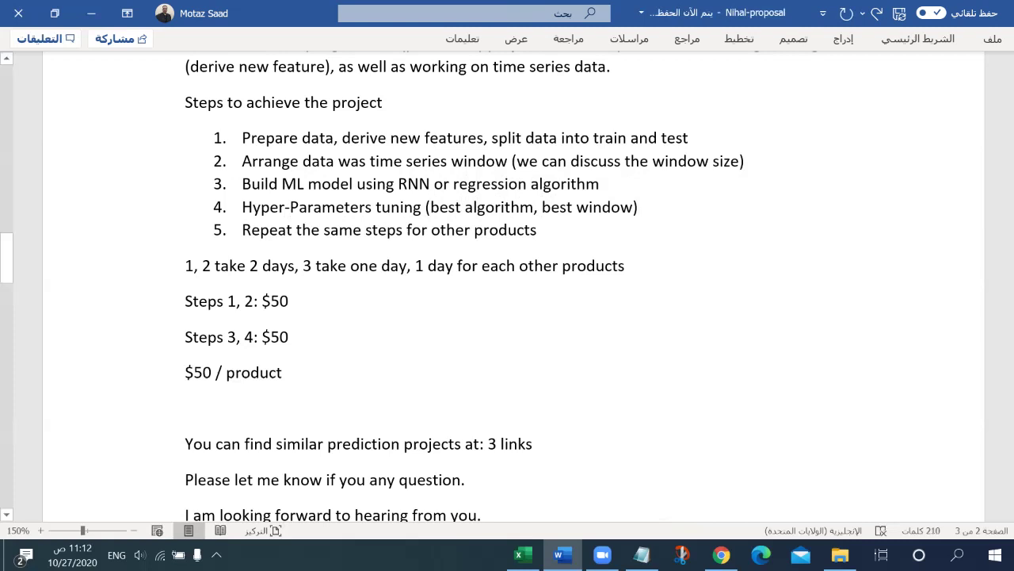
Compare step 4's tuning targets with 'RNN' and 'regression' in step 3.
drag(430, 207, 534, 207)
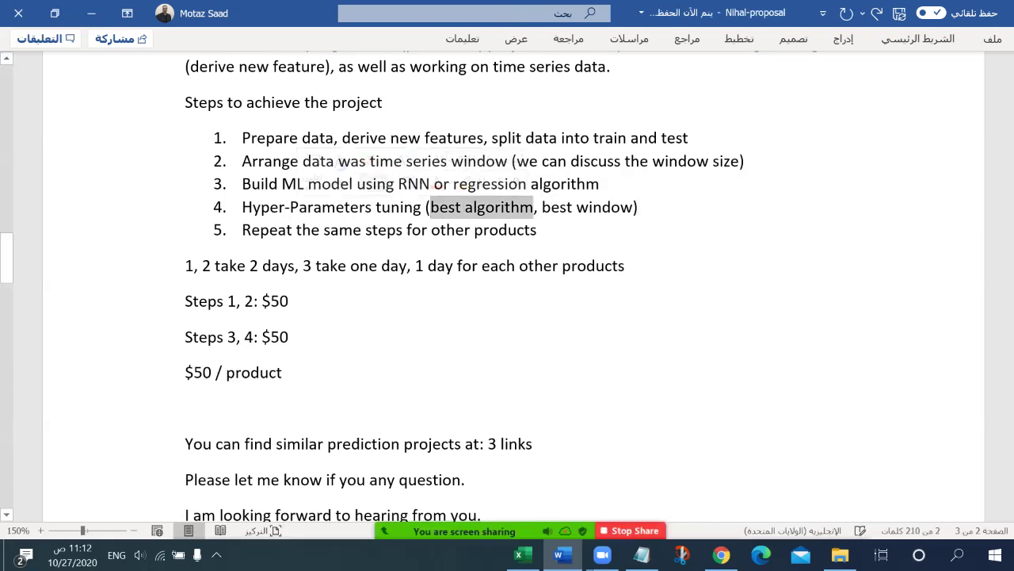
click(587, 183)
double_click(413, 183)
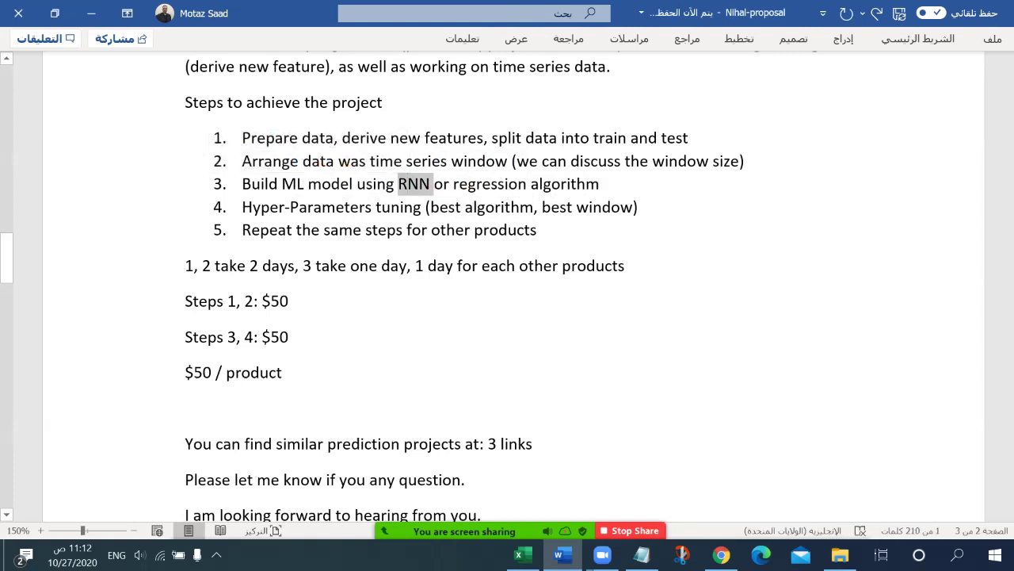
double_click(490, 184)
click(518, 183)
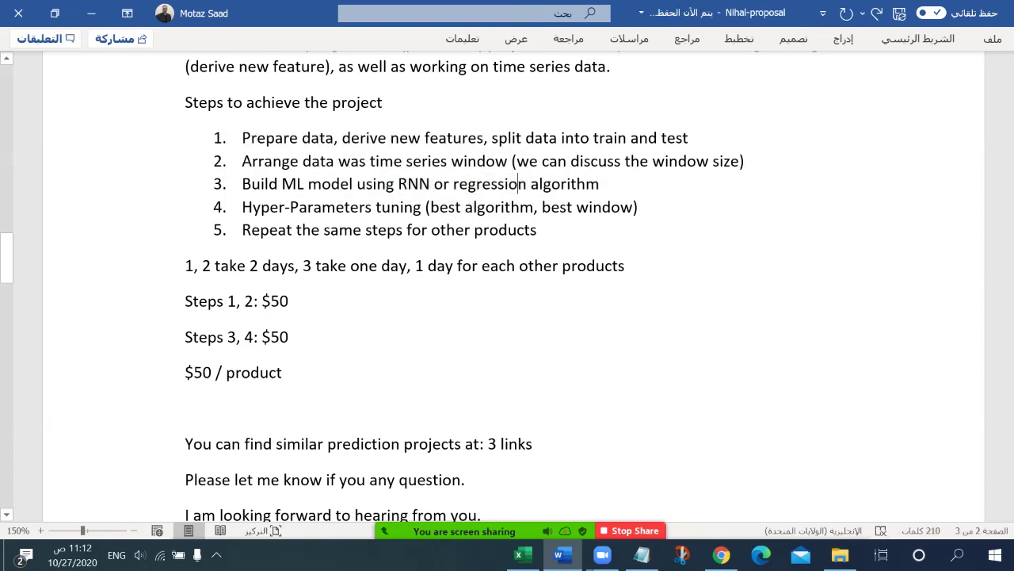
drag(429, 207, 634, 207)
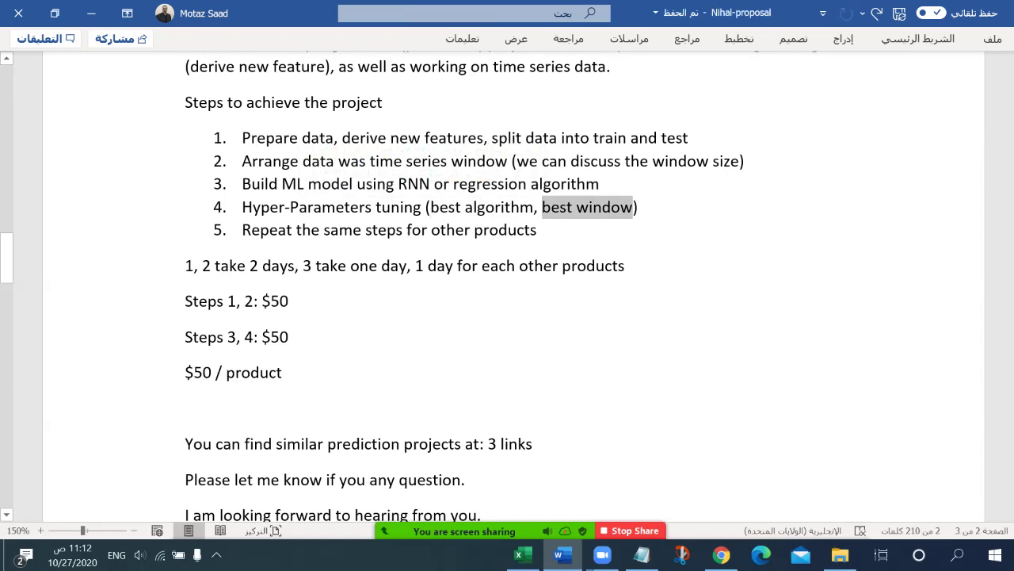
Locate the page 1 opening sentence about tuning hyperparameters.
scroll(507, 286, up, 15)
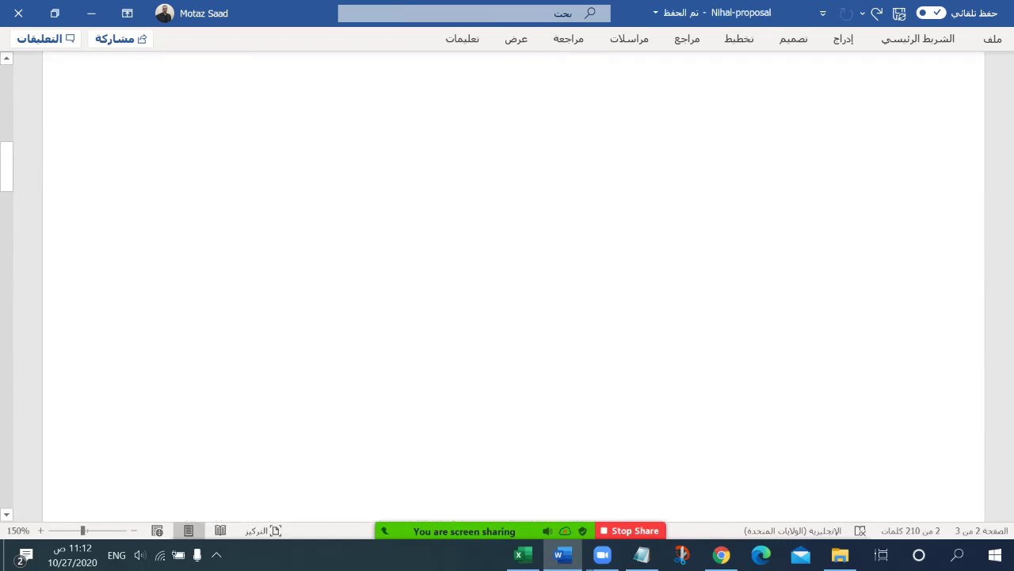
scroll(507, 285, up, 5)
drag(649, 149, 398, 149)
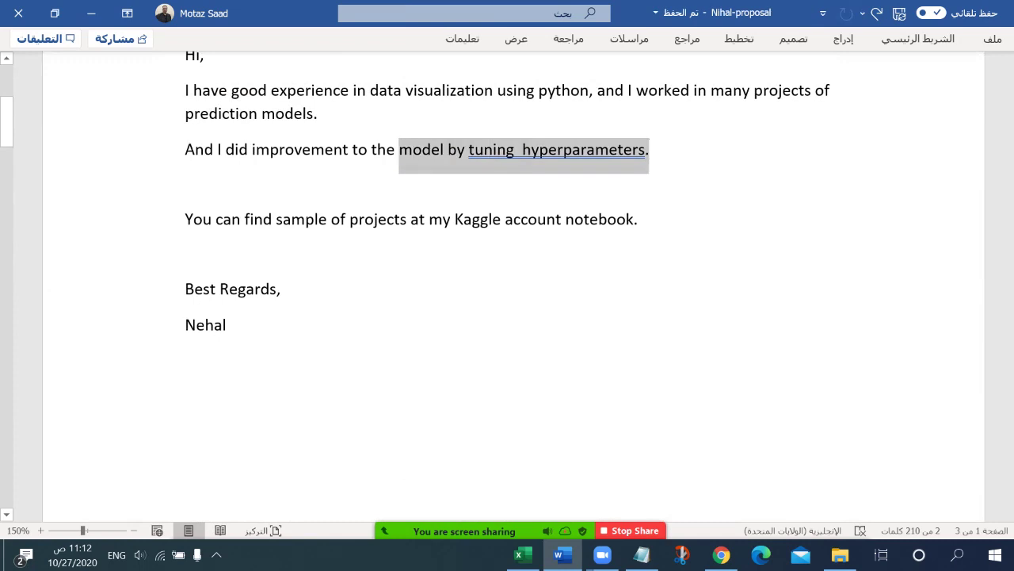
scroll(507, 286, down, 15)
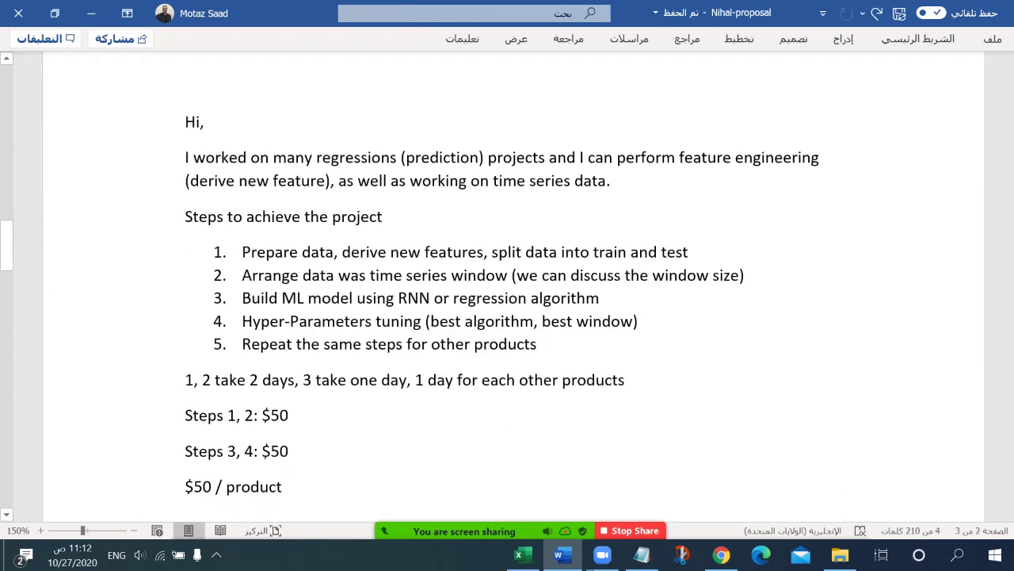
scroll(507, 285, down, 13)
scroll(507, 285, up, 10)
scroll(507, 285, up, 4)
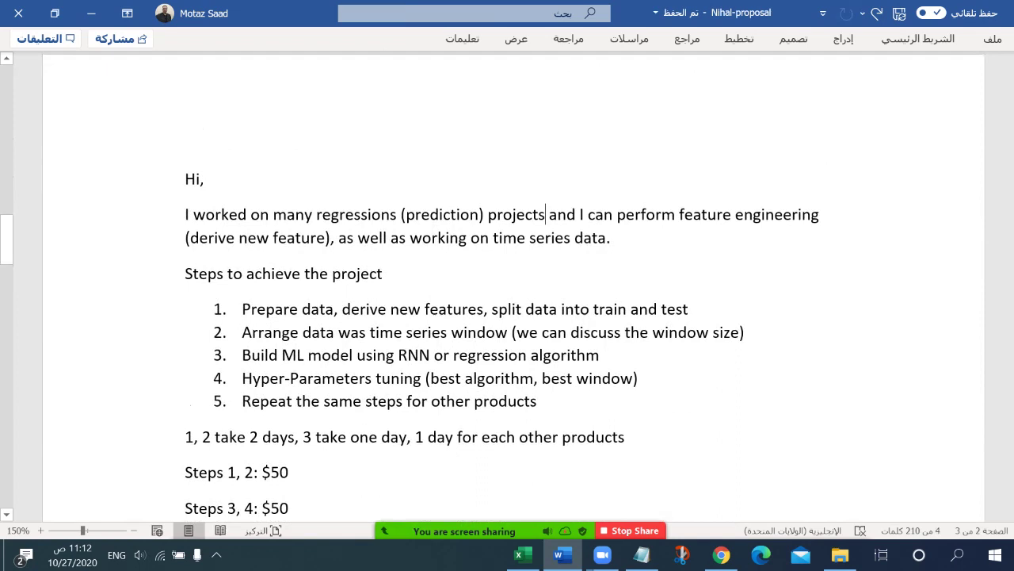
Add 'using sklearn ML library and TensorFlow', correcting TensorFlow's capitalisation.
text(using sklearn  )
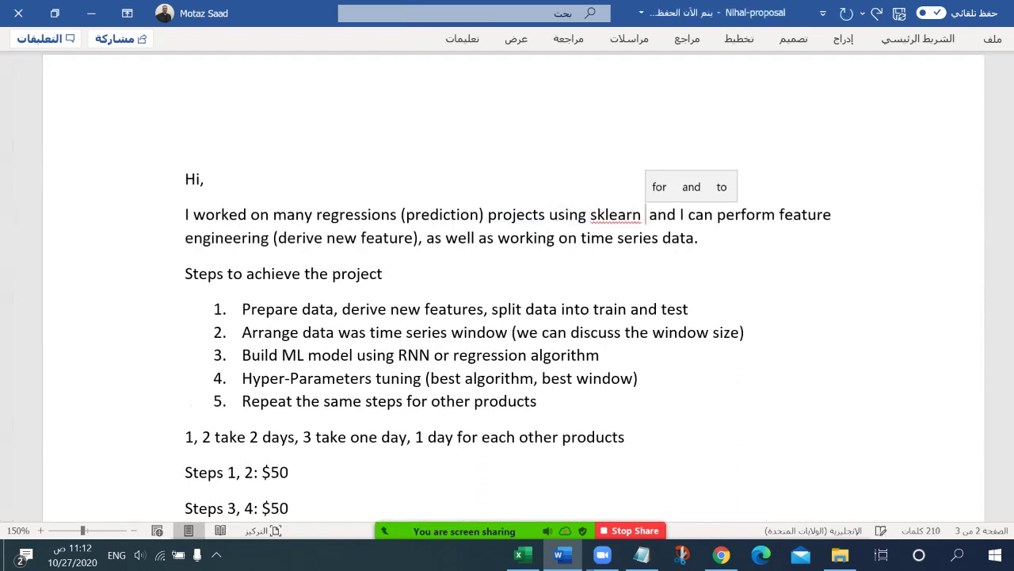
text(ML l)
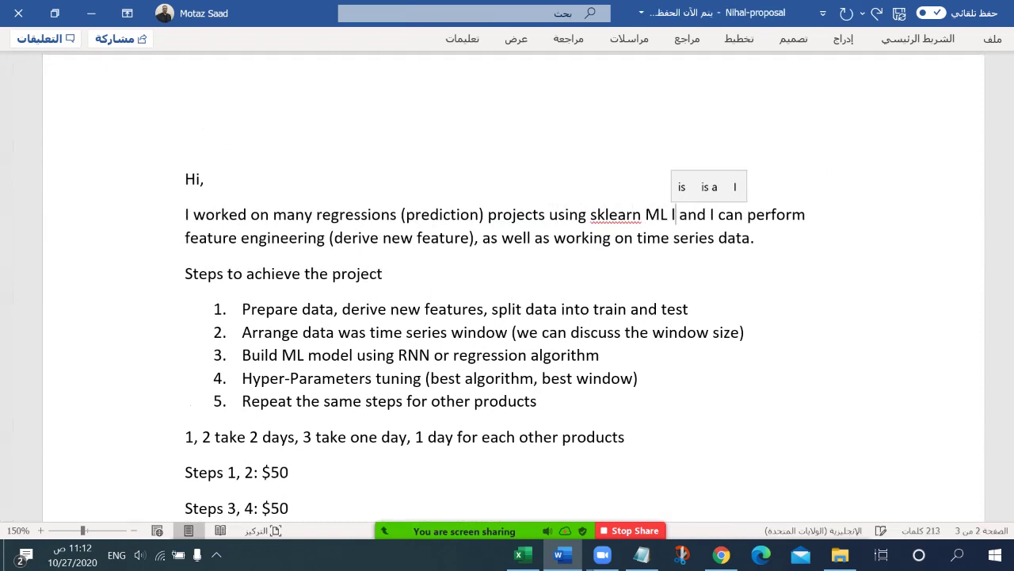
text(ibrary and )
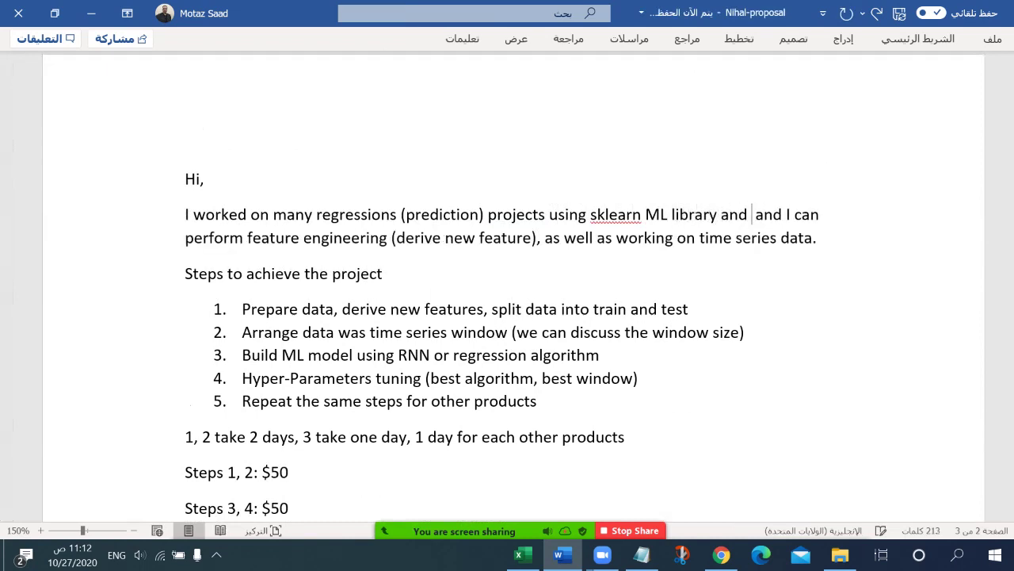
text(tensorl)
key(BackSpace)
text(flow)
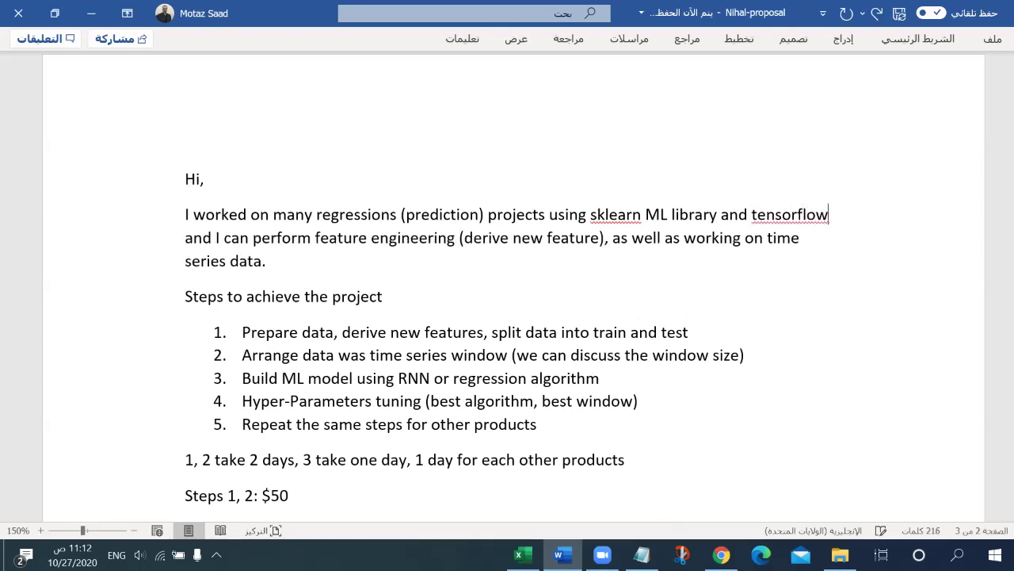
key(shift+F10)
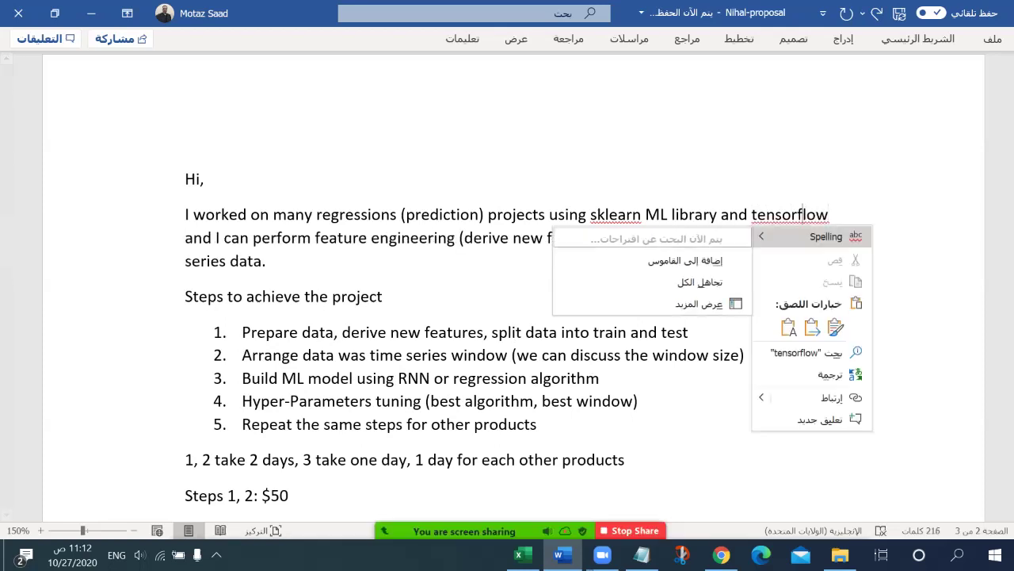
key(Return)
Check the spelling suggestions for 'sklearn' and leave the word unchanged.
click(608, 216)
key(shift+F10)
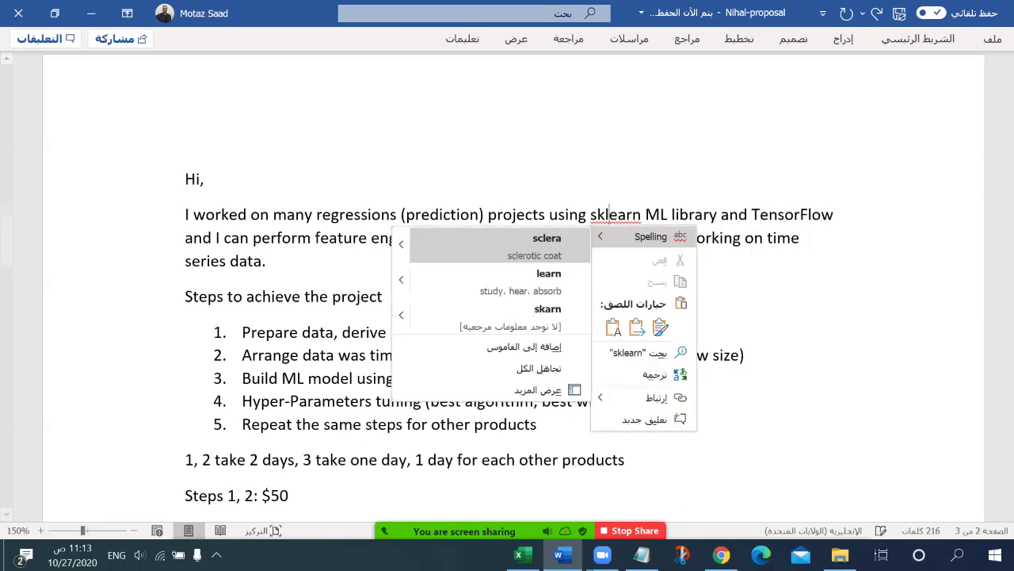
key(Escape)
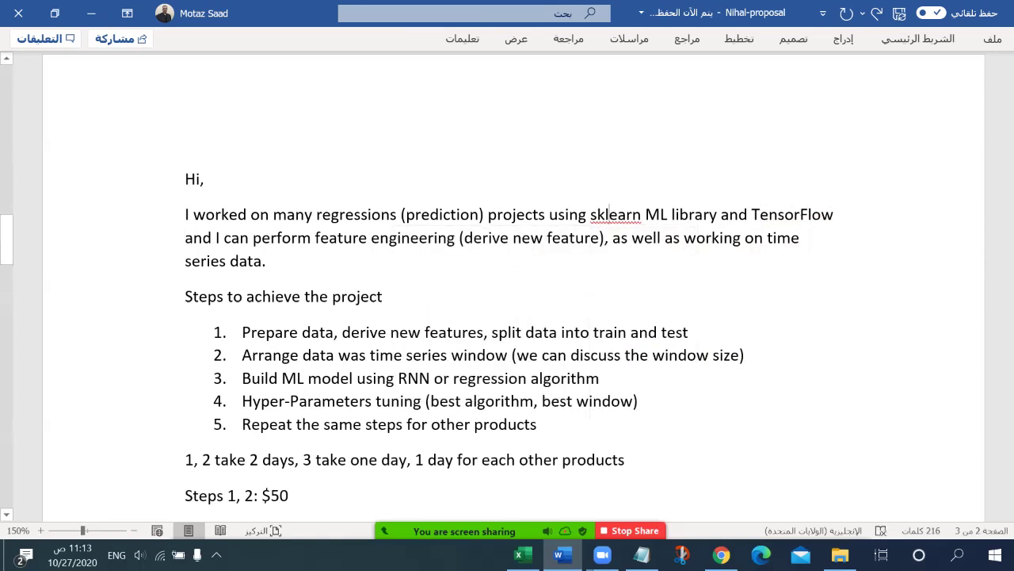
scroll(508, 285, down, 3)
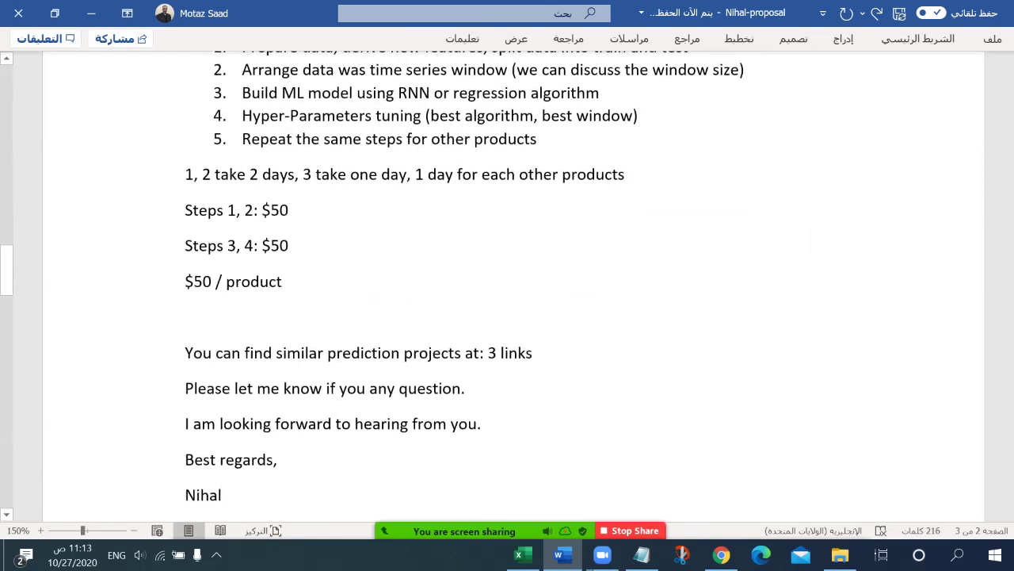
scroll(507, 285, up, 10)
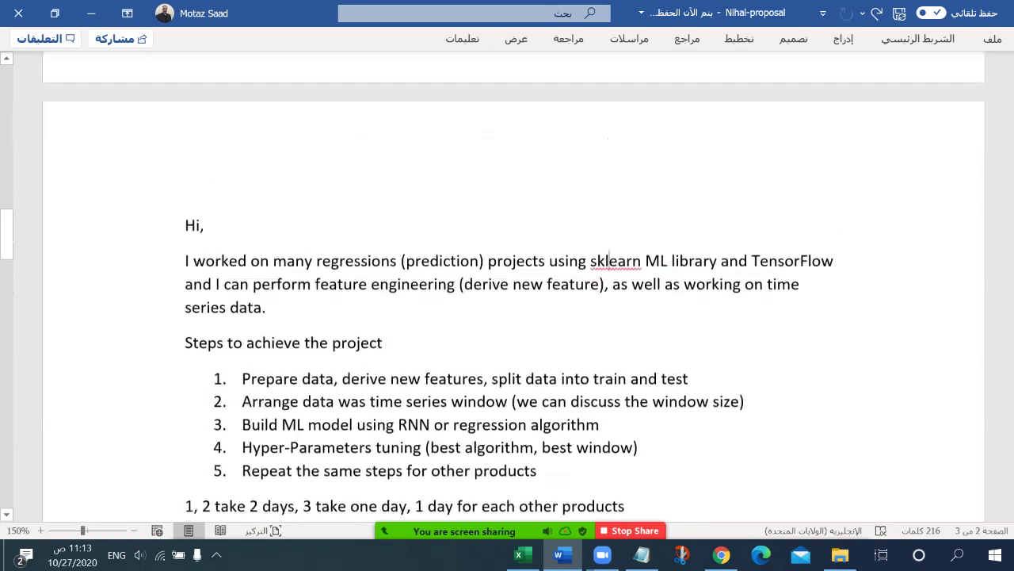
scroll(507, 286, down, 10)
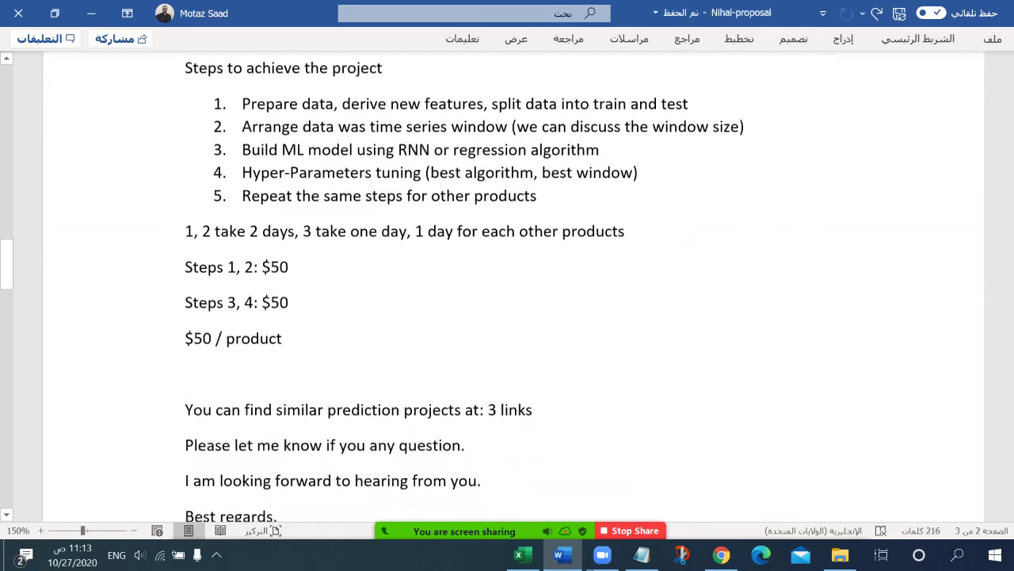
scroll(507, 285, up, 3)
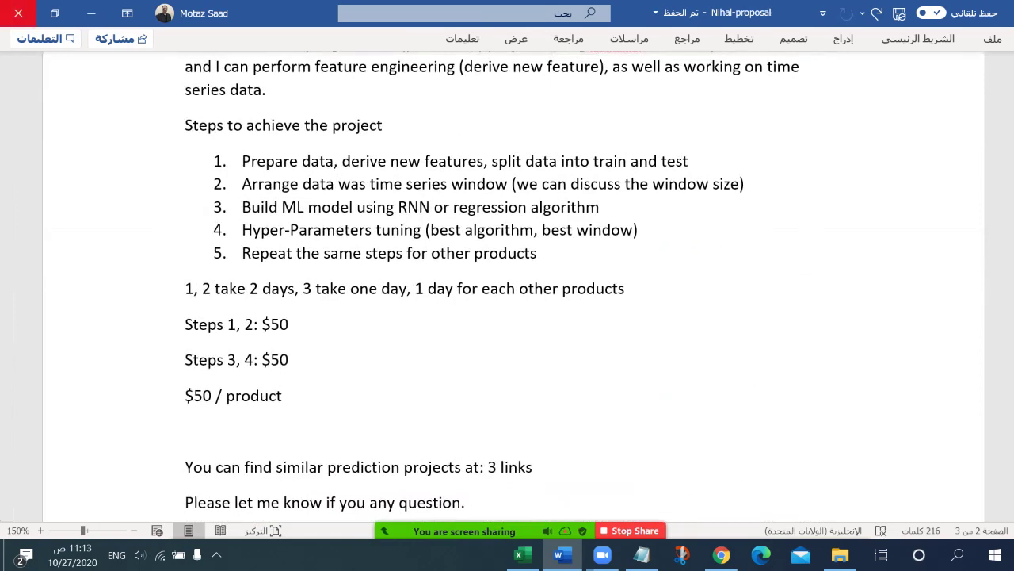
Close the Word proposal and check the meeting options and the proposals folder.
click(18, 13)
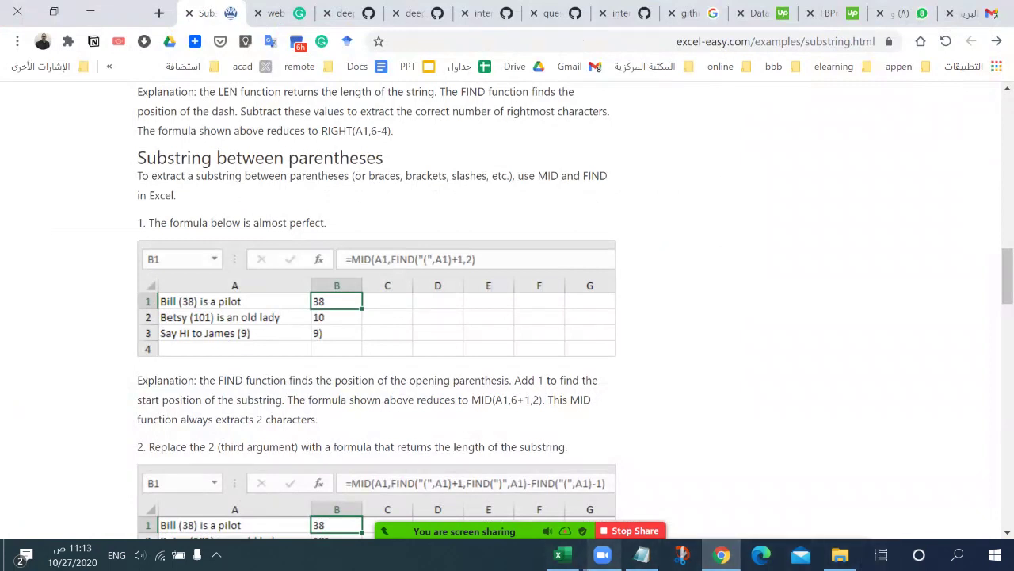
click(602, 555)
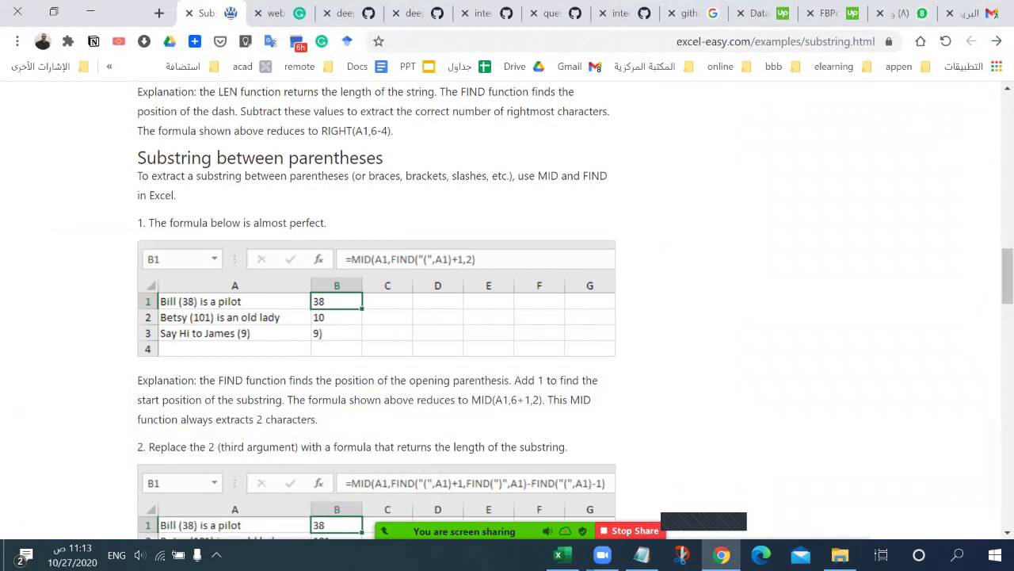
click(704, 521)
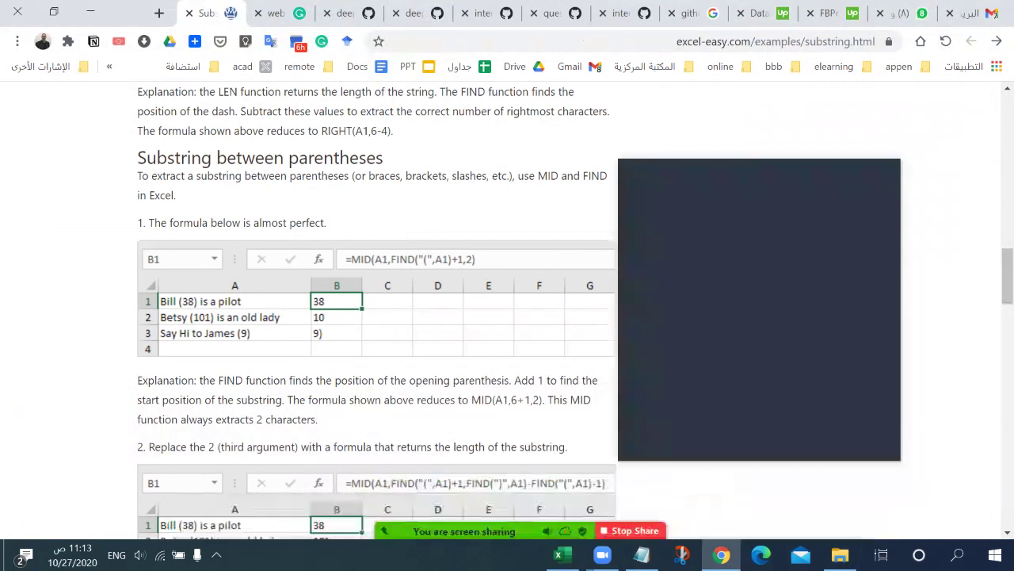
click(840, 555)
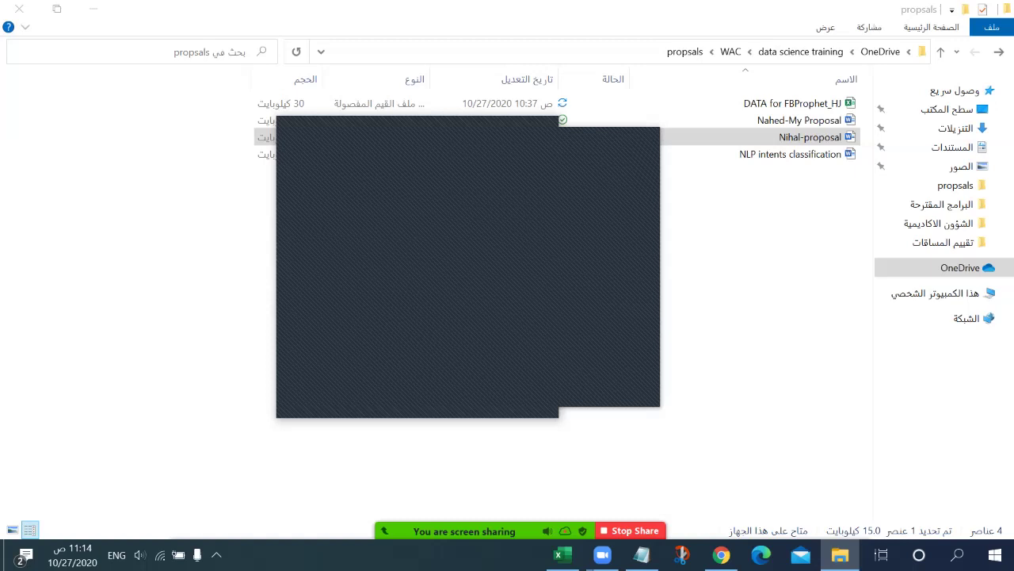
Back in Chrome, paste the Upwork job search link into the address bar.
click(721, 554)
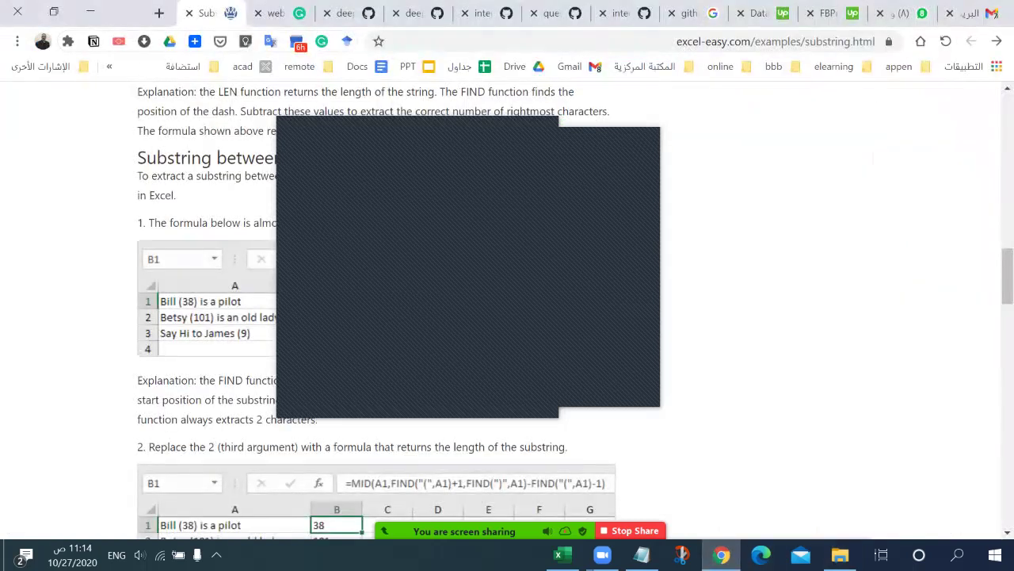
key(ctrl+l)
text(https://www.upwork.com/ab/jobs/search/t/1/details/~0141175bc59d9f6614/?q=machine%20learning&sort=recency)
Load the Upwork search results and open the PCA and k-means job on its own page.
key(Return)
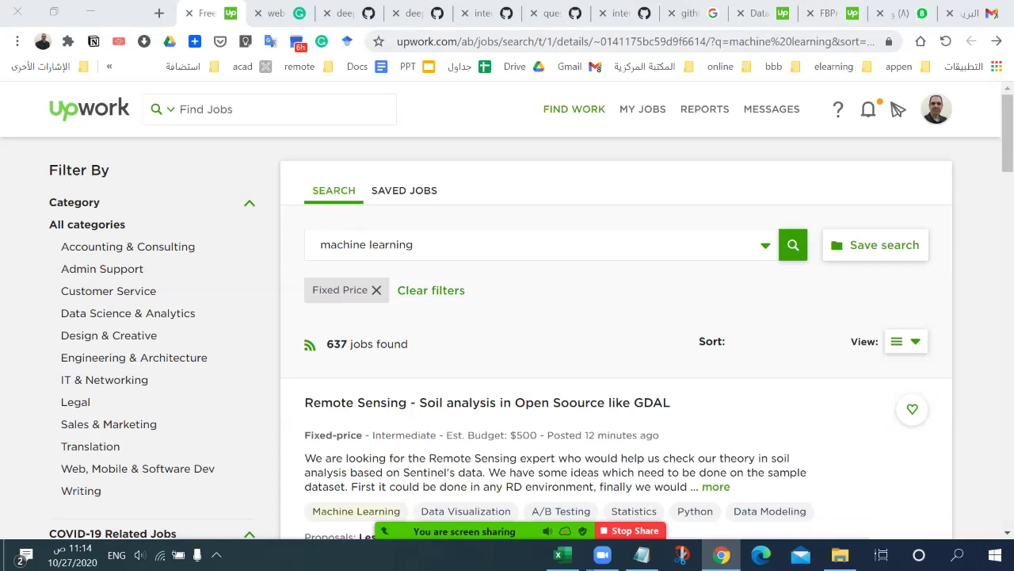
scroll(502, 109, right, 2)
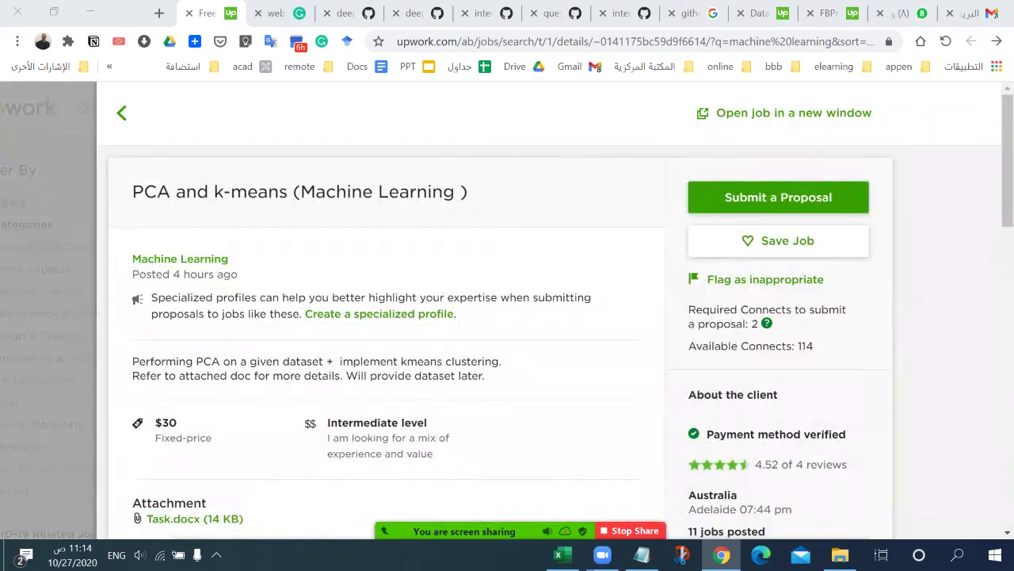
drag(144, 190, 460, 192)
key(shift+Tab)
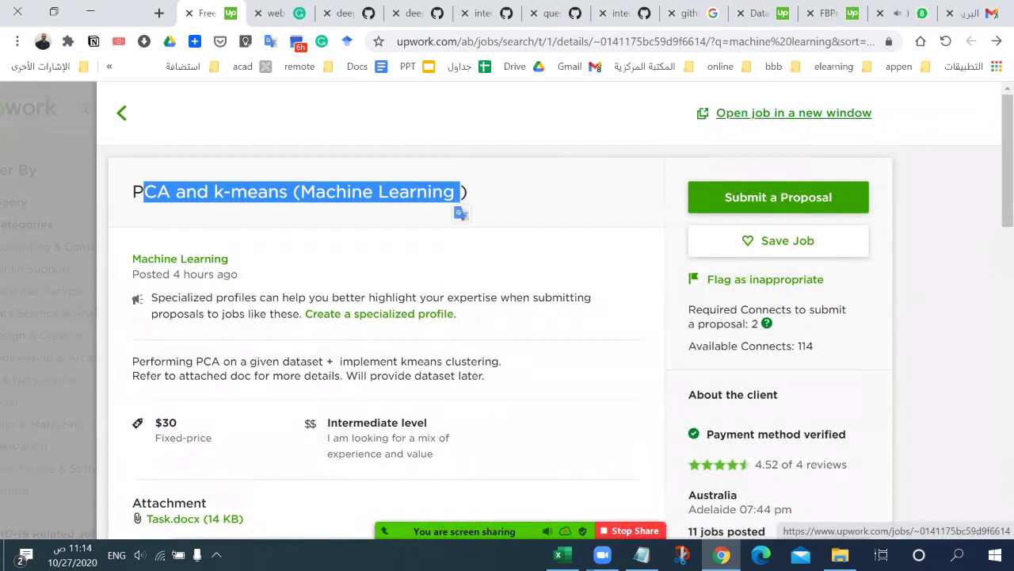
key(Return)
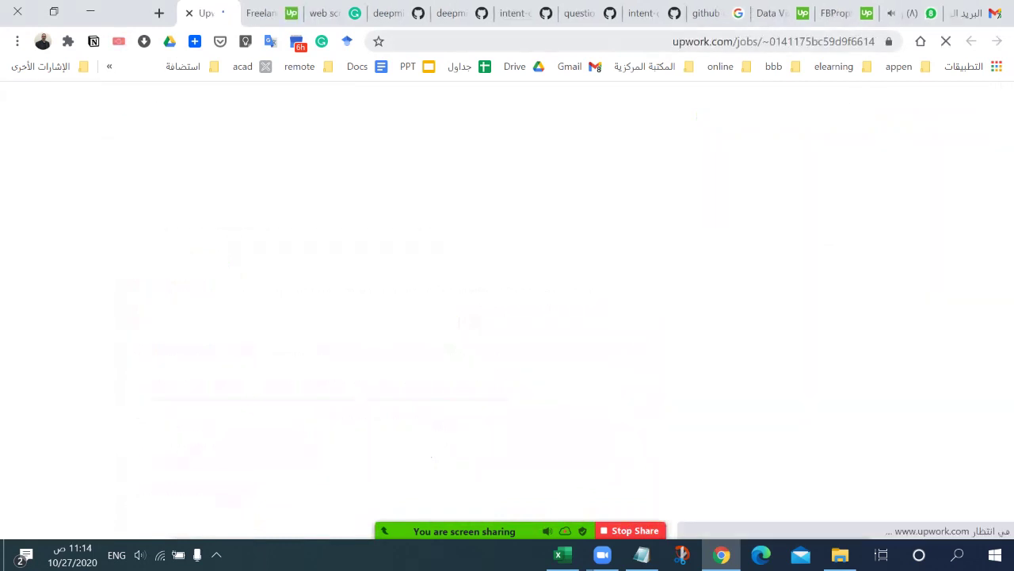
key(ctrl+l)
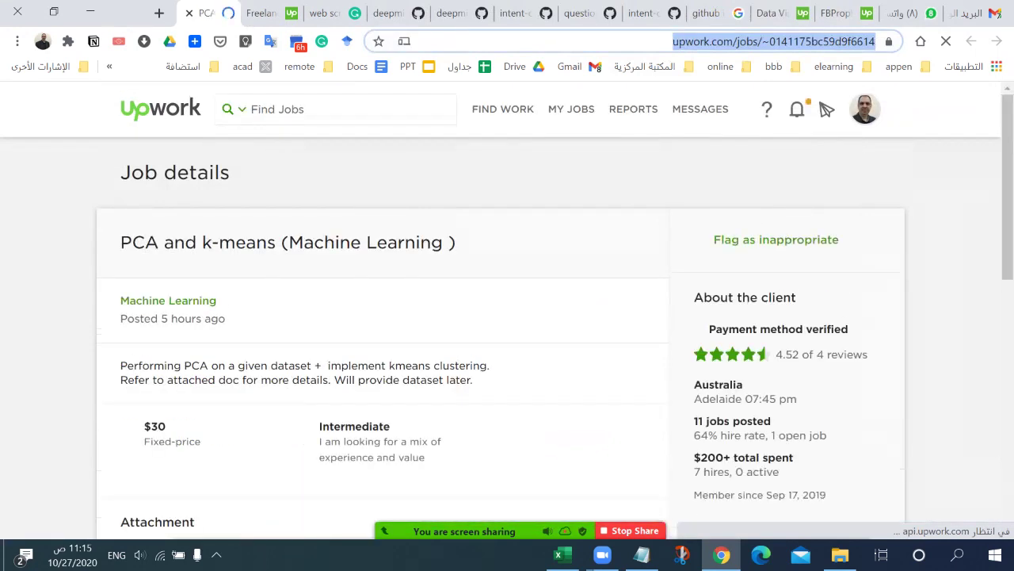
Look through the job details, noting the Intermediate experience level.
scroll(507, 317, down, 2)
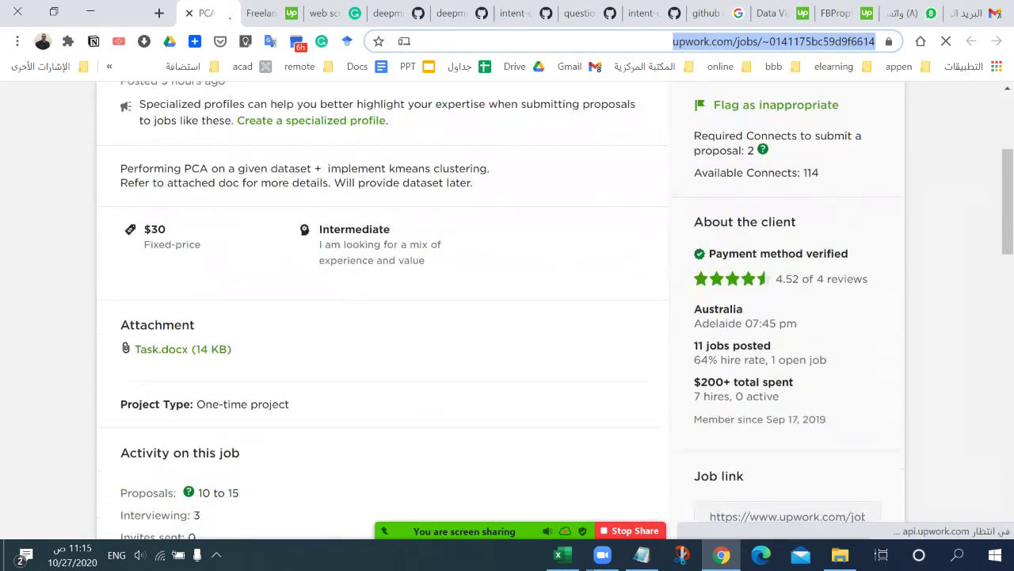
drag(319, 244, 426, 261)
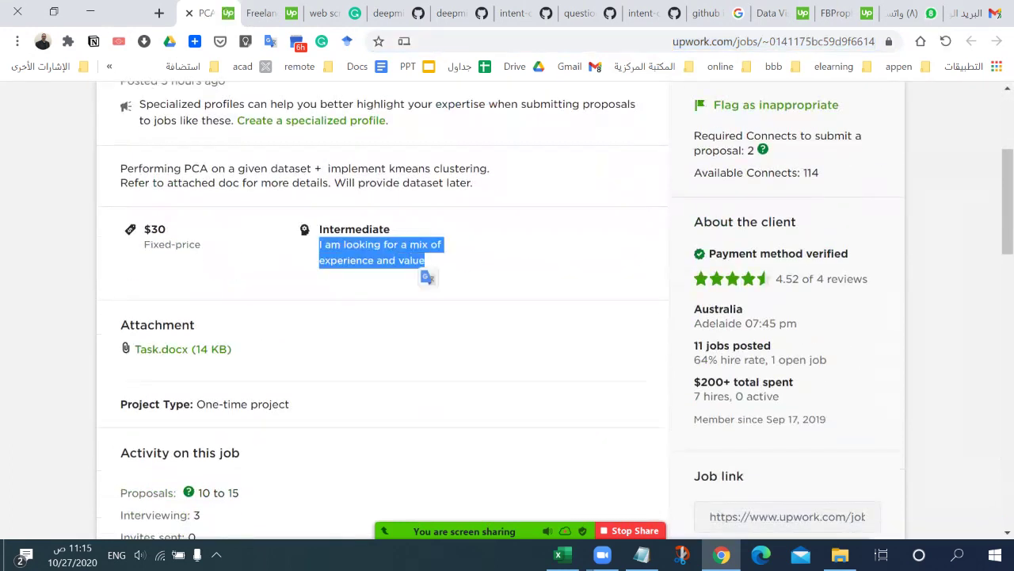
scroll(426, 270, up, 2)
scroll(428, 428, down, 5)
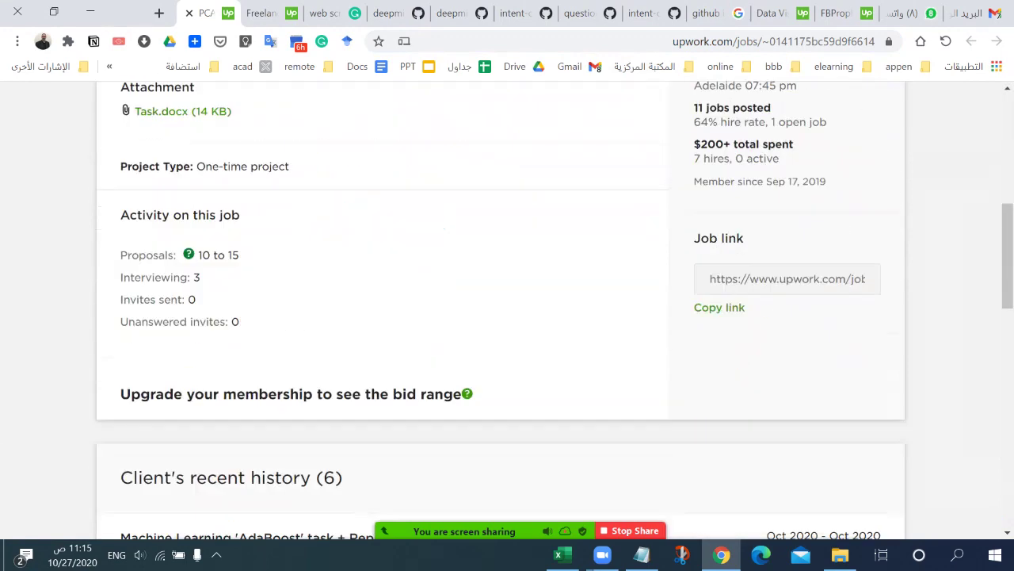
scroll(507, 309, down, 5)
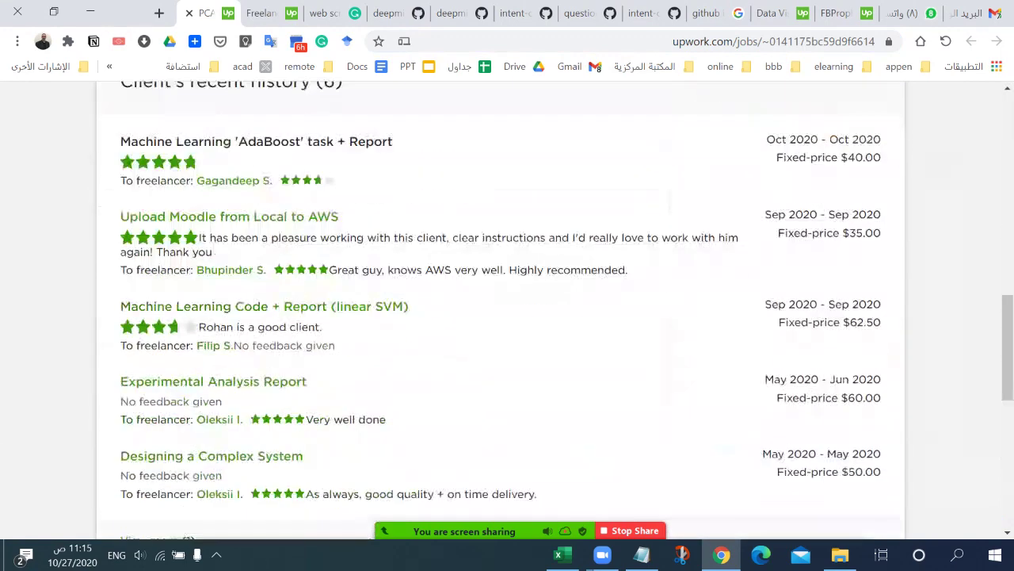
scroll(507, 309, up, 5)
scroll(507, 309, down, 1)
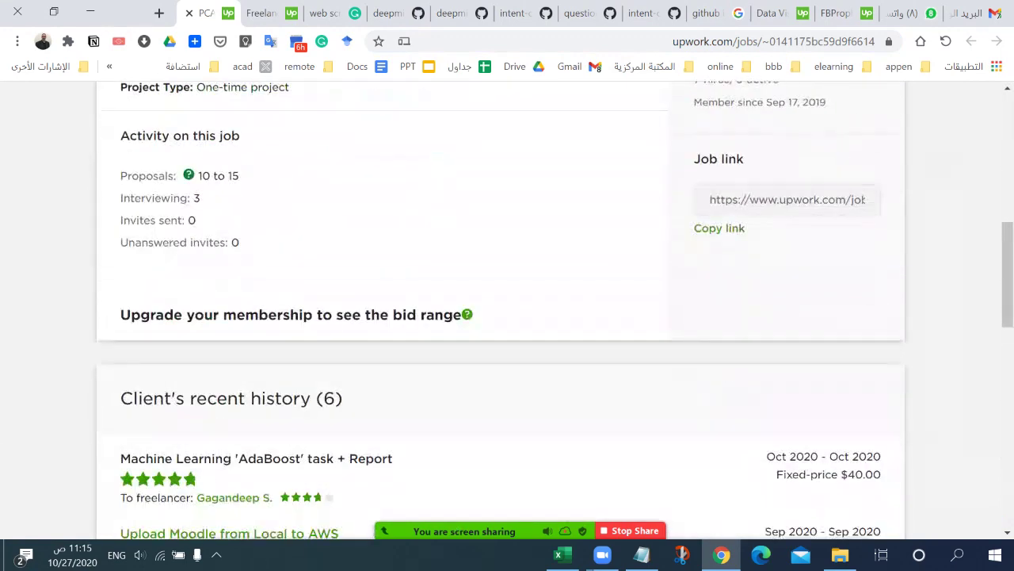
scroll(508, 309, up, 2)
scroll(507, 309, up, 3)
scroll(507, 309, down, 2)
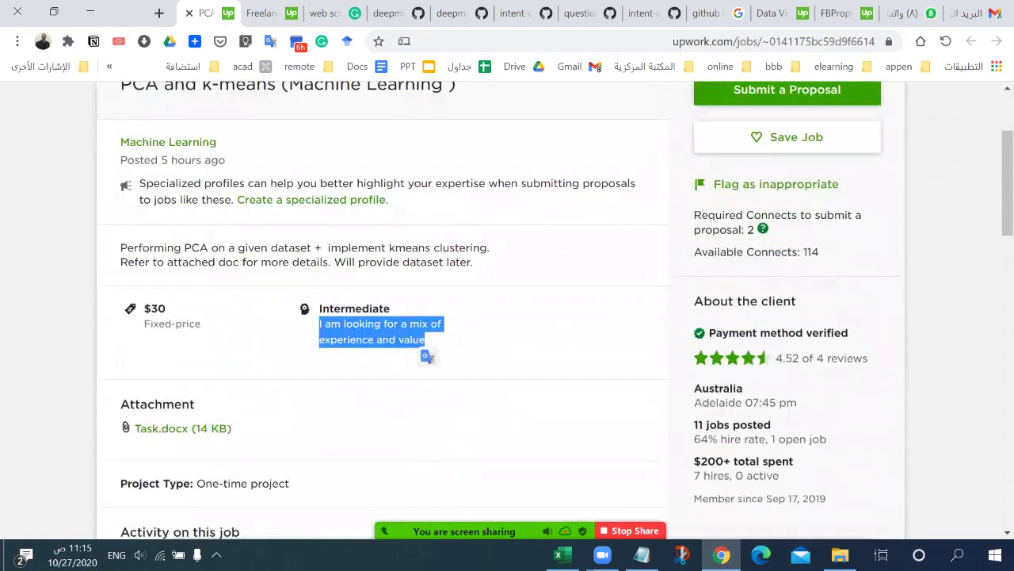
scroll(508, 309, down, 1)
Review the client's info: Australia, payment method verified, and 200 total spent.
double_click(717, 309)
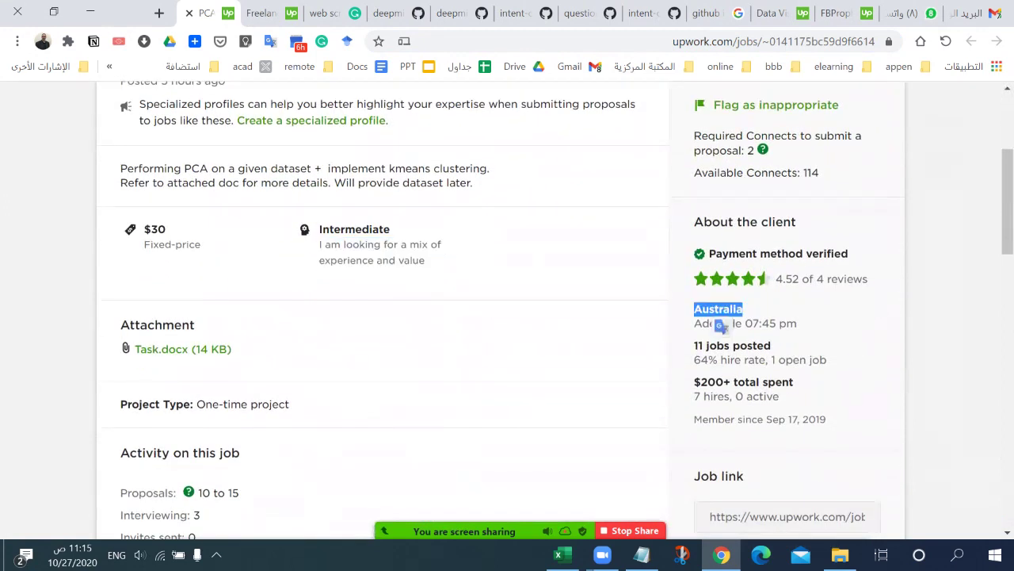
triple_click(783, 254)
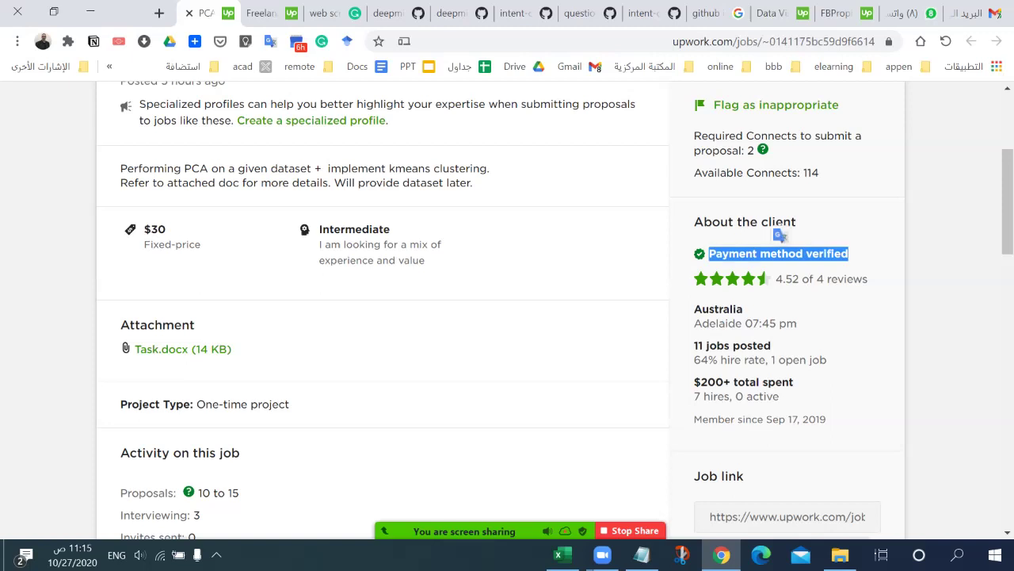
drag(749, 382, 658, 381)
click(658, 382)
double_click(711, 382)
double_click(778, 382)
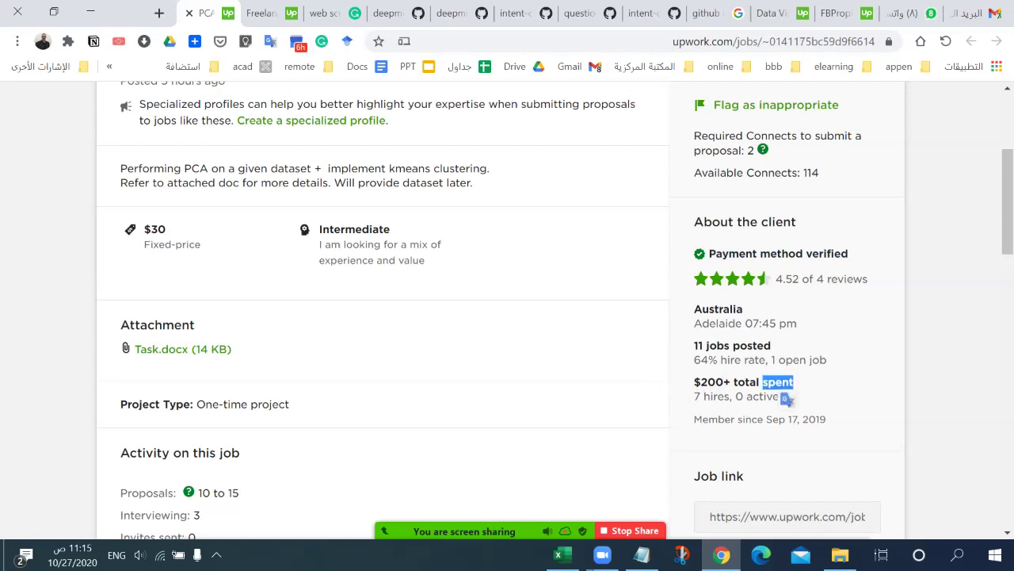
click(784, 400)
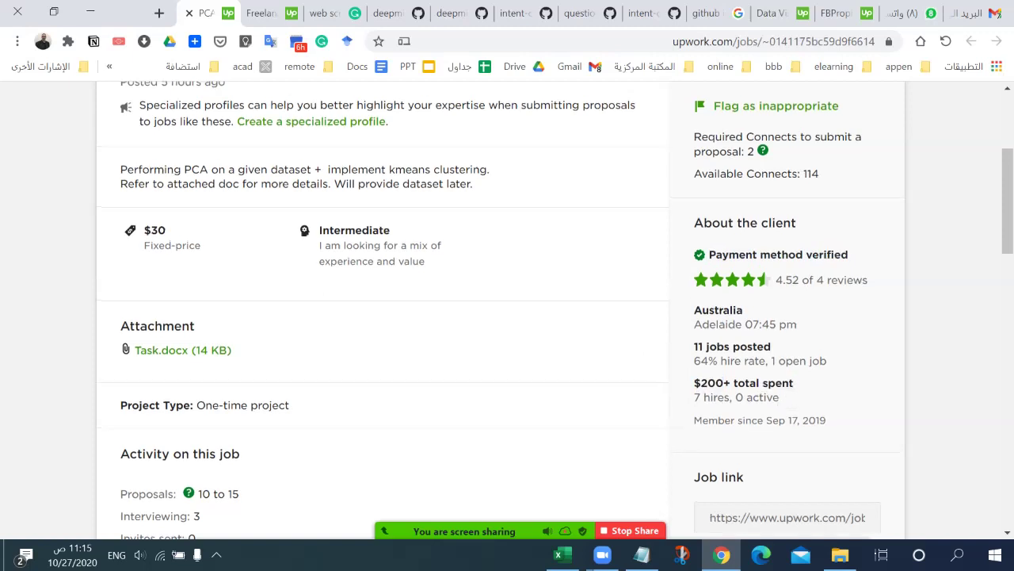
Read the job description and download the Task.docx attachment.
scroll(826, 108, up, 3)
scroll(507, 309, down, 1)
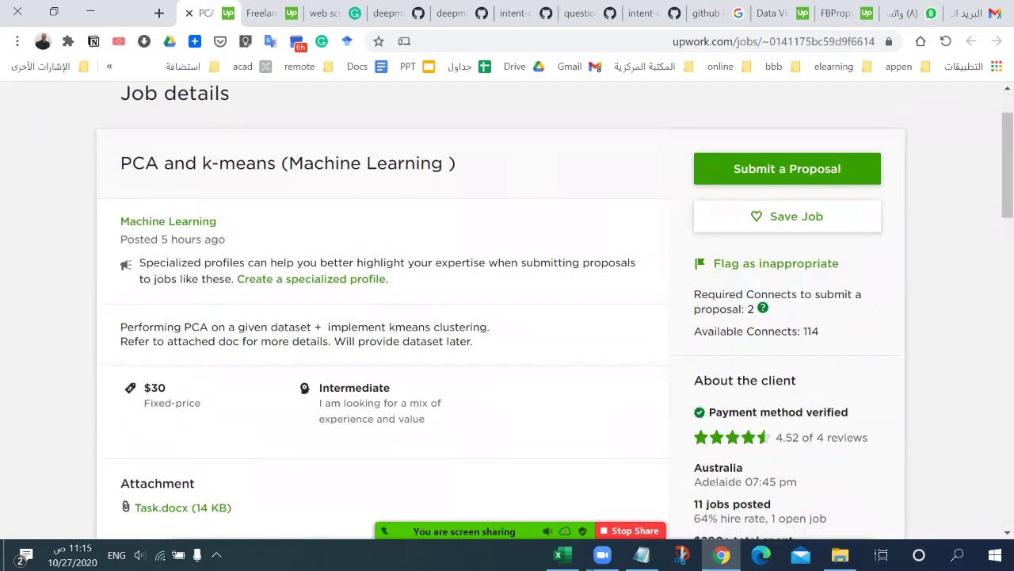
drag(120, 327, 474, 342)
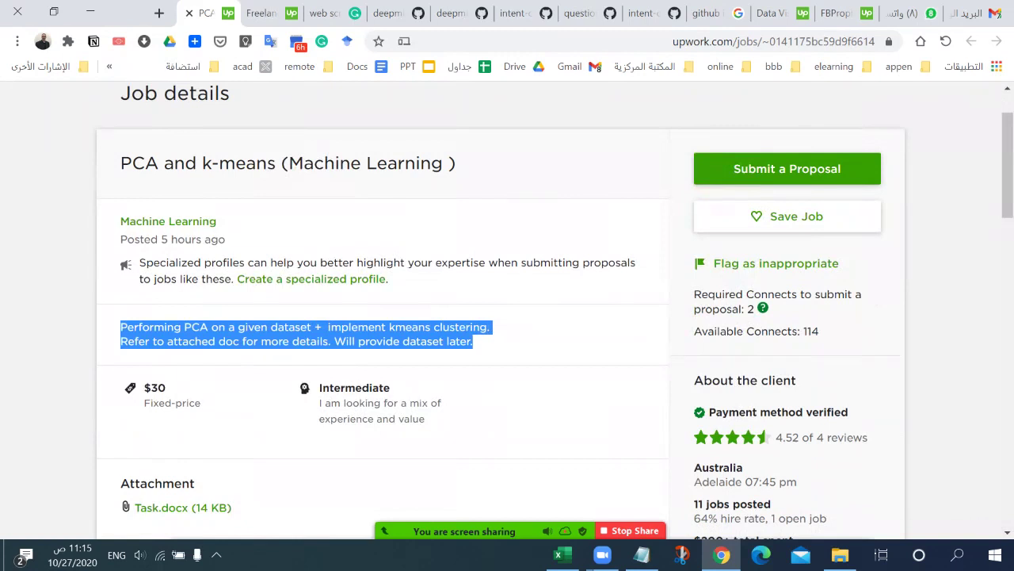
scroll(183, 195, down, 6)
scroll(183, 194, up, 2)
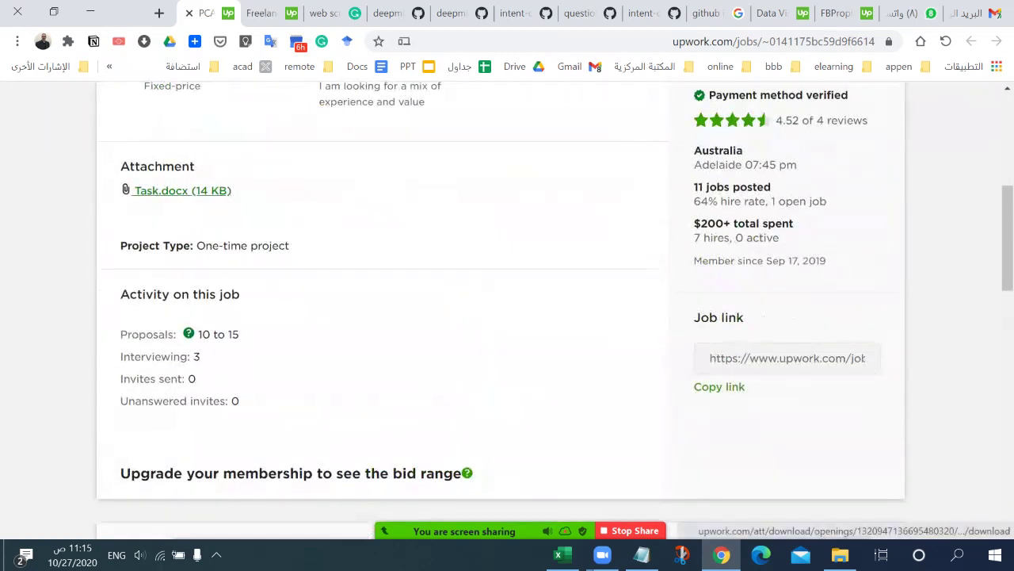
click(183, 190)
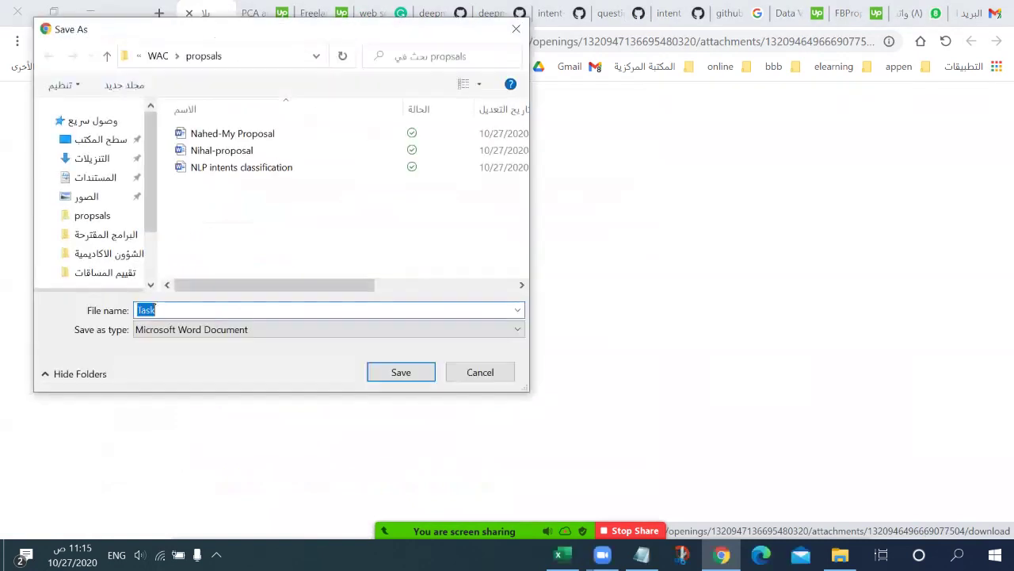
Save Task.docx to the folder and open it in Word from the downloads bar.
key(Return)
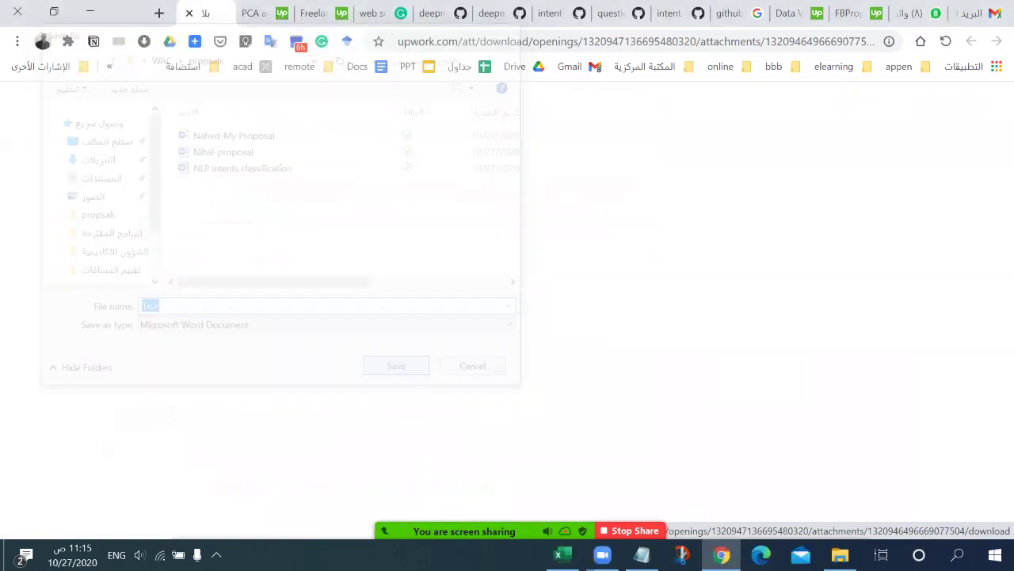
click(951, 517)
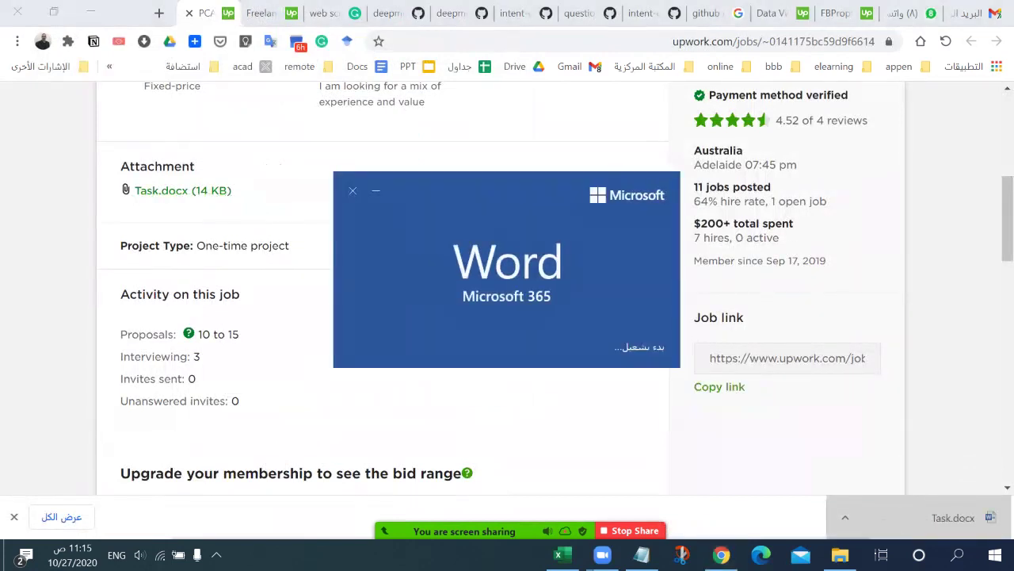
scroll(507, 285, down, 10)
scroll(507, 286, down, 10)
scroll(507, 285, up, 15)
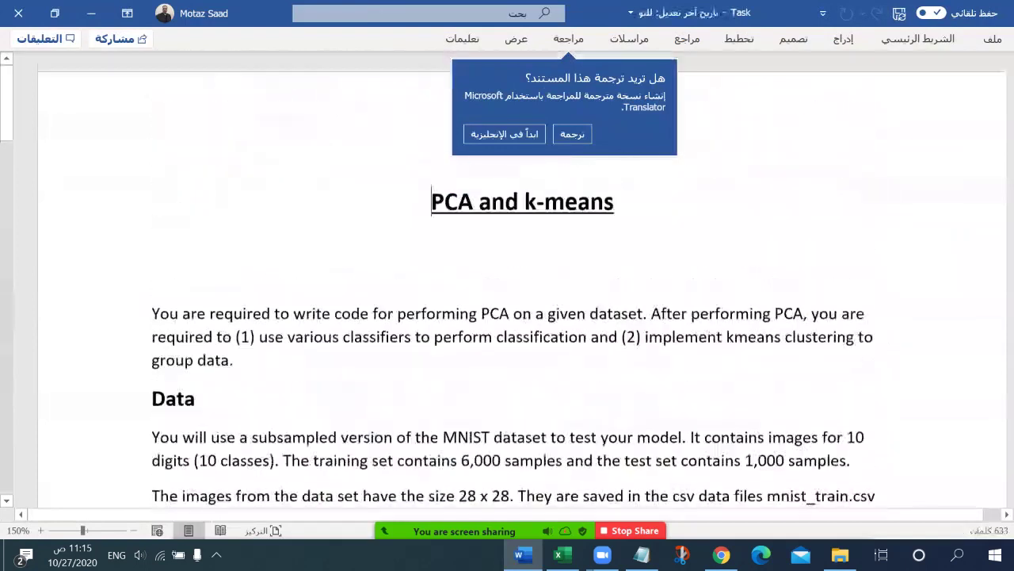
Read the brief's opening: perform PCA, use various classifiers, and implement k-means clustering to group data.
scroll(507, 286, down, 2)
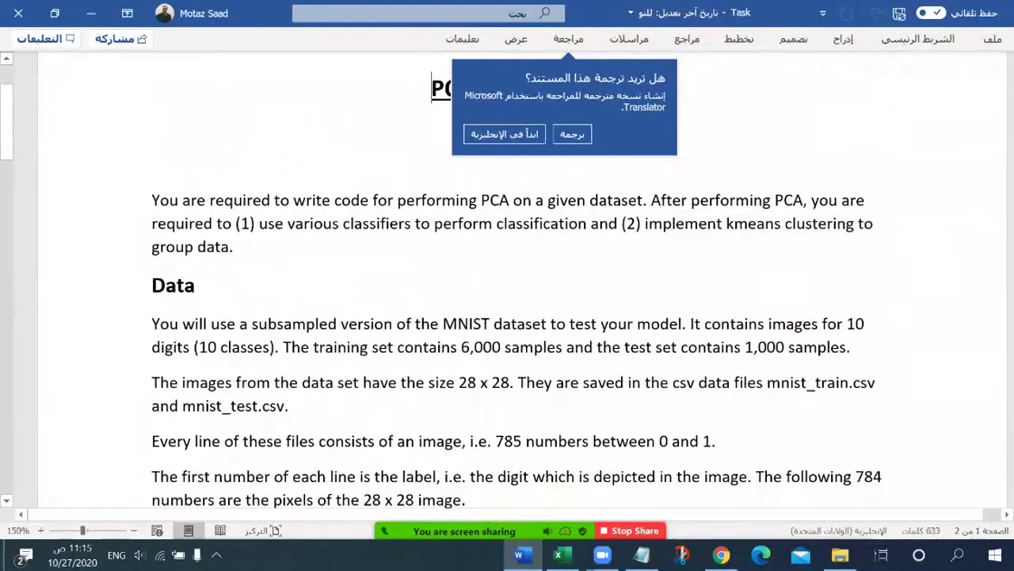
drag(151, 199, 647, 199)
double_click(496, 200)
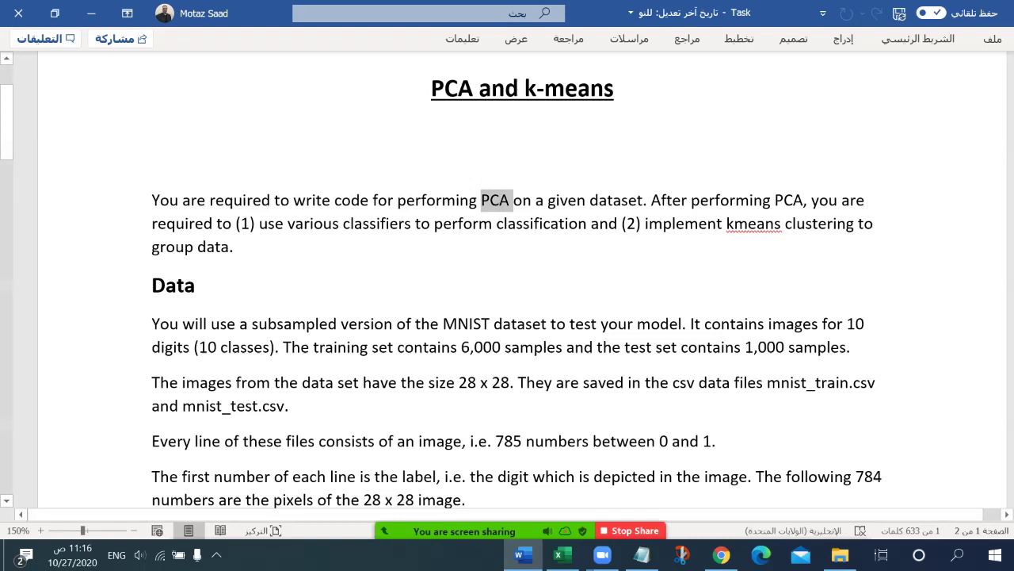
drag(650, 200, 842, 199)
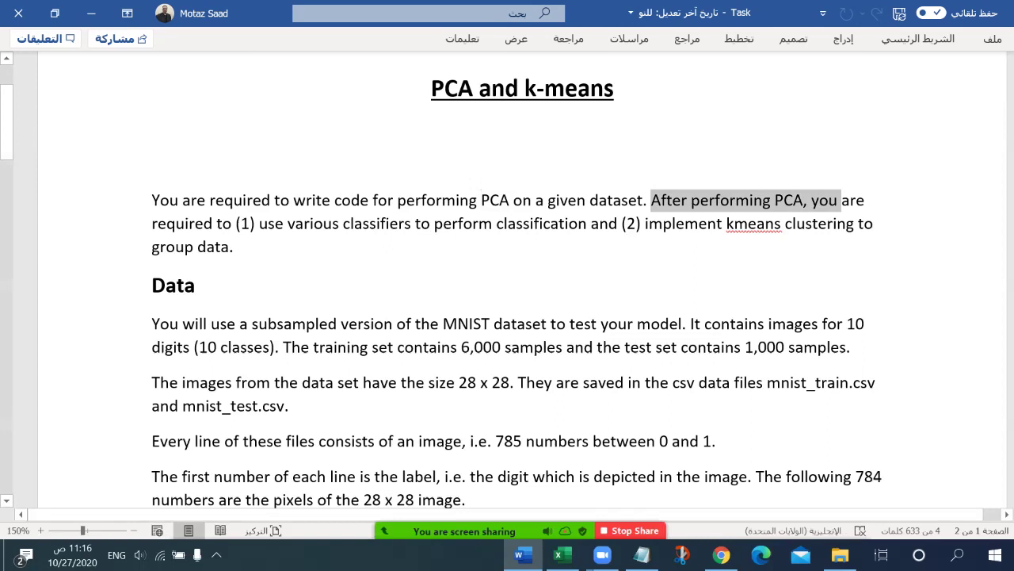
click(610, 224)
click(204, 223)
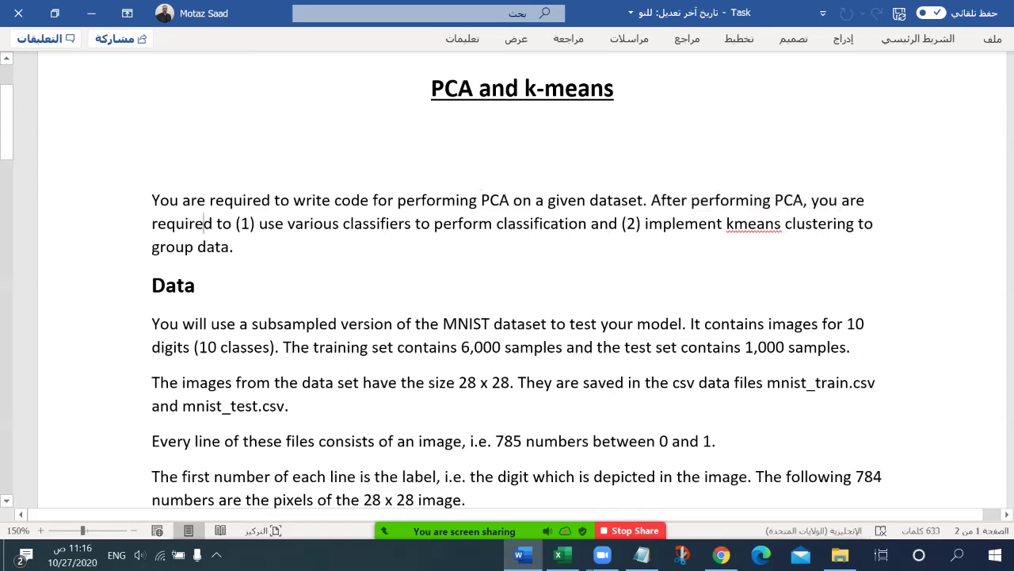
drag(204, 223, 621, 223)
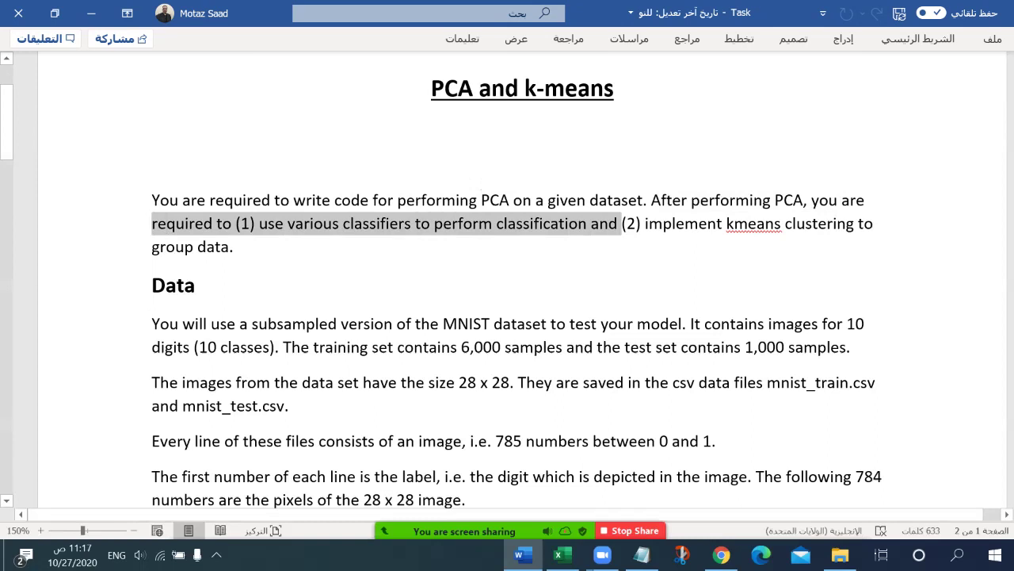
drag(152, 246, 245, 249)
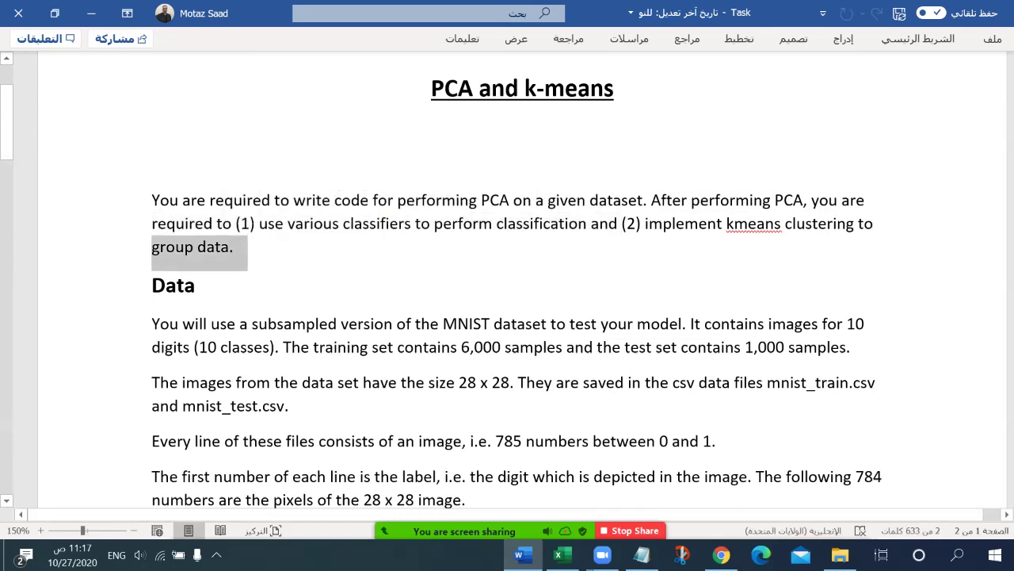
drag(645, 224, 246, 250)
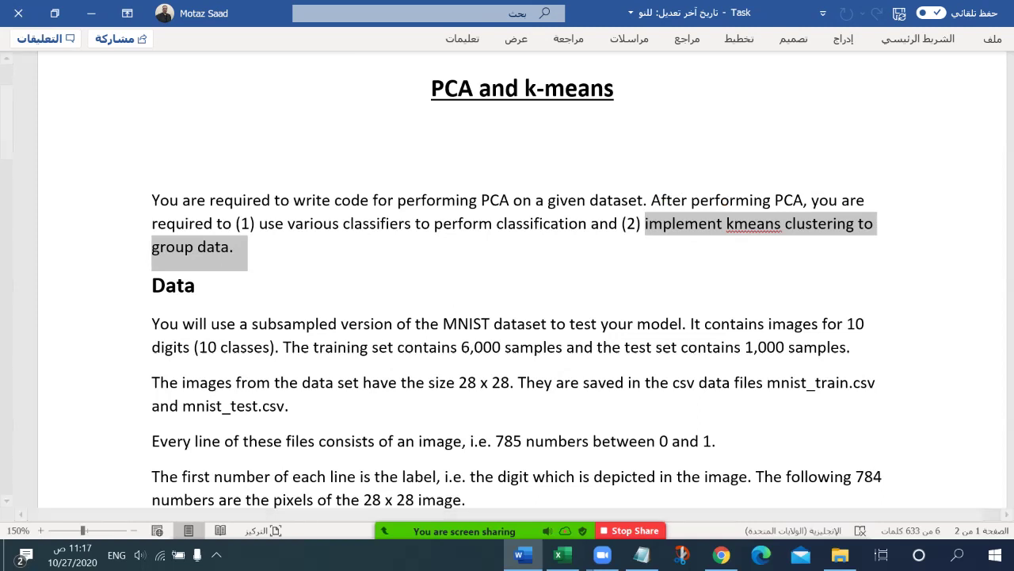
scroll(508, 277, down, 3)
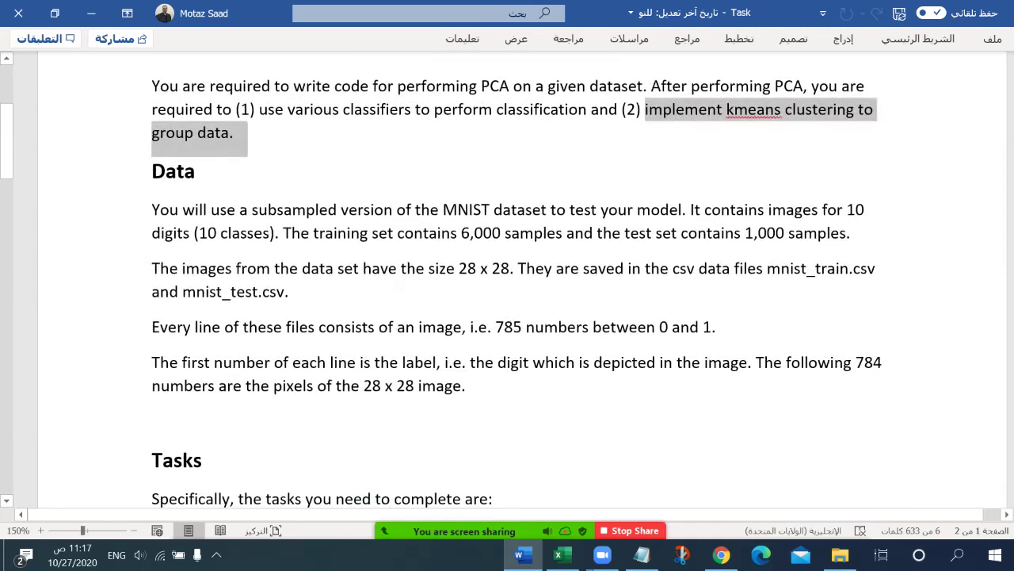
Read the Data section: MNIST images of 10 digits, sample counts, csv files, 785 numbers per line.
scroll(507, 277, up, 2)
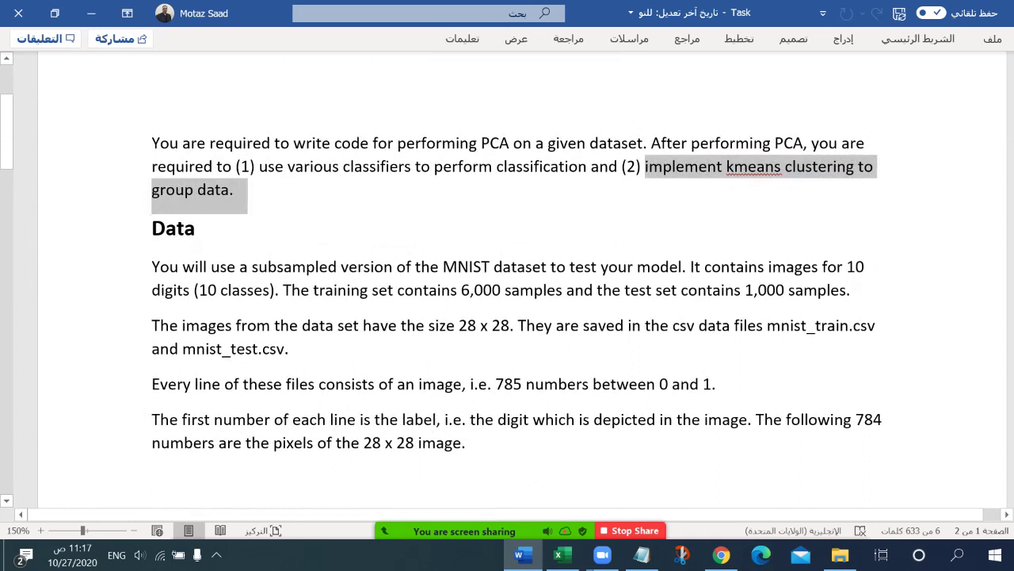
double_click(466, 266)
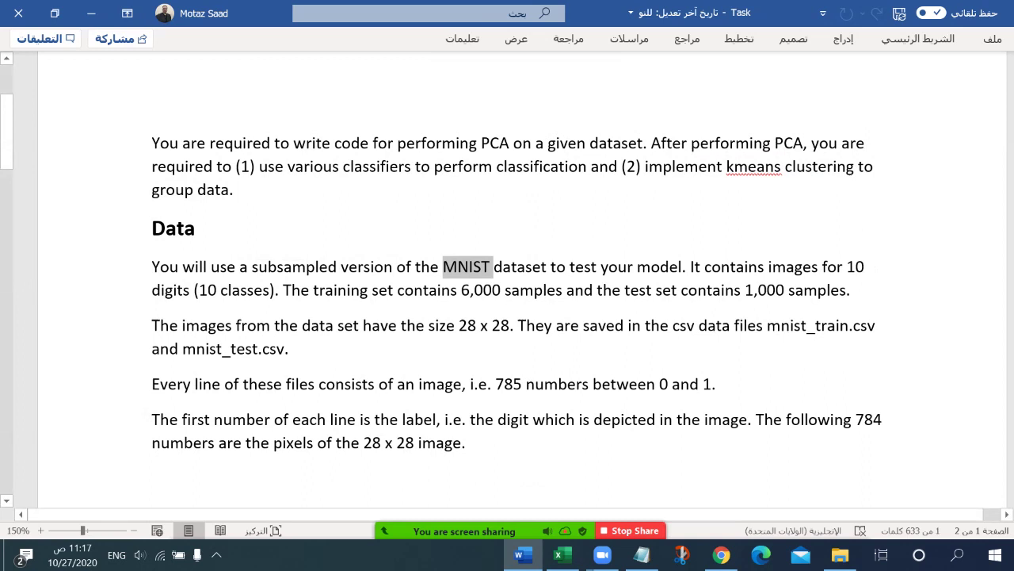
click(550, 267)
drag(690, 267, 494, 267)
click(704, 268)
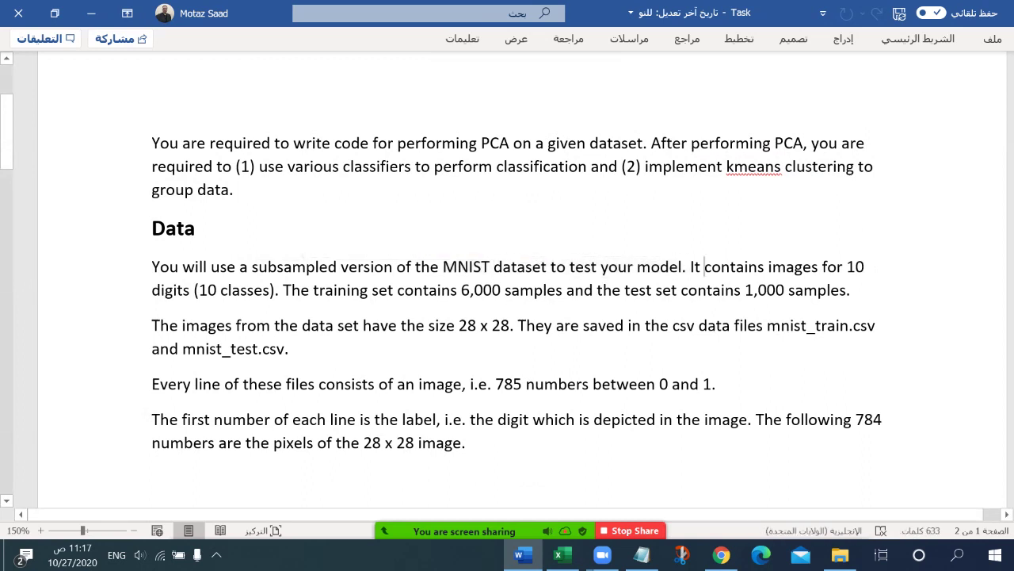
drag(691, 267, 860, 290)
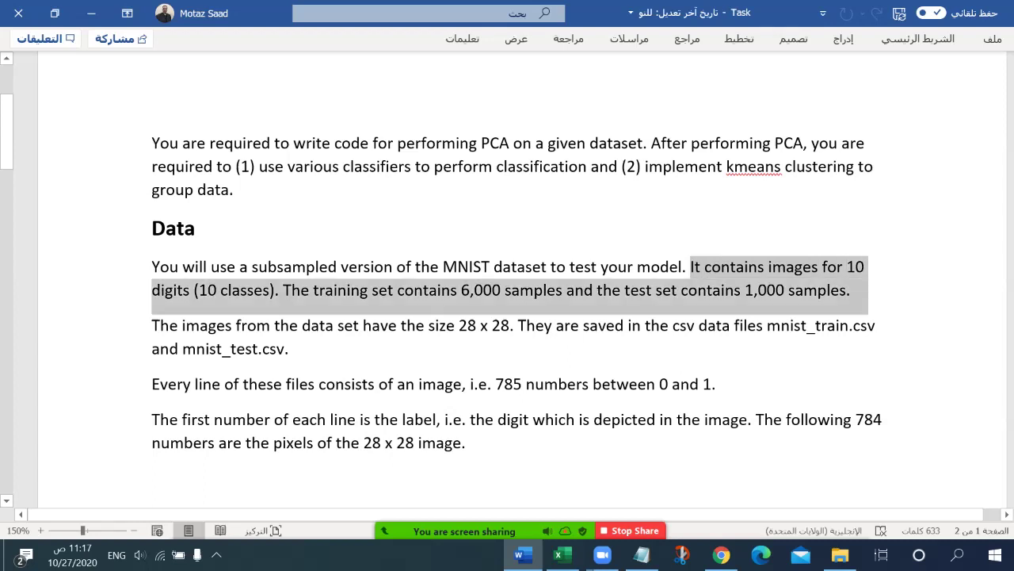
drag(373, 290, 745, 290)
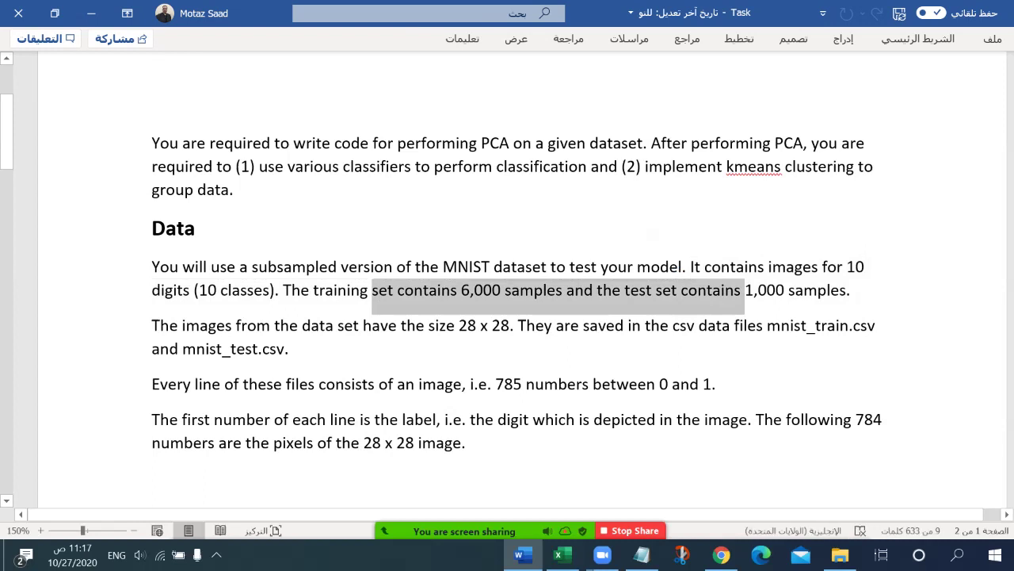
drag(745, 290, 846, 290)
scroll(515, 290, down, 1)
drag(235, 267, 293, 292)
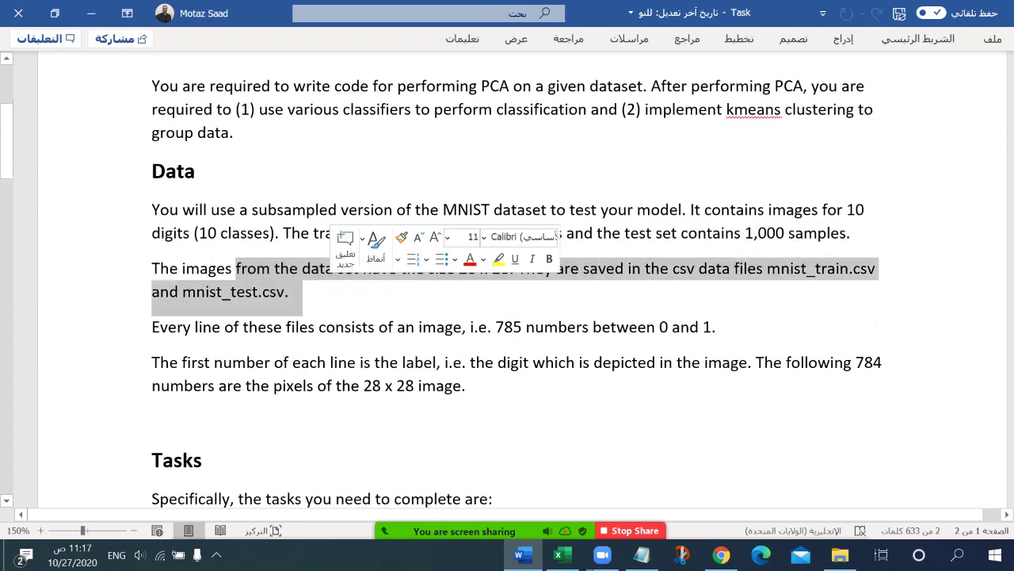
drag(152, 326, 715, 326)
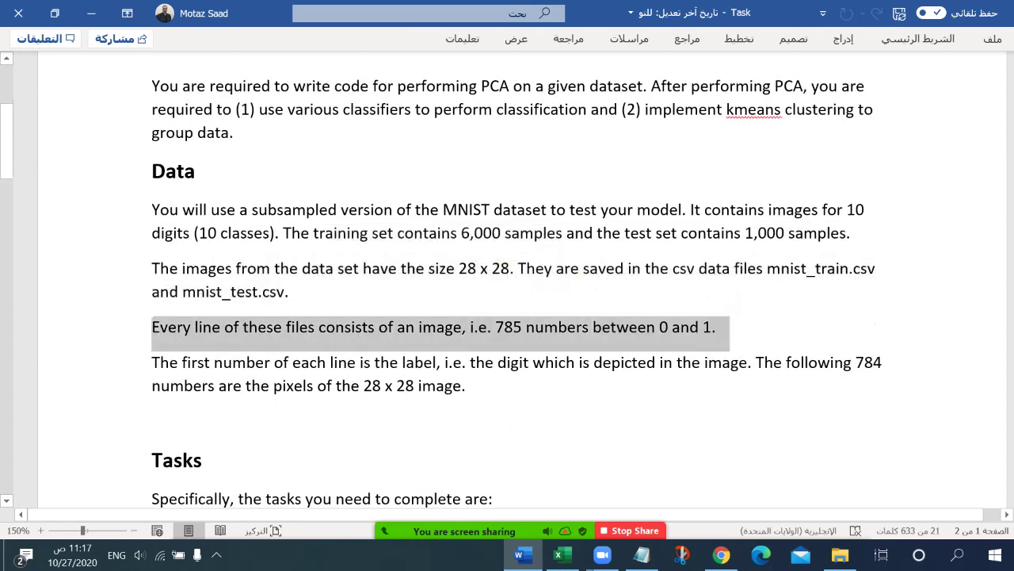
Read the Tasks list, from 'Write code for learning' in task 1 through task 3.
scroll(716, 327, down, 2)
scroll(522, 285, down, 2)
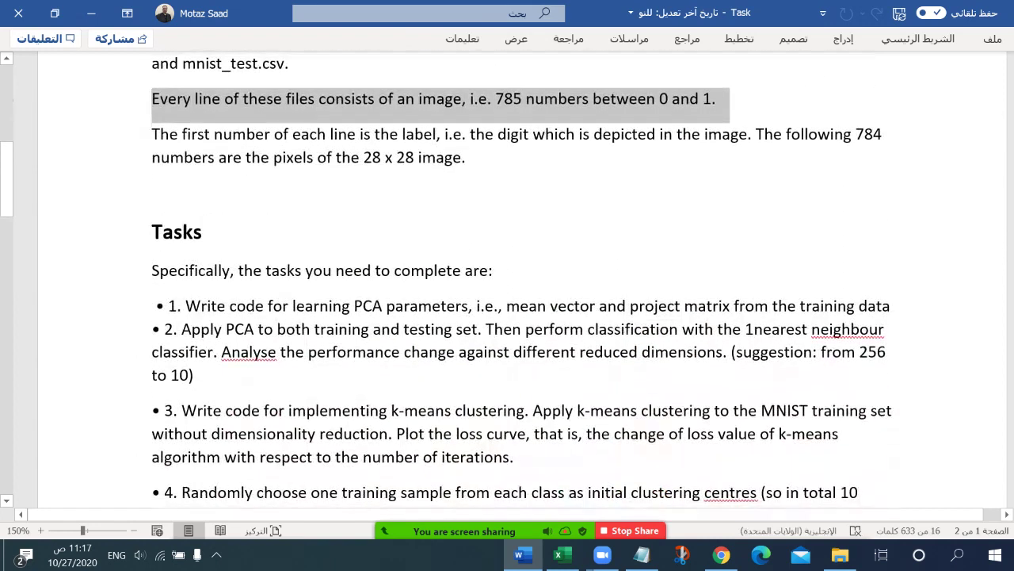
scroll(522, 285, down, 2)
click(152, 156)
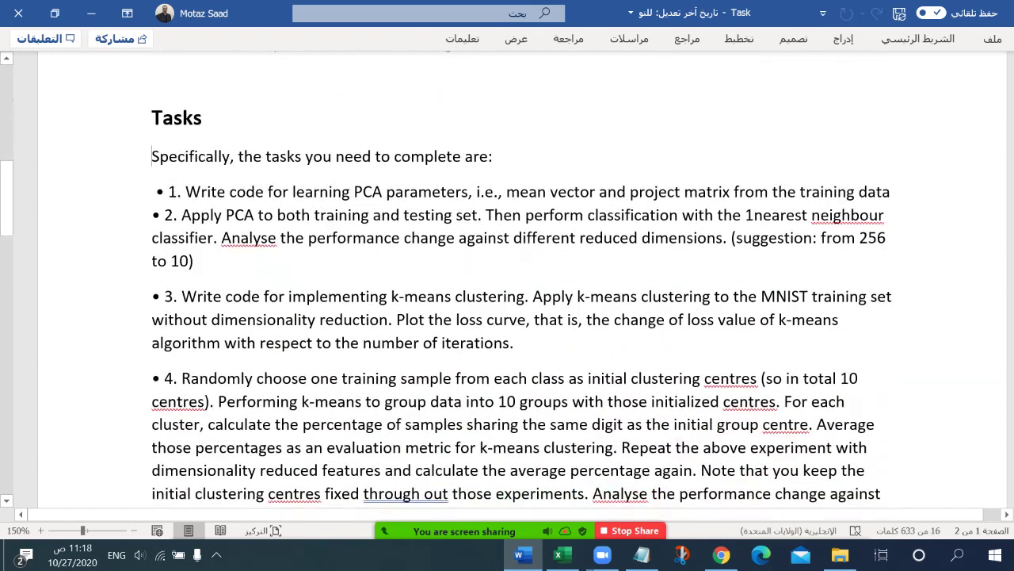
drag(151, 156, 301, 156)
drag(186, 192, 354, 191)
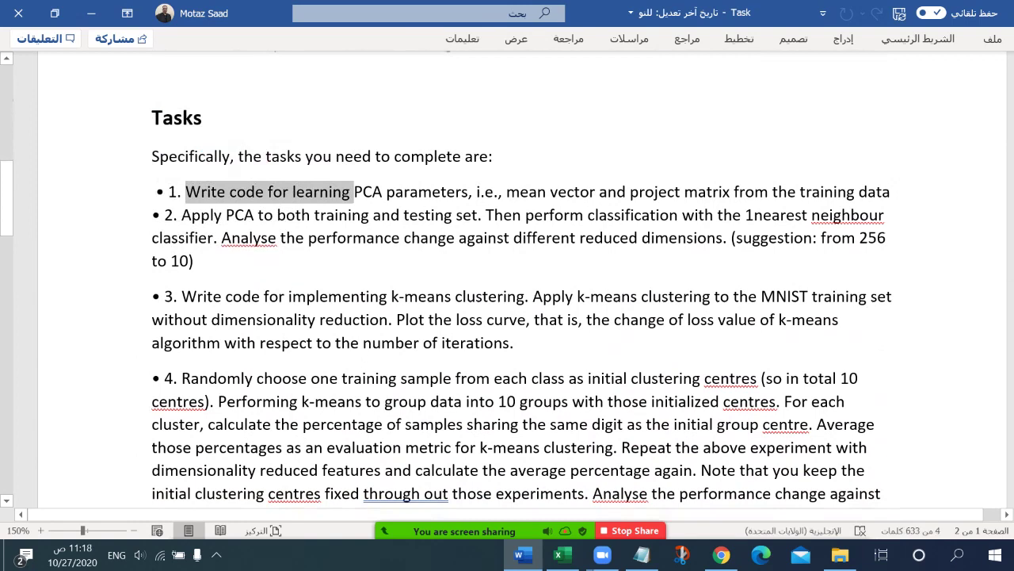
drag(211, 319, 513, 343)
click(197, 296)
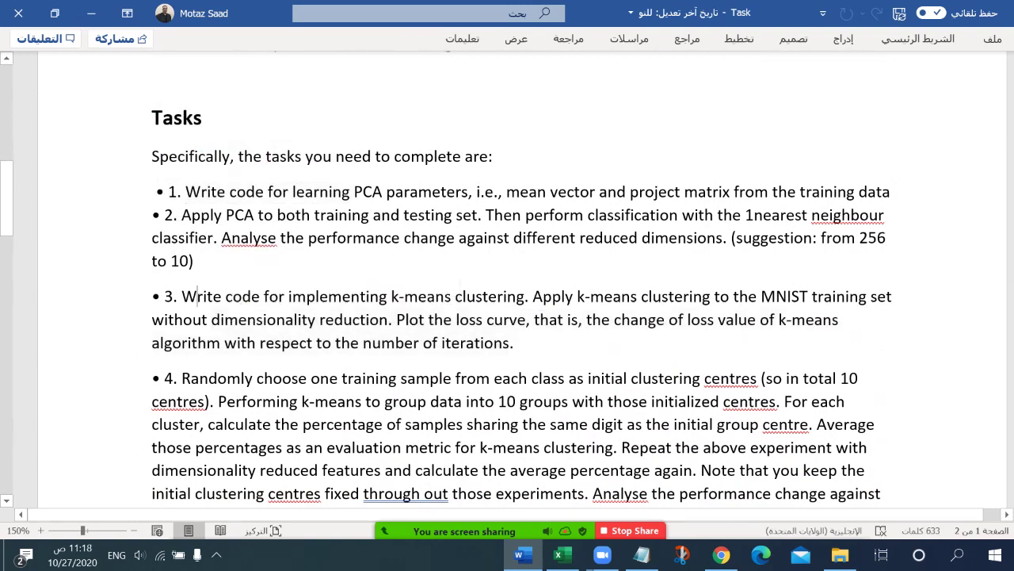
scroll(521, 285, down, 5)
scroll(521, 286, up, 15)
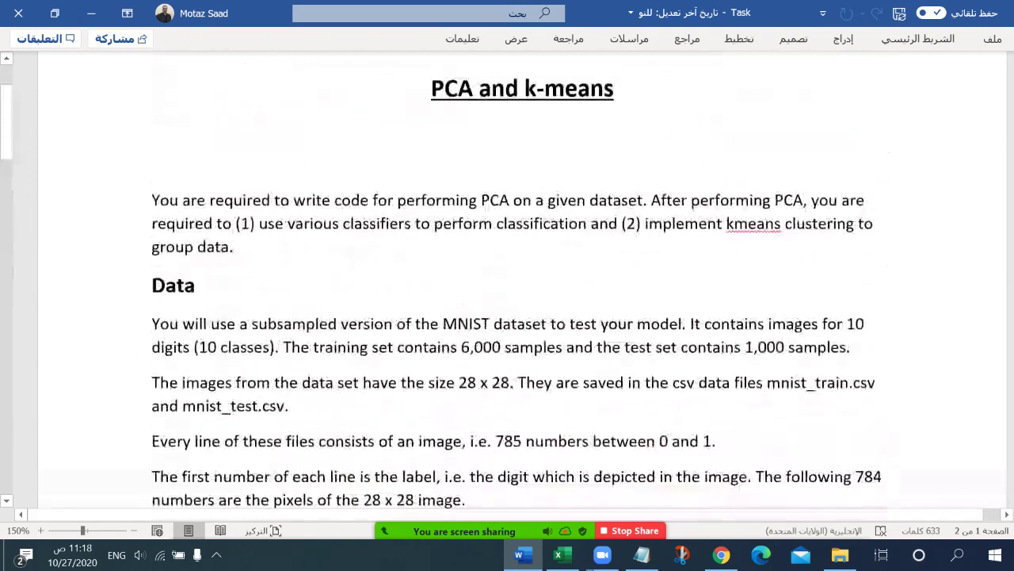
scroll(521, 285, down, 1)
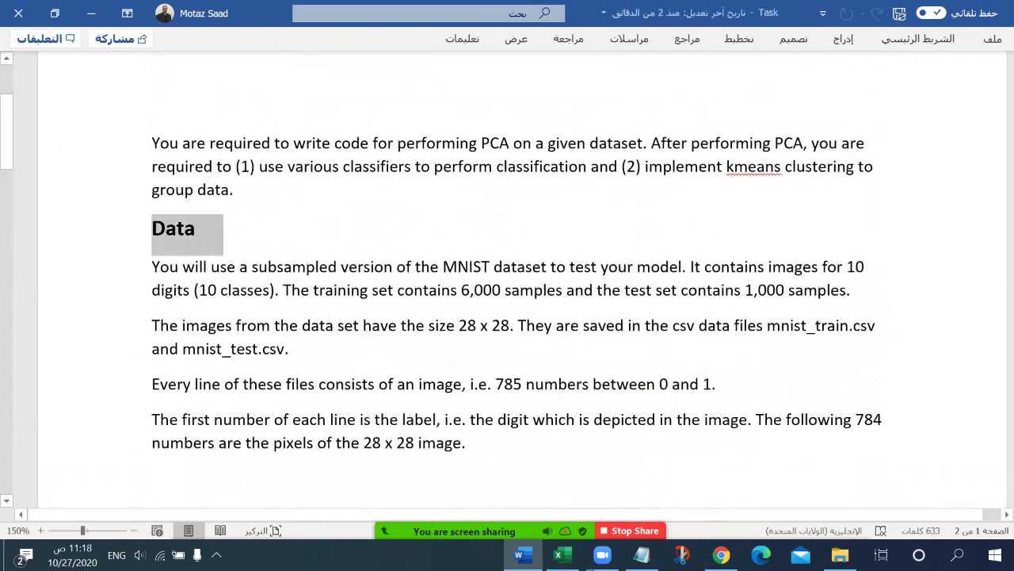
Recheck the terms MNIST and PCA, then return to the Upwork job page in Chrome.
double_click(474, 266)
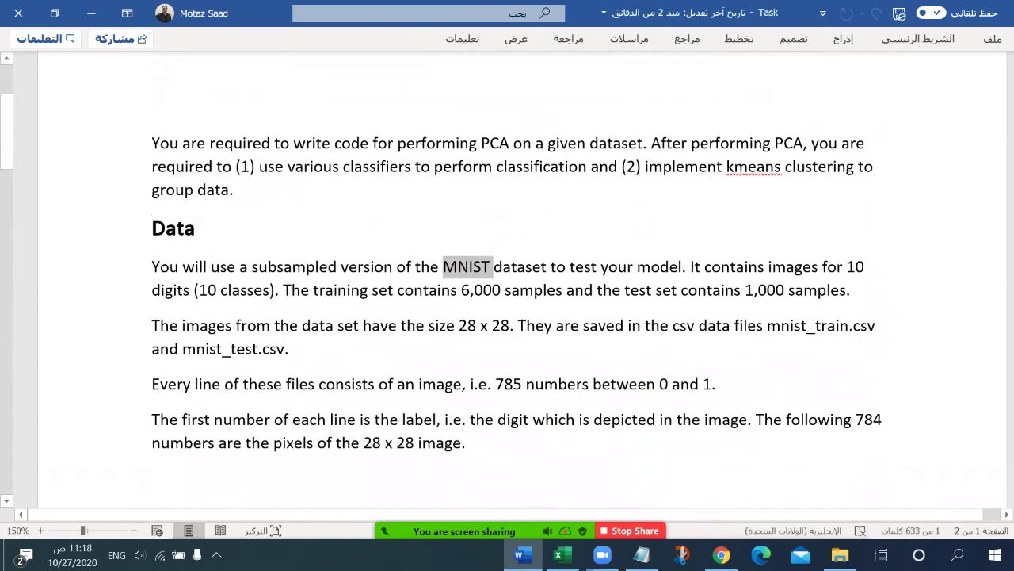
double_click(784, 142)
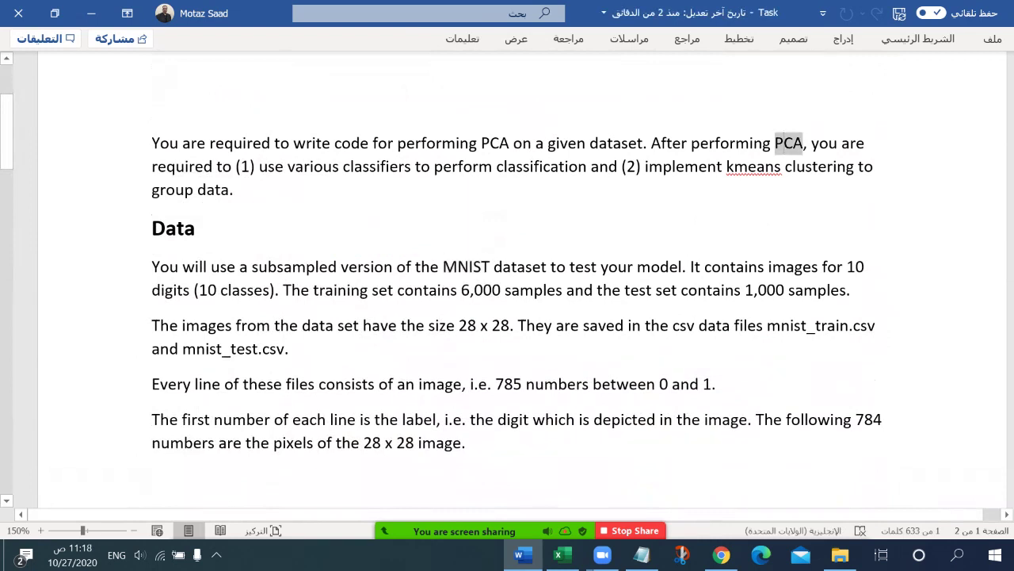
click(721, 555)
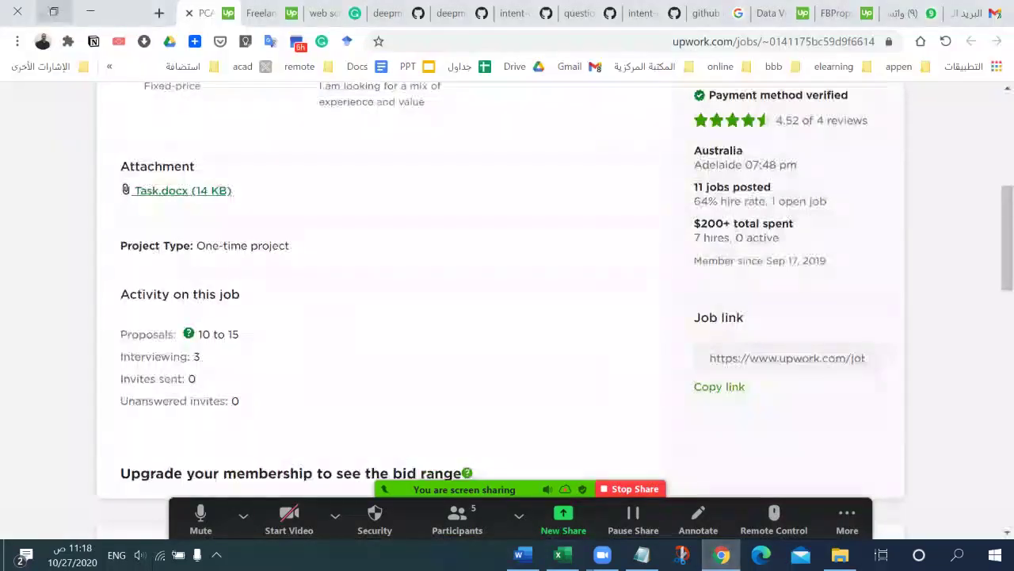
Search Google for 'sklearn' in a new tab and open the scikit-learn.org result.
scroll(380, 277, up, 1)
click(159, 13)
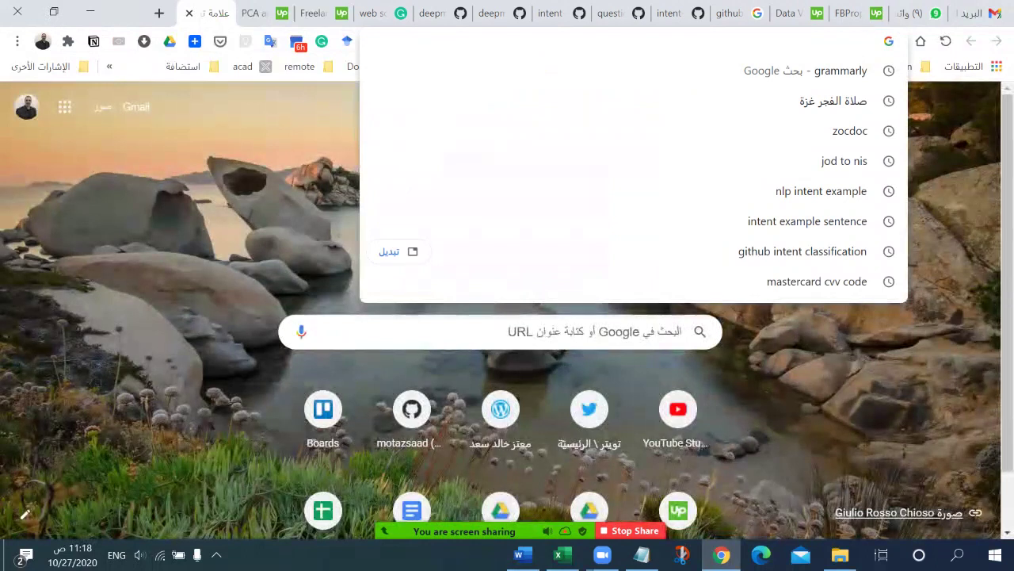
text(sklearn)
key(Return)
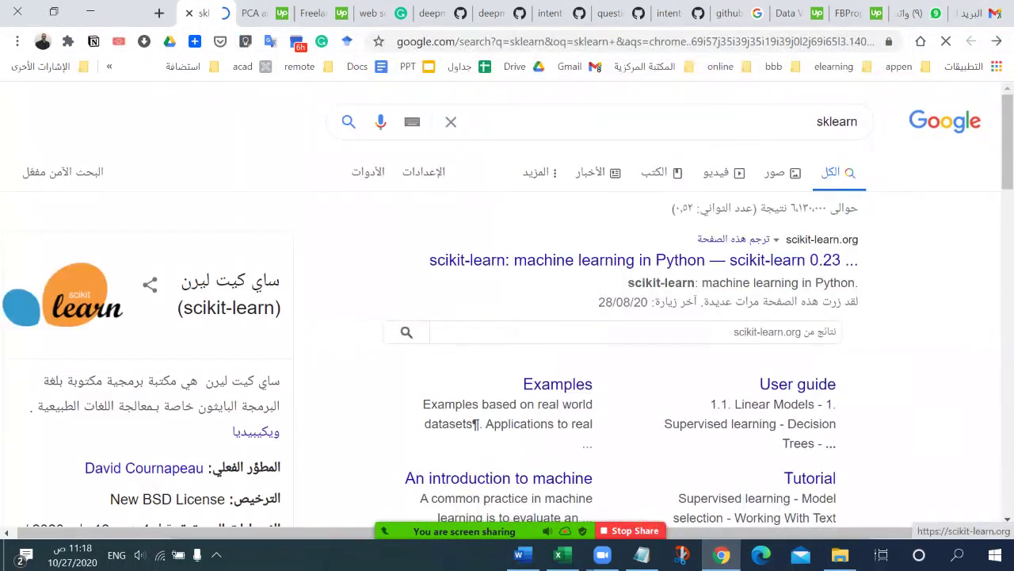
click(555, 260)
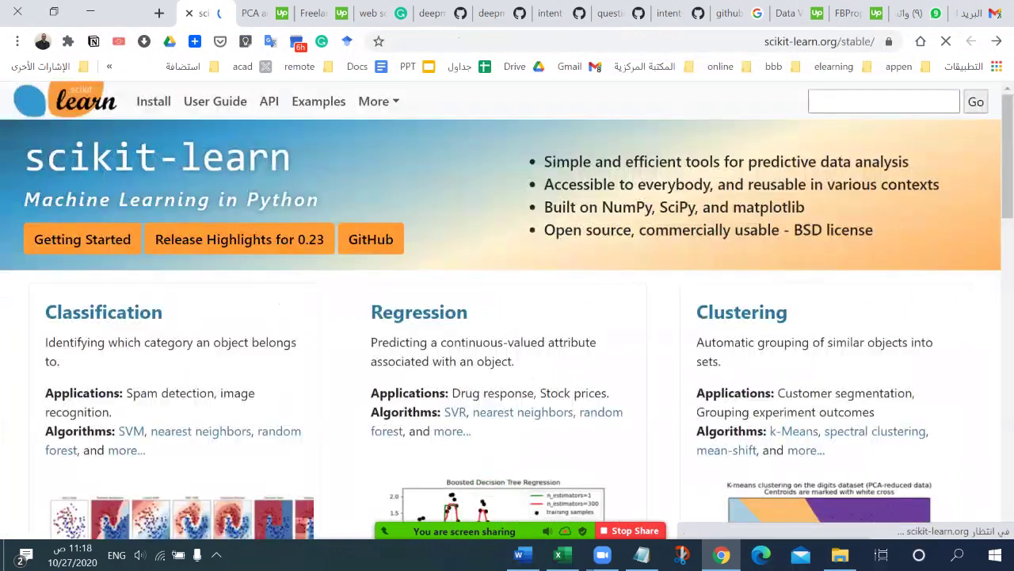
Read the Dimensionality reduction card's description and applications, such as increased efficiency.
scroll(371, 160, down, 1)
scroll(143, 333, down, 1)
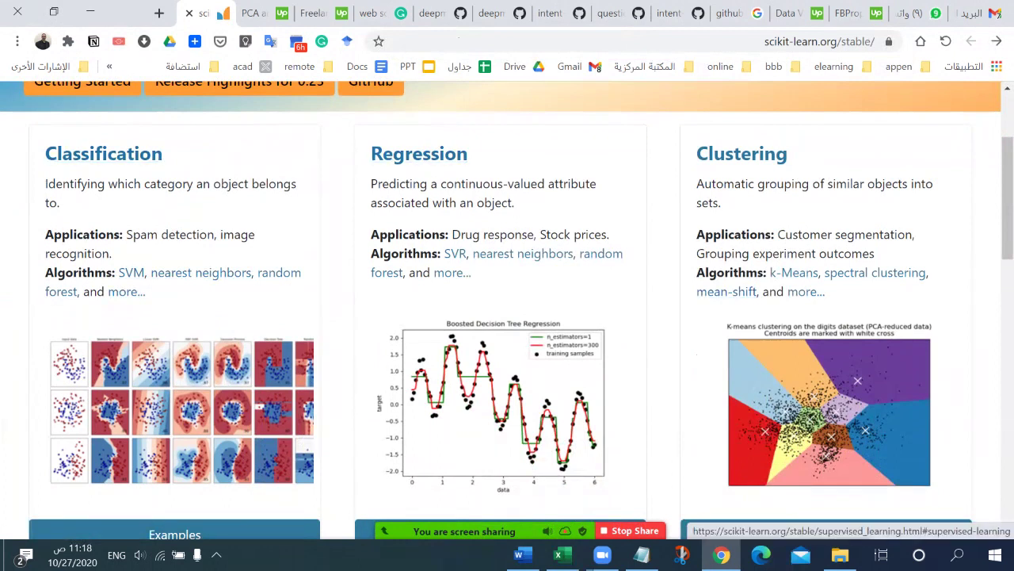
scroll(824, 427, down, 5)
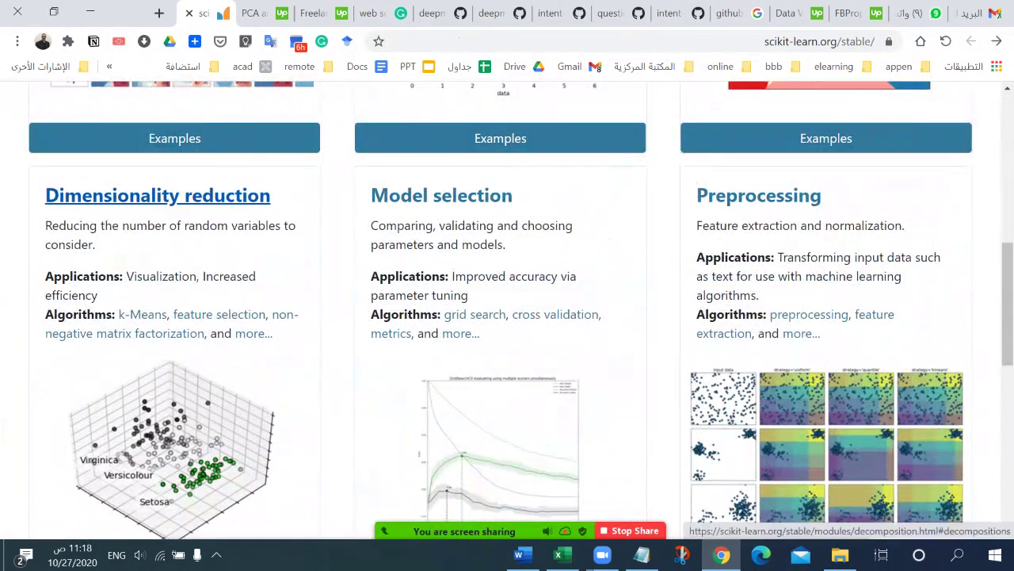
drag(45, 225, 95, 245)
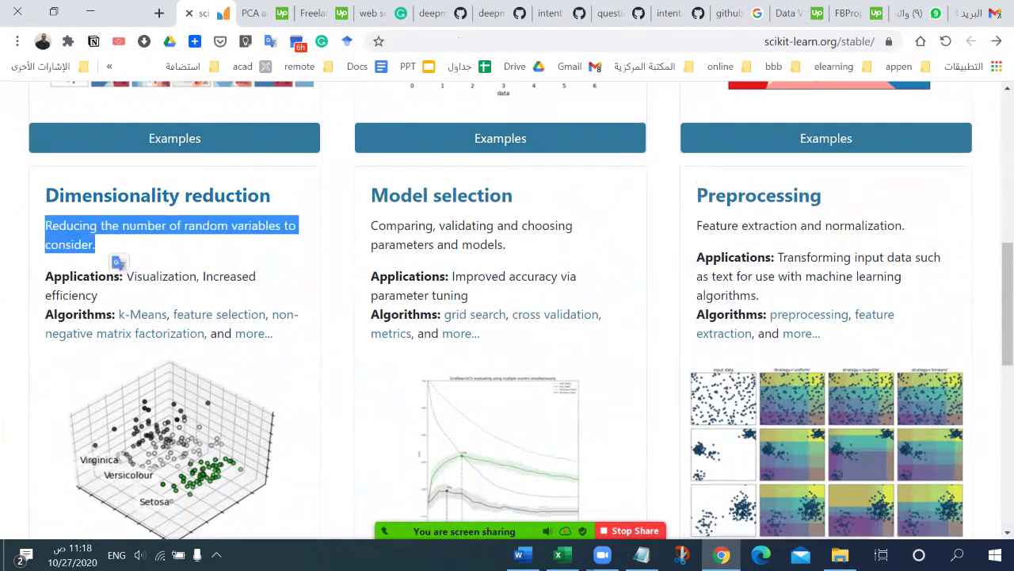
click(95, 244)
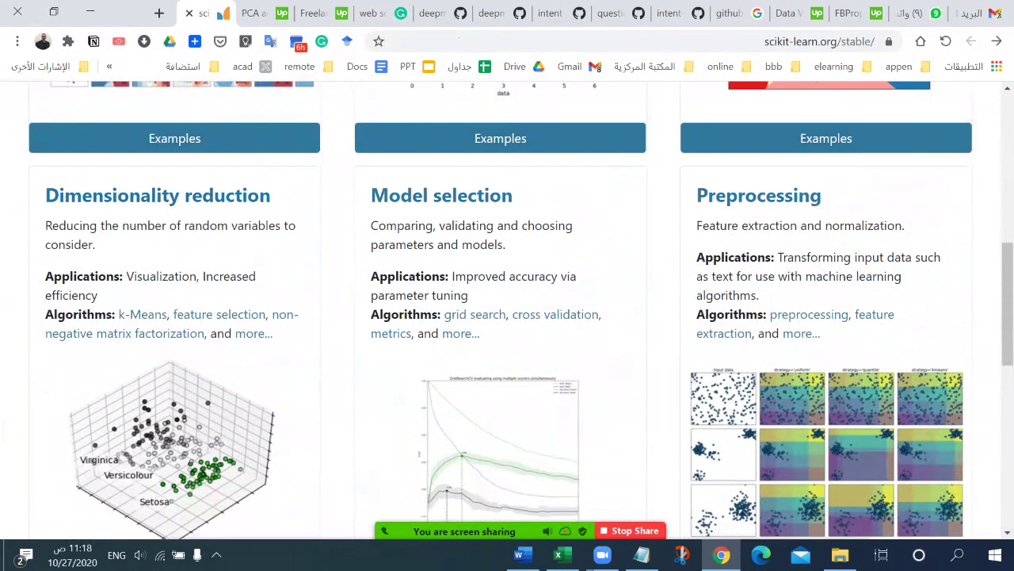
scroll(508, 309, down, 1)
drag(125, 196, 98, 216)
click(206, 216)
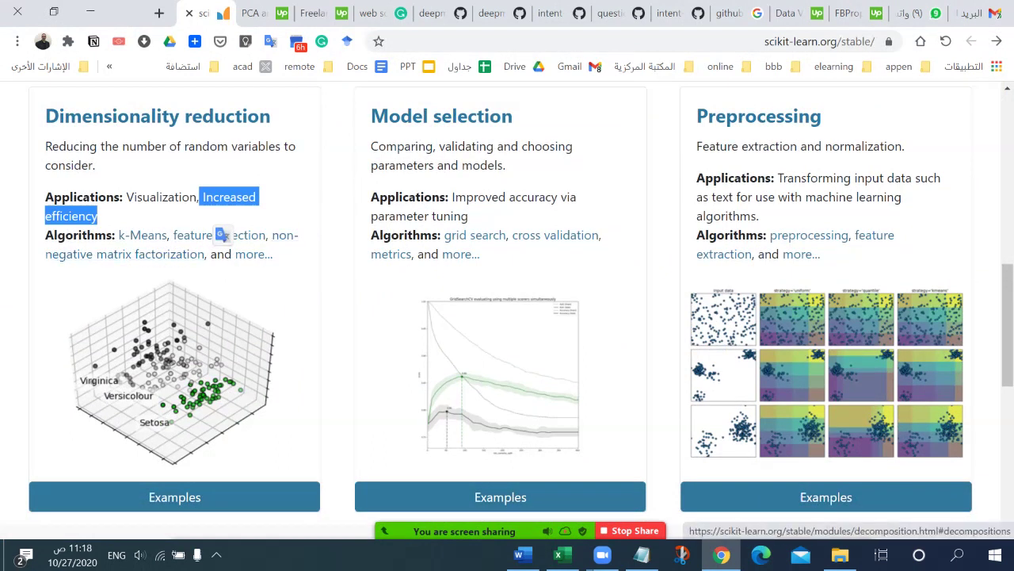
click(219, 236)
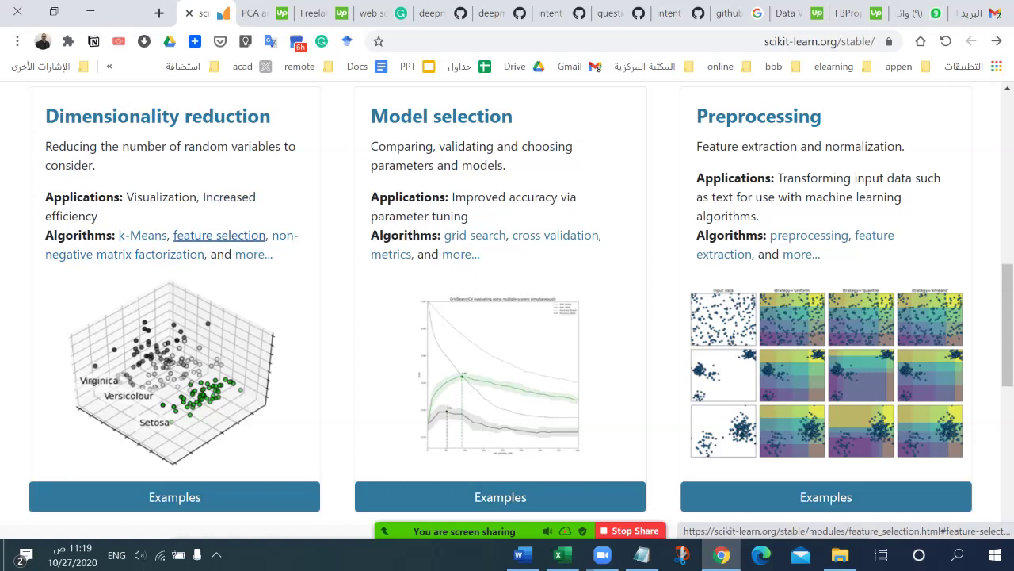
Open the Feature selection guide and skim through the page.
click(219, 235)
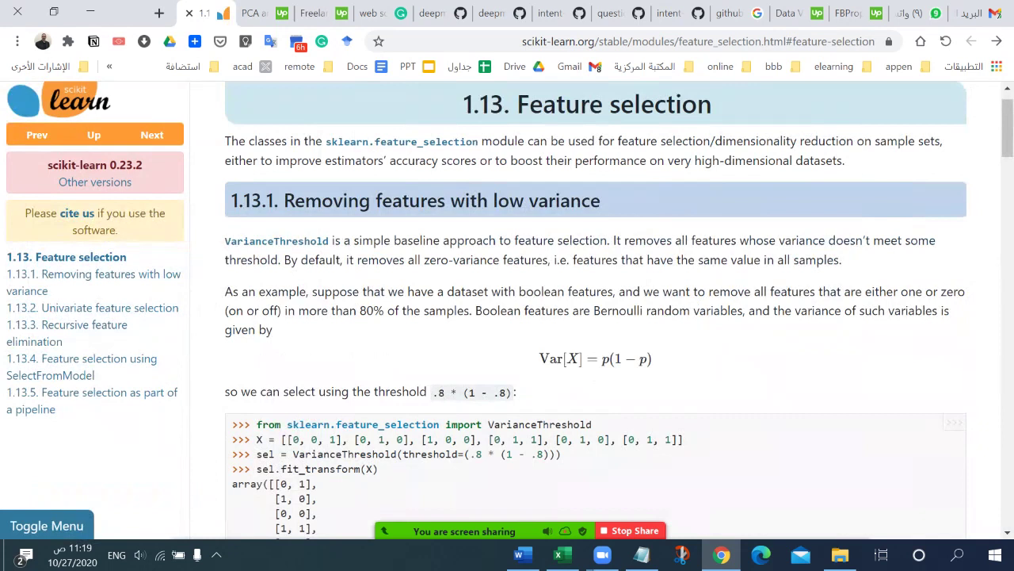
scroll(596, 309, down, 4)
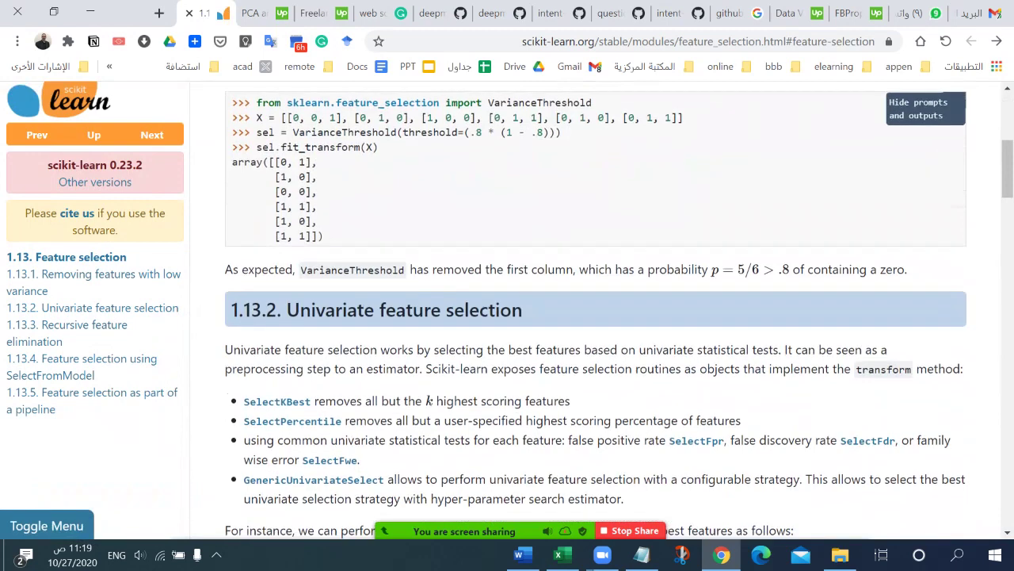
scroll(951, 111, down, 4)
scroll(594, 309, down, 12)
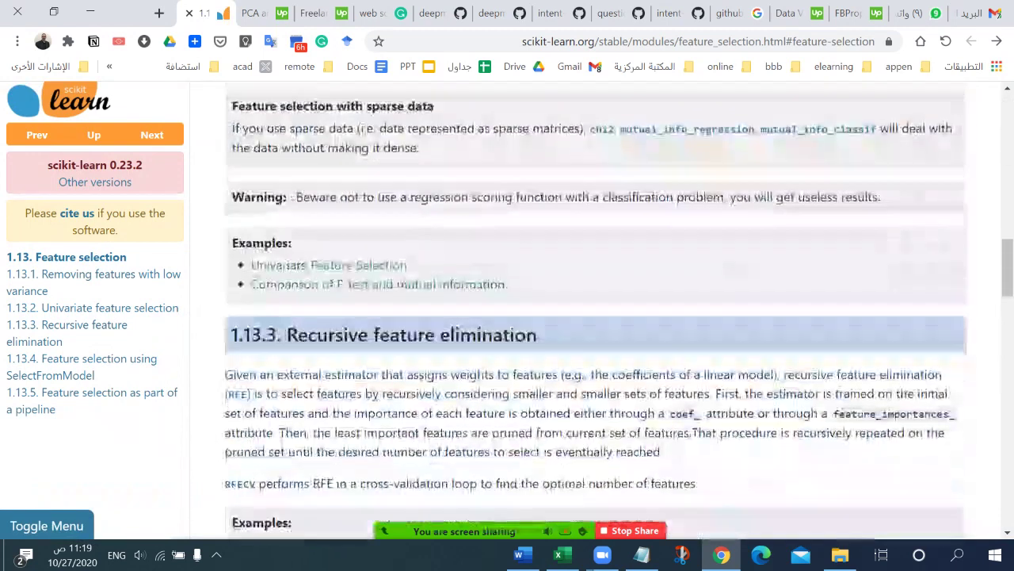
scroll(951, 174, down, 9)
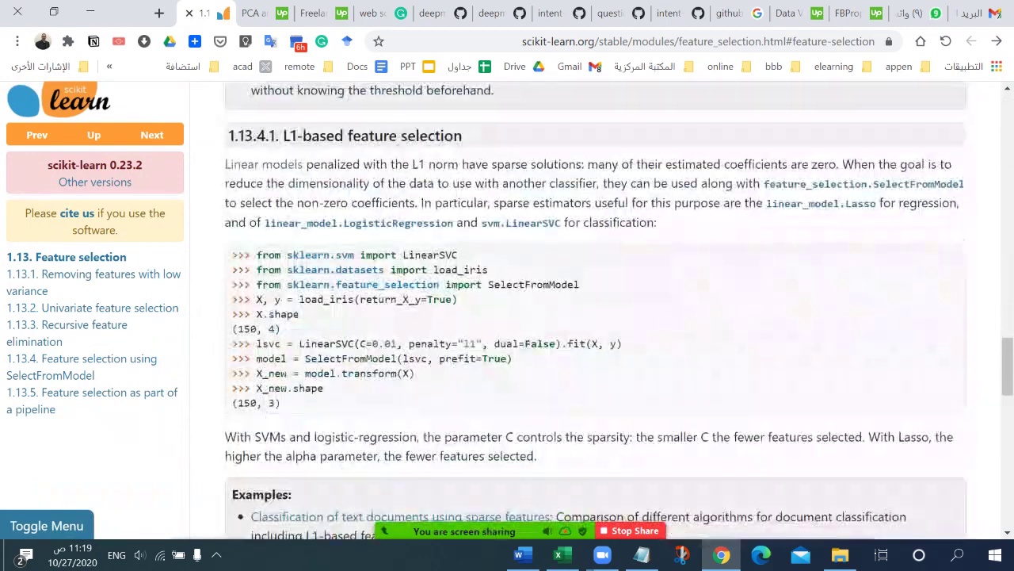
scroll(594, 309, down, 6)
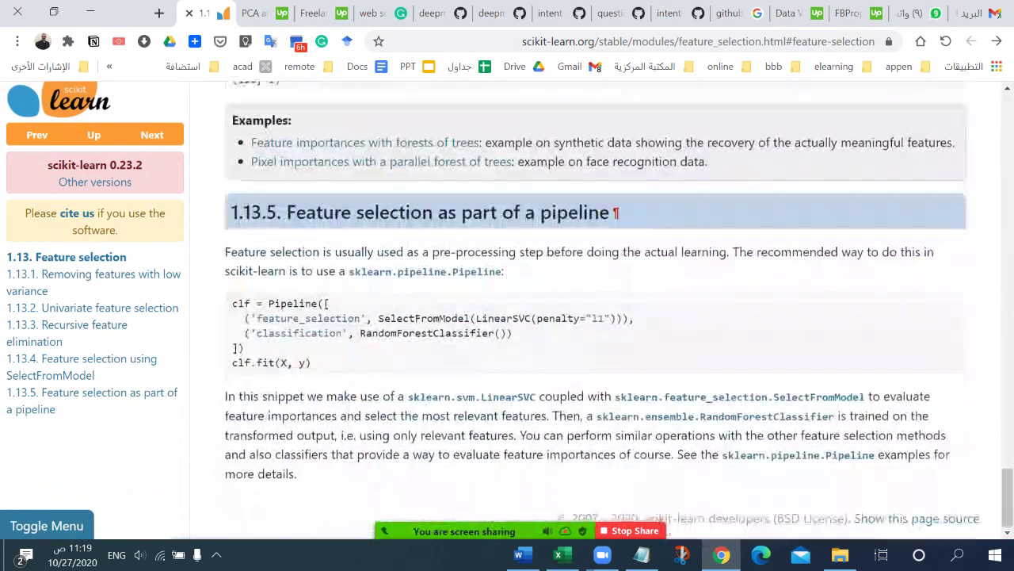
scroll(594, 309, up, 14)
scroll(594, 309, up, 15)
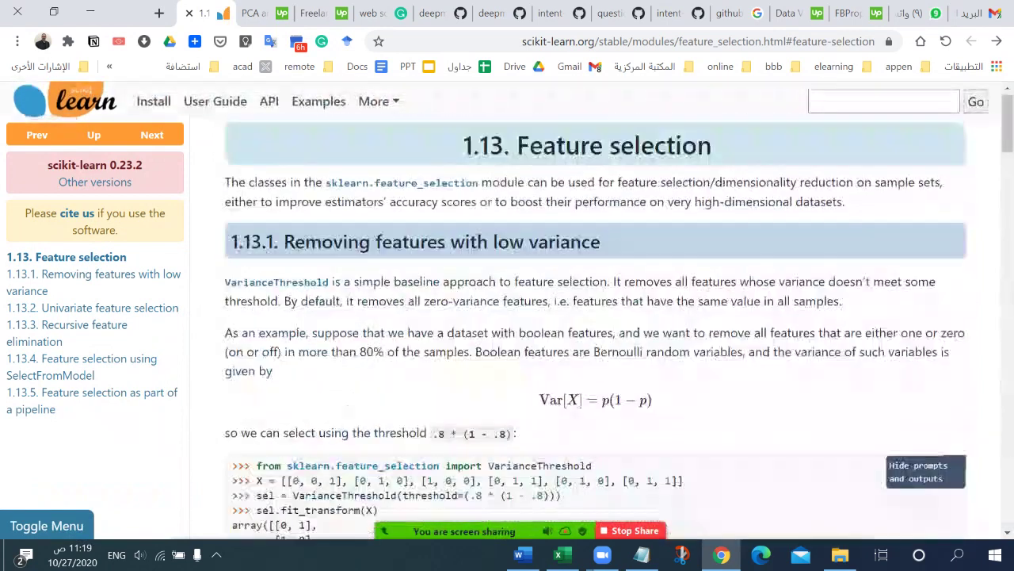
Search the scikit-learn docs for 'PCA' and browse the matching pages.
click(883, 100)
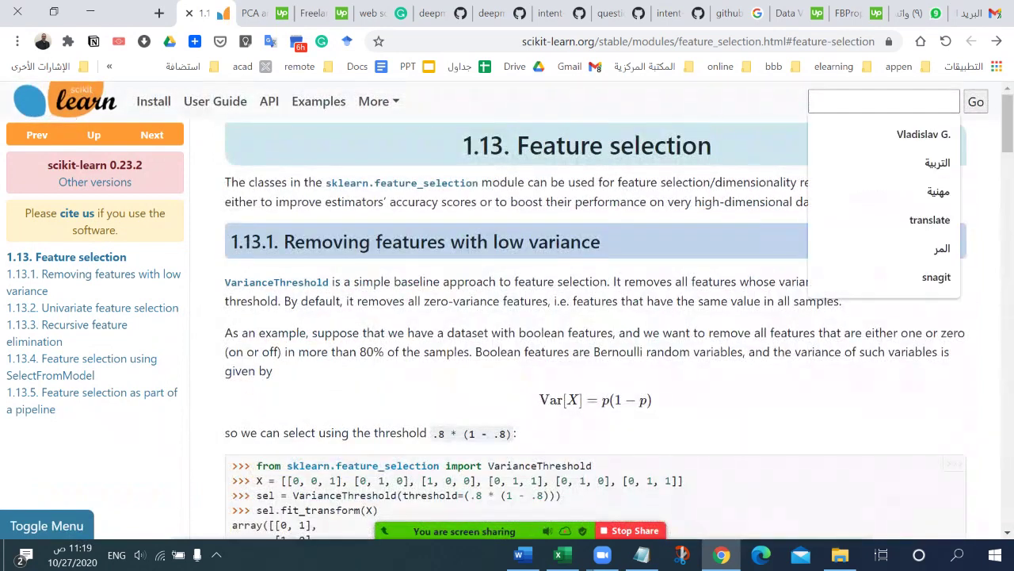
text(PCA)
key(Return)
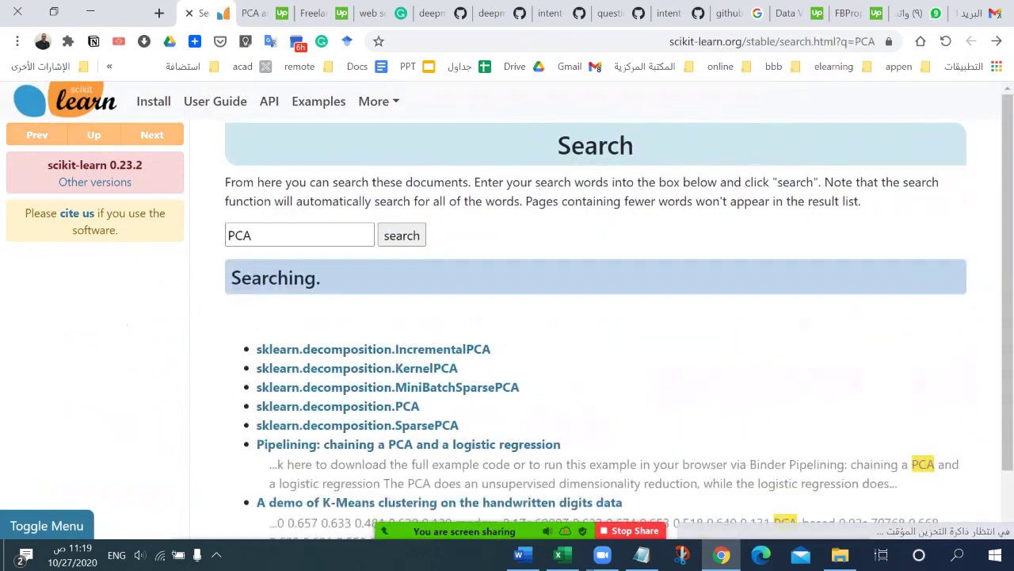
scroll(339, 329, down, 1)
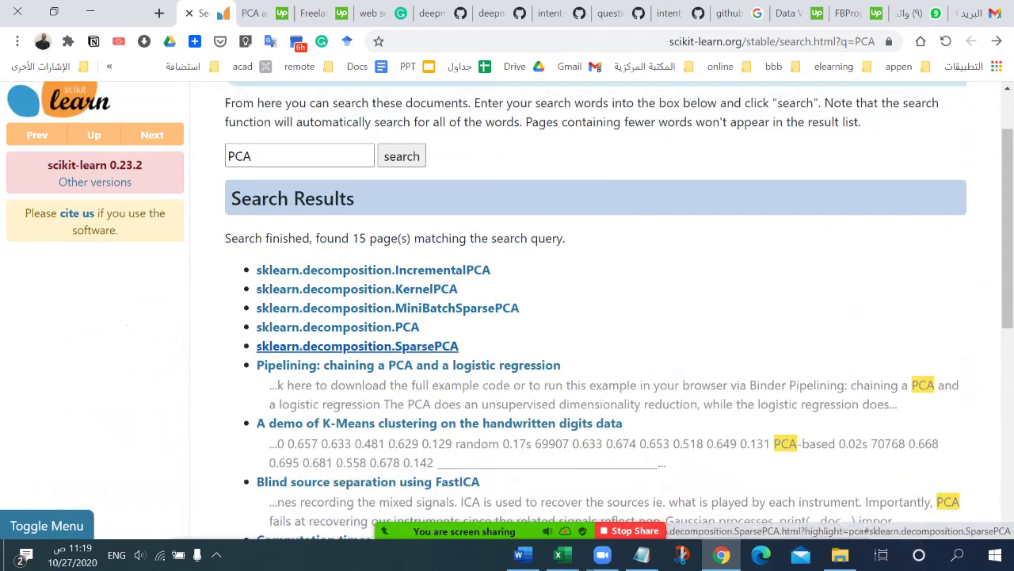
Open the sklearn.decomposition.PCA reference and highlight its lower-dimensional projection description.
click(338, 327)
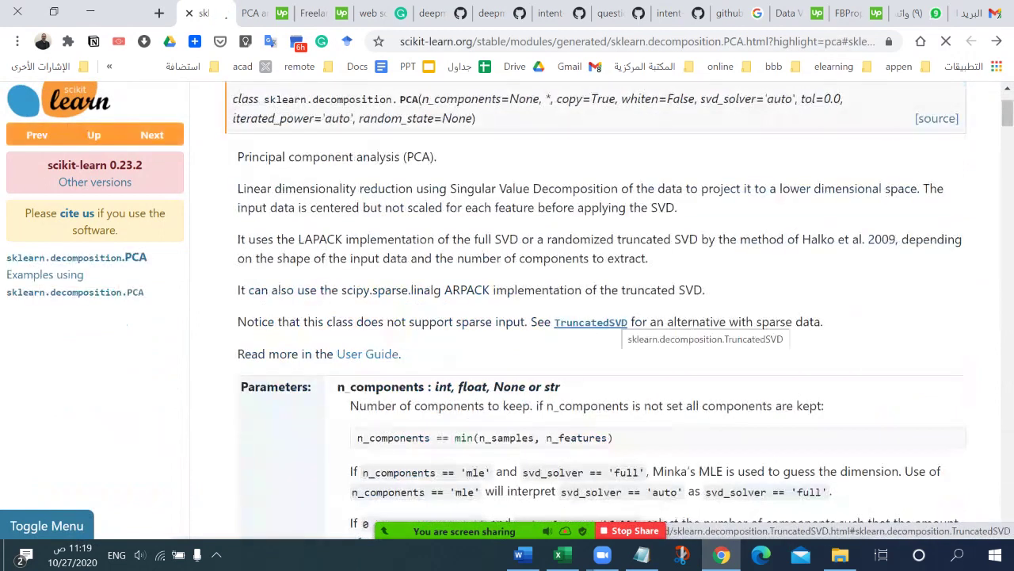
drag(252, 248, 450, 268)
drag(254, 280, 793, 281)
click(941, 320)
click(792, 280)
drag(709, 281, 933, 308)
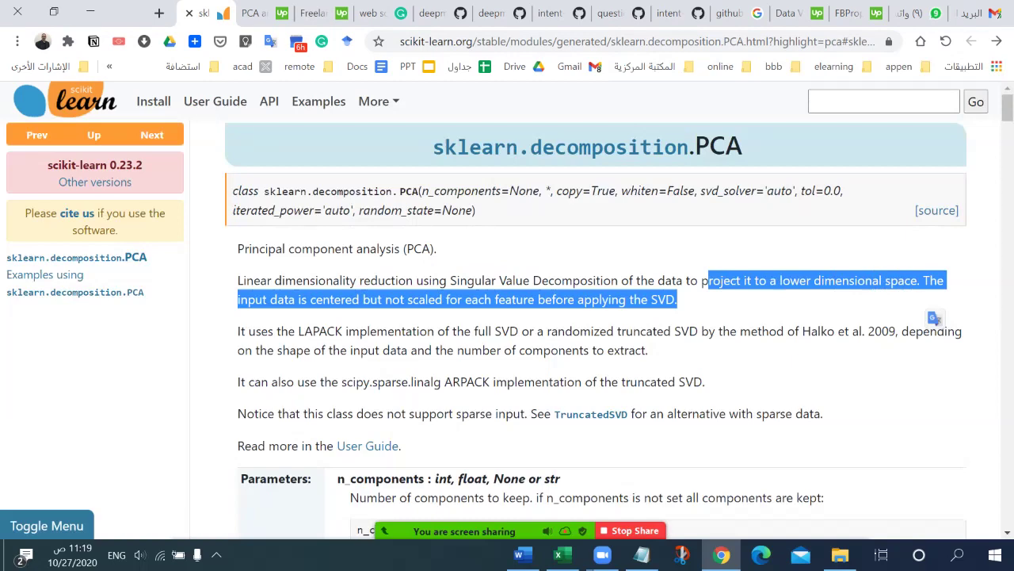
Highlight the n_components=2 argument in the PCA examples, then return to the Word brief.
scroll(933, 309, down, 1)
scroll(934, 309, down, 3)
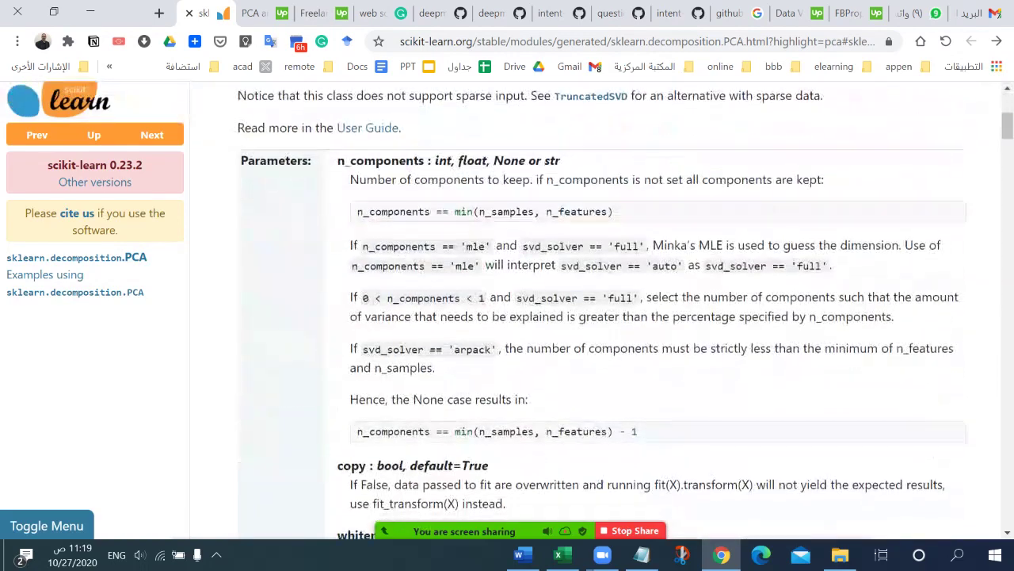
scroll(933, 309, down, 20)
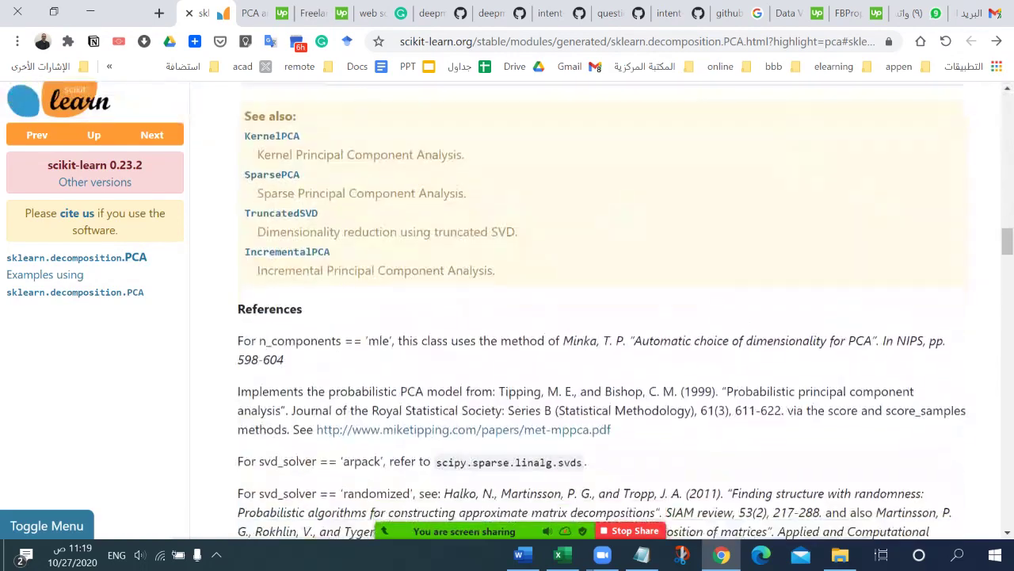
scroll(602, 309, down, 5)
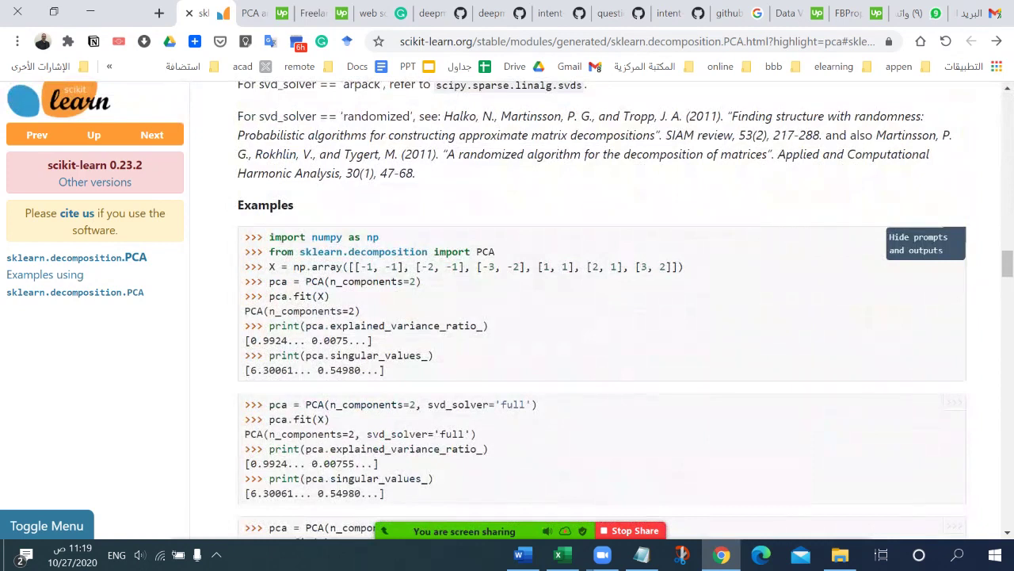
drag(293, 282, 421, 283)
click(452, 296)
drag(324, 281, 422, 282)
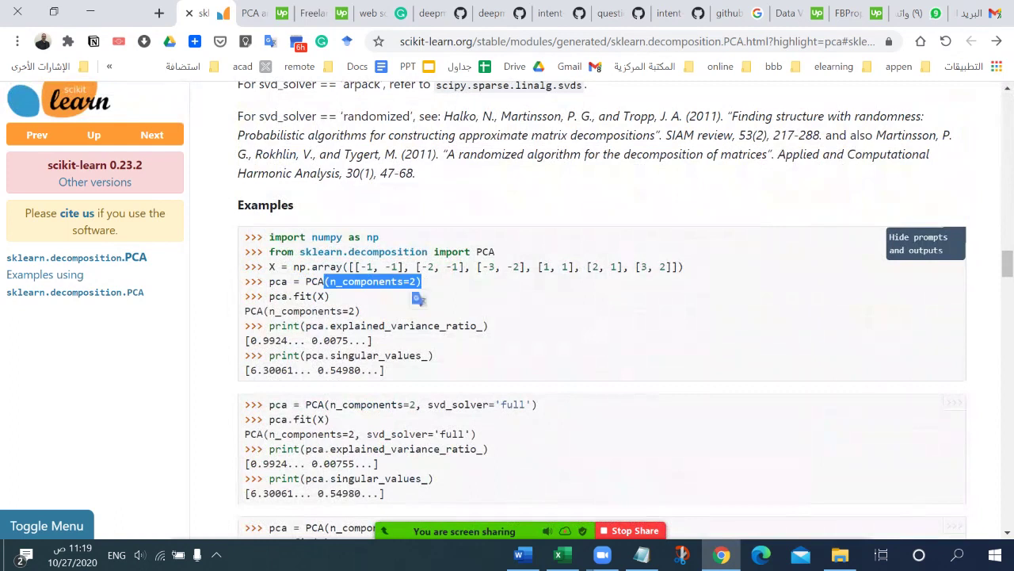
scroll(420, 300, down, 3)
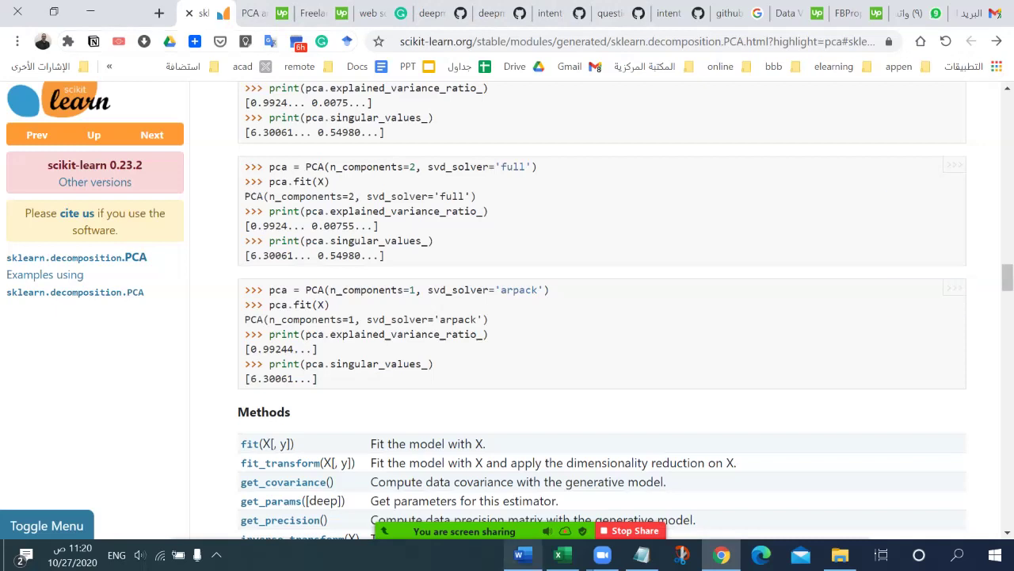
click(519, 555)
scroll(487, 317, down, 1)
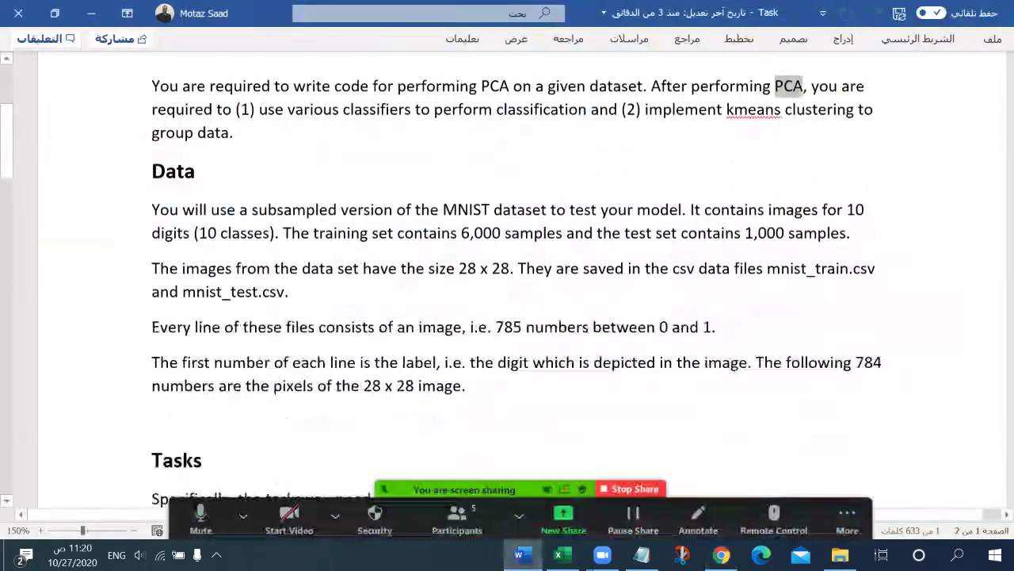
drag(459, 268, 509, 269)
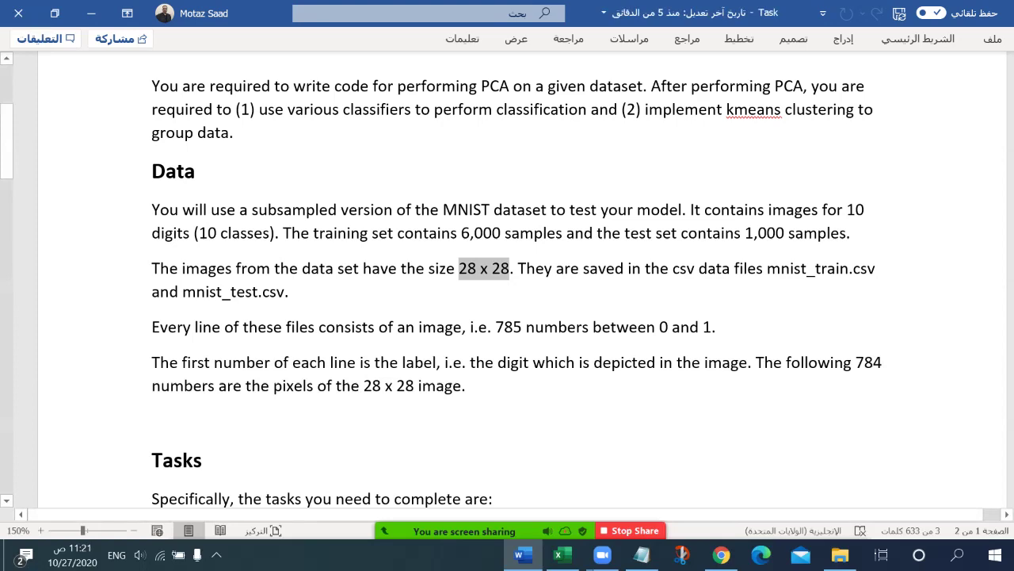
Open the scikit-learn home page in a new tab and go to the k-Means clustering guide.
click(721, 555)
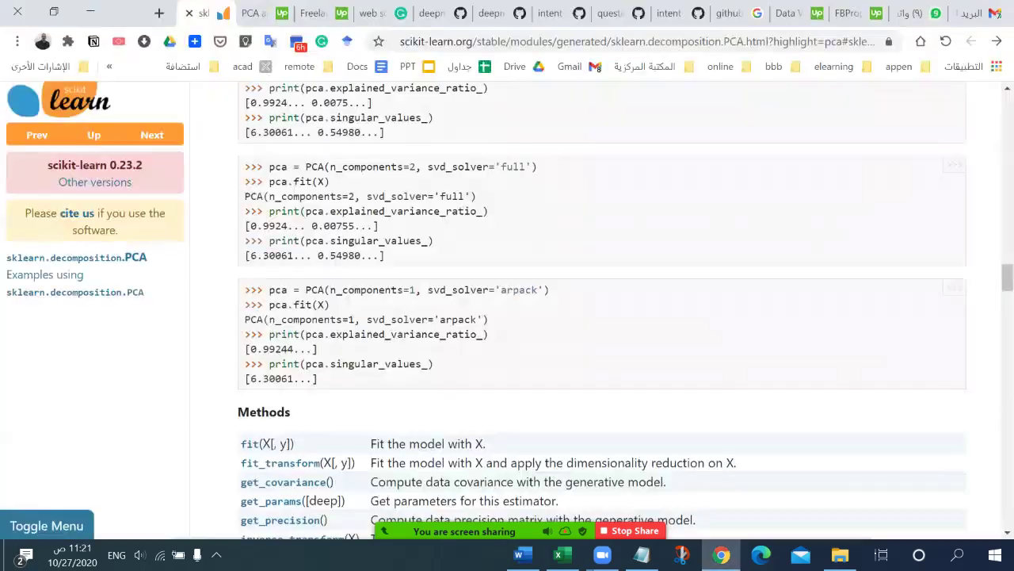
scroll(419, 380, up, 4)
scroll(418, 380, up, 10)
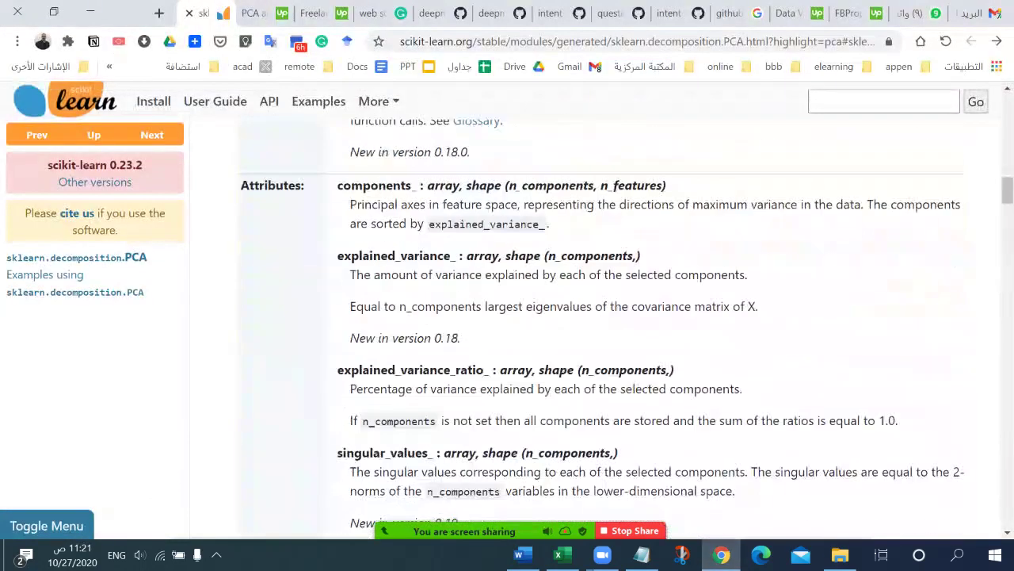
right_click(79, 101)
click(182, 113)
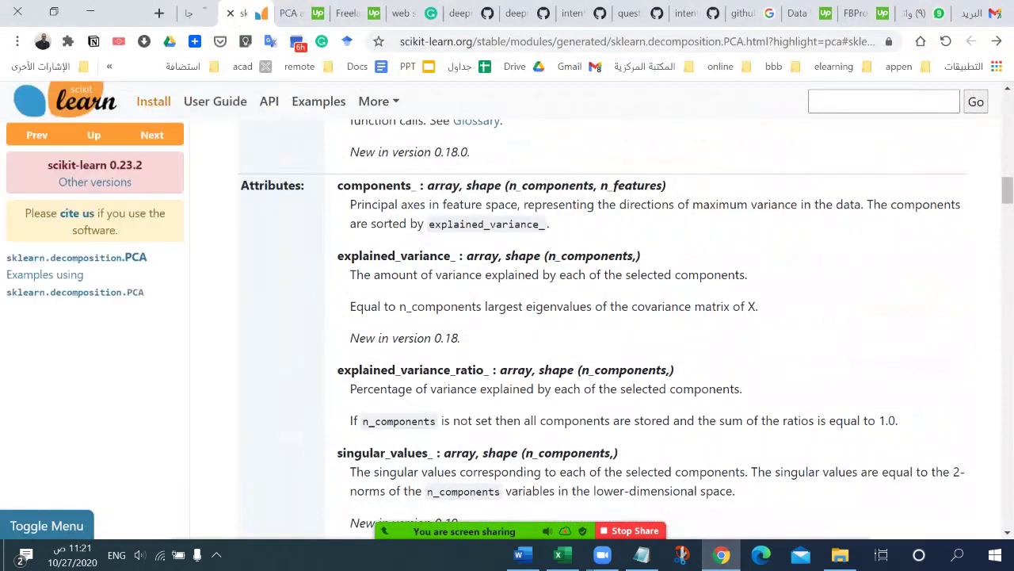
scroll(742, 155, down, 3)
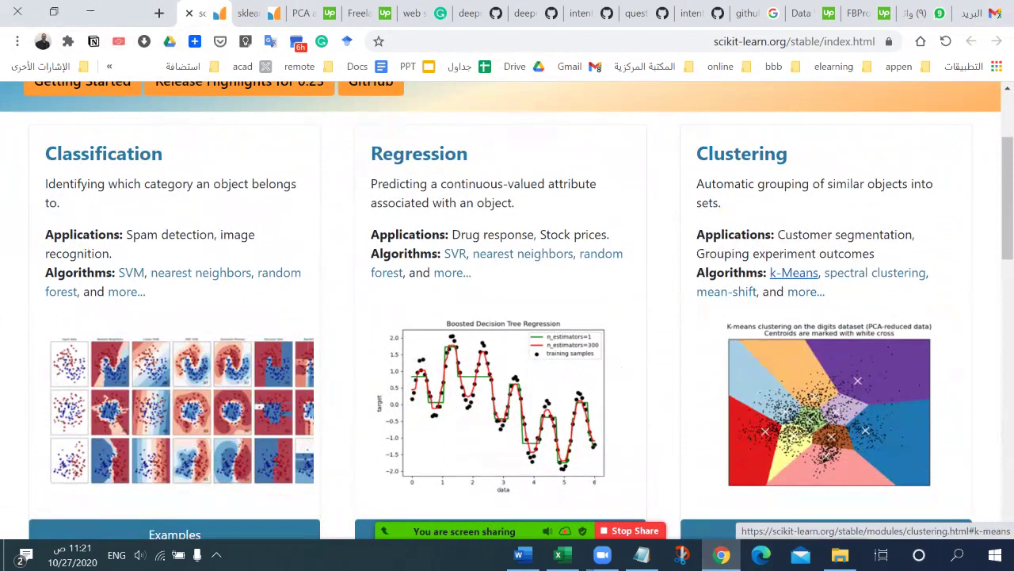
click(793, 271)
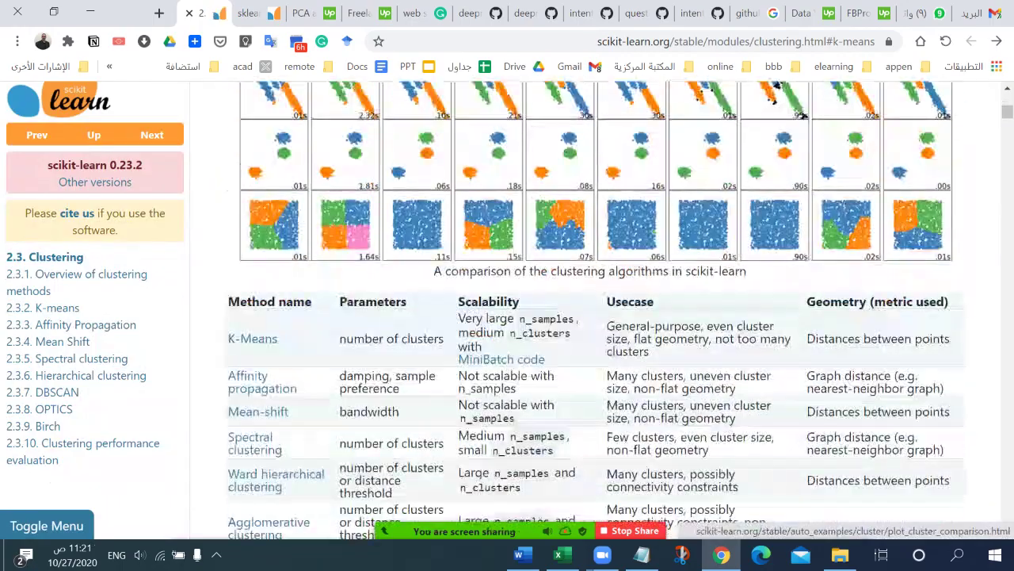
Read through the K-means section of the Clustering user guide.
scroll(594, 309, down, 20)
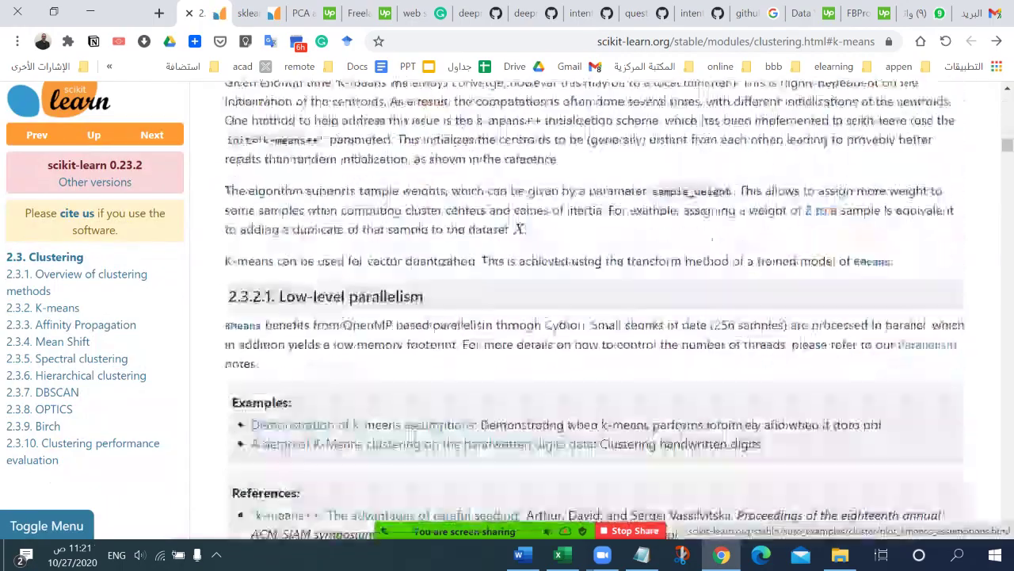
scroll(594, 309, down, 20)
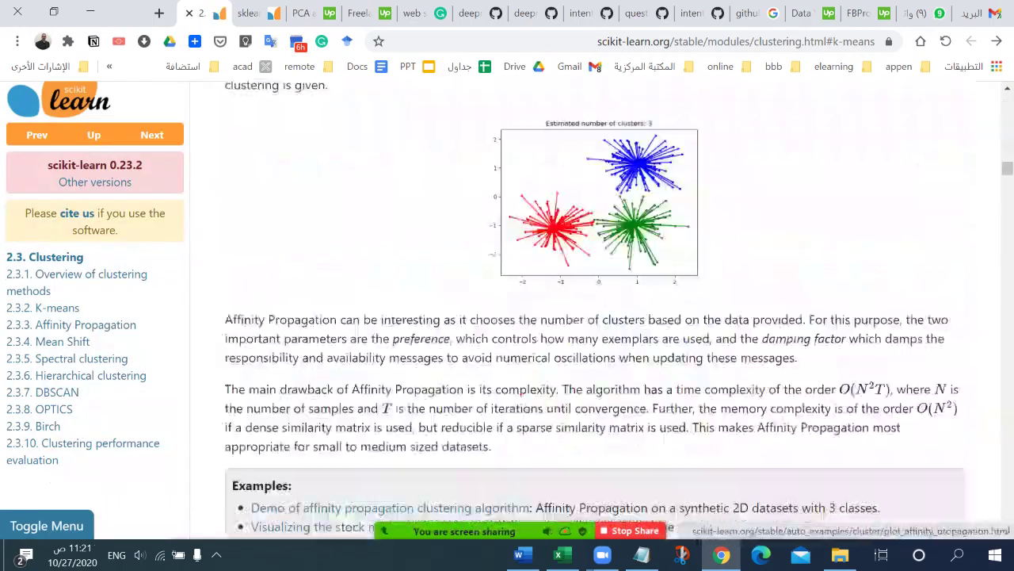
scroll(594, 309, down, 15)
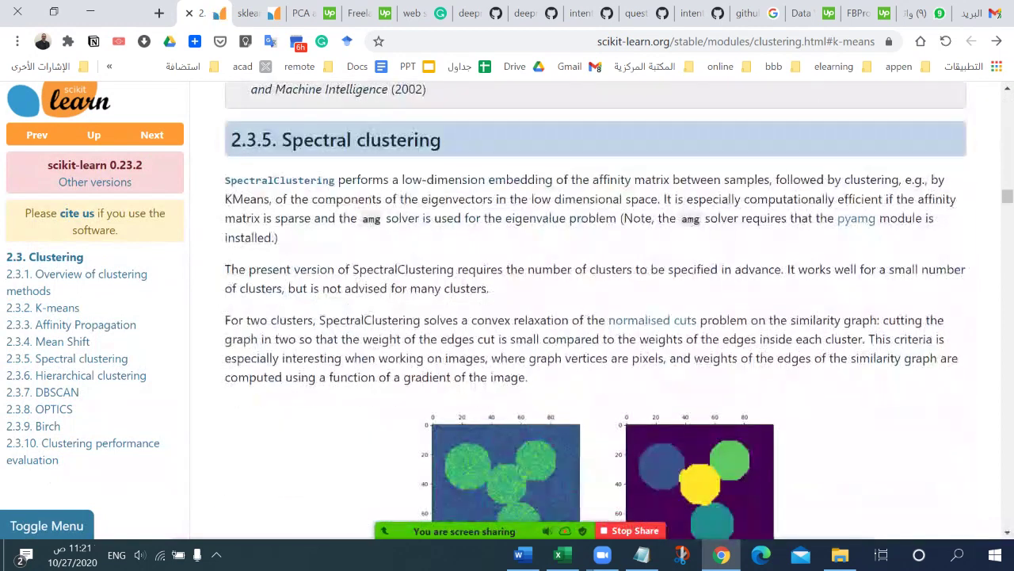
scroll(476, 316, up, 4)
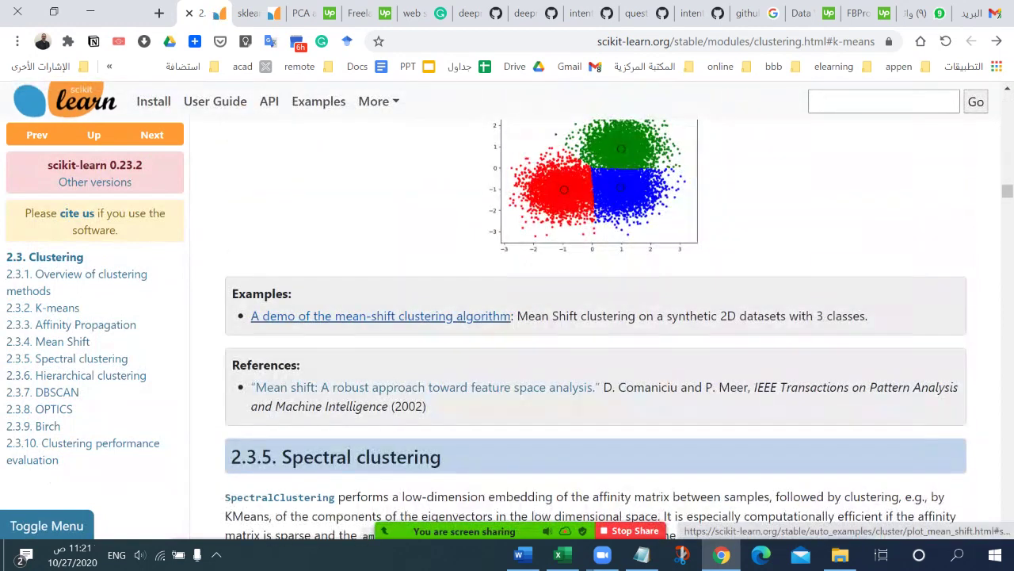
scroll(476, 316, down, 15)
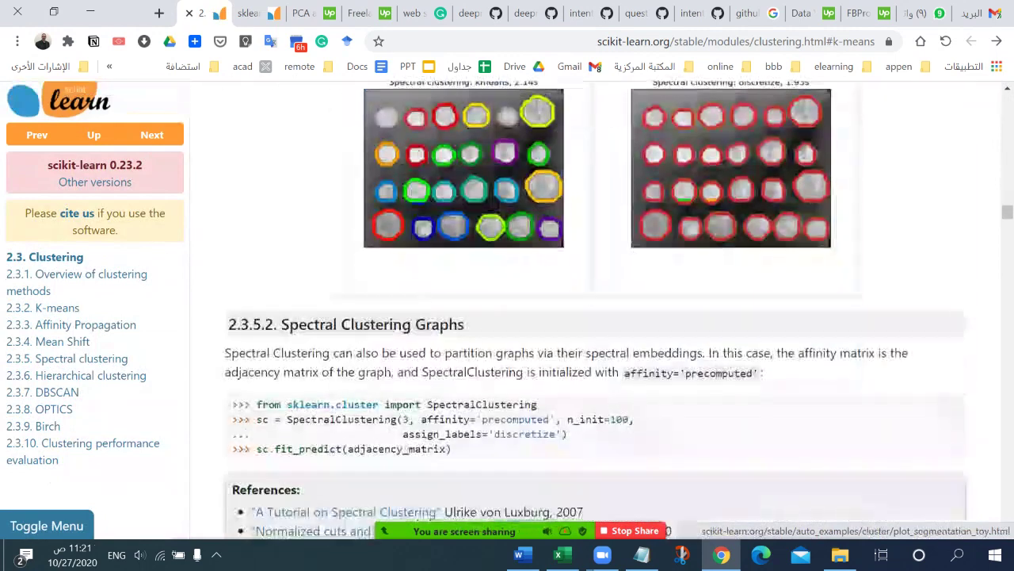
scroll(475, 316, up, 4)
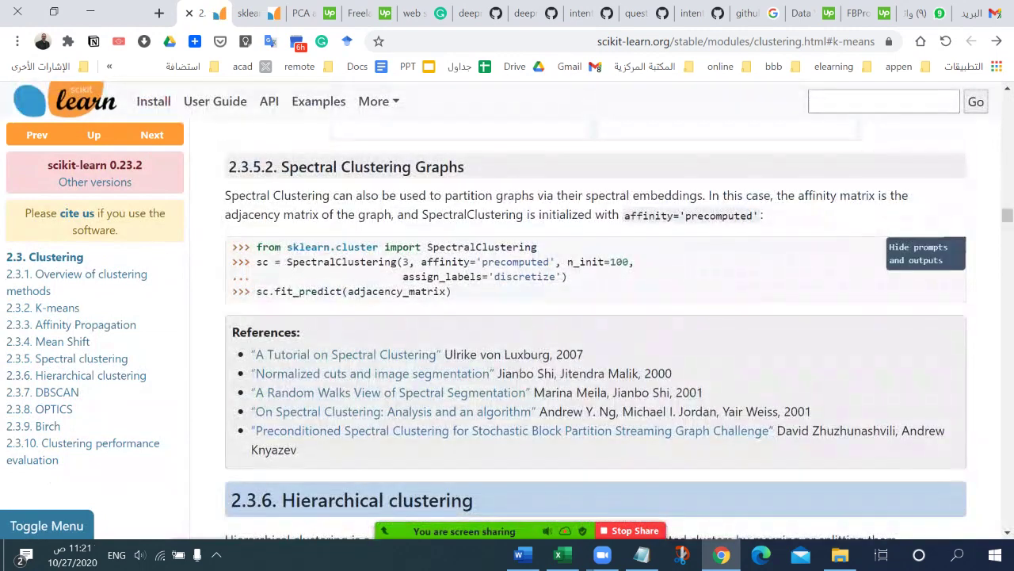
scroll(507, 315, down, 20)
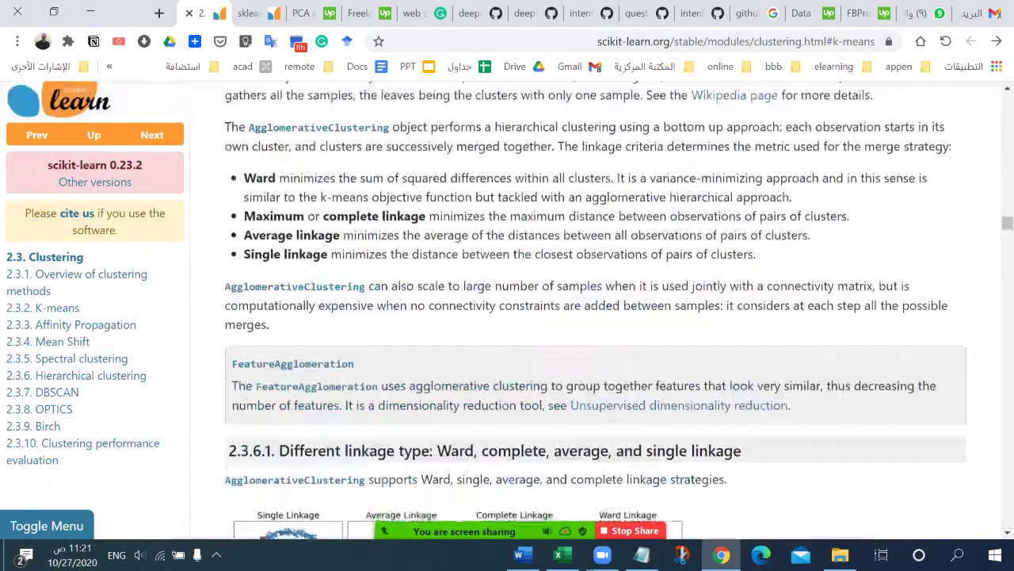
scroll(508, 315, down, 20)
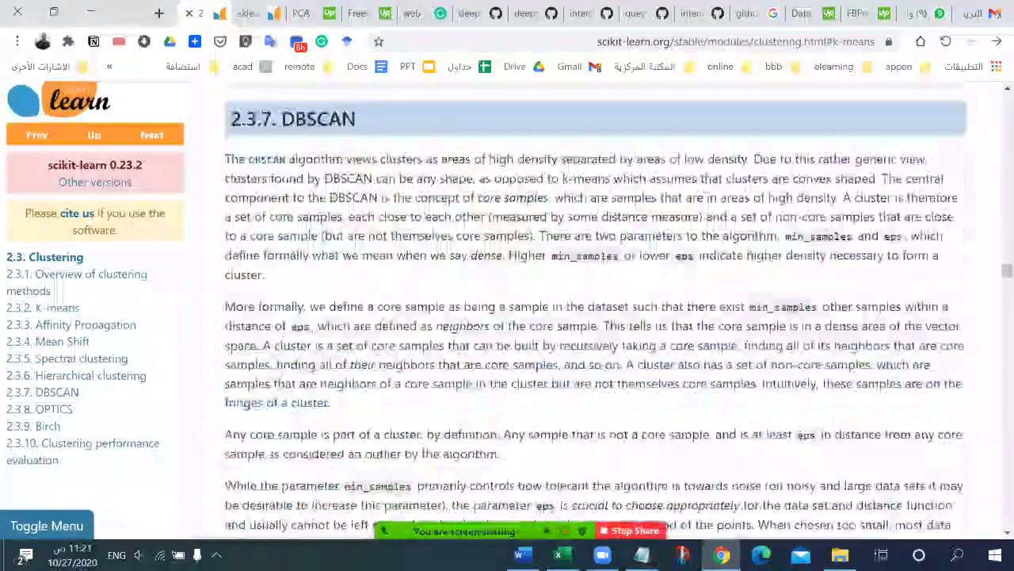
scroll(508, 316, down, 20)
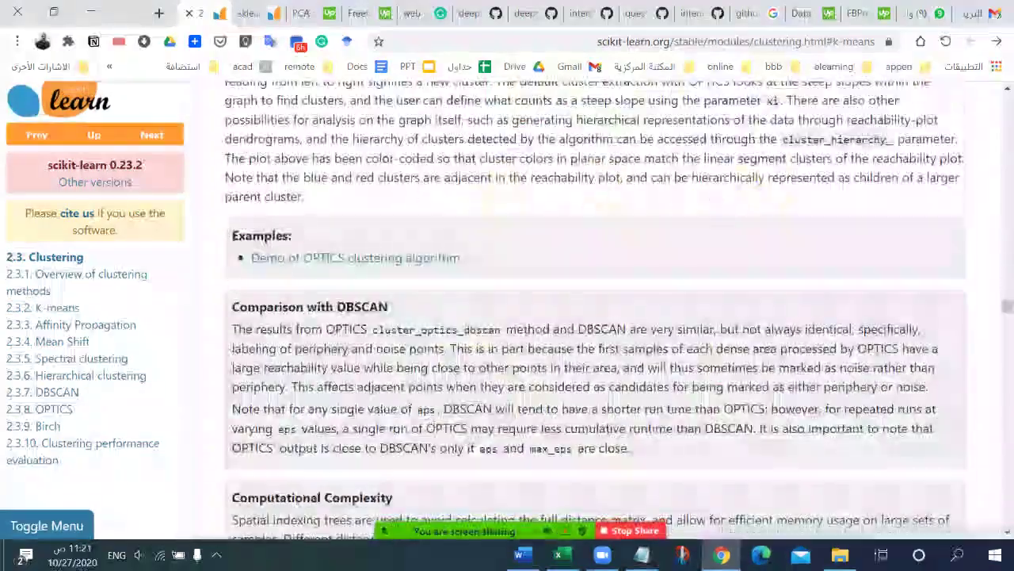
scroll(507, 316, down, 20)
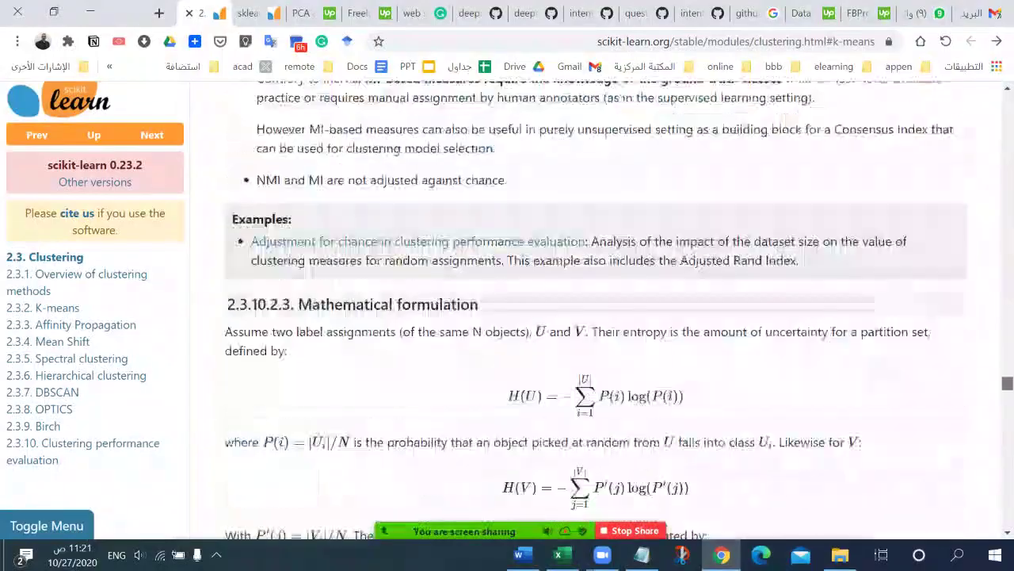
scroll(507, 315, down, 20)
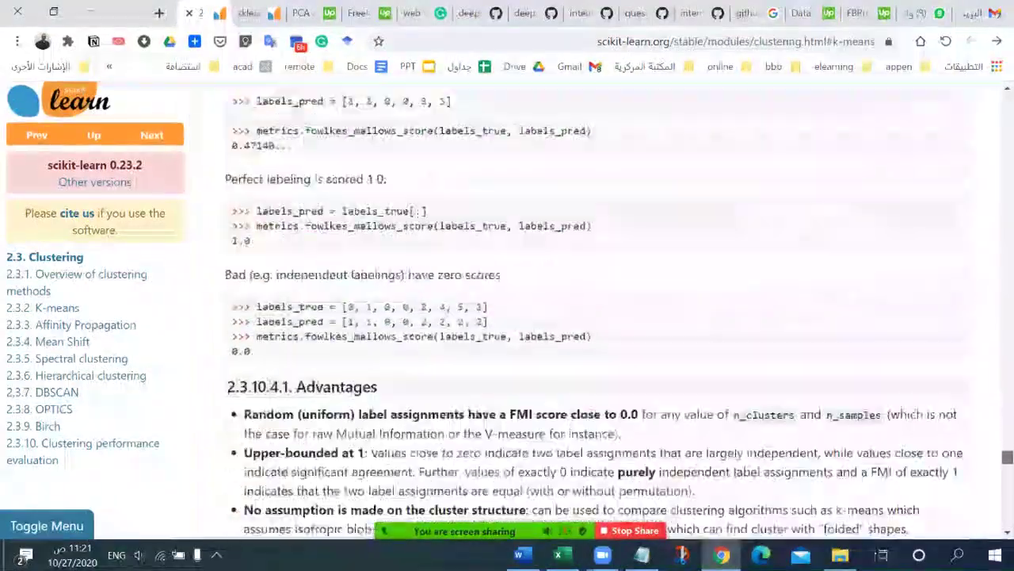
scroll(507, 316, up, 8)
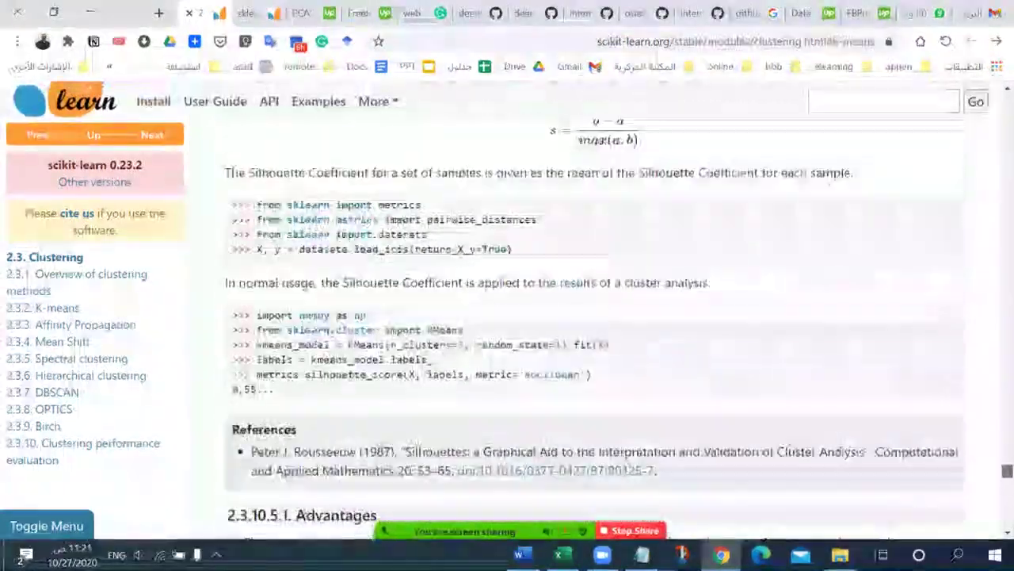
scroll(507, 315, down, 7)
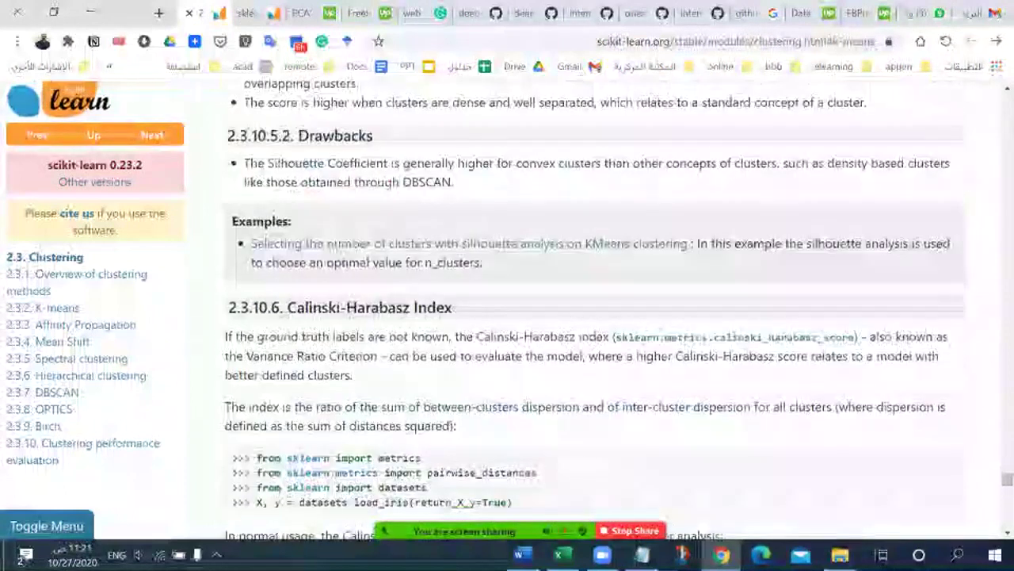
Reload the guide and read on to Mini Batch K-Means and its KMeans comparison.
key(F5)
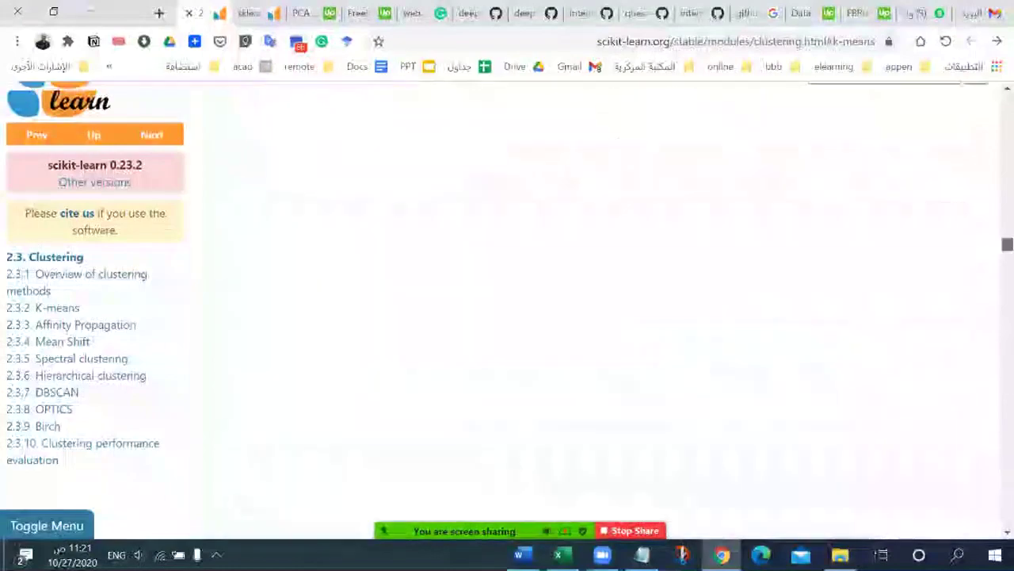
scroll(602, 317, down, 7)
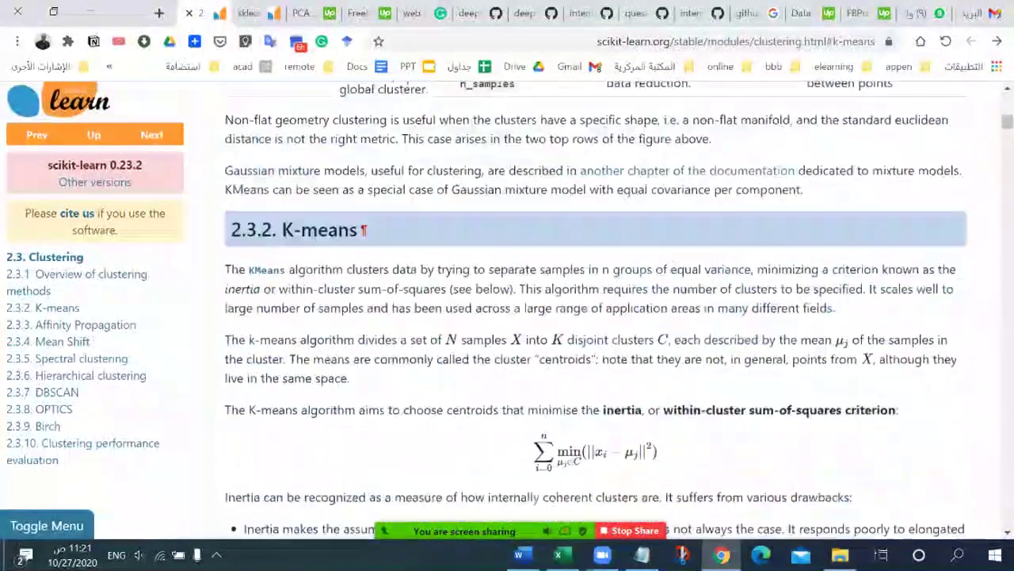
scroll(602, 317, down, 6)
scroll(595, 317, down, 15)
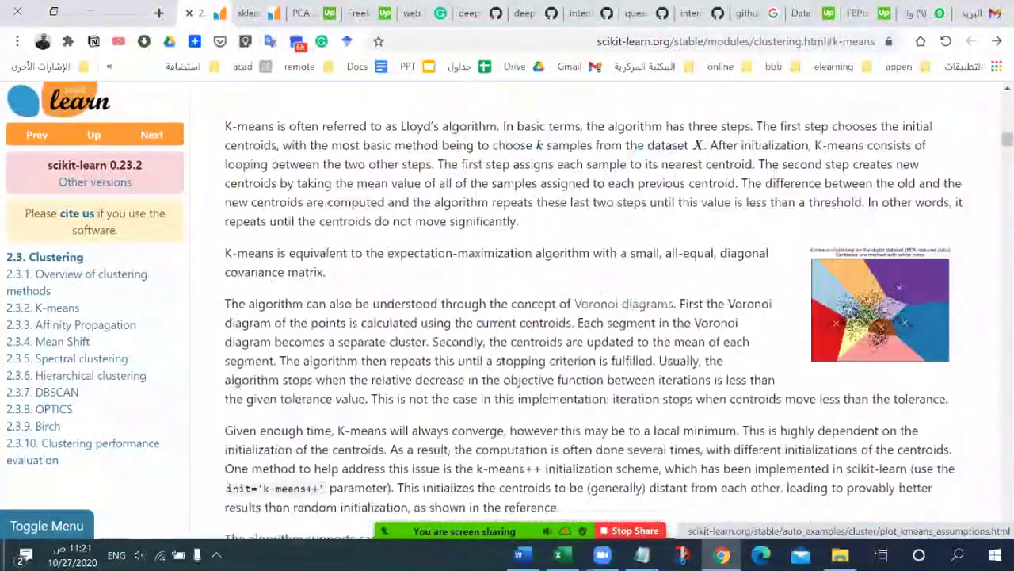
scroll(595, 317, up, 3)
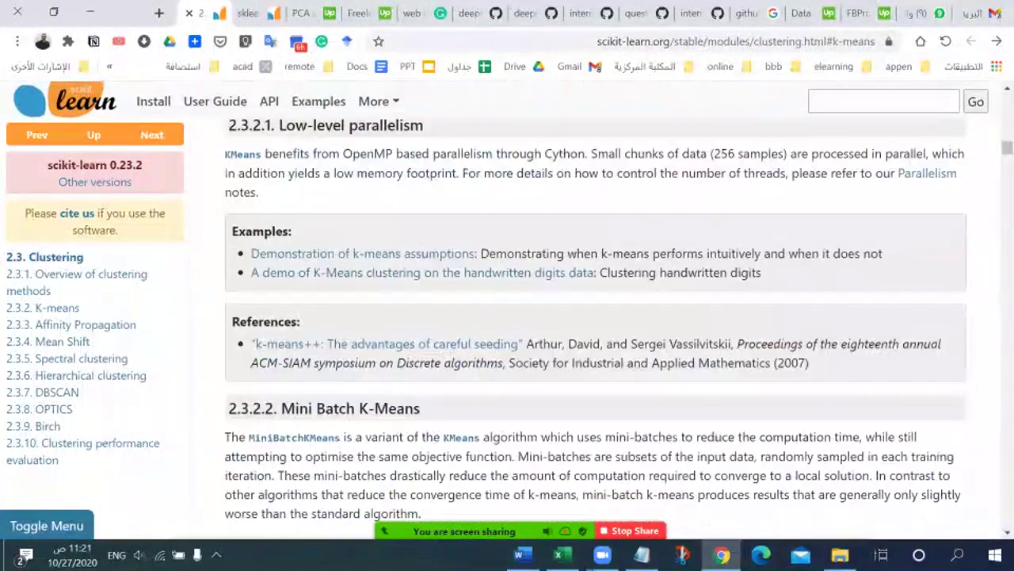
scroll(594, 317, down, 6)
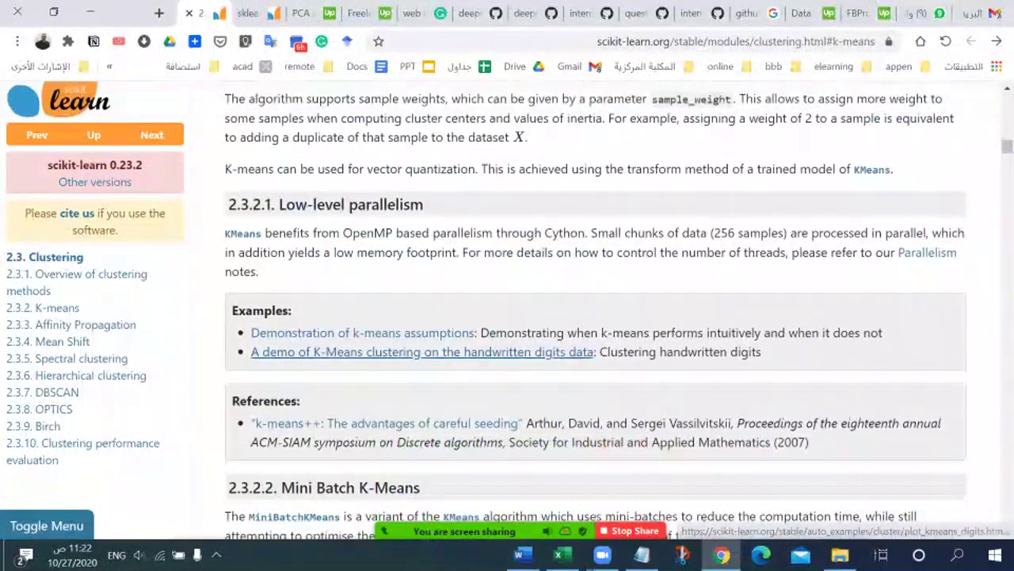
scroll(452, 289, down, 5)
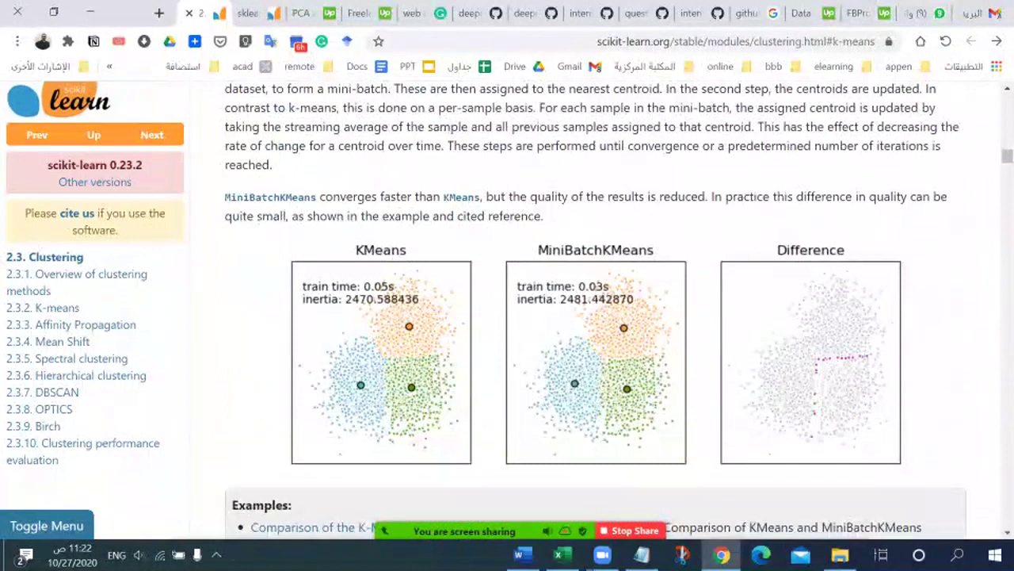
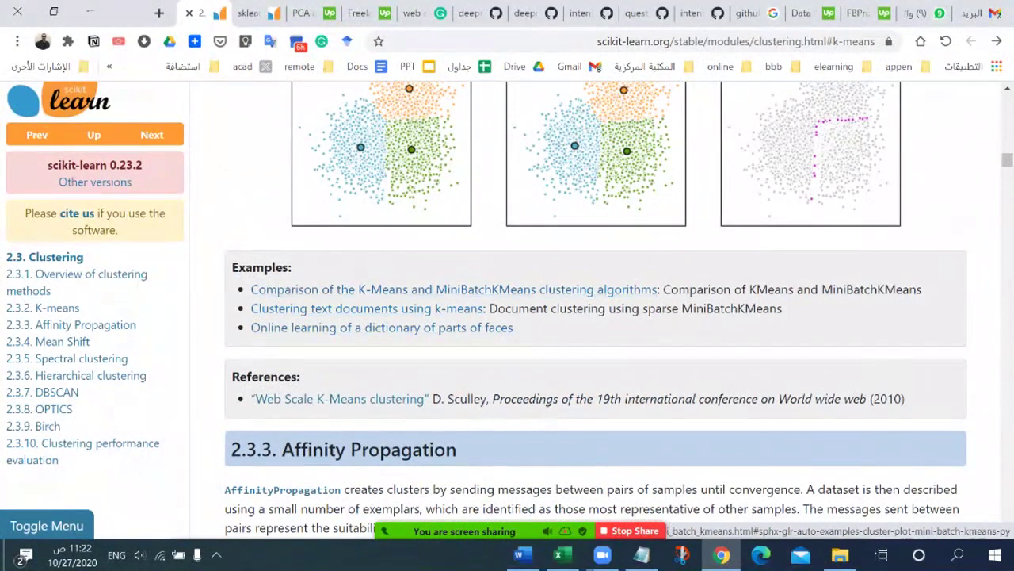
Skim the clustering guide past Hierarchical clustering, selecting the SpectralClustering class name along the way.
scroll(397, 289, down, 3)
scroll(595, 309, down, 9)
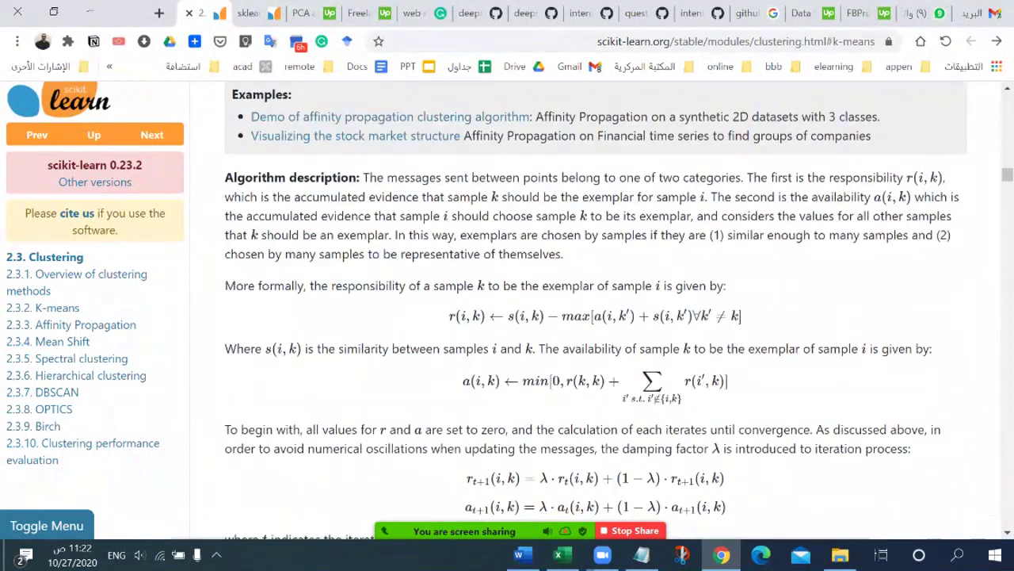
scroll(595, 309, up, 2)
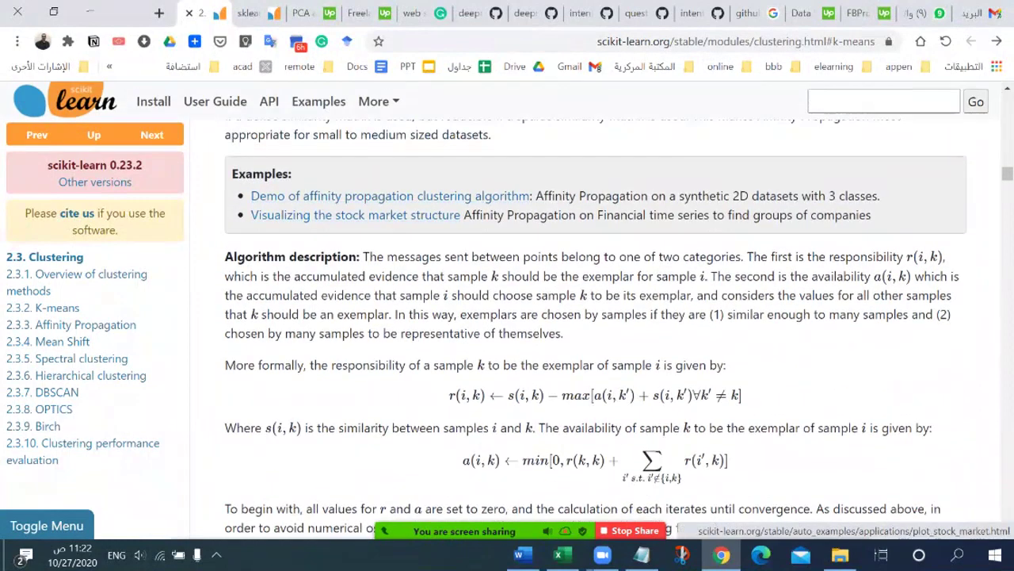
scroll(357, 216, down, 3)
scroll(383, 184, down, 3)
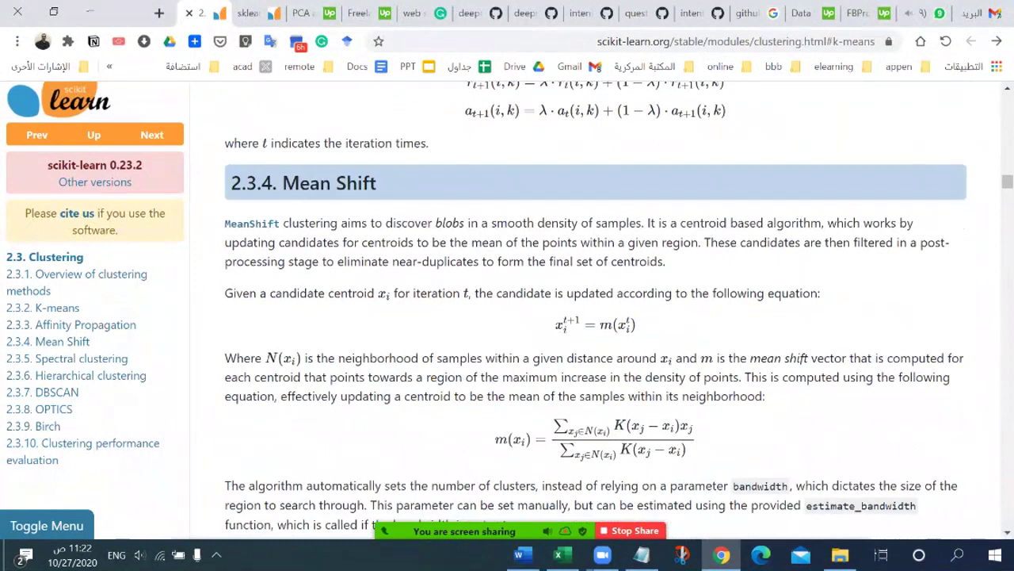
scroll(384, 184, down, 4)
scroll(594, 309, down, 4)
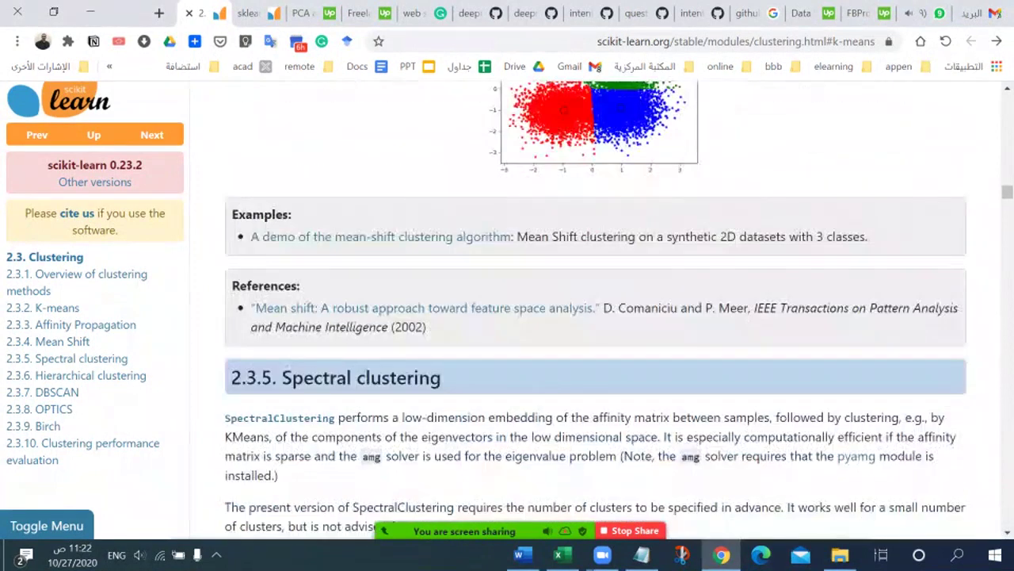
scroll(412, 378, down, 1)
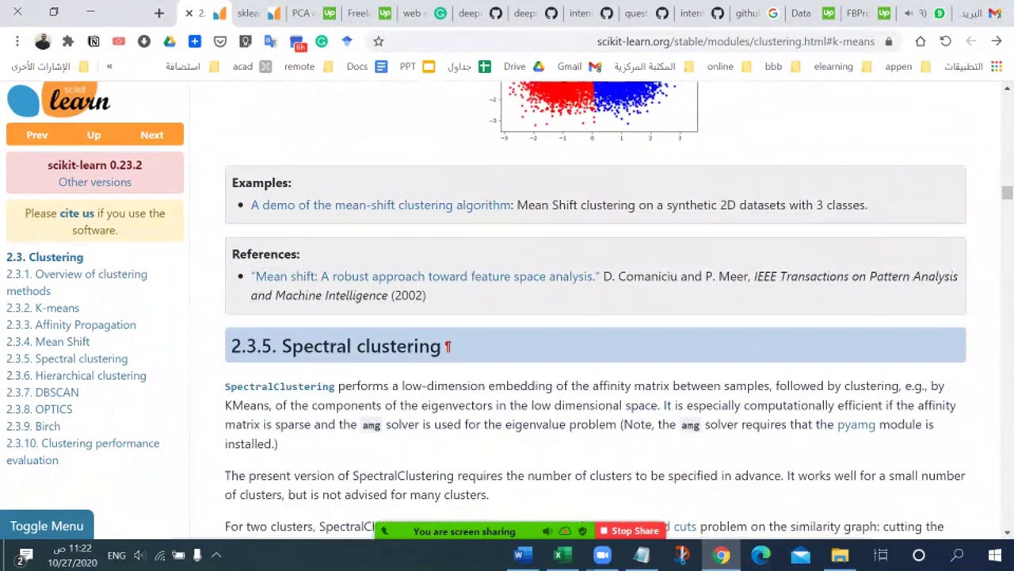
scroll(412, 341, down, 8)
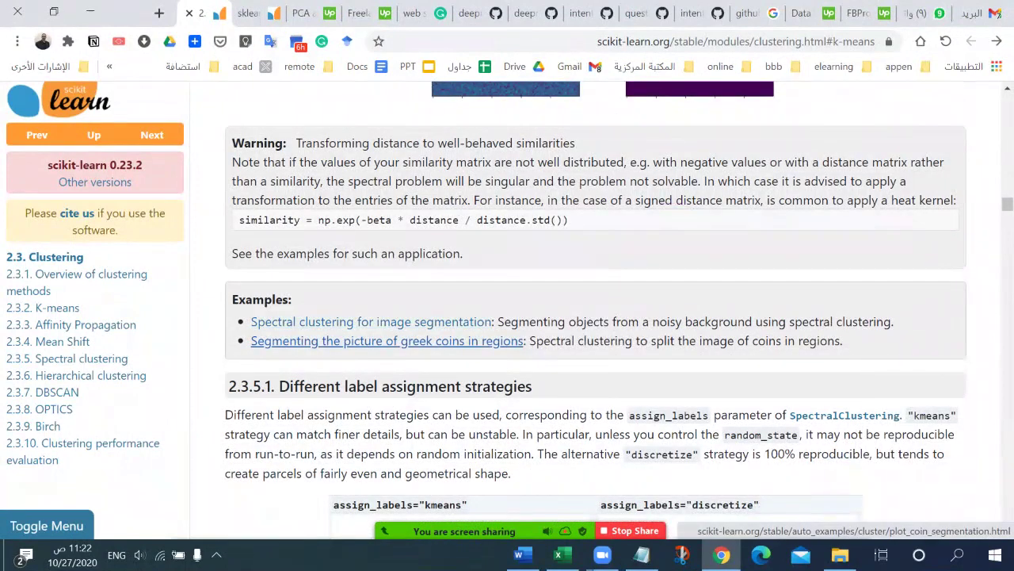
scroll(412, 341, down, 7)
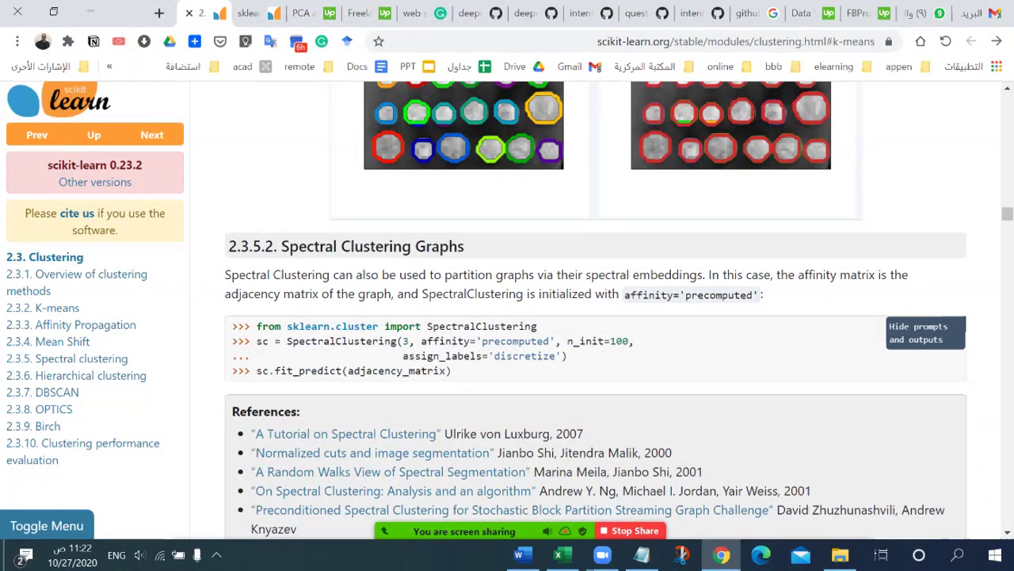
double_click(482, 326)
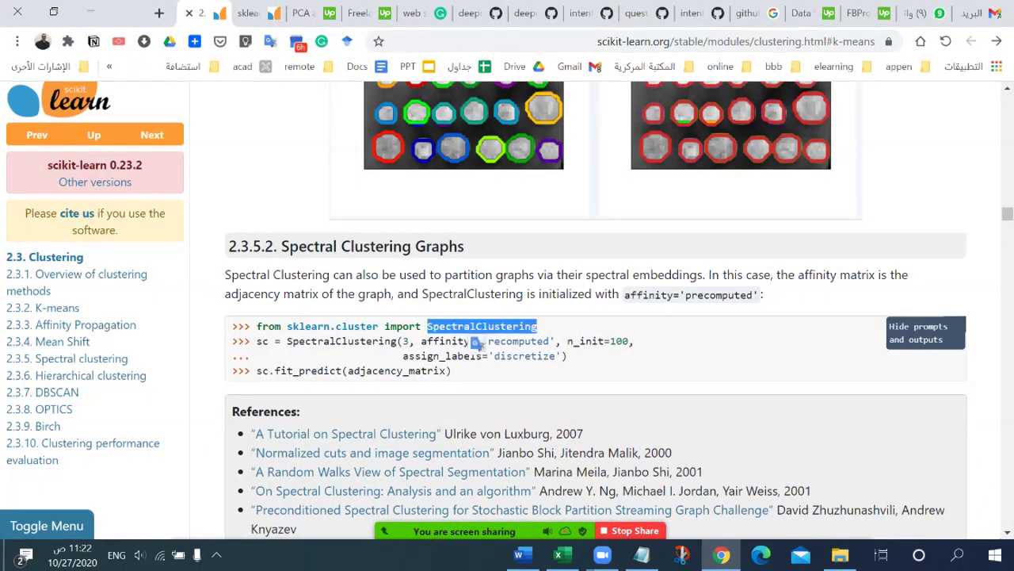
scroll(475, 333, down, 5)
scroll(596, 310, down, 2)
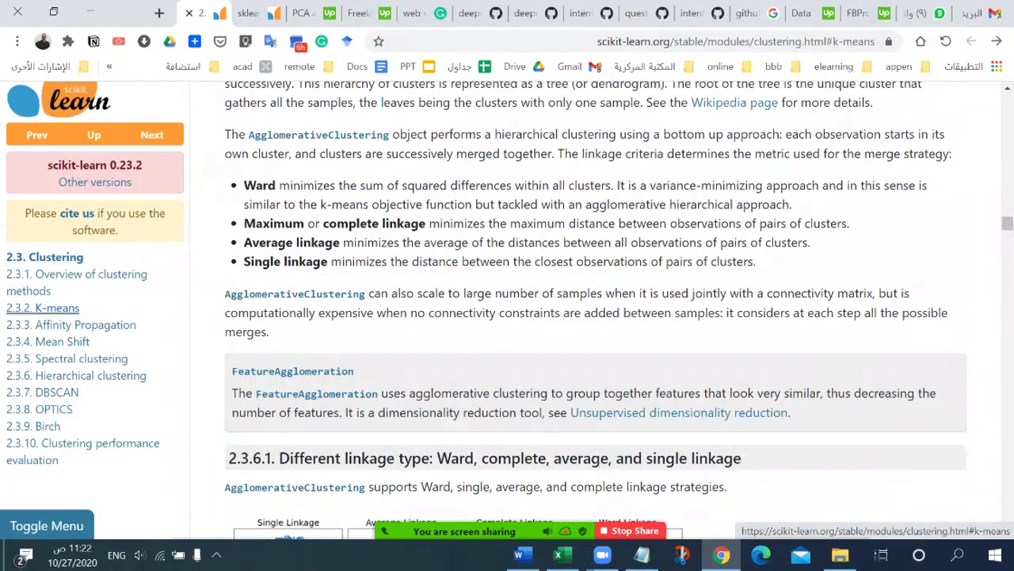
Jump to 2.3.2 K-means and scroll down to its Low-level parallelism notes.
click(42, 308)
scroll(500, 317, down, 10)
scroll(500, 317, down, 7)
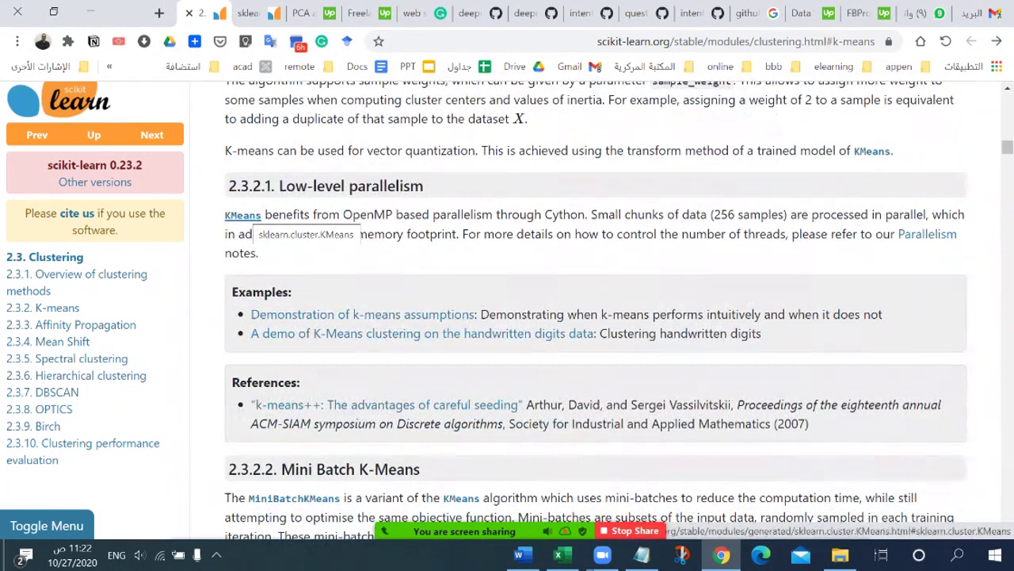
Open the sklearn.cluster.KMeans API reference page and scroll to its Examples code.
click(243, 215)
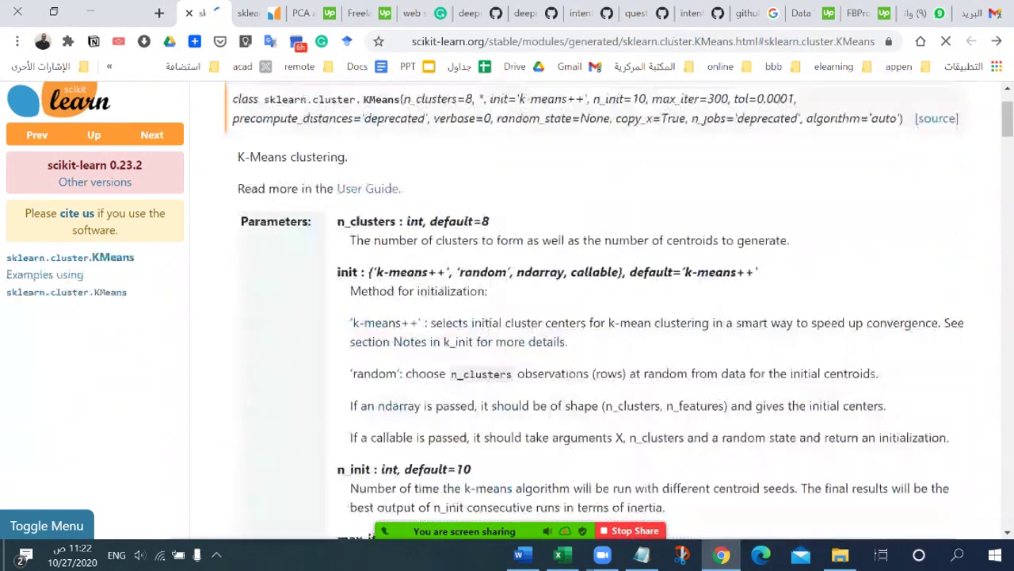
scroll(602, 309, down, 20)
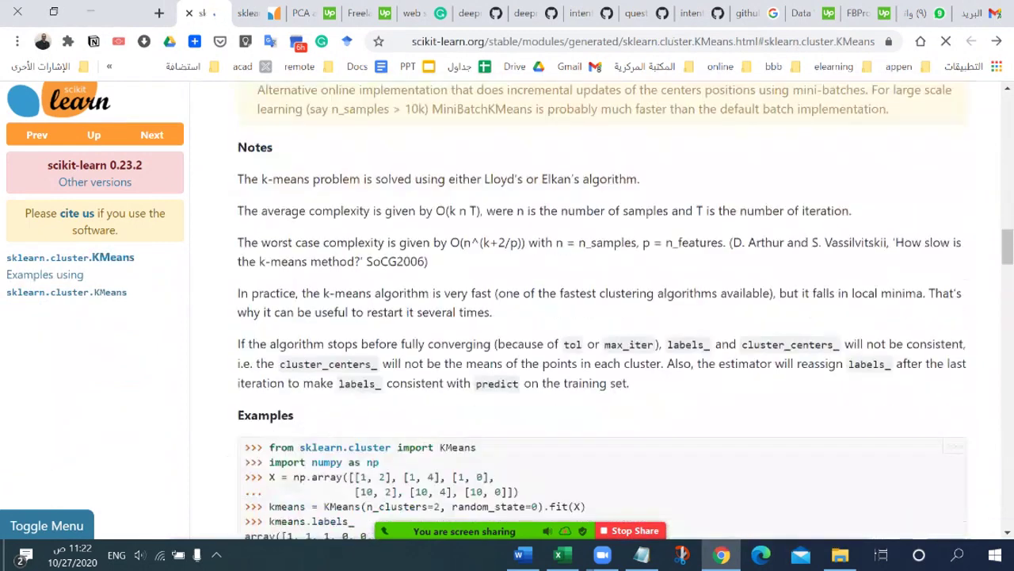
scroll(602, 309, down, 4)
scroll(603, 309, up, 8)
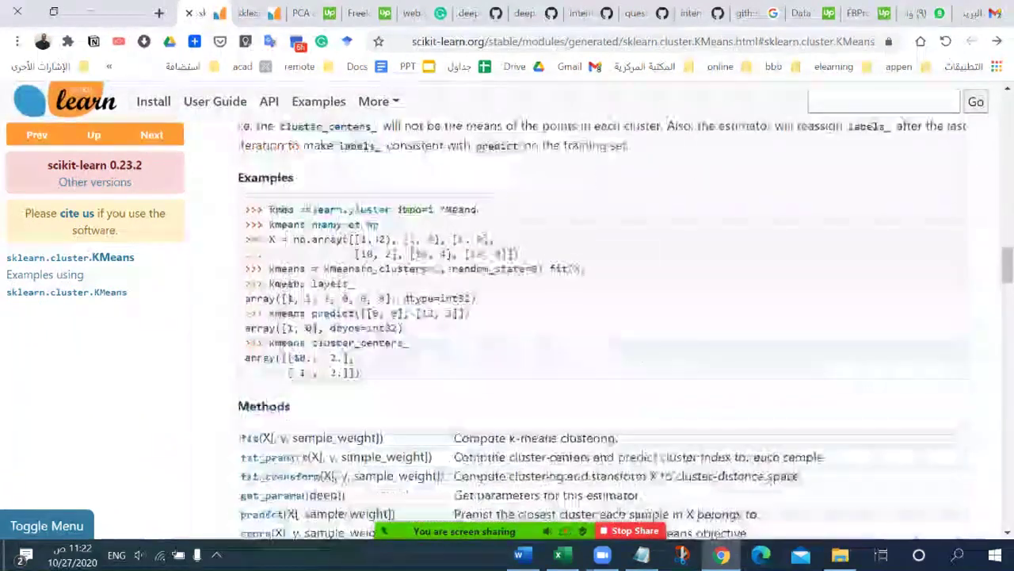
Highlight the sample data, n_clusters=2 constructor call, cluster_centers_ line and output array in the example.
drag(293, 239, 495, 239)
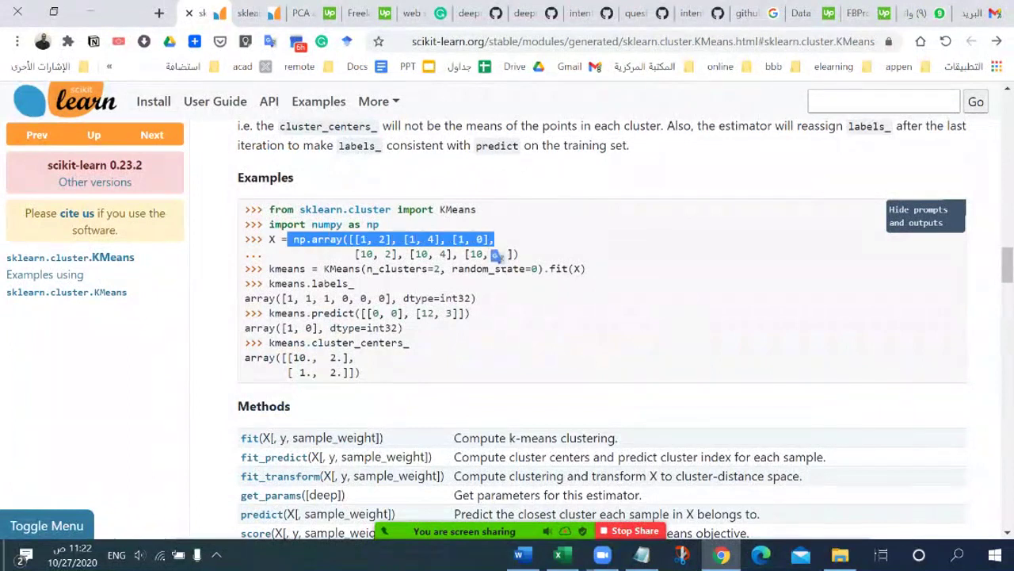
click(497, 255)
drag(342, 270, 273, 270)
drag(372, 269, 270, 342)
drag(269, 342, 410, 342)
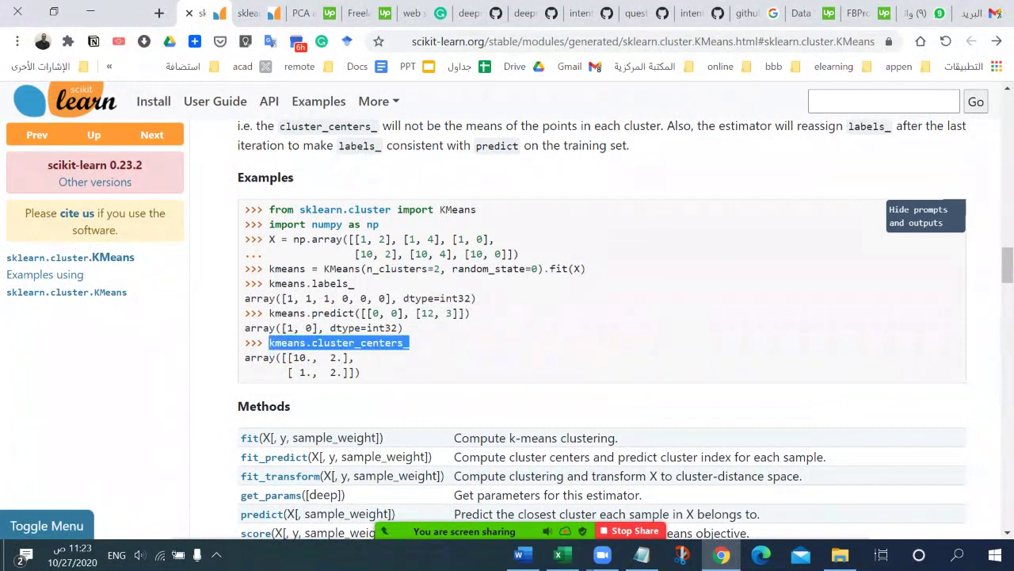
click(419, 331)
drag(244, 352, 361, 374)
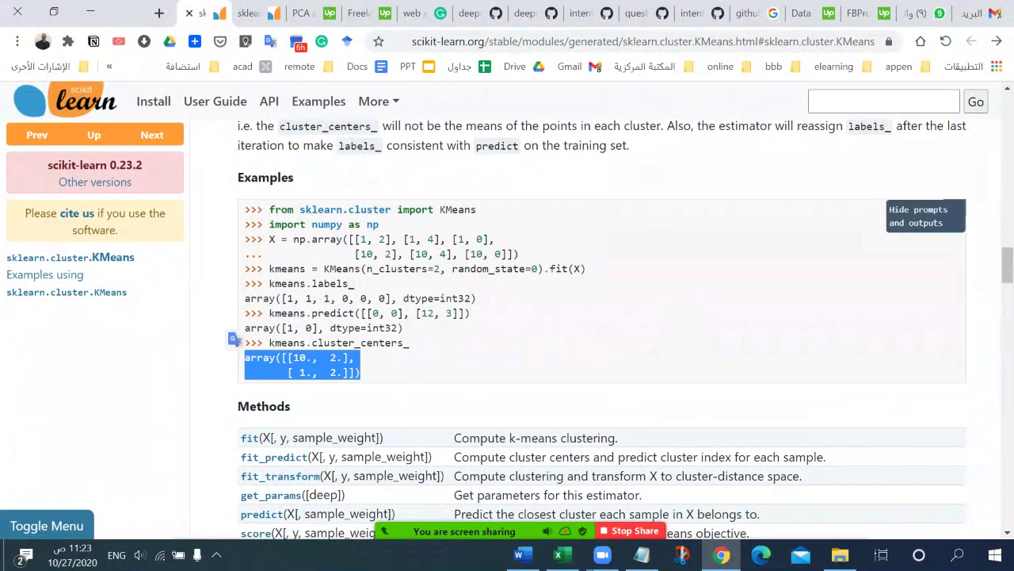
Return to the top of the KMeans page and switch to the Word requirements document.
scroll(602, 317, down, 10)
scroll(602, 317, down, 5)
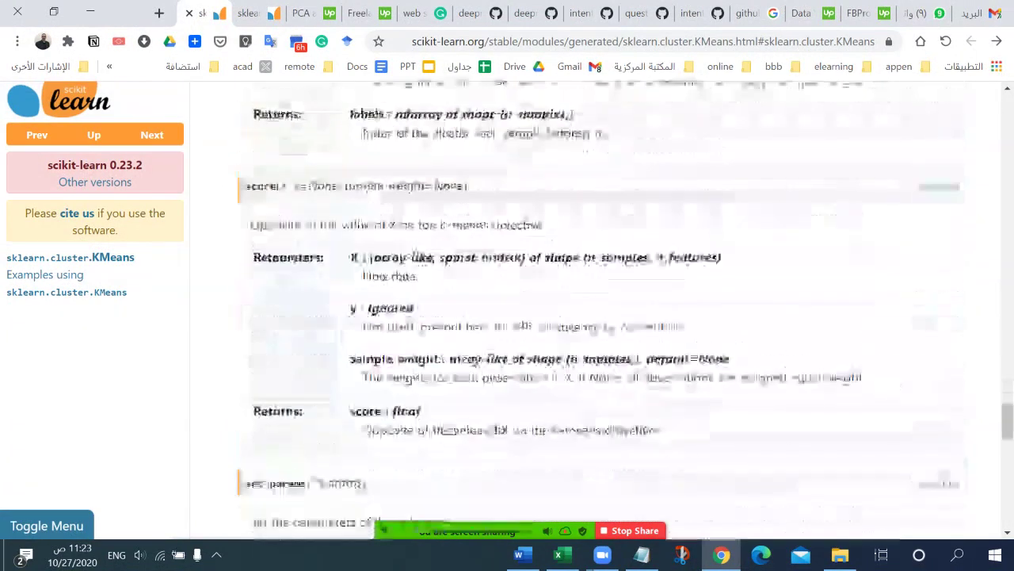
scroll(602, 317, up, 7)
scroll(603, 317, up, 10)
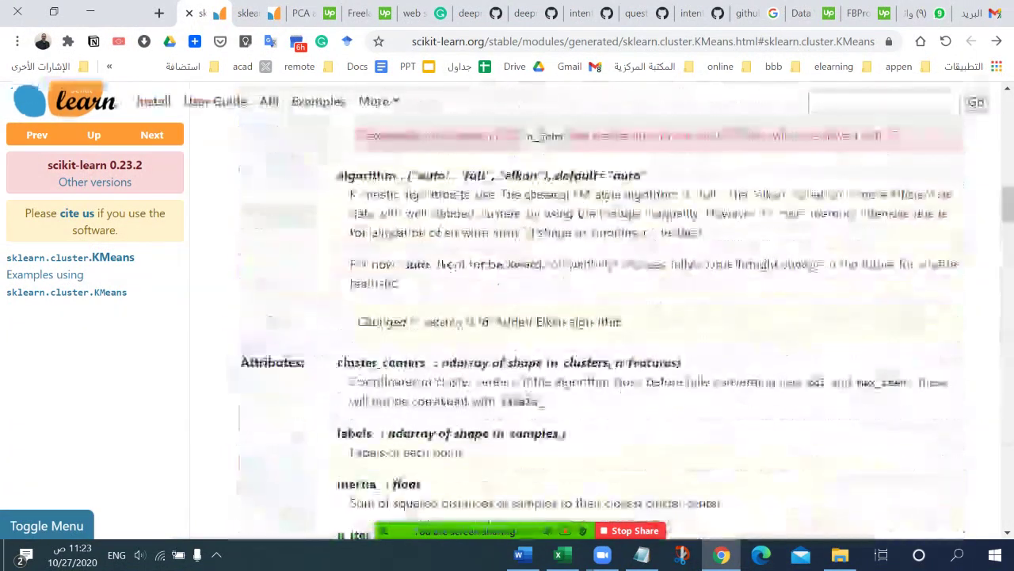
scroll(603, 317, up, 10)
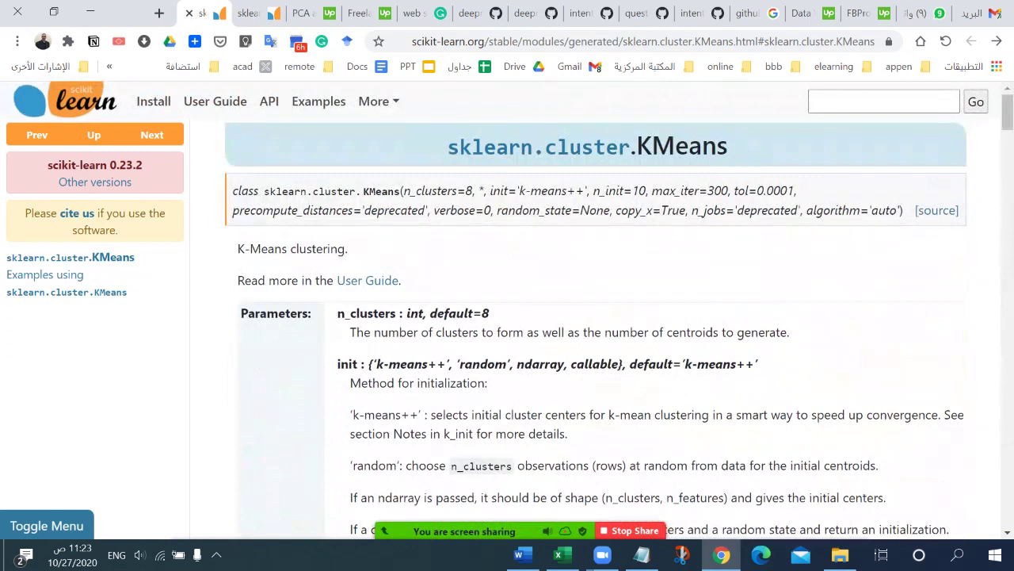
key(alt+Tab)
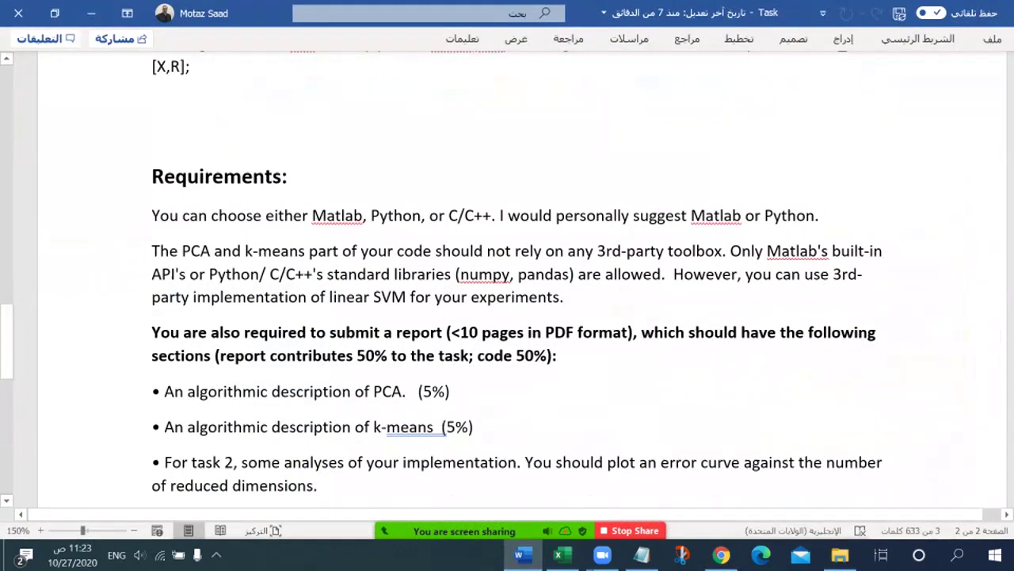
double_click(328, 215)
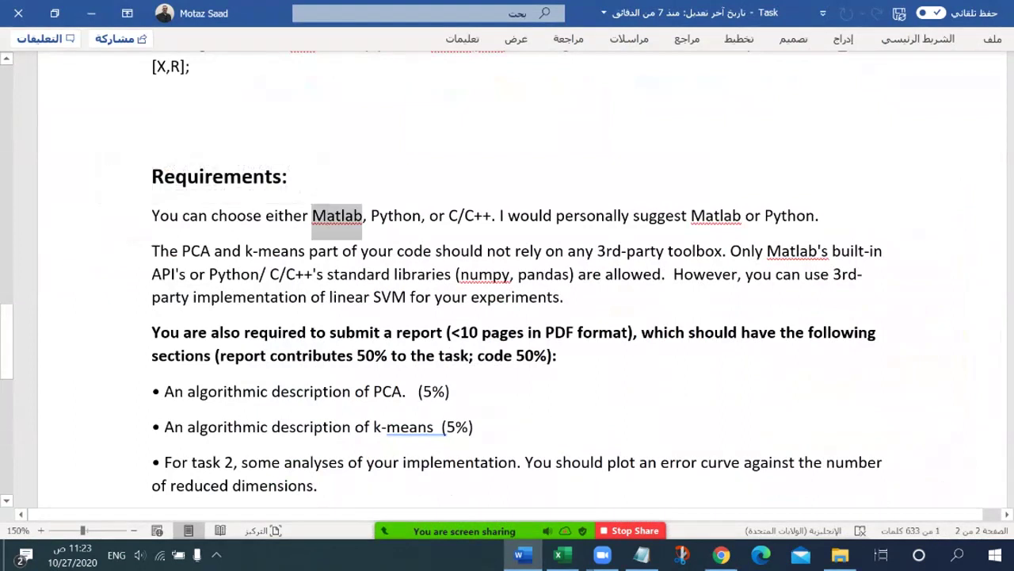
double_click(389, 215)
click(485, 215)
double_click(389, 214)
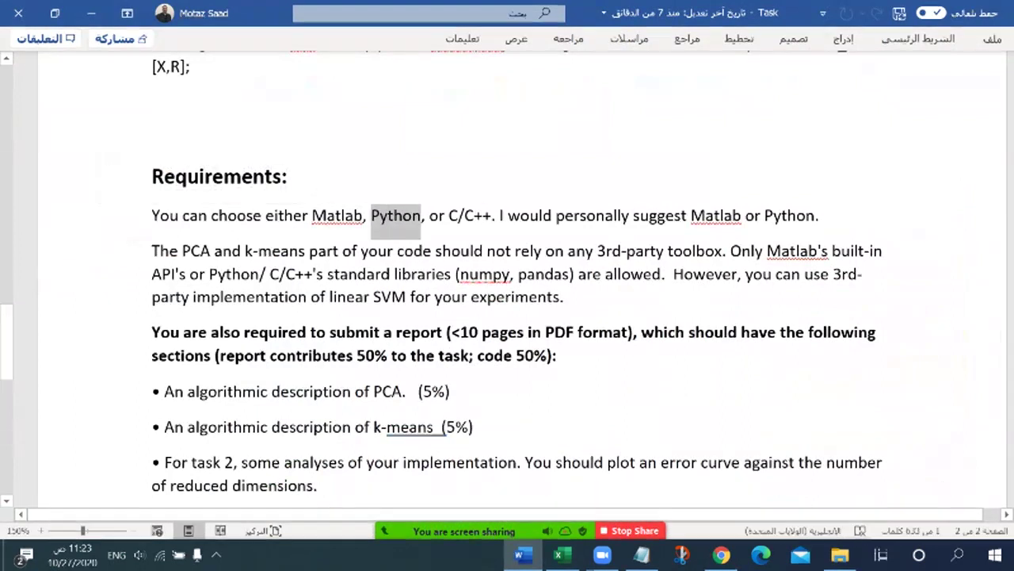
scroll(507, 277, down, 1)
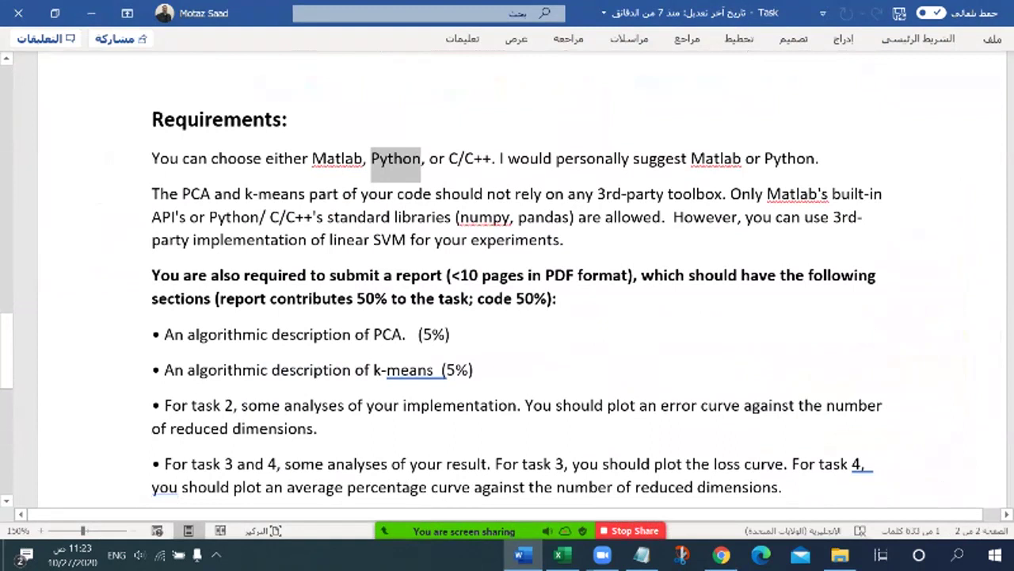
click(152, 194)
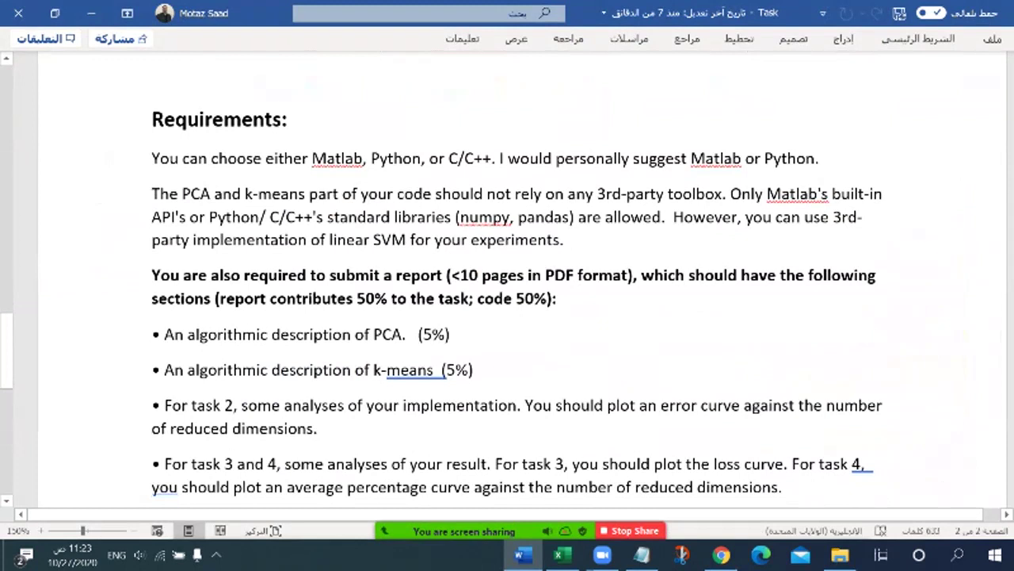
drag(435, 194, 723, 194)
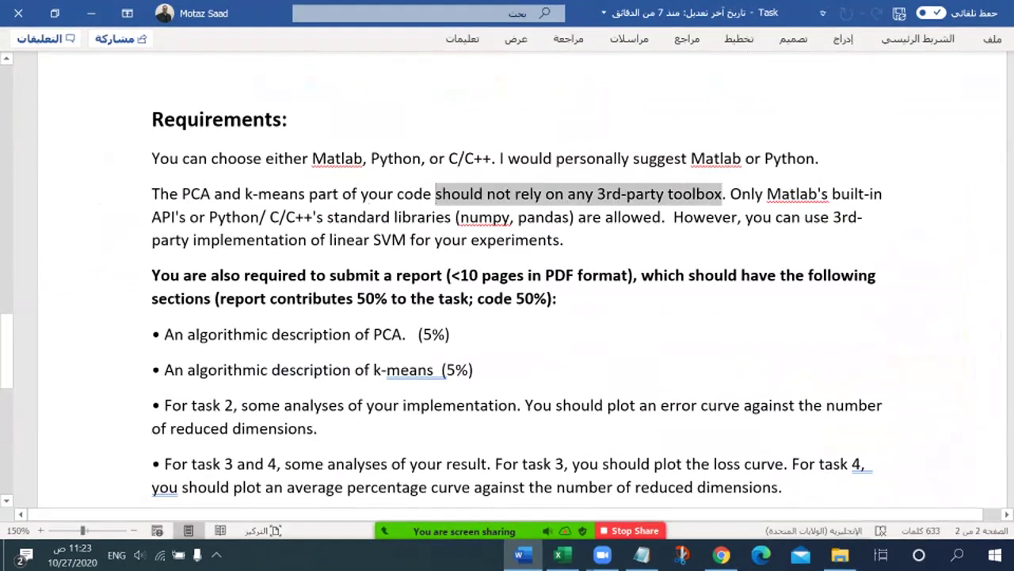
click(411, 217)
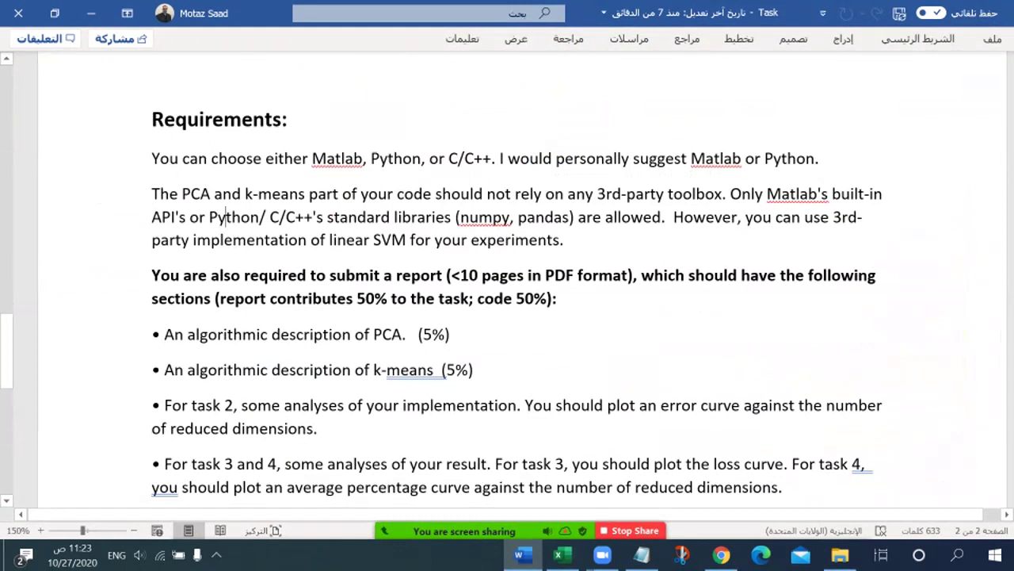
scroll(507, 293, down, 1)
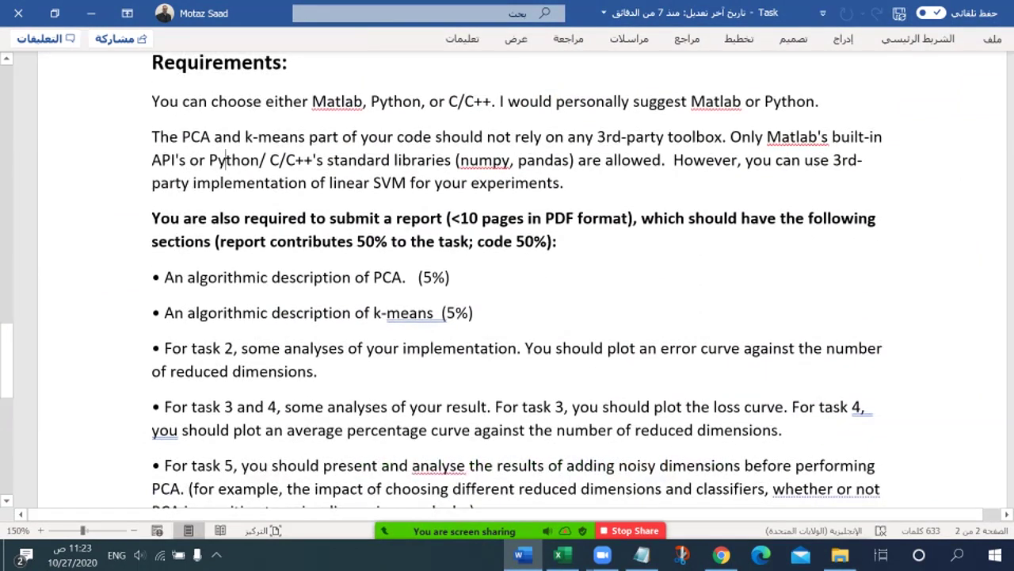
drag(151, 218, 446, 218)
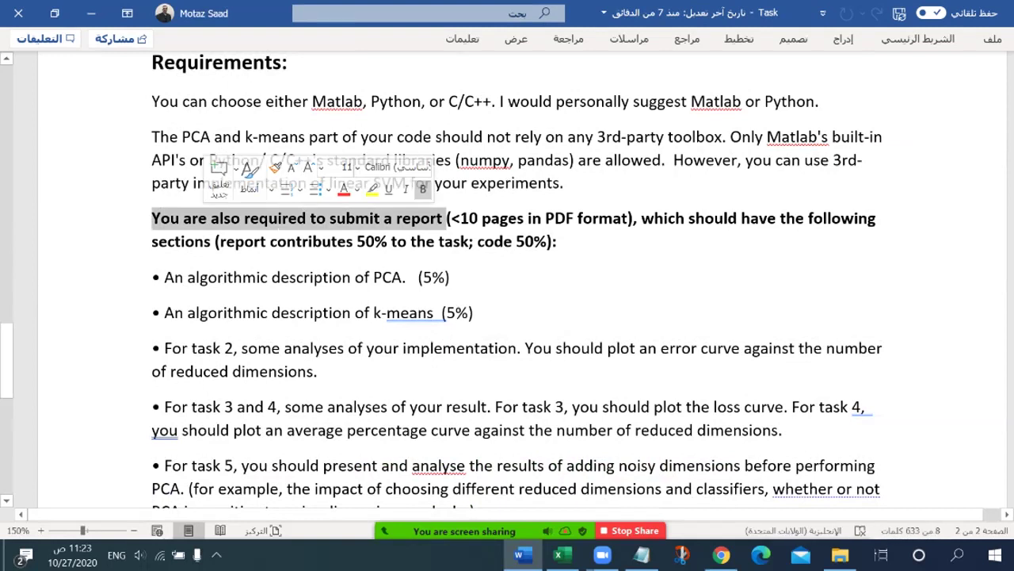
click(420, 218)
drag(459, 218, 880, 218)
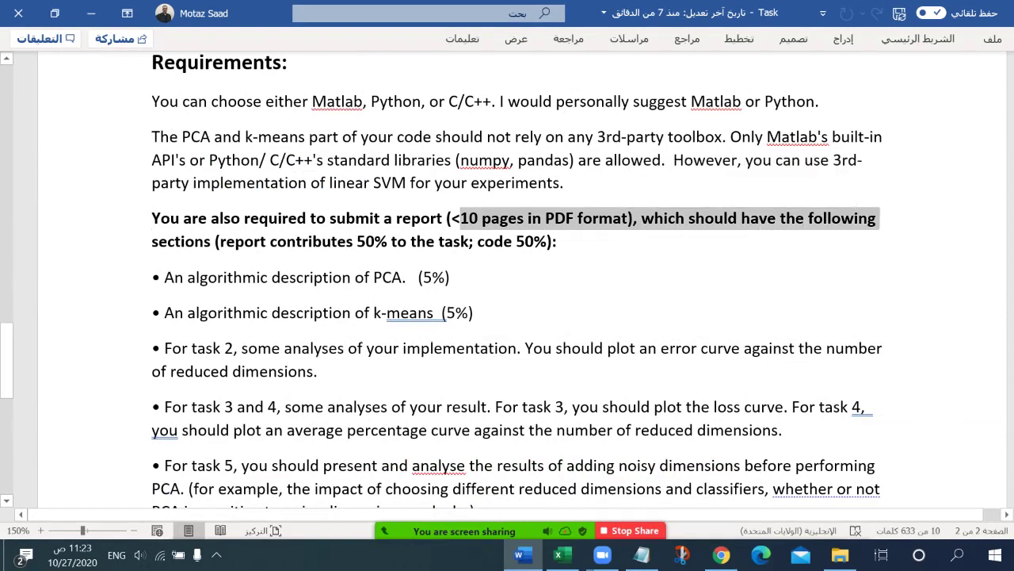
drag(164, 277, 418, 277)
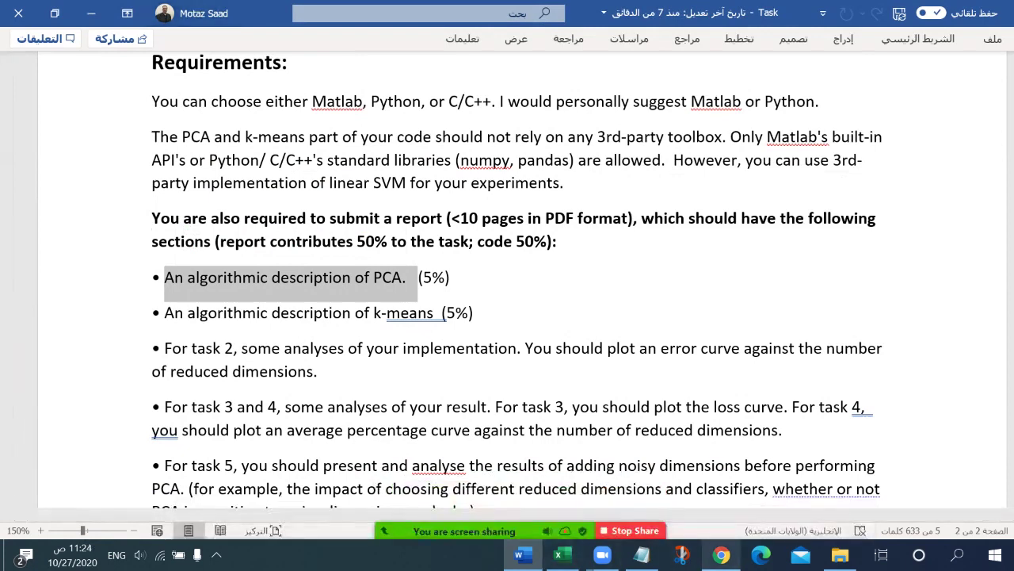
click(722, 554)
key(ctrl+Tab)
scroll(594, 317, up, 10)
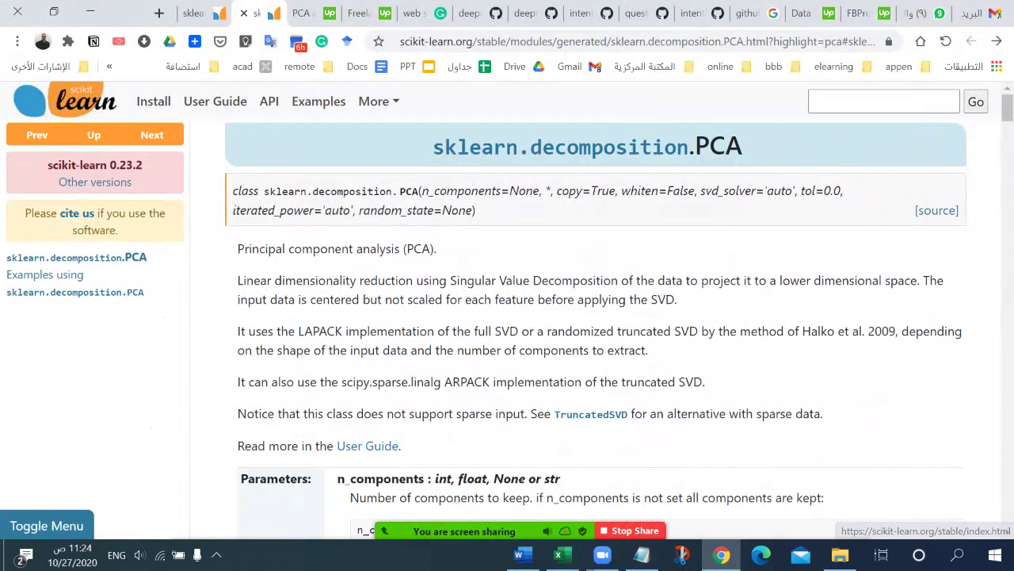
key(alt+Tab)
scroll(507, 278, down, 3)
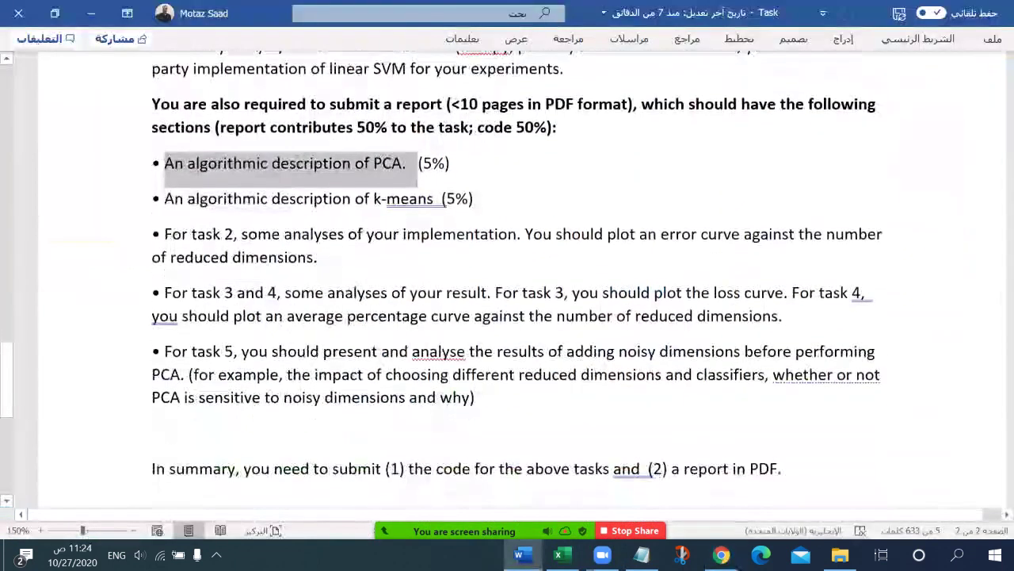
Highlight the k-means, task 2 analyses, error curve, reduced dimensions and task 3–4 requirement lines while reading.
drag(187, 198, 441, 198)
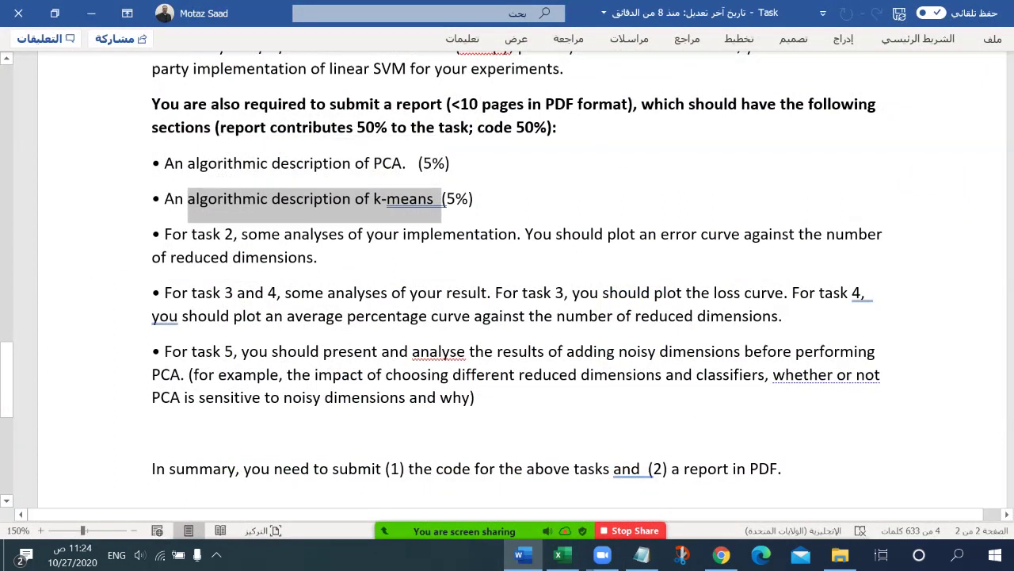
click(191, 233)
click(221, 234)
drag(517, 234, 310, 234)
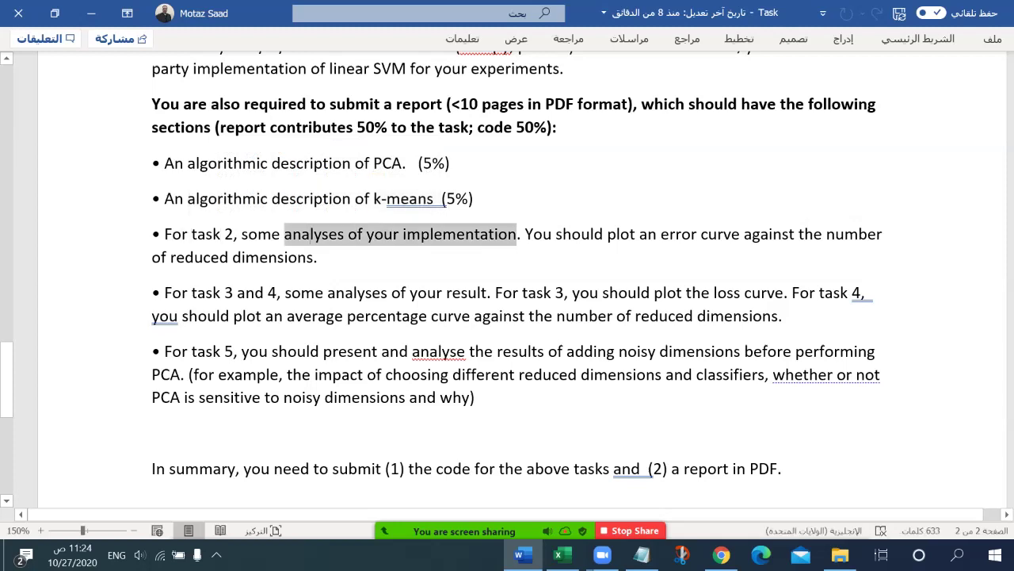
key(ctrl+shift+Down)
click(681, 234)
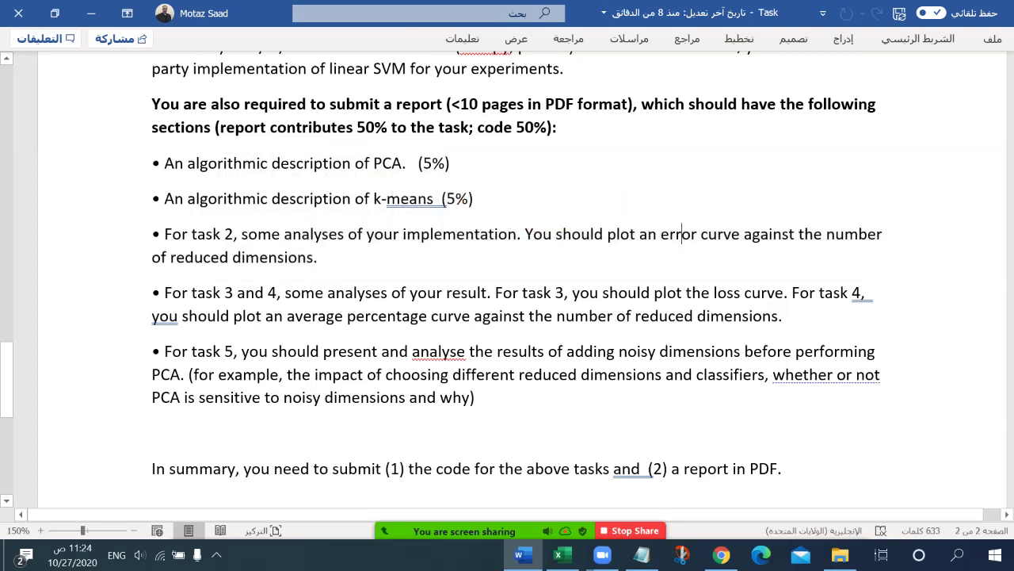
drag(683, 234, 885, 234)
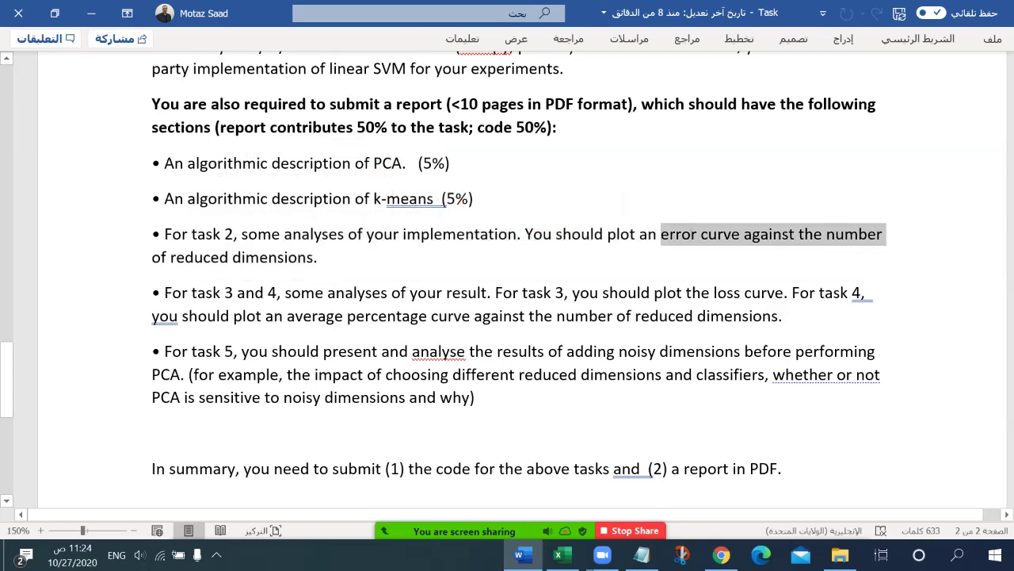
drag(153, 257, 331, 257)
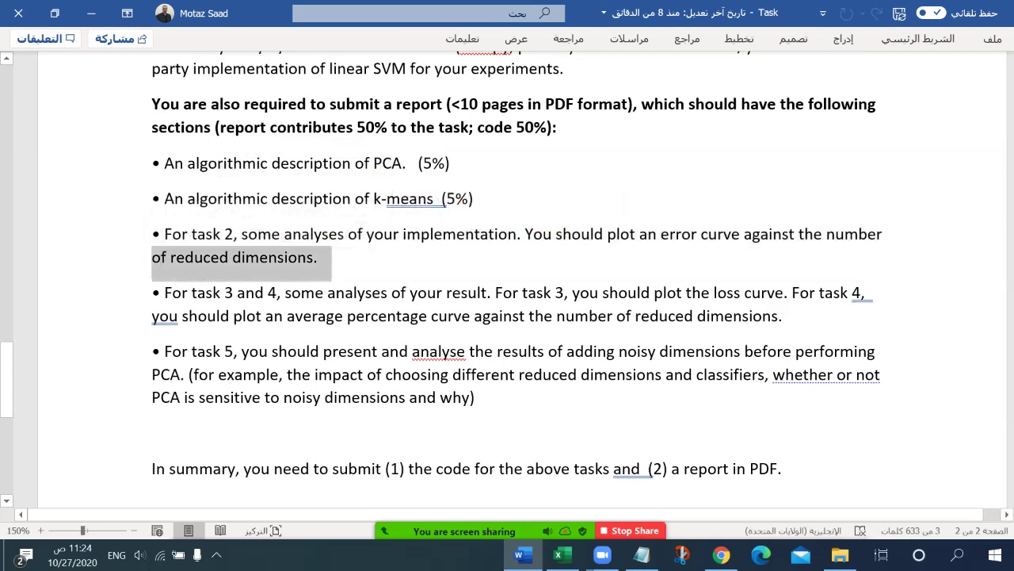
drag(164, 292, 555, 293)
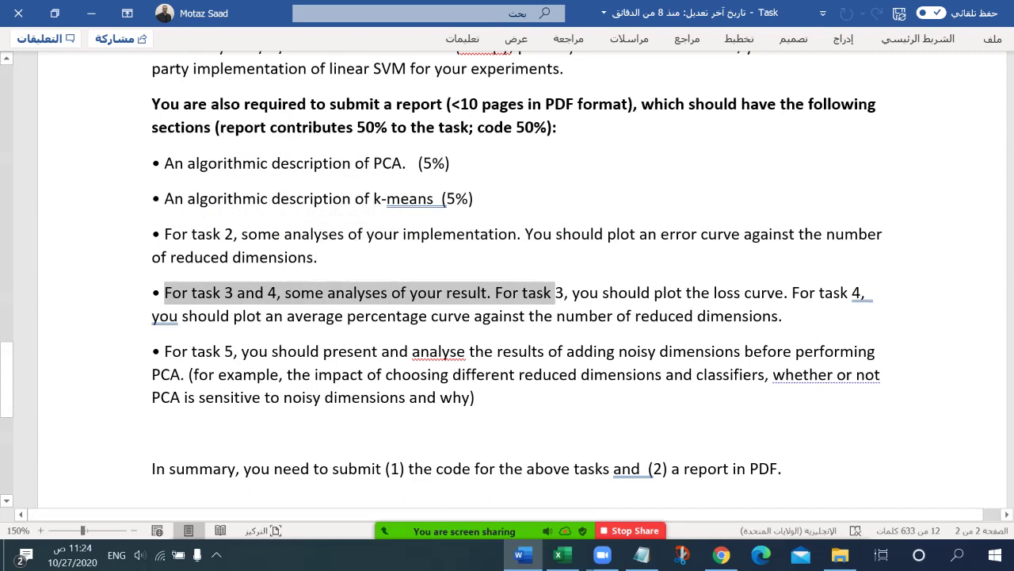
Highlight the deliverables summary line and insert a page break after "PDF.".
scroll(459, 277, down, 4)
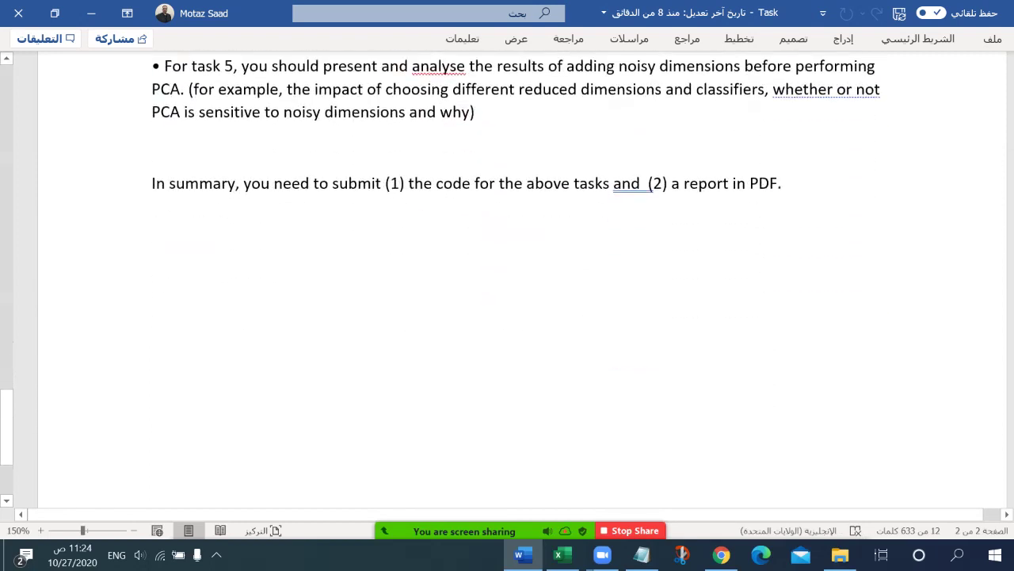
drag(274, 183, 777, 183)
scroll(460, 277, down, 3)
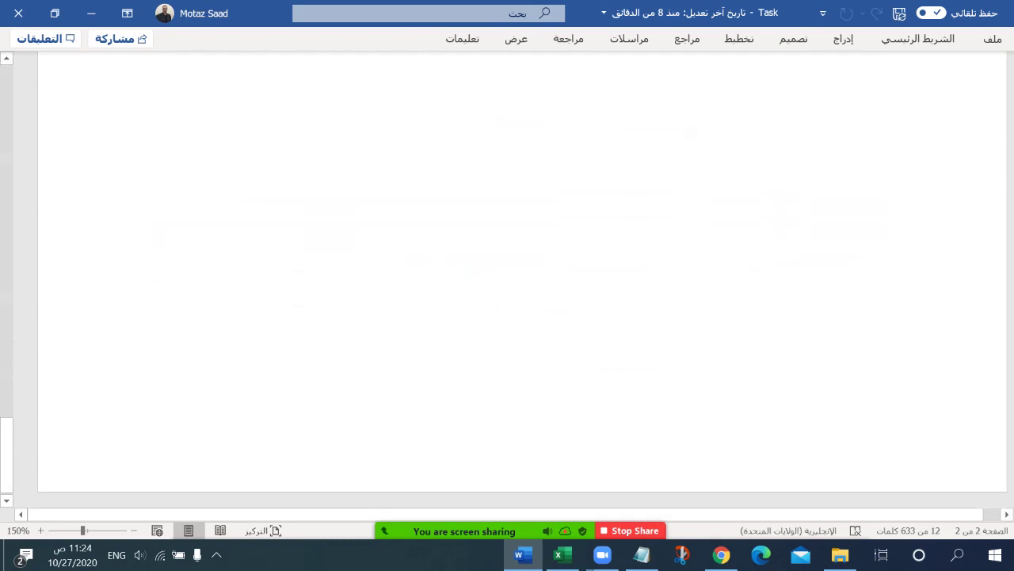
scroll(460, 277, up, 5)
click(783, 295)
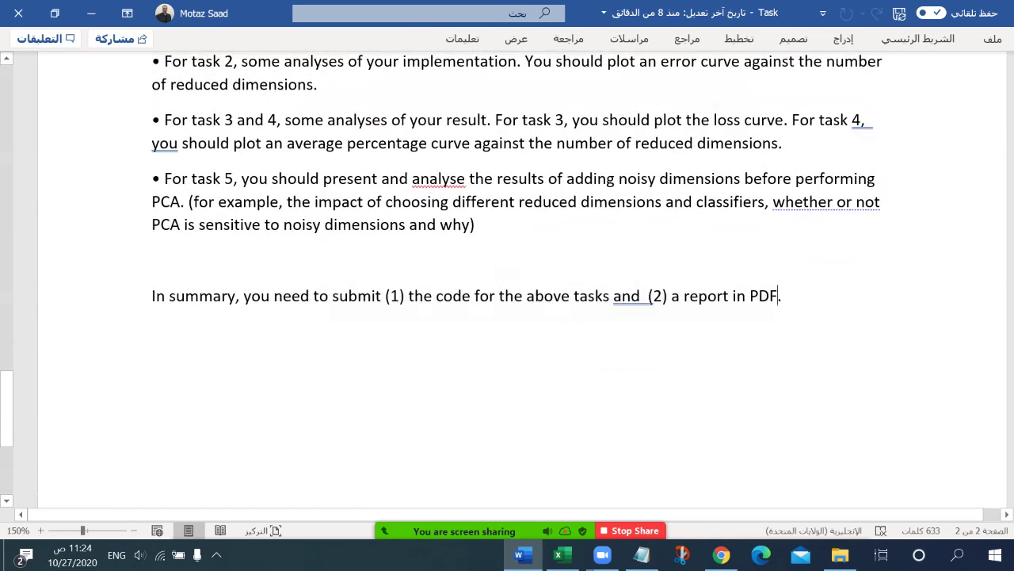
key(ctrl+Return)
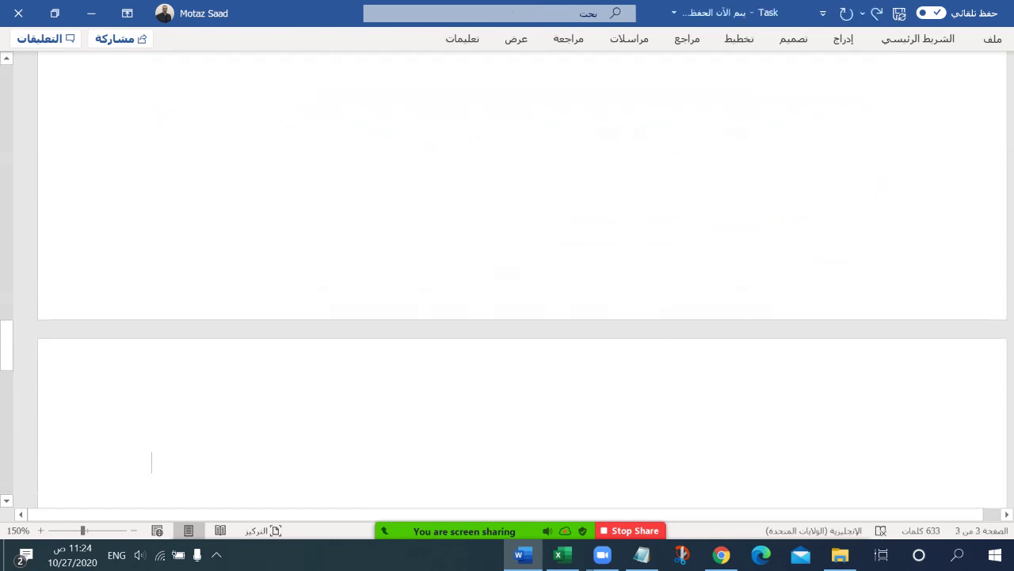
Rename the document from Task to 'PCA + classification + clustering' in the title bar.
click(725, 13)
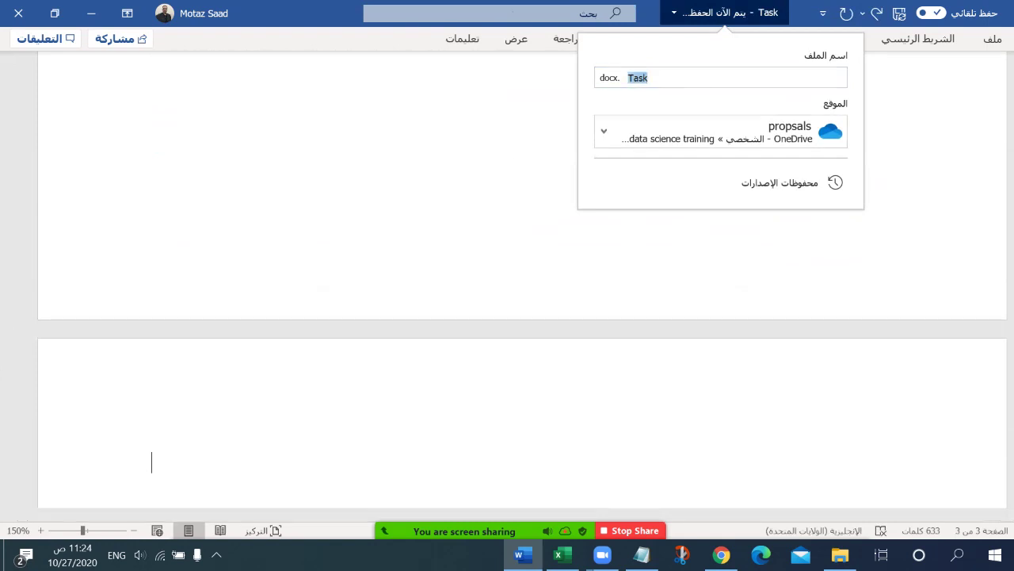
text(PC)
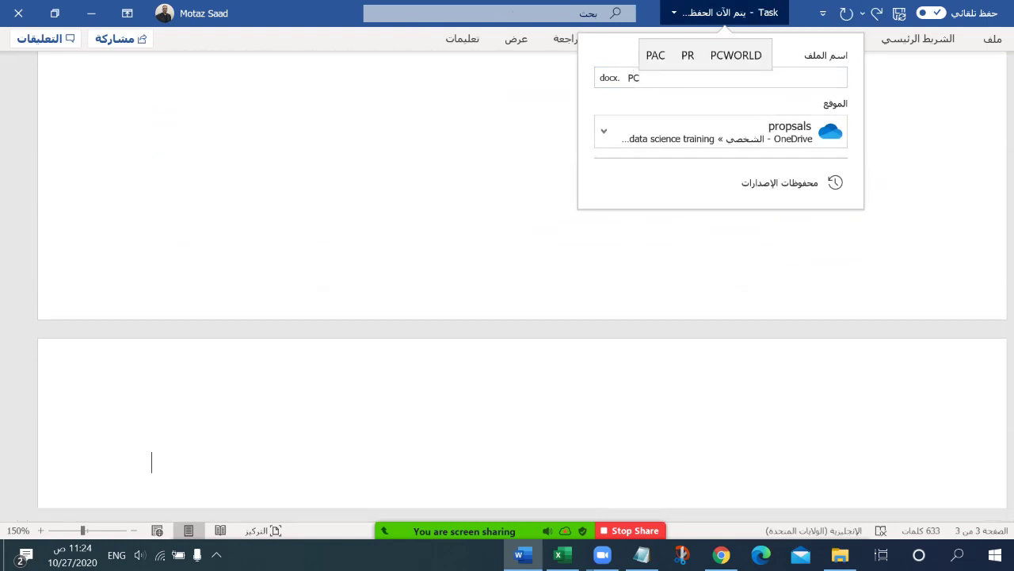
text(A )
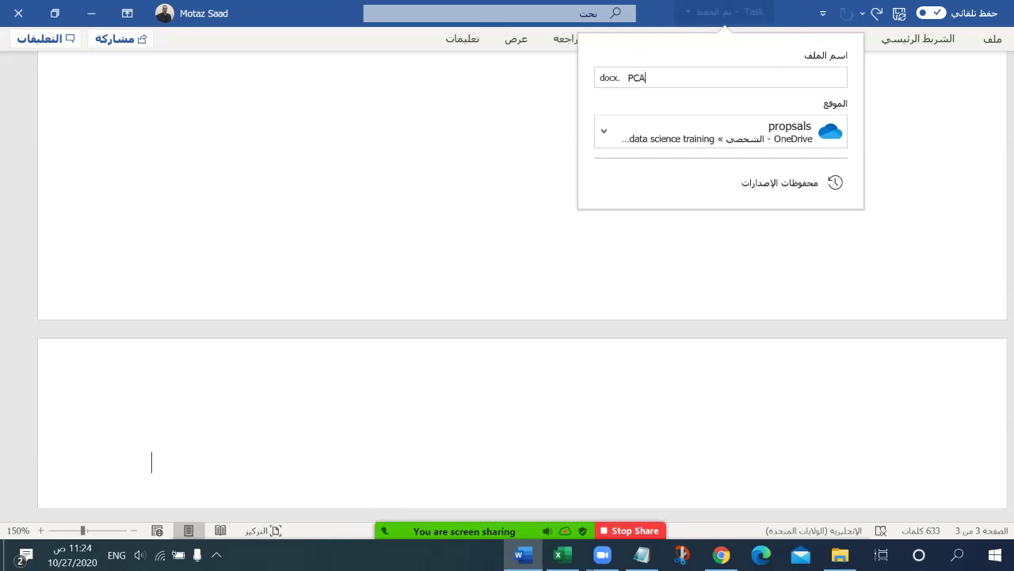
text(+ classsi)
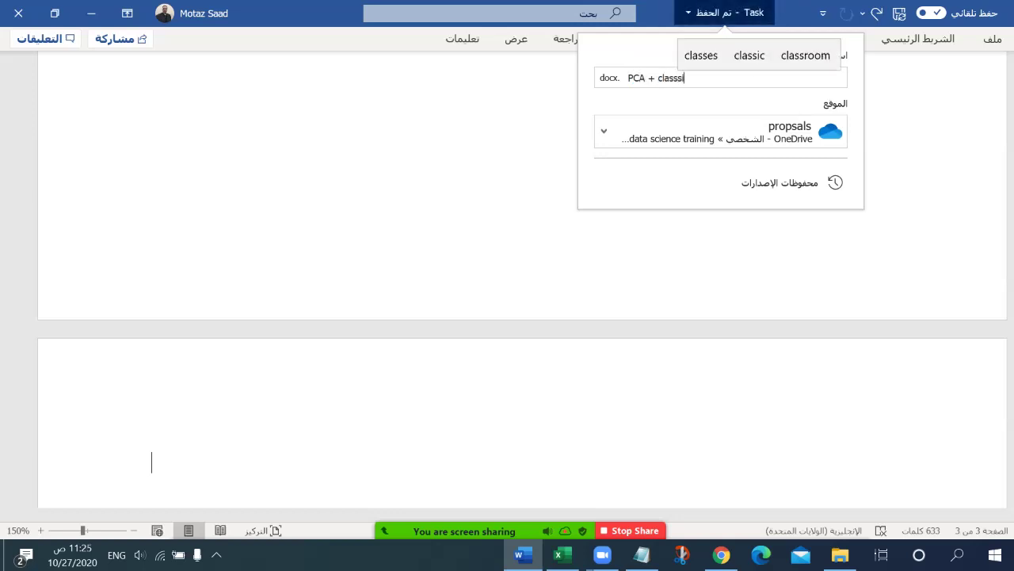
key(BackSpace)
key(BackSpace)
text(s)
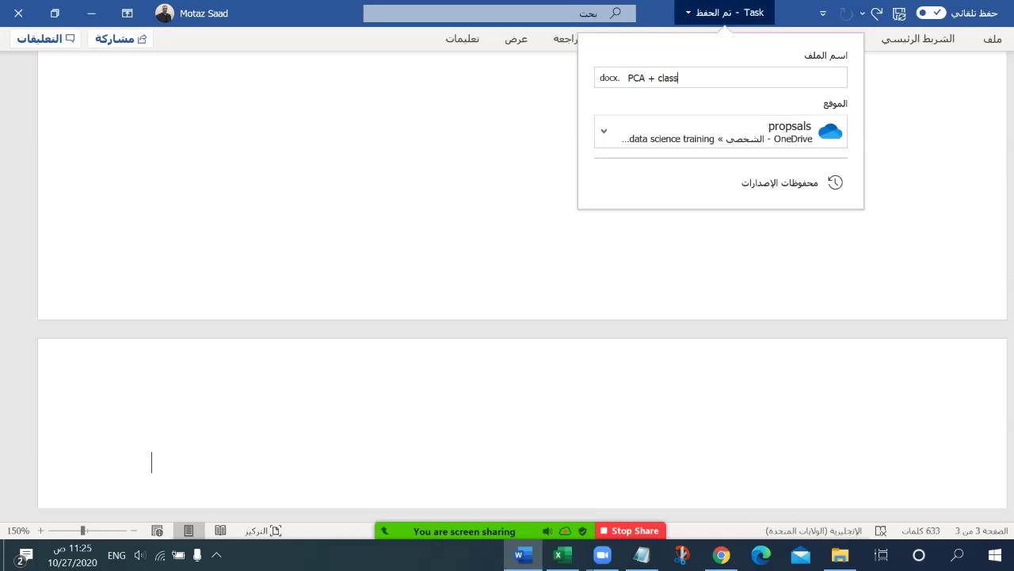
text(ification )
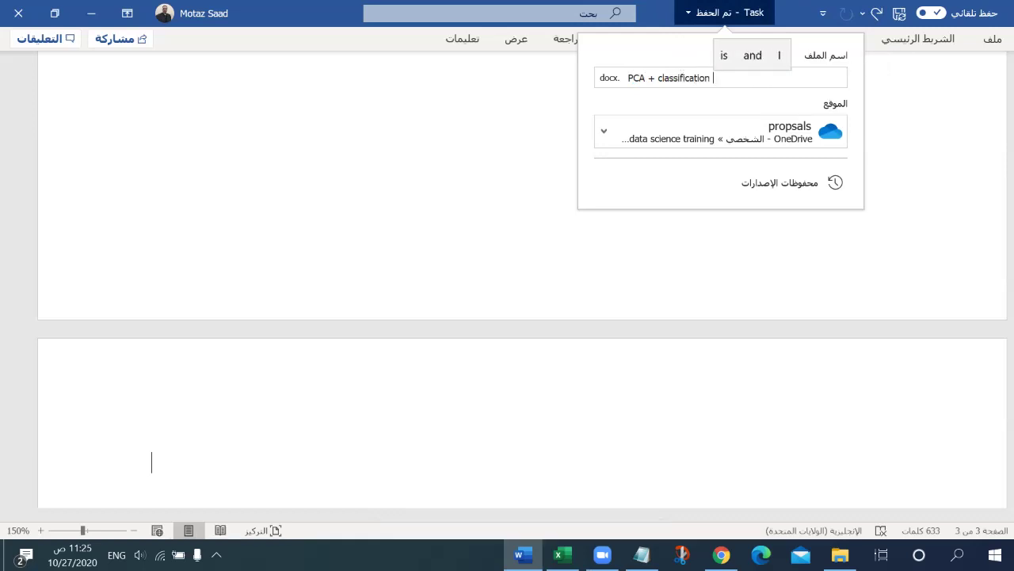
text(+ clus)
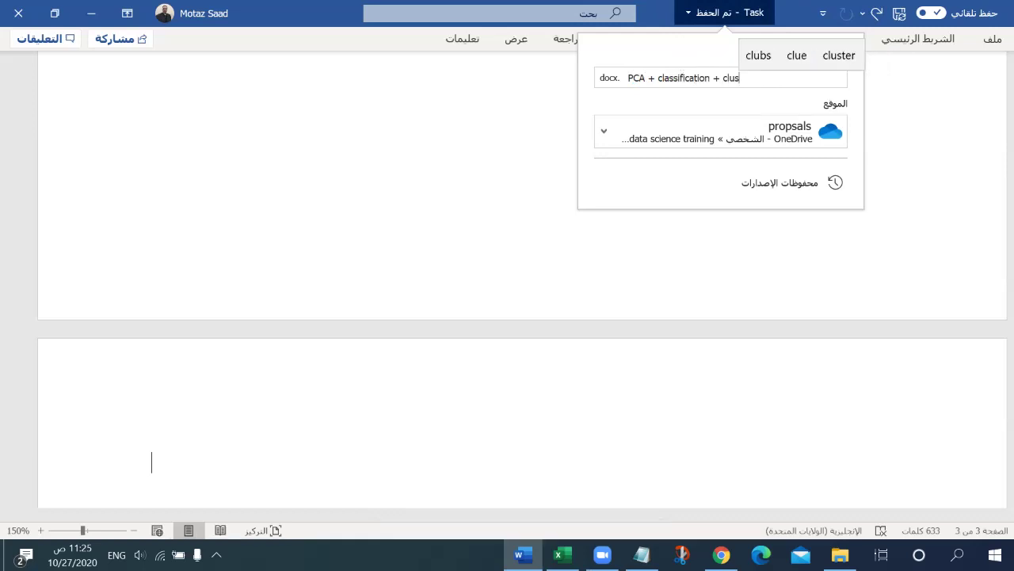
text(terig)
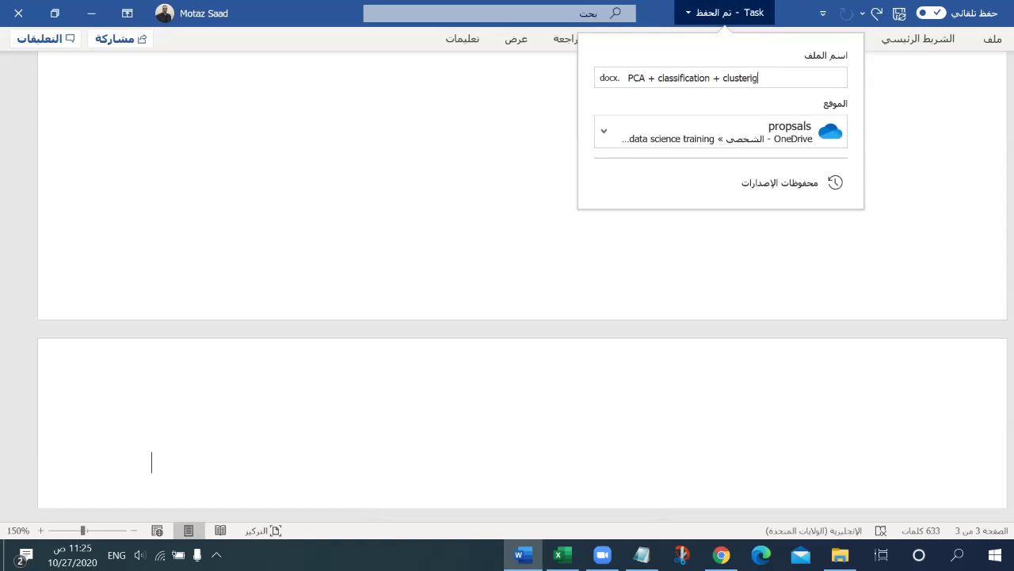
key(BackSpace)
key(BackSpace)
key(BackSpace)
text(ing)
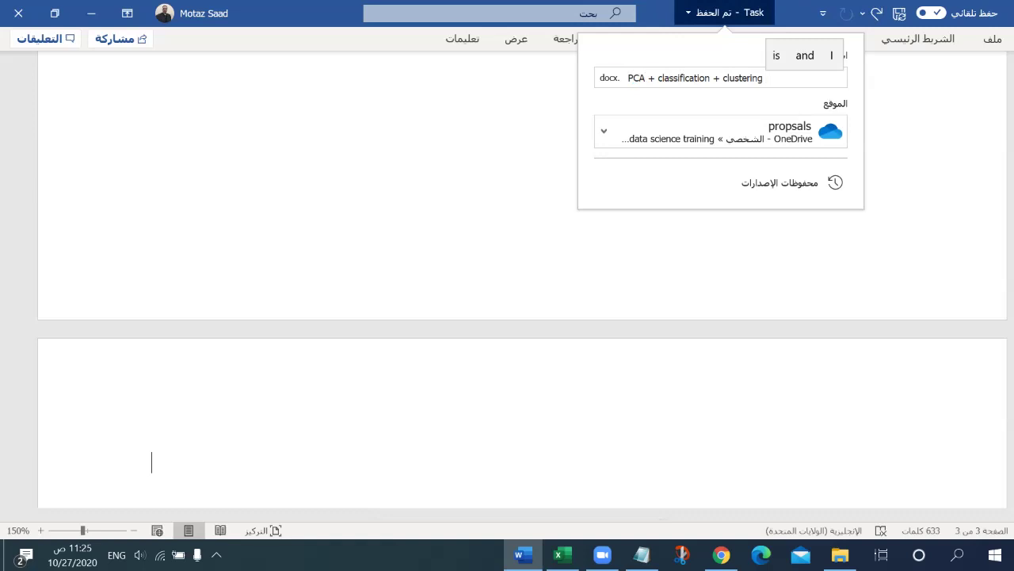
key(Return)
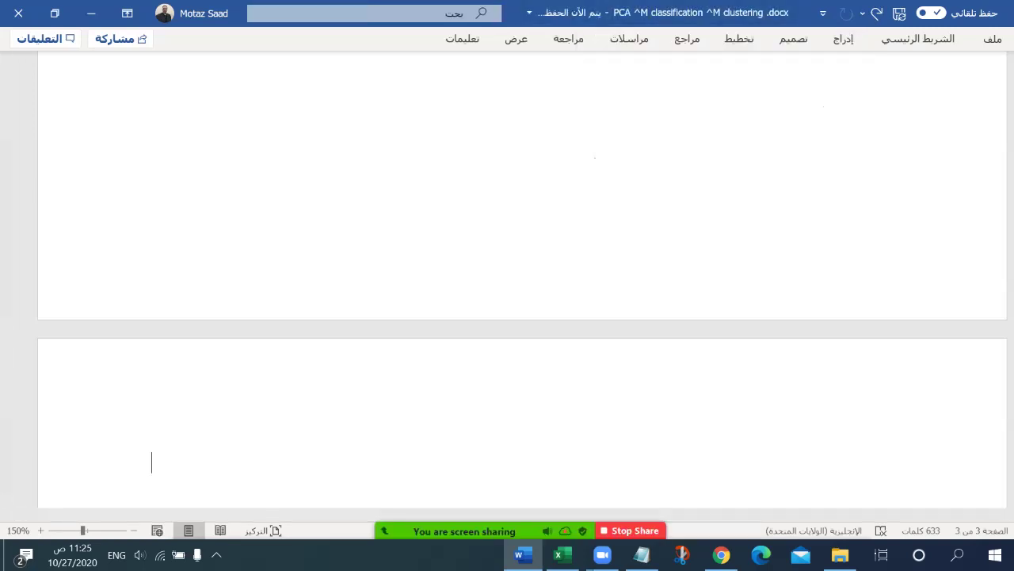
scroll(523, 277, down, 1)
scroll(523, 277, up, 2)
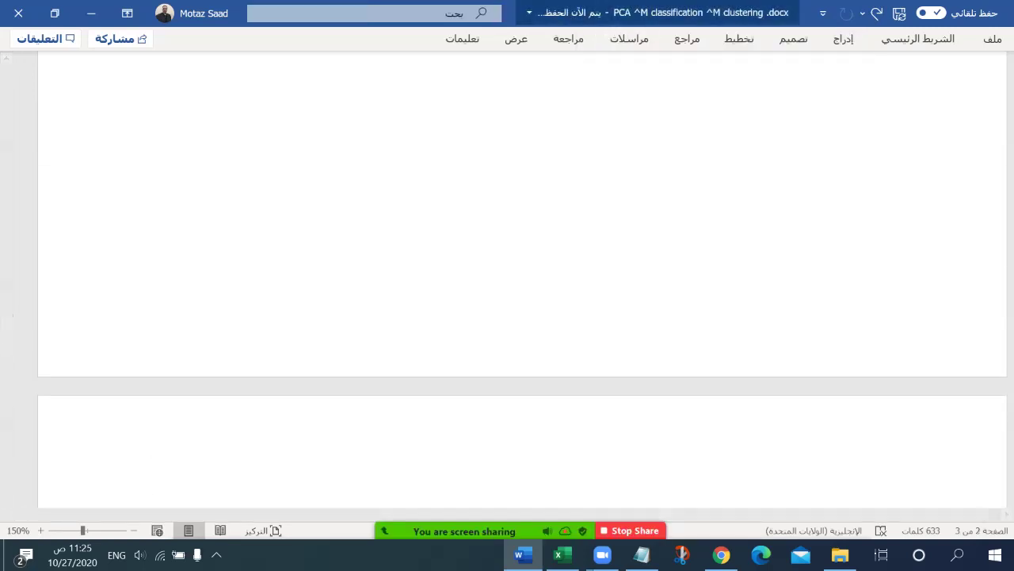
Replace the stray symbols in the name with 'and', giving 'PCA and classification and clustering'.
click(658, 11)
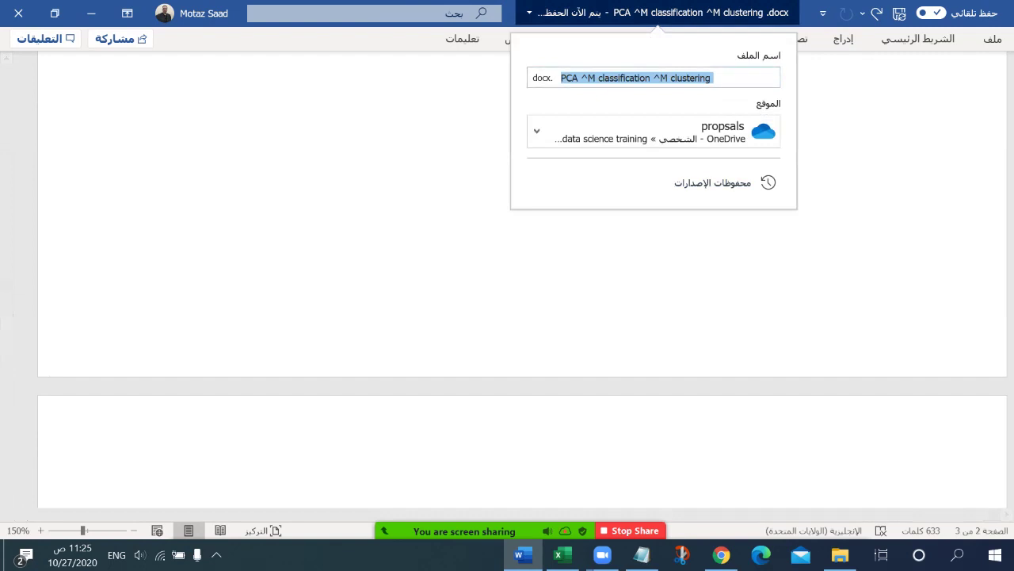
click(596, 77)
key(BackSpace)
key(BackSpace)
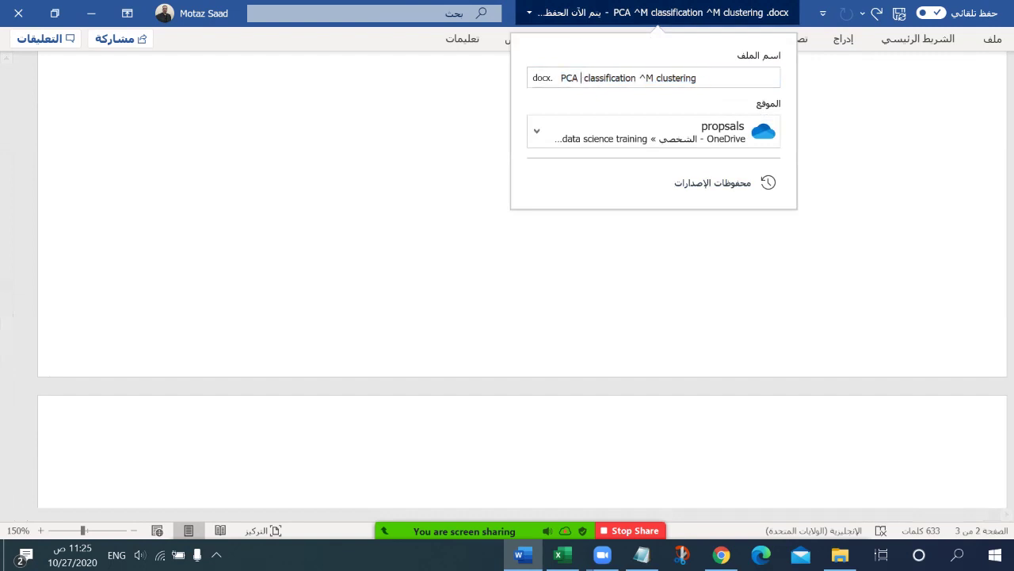
text(and)
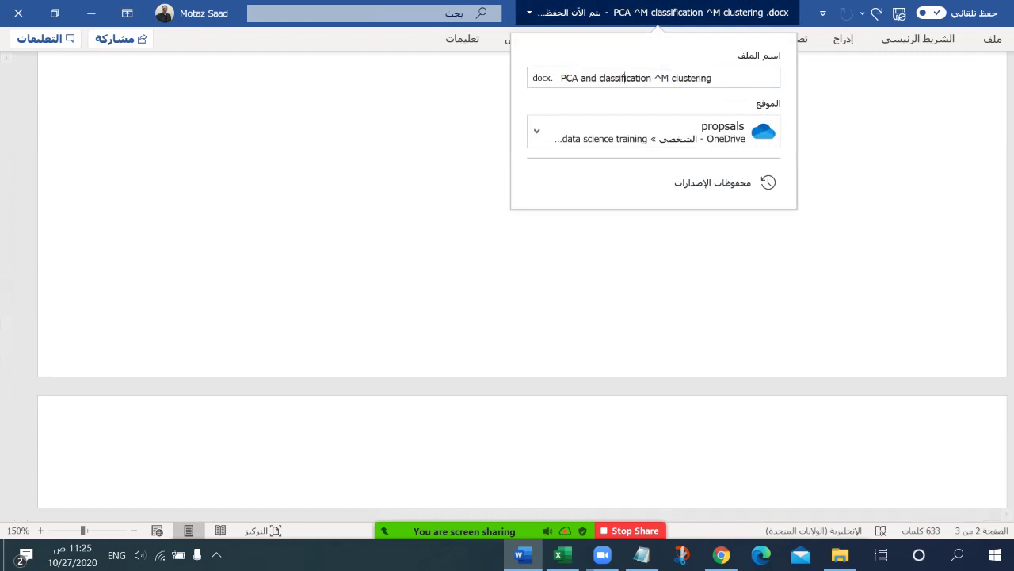
drag(655, 77, 672, 78)
text(and)
key(Return)
Type 'Hello,' then 'I have 5+ year of knowledge of working with PCA, classification and clustering algorithms.'.
text(Hello,)
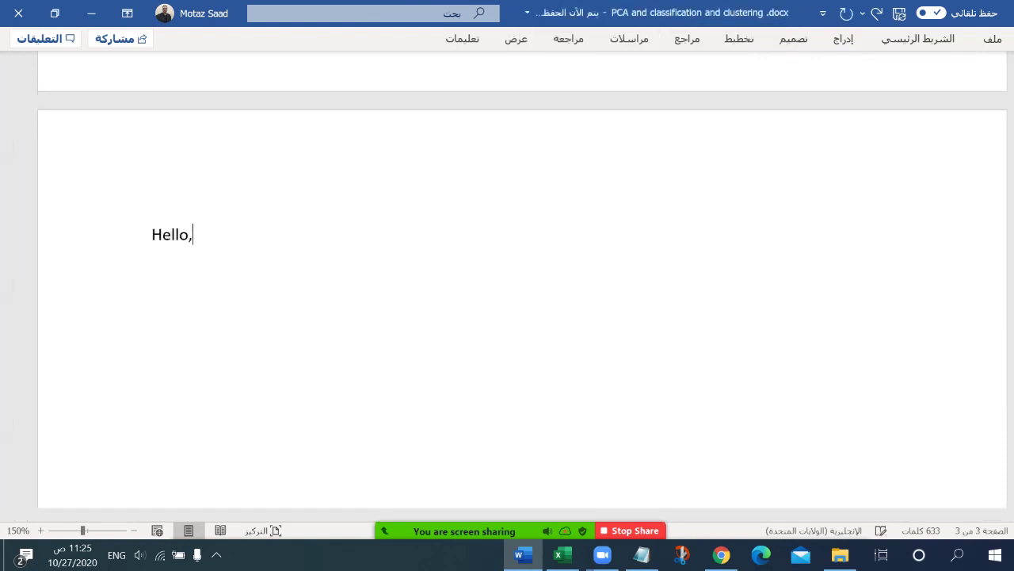
key(Return)
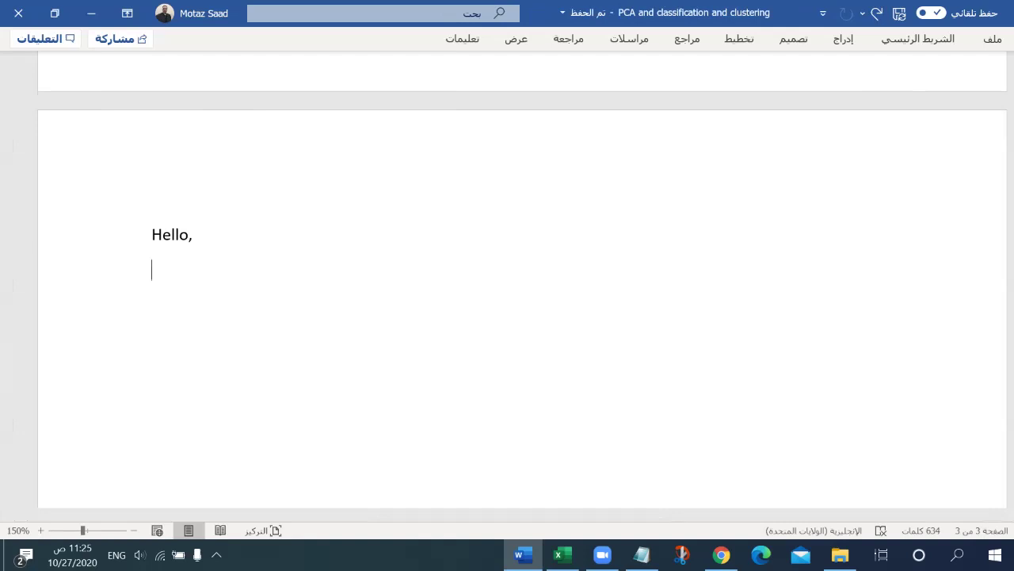
text(I have )
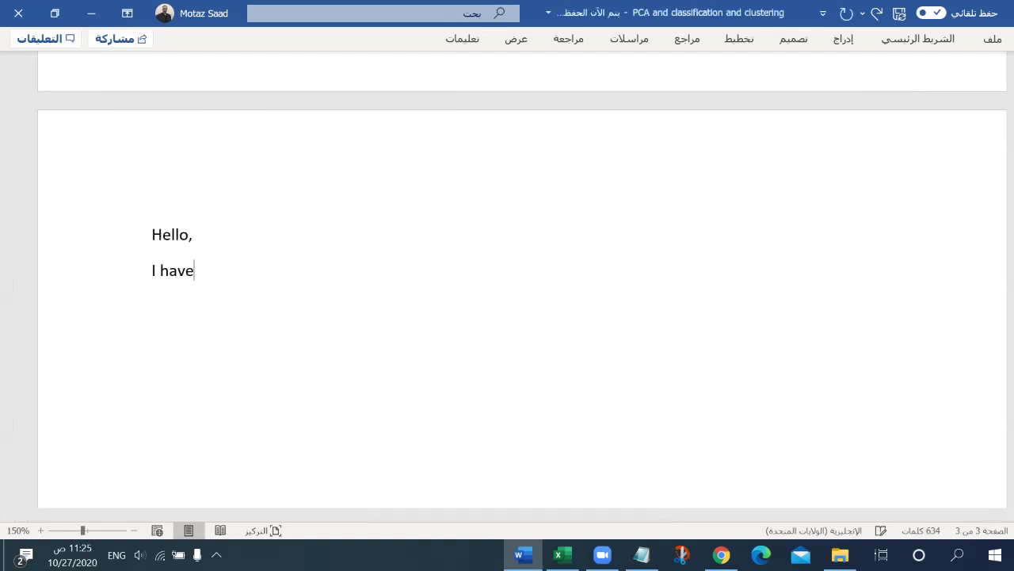
text(10)
key(BackSpace)
key(BackSpace)
text(3)
key(BackSpace)
text(5)
key(BackSpace)
text(+ year of )
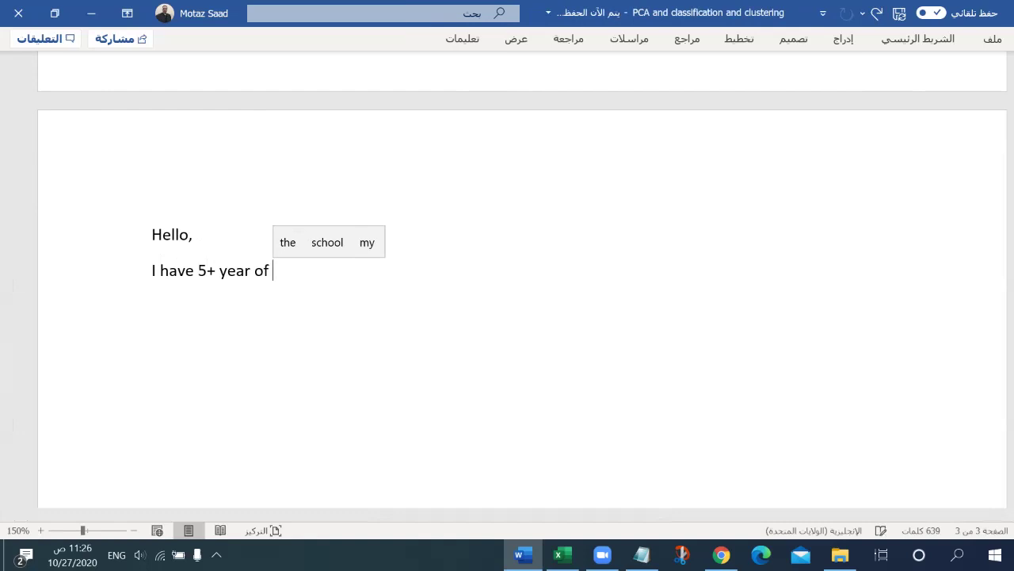
text(know)
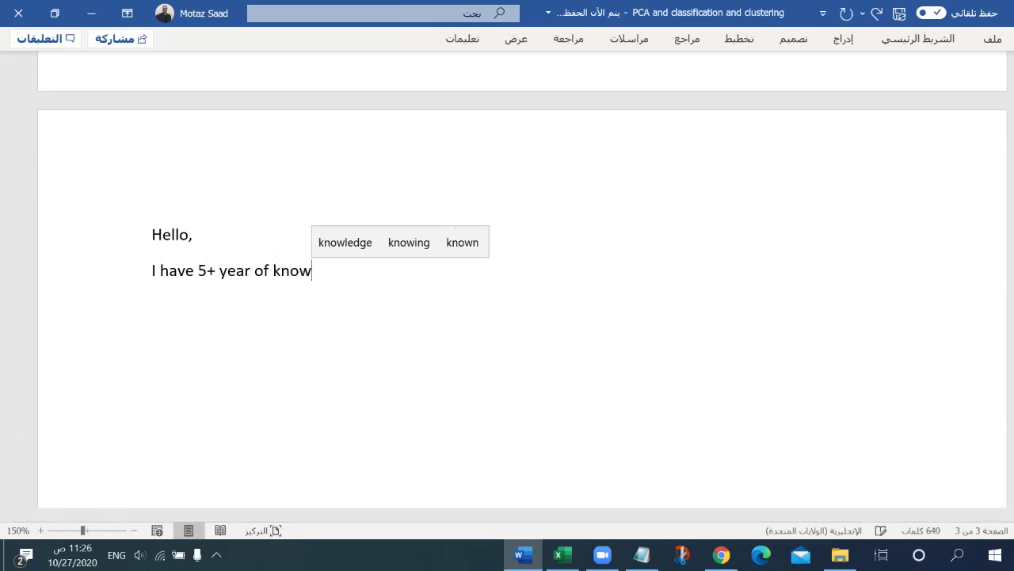
text(ledge )
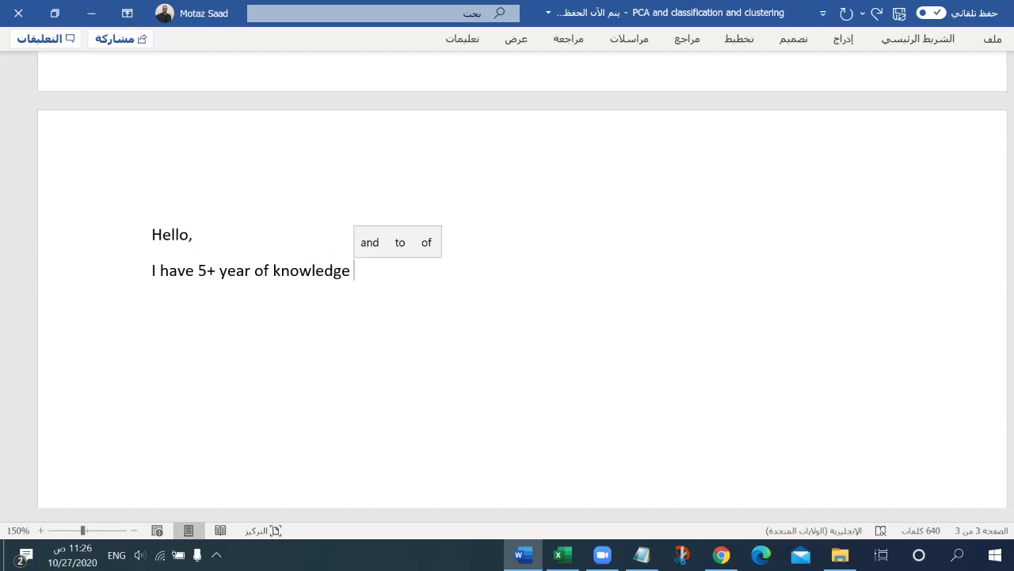
text(of work)
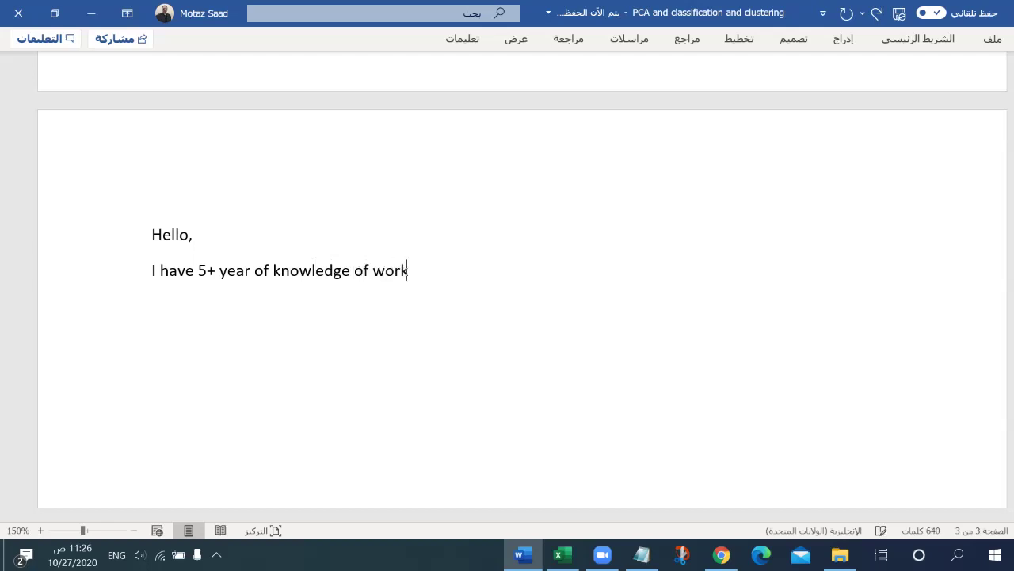
text(ing with PCA, )
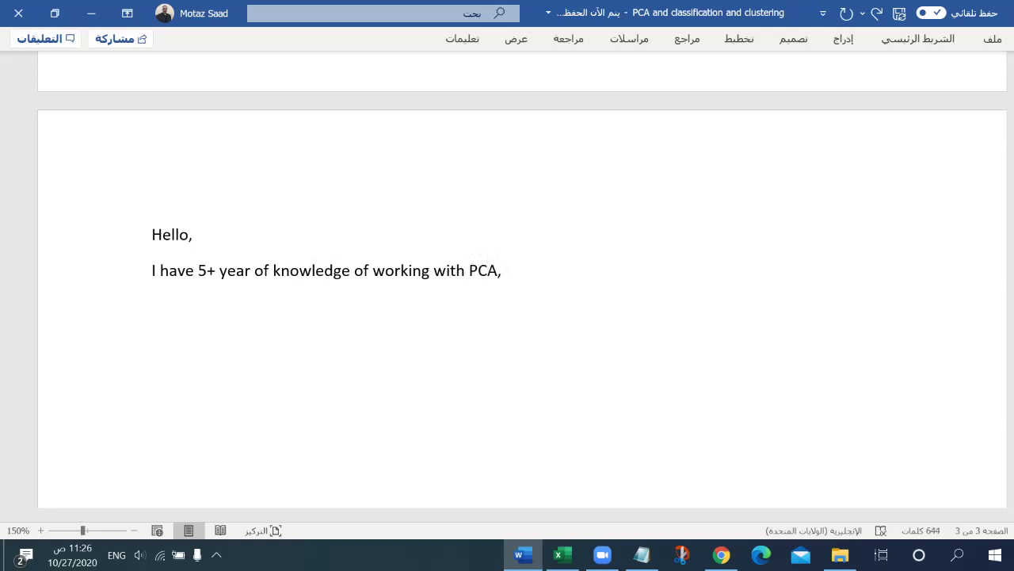
text(class)
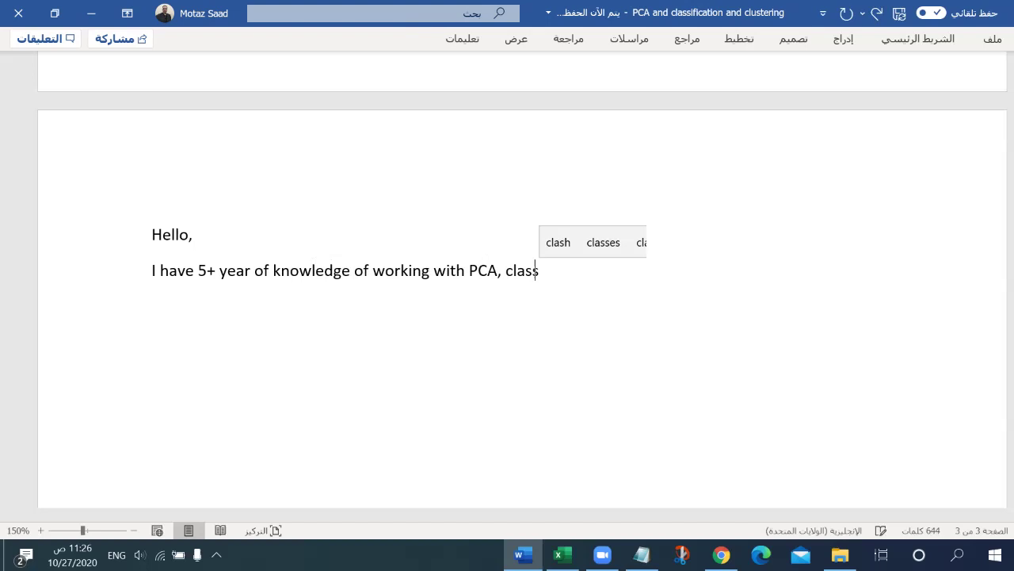
text(ification a)
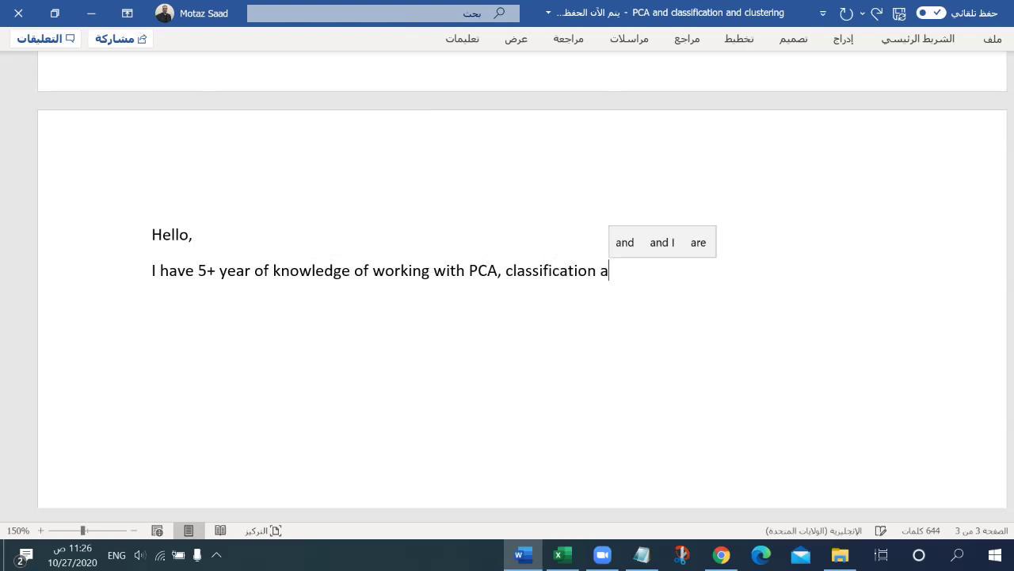
text(nd clustering al)
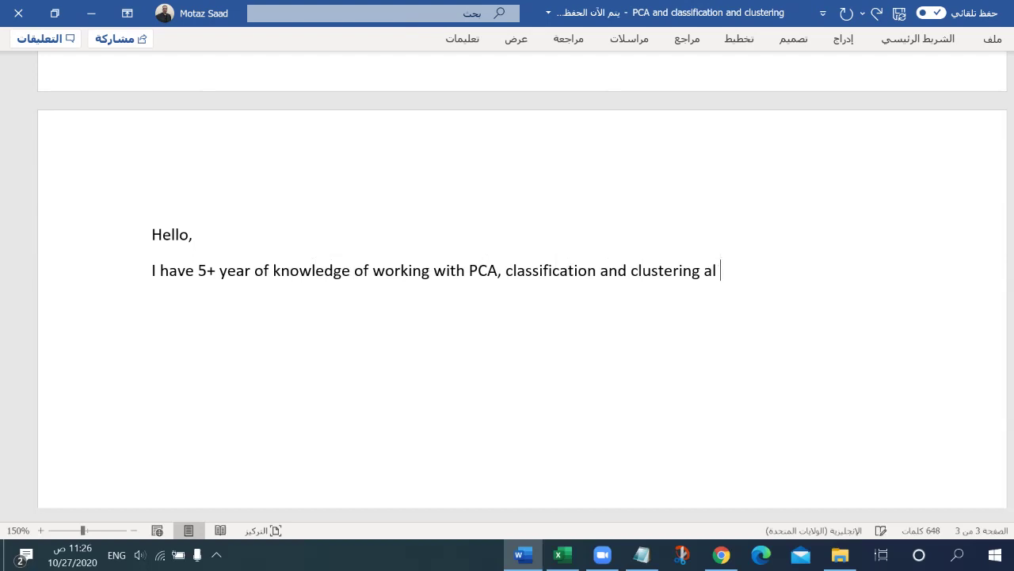
key(BackSpace)
text(g)
key(BackSpace)
text(lgorithms.)
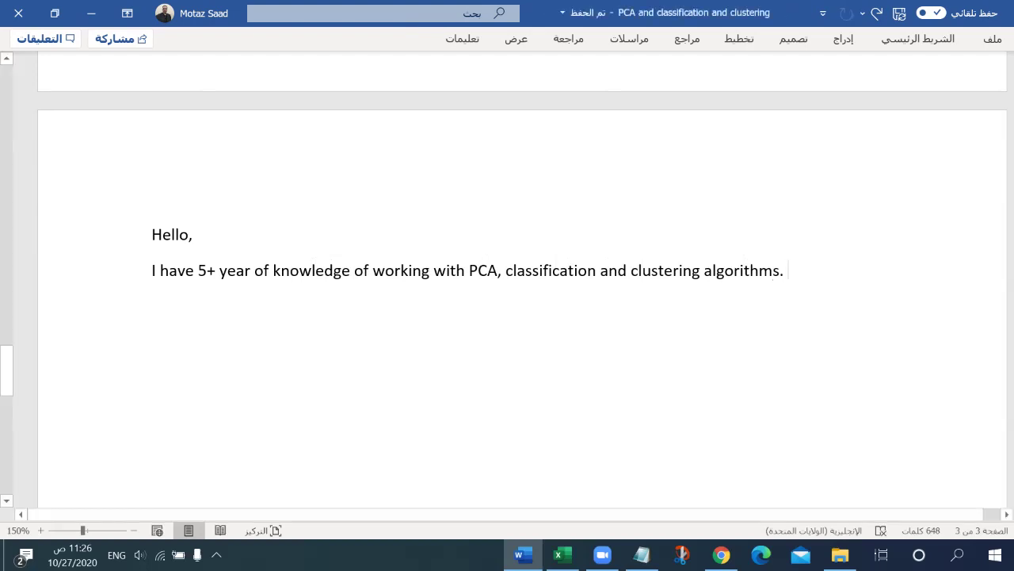
Insert a page break after the experience sentence.
scroll(788, 270, down, 5)
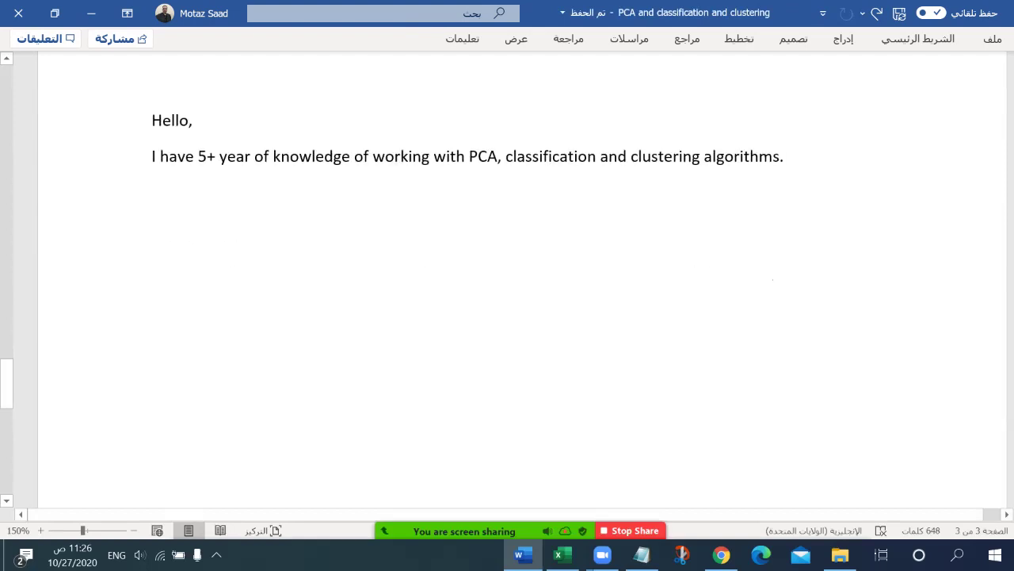
scroll(290, 84, up, 3)
scroll(290, 84, down, 3)
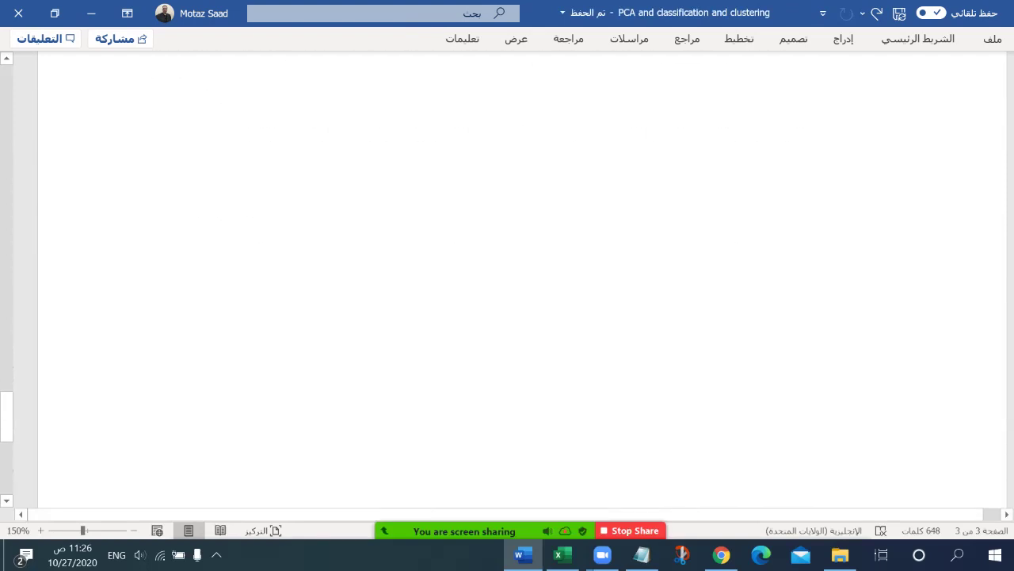
scroll(290, 84, up, 3)
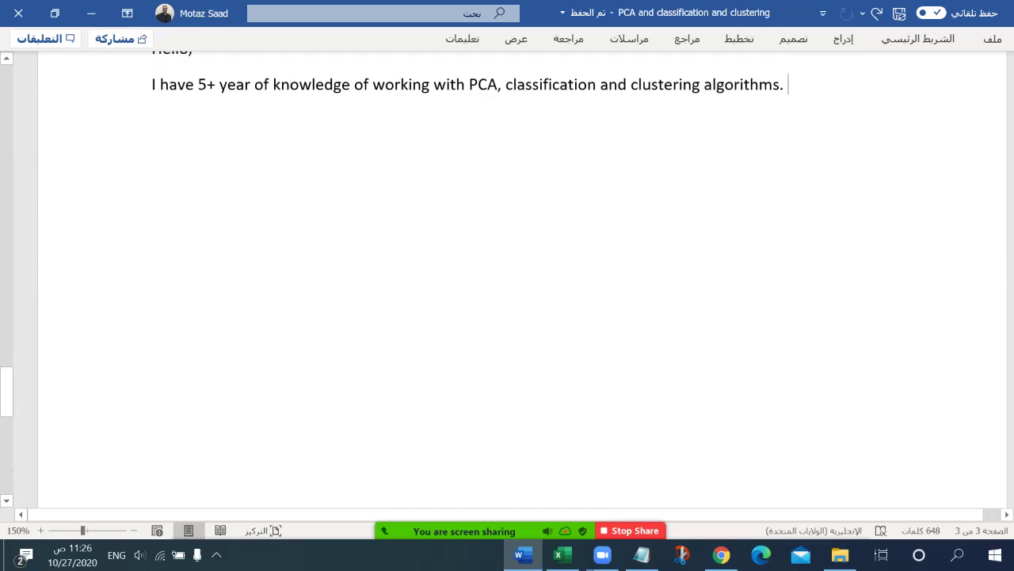
key(ctrl+Return)
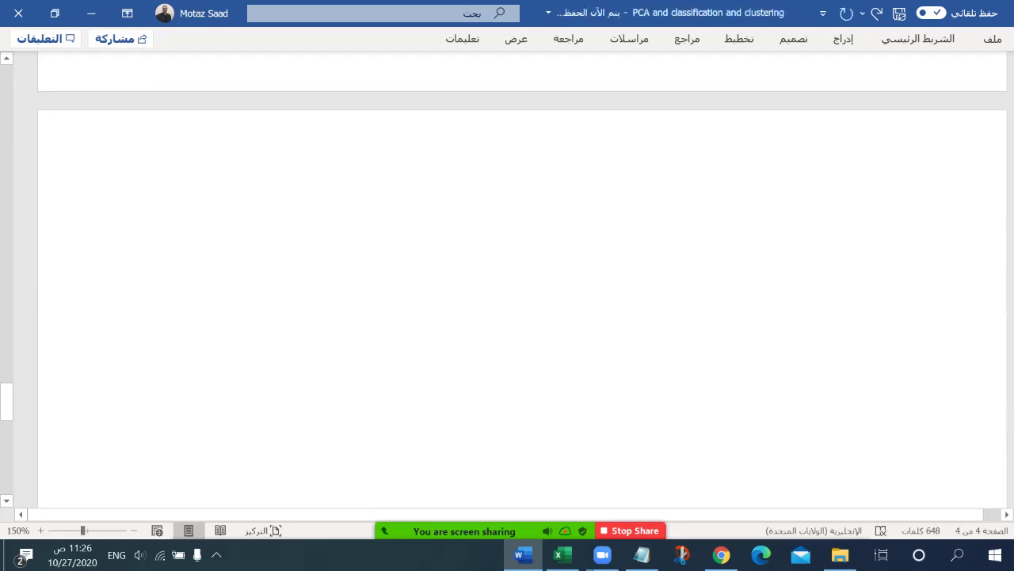
Type the lines 'Greeting,' and 'relvelent experinece' on the new page.
scroll(504, 238, down, 1)
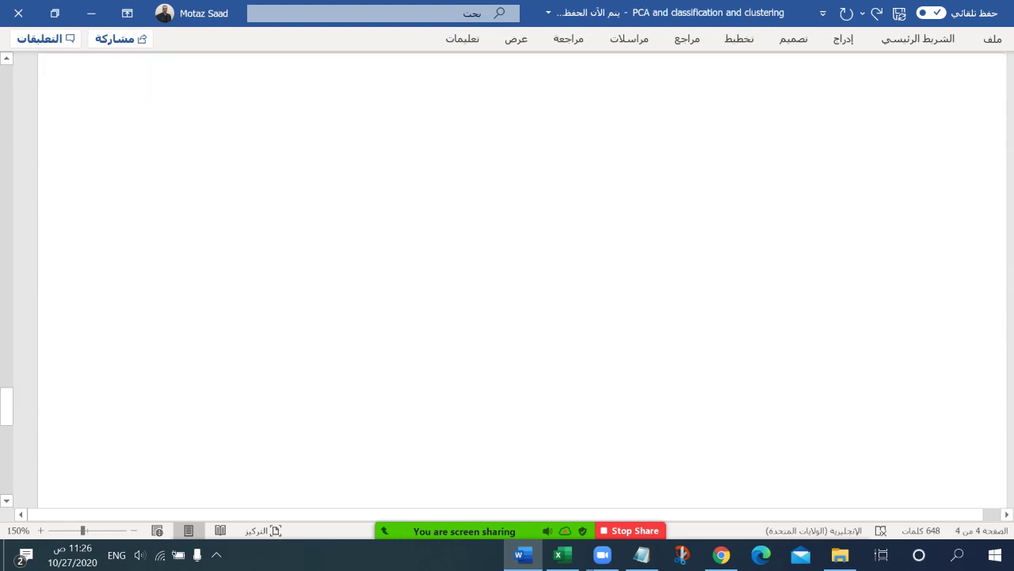
text(Gree)
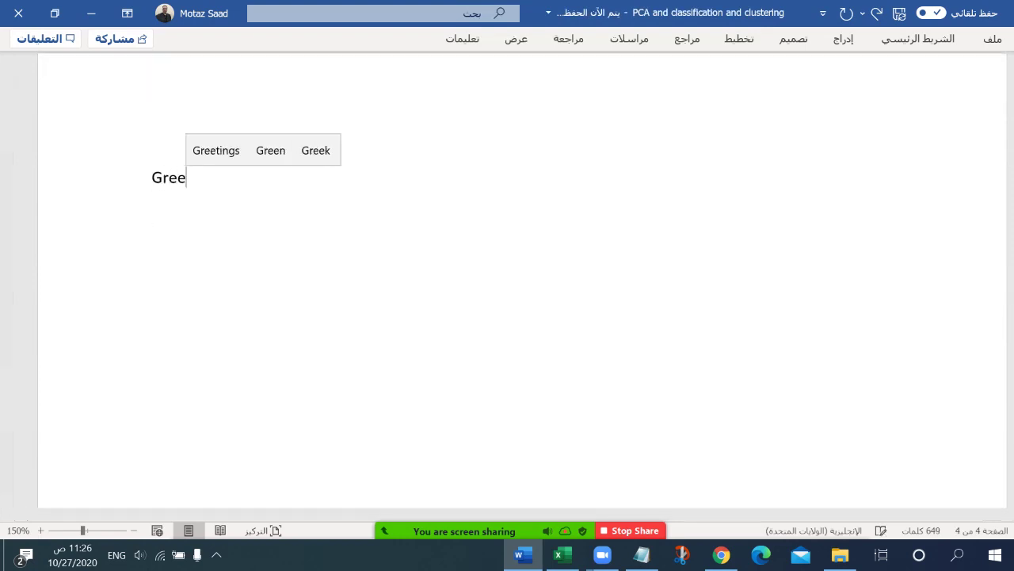
text(ting.)
key(Return)
key(BackSpace)
key(BackSpace)
text(,)
key(Return)
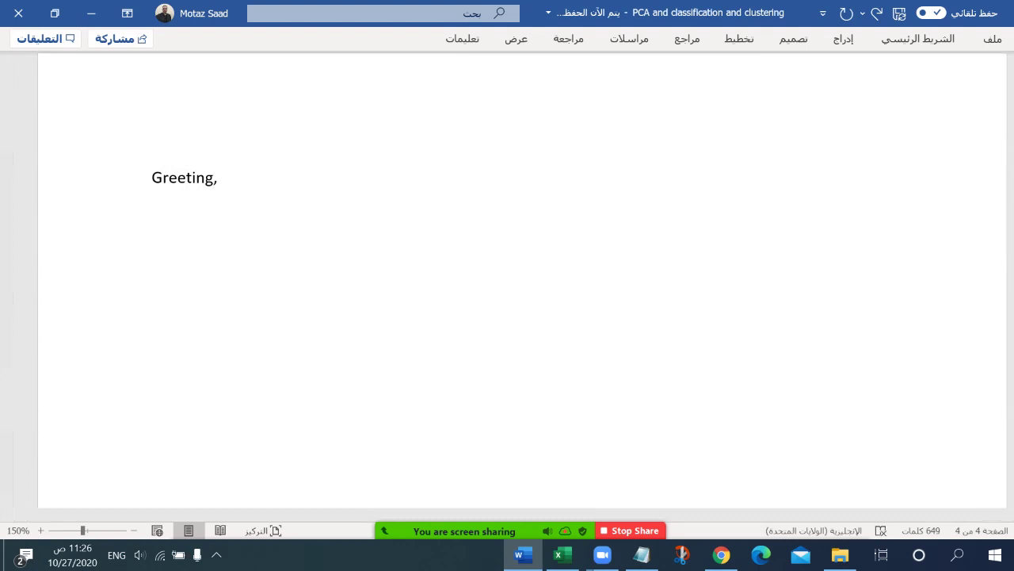
text(re)
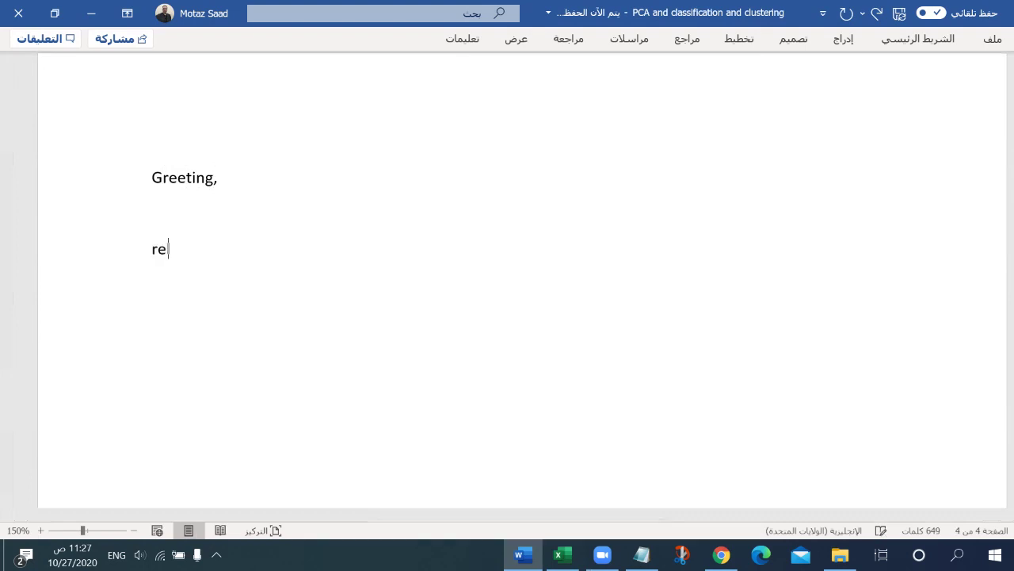
text(lvelent experinece)
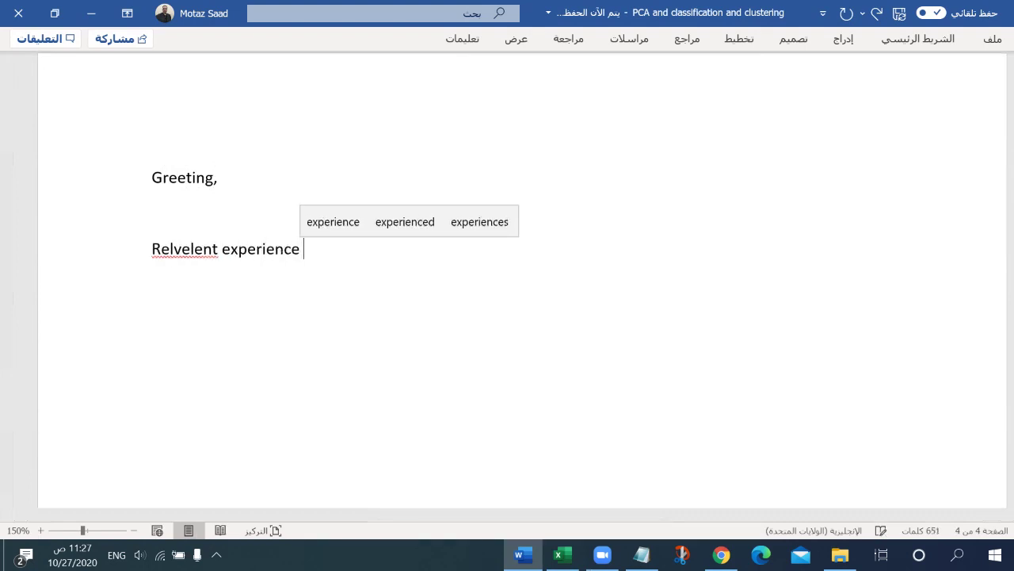
key(Return)
Correct the misspelled word to 'relevant' in the Relevant experience line.
click(191, 249)
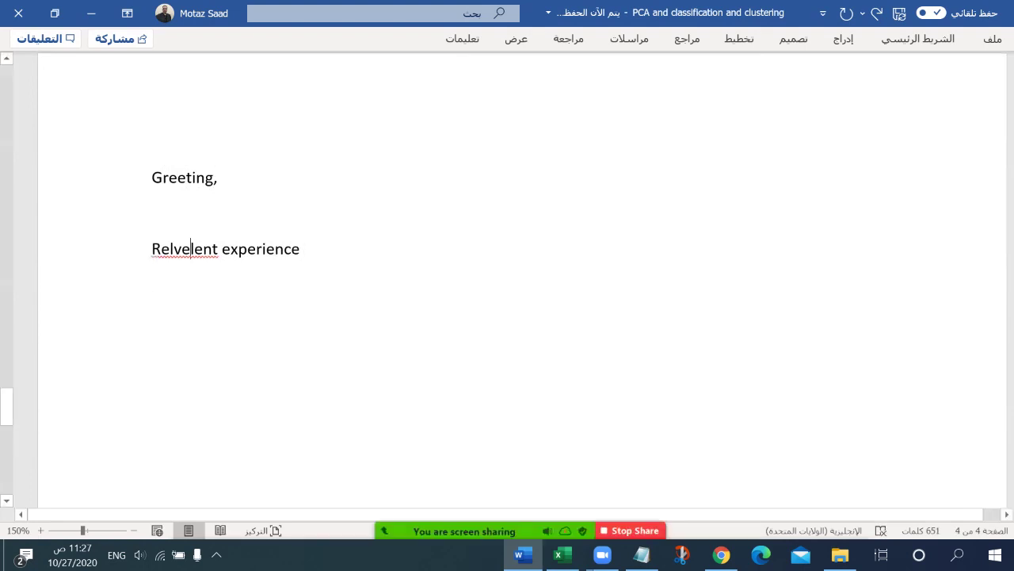
right_click(190, 249)
click(214, 267)
key(Escape)
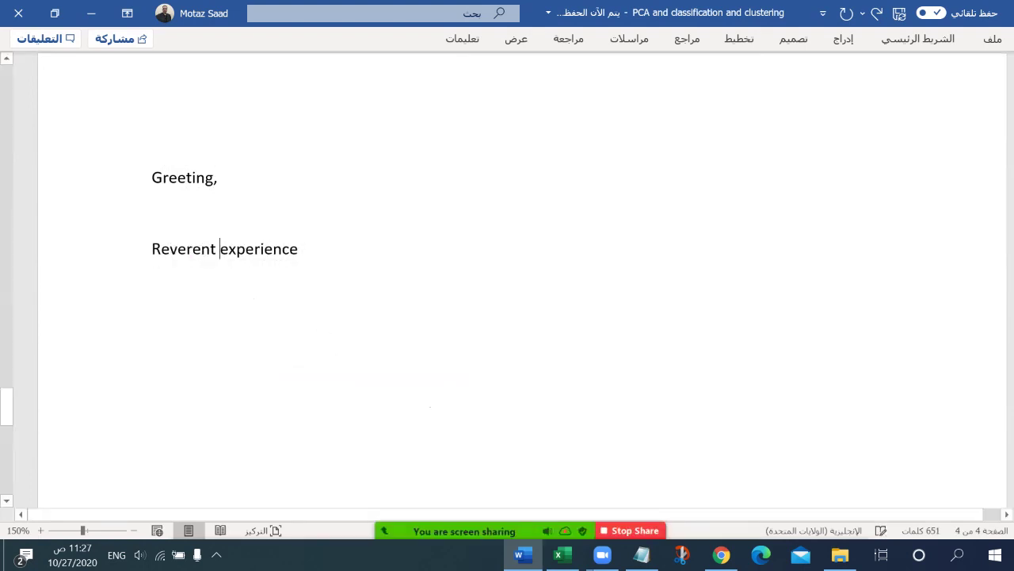
double_click(193, 248)
text(re)
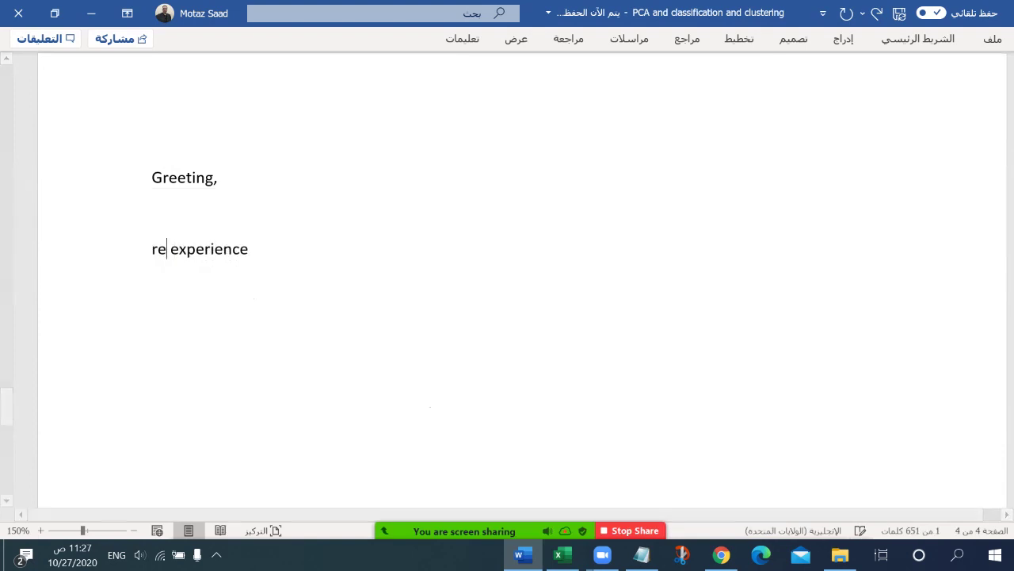
text(levant)
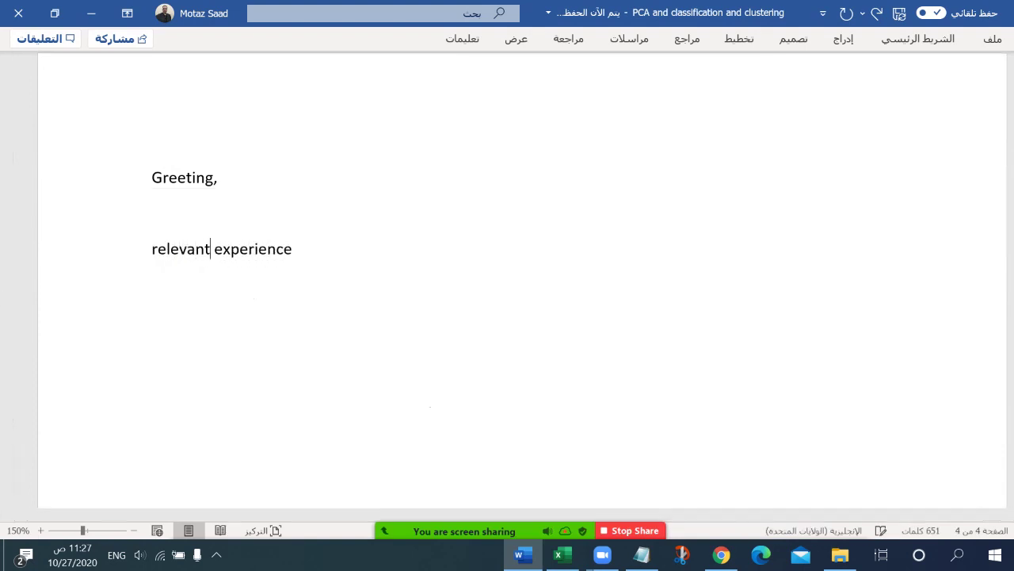
key(BackSpace)
key(End)
key(Return)
Remove the comma after Greeting and add the title 'Structure of project proposal' above it.
key(Up)
key(Up)
key(Up)
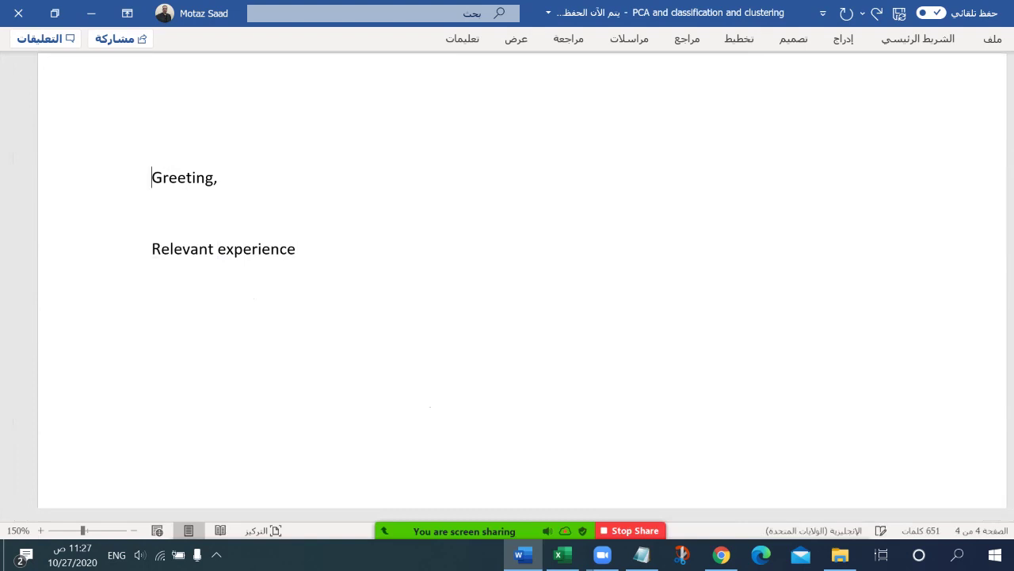
key(End)
key(BackSpace)
key(Home)
key(Return)
key(Up)
text(Strucutre of)
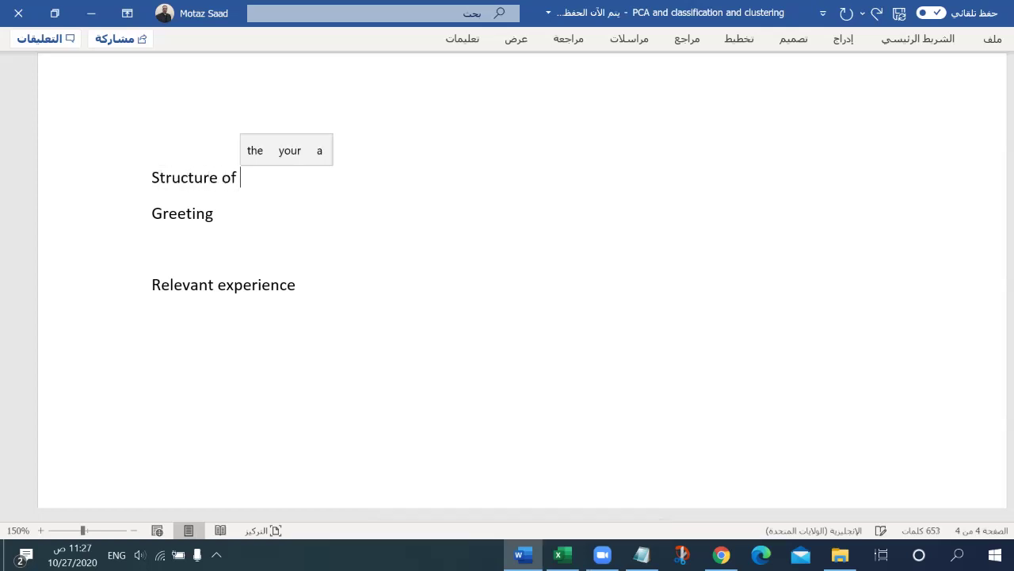
text( pro)
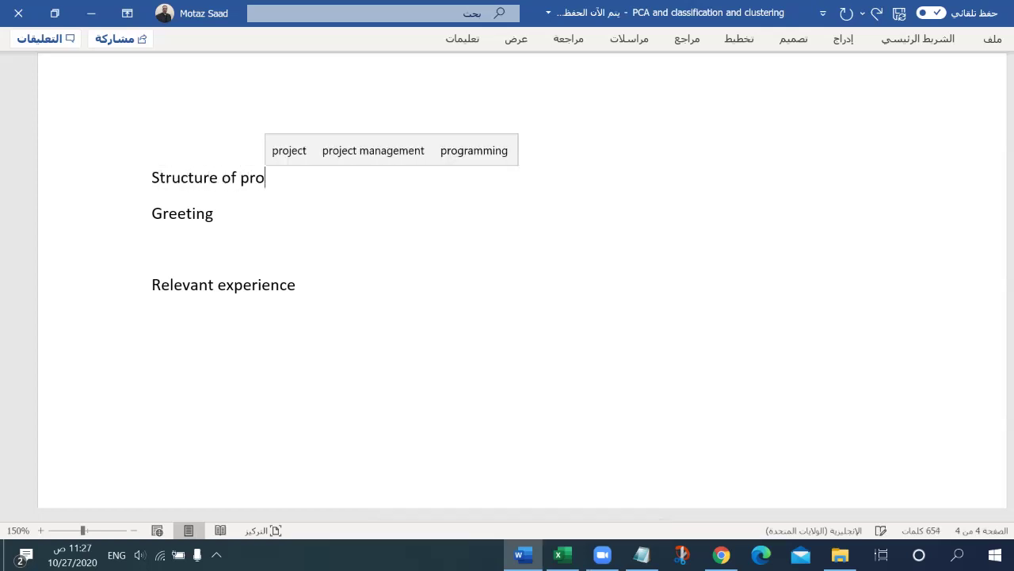
text(ject proposal)
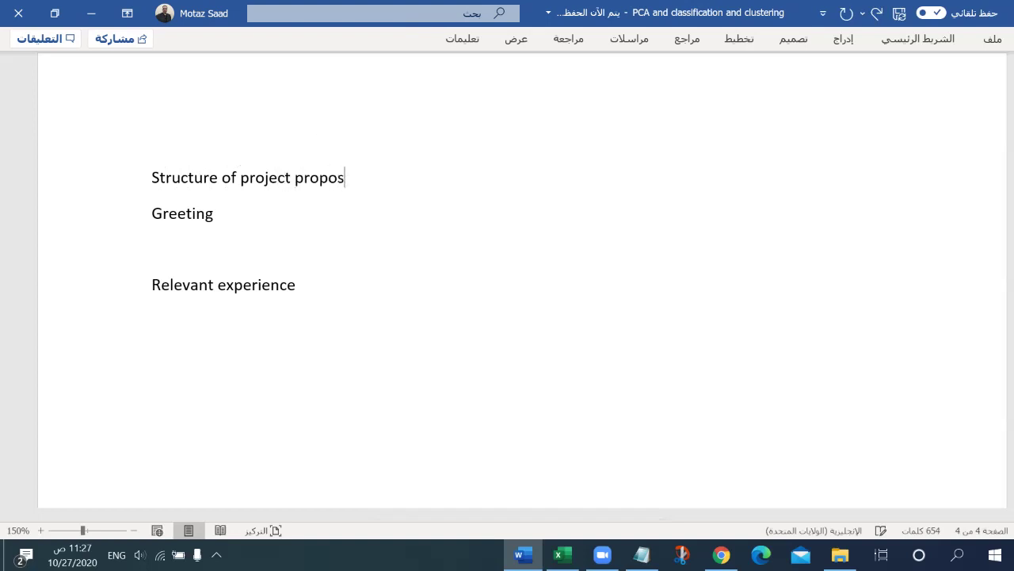
Number Greeting as item 1 and Relevant experience as item 2, starting item 3.
click(214, 213)
key(Home)
text(1.)
key(Delete)
key(BackSpace)
key(Return)
key(End)
key(Return)
Add list items 'Break project into steps' and 'Estimate time and cost'.
text(3)
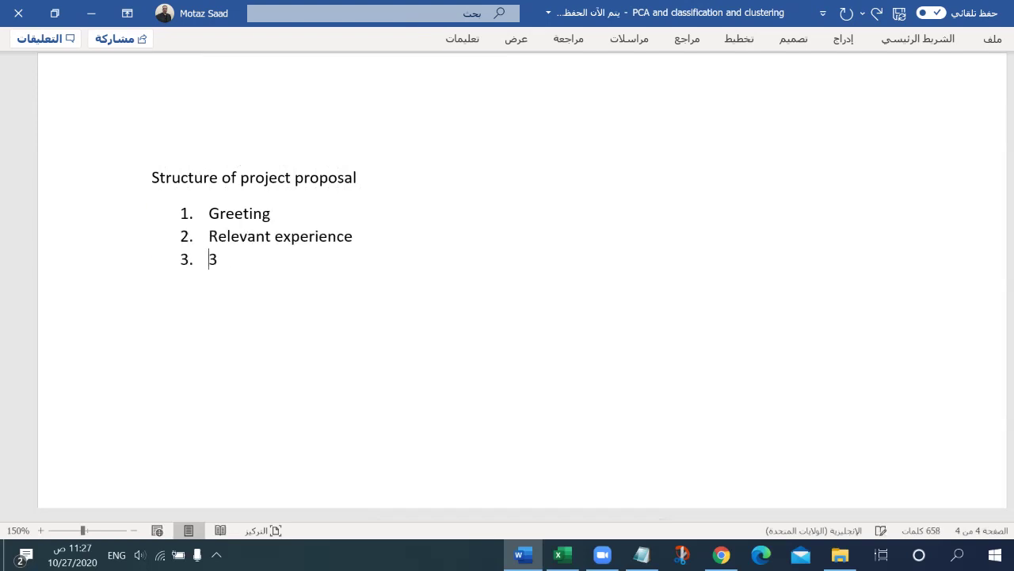
key(BackSpace)
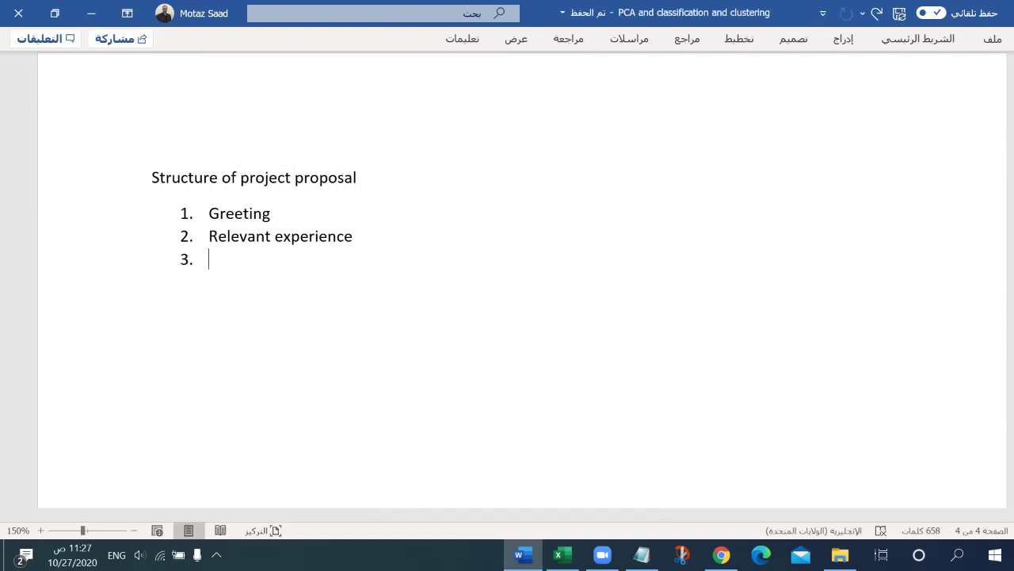
text(Break )
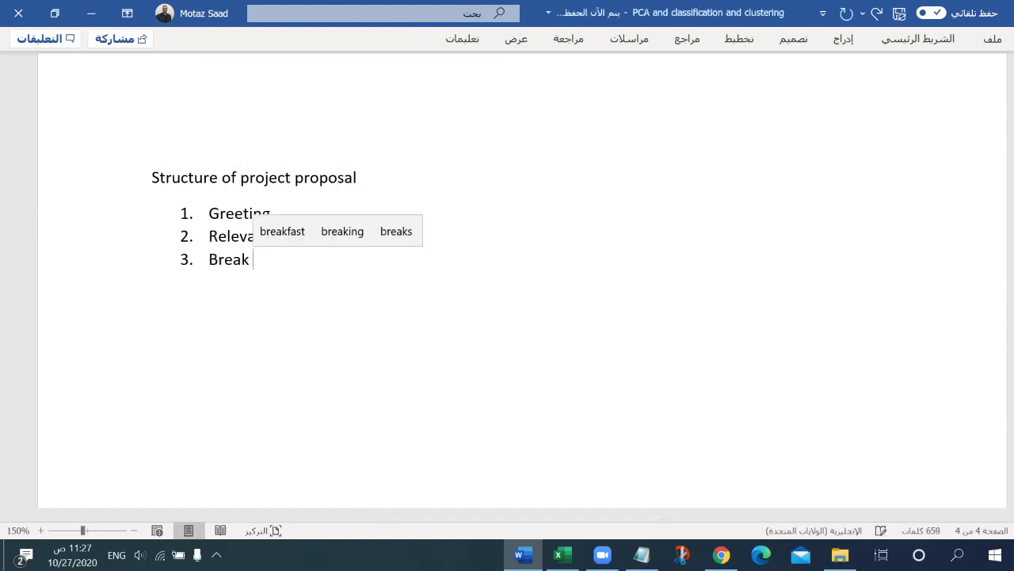
text(project into )
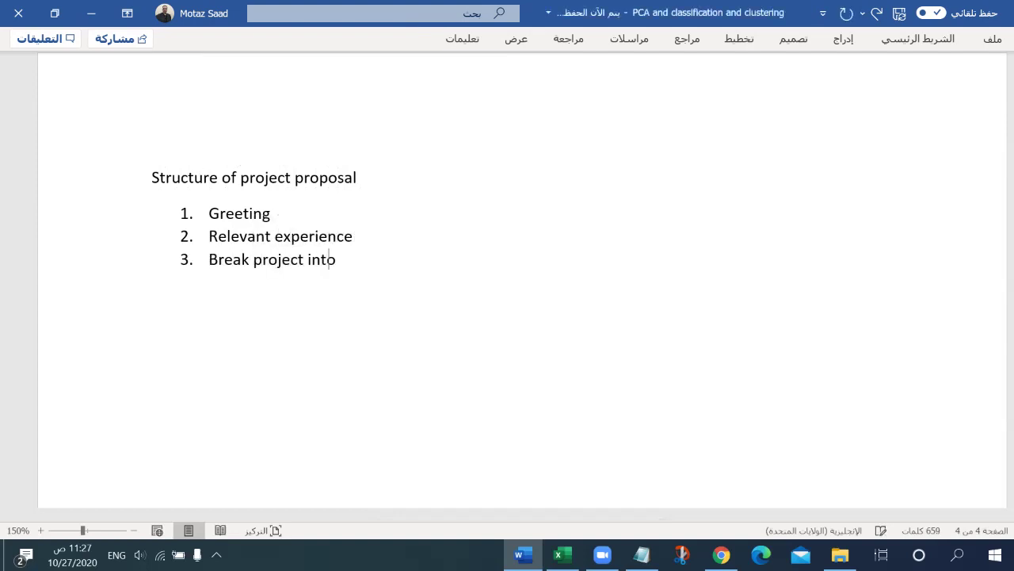
text(steps)
key(Return)
text(estim)
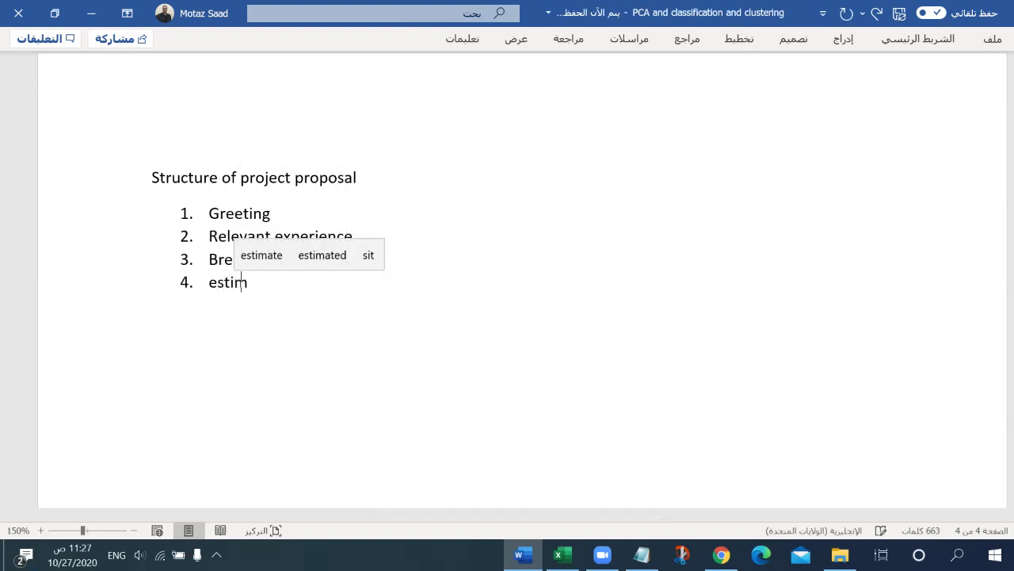
text(ate time and c)
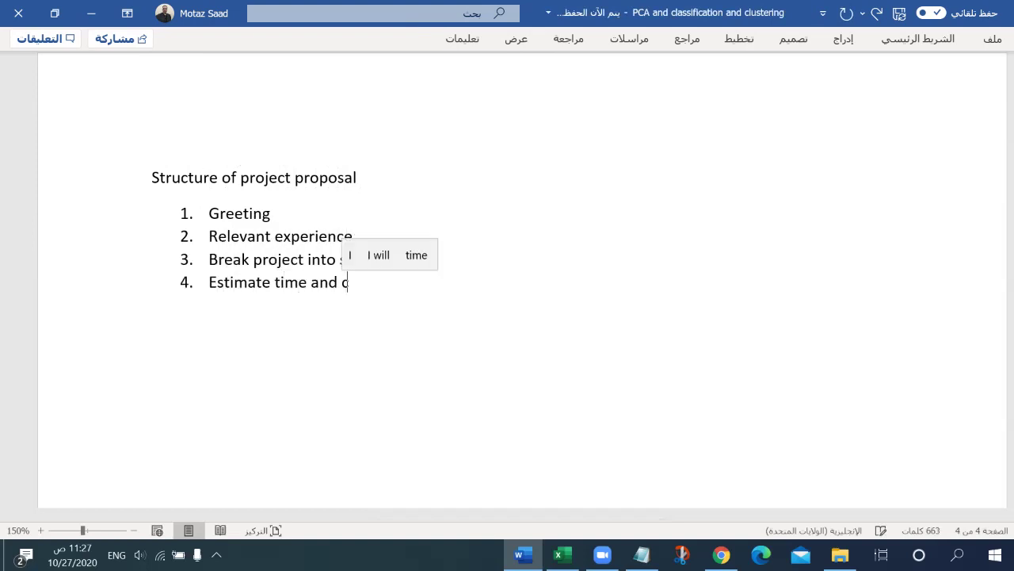
text(ost)
key(Return)
Add list item 'Ask for sample data (if not provided)'.
text(ask)
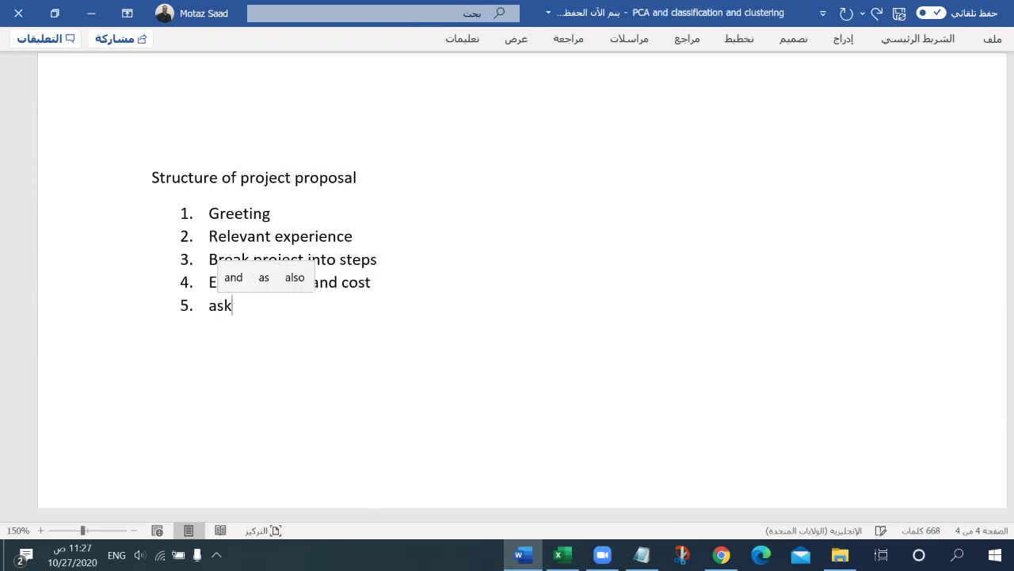
text( for as)
key(BackSpace)
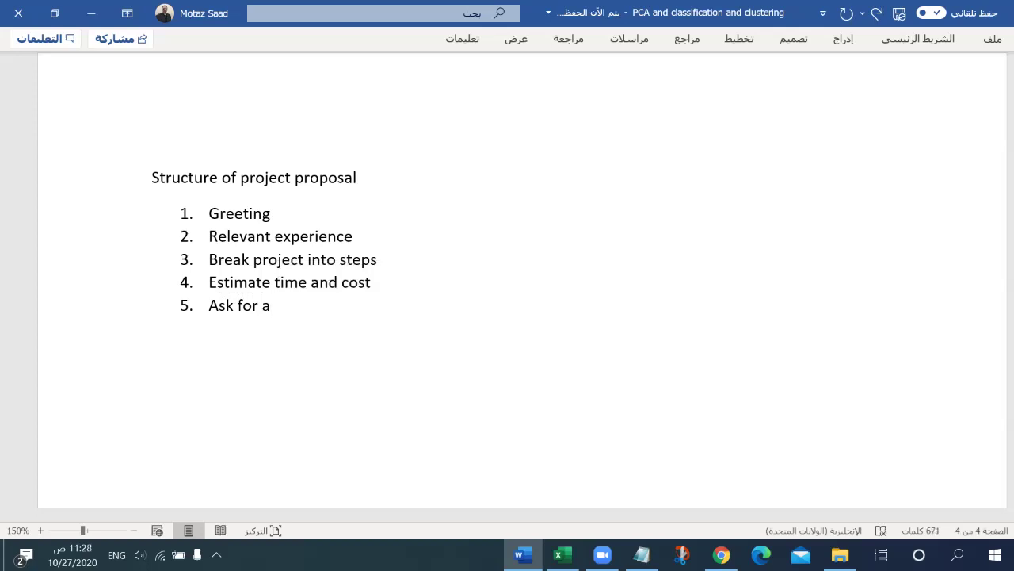
key(BackSpace)
text(samp)
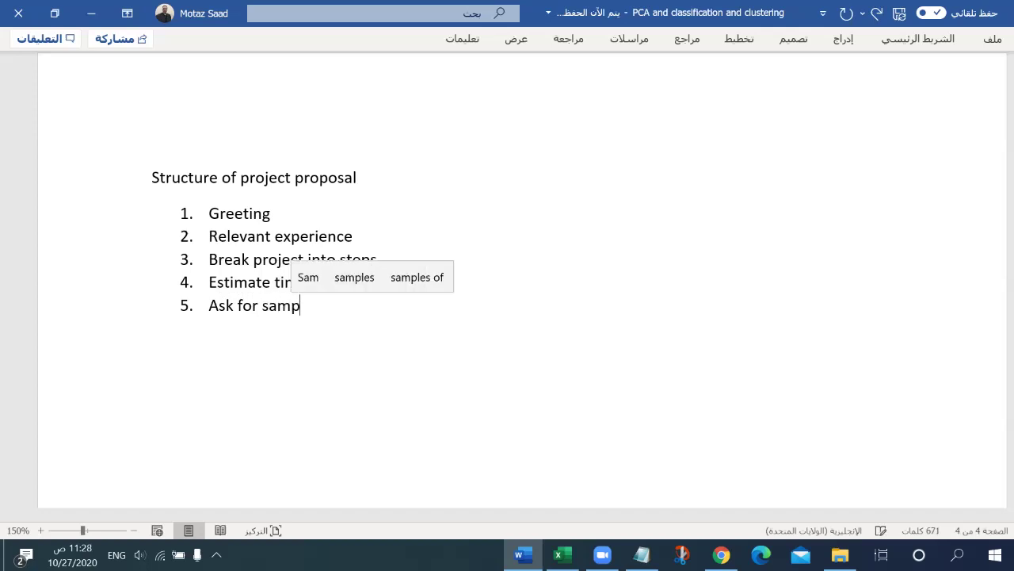
text(le data )
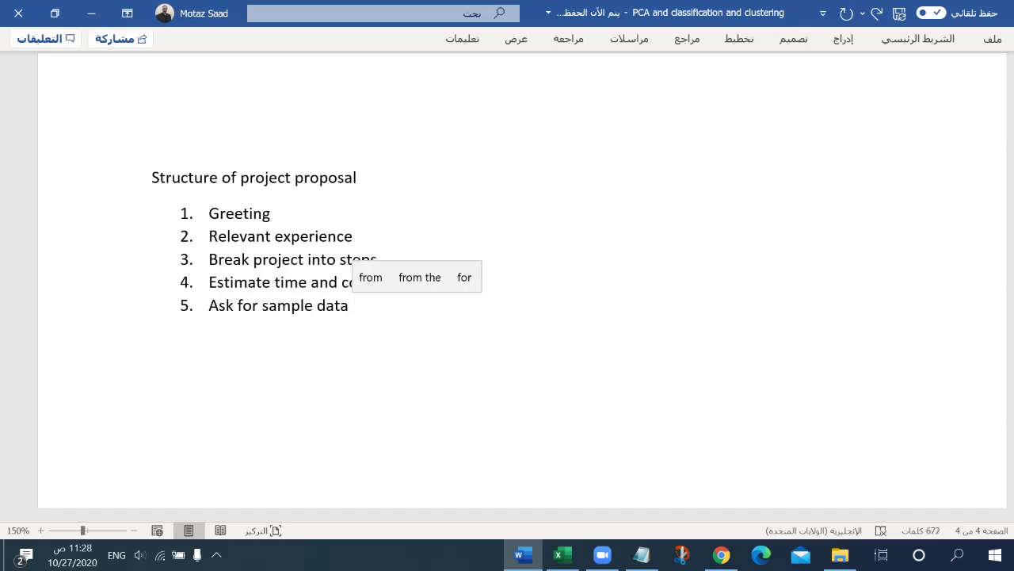
text((if in)
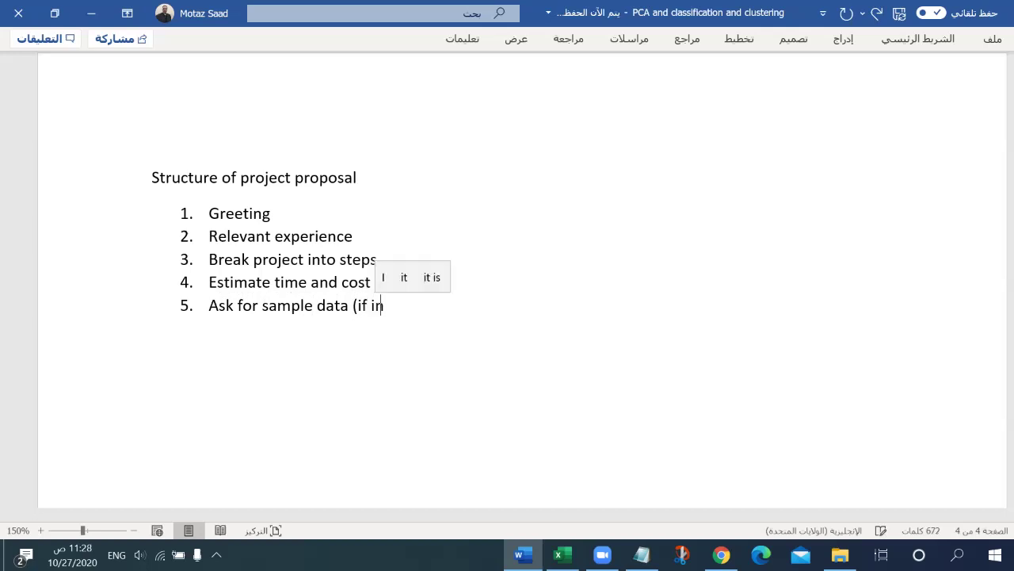
key(BackSpace)
text(not p)
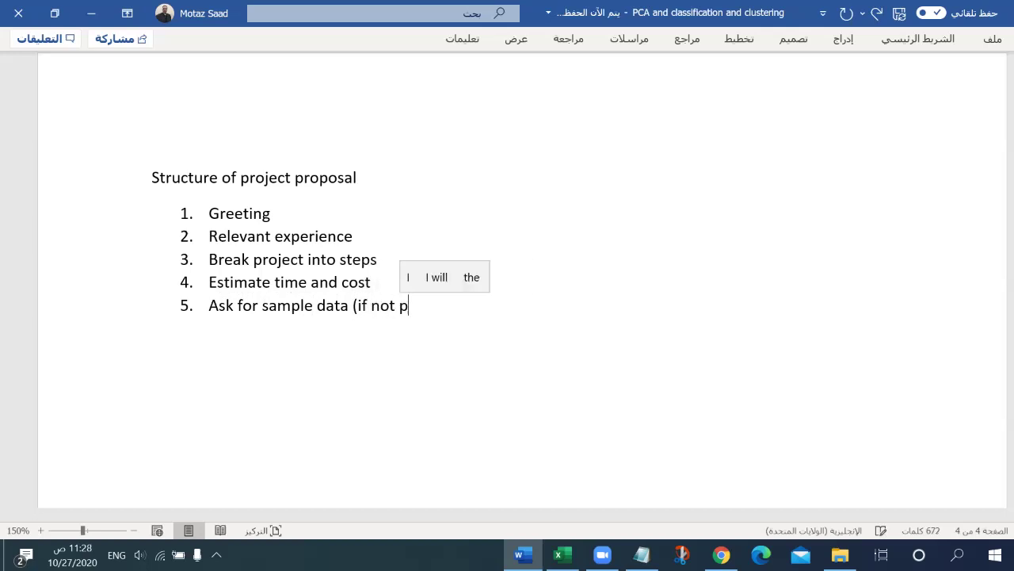
text(rovided))
key(Return)
Add item 6 'Provide some links for similar project'.
text(shl)
key(BackSpace)
text(l)
key(BackSpace)
text(ow)
key(BackSpace)
key(BackSpace)
key(BackSpace)
key(BackSpace)
key(BackSpace)
text(provide )
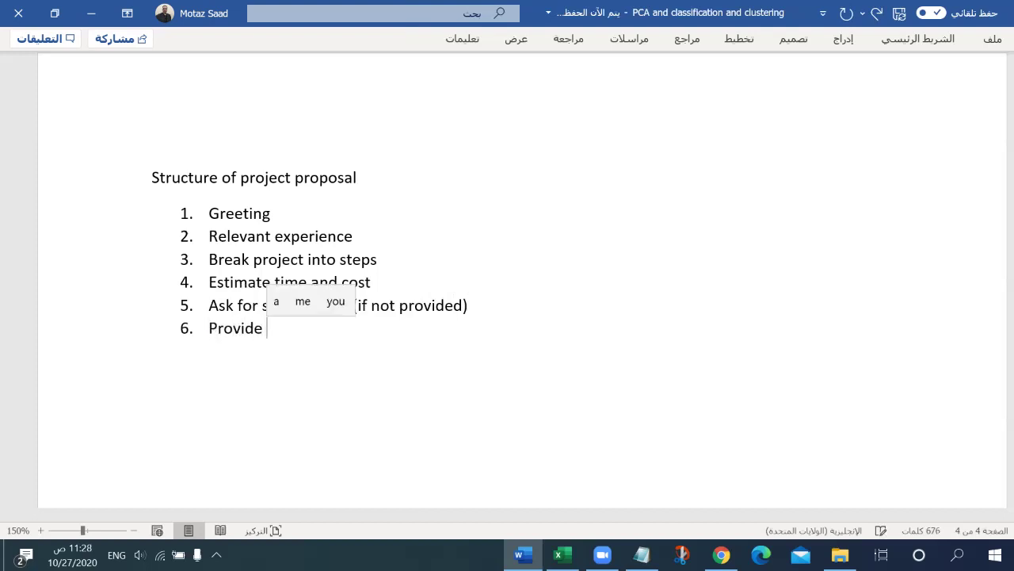
text(some )
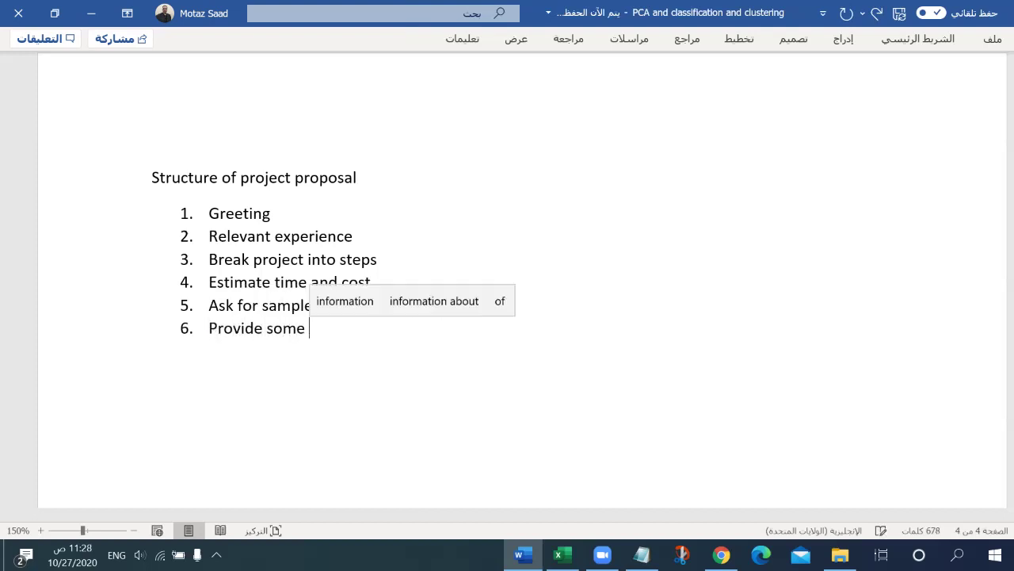
text(links for )
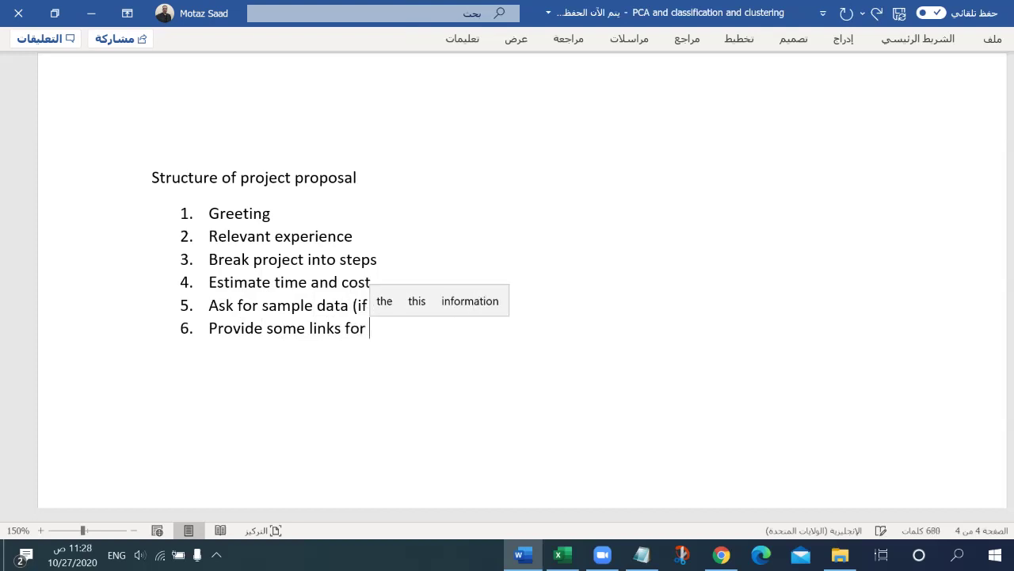
text(similar pro)
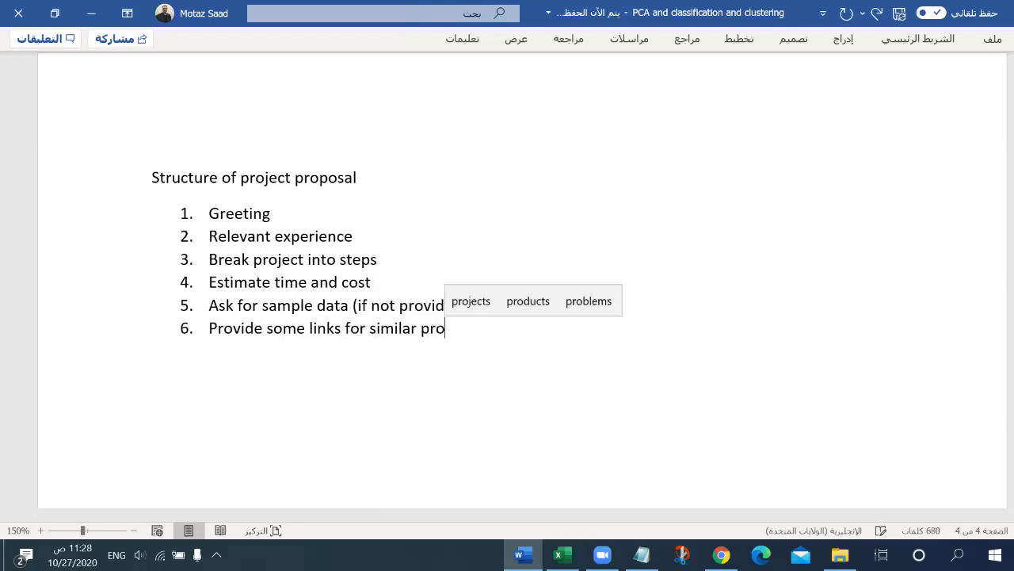
text(ject)
Move the similar-project links item up to become item 3, right after Relevant experience.
key(shift+Home)
key(ctrl+c)
key(BackSpace)
key(Up)
key(Up)
key(Up)
key(End)
key(Return)
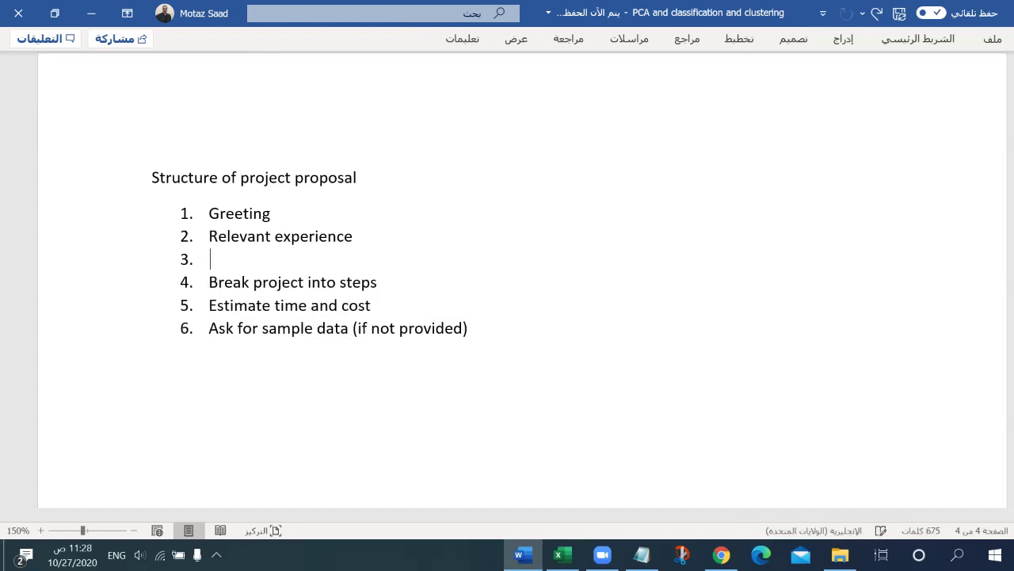
key(ctrl+v)
key(Delete)
Add item 7 'ask the client for any information' and item 8 'closing and signature'.
click(210, 327)
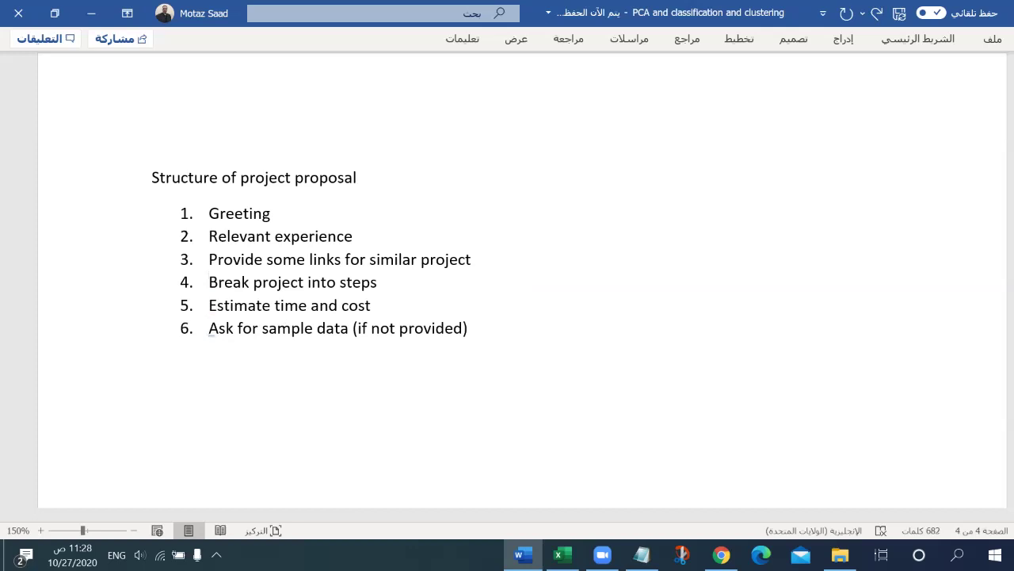
key(Return)
text(ask)
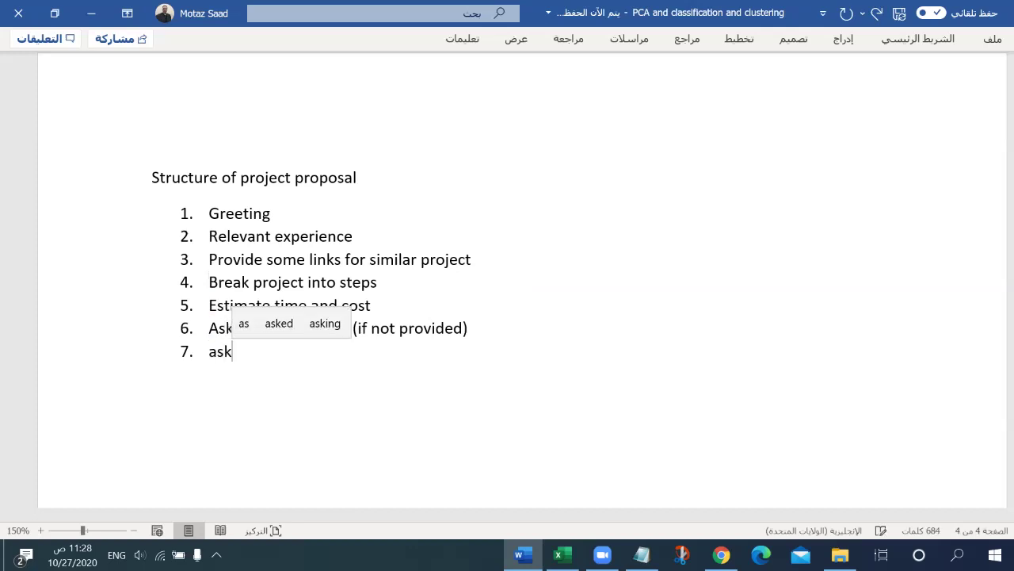
text( the client )
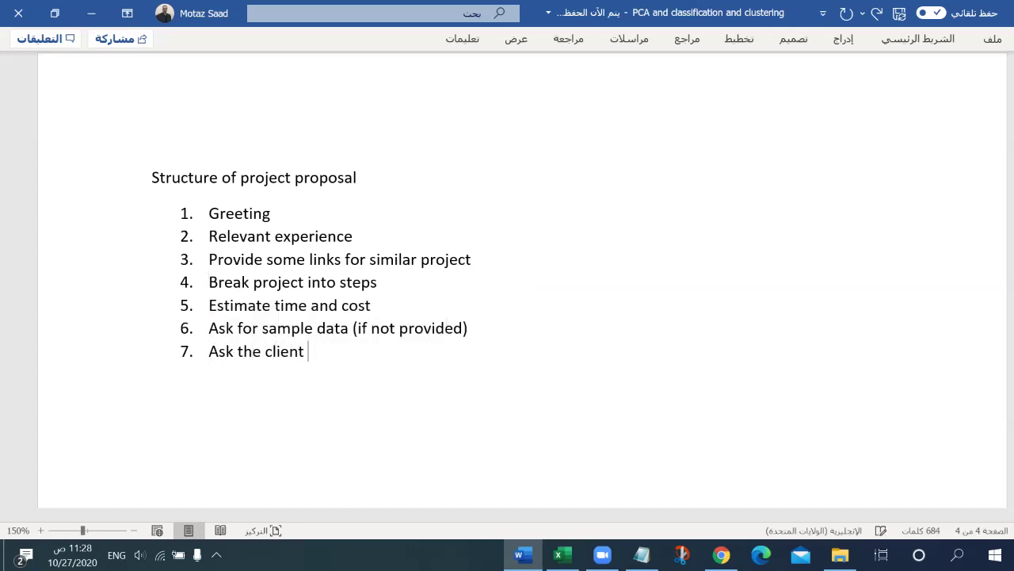
text(for any information)
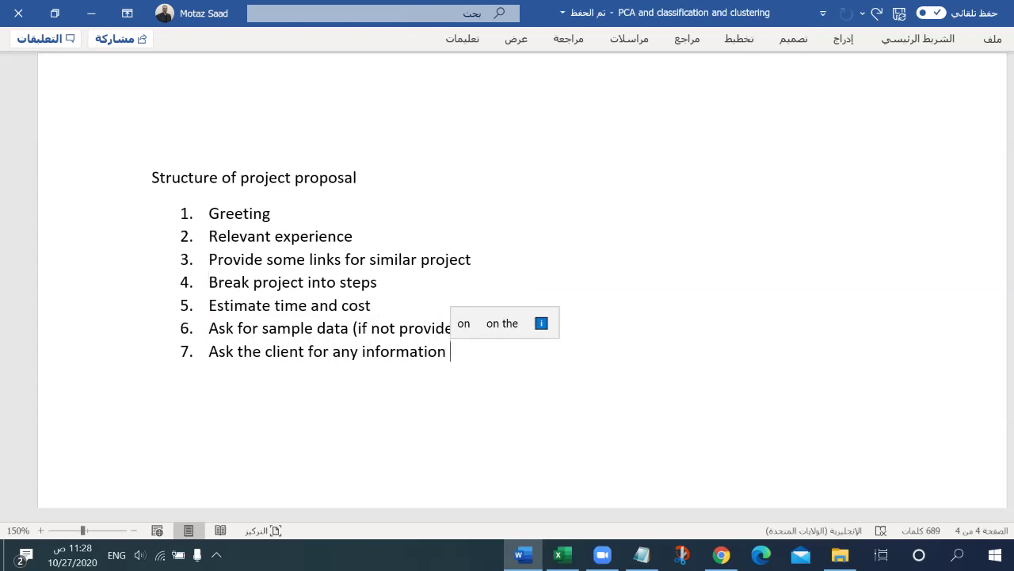
key(Return)
text(closing)
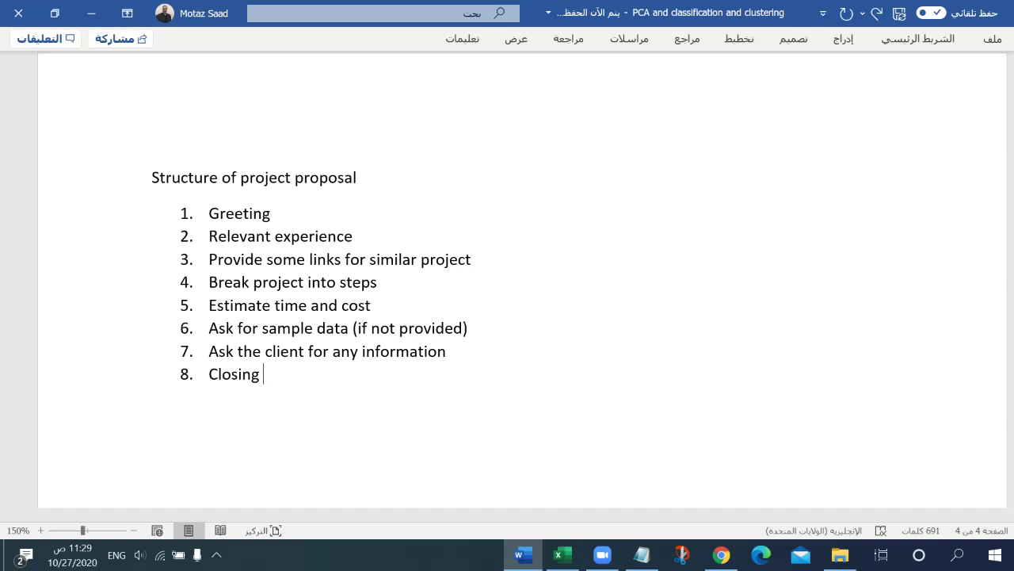
text(and sign)
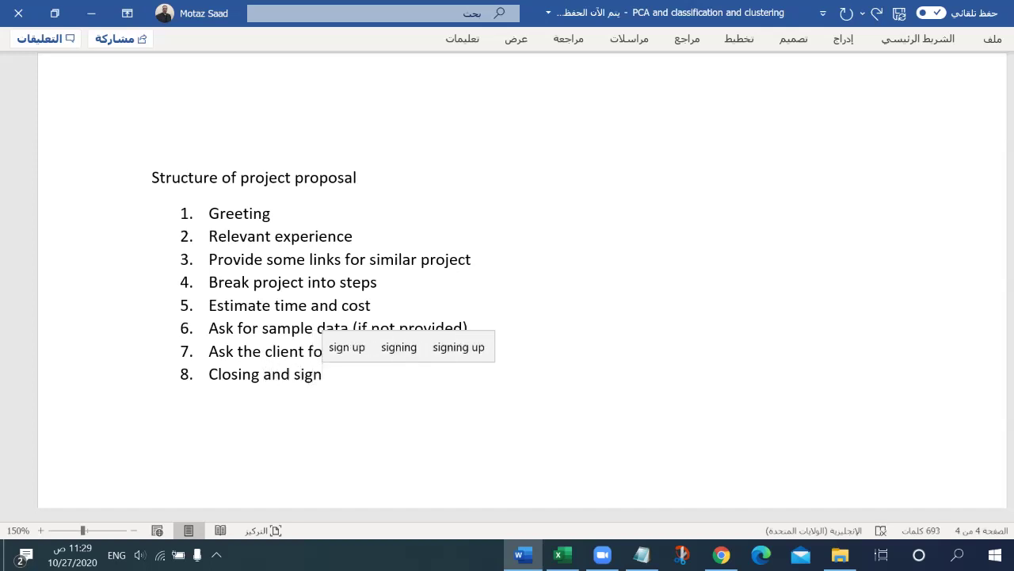
text(uta)
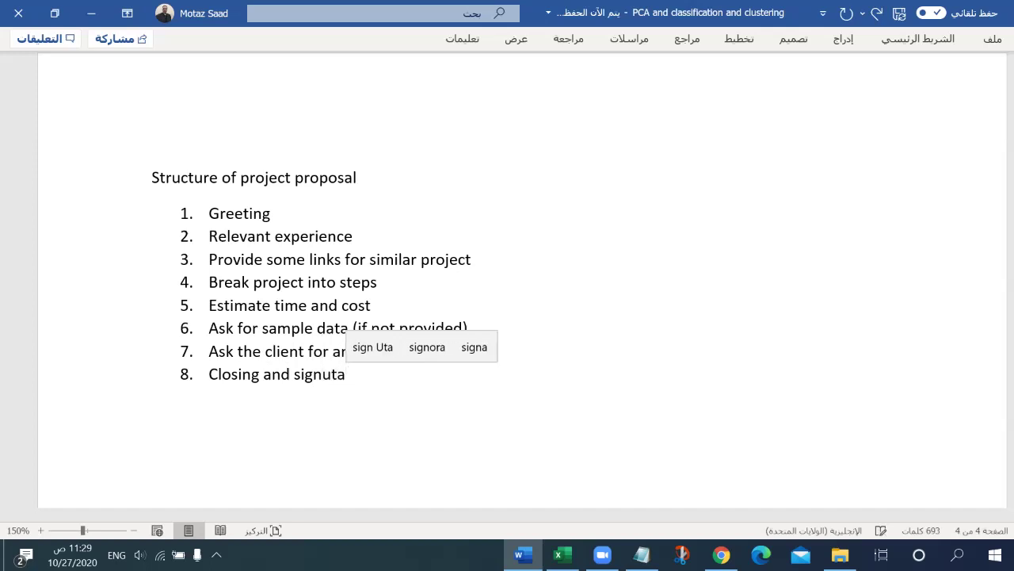
key(BackSpace)
key(BackSpace)
key(BackSpace)
key(BackSpace)
text(nat)
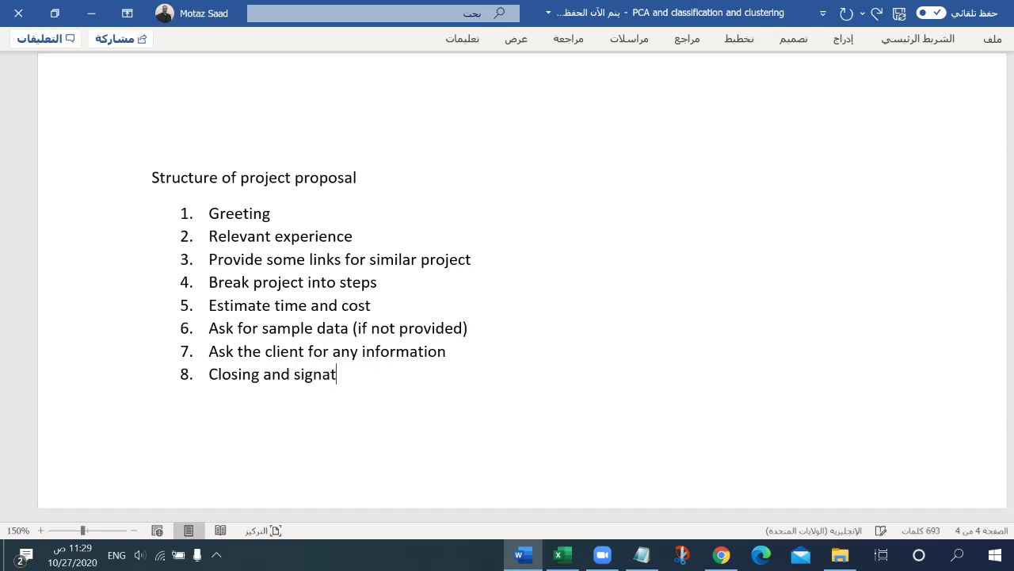
text(ure)
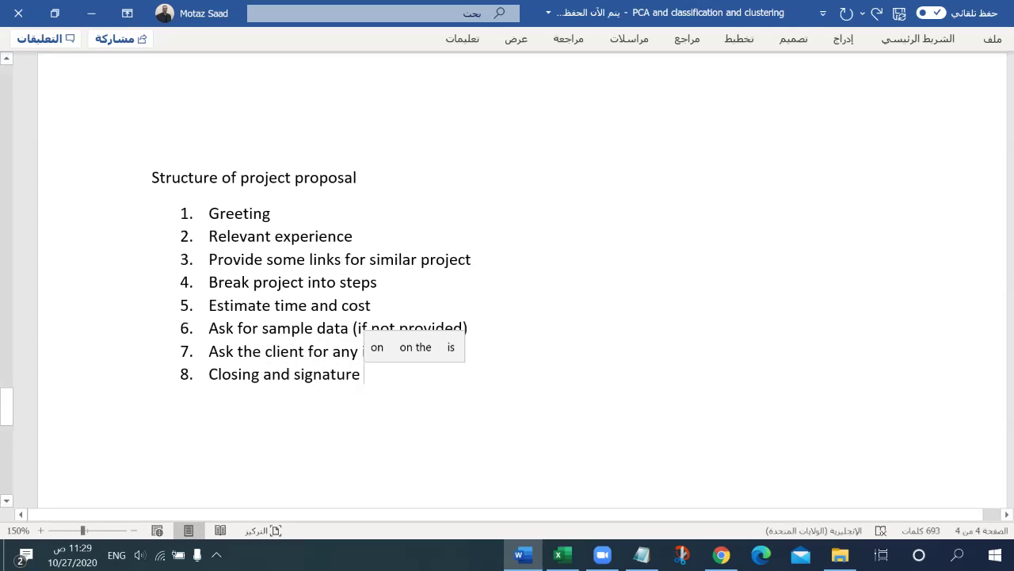
Make the outline title line bold.
key(ctrl+shift+Up)
key(ctrl+shift+Up)
key(ctrl+shift+Up)
key(ctrl+shift+Up)
key(ctrl+shift+Up)
key(ctrl+shift+Up)
key(ctrl+shift+Up)
key(ctrl+shift+Up)
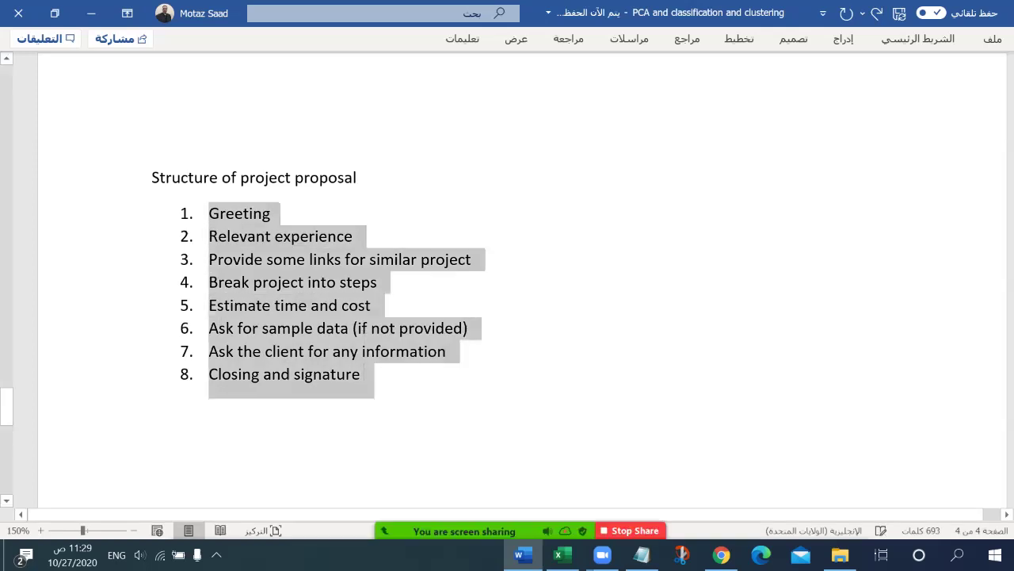
triple_click(263, 178)
key(ctrl+b)
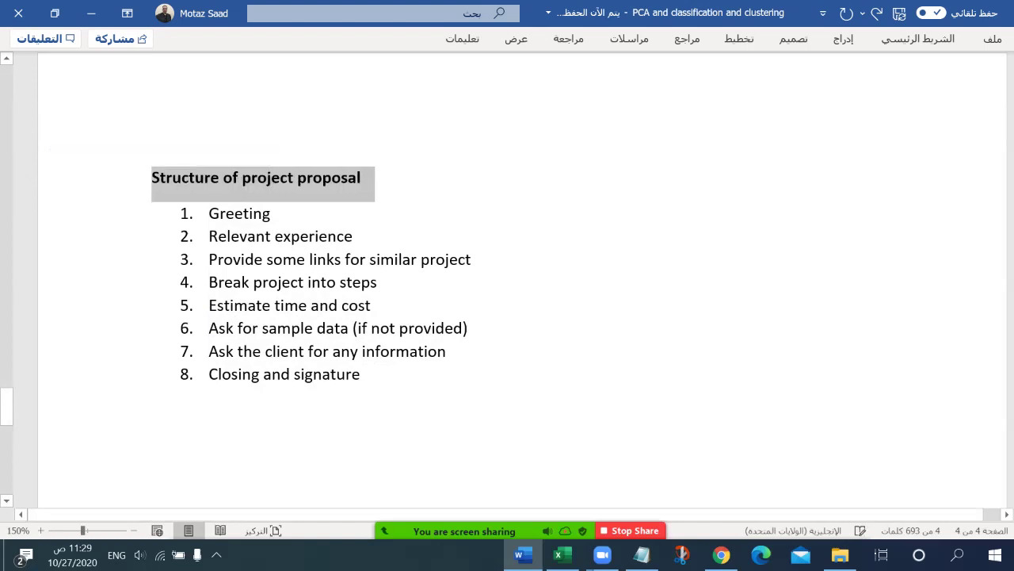
scroll(507, 278, up, 15)
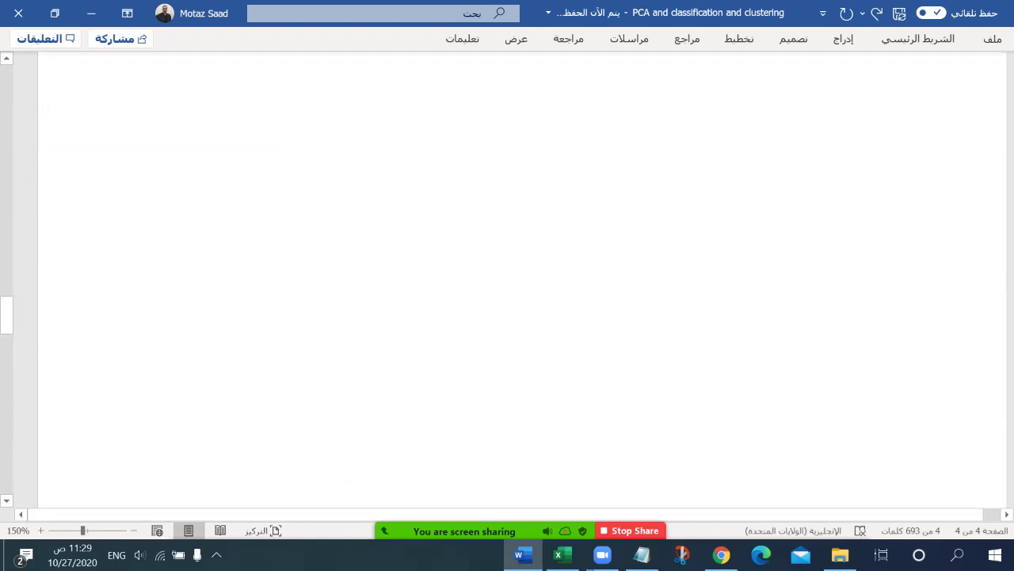
scroll(508, 277, down, 1)
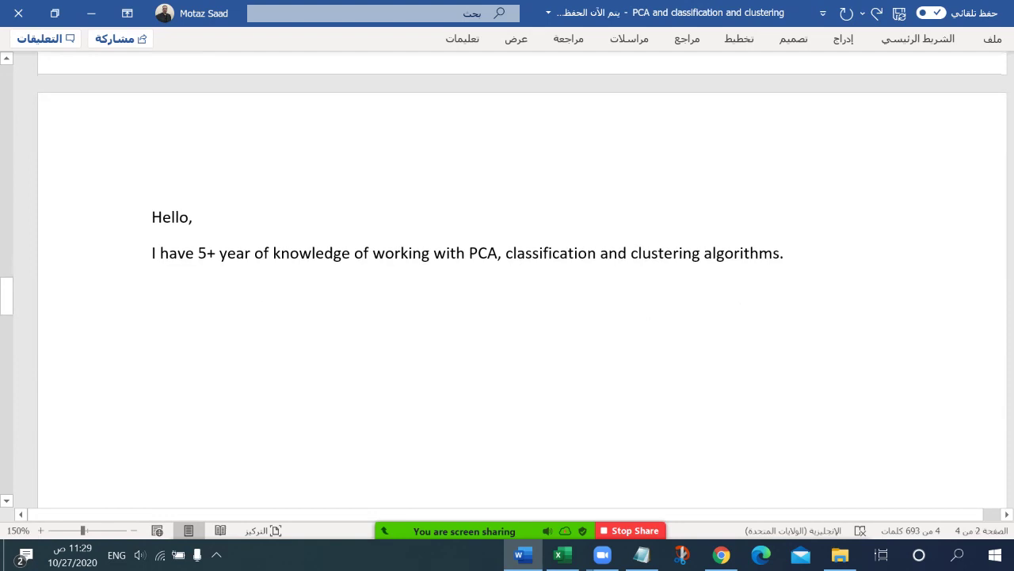
Duplicate the PCA sentence and reword the copy to start 'I familiar with PCA…'.
click(206, 253)
drag(272, 253, 498, 252)
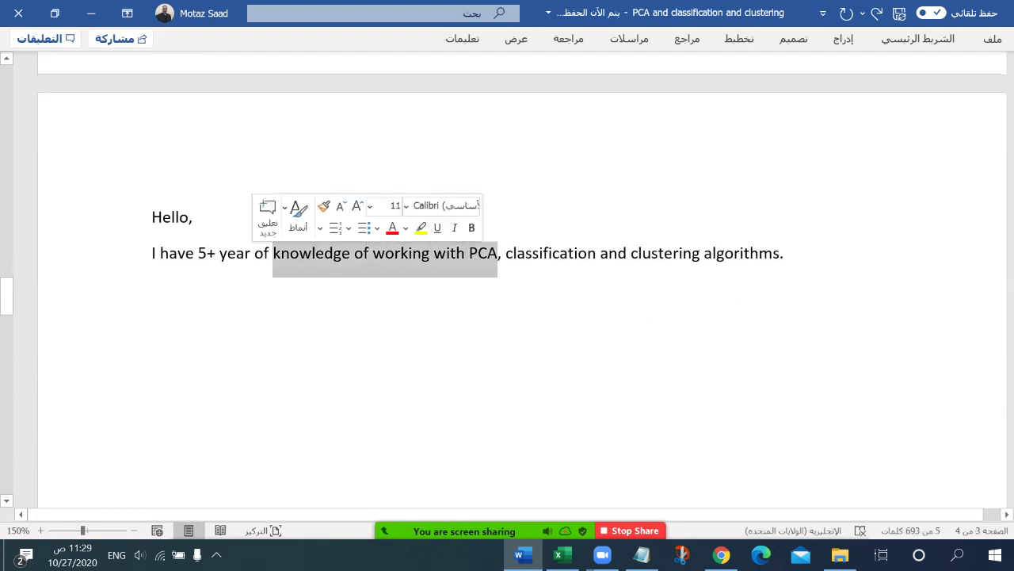
drag(273, 252, 498, 253)
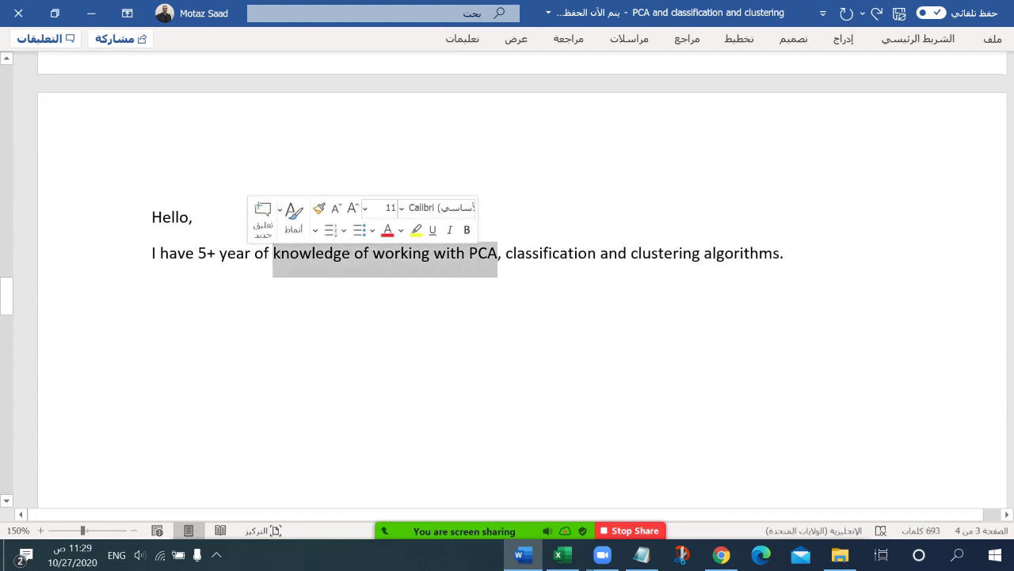
click(280, 253)
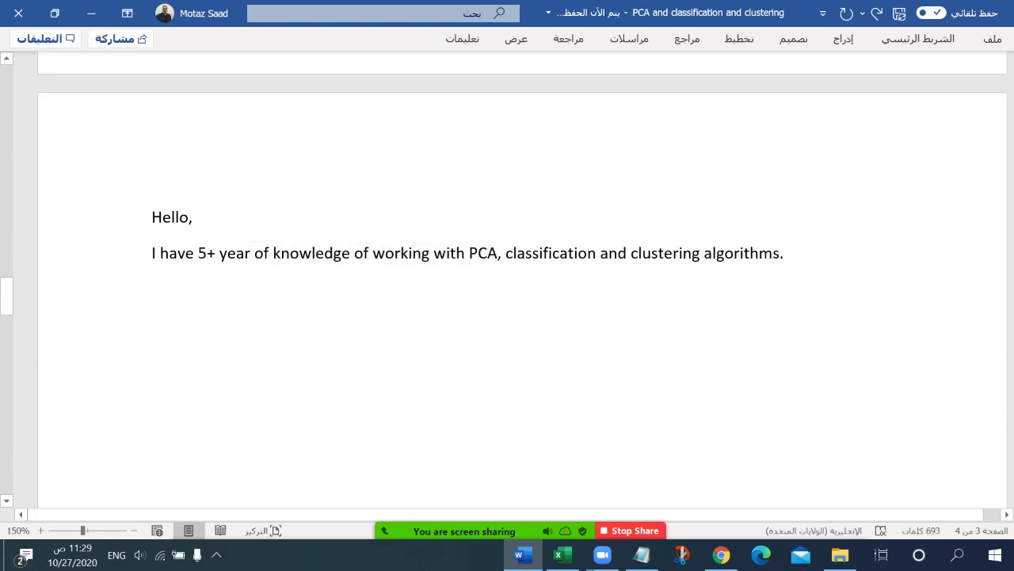
key(Home)
key(shift+Down)
key(ctrl+c)
key(End)
key(Return)
key(ctrl+v)
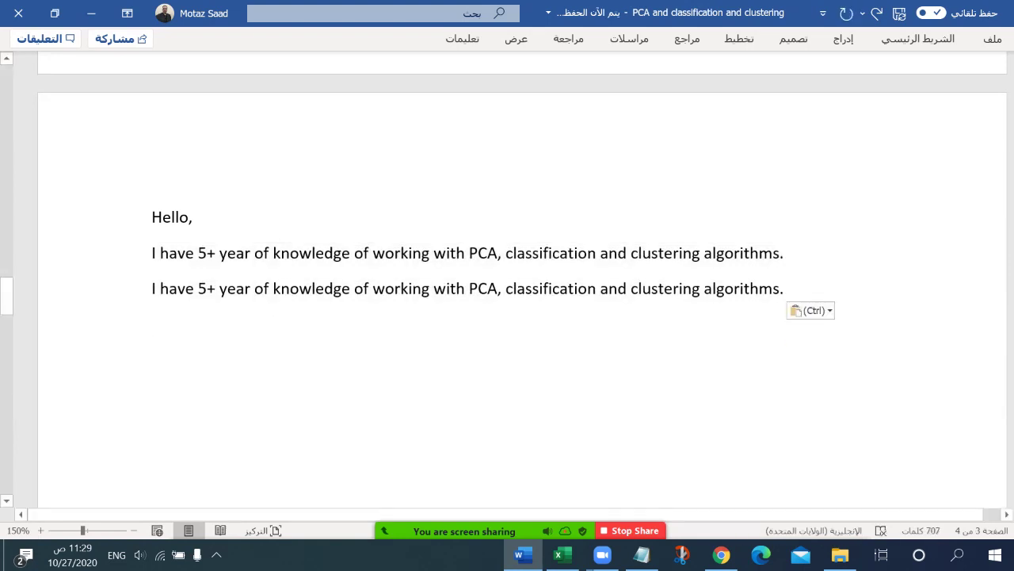
drag(434, 288, 159, 289)
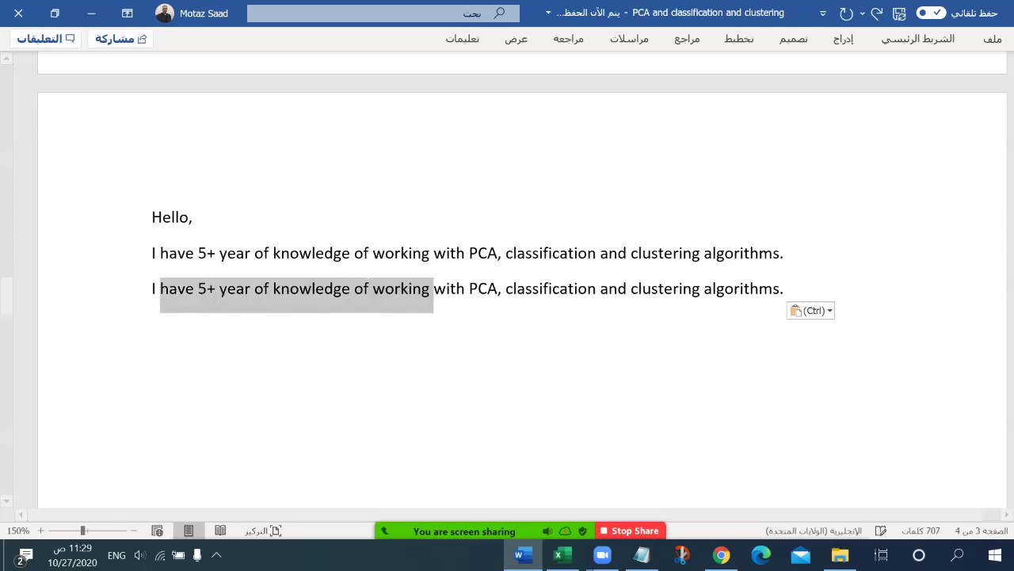
text(familriy)
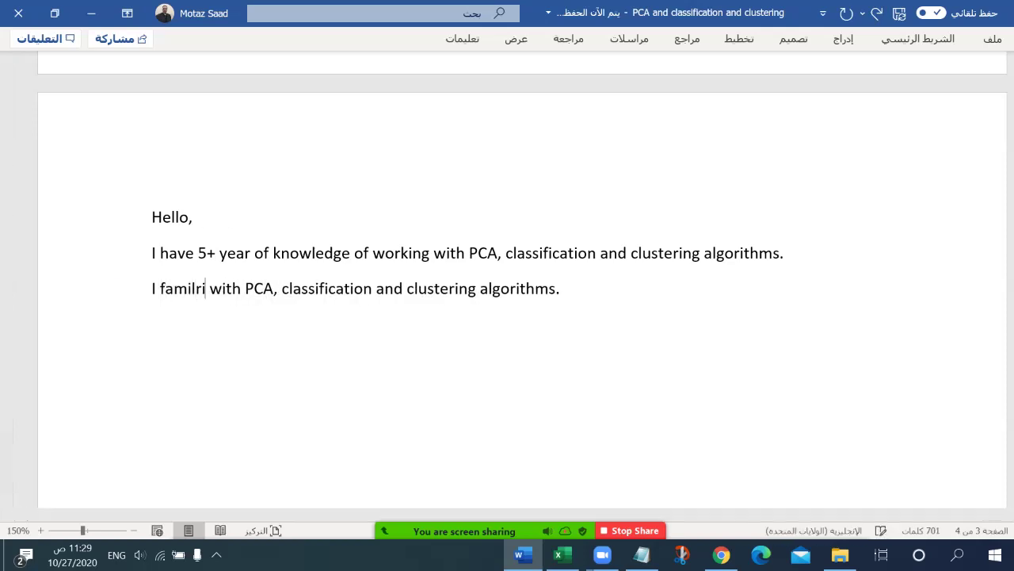
key(BackSpace)
key(BackSpace)
key(BackSpace)
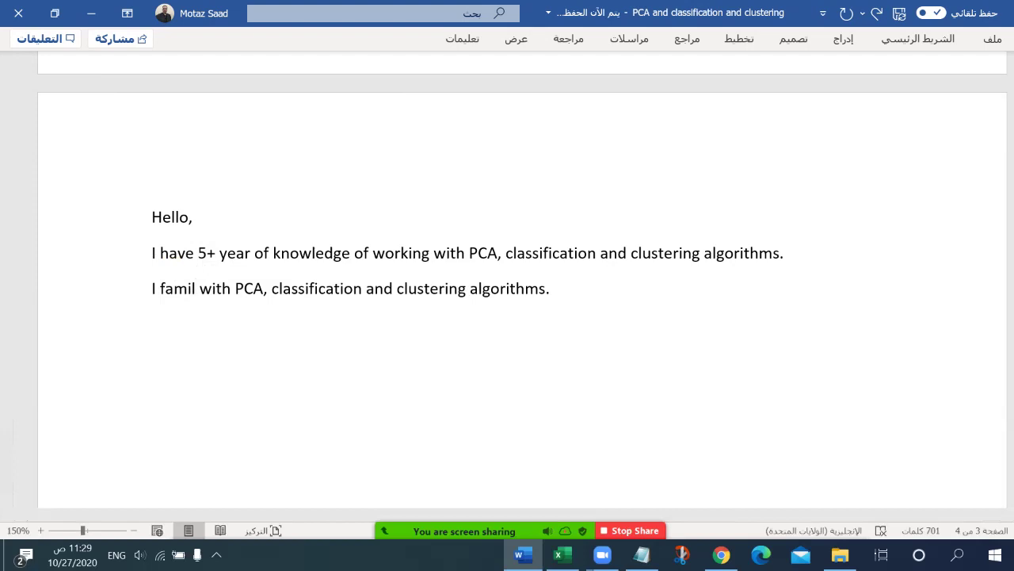
text(iar)
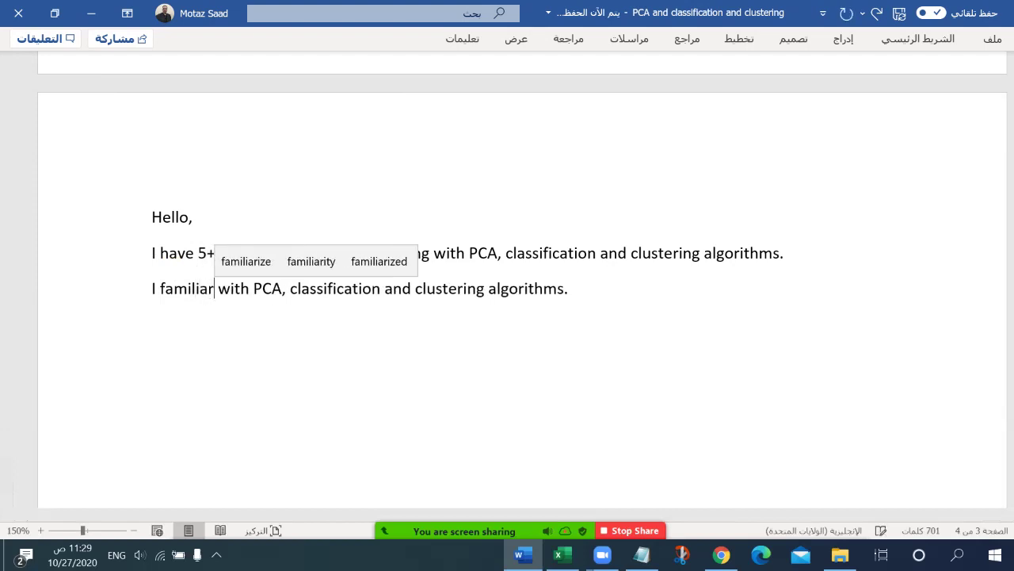
key(End)
Add another copy reading 'I have worked on PCA… algorithms with several projects'.
key(shift+Home)
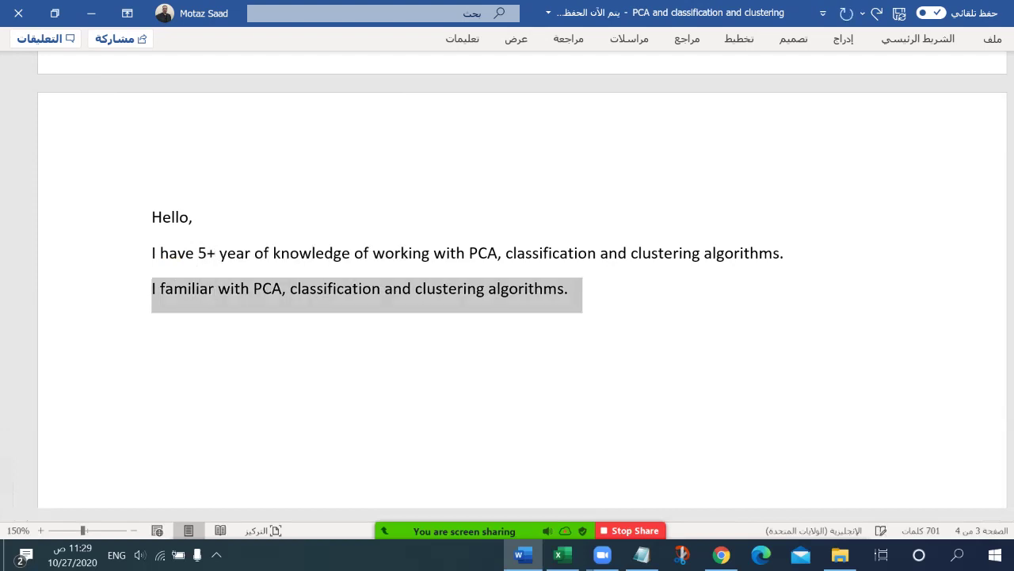
key(End)
key(ctrl+v)
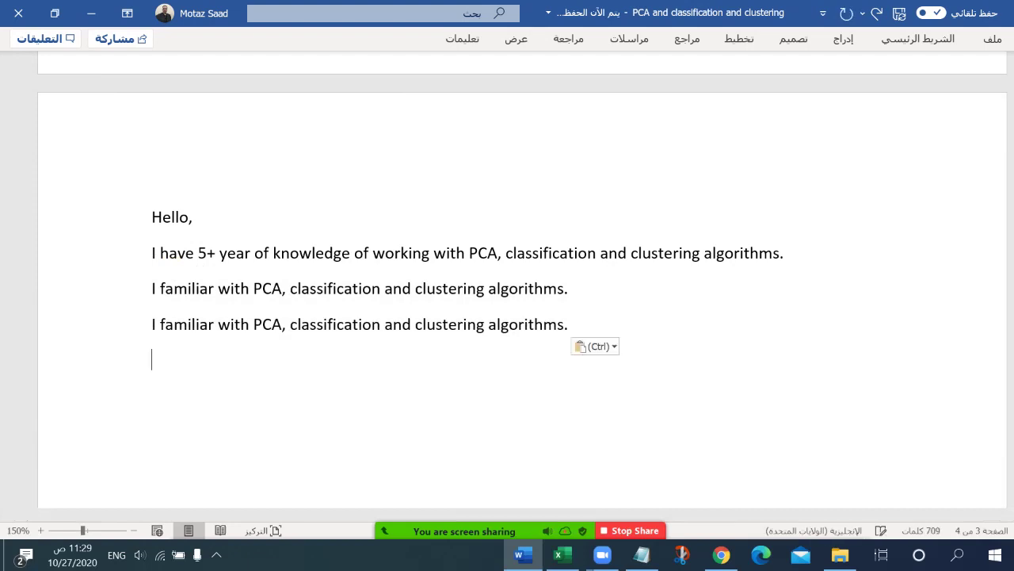
key(Up)
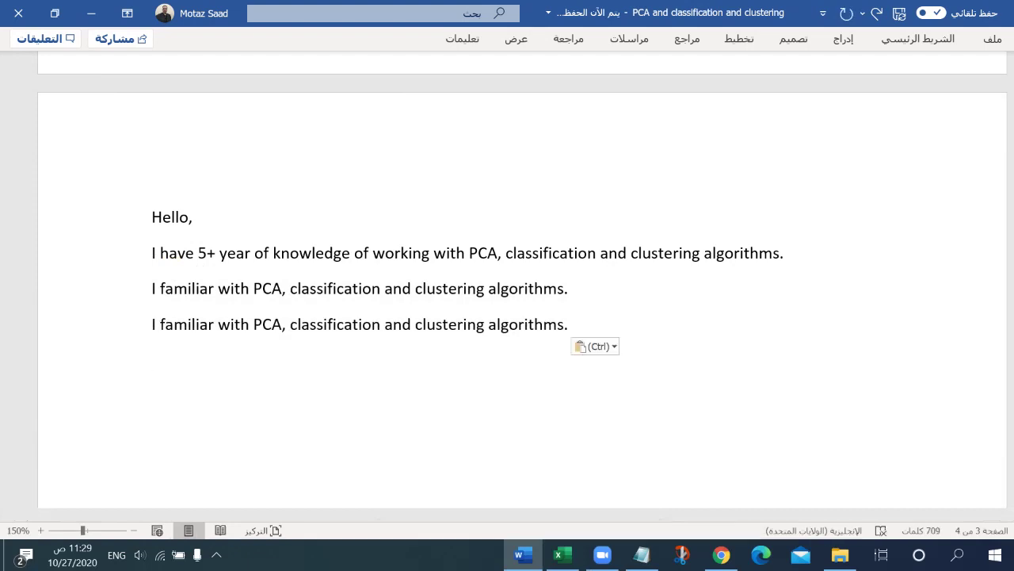
drag(160, 324, 214, 324)
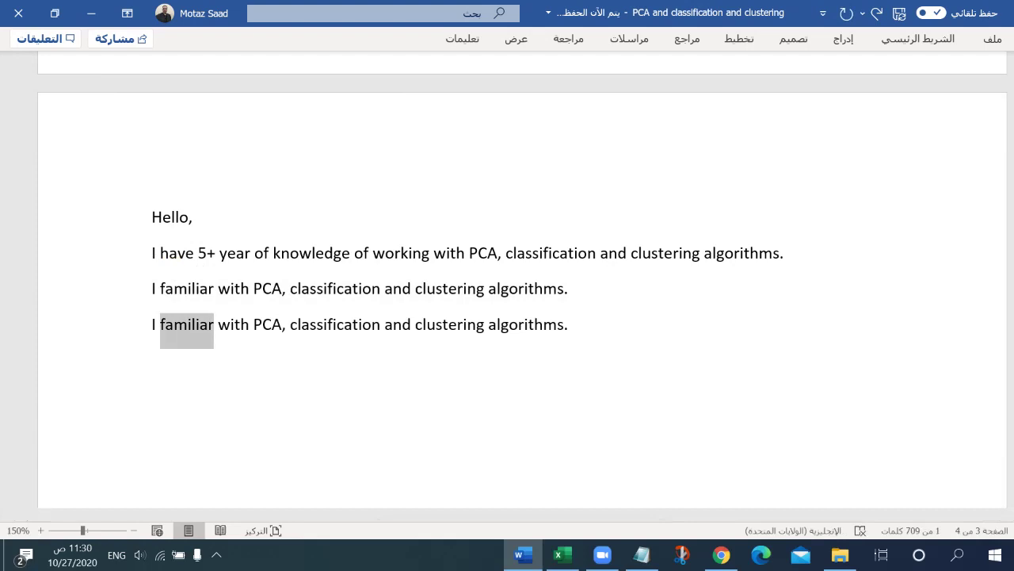
text(have worked on)
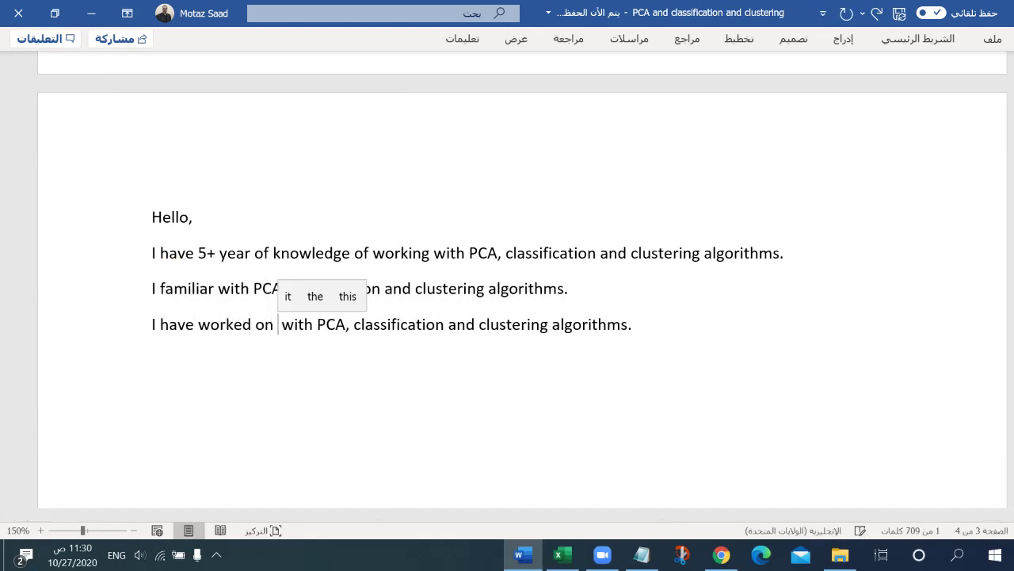
key(Delete)
key(Delete)
key(Delete)
key(Delete)
key(Delete)
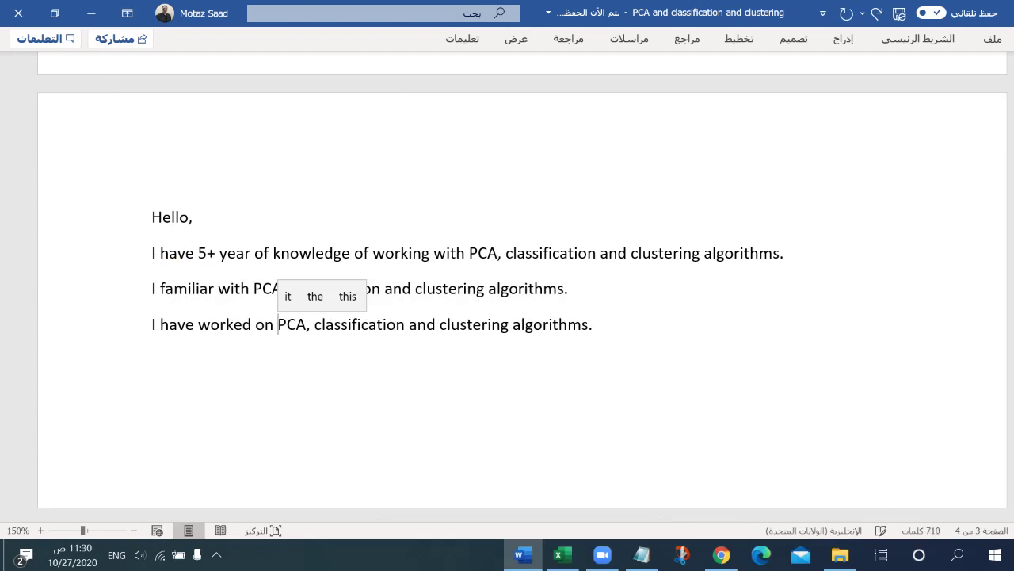
click(596, 324)
text(on)
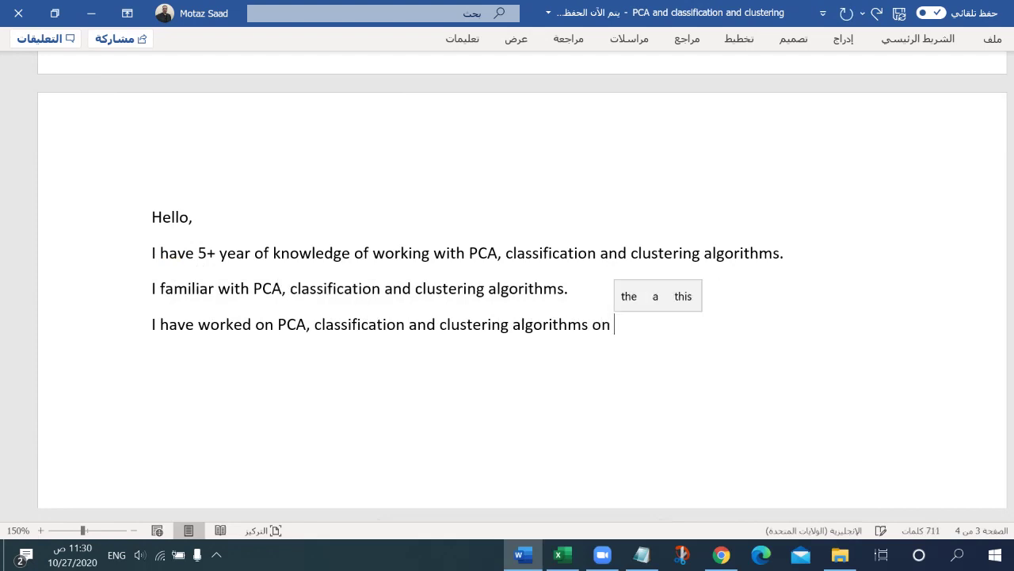
key(BackSpace)
key(BackSpace)
text(with)
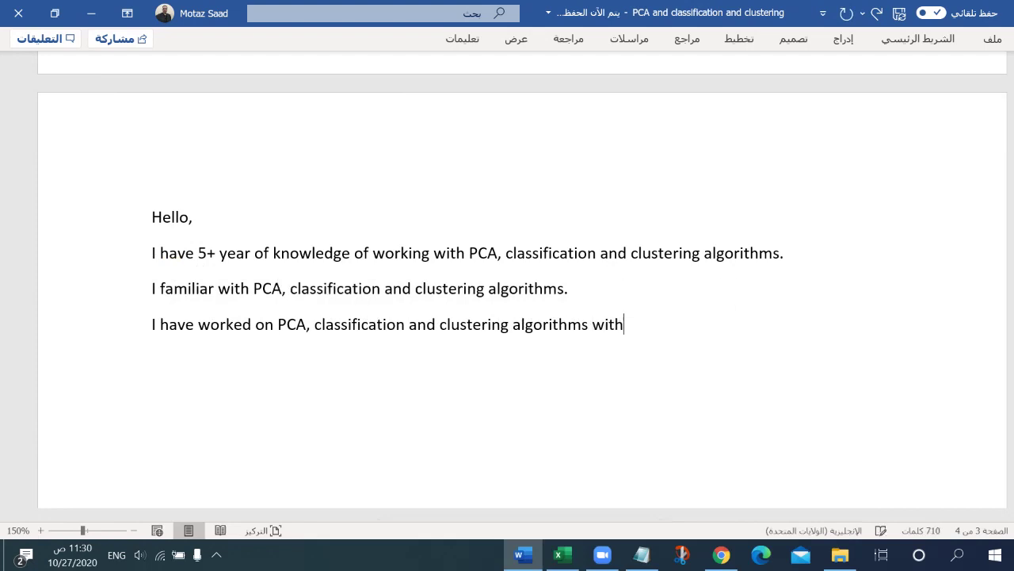
text( several projects)
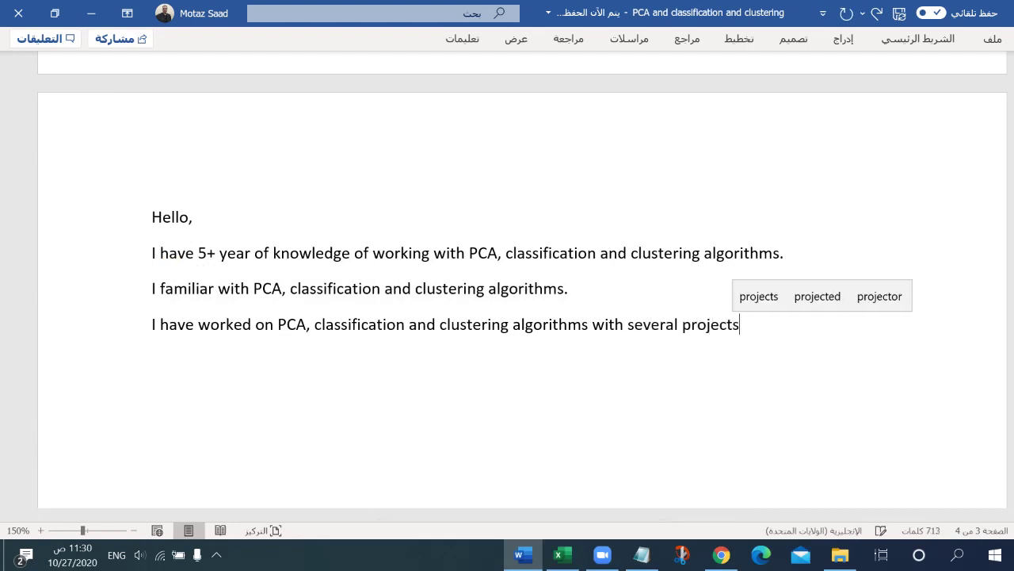
Type '[greeting]' after Hello, add a '[relevant experience]' line, and end 'several projects' with a period.
scroll(229, 215, up, 3)
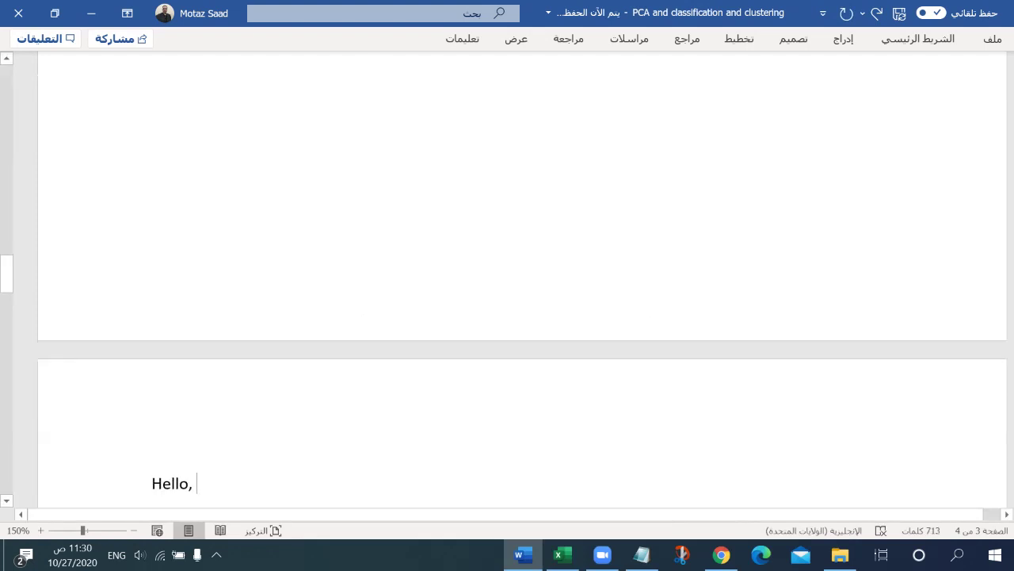
scroll(507, 317, down, 3)
text([greeting)
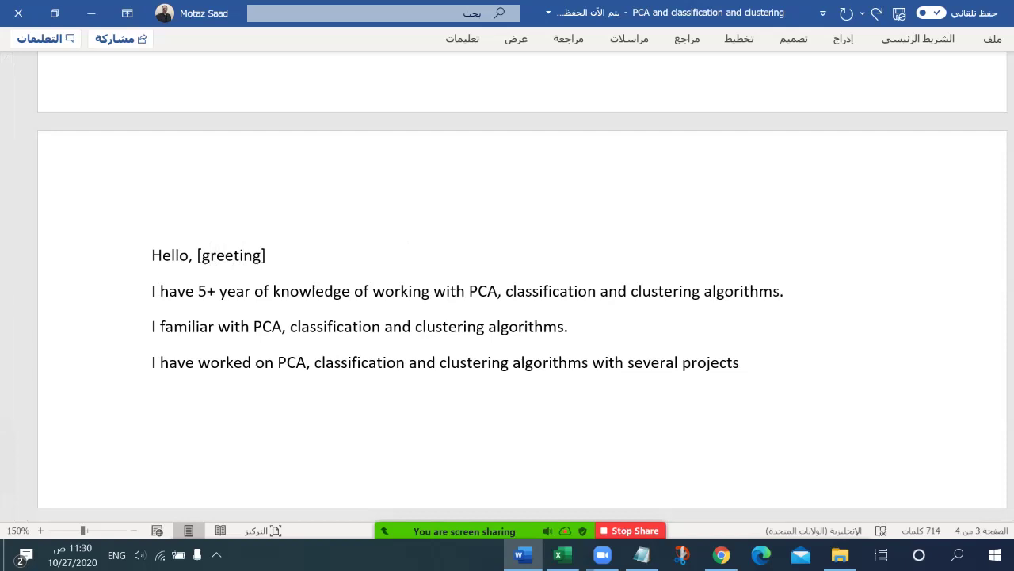
text(])
key(Return)
text([releve)
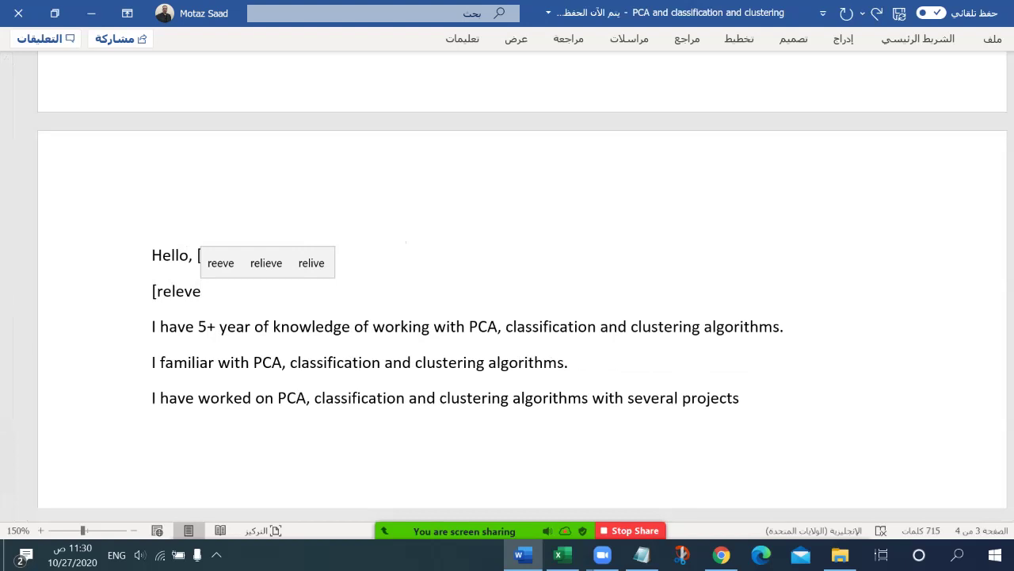
key(BackSpace)
text(ant)
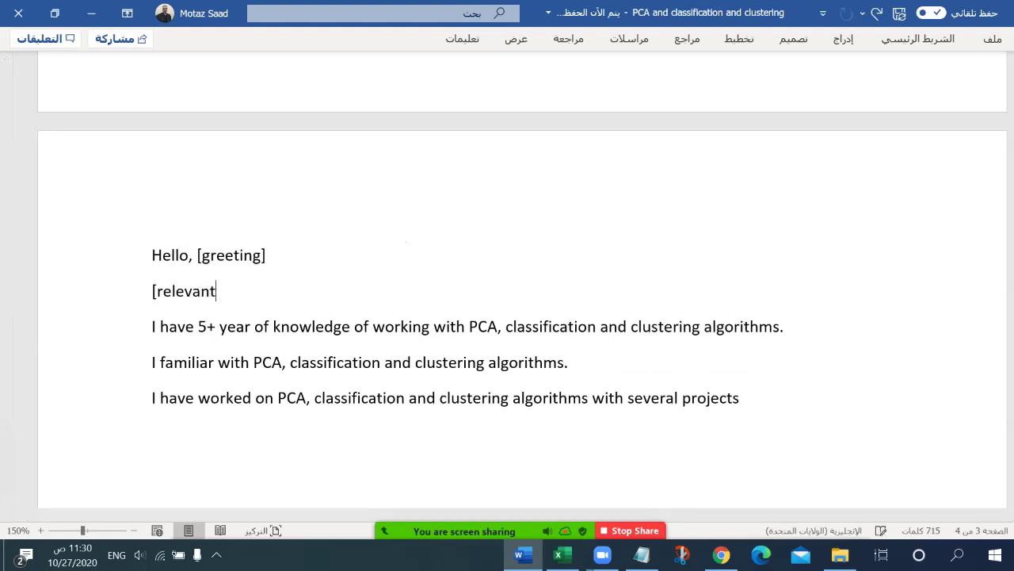
text( experience])
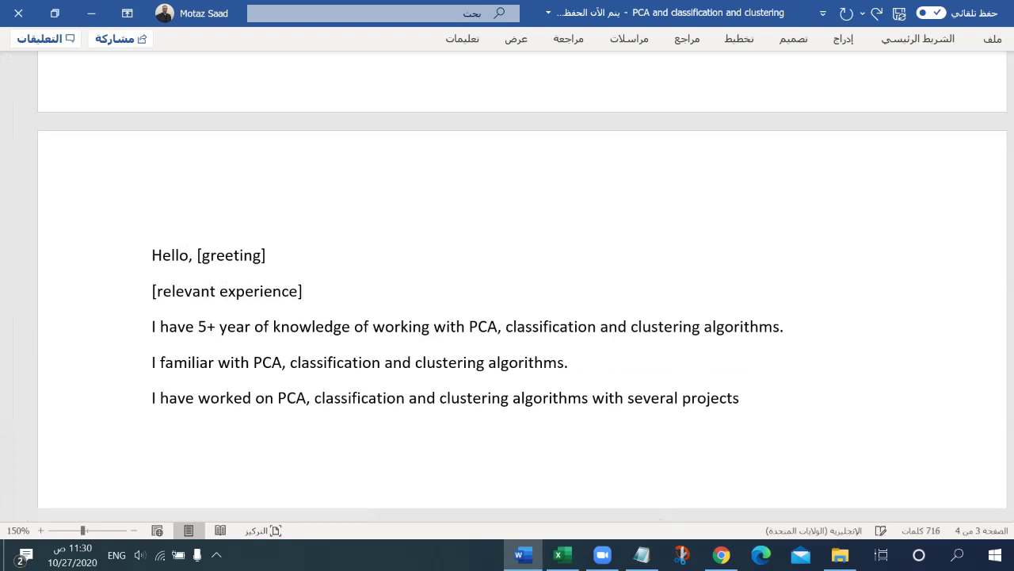
key(BackSpace)
text(.)
Type a new line 'Please have a look on a similar project at : links'.
scroll(521, 317, down, 3)
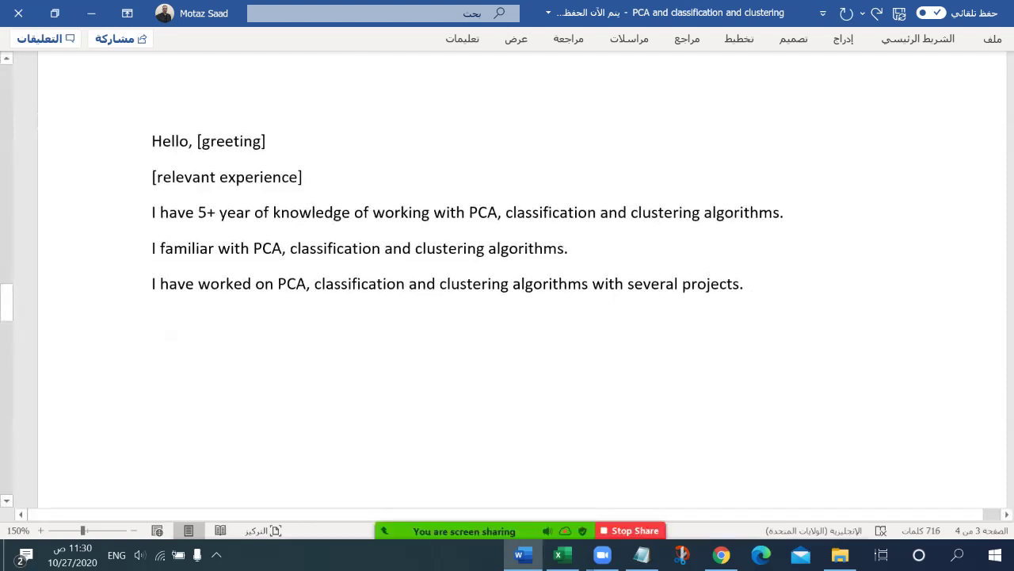
text(Please ha)
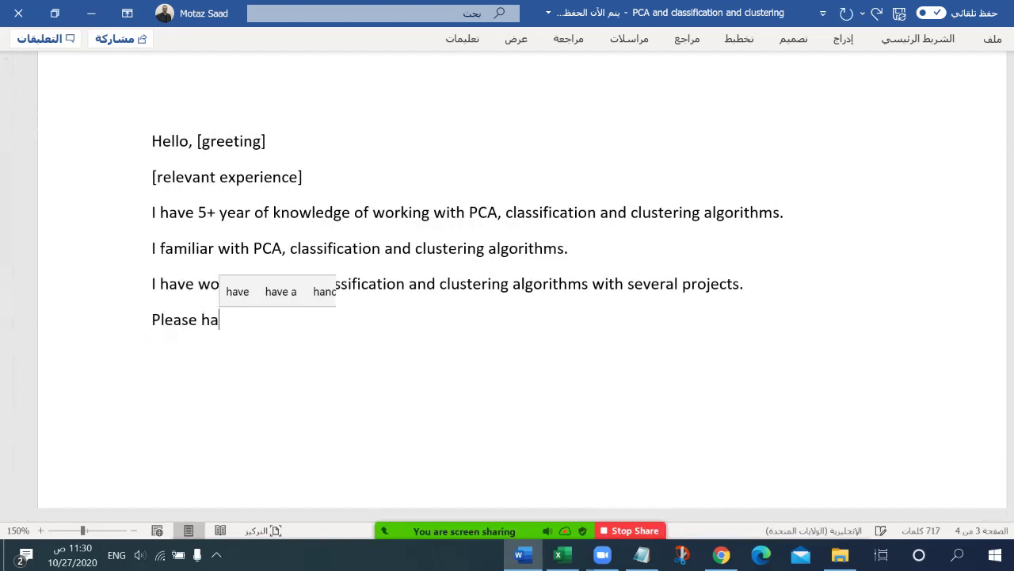
text(ve a lo)
key(BackSpace)
text(ook on a s)
key(BackSpace)
text(simla)
key(BackSpace)
key(BackSpace)
text(ilar pk)
key(BackSpace)
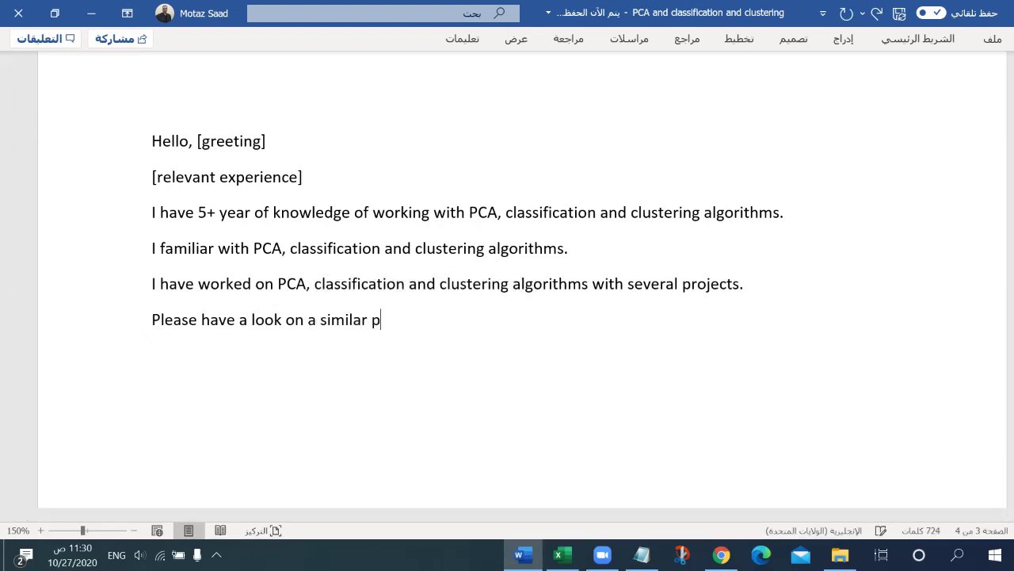
text(je)
key(BackSpace)
key(BackSpace)
text(o)
key(BackSpace)
text(roject)
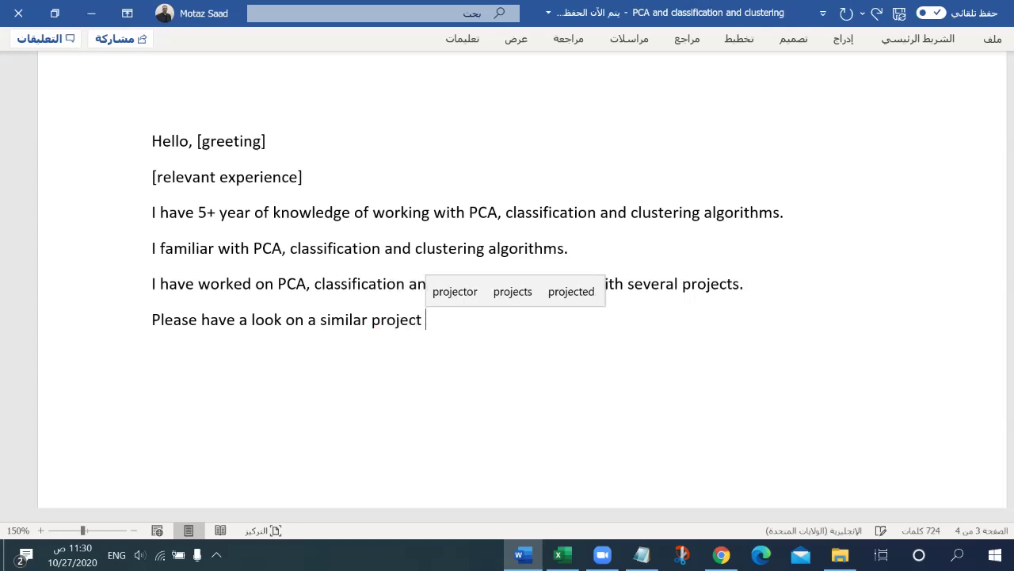
click(417, 319)
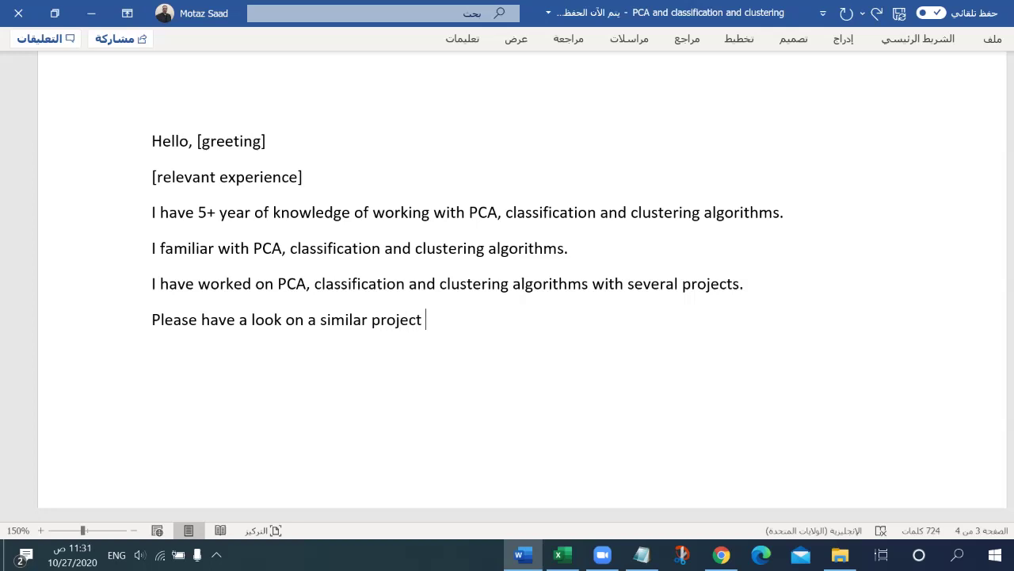
text(at )
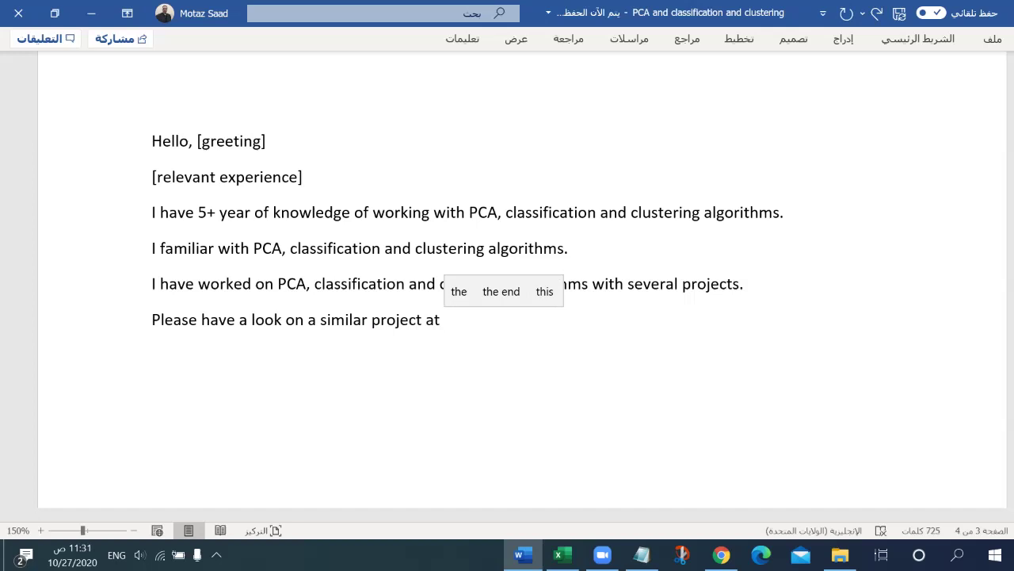
text(: kink)
key(BackSpace)
key(BackSpace)
key(BackSpace)
key(BackSpace)
text(links)
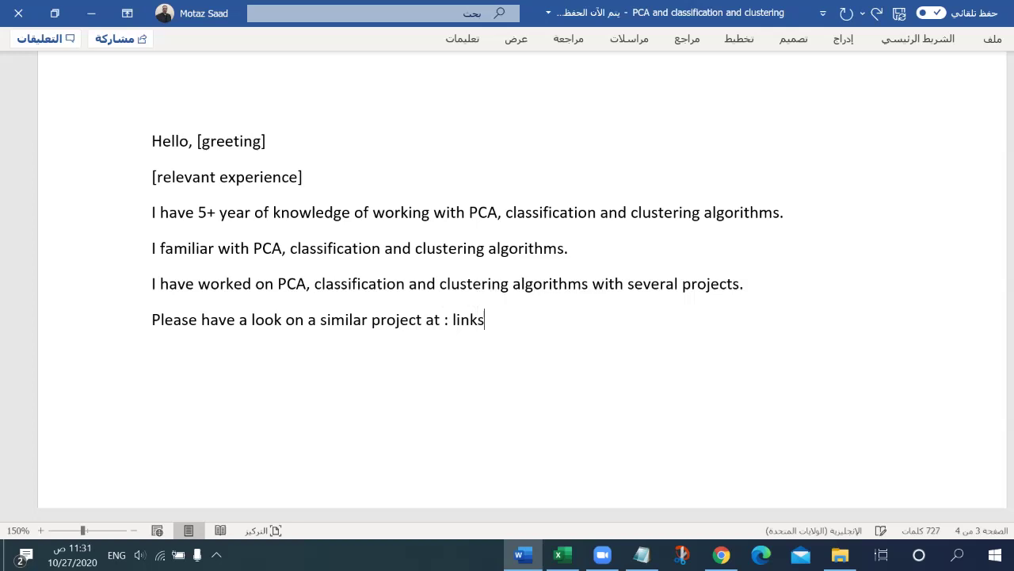
Insert 'my pervious' before 'similar' in the links line.
key(BackSpace)
click(320, 320)
key(BackSpace)
key(BackSpace)
text(my )
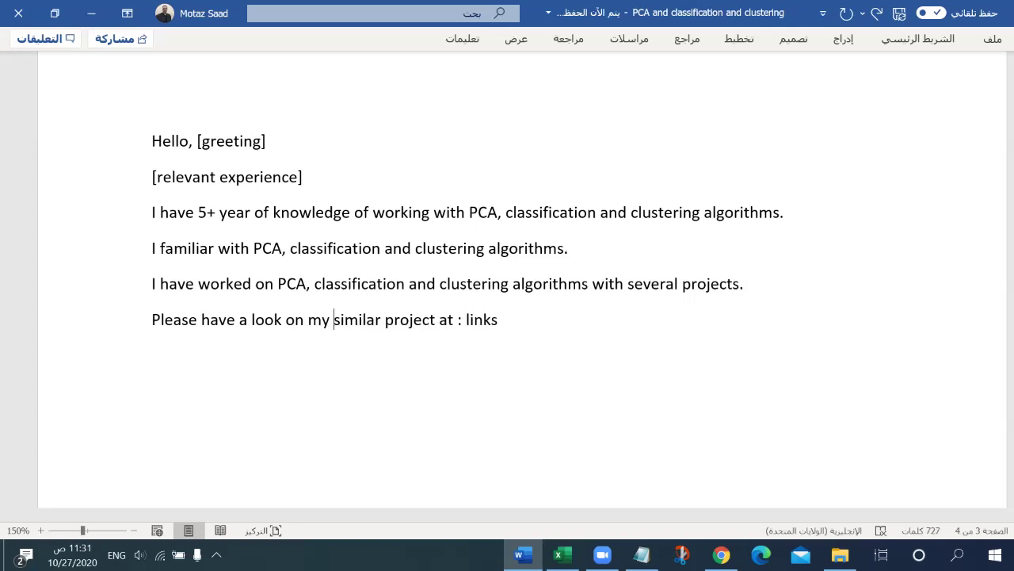
text(pervious)
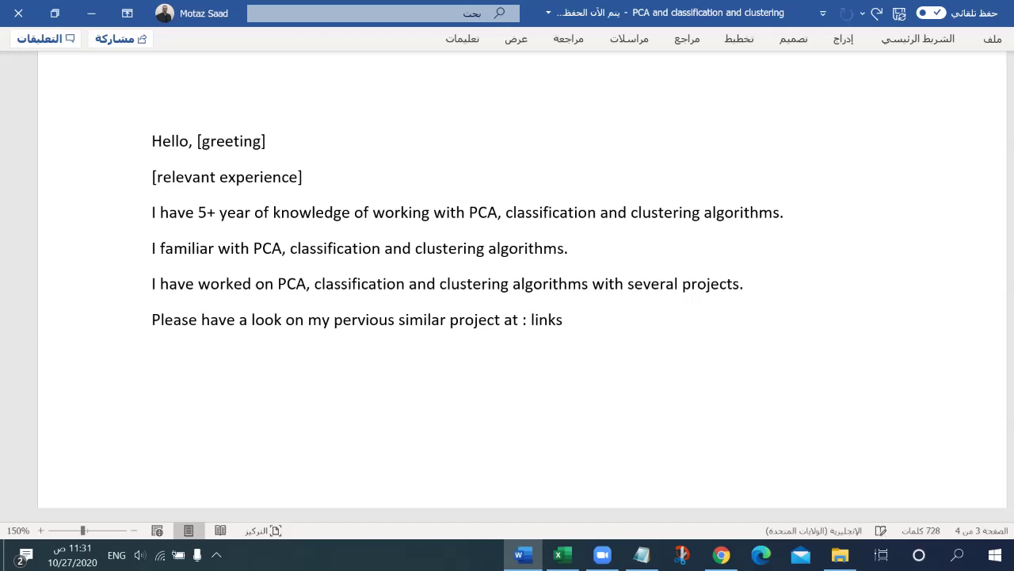
Append 'In addition, I am fimilar with MNIST dataset' to the end of line 4.
click(568, 248)
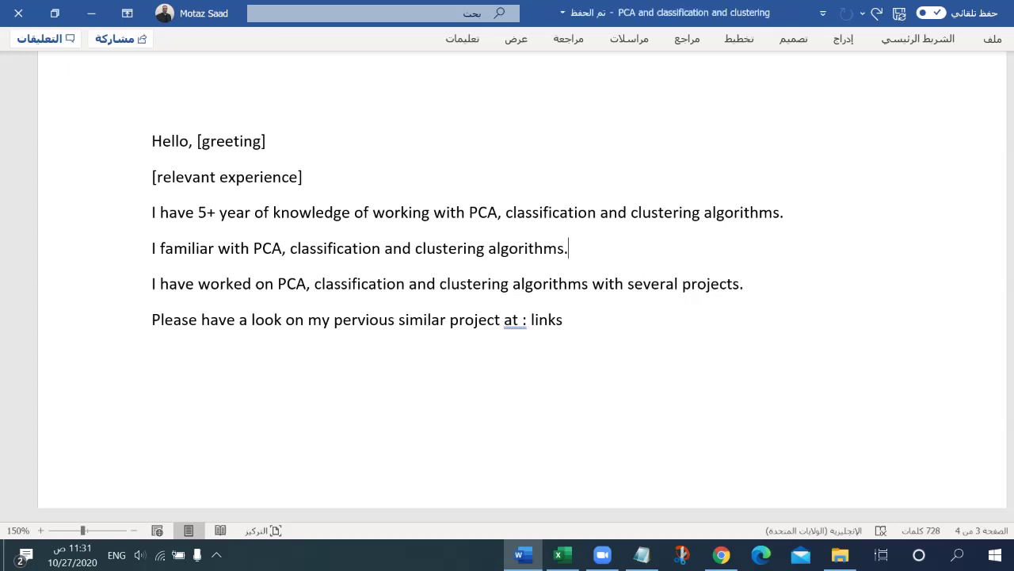
text(In ad)
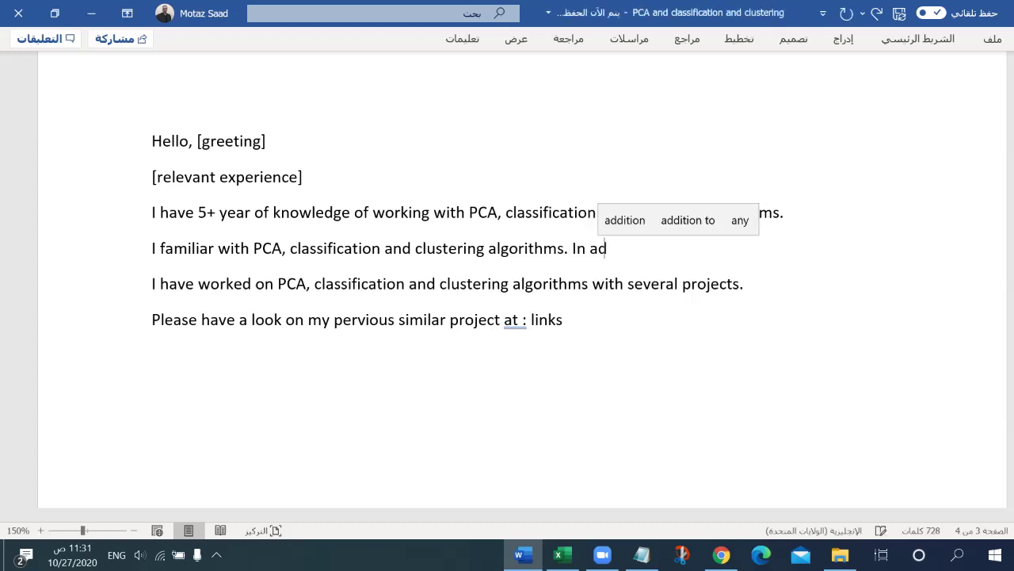
text(dition)
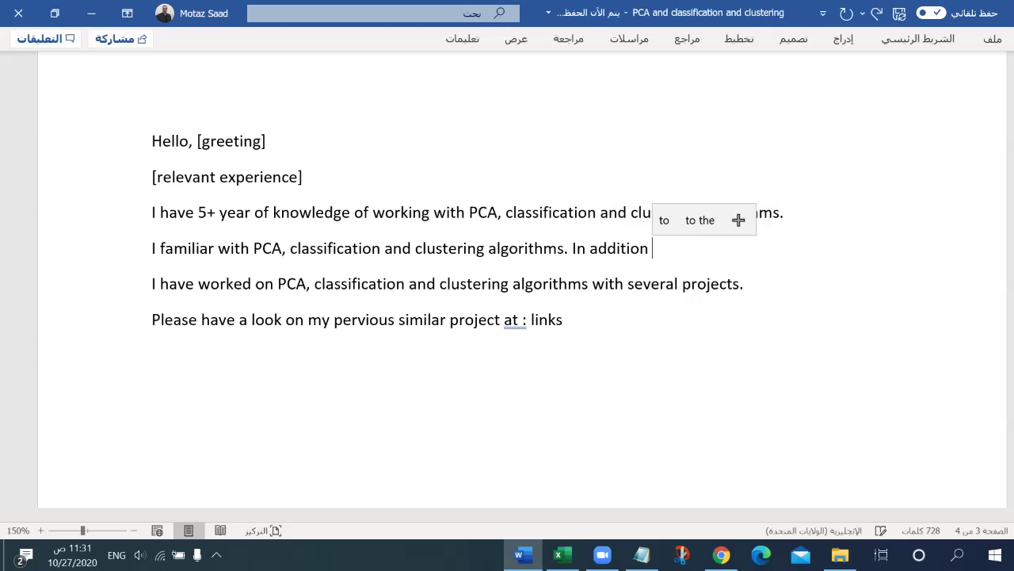
key(BackSpace)
text(, I am fimila)
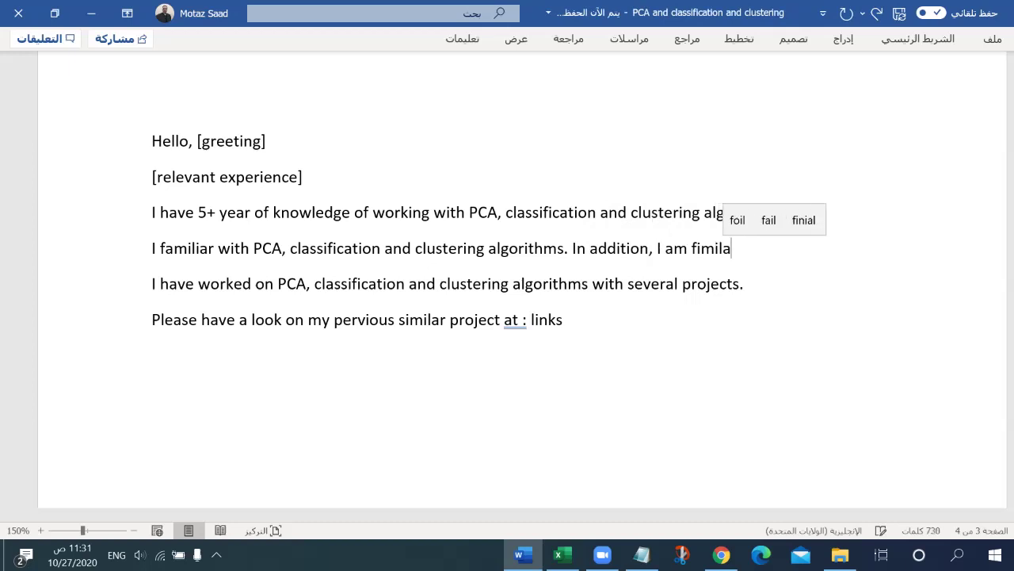
text(r with N)
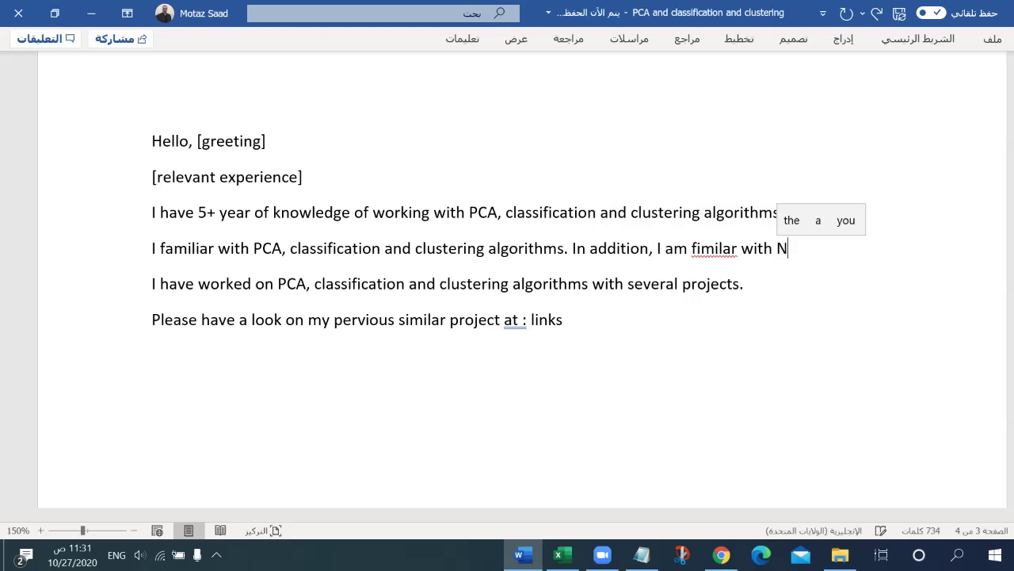
text(NIST)
key(BackSpace)
key(BackSpace)
key(BackSpace)
key(BackSpace)
key(BackSpace)
text(MNIS)
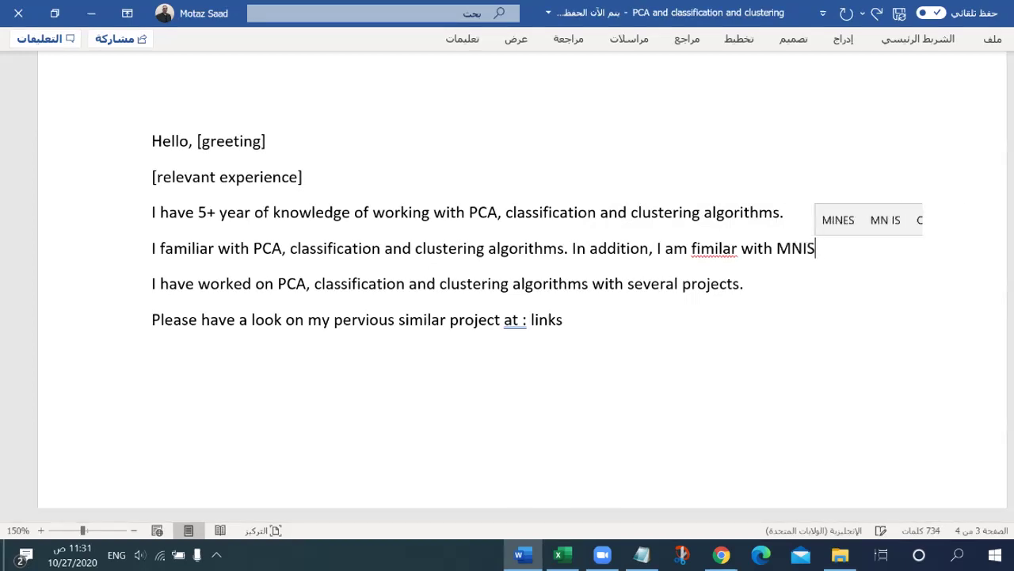
text(t dataset)
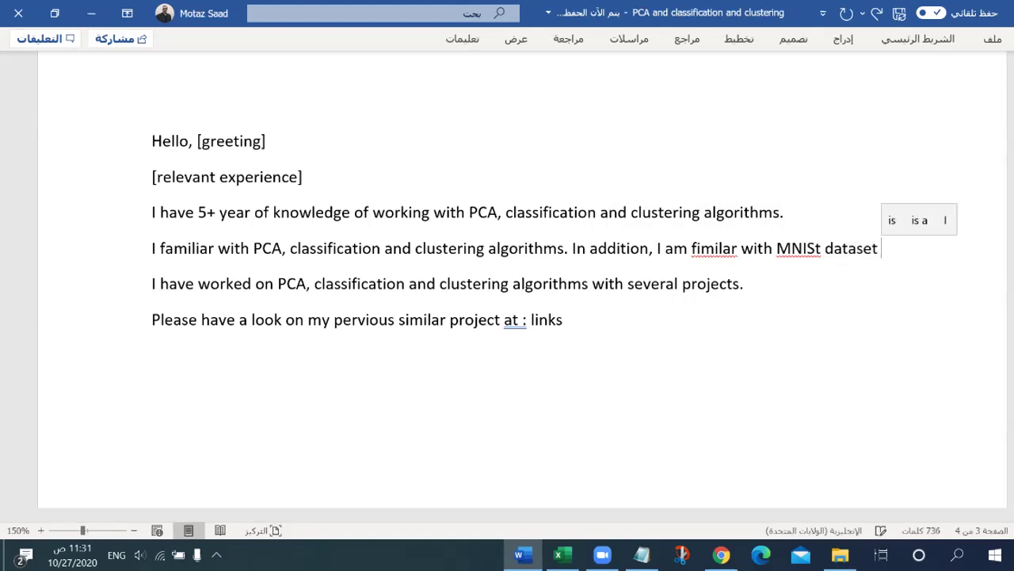
click(823, 248)
key(BackSpace)
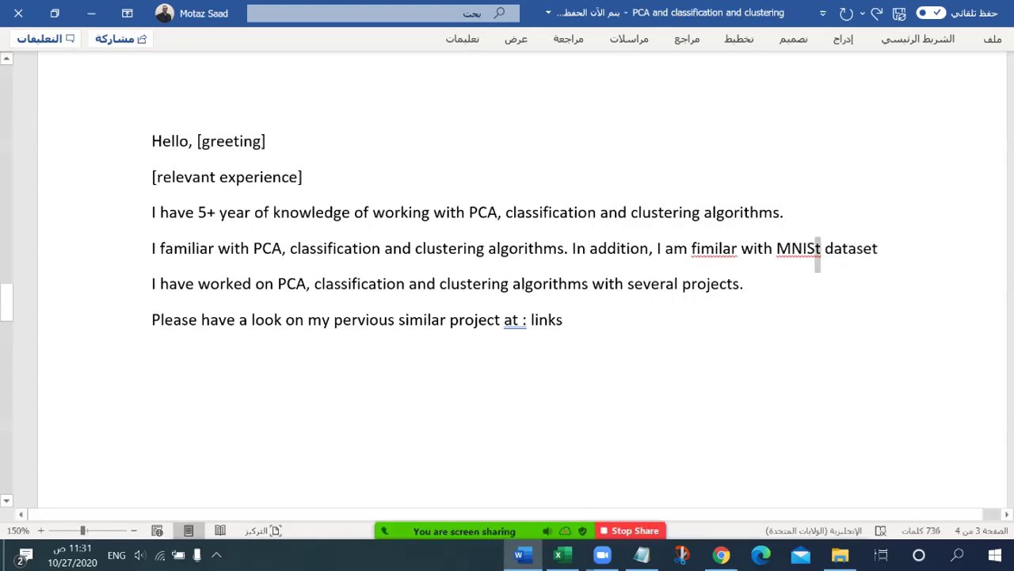
text(T)
Correct 'fimilar' to 'familiar' using the spelling suggestions.
click(715, 248)
right_click(714, 248)
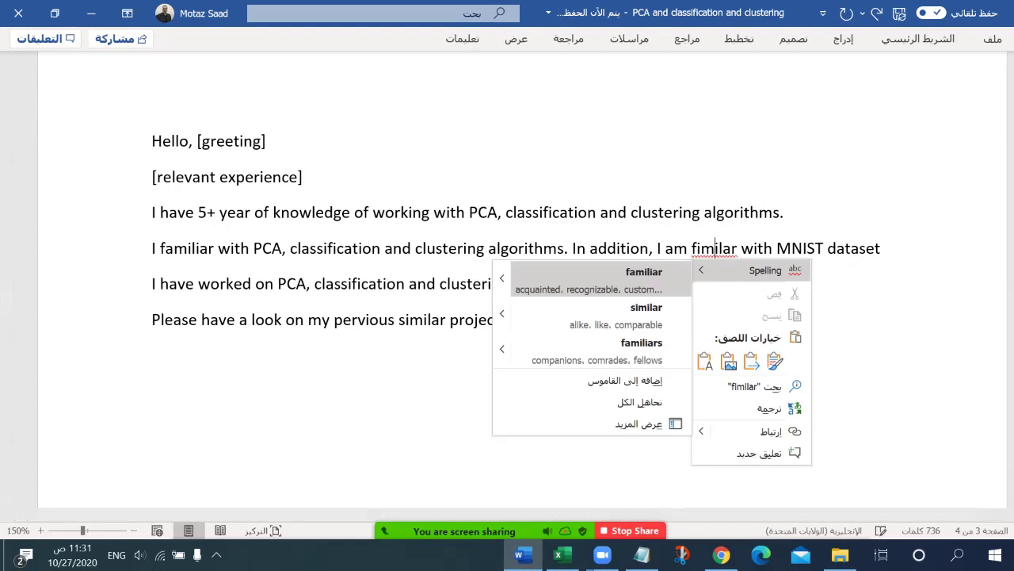
click(644, 277)
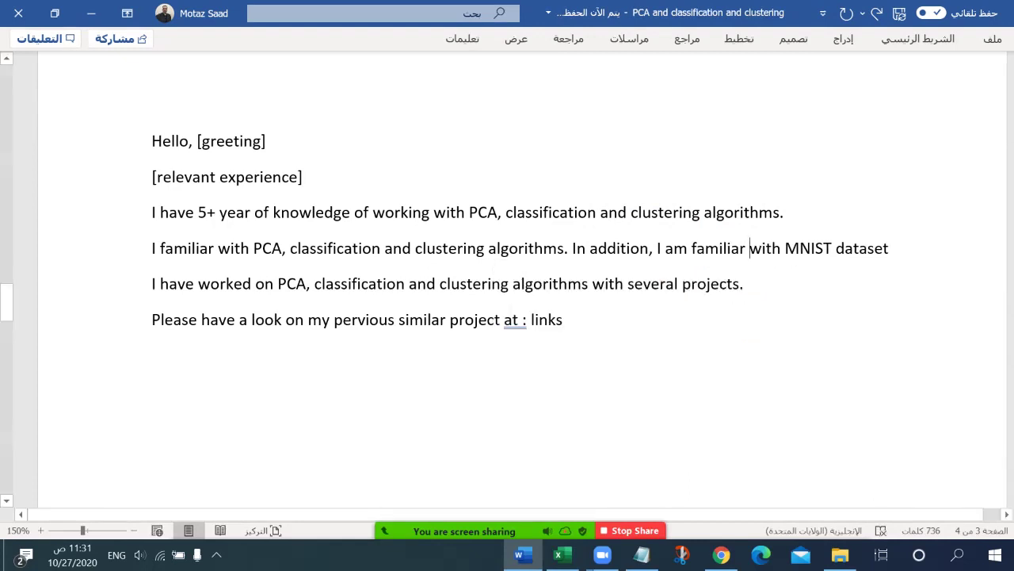
click(893, 248)
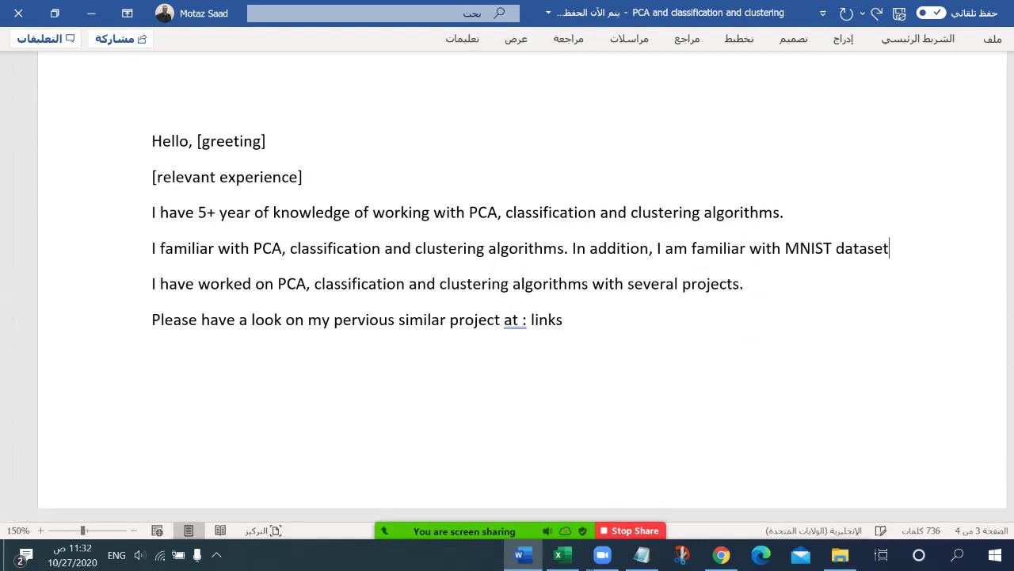
text(>)
key(BackSpace)
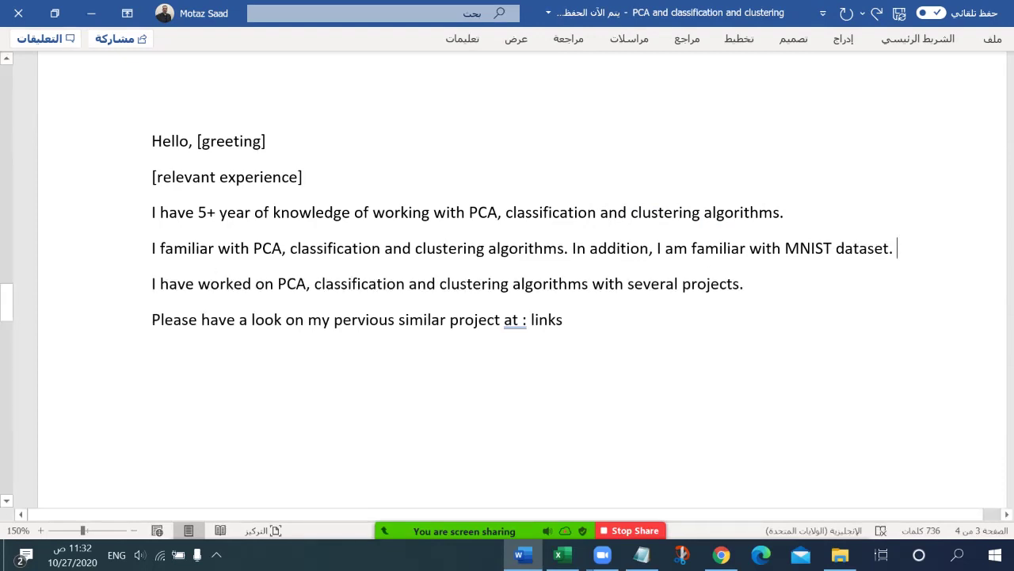
Replace '. In addition, I am familiar' with ', and' so line 4 ends 'and with MNIST dataset.'.
drag(657, 248, 572, 250)
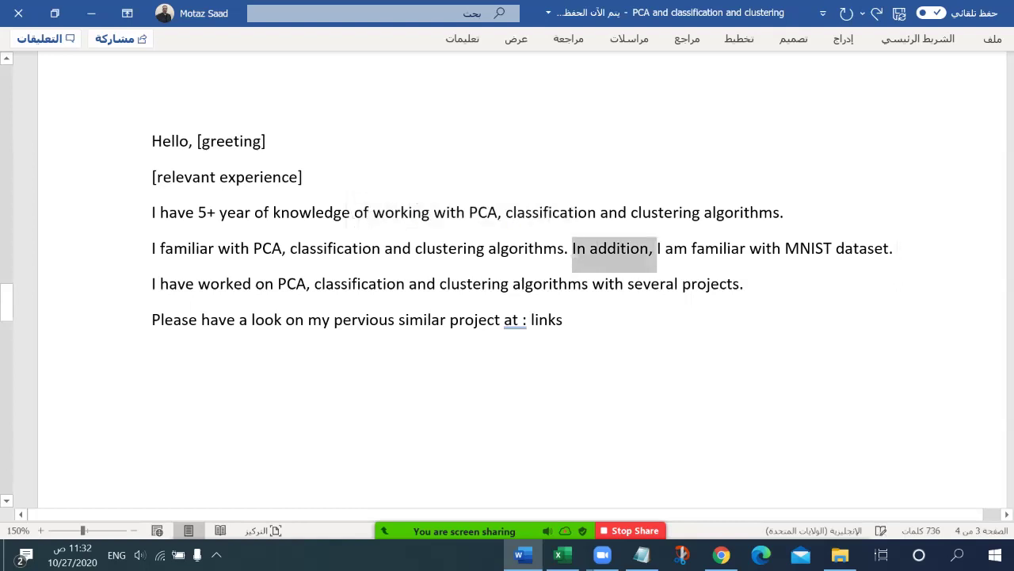
drag(691, 251, 564, 250)
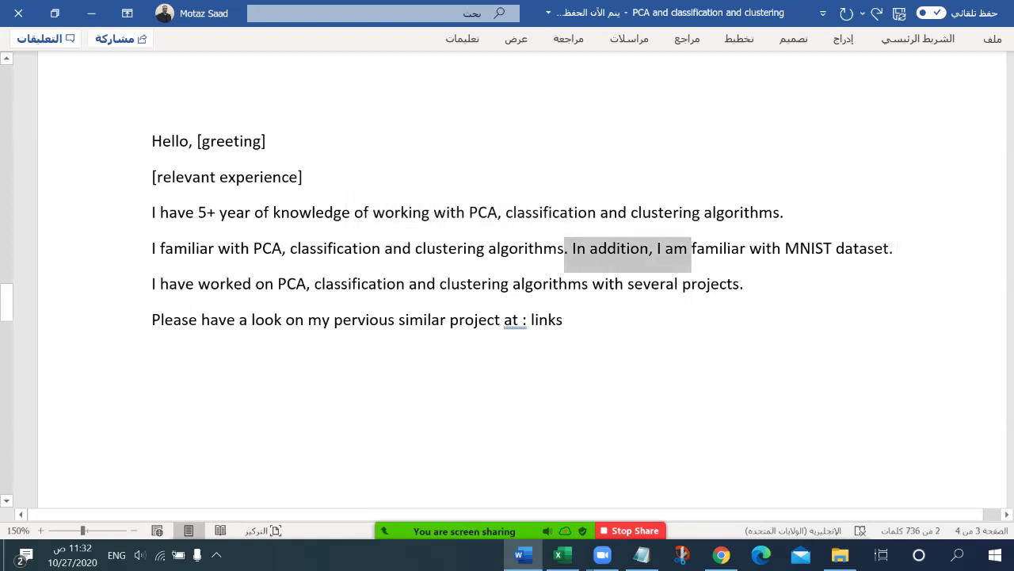
key(BackSpace)
text(, and)
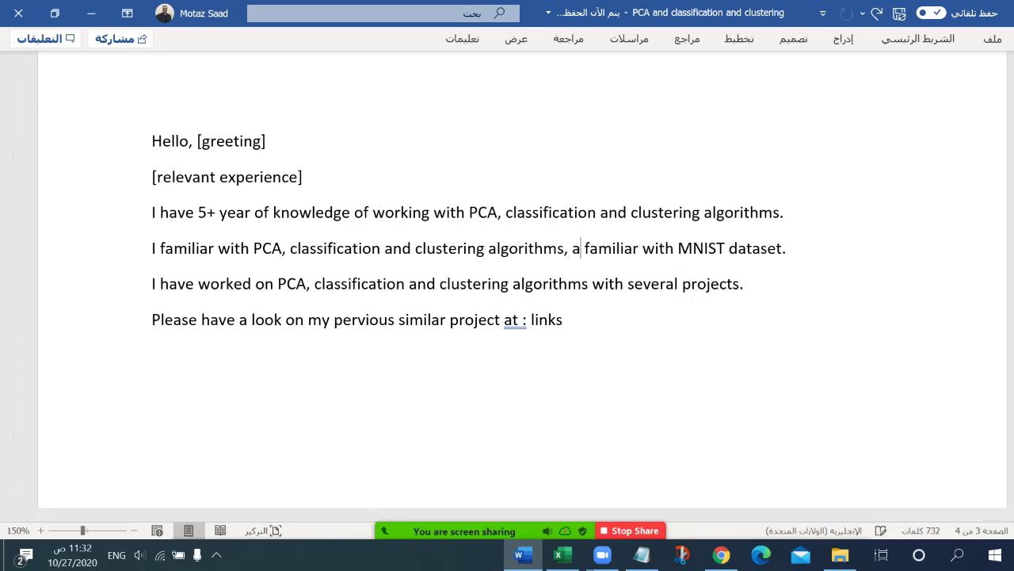
key(Delete)
key(Delete)
key(Delete)
key(Delete)
key(Delete)
key(Delete)
key(Delete)
key(Delete)
key(Delete)
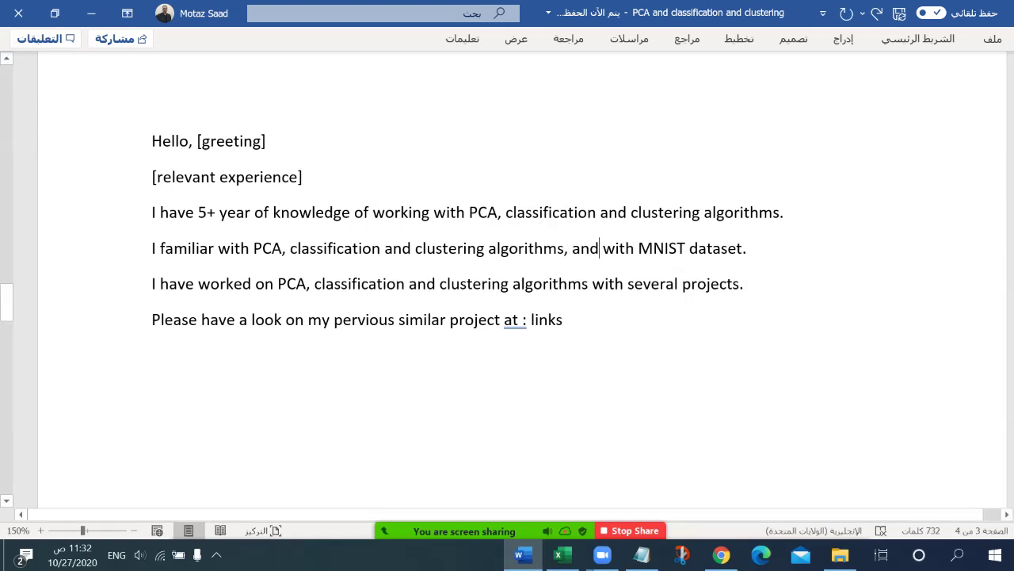
Remove the space before the colon so the links line reads 'project at: links', then add an empty line.
click(519, 320)
key(Delete)
key(Right)
key(Right)
key(Right)
key(Right)
key(Right)
key(Right)
key(Right)
key(Return)
scroll(507, 285, down, 2)
scroll(507, 285, up, 15)
scroll(508, 285, down, 4)
scroll(507, 285, down, 3)
scroll(507, 285, up, 12)
scroll(507, 285, up, 8)
scroll(507, 285, down, 6)
scroll(507, 286, up, 6)
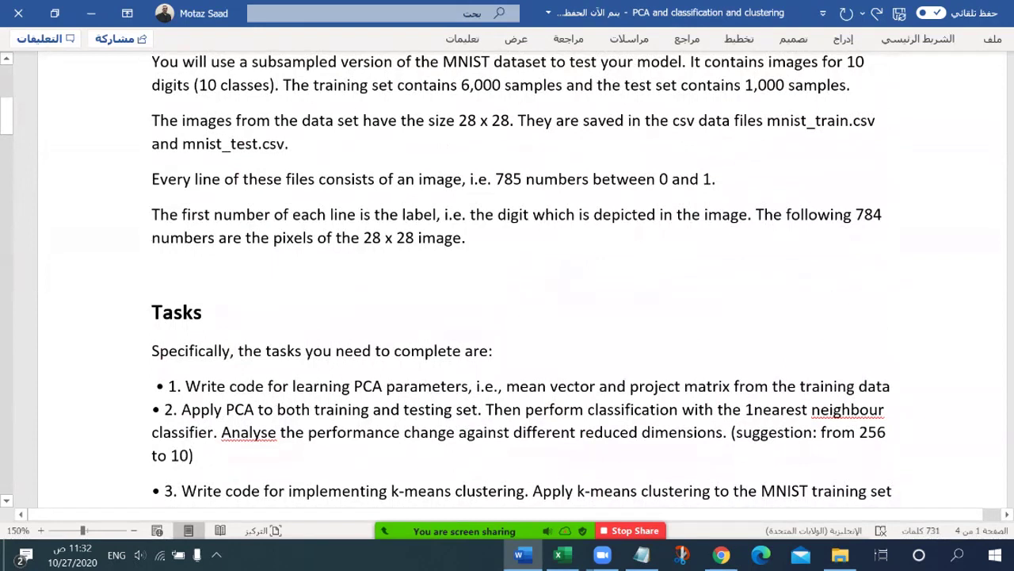
scroll(507, 285, down, 3)
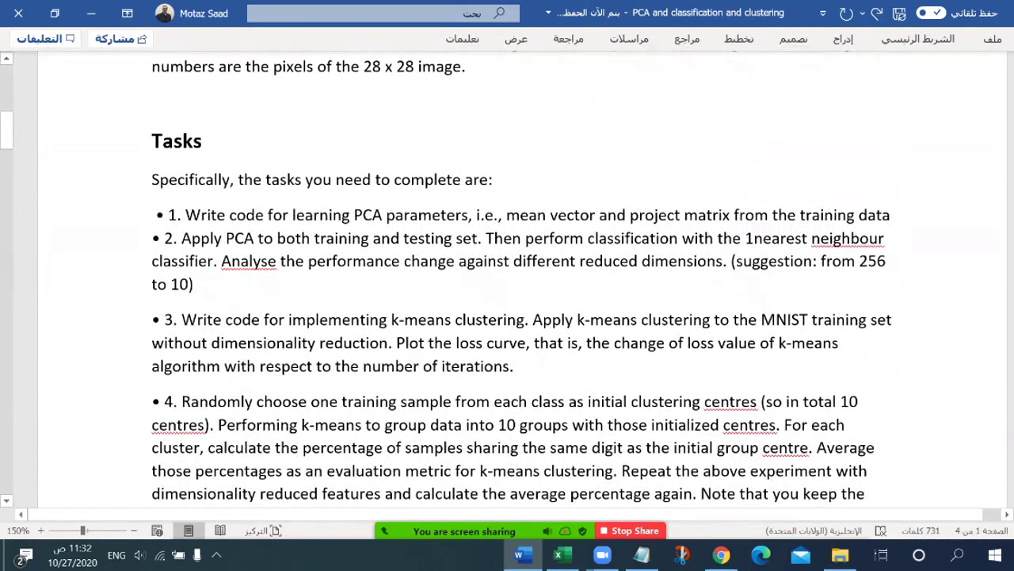
scroll(861, 265, down, 18)
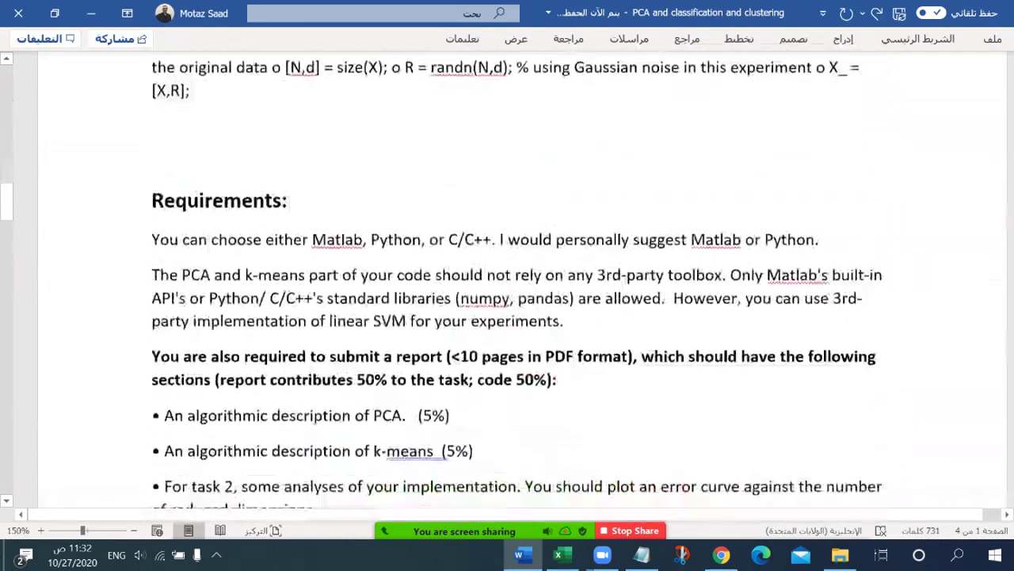
scroll(862, 266, down, 20)
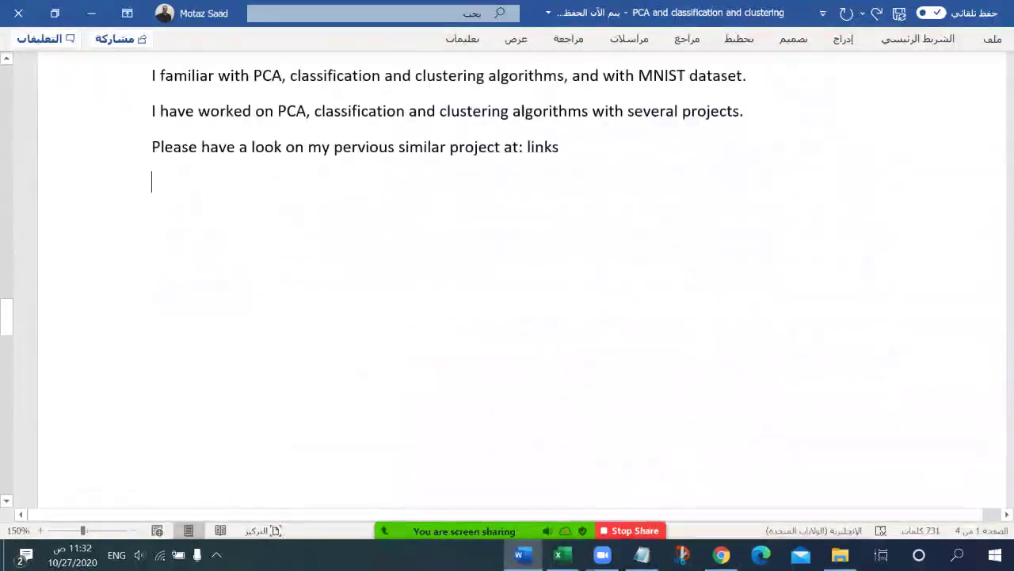
scroll(507, 286, up, 2)
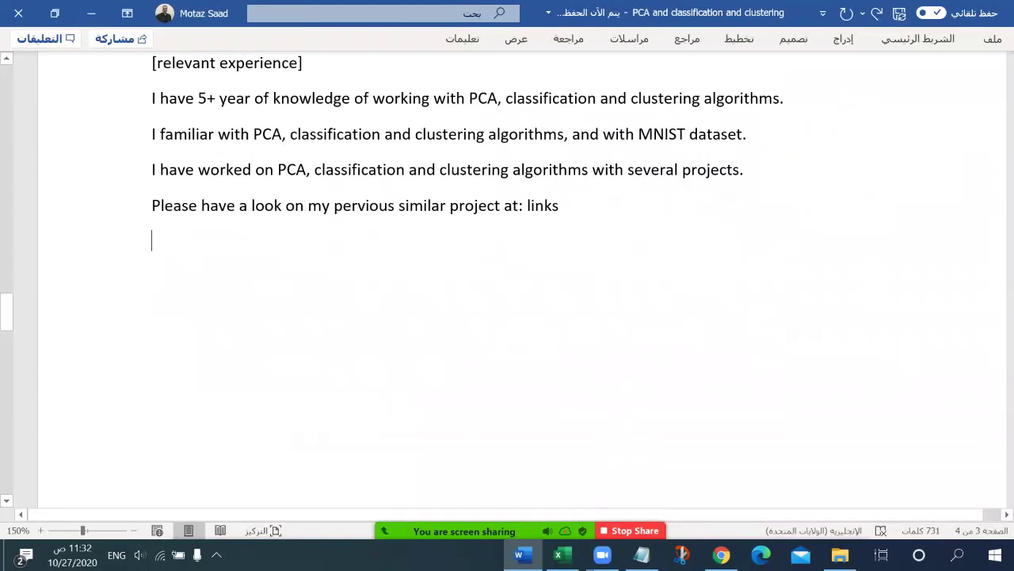
Add the line 'below are the milestones of the project' under the links line.
key(Return)
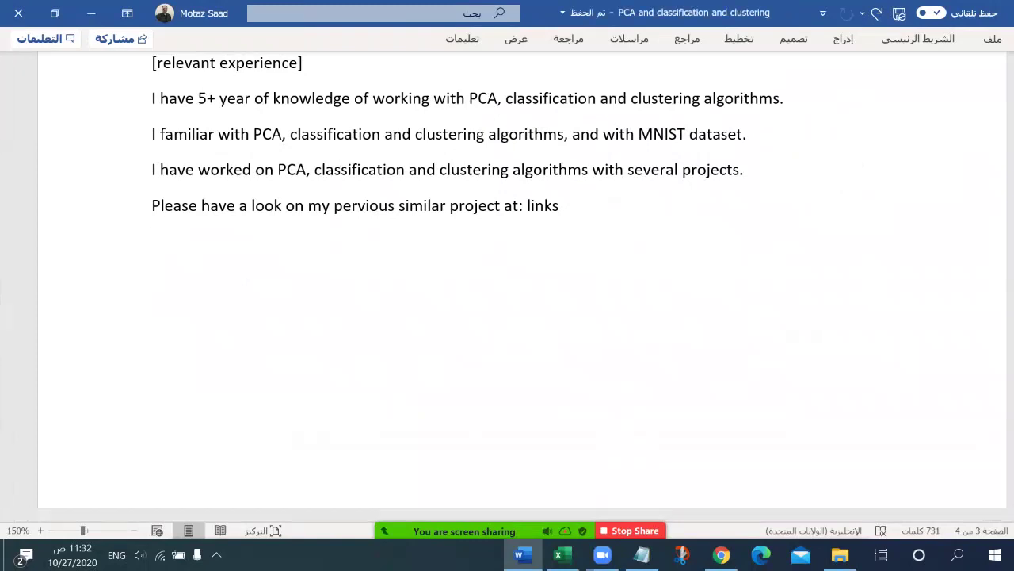
text(s)
key(BackSpace)
text(b)
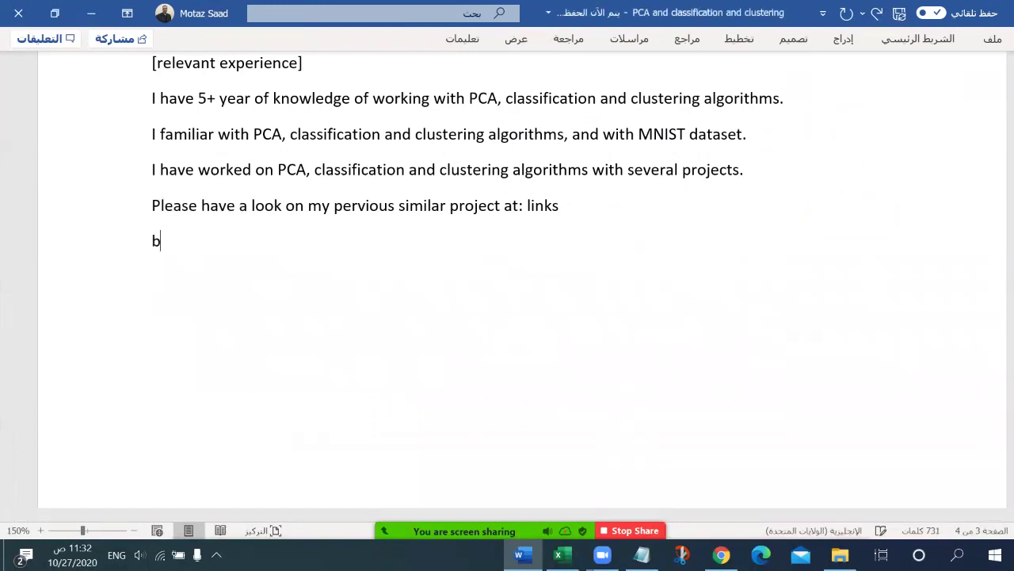
text(elow is)
key(BackSpace)
key(BackSpace)
text(are my step)
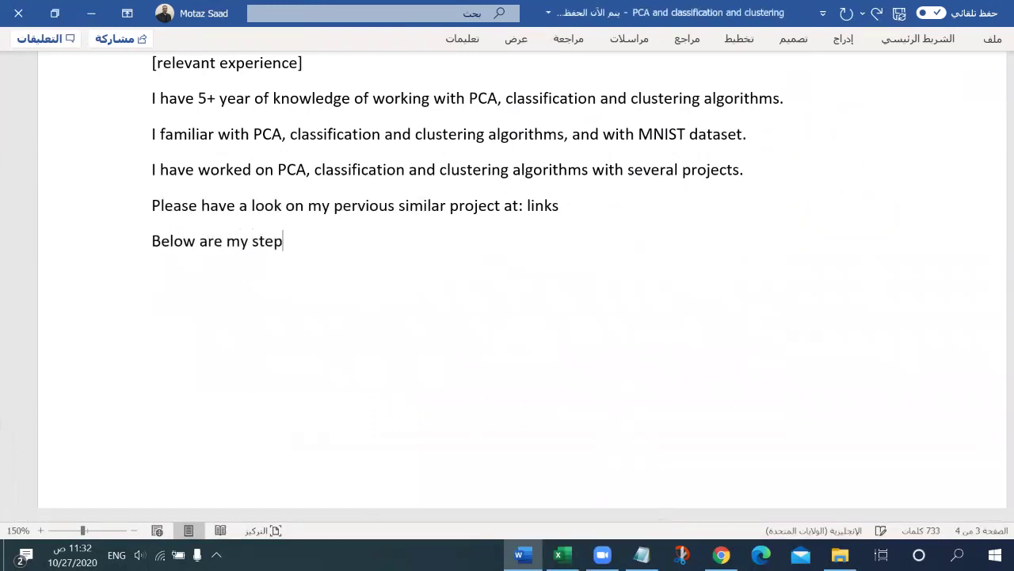
text(s to achie)
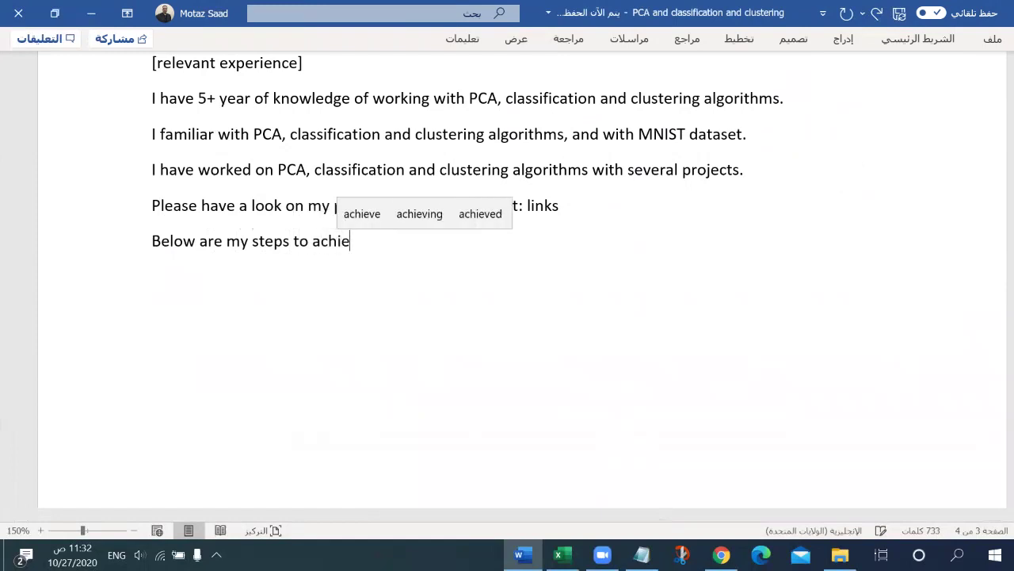
text(ve the o)
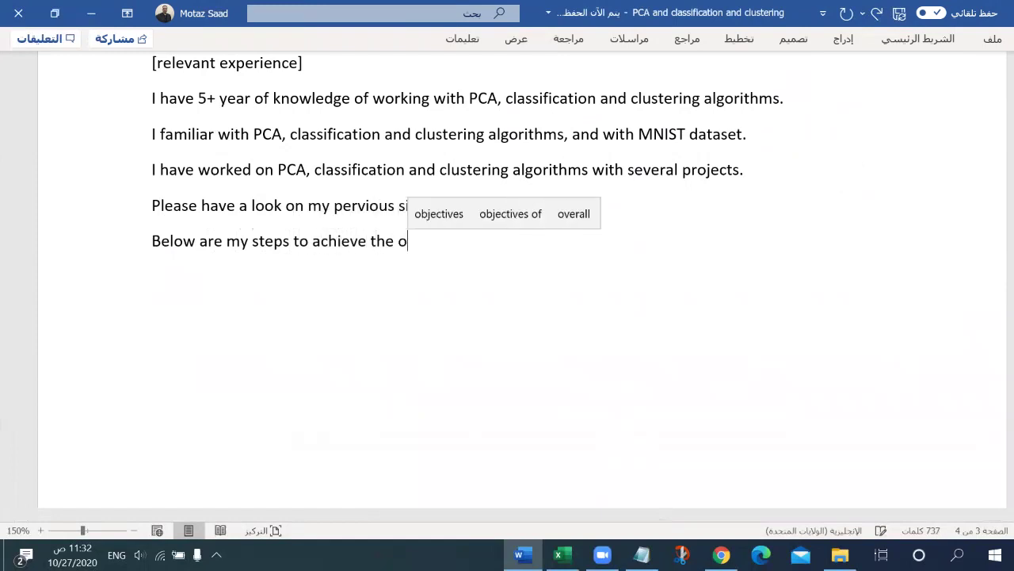
key(BackSpace)
text(project)
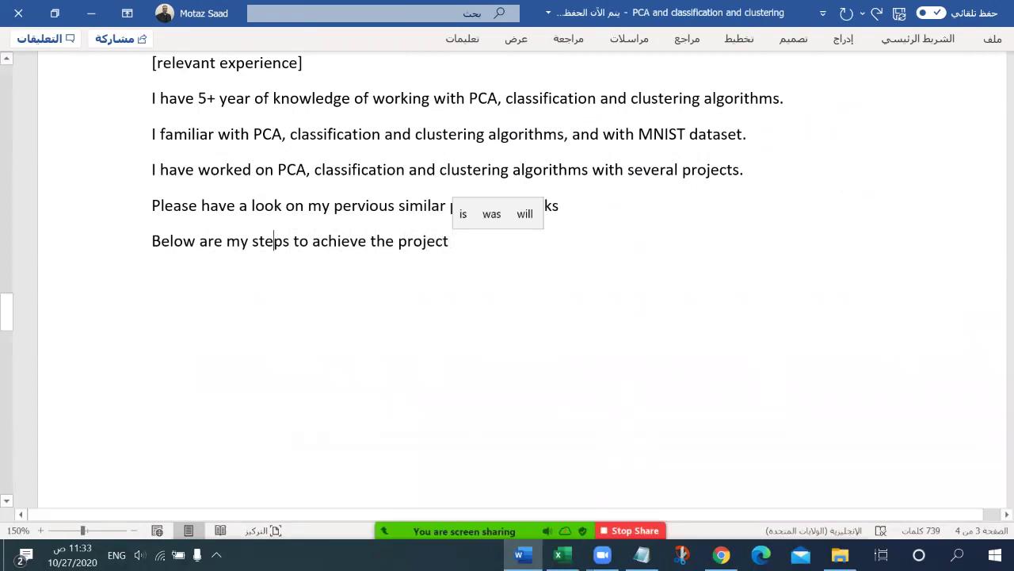
drag(275, 240, 229, 241)
key(Delete)
text(the mil)
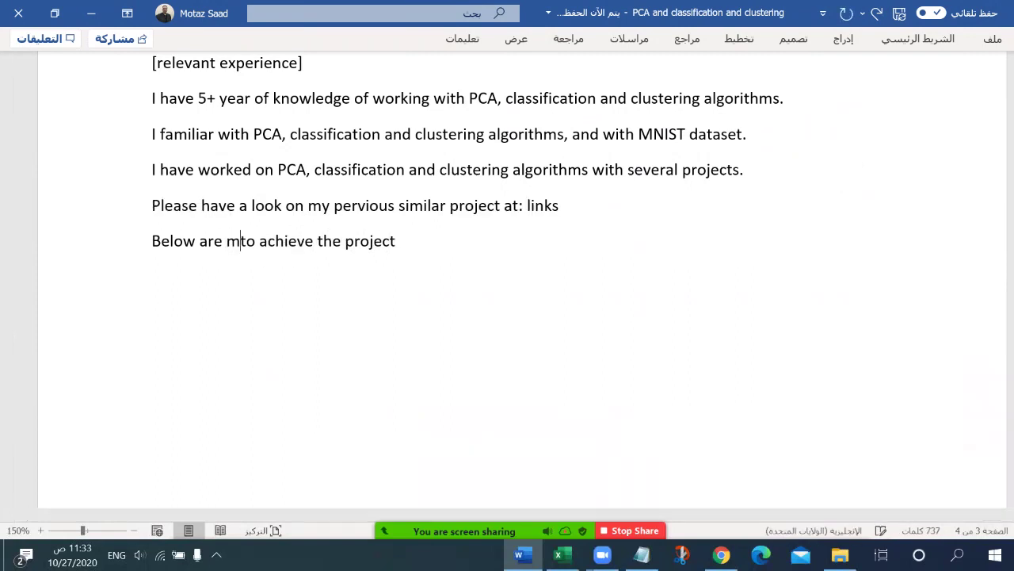
text(estones)
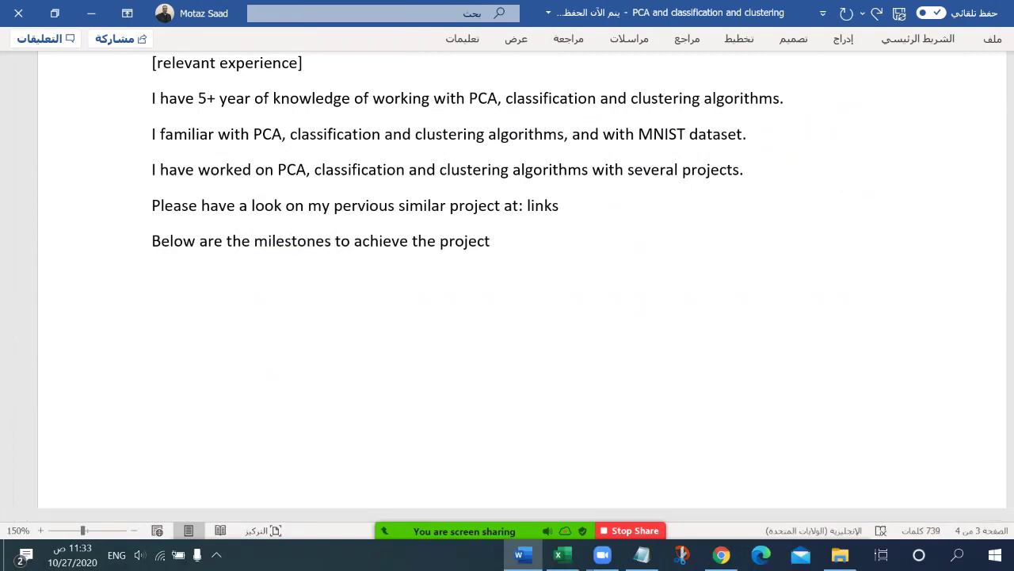
key(shift+End)
text(of the )
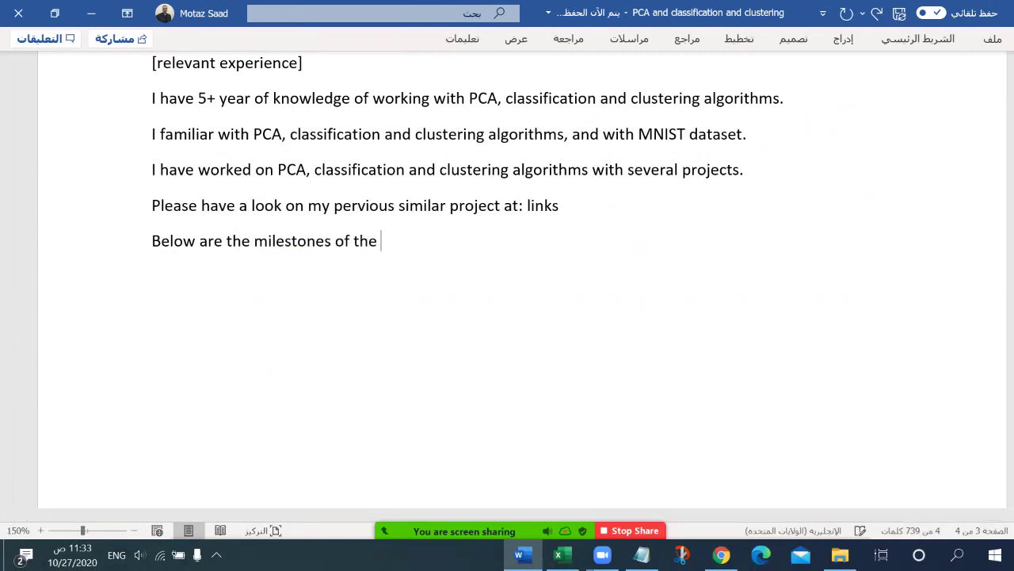
text(proje)
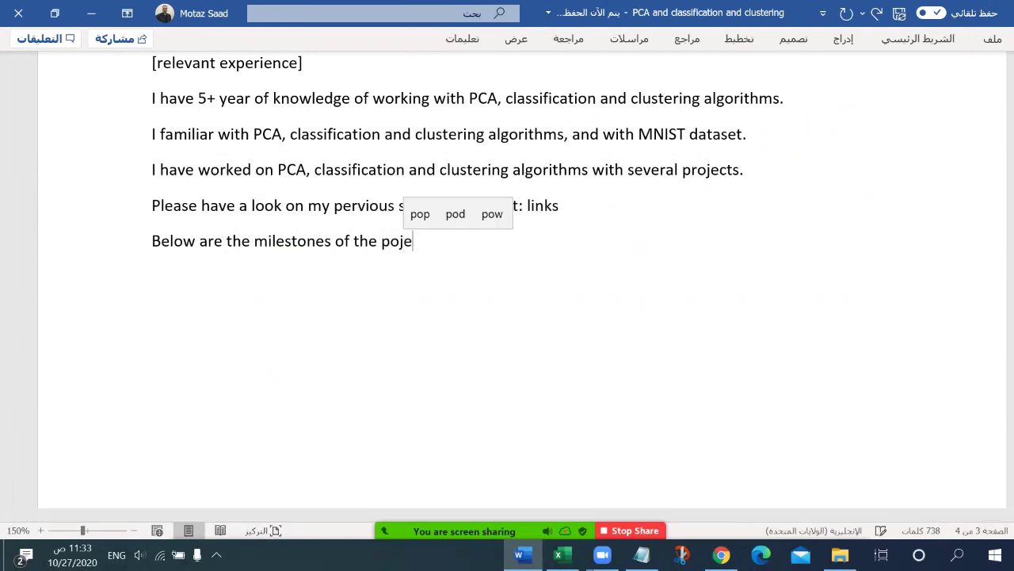
text(ct)
Start a numbered list with item '1. Apply PCA on mnist data ('.
key(Return)
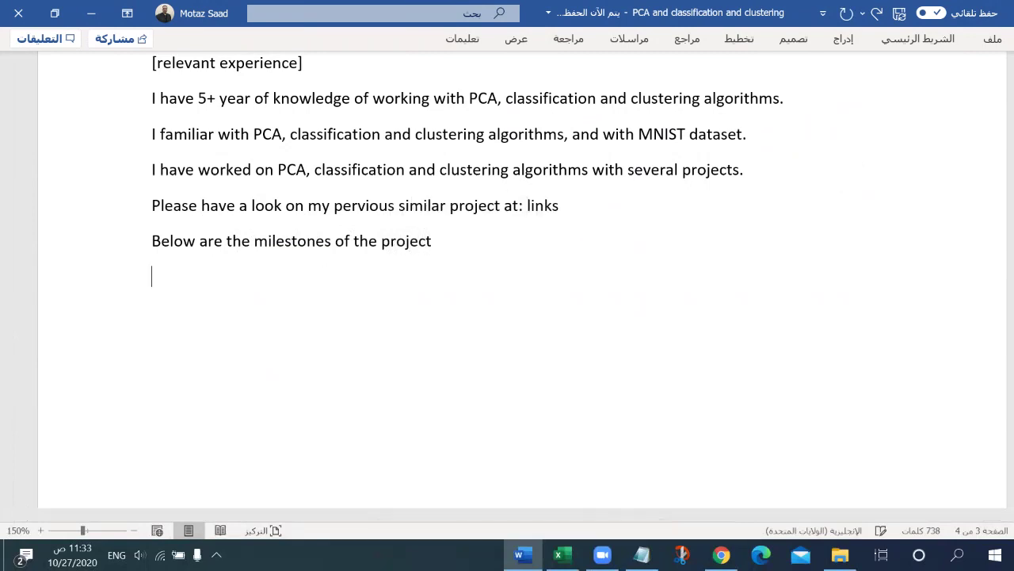
text(1>)
key(BackSpace)
key(BackSpace)
text(1. Apply PC)
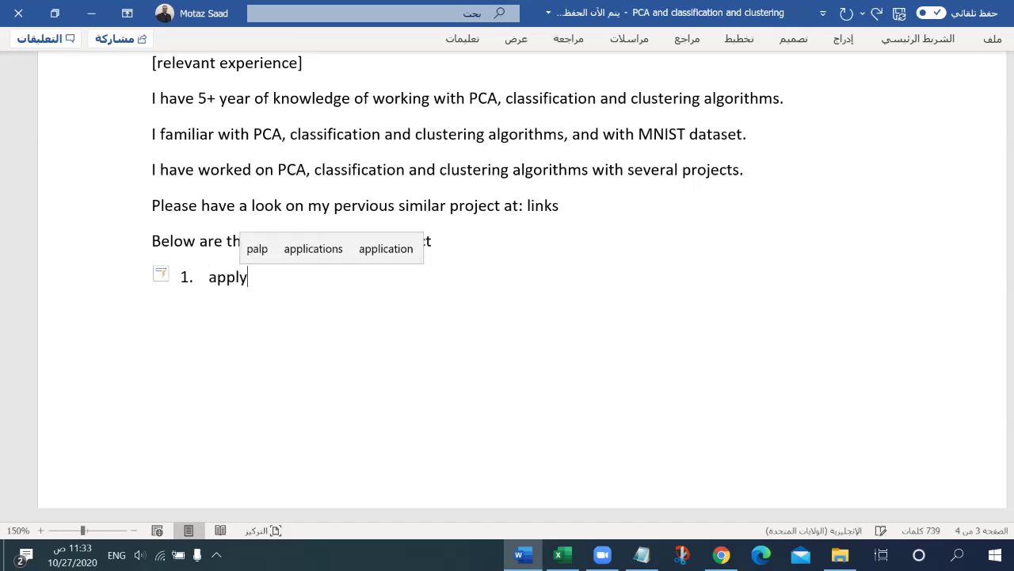
text(A o)
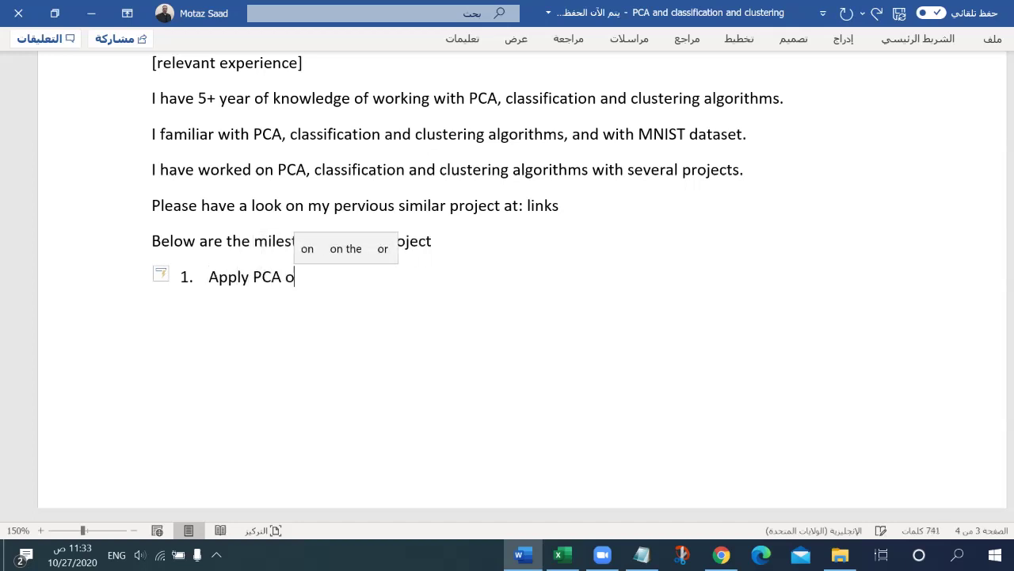
text(n mnist data )
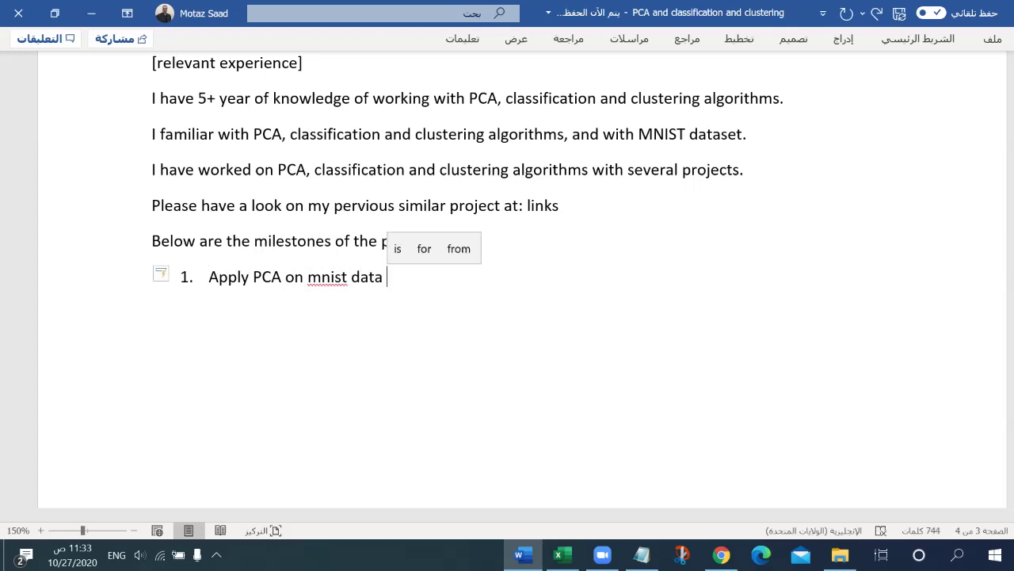
text(()
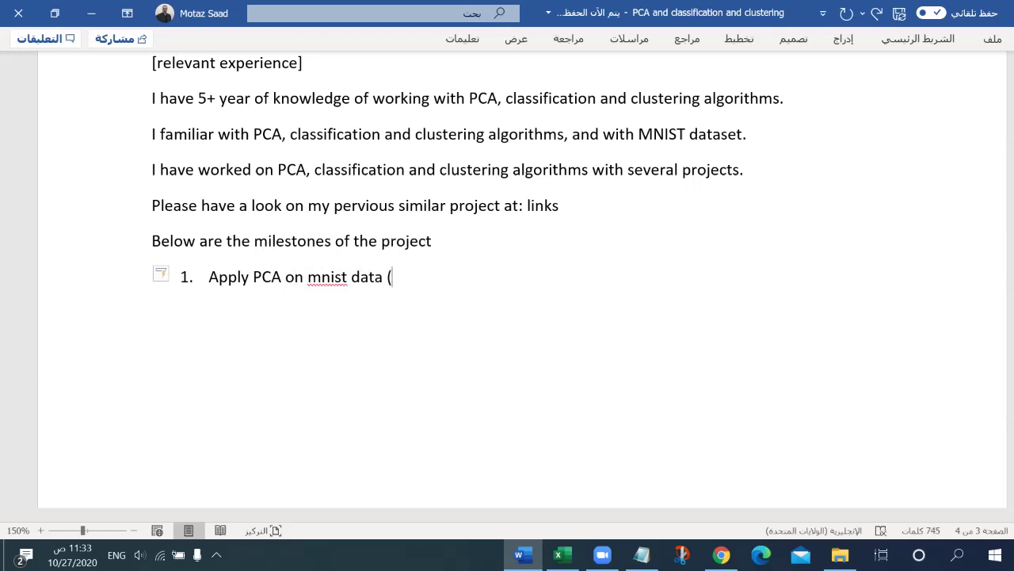
text(cost, time)
key(BackSpace)
key(BackSpace)
key(BackSpace)
key(BackSpace)
key(BackSpace)
key(BackSpace)
key(BackSpace)
key(BackSpace)
key(BackSpace)
key(BackSpace)
key(BackSpace)
key(BackSpace)
key(alt+Tab)
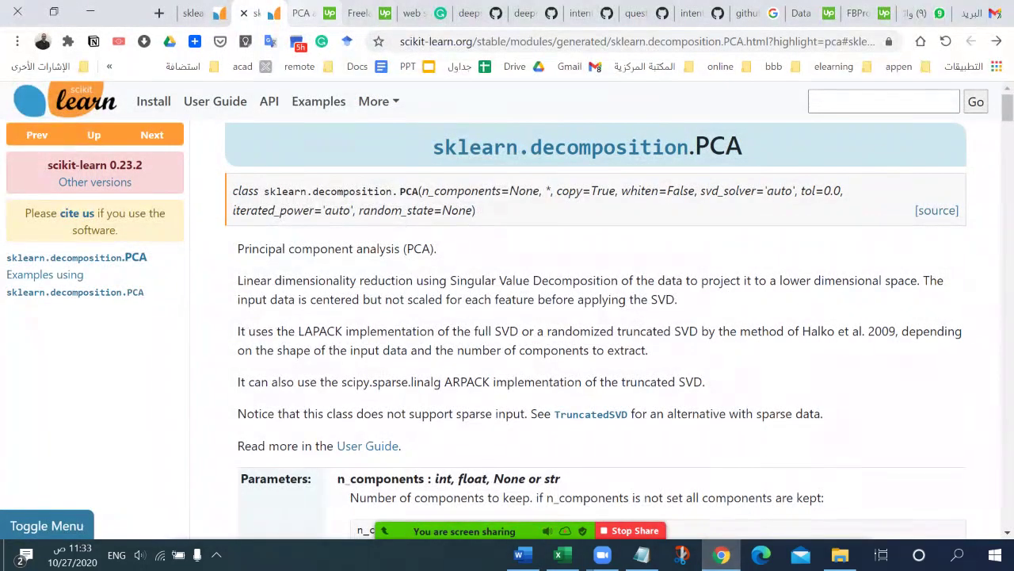
click(317, 12)
scroll(380, 309, up, 1)
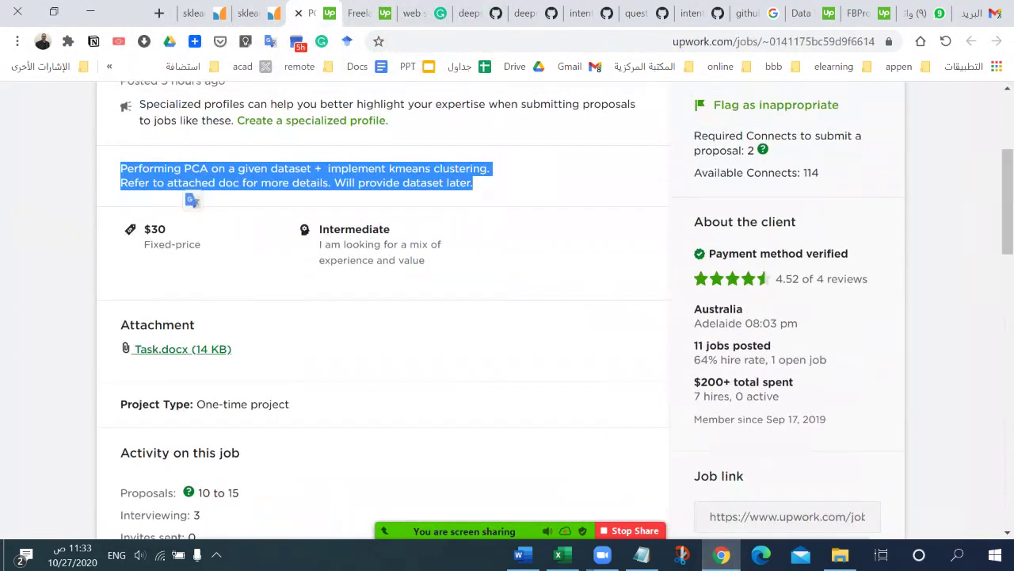
drag(144, 229, 166, 229)
scroll(507, 309, up, 3)
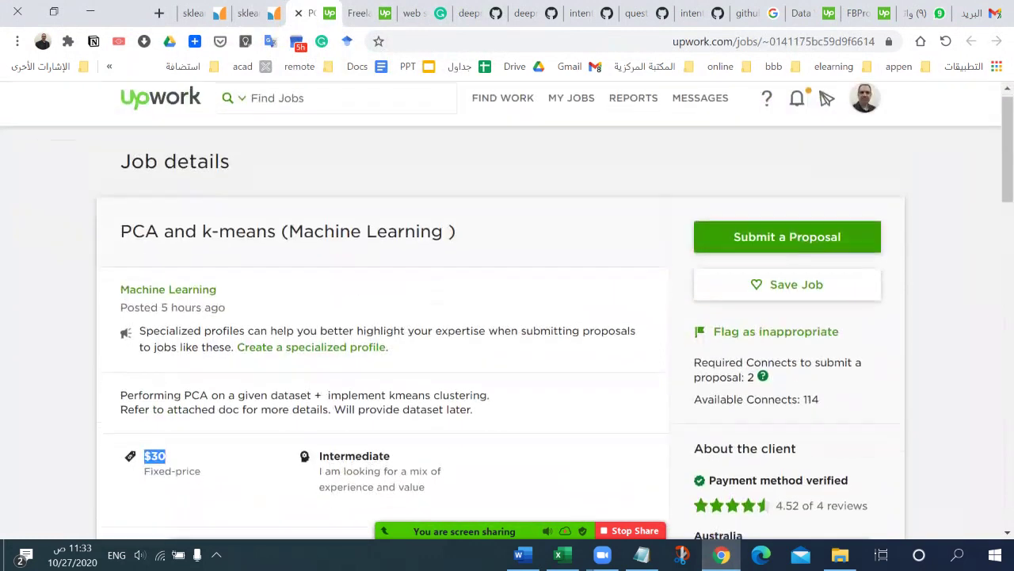
scroll(507, 309, down, 3)
drag(320, 246, 425, 262)
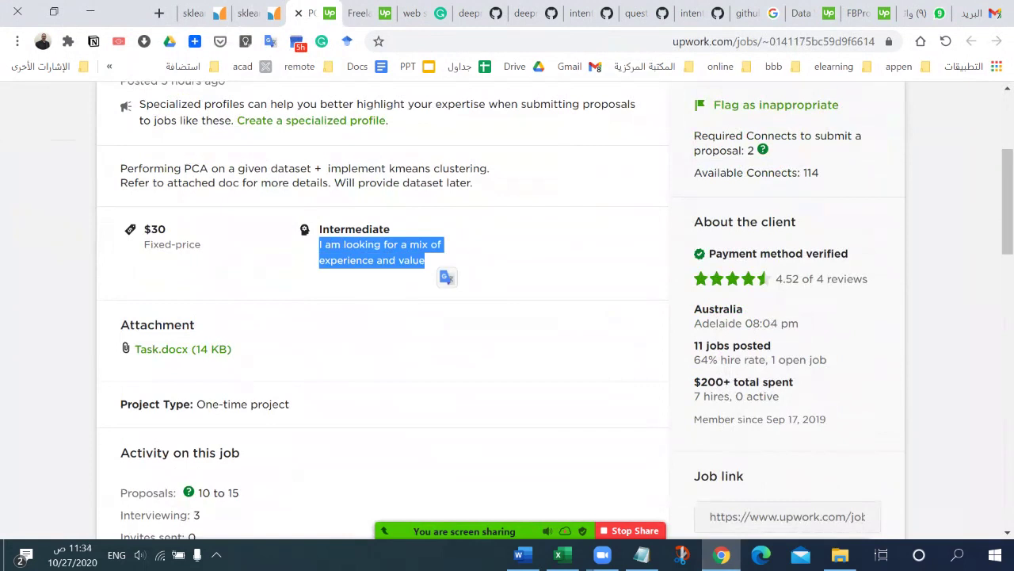
double_click(157, 229)
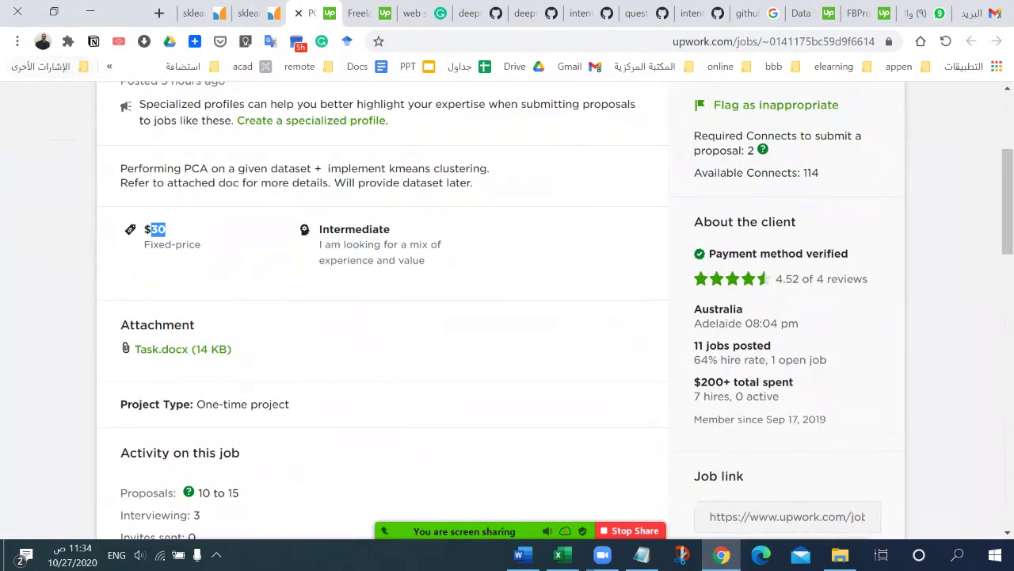
key(alt+Tab)
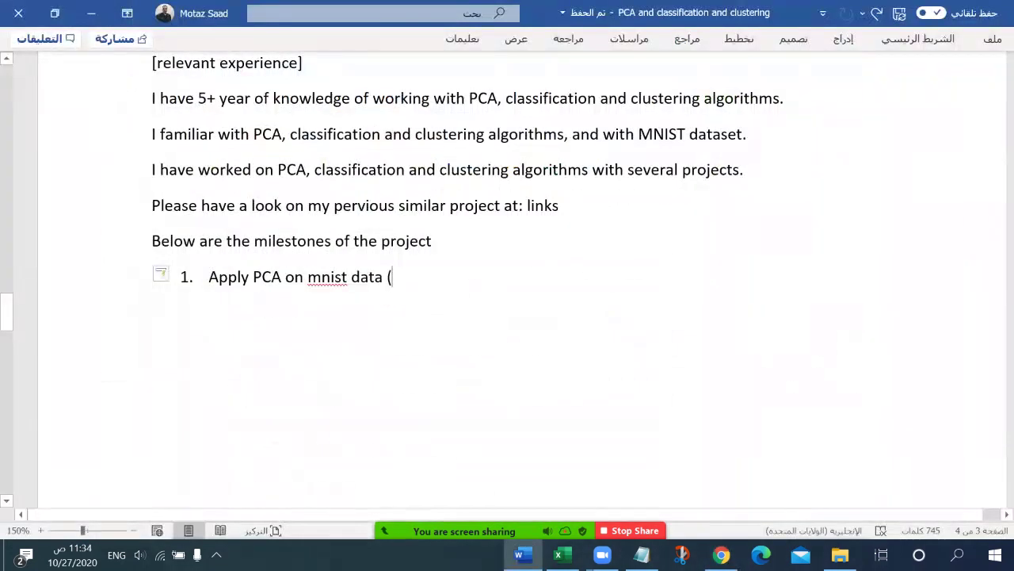
Complete milestone 1 as 'Apply PCA on mnist data ($10, 1 day)' and start numbered item 2.
text(10)
key(BackSpace)
key(BackSpace)
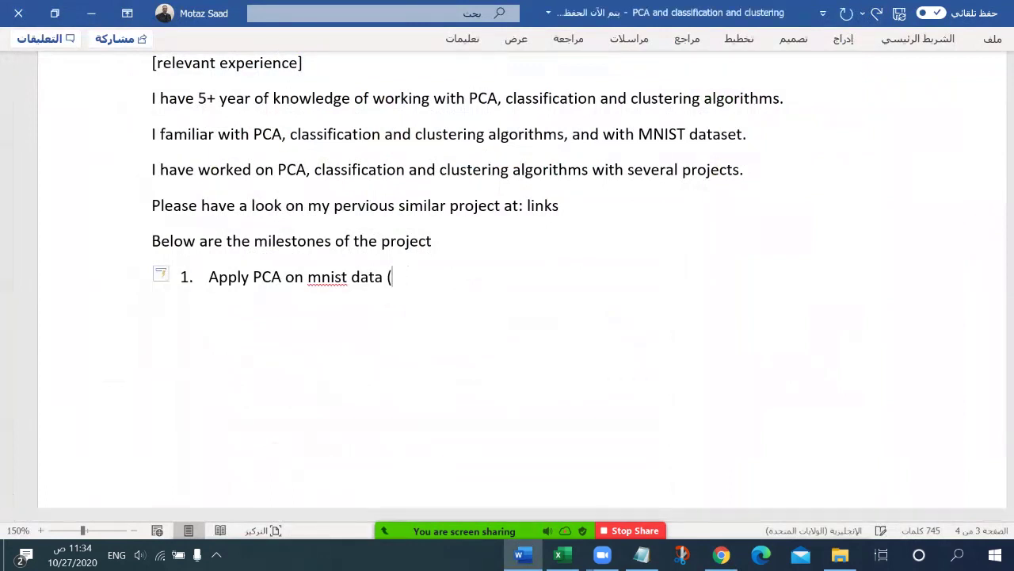
text($10, 1 day))
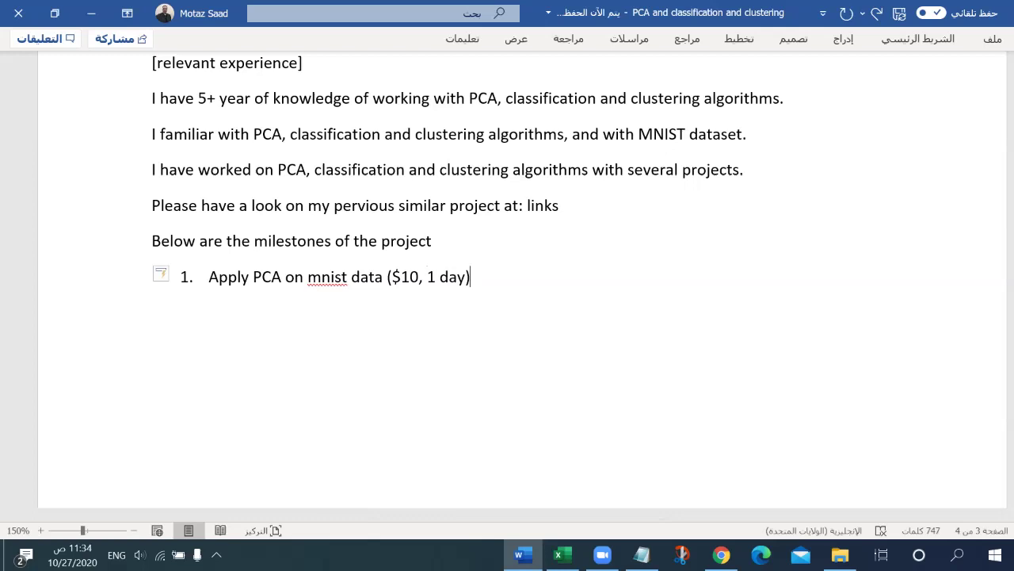
key(BackSpace)
key(BackSpace)
key(BackSpace)
key(BackSpace)
key(BackSpace)
key(BackSpace)
key(BackSpace)
key(BackSpace)
text())
key(Return)
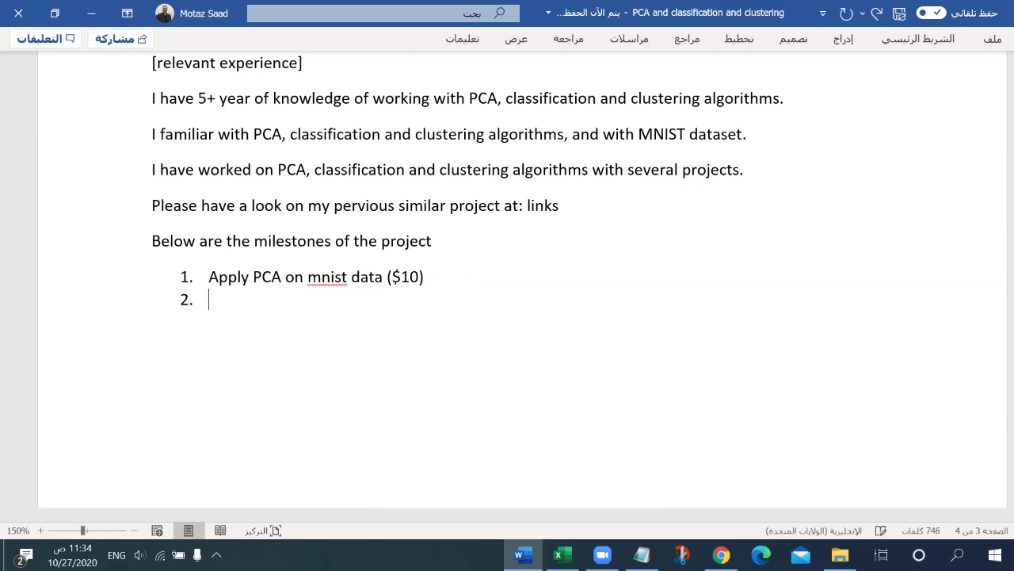
key(Up)
key(End)
text(($10, 1day)
key(Left)
key(Left)
key(Left)
key(Left)
key(Right)
Type the second milestone's wording, 'Perofrom classification of MNIST data', fixing typos along the way.
click(209, 300)
text(bui)
key(BackSpace)
key(BackSpace)
key(BackSpace)
text(perofrm)
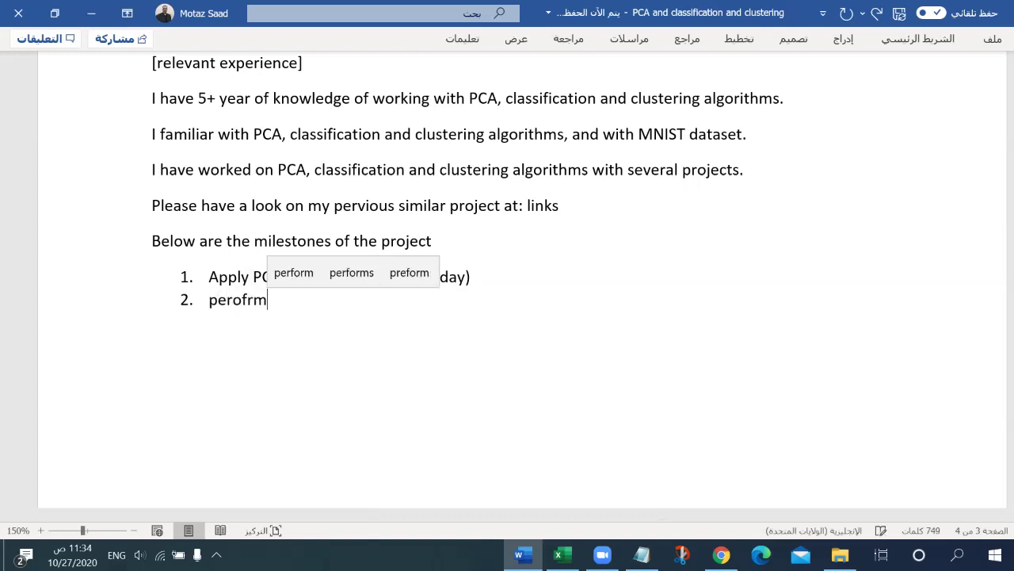
key(BackSpace)
key(BackSpace)
text(roma)
key(BackSpace)
key(BackSpace)
text(cla)
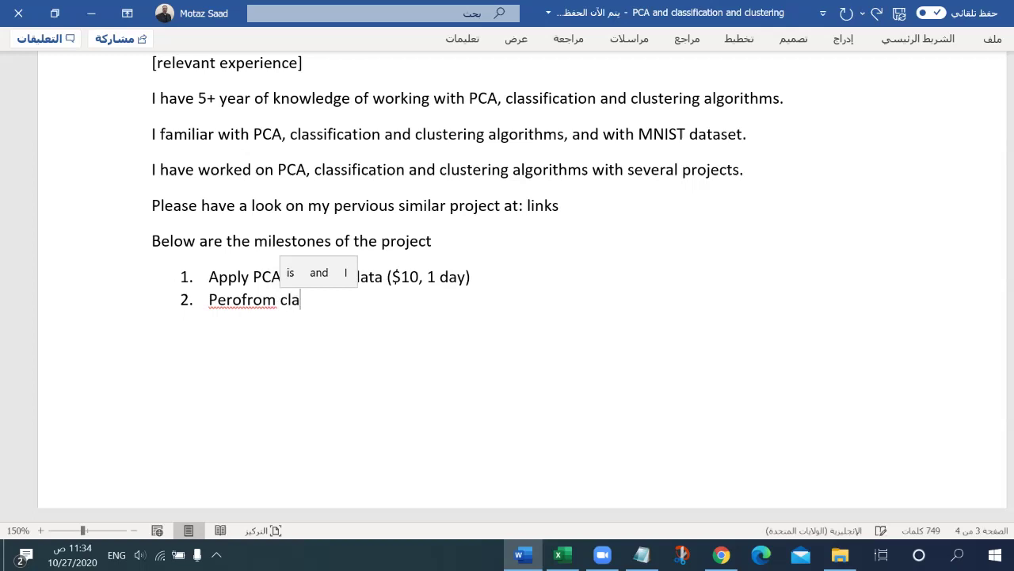
text(ssifcat)
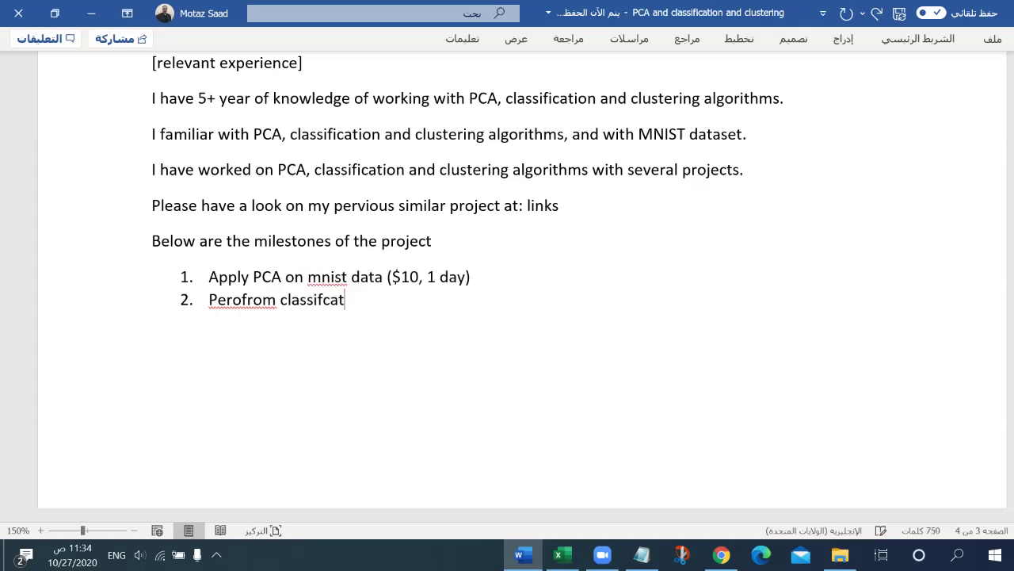
key(BackSpace)
key(BackSpace)
key(BackSpace)
text(ication of )
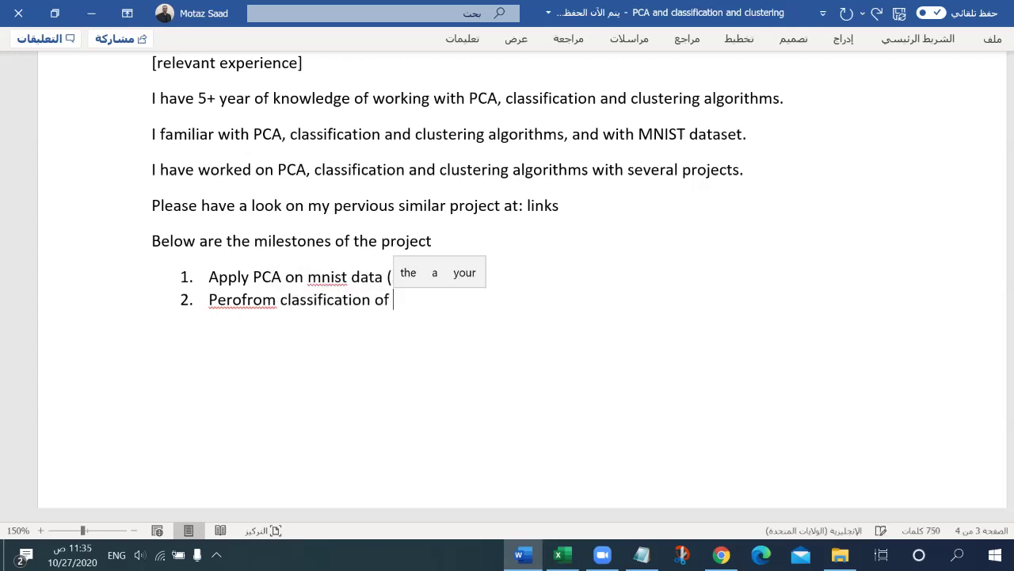
text(N)
key(BackSpace)
text(MNIST data)
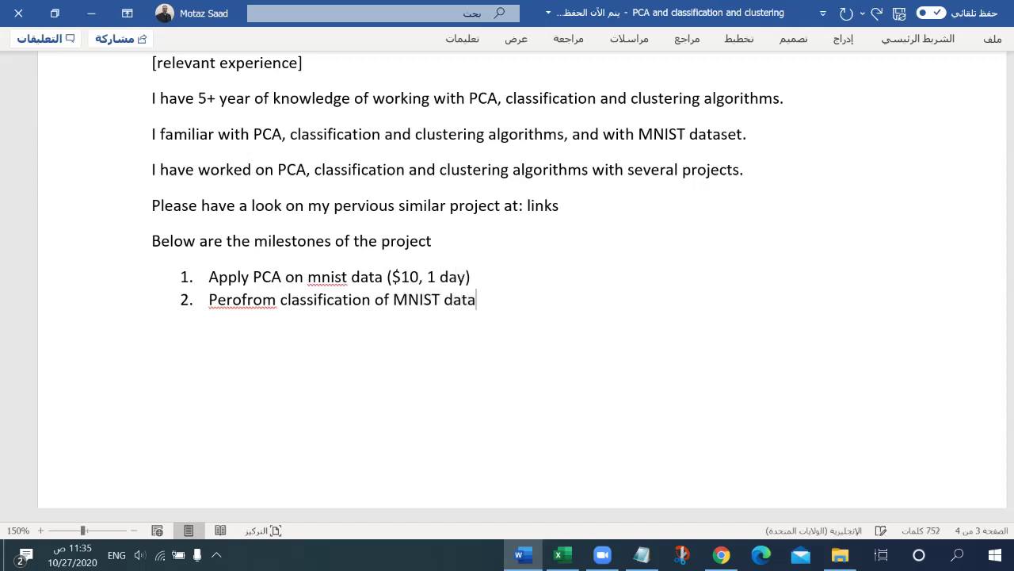
Correct the misspelled 'Perofrom' to 'Perform' using Word's spelling suggestion.
right_click(245, 300)
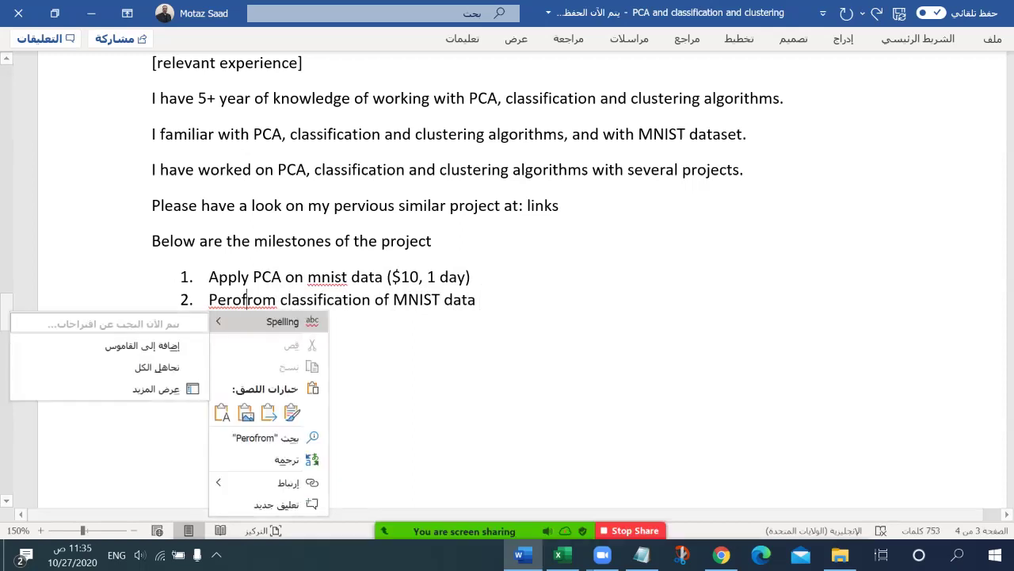
click(150, 331)
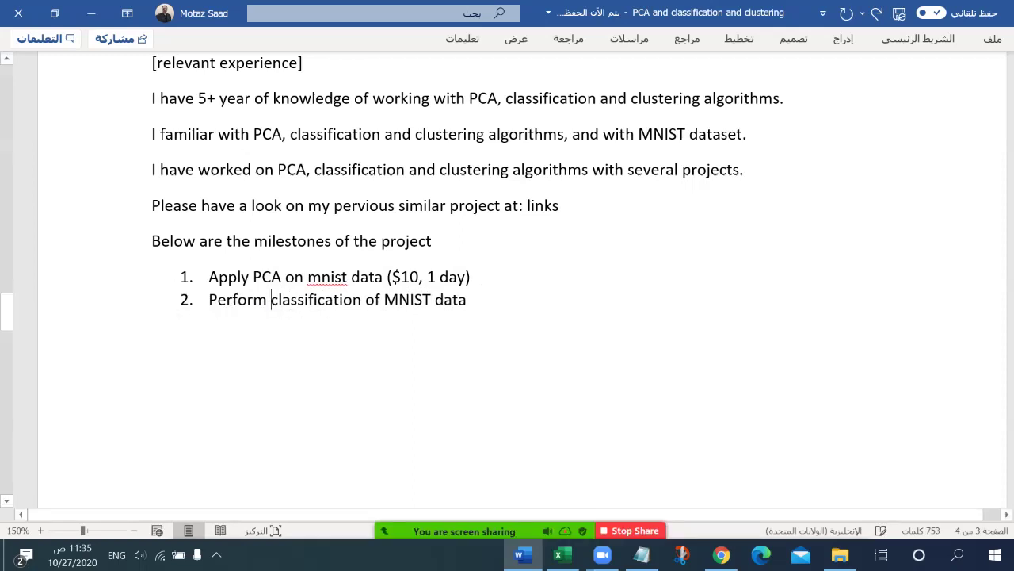
key(Home)
key(shift+End)
key(End)
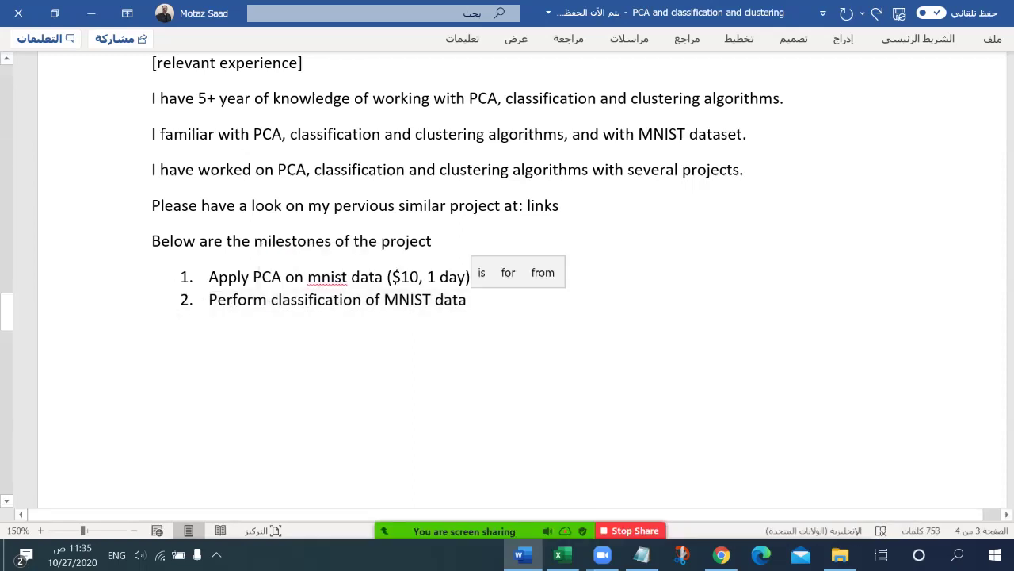
Replace 'mnist' in the first milestone with the copied 'MNIST', then add '(' after 'data' in milestone two.
double_click(408, 299)
key(ctrl+c)
double_click(327, 276)
key(ctrl+v)
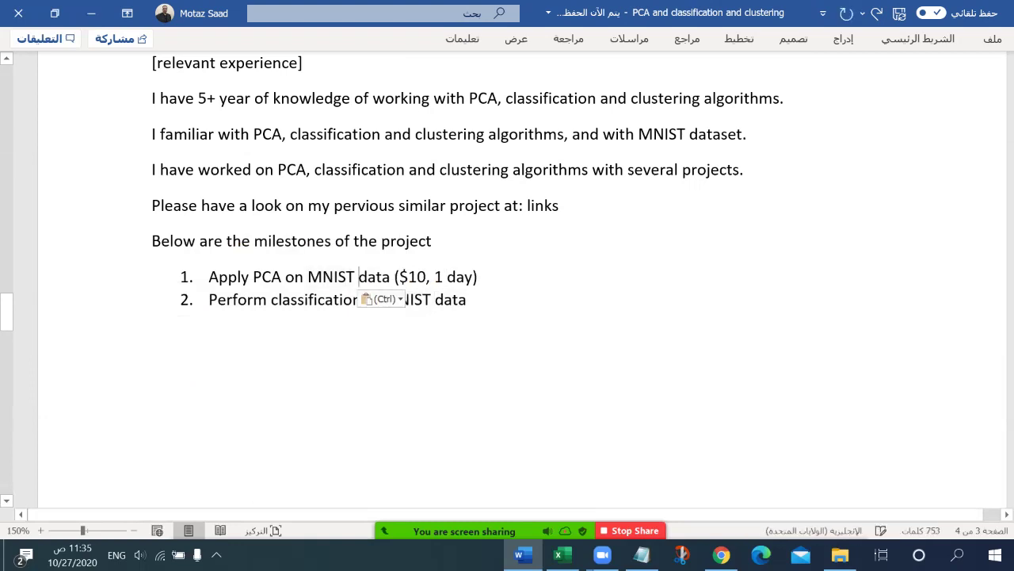
key(Down)
key(Home)
key(shift+End)
key(End)
text(()
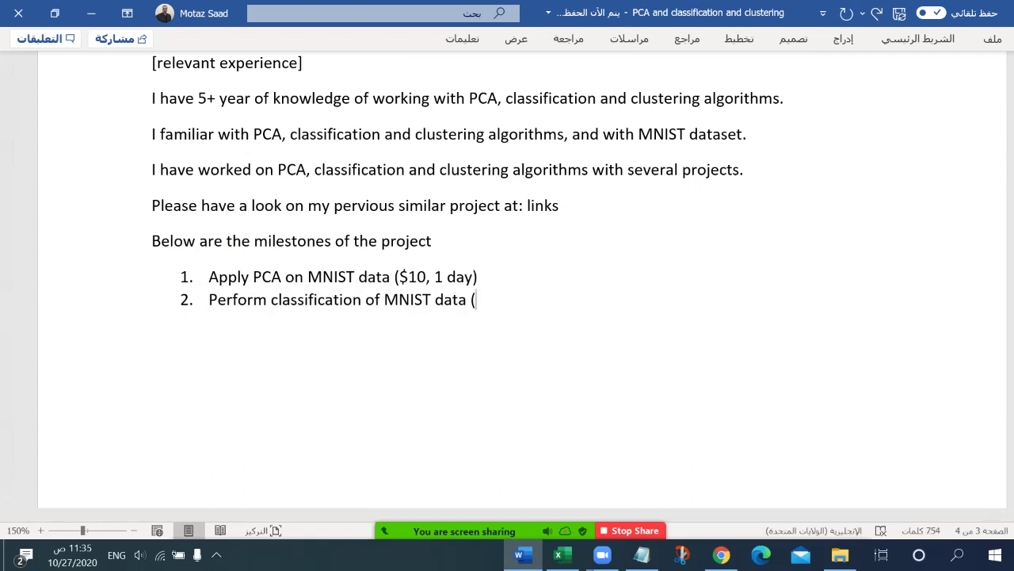
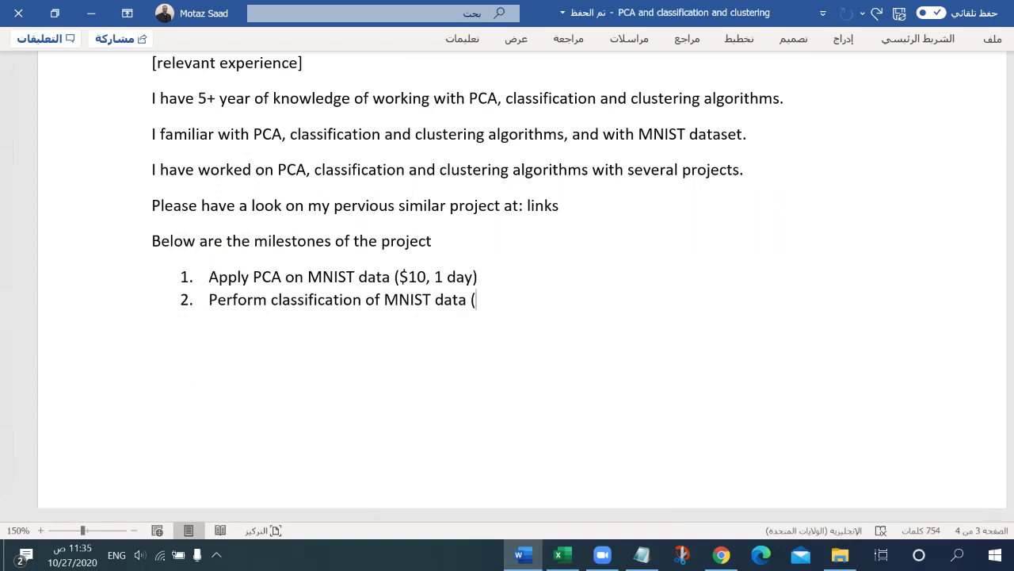
Complete the algorithm list '(RF, decision tree, ......)' and change 'of' to 'for' in milestone 2.
text(RF, )
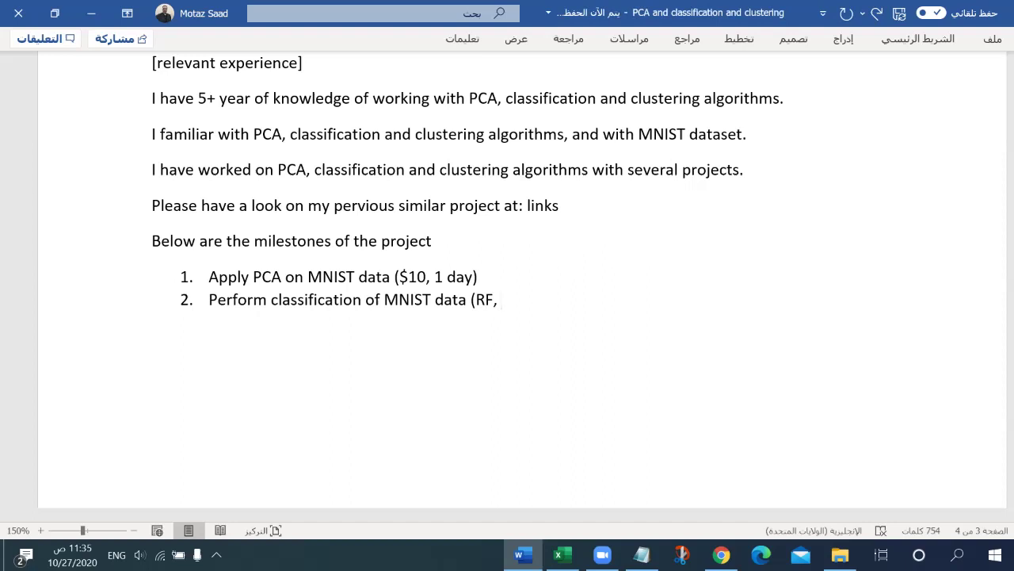
text(dec)
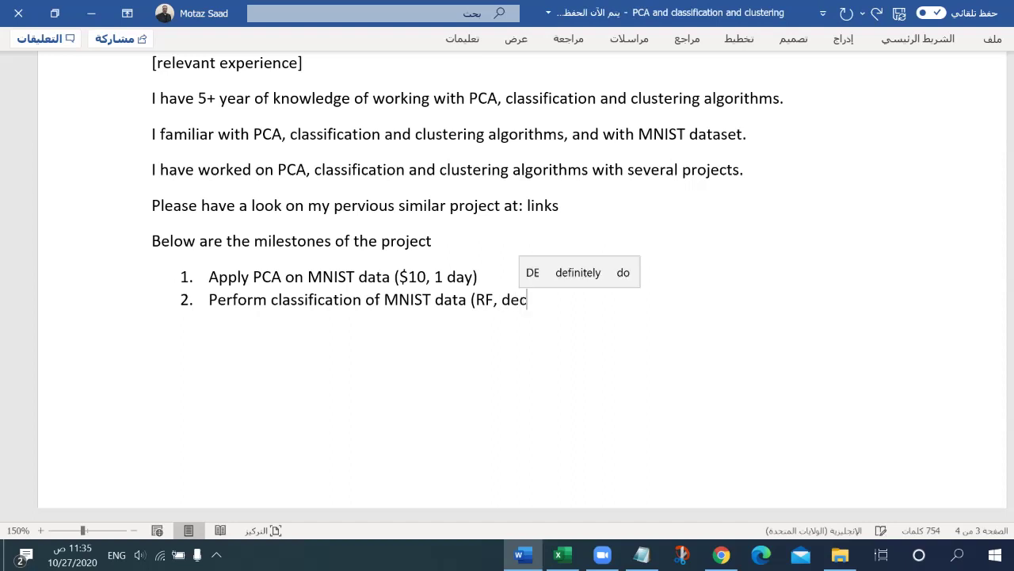
text(ision tree)
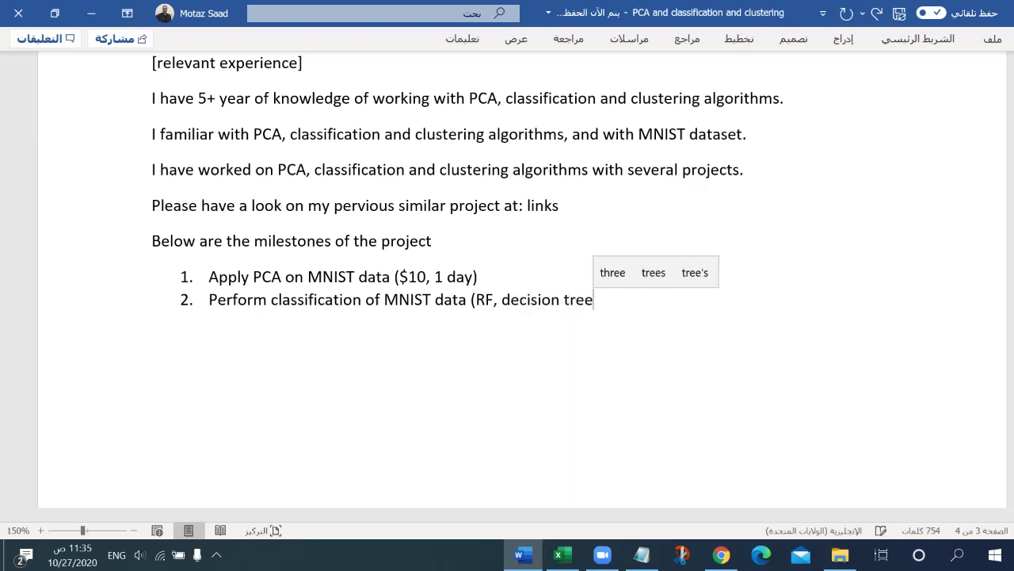
text(, ...)
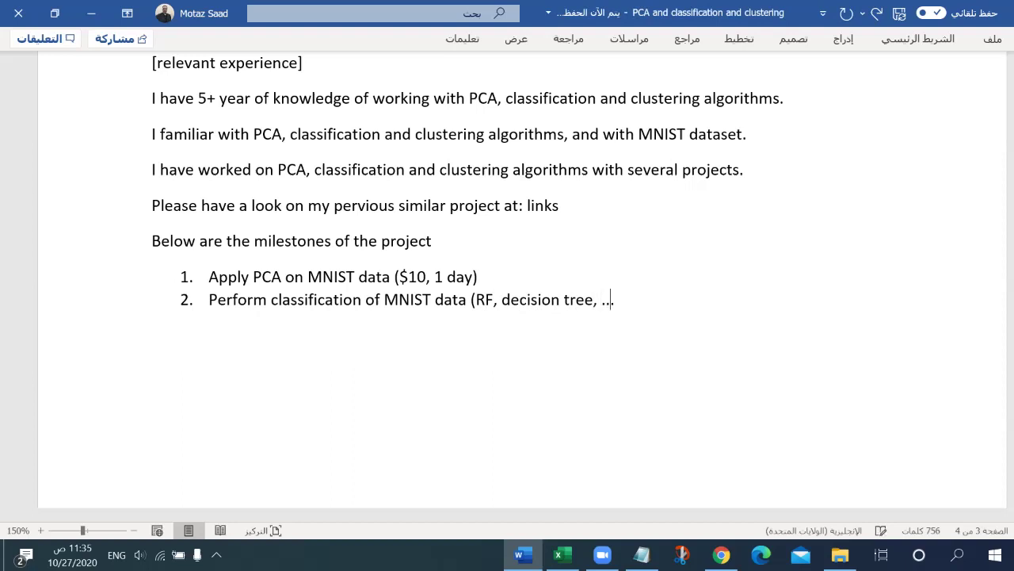
text(...))
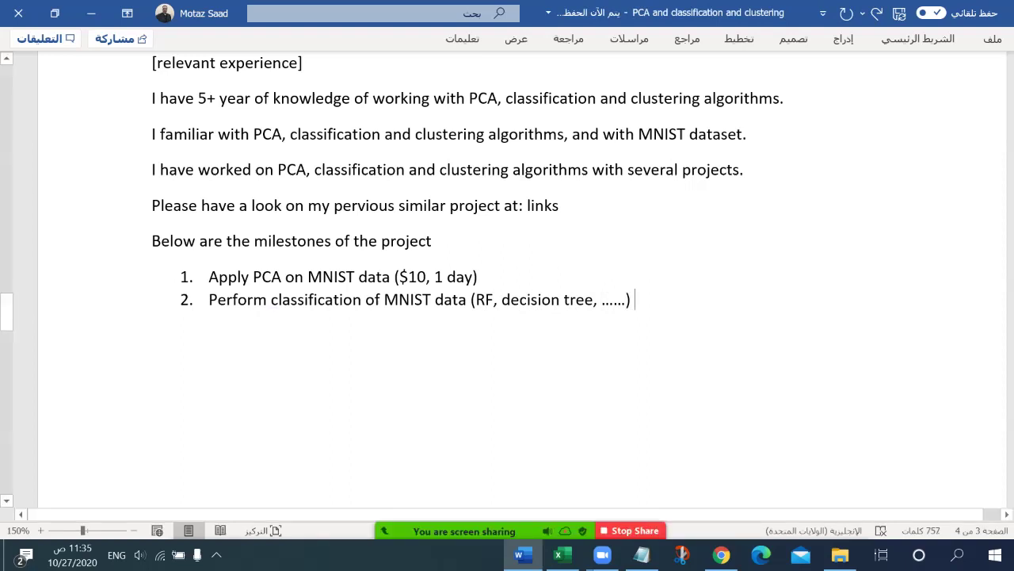
double_click(372, 300)
text(for)
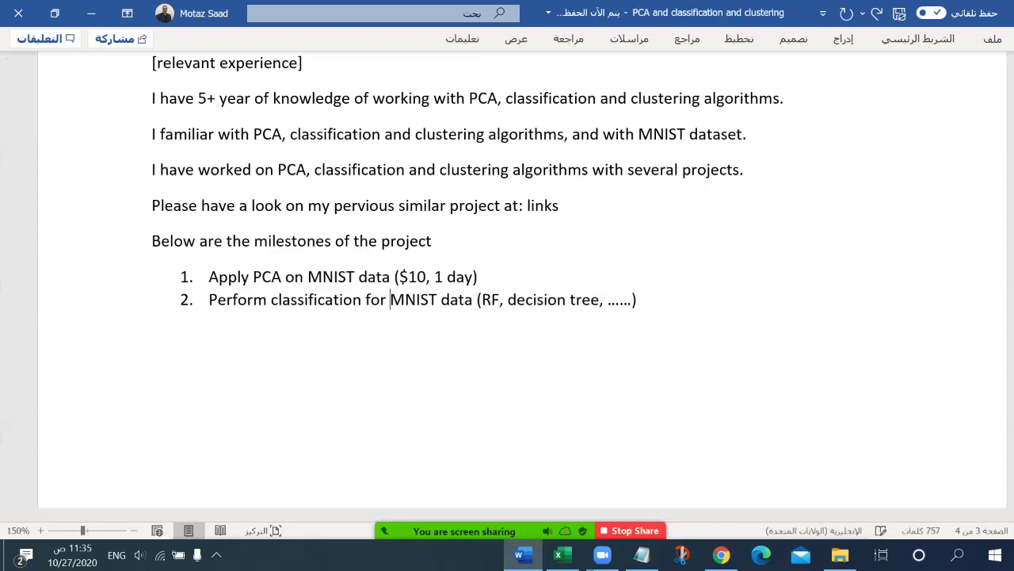
Insert 'using 3 algorithms' before the parenthesised algorithm list.
click(476, 300)
text(using 33)
key(BackSpace)
text(al)
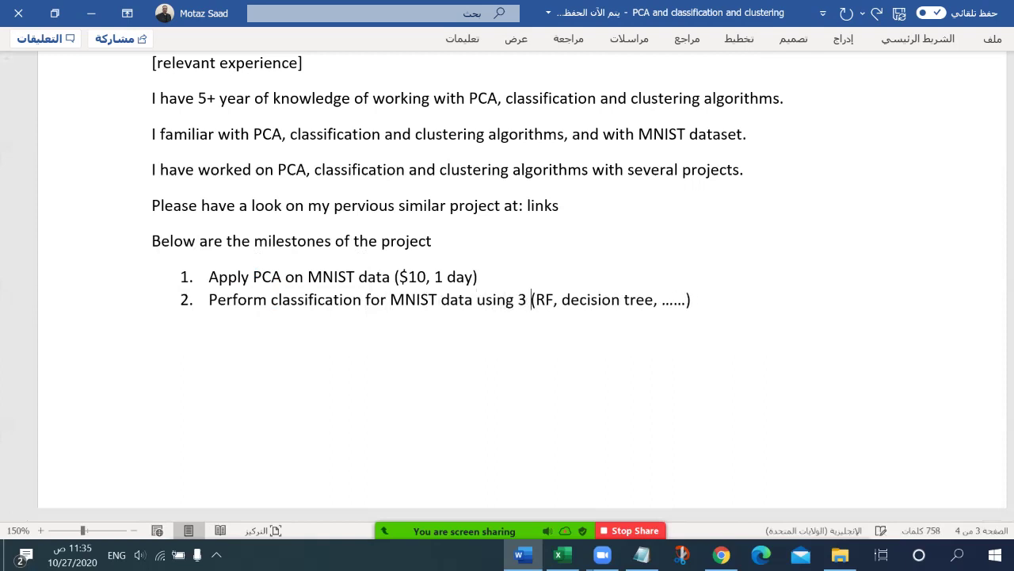
text(gorthi)
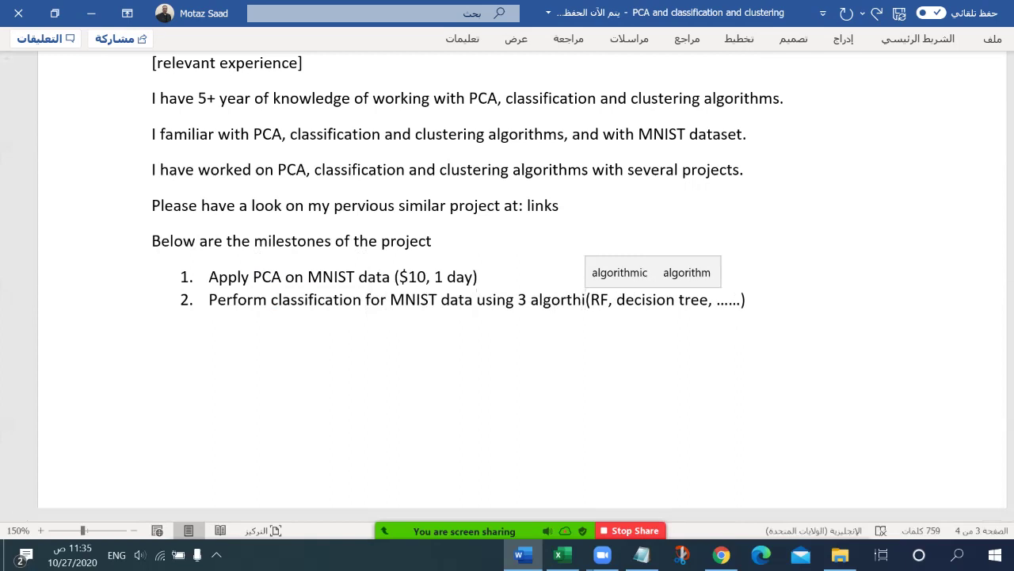
key(Up)
key(Right)
key(Return)
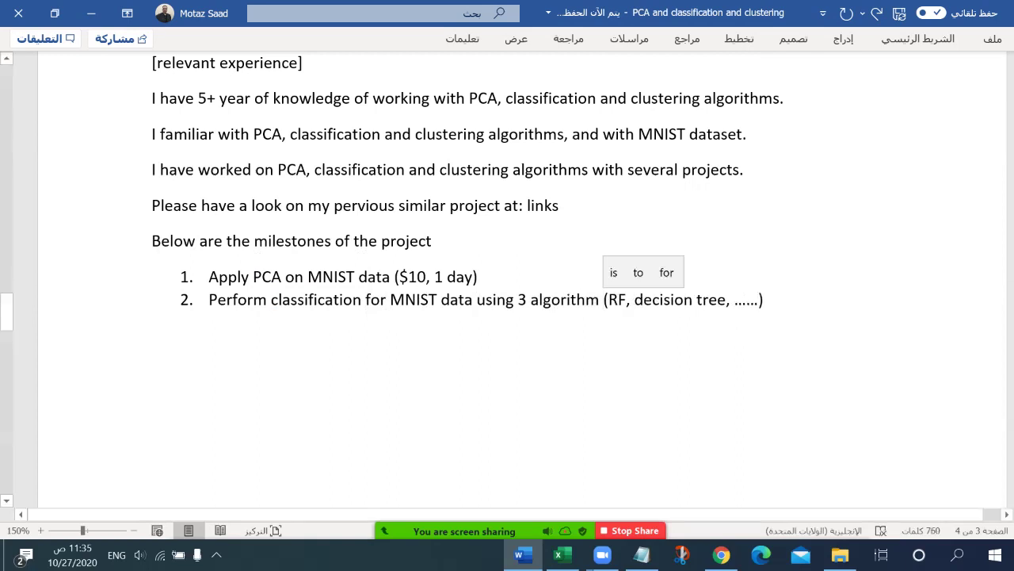
text(s)
click(151, 335)
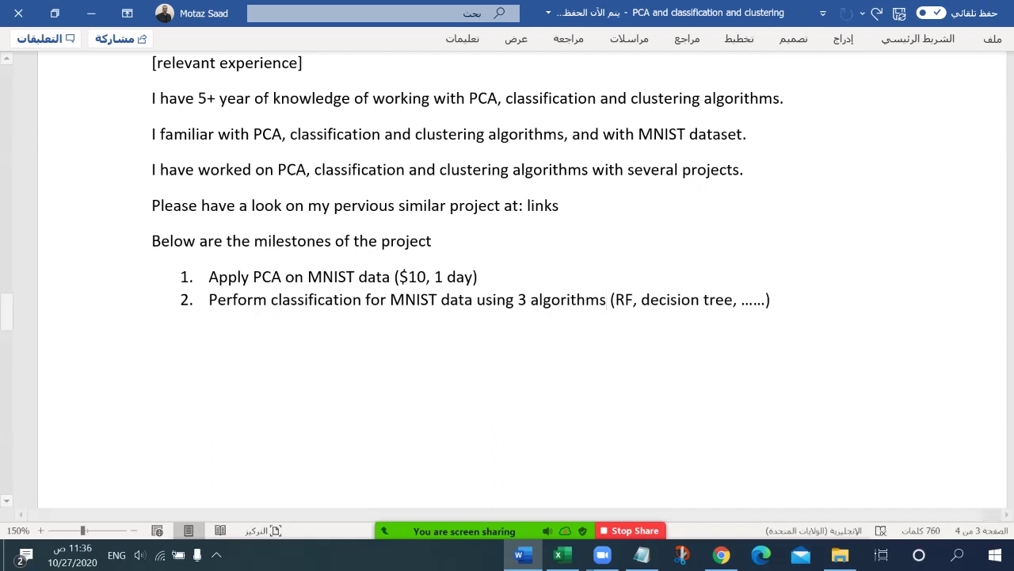
Append '($20, 2 days)' to the end of milestone 2.
click(773, 300)
text(()
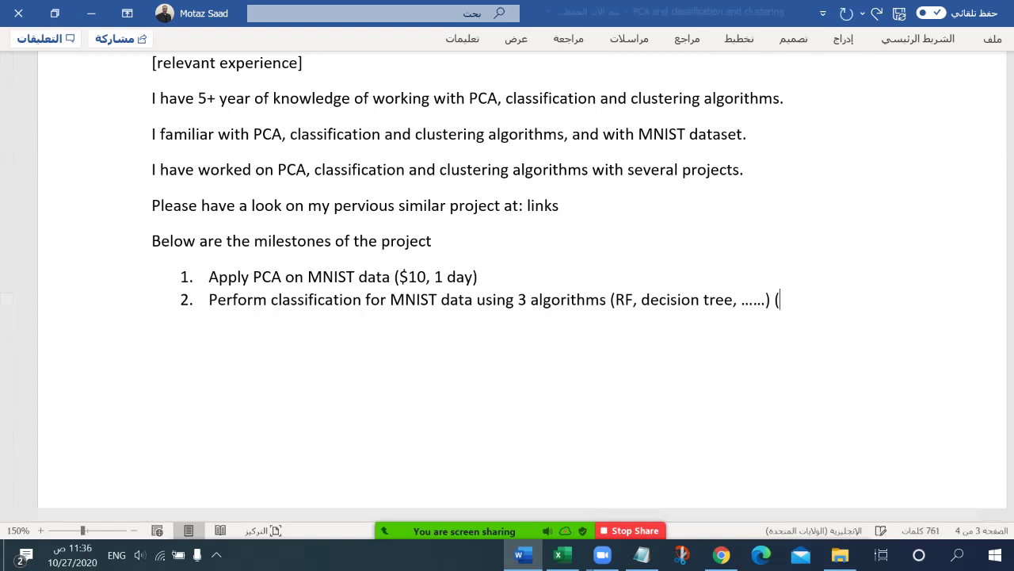
text(20)
key(BackSpace)
key(BackSpace)
text(20)
click(781, 300)
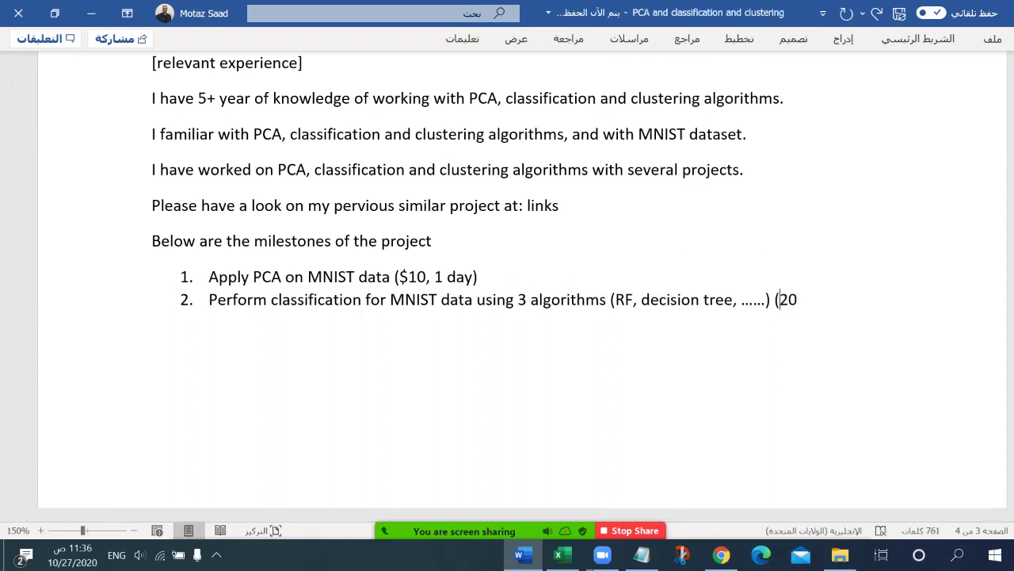
text($)
click(807, 300)
text(, 2 days))
Start item 3 as a copy of milestone 2's text.
key(Return)
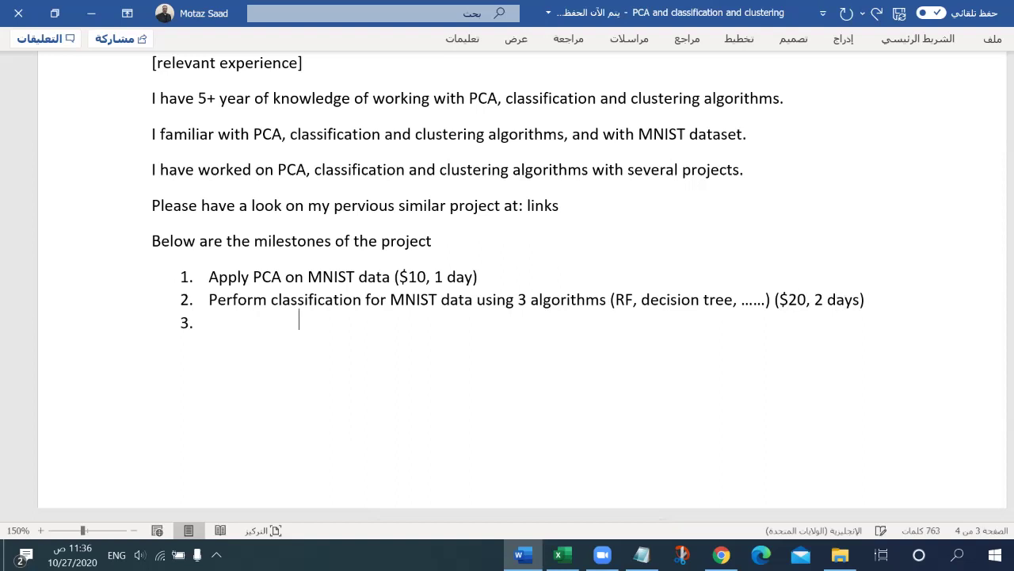
key(Up)
key(shift+End)
key(ctrl+c)
key(Down)
key(ctrl+v)
Replace item 3's algorithm part with 'kmean + visualization', correcting the spelling of visualization.
double_click(563, 322)
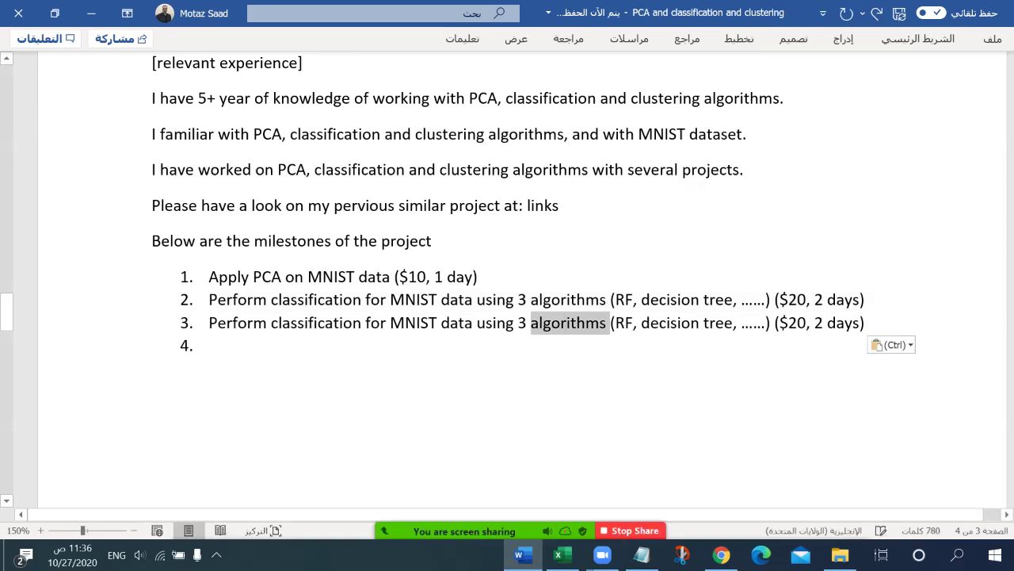
key(BackSpace)
key(BackSpace)
key(BackSpace)
text(k)
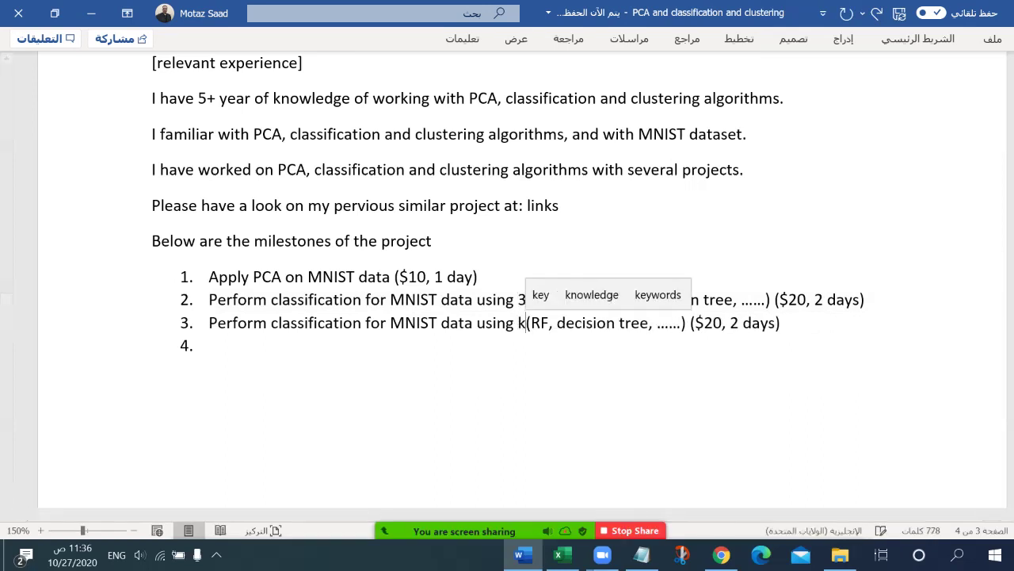
text(ea)
key(BackSpace)
key(BackSpace)
text(mean)
click(573, 322)
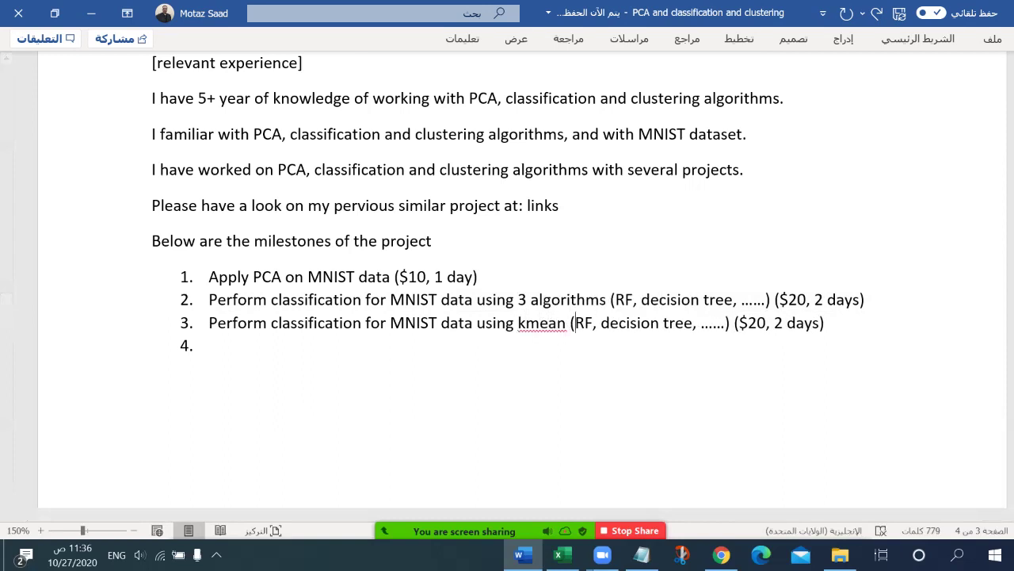
drag(574, 323, 729, 322)
key(BackSpace)
key(BackSpace)
text(+)
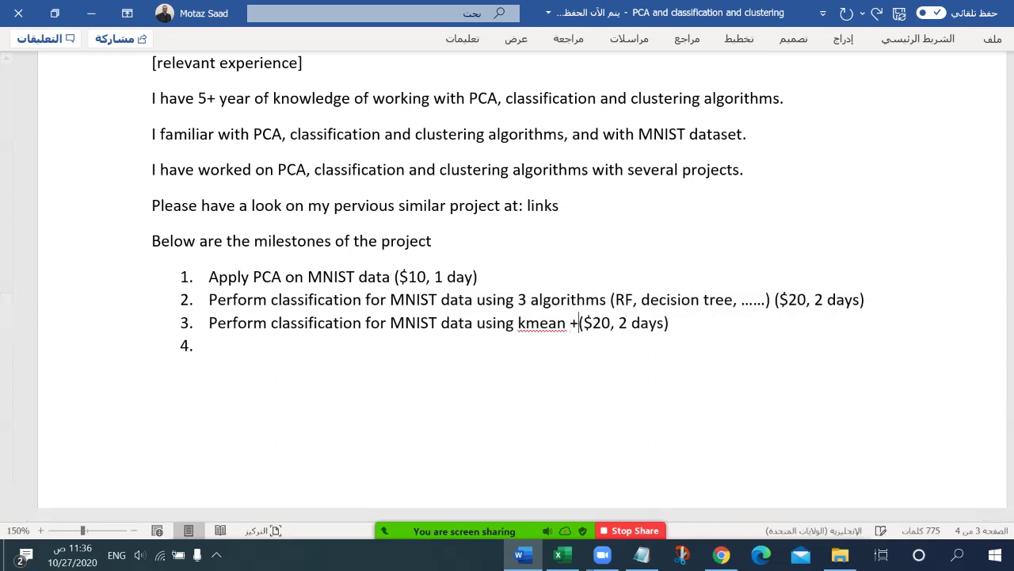
text( visu)
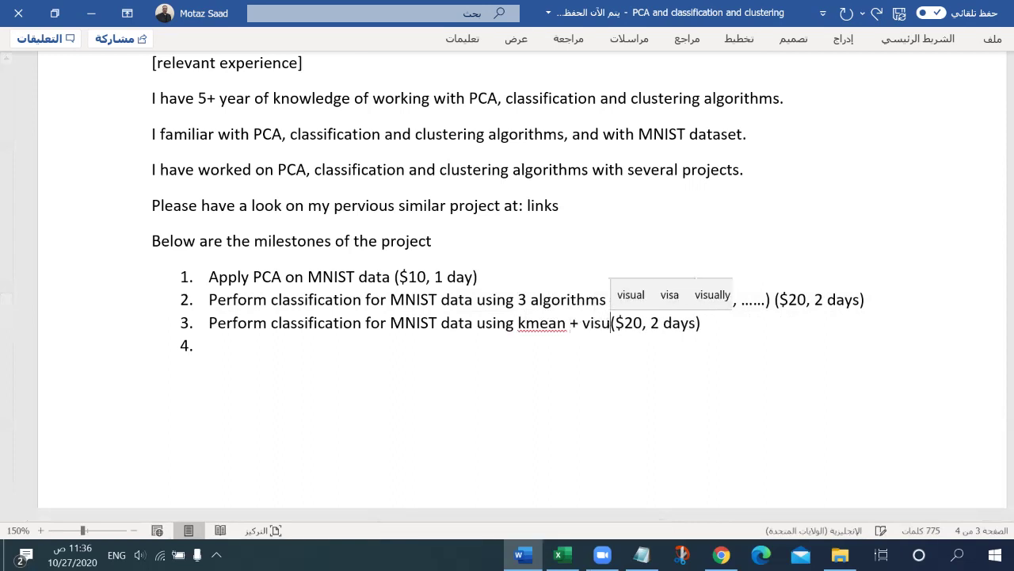
text(lation)
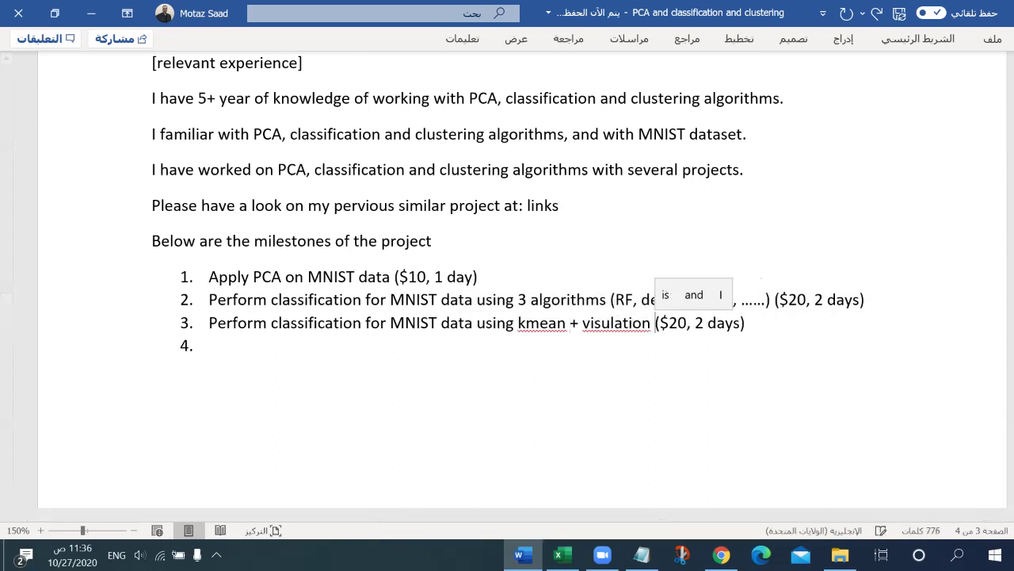
right_click(624, 323)
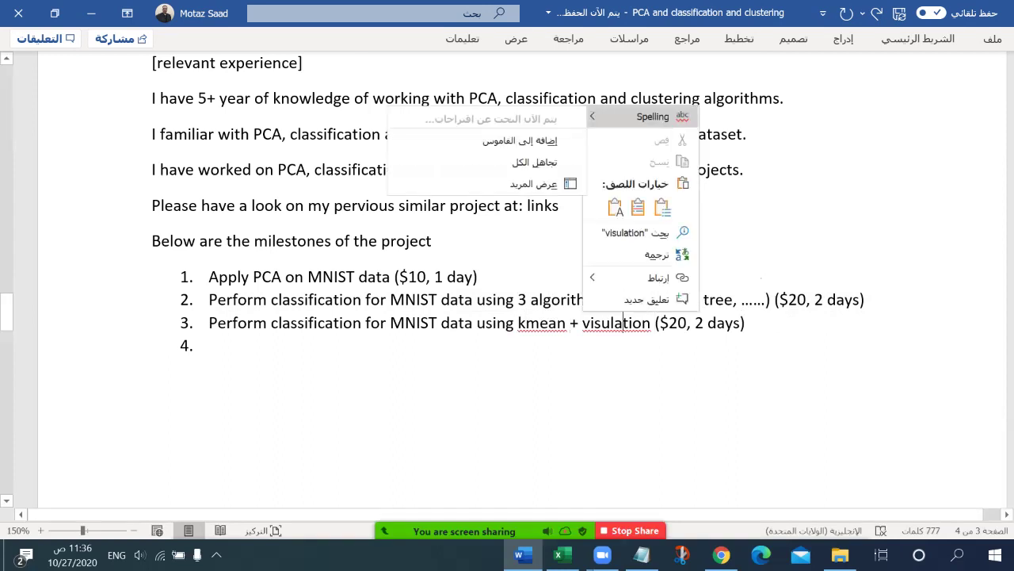
click(523, 125)
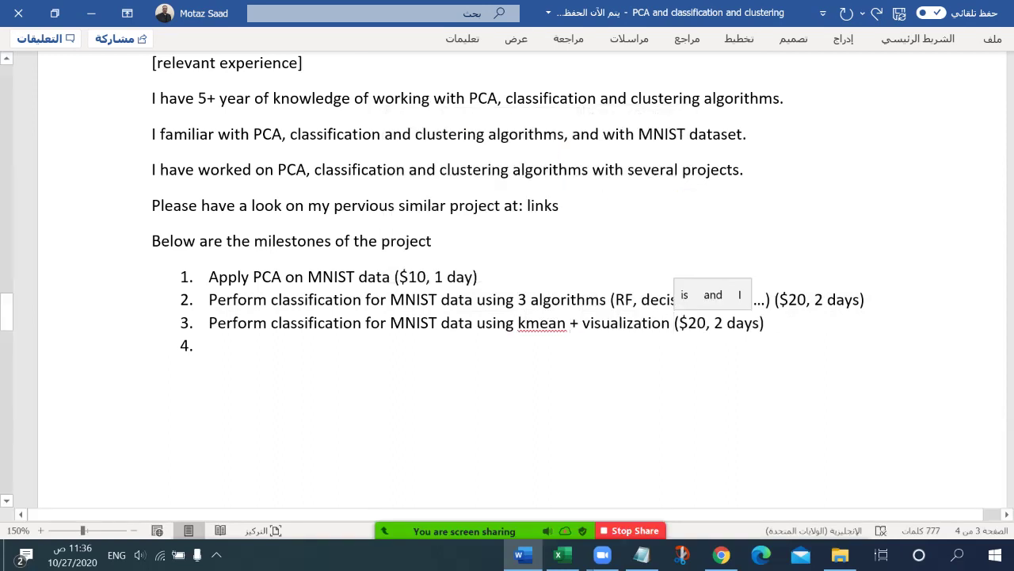
drag(745, 323, 424, 323)
click(752, 323)
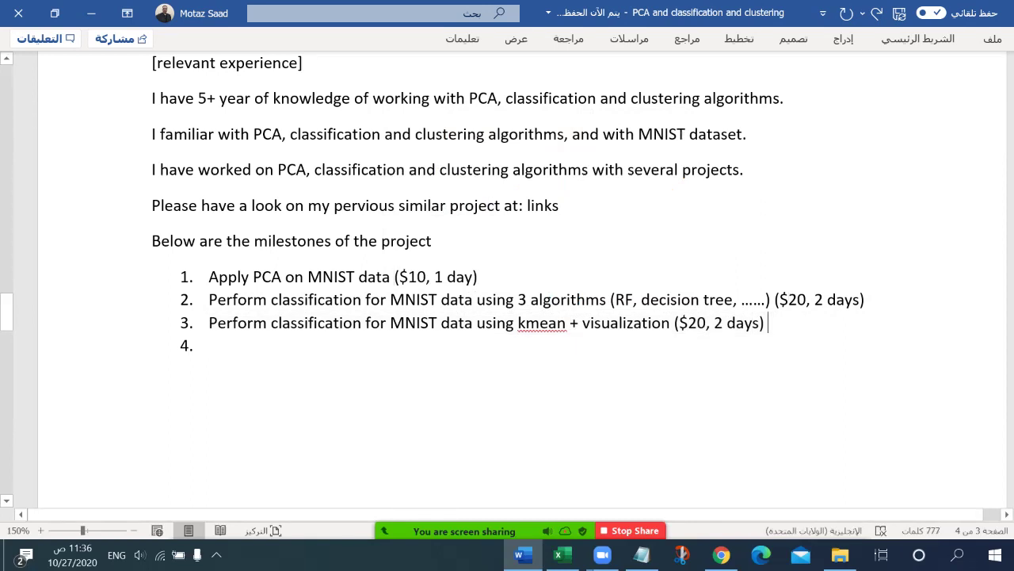
Tidy the blank line after milestone 3 so an empty item 4 follows.
key(Return)
key(BackSpace)
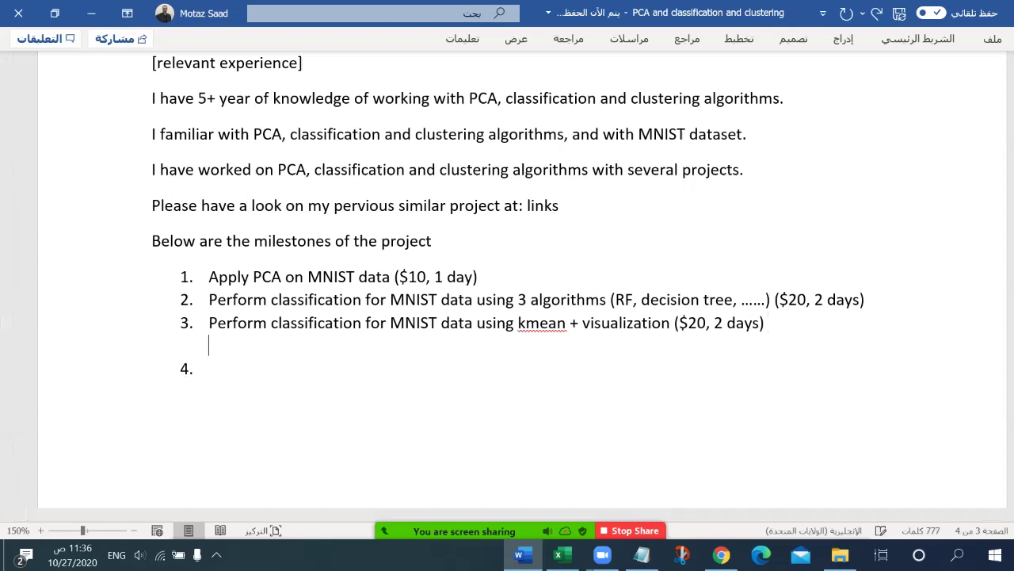
key(BackSpace)
key(BackSpace)
key(BackSpace)
key(Return)
key(Return)
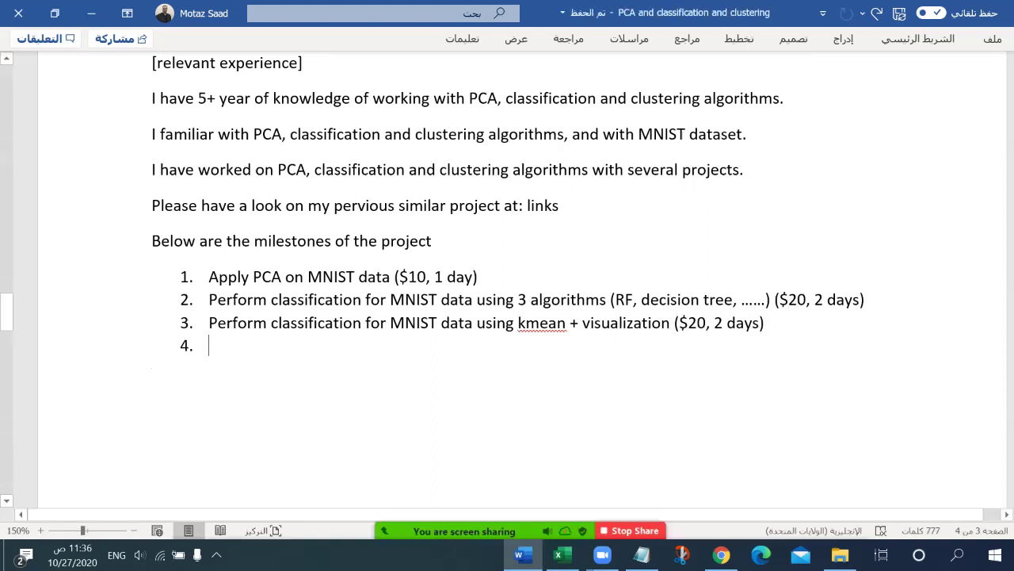
Change milestone 3's price to $15 and write item 4 as 'report (desc of PCA, .........)'.
double_click(697, 323)
text(15)
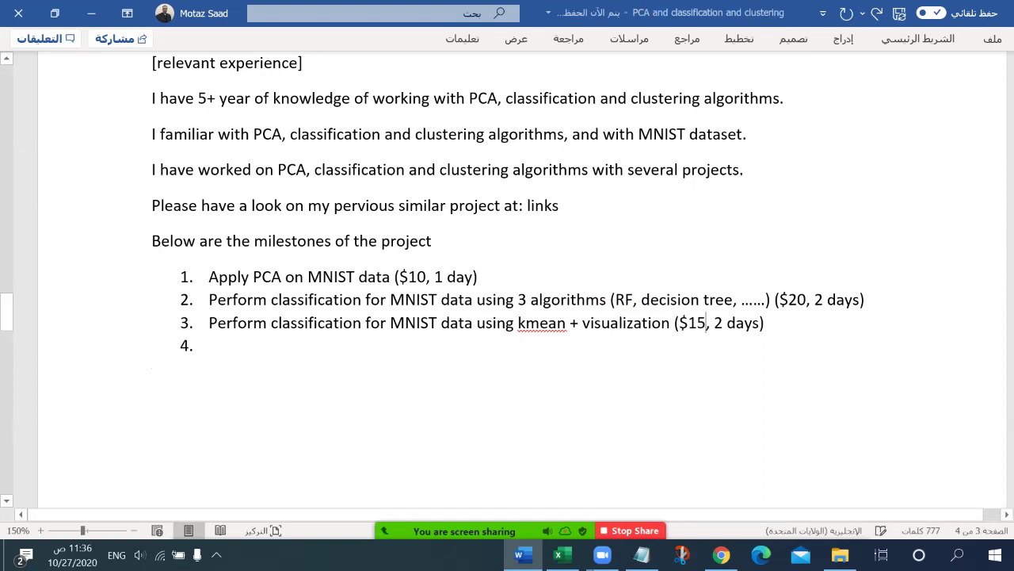
double_click(213, 349)
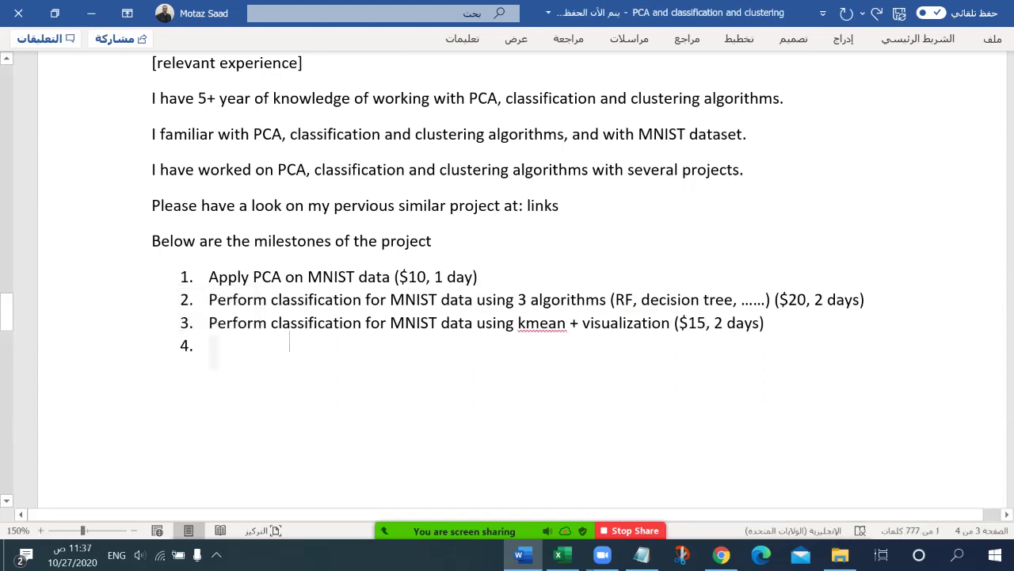
text(report )
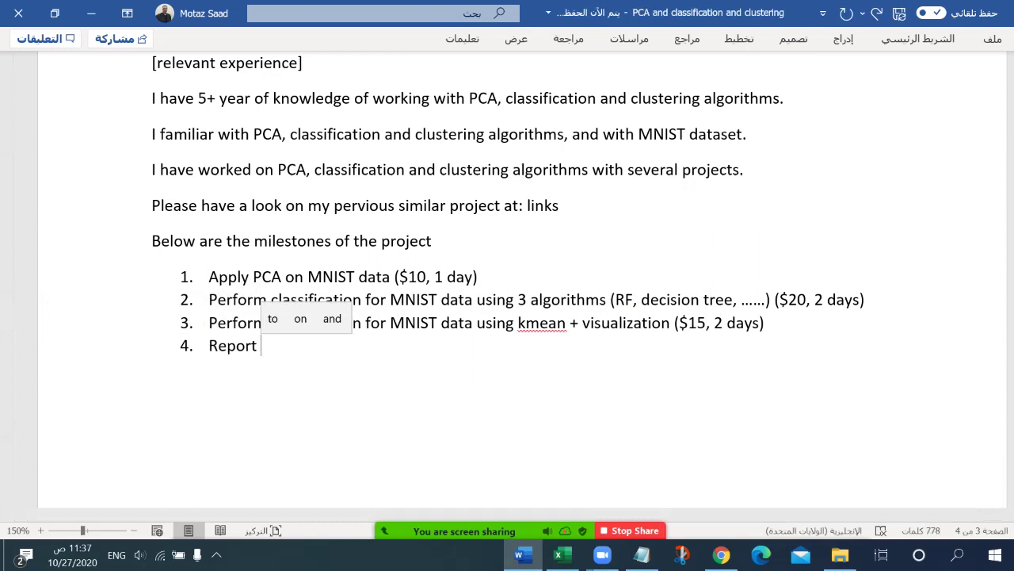
text(()
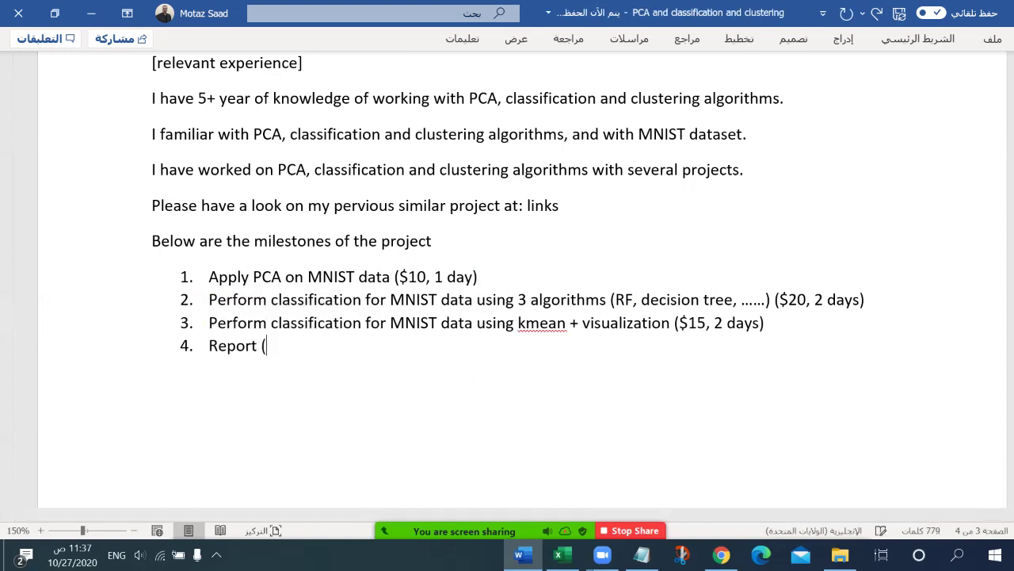
text(dec)
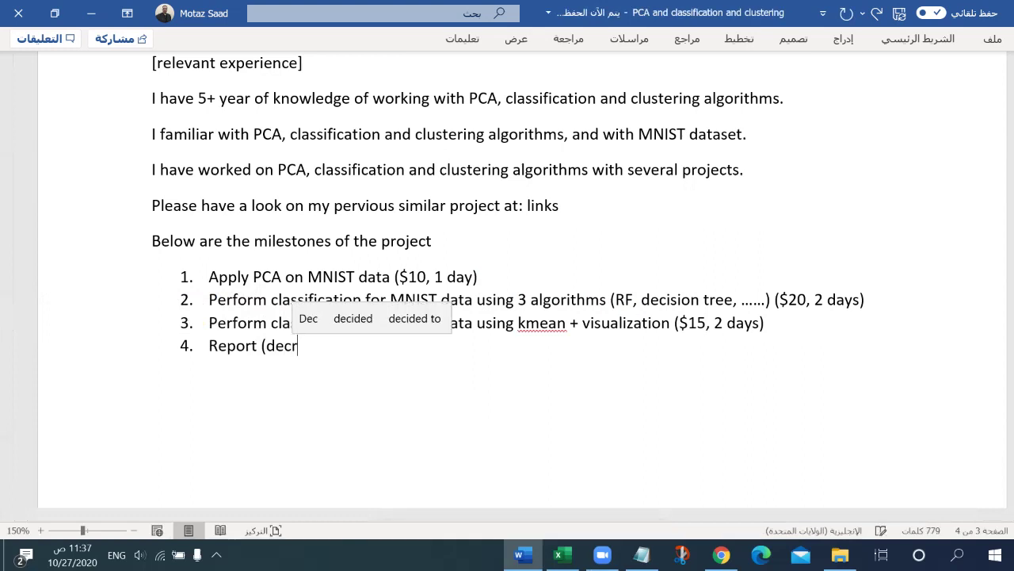
text( of)
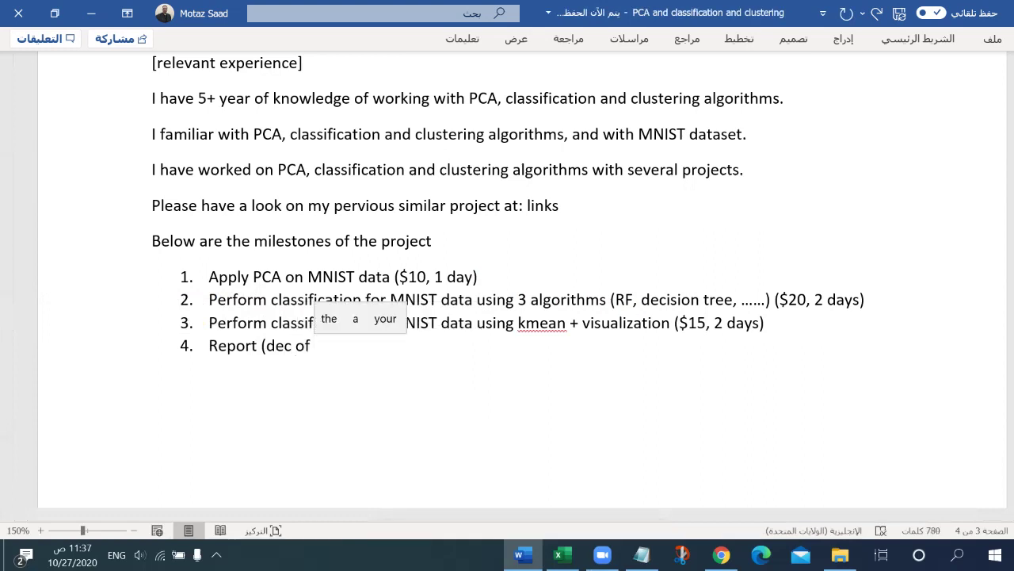
key(BackSpace)
key(BackSpace)
key(BackSpace)
key(BackSpace)
key(BackSpace)
text(sc )
text(p)
key(BackSpace)
text(if)
key(BackSpace)
key(BackSpace)
text(of )
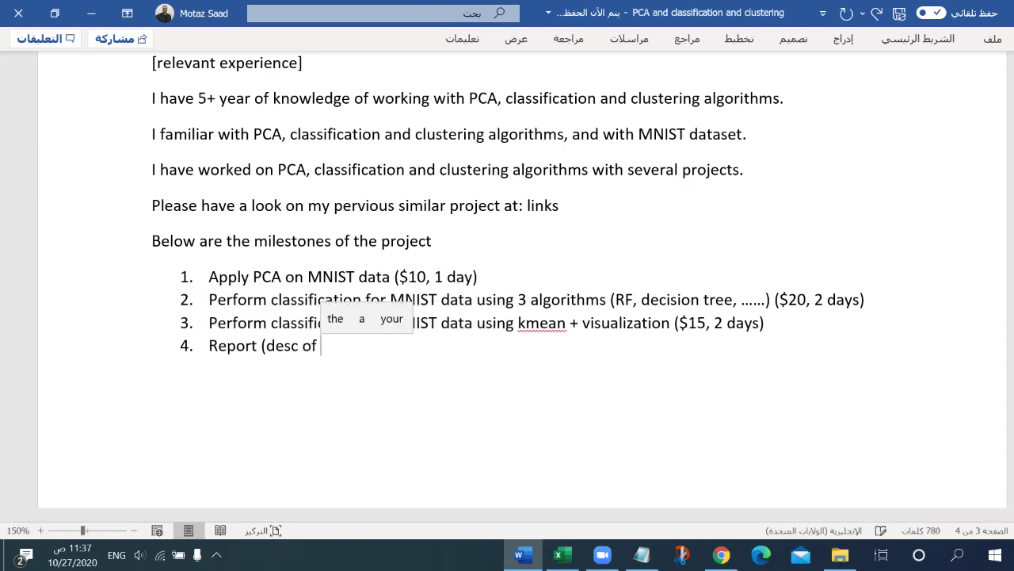
text(PCA, .)
text(........))
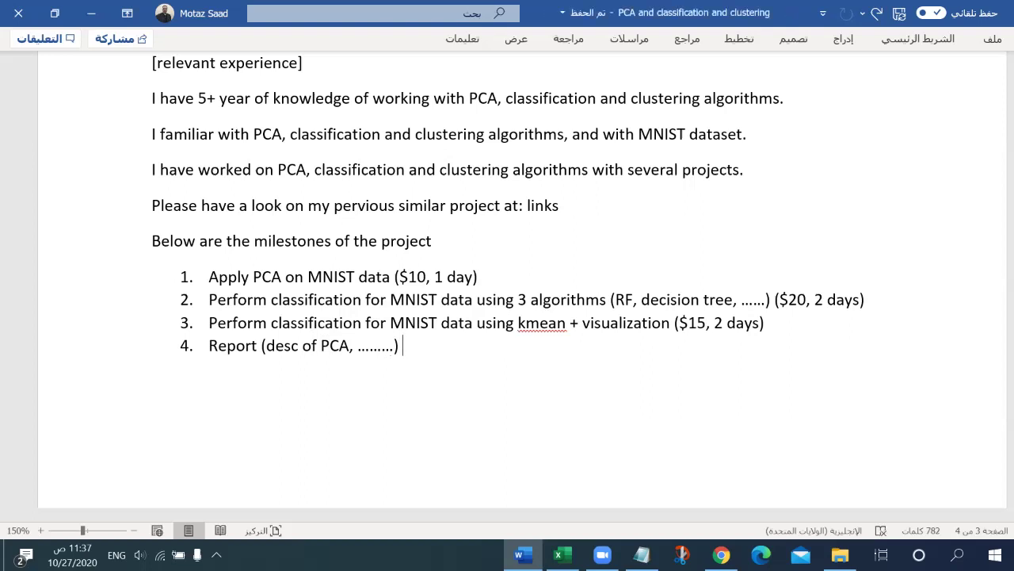
End item 4 with '1 day, $5' and add an unnumbered '6 days and $50' total line.
text(1)
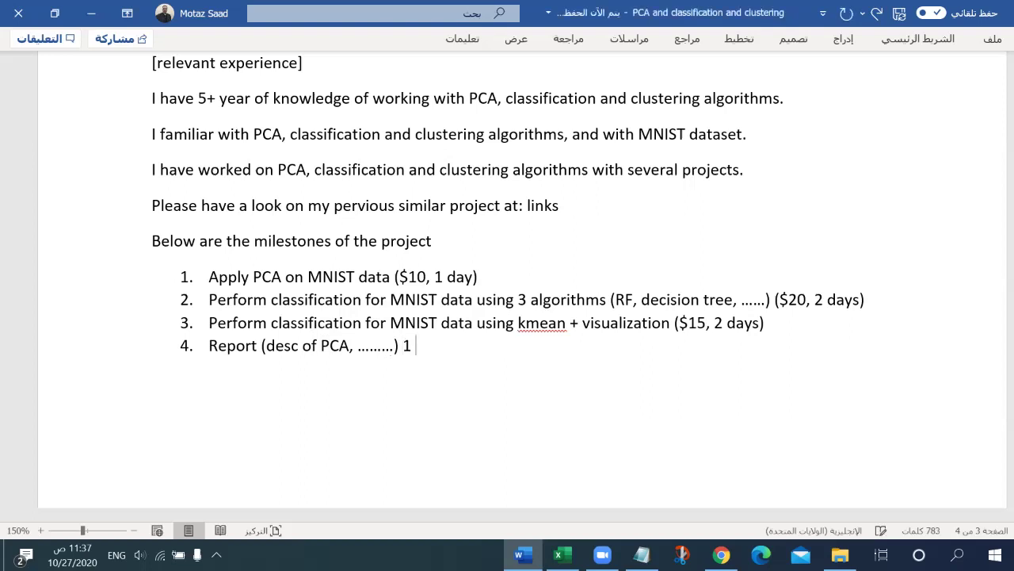
text( day,)
text( $)
key(BackSpace)
text($5)
key(Return)
key(Return)
text(6 days )
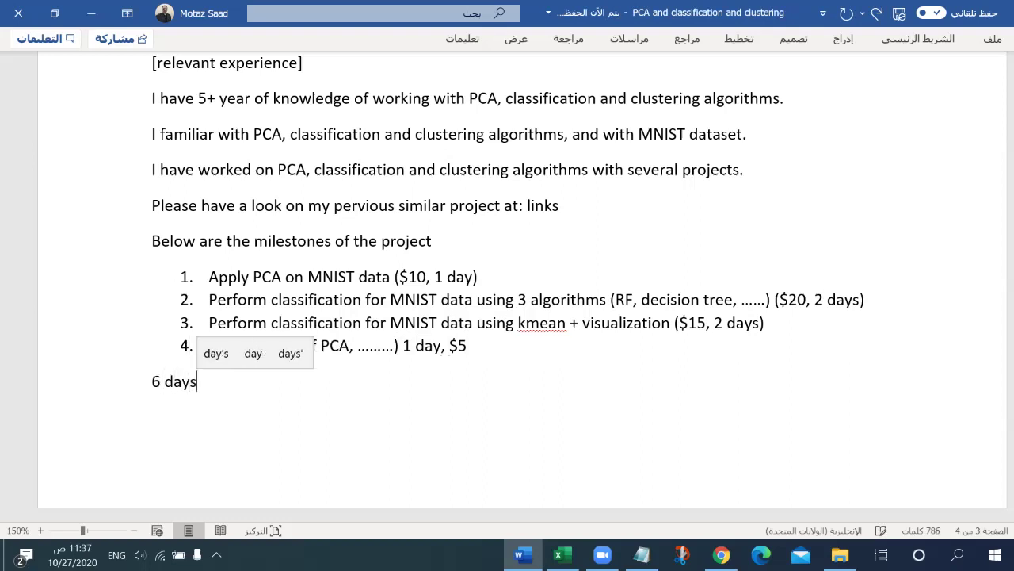
text(and 50)
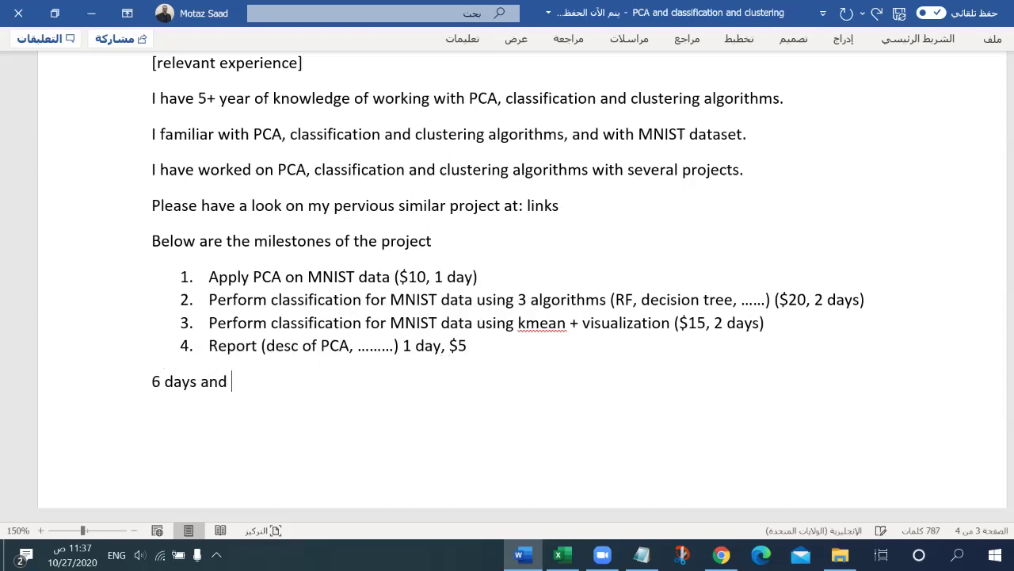
key(BackSpace)
key(BackSpace)
text($50)
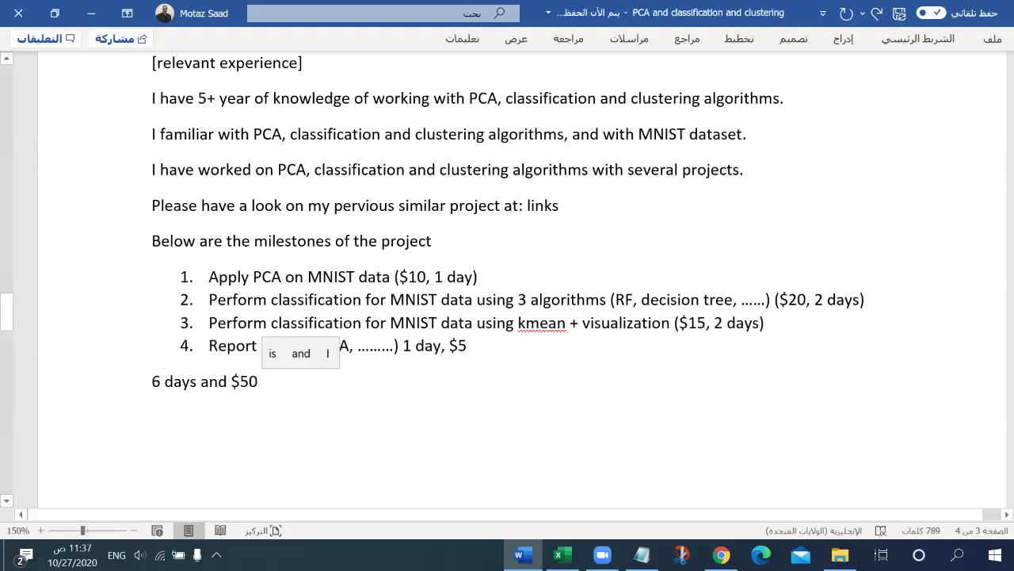
scroll(508, 277, down, 2)
scroll(507, 277, up, 5)
scroll(507, 277, down, 3)
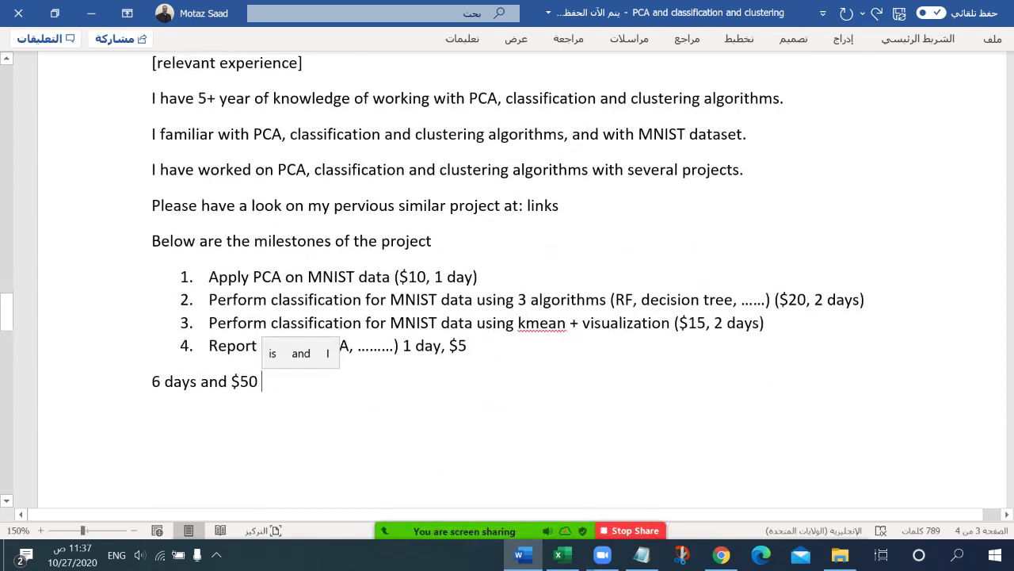
scroll(507, 278, up, 2)
scroll(508, 277, down, 7)
scroll(507, 277, up, 12)
scroll(507, 277, up, 6)
scroll(507, 277, down, 18)
scroll(507, 277, up, 3)
scroll(507, 277, down, 8)
scroll(507, 278, up, 15)
scroll(507, 277, down, 8)
scroll(508, 277, down, 15)
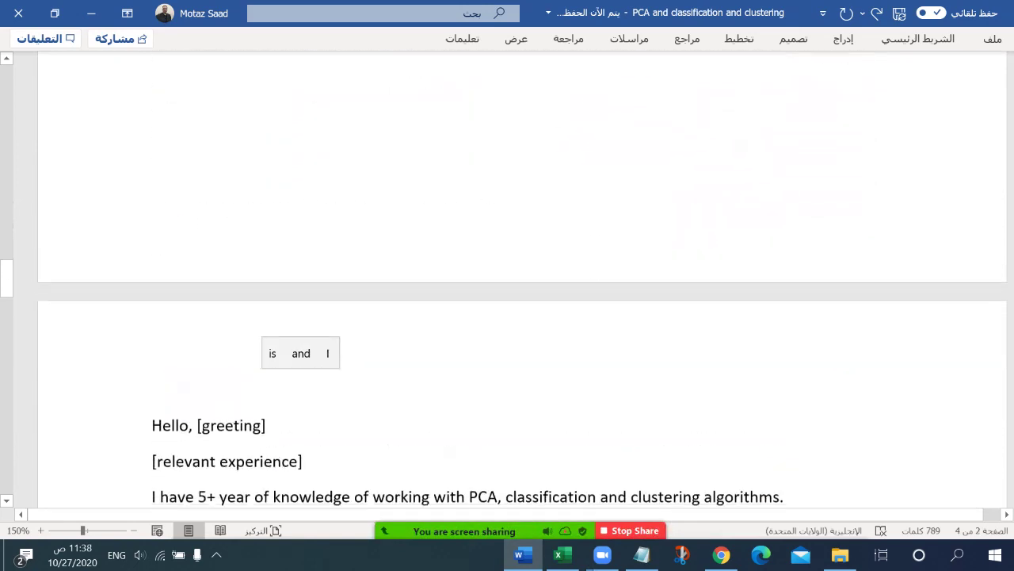
scroll(507, 277, up, 12)
scroll(507, 277, up, 8)
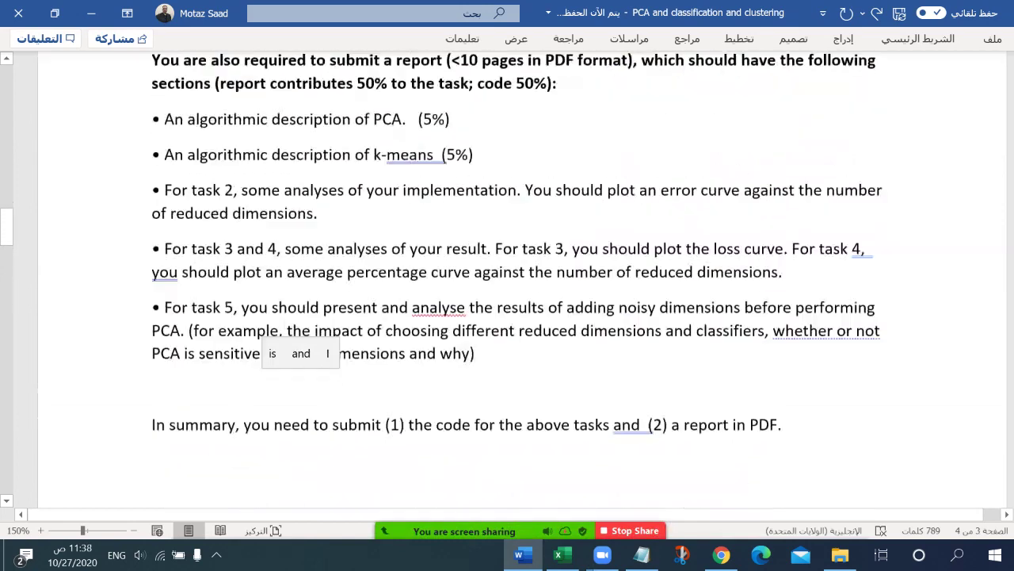
scroll(507, 277, up, 12)
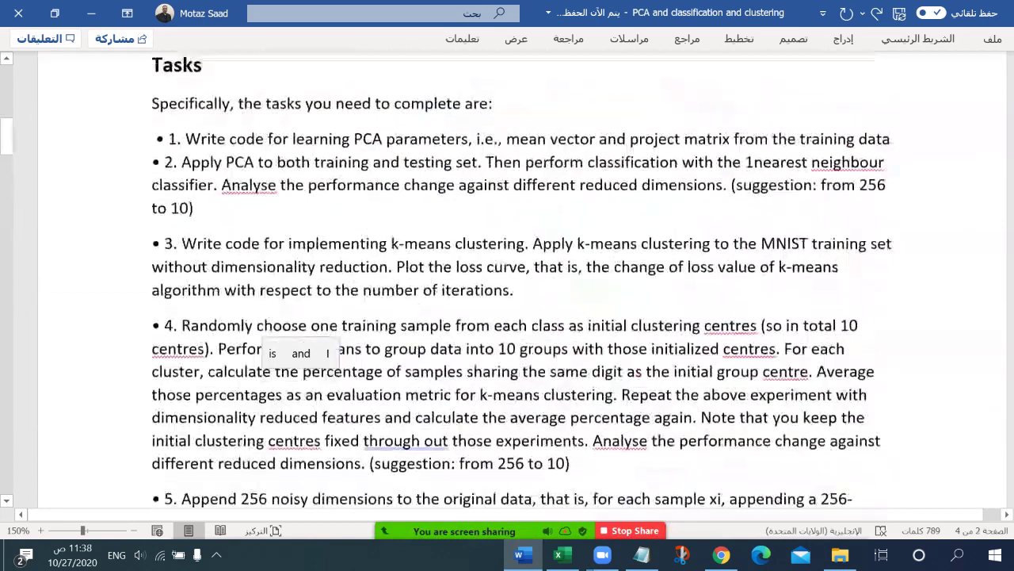
scroll(507, 277, down, 3)
scroll(507, 277, down, 20)
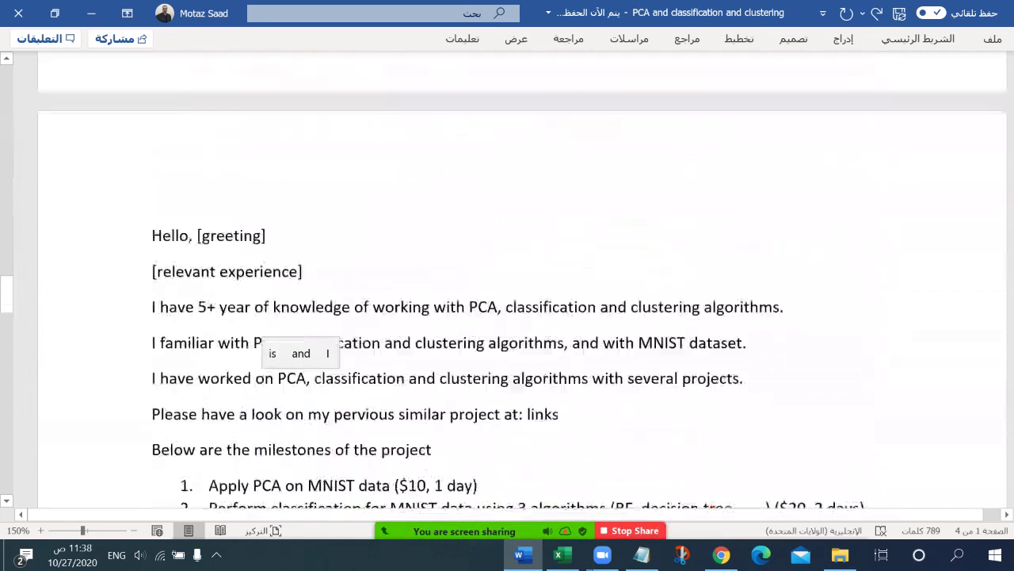
scroll(507, 278, down, 2)
scroll(507, 277, up, 1)
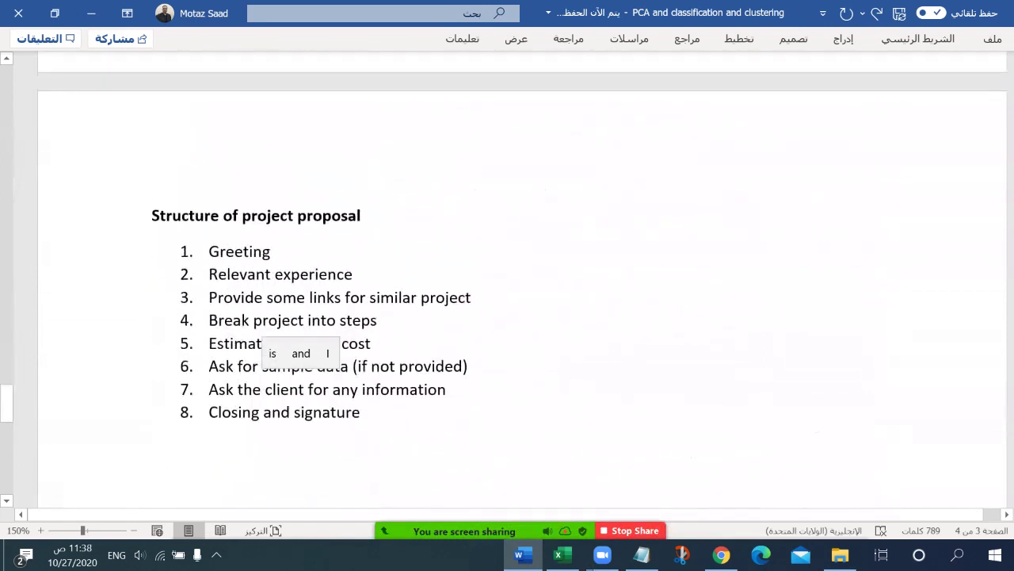
scroll(507, 278, down, 3)
drag(208, 149, 475, 195)
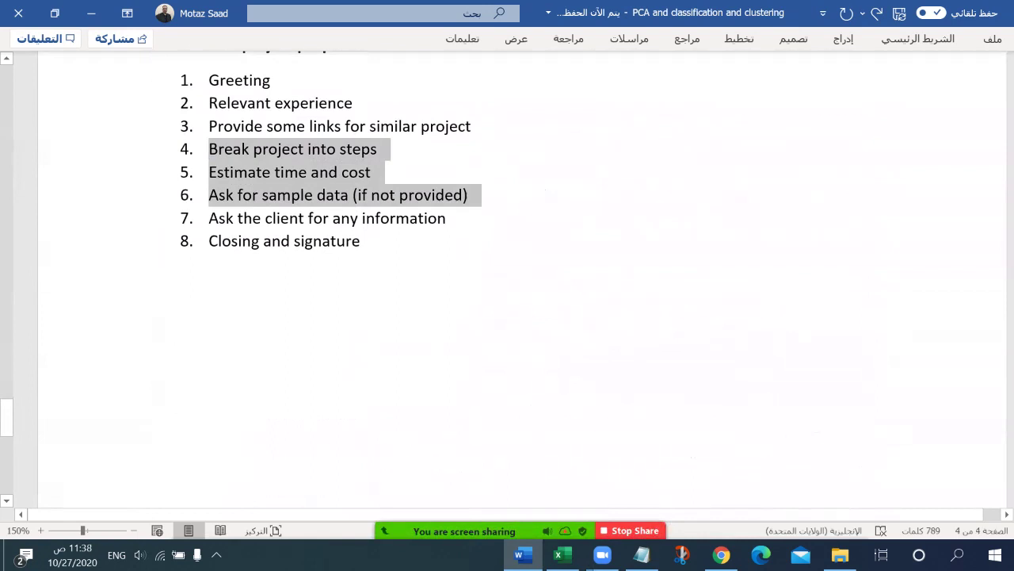
drag(209, 218, 459, 218)
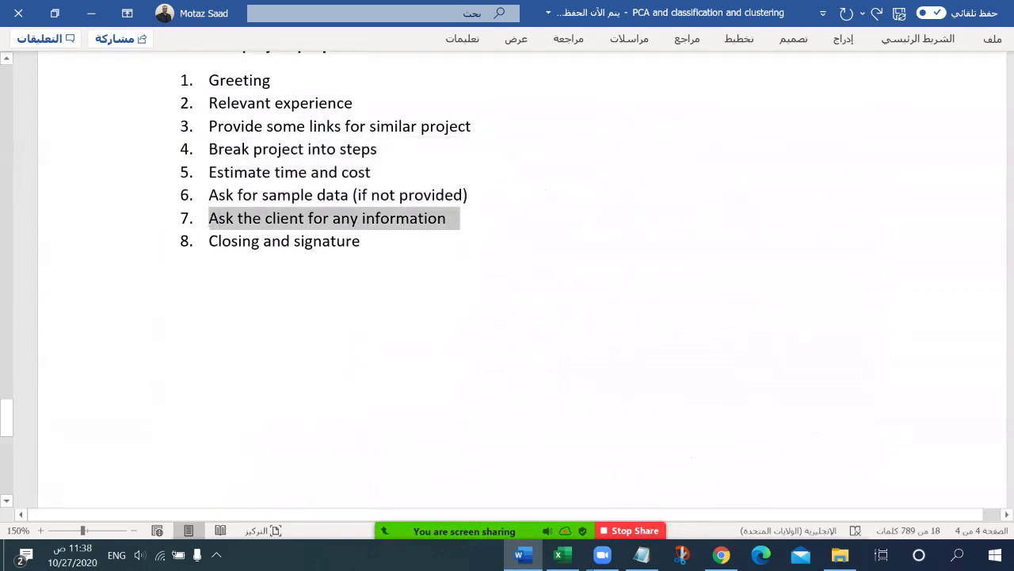
drag(209, 241, 372, 241)
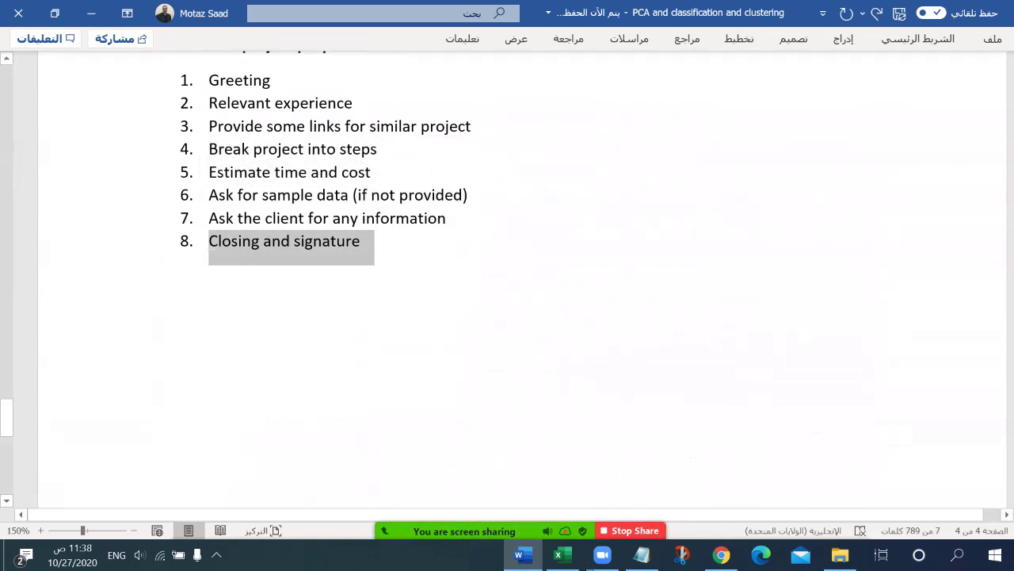
scroll(507, 278, up, 10)
scroll(507, 278, up, 4)
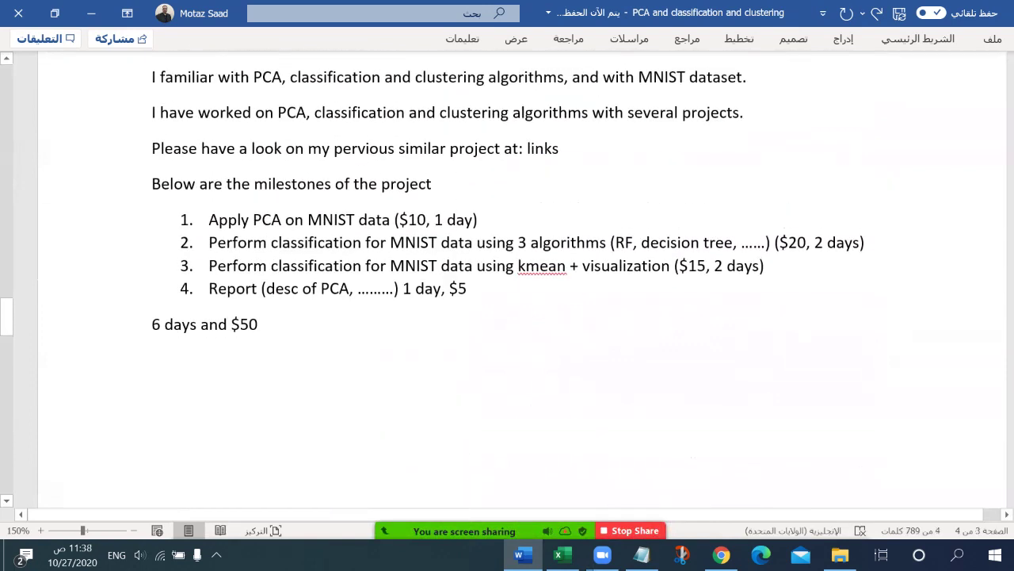
Begin the closing line 'I am looking for' below the total.
drag(152, 324, 262, 324)
click(151, 393)
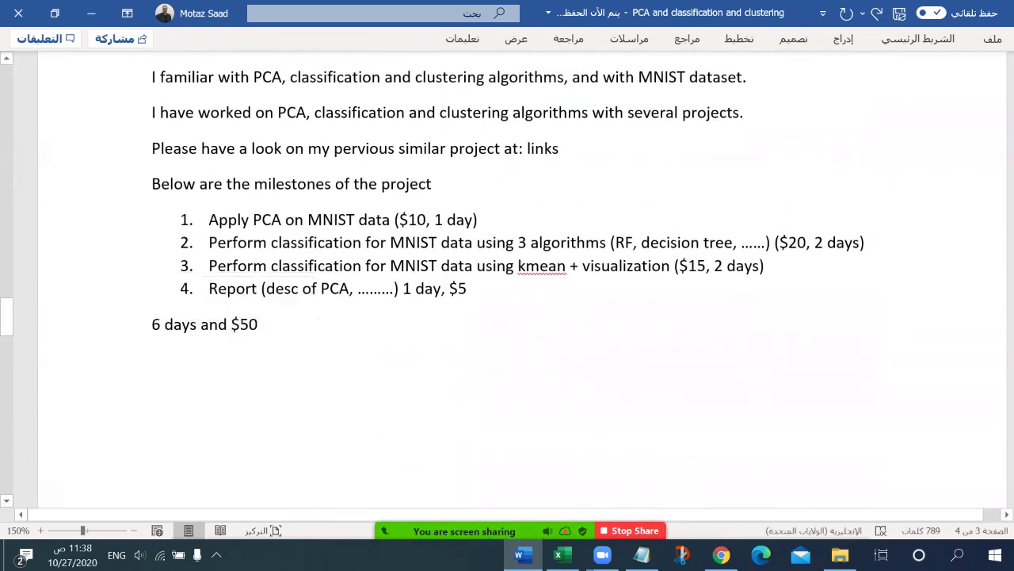
text(I am )
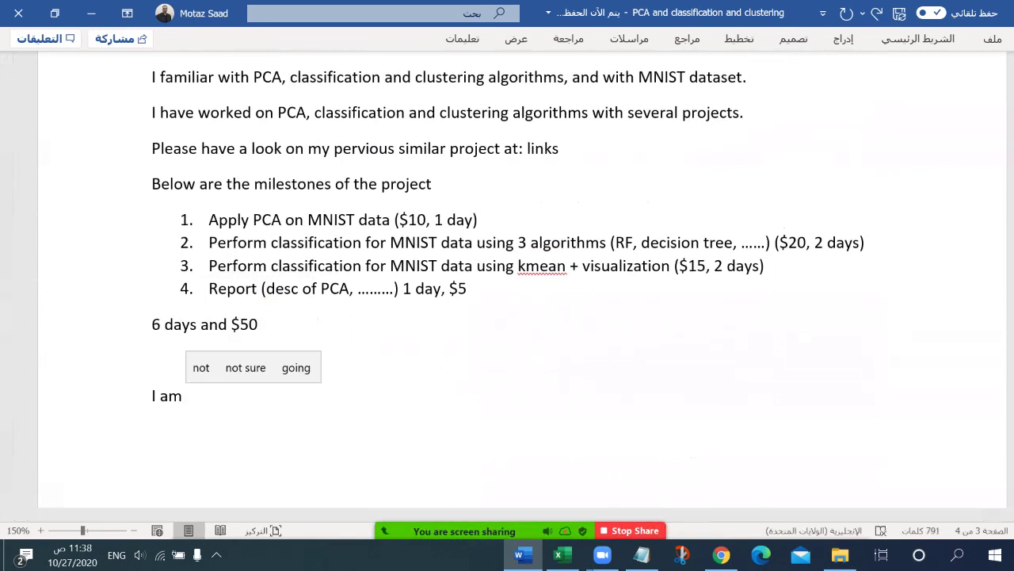
text(lo)
key(Up)
key(Right)
key(Return)
Continue it with '.....please let me know if you have any' using word predictions.
text(...)
text(..)
text(please le)
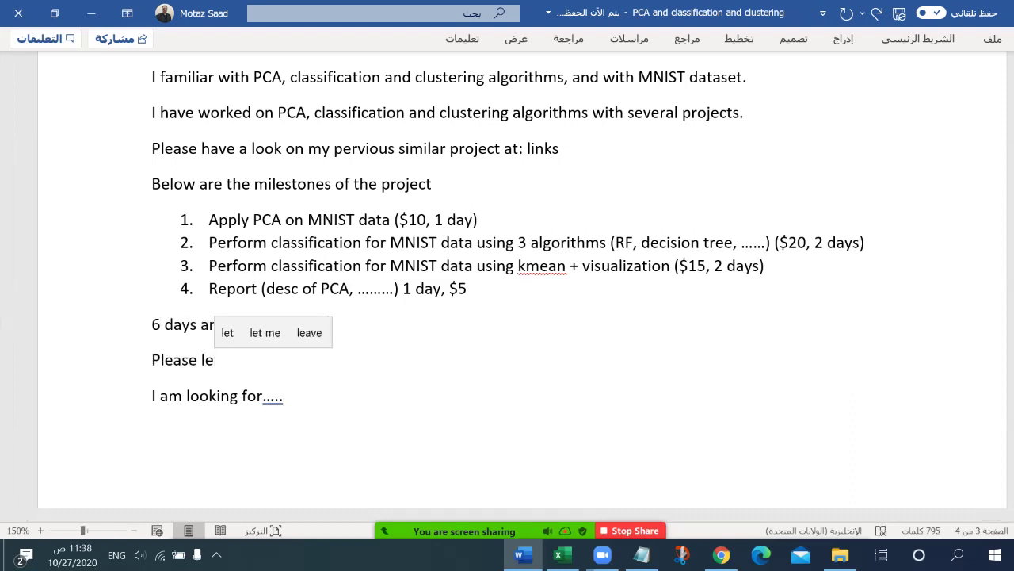
key(Up)
key(Left)
key(Return)
key(Left)
key(Right)
key(Return)
key(Return)
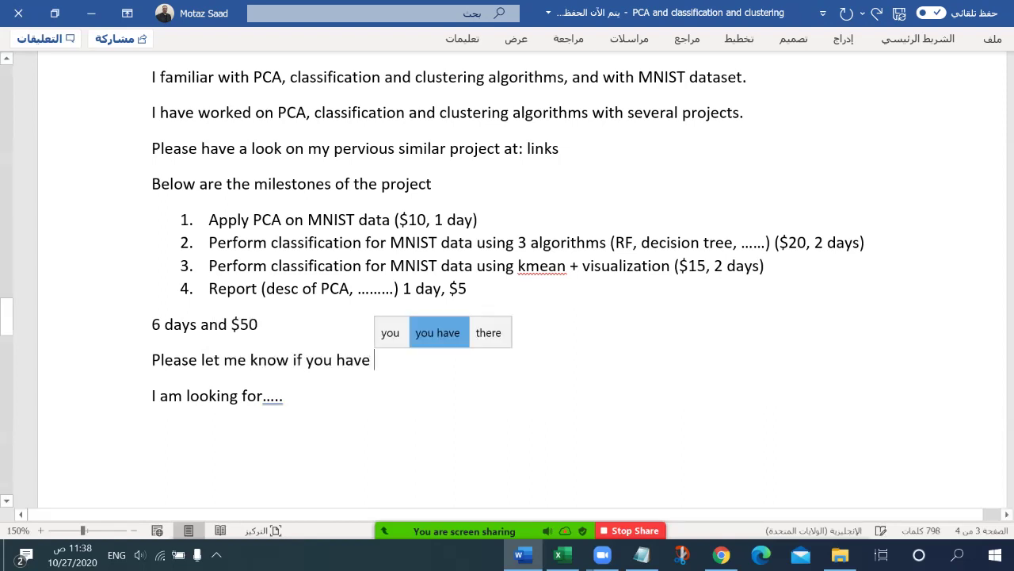
key(Up)
key(Right)
key(Right)
key(Return)
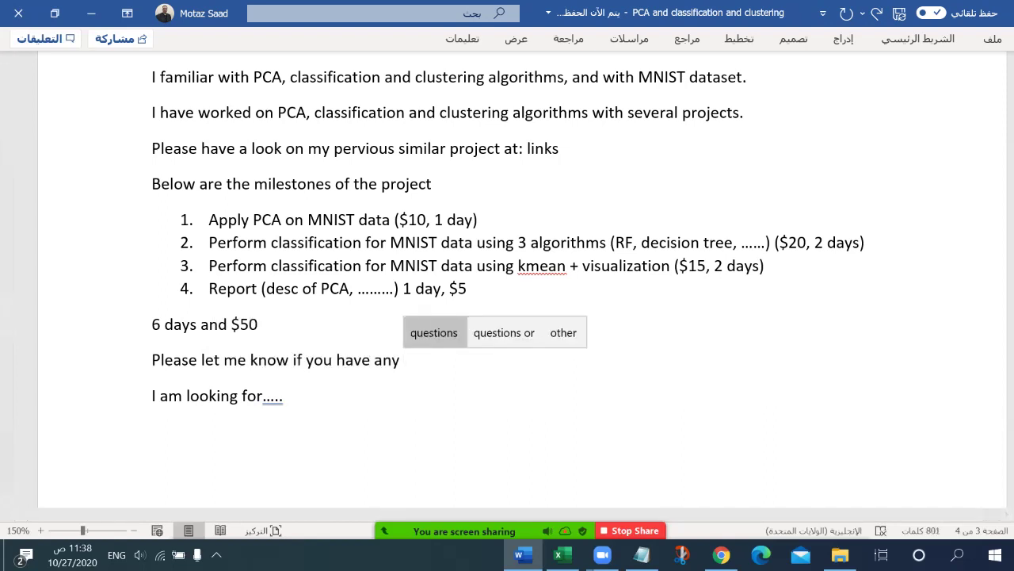
key(Return)
Add a 'best,' sign-off with the sender's name on a new line.
key(Down)
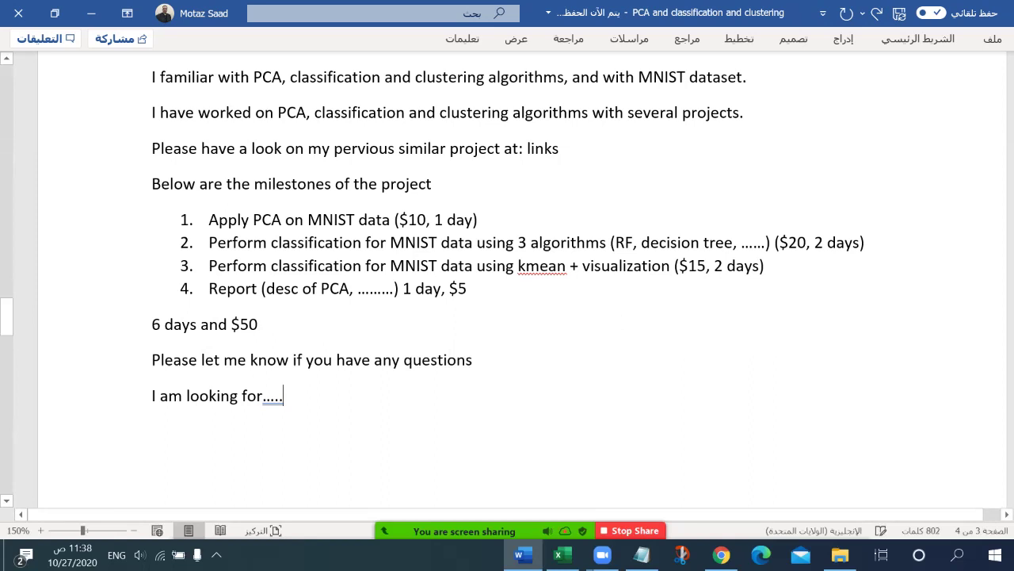
key(Return)
text(best,)
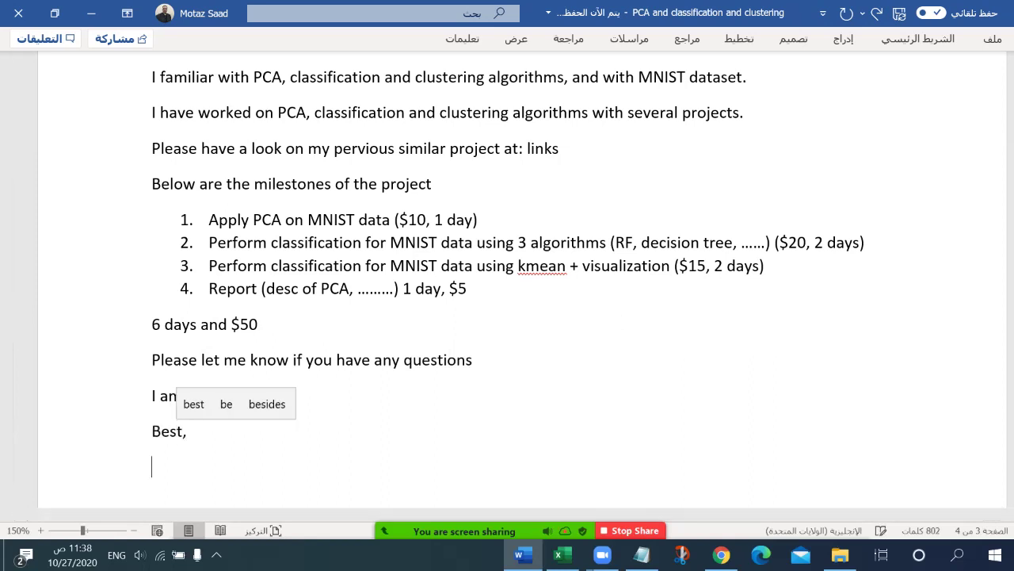
text(Nahed)
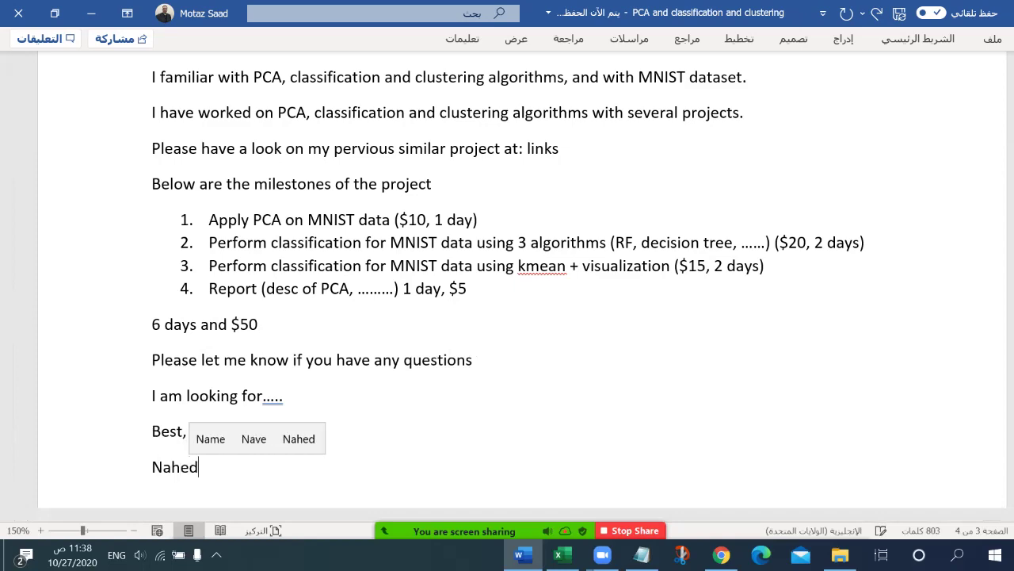
scroll(507, 277, up, 15)
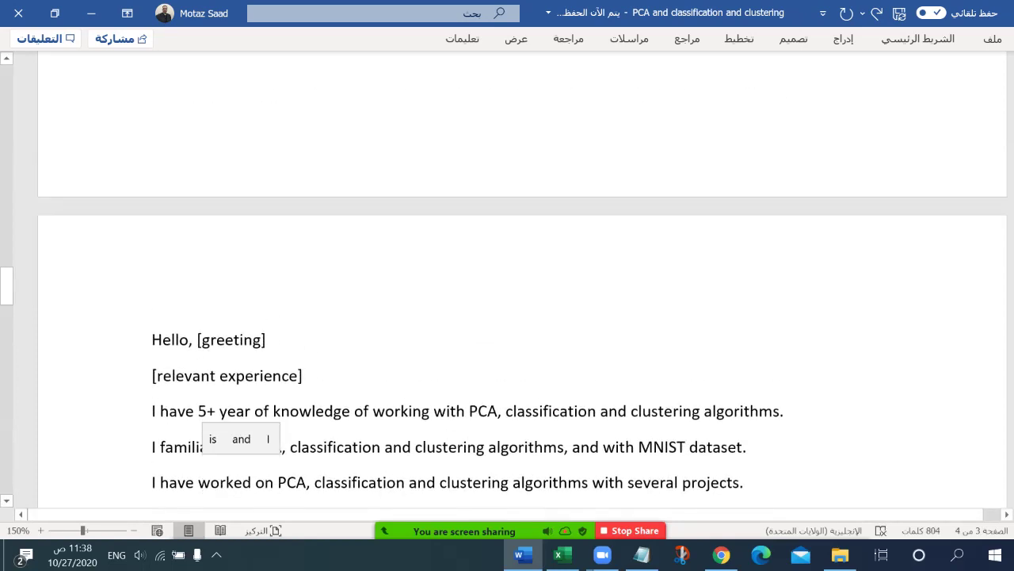
scroll(508, 277, up, 20)
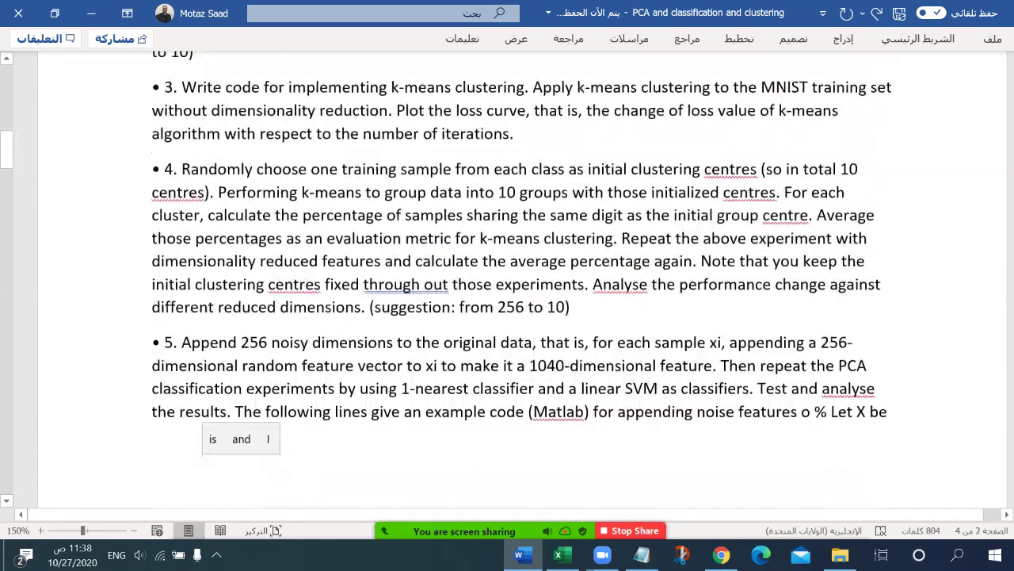
scroll(507, 277, down, 20)
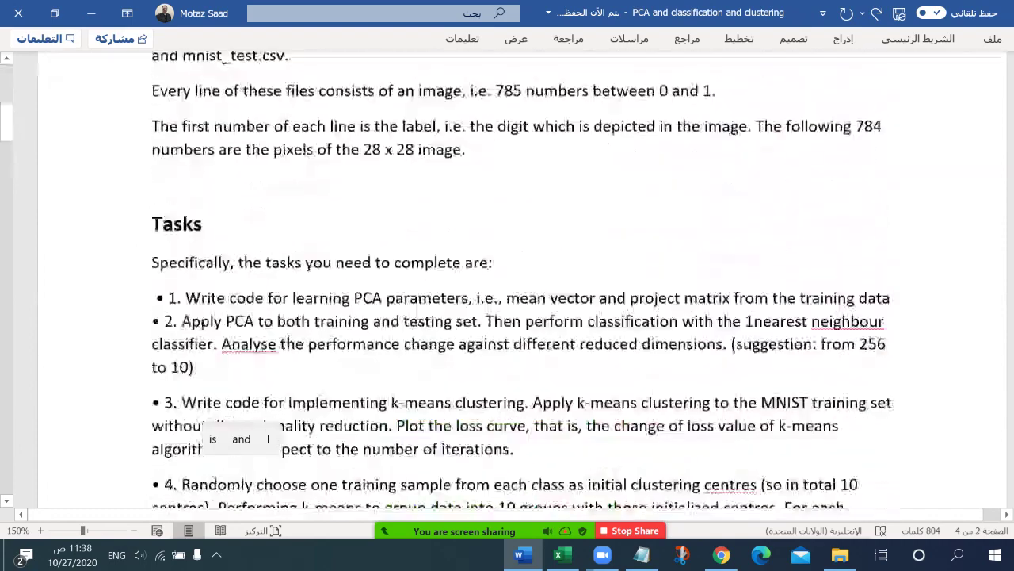
scroll(507, 277, down, 20)
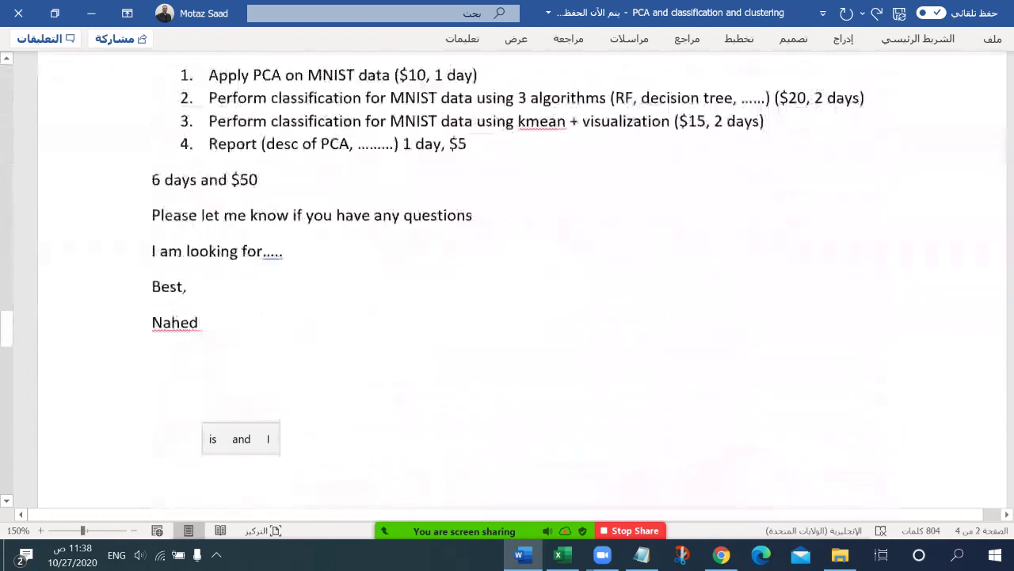
key(ctrl+shift+Up)
key(ctrl+shift+Up)
key(ctrl+shift+Up)
key(ctrl+shift+Up)
key(ctrl+shift+Up)
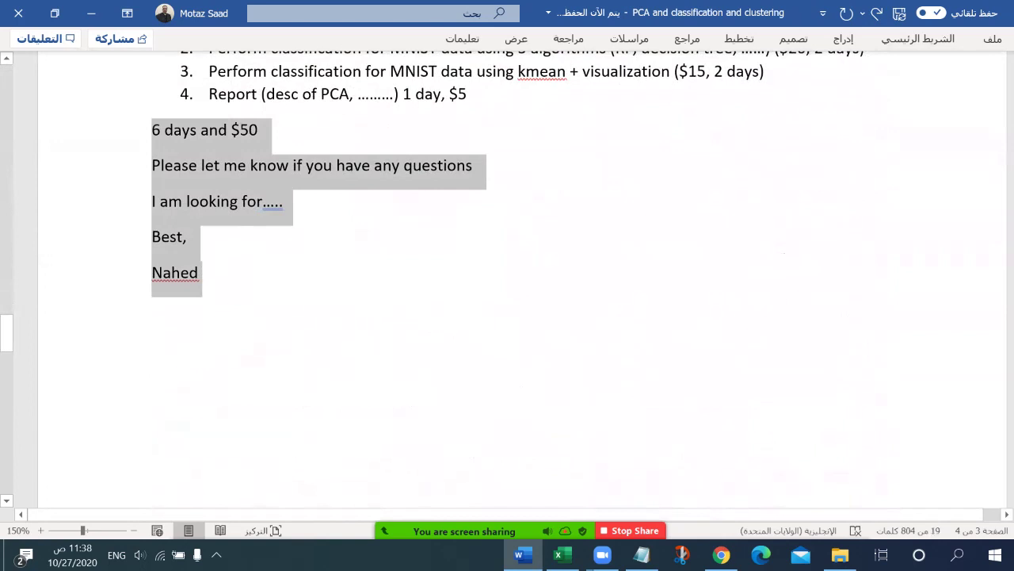
scroll(507, 277, up, 8)
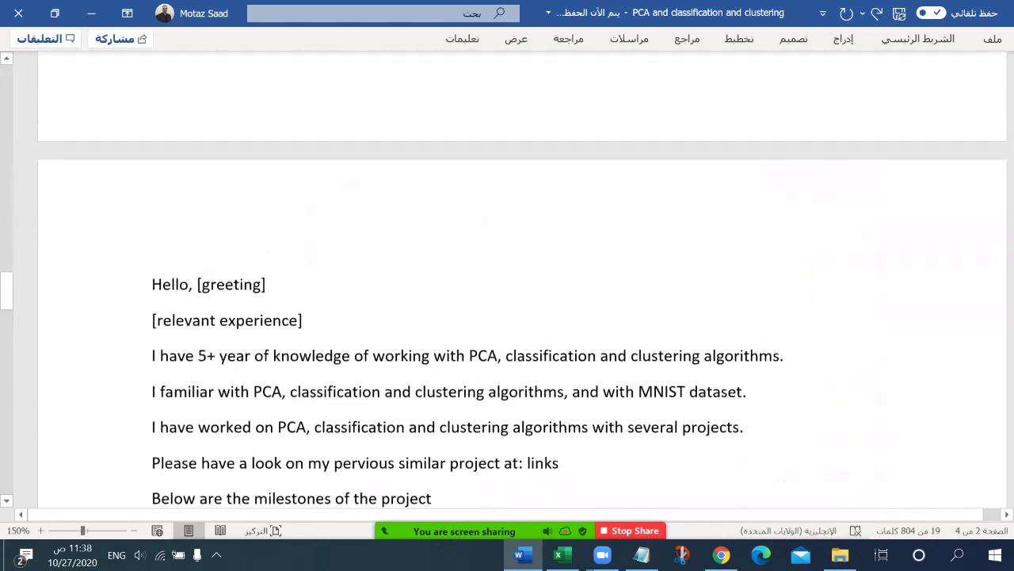
scroll(179, 131, down, 3)
click(179, 131)
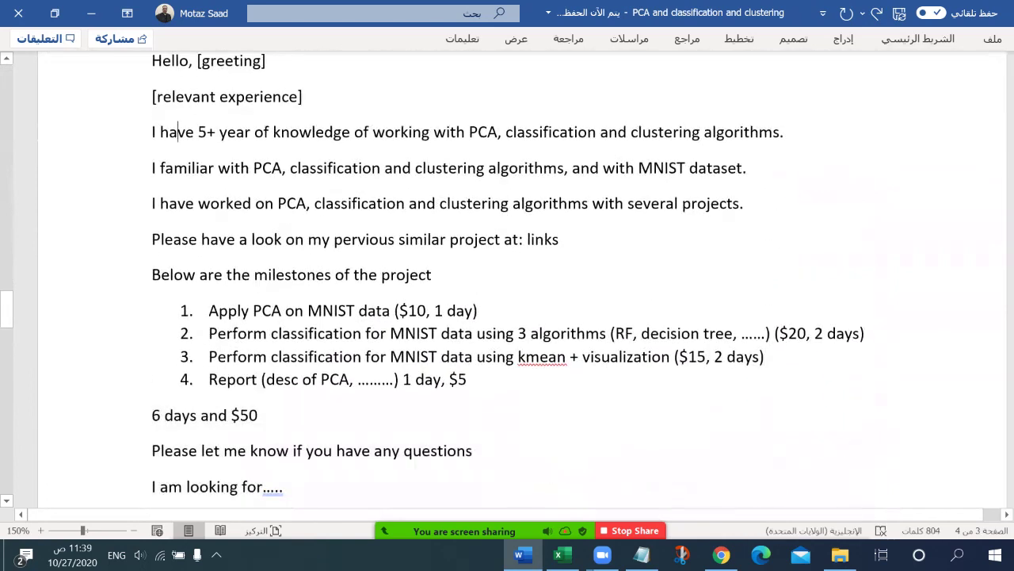
scroll(508, 277, down, 4)
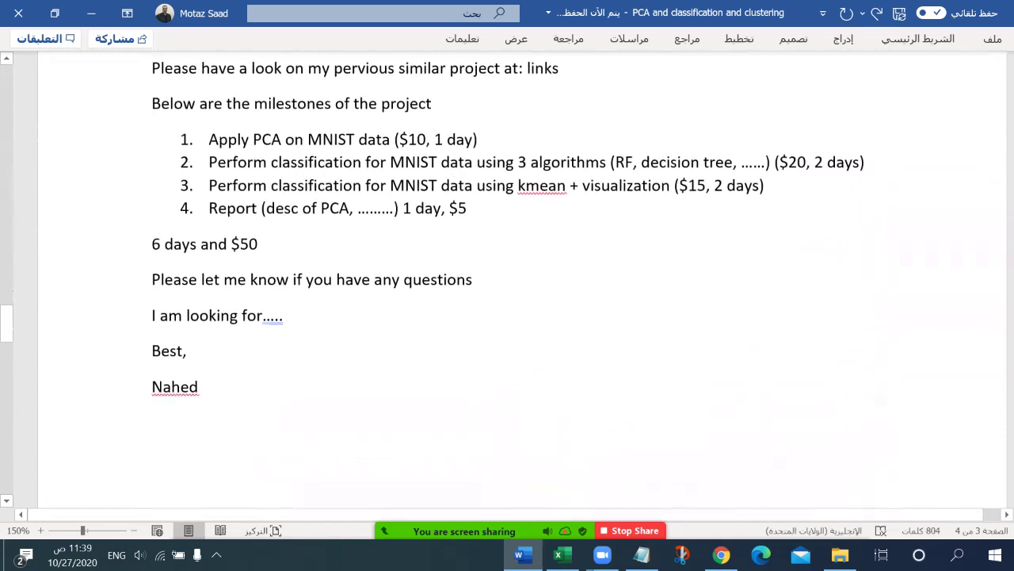
Replace the dots after 'I am looking for' with 'forward to hearing from you'.
double_click(273, 315)
key(BackSpace)
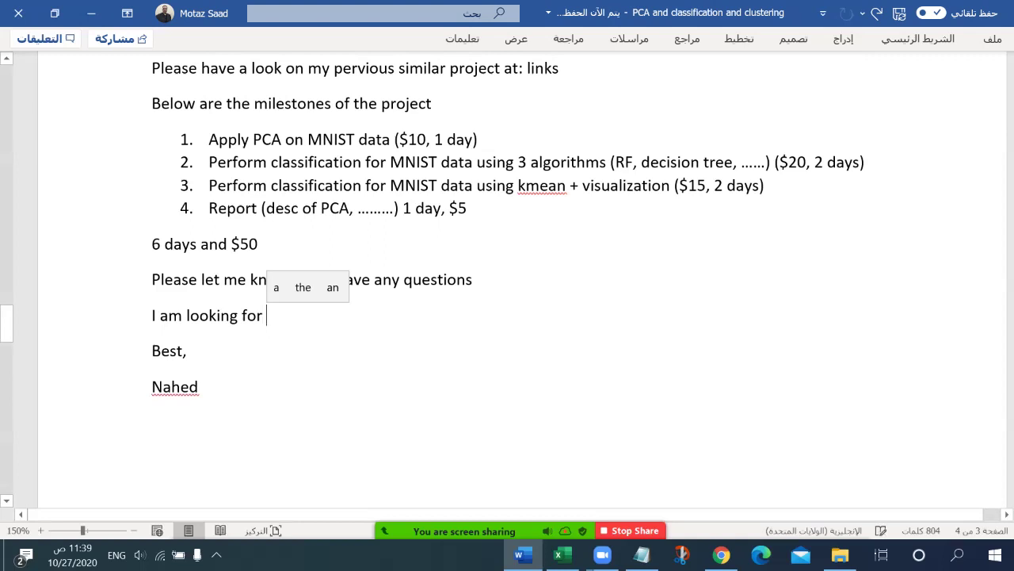
key(BackSpace)
text(wa)
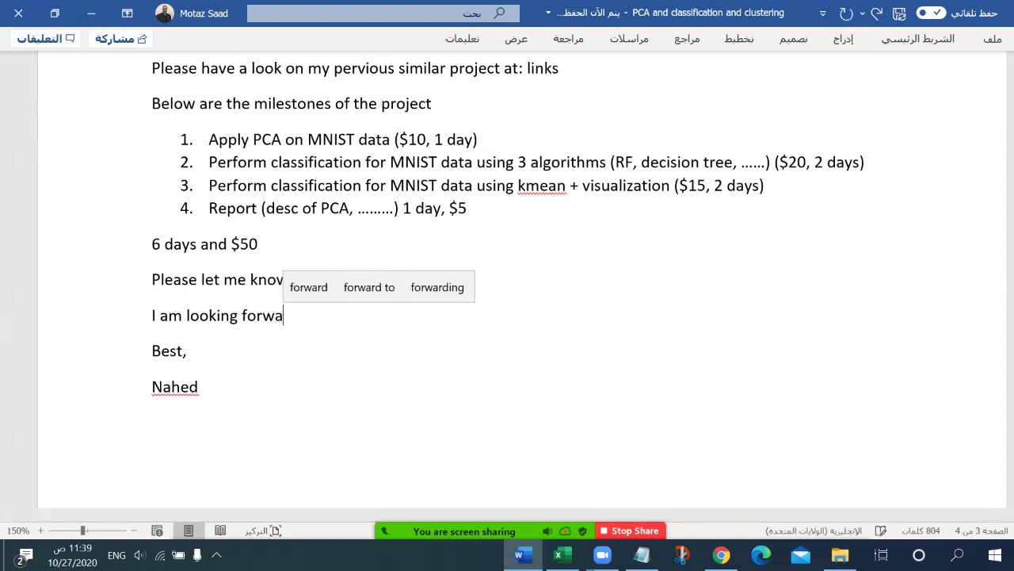
key(Up)
key(Return)
key(Up)
key(Right)
key(Return)
key(Up)
key(Return)
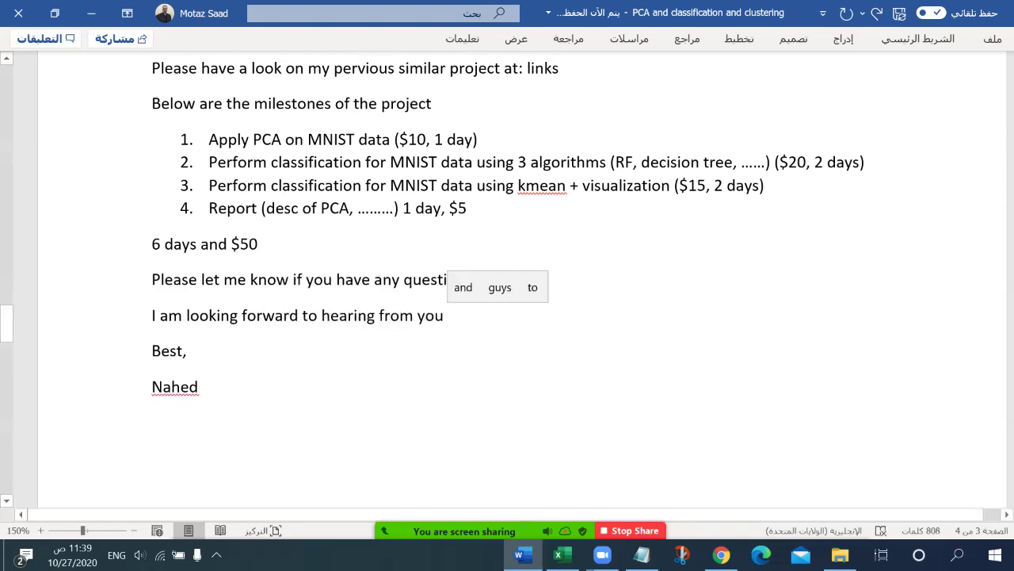
click(353, 279)
scroll(432, 250, up, 1)
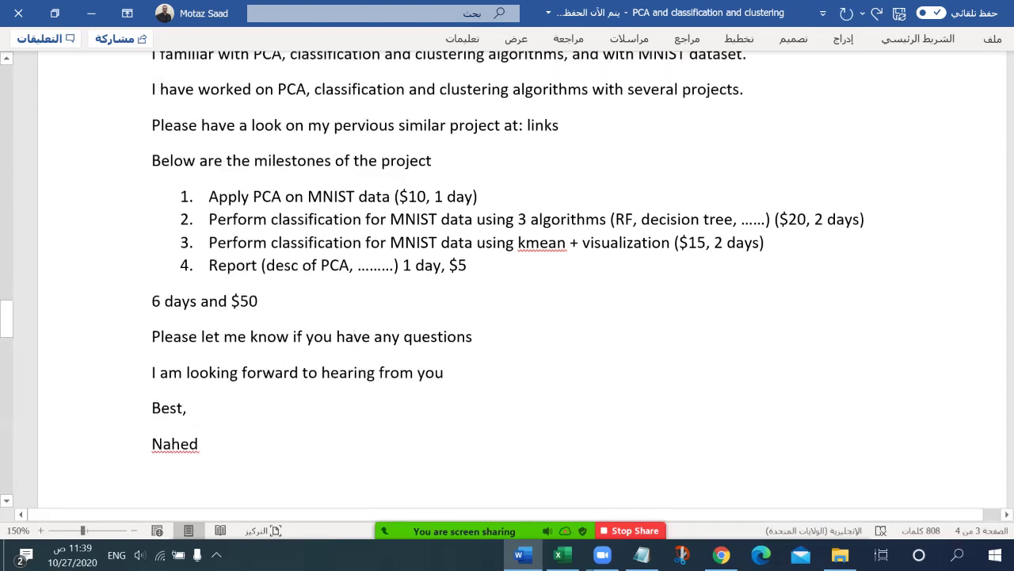
Complete 'desc' in milestone 4 to 'description'.
click(300, 264)
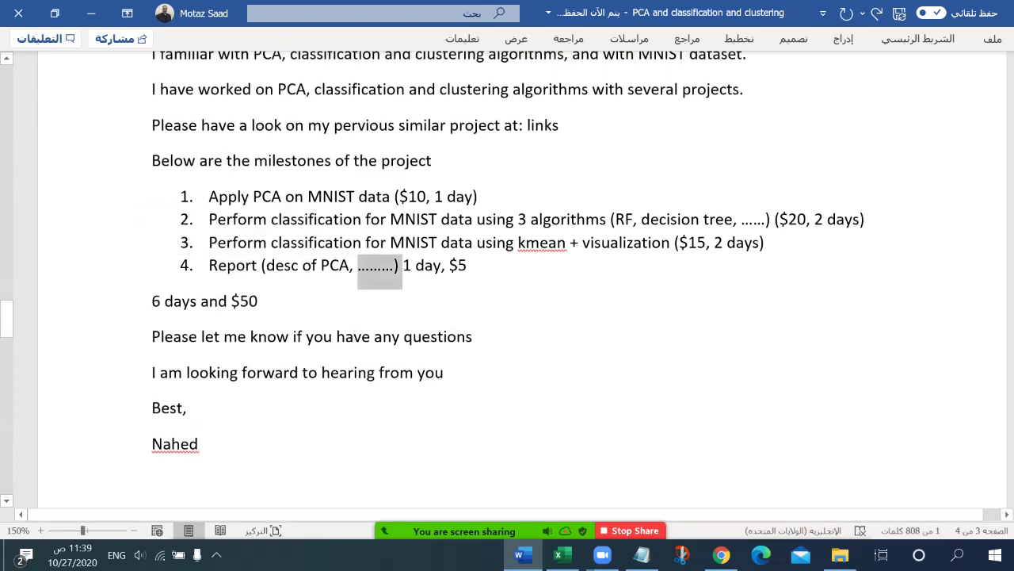
text(rp)
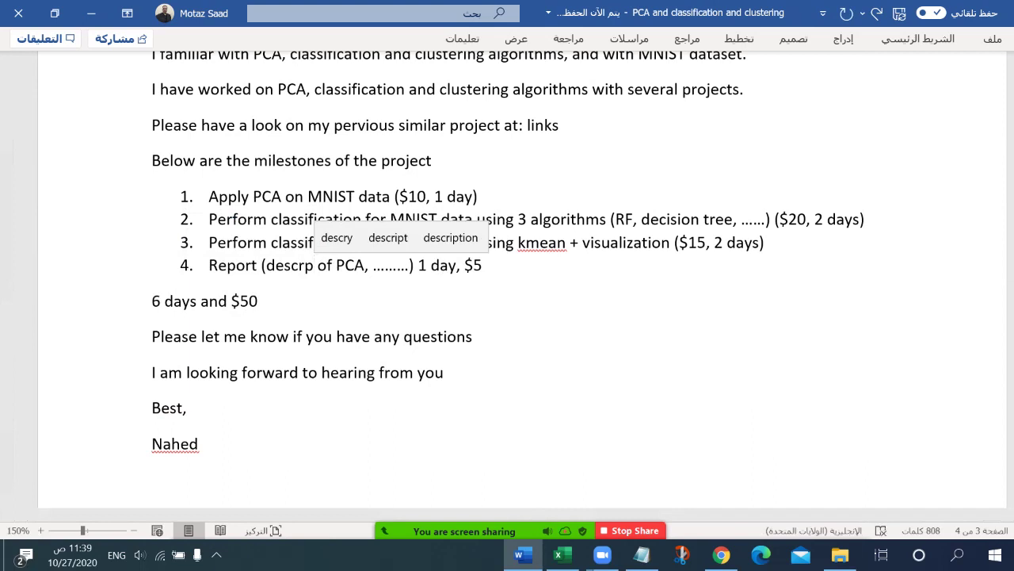
key(Up)
key(Right)
key(Return)
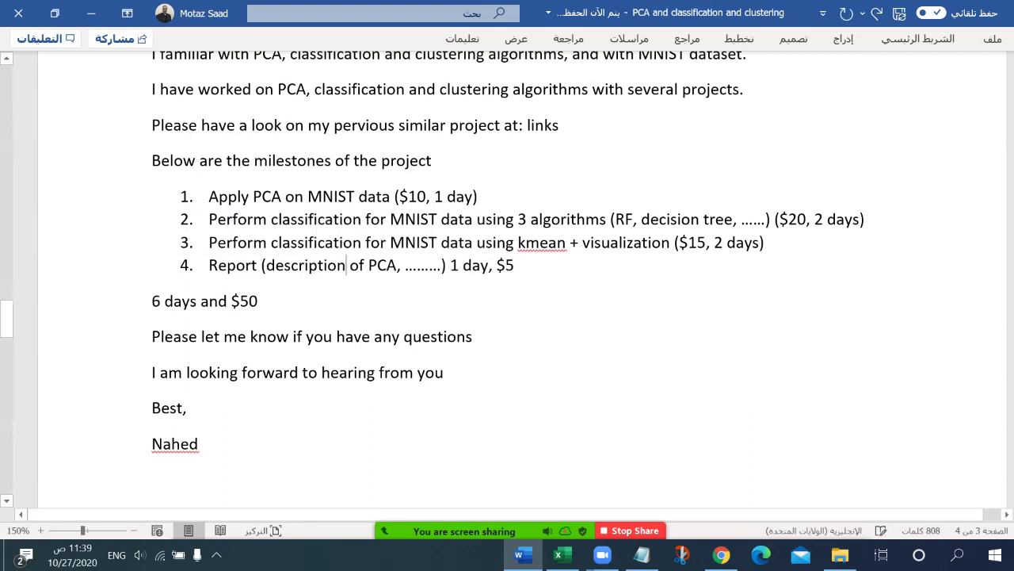
Replace milestone 4's placeholder dots with 'kmean, classification algorithms)'.
double_click(425, 265)
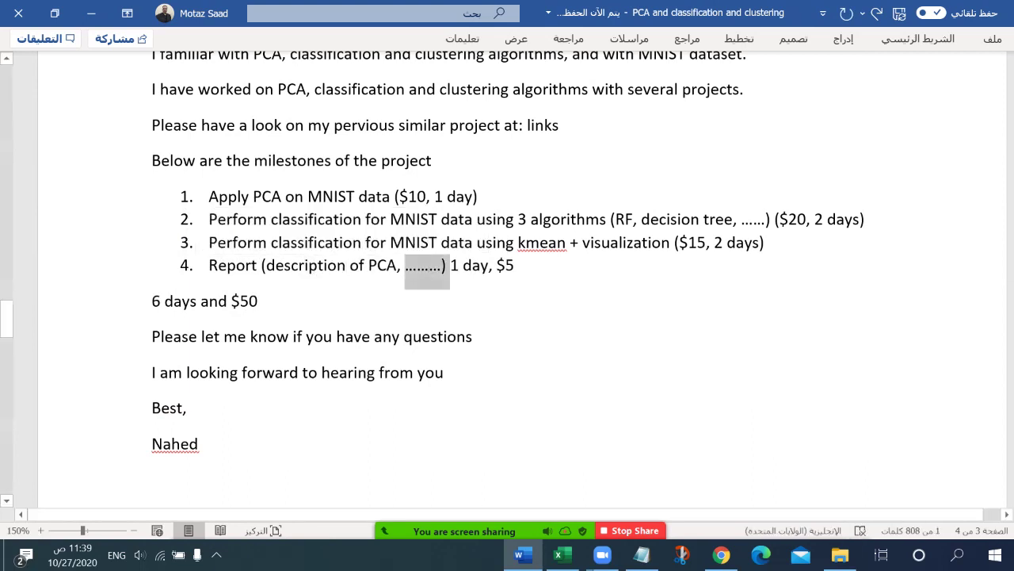
text(kmean)
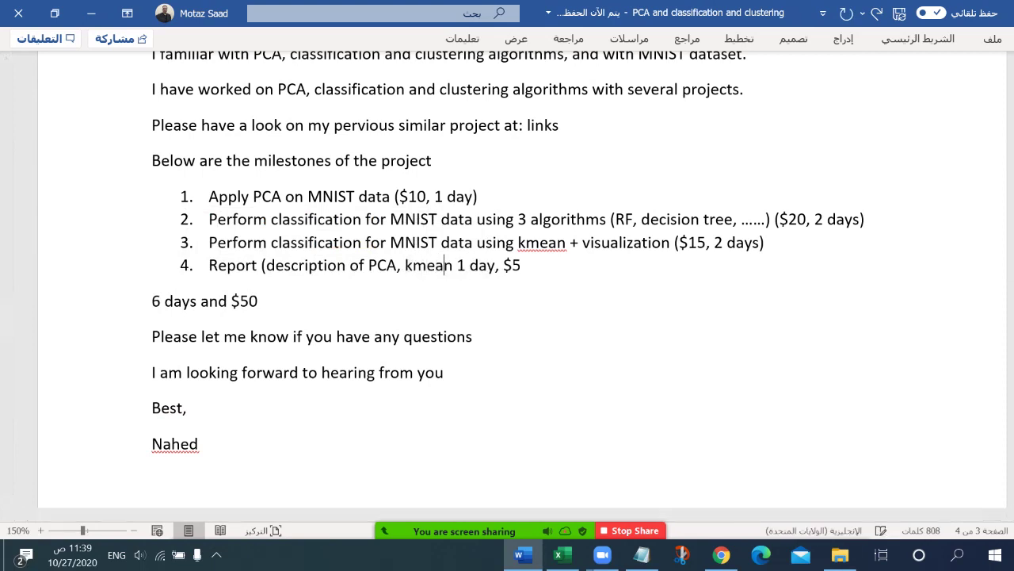
text(m)
key(BackSpace)
text(, )
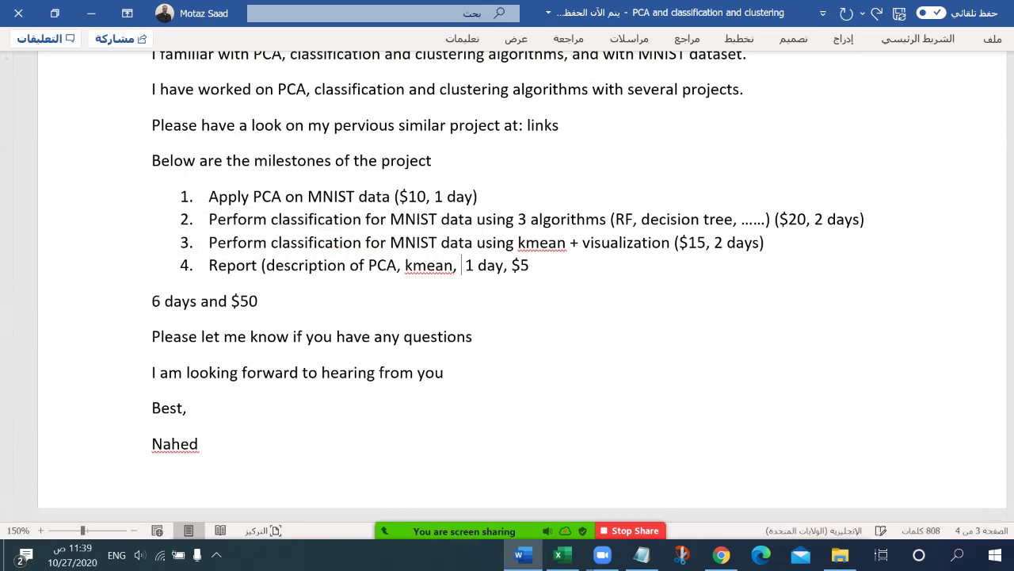
text(classificati)
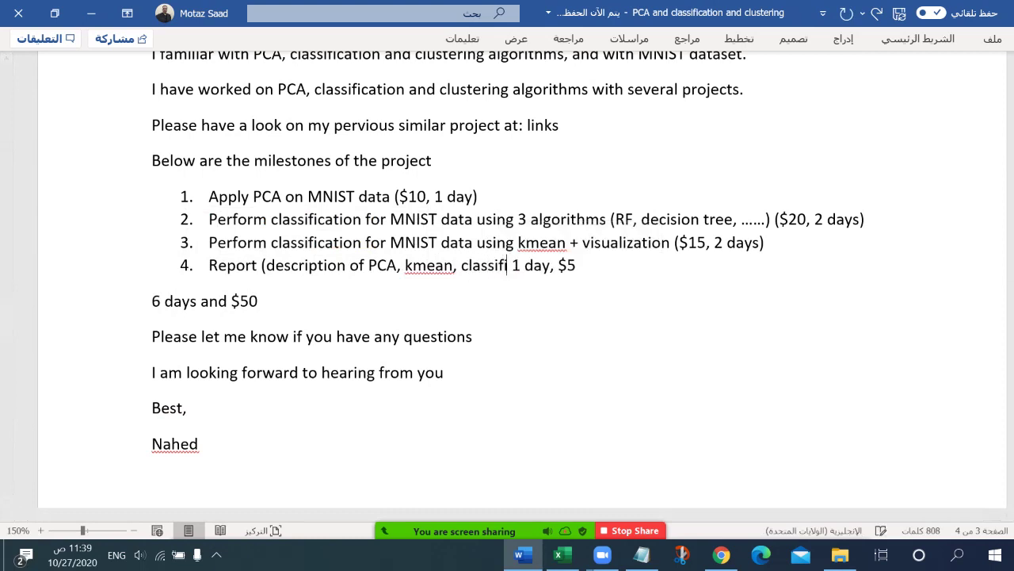
text(on algirht)
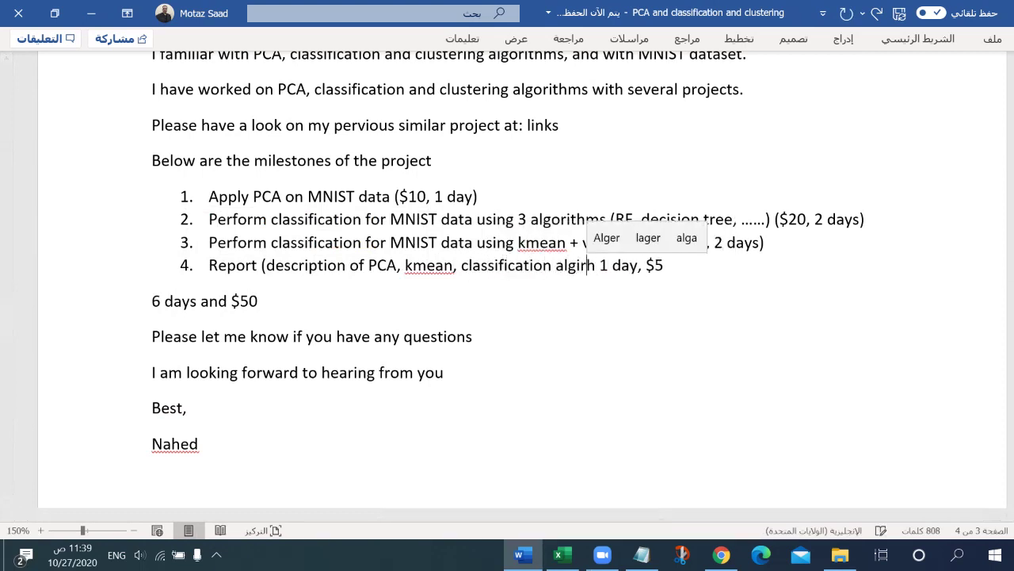
key(BackSpace)
key(BackSpace)
key(BackSpace)
key(BackSpace)
text(or)
key(BackSpace)
text(rith)
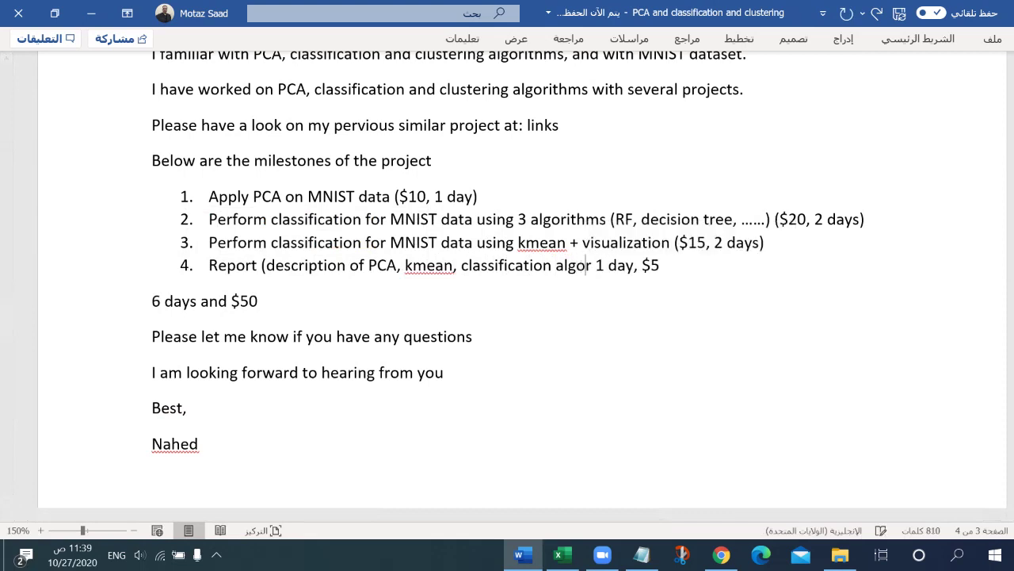
text(ms))
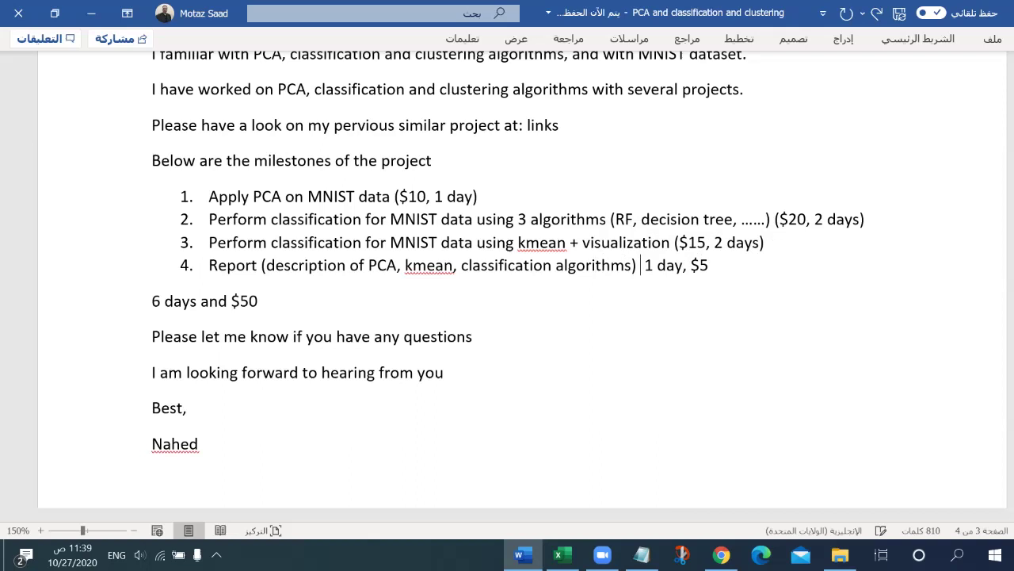
Hyphenate kmean as 'k-means' in milestone 3 and 'k-mean' in milestone 4.
right_click(542, 242)
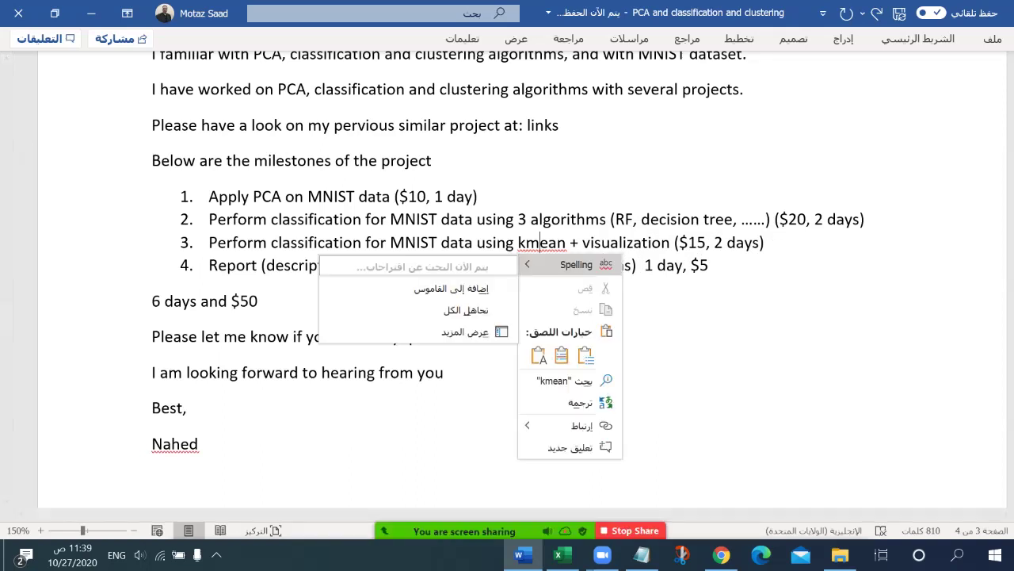
click(469, 269)
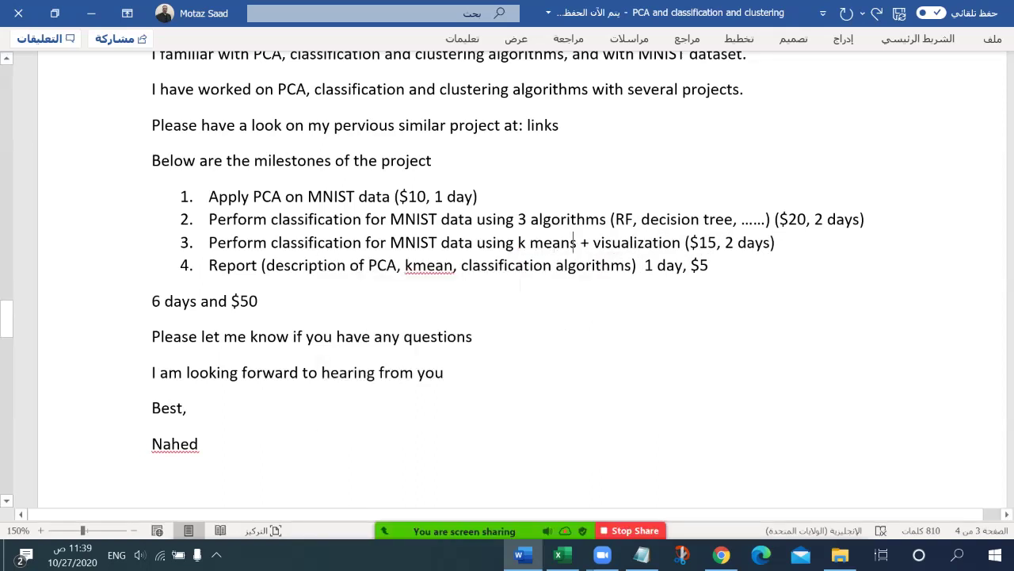
right_click(406, 266)
key(Escape)
text(-)
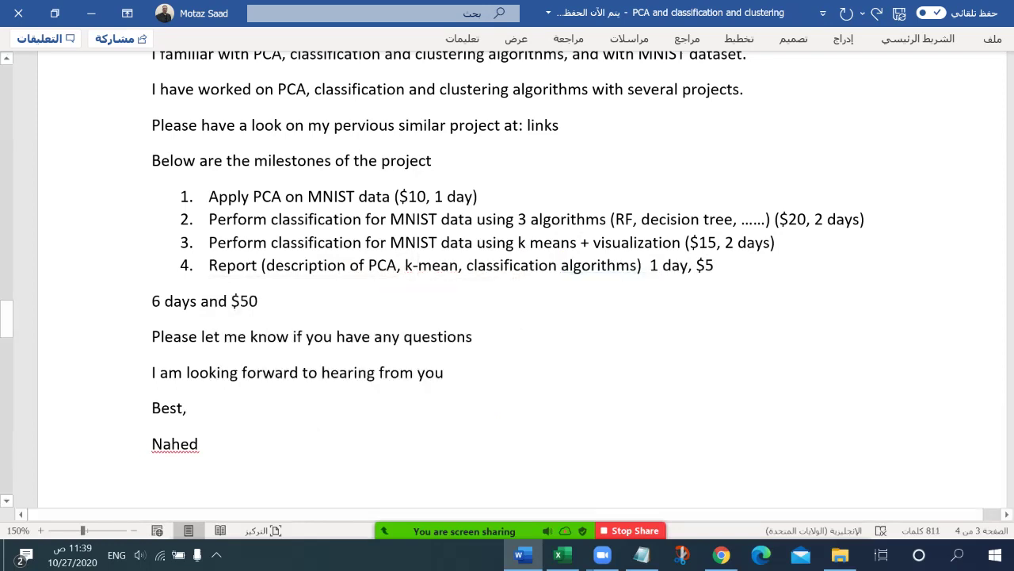
click(529, 243)
key(BackSpace)
text(-)
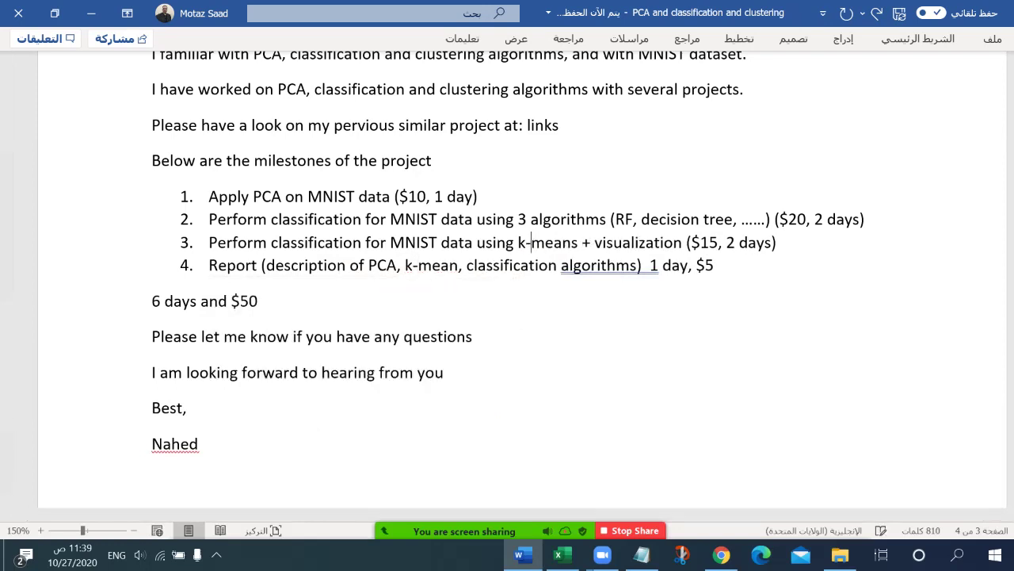
Apply the grammar fix removing the extra space before '1 day', then select all the text.
right_click(630, 265)
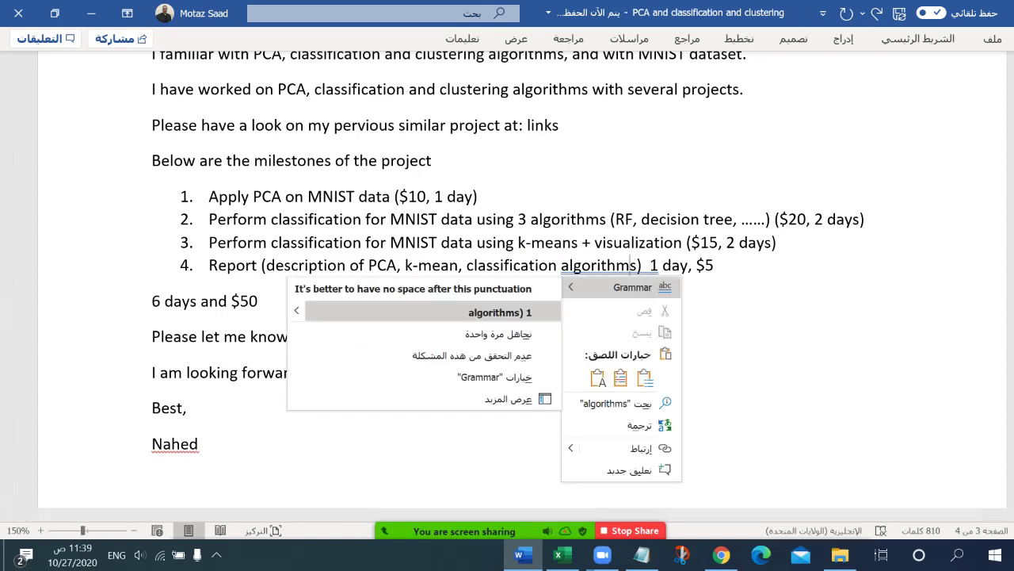
click(500, 312)
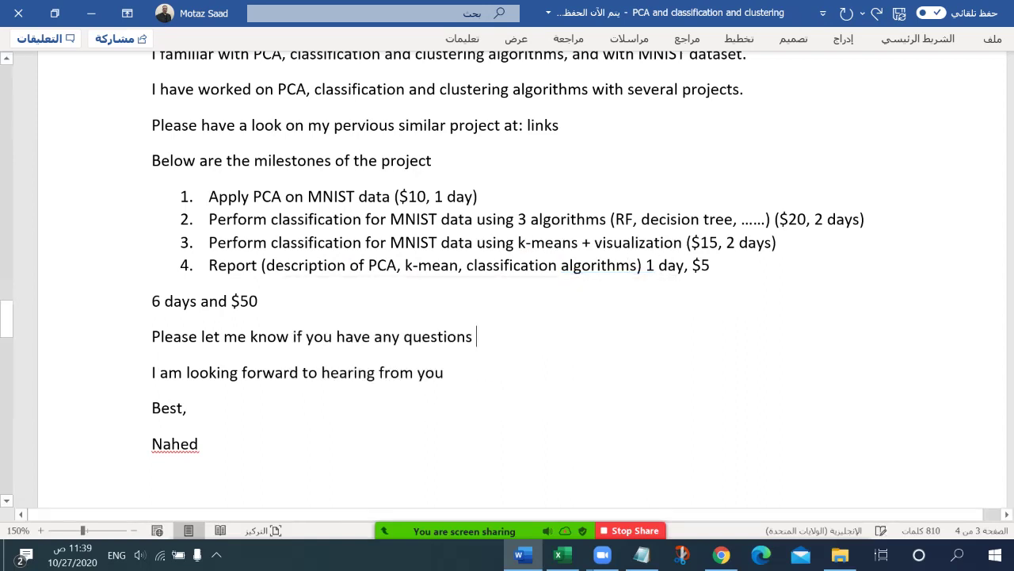
scroll(507, 278, up, 5)
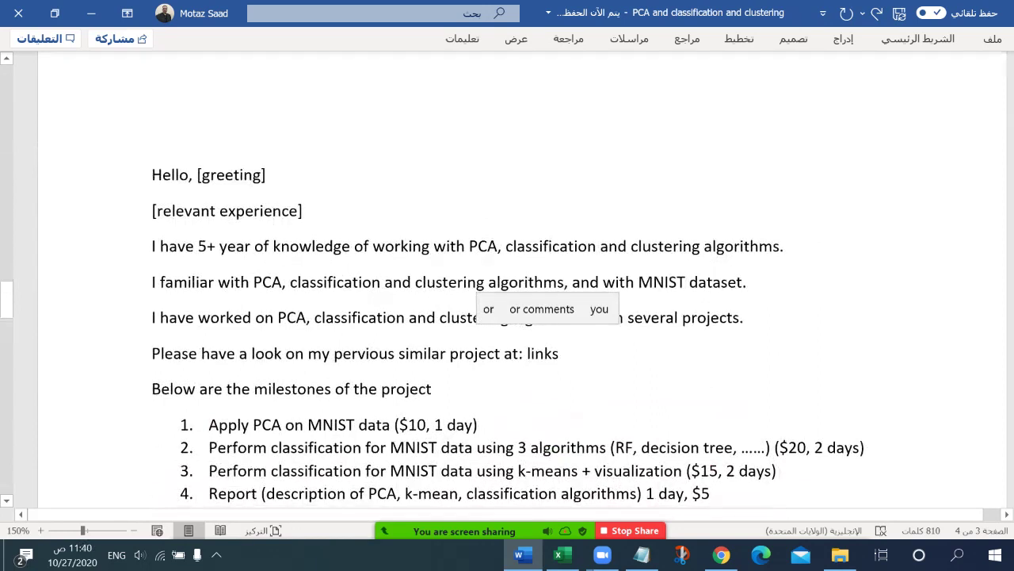
key(ctrl+a)
scroll(507, 317, down, 5)
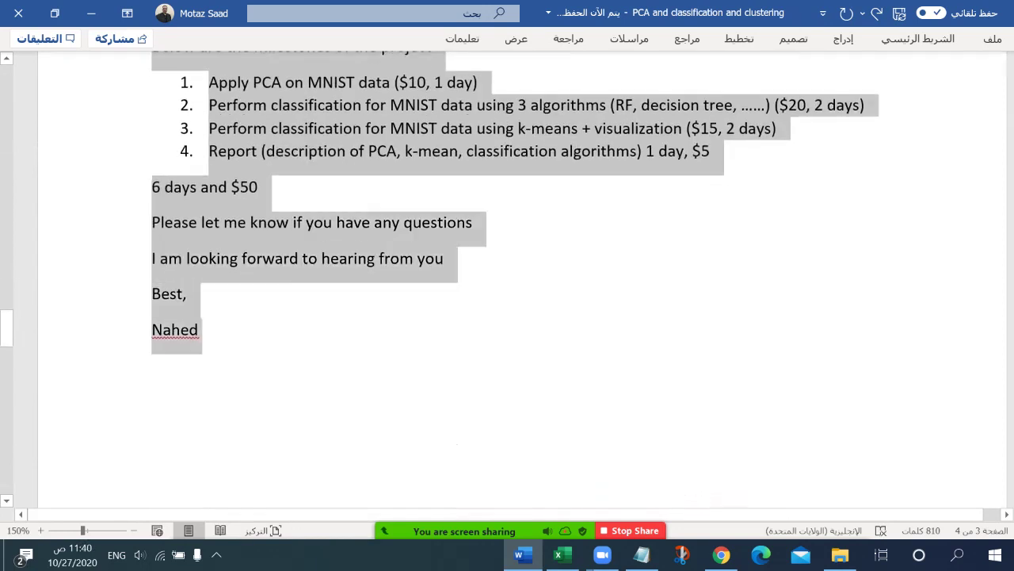
Go to the Grammarly dashboard at app.grammarly.com in Chrome.
click(721, 555)
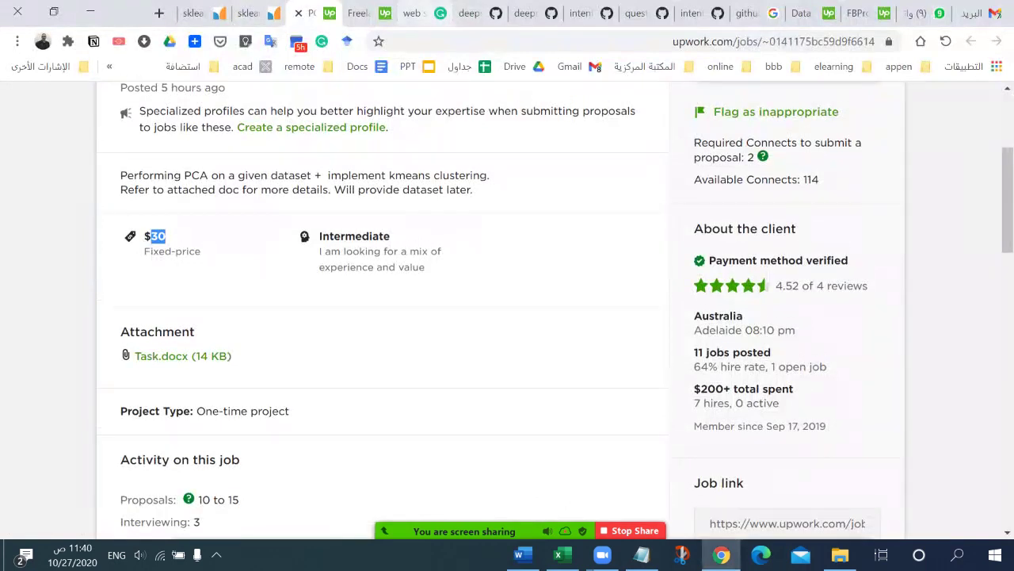
key(ctrl+shift+Tab)
key(ctrl+shift+Tab)
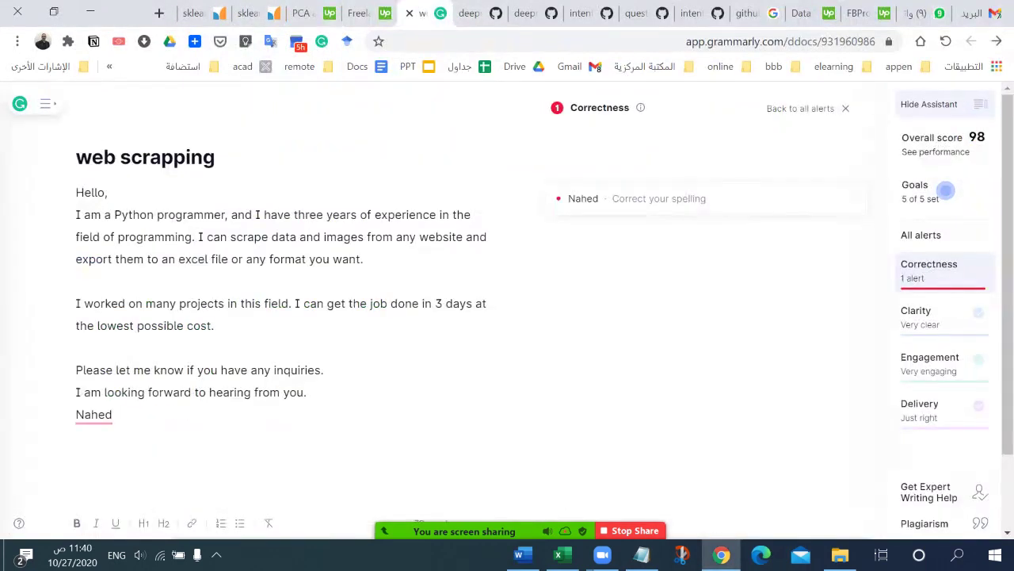
key(ctrl+l)
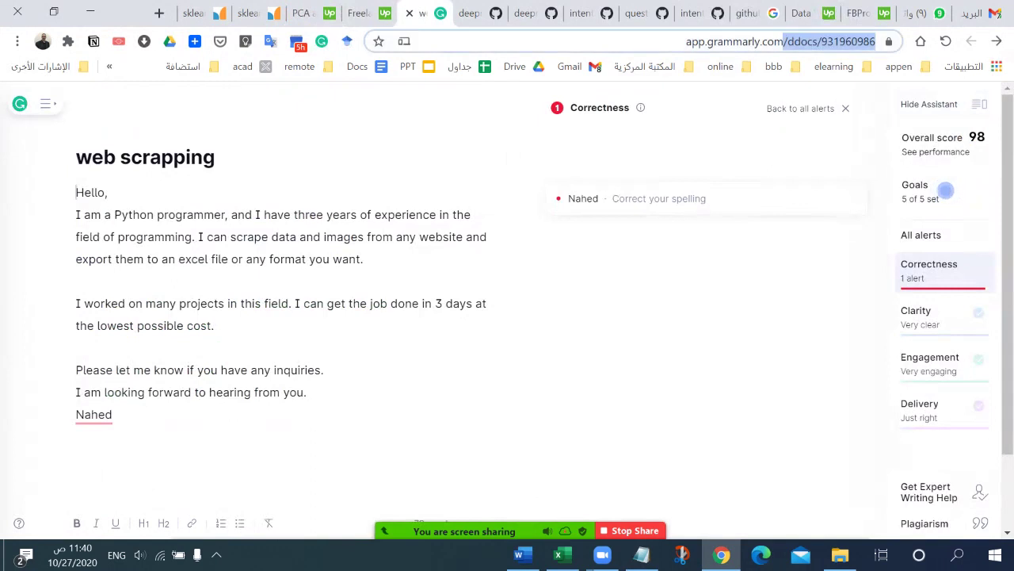
key(BackSpace)
key(Return)
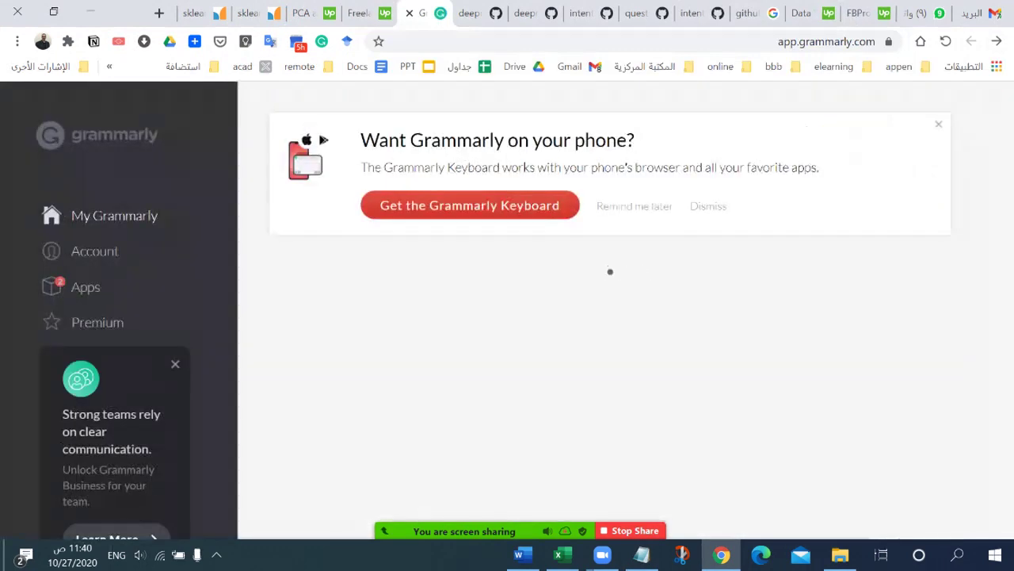
Create a new Grammarly document titled 'PCA' and paste the proposal letter into it.
click(325, 408)
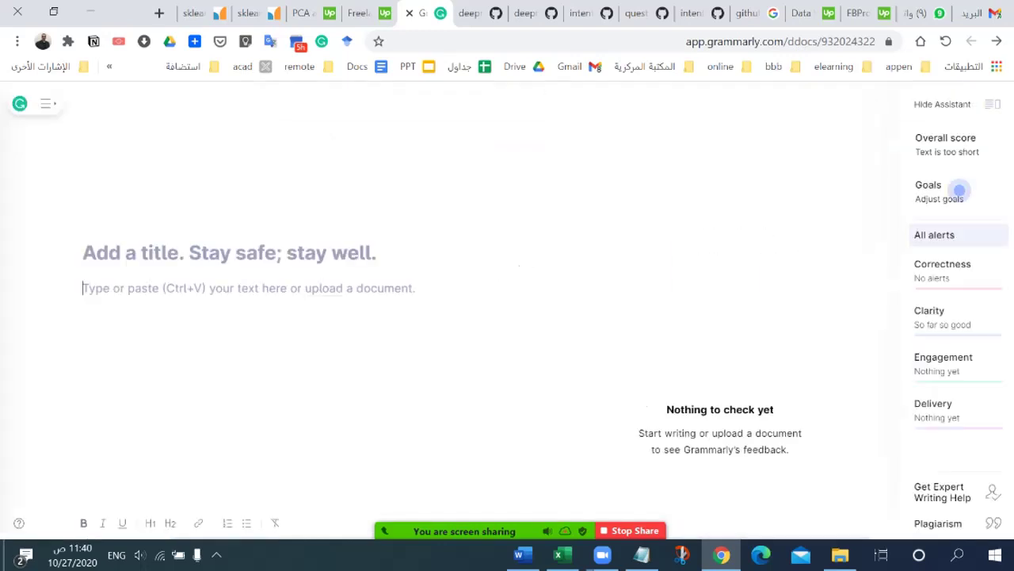
text(PCA)
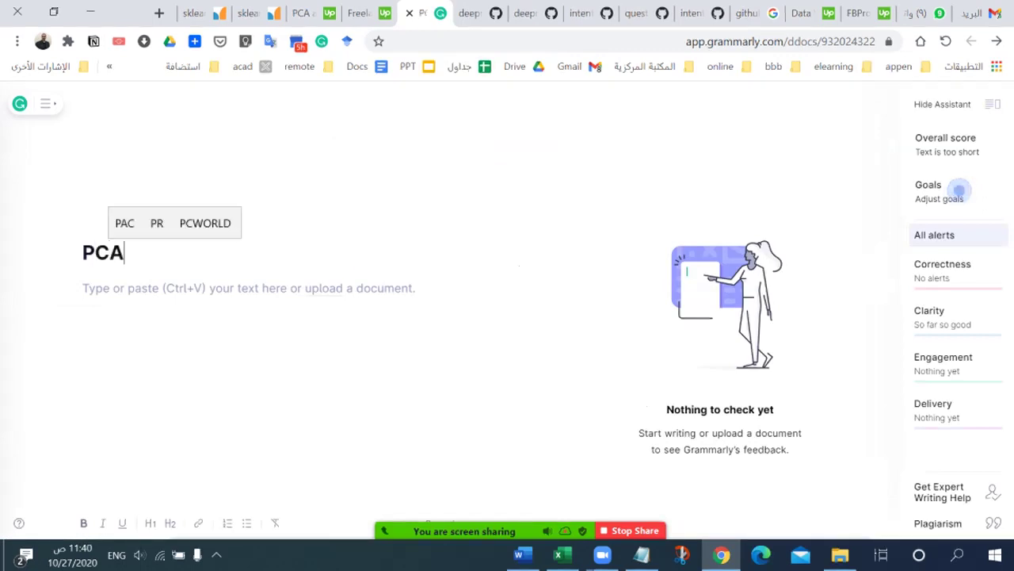
key(Return)
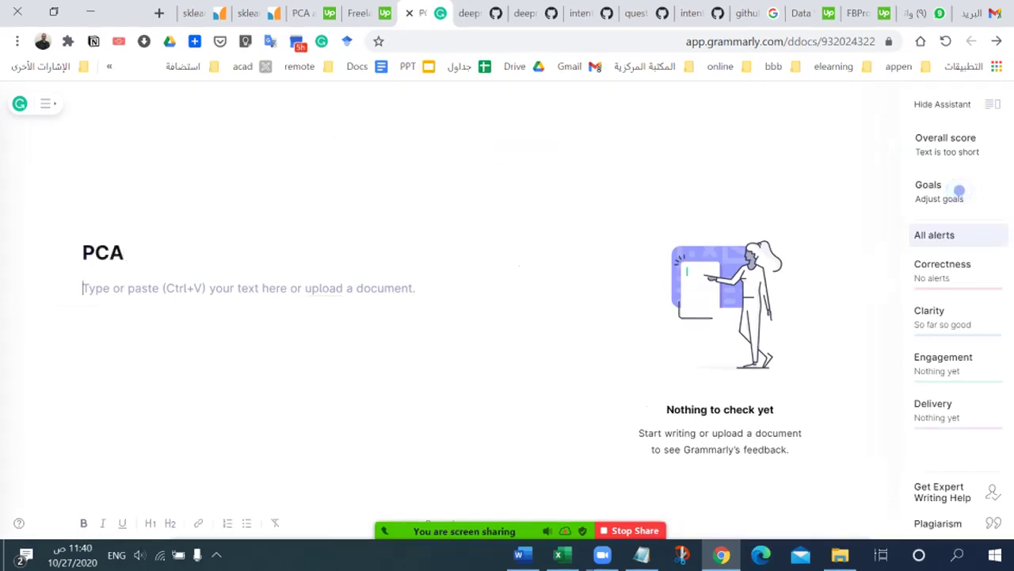
key(ctrl+v)
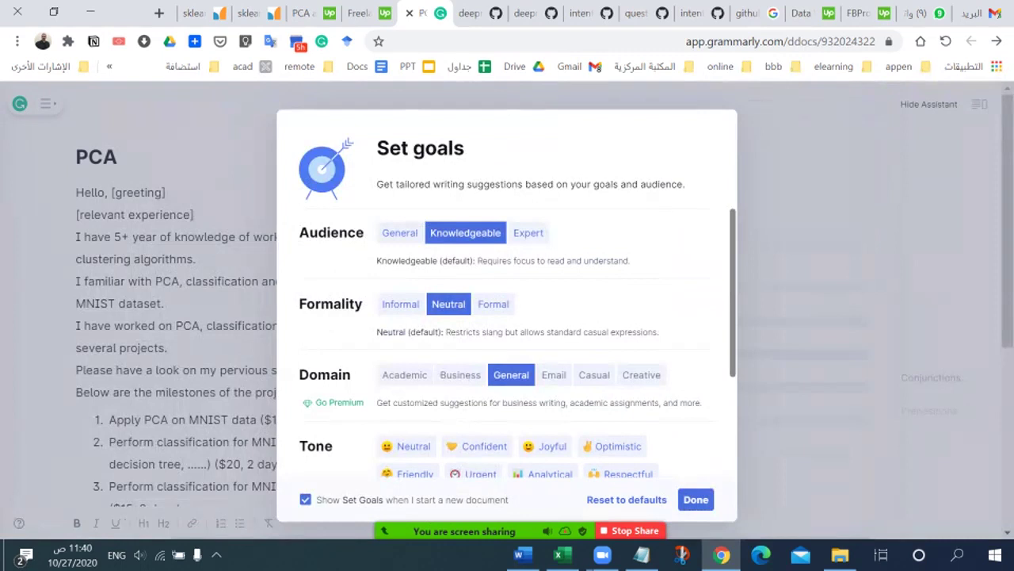
Set Grammarly's writing goals to a Confident tone and Convince intent.
scroll(507, 333, down, 2)
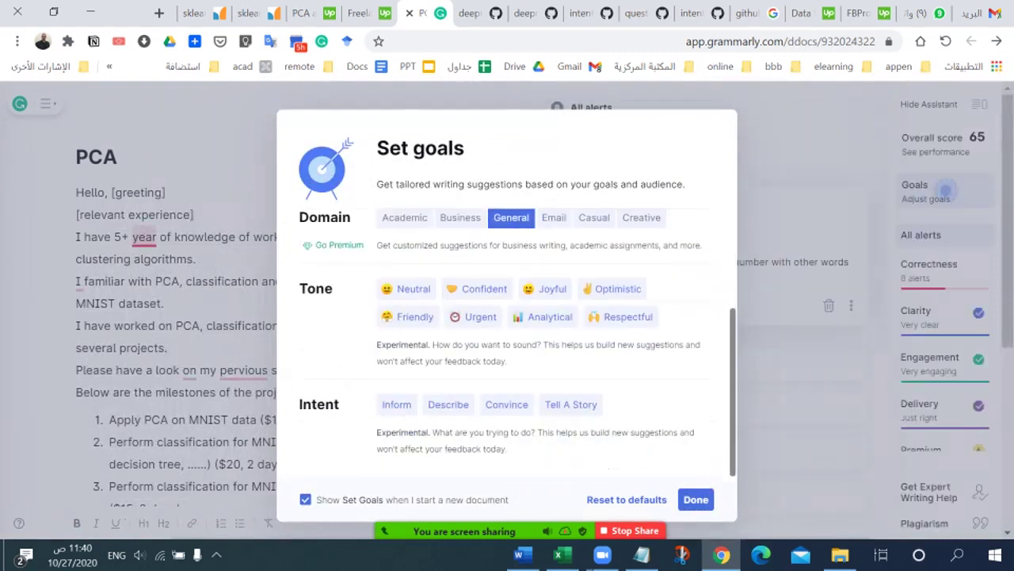
click(477, 289)
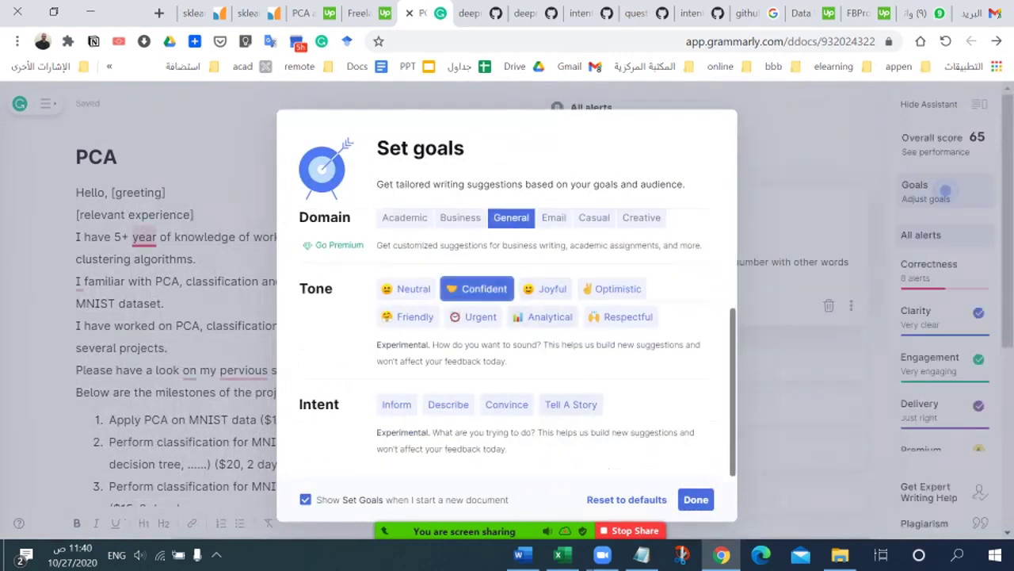
click(506, 404)
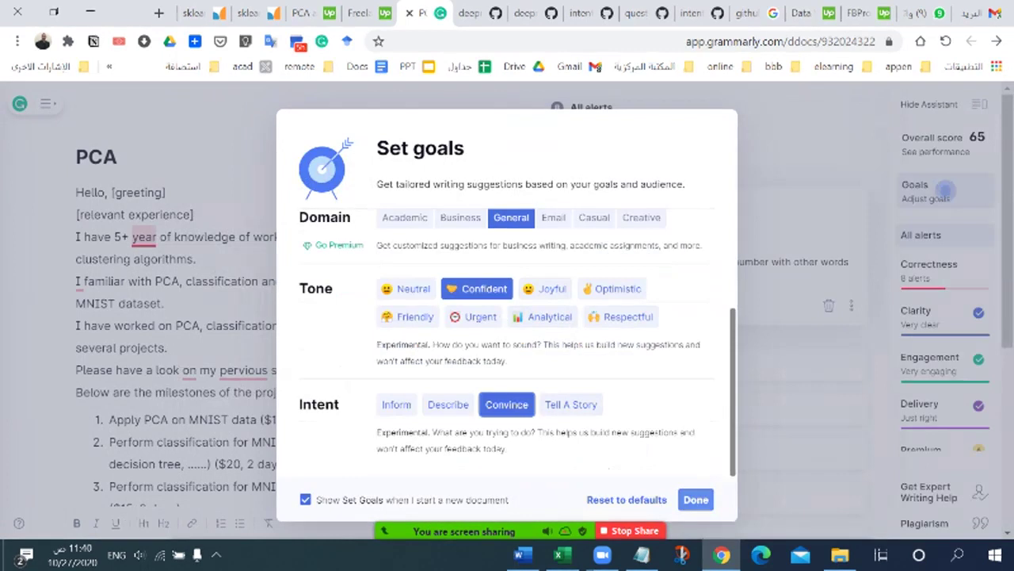
click(696, 500)
Delete the [greeting] placeholder, the [relevant experience] line and the 'I have 5+ year' paragraph.
drag(166, 192, 111, 192)
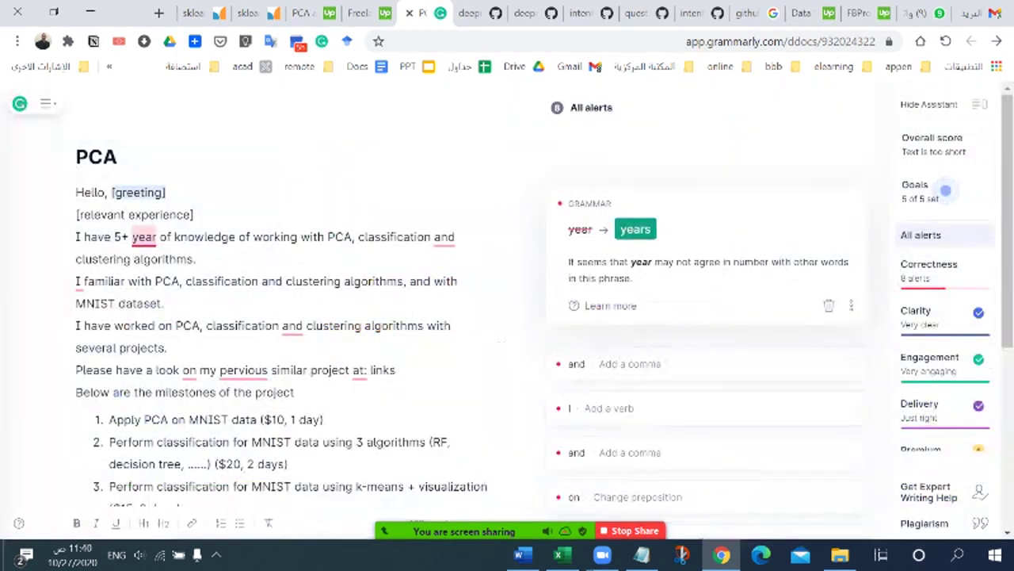
key(BackSpace)
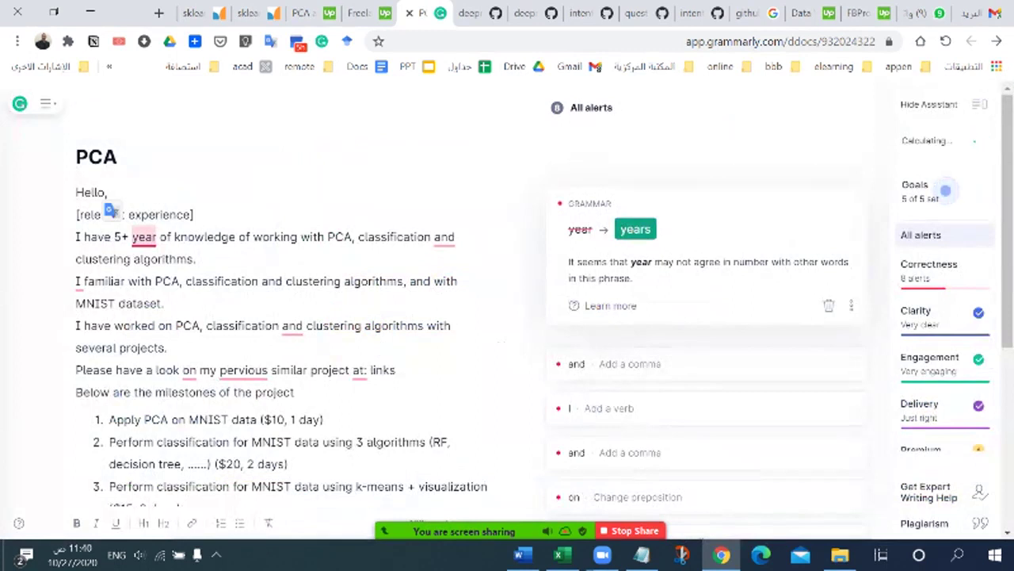
scroll(111, 211, down, 2)
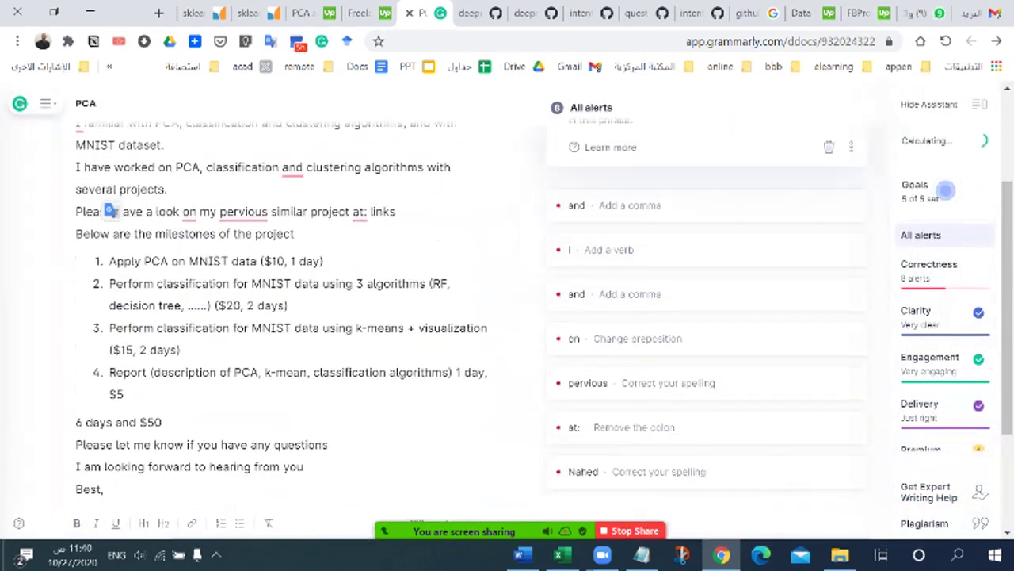
scroll(110, 210, up, 2)
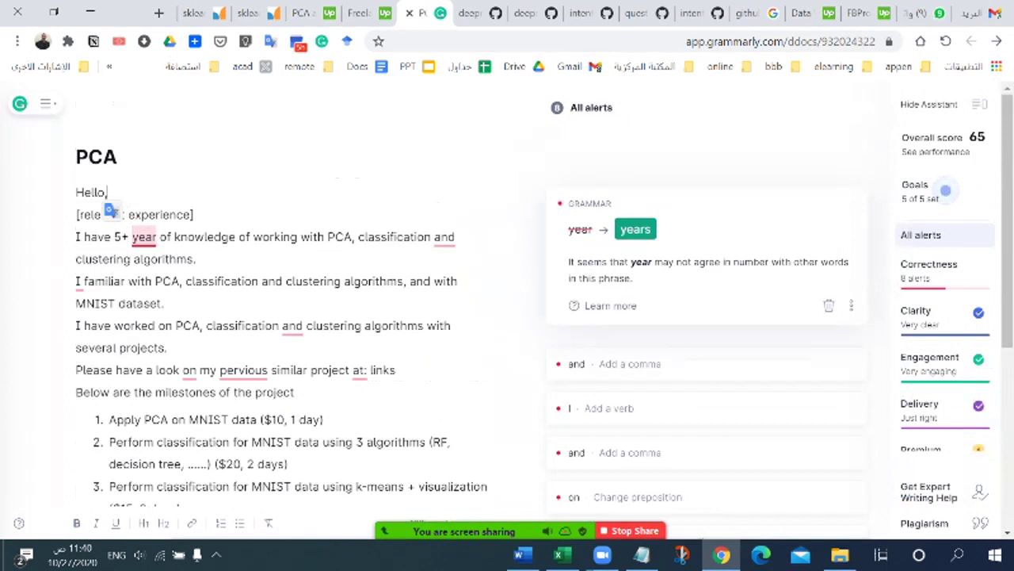
triple_click(186, 254)
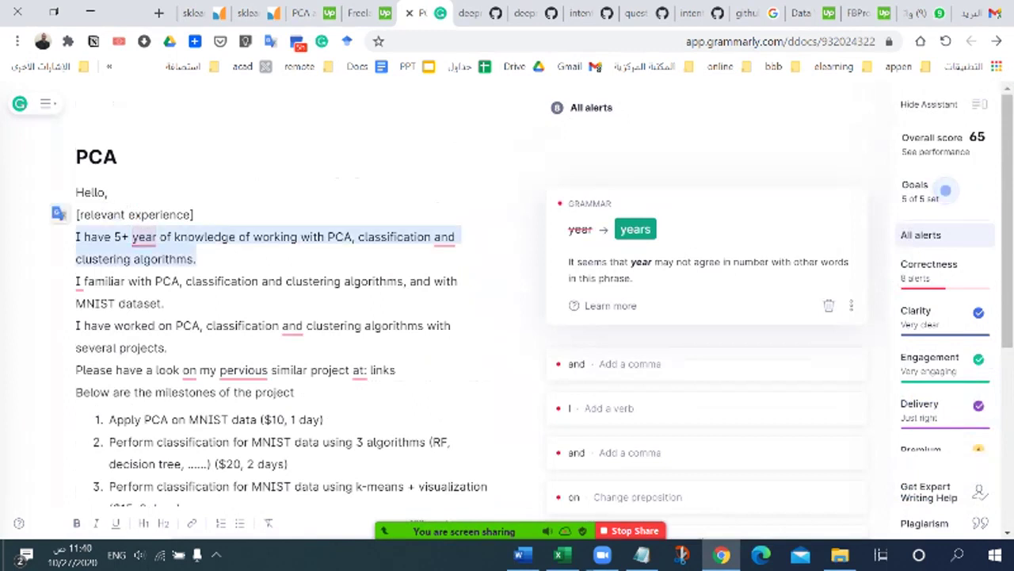
key(shift+Up)
key(BackSpace)
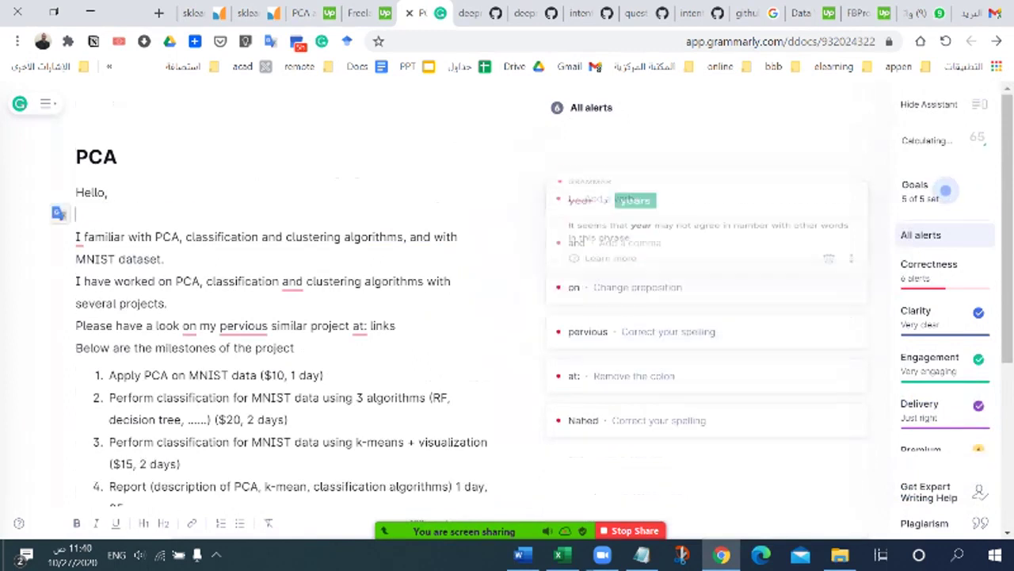
Delete the 'I have worked' paragraph, leaving a blank line before 'Please have a look'.
click(76, 258)
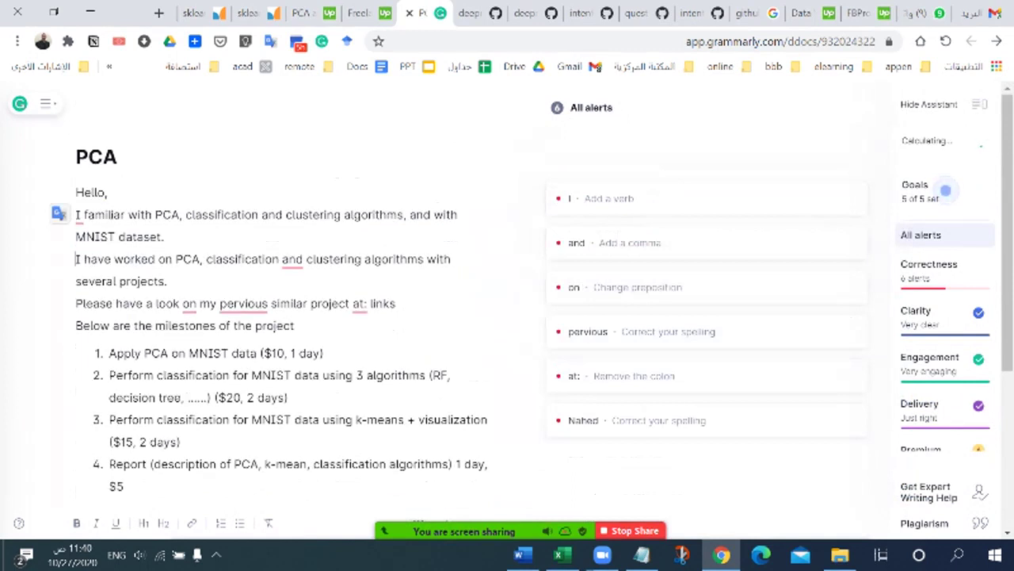
key(shift+Down)
key(shift+Down)
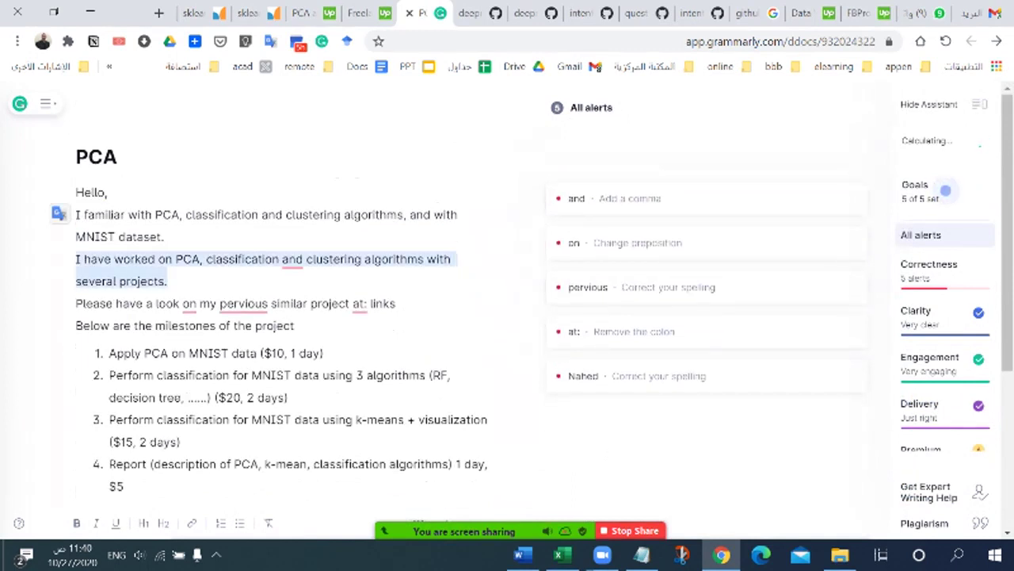
key(BackSpace)
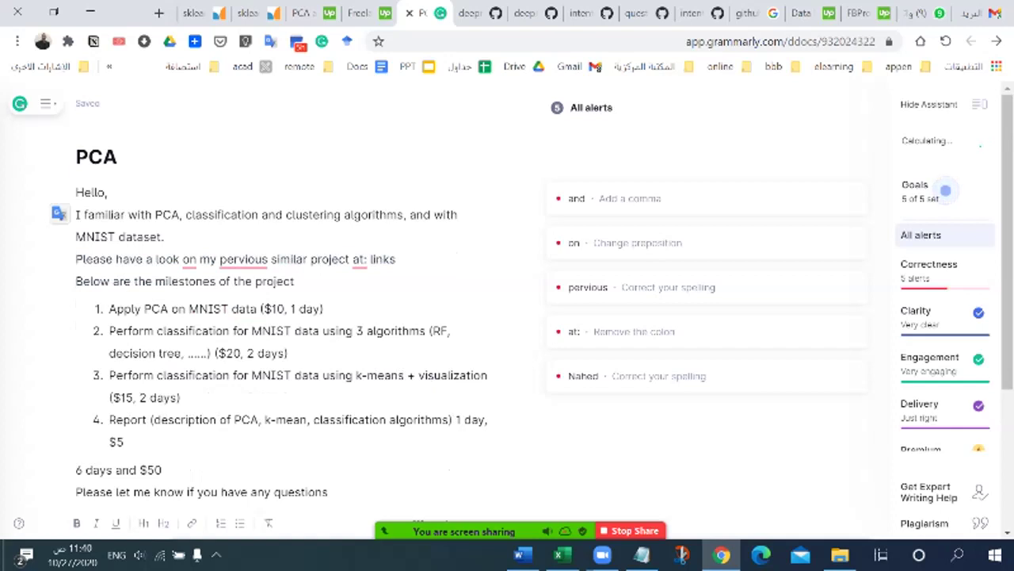
key(Return)
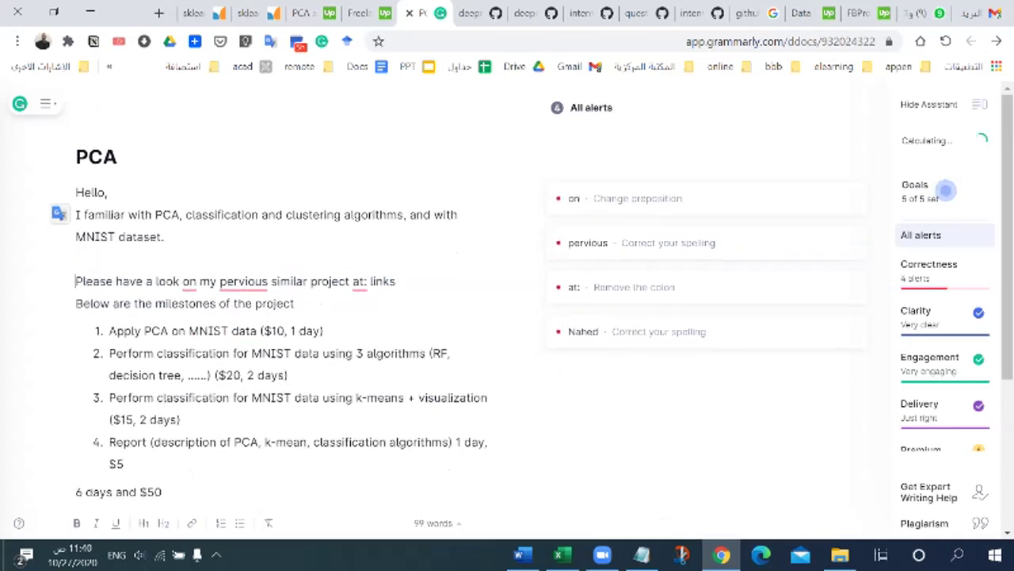
key(ctrl+End)
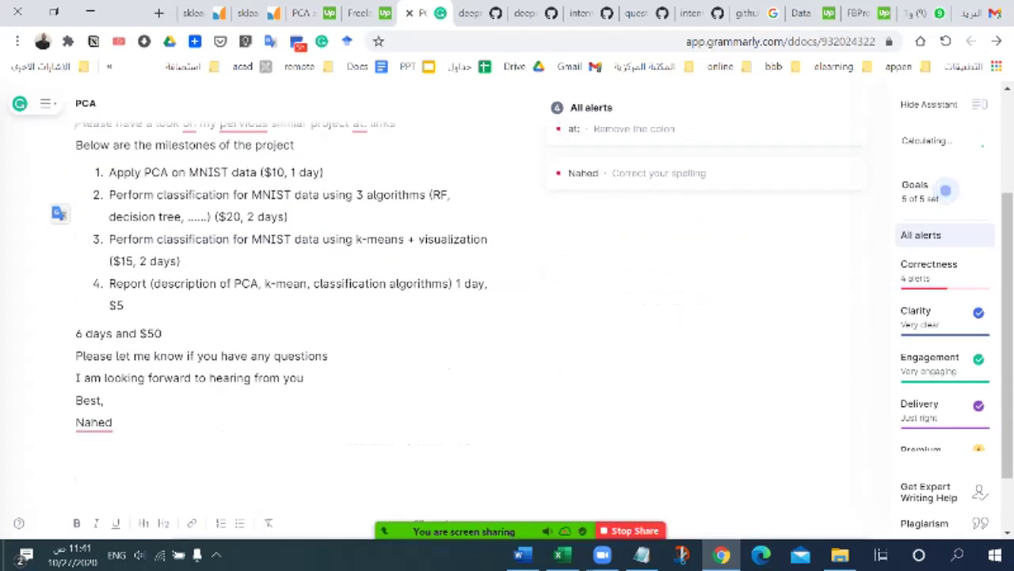
Make the total line begin with 'That means'.
text(That)
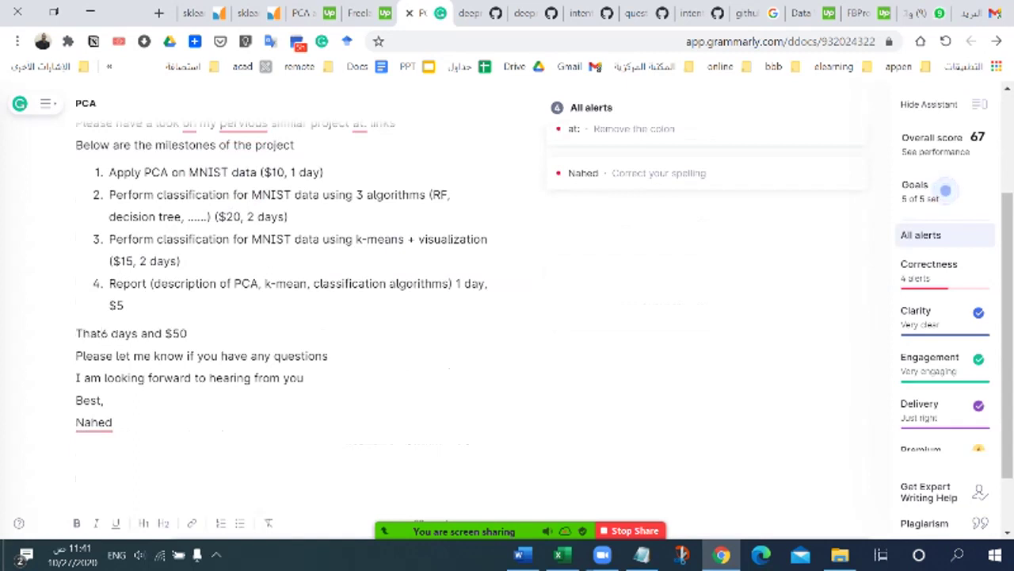
text( is)
key(BackSpace)
key(BackSpace)
key(BackSpace)
text(means)
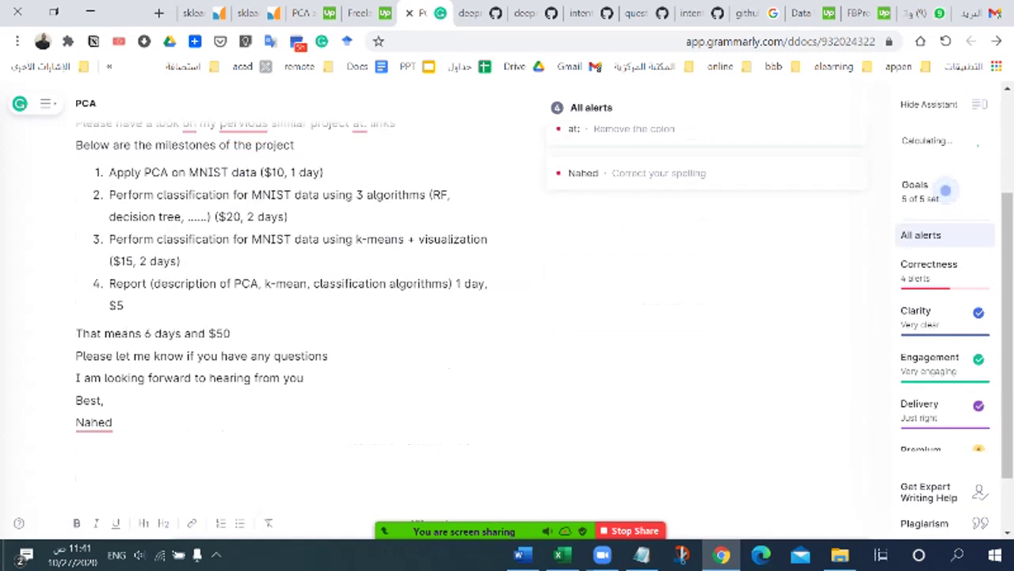
click(230, 333)
Correct 'pervious' to 'previous', change 'on my' to 'at my', and remove the colon after 'at'.
scroll(282, 317, up, 3)
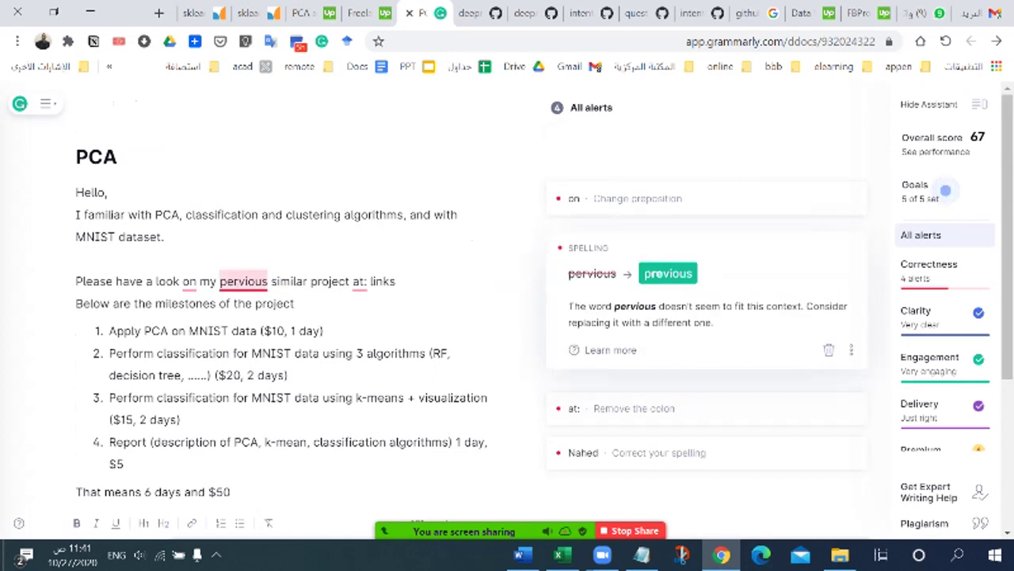
click(668, 273)
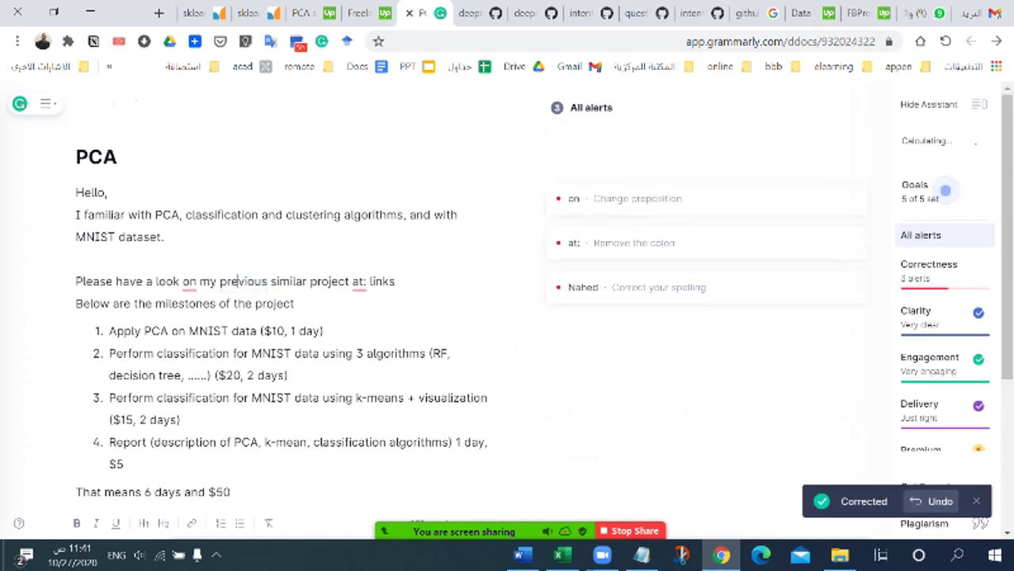
click(354, 281)
click(252, 303)
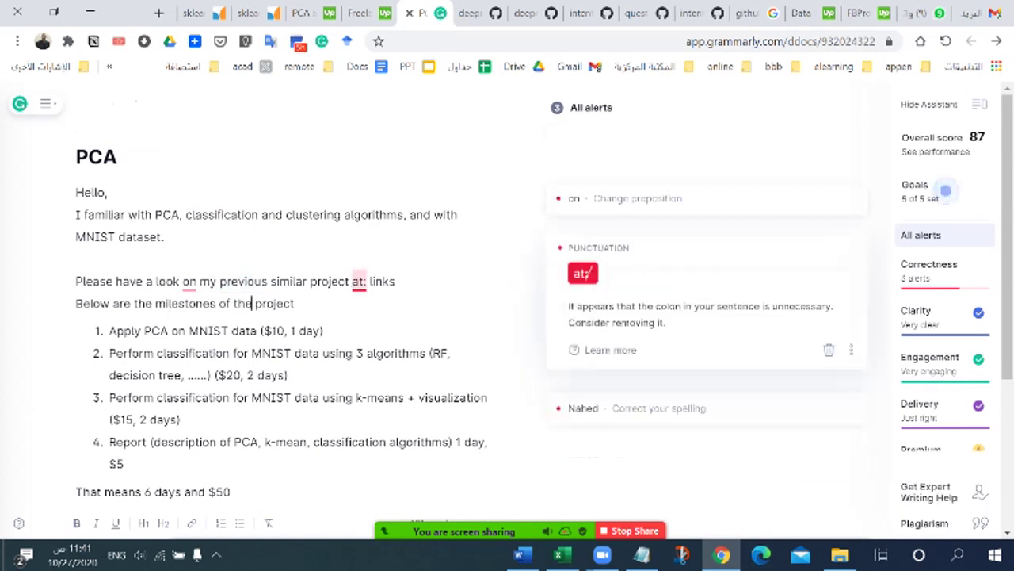
double_click(189, 281)
text(at)
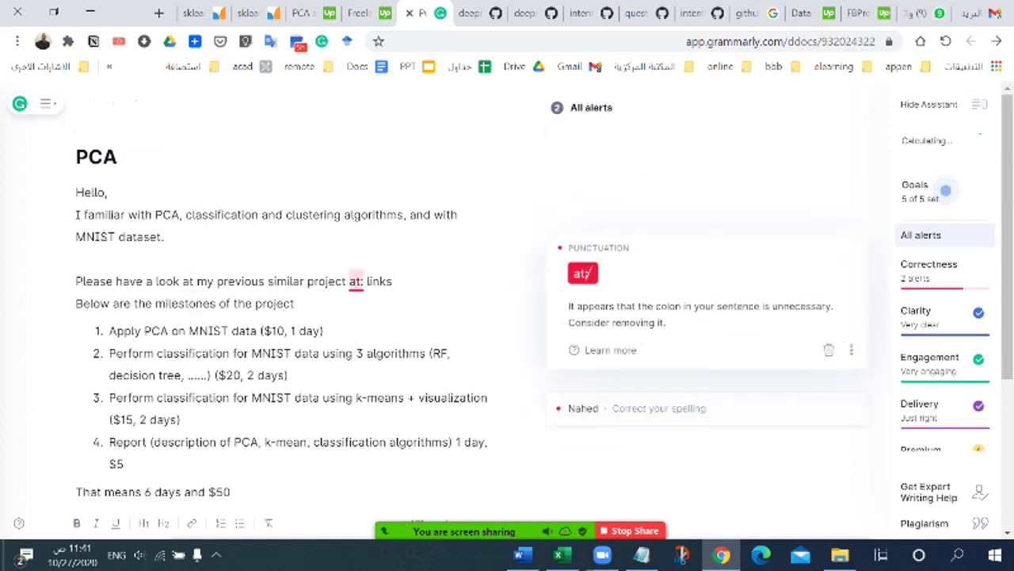
click(582, 273)
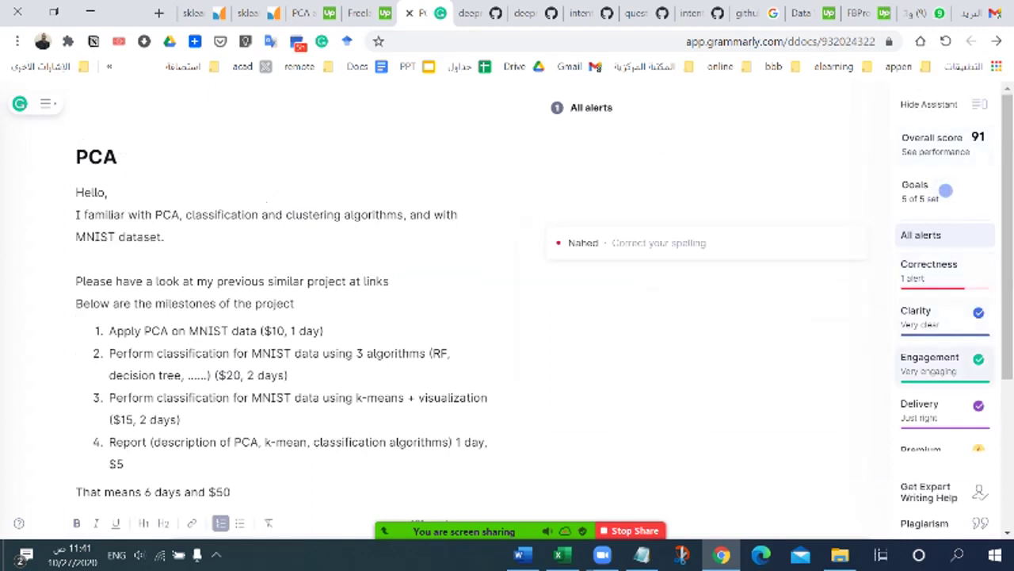
scroll(936, 408, down, 1)
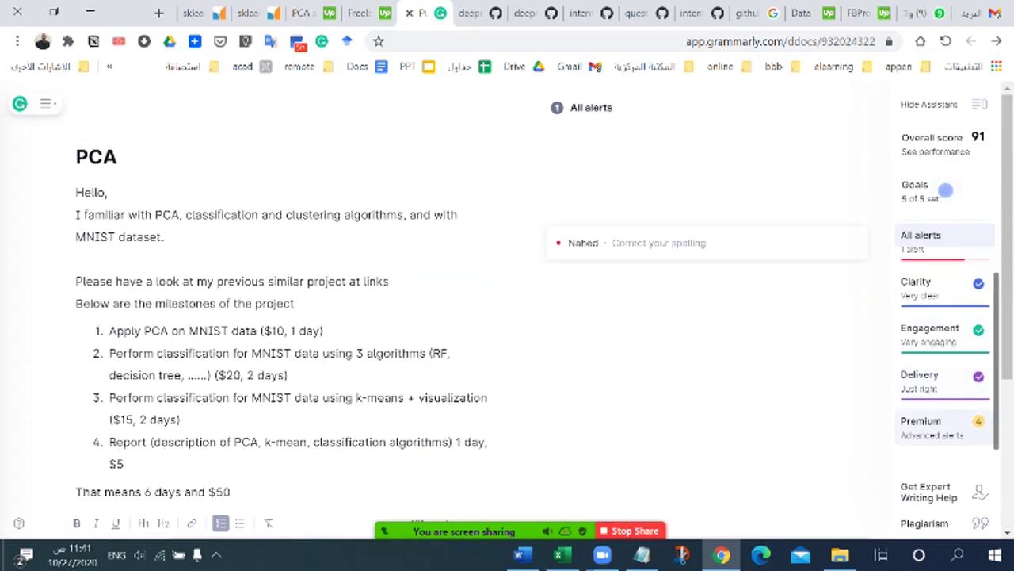
scroll(945, 191, down, 4)
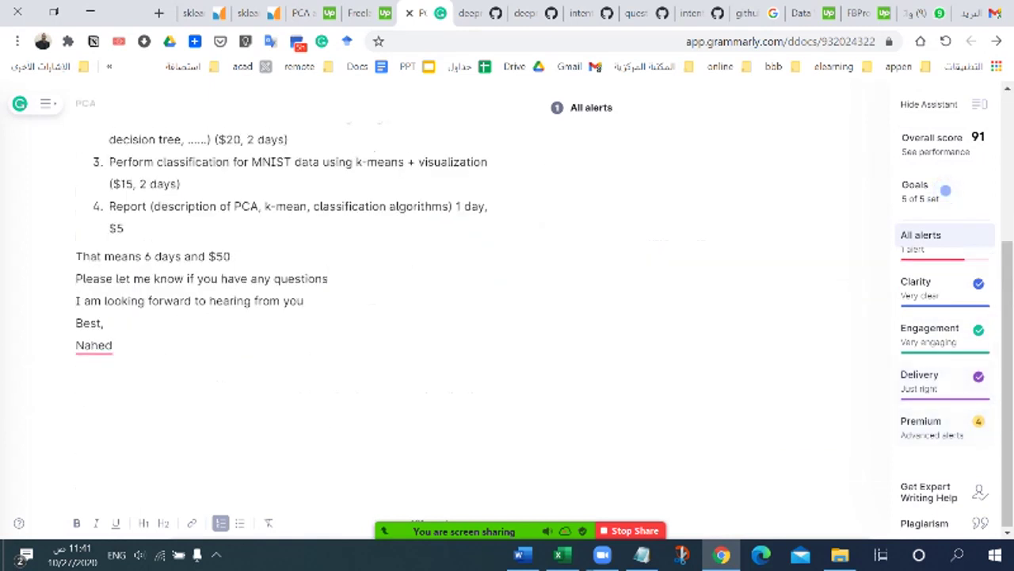
scroll(945, 190, up, 3)
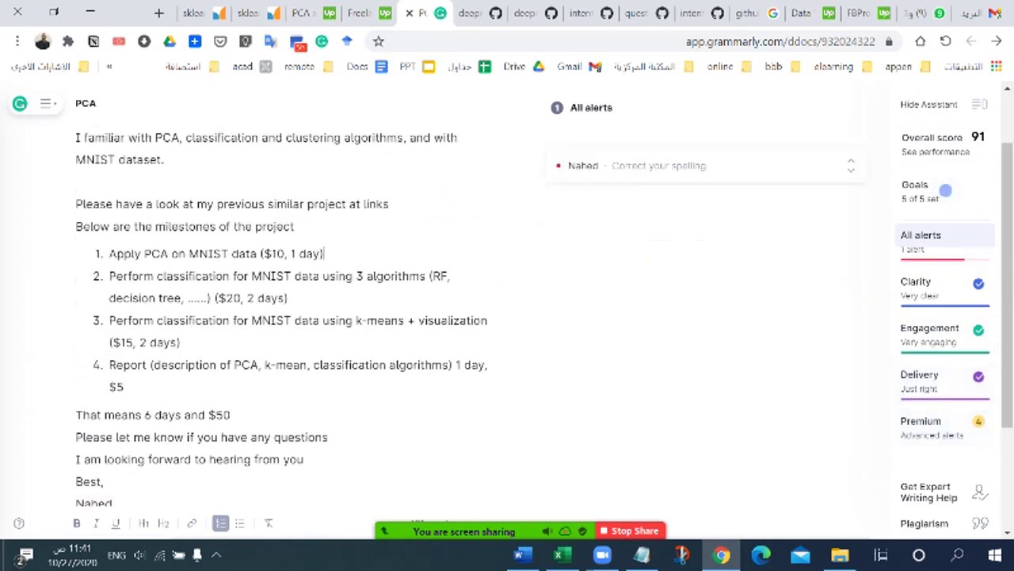
scroll(946, 190, down, 2)
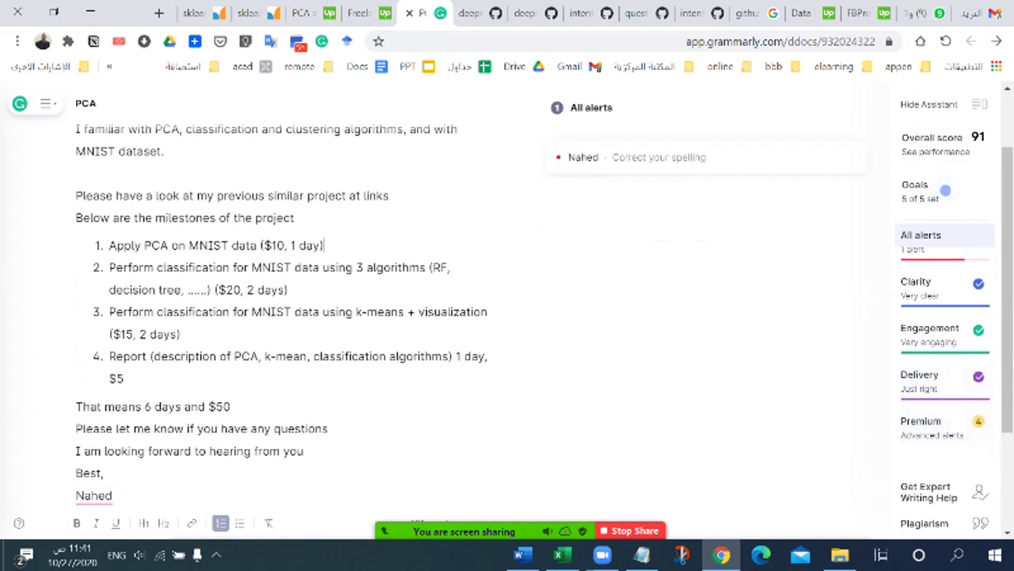
scroll(945, 191, up, 2)
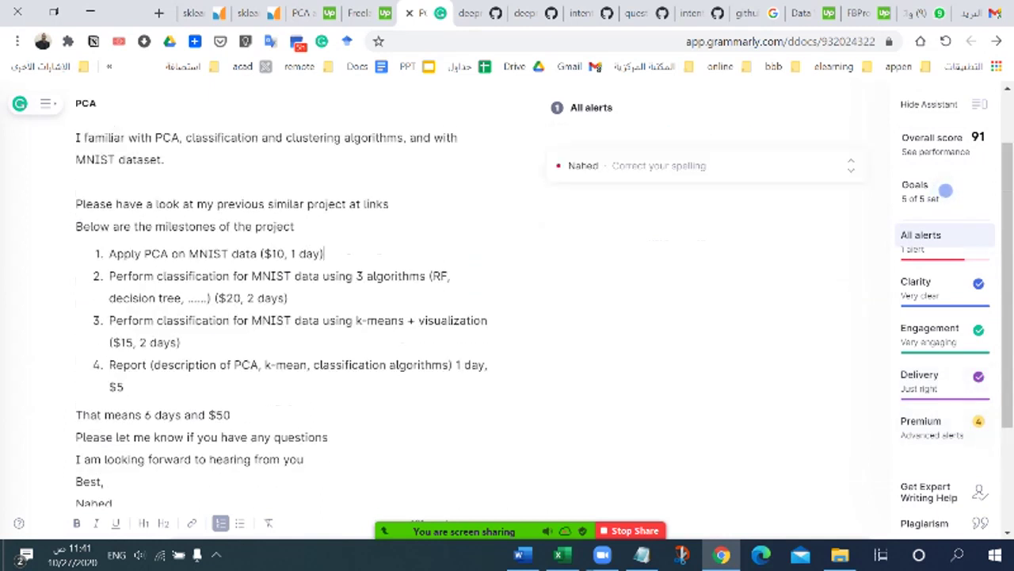
scroll(946, 190, down, 4)
Accept the signature name spelling fix and correct the dollar total's digit to 5.
click(649, 337)
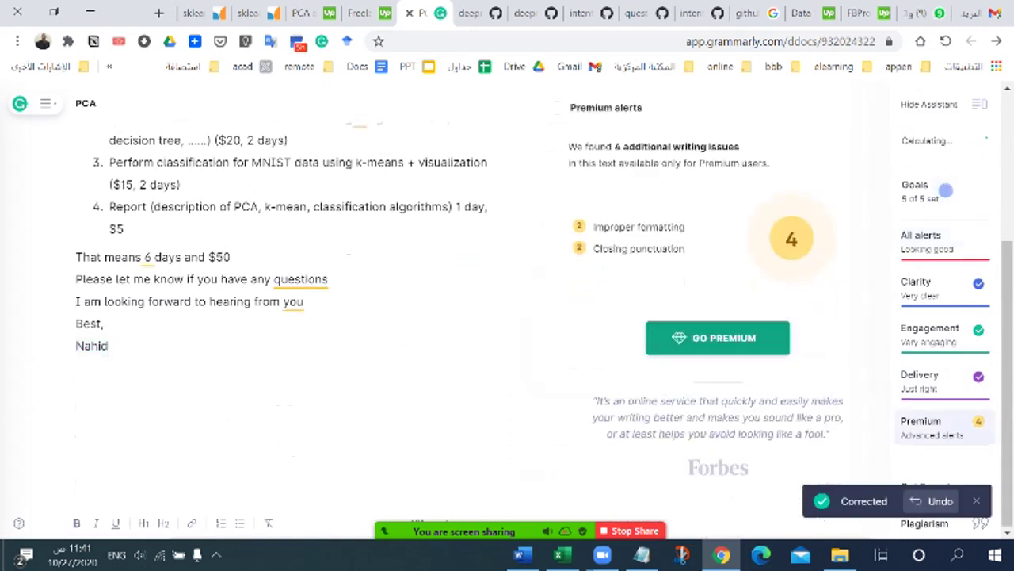
key(BackSpace)
text(5)
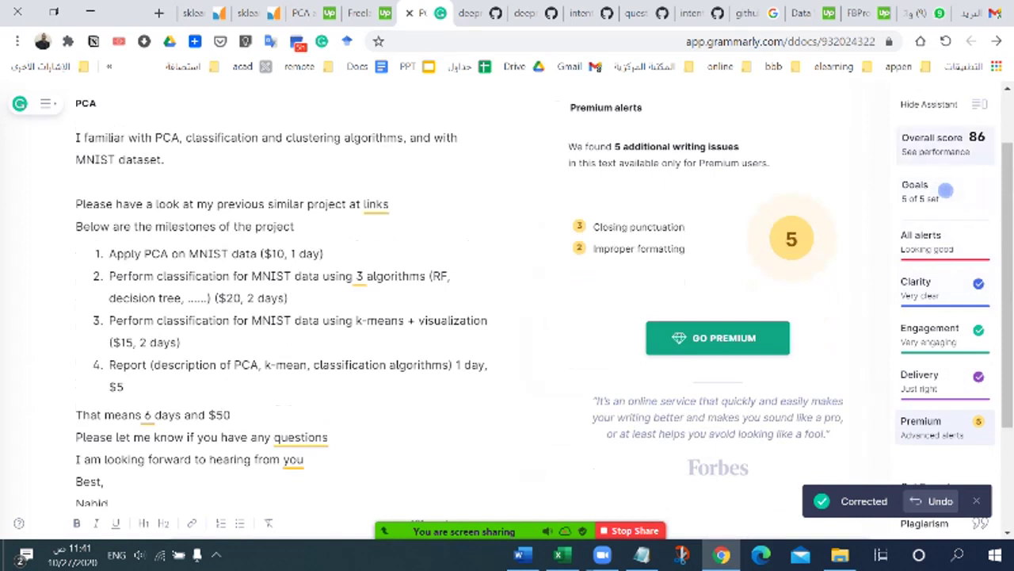
Review the rest of the Grammarly document, then switch to the Word proposal window.
scroll(281, 317, up, 1)
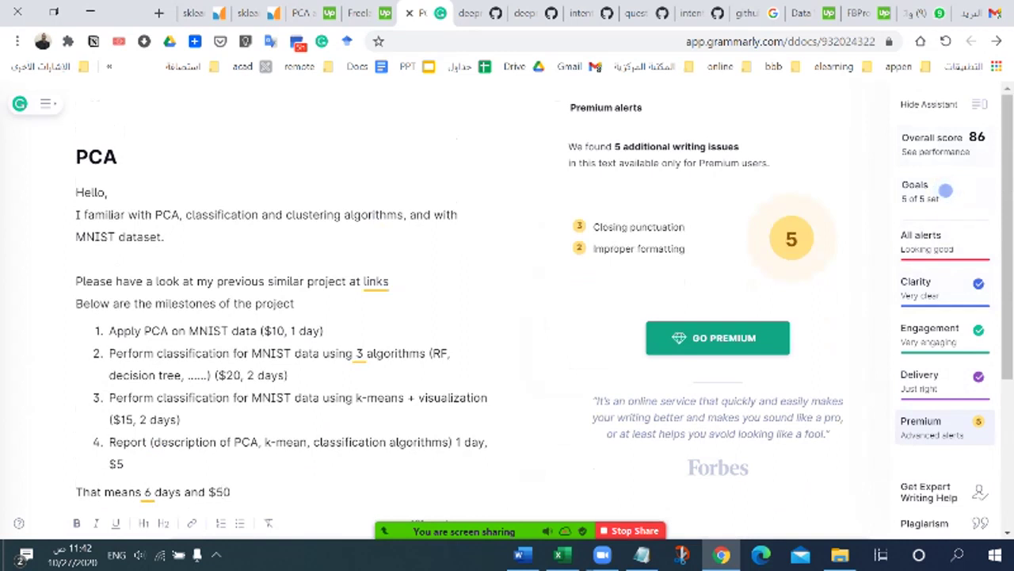
drag(362, 282, 390, 296)
click(356, 353)
scroll(317, 317, down, 3)
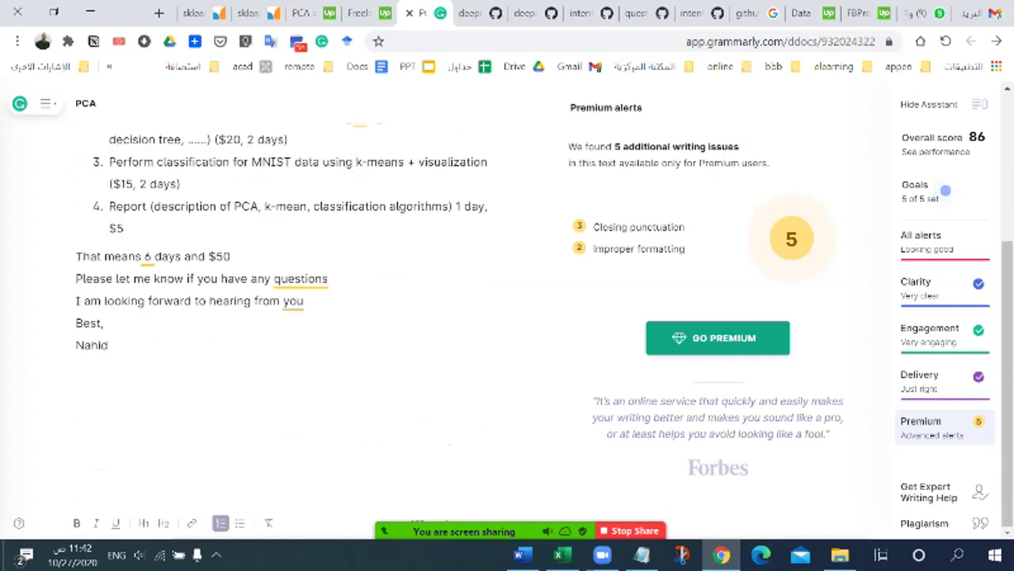
scroll(277, 317, up, 3)
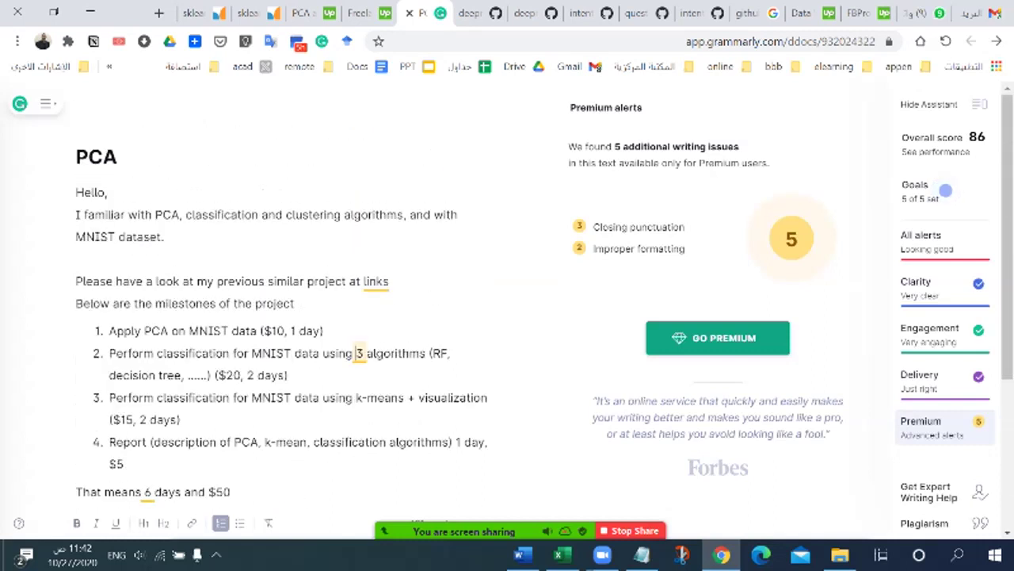
scroll(277, 317, down, 2)
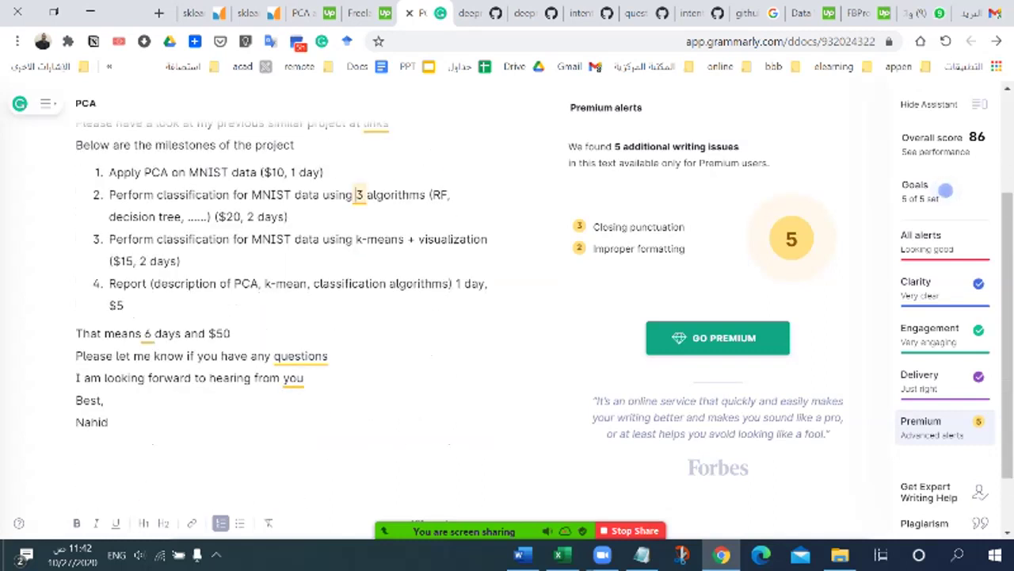
scroll(278, 317, up, 2)
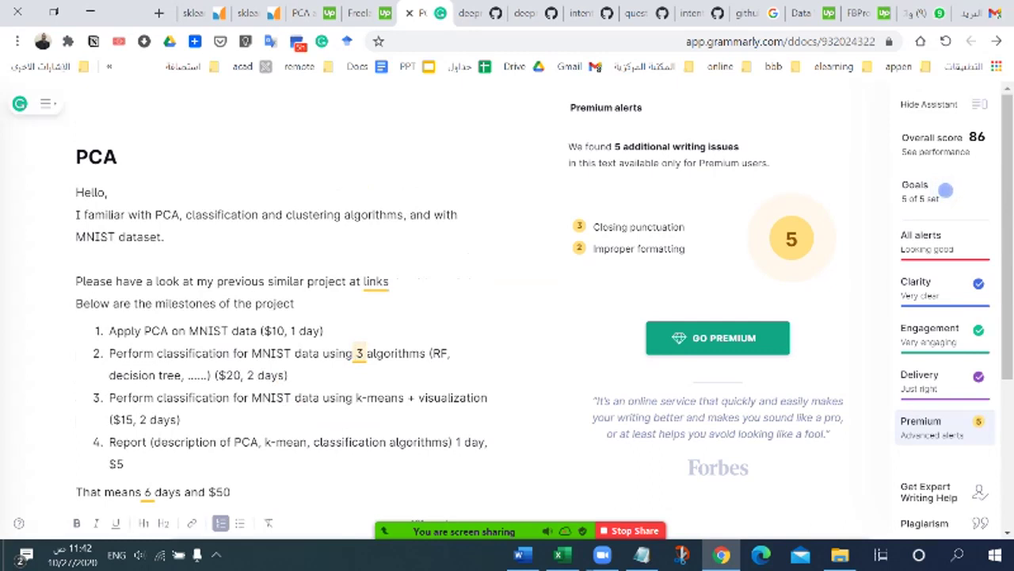
scroll(278, 317, down, 3)
key(alt+Tab)
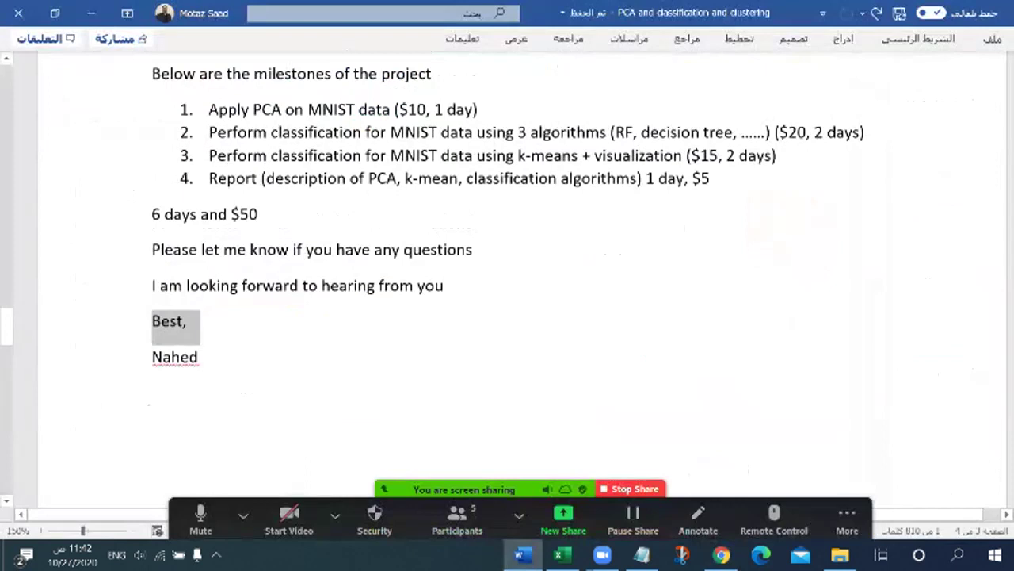
Cycle through the open windows until File Explorer's propsals folder is in front.
key(alt+Tab)
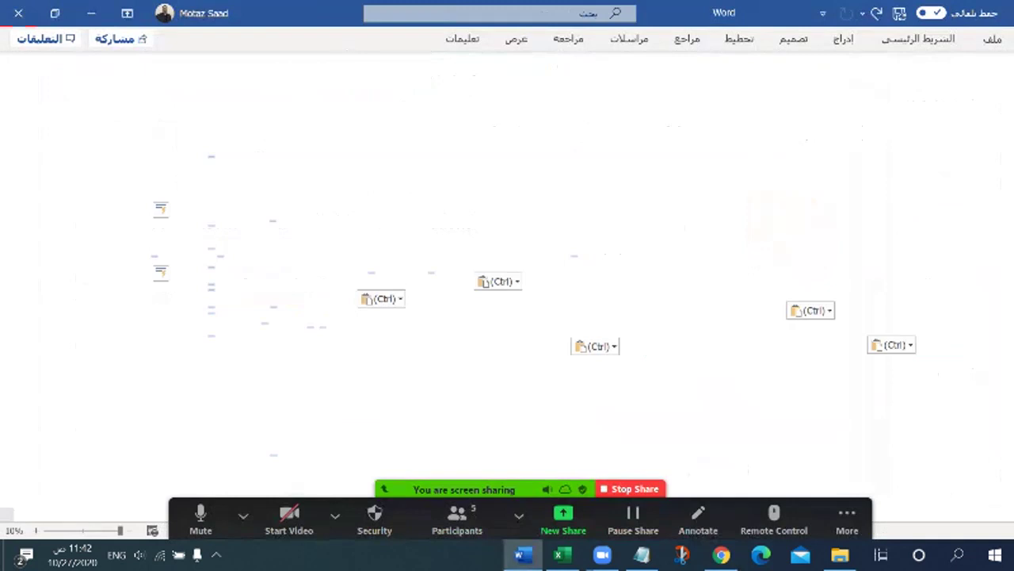
key(alt+Tab)
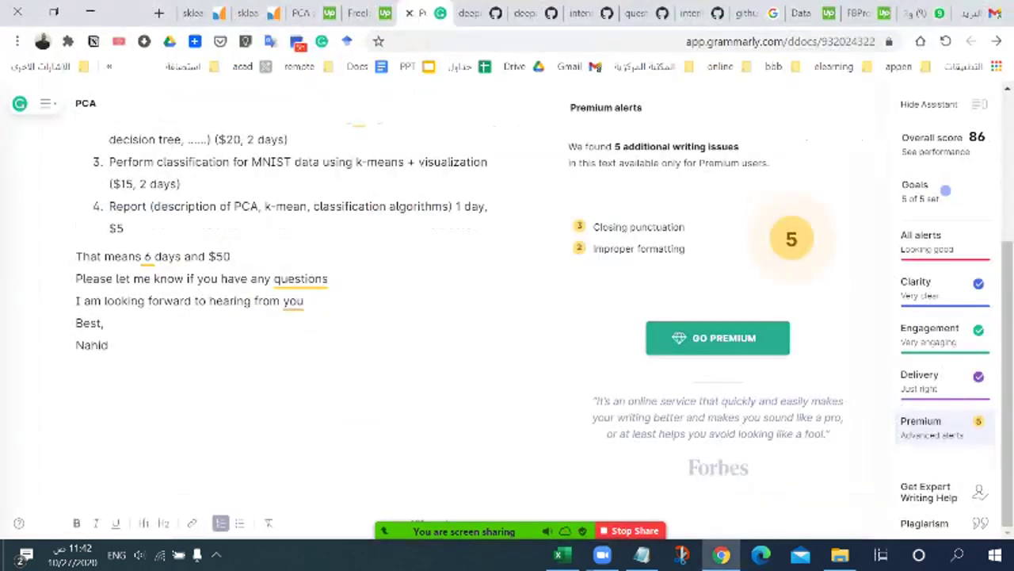
key(alt+Tab)
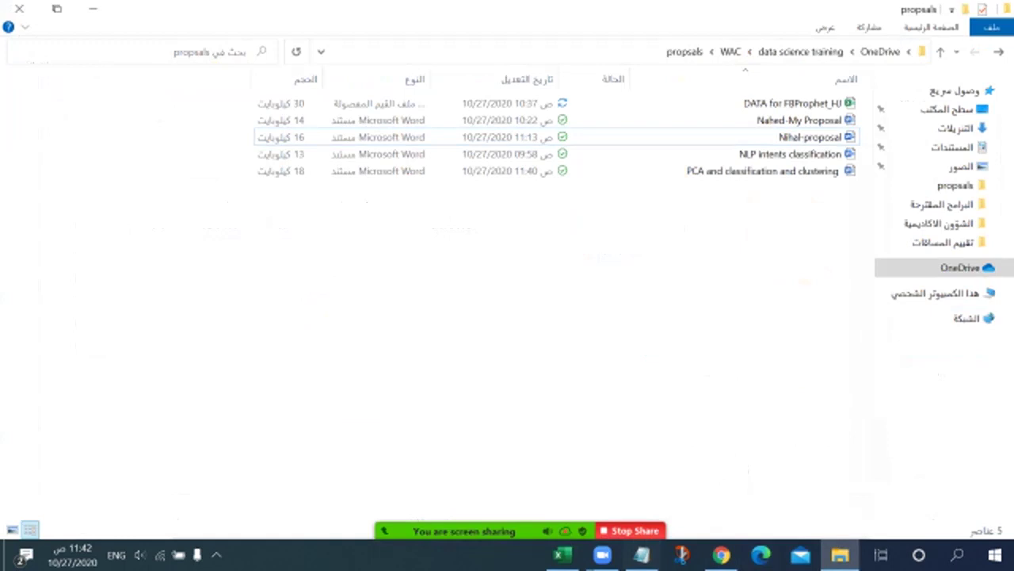
Select and drag the 'PCA and classification and clustering' file, then return to Chrome.
key(alt+h)
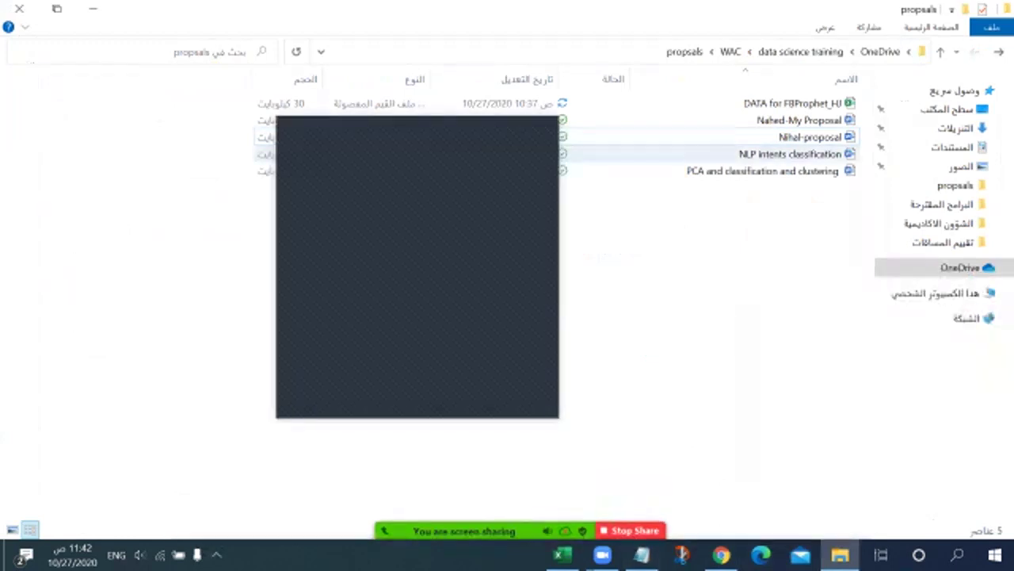
click(762, 171)
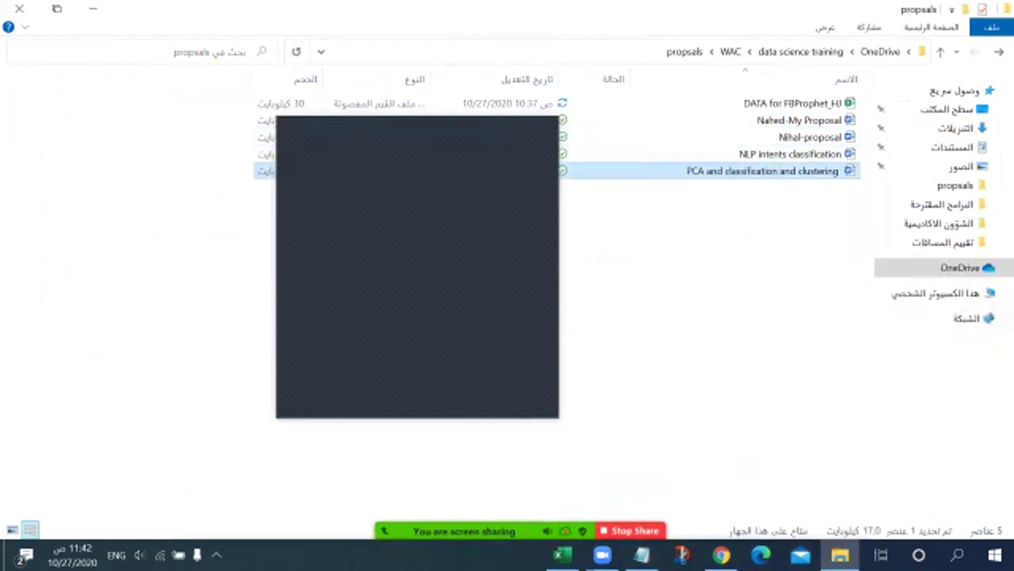
drag(762, 171, 705, 215)
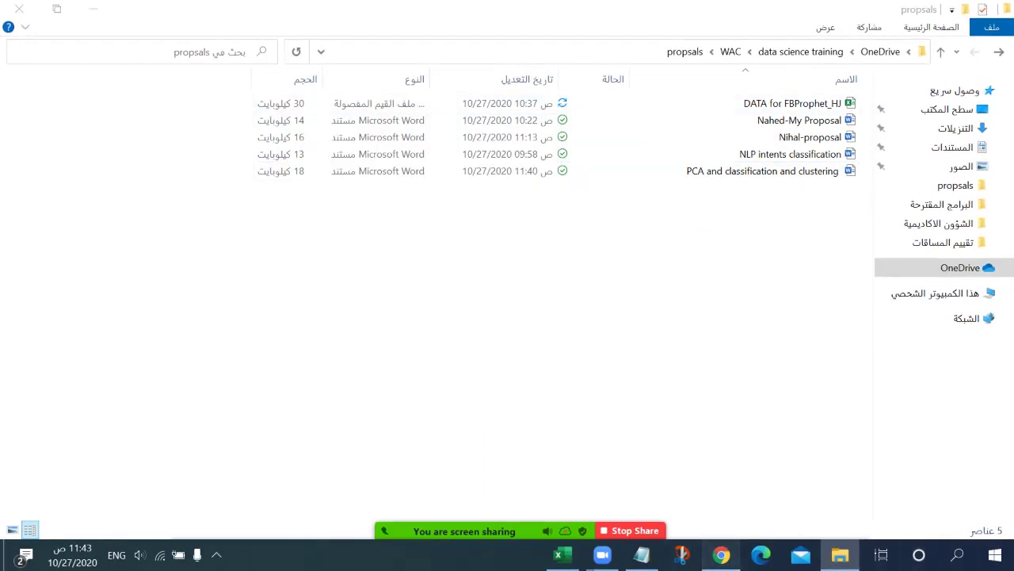
click(721, 554)
Open Google Classroom in a new tab and enter the Python Data Visualization - WAC class.
key(ctrl+9)
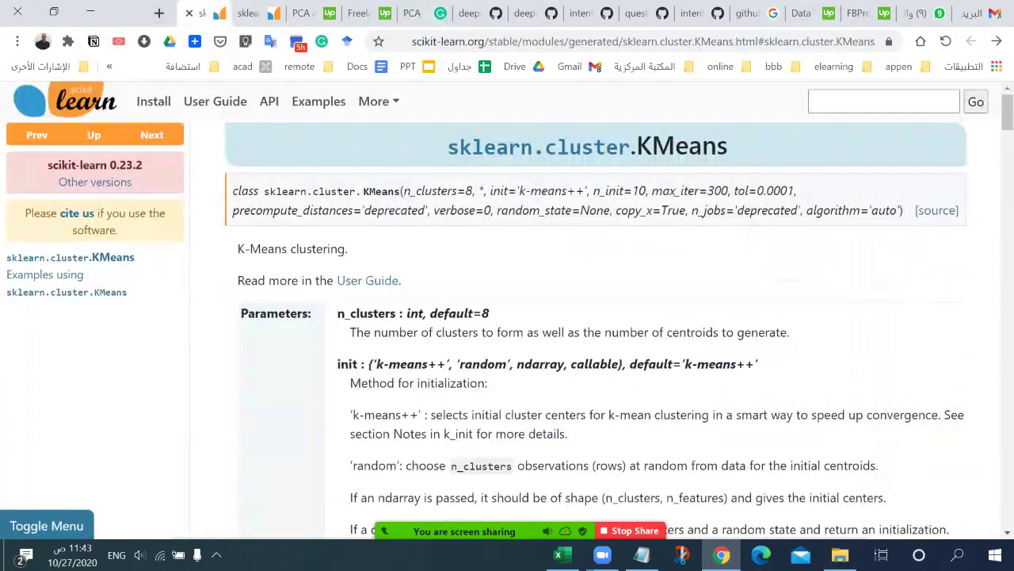
key(ctrl+t)
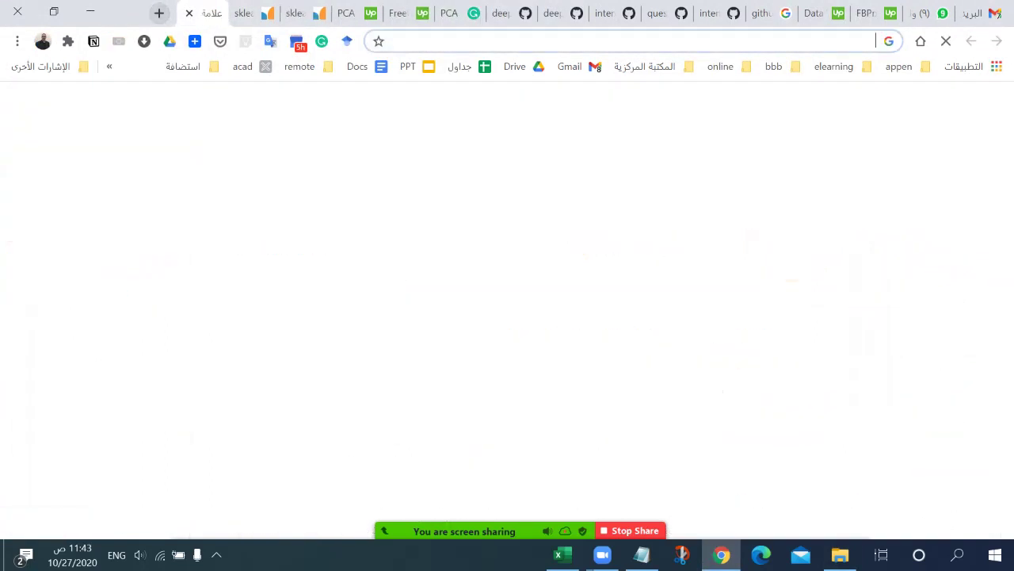
text(classroom.google.com)
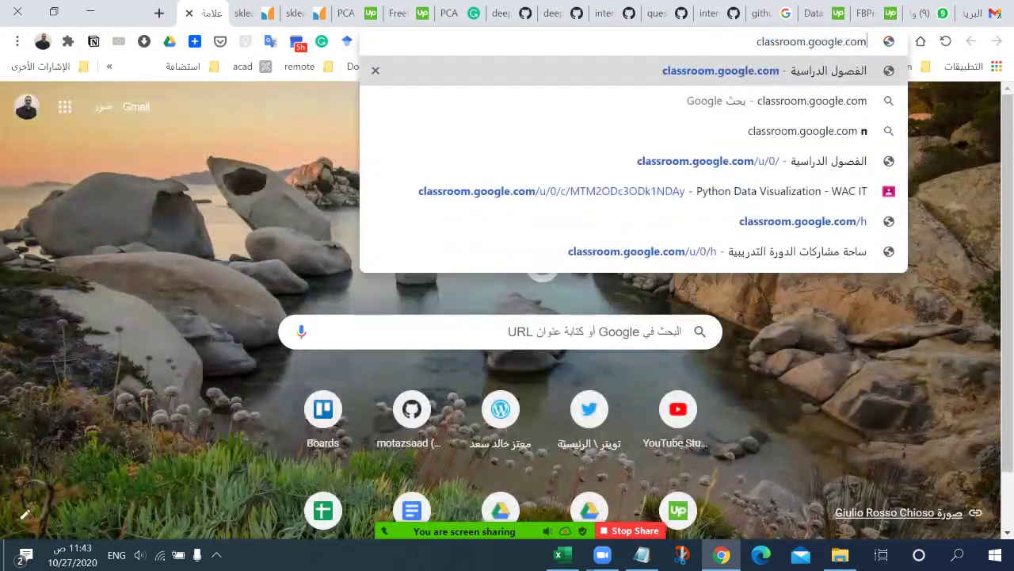
key(Return)
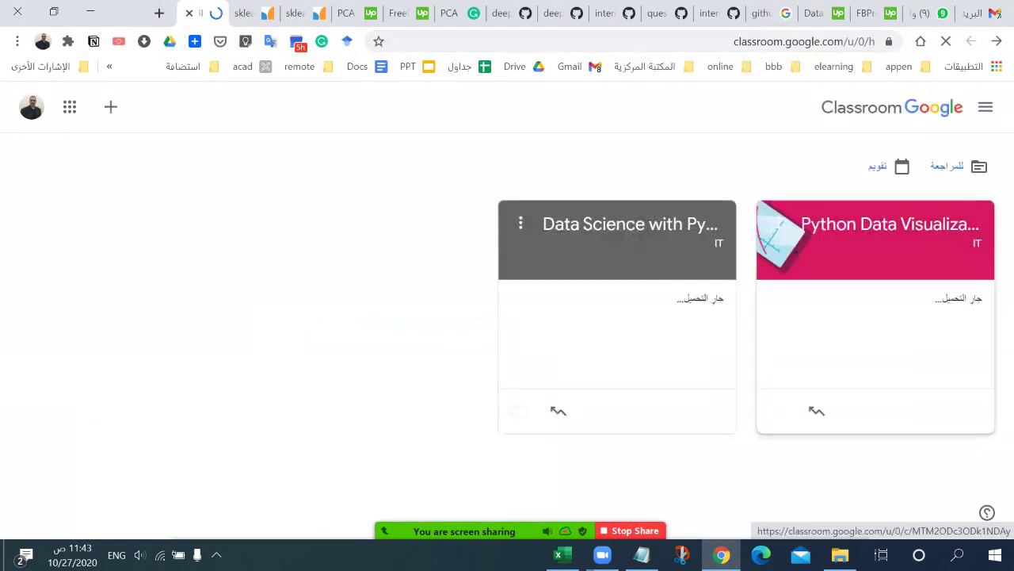
click(887, 224)
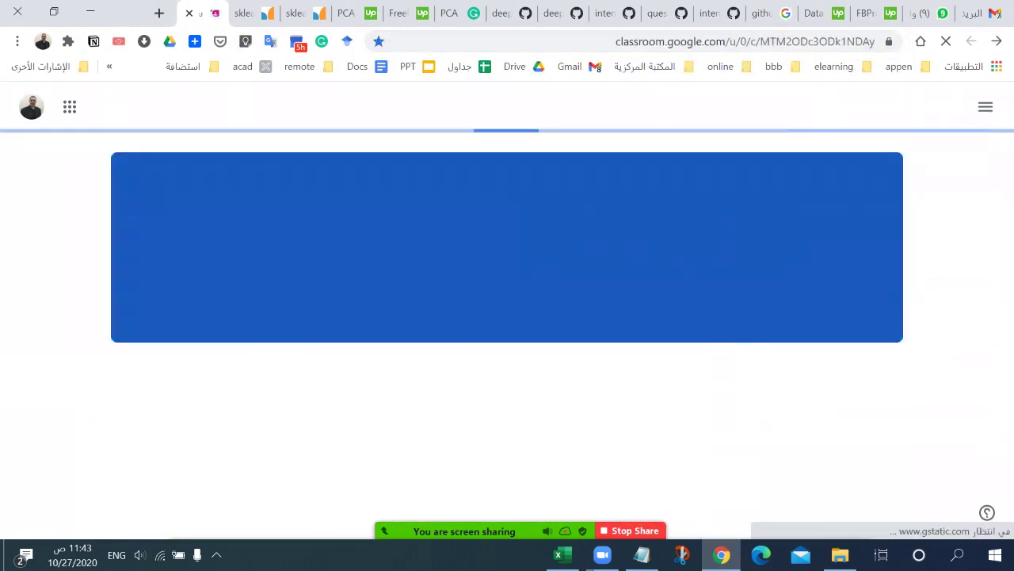
scroll(507, 317, down, 2)
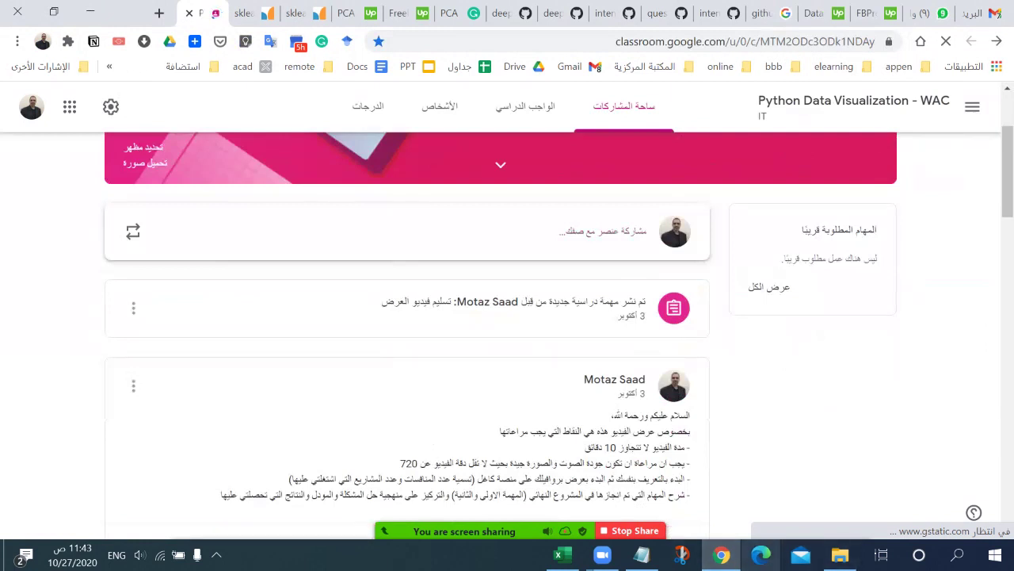
Move the coaching Word file from WAC into the propsals folder and check it arrived.
key(alt+Tab)
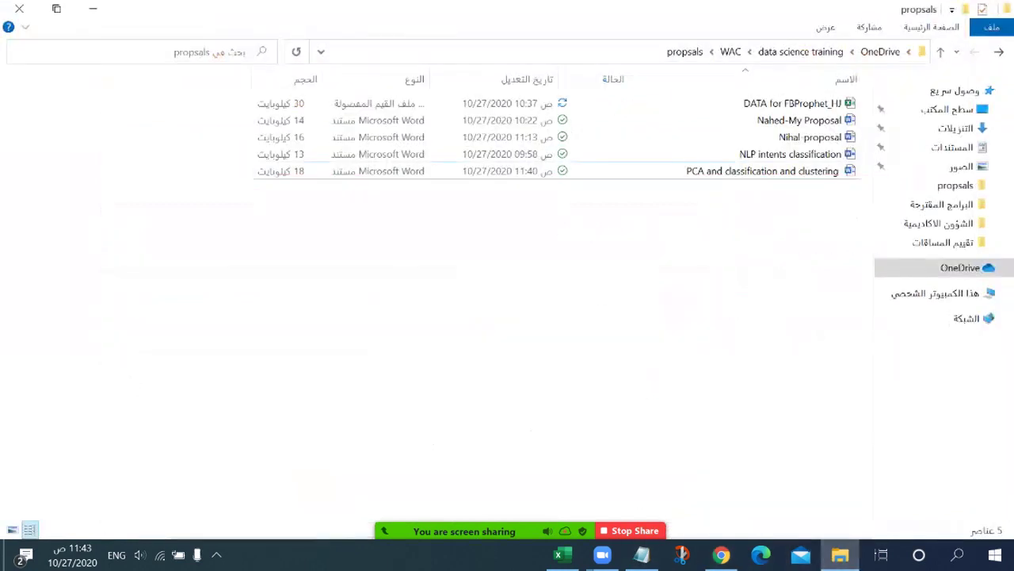
click(731, 51)
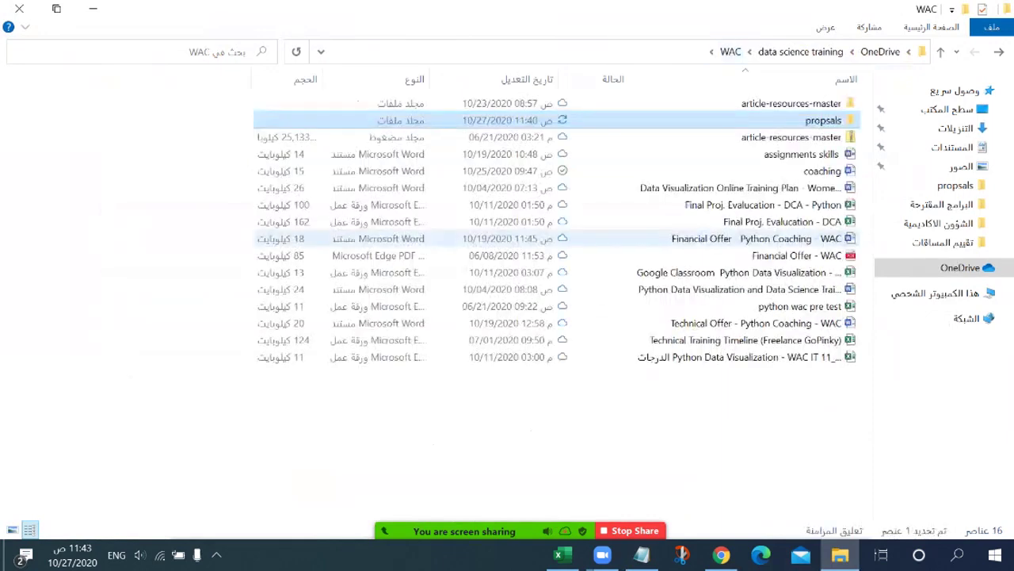
click(822, 171)
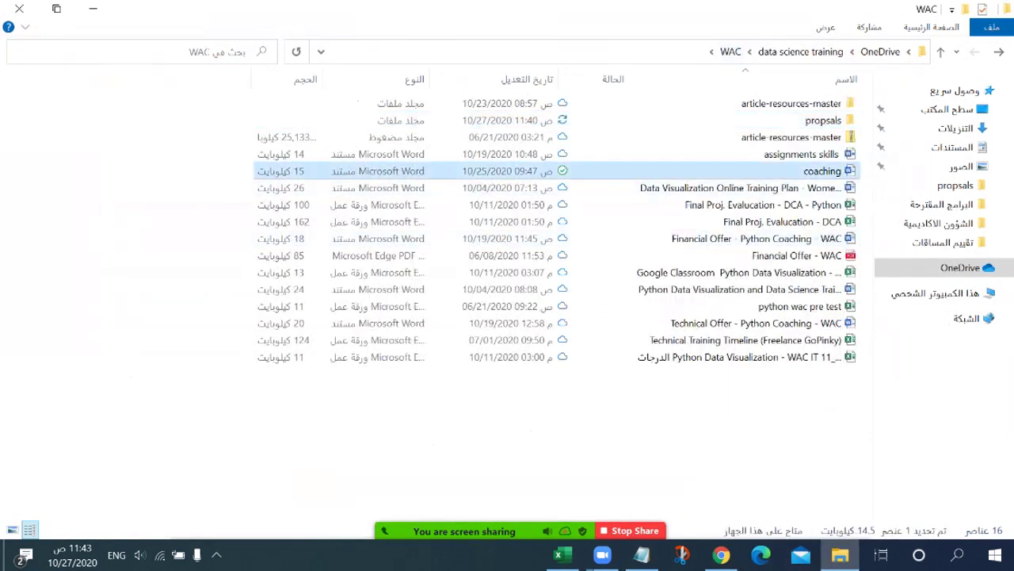
drag(822, 170, 838, 123)
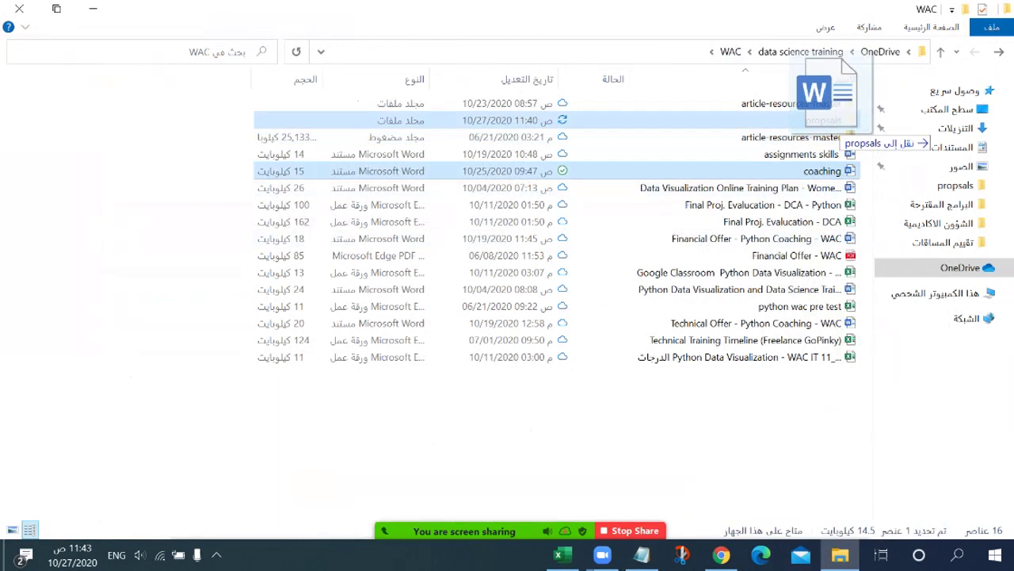
drag(840, 125, 838, 123)
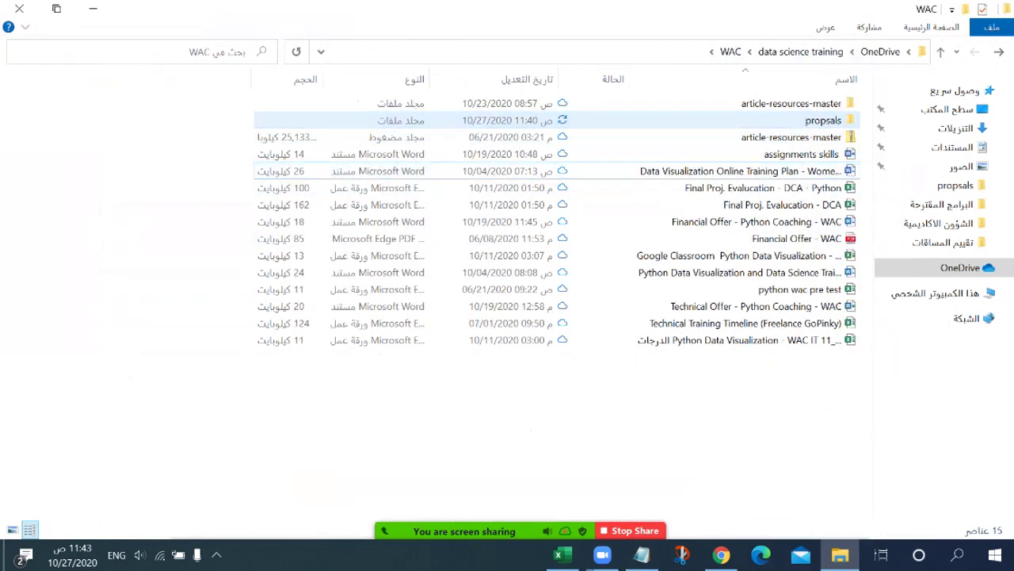
double_click(824, 120)
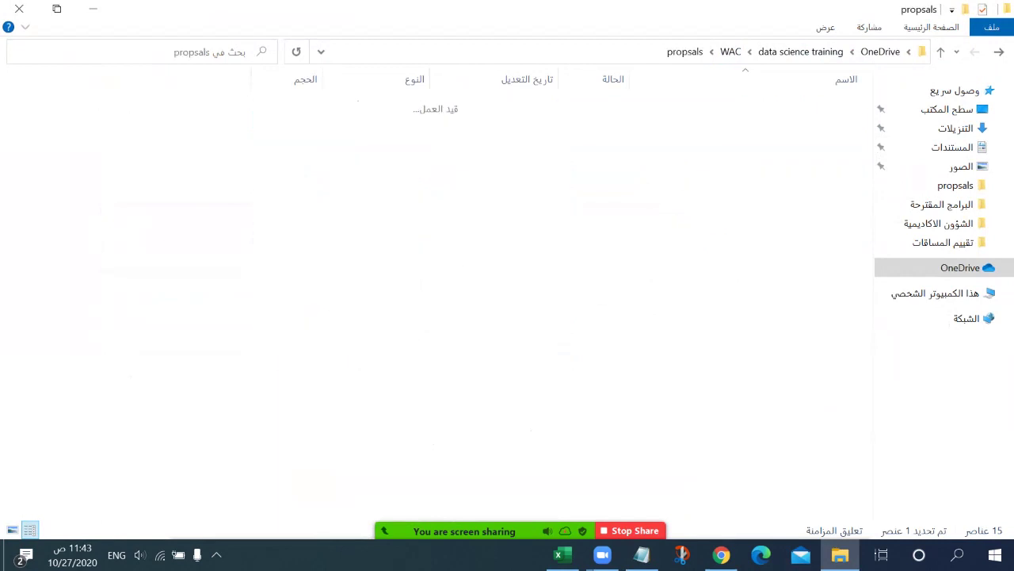
click(731, 52)
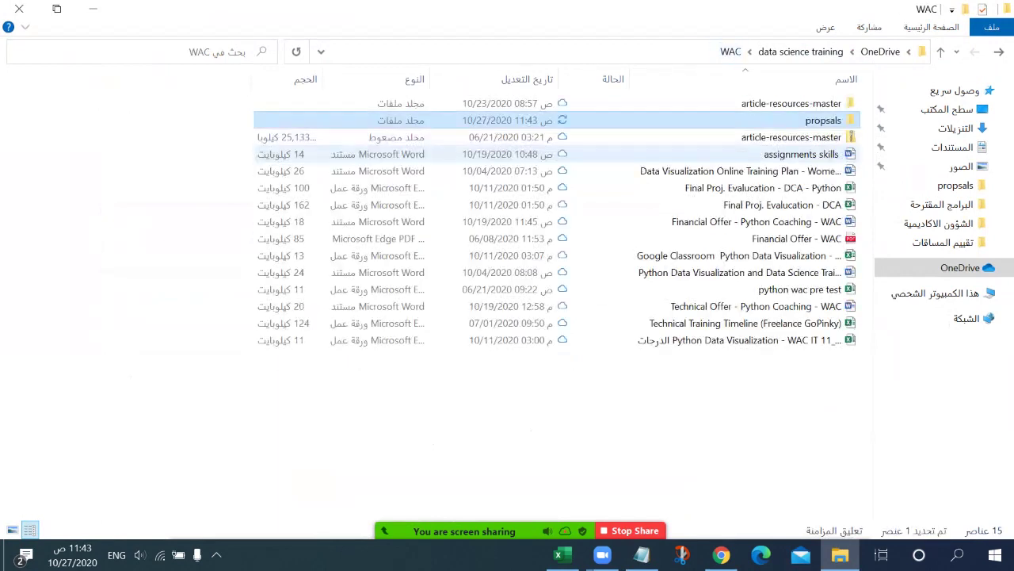
Try renaming propsals to 'Choaching', then switch to Excel, which holds the folder open.
key(F2)
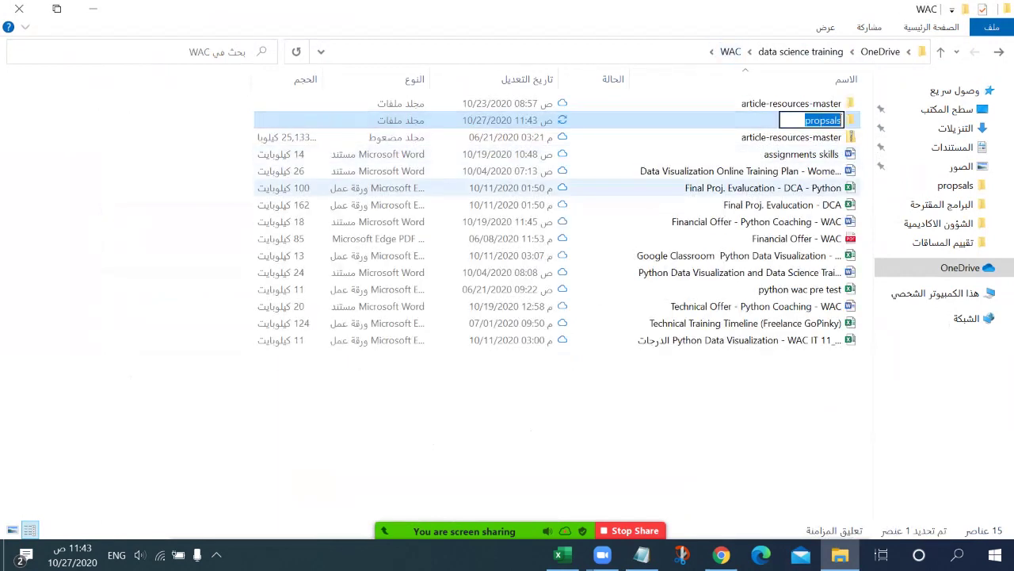
text(Cho)
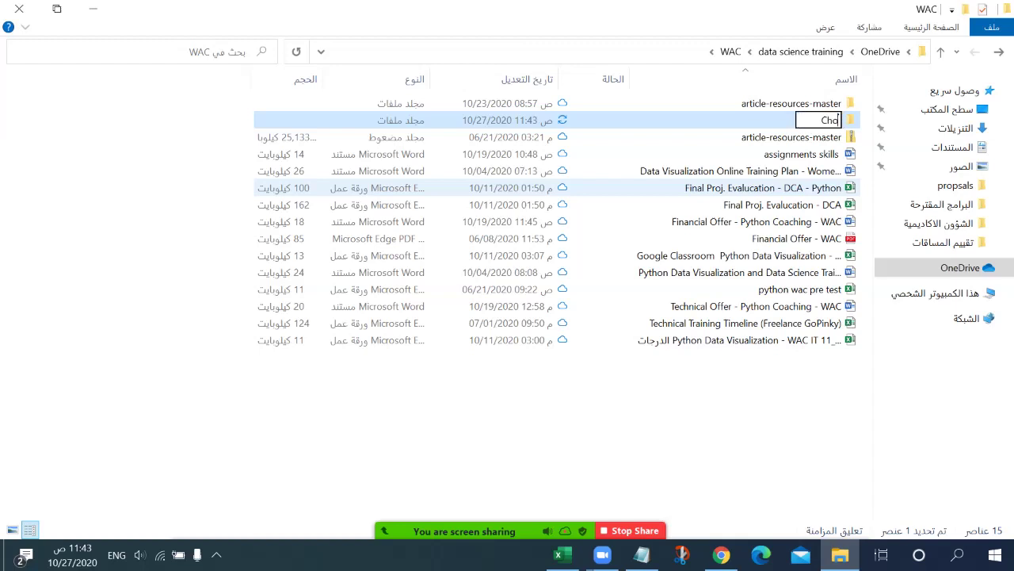
text(aching)
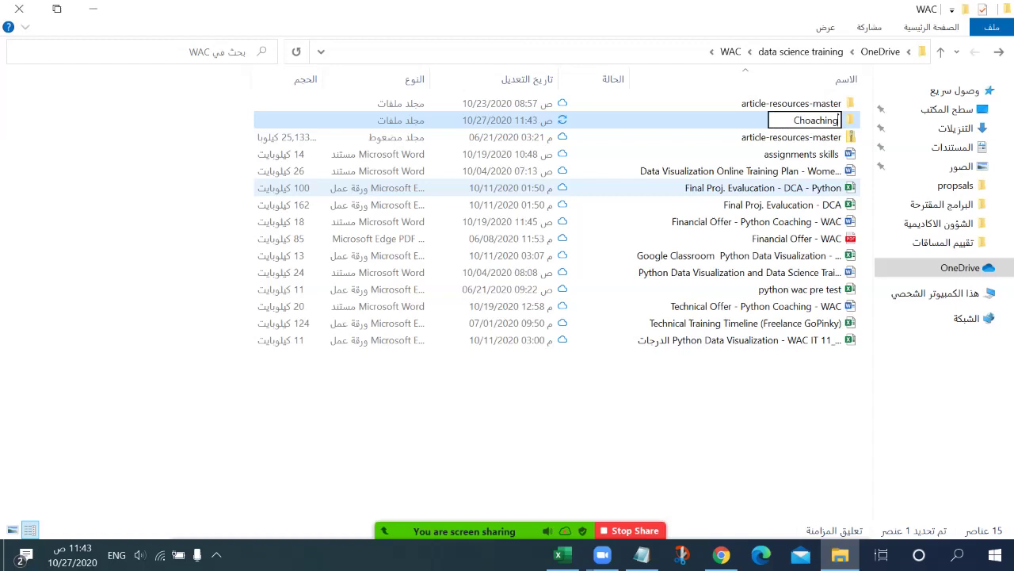
key(Return)
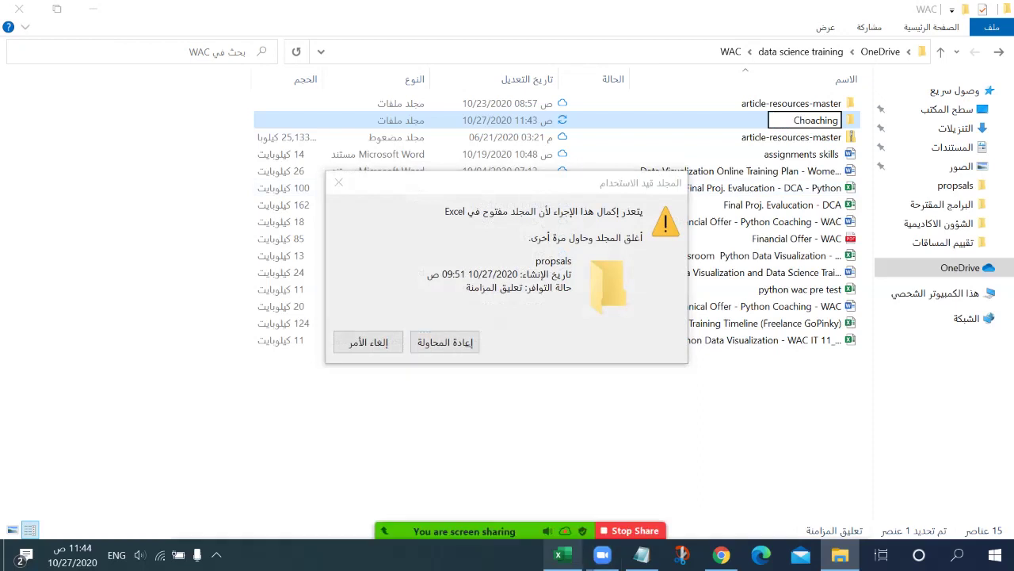
key(alt+Tab)
key(Return)
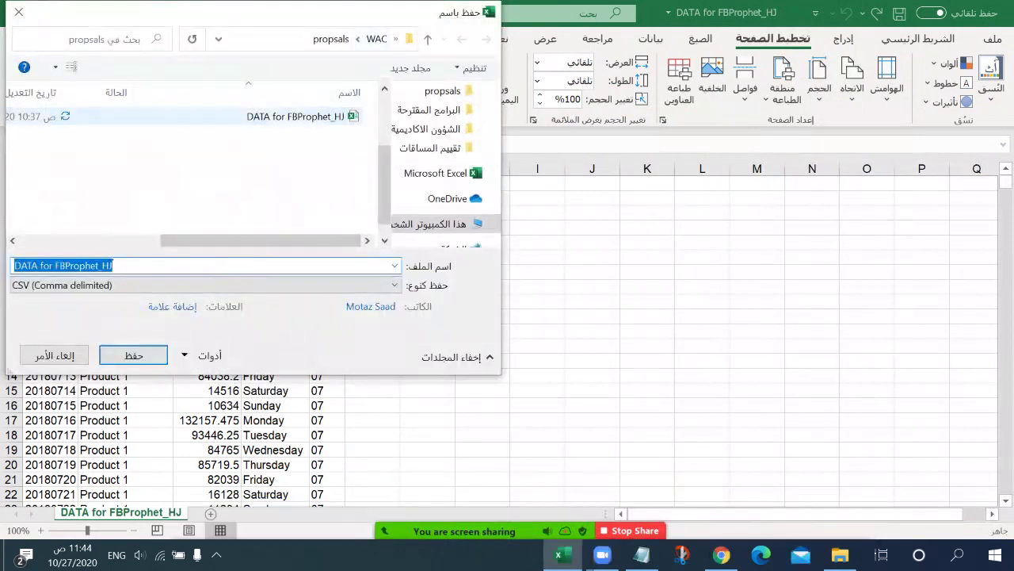
Save 'DATA for FBProphet_HJ' as an Excel Workbook instead of replacing the CSV, then close Excel.
click(199, 285)
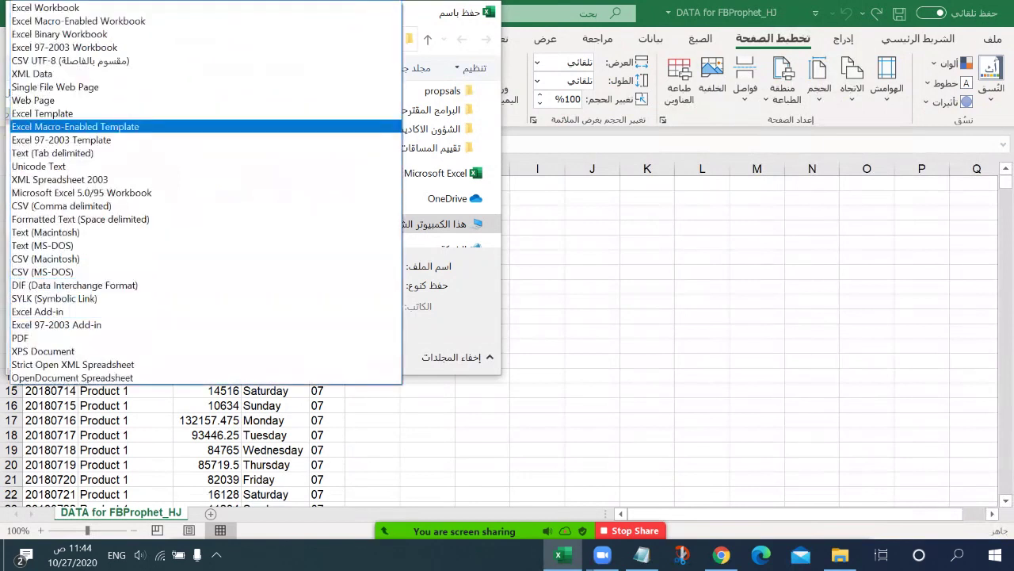
key(Up)
key(Up)
key(Up)
key(Up)
key(Up)
key(Up)
key(Up)
key(Up)
key(Up)
key(Return)
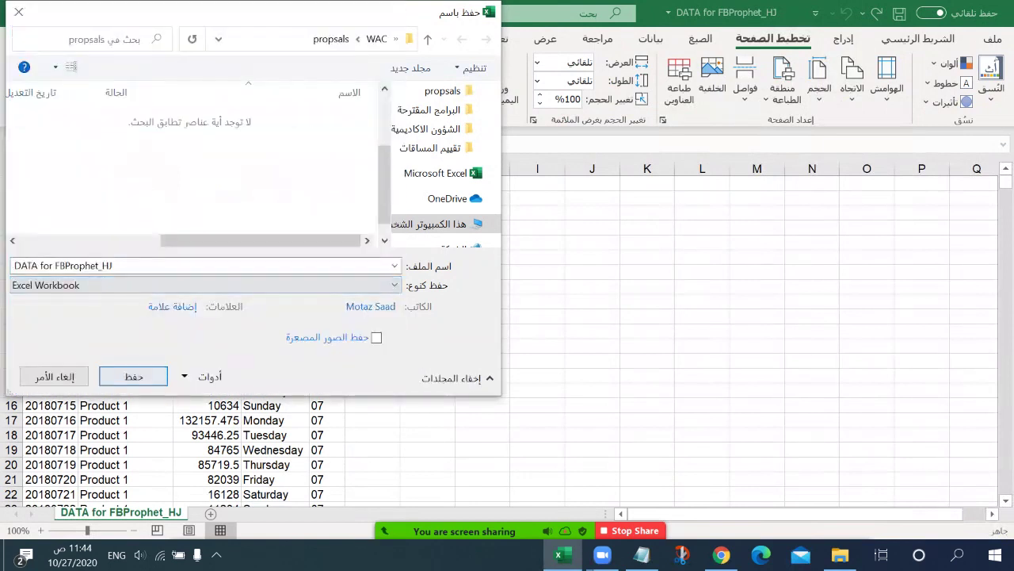
key(Return)
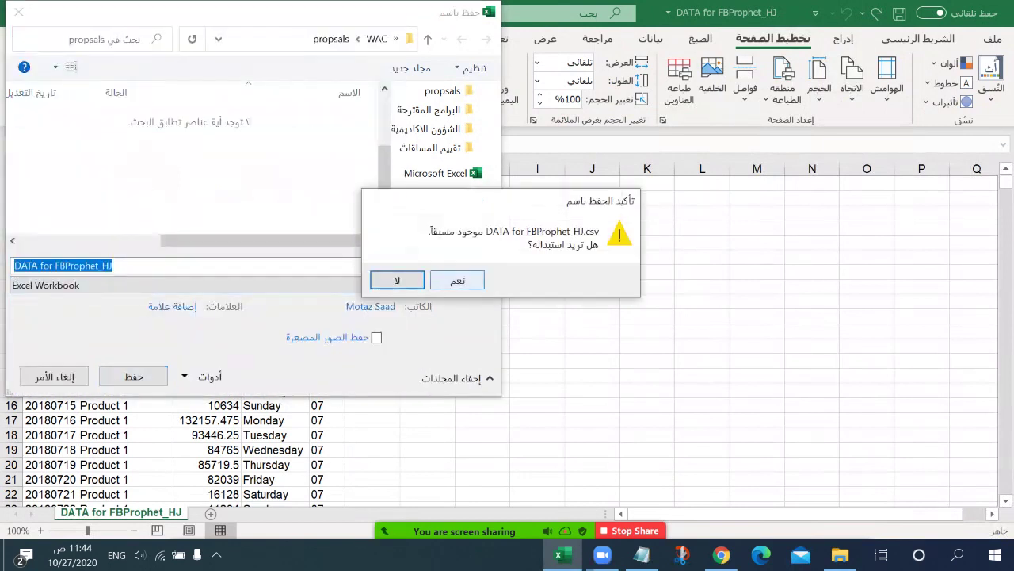
click(397, 280)
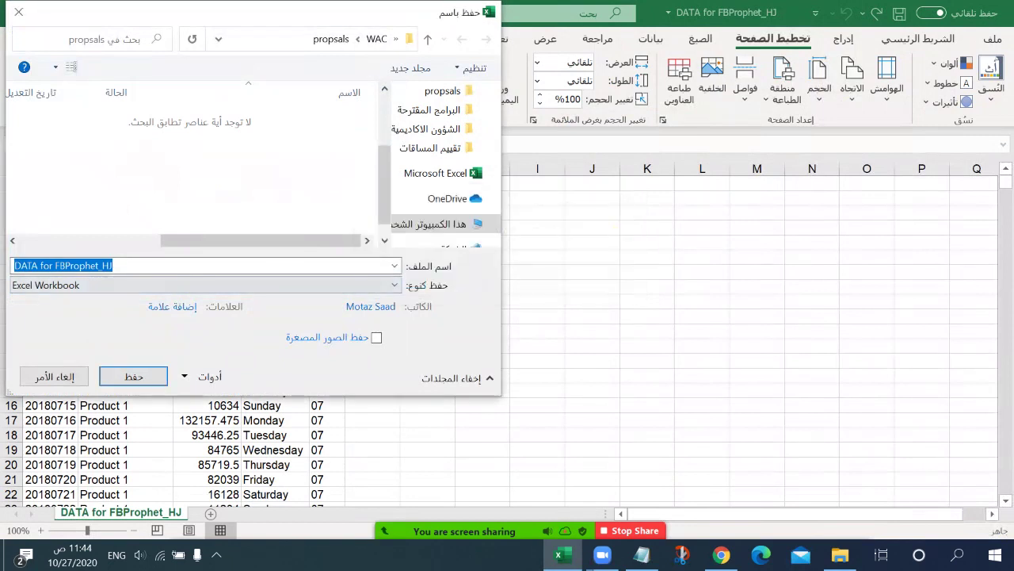
click(357, 39)
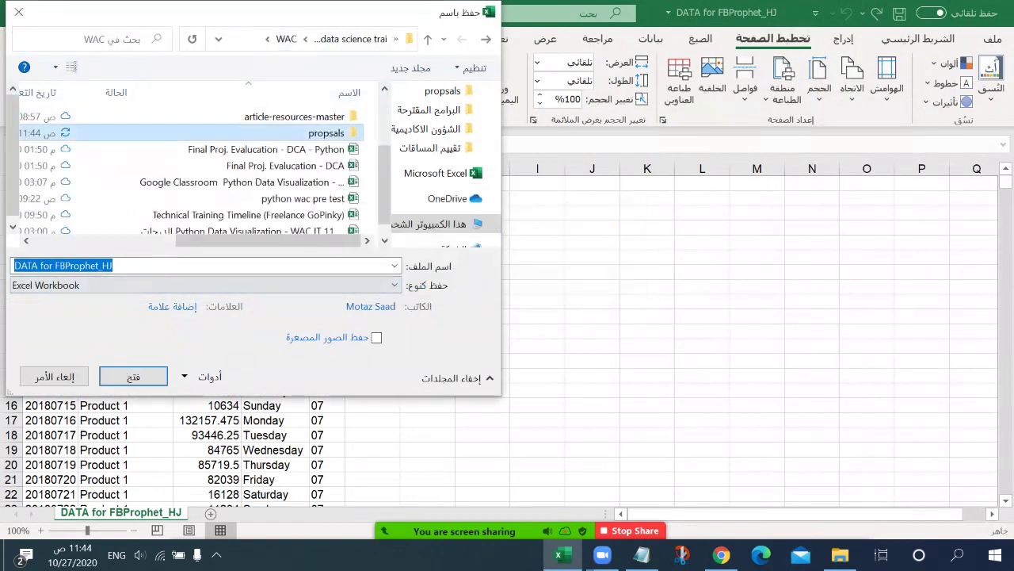
click(234, 133)
click(133, 376)
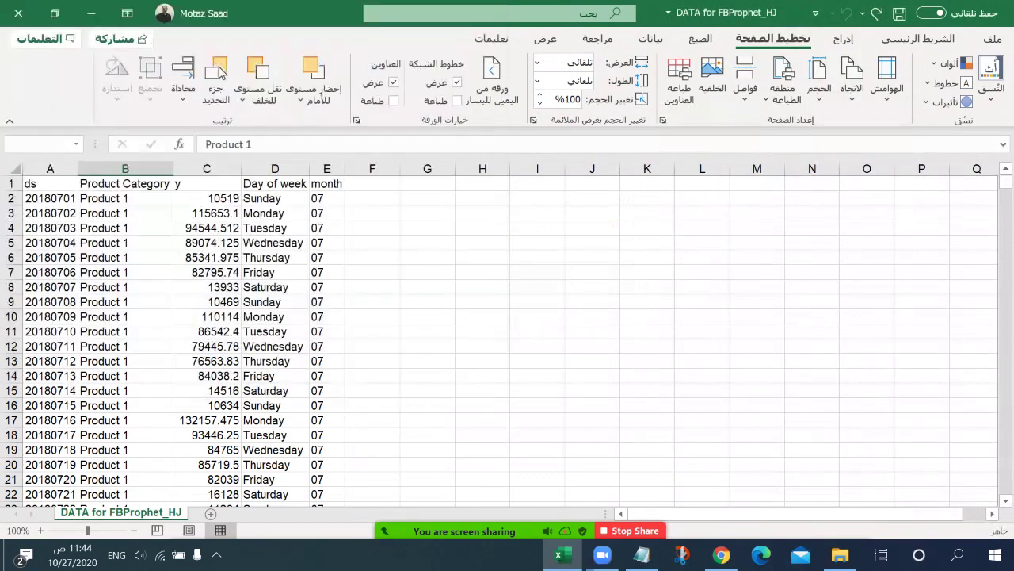
key(alt+F4)
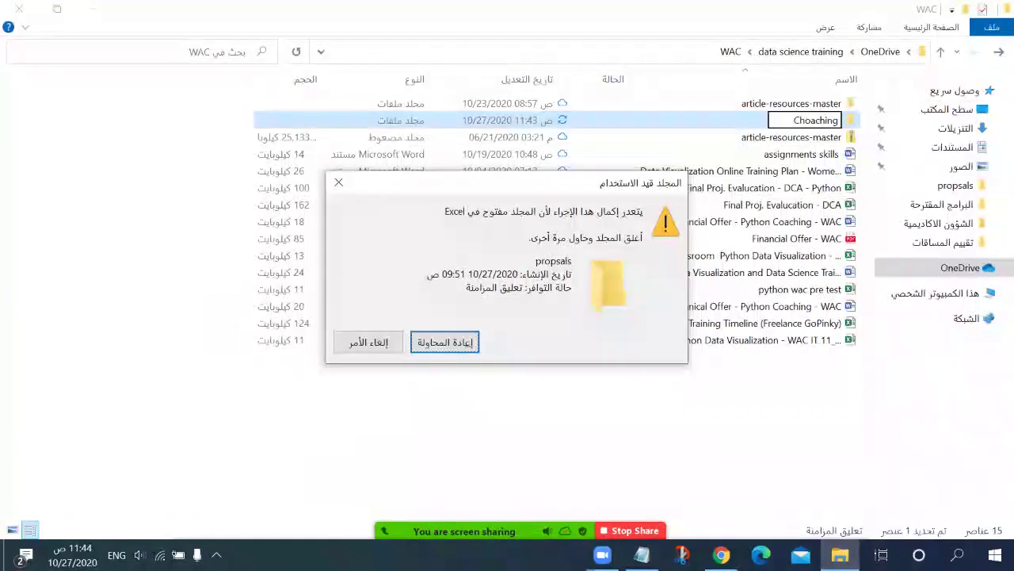
Retry the rename to 'Choaching', open that folder, and select all seven files.
key(Return)
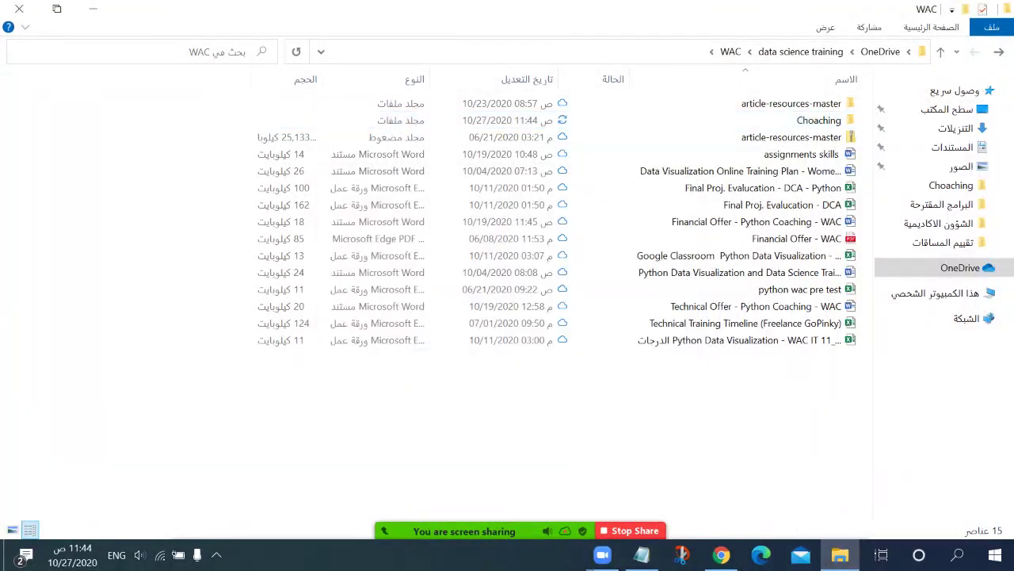
double_click(819, 120)
drag(790, 293, 584, 273)
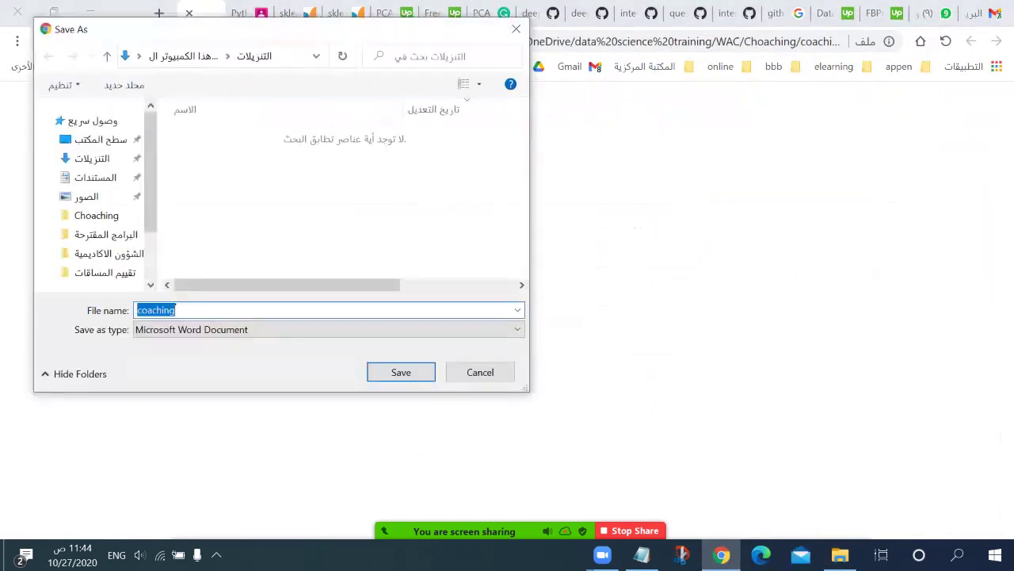
Dismiss Chrome's save dialog and start a new class post, glancing at the attachment options.
click(480, 371)
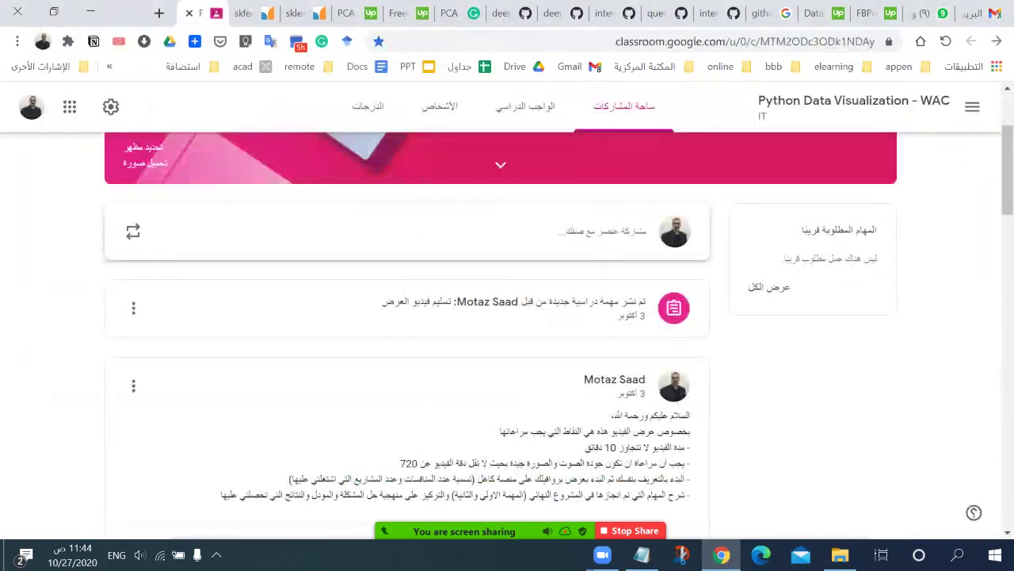
scroll(508, 317, up, 2)
scroll(507, 333, down, 1)
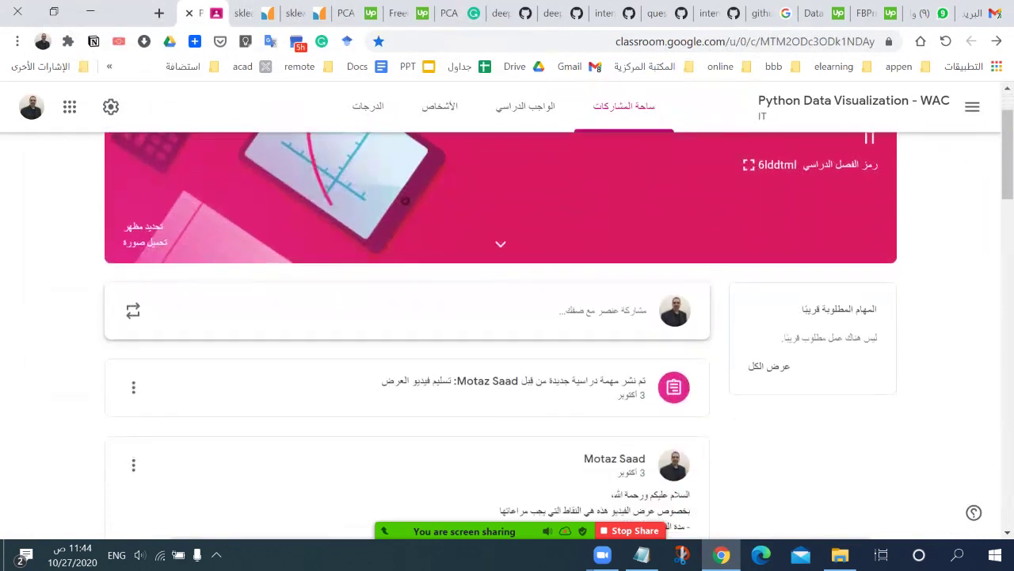
click(603, 310)
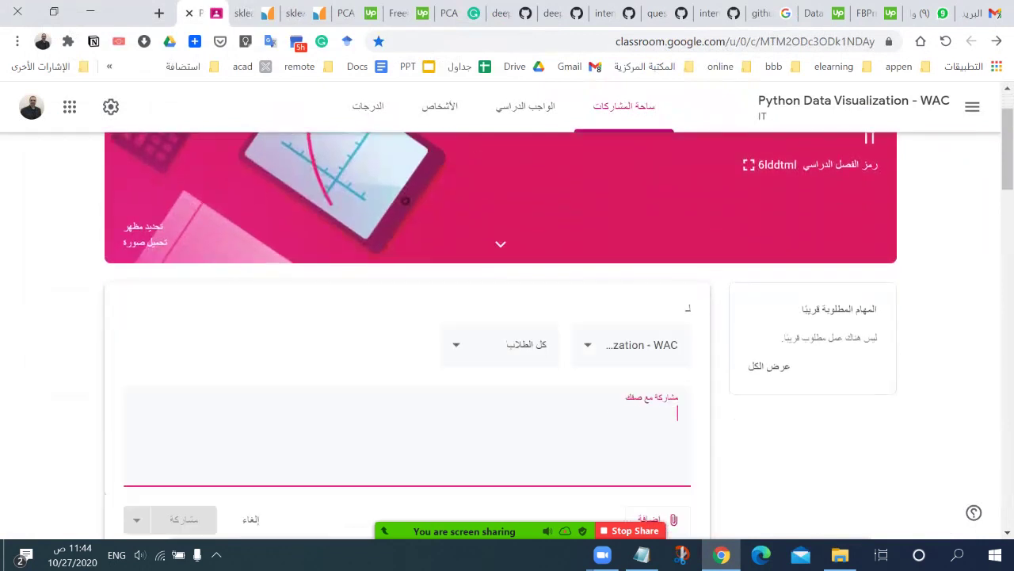
scroll(507, 332, down, 2)
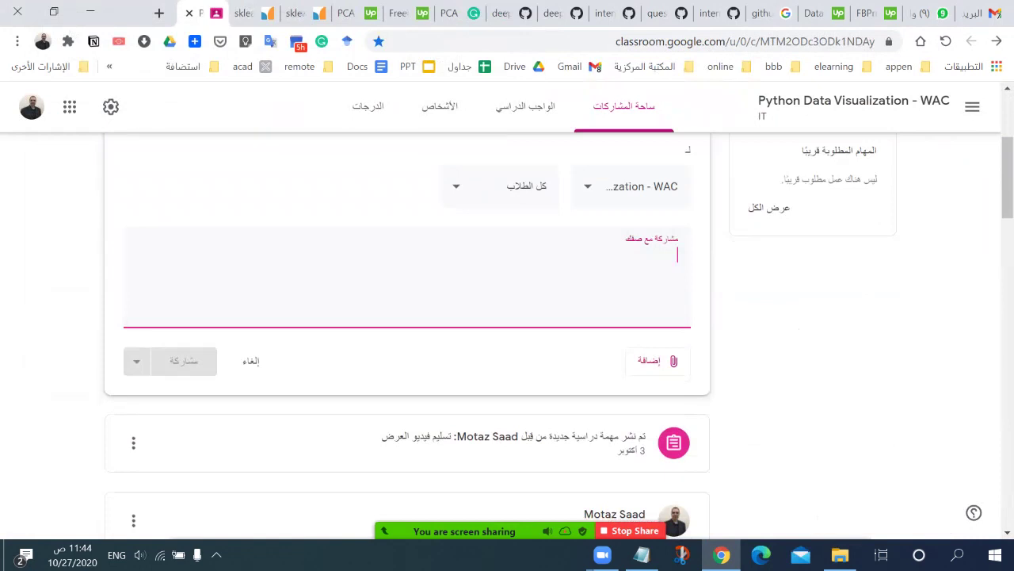
click(655, 360)
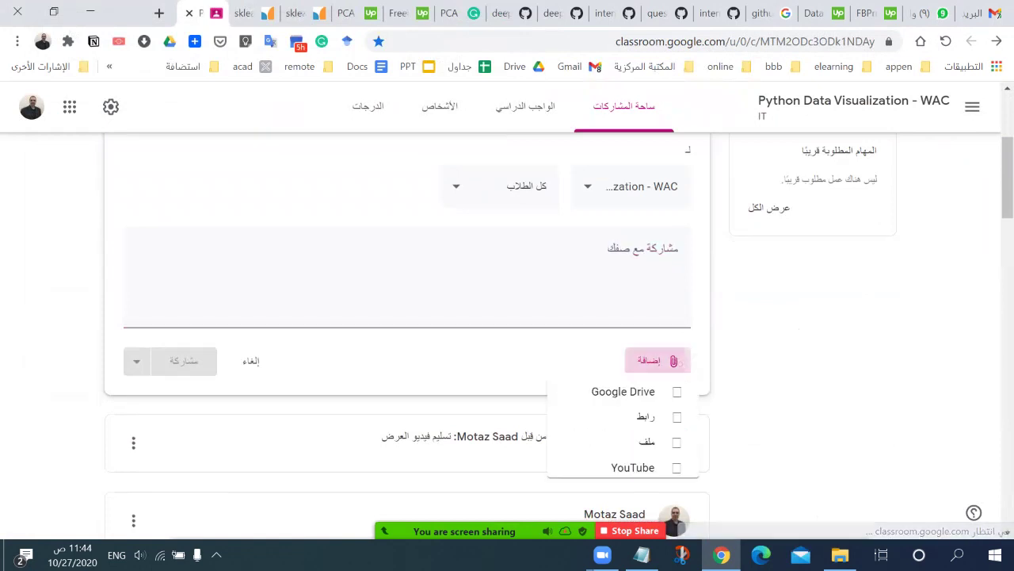
key(Down)
key(Down)
key(Down)
key(Up)
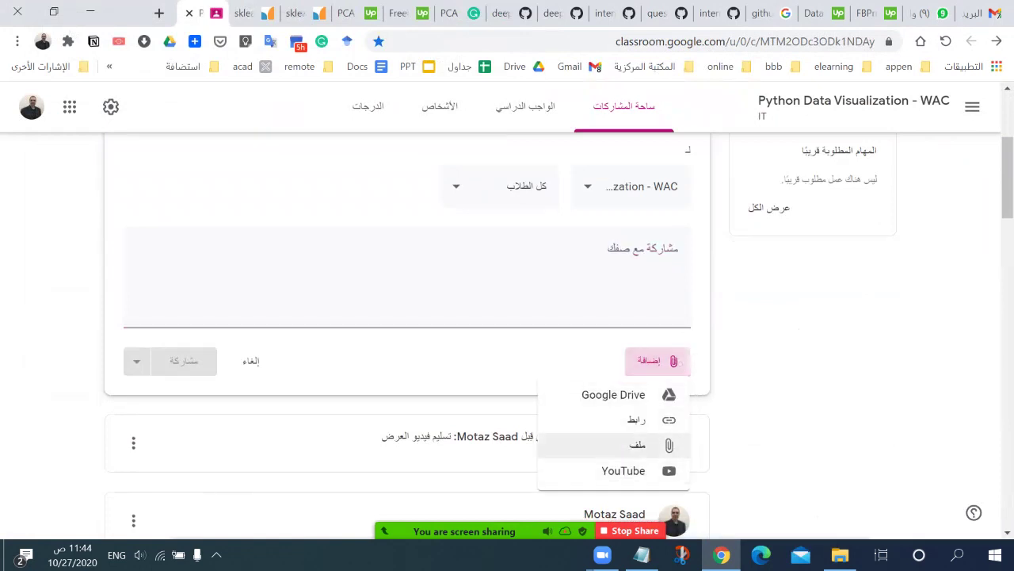
key(Escape)
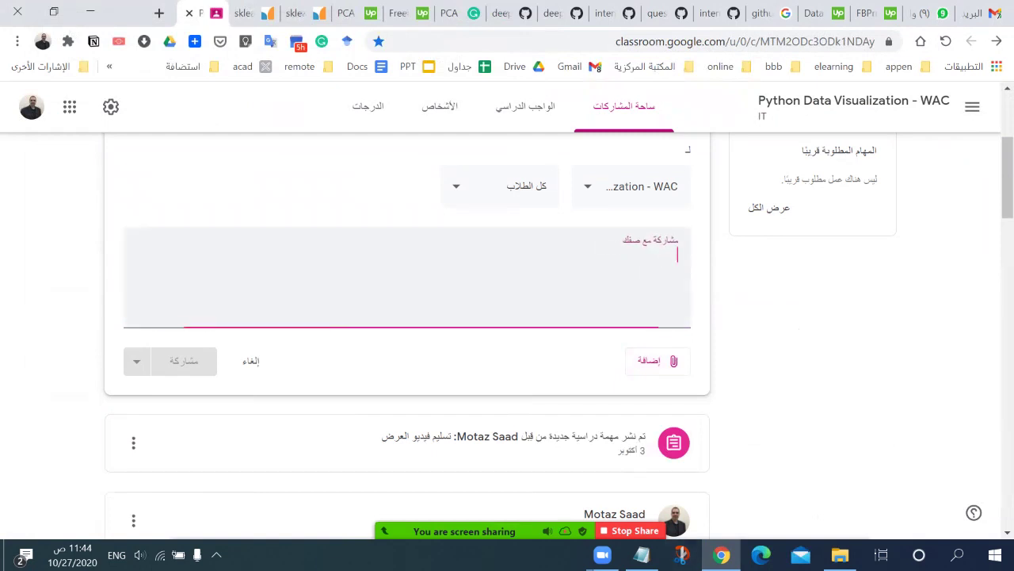
Write 'some project proposals' in the post, then drag the seven Choaching files toward it.
text(so)
key(BackSpace)
key(BackSpace)
text(some propject)
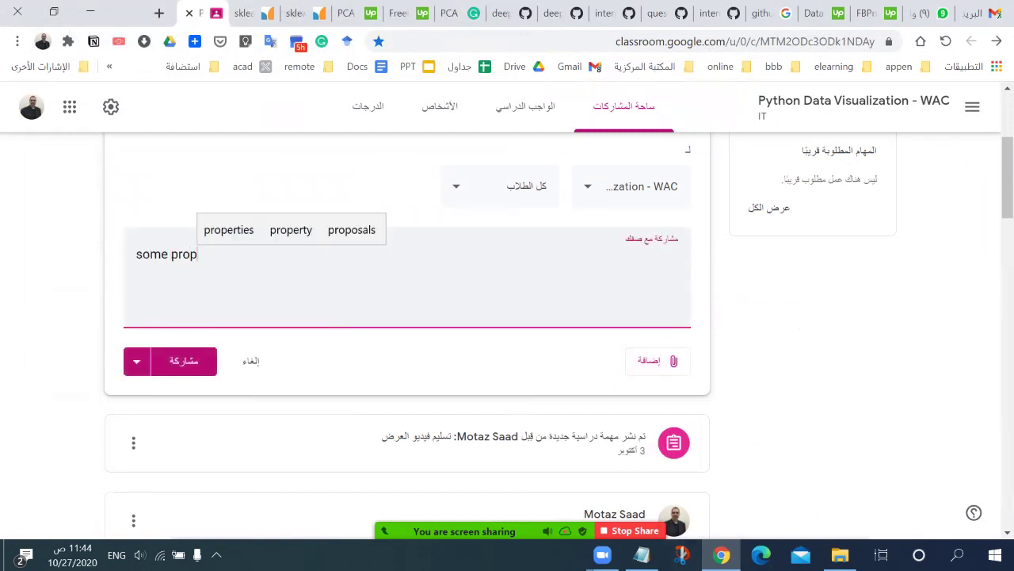
key(BackSpace)
key(BackSpace)
key(BackSpace)
key(BackSpace)
key(BackSpace)
key(BackSpace)
text(ject propsals)
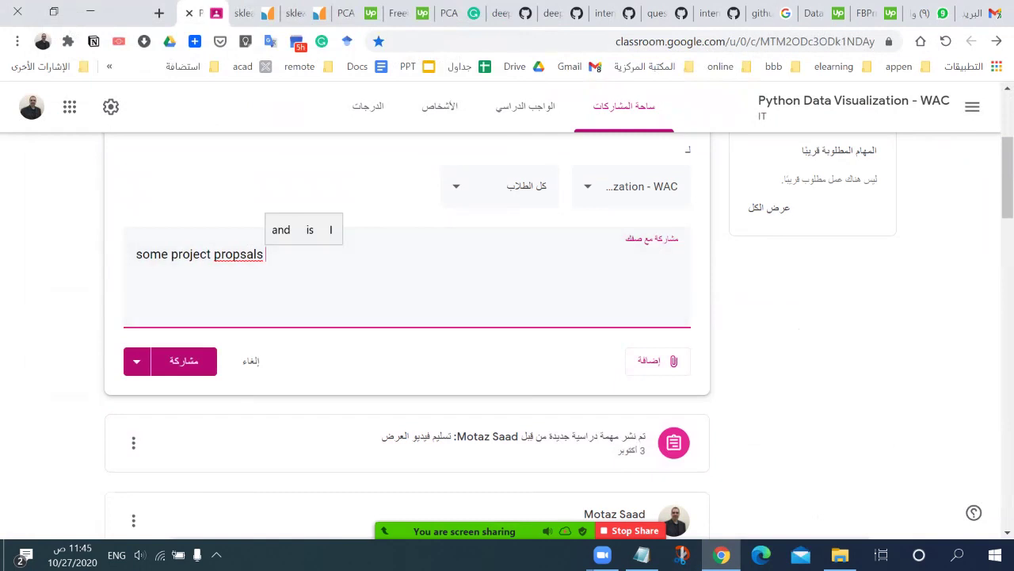
right_click(230, 255)
click(444, 228)
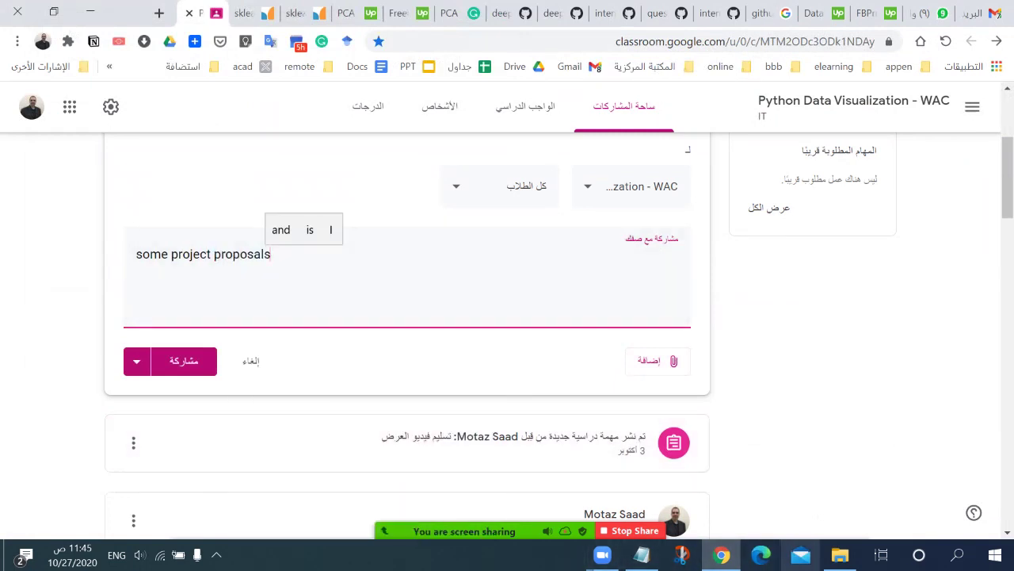
click(840, 555)
drag(792, 187, 715, 16)
Upload the seven Choaching folder files to the 'some project proposals' post and publish it.
click(653, 360)
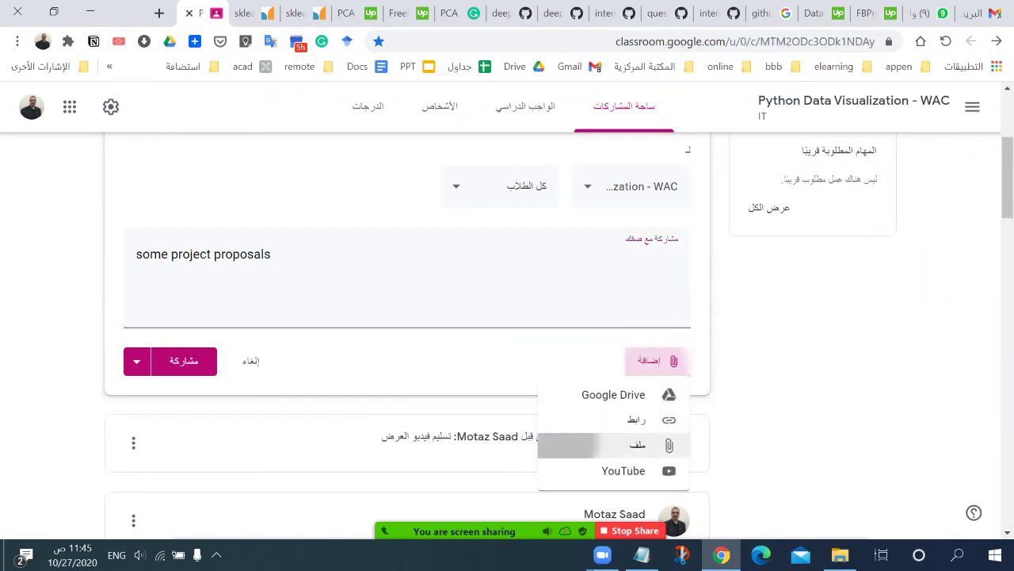
click(626, 446)
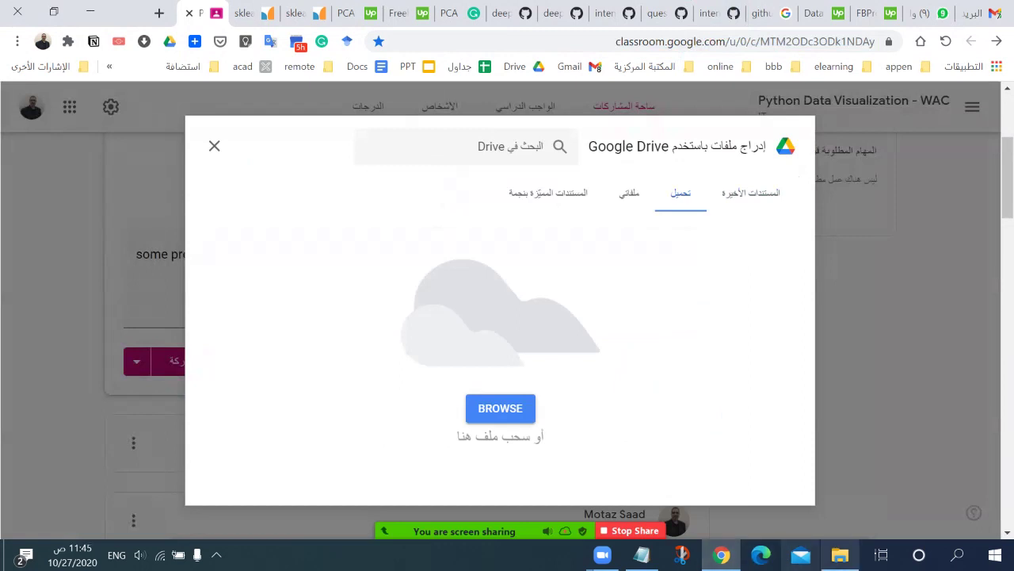
click(840, 555)
drag(773, 153, 565, 282)
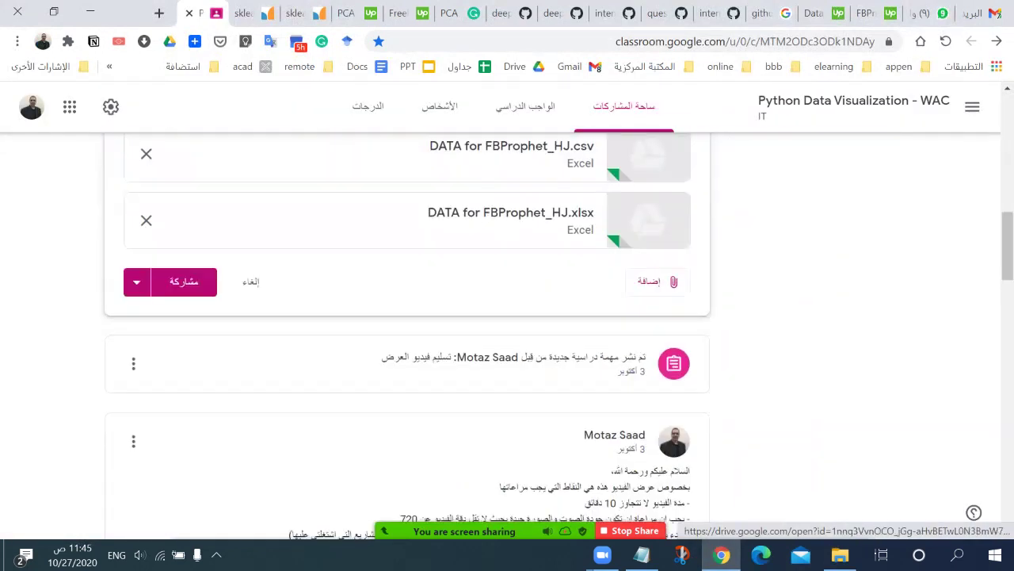
click(183, 281)
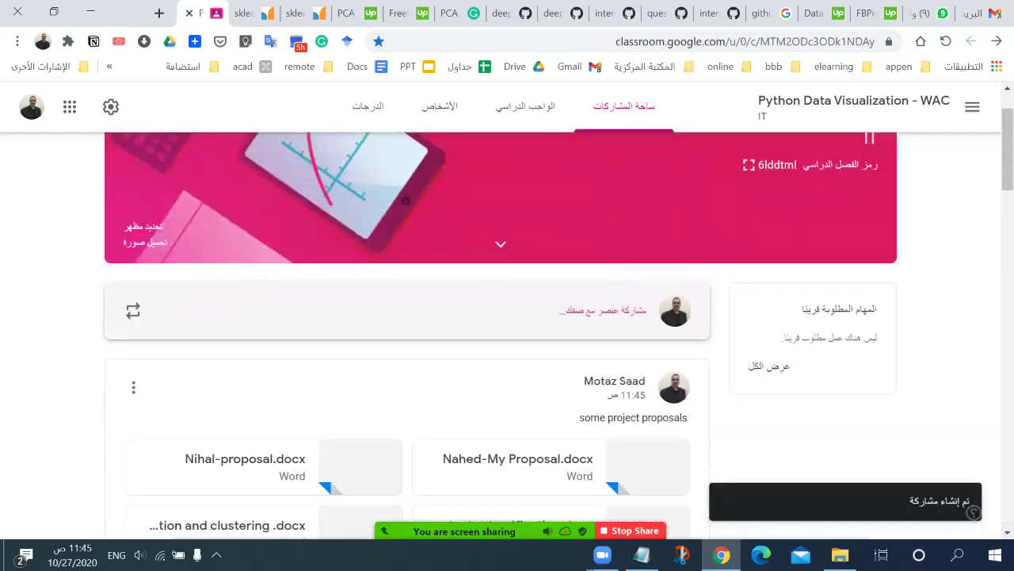
Scroll the class stream to check the 'some project proposals' post and its seven attached files.
scroll(406, 317, down, 3)
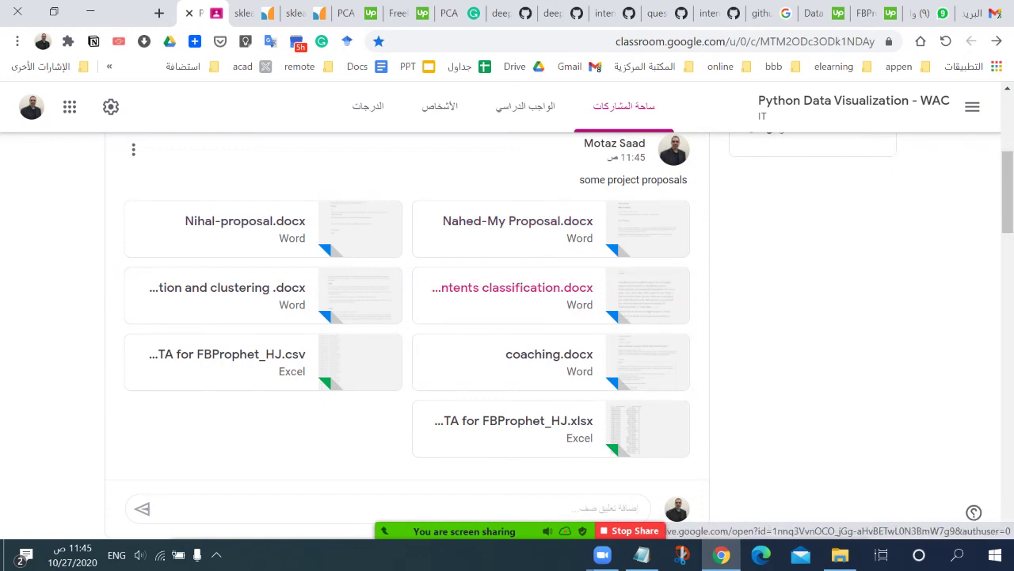
scroll(515, 293, up, 3)
scroll(508, 317, up, 2)
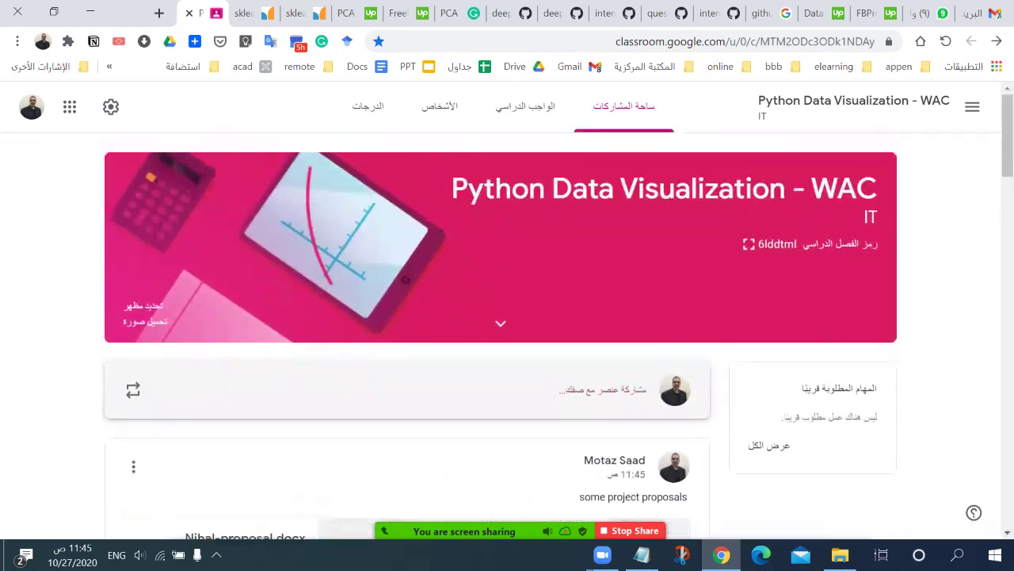
scroll(507, 317, down, 10)
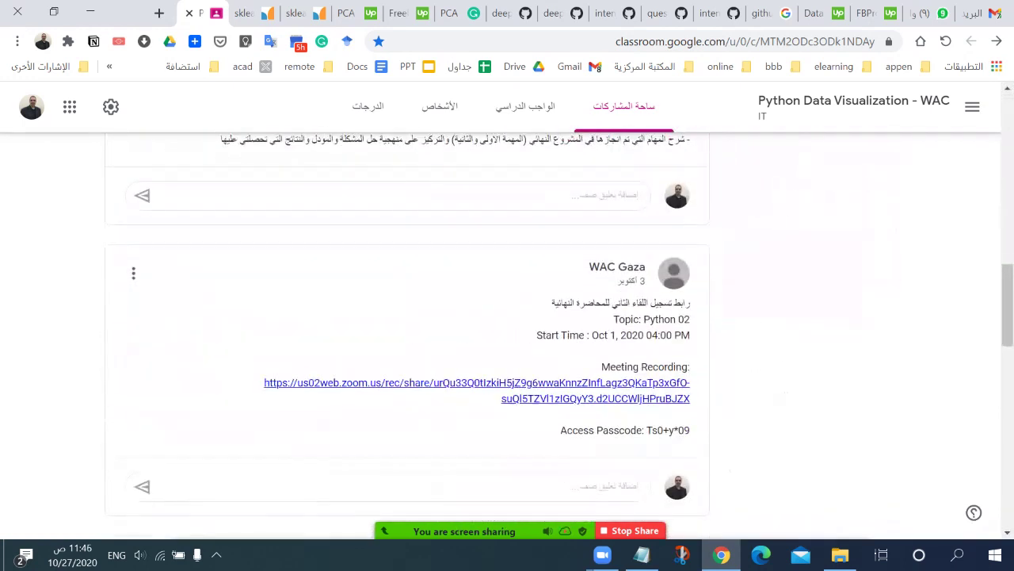
scroll(507, 317, up, 10)
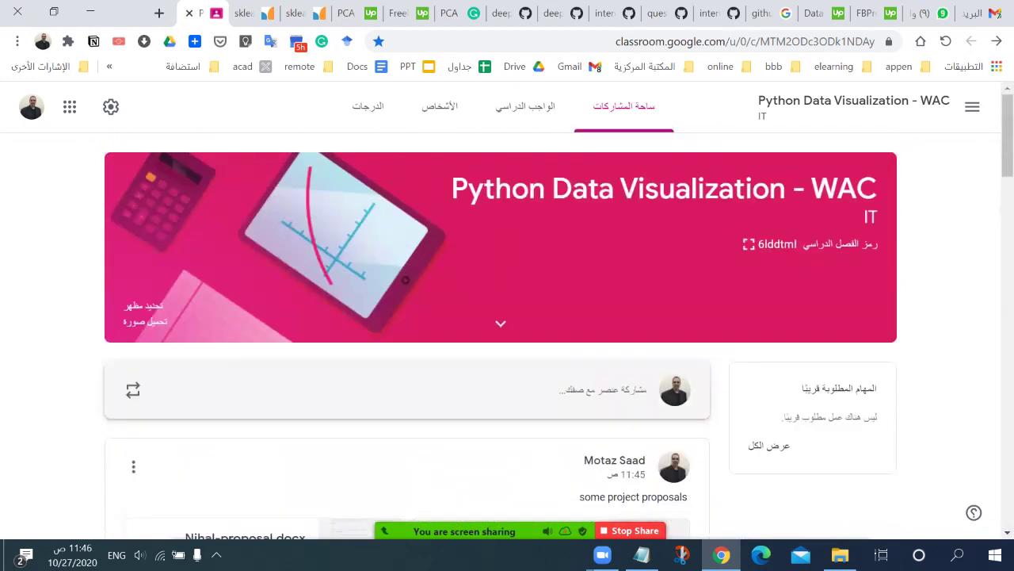
mouse_move(464, 530)
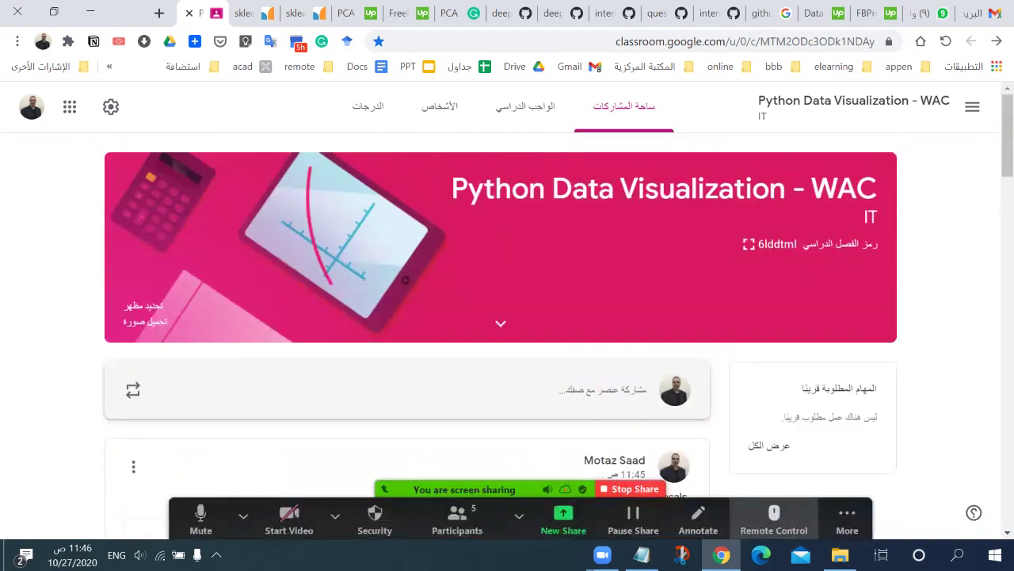
click(847, 519)
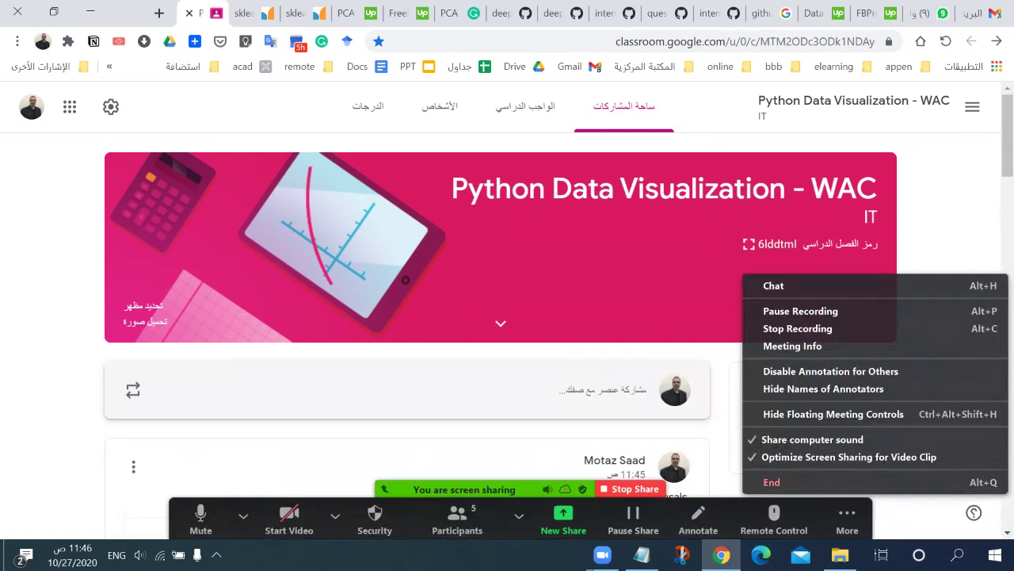
key(Escape)
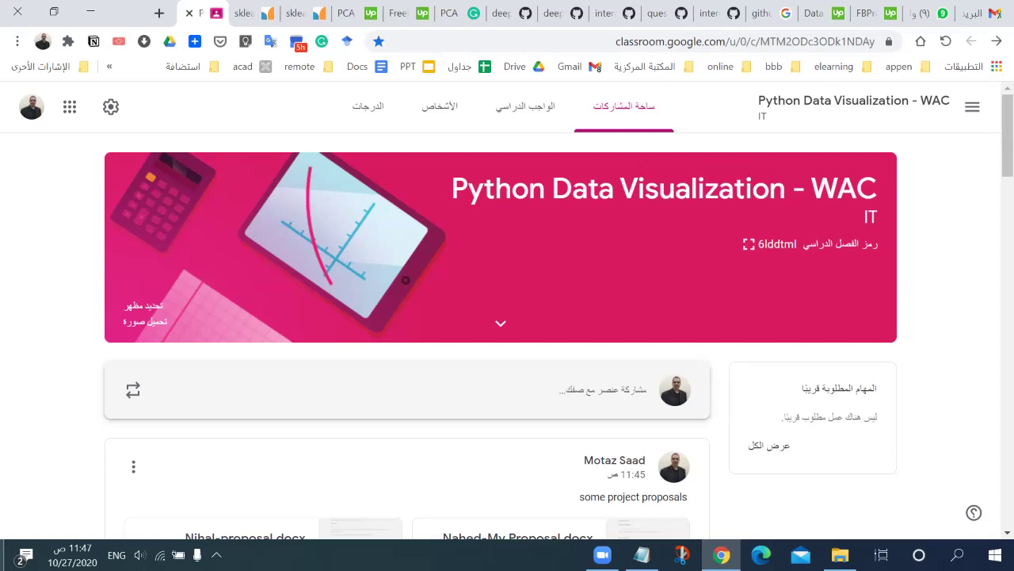
Open the coaching document from the Choaching folder and select the 'writing a proposal' line.
key(alt+Tab)
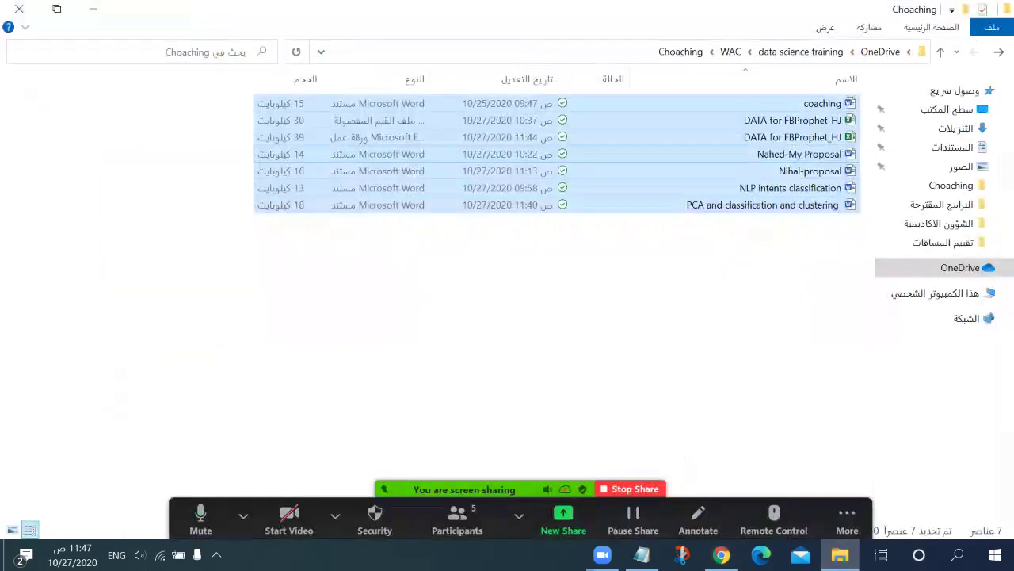
double_click(822, 103)
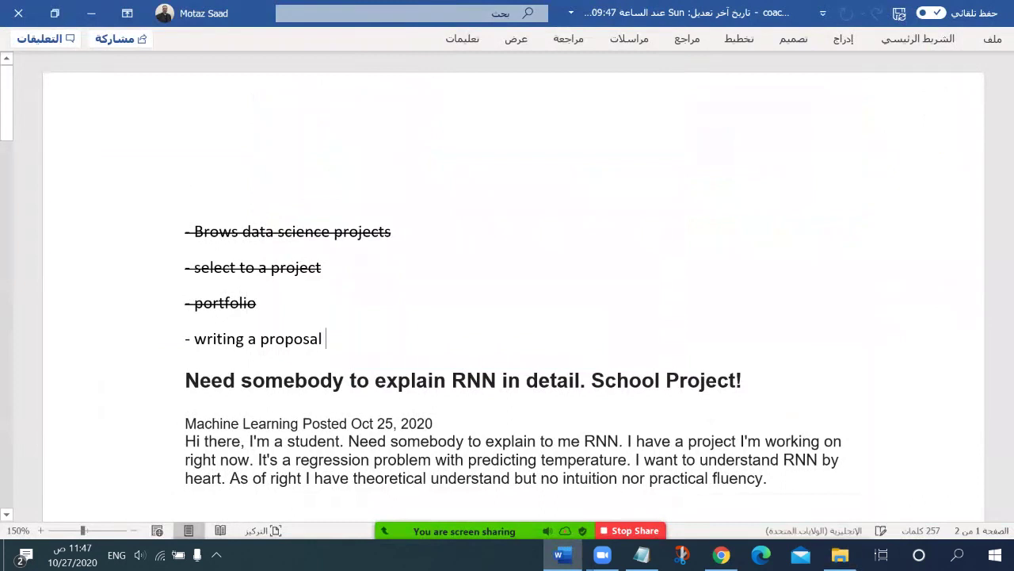
triple_click(253, 338)
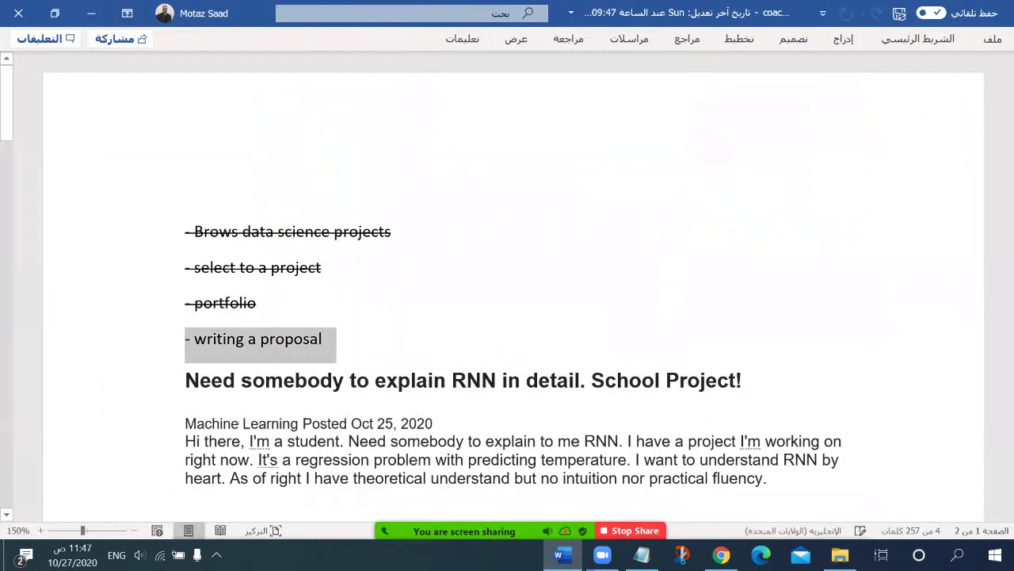
scroll(507, 317, down, 2)
scroll(507, 317, down, 1)
scroll(507, 317, down, 5)
scroll(507, 317, up, 5)
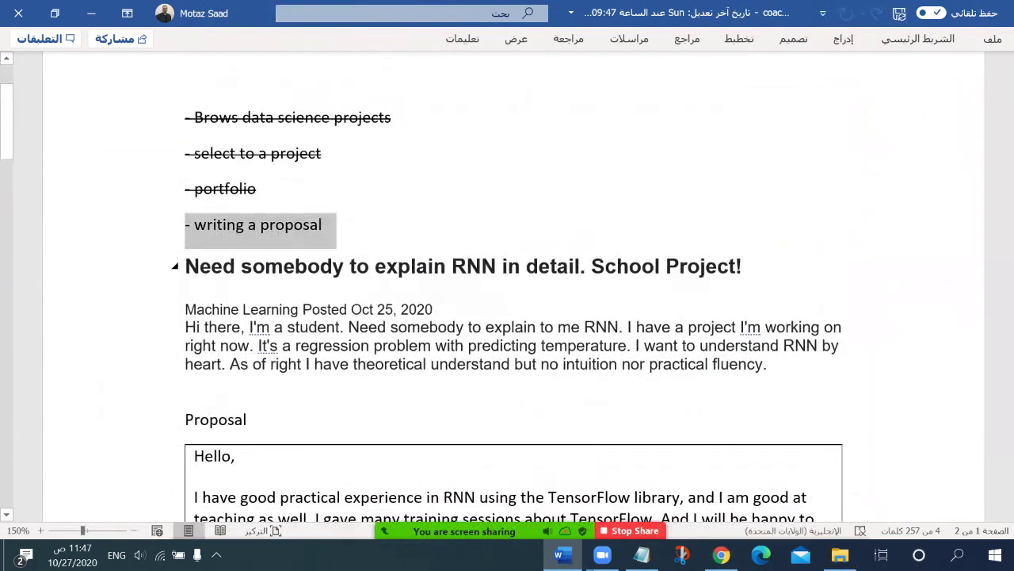
Extend the selection through the milestone notes and dashed line, cut it, and close coaching.
key(shift+Down)
key(shift+Down)
key(shift+Down)
key(shift+Down)
key(shift+Down)
key(shift+Down)
key(shift+Down)
key(shift+Down)
key(shift+Down)
key(shift+Down)
key(shift+Down)
key(shift+Down)
key(shift+Down)
key(shift+Down)
key(shift+Down)
key(shift+Down)
key(shift+Down)
key(shift+Down)
key(shift+Down)
key(shift+Down)
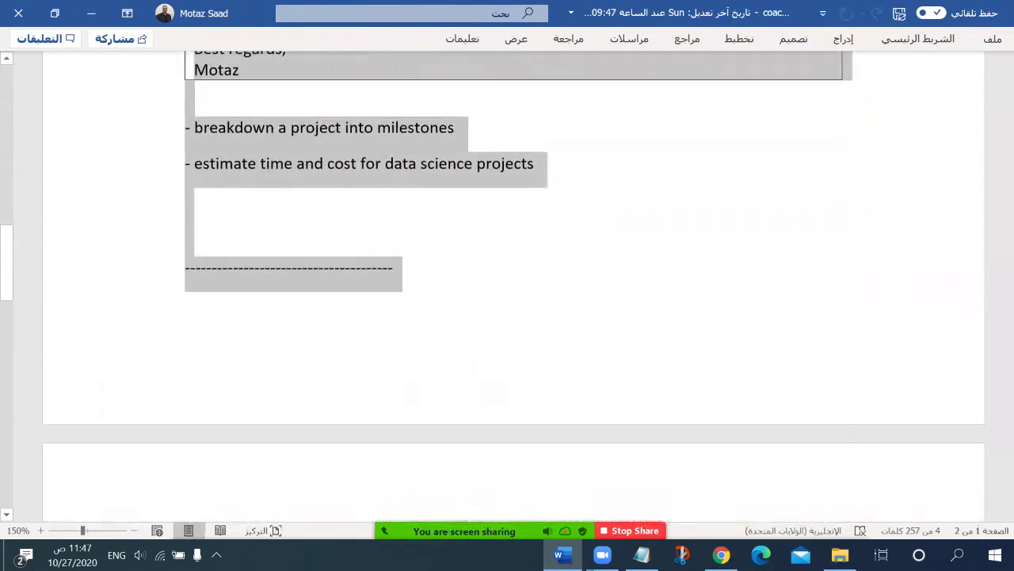
key(shift+Down)
key(shift+Down)
key(shift+Down)
key(shift+Down)
key(shift+Down)
key(shift+Down)
key(shift+Down)
key(shift+Down)
key(shift+Down)
key(shift+Down)
key(shift+Down)
key(shift+Down)
key(shift+Down)
key(shift+Down)
key(shift+Up)
key(shift+Up)
key(shift+Up)
key(shift+Up)
key(shift+Up)
key(shift+Up)
key(shift+Up)
key(shift+Up)
key(shift+Up)
key(shift+Up)
key(shift+Up)
key(shift+Up)
key(shift+Up)
key(shift+Up)
key(shift+Up)
key(shift+Up)
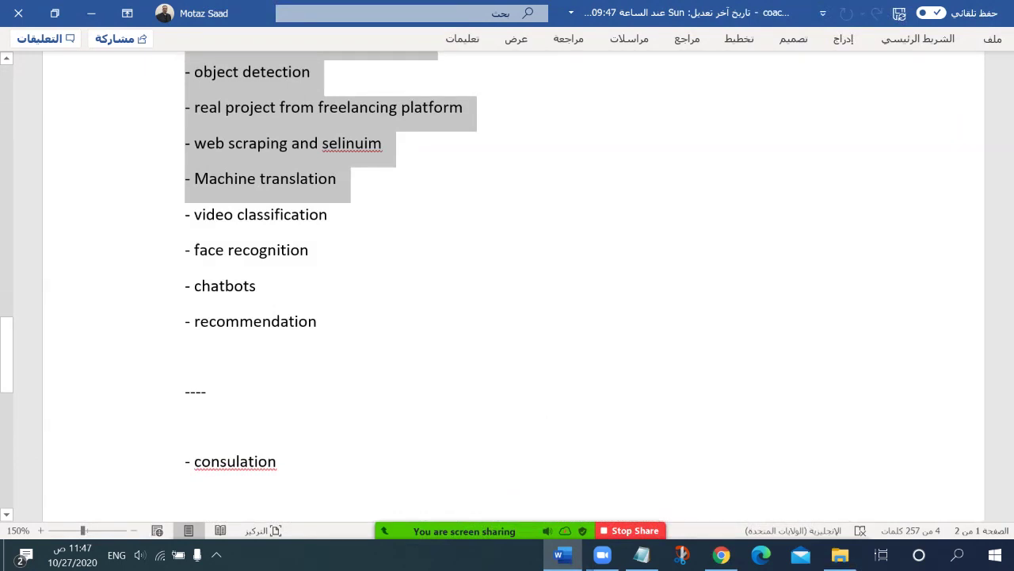
key(shift+Up)
key(shift+Up)
key(shift+Up)
key(shift+Up)
key(shift+Down)
key(shift+Down)
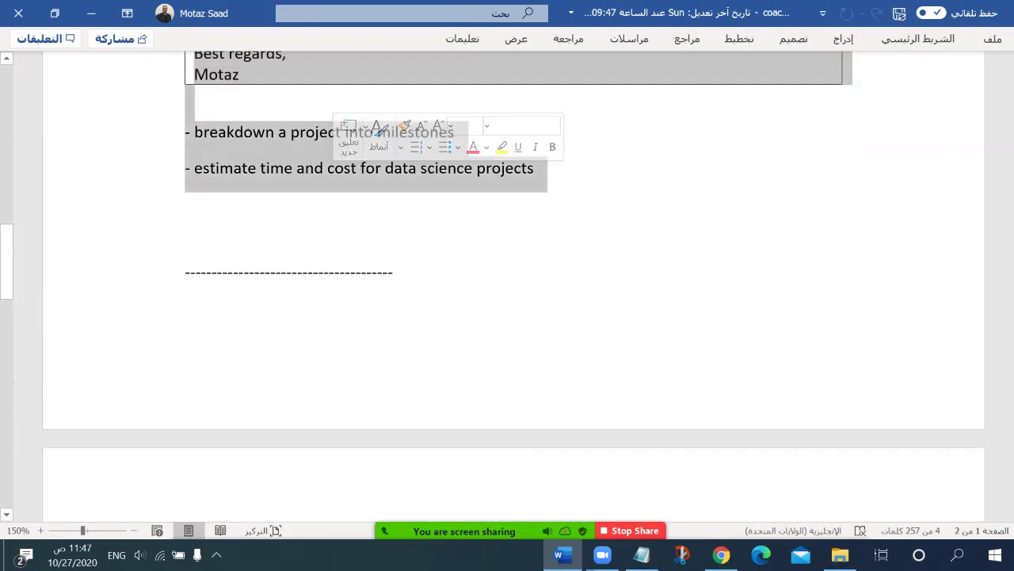
key(shift+Down)
key(shift+Down)
key(shift+Down)
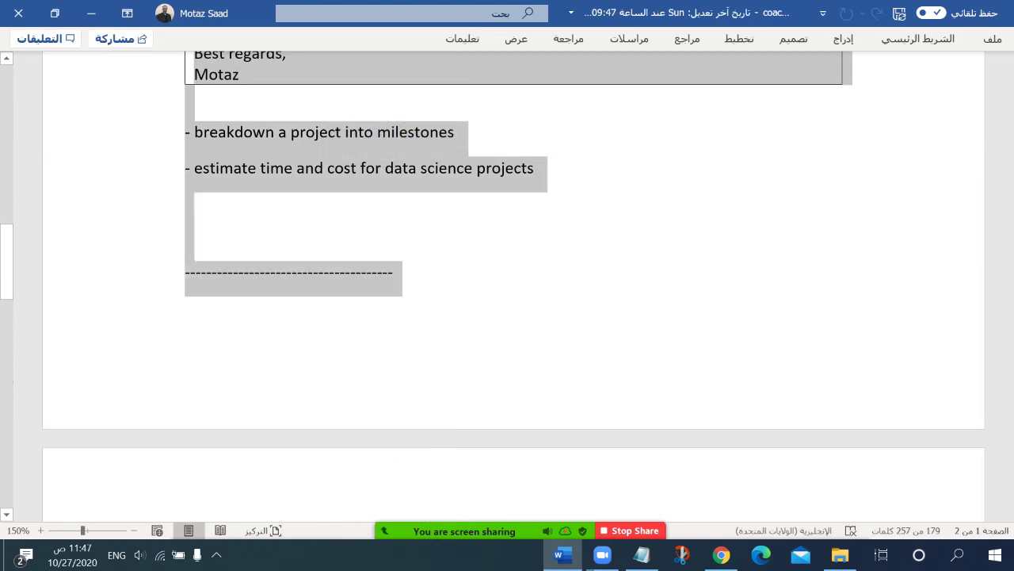
key(Delete)
scroll(507, 286, up, 5)
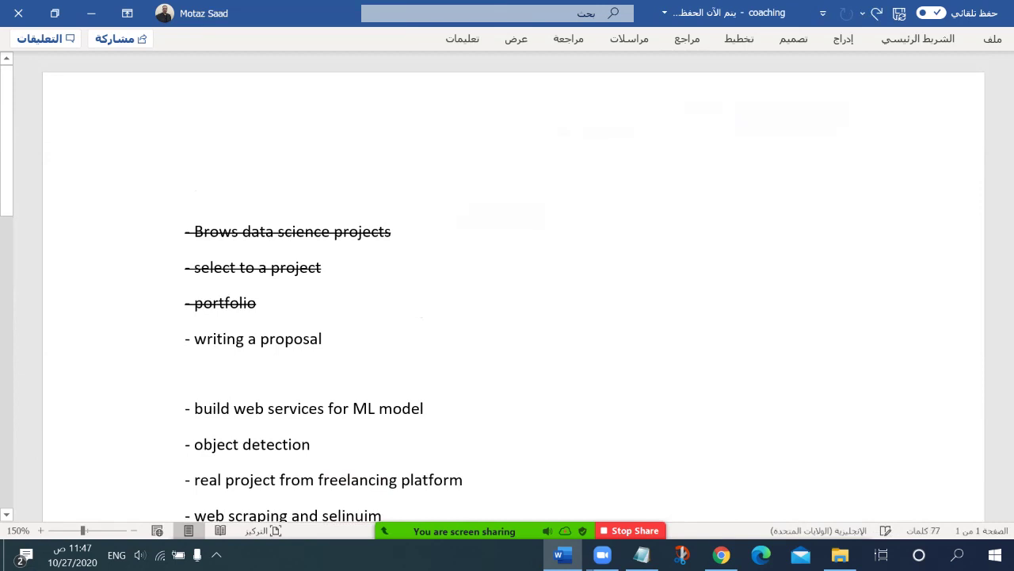
click(17, 12)
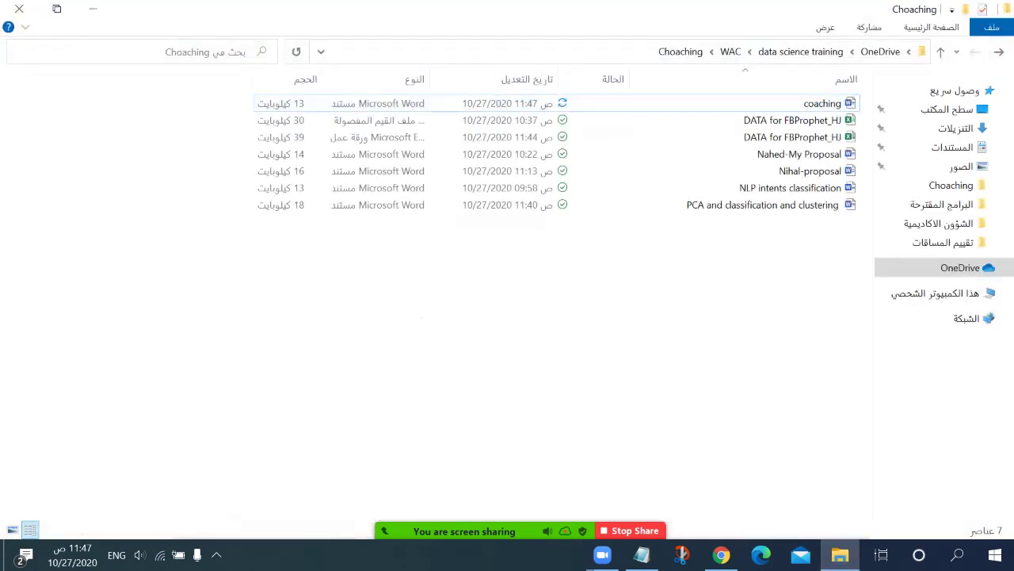
Create a new Rich Text Document named 'ML teacher' in the Choaching folder.
right_click(696, 238)
mouse_move(666, 505)
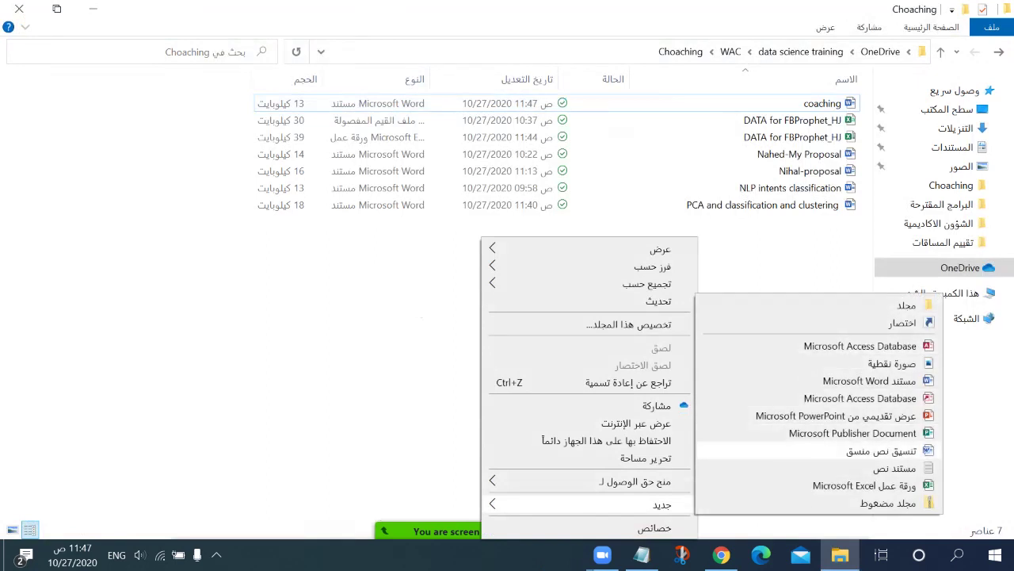
click(876, 450)
text(ML)
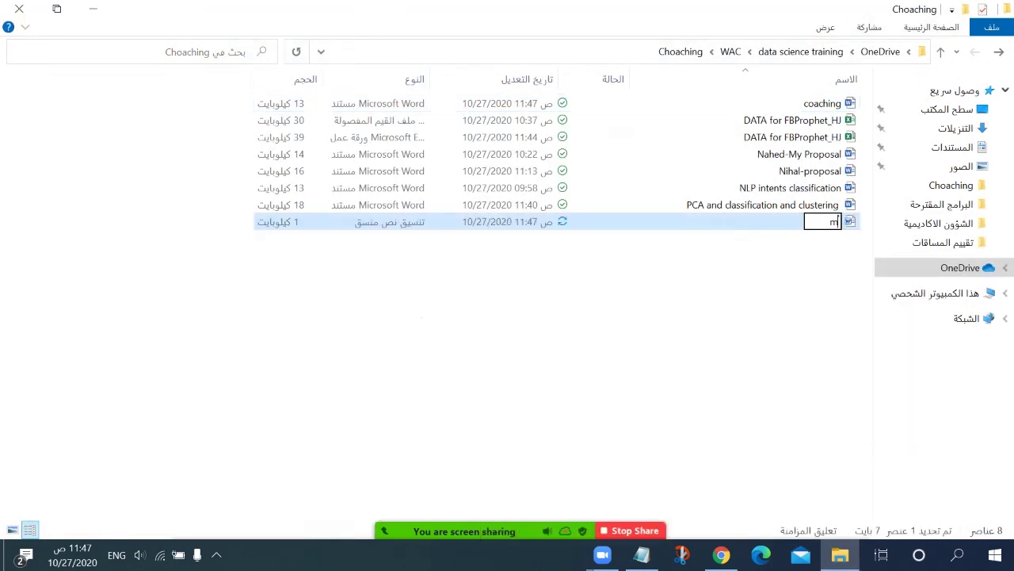
text( teacher)
key(Return)
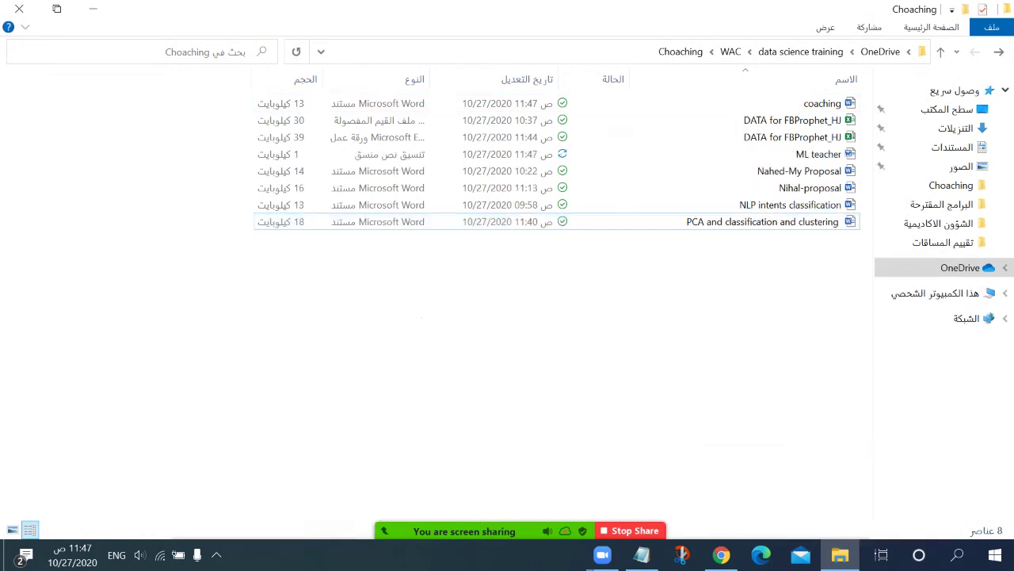
Paste the cut RNN job post and proposal into ML teacher, close it, and reopen coaching.
key(Up)
key(Up)
key(Up)
key(Up)
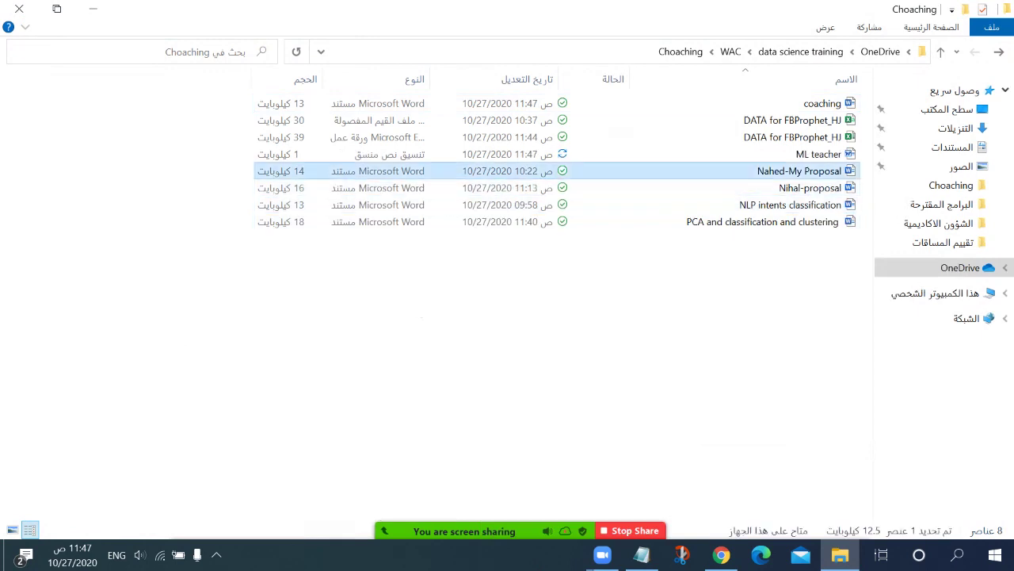
key(Return)
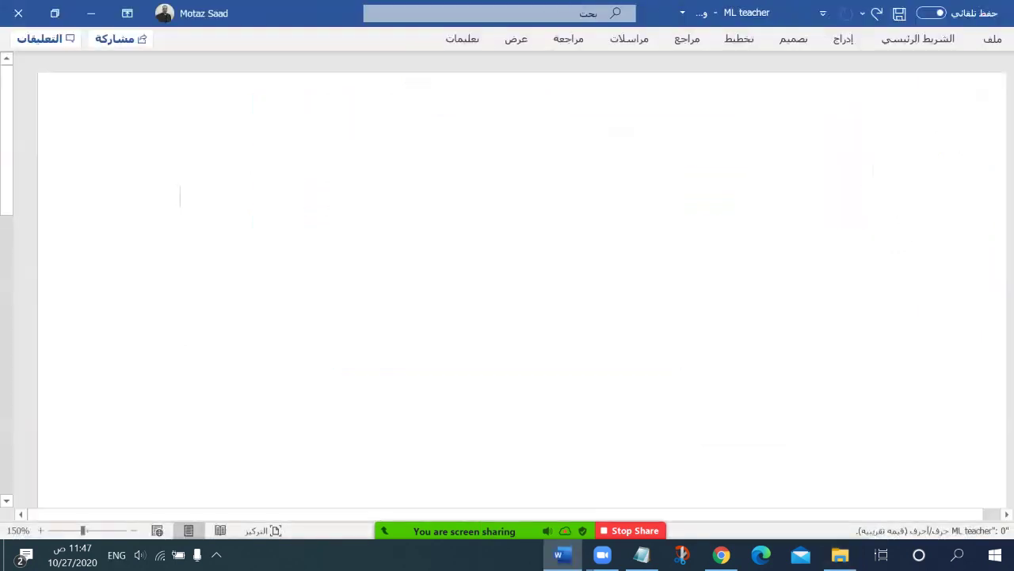
key(ctrl+End)
key(ctrl+Home)
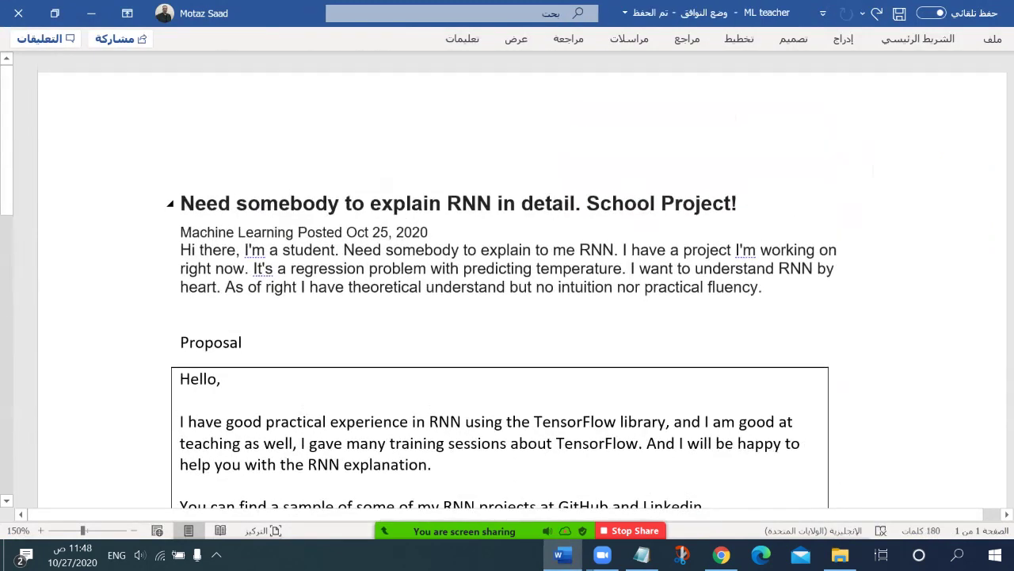
click(18, 13)
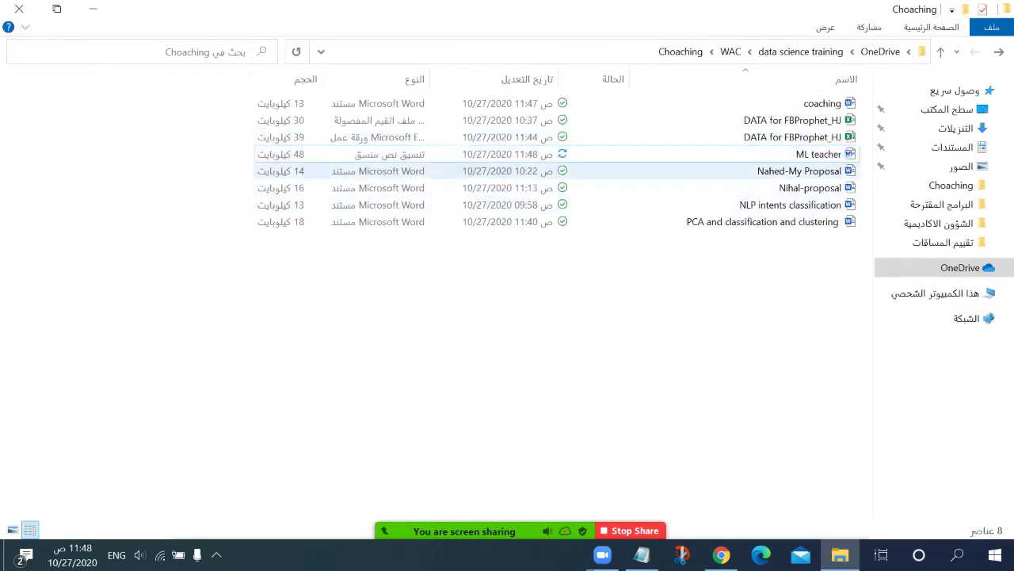
double_click(822, 103)
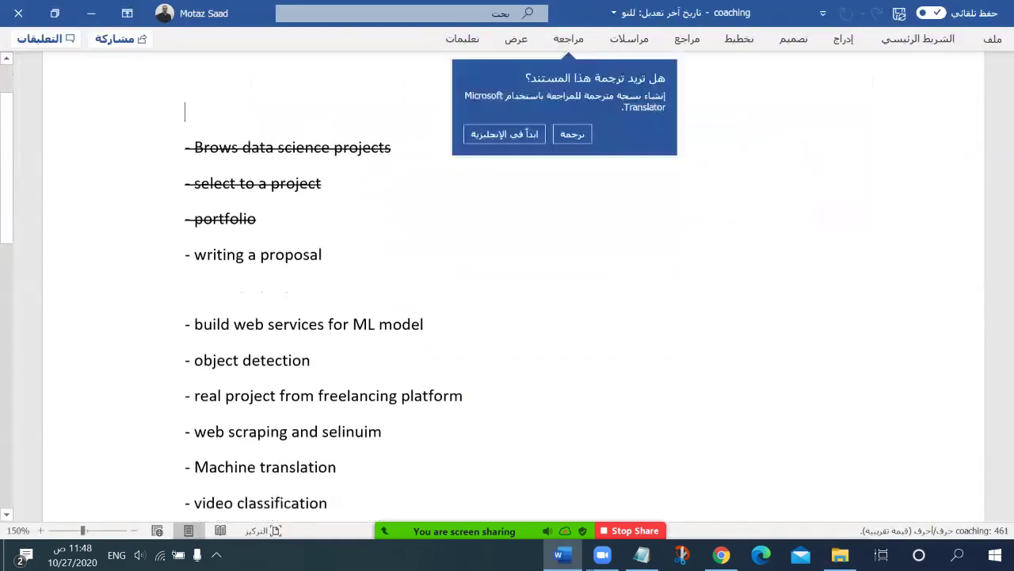
Select the '- writing a proposal' checklist line in coaching, then switch to Google Classroom.
triple_click(254, 225)
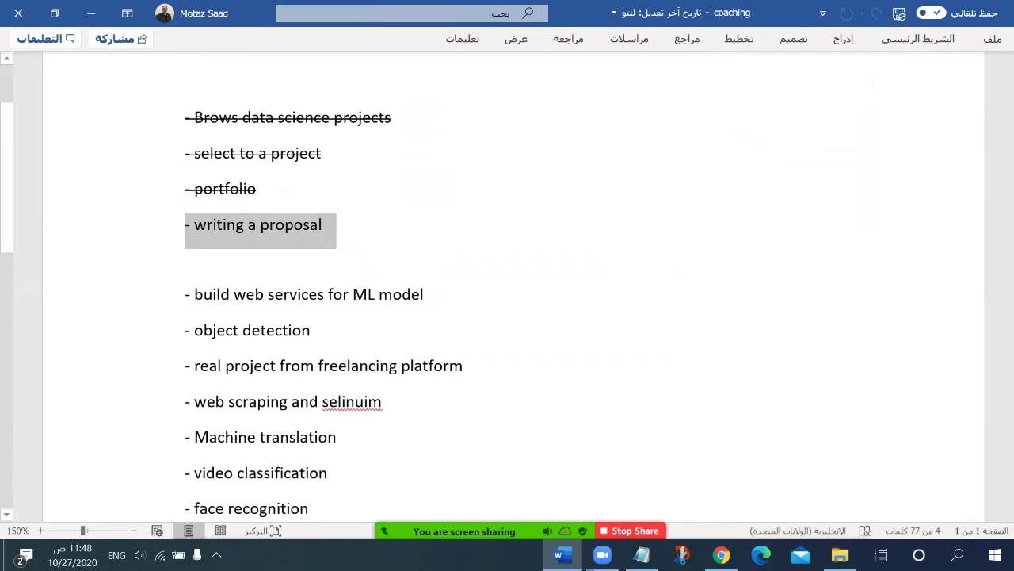
key(alt+Tab)
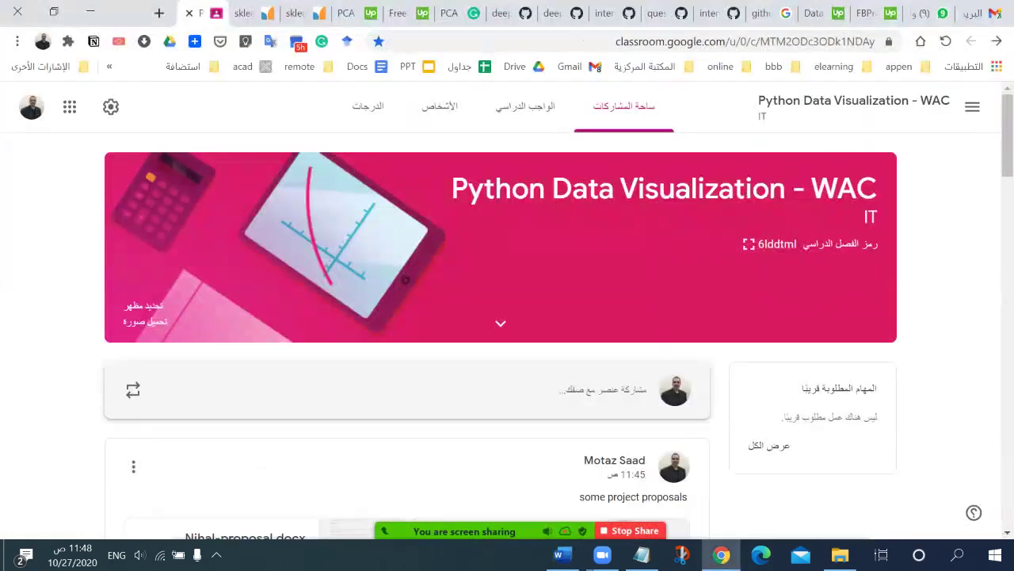
Open the Classwork page of the Python Data Visualization class.
click(525, 106)
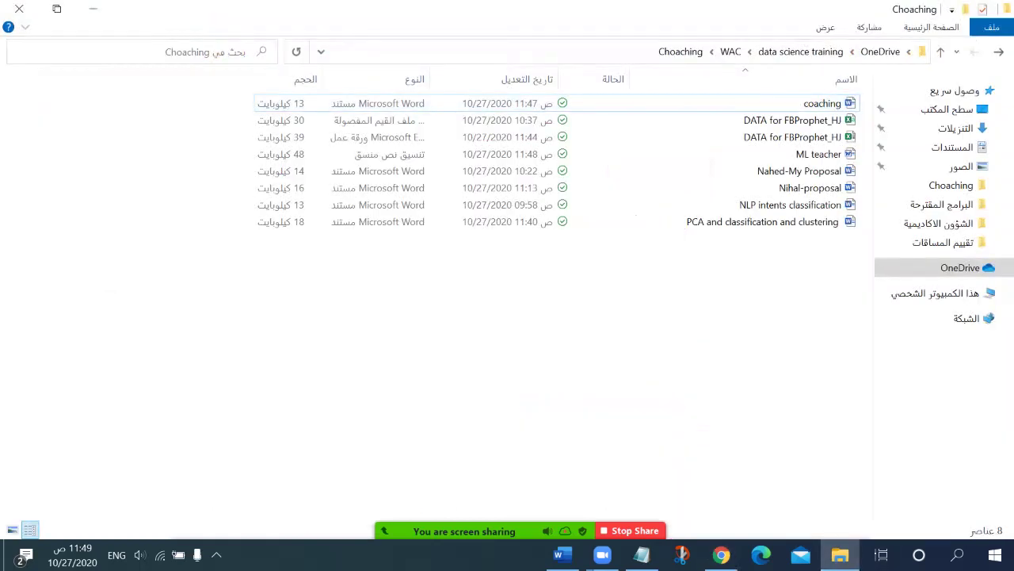
Add a new Microsoft Word Document via the folder menu, name it 'project propsal template', and open it.
key(shift+F10)
key(Up)
key(Up)
key(Left)
key(Down)
key(Down)
key(Down)
key(Down)
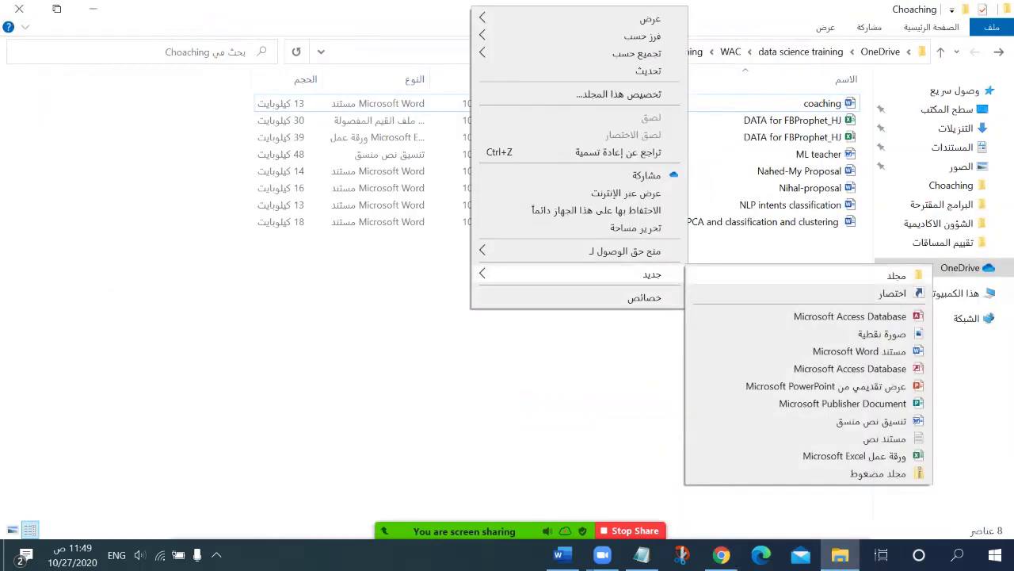
key(Return)
text(project pos)
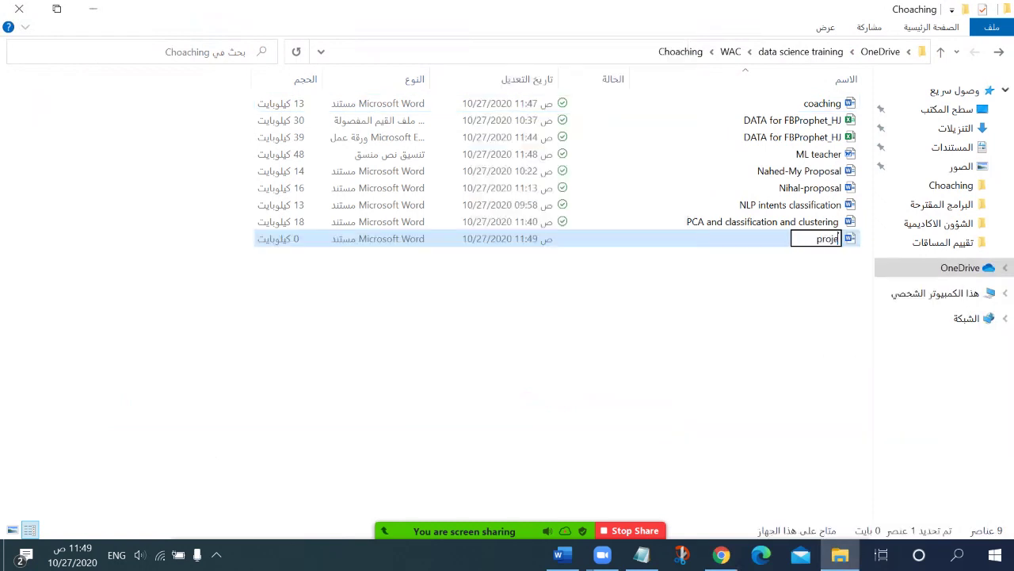
key(BackSpace)
key(BackSpace)
text(ropsal template)
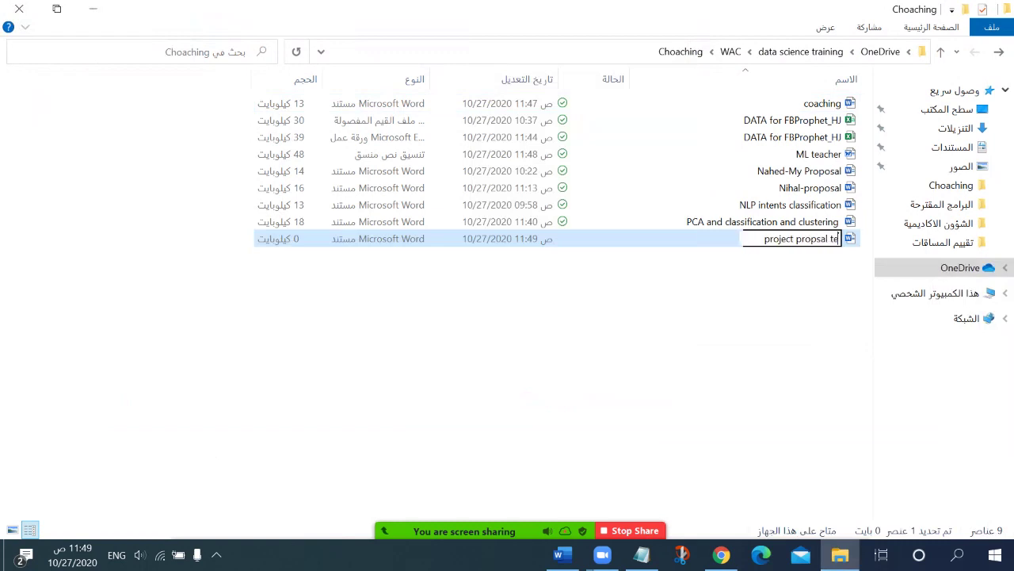
key(Return)
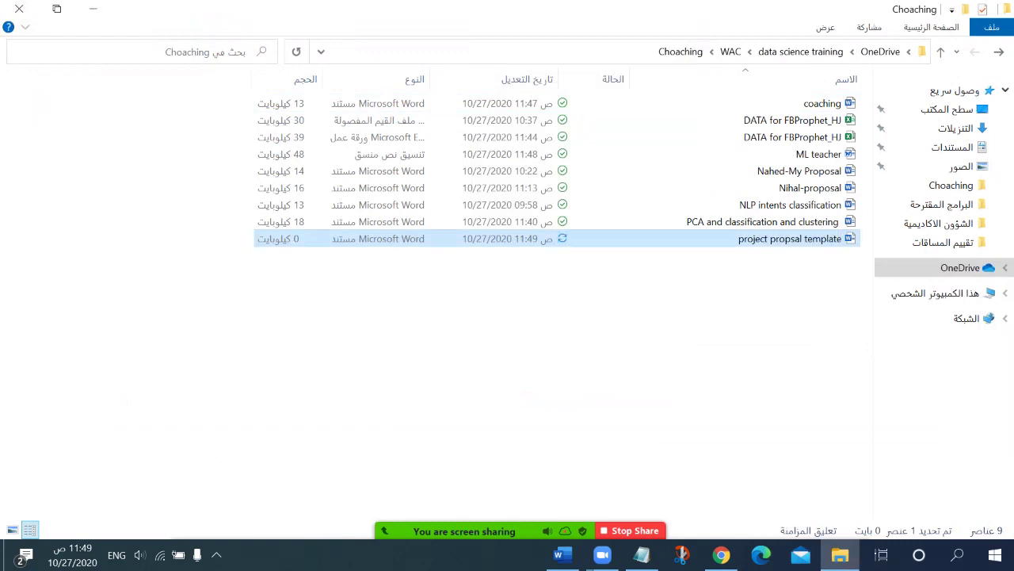
key(Return)
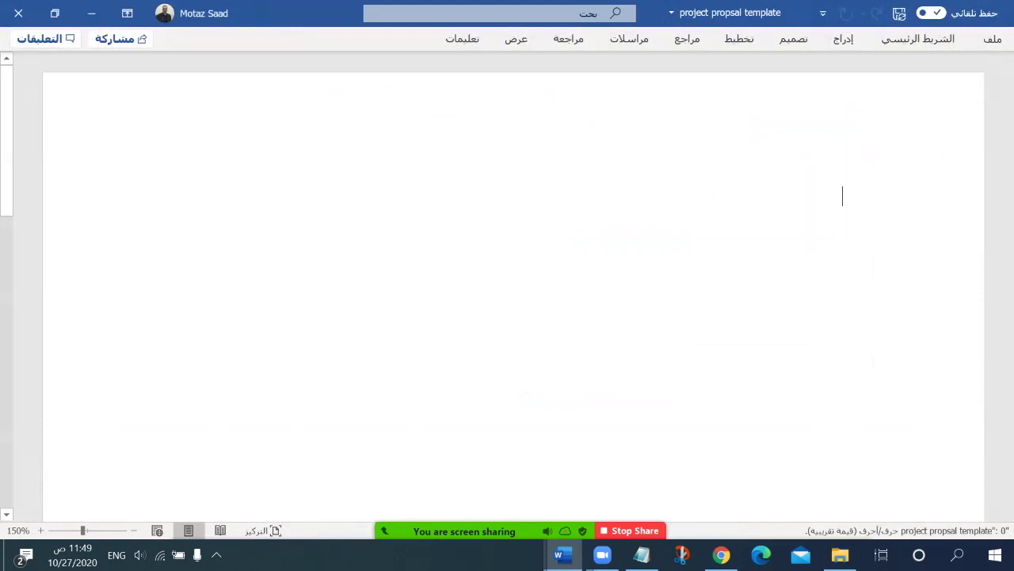
Type the template lines 'Link of the project', 'titile', 'descroption' and 'scrshot' in left-to-right text.
key(ctrl+shift)
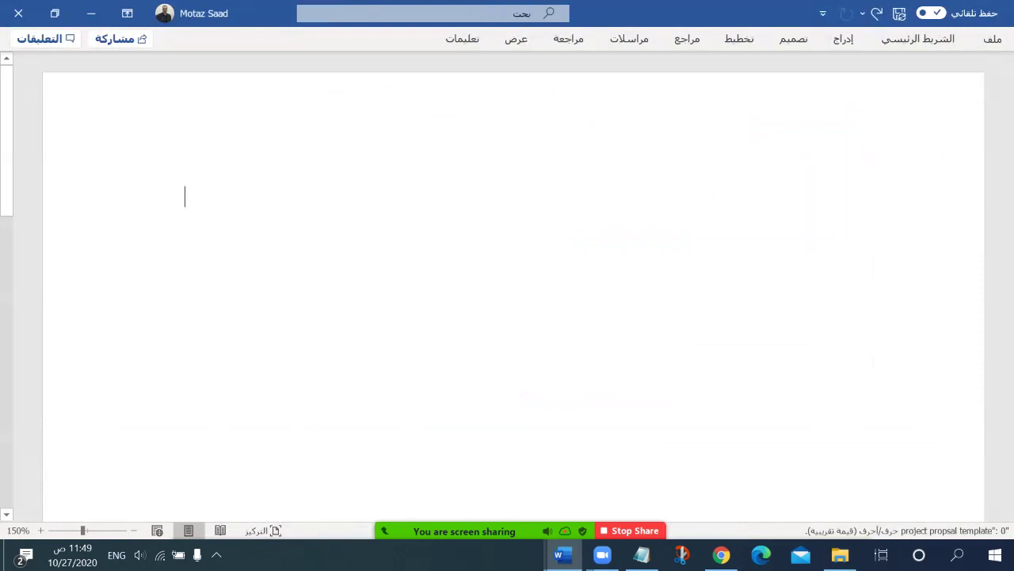
text(Link of the prk)
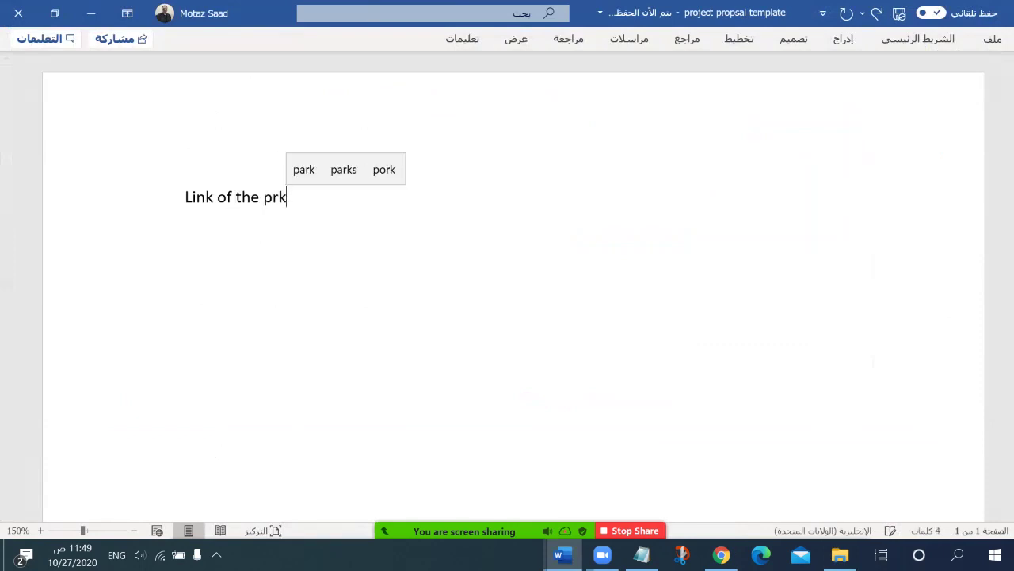
key(BackSpace)
text(j)
key(BackSpace)
text(oject)
key(Return)
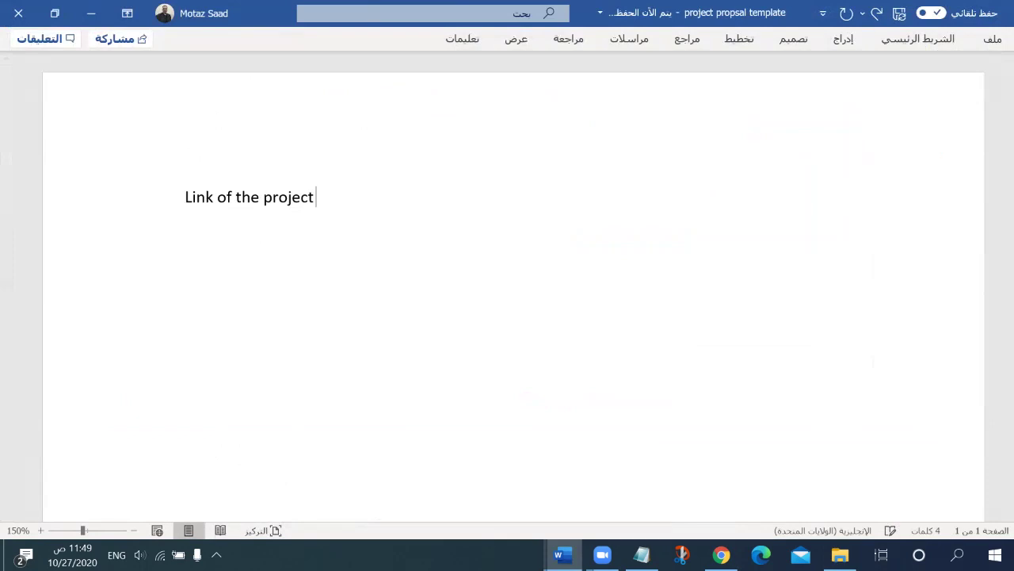
text(titile)
key(Return)
text(descrop)
text(tion)
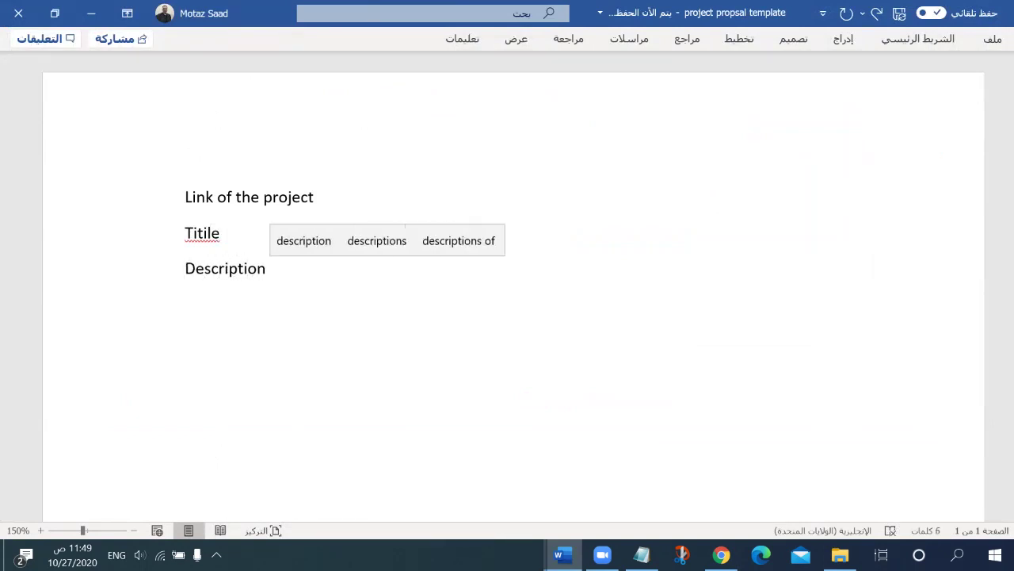
key(Return)
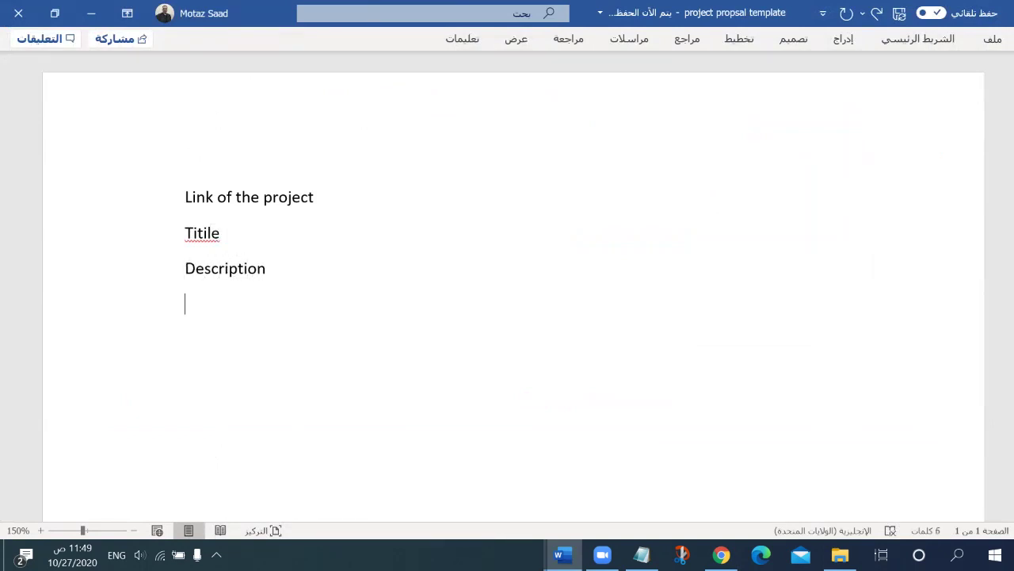
text(screen)
text(shot)
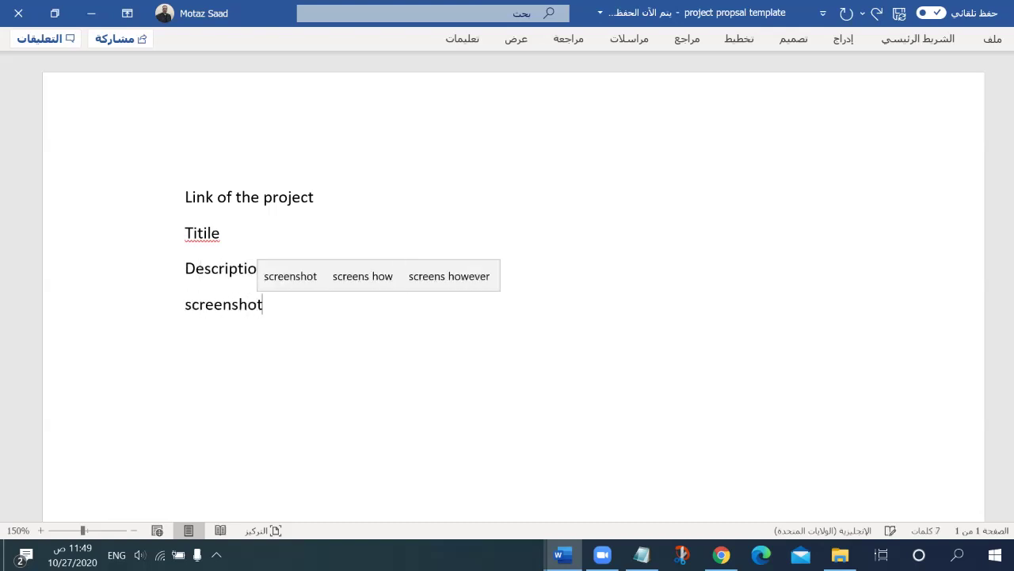
key(Return)
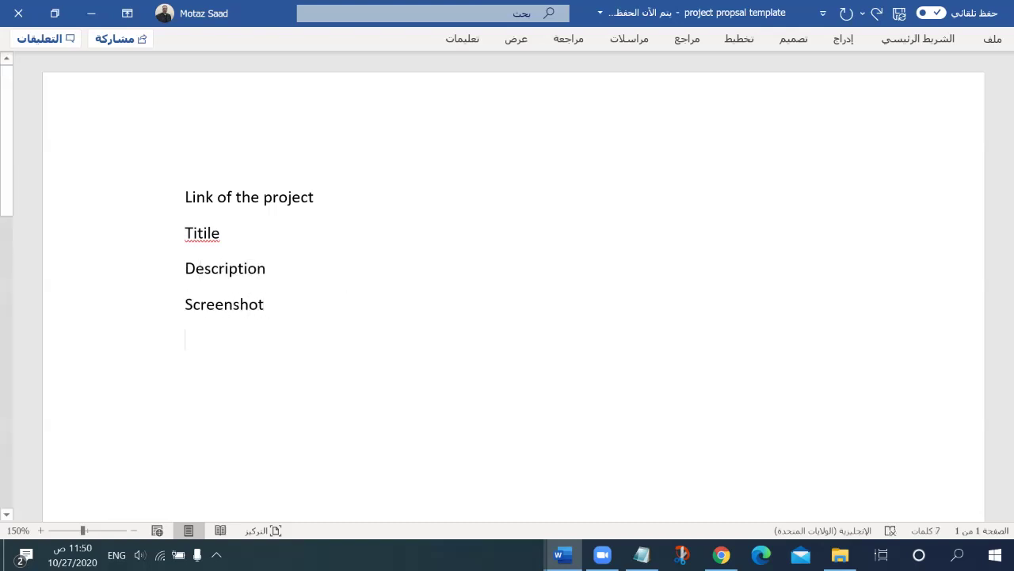
Correct 'Titile' to 'Title' and append '(budget, skills, .....)' to the Screenshot line.
right_click(204, 233)
click(482, 256)
click(269, 304)
text((b)
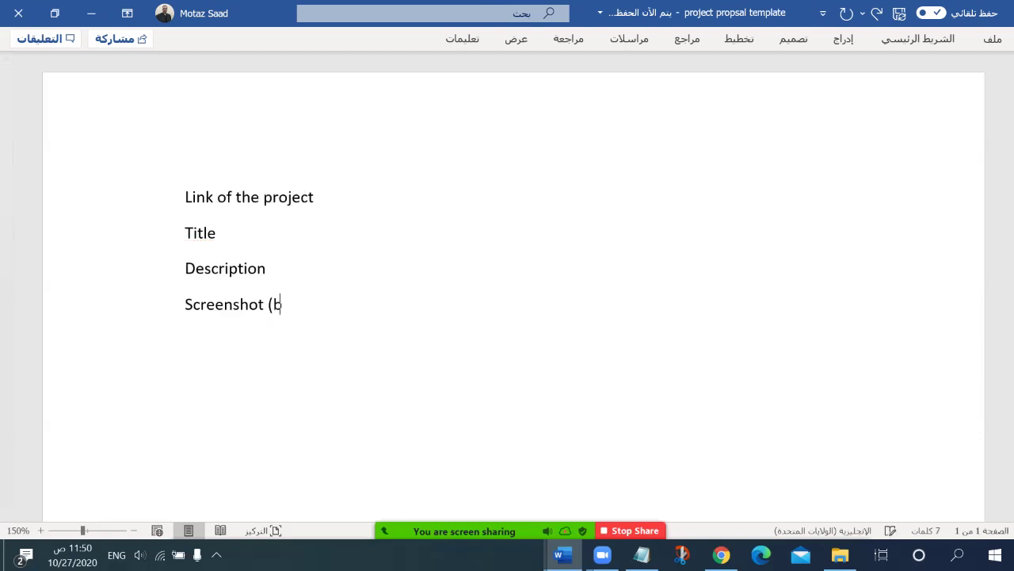
text(udget, skilss)
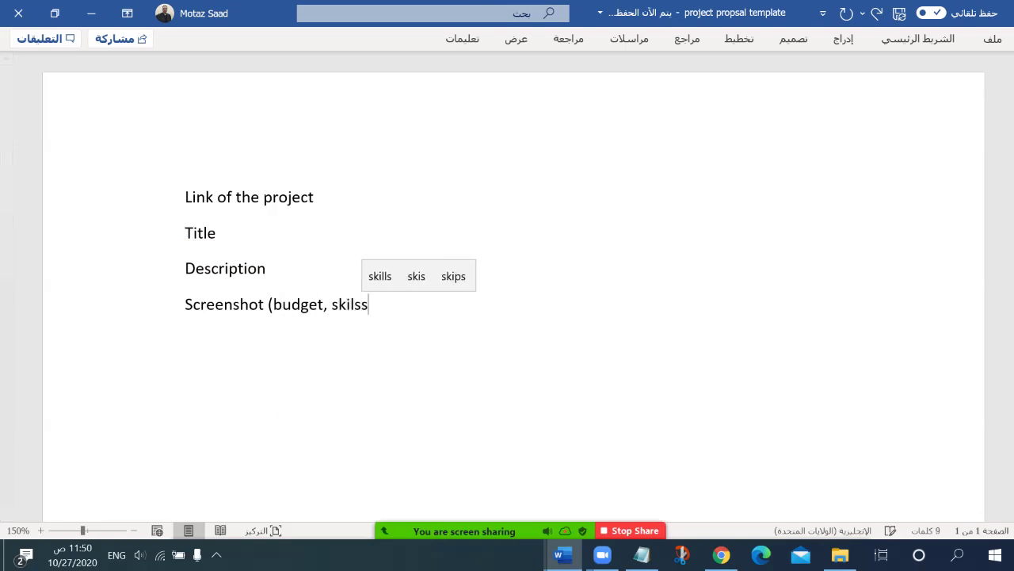
key(BackSpace)
key(BackSpace)
text(ls, .....))
key(Return)
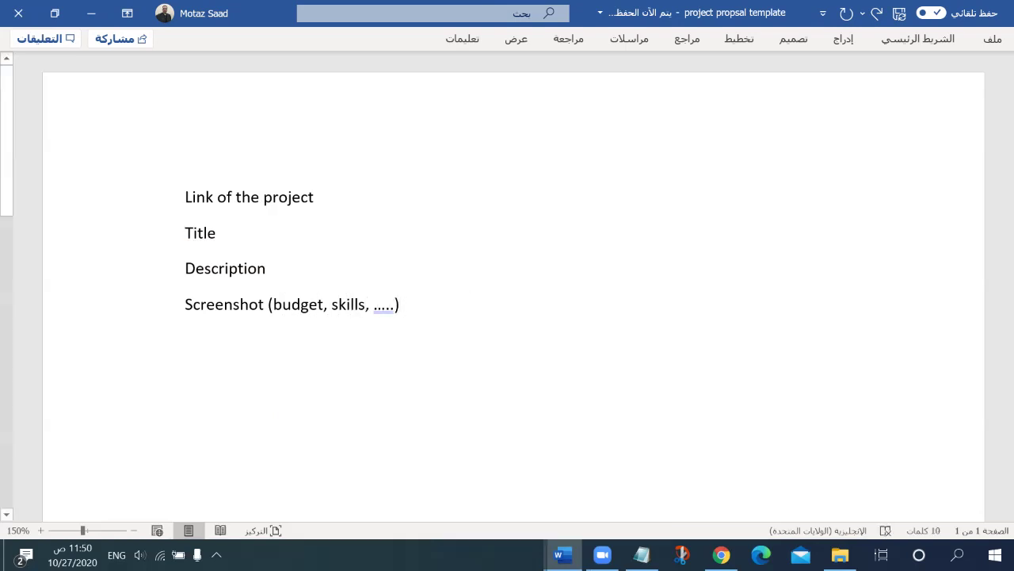
Add a 'Your proposal' line beneath the Screenshot line.
text(Your proc)
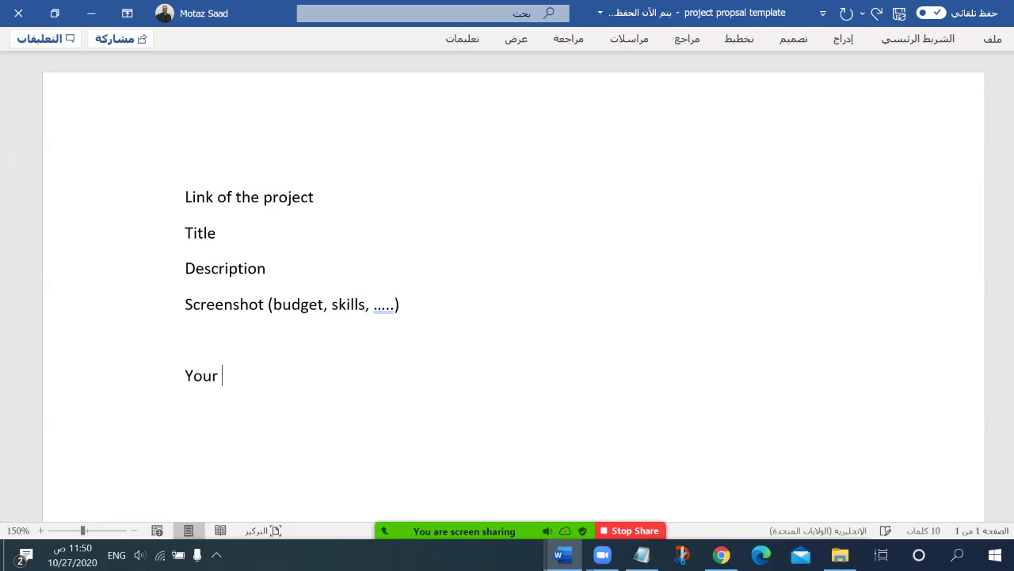
key(BackSpace)
key(BackSpace)
text(p)
key(BackSpace)
text(o)
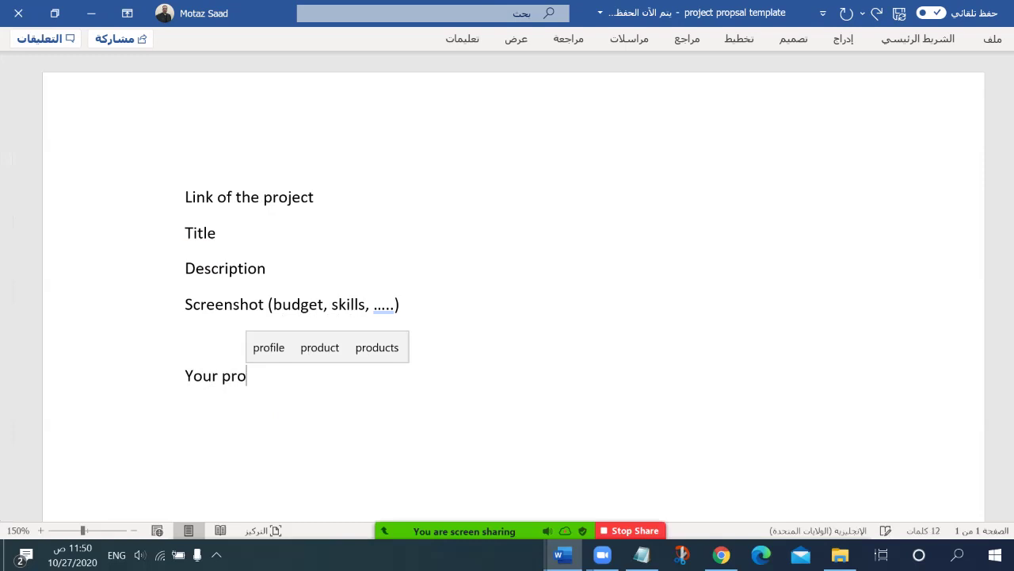
text(posal)
key(Return)
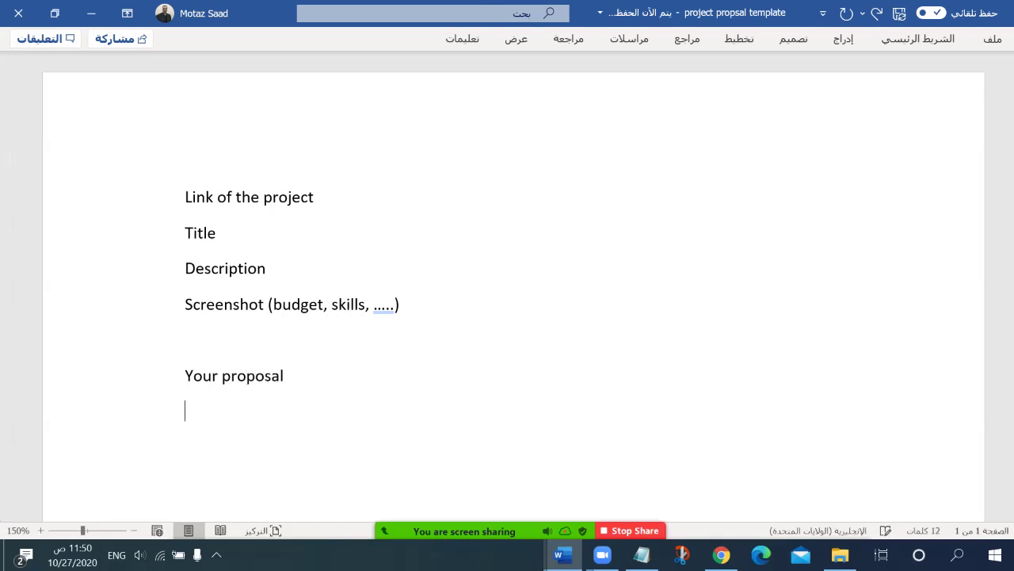
key(alt+n)
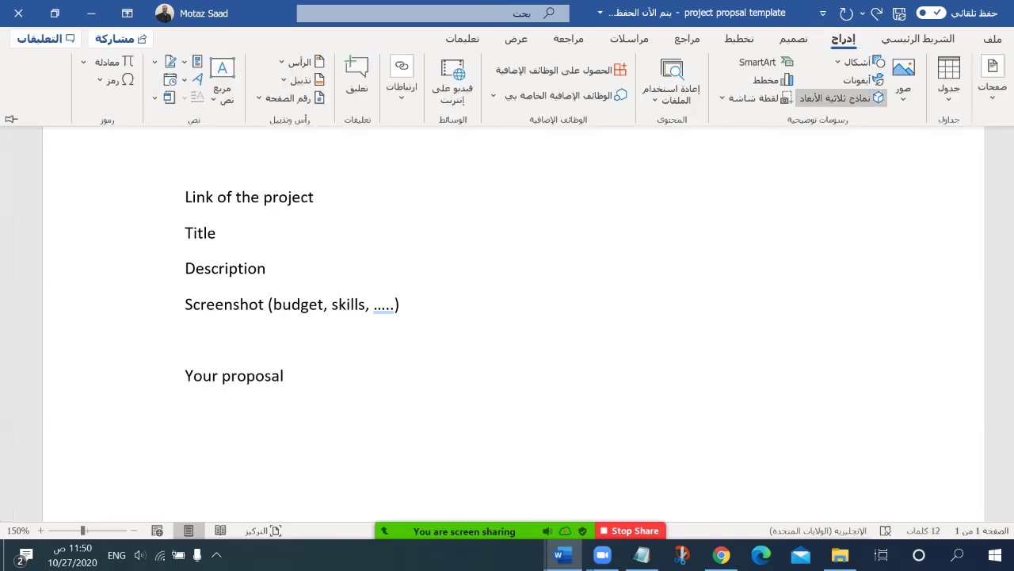
Insert a 1x1 table below 'Your proposal' and dismiss the grammar suggestion.
key(t)
key(Return)
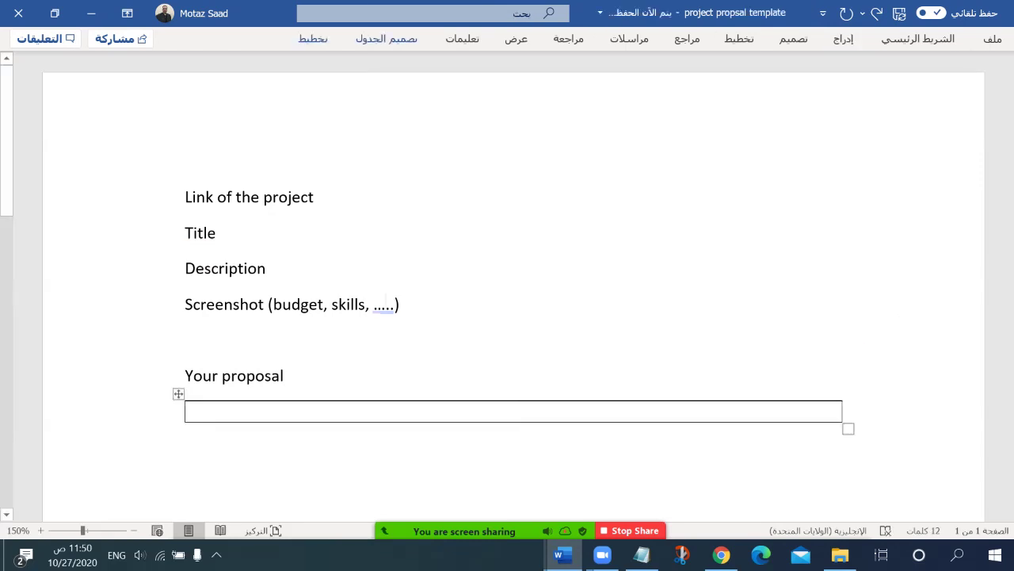
right_click(386, 304)
key(Escape)
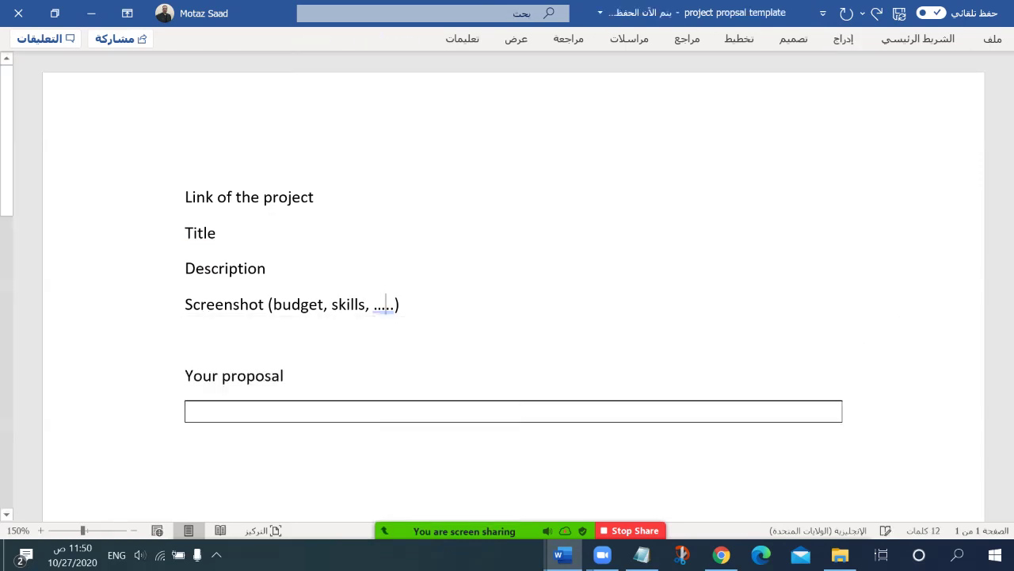
Write a bold 'Guide' heading on the empty line above 'Your proposal'.
click(187, 339)
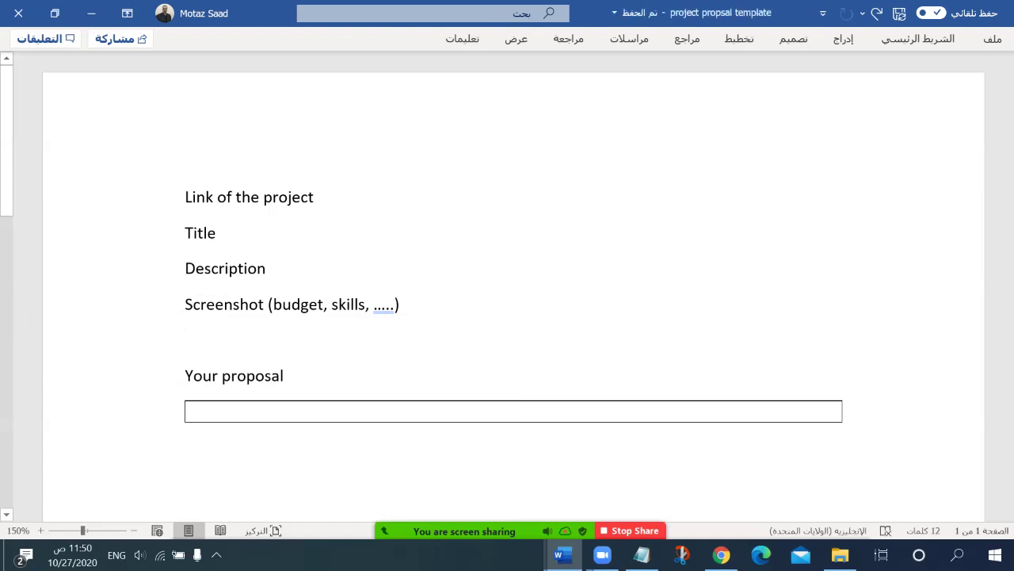
text(Pos)
key(BackSpace)
text(in)
key(BackSpace)
key(BackSpace)
key(BackSpace)
key(BackSpace)
text(Guide)
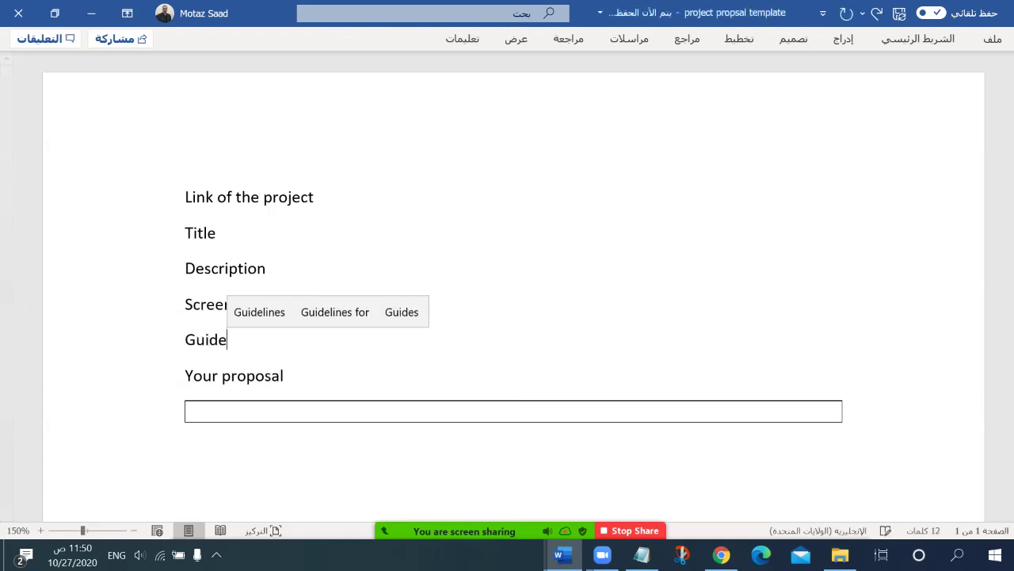
key(shift+Home)
key(ctrl+b)
key(End)
key(Return)
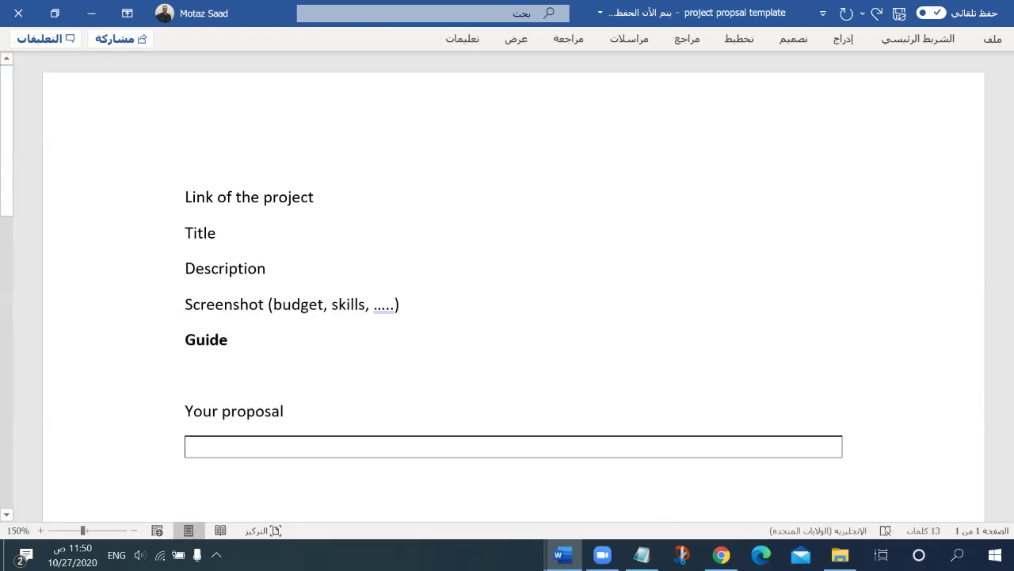
click(840, 554)
click(800, 103)
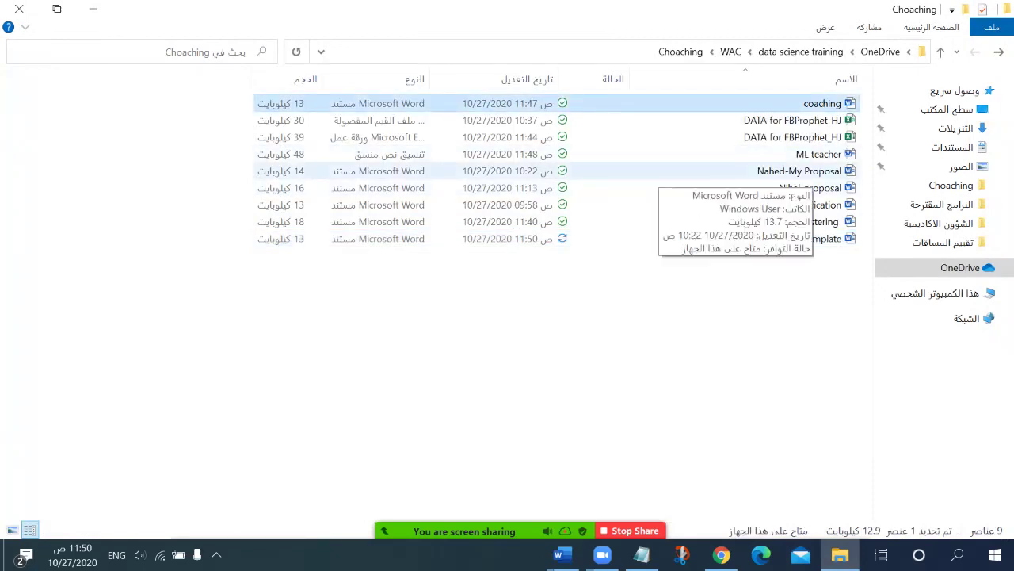
Glance at a sample student proposal, then open 'PCA and classification and clustering' in Word.
click(798, 171)
key(alt+Tab)
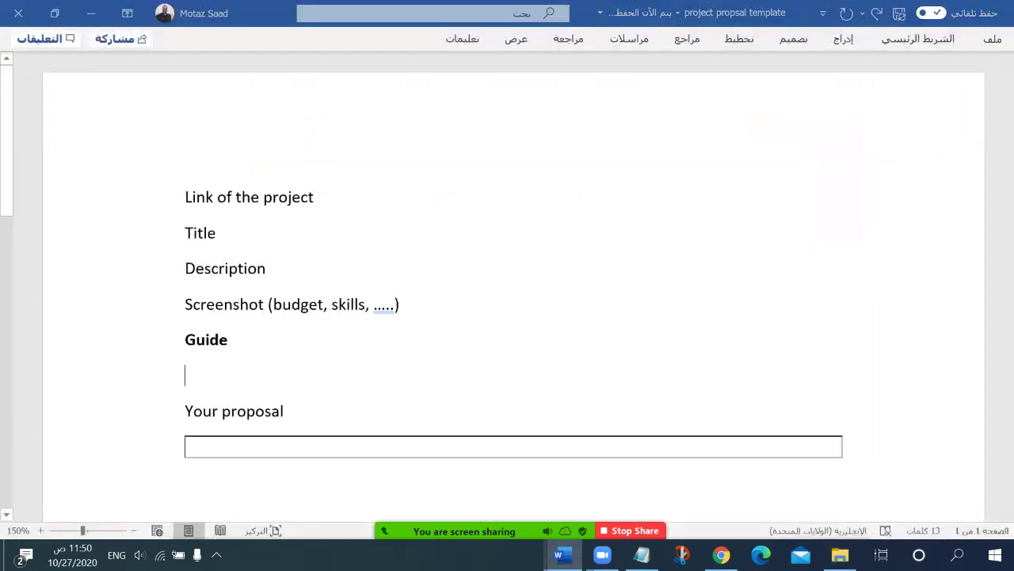
scroll(507, 317, down, 10)
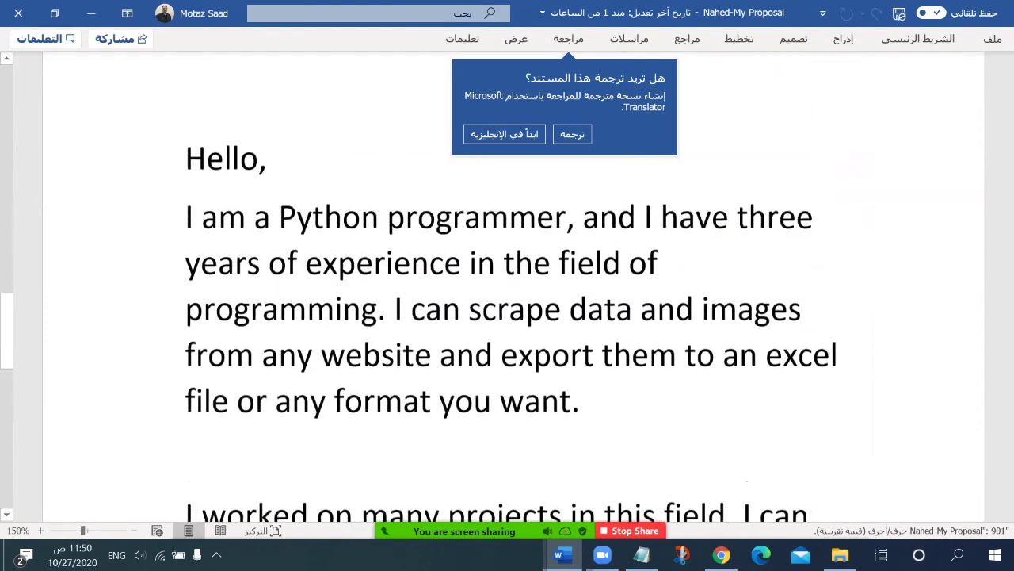
key(alt+Tab)
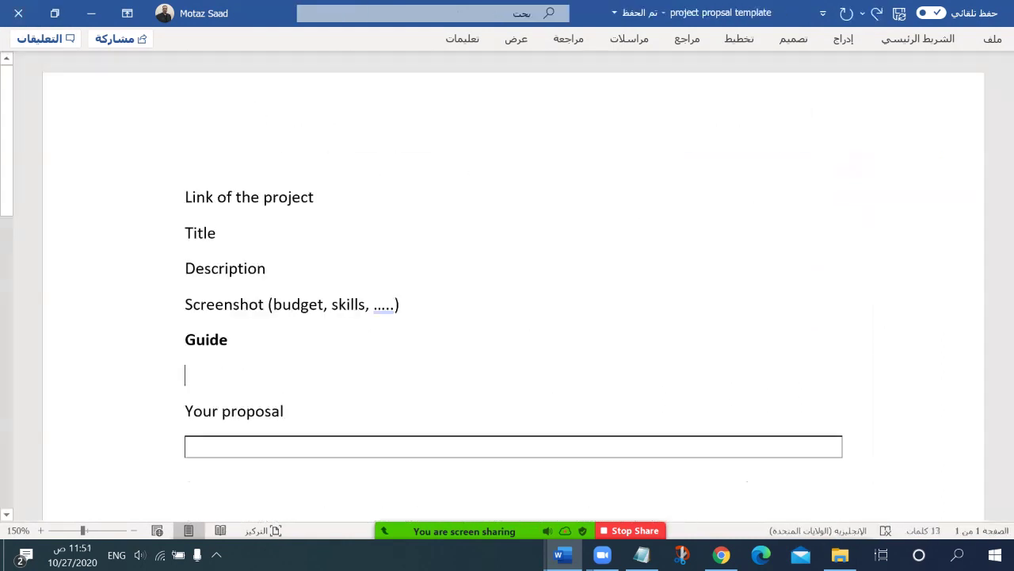
key(alt+Tab)
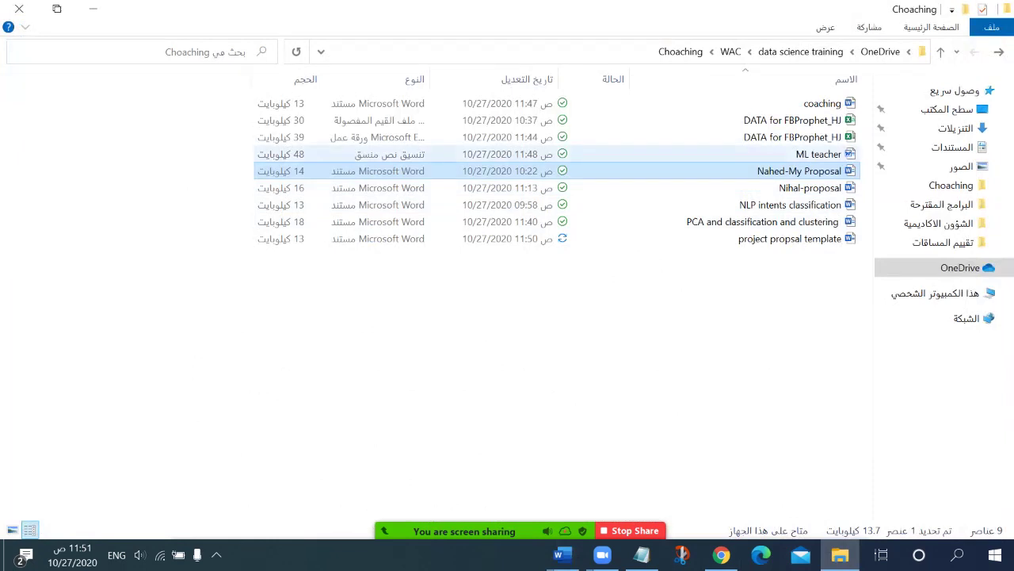
click(761, 222)
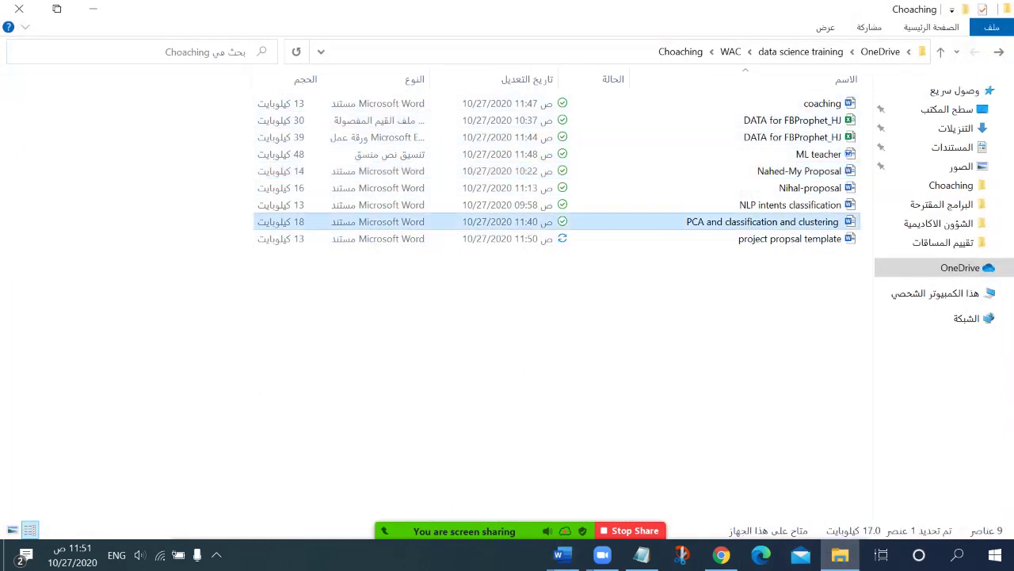
key(Return)
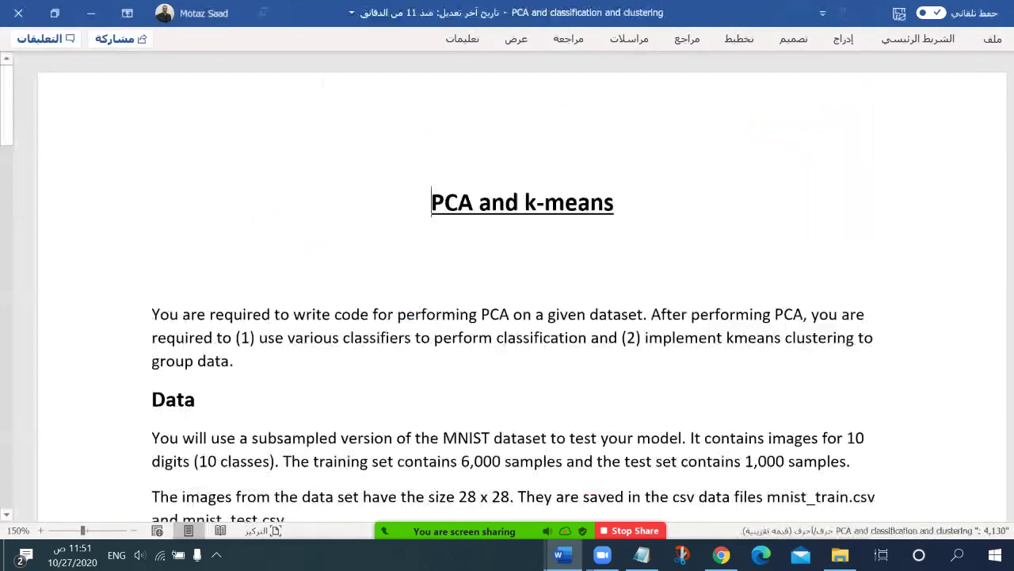
Copy the Structure of project proposal checklist from the PCA document and paste it below Guide.
scroll(508, 285, down, 20)
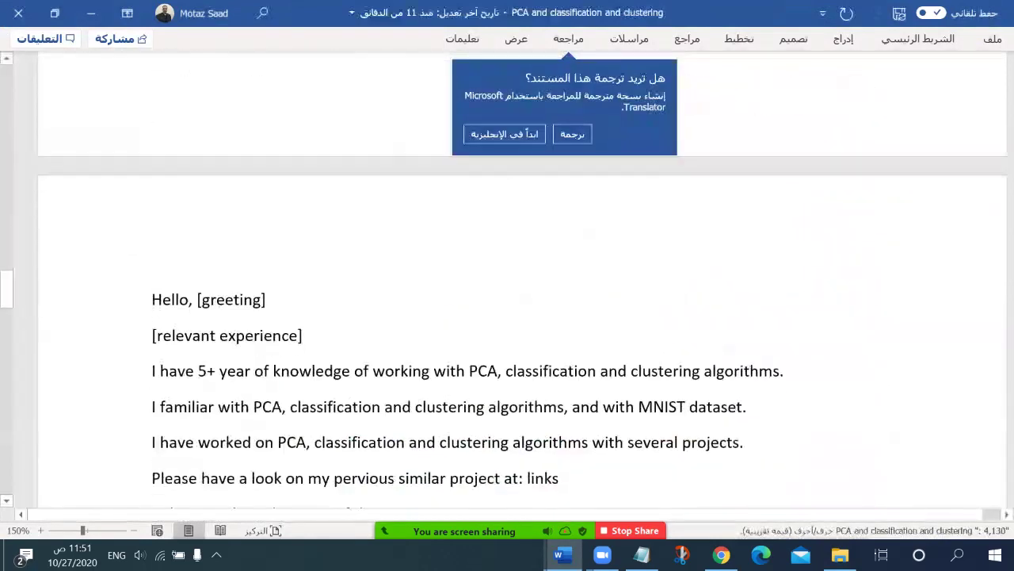
scroll(507, 285, up, 10)
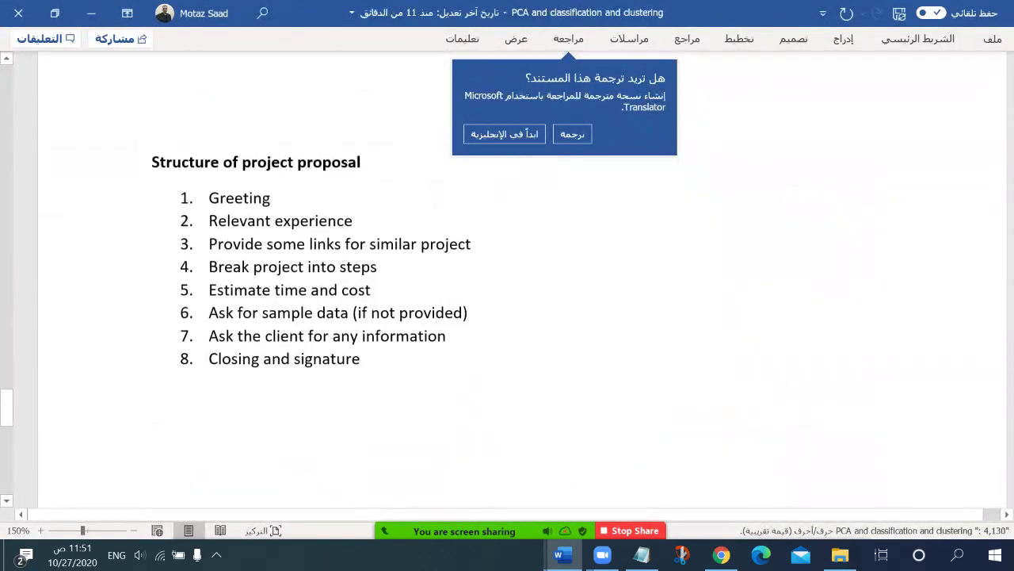
key(shift+Up)
key(shift+Up)
key(shift+Up)
key(shift+Up)
key(shift+Up)
key(shift+Up)
key(shift+Up)
key(shift+Up)
key(shift+Up)
key(ctrl+c)
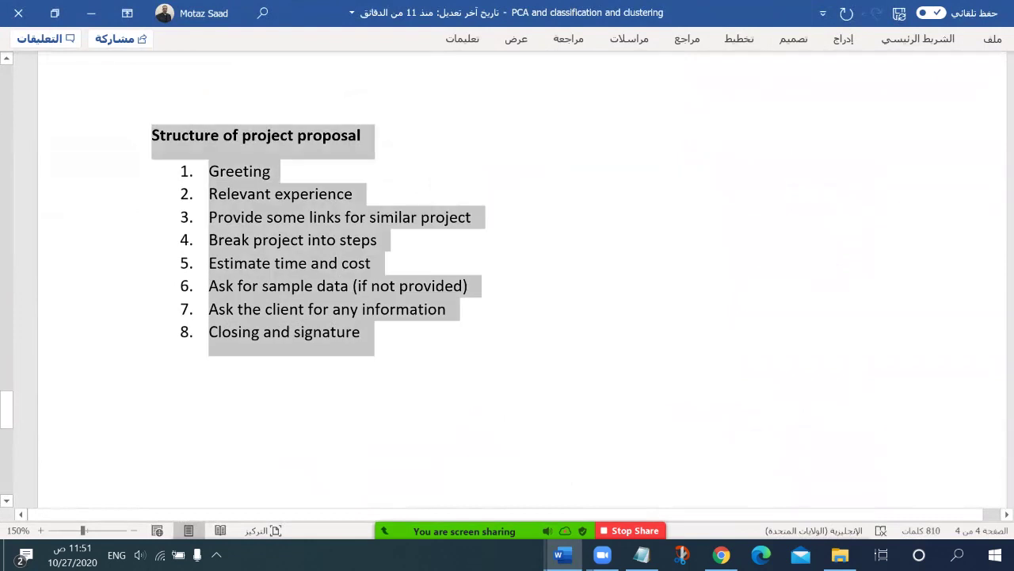
key(alt+Tab)
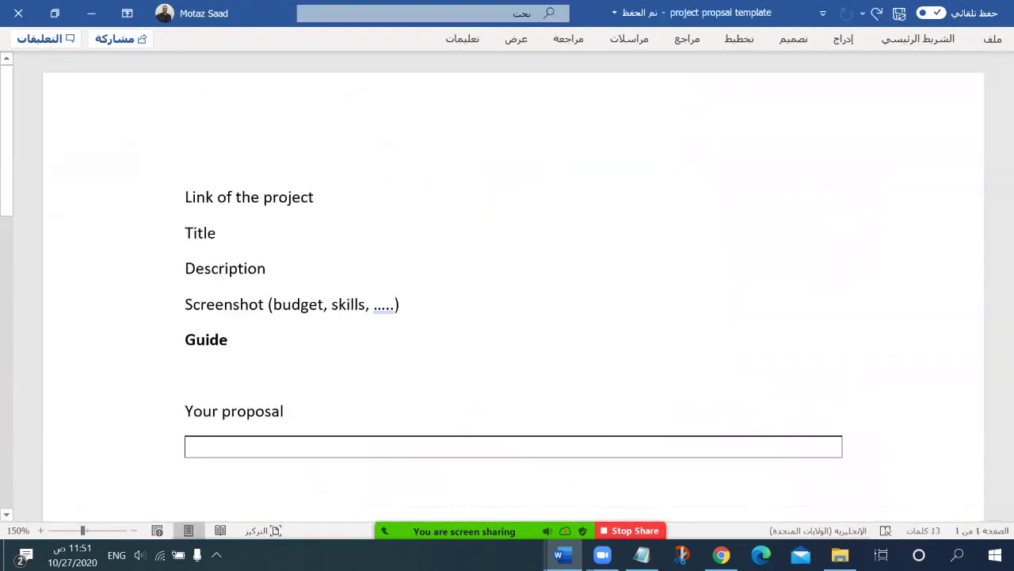
key(ctrl+v)
Left-align the pasted Structure of project proposal heading and review the grammar suggestion on the list dots.
triple_click(711, 244)
key(ctrl+l)
double_click(272, 280)
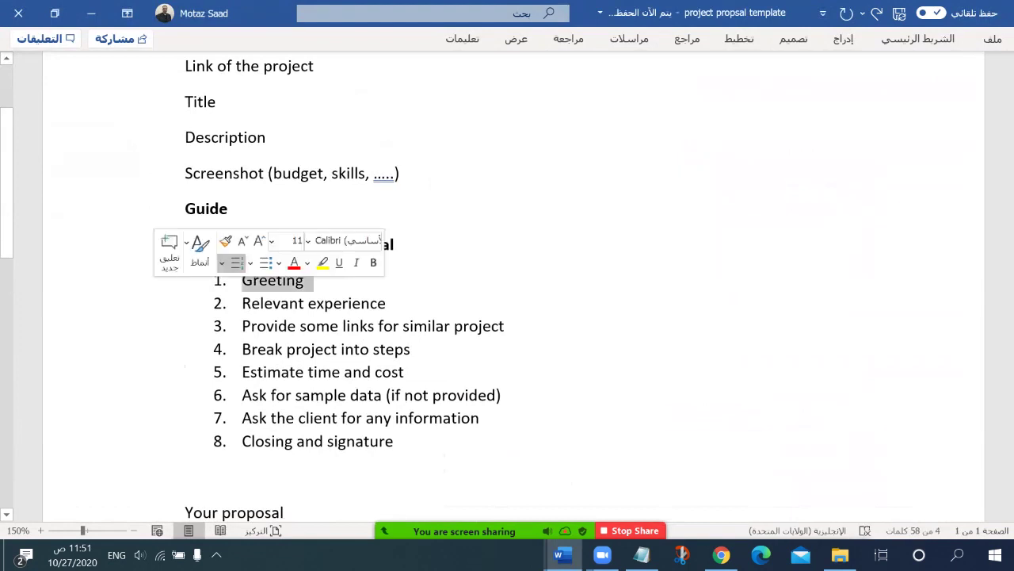
right_click(384, 173)
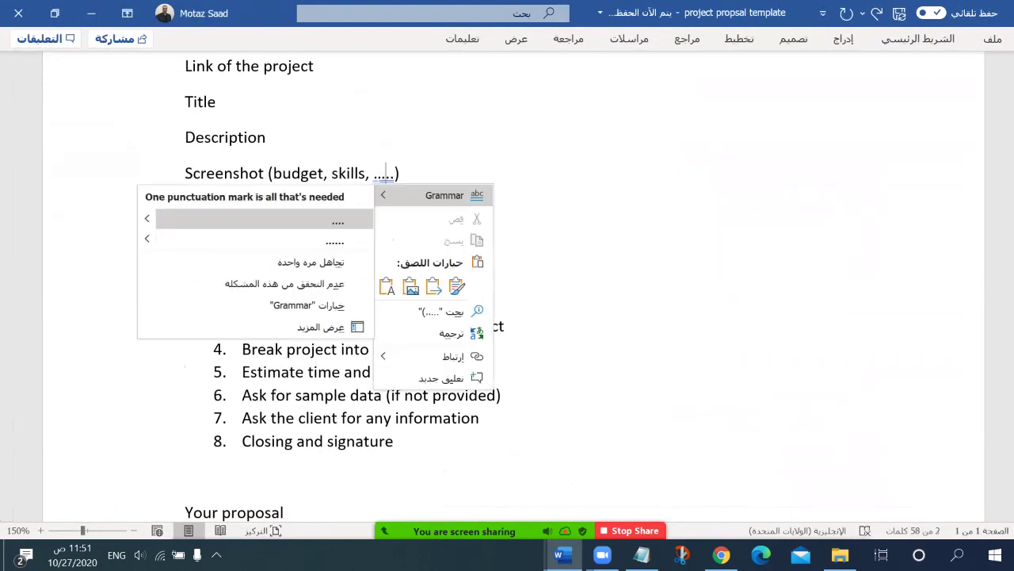
key(Escape)
scroll(508, 285, up, 1)
Add a colon after the 'Link of the project' label.
double_click(206, 290)
scroll(508, 286, up, 1)
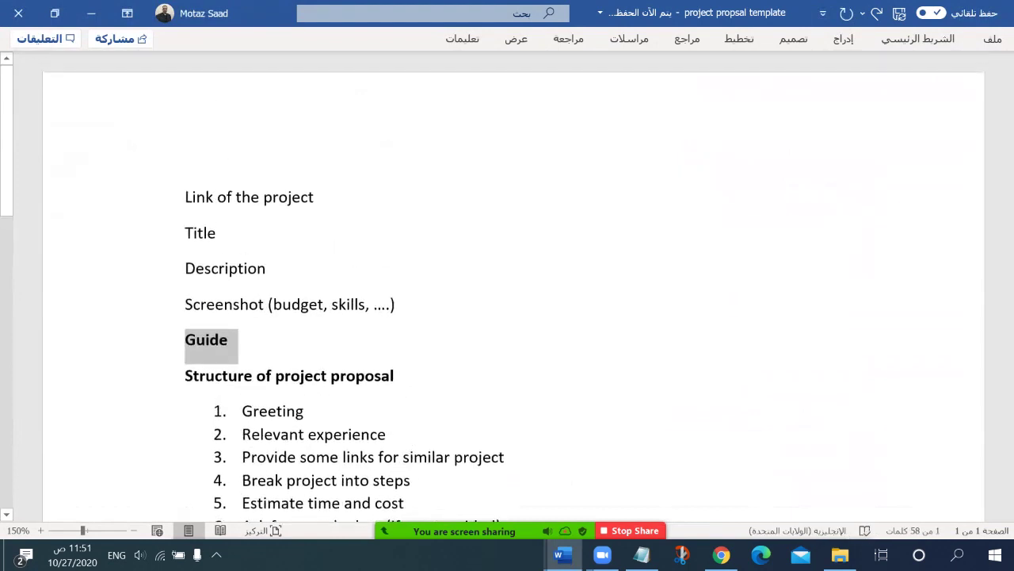
double_click(288, 196)
click(309, 196)
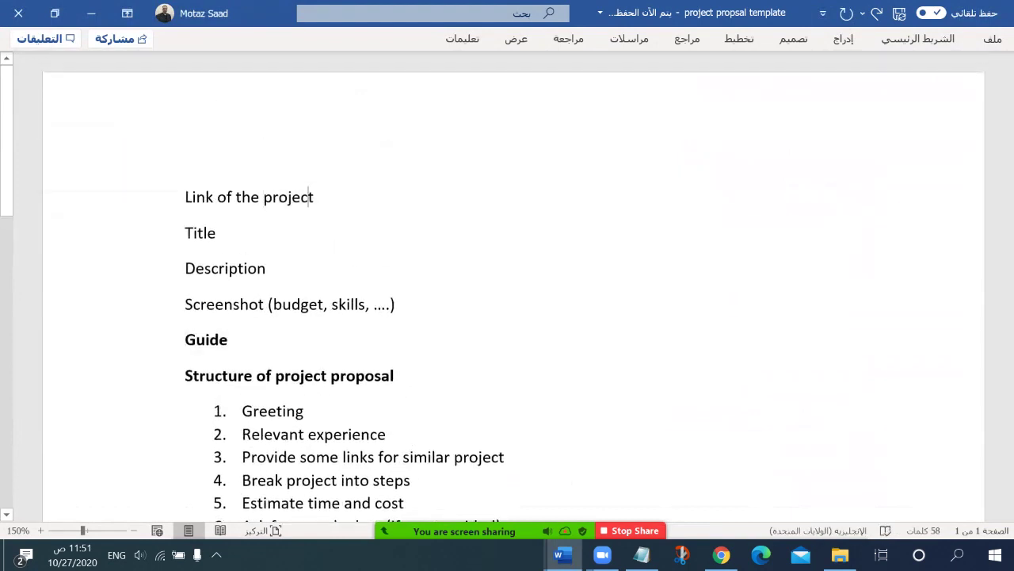
text(:)
Go over the Title and Description labels, then close the proposal template and PCA document.
click(217, 232)
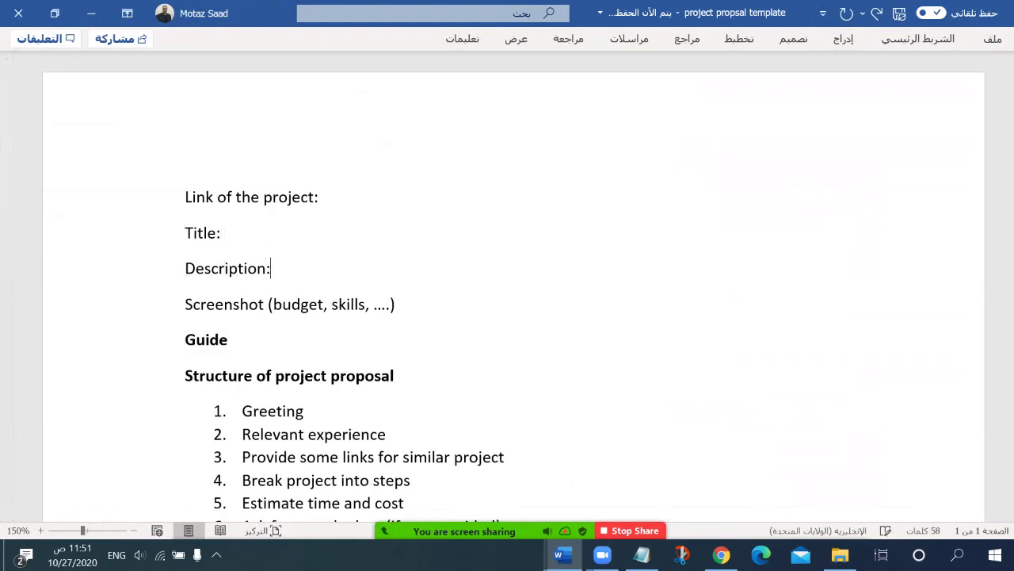
click(270, 268)
scroll(507, 286, down, 10)
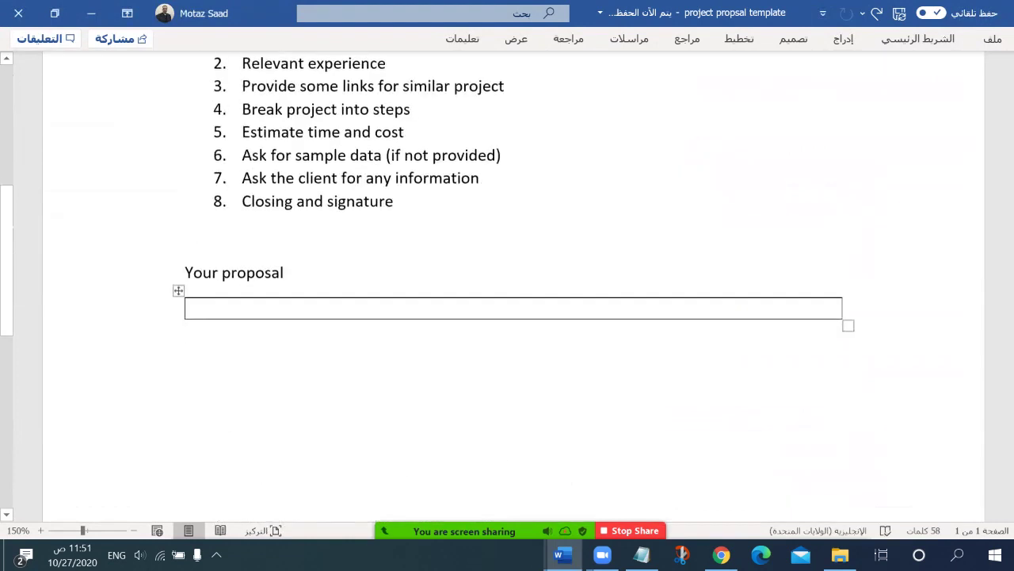
scroll(507, 285, up, 5)
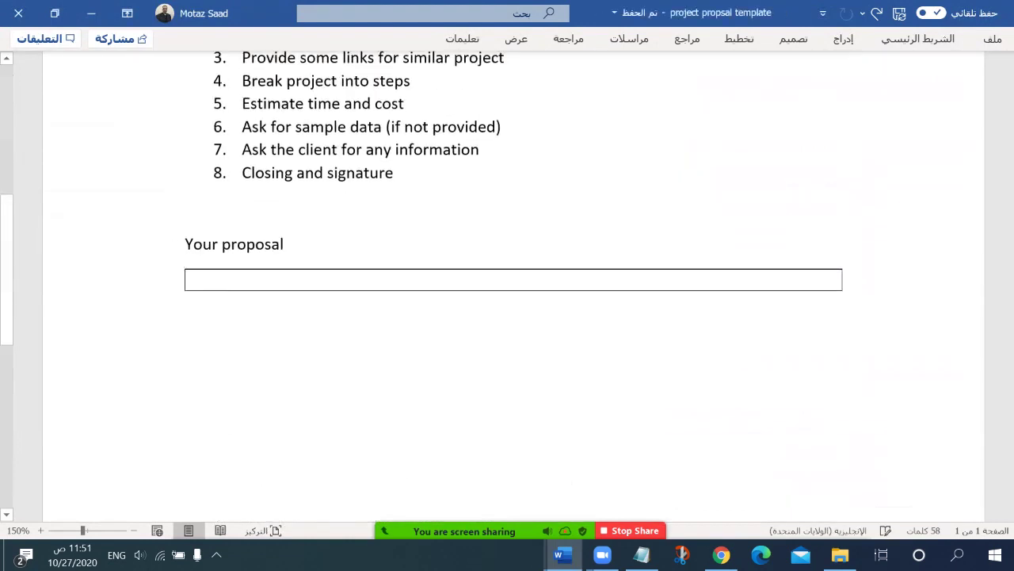
click(18, 13)
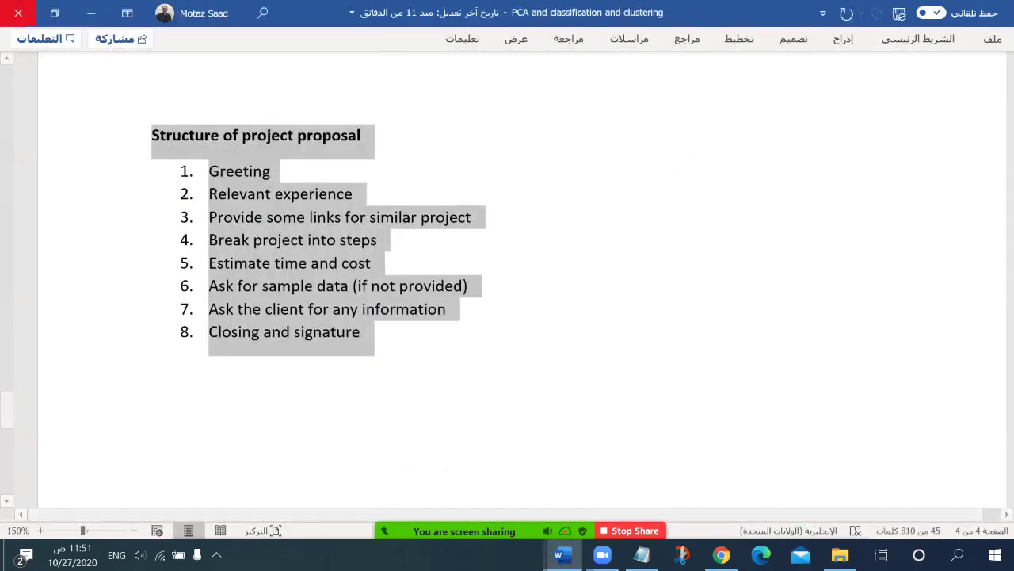
click(18, 12)
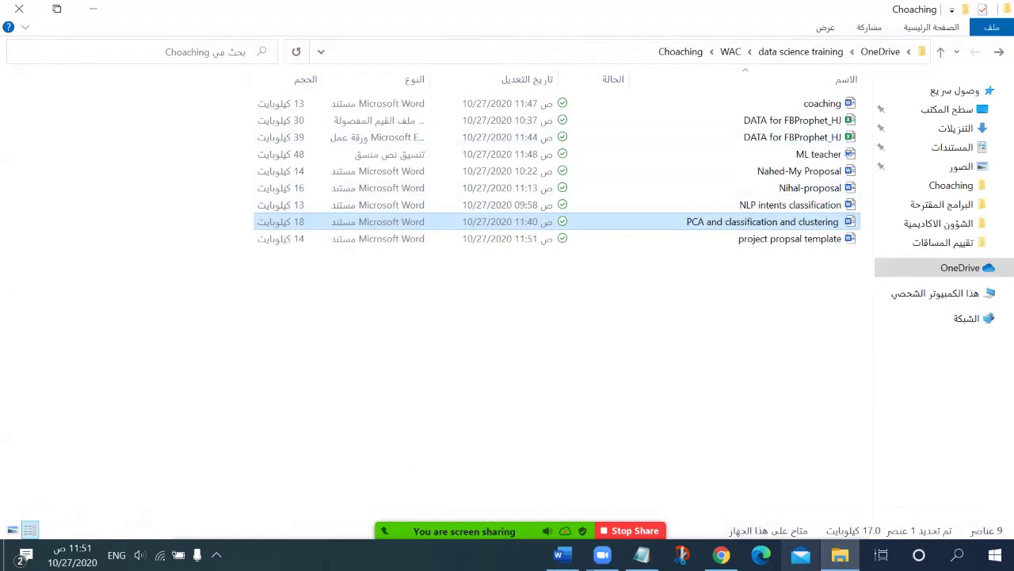
Create a new assignment titled 'write 3 real project proposals'.
click(721, 555)
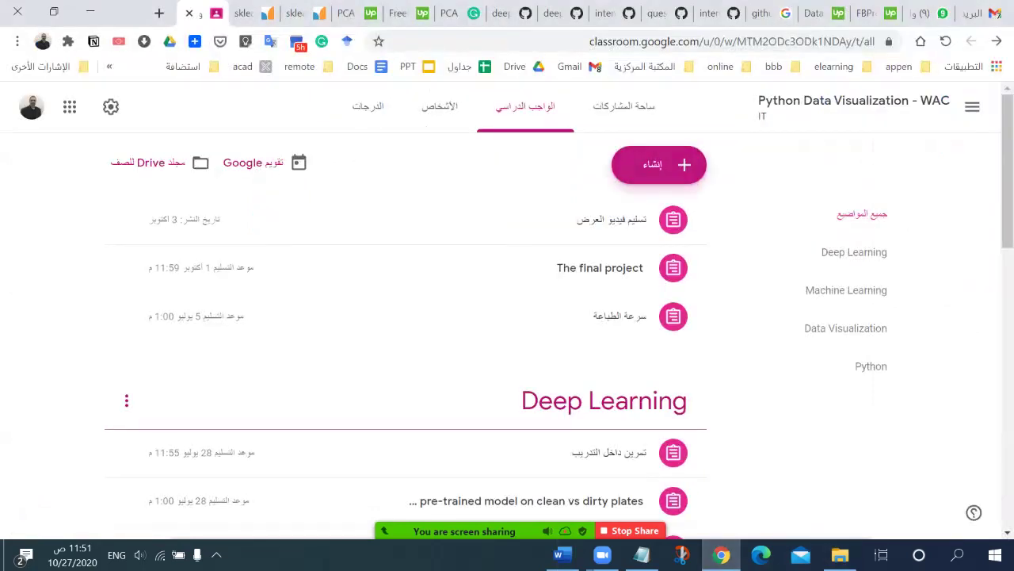
click(658, 164)
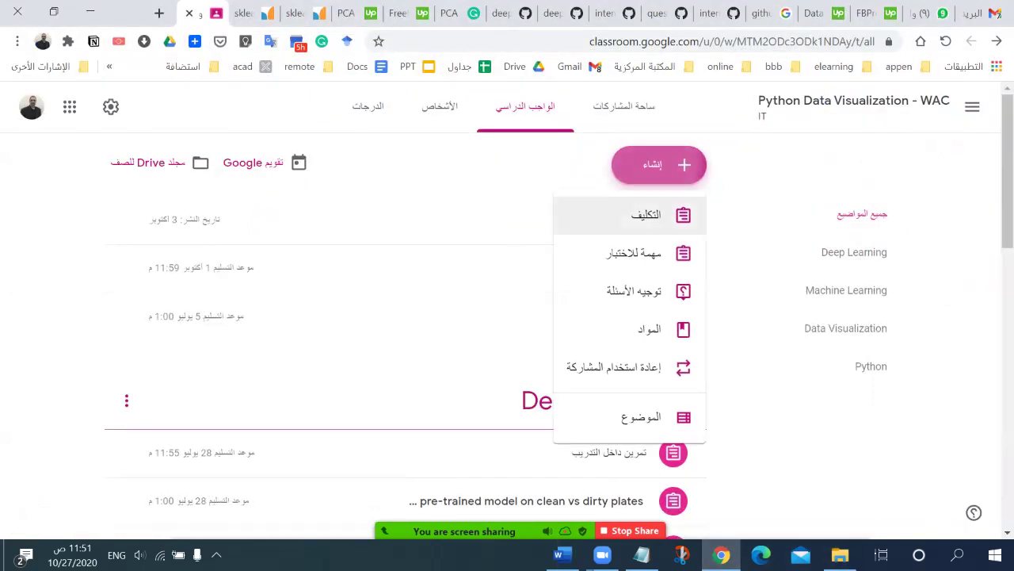
click(646, 215)
text(write t)
key(BackSpace)
text(3 p)
key(BackSpace)
text(real project)
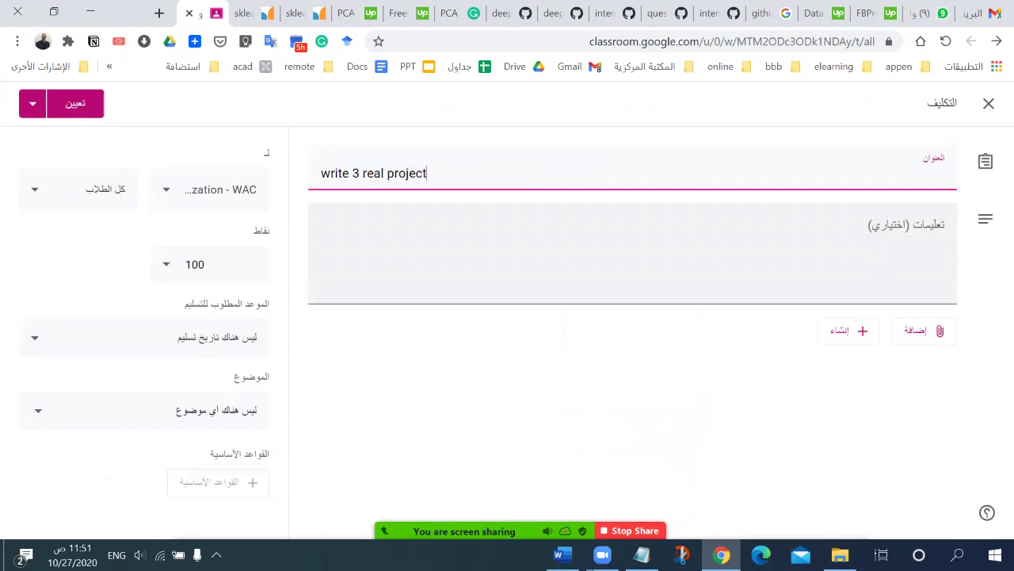
text( propsals)
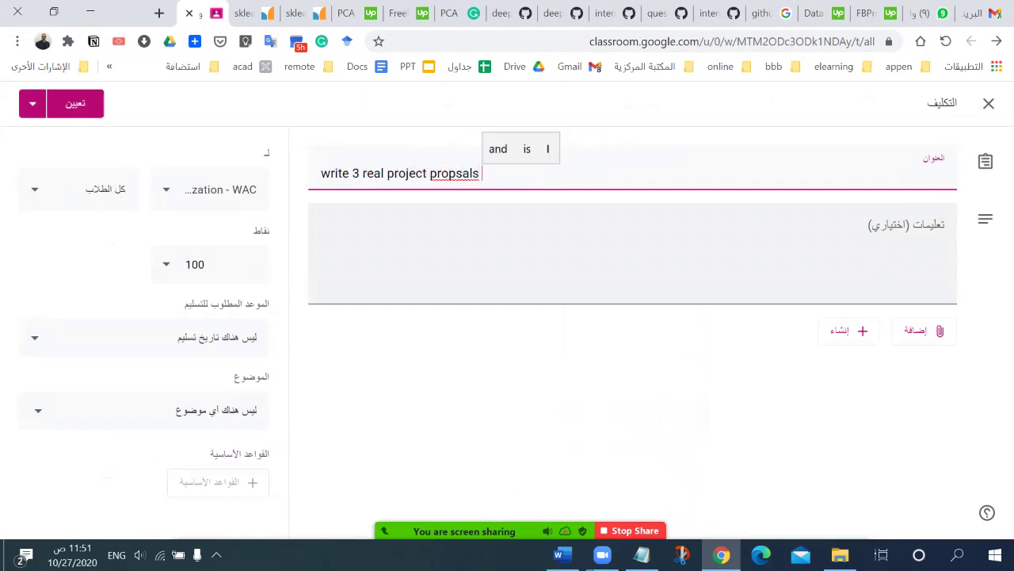
key(BackSpace)
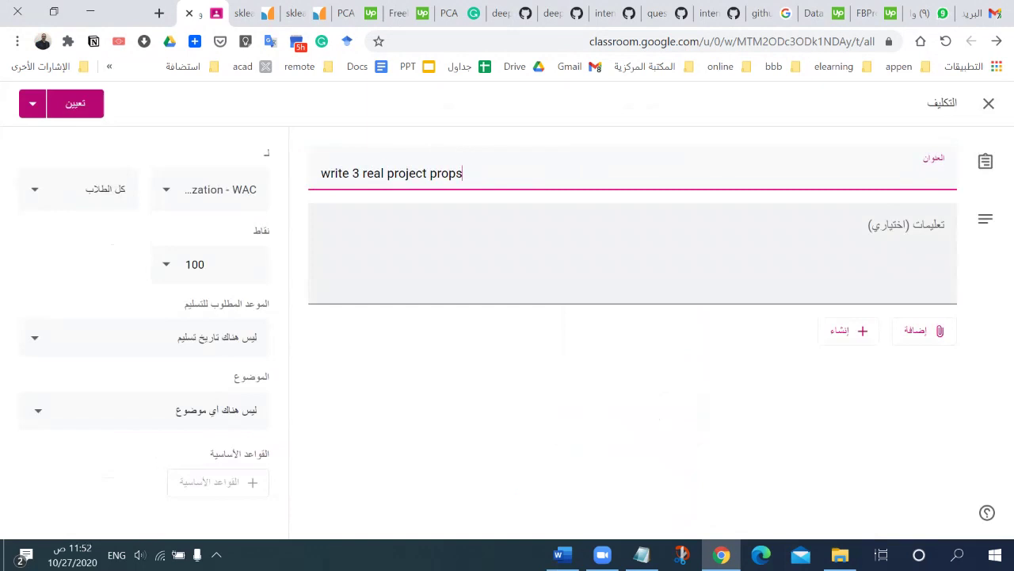
text(a)
text(osals)
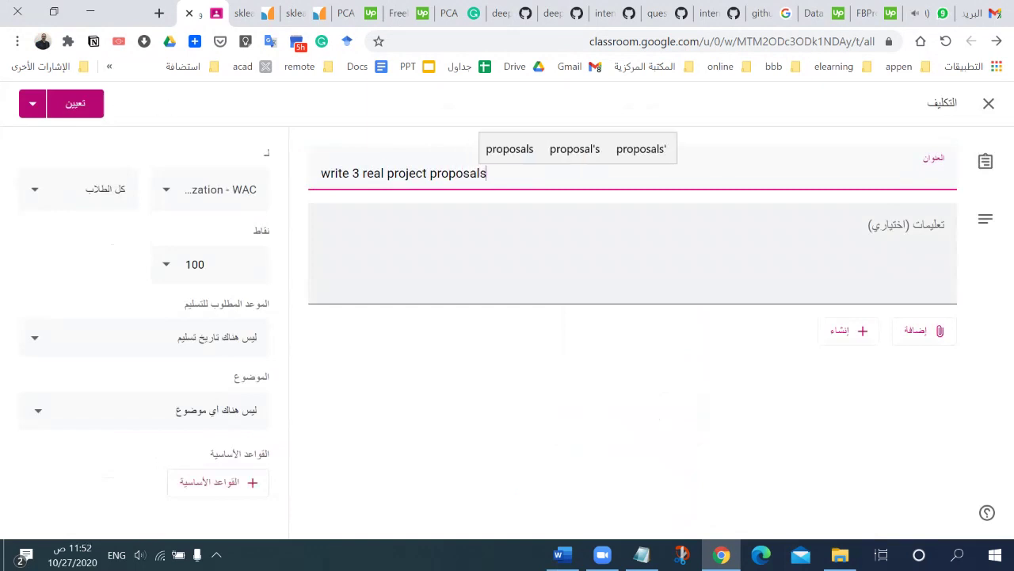
Copy the assignment title into the Instructions field.
click(943, 230)
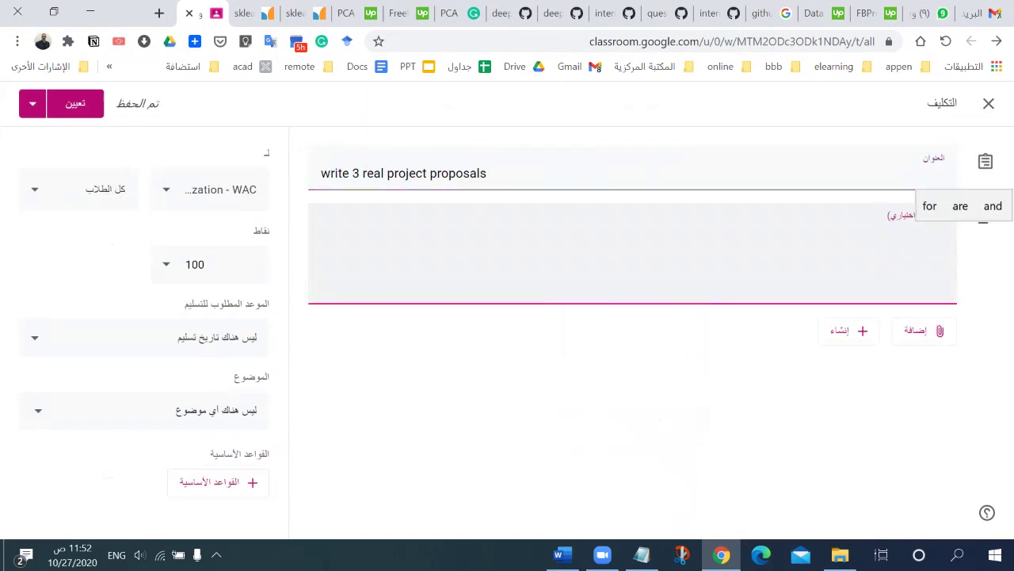
key(shift+Tab)
key(ctrl+c)
key(Tab)
key(ctrl+v)
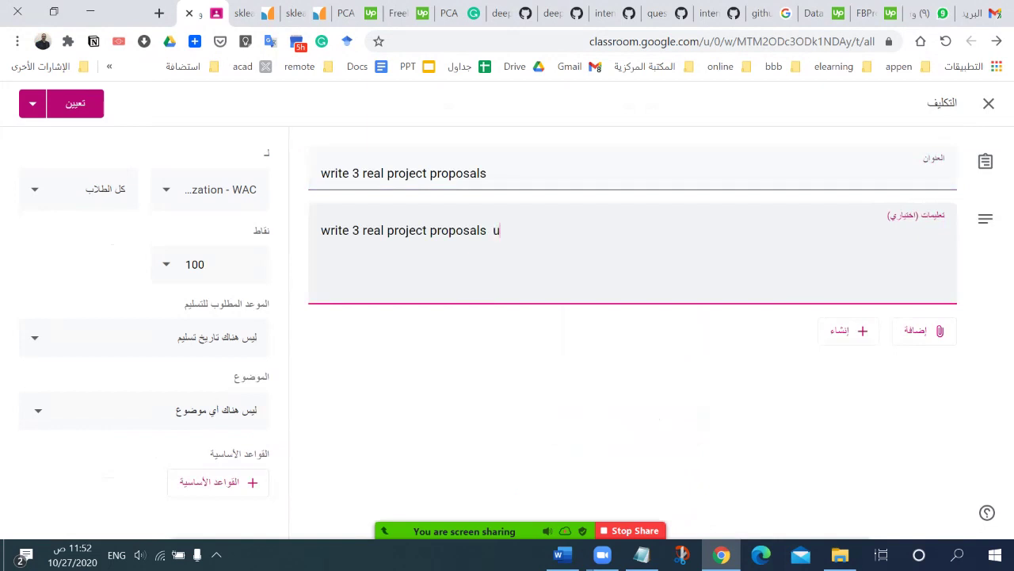
Extend the instructions with 'from upwork using the template attached'.
text(u)
key(BackSpace)
key(BackSpace)
text(fro)
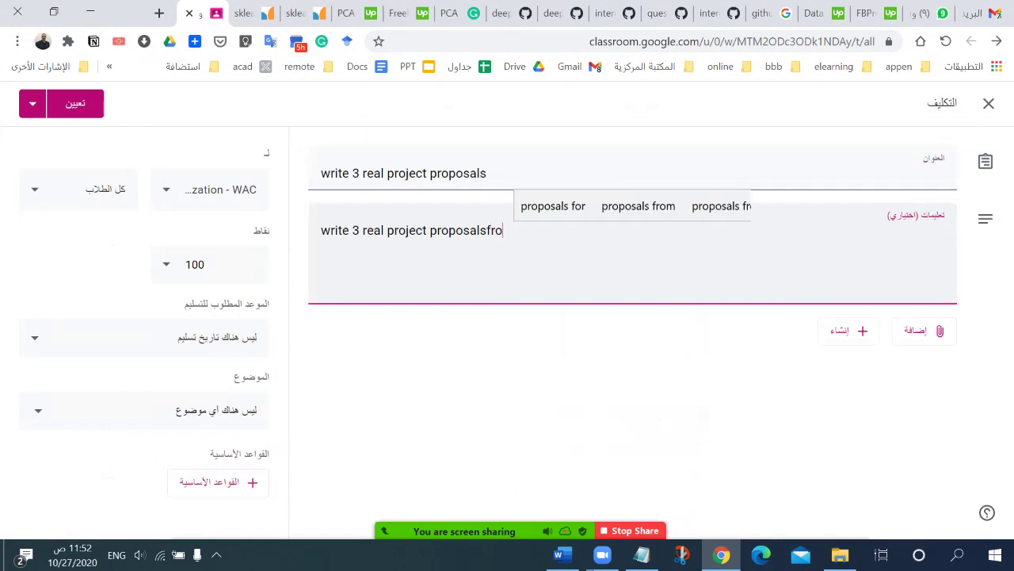
text(from )
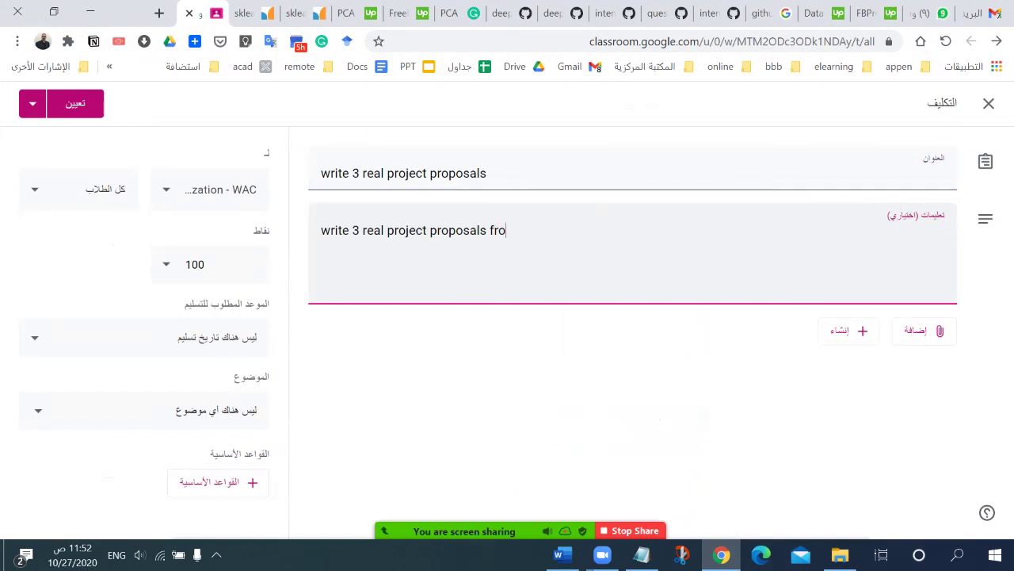
text(upro)
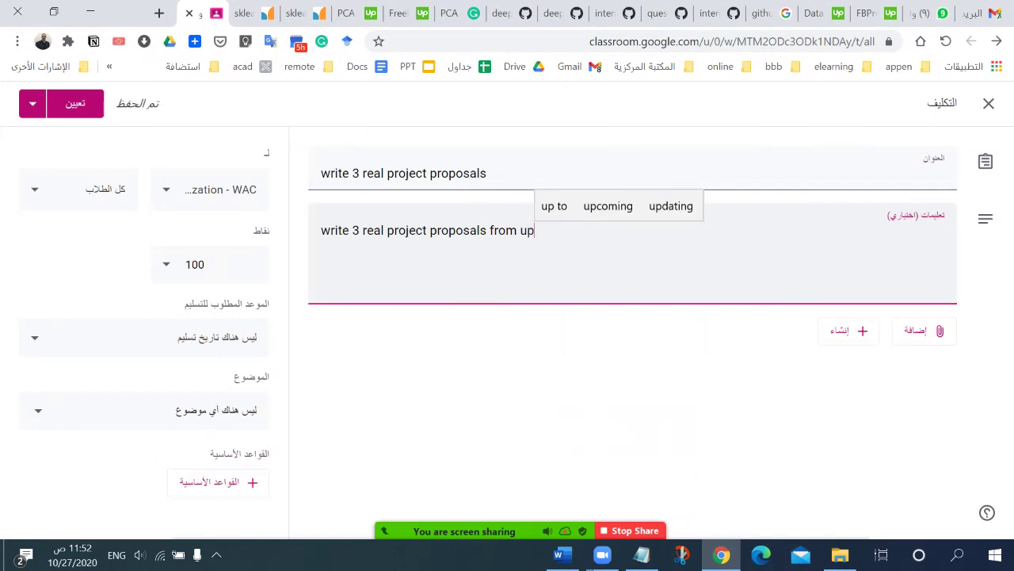
key(BackSpace)
key(BackSpace)
text(qork)
key(BackSpace)
key(BackSpace)
key(BackSpace)
key(BackSpace)
text(work u)
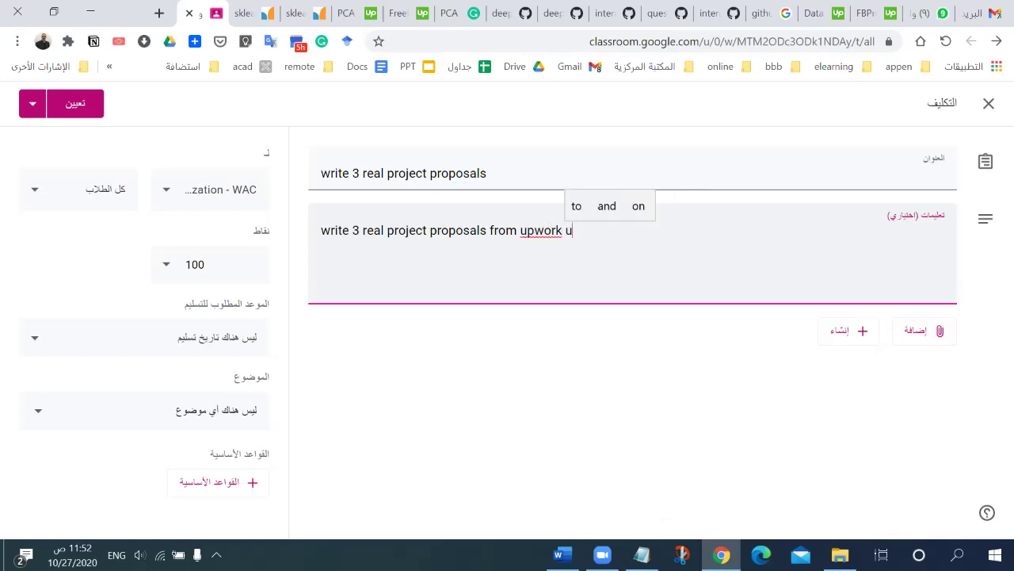
text(sing the a)
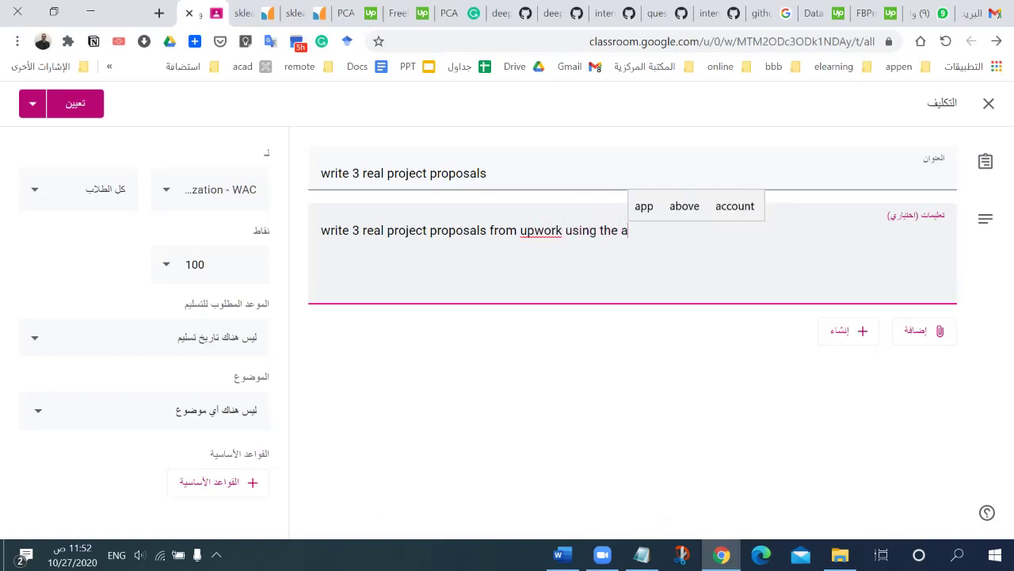
key(BackSpace)
text(tepmp)
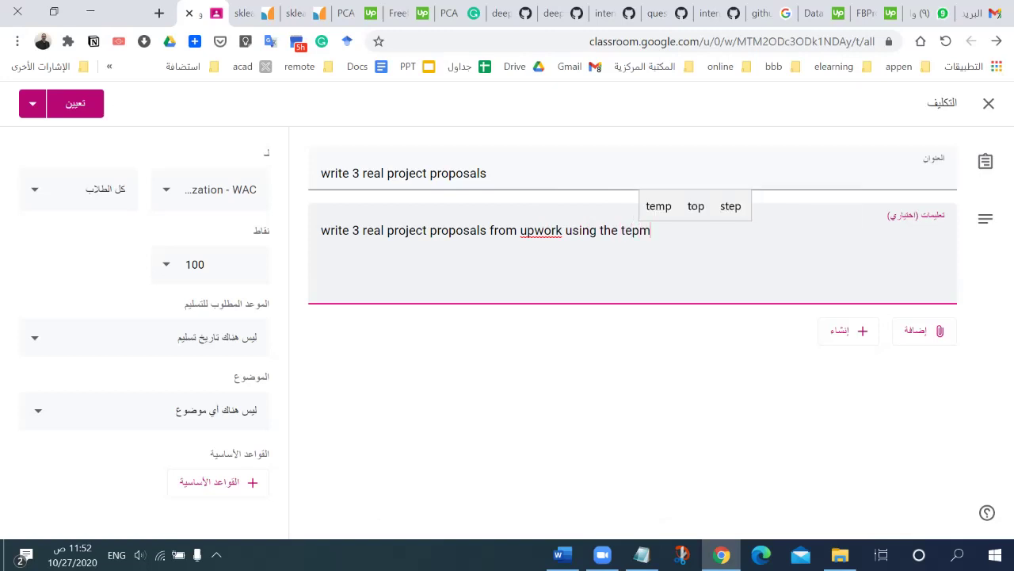
key(BackSpace)
key(BackSpace)
text(plate attached)
click(924, 330)
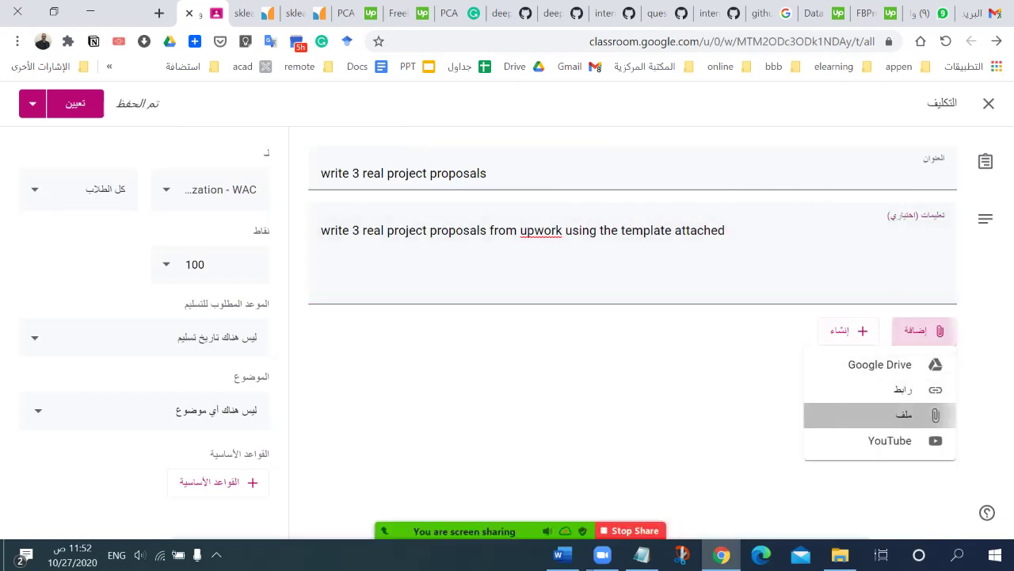
Attach project propsal template.docx from File Explorer and dismiss the sharing settings notice.
key(Return)
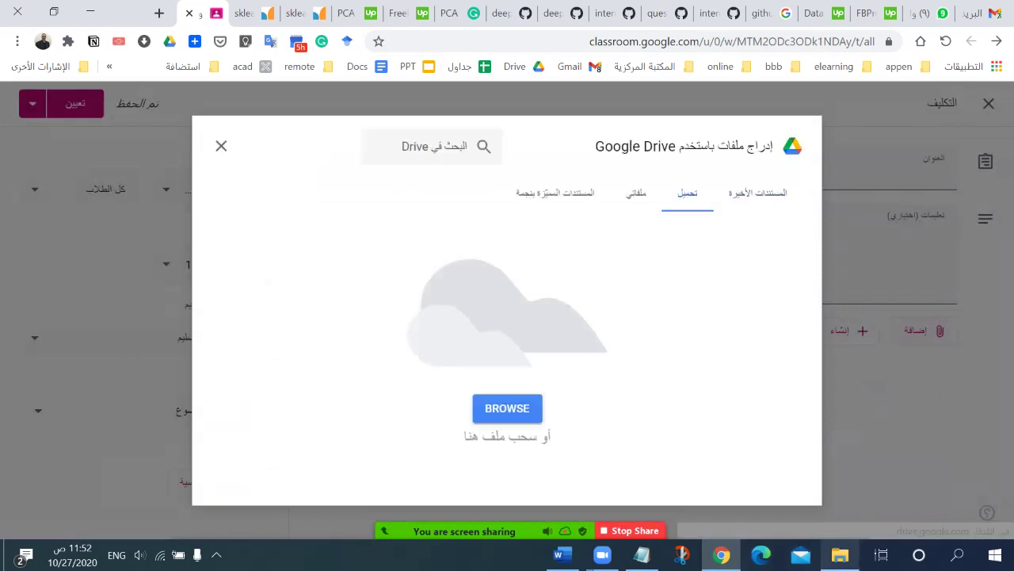
click(840, 554)
drag(760, 239, 508, 333)
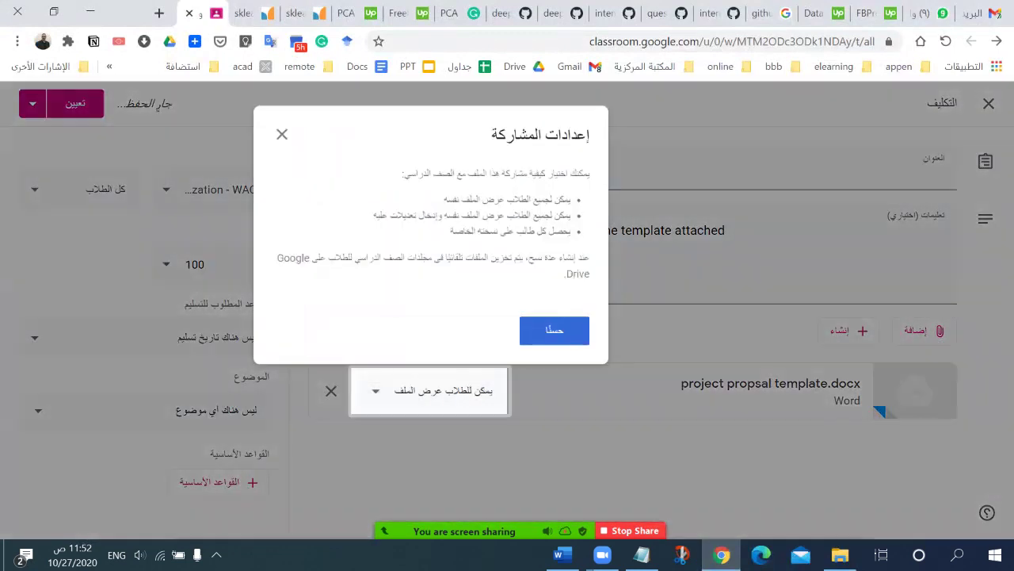
key(Return)
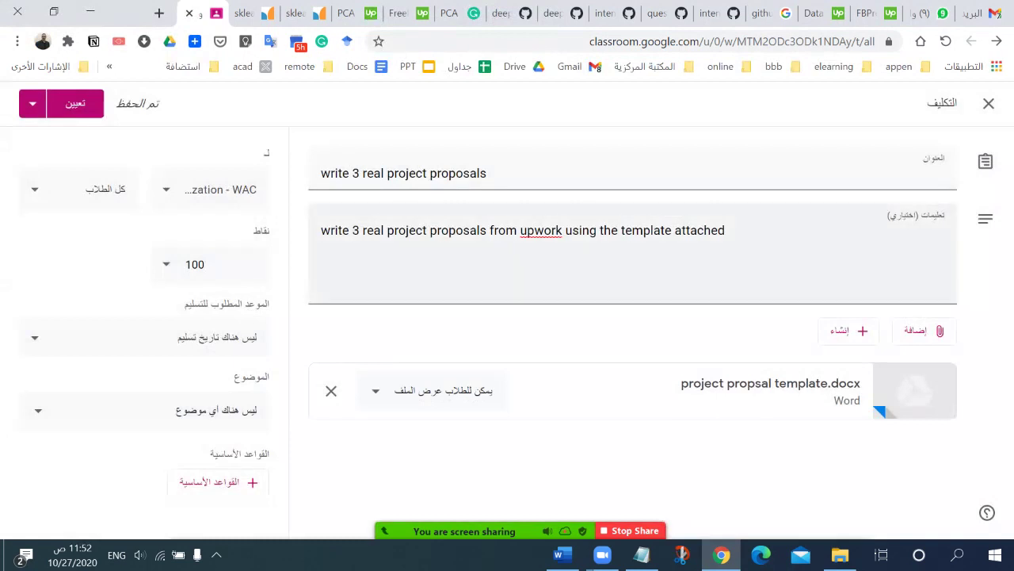
Accept the suggested fix to capitalize Upwork in the instructions.
right_click(582, 230)
click(582, 230)
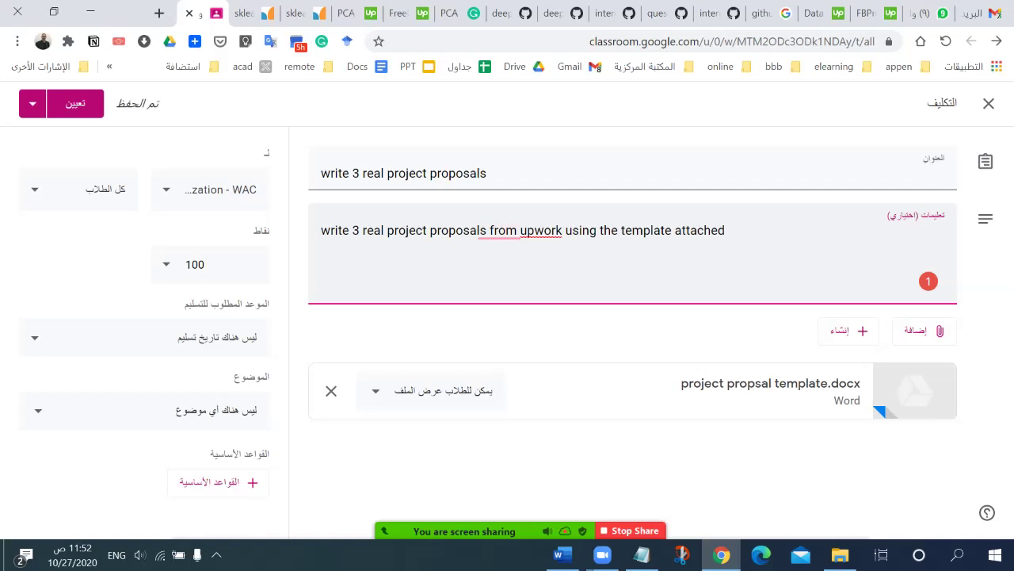
mouse_move(541, 232)
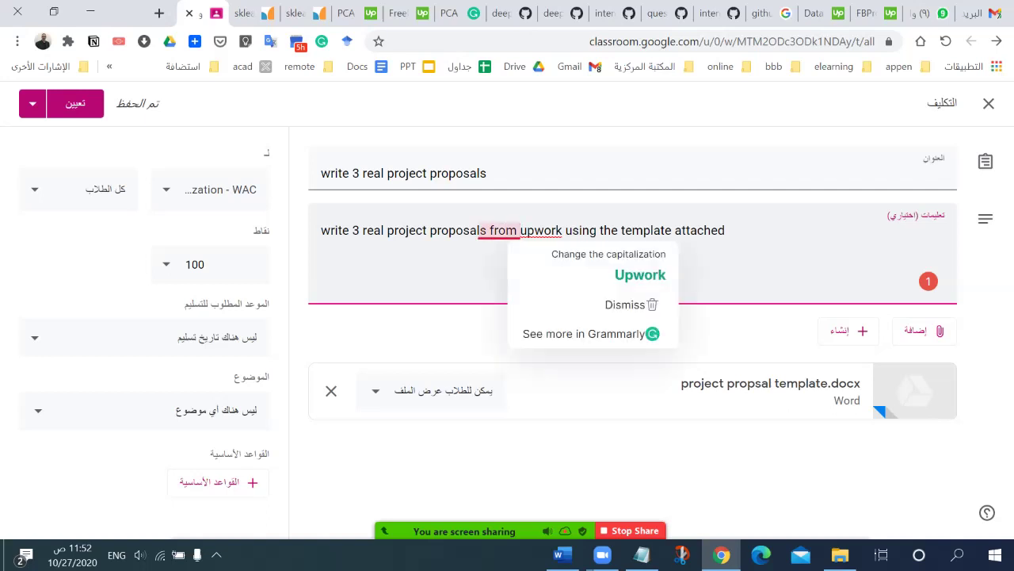
click(578, 274)
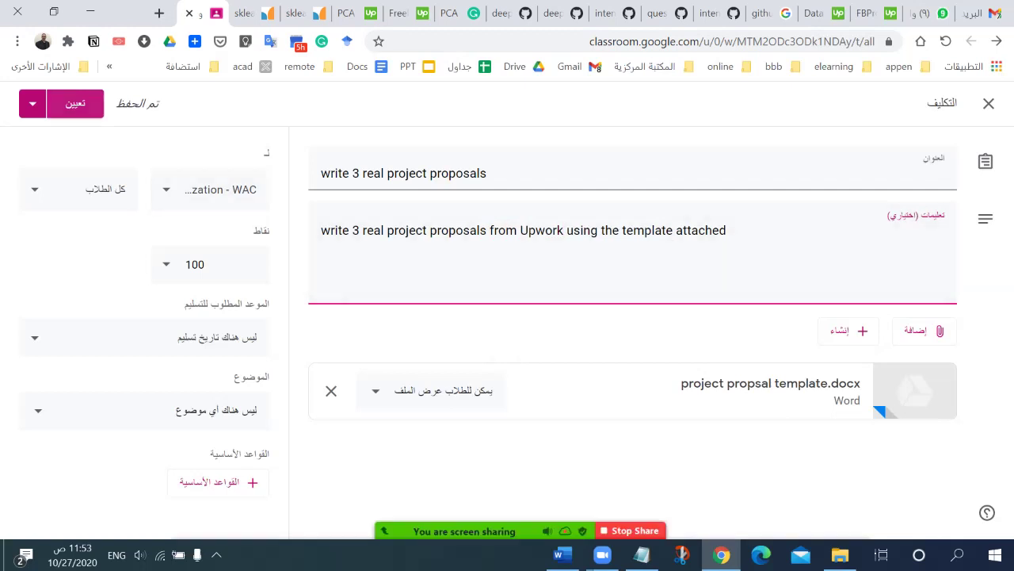
Assign 'write 3 real project proposals' to the class.
click(75, 103)
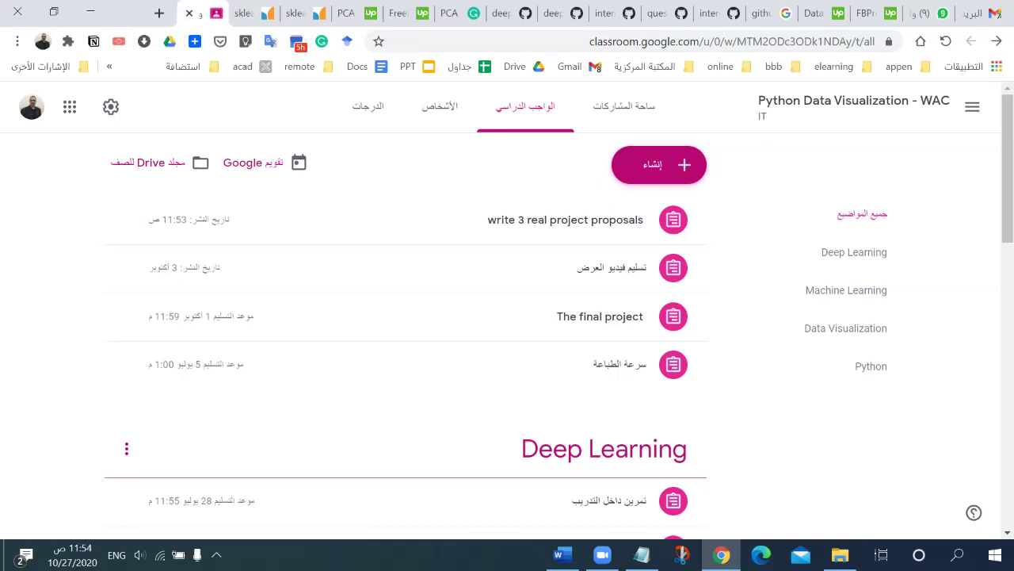
Return to the Word coaching checklist and select the project ideas and the 'writing a proposal' line.
key(alt+Tab)
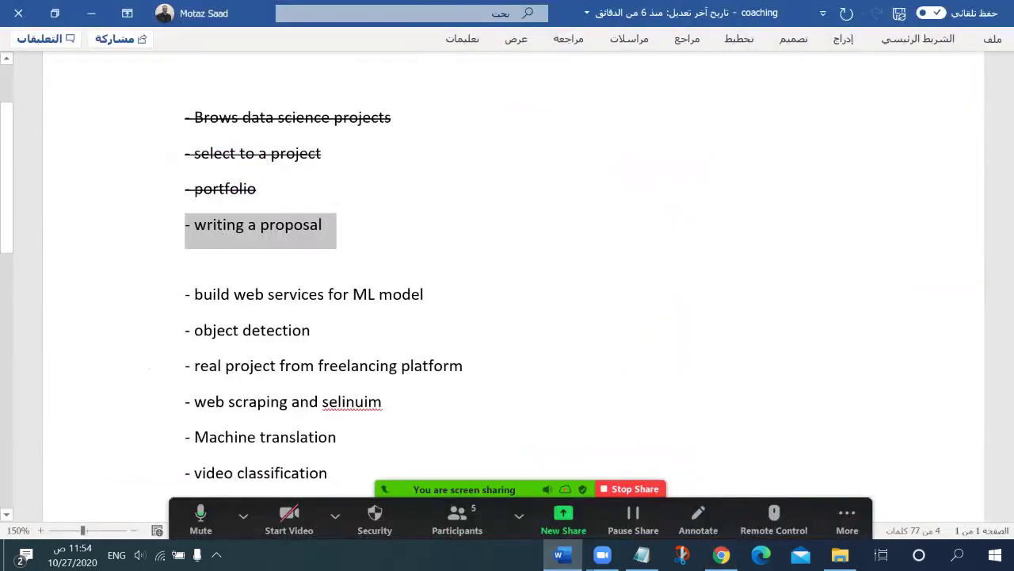
drag(195, 294, 339, 440)
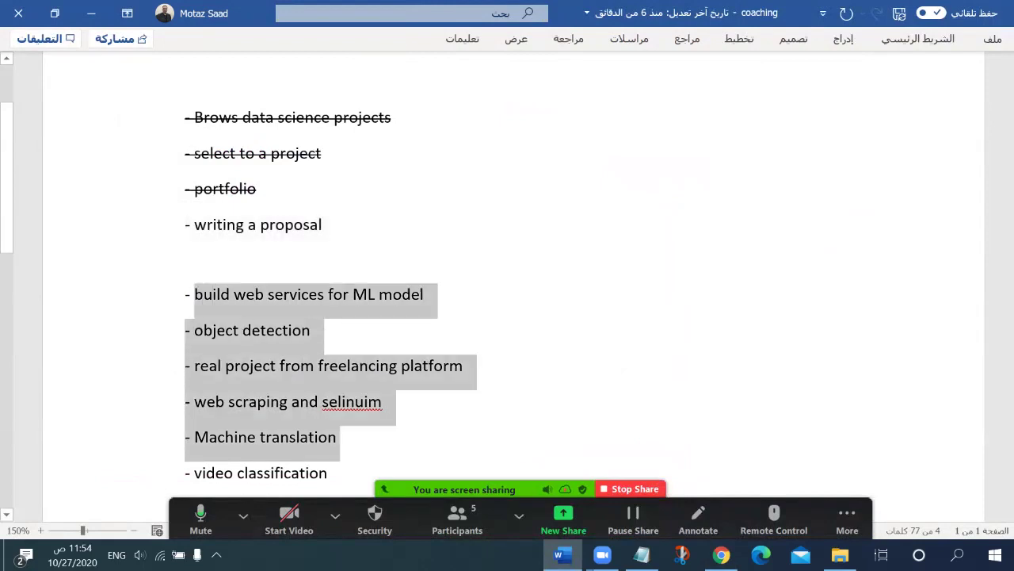
drag(185, 224, 325, 225)
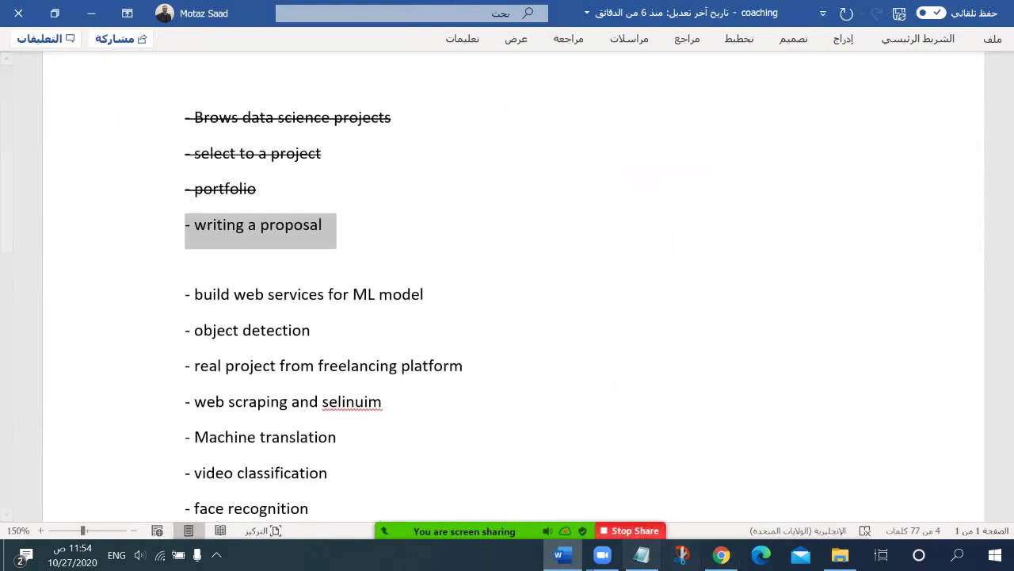
mouse_move(460, 524)
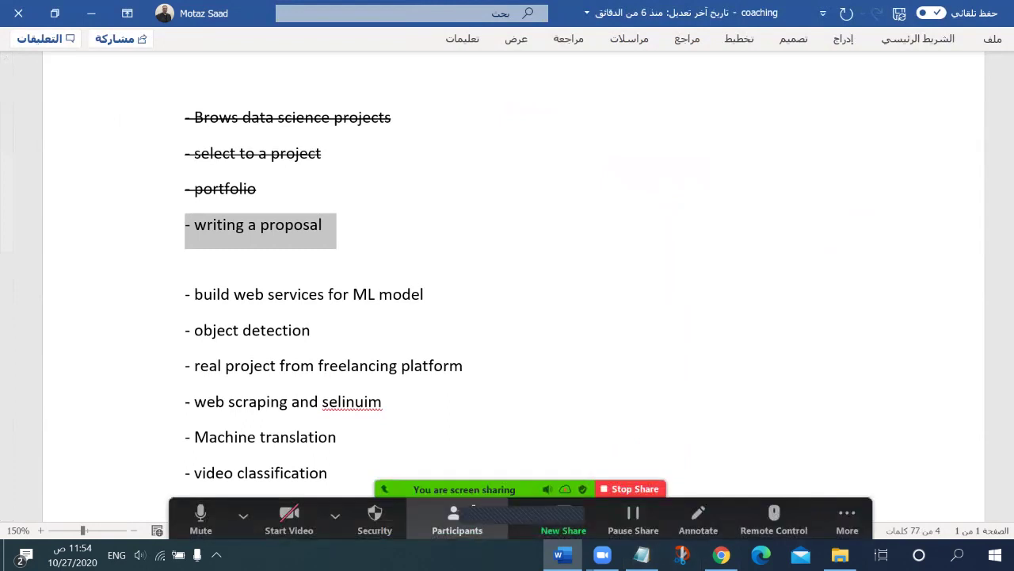